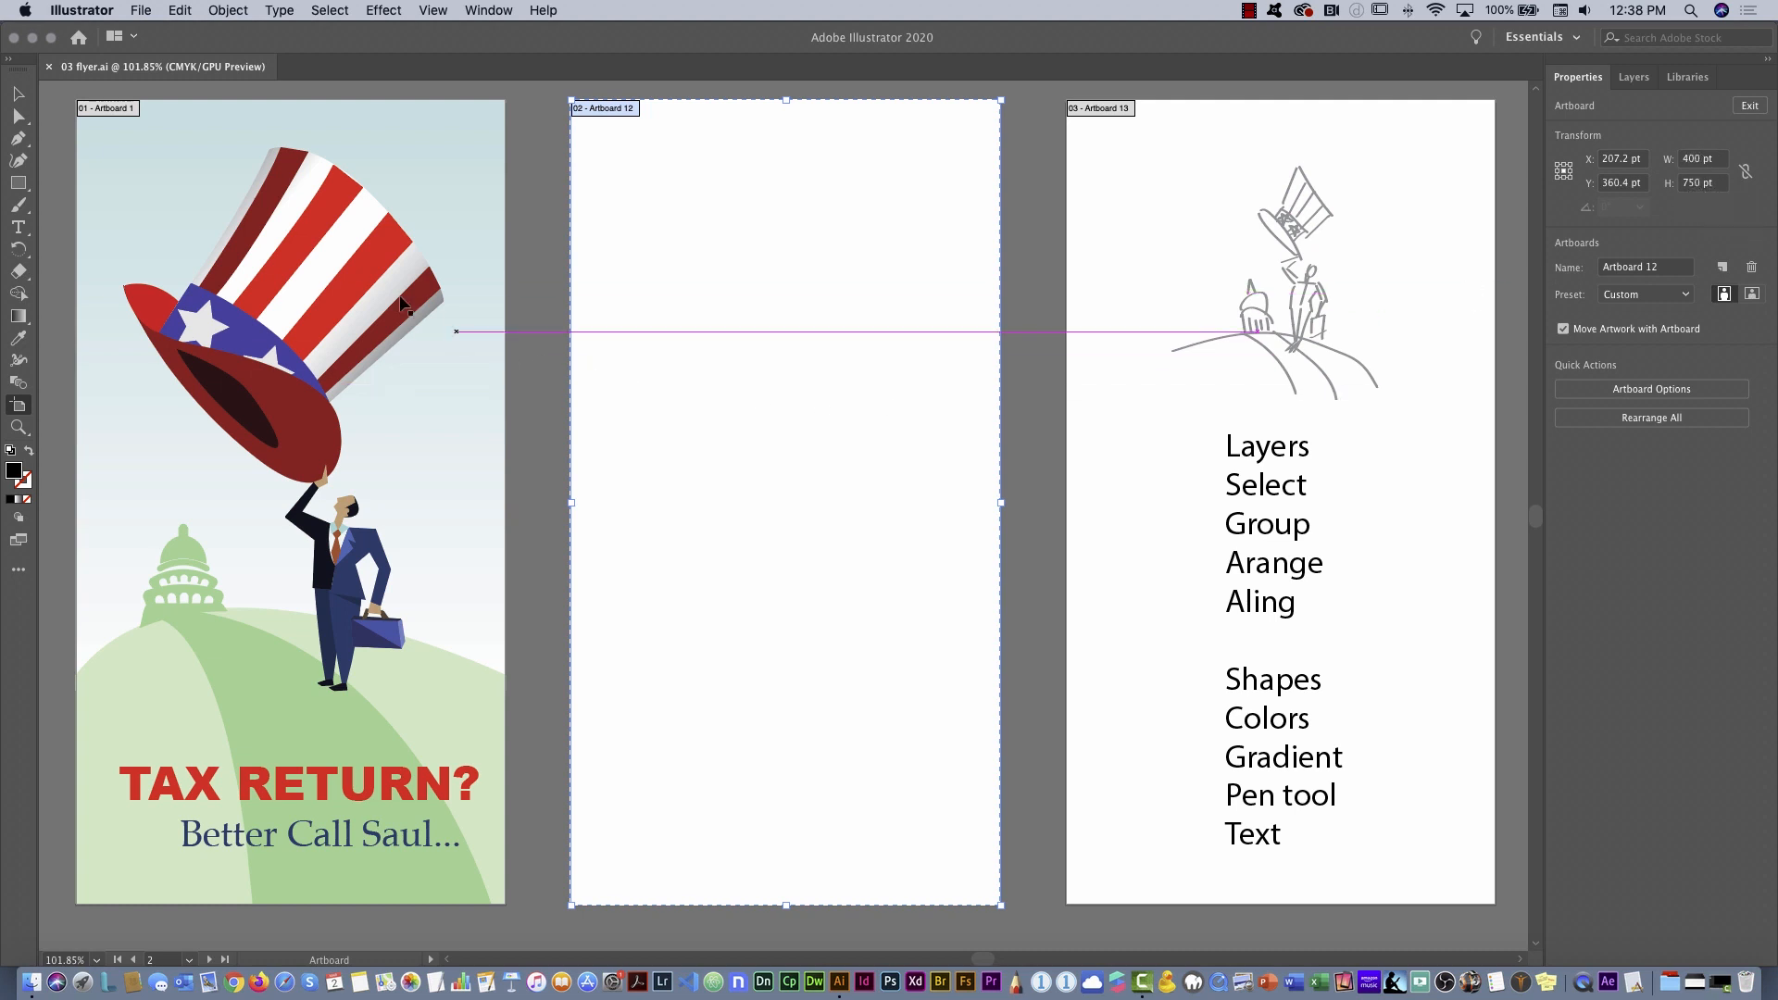
# Create a 400 × 750 pt portrait document with one artboard, trying inches and centimeters before returning the units to points
pyautogui.click(147, 13)
pyautogui.click(151, 33)
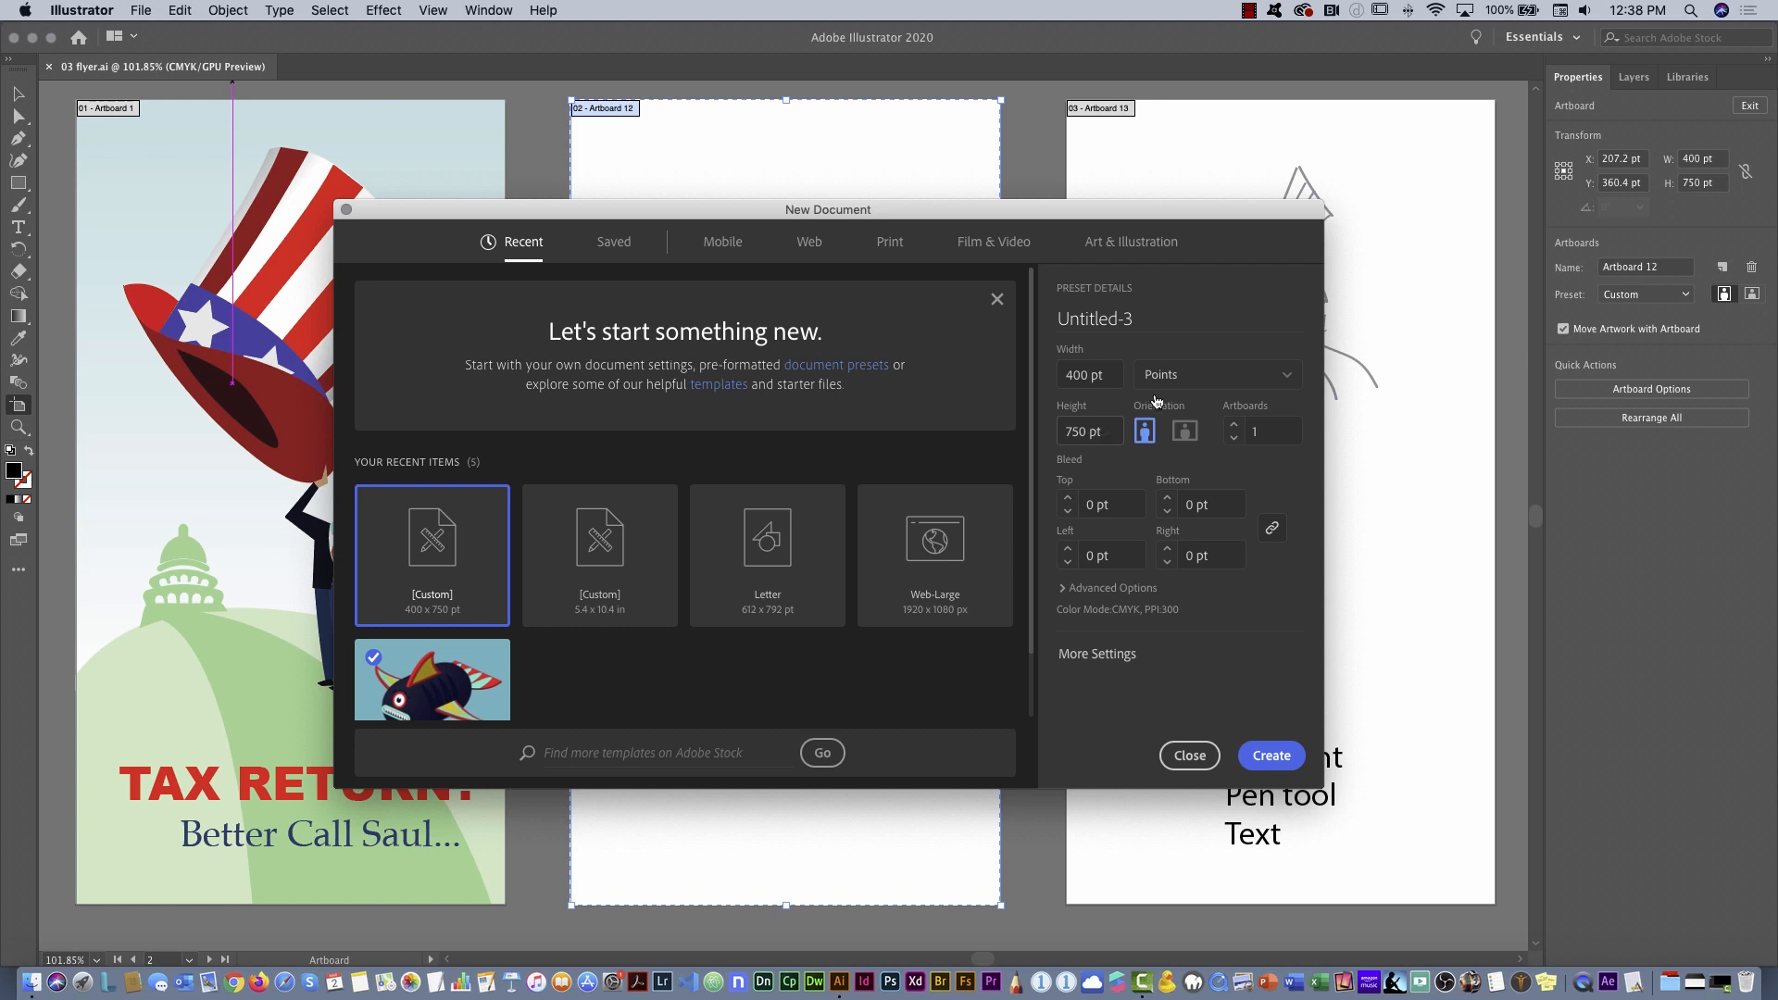
pyautogui.click(1210, 379)
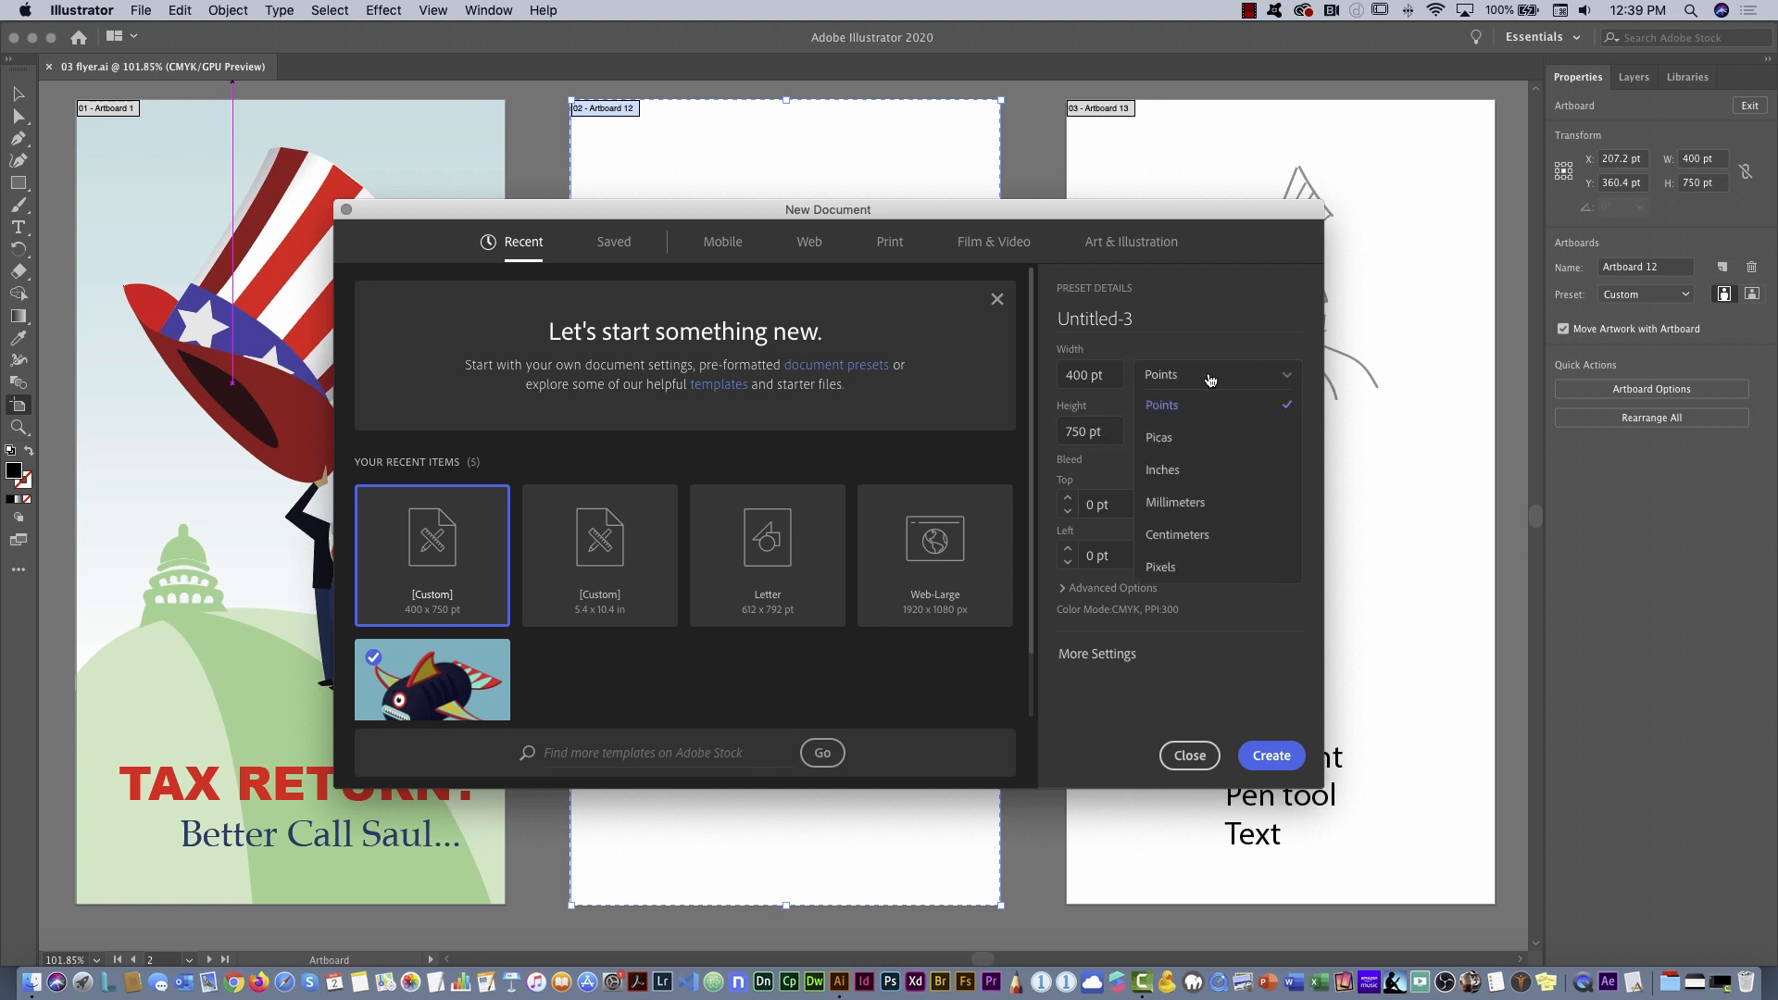
pyautogui.click(1171, 472)
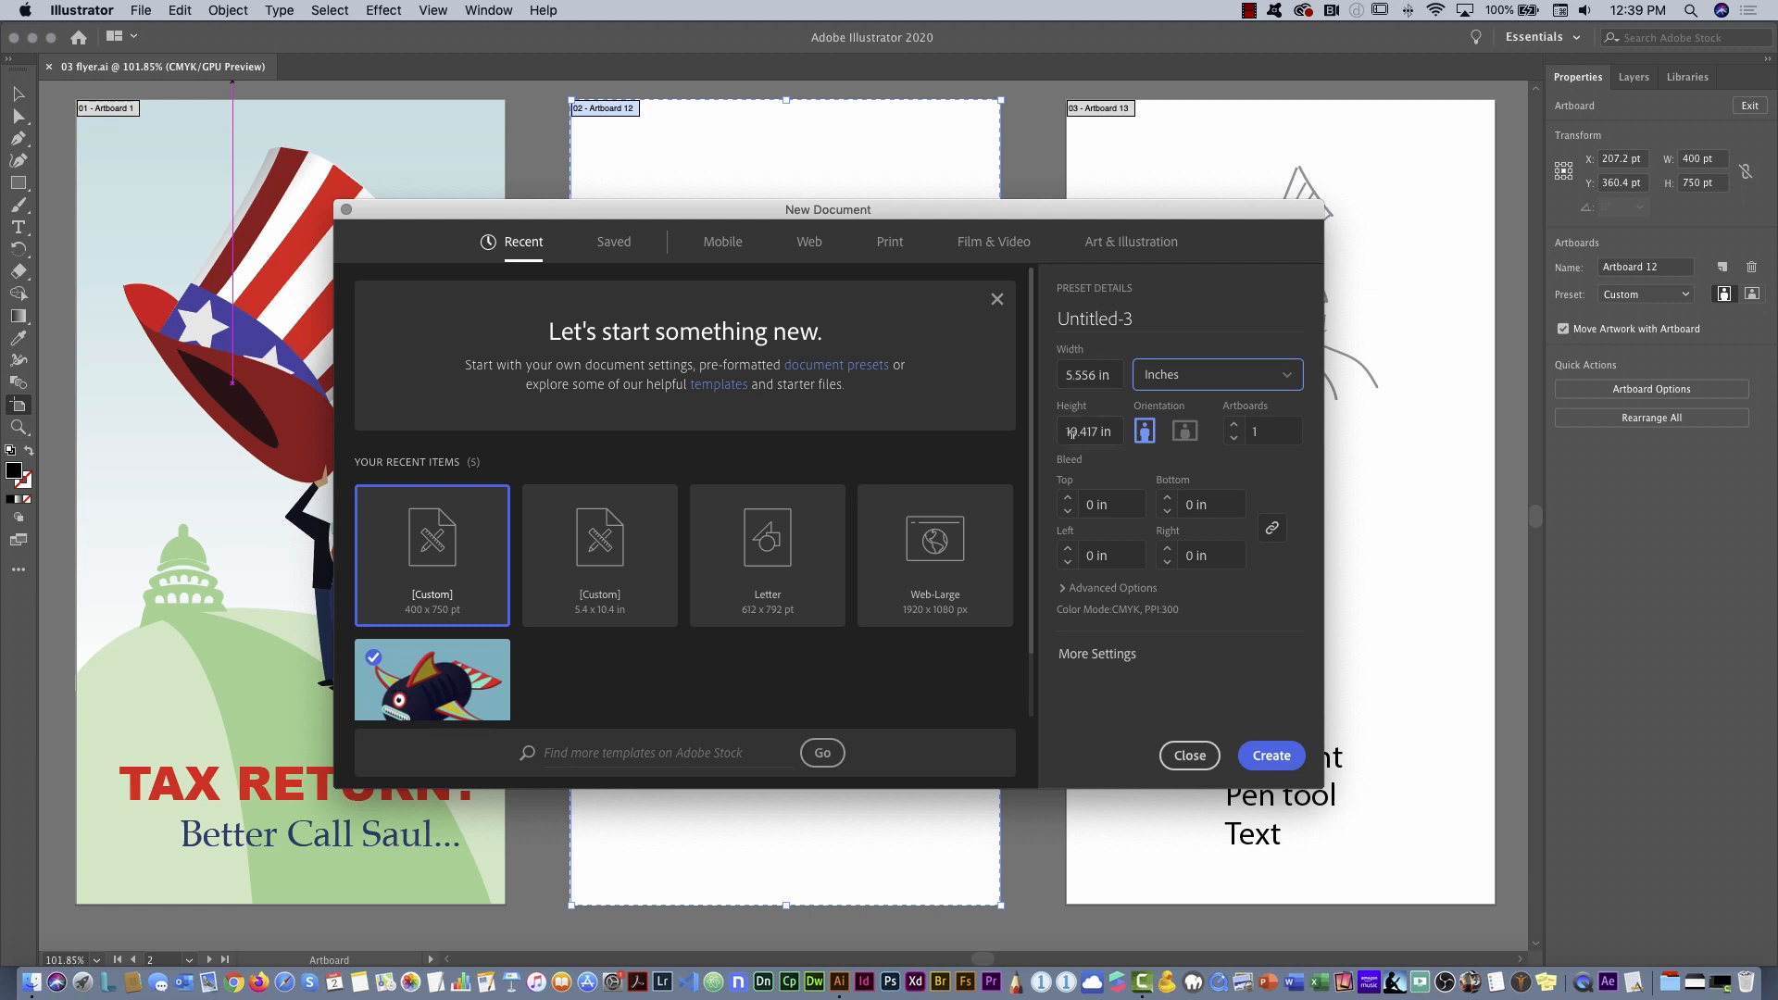
pyautogui.click(1214, 386)
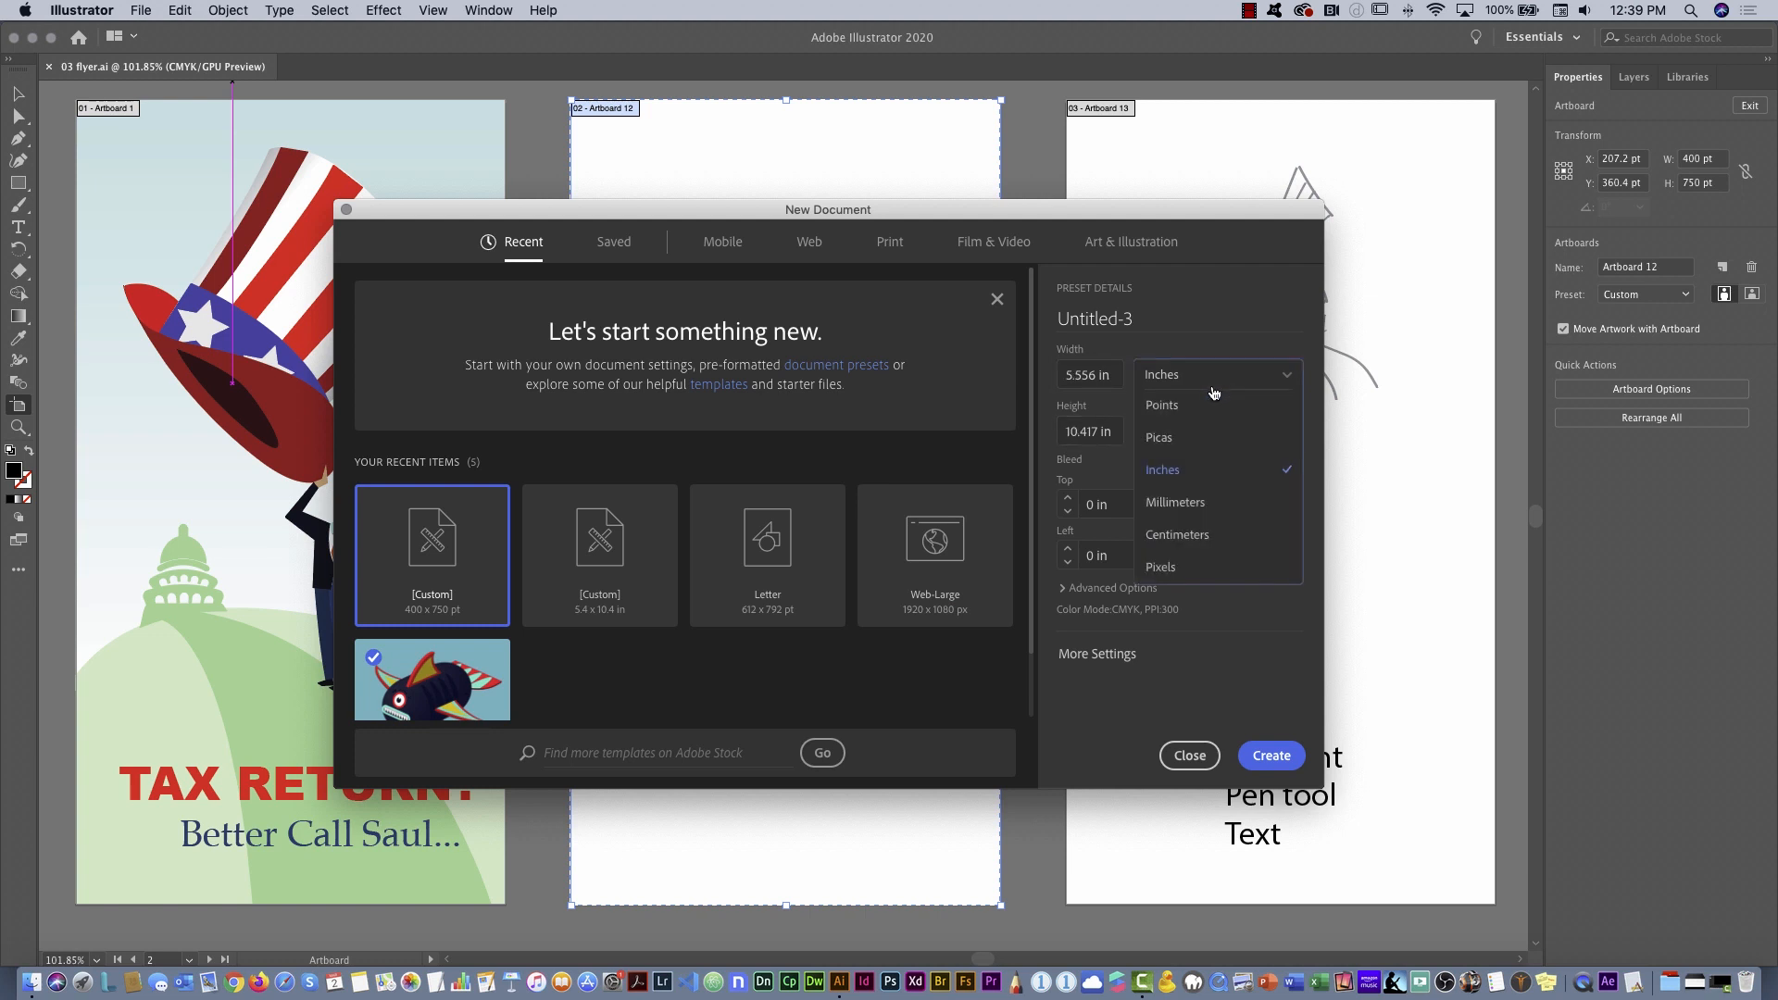
pyautogui.click(1189, 539)
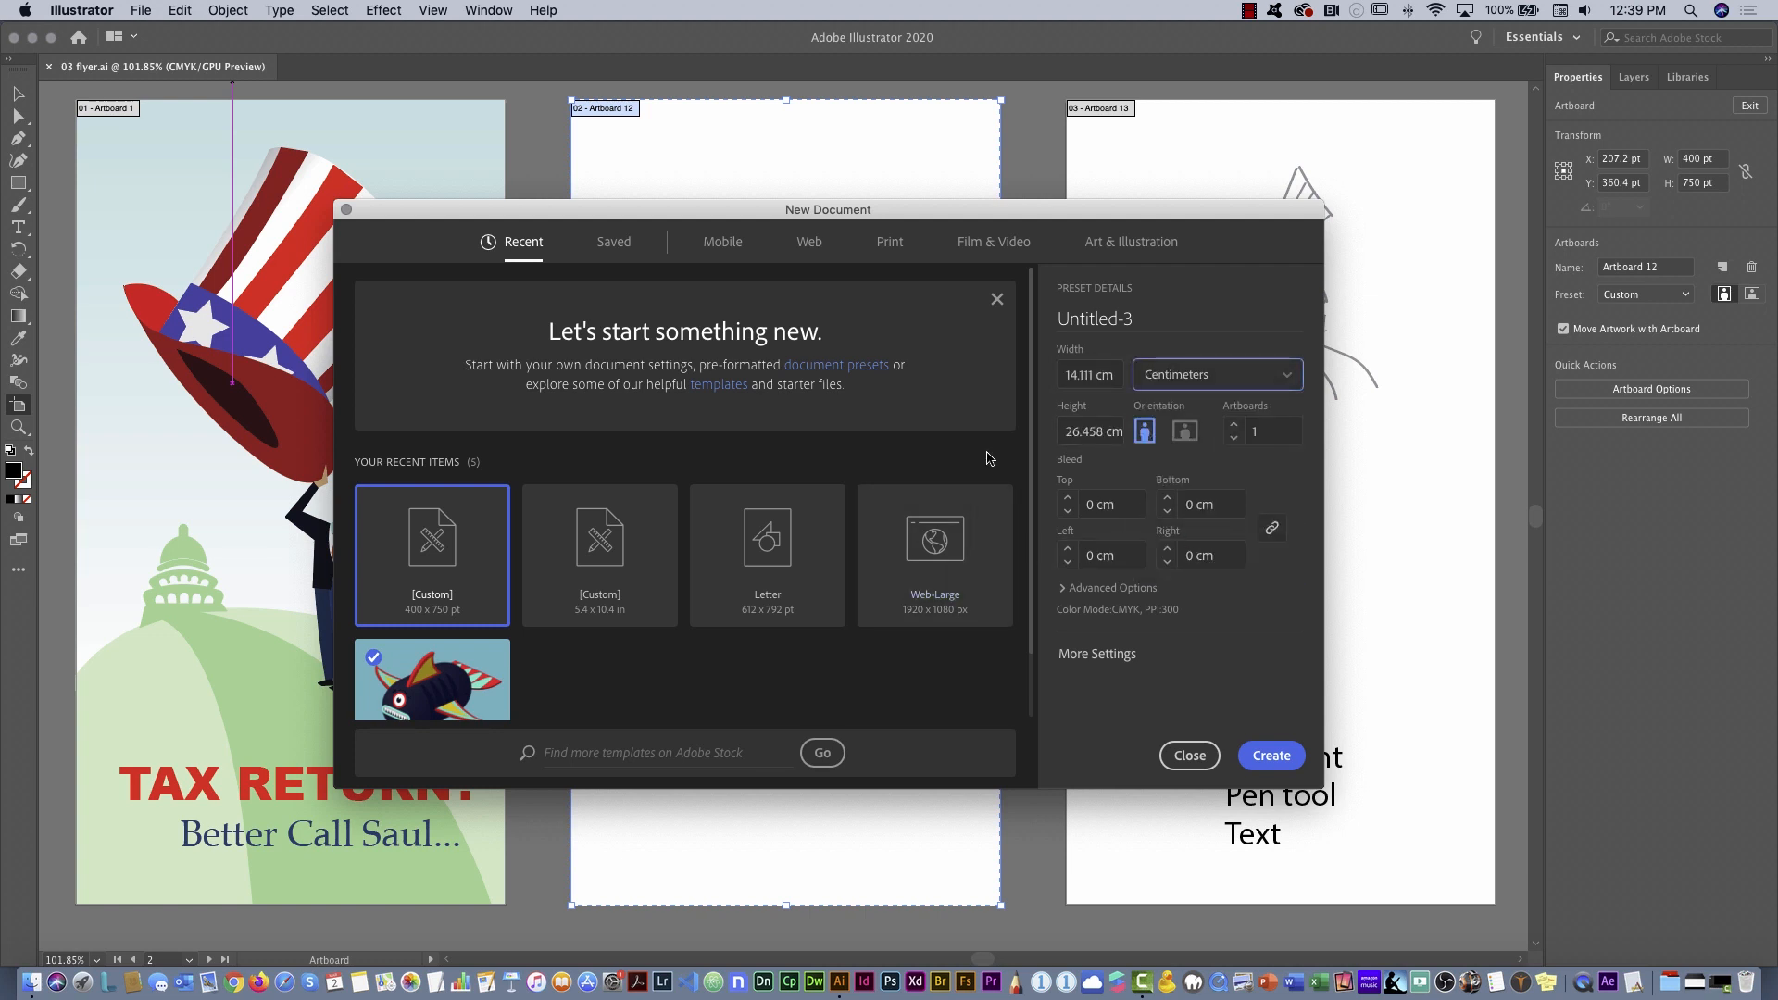
pyautogui.click(1228, 376)
pyautogui.click(1172, 407)
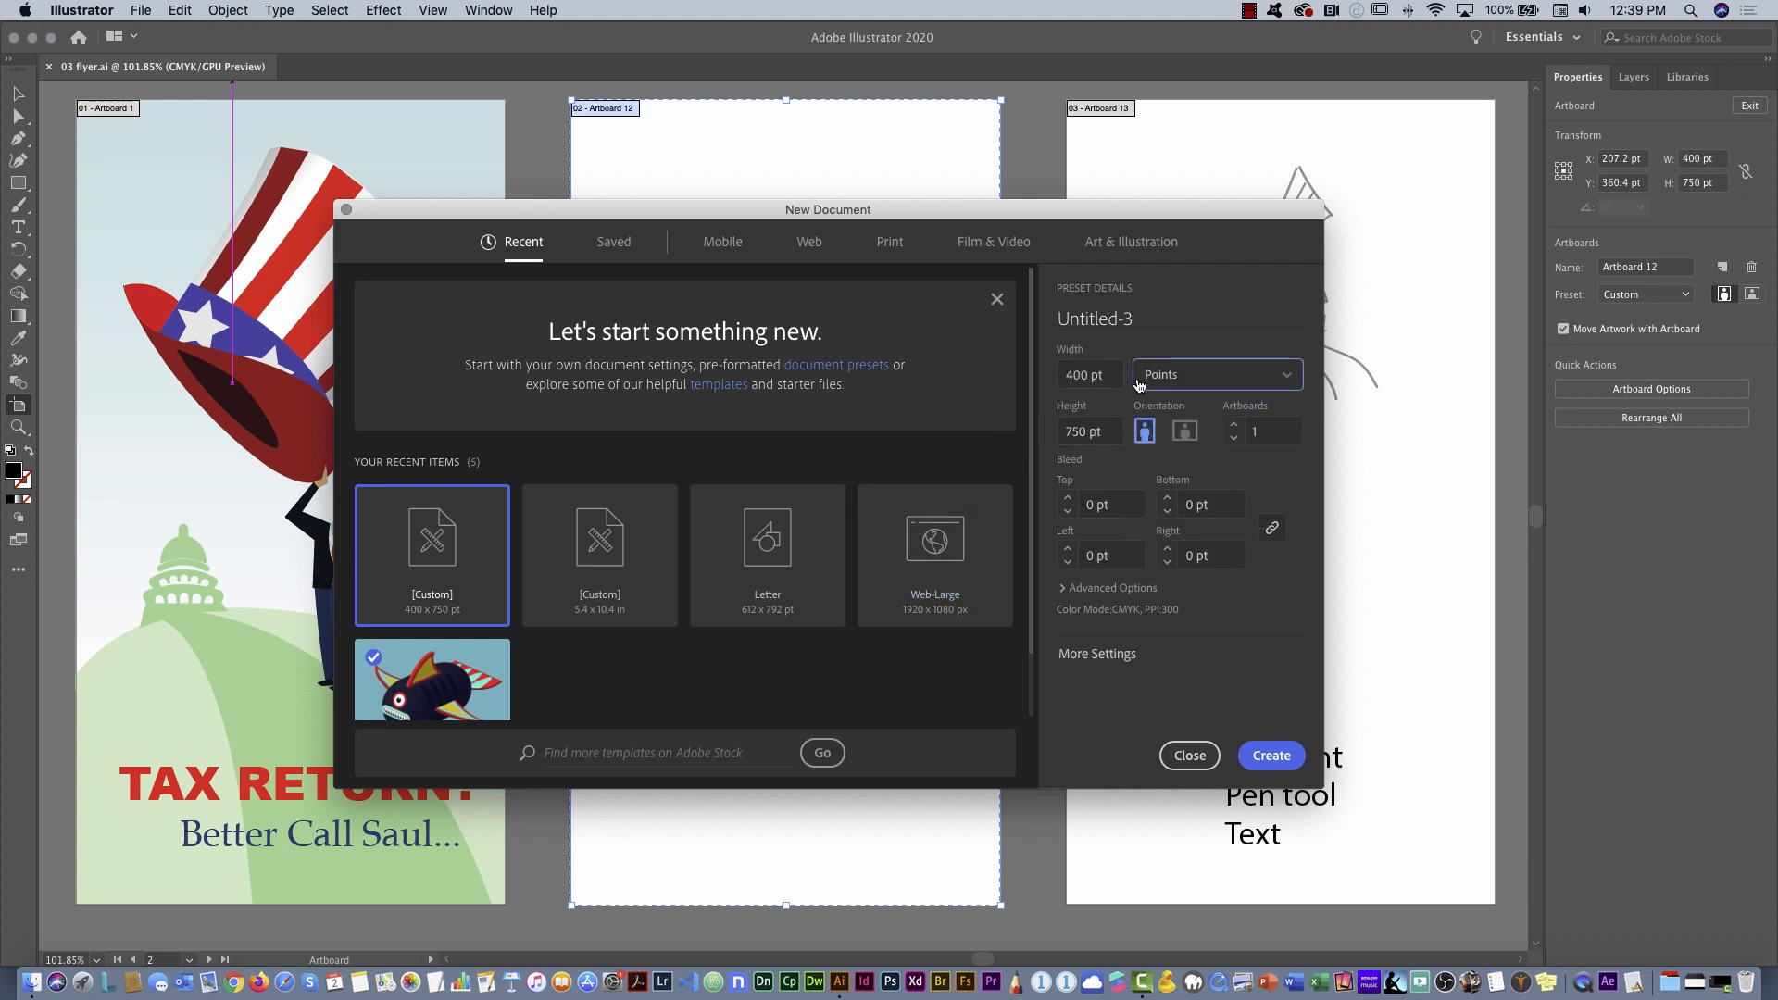
pyautogui.click(1279, 757)
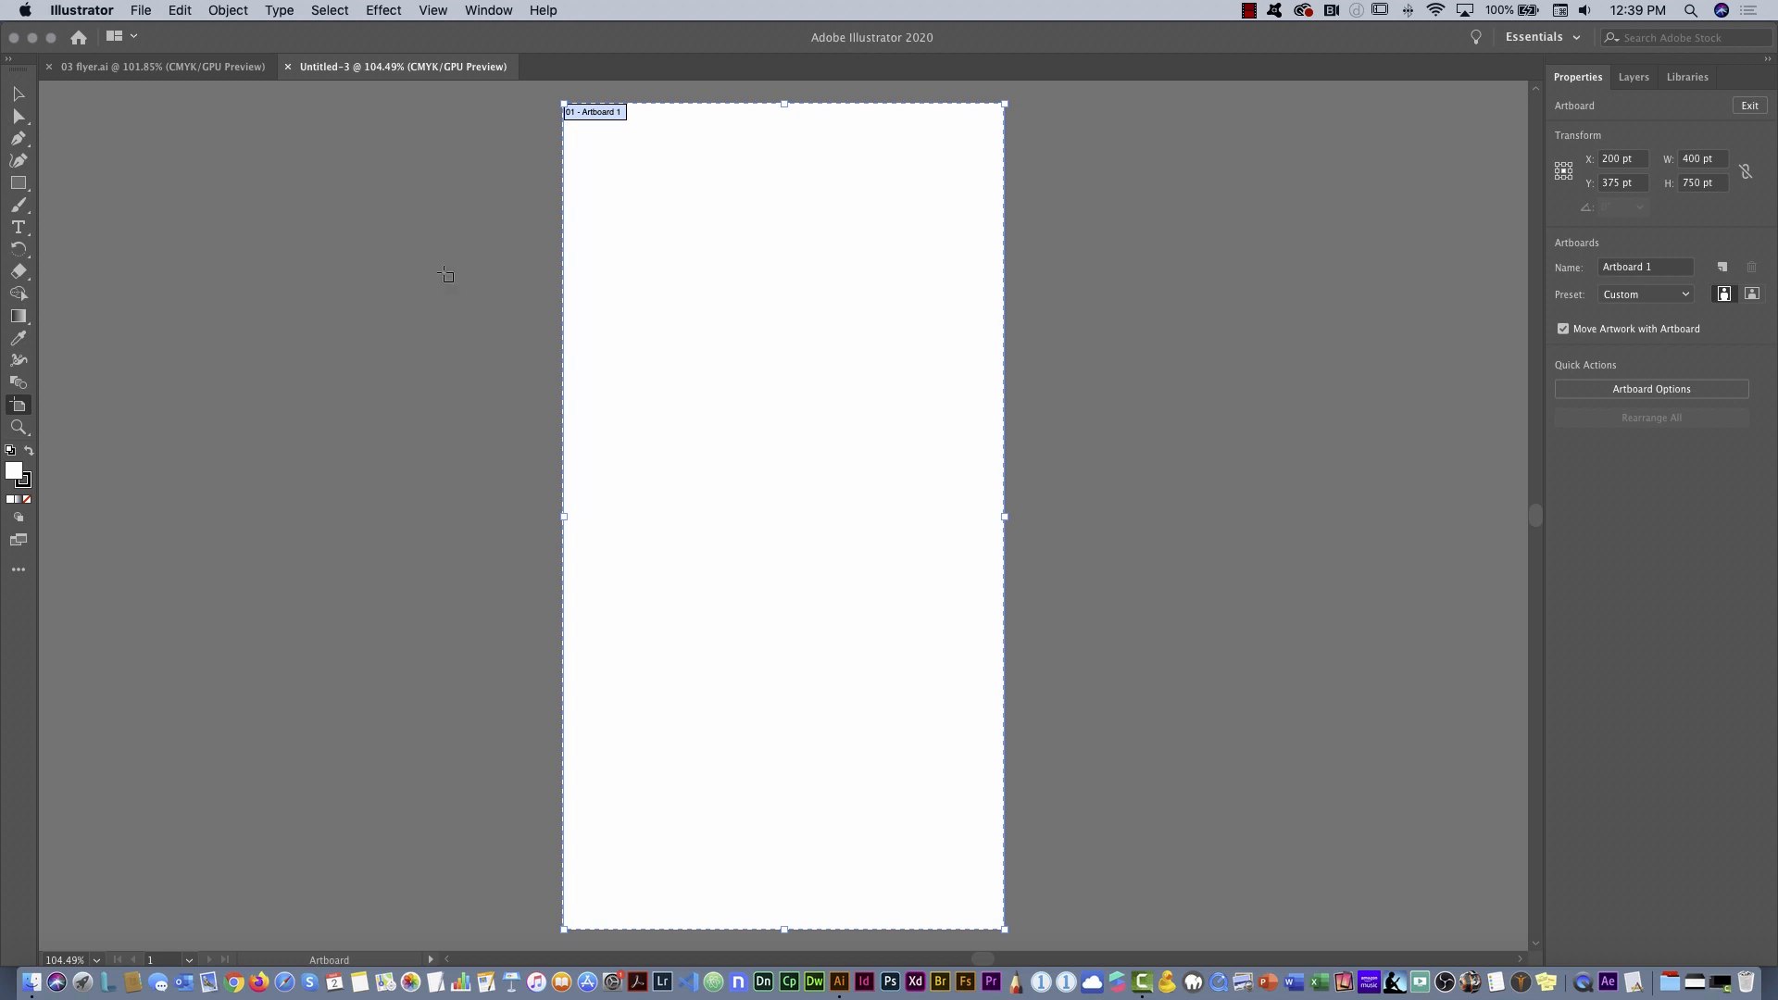
# Return to 03 flyer.ai and move the whole pencil sketch slightly up and to the left on the third artboard
pyautogui.click(218, 74)
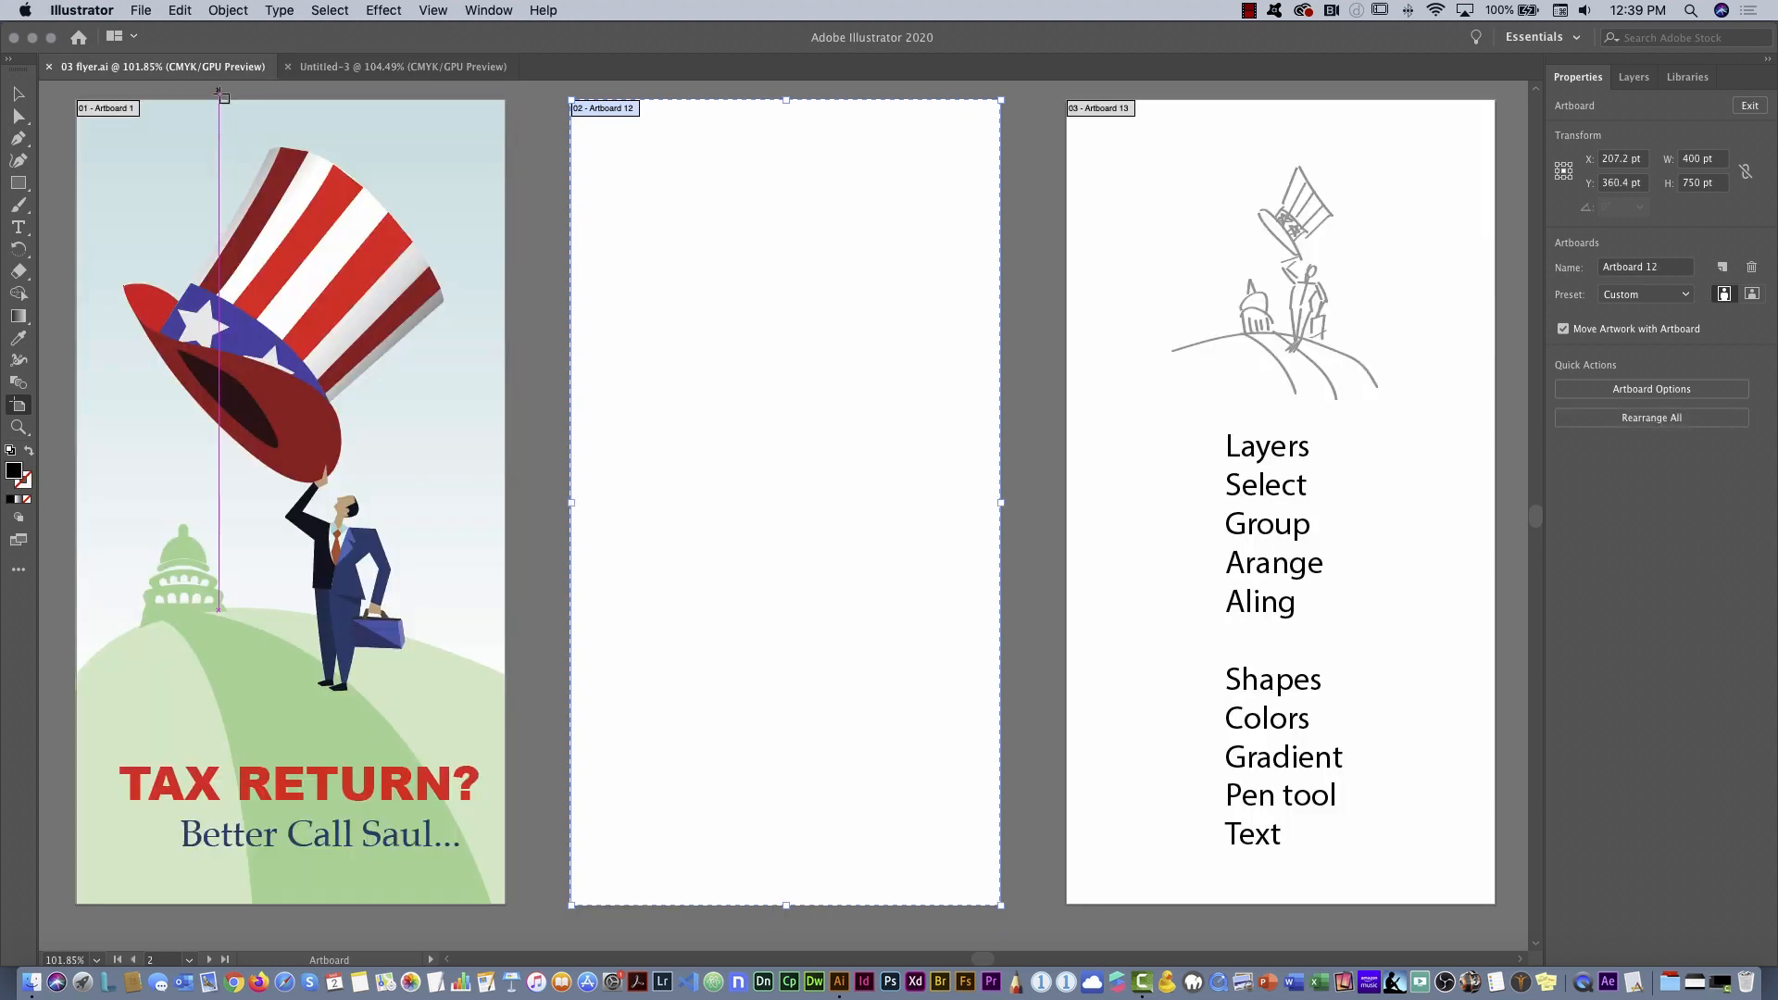
pyautogui.click(19, 96)
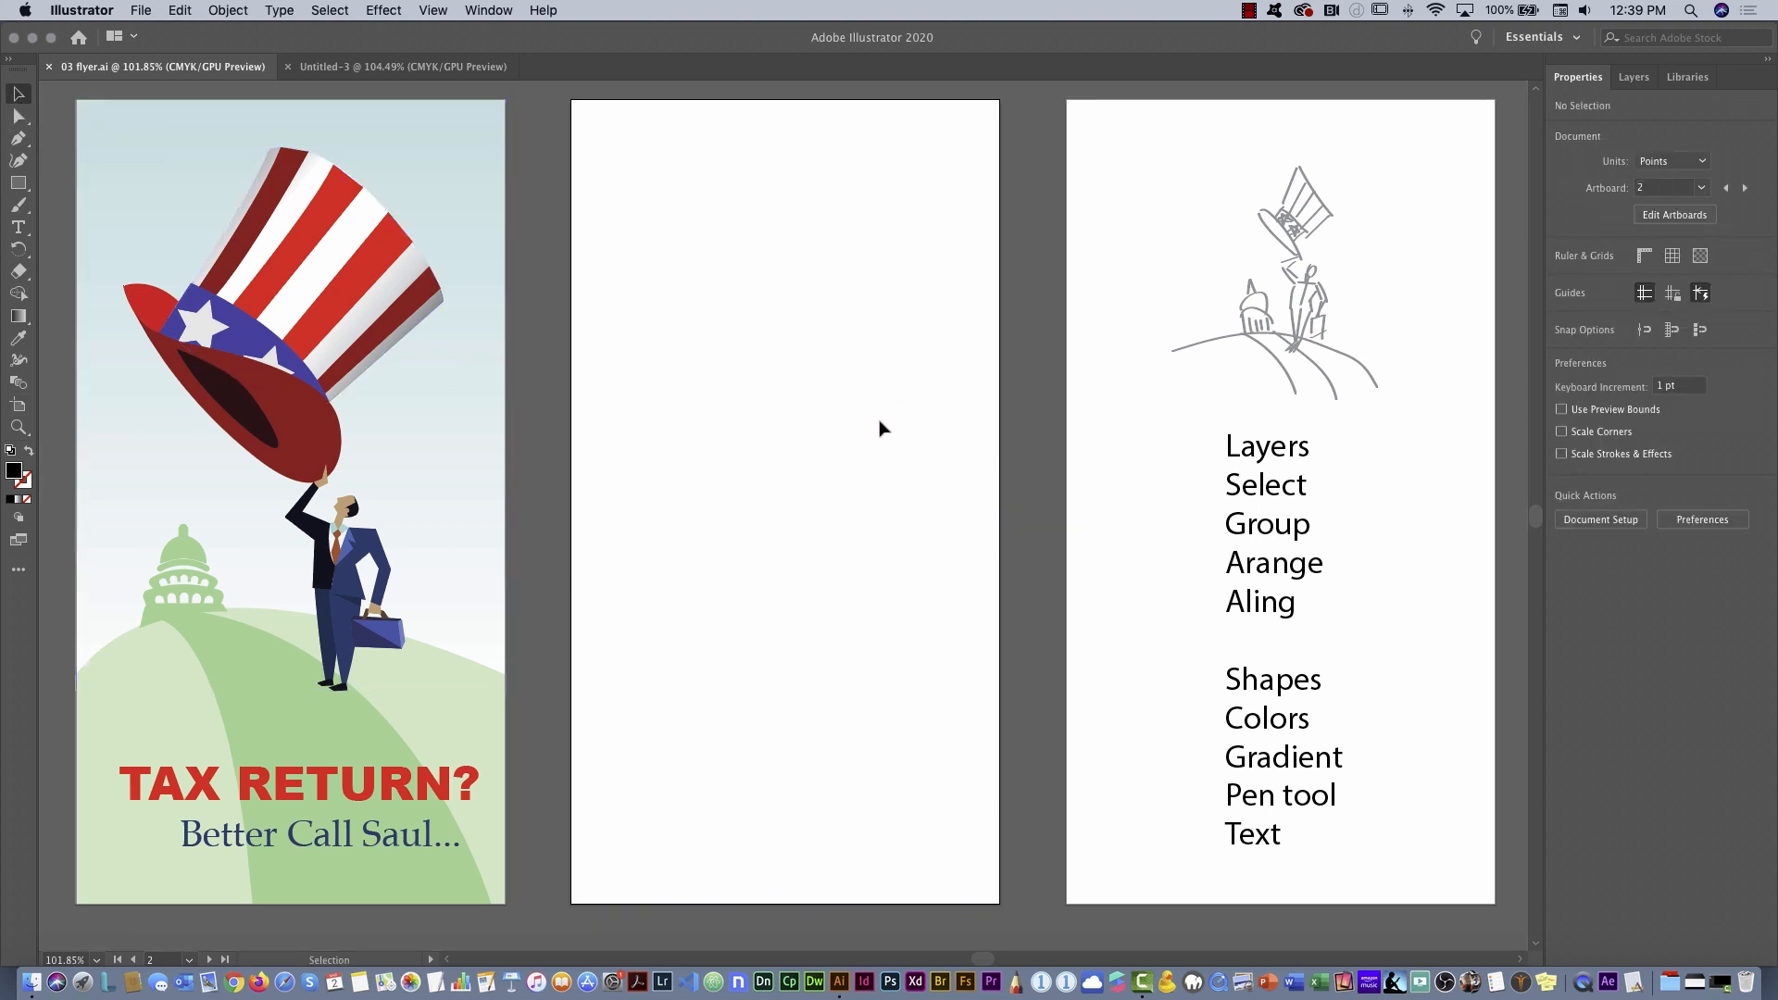
pyautogui.moveTo(1193, 190)
pyautogui.mouseDown()
pyautogui.moveTo(1369, 375)
pyautogui.moveTo(1309, 295)
pyautogui.mouseUp()
pyautogui.moveTo(1172, 183)
pyautogui.mouseDown()
pyautogui.moveTo(1231, 227)
pyautogui.moveTo(1364, 408)
pyautogui.mouseUp()
pyautogui.click(1194, 393)
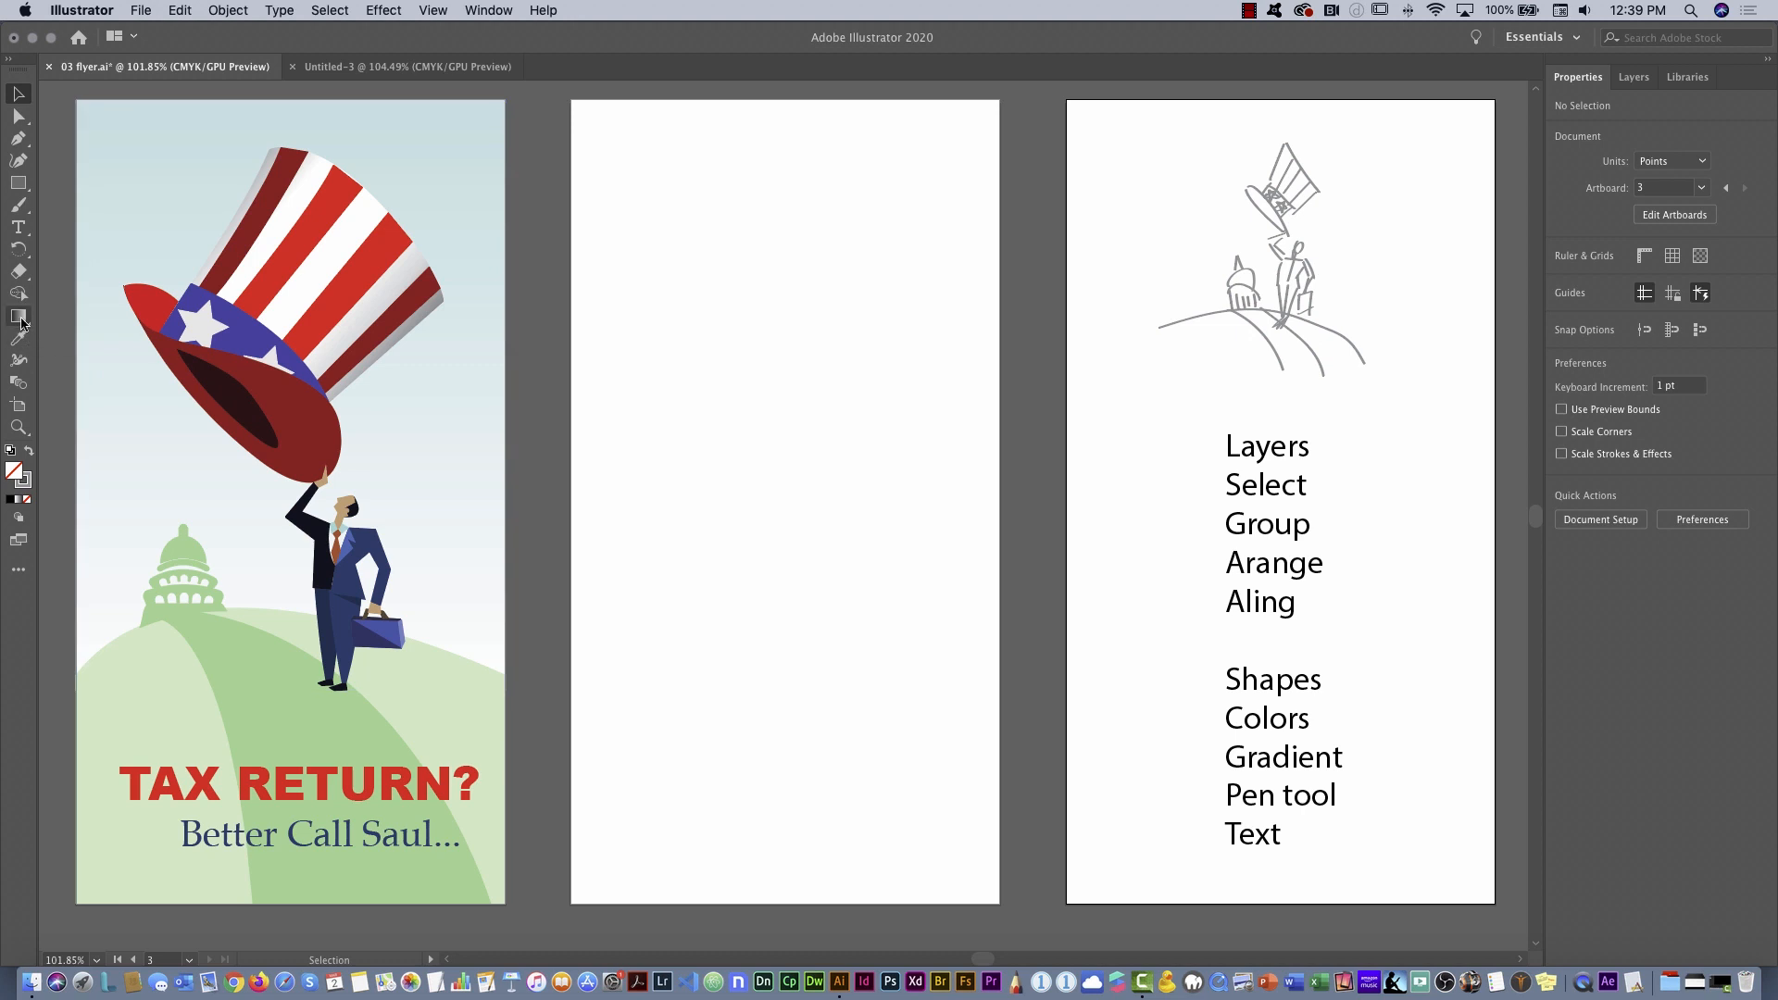
# Sketch a curved hill and a small domed building freehand on the blank middle artboard with the Paintbrush
pyautogui.click(19, 204)
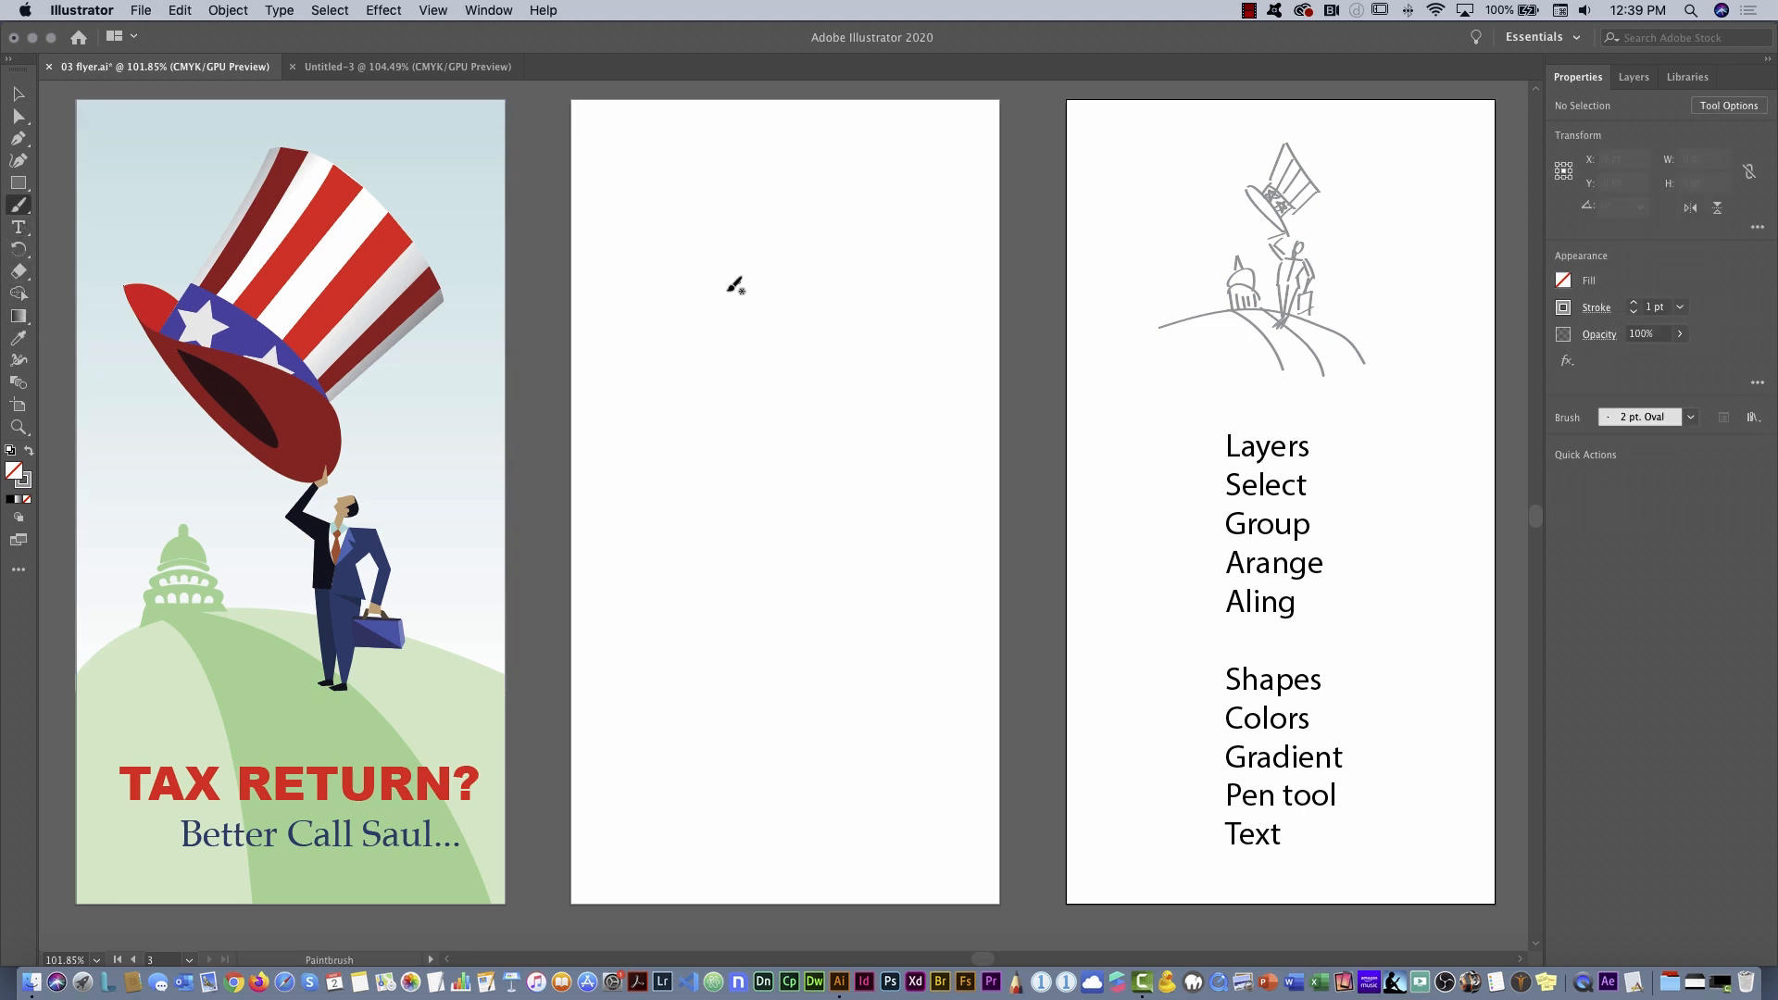
pyautogui.moveTo(610, 546)
pyautogui.mouseDown()
pyautogui.moveTo(739, 489)
pyautogui.moveTo(953, 493)
pyautogui.mouseUp()
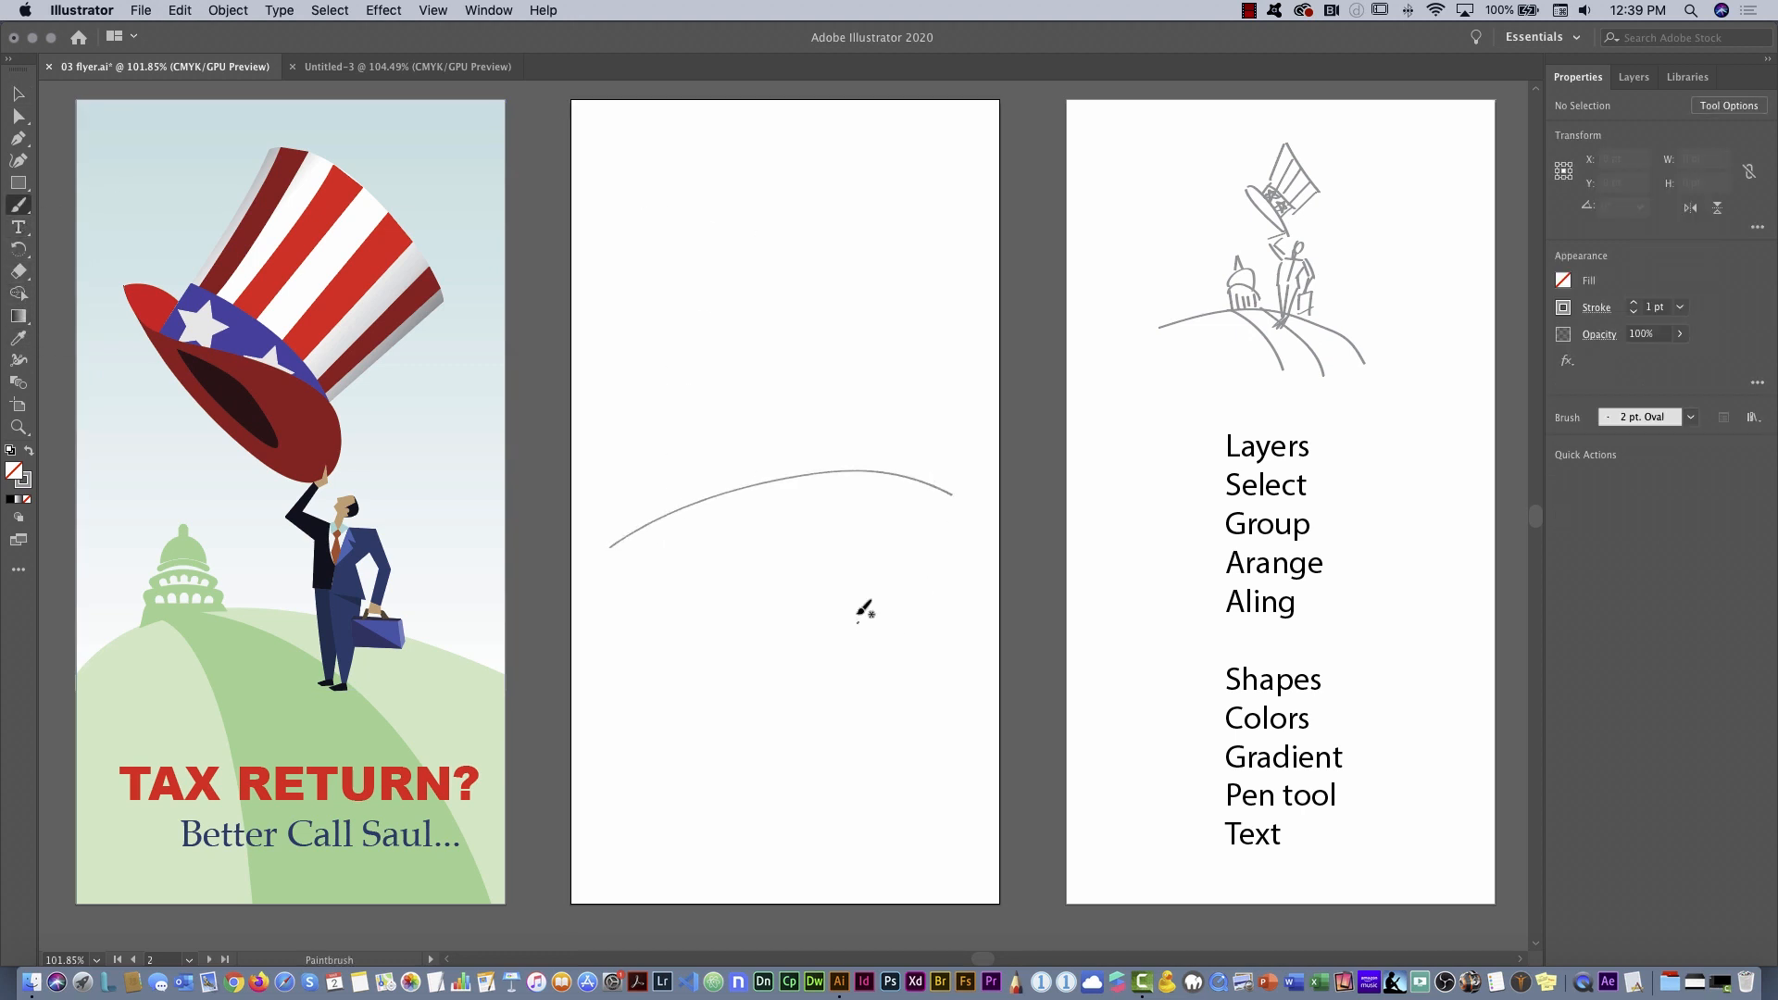
pyautogui.moveTo(704, 497)
pyautogui.mouseDown()
pyautogui.moveTo(692, 460)
pyautogui.moveTo(725, 449)
pyautogui.moveTo(750, 487)
pyautogui.moveTo(689, 460)
pyautogui.moveTo(744, 435)
pyautogui.moveTo(700, 424)
pyautogui.mouseUp()
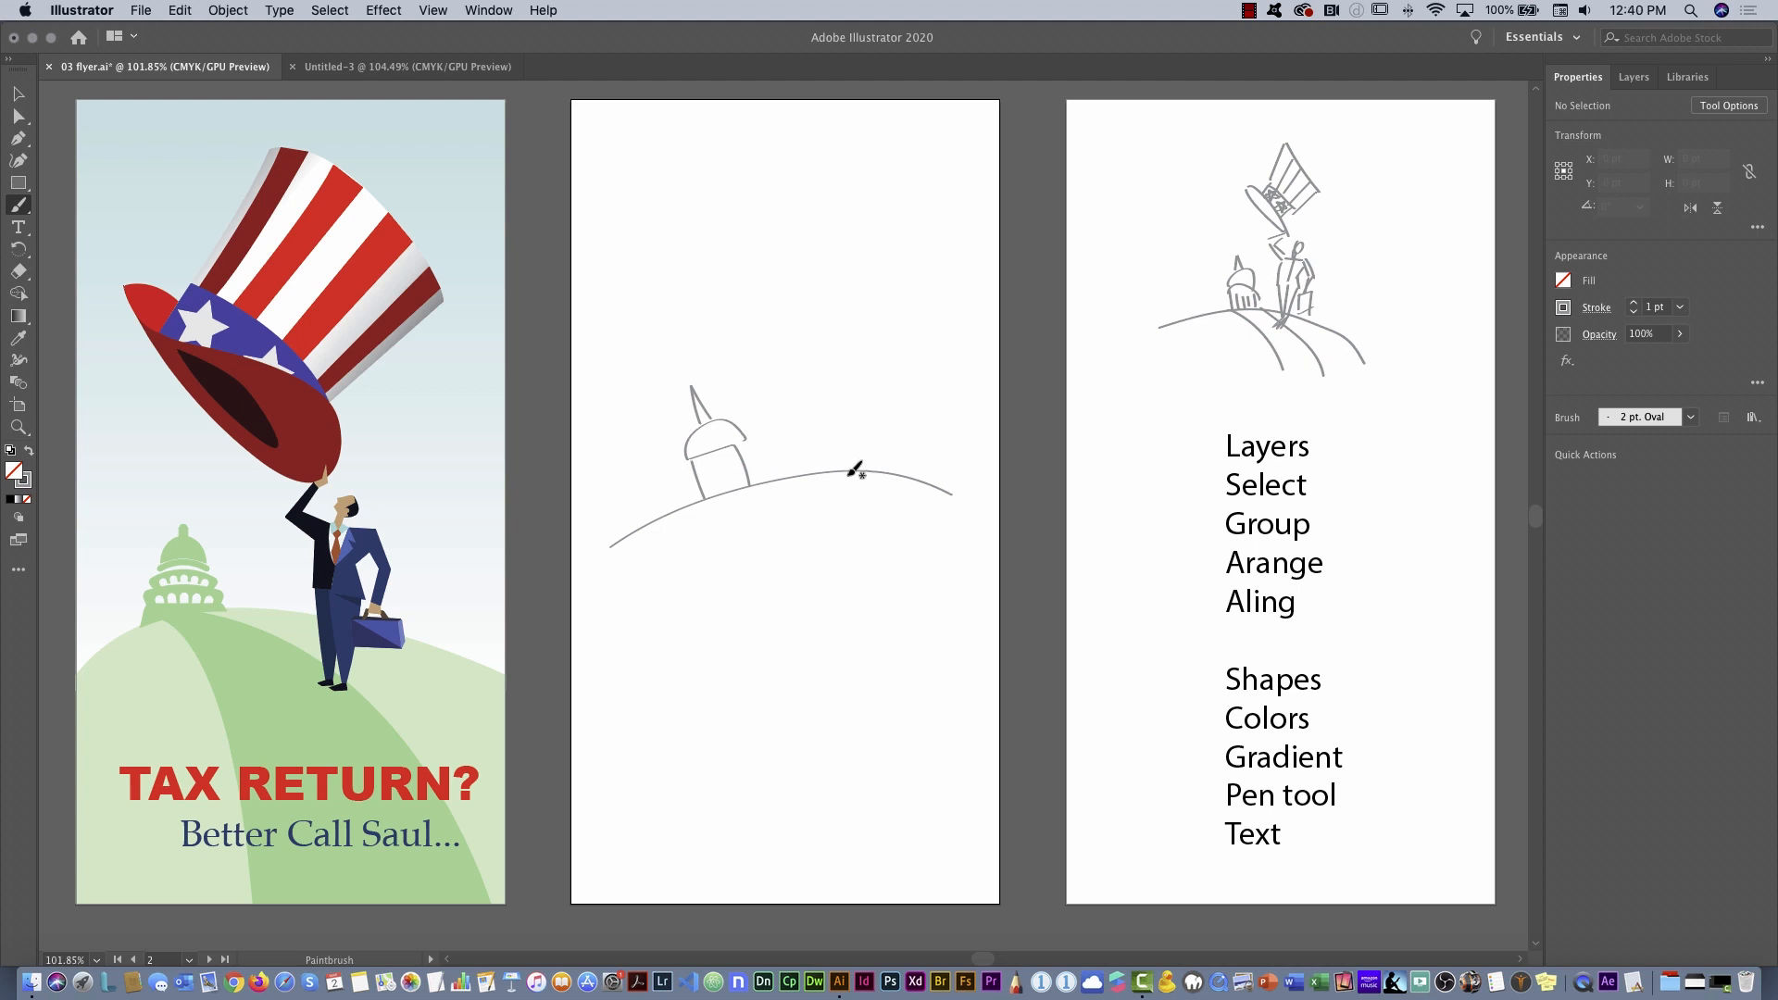
# Undo all the brush strokes on the middle artboard, return to the Selection tool and make the third artboard active
pyautogui.press('super+z')
pyautogui.press('super+z')
pyautogui.press('super+z')
pyautogui.press('super+z')
pyautogui.press('super+z')
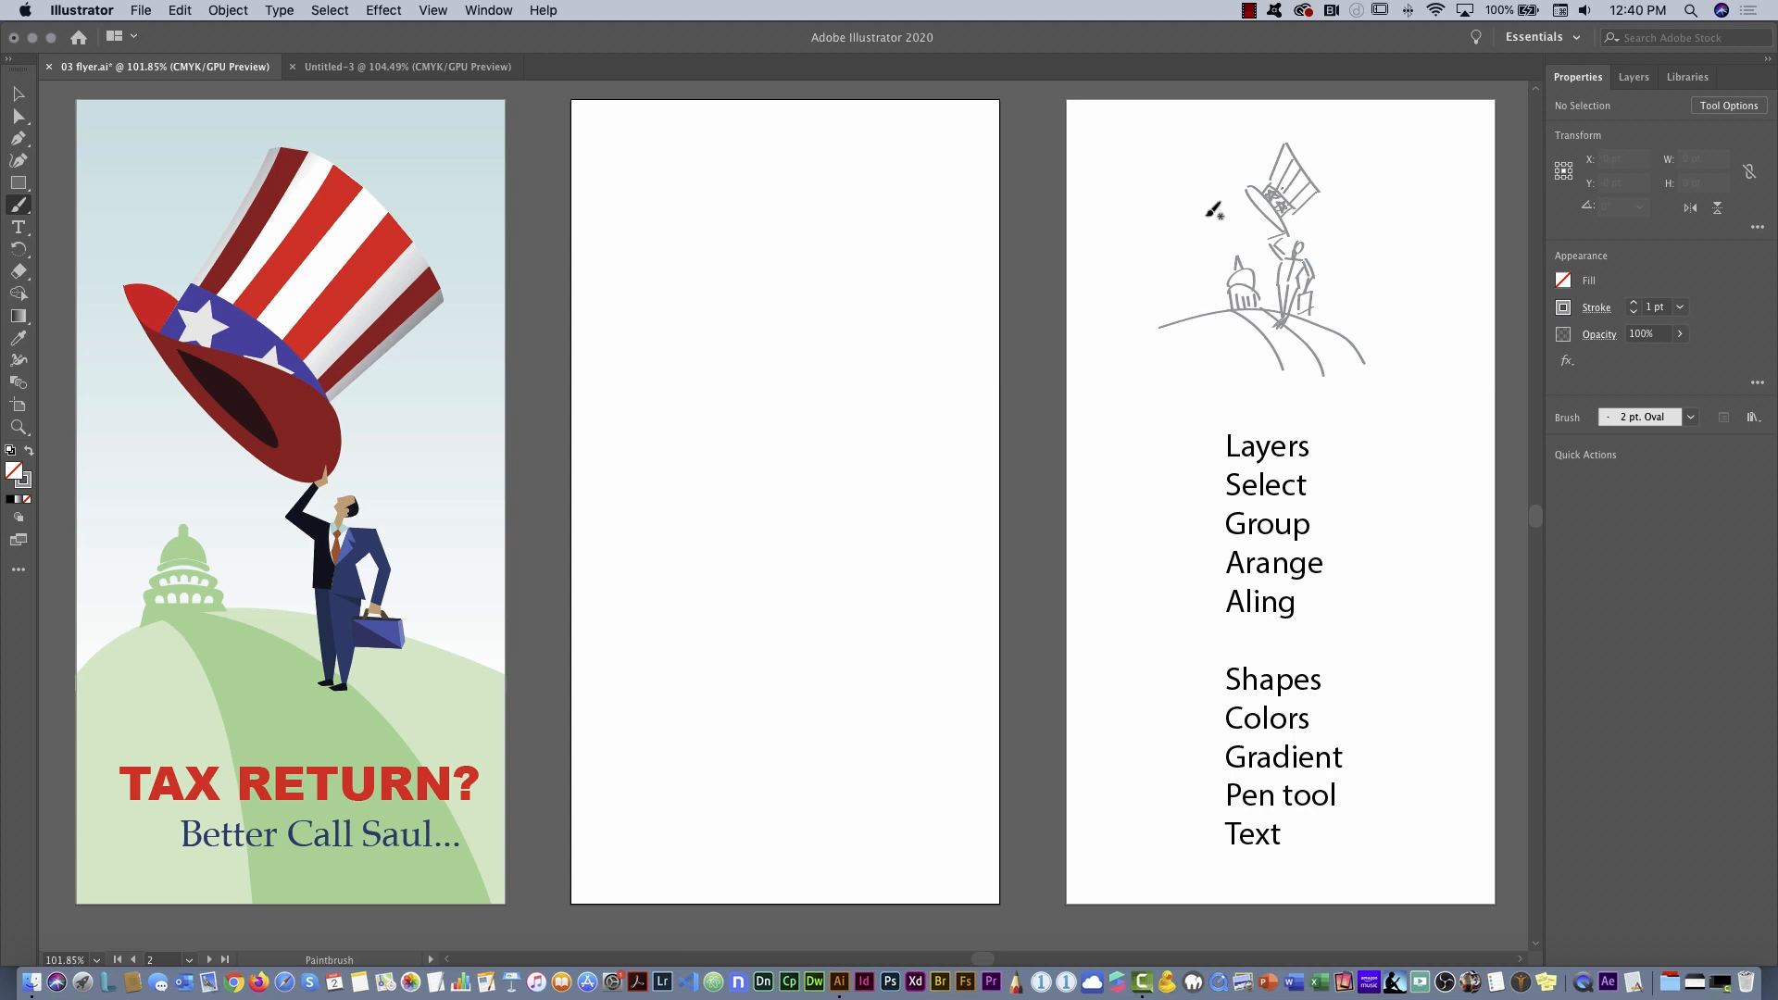
pyautogui.click(18, 93)
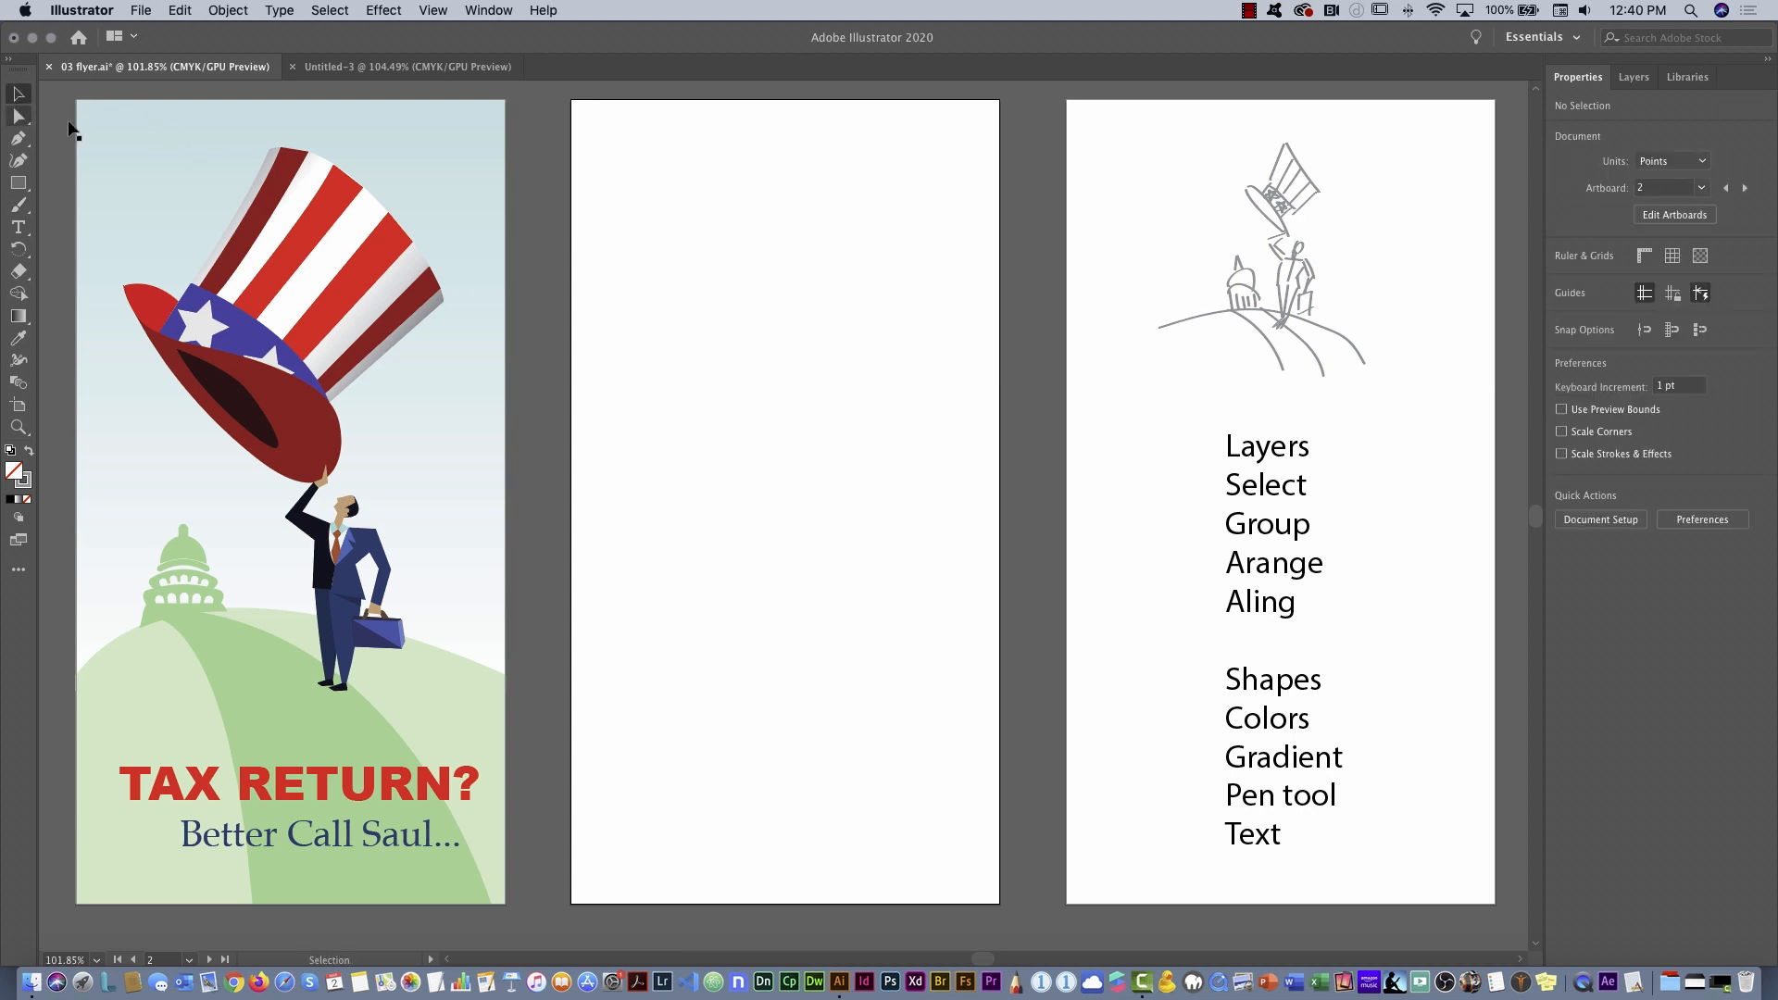
pyautogui.click(1174, 467)
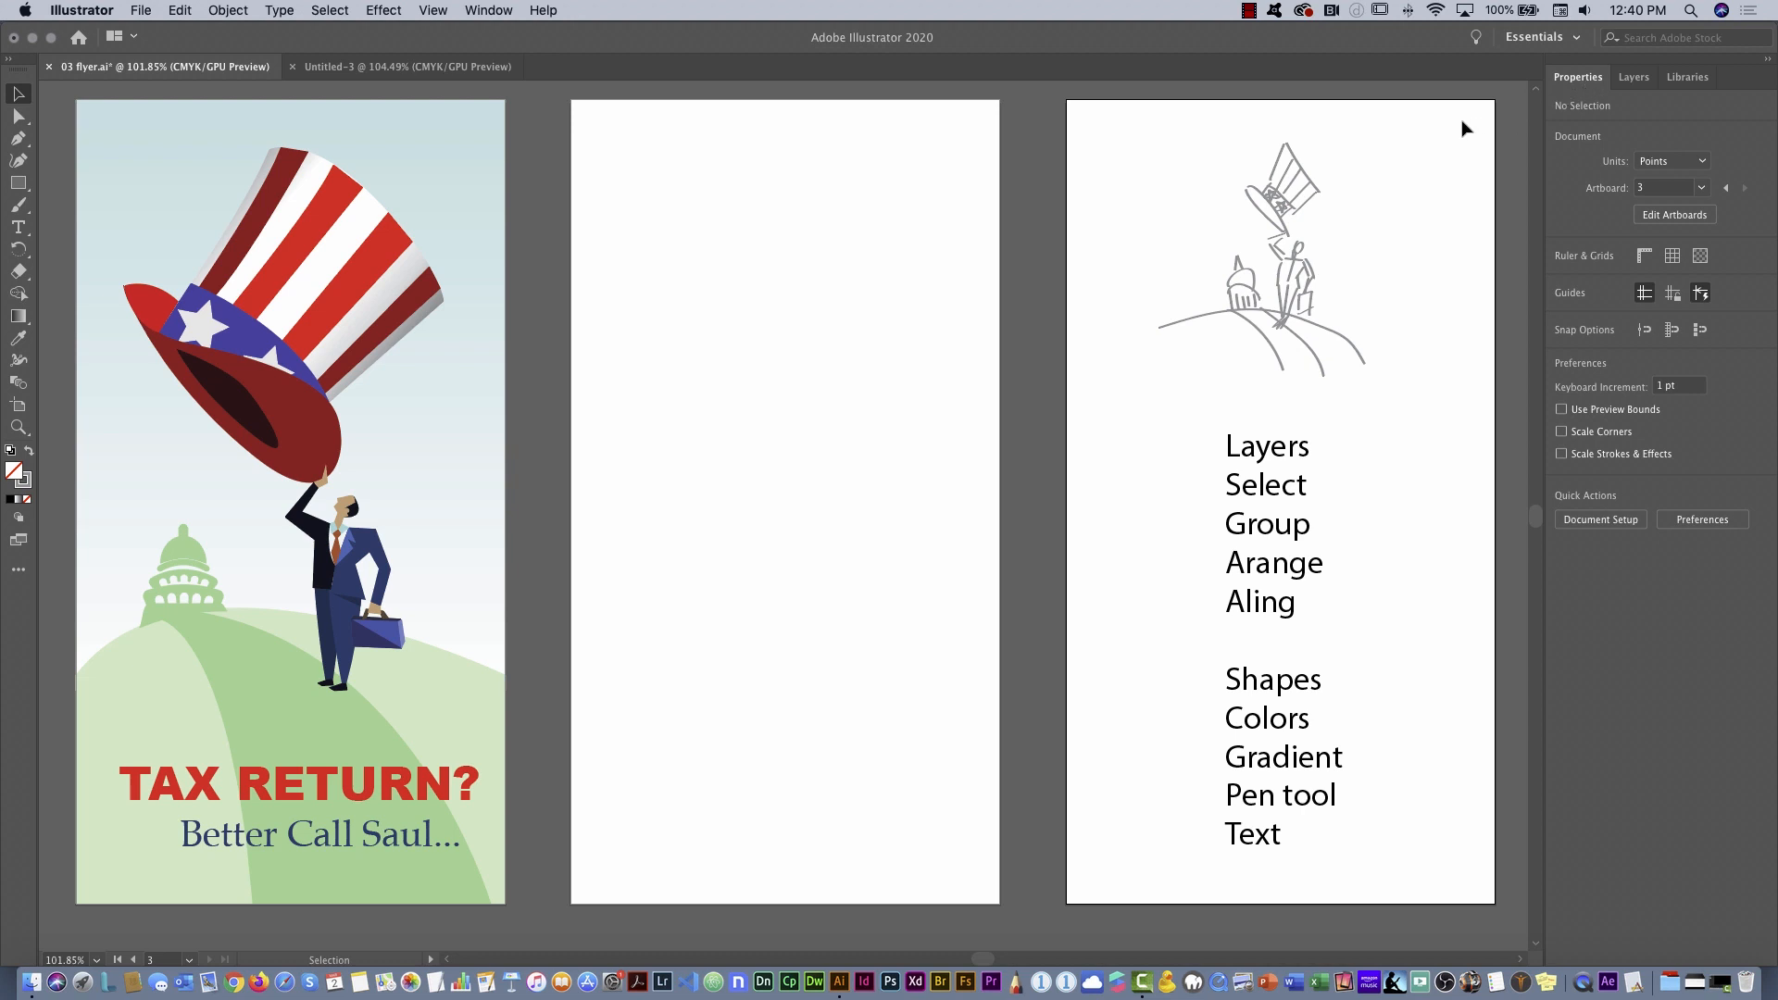
# Reset the Essentials workspace to its default layout
pyautogui.click(1557, 44)
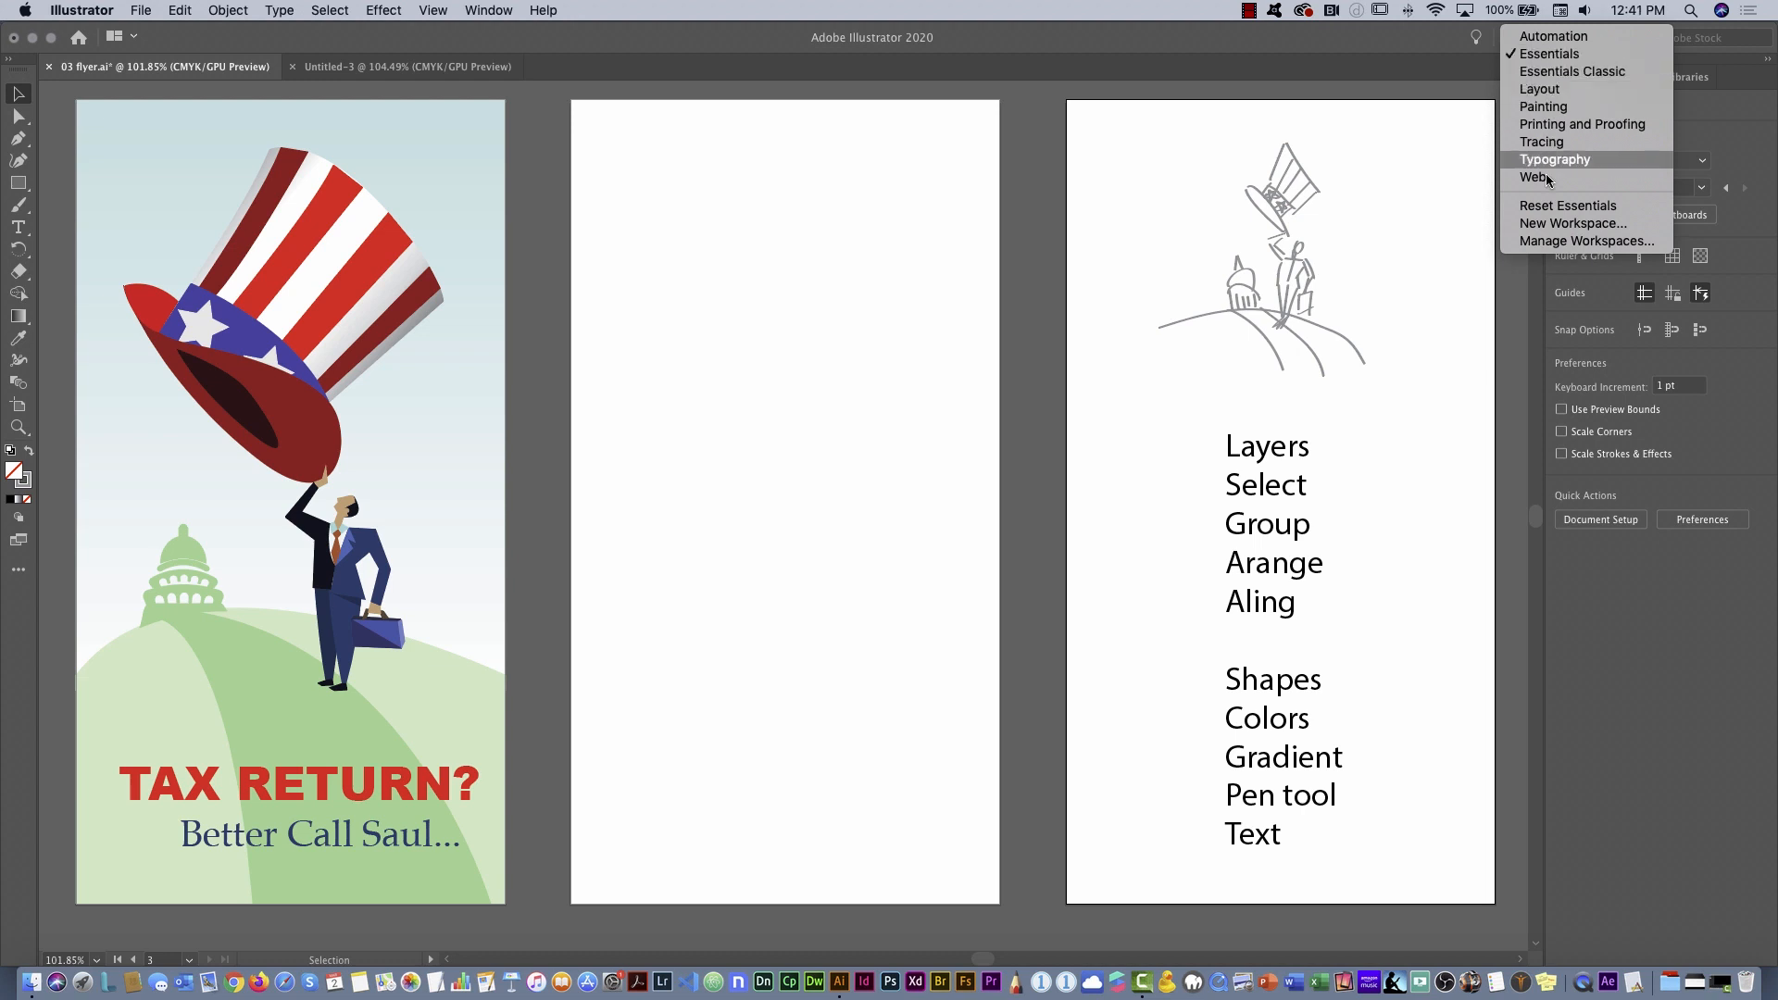
pyautogui.click(1563, 211)
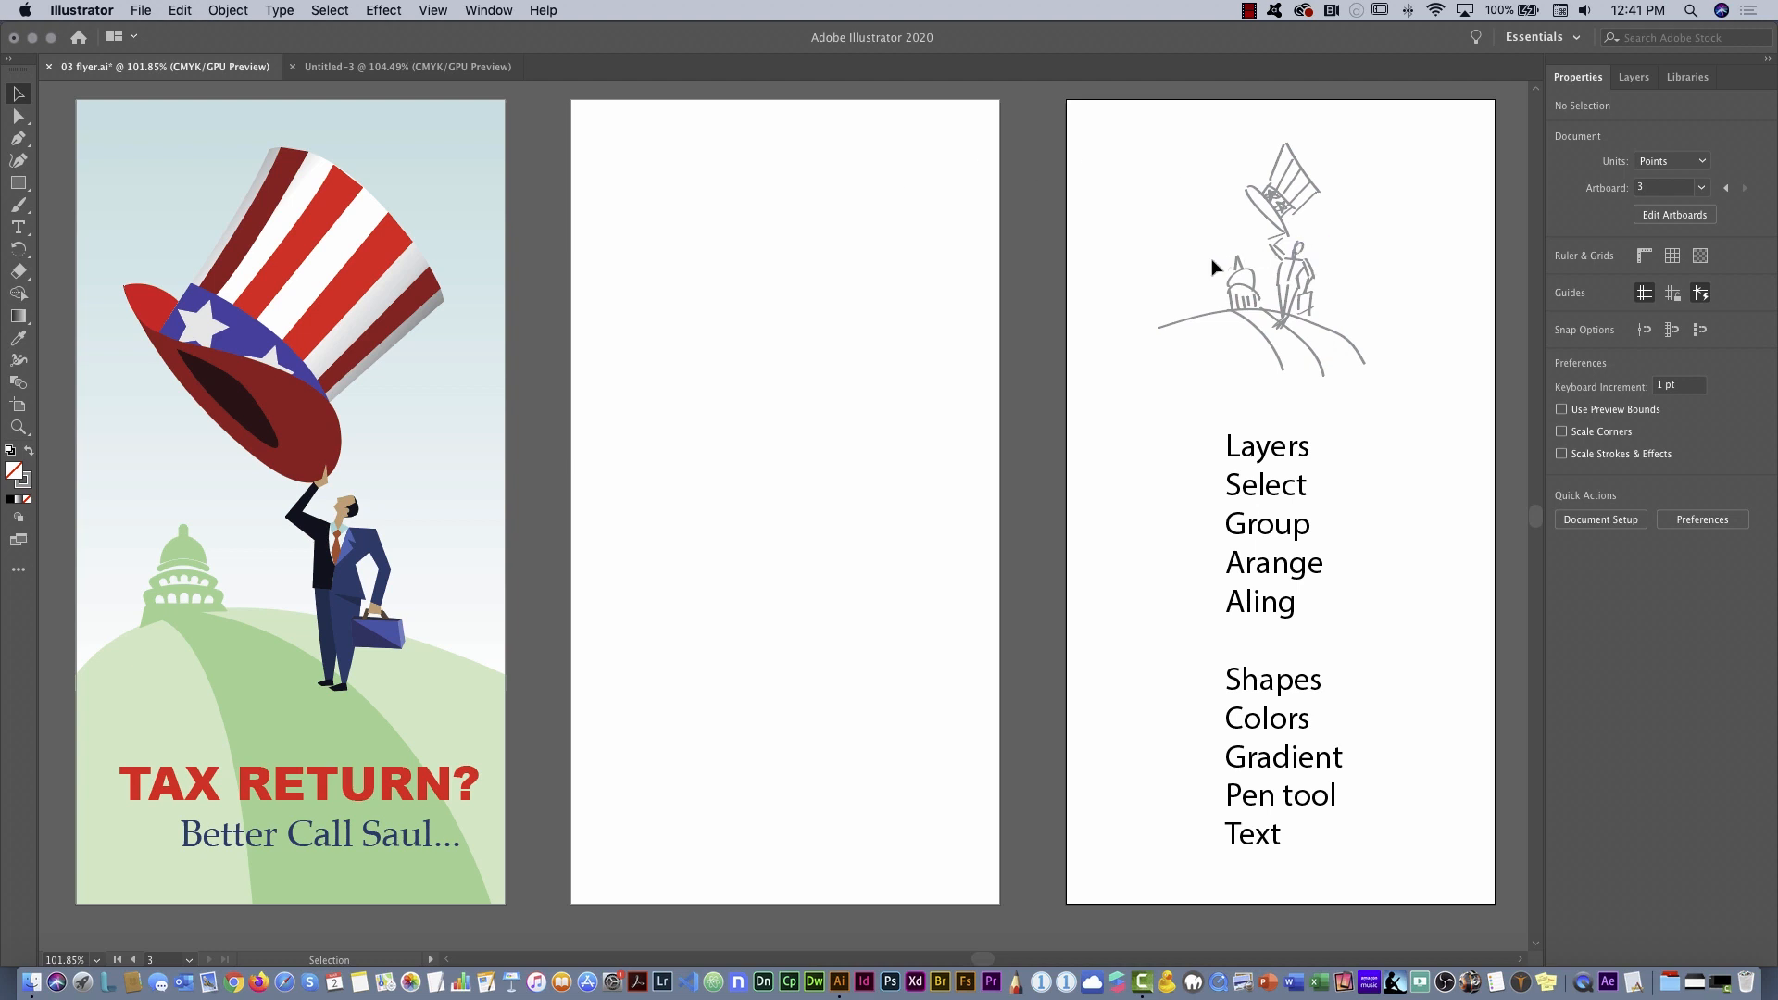
# Try the Essentials Classic workspace, and return to the Essentials workspace
pyautogui.click(1565, 39)
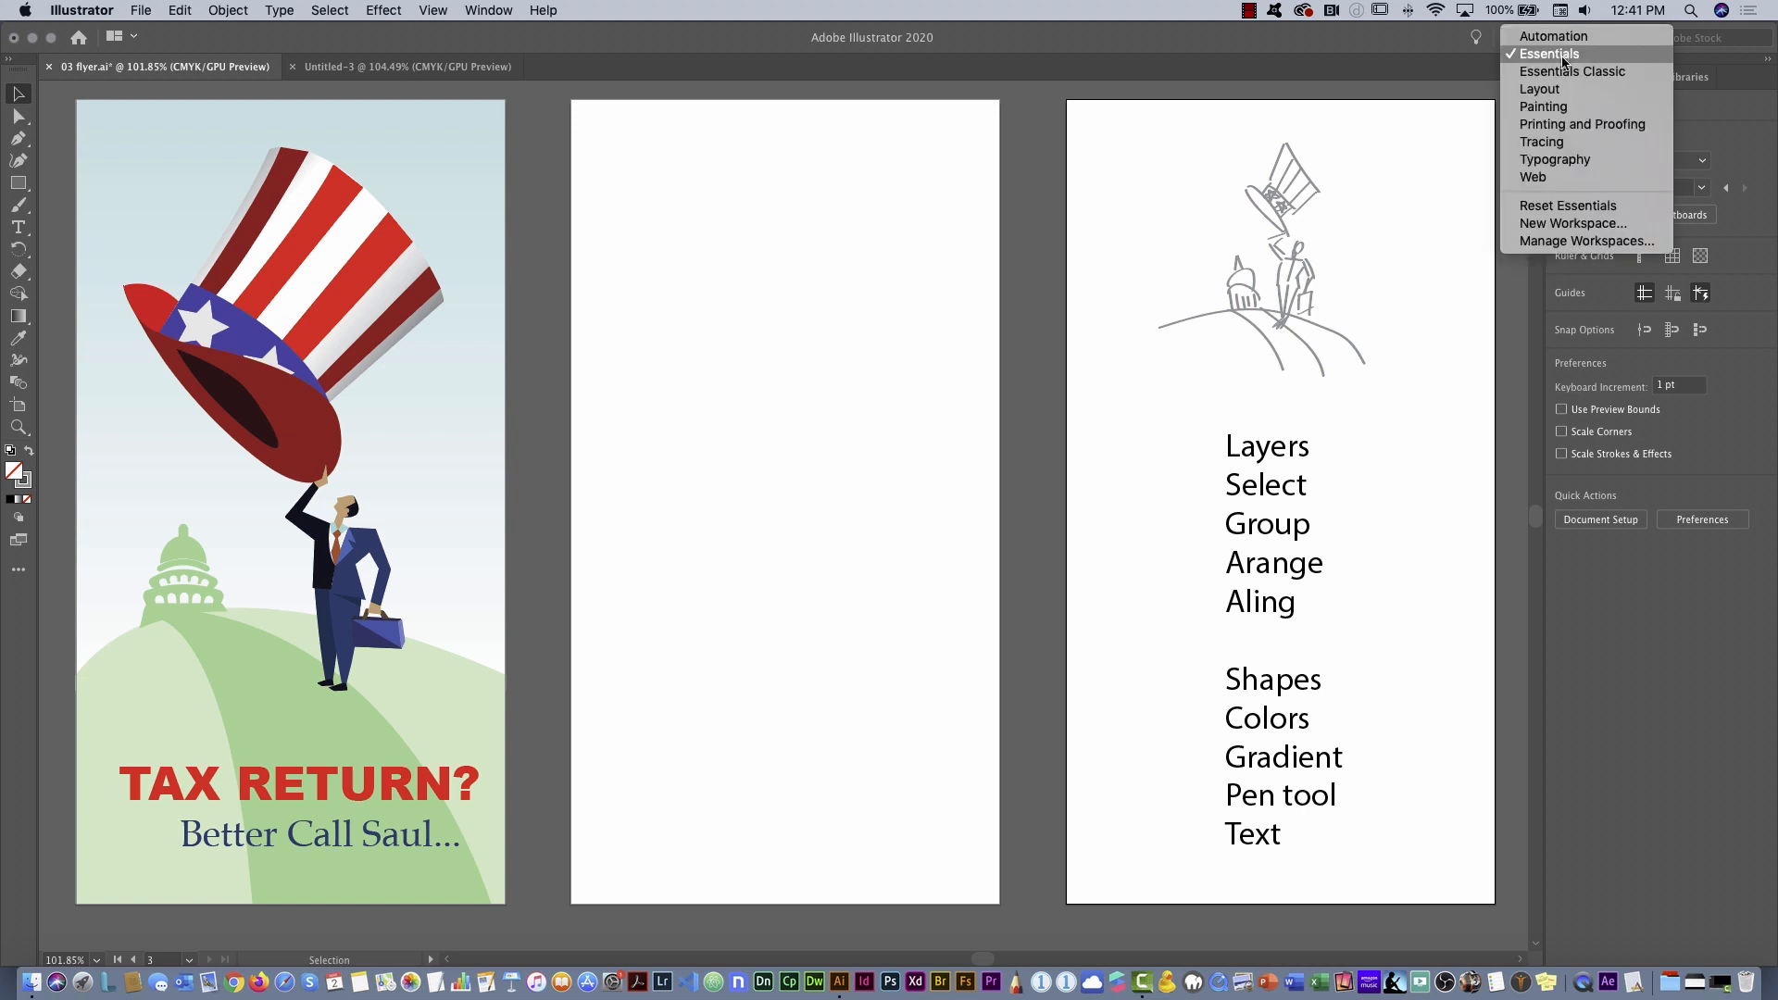
pyautogui.click(1564, 71)
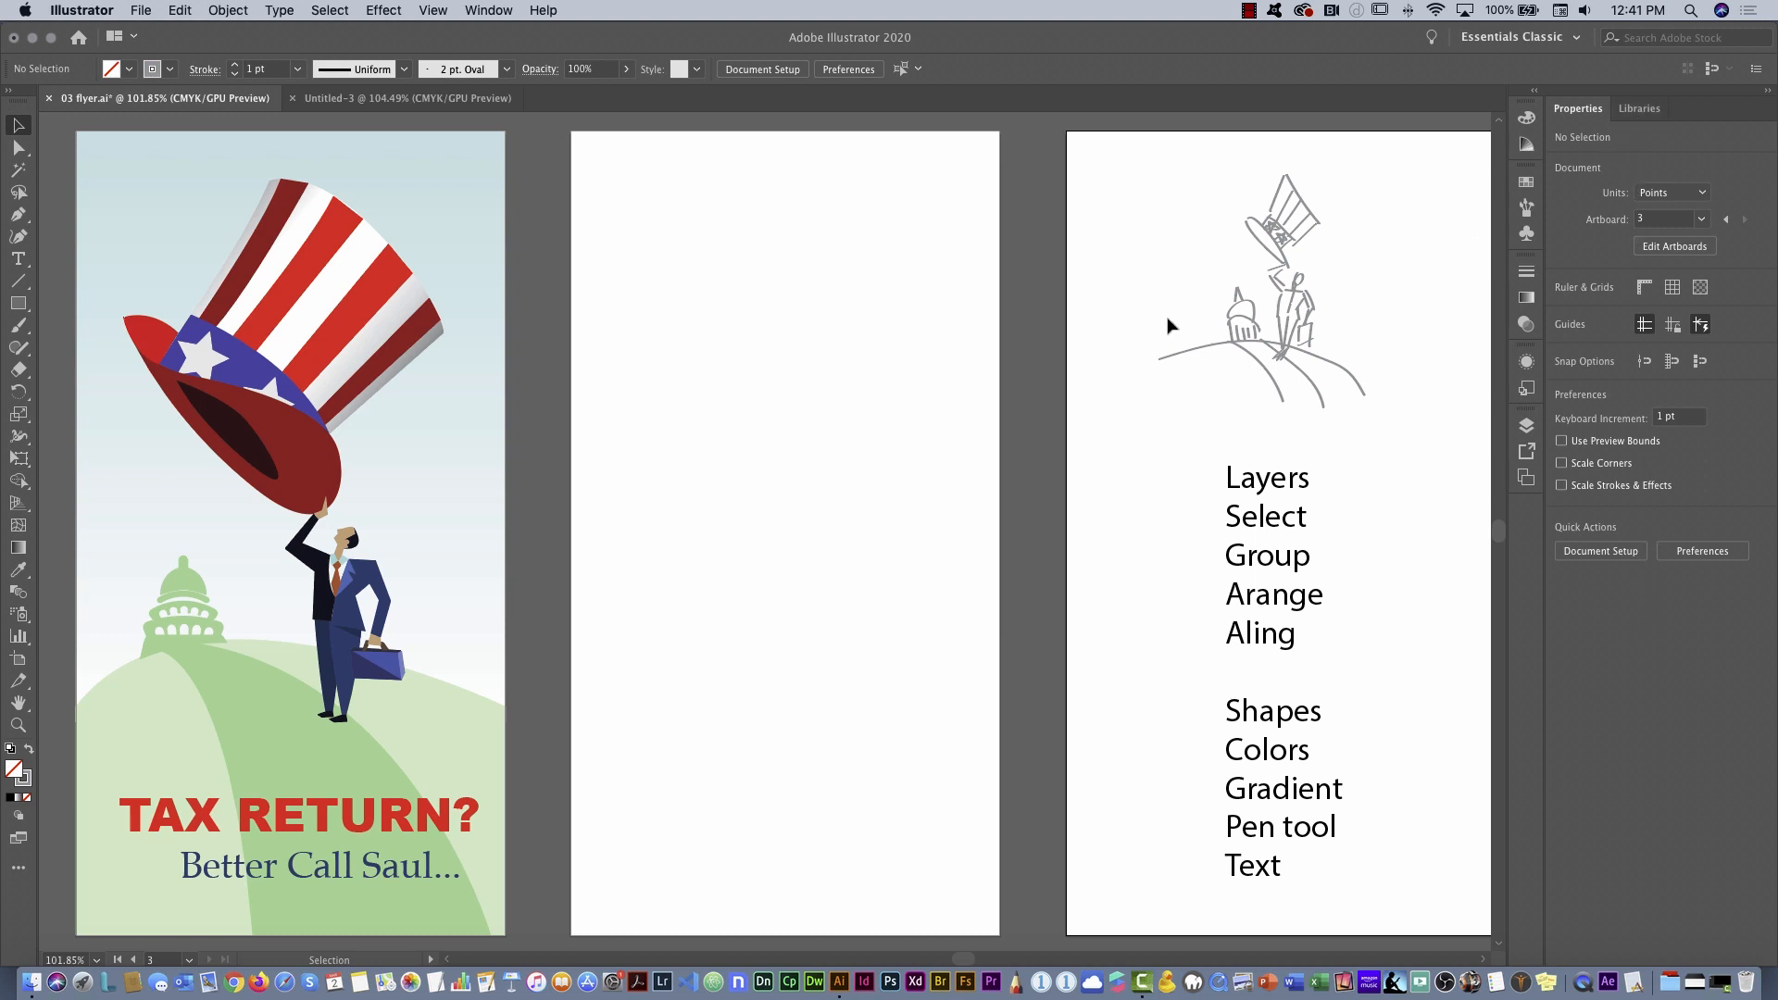
pyautogui.click(1574, 38)
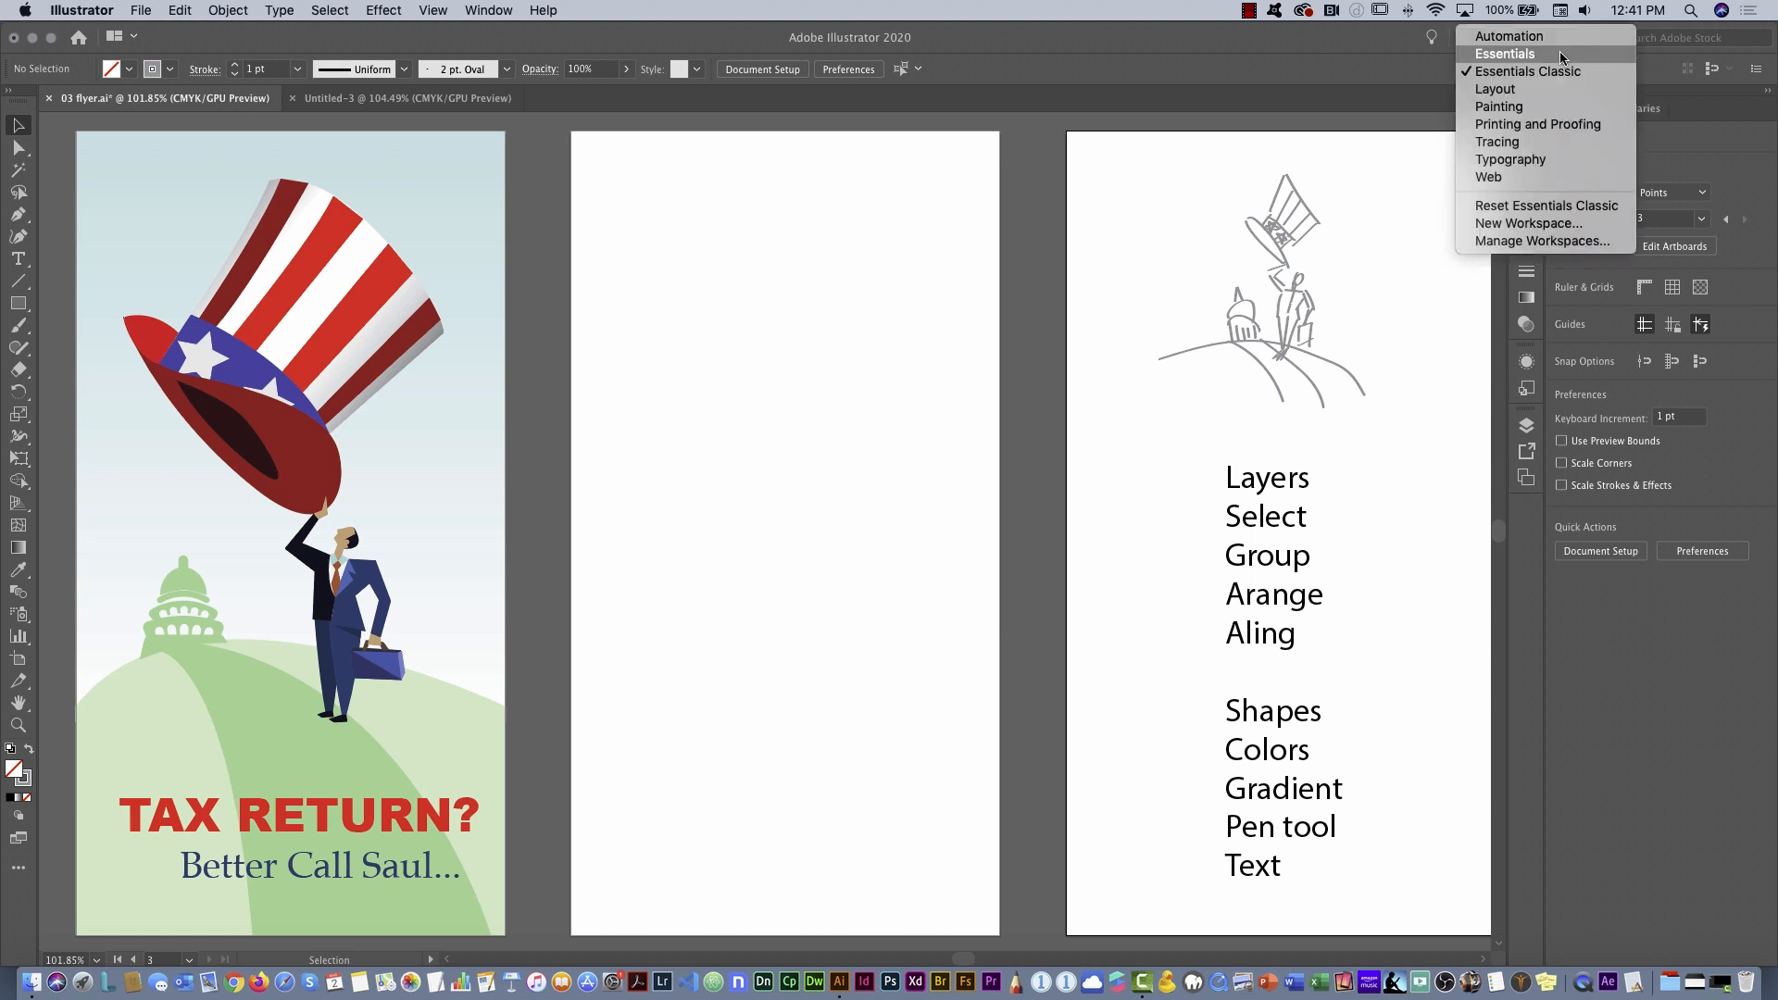
pyautogui.click(1561, 56)
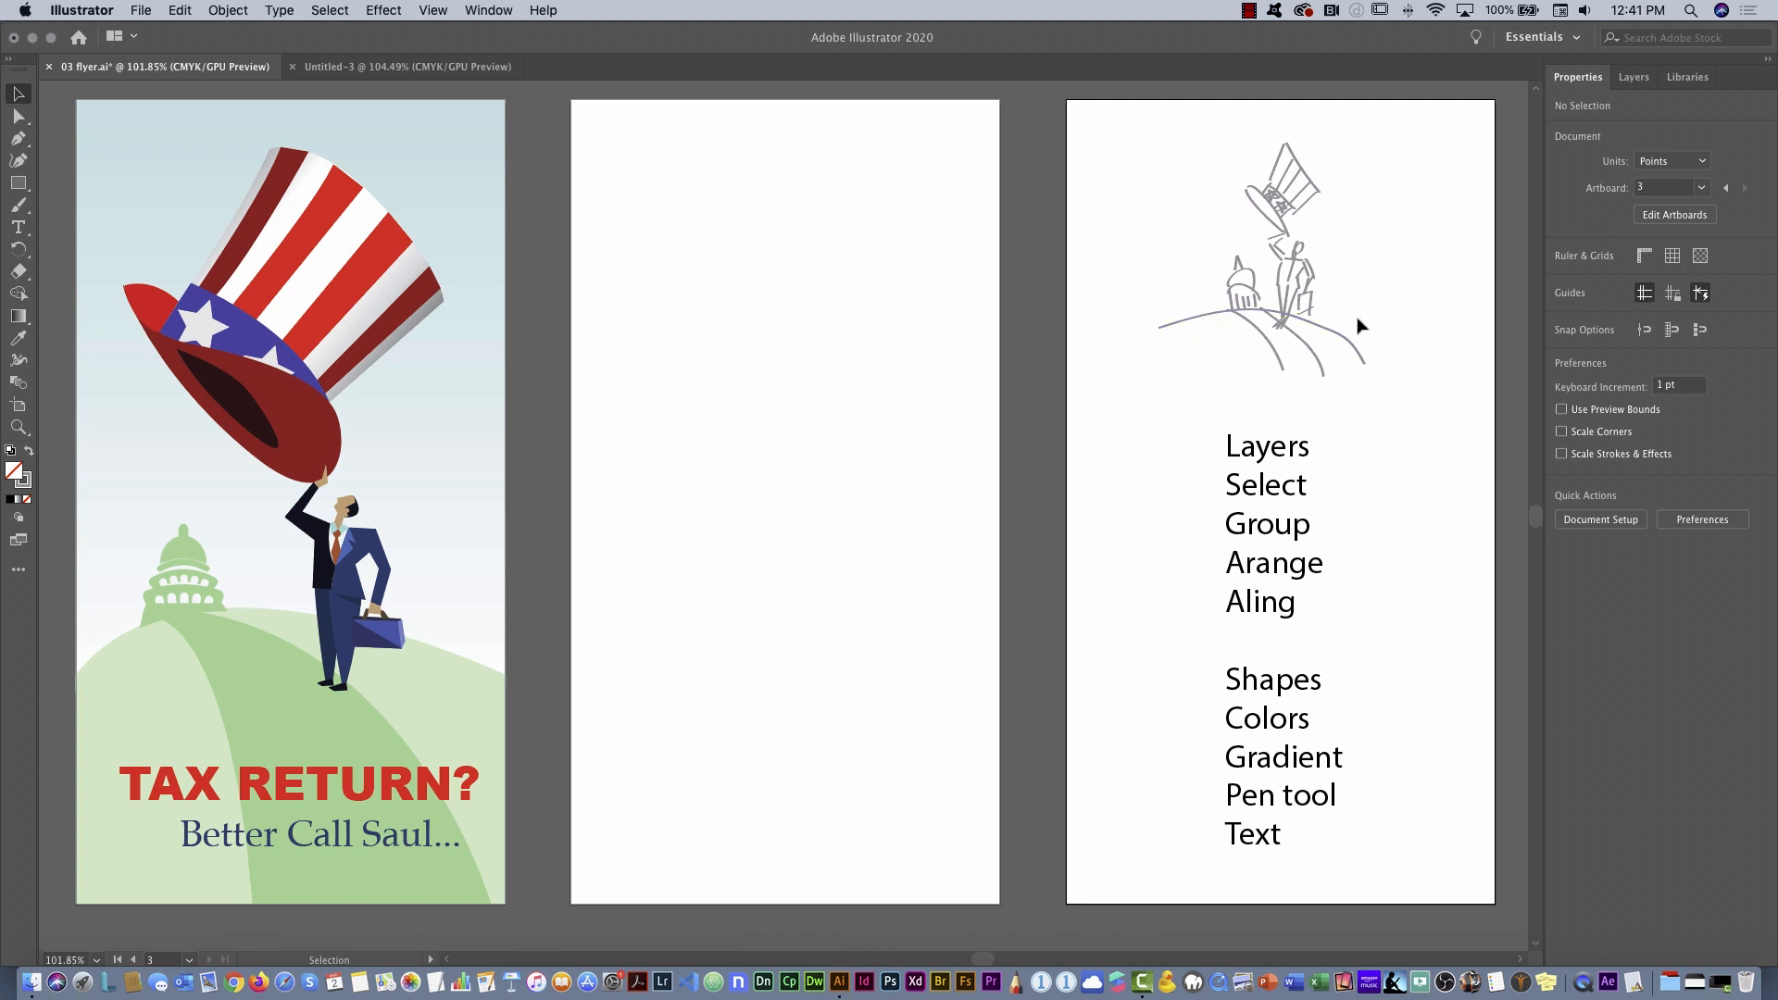
# List the contents of Layer 1 and group all the paths of the pencil sketch on the third artboard
pyautogui.click(1635, 84)
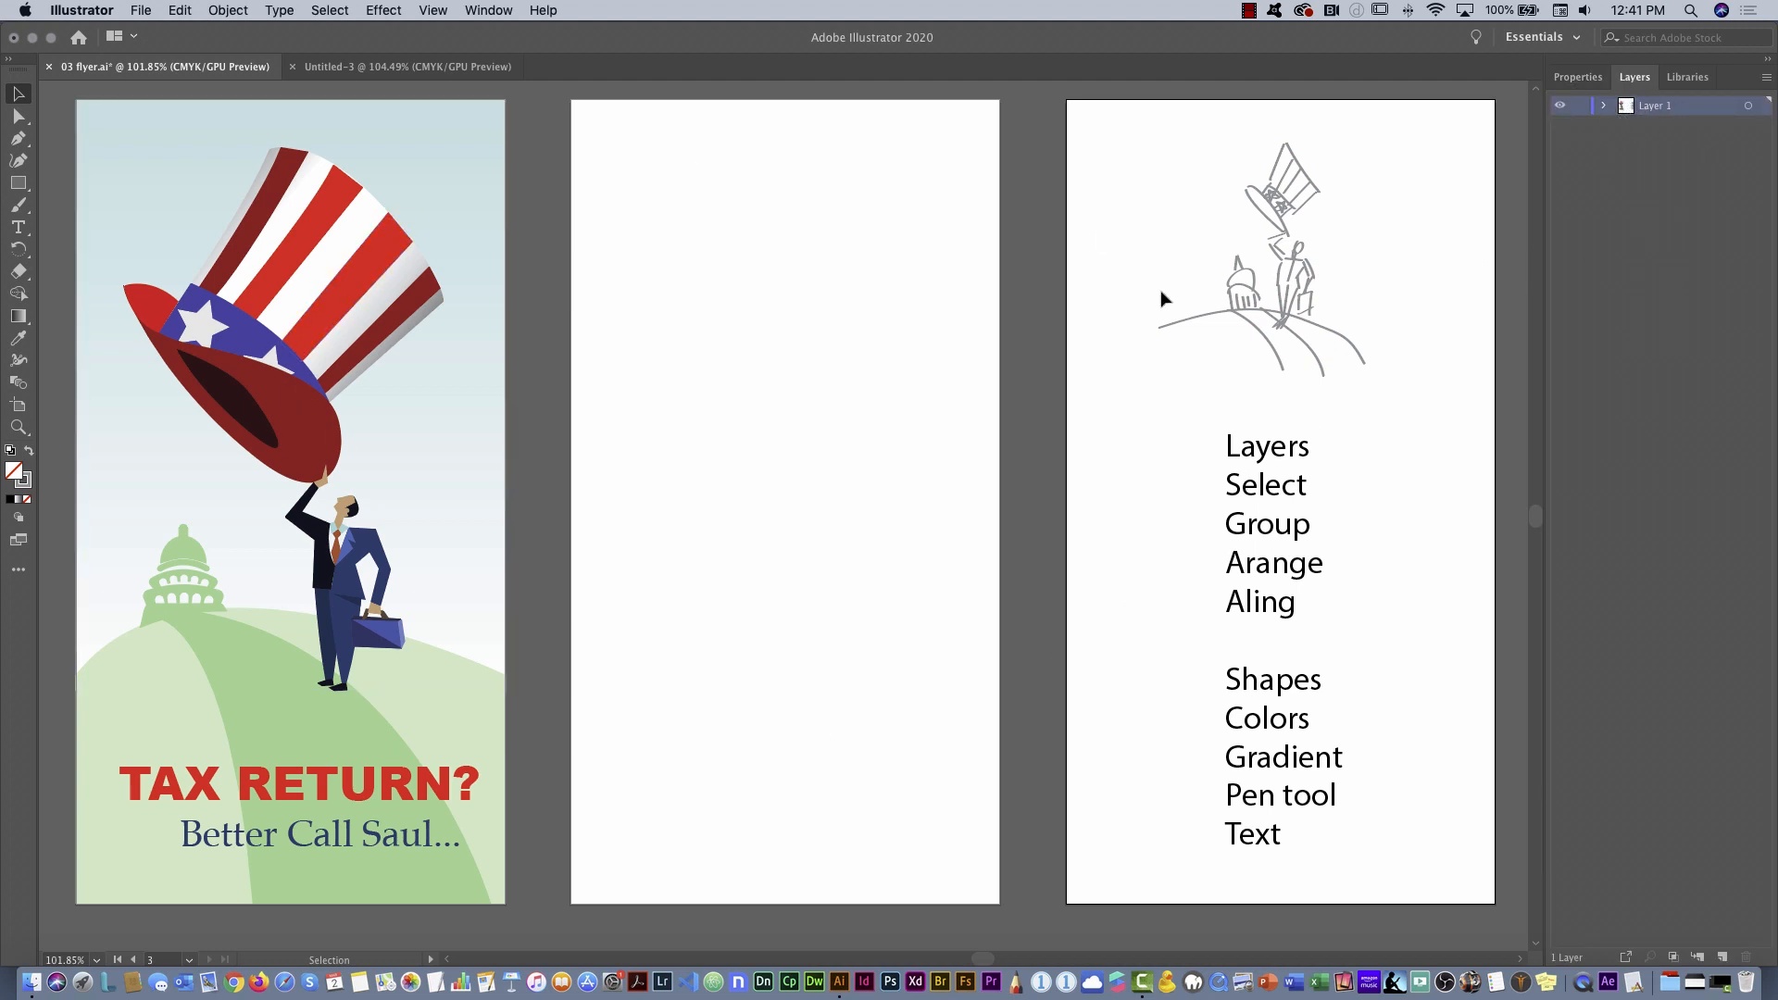
pyautogui.click(1605, 106)
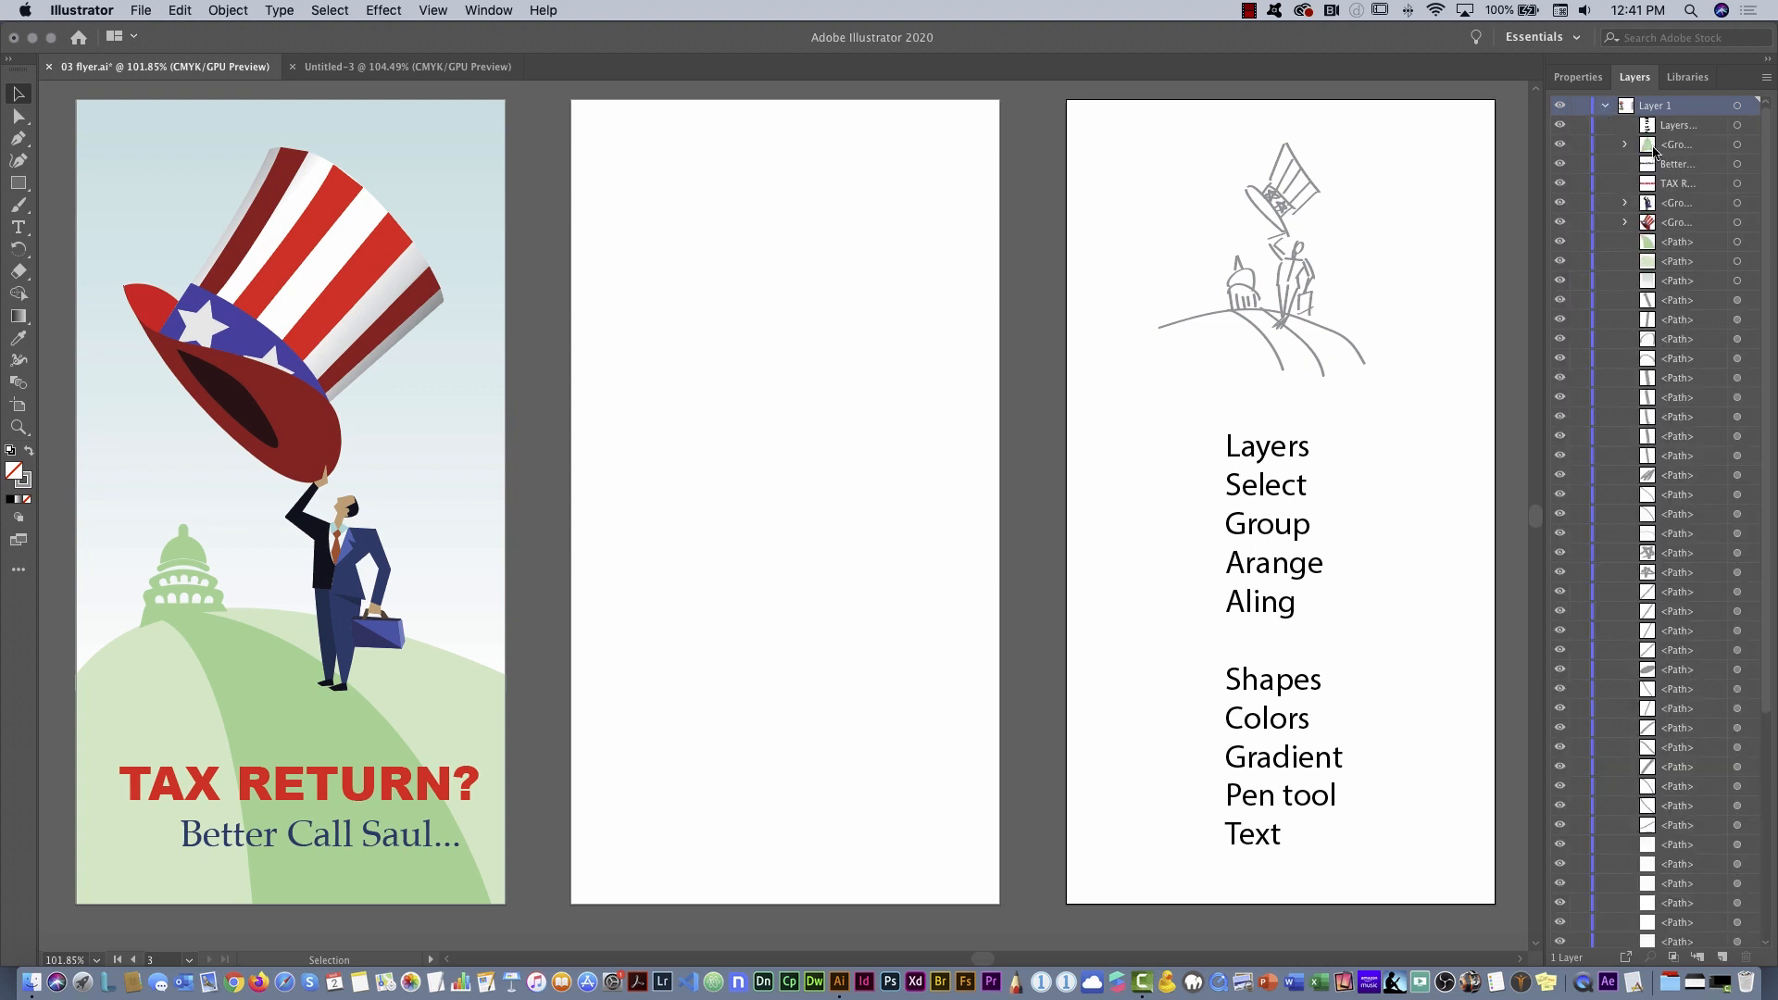
pyautogui.moveTo(1768, 137)
pyautogui.mouseDown()
pyautogui.moveTo(1757, 380)
pyautogui.moveTo(1766, 130)
pyautogui.mouseUp()
pyautogui.moveTo(1158, 143); pyautogui.dragTo(1426, 412)
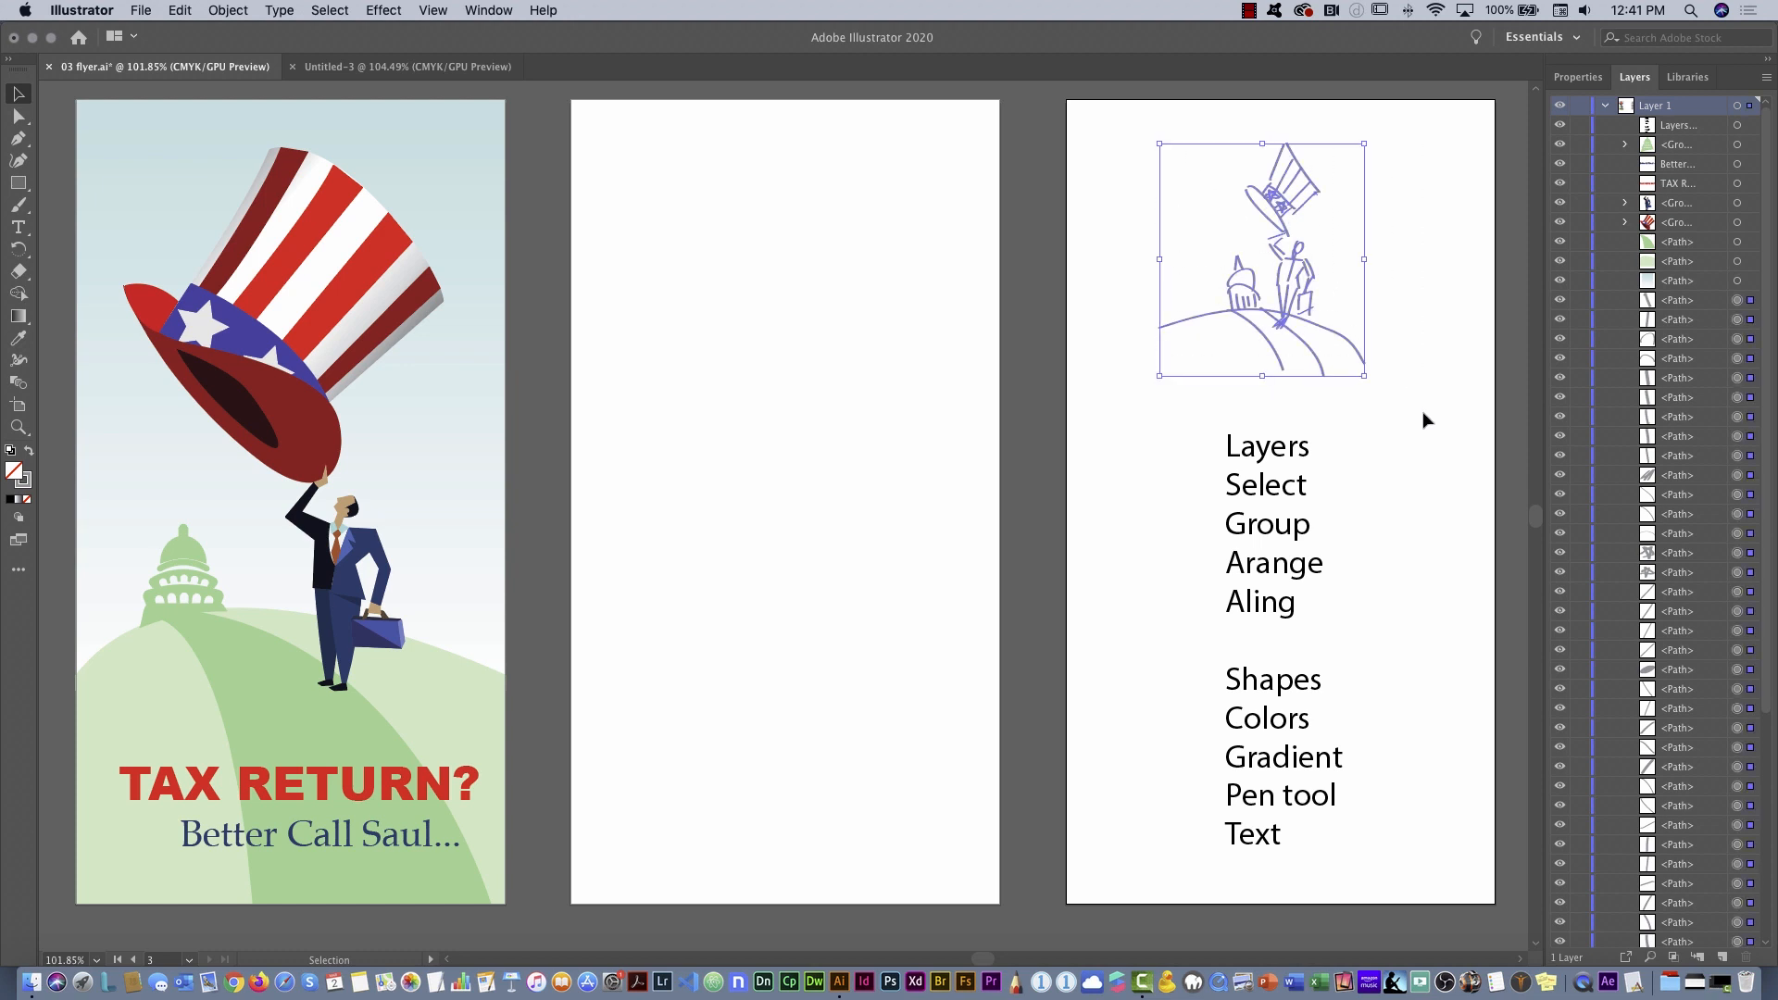
pyautogui.click(227, 11)
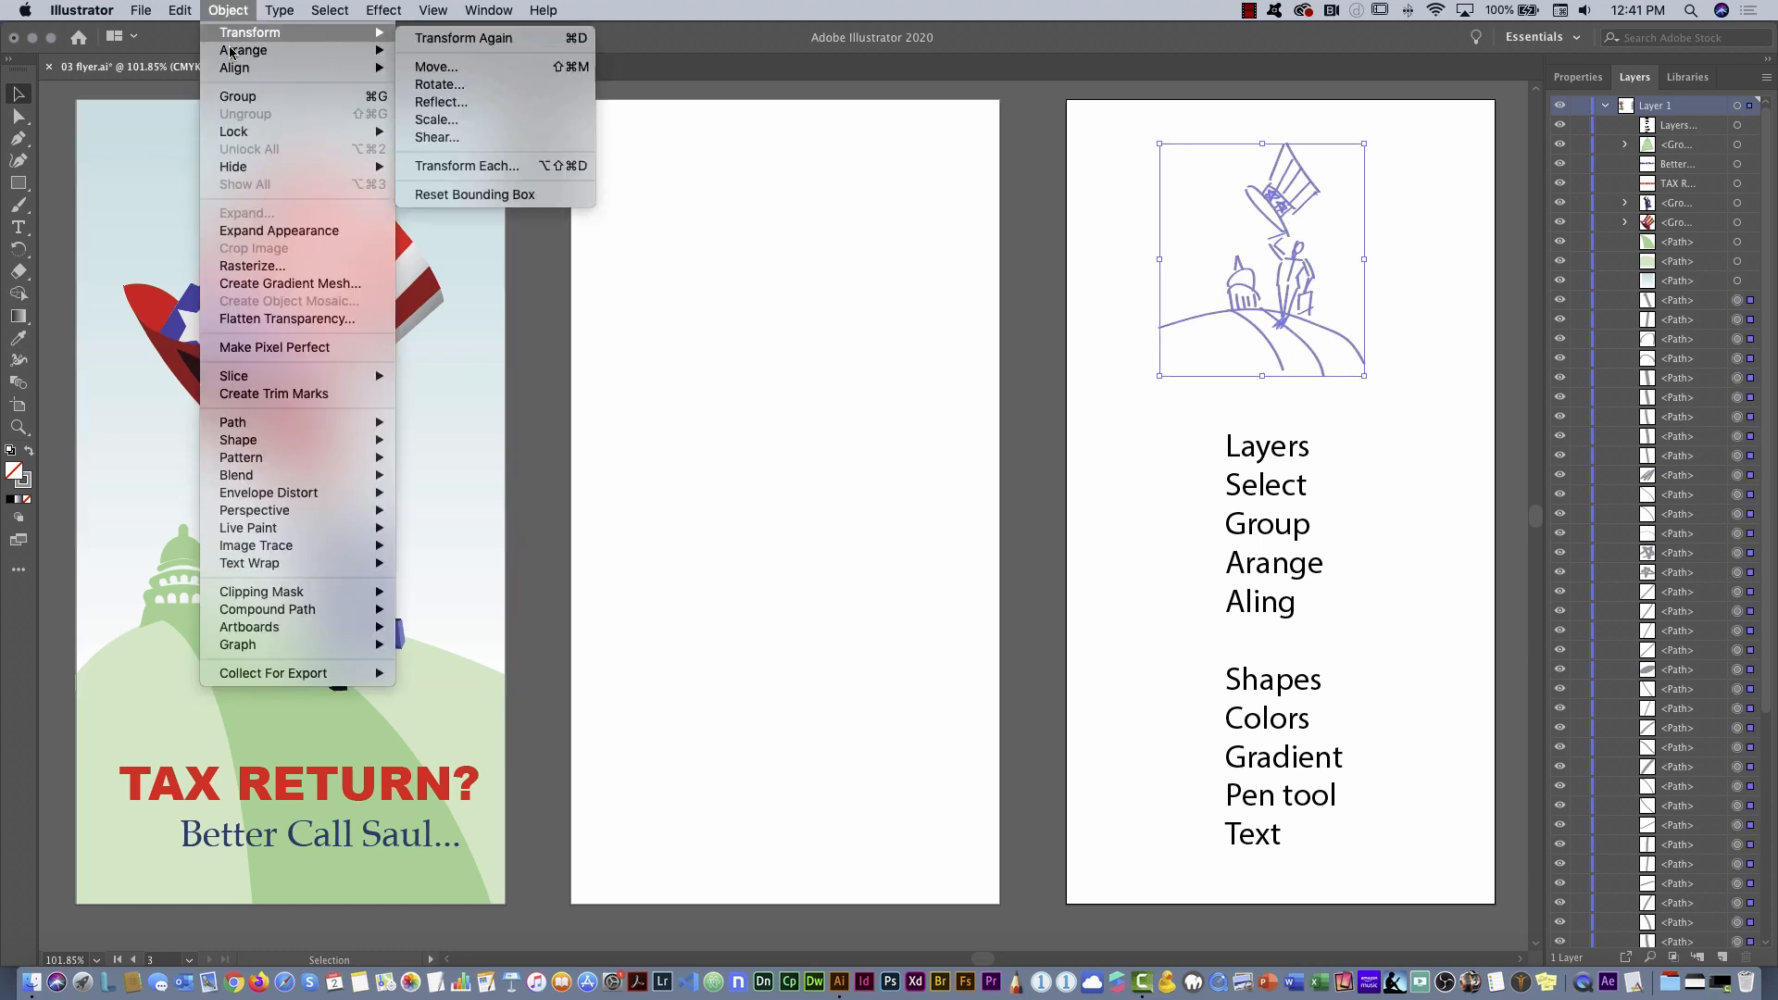
pyautogui.click(238, 96)
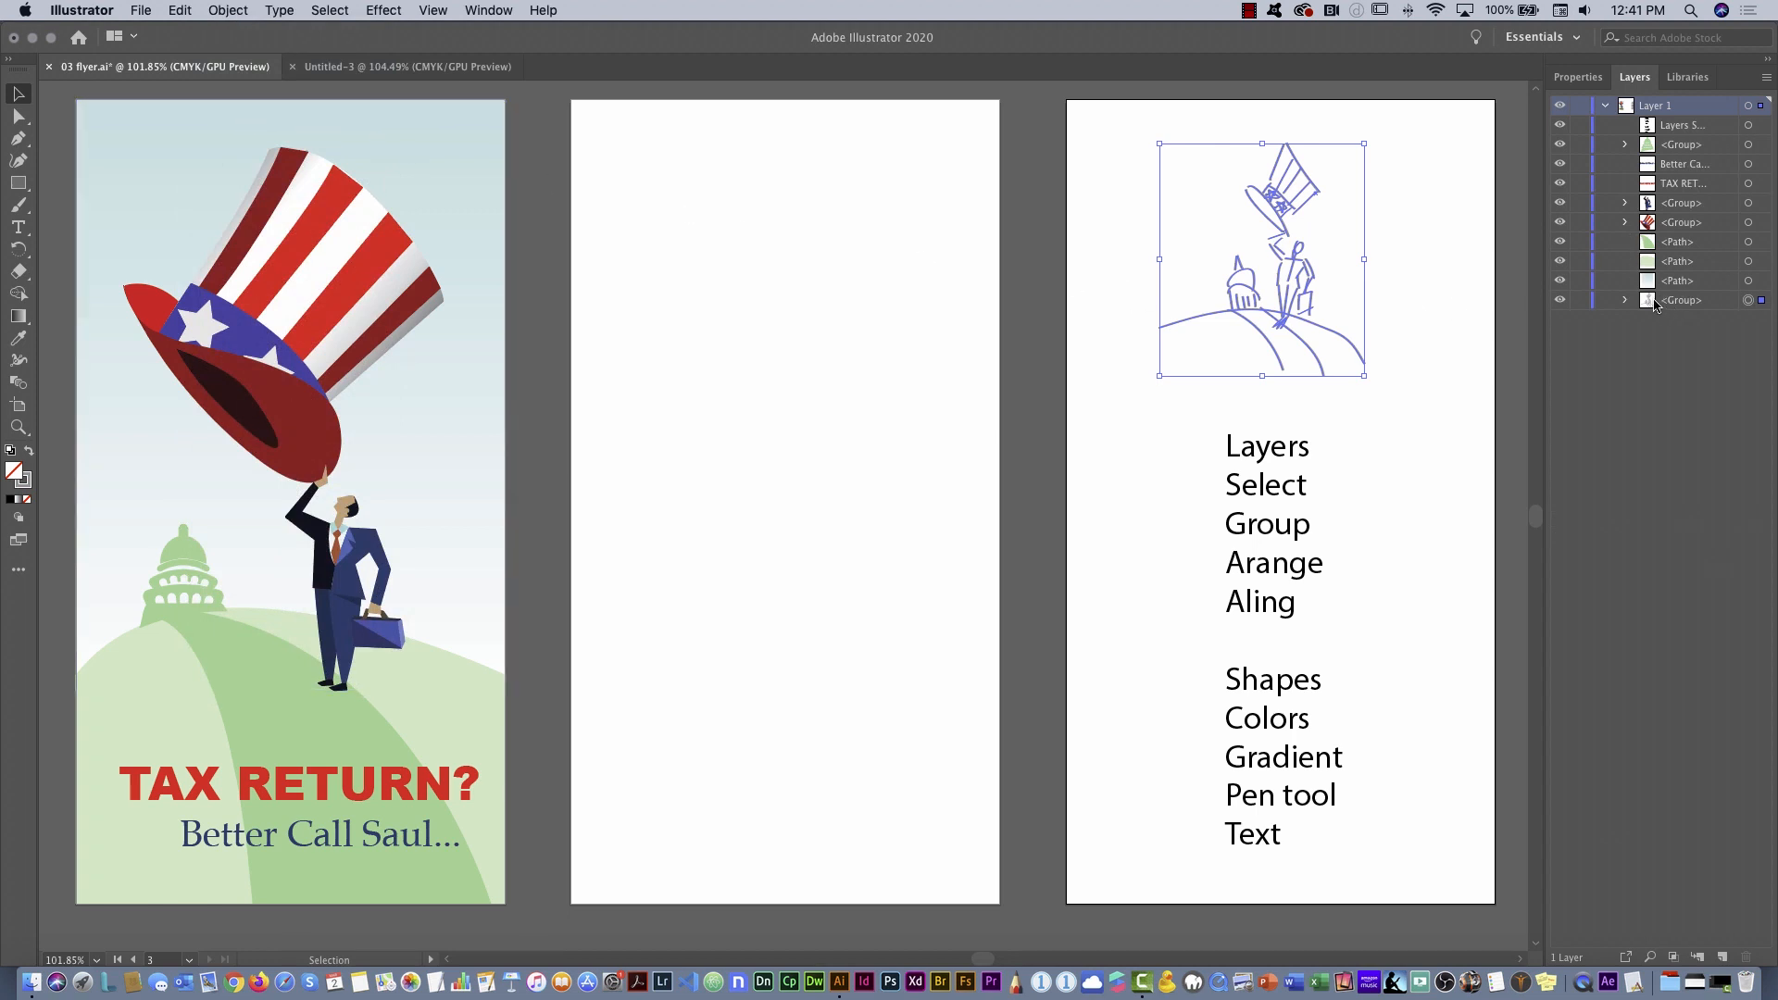
# Inspect the sketch group by hiding, reshowing, expanding and collapsing it, and select the topic list text to locate its layer entry
pyautogui.click(1559, 301)
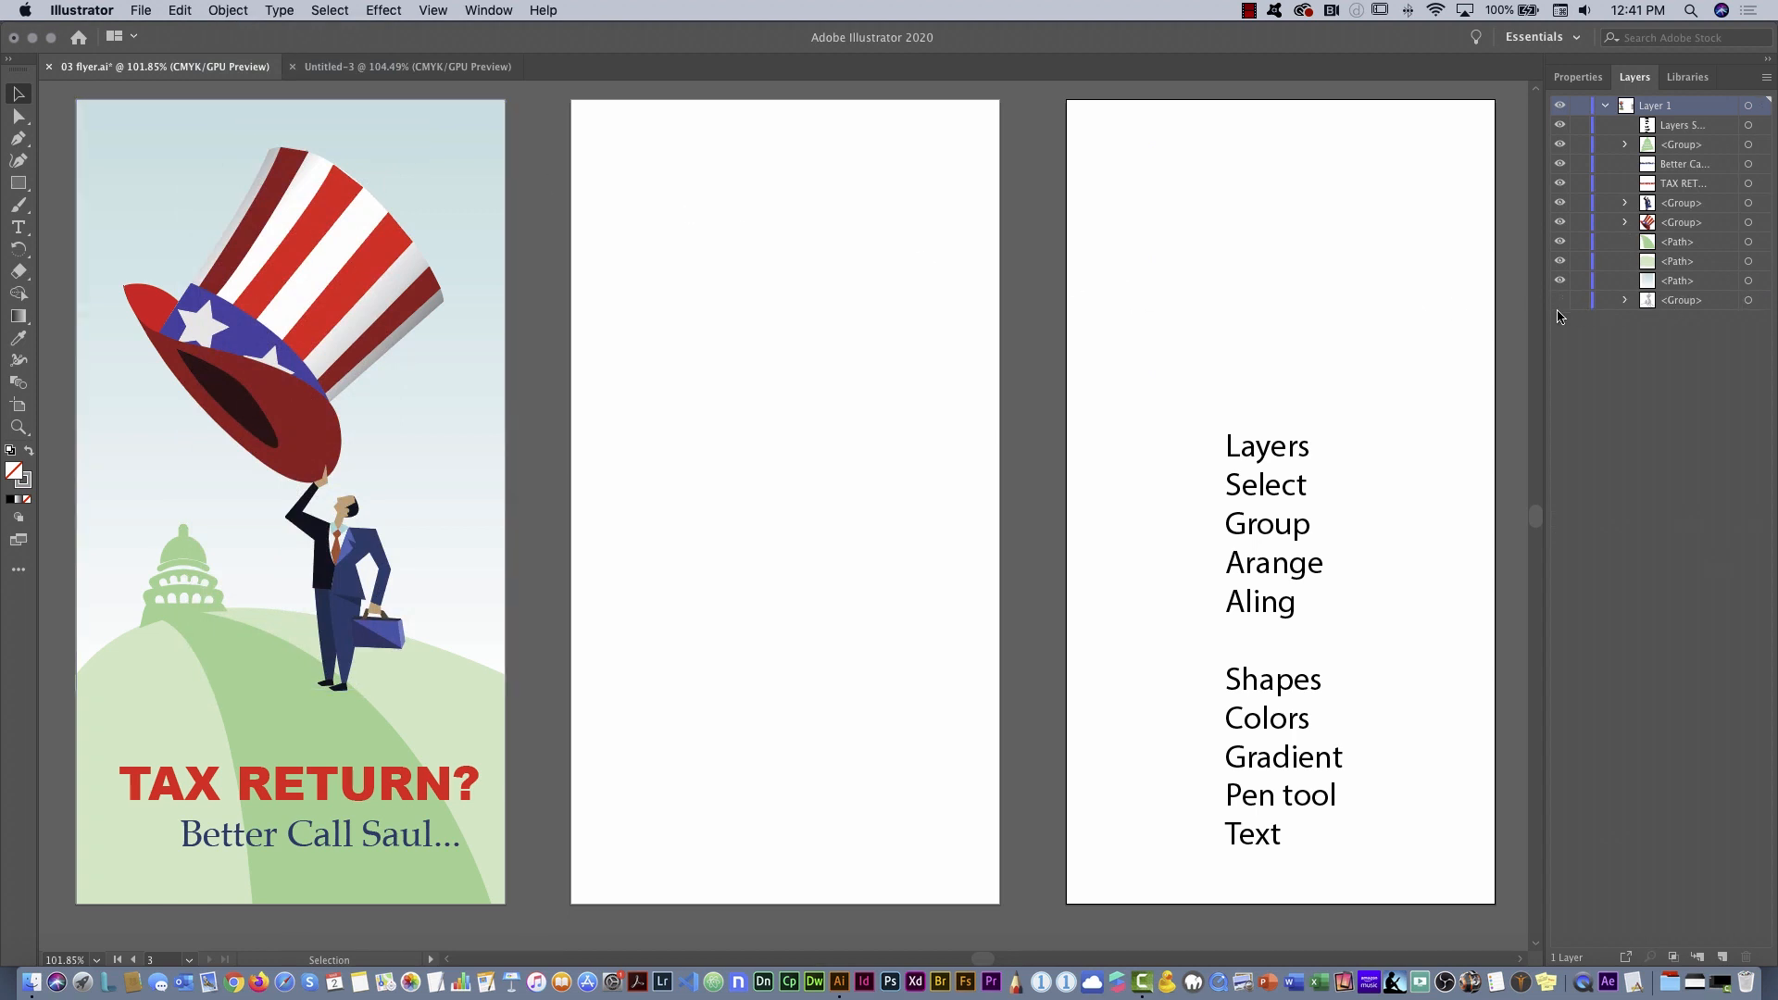
pyautogui.click(1560, 301)
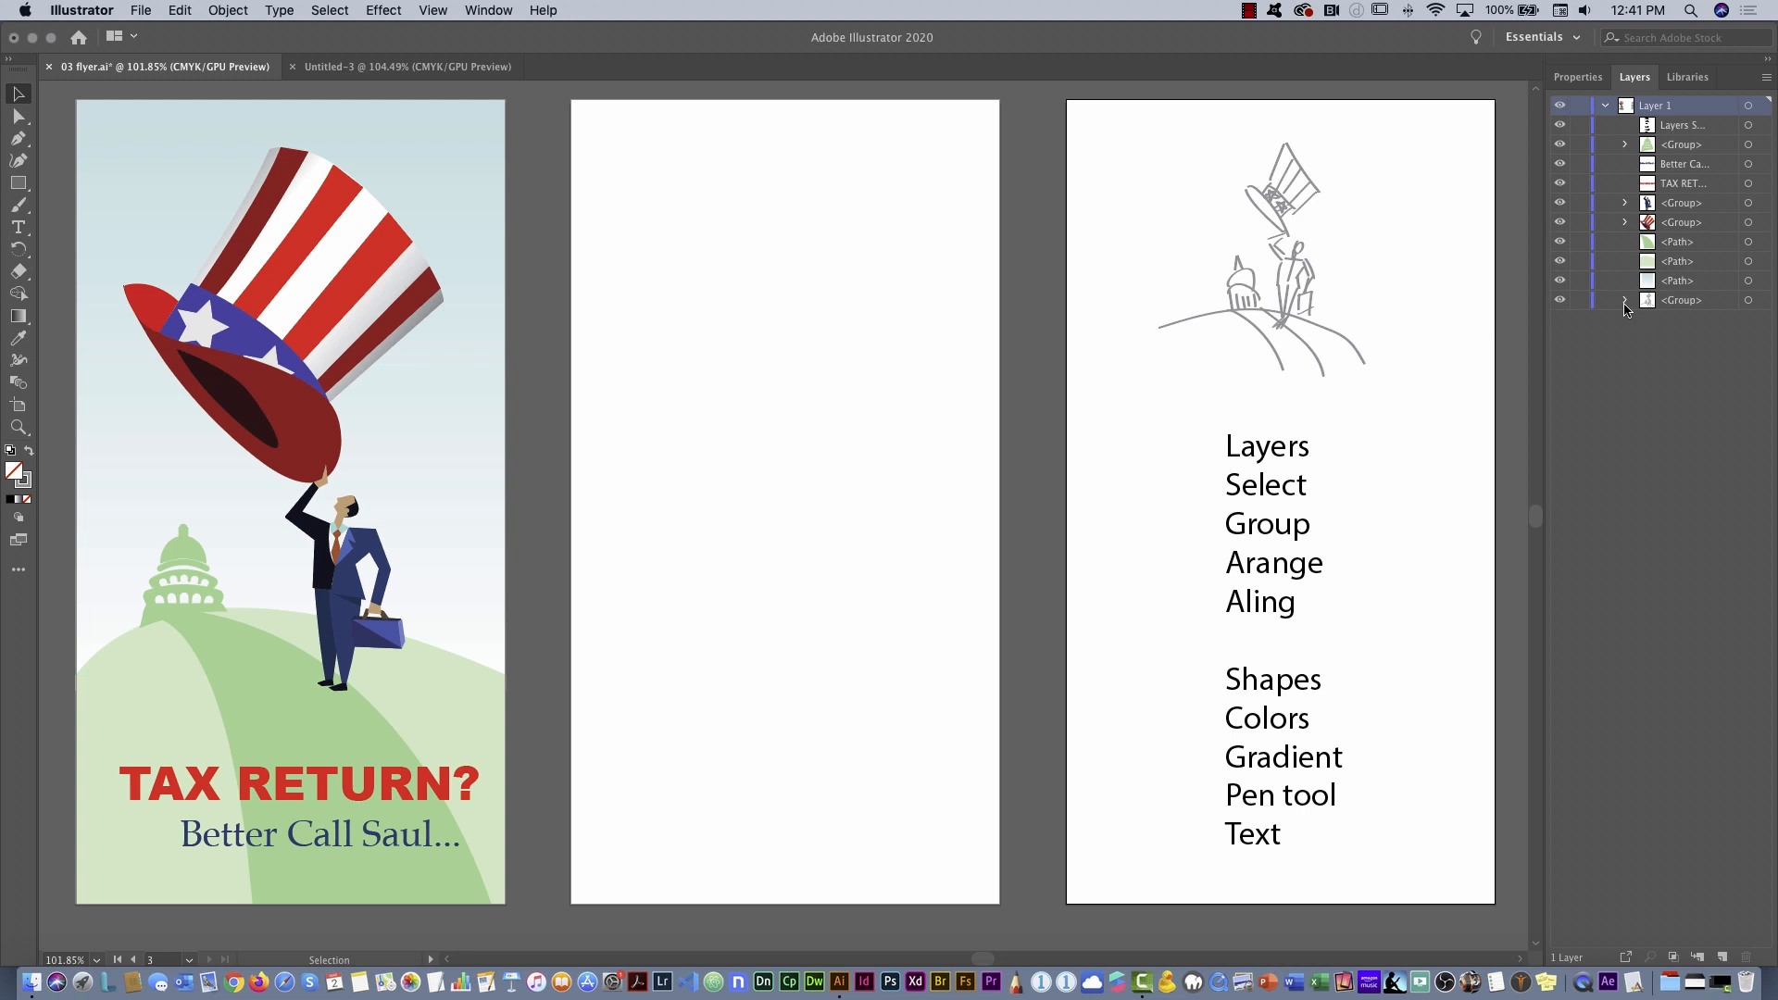
pyautogui.click(1625, 305)
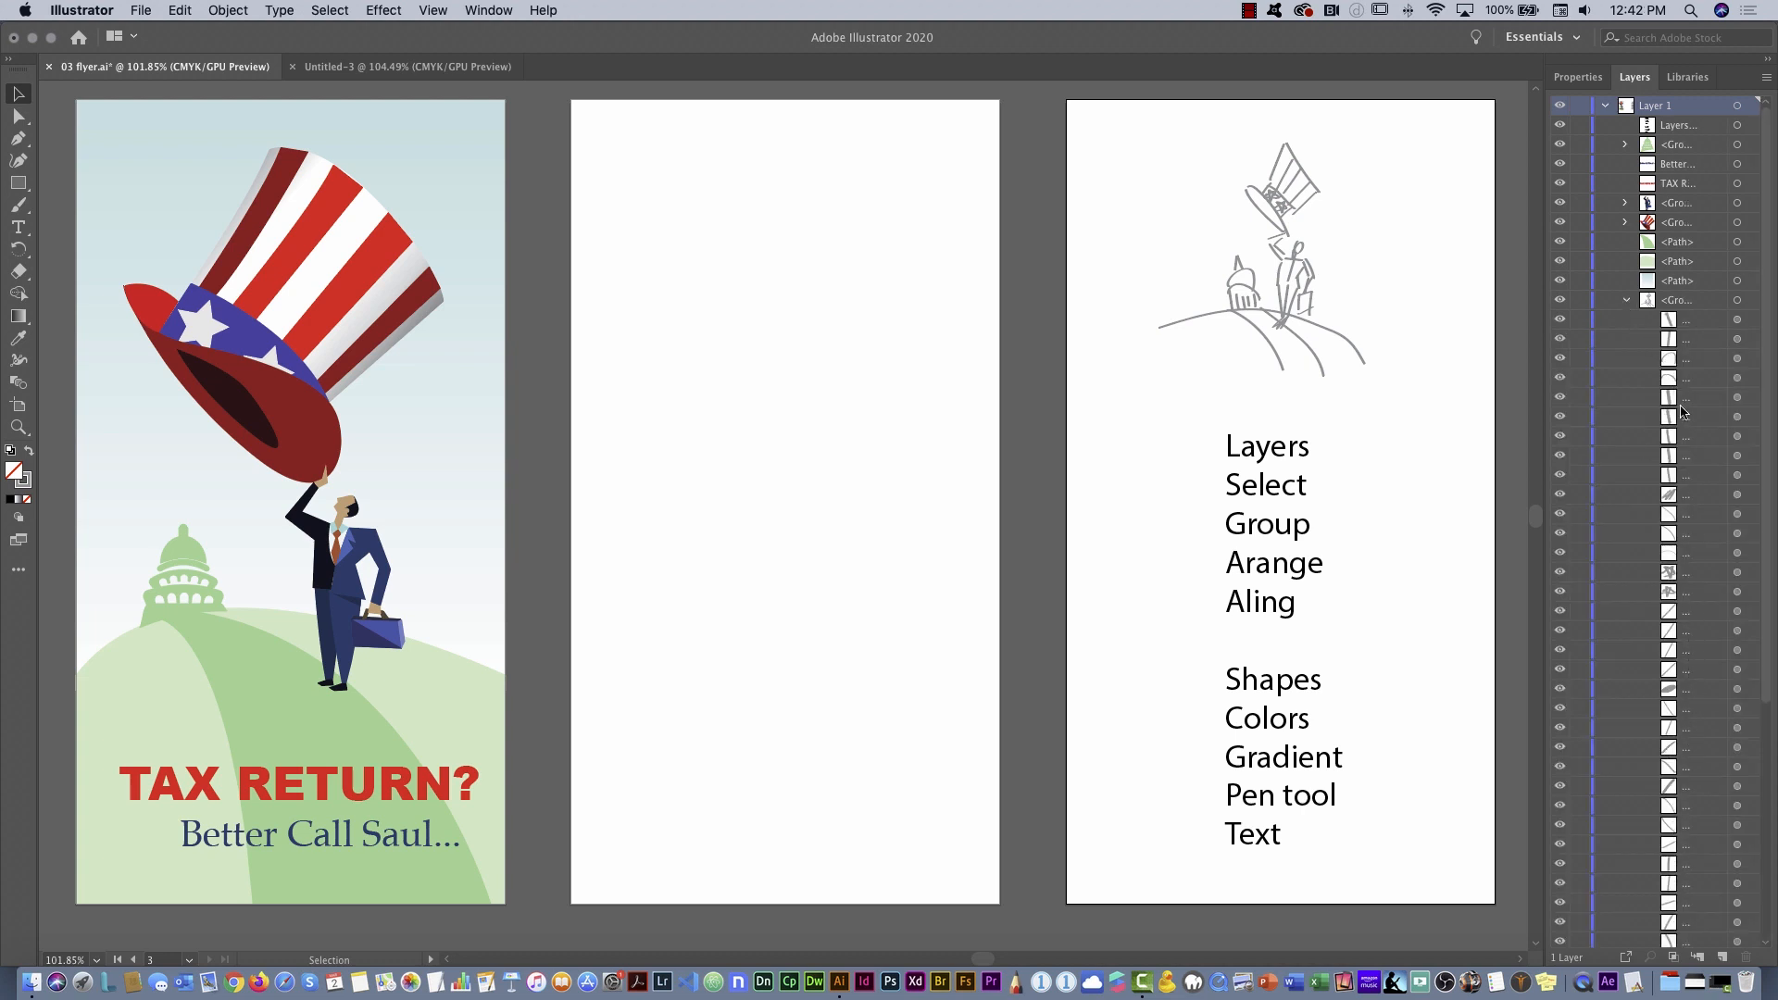
pyautogui.click(1624, 300)
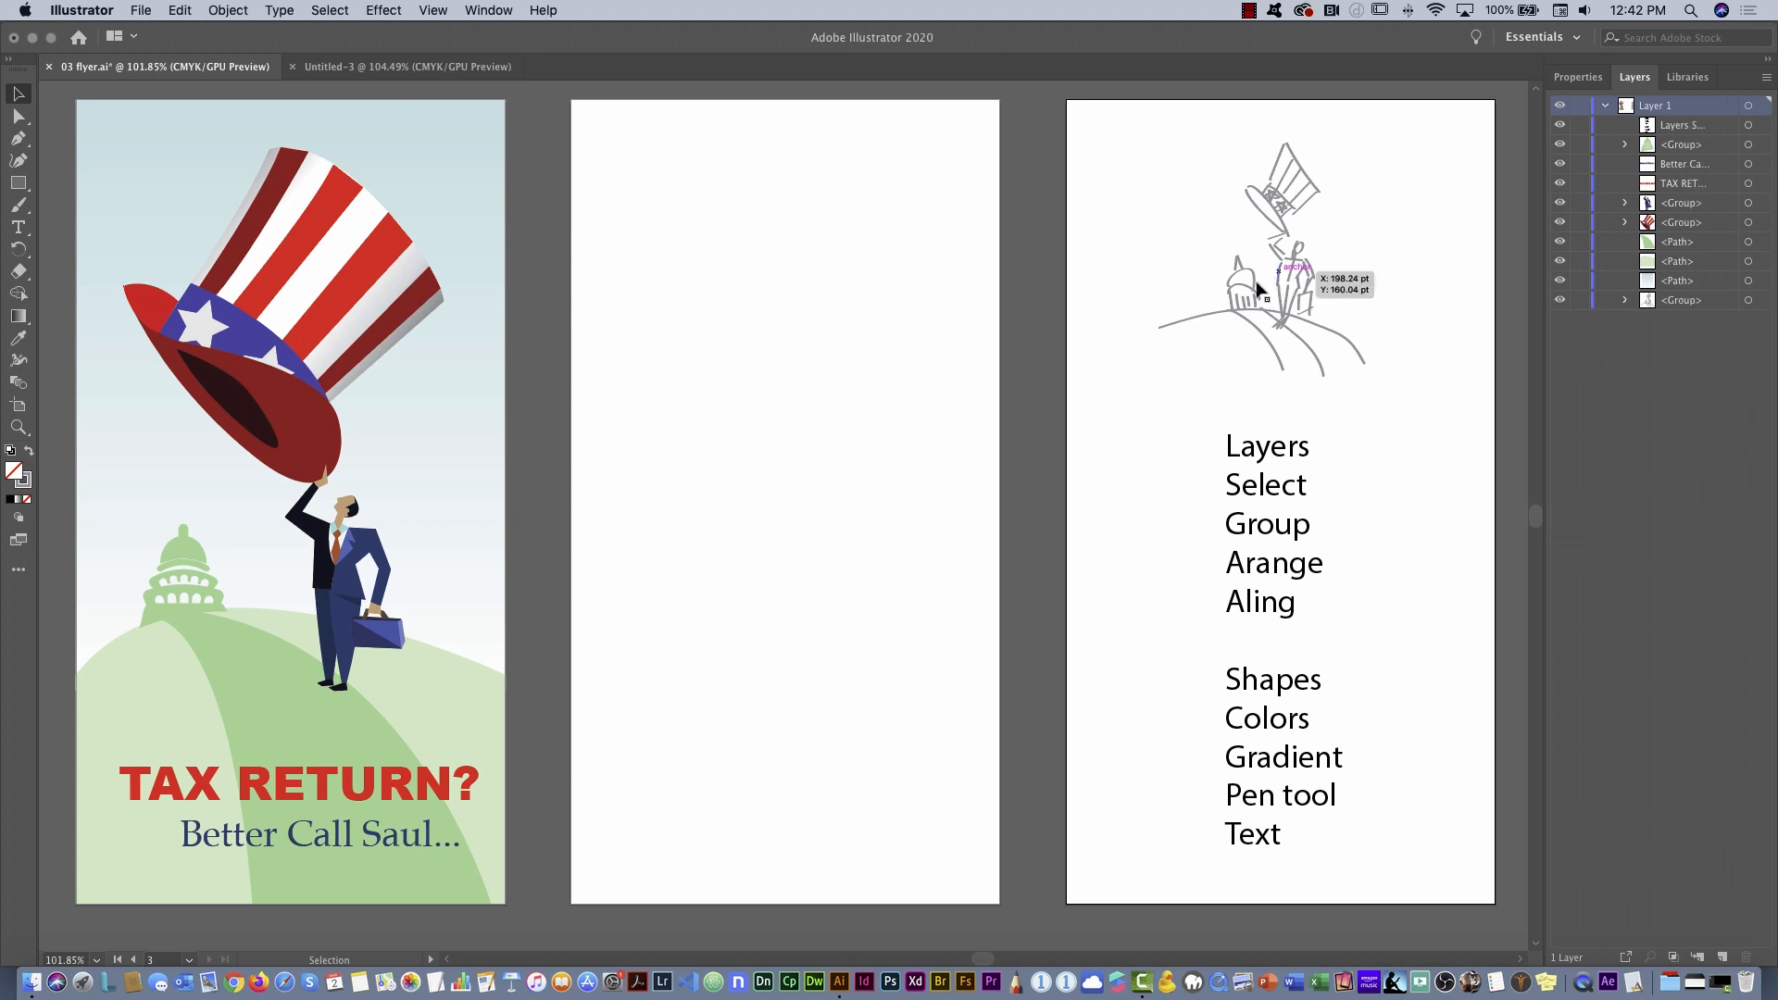
pyautogui.click(1285, 488)
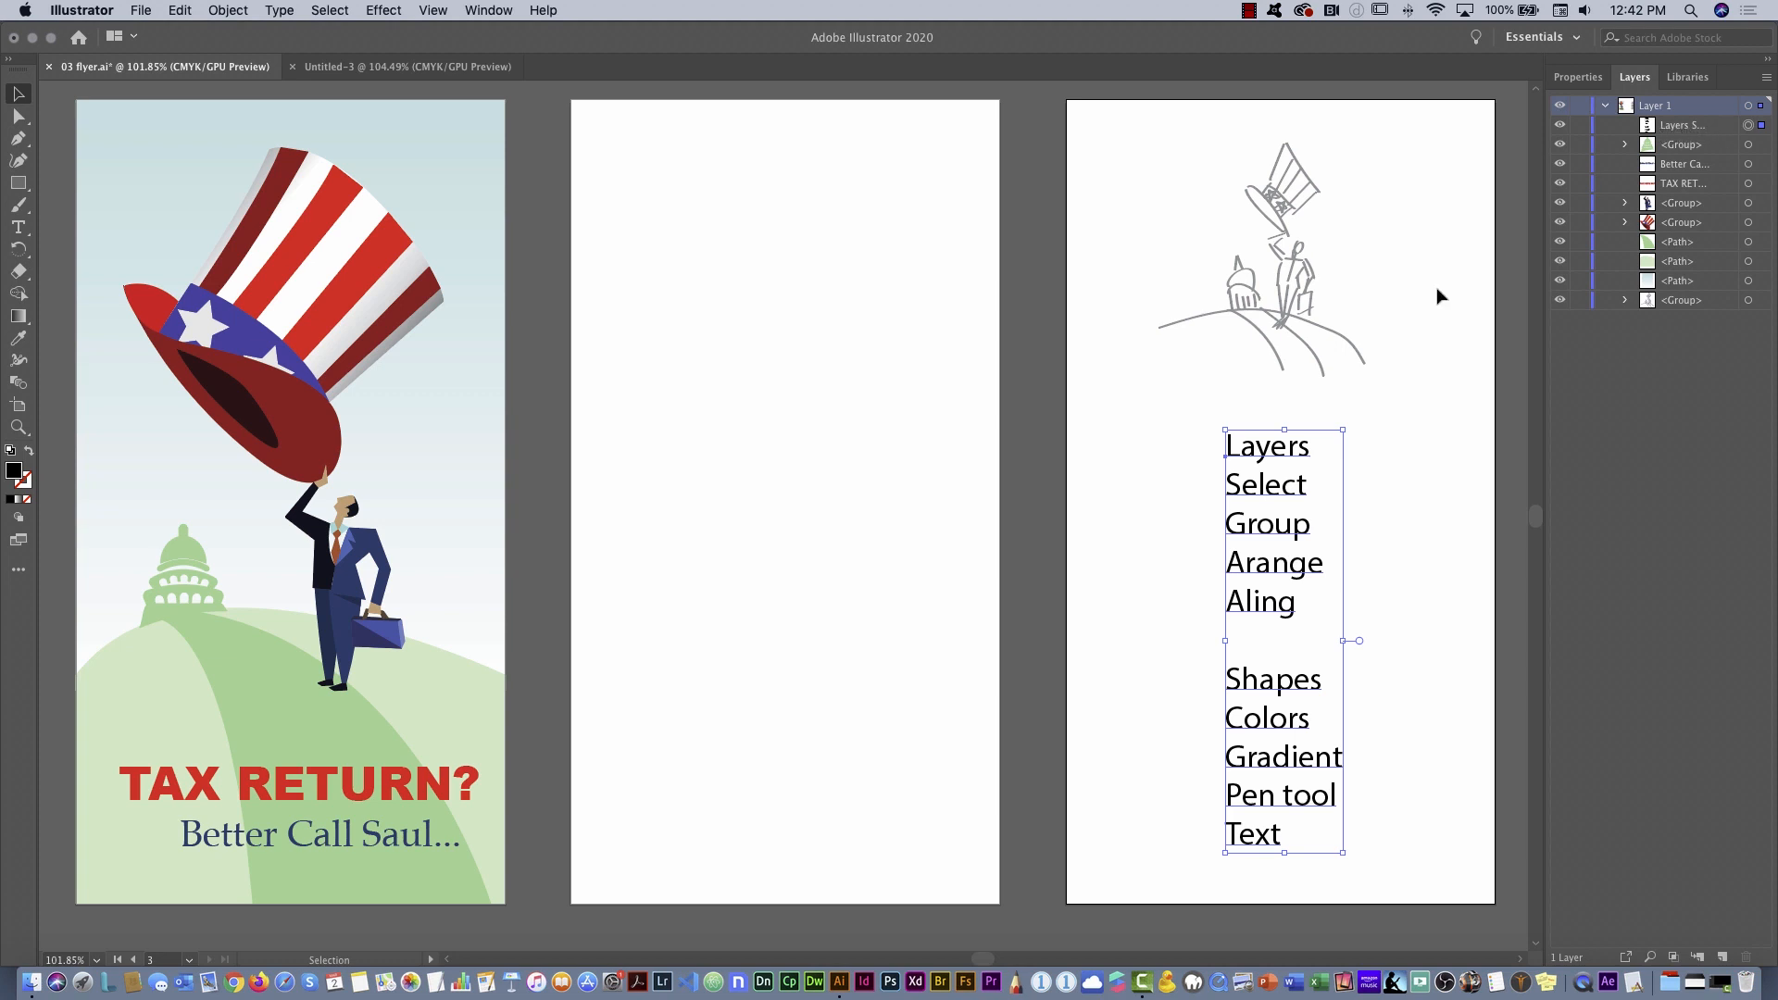
# Set the Layers panel's row size to Large in its panel options
pyautogui.click(1621, 429)
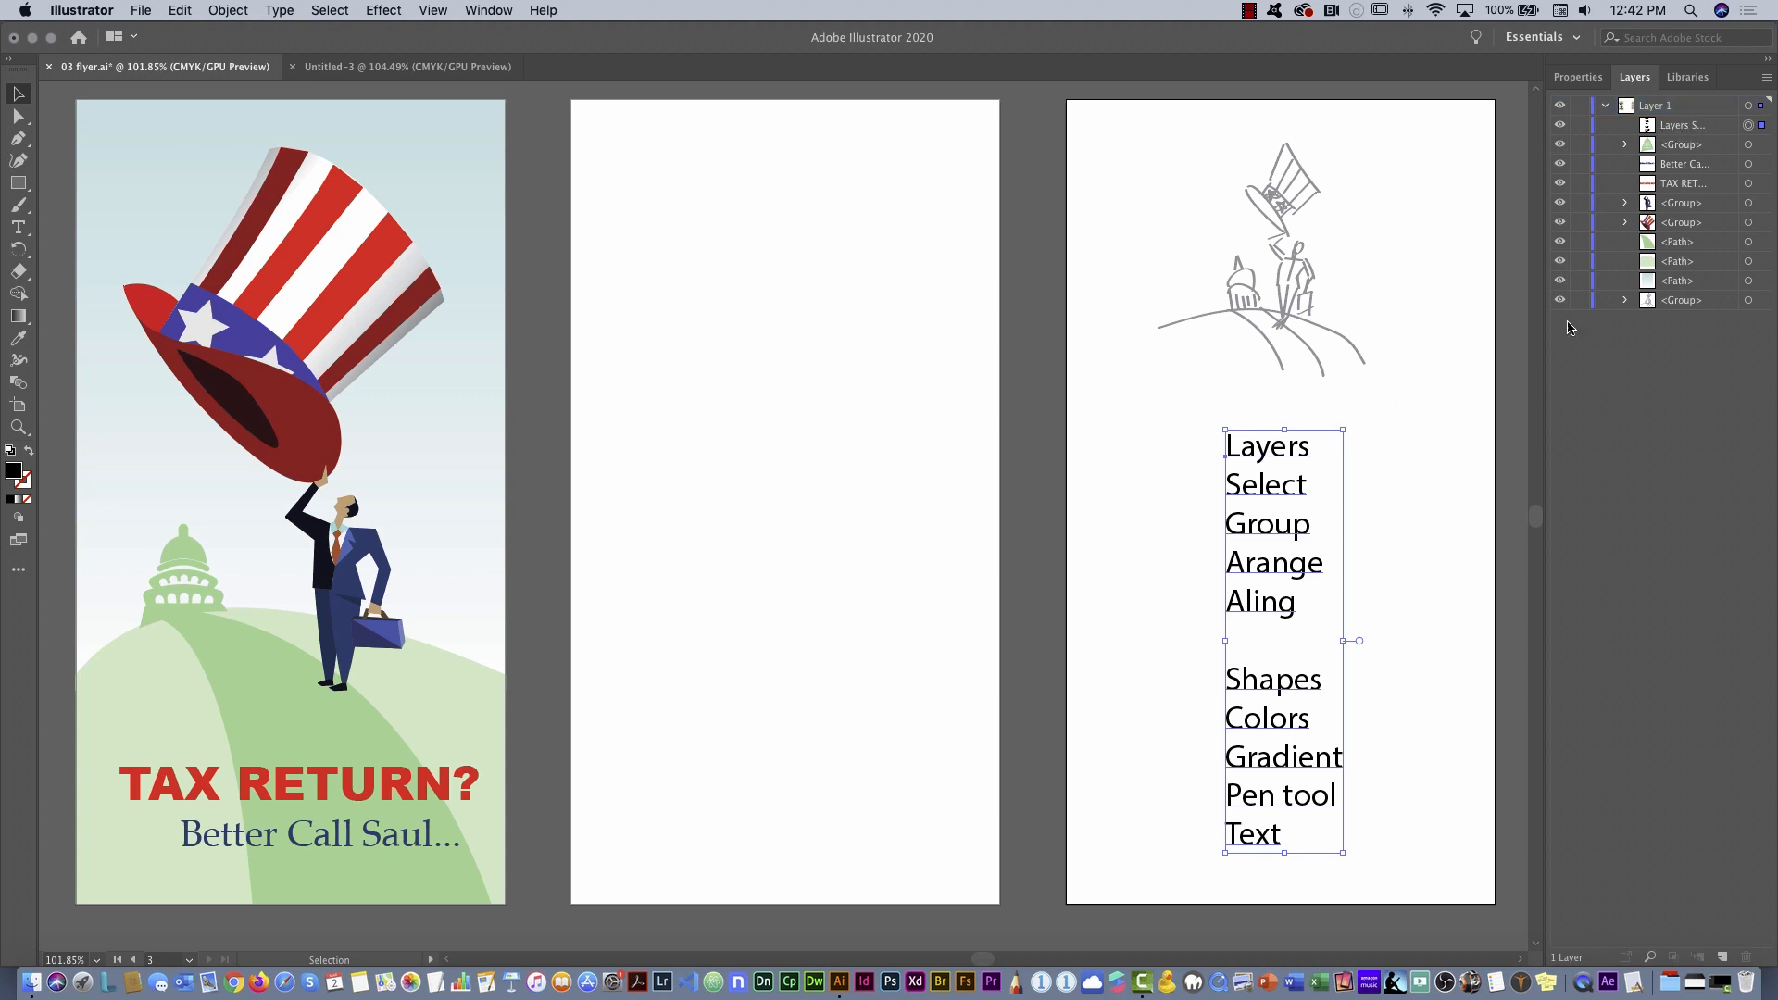
pyautogui.click(1767, 80)
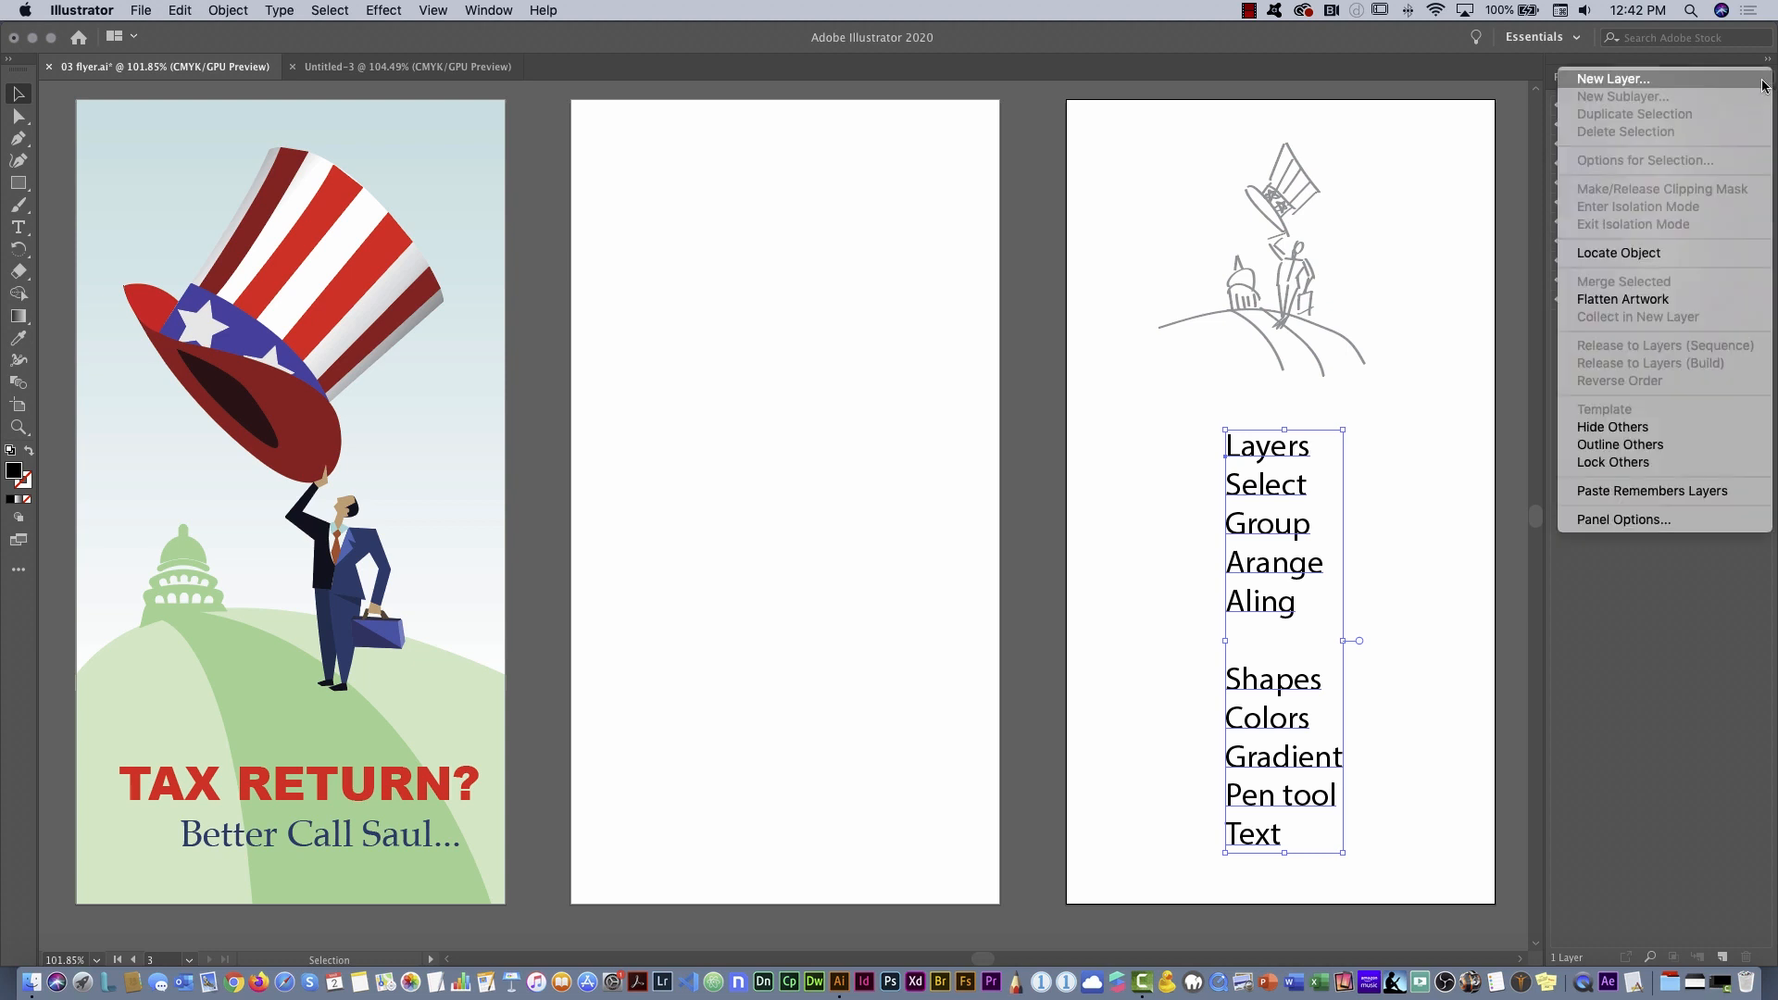
pyautogui.click(1631, 523)
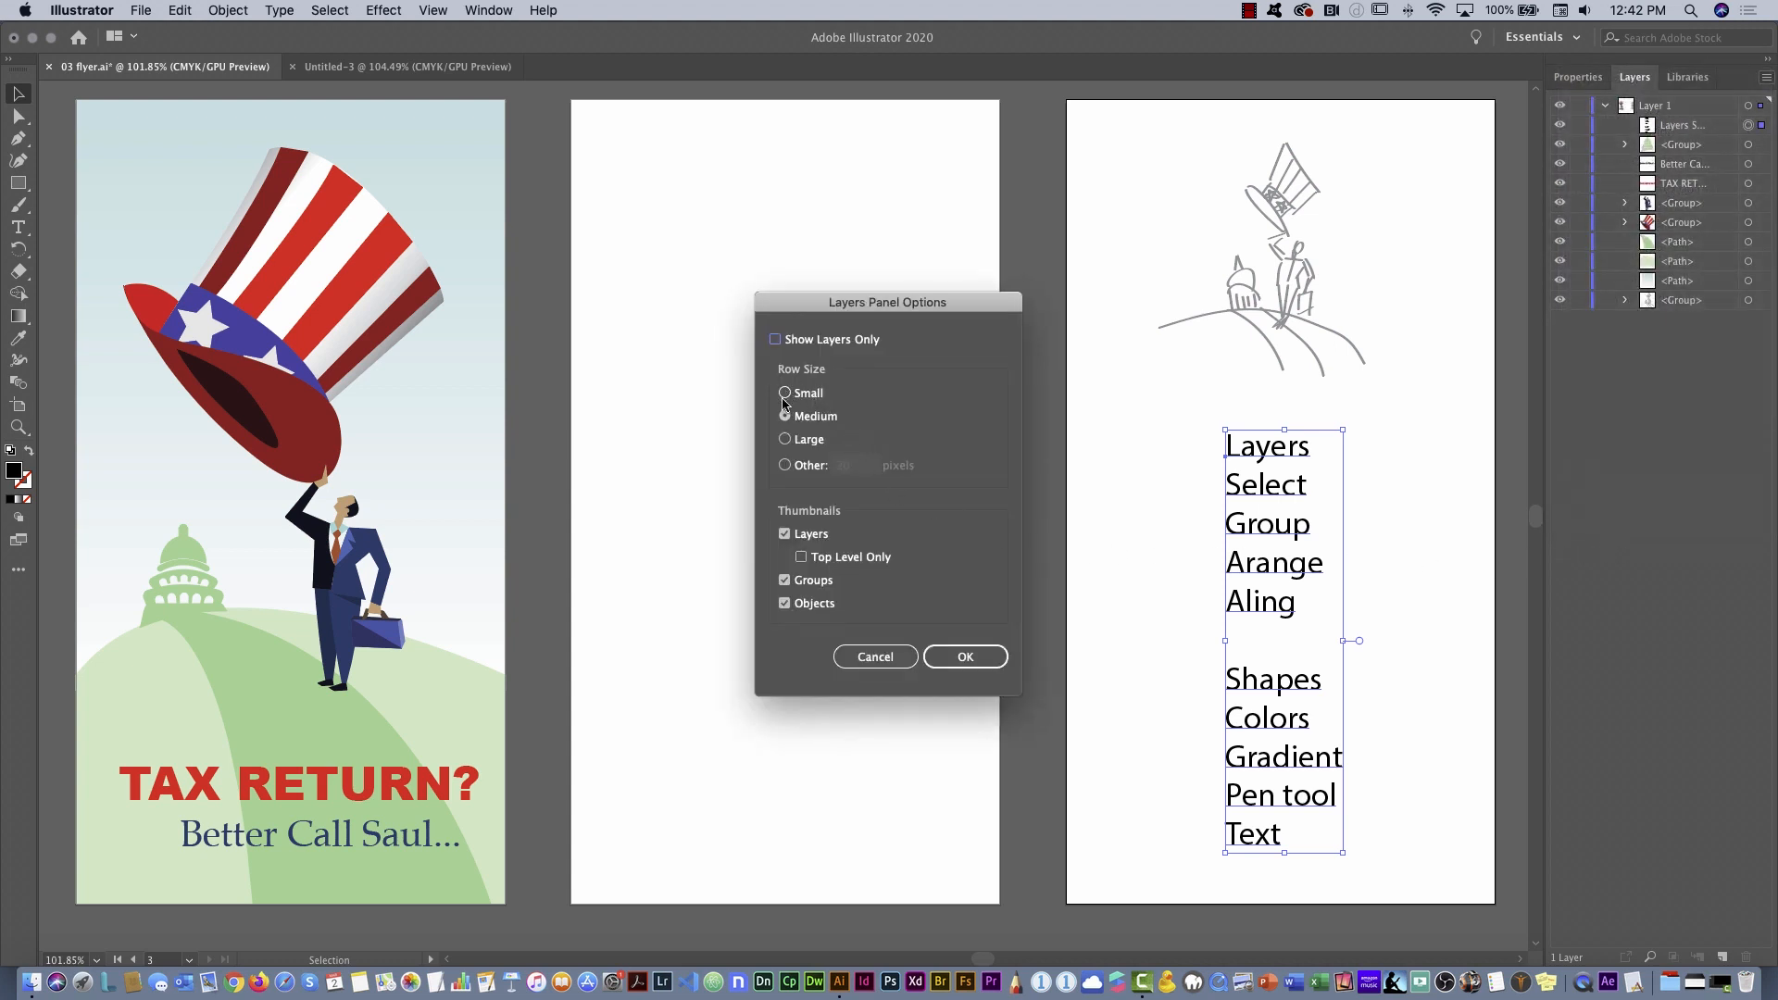
pyautogui.click(807, 441)
pyautogui.click(965, 657)
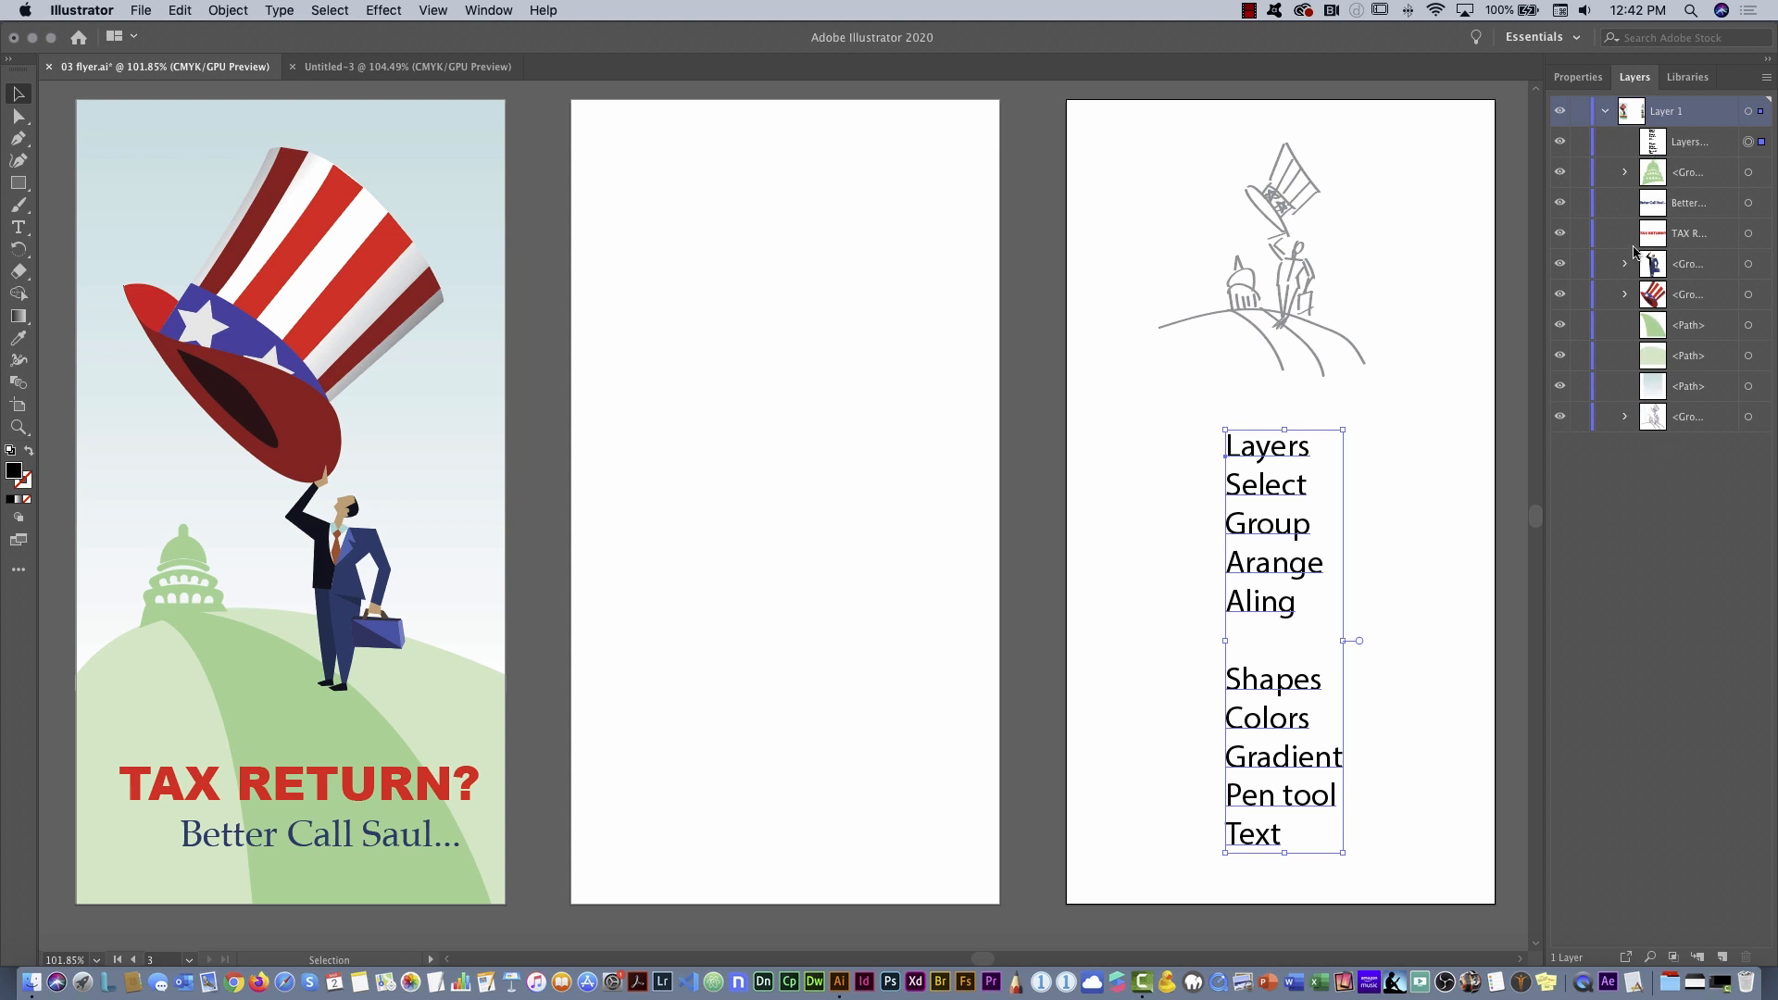
# Group the two green hill shapes on the first artboard
pyautogui.click(174, 678)
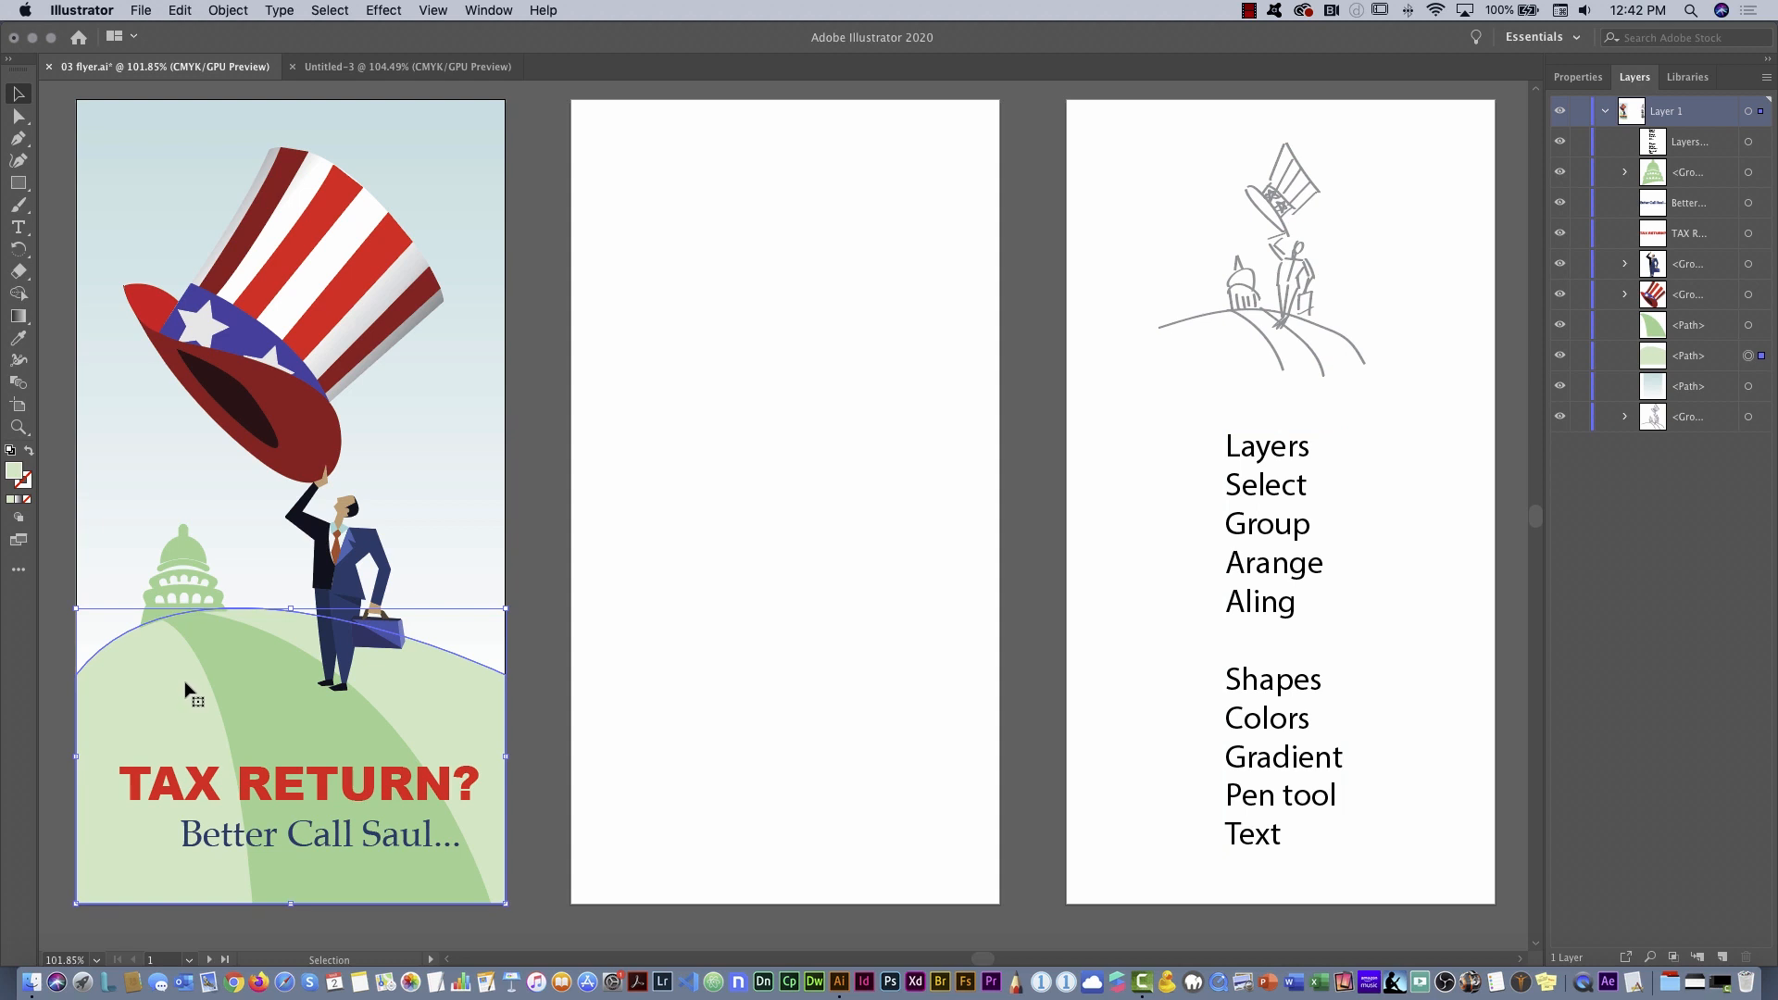
pyautogui.keyDown('shift'); pyautogui.click(238, 670); pyautogui.keyUp('shift')
pyautogui.click(229, 10)
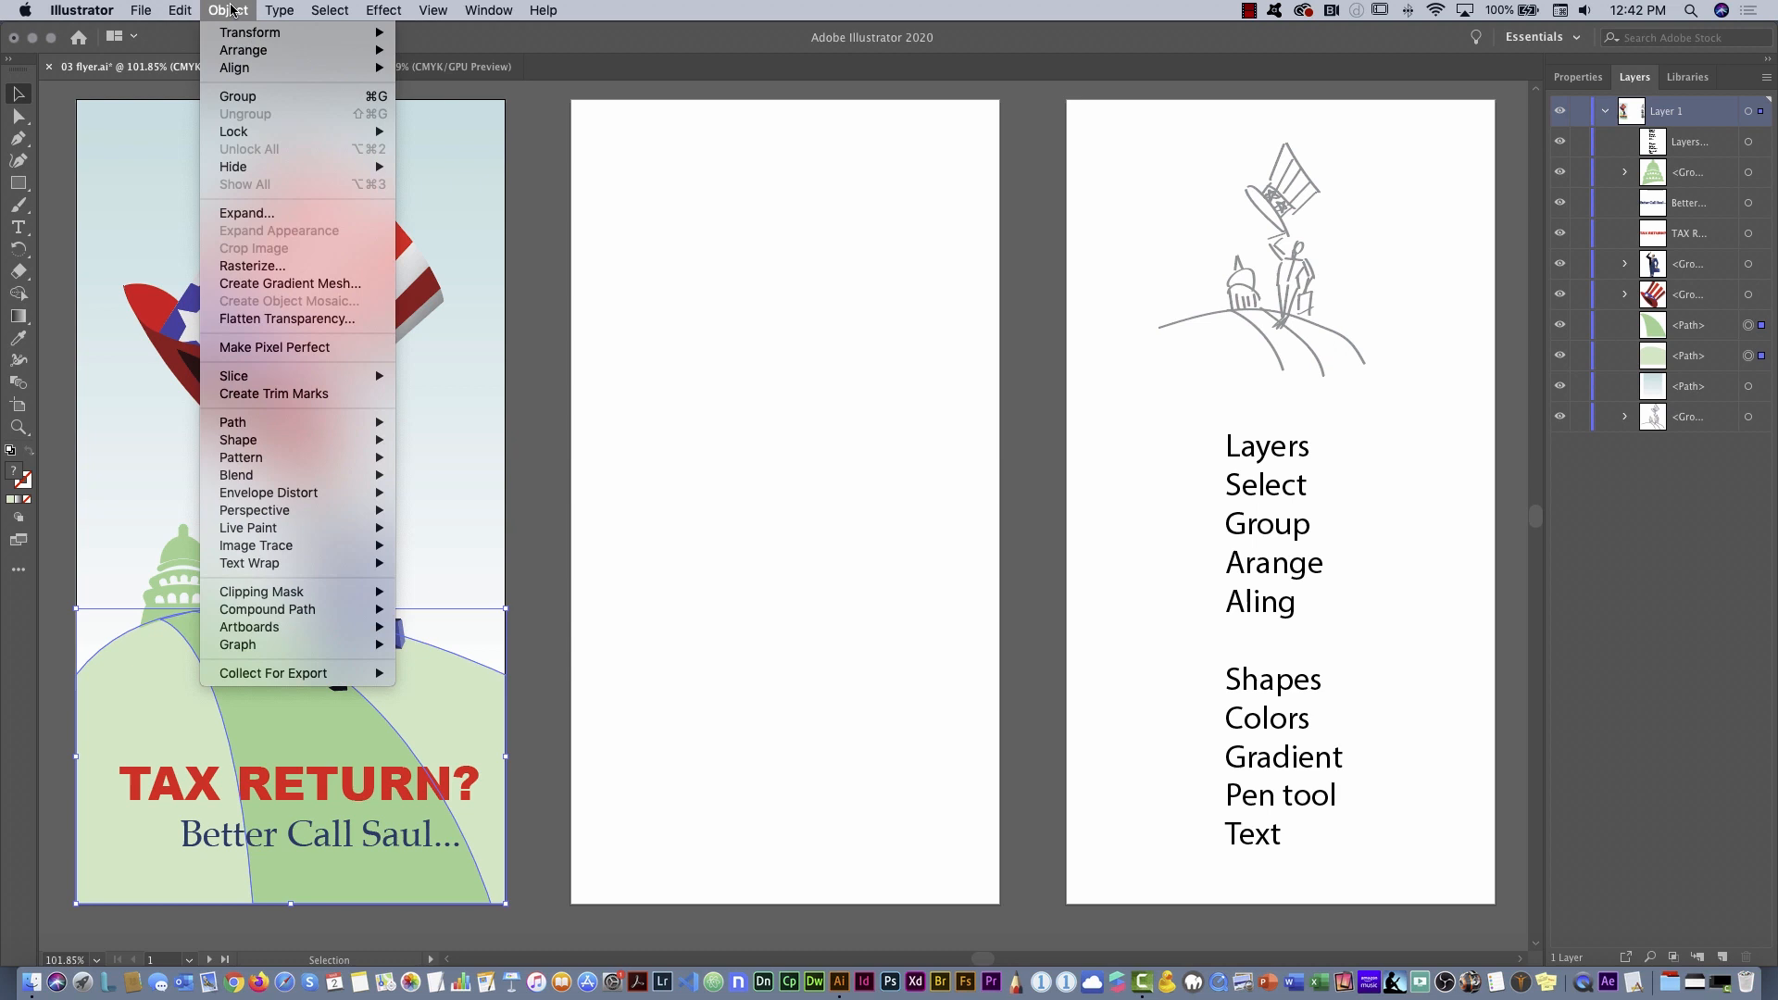
pyautogui.click(242, 97)
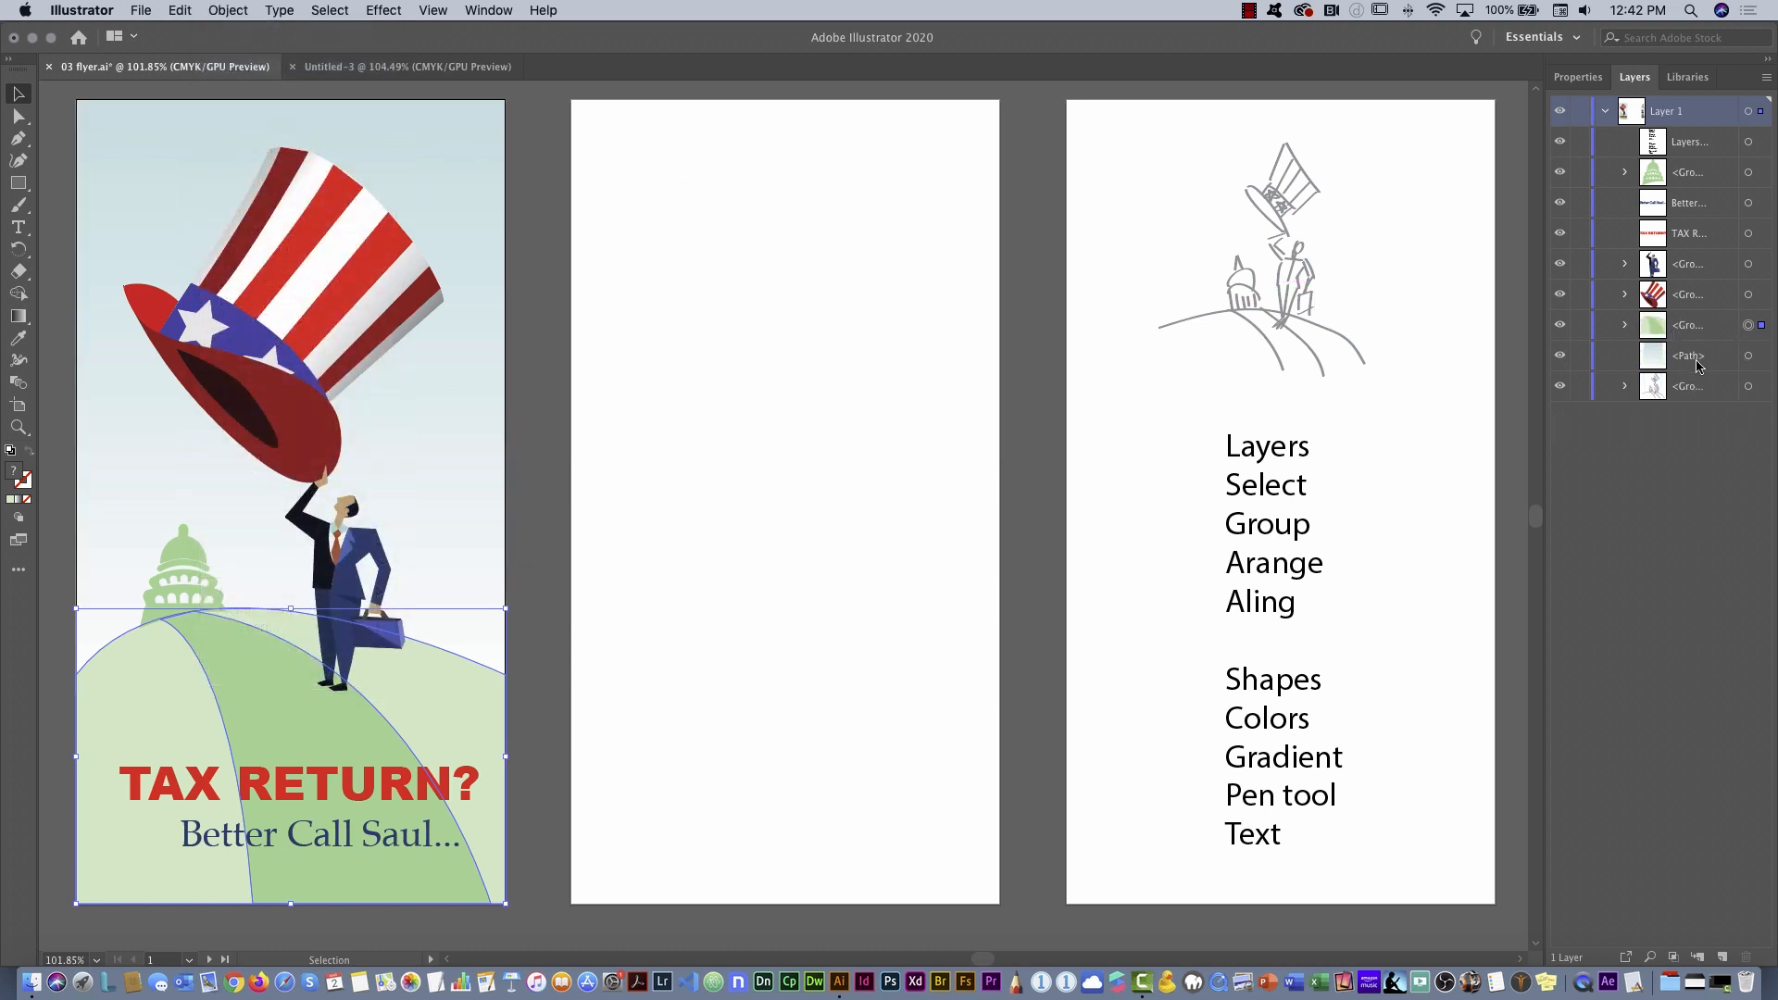
# Inspect the layer entries of the sky, sketch, businessman and hat, and clear the artwork selection
pyautogui.click(1698, 361)
pyautogui.click(1688, 388)
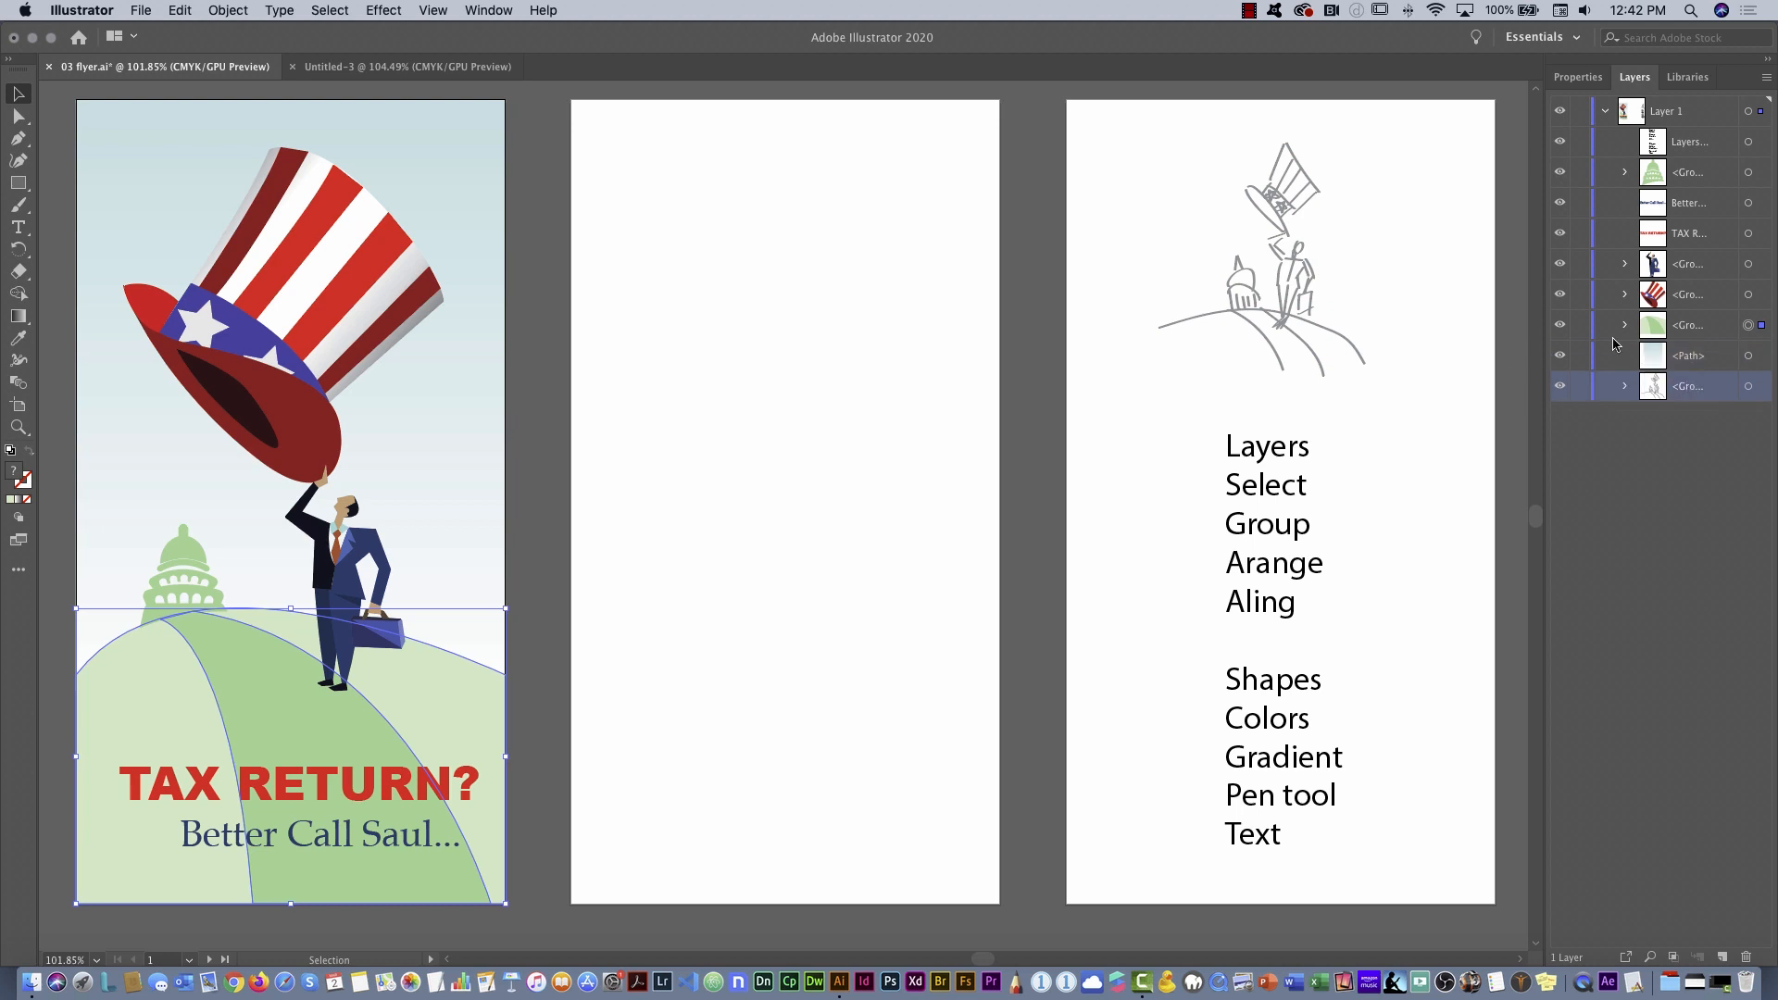
pyautogui.click(1658, 270)
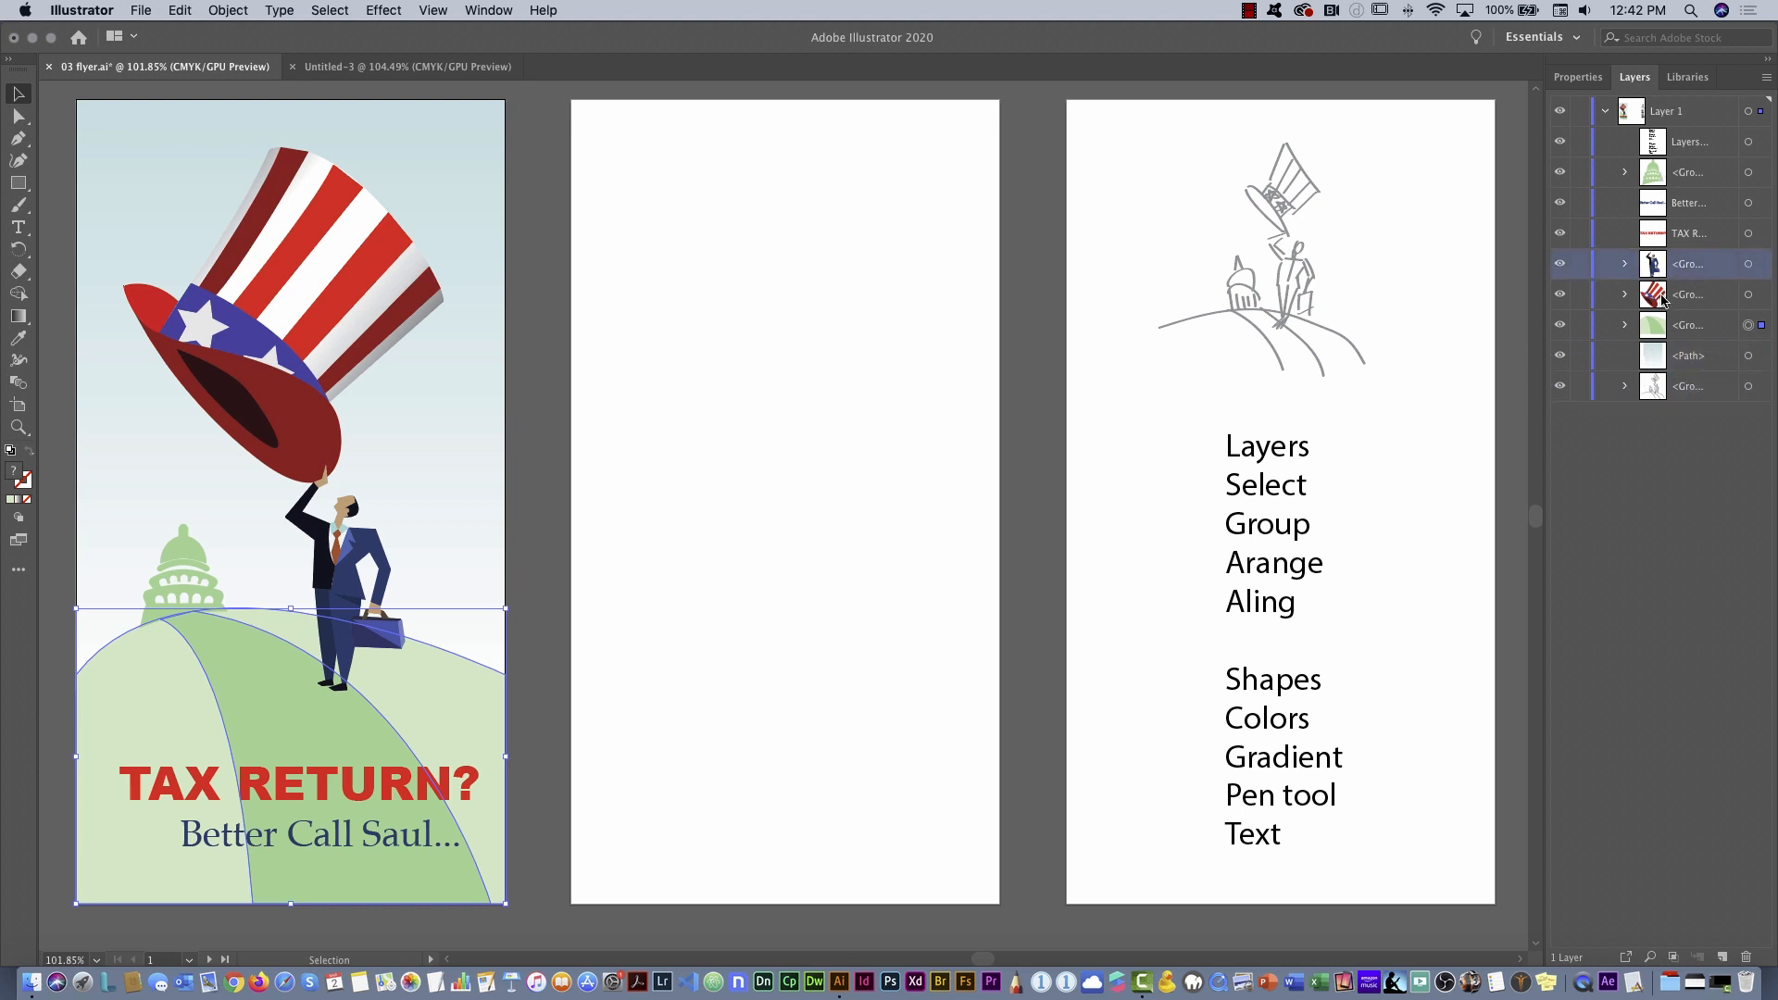
pyautogui.click(1663, 296)
pyautogui.click(911, 594)
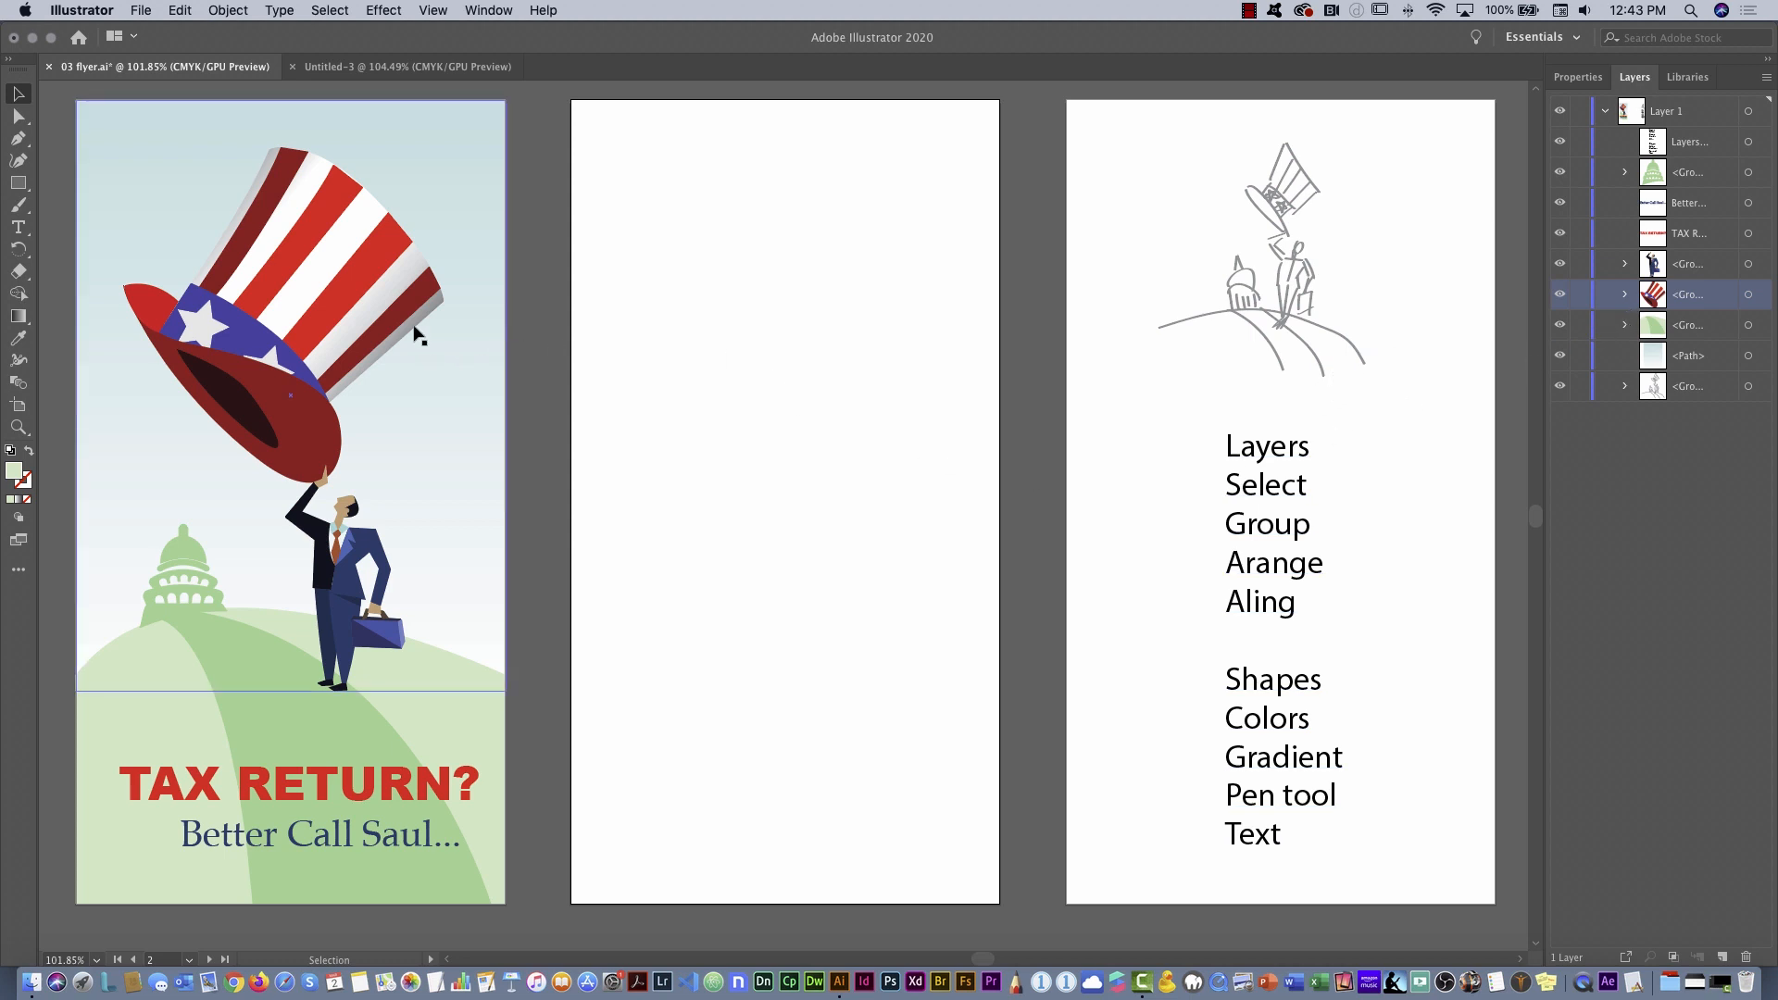
# Isolate the hat group, nudge the smaller star on its blue band slightly, and leave isolation mode
pyautogui.click(332, 309)
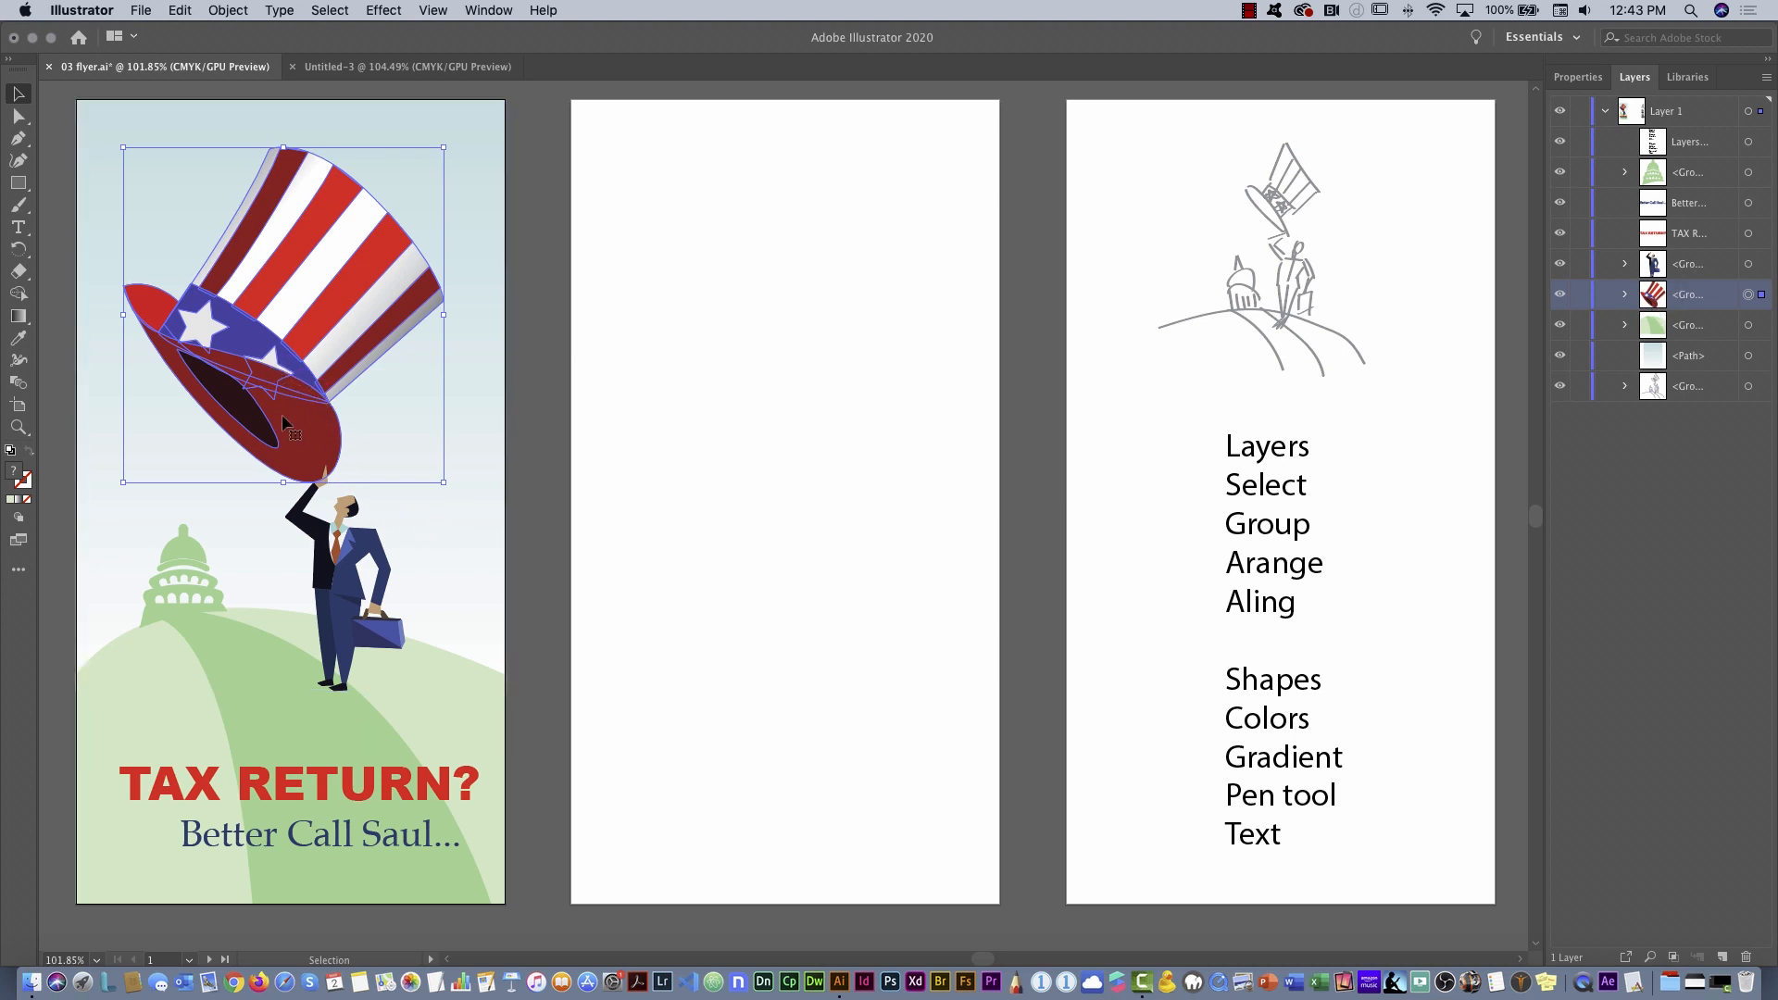
pyautogui.doubleClick(271, 380)
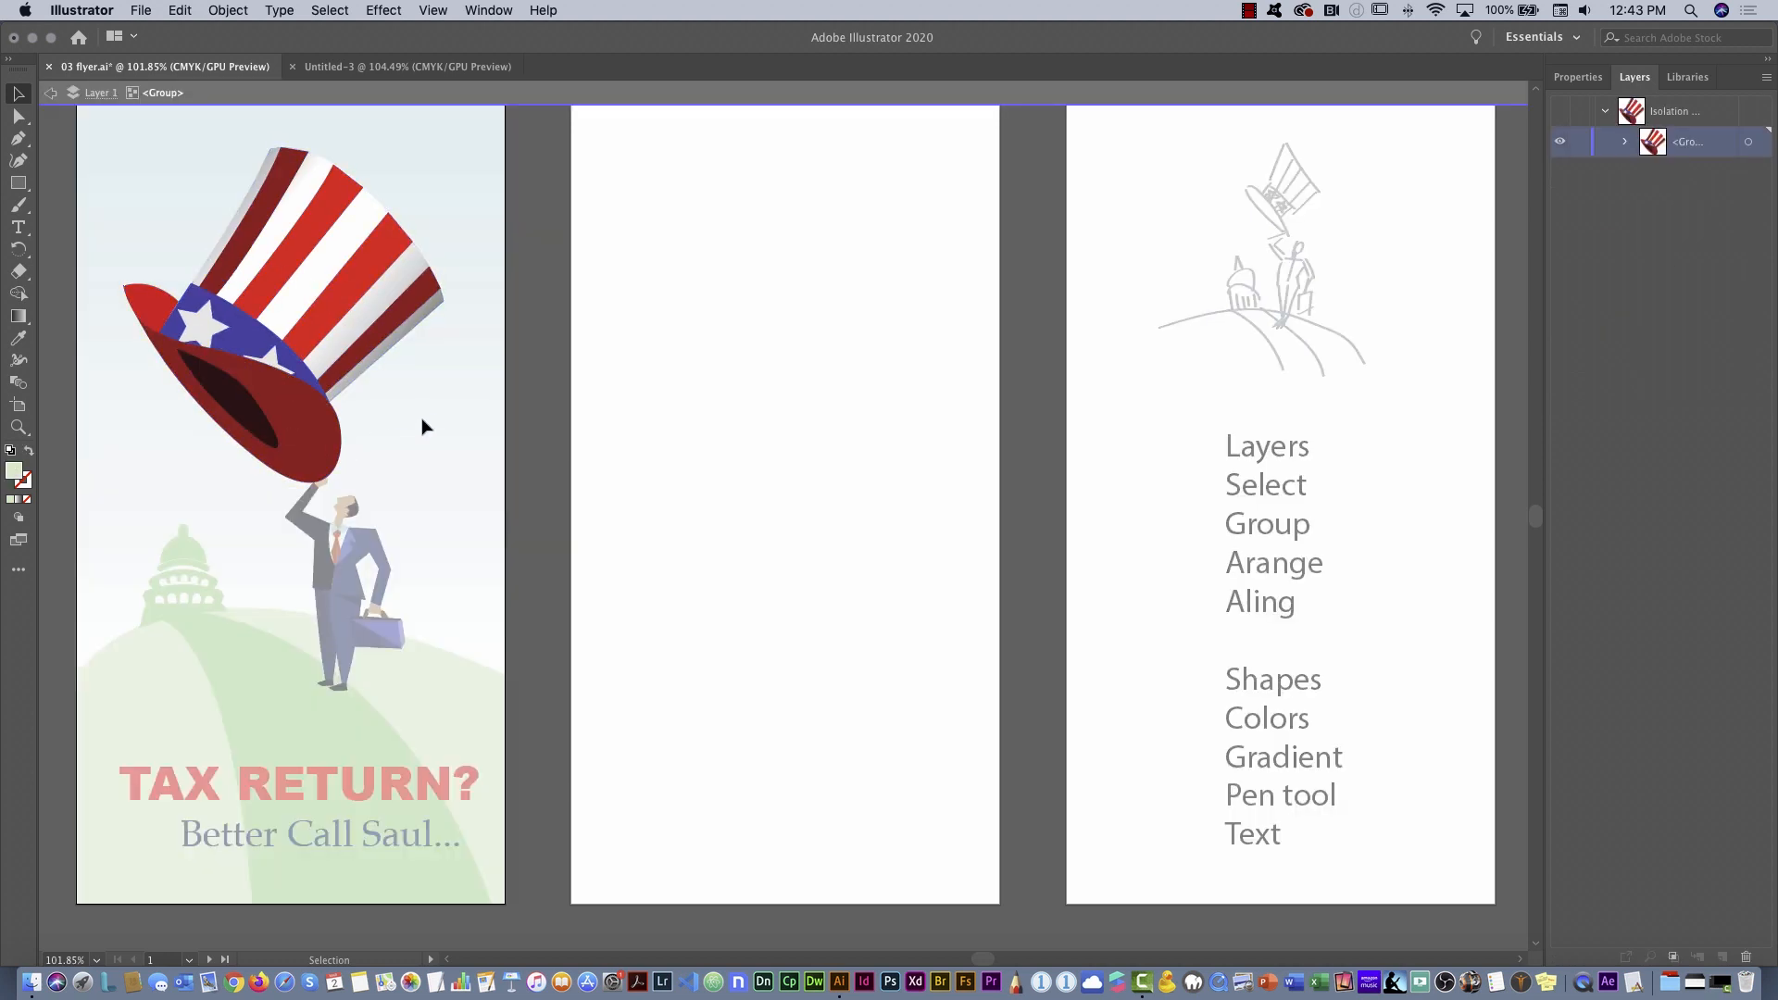
pyautogui.click(270, 362)
pyautogui.moveTo(271, 363); pyautogui.dragTo(275, 364)
pyautogui.click(563, 743)
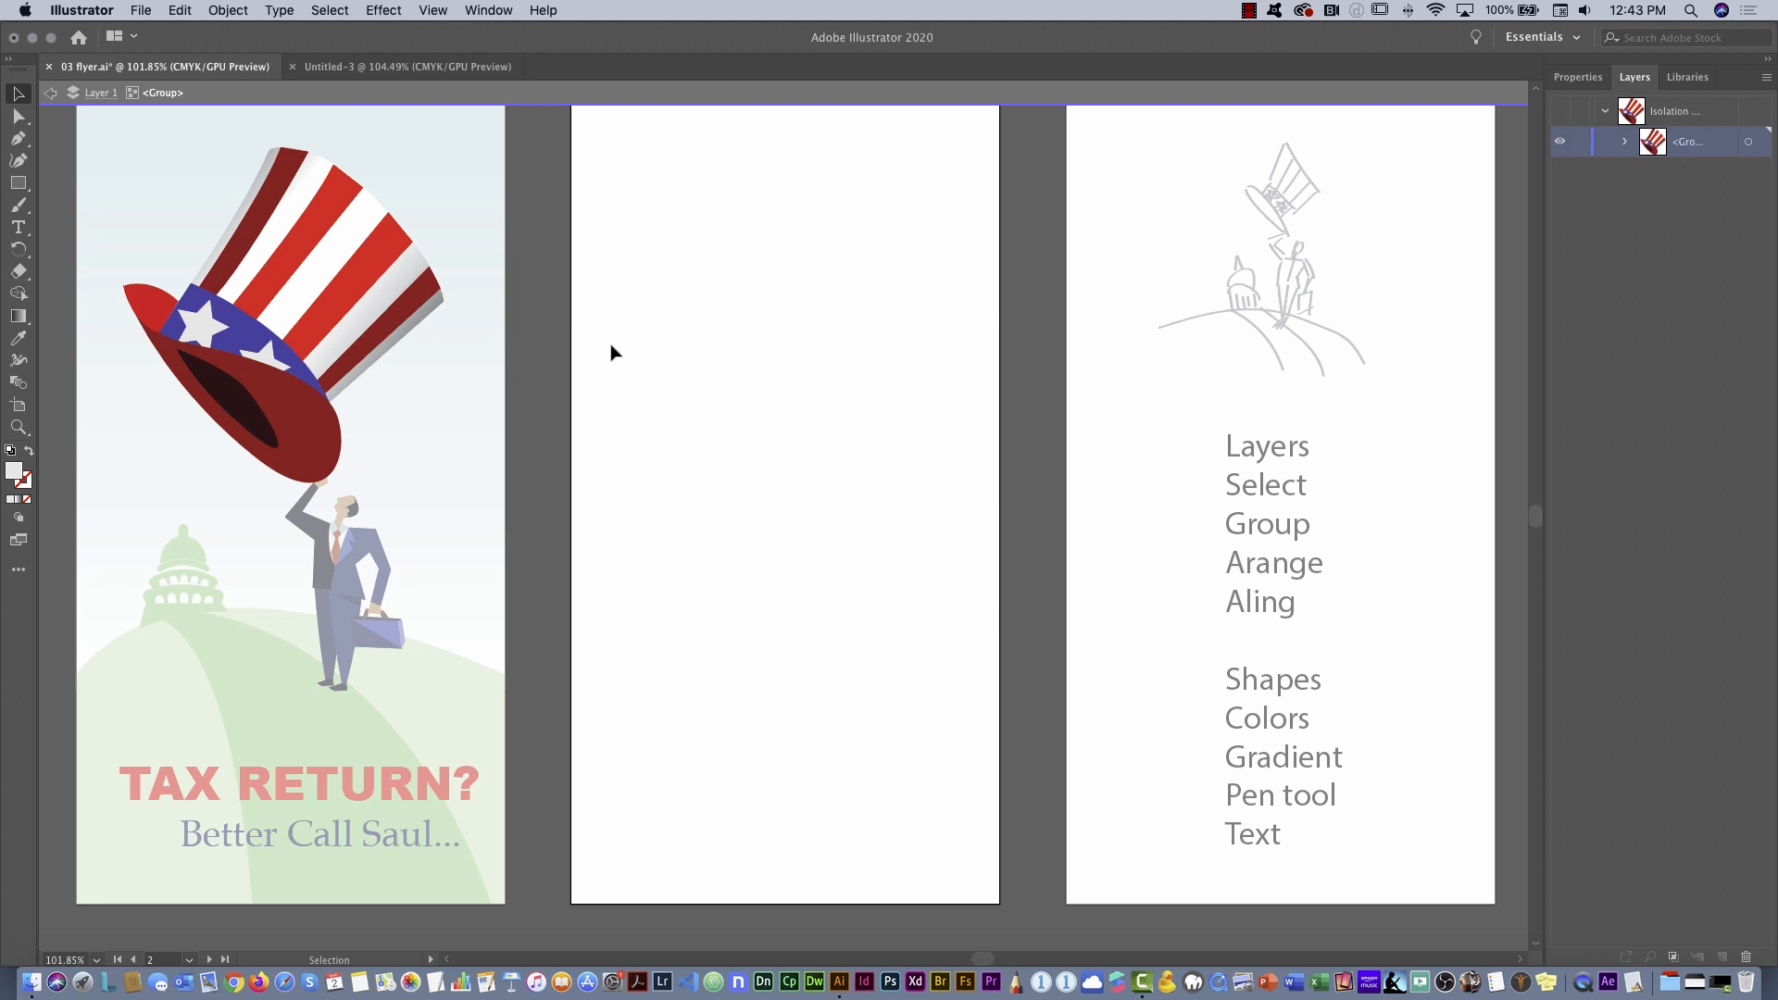
pyautogui.doubleClick(635, 336)
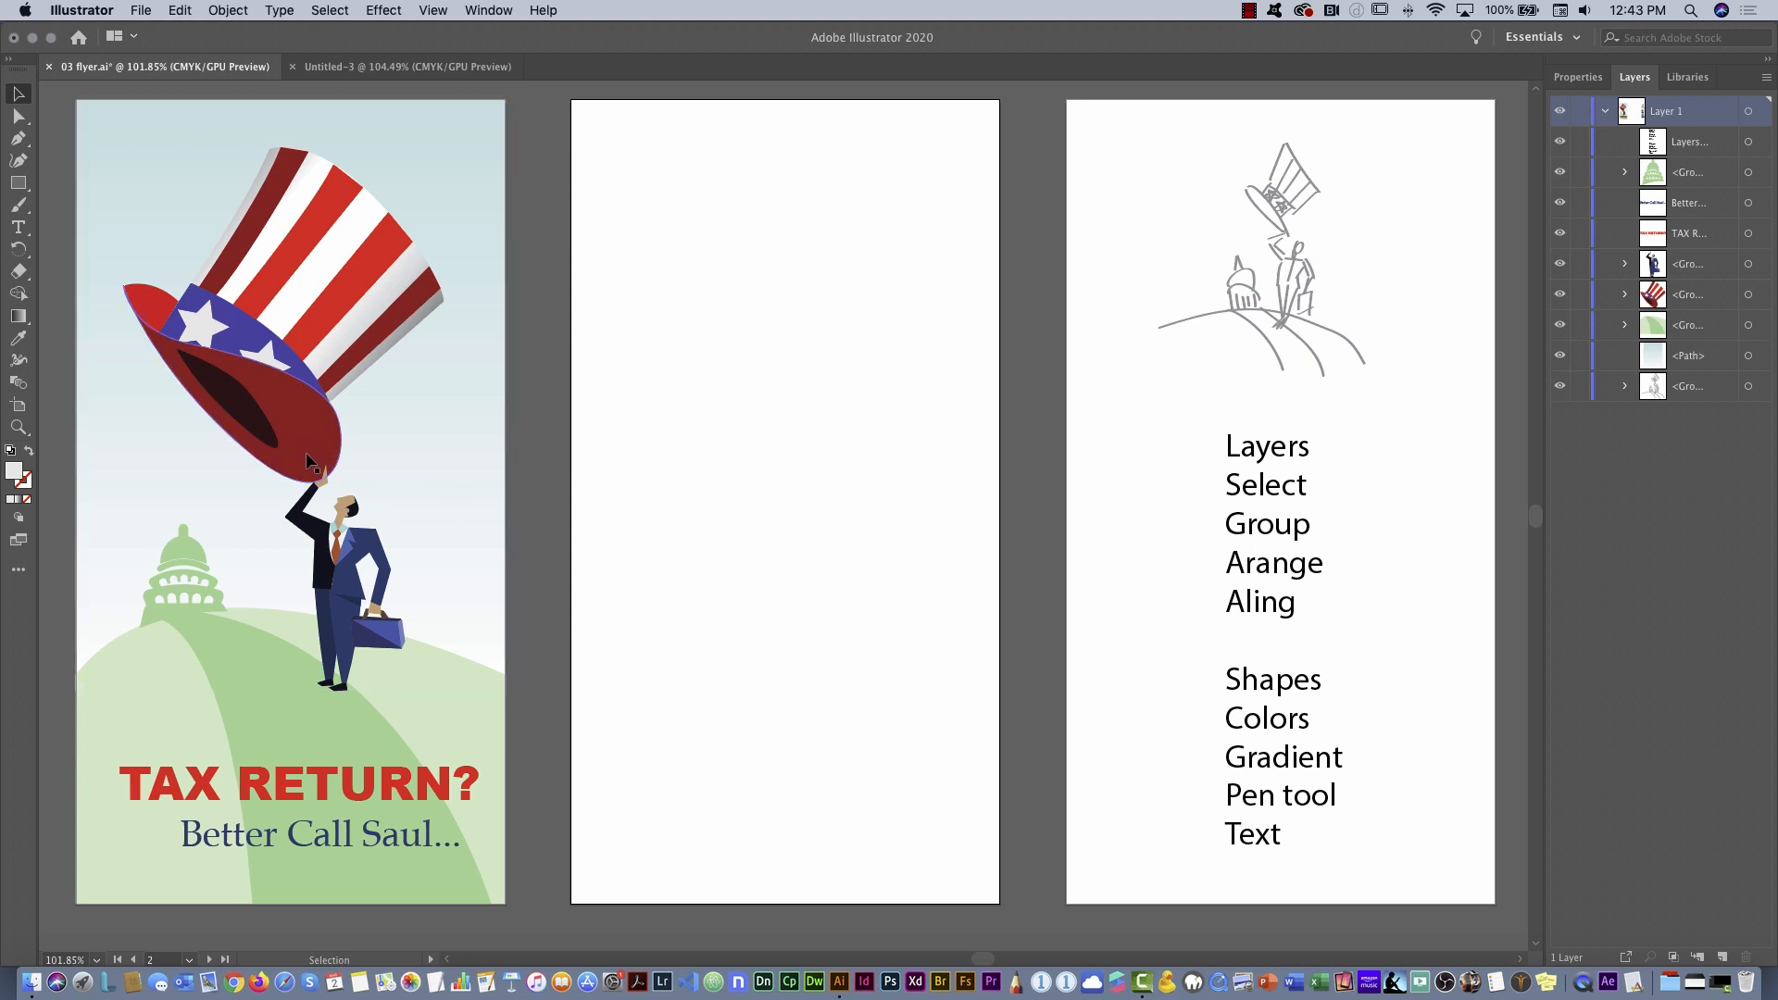
# Isolate the gradient sky background path, and return to the full artwork
pyautogui.doubleClick(454, 424)
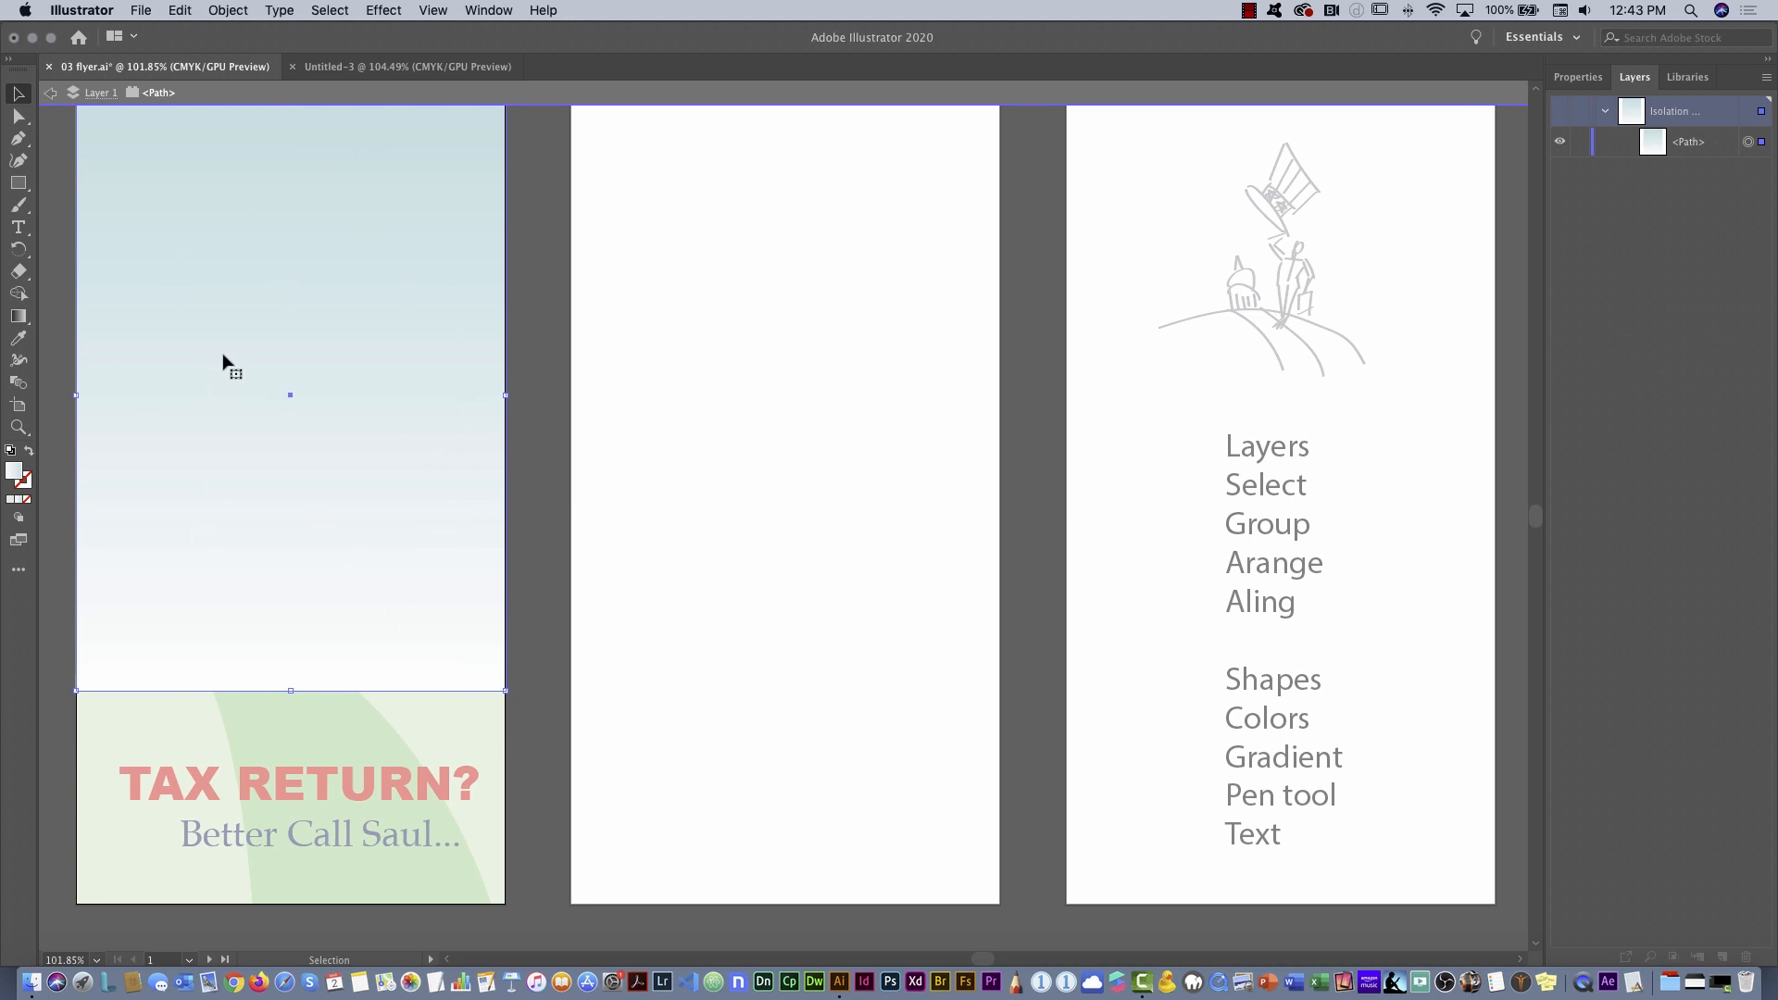
pyautogui.doubleClick(687, 330)
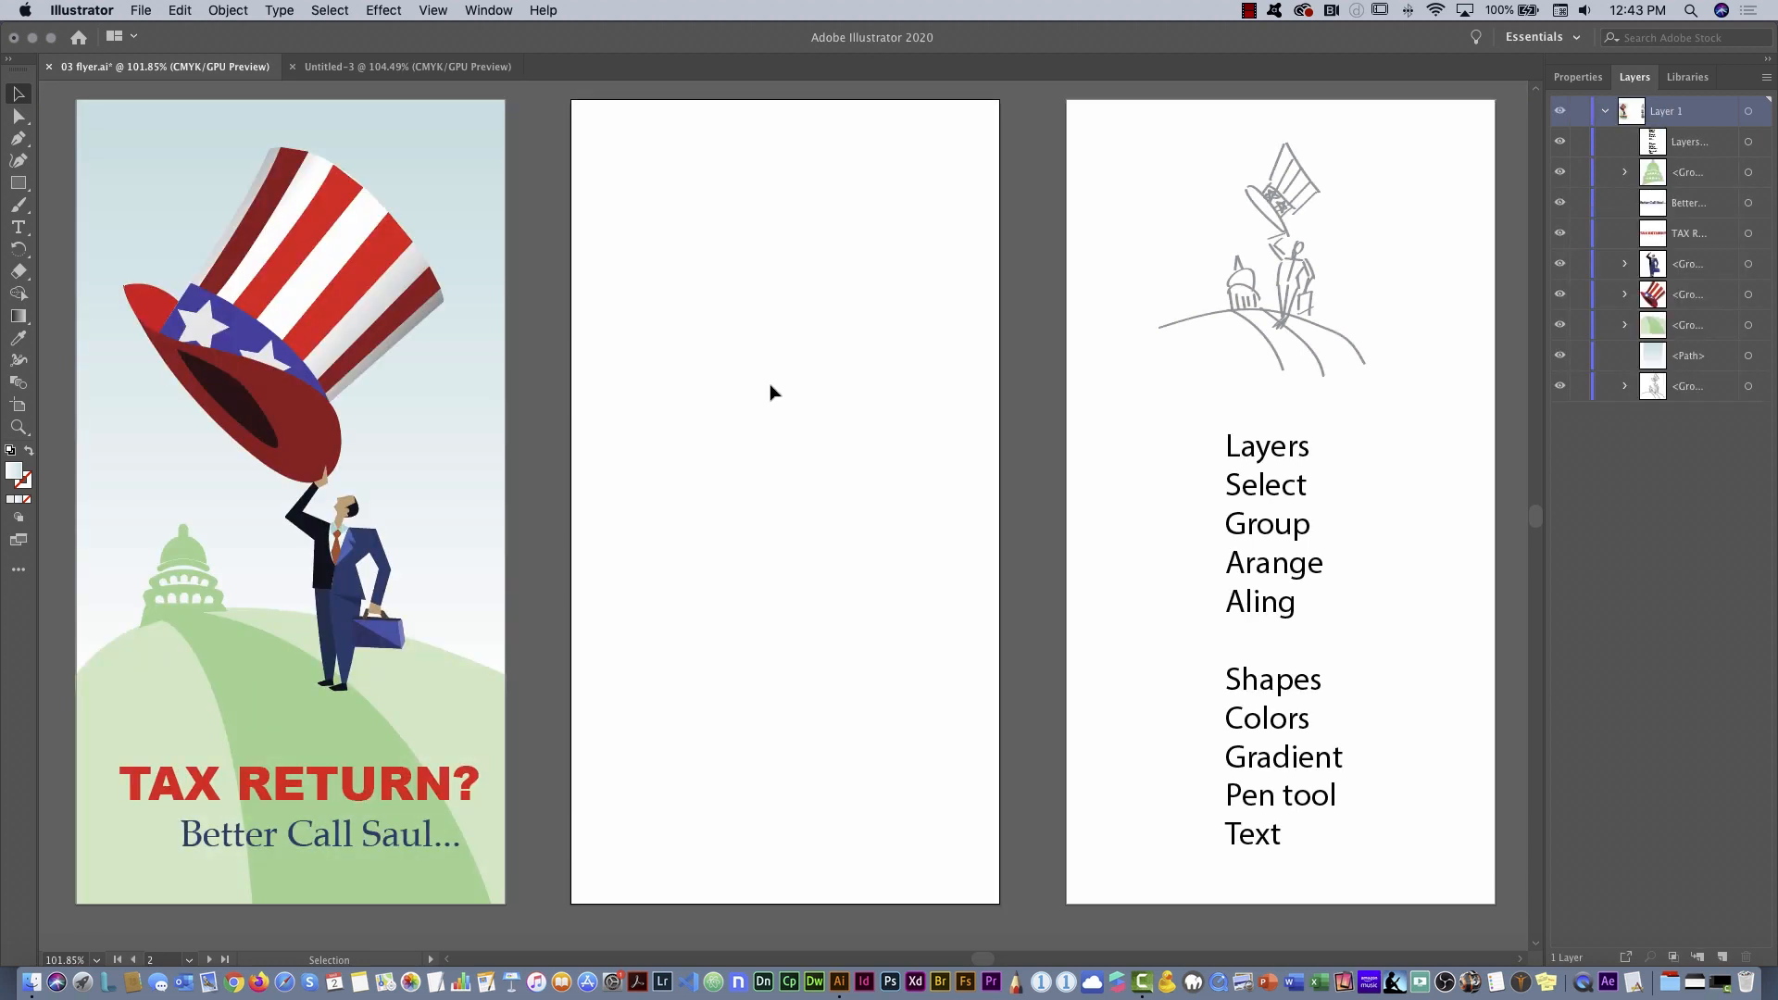
# Collapse the contents of Layer 1 and add a new layer above it
pyautogui.click(1605, 111)
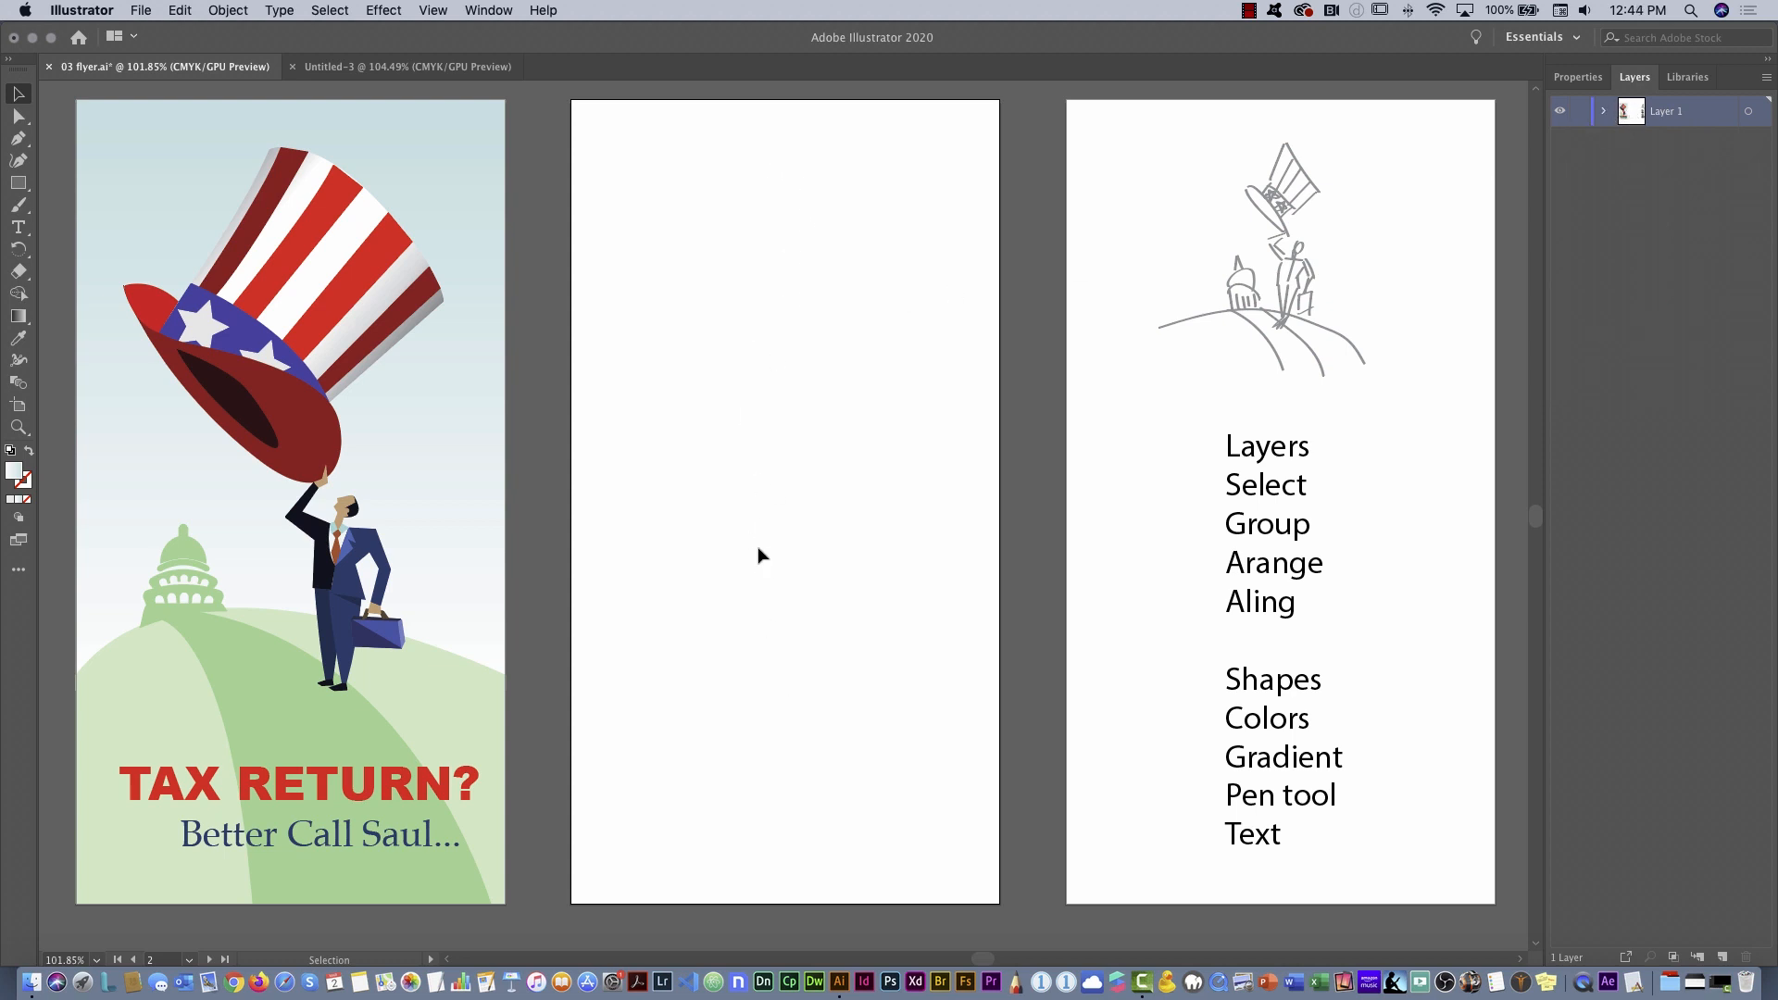
pyautogui.click(1724, 958)
# Draw a test square on Layer 2 and a test rectangle below it on Layer 1, both on the middle artboard
pyautogui.click(19, 186)
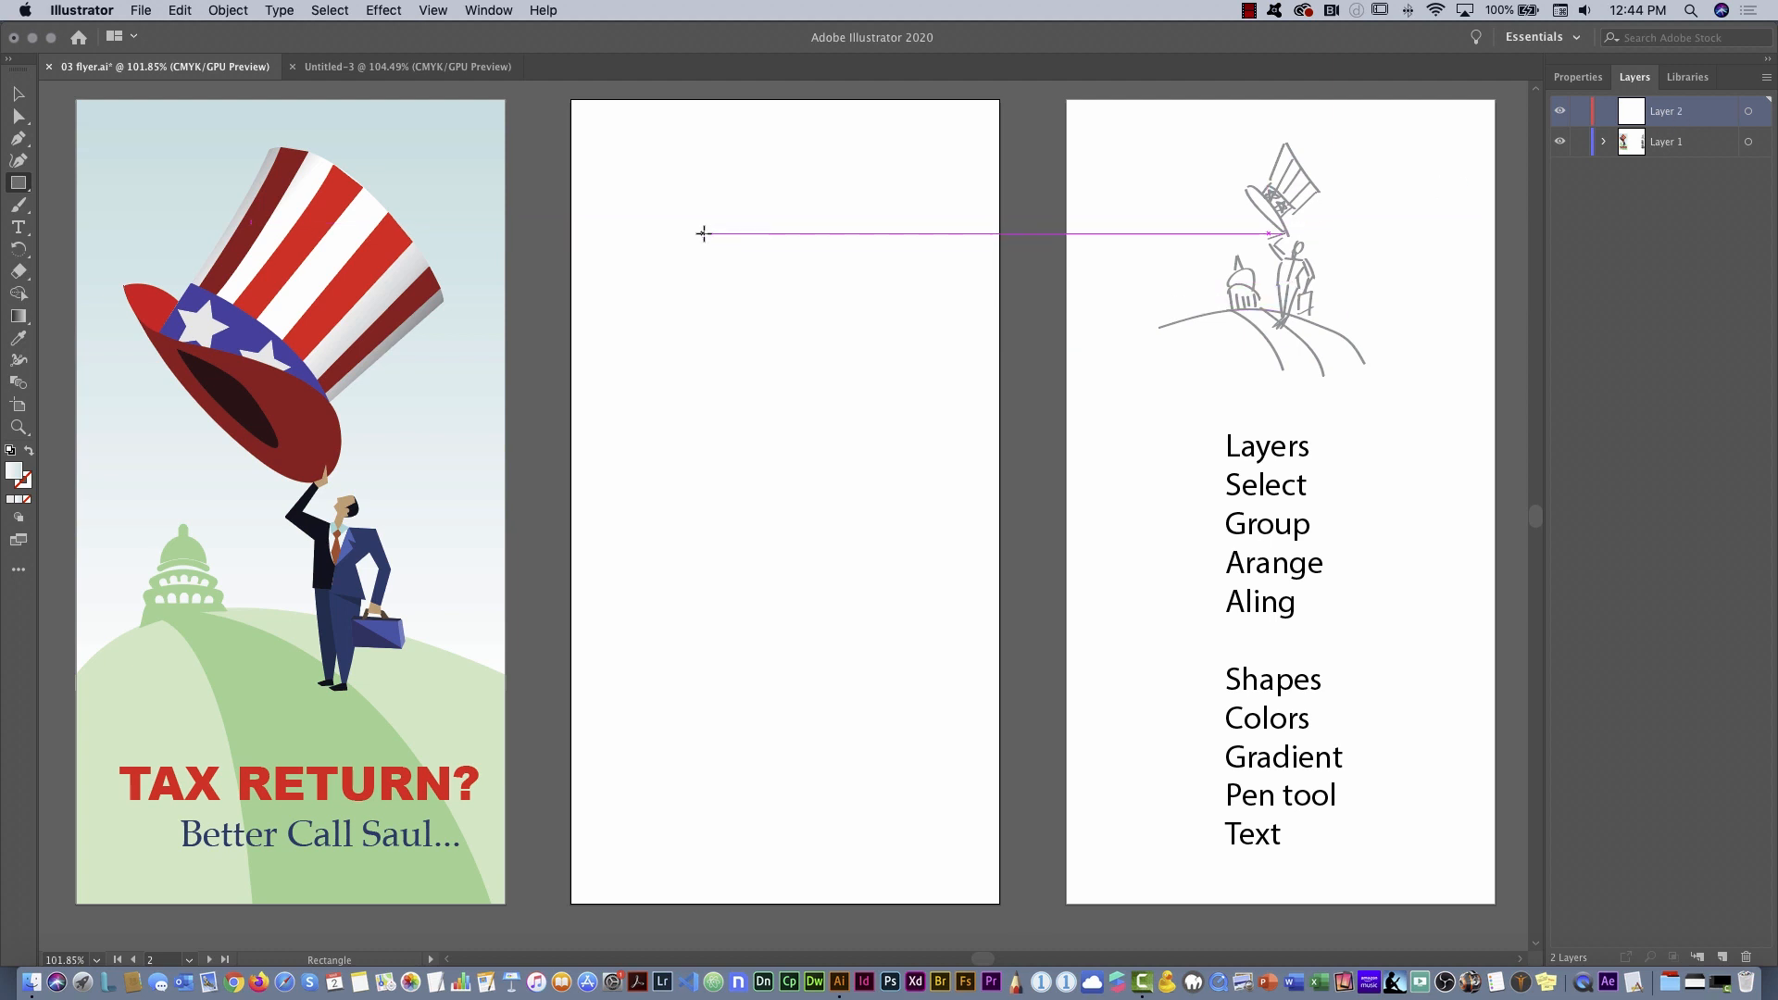
pyautogui.moveTo(705, 233); pyautogui.dragTo(866, 394)
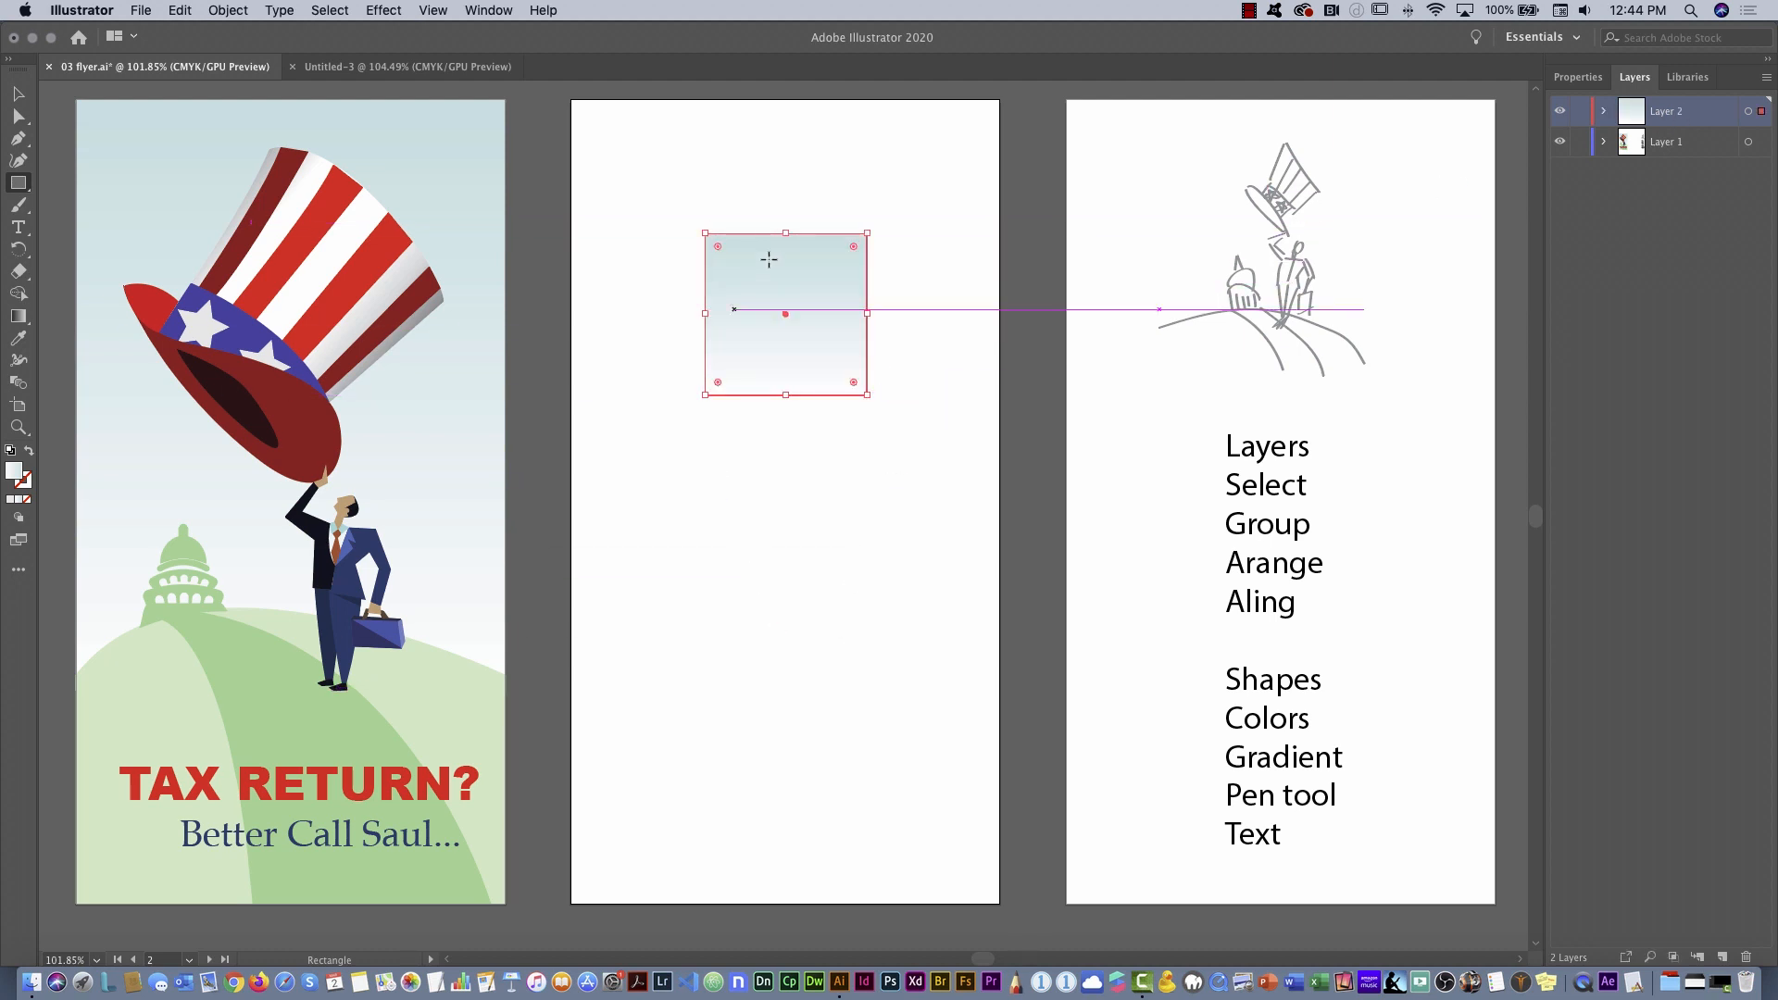
pyautogui.click(1707, 144)
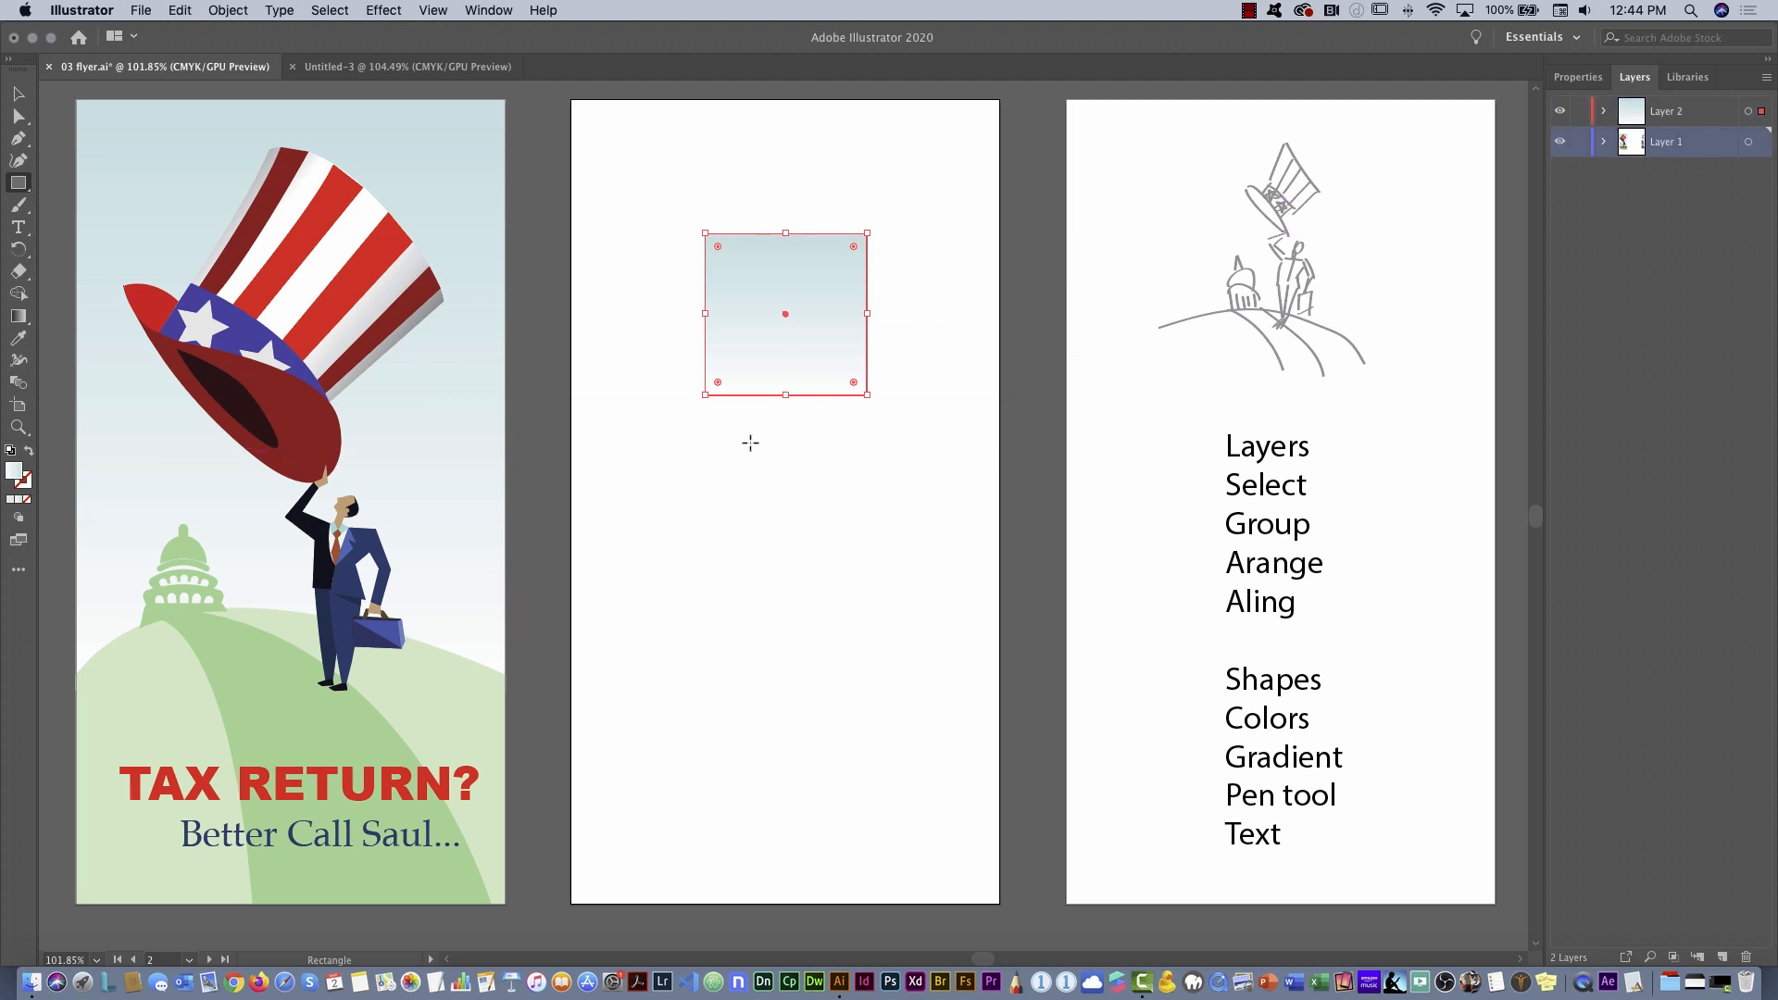
pyautogui.moveTo(750, 443); pyautogui.dragTo(931, 603)
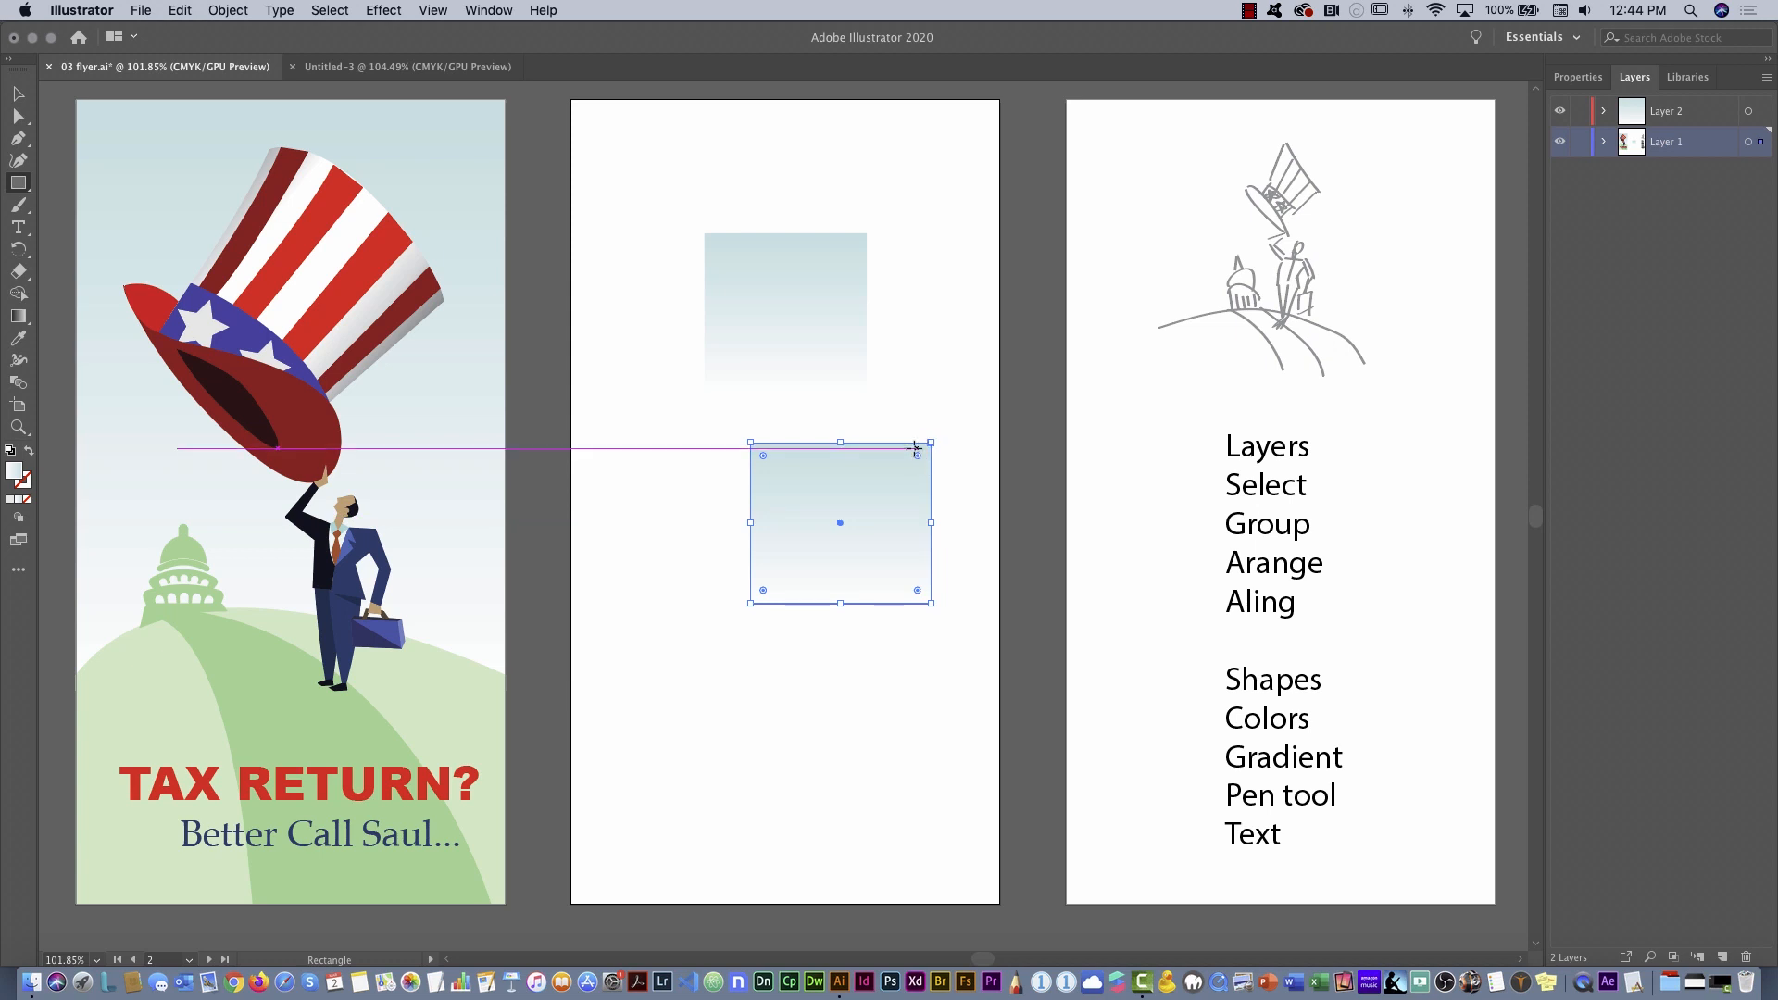
# Delete both test rectangles from the middle artboard
pyautogui.click(18, 93)
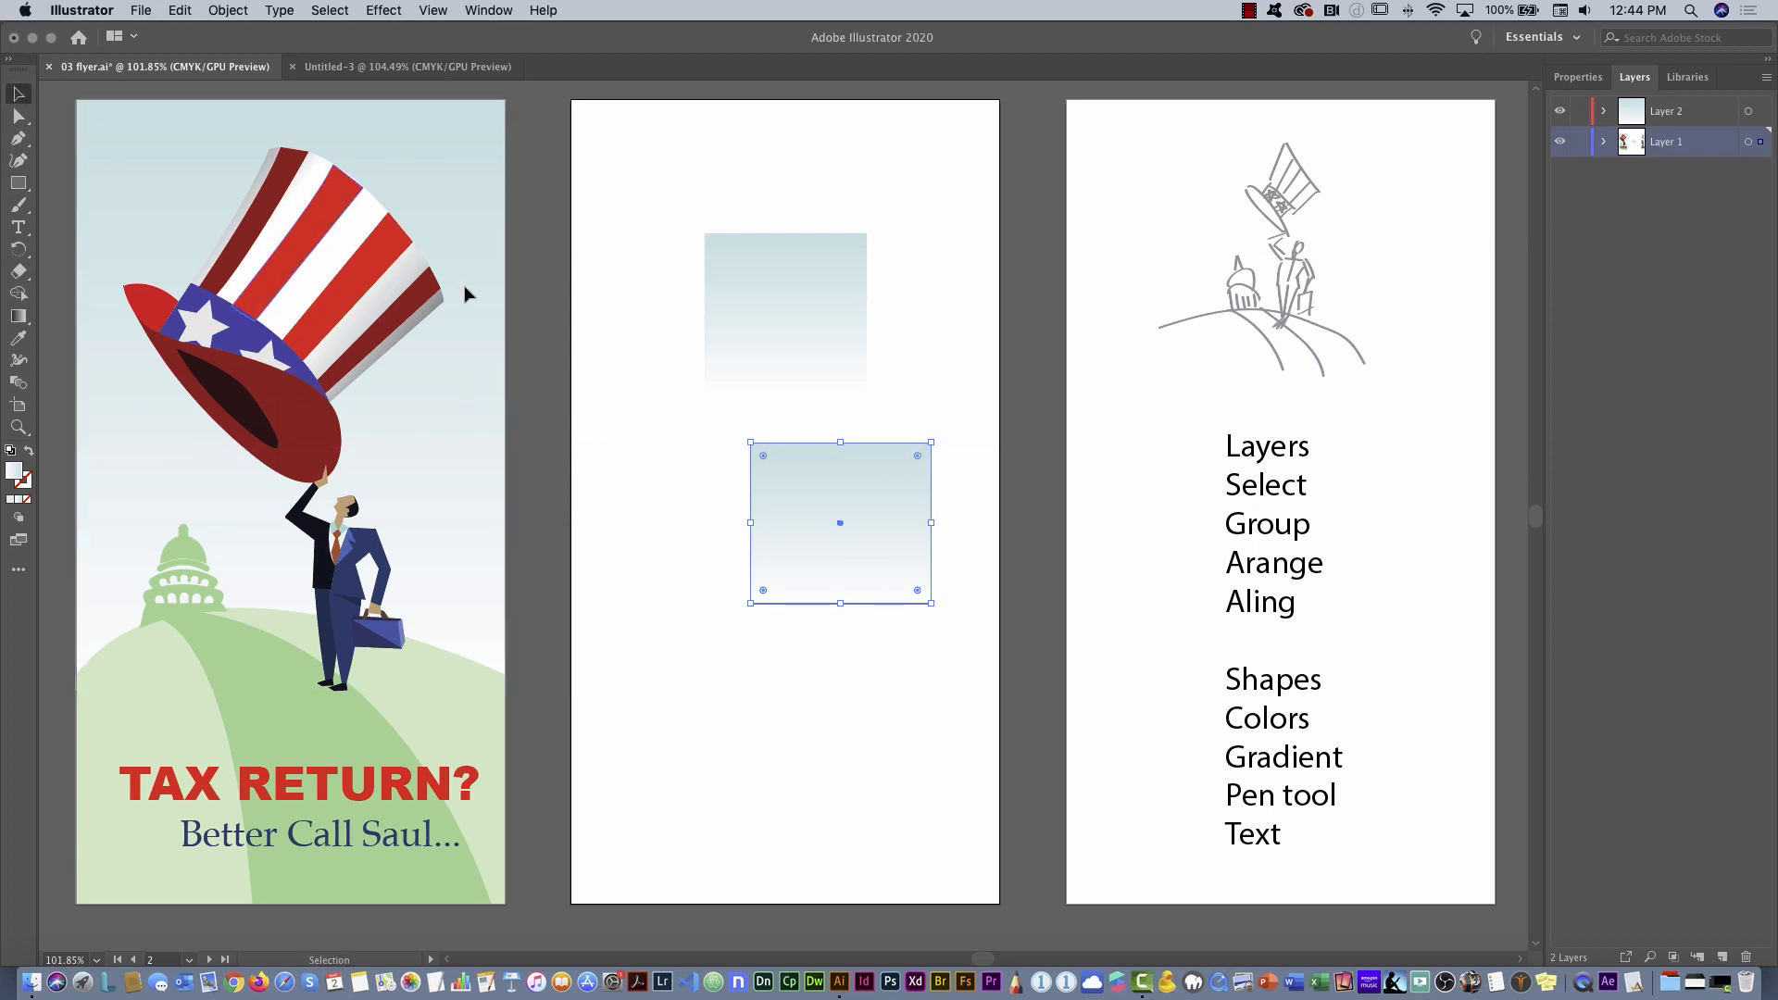
pyautogui.press('Delete')
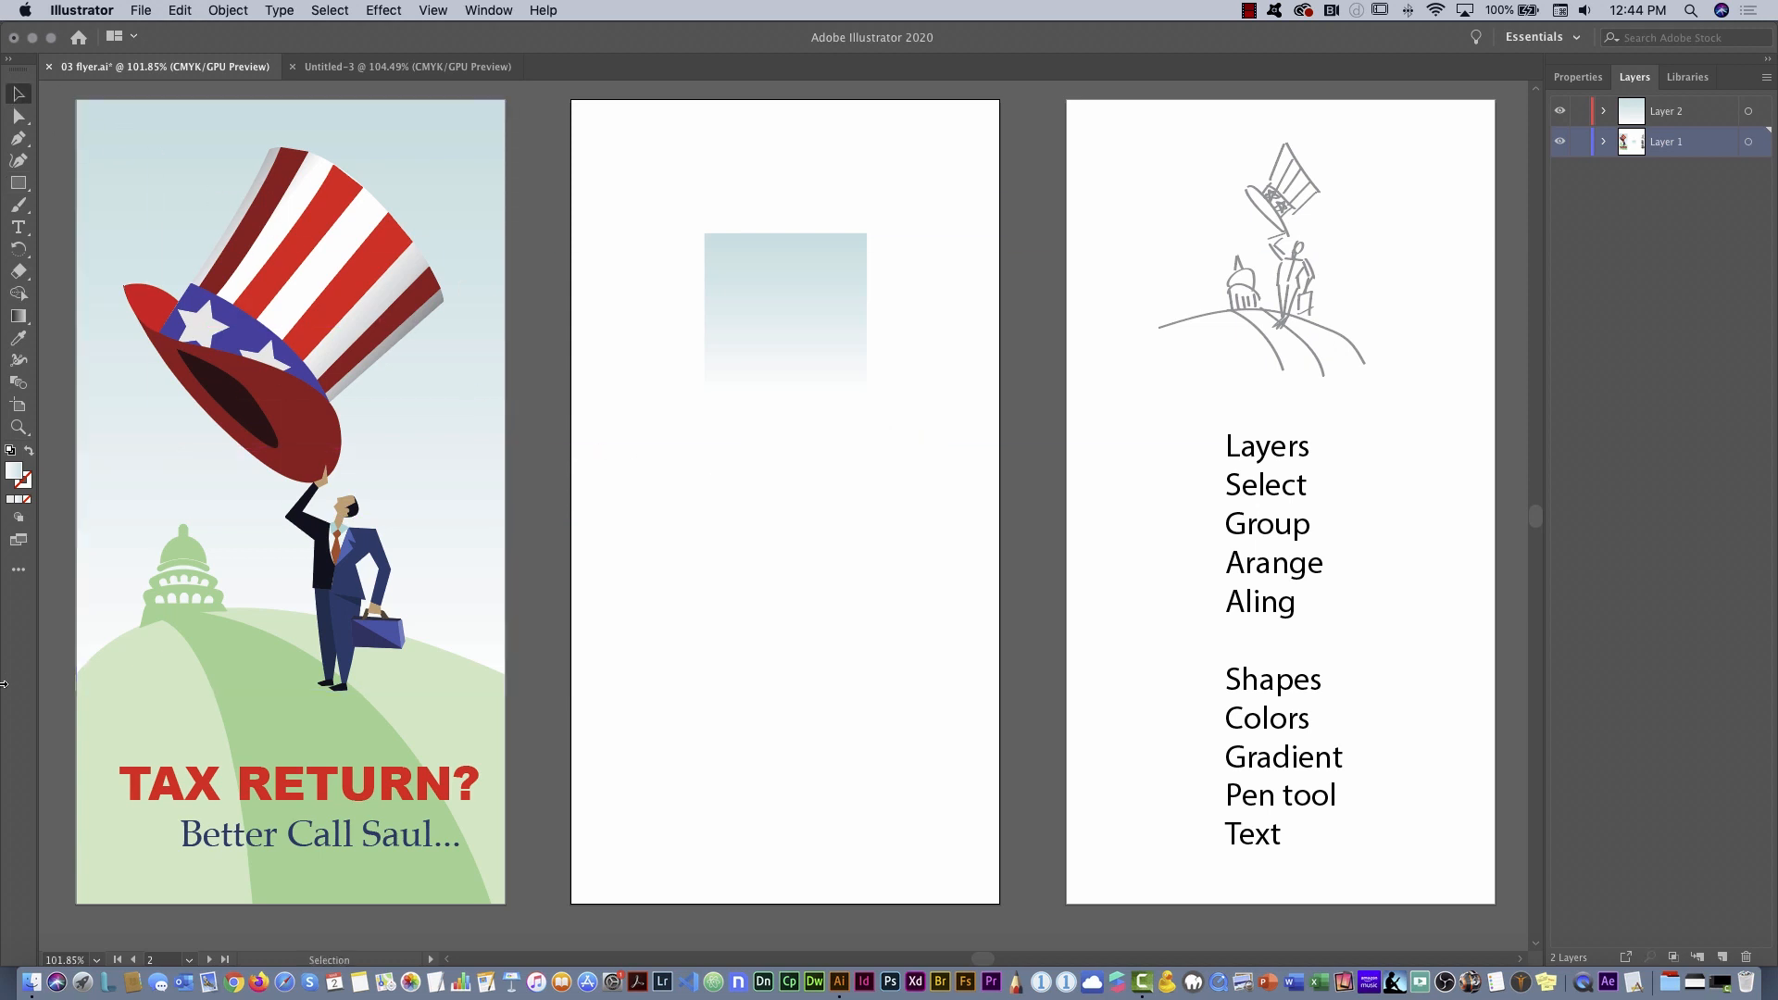
pyautogui.click(798, 283)
pyautogui.press('Delete')
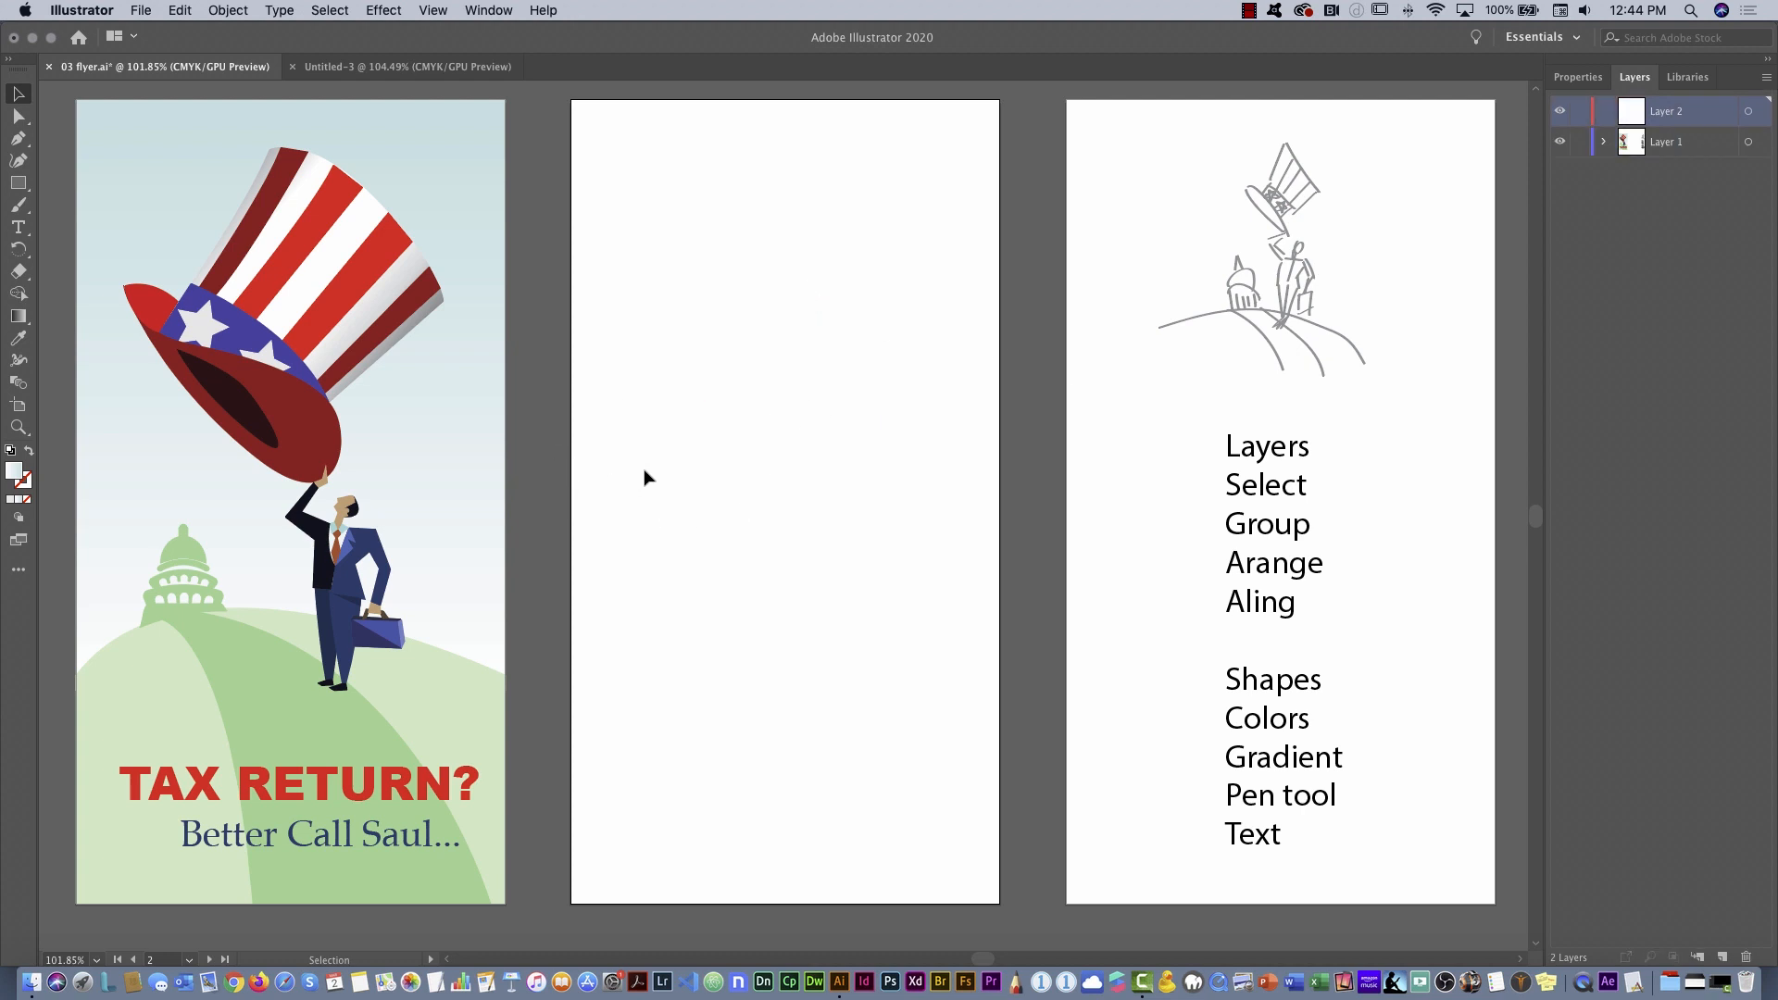
# Restore the default fill and stroke, and draw a rectangle about 400 by 584 pt on Layer 2 from the middle artboard's top-left corner across its full width
pyautogui.press('d')
pyautogui.press('m')
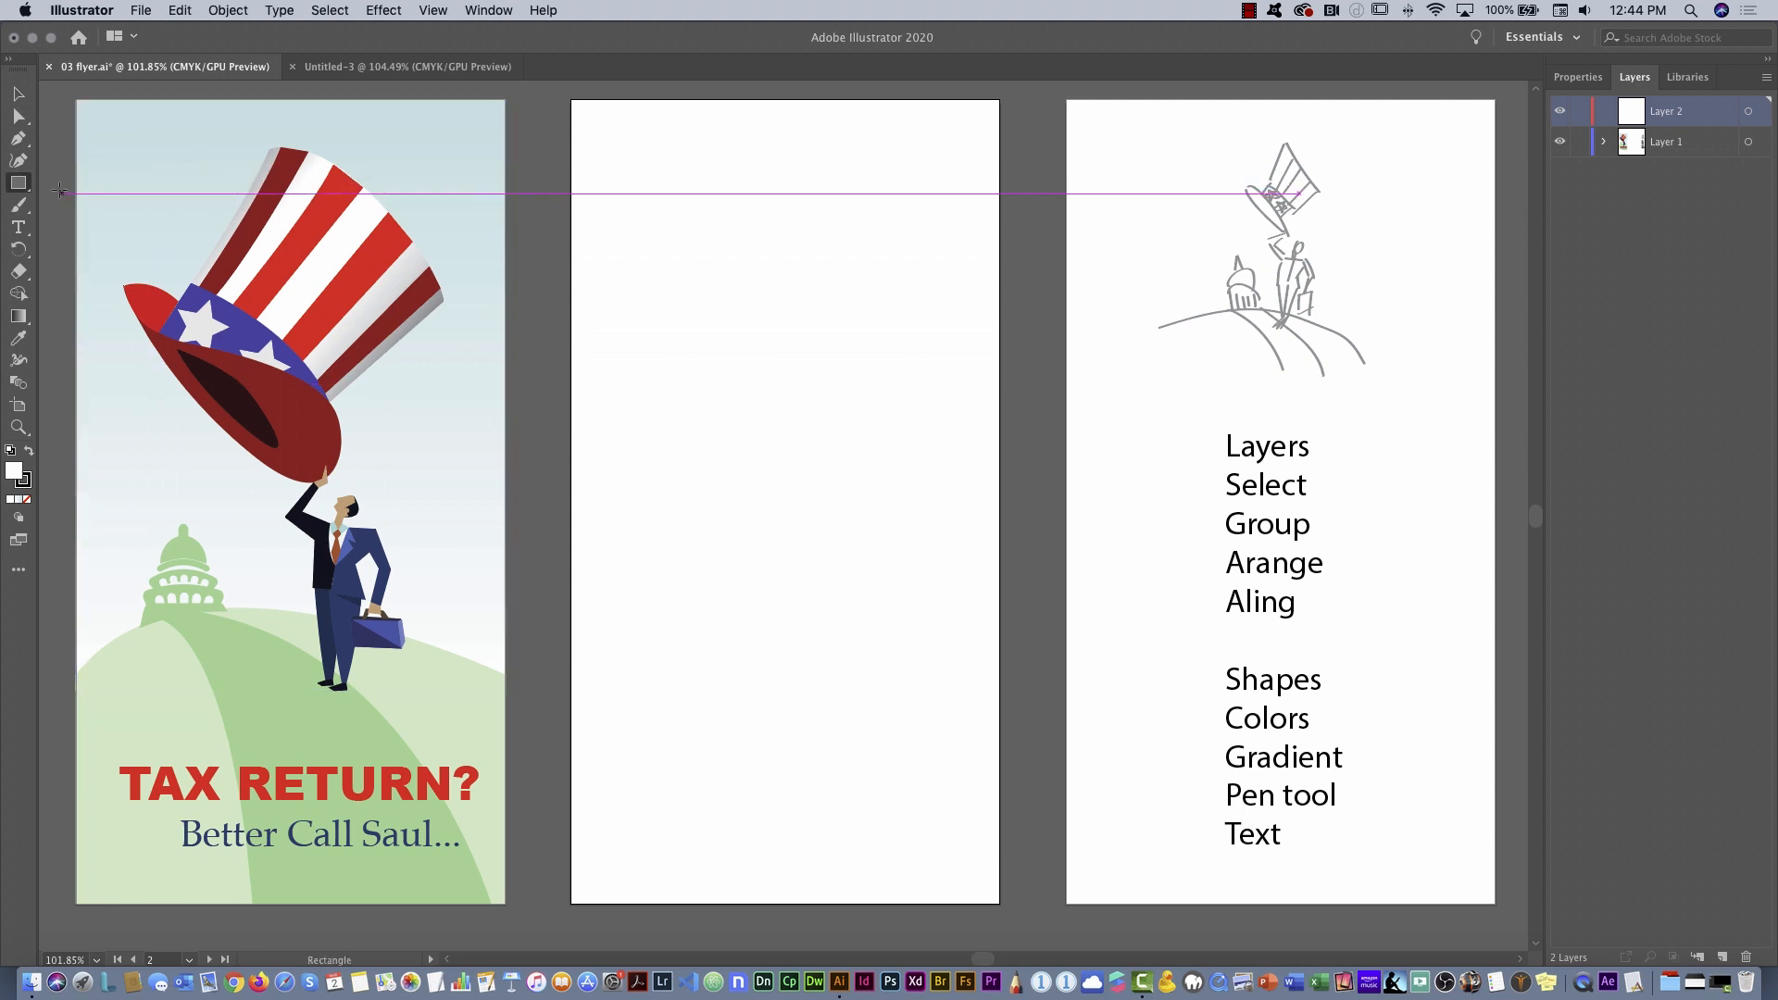
pyautogui.click(17, 186)
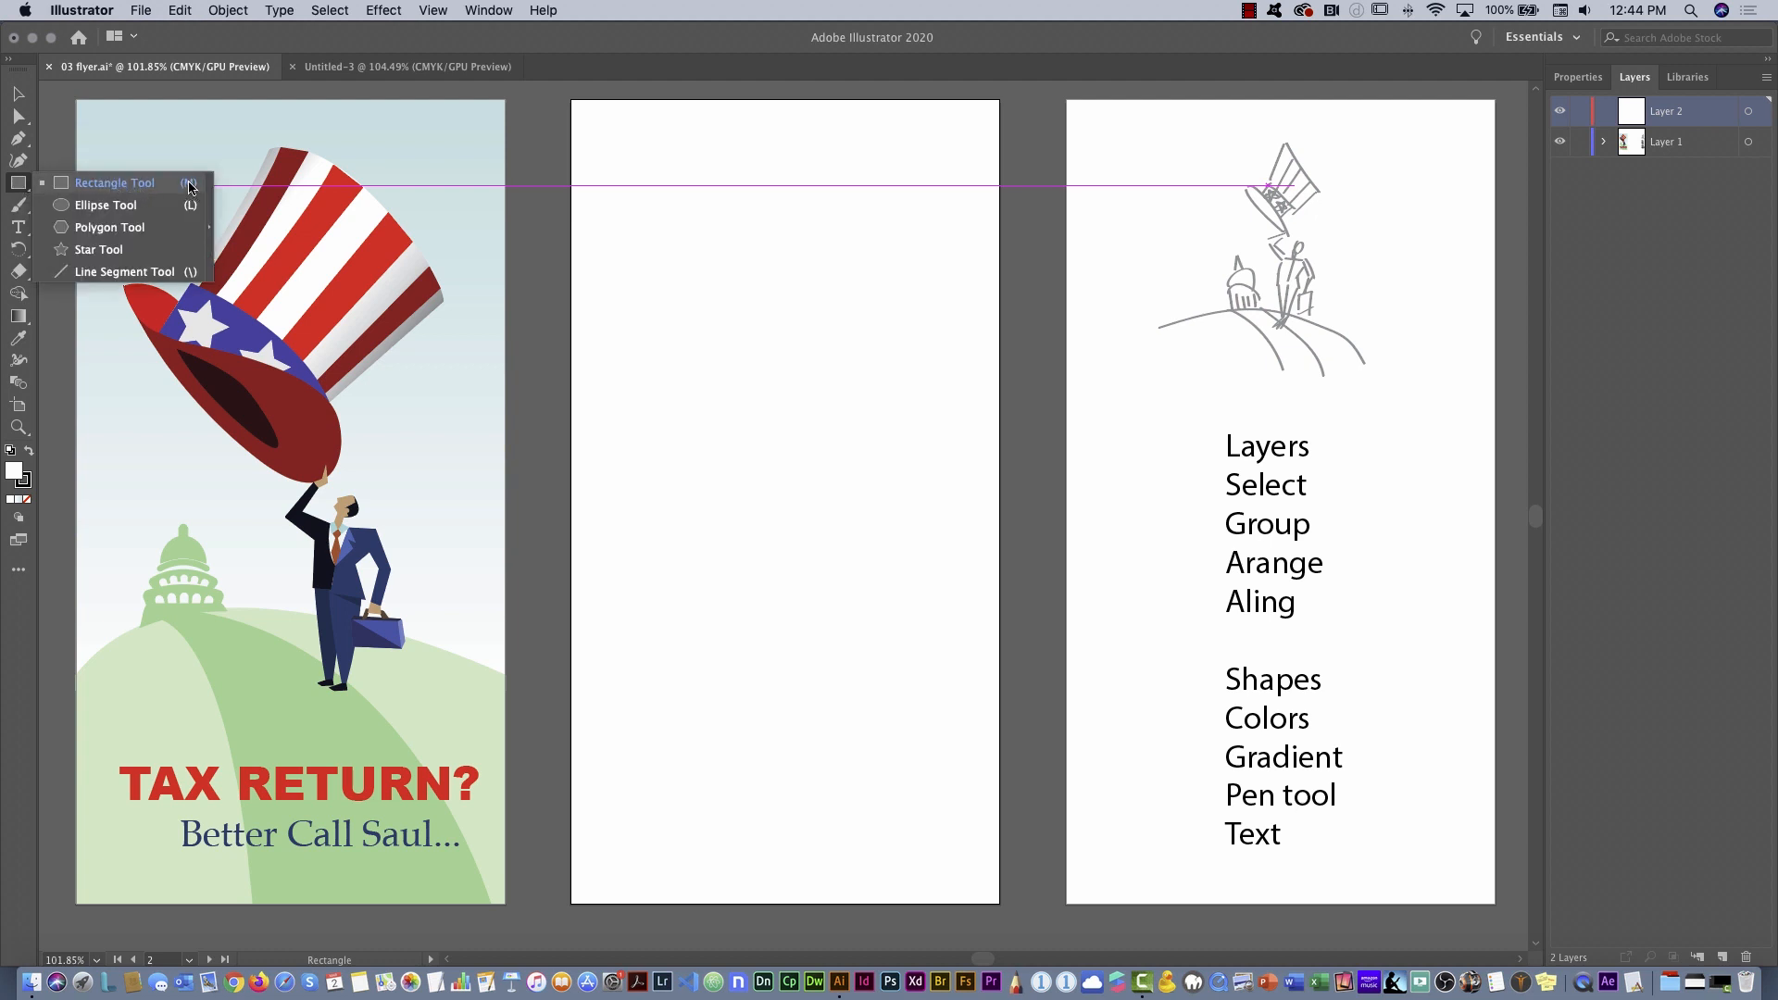
pyautogui.click(21, 185)
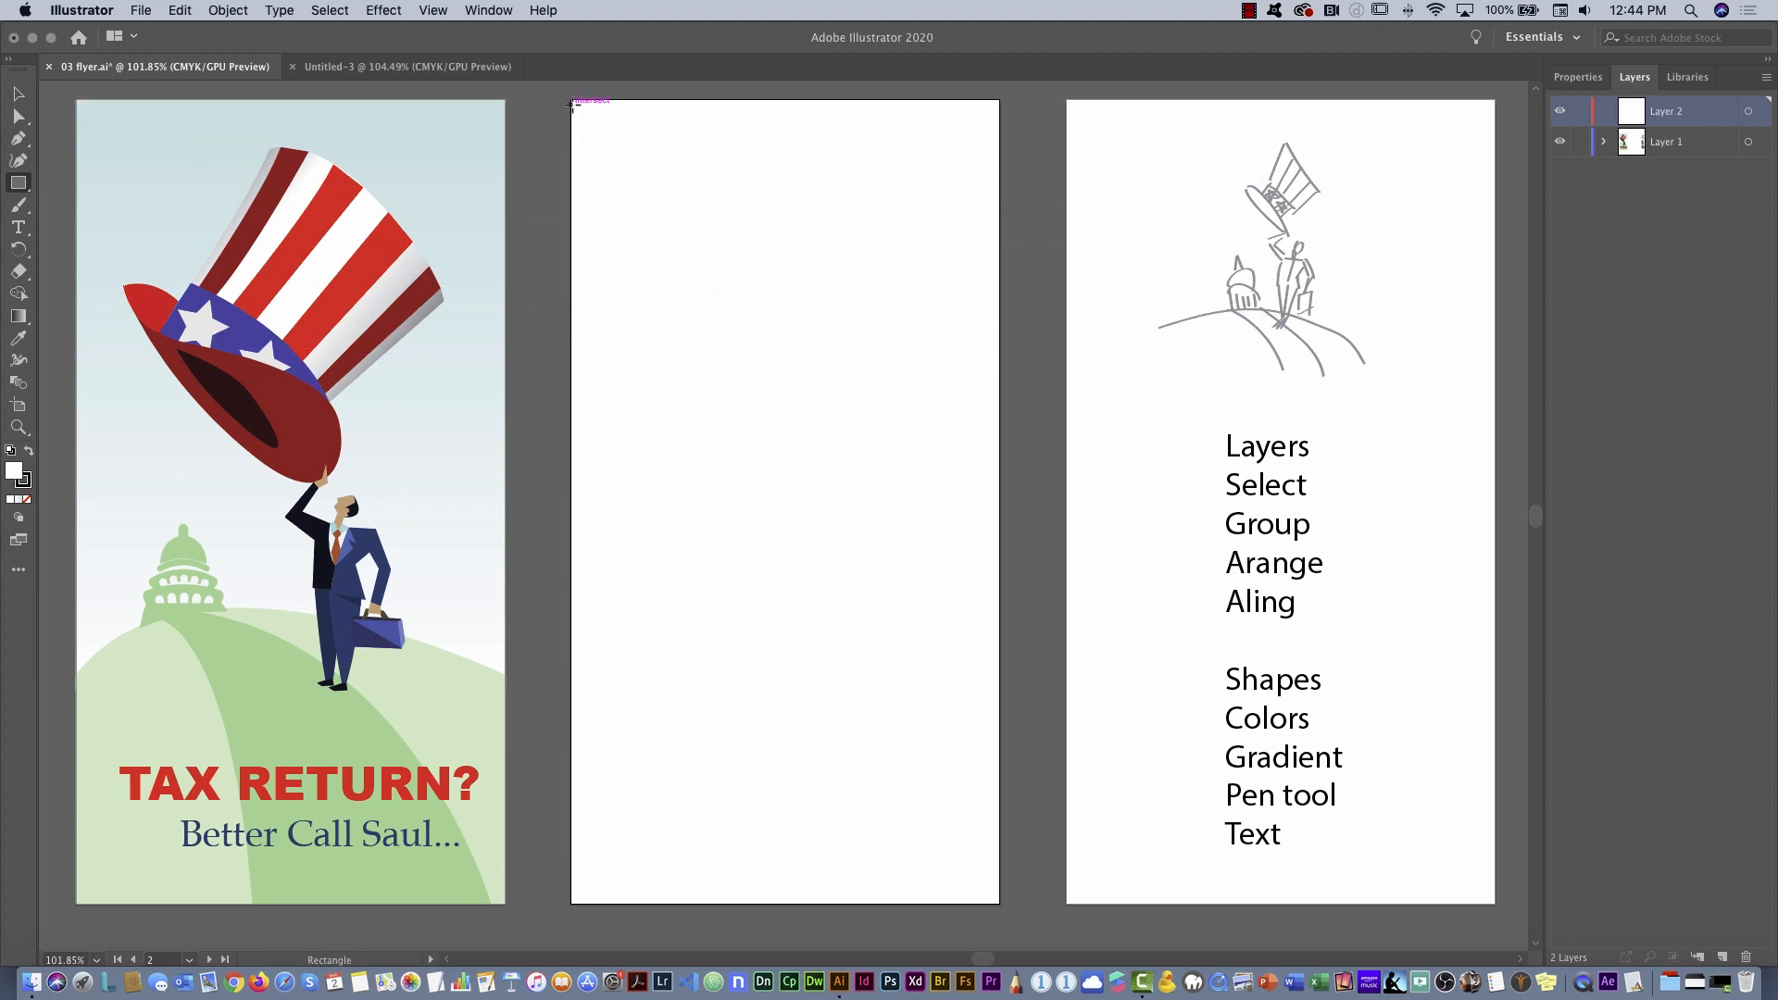
pyautogui.moveTo(570, 105); pyautogui.dragTo(745, 335)
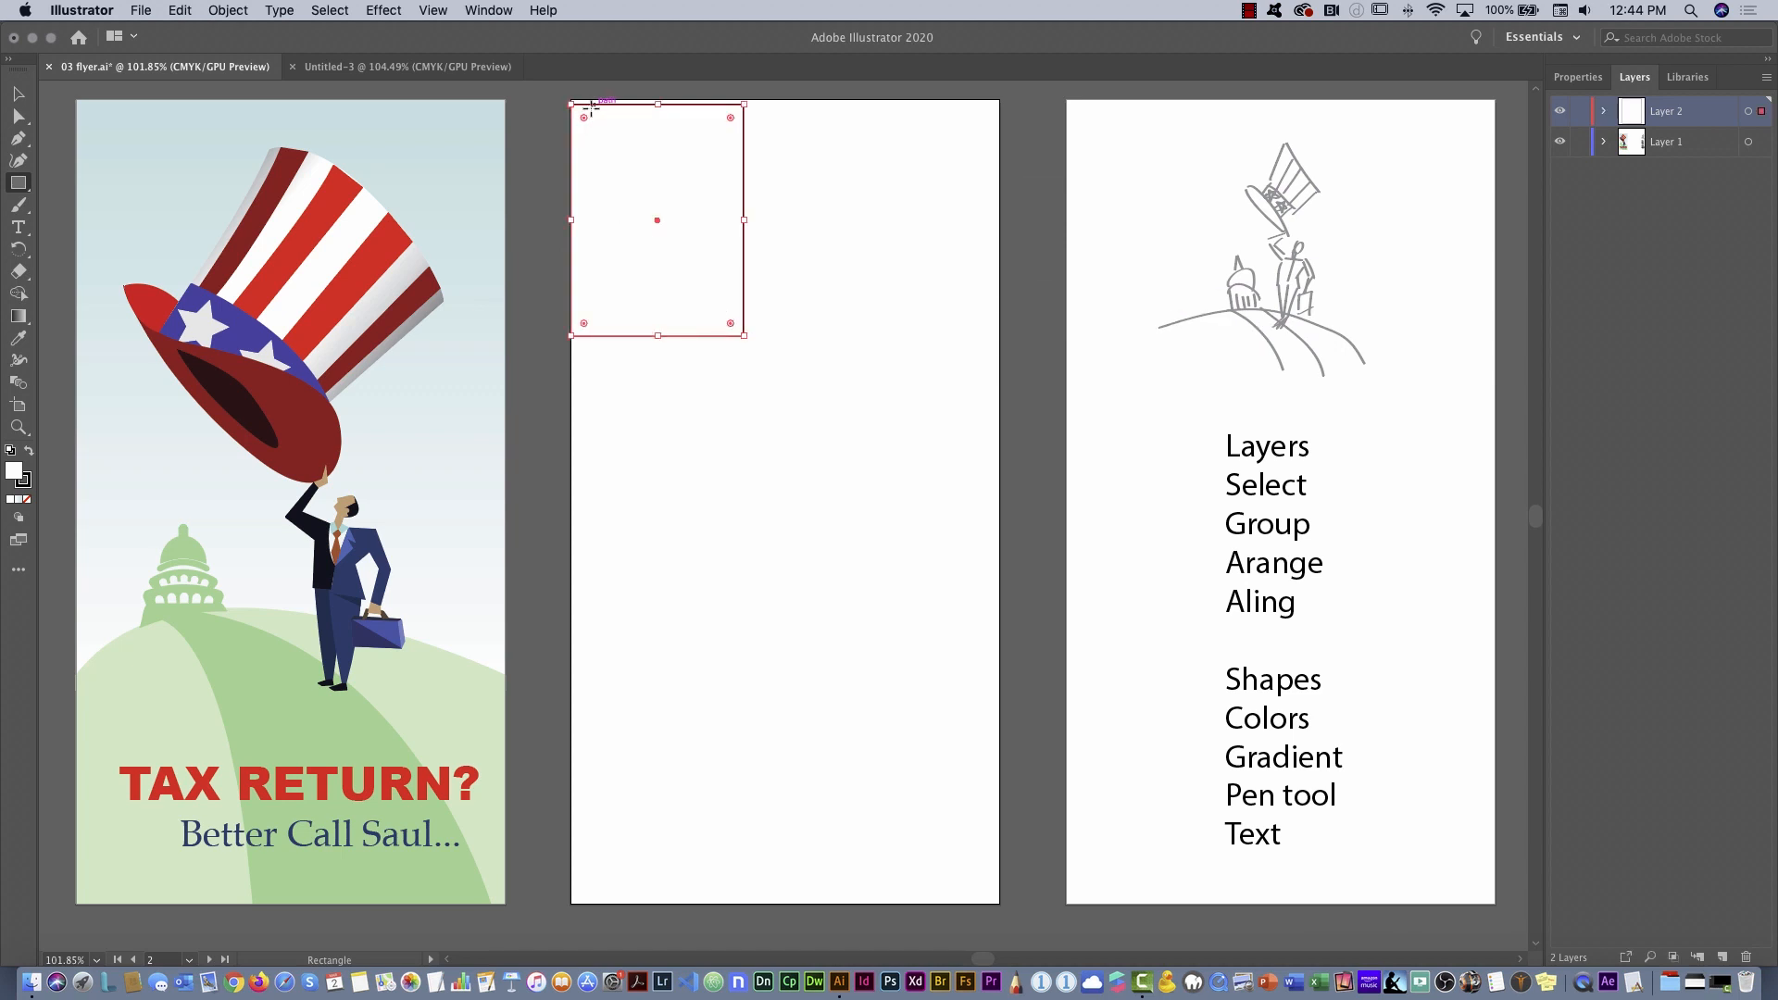
pyautogui.press('Delete')
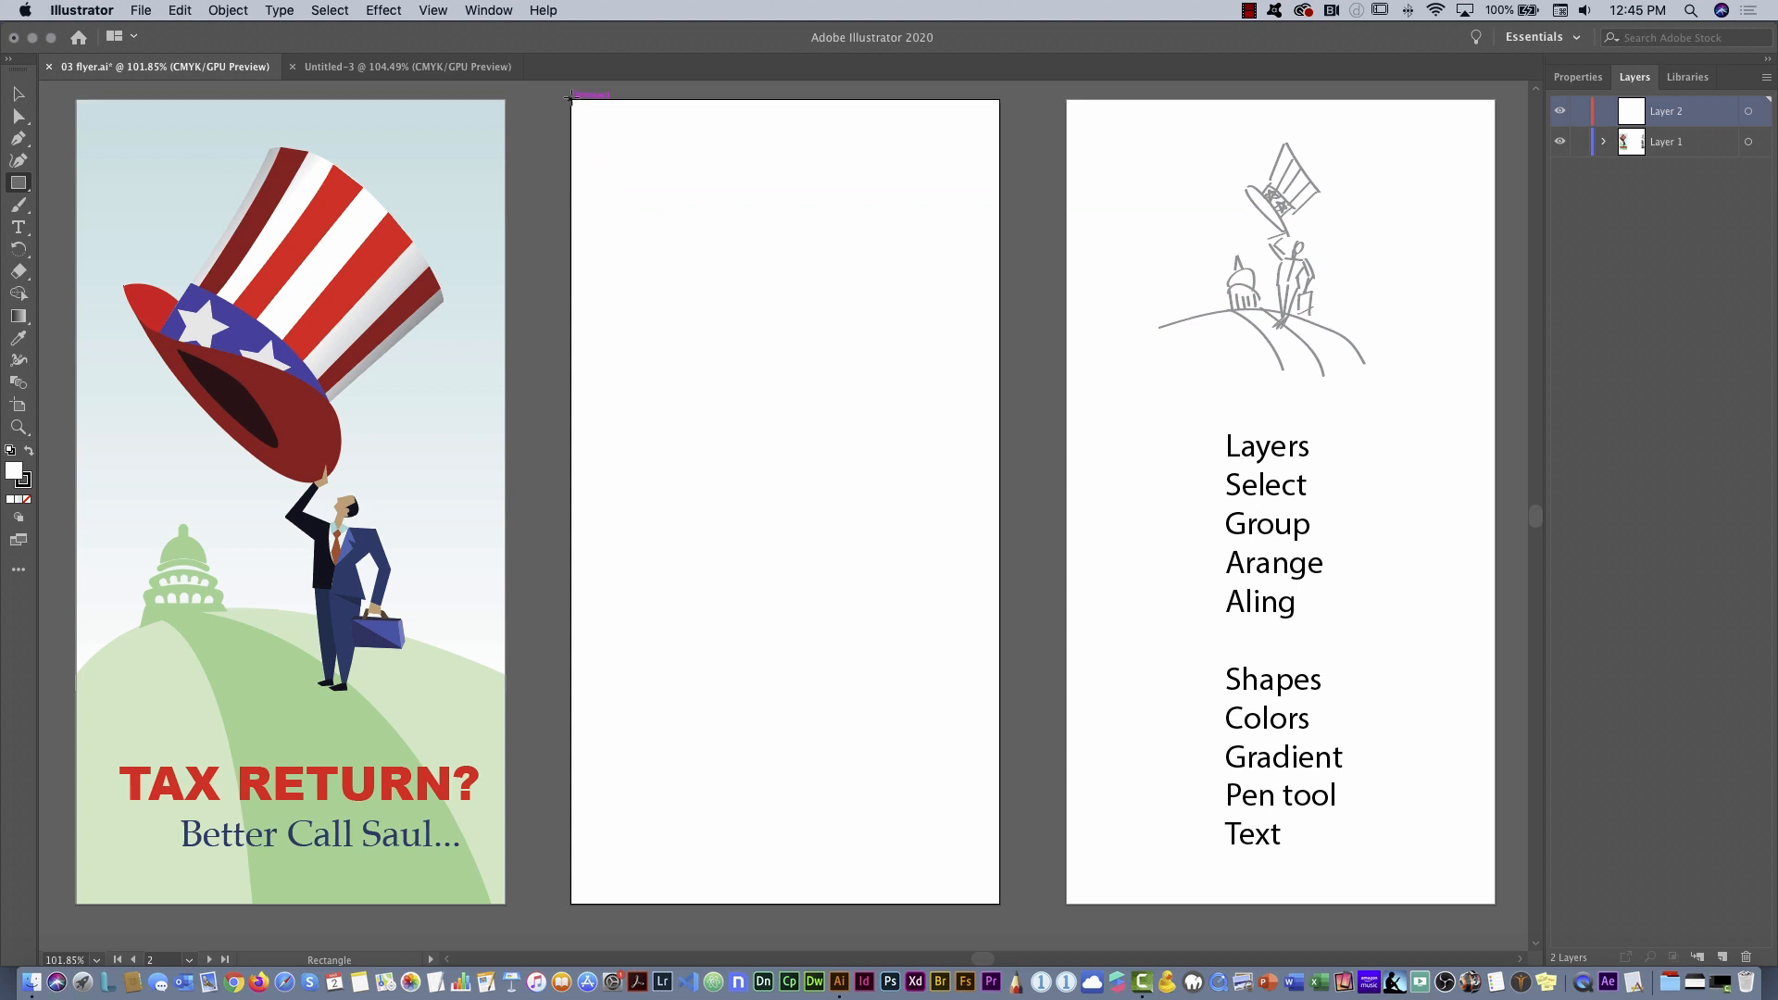
pyautogui.moveTo(570, 98); pyautogui.dragTo(999, 726)
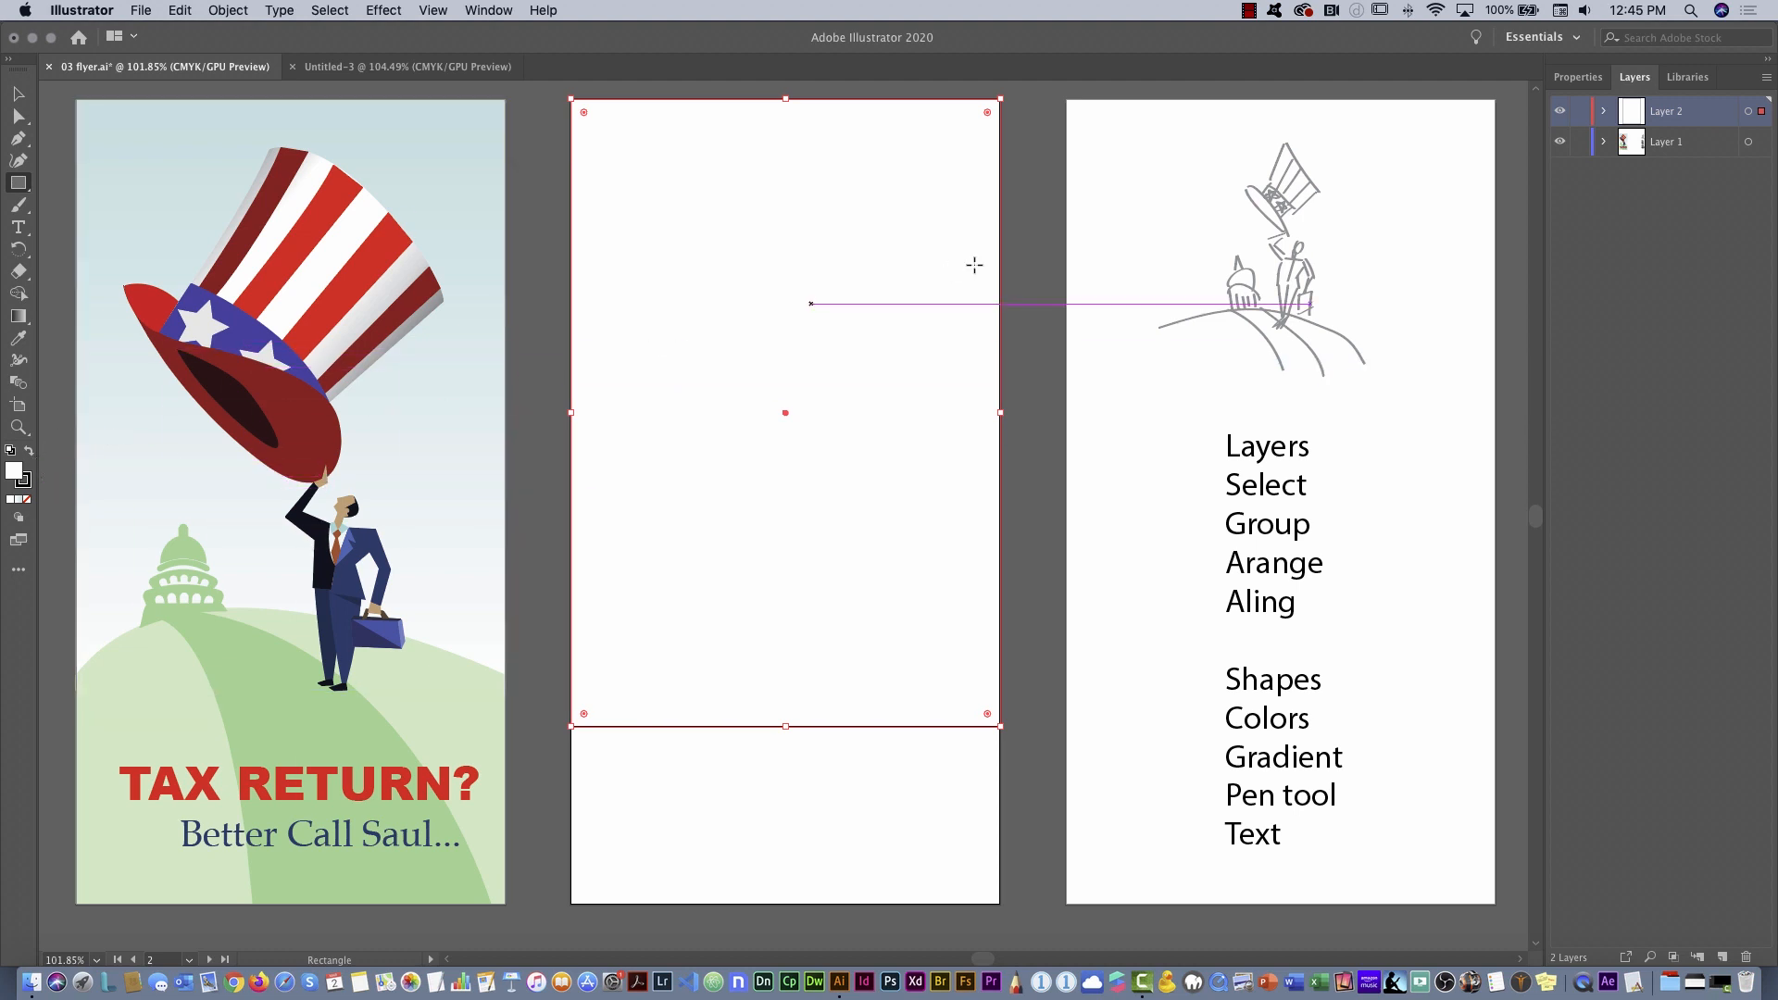
# Remove the stroke of the new rectangle and fill it with a light blue swatch
pyautogui.click(1587, 83)
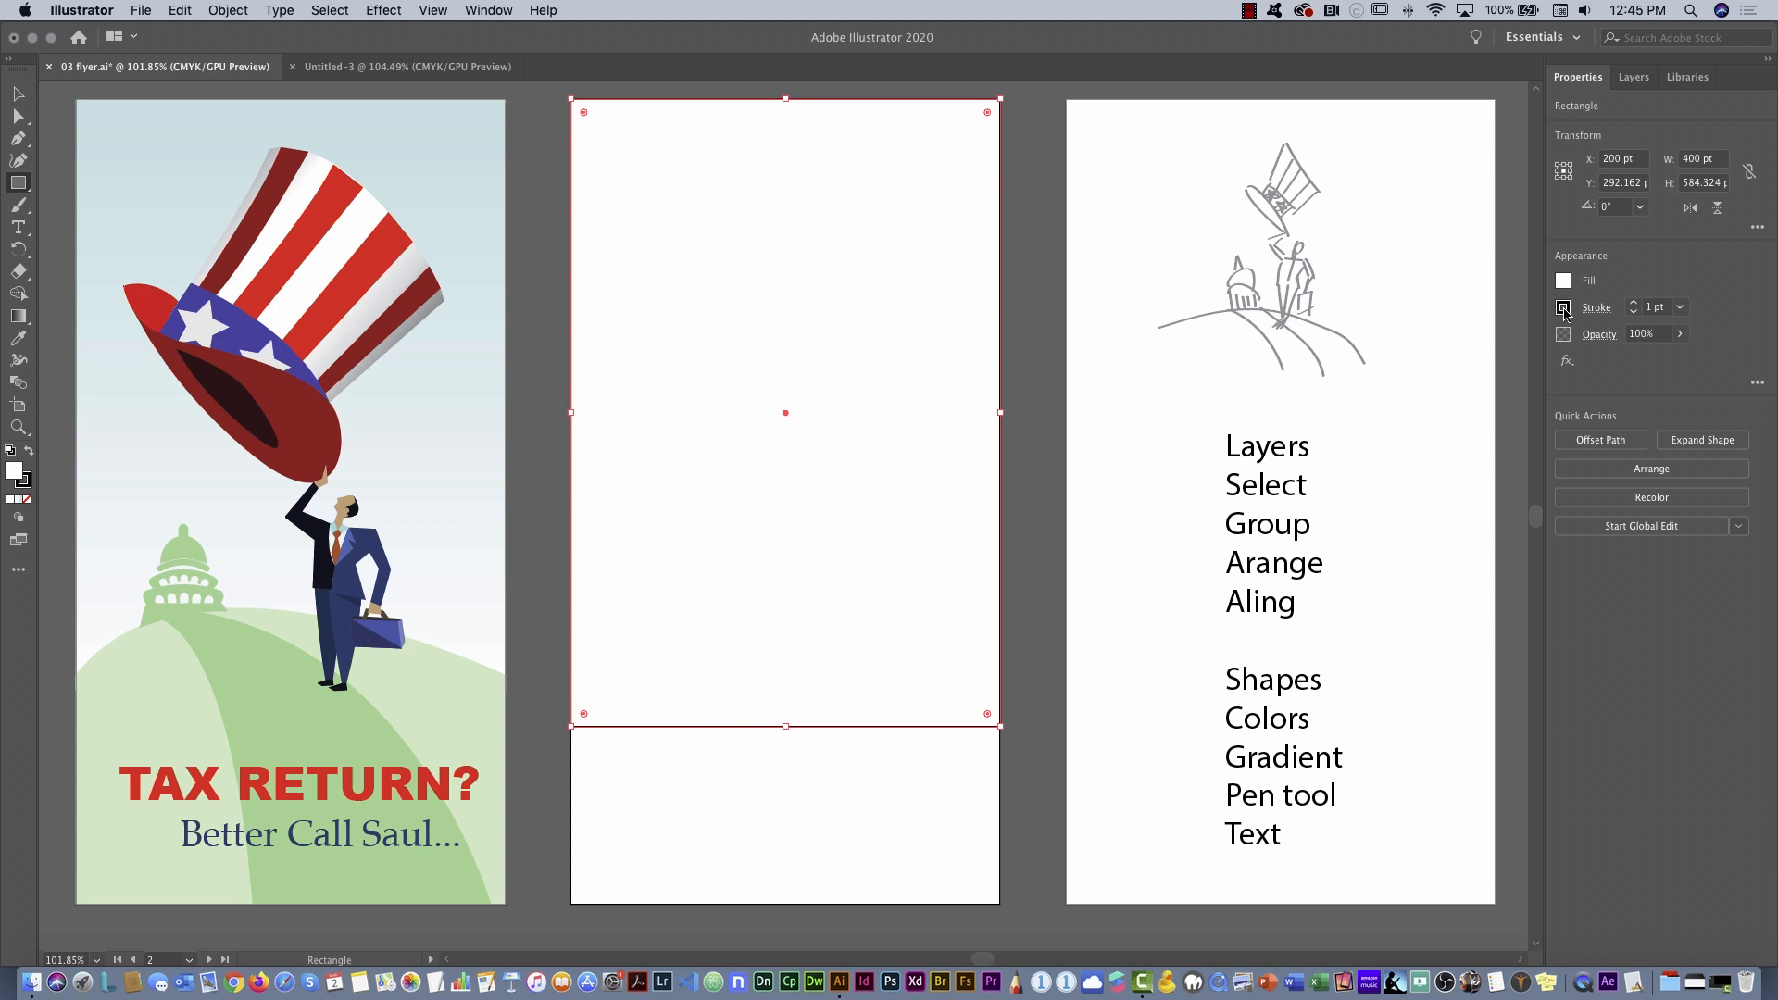
pyautogui.click(1563, 308)
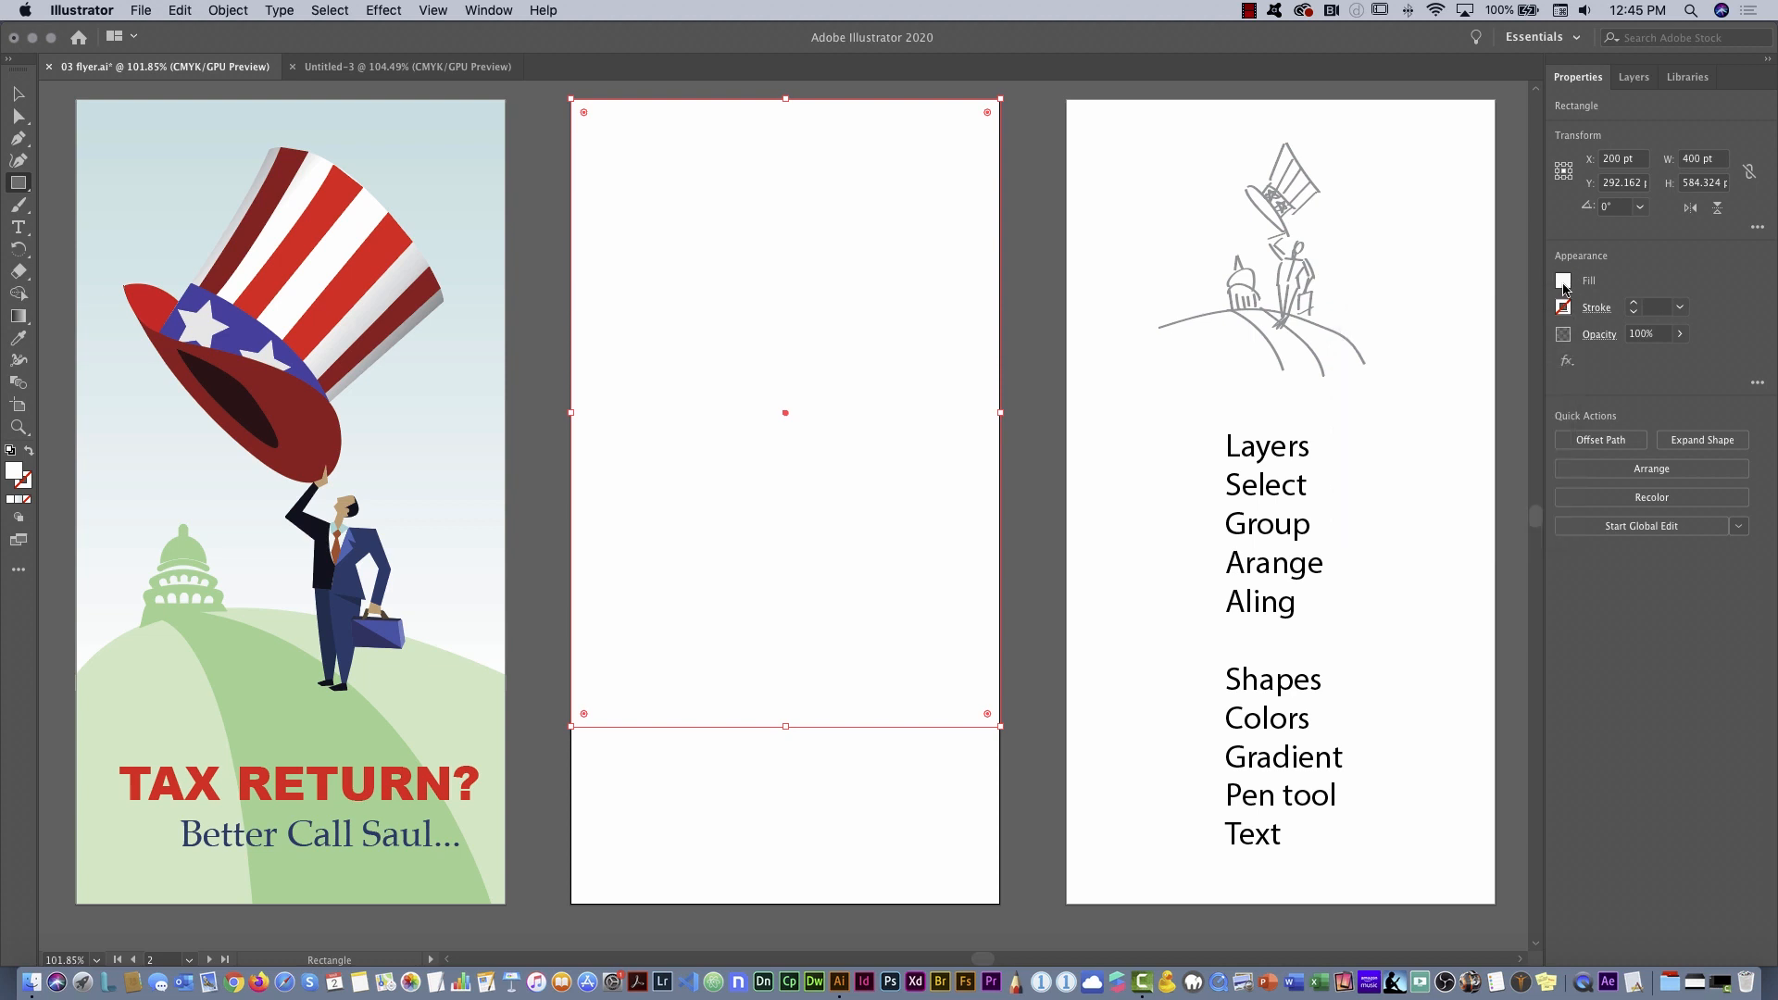
pyautogui.click(1563, 281)
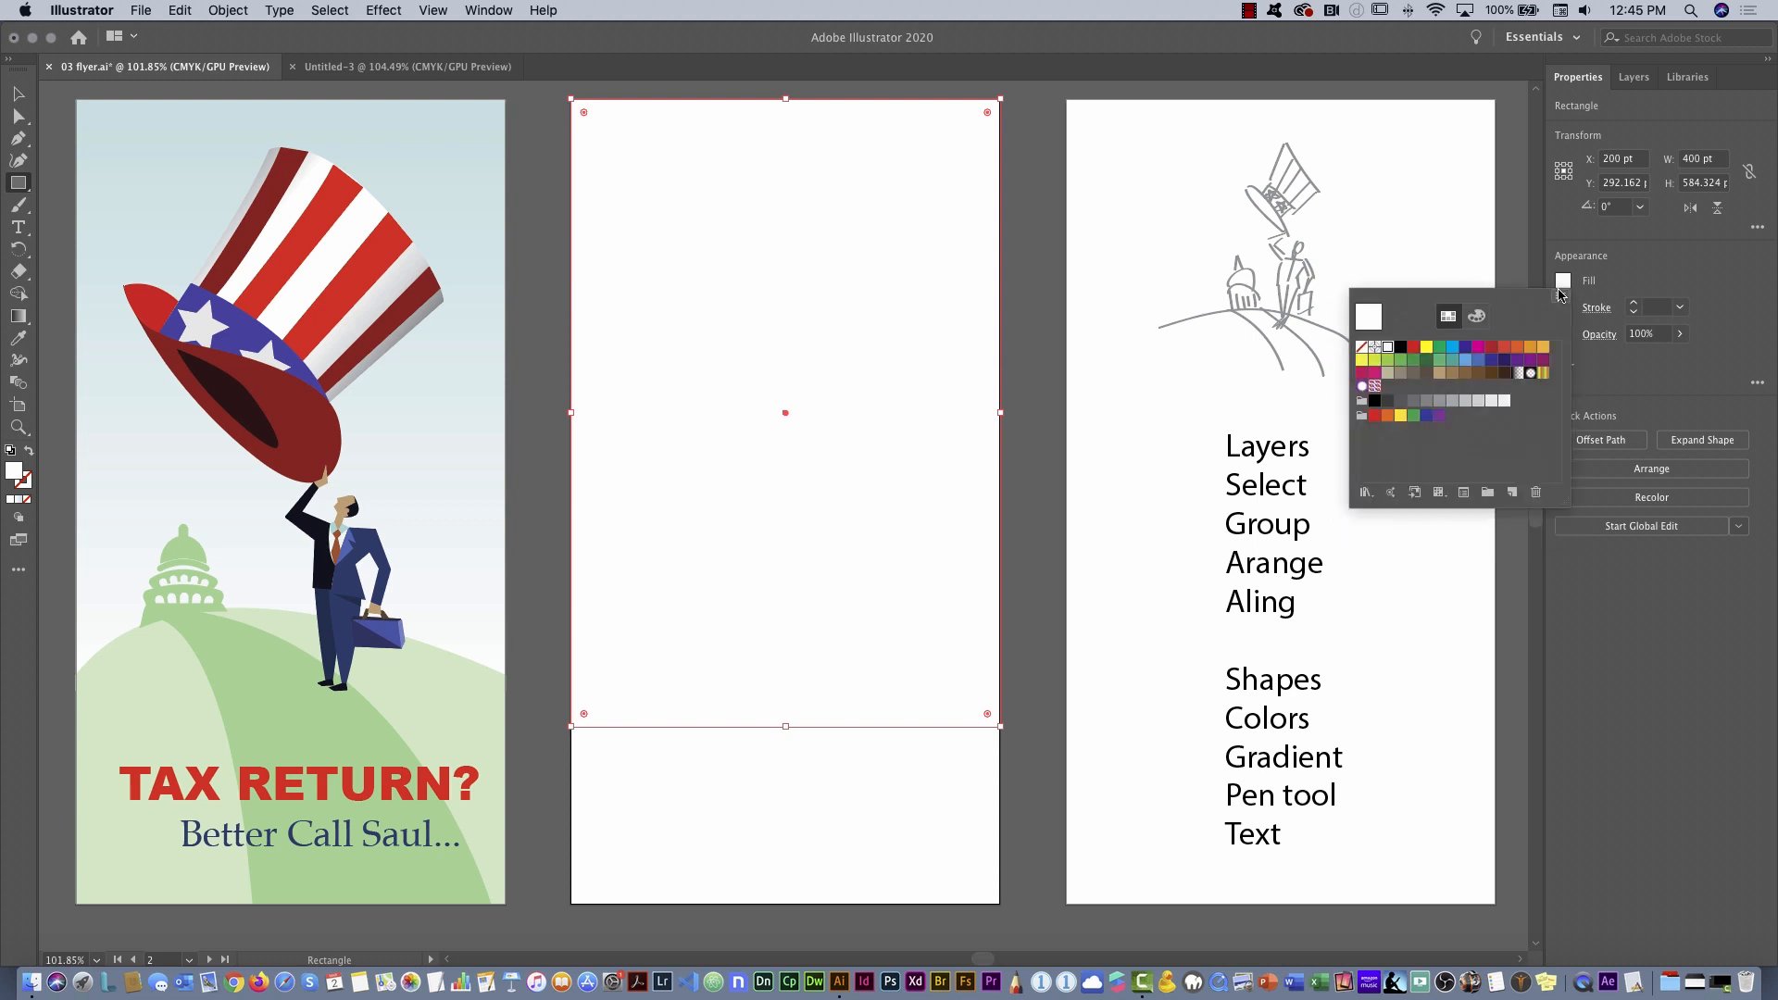
pyautogui.click(1466, 361)
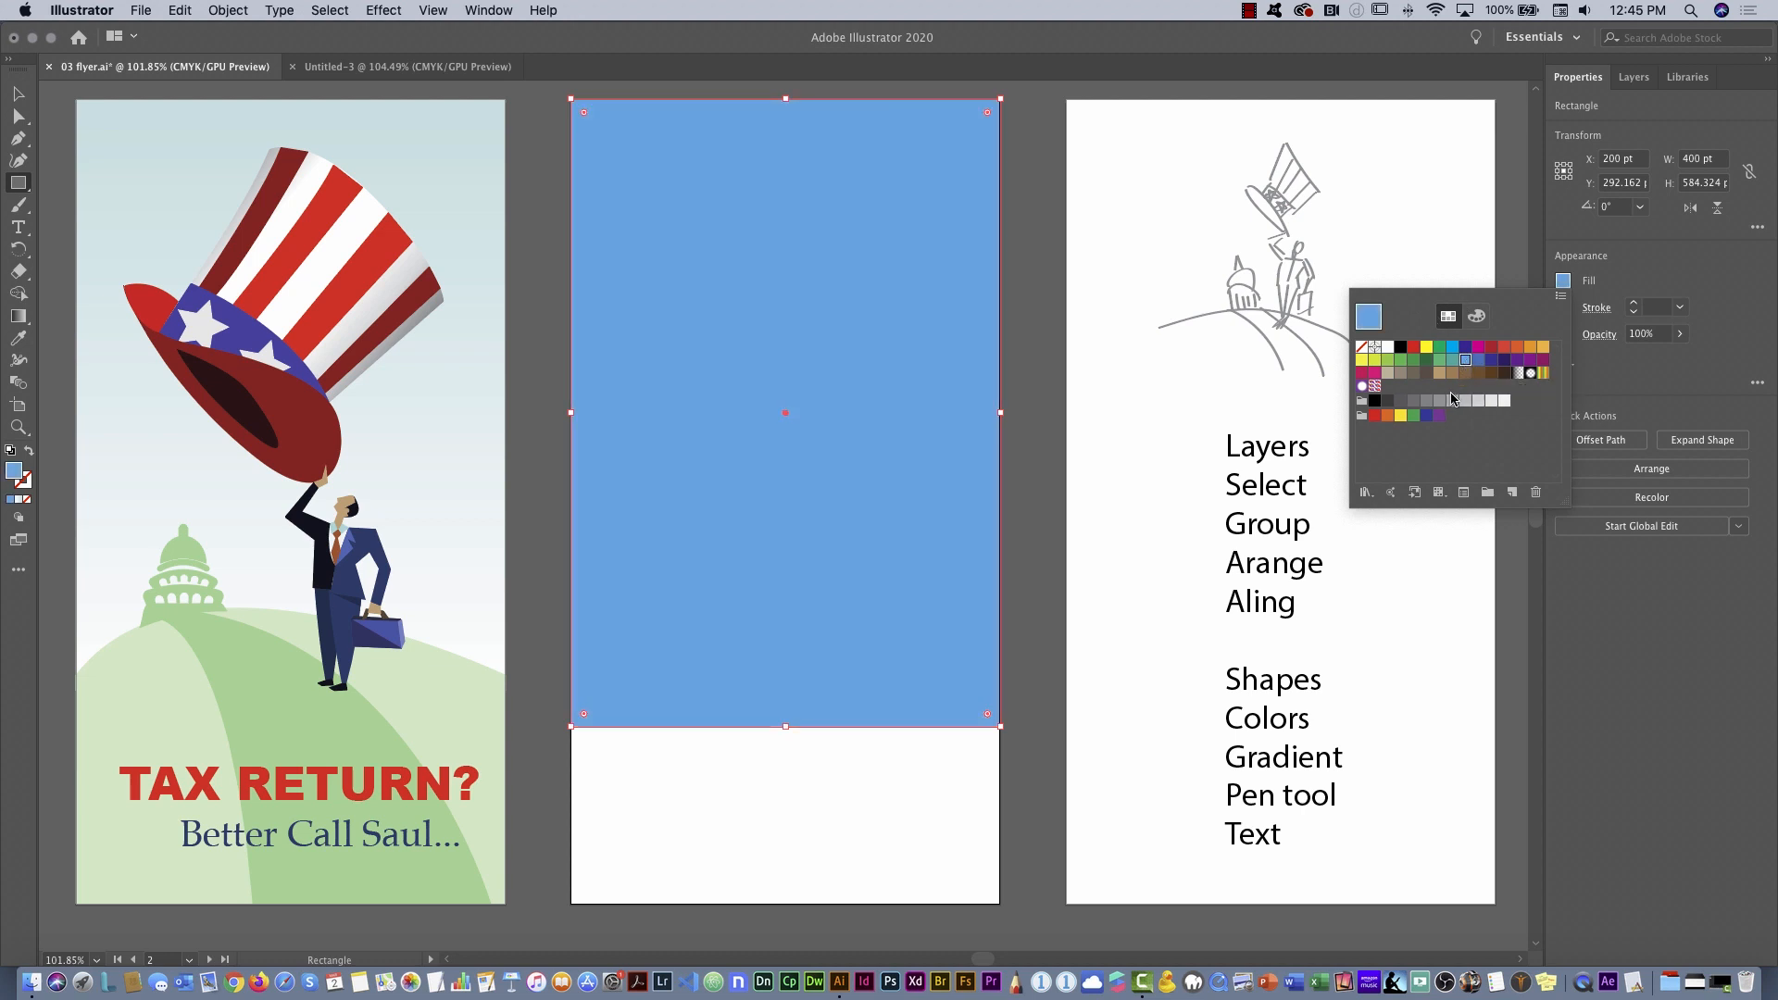
pyautogui.click(1563, 282)
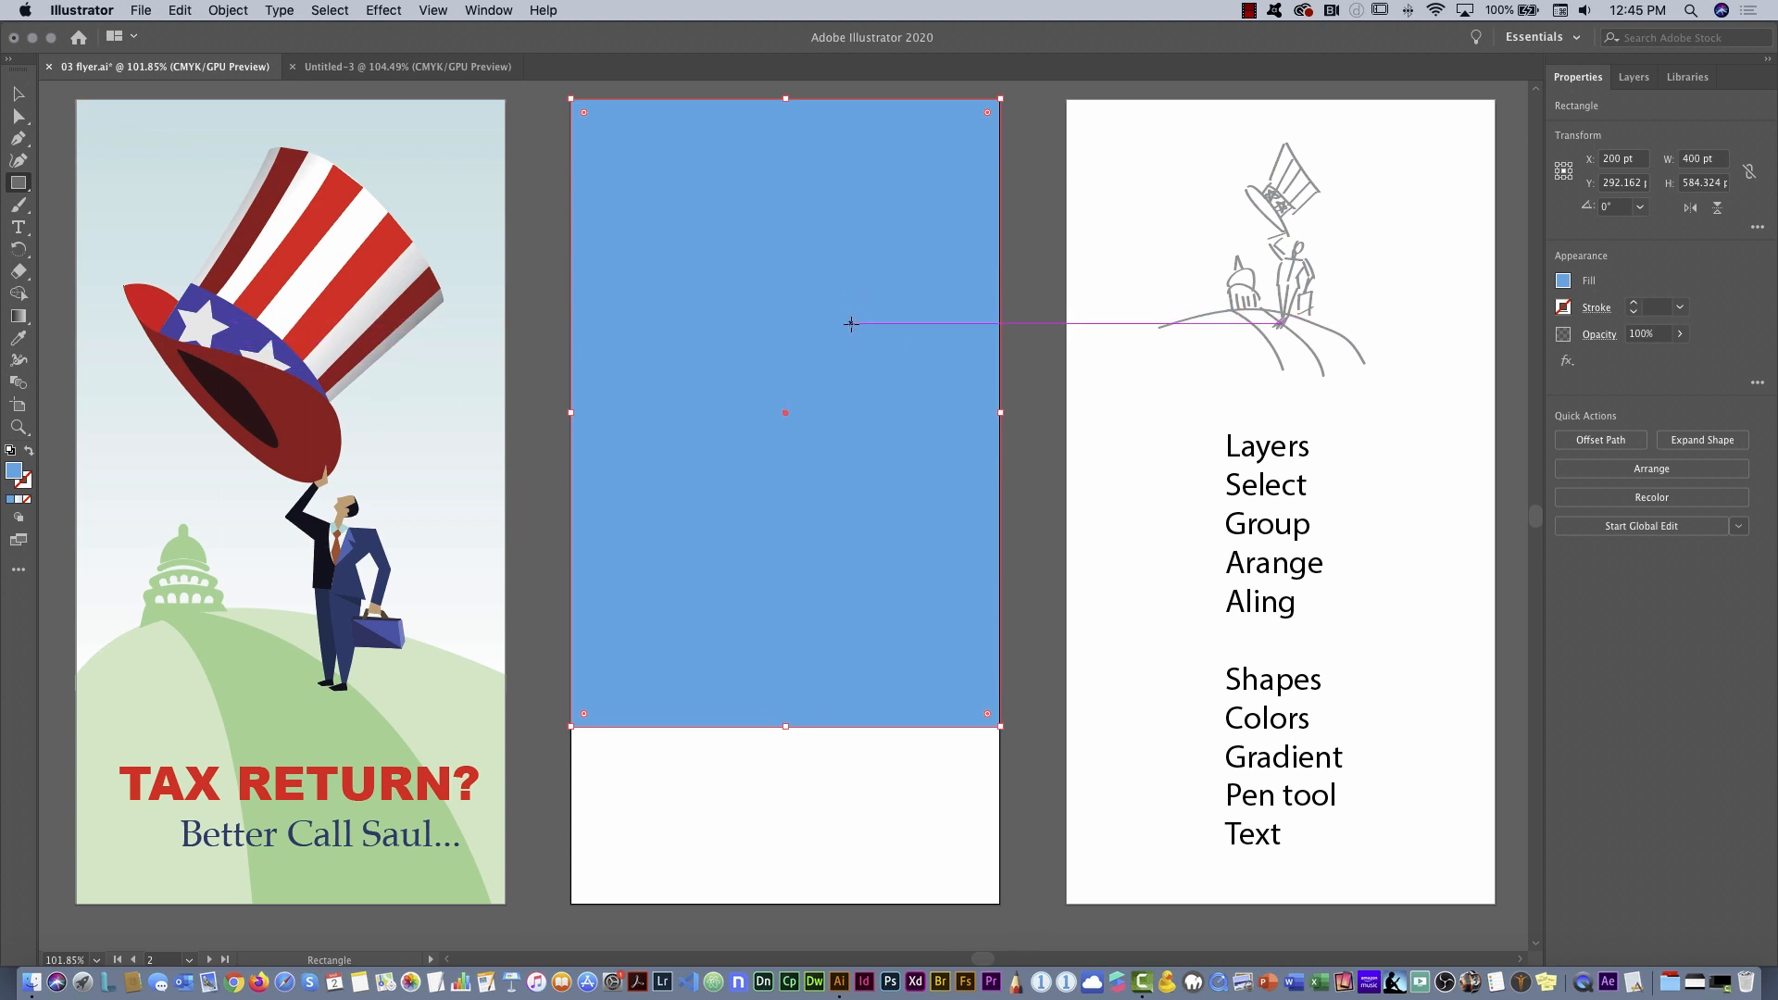
# Draw a test rectangle about 181 by 86 pt across the blue rectangle's right edge and undo it
pyautogui.moveTo(862, 235)
pyautogui.mouseDown()
pyautogui.moveTo(1064, 302)
pyautogui.moveTo(1056, 328)
pyautogui.mouseUp()
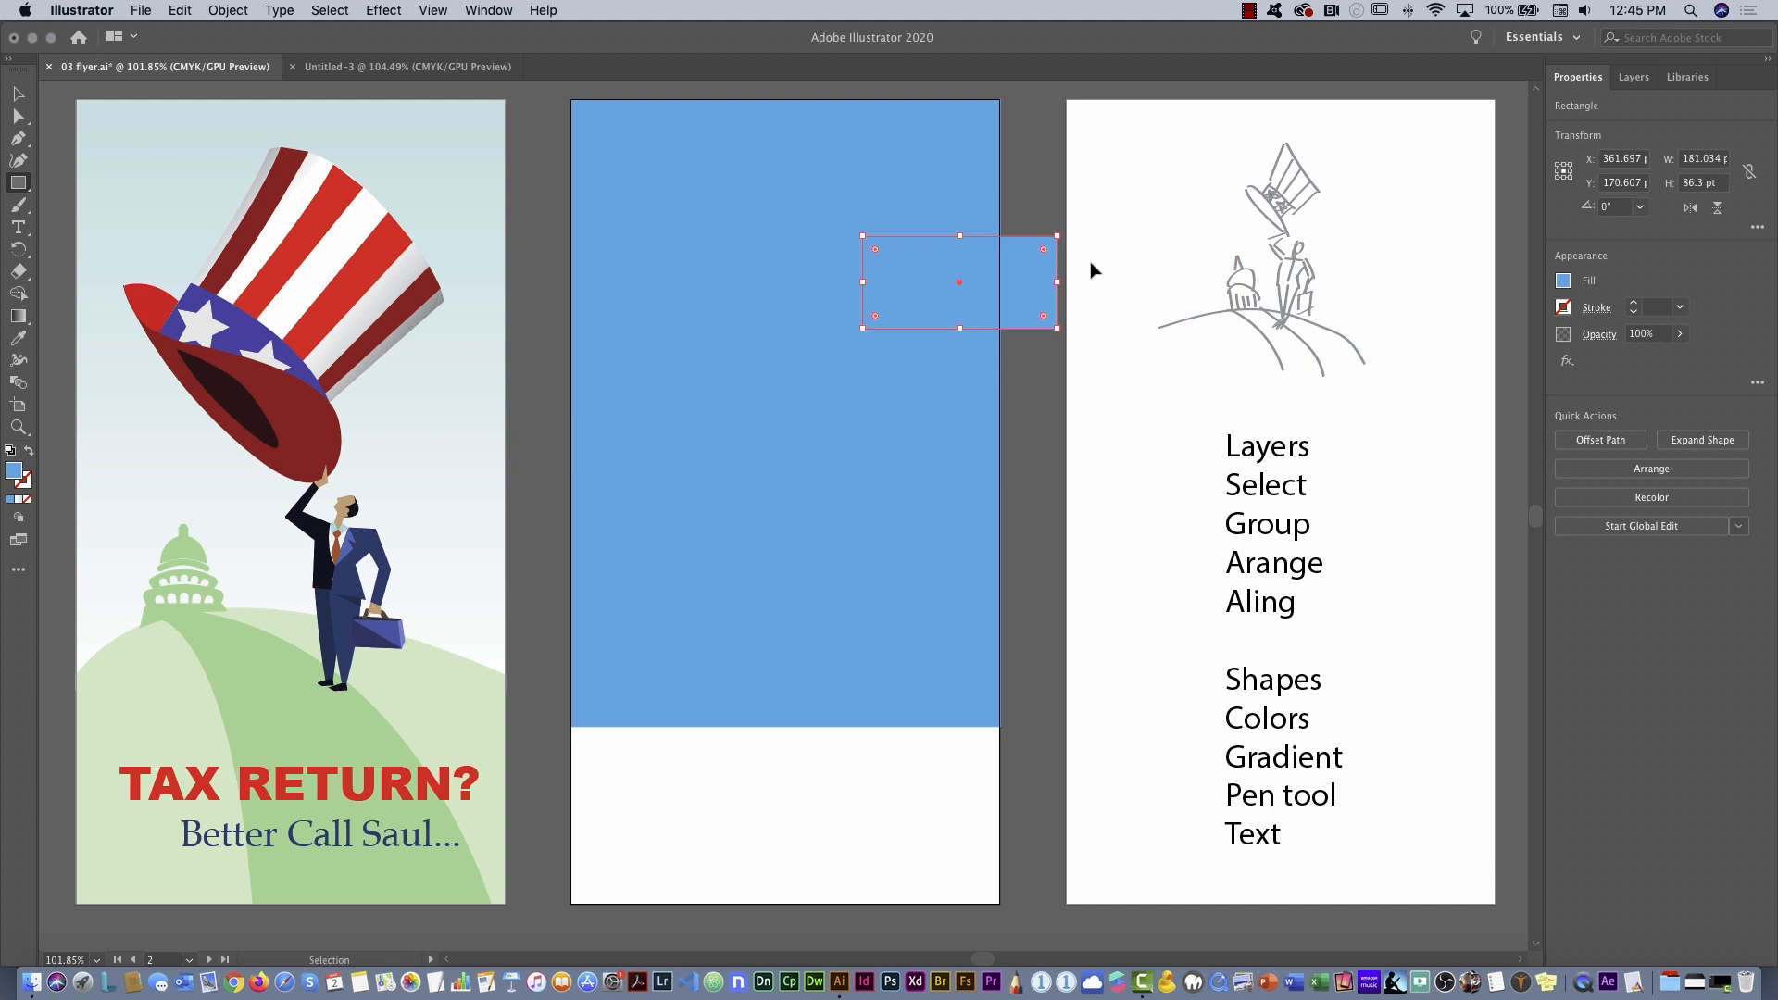
pyautogui.press('super+z')
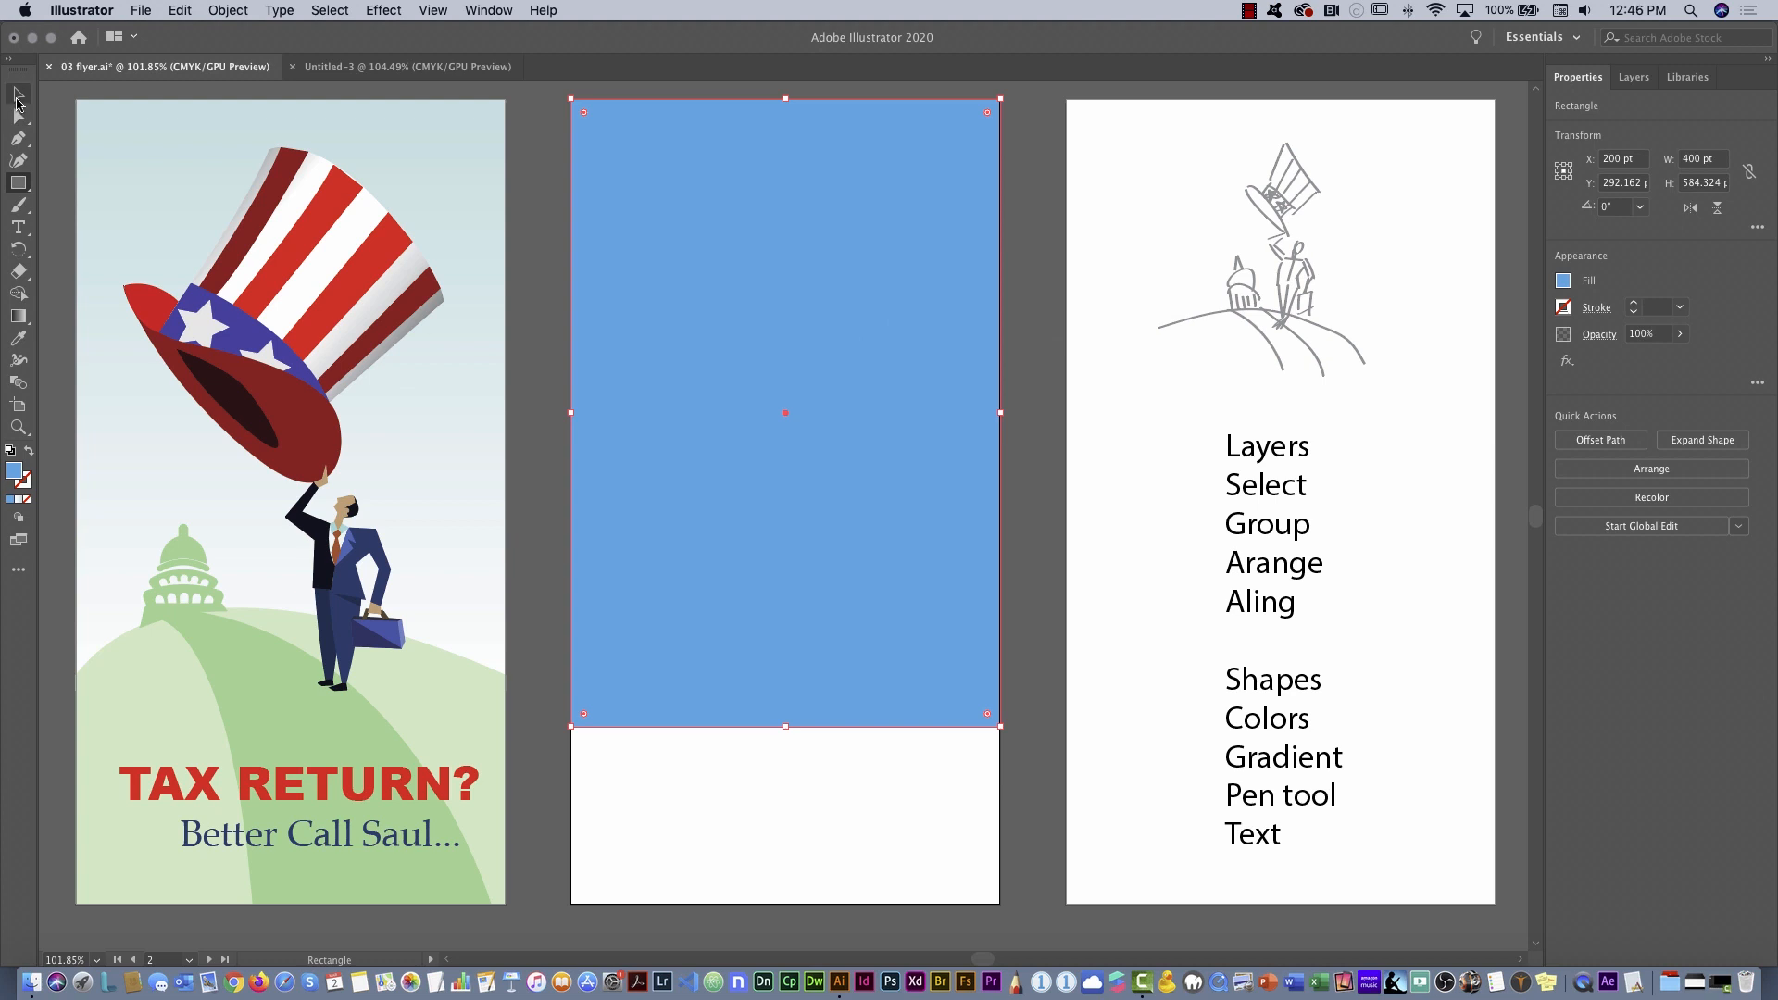
# Lock Layer 1 and try to move the hat artwork on the finished flyer
pyautogui.click(17, 95)
pyautogui.click(1639, 84)
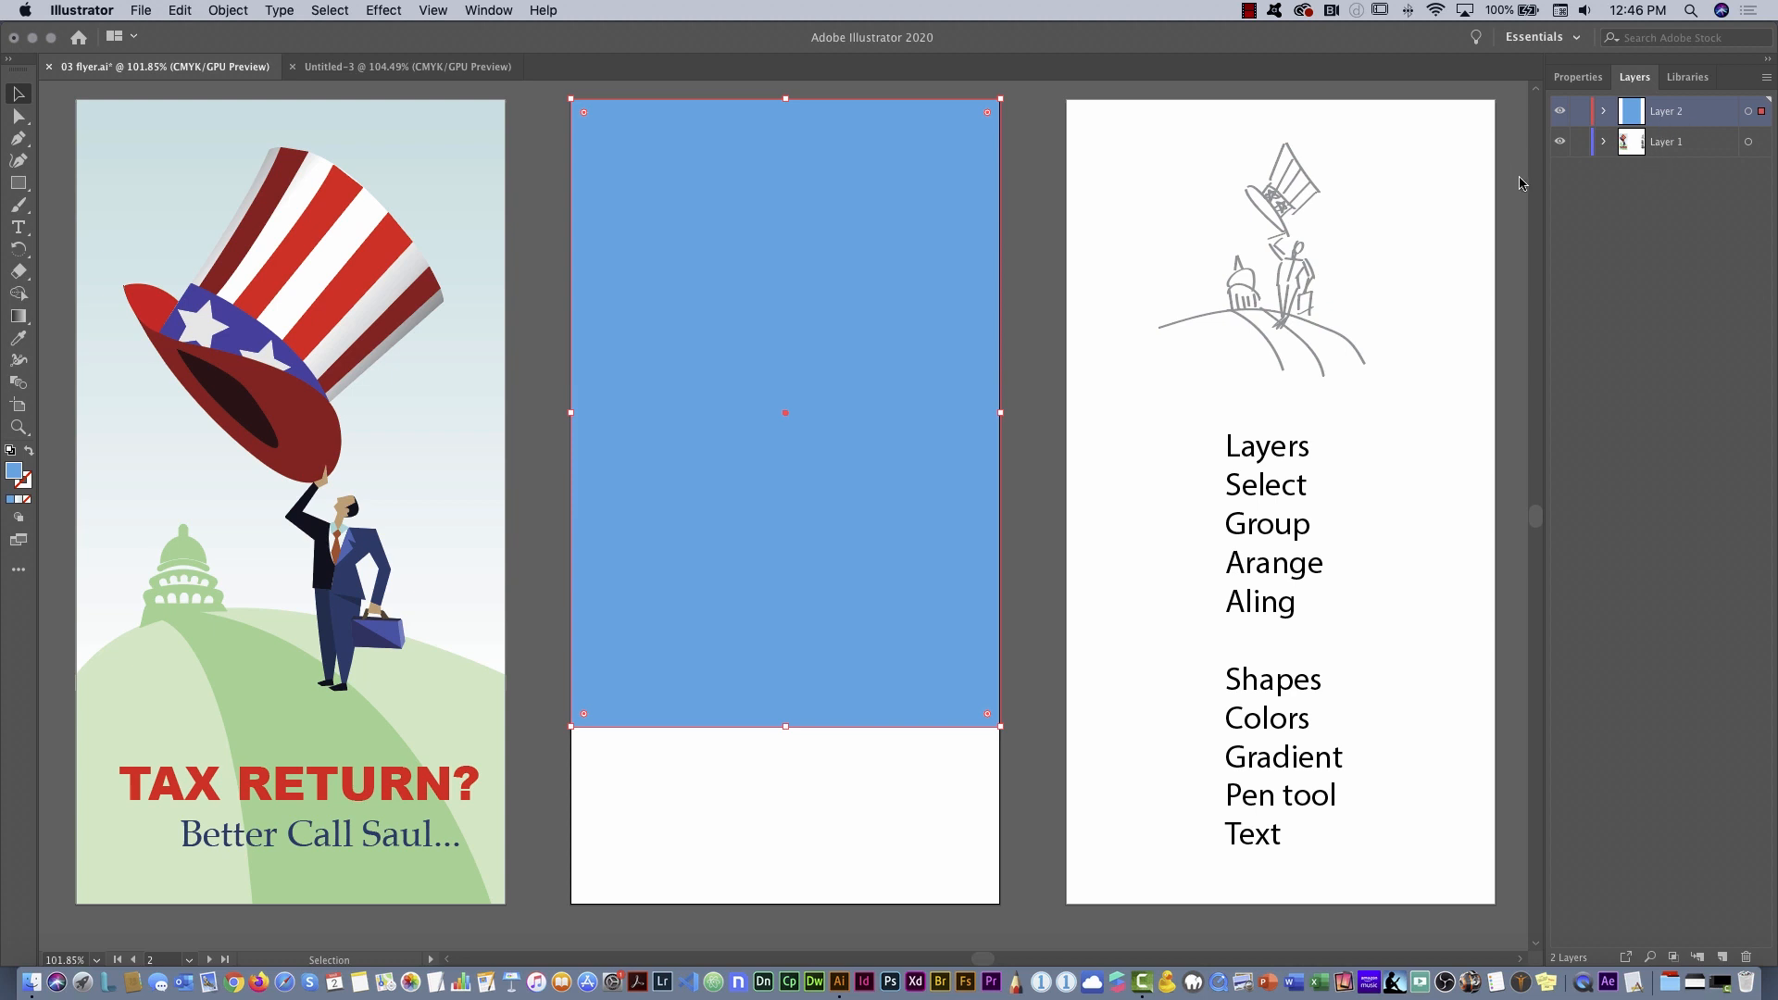
pyautogui.click(1580, 144)
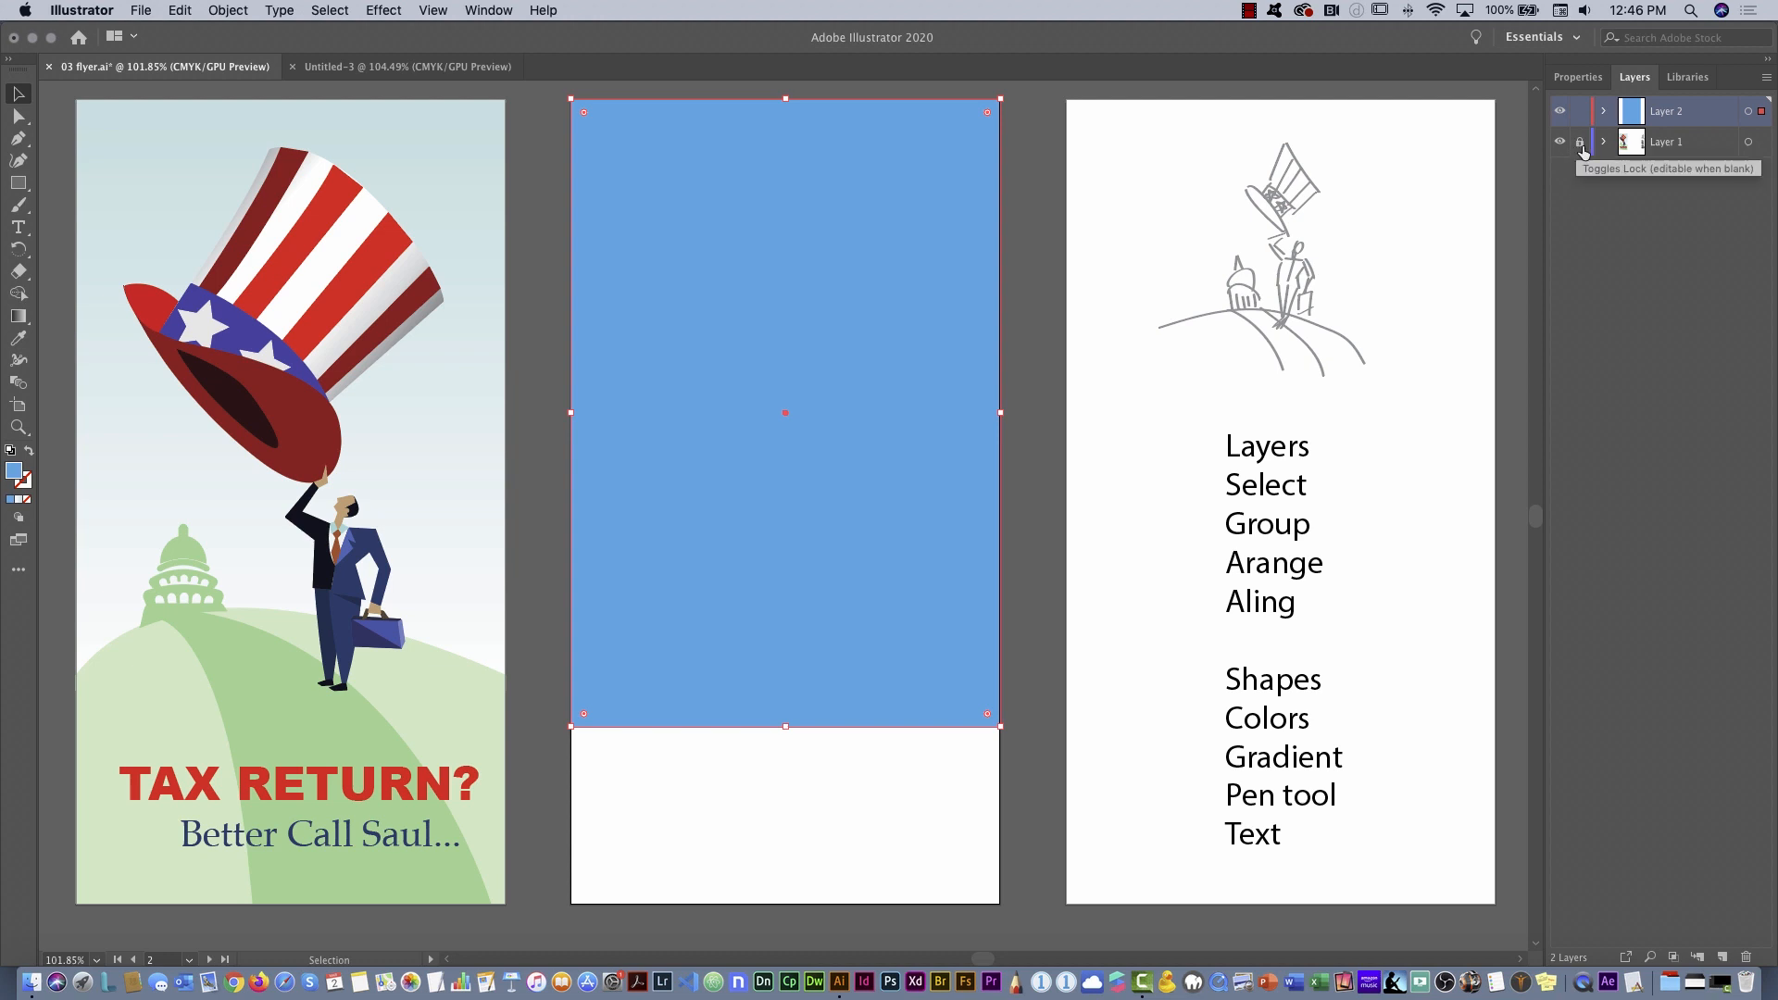
pyautogui.moveTo(375, 323); pyautogui.dragTo(342, 358)
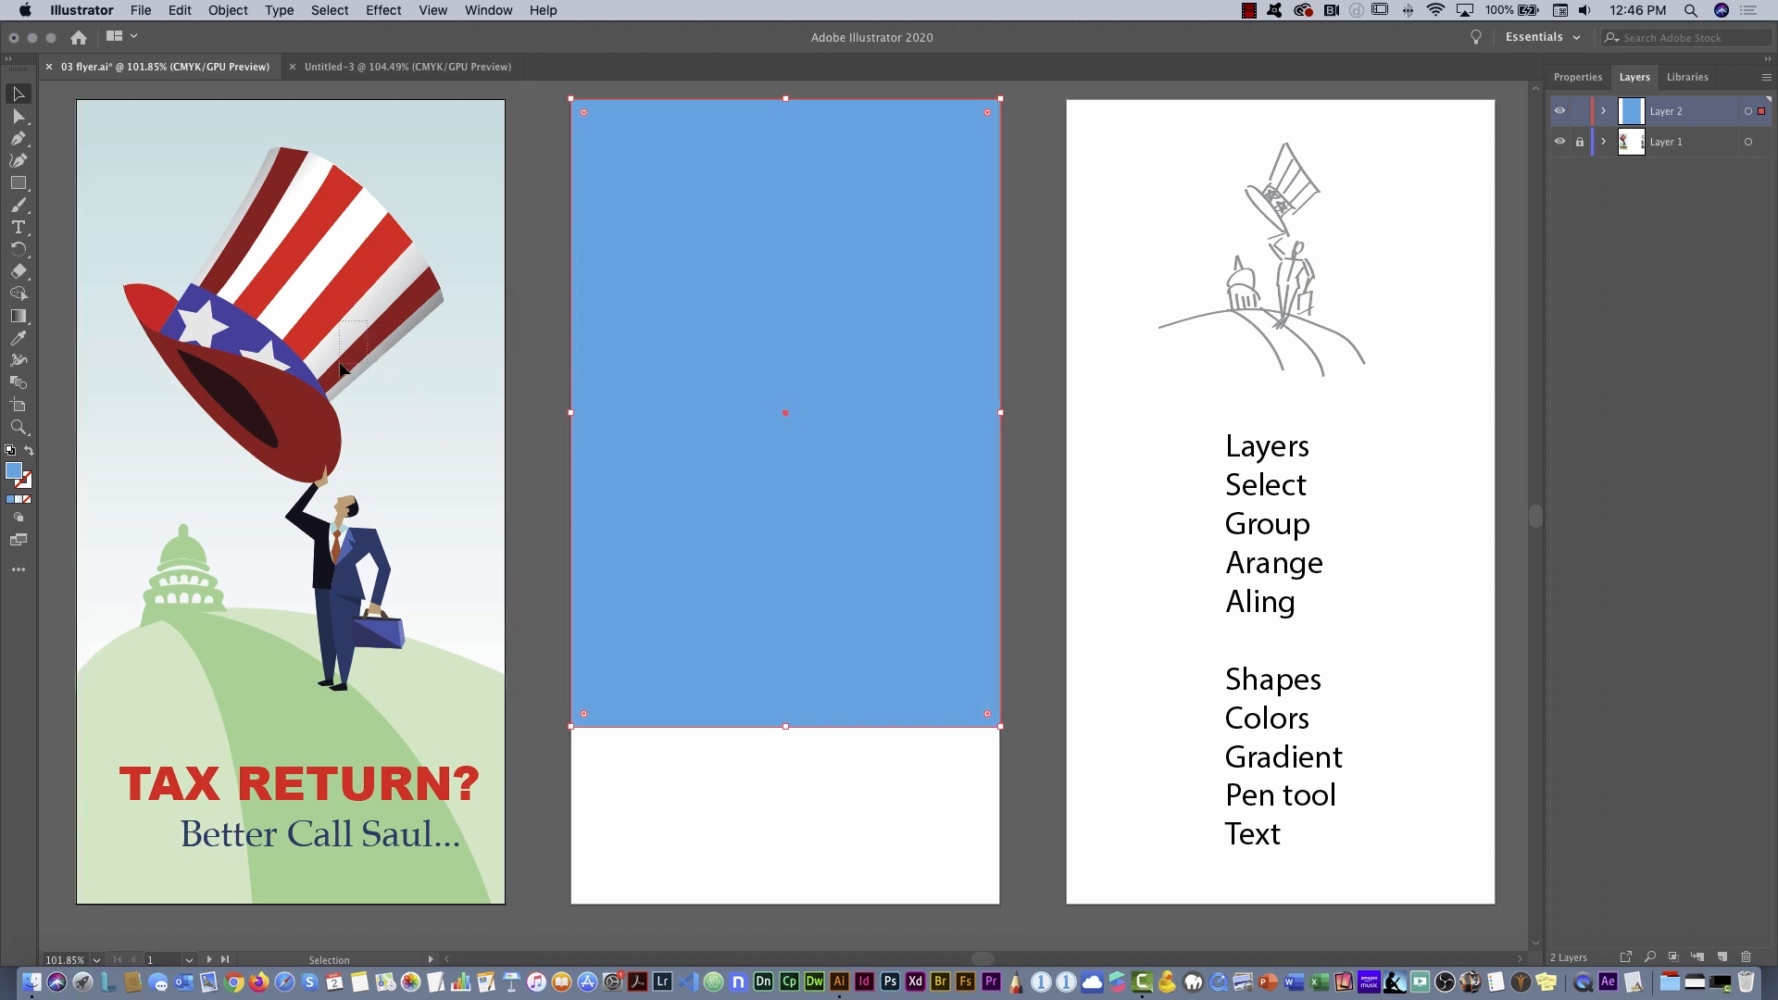
pyautogui.moveTo(400, 264); pyautogui.dragTo(378, 290)
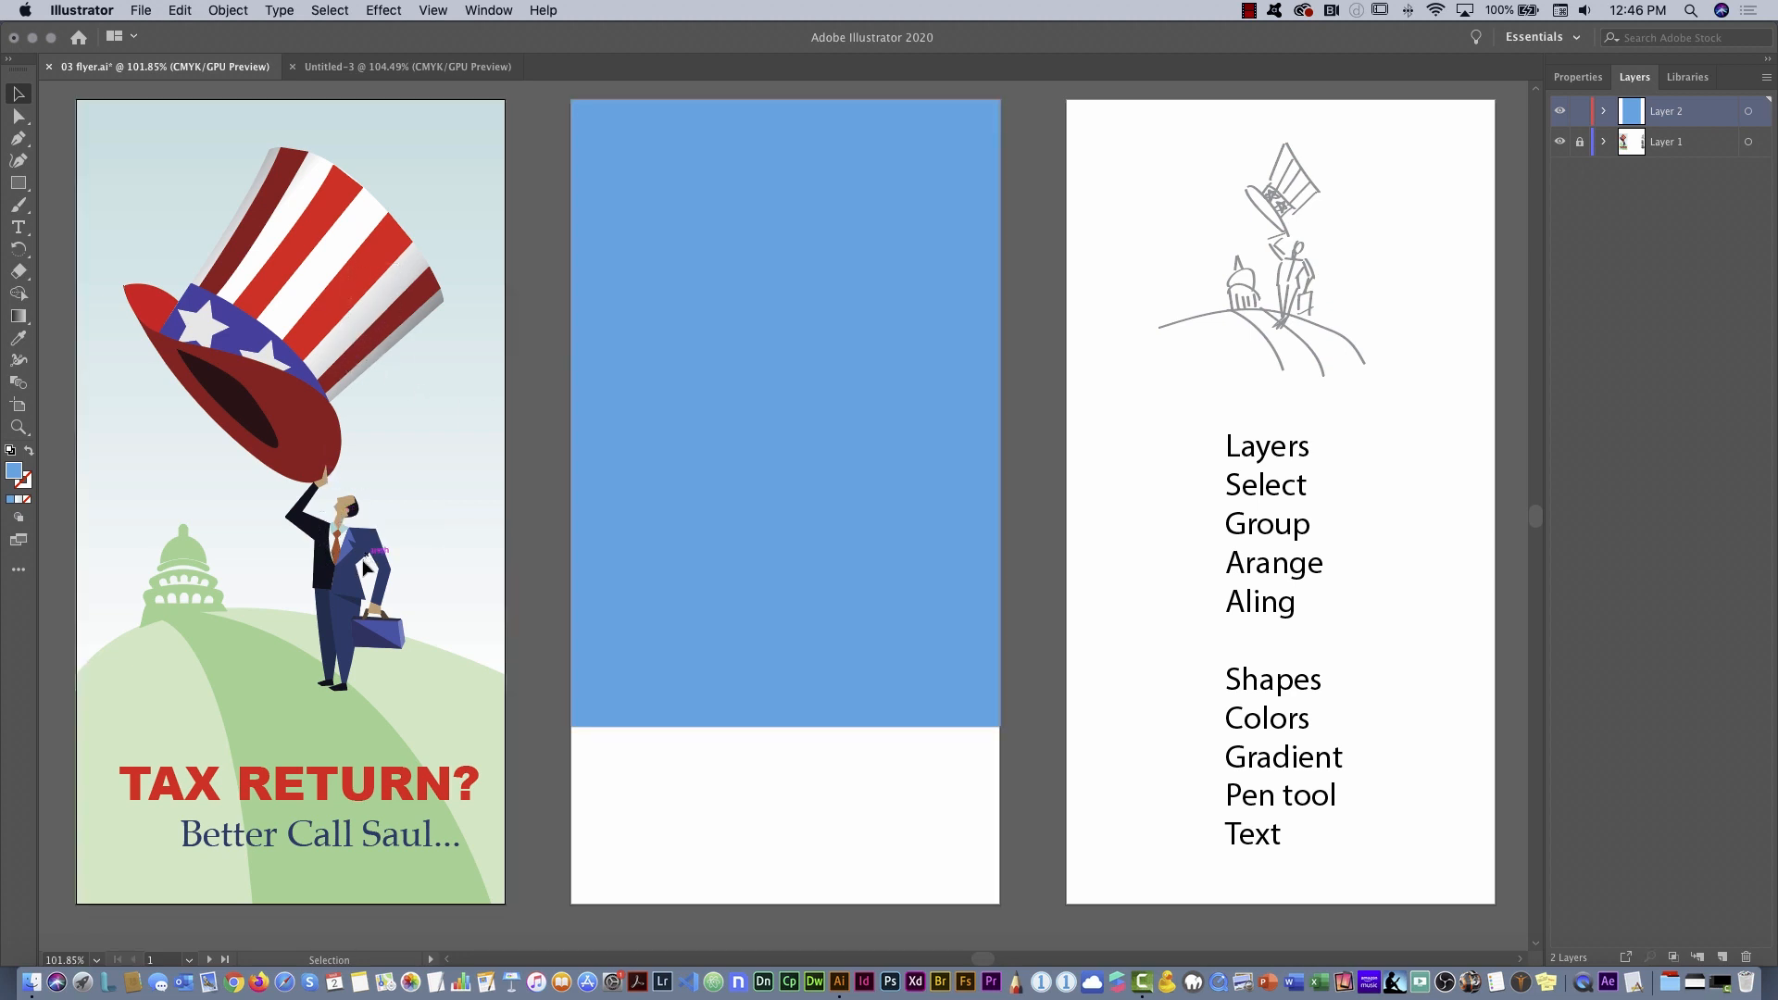
pyautogui.click(648, 523)
pyautogui.click(903, 369)
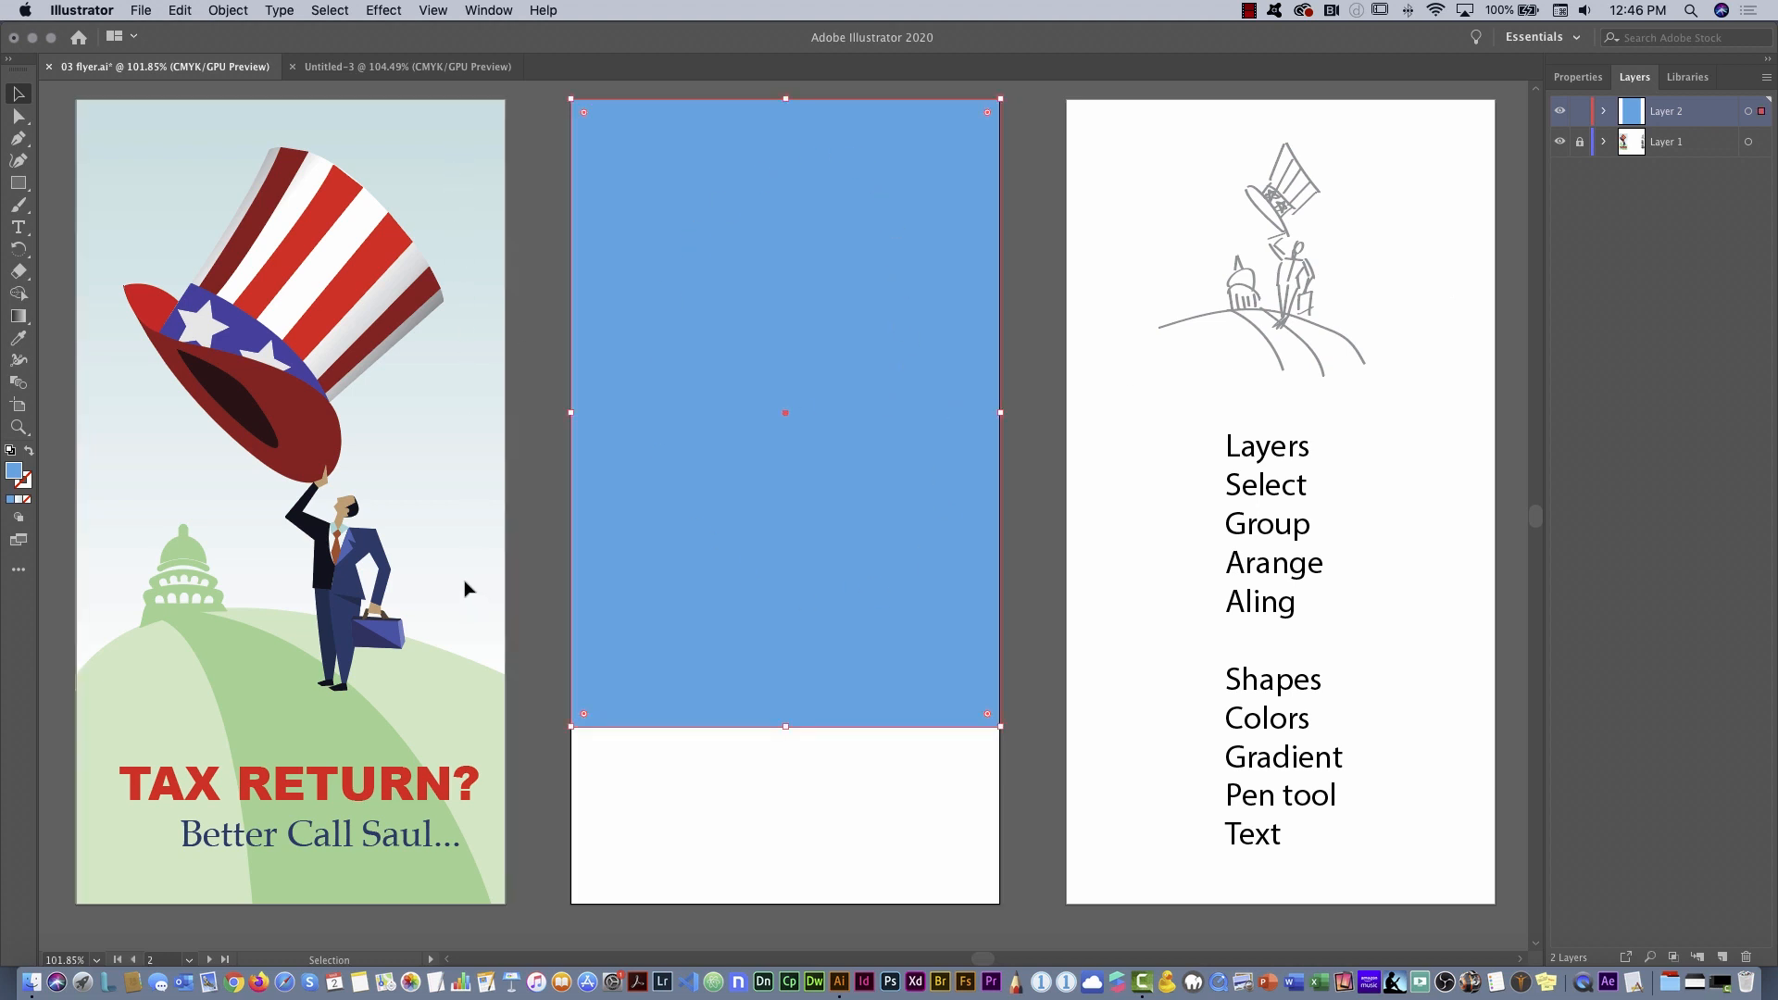
# Apply the default white-to-black linear gradient to the fill of the sky rectangle on the middle artboard
pyautogui.click(1577, 77)
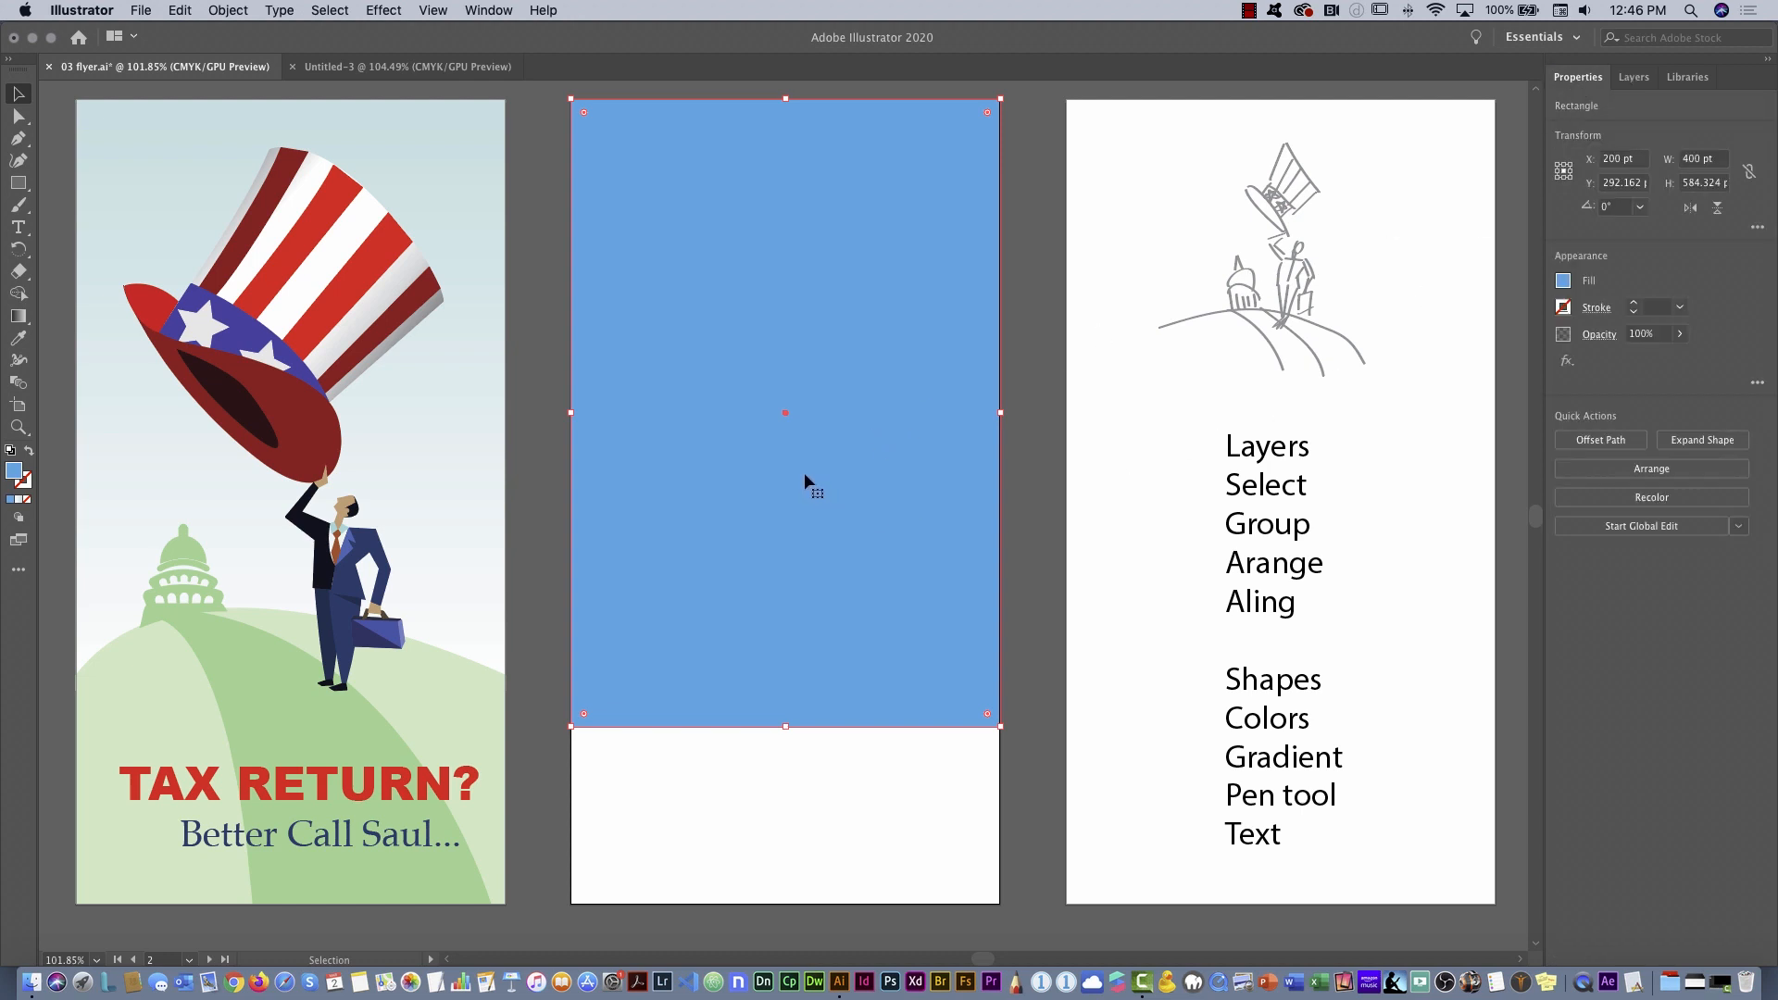
pyautogui.click(491, 11)
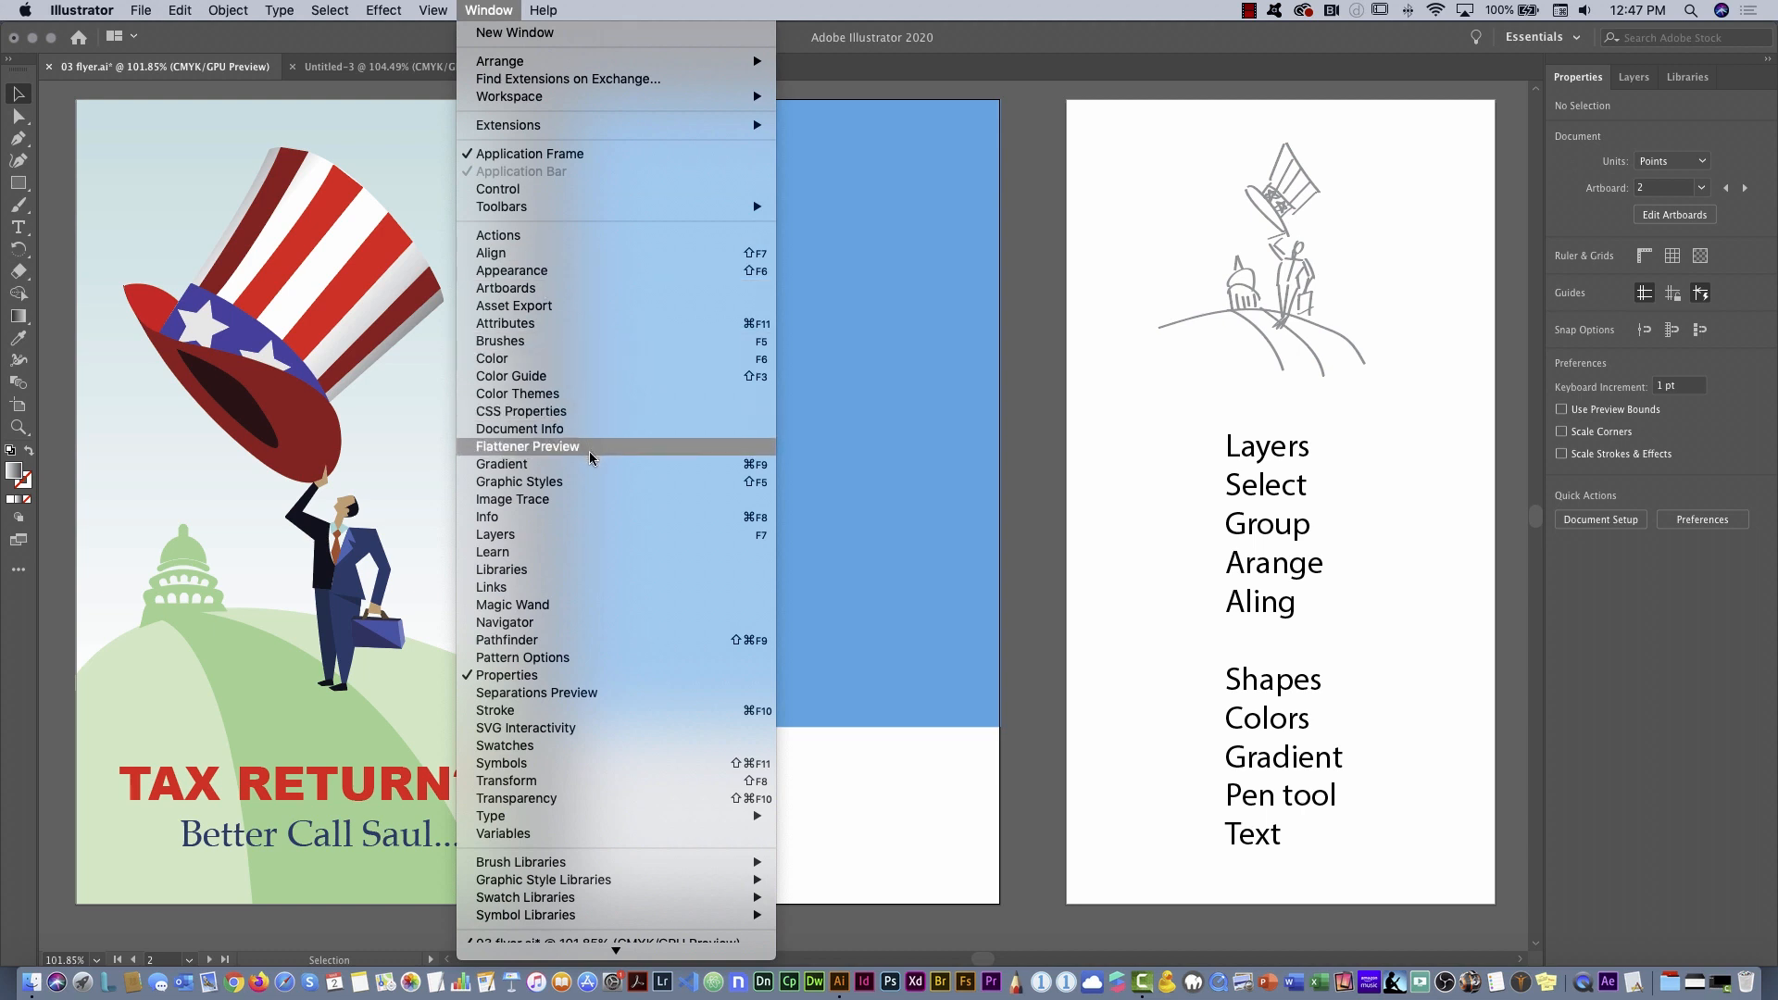
pyautogui.click(578, 468)
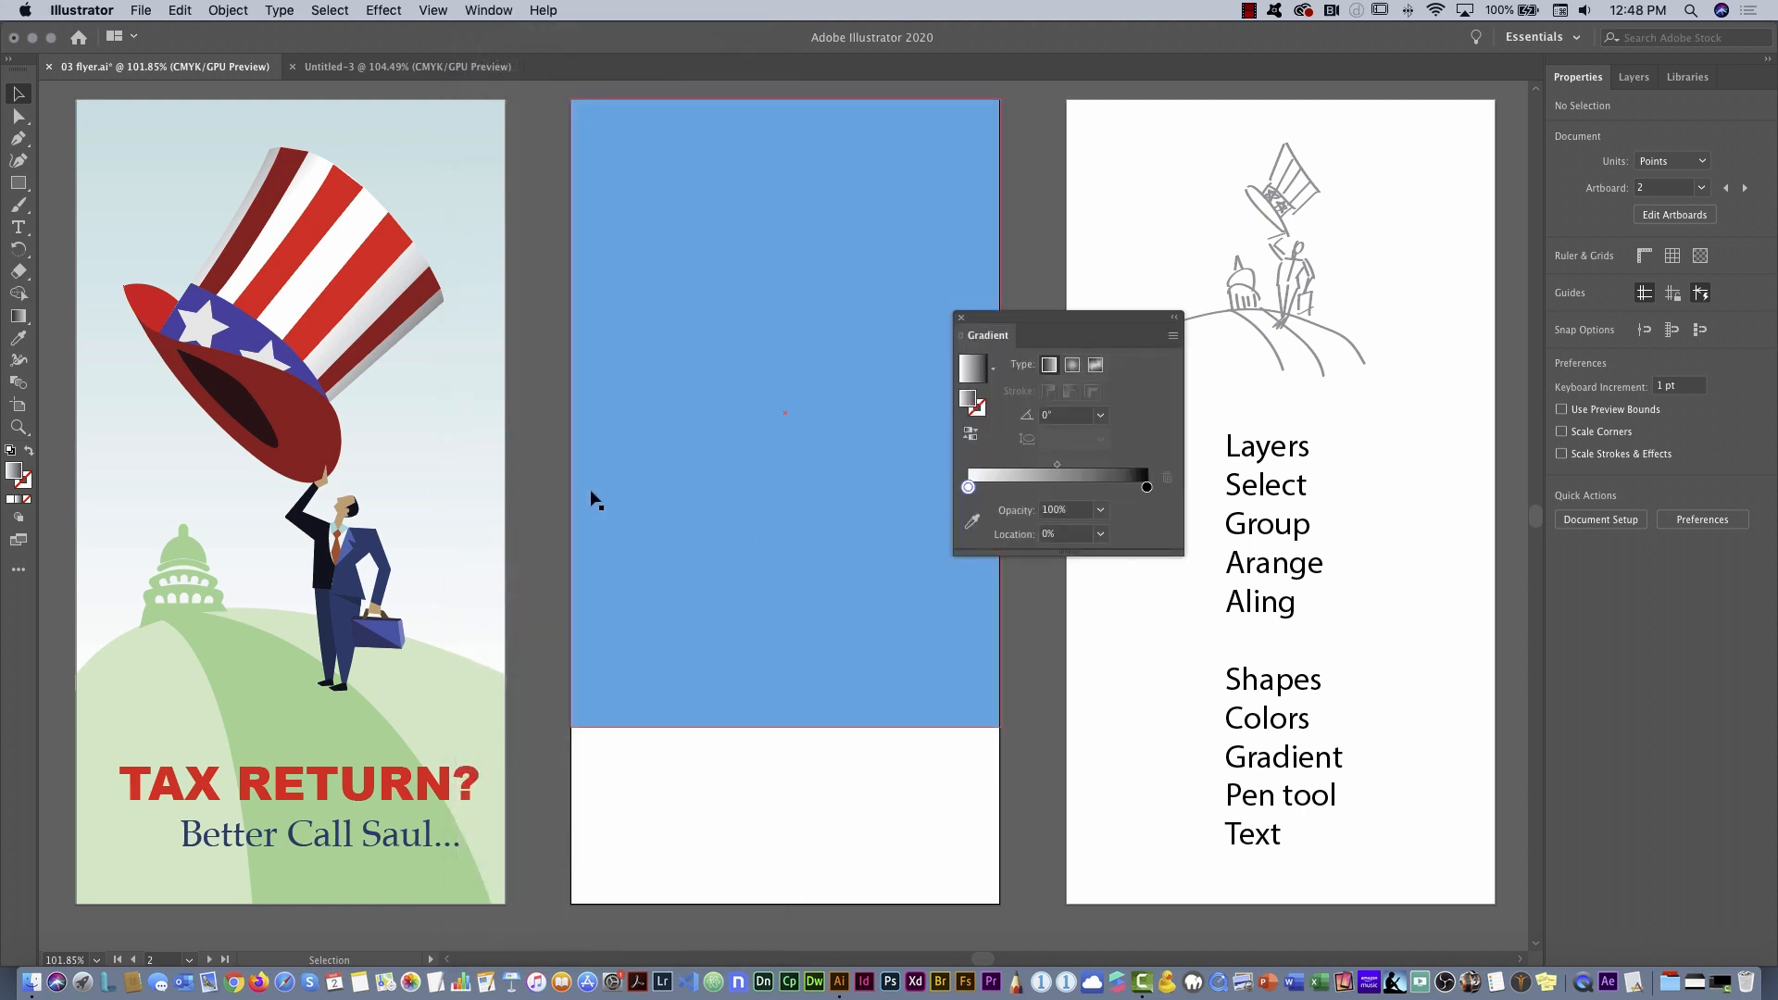
pyautogui.moveTo(1027, 318); pyautogui.dragTo(1009, 272)
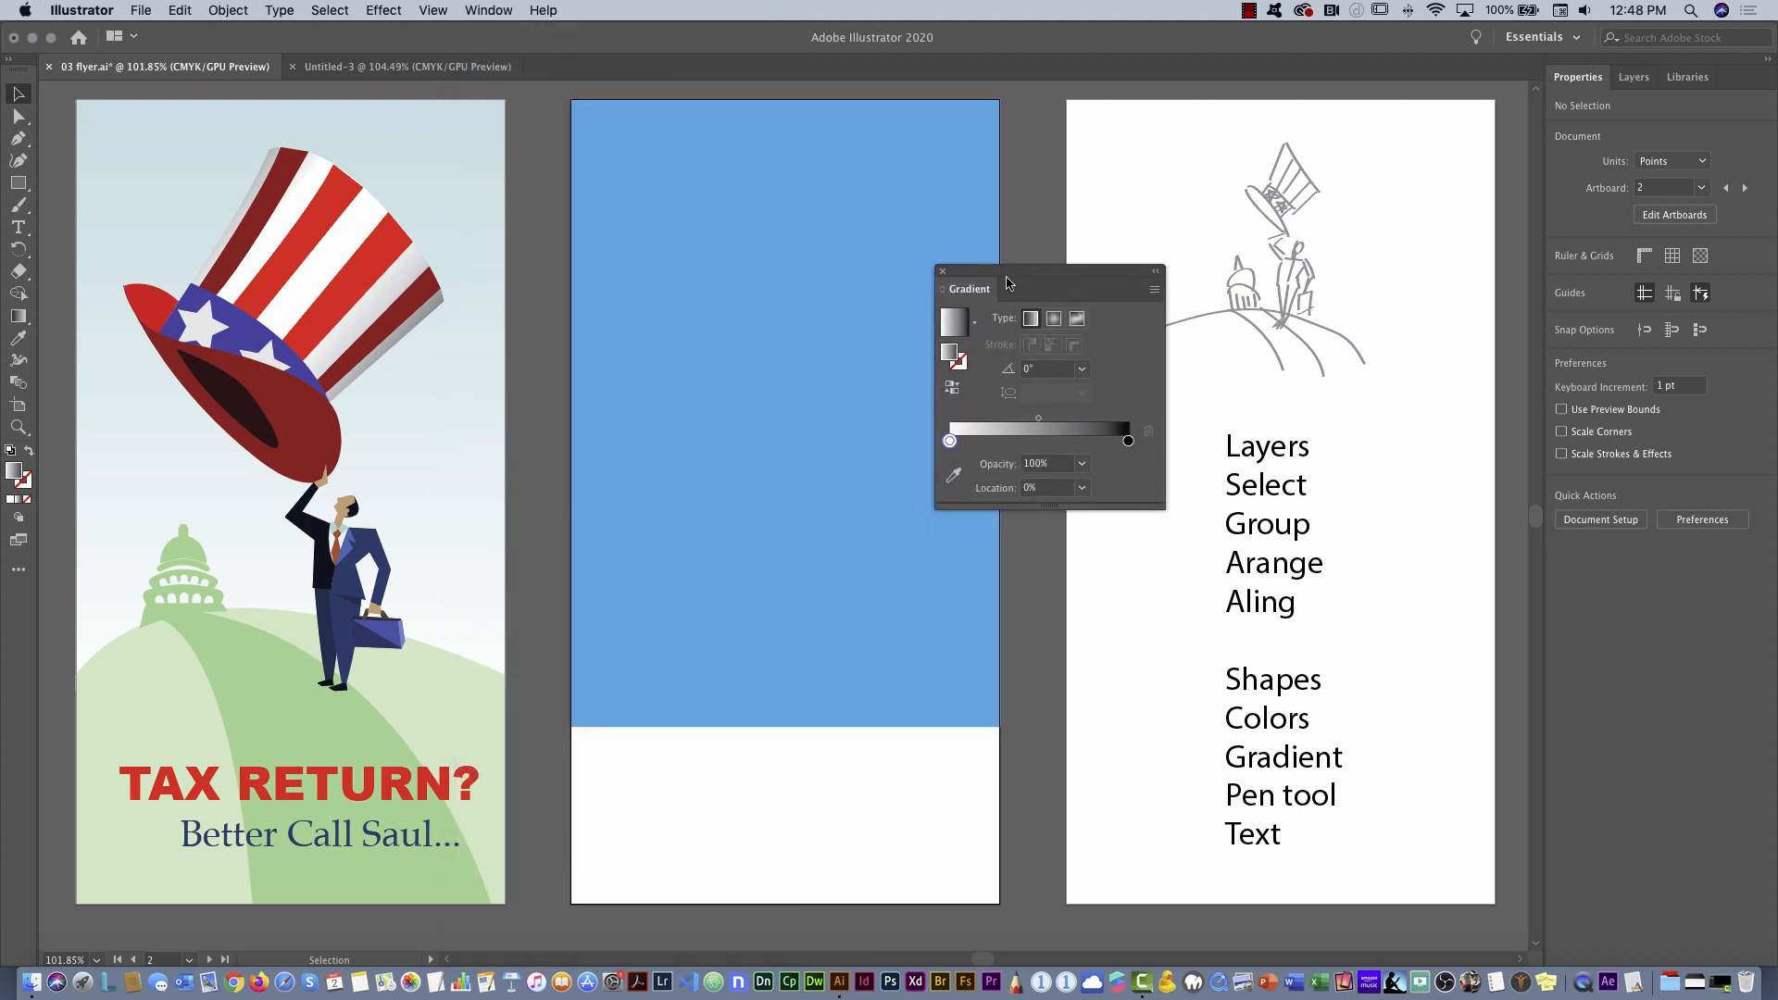
pyautogui.click(718, 397)
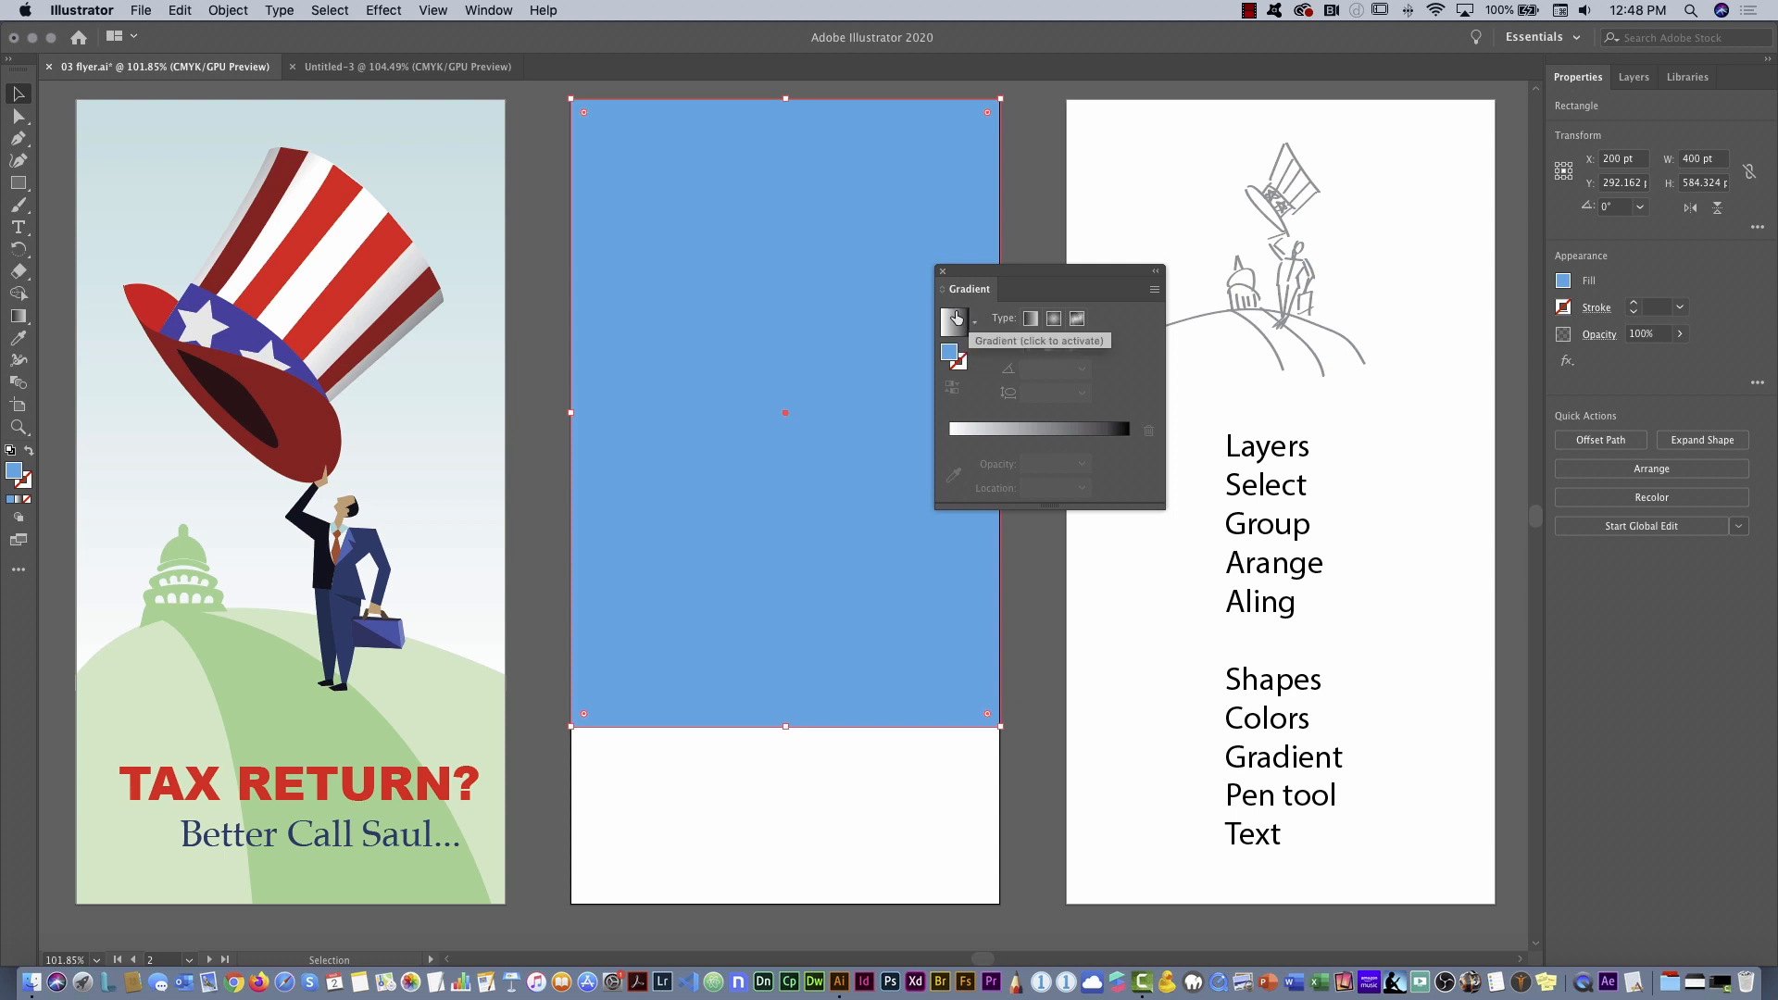
pyautogui.click(954, 354)
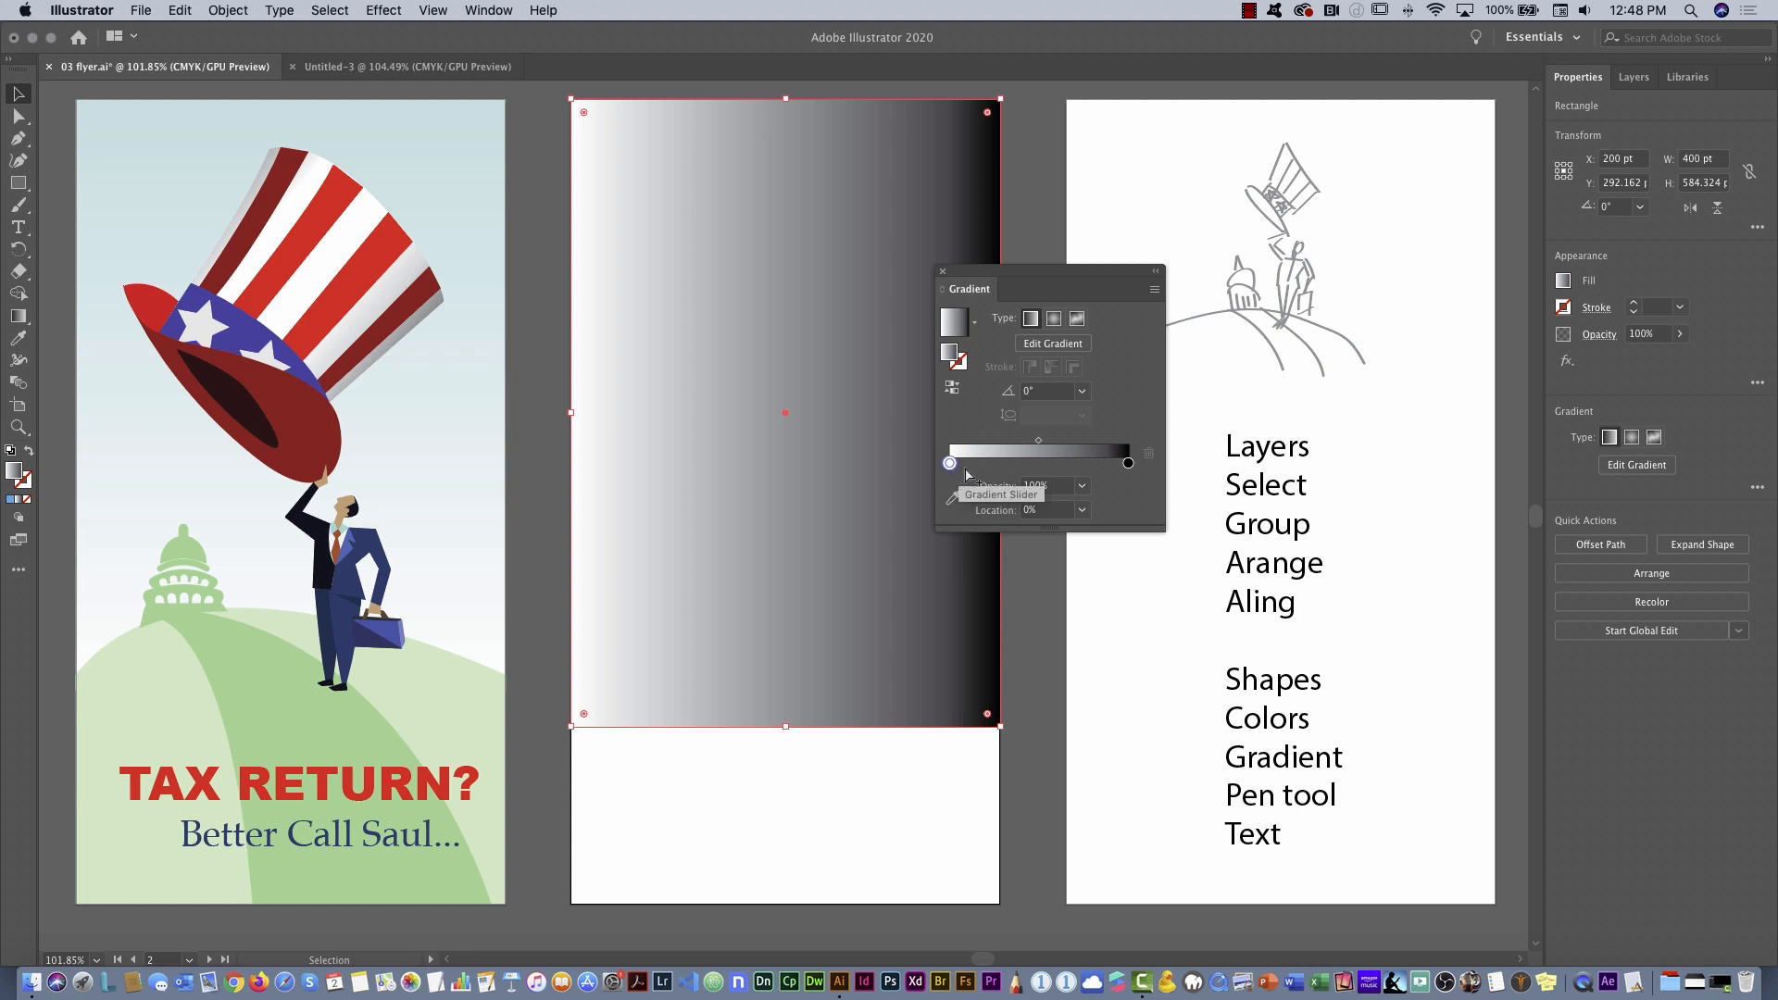
# Set the angle of the sky rectangle's gradient to 90°
pyautogui.moveTo(950, 464)
pyautogui.mouseDown()
pyautogui.moveTo(1014, 465)
pyautogui.moveTo(950, 464)
pyautogui.mouseUp()
pyautogui.moveTo(1127, 463)
pyautogui.mouseDown()
pyautogui.moveTo(1061, 463)
pyautogui.moveTo(1148, 468)
pyautogui.mouseUp()
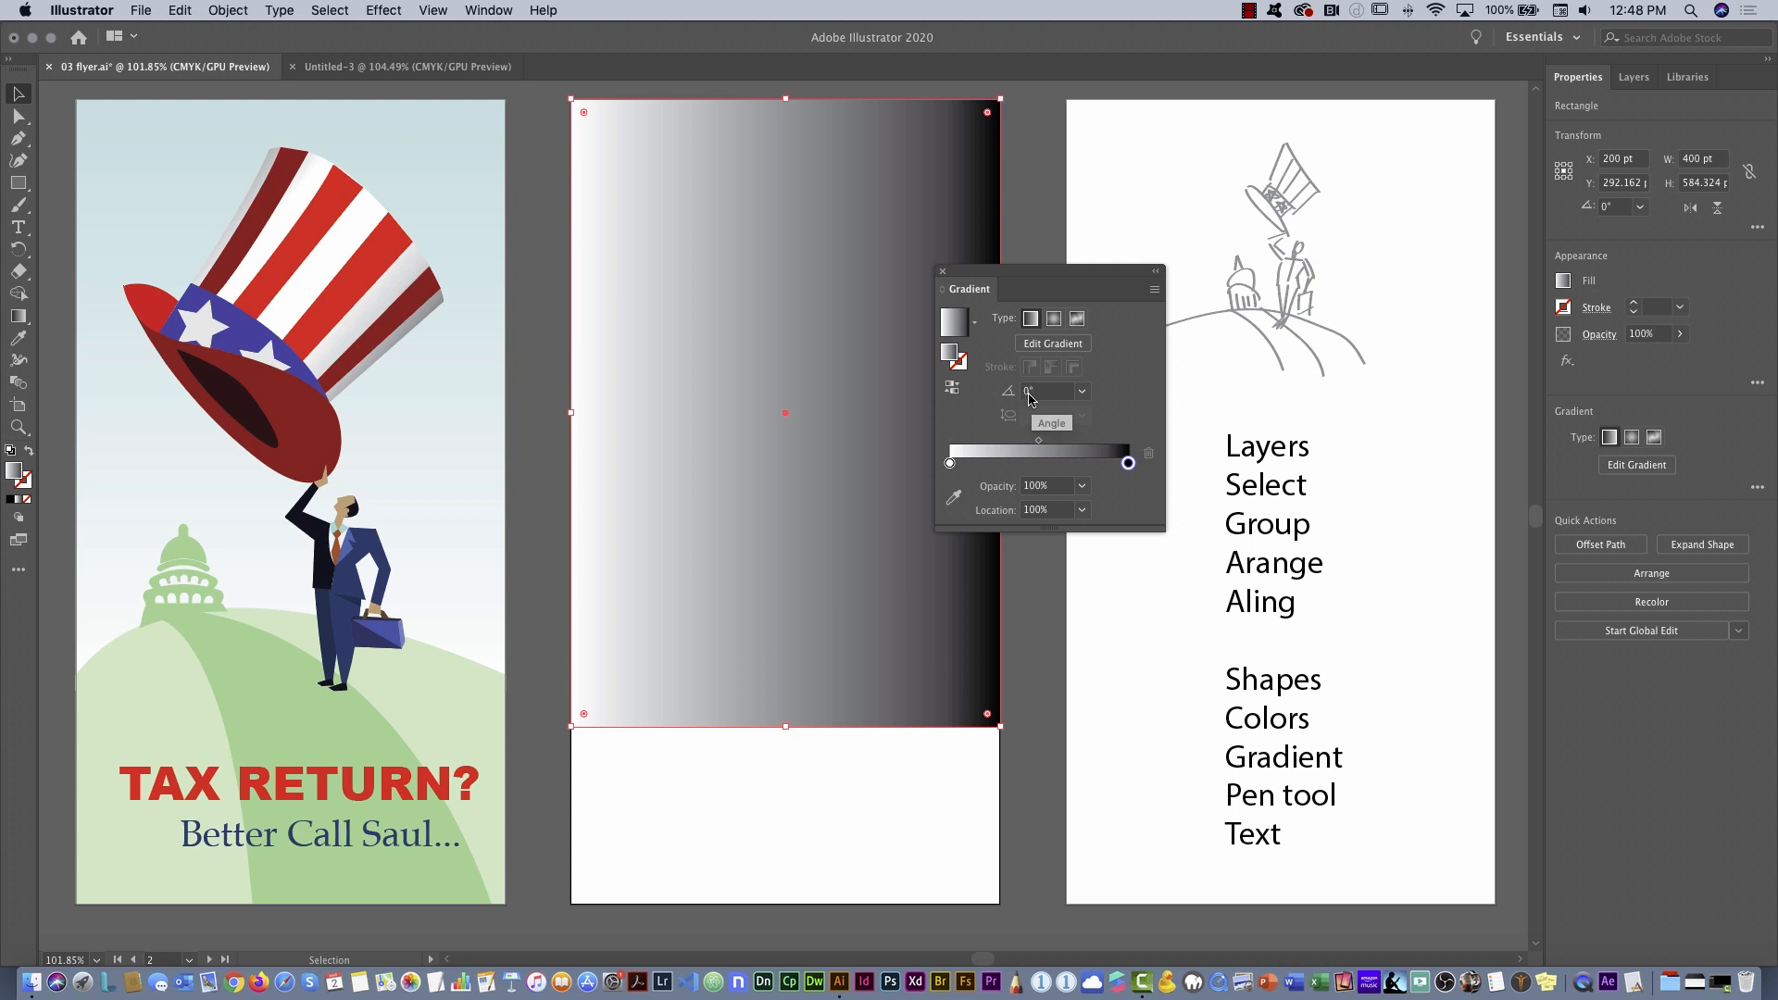
pyautogui.click(1083, 393)
pyautogui.click(1102, 492)
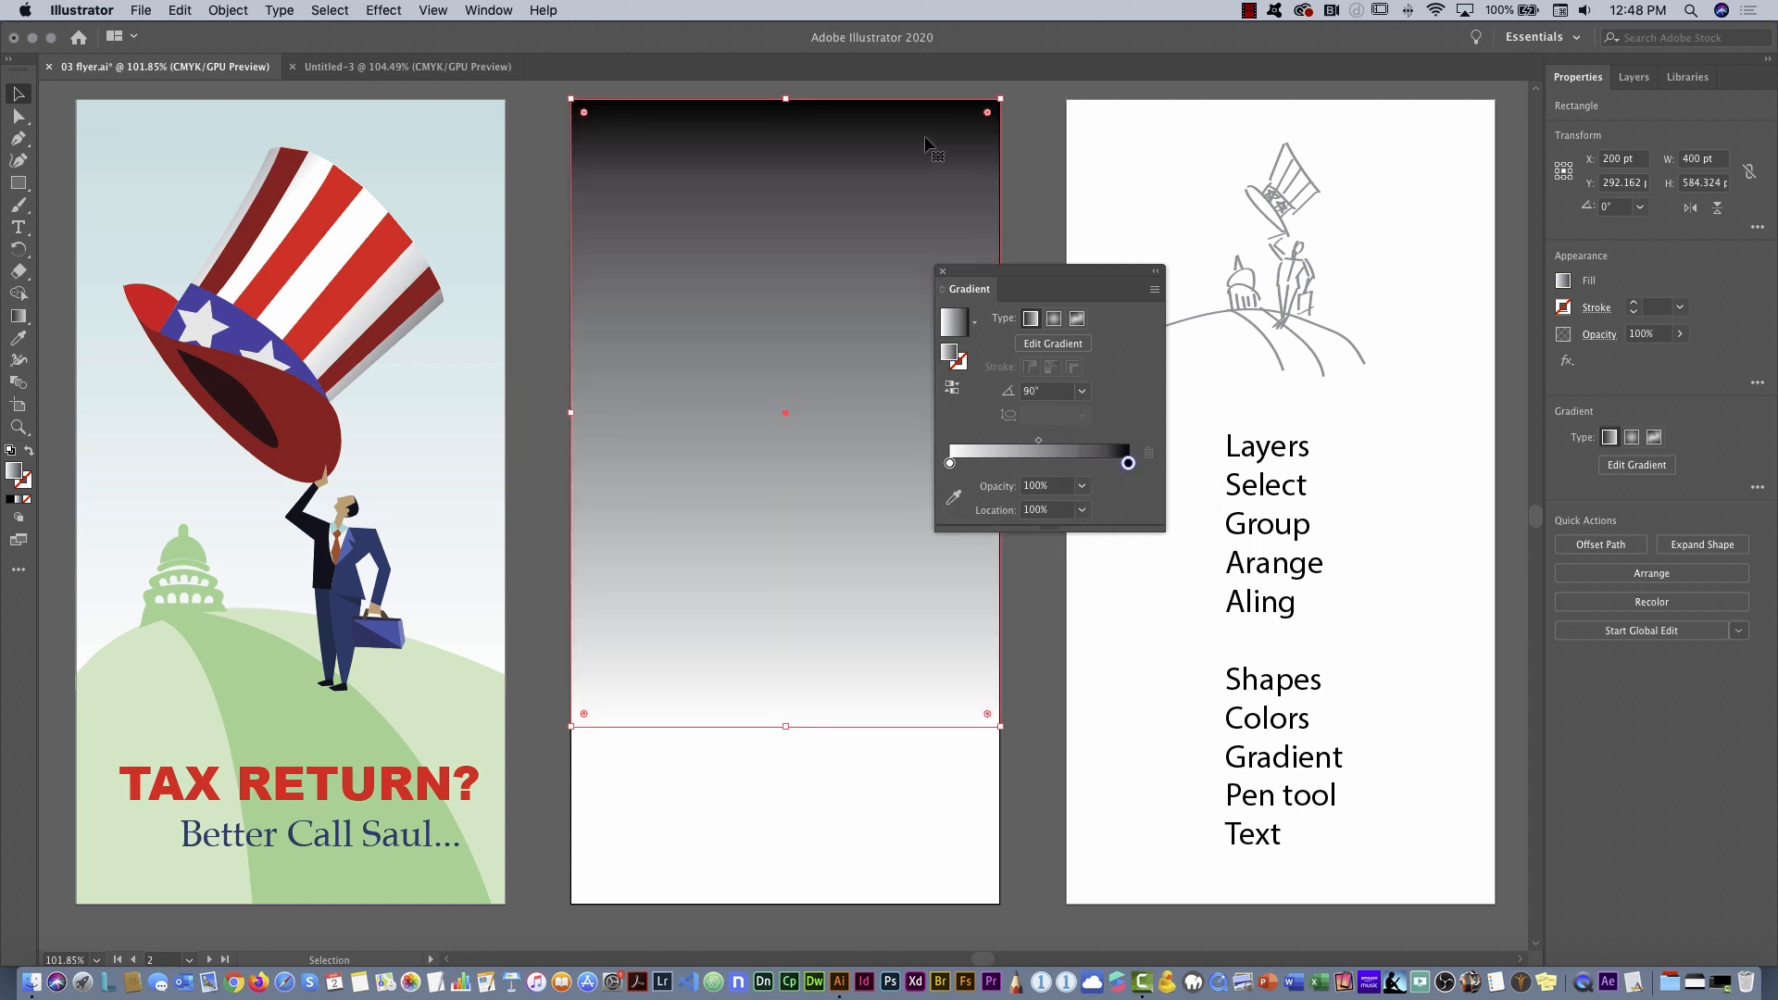
# Change the gradient's black stop to CMYK mode and give it a pale blue-green of C 28, M 0, Y 14, K 0
pyautogui.doubleClick(1128, 464)
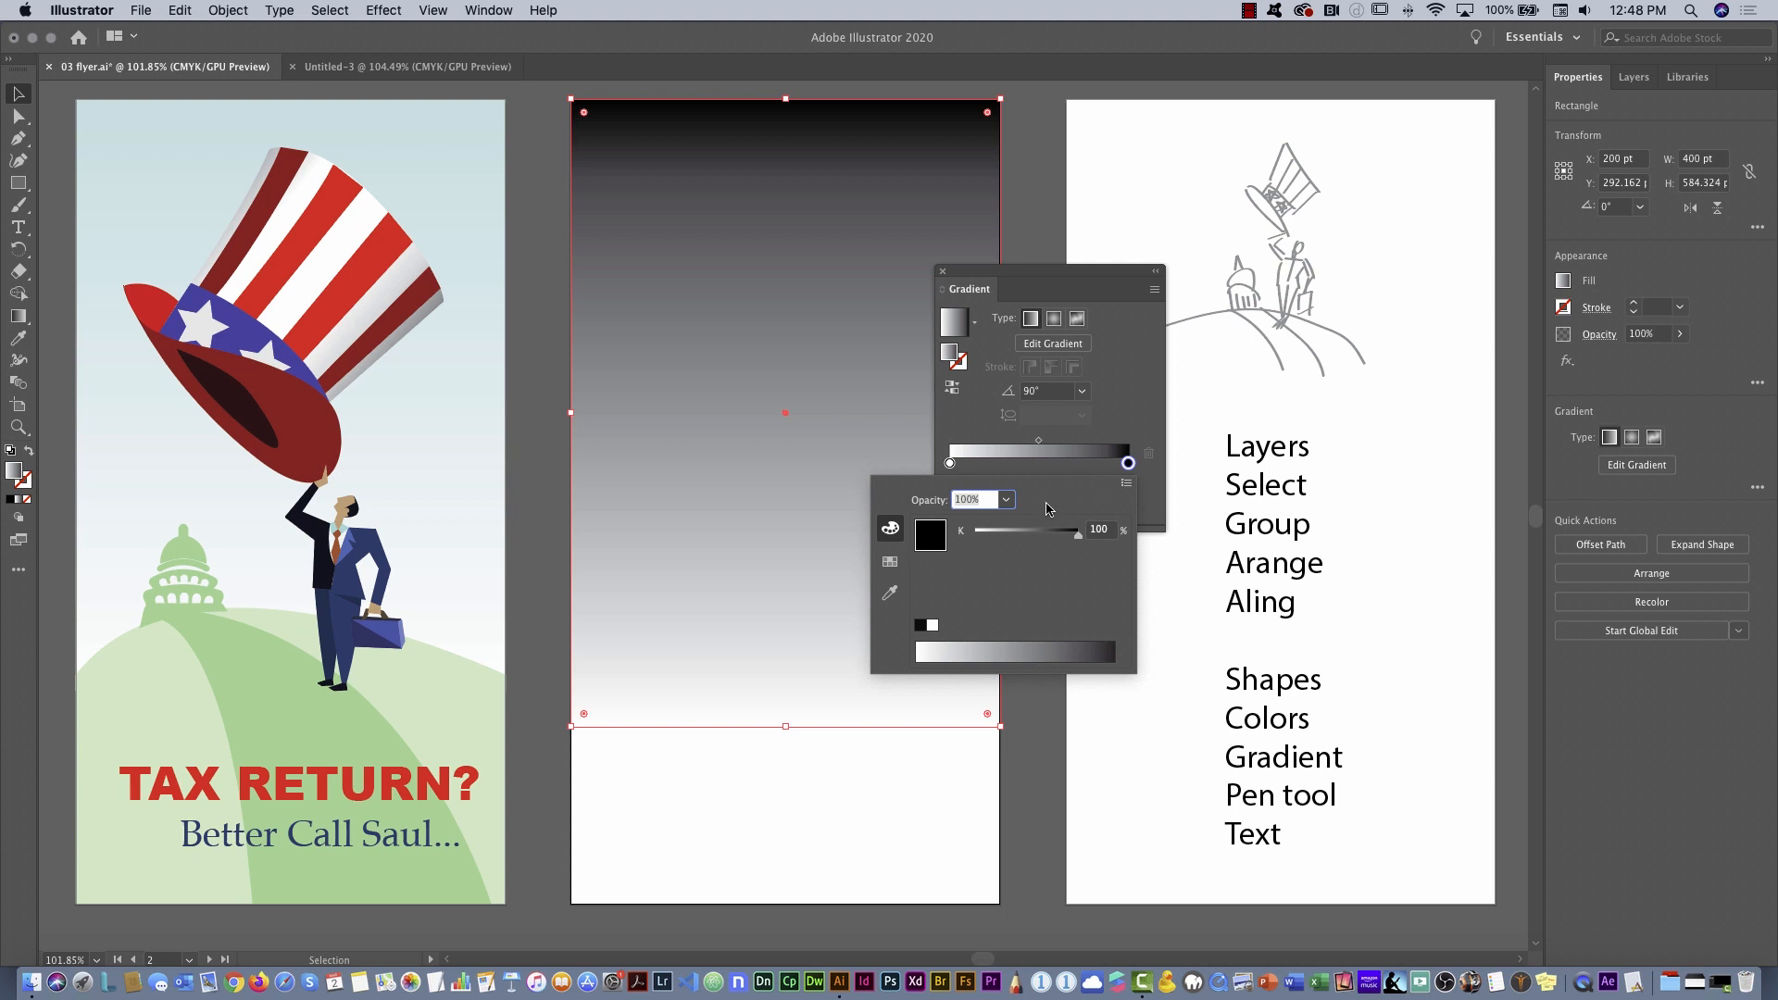
pyautogui.click(891, 564)
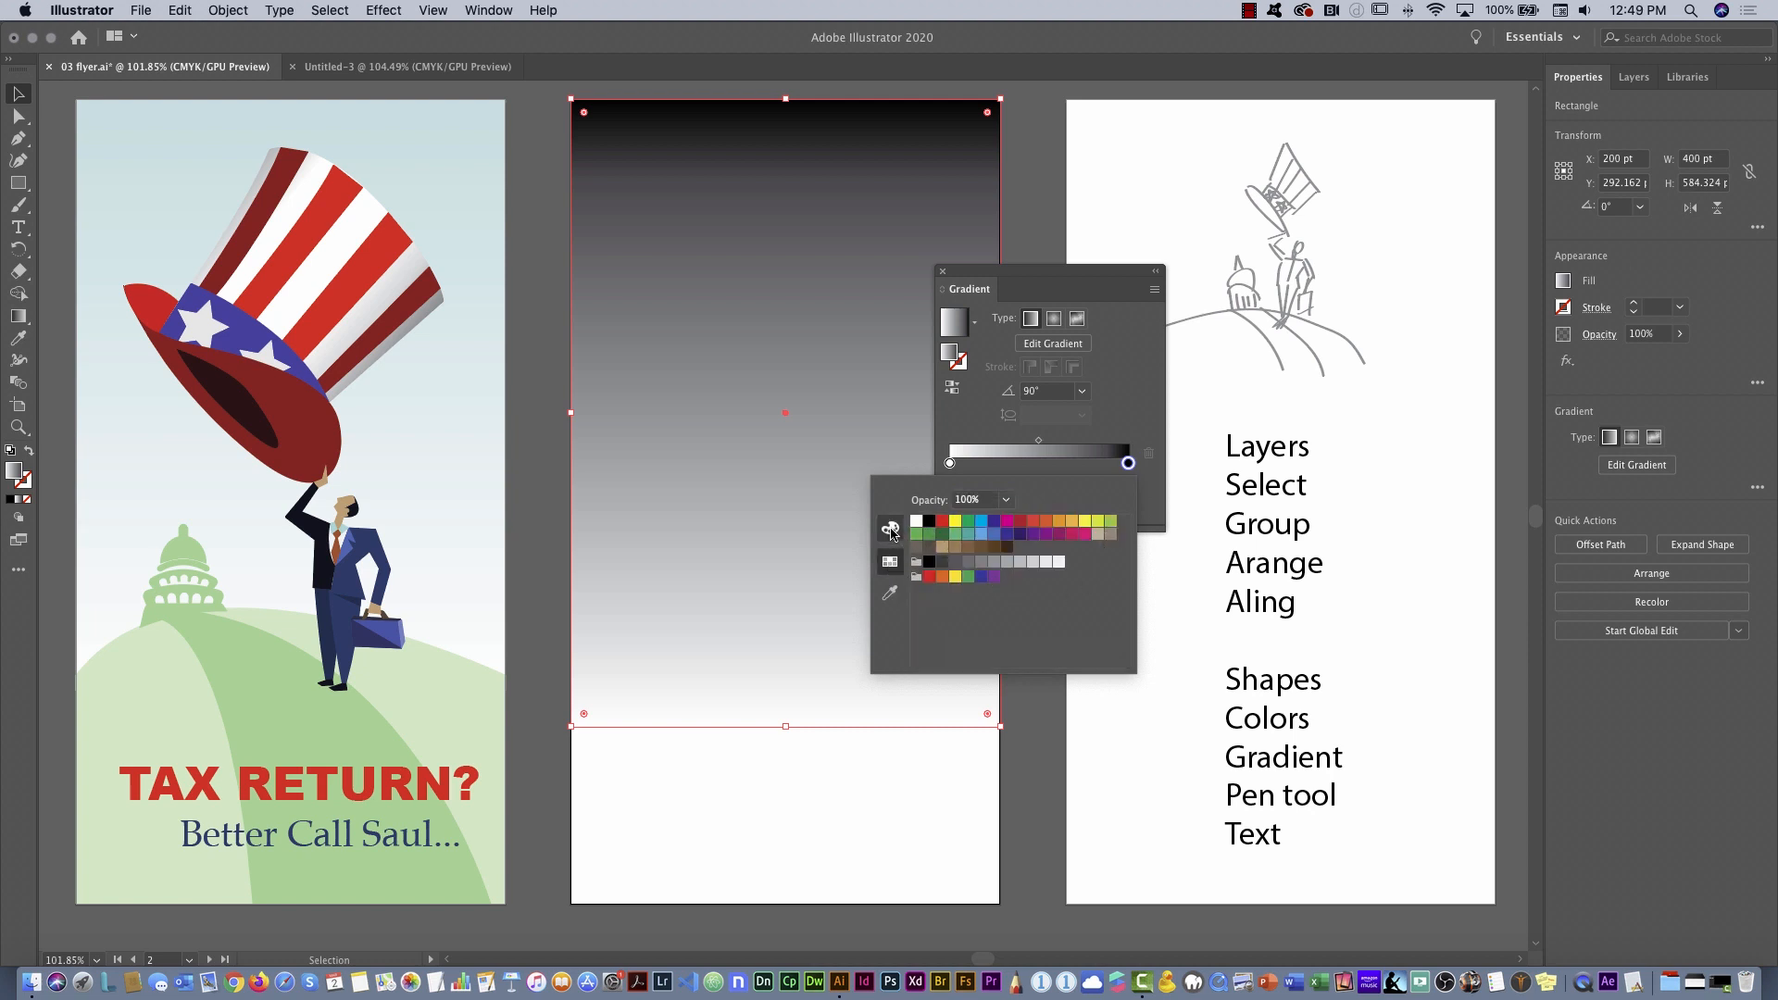
pyautogui.click(890, 530)
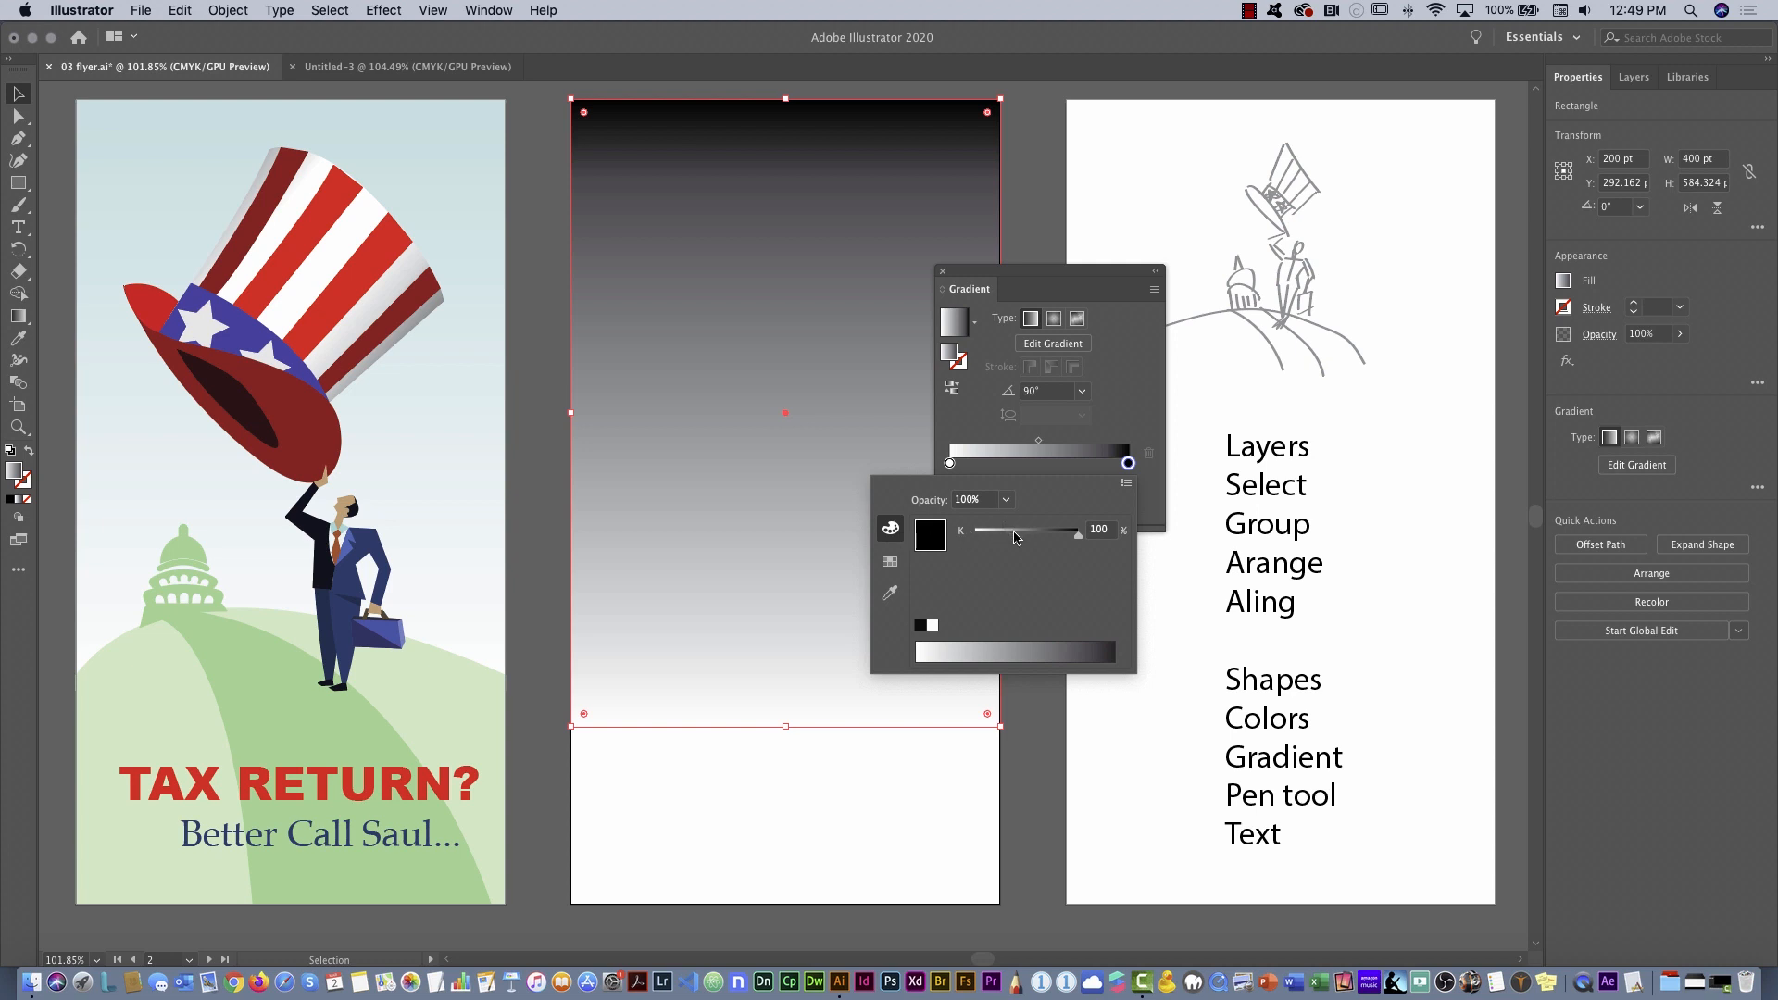
pyautogui.click(1127, 484)
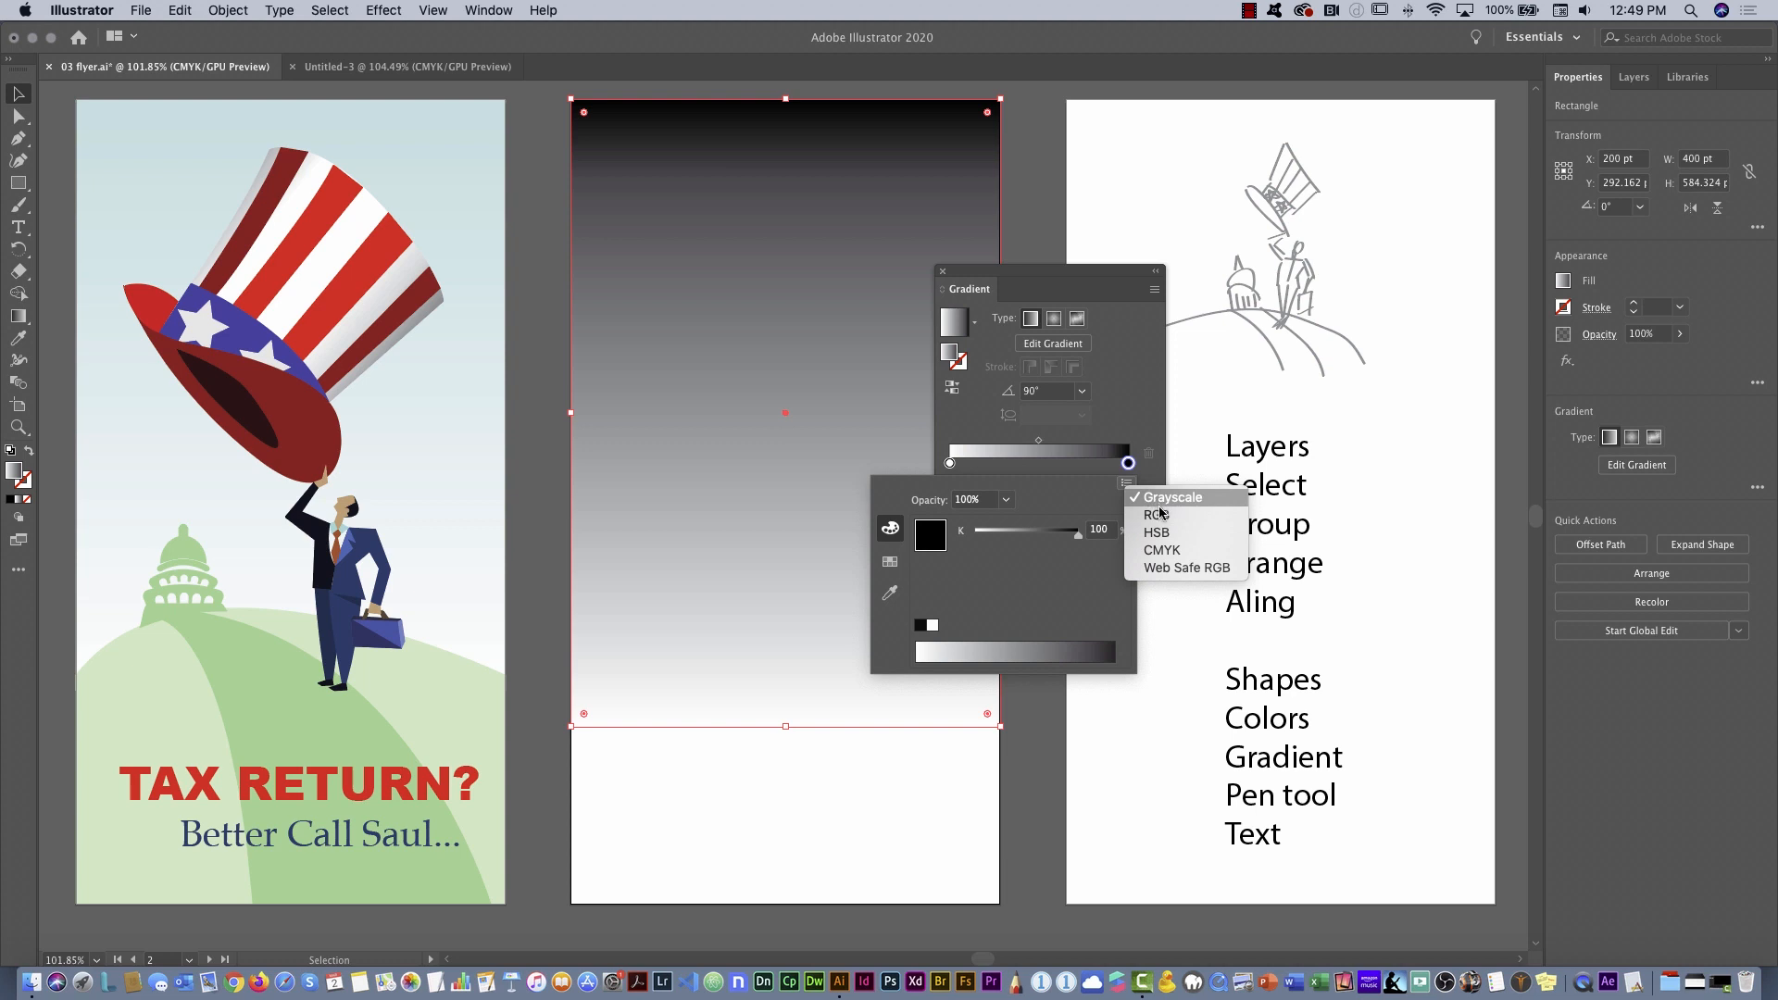
pyautogui.click(1167, 552)
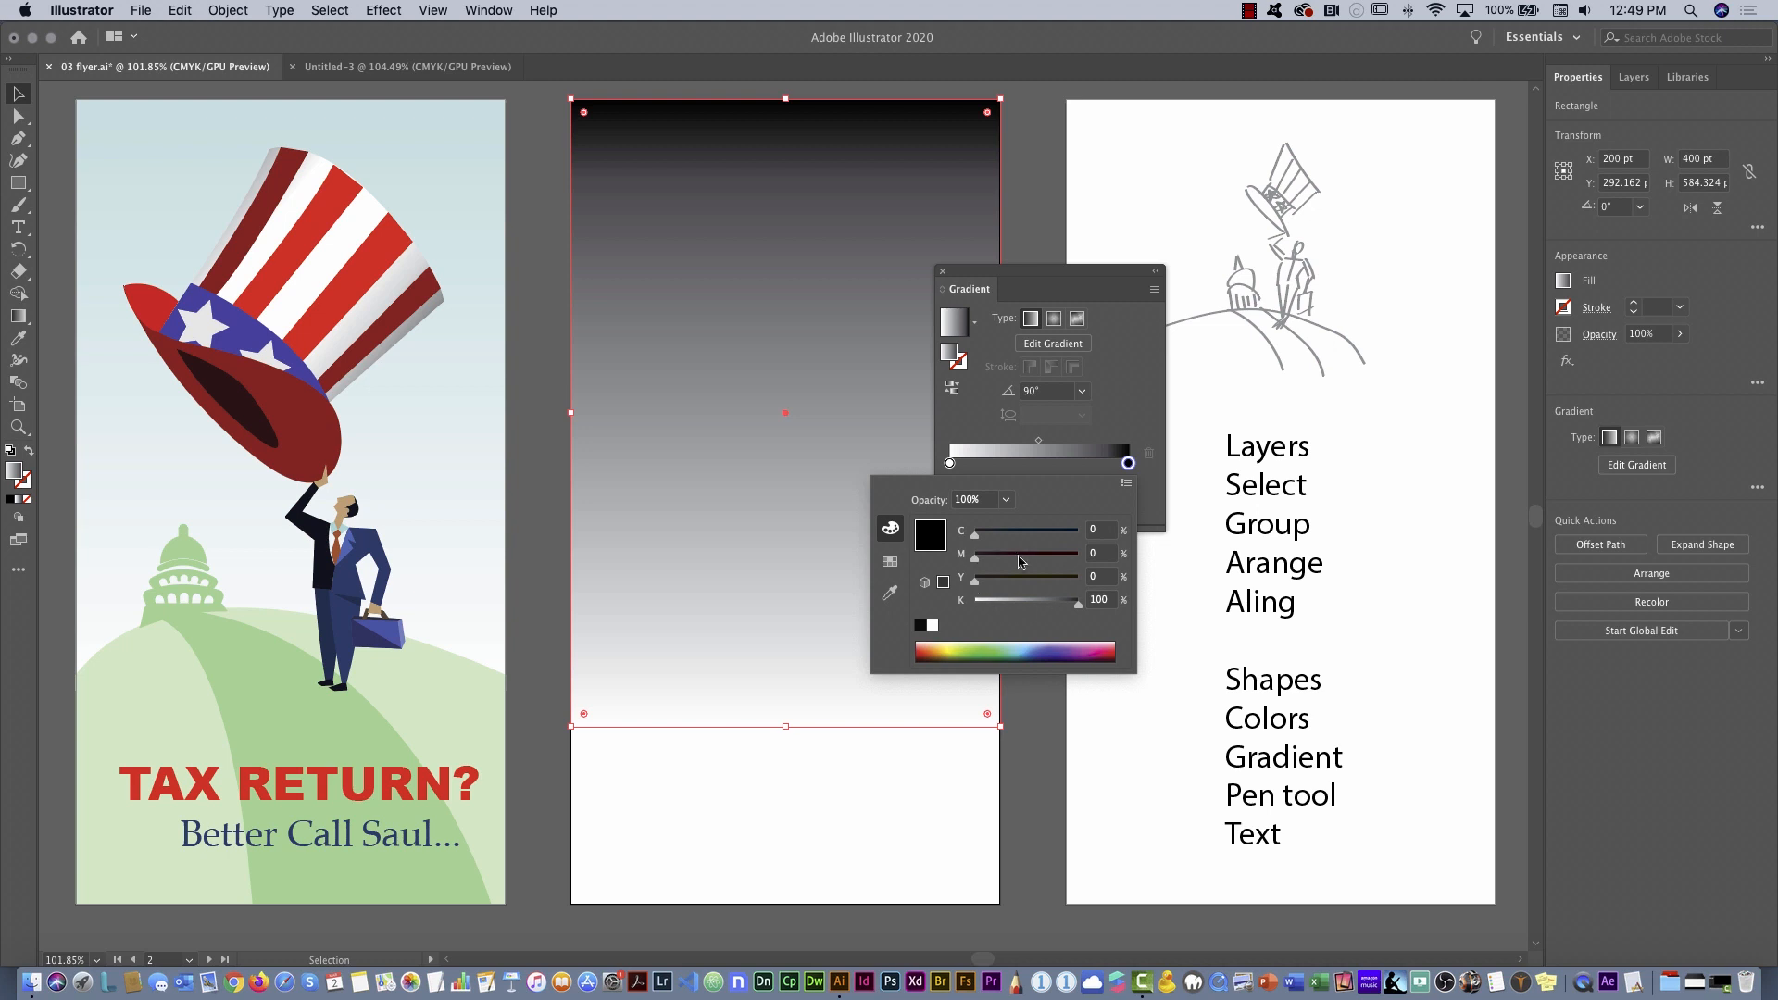
pyautogui.click(1024, 652)
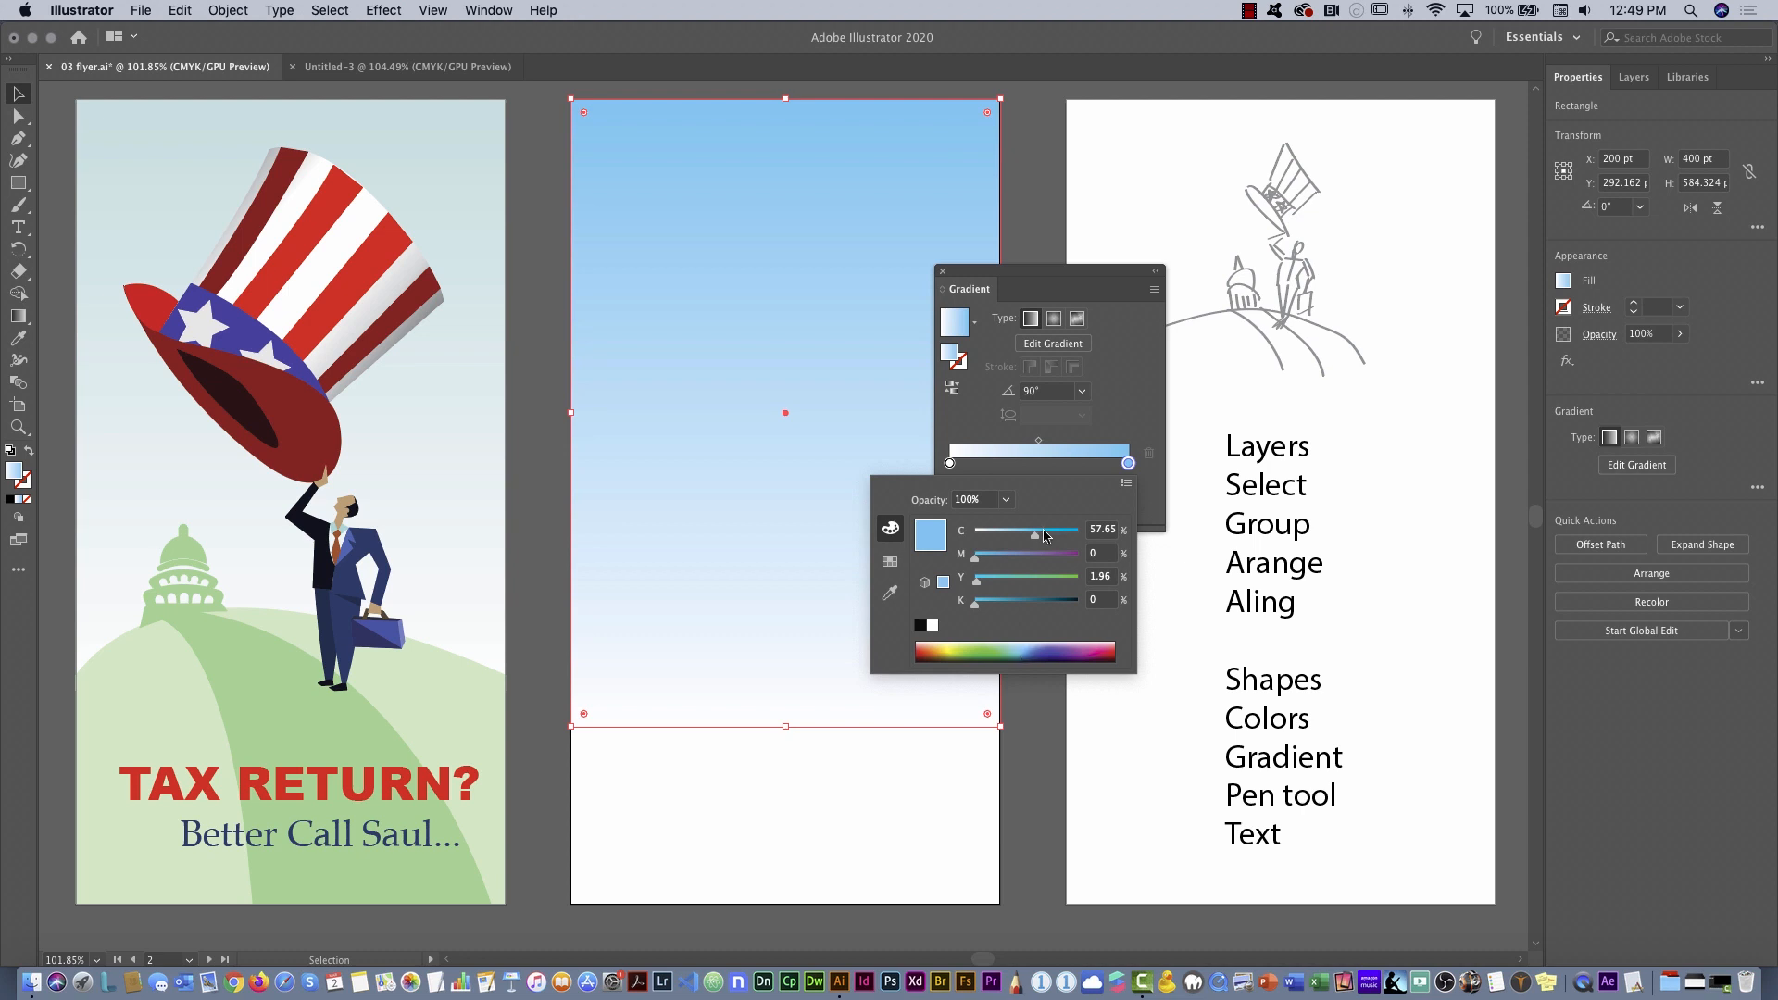
pyautogui.moveTo(1033, 541); pyautogui.dragTo(986, 583)
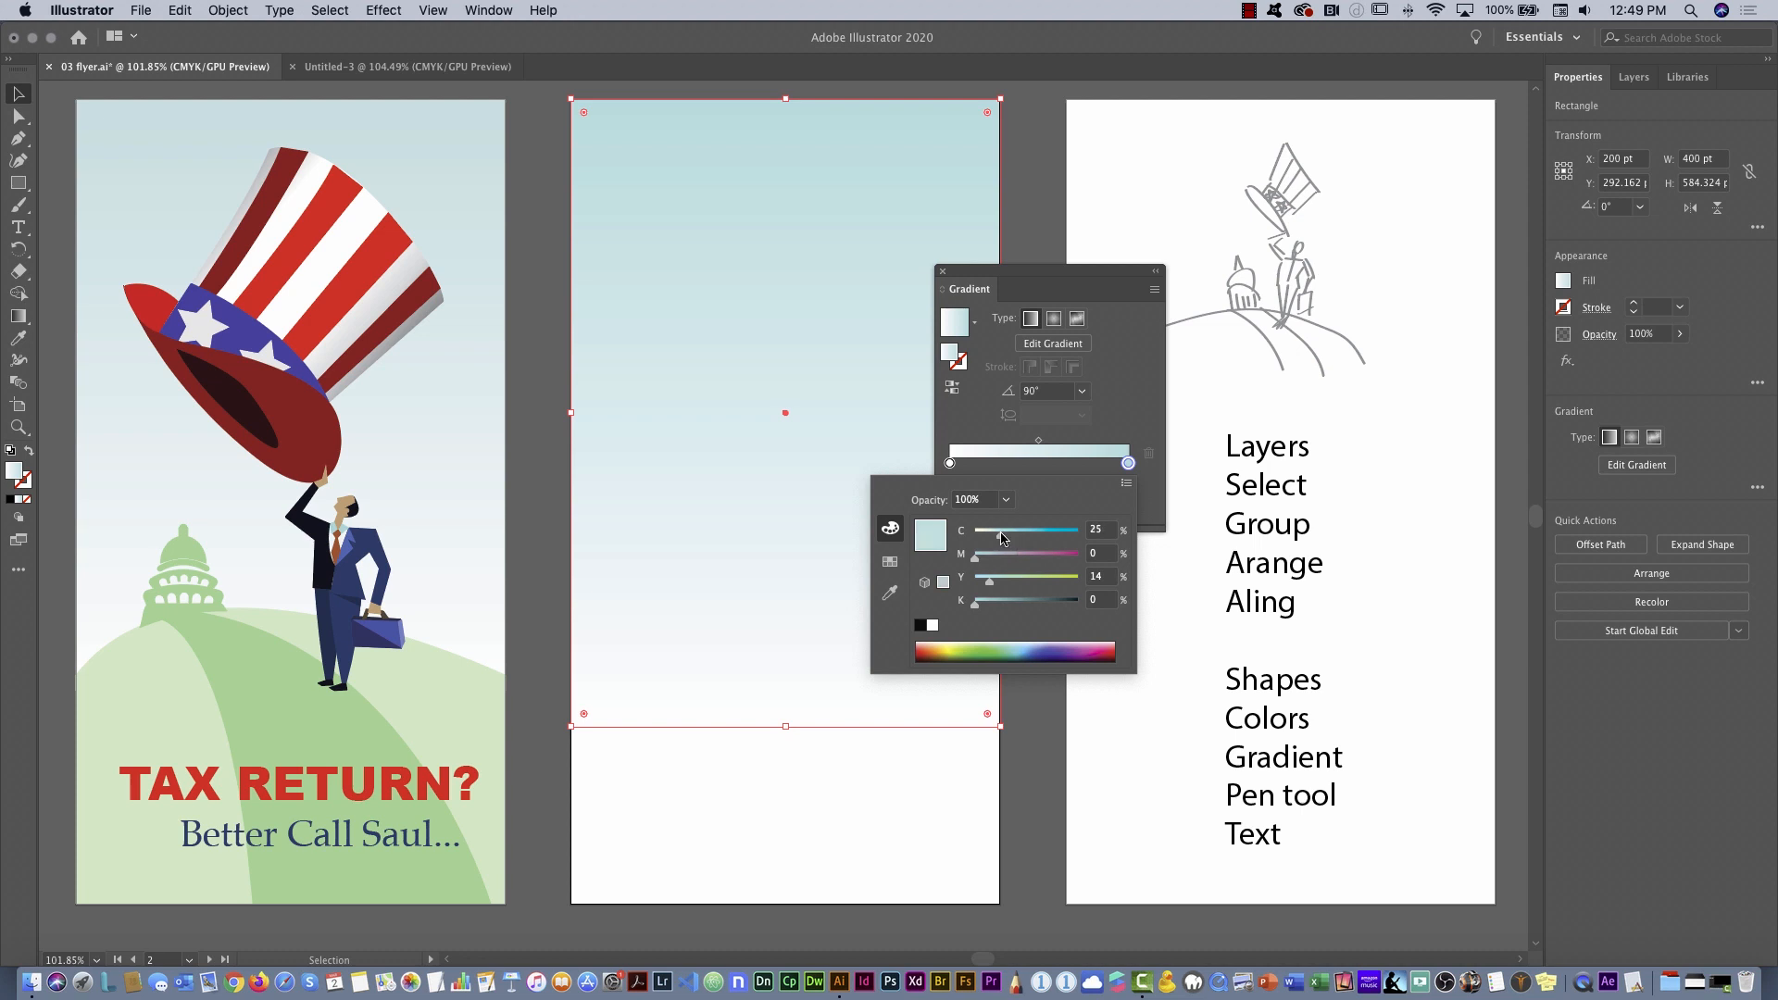
pyautogui.moveTo(1004, 536); pyautogui.dragTo(1005, 536)
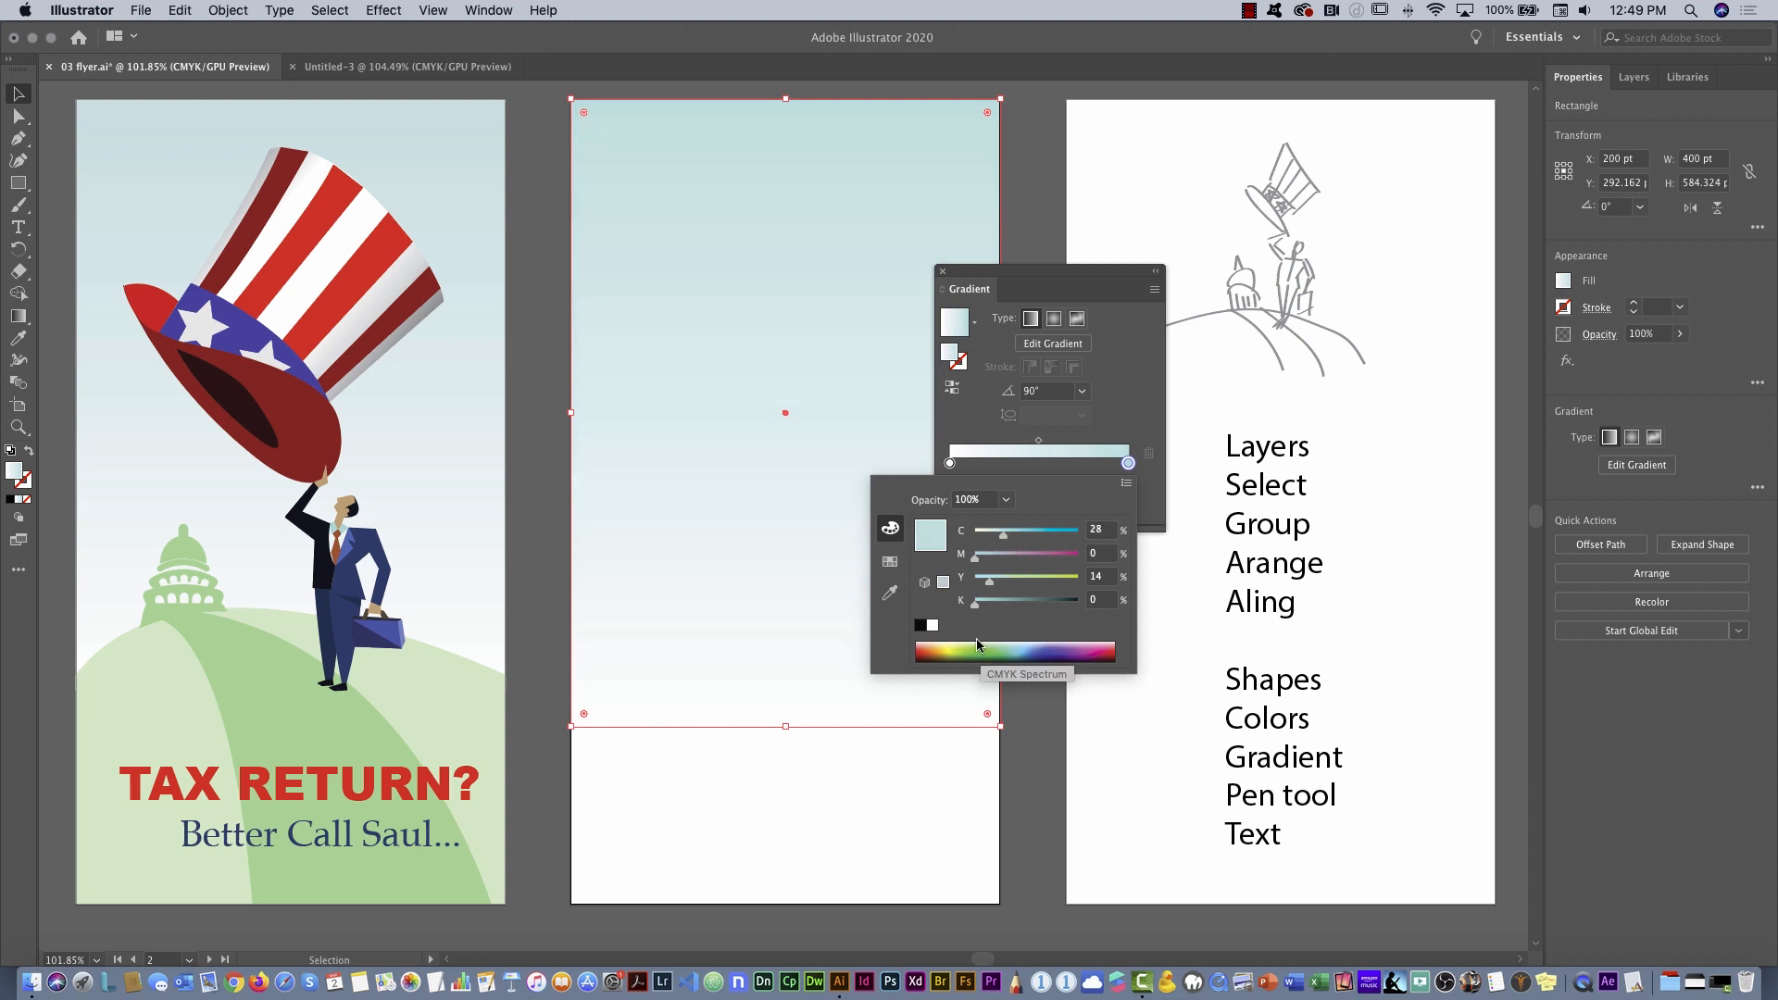
pyautogui.click(1129, 463)
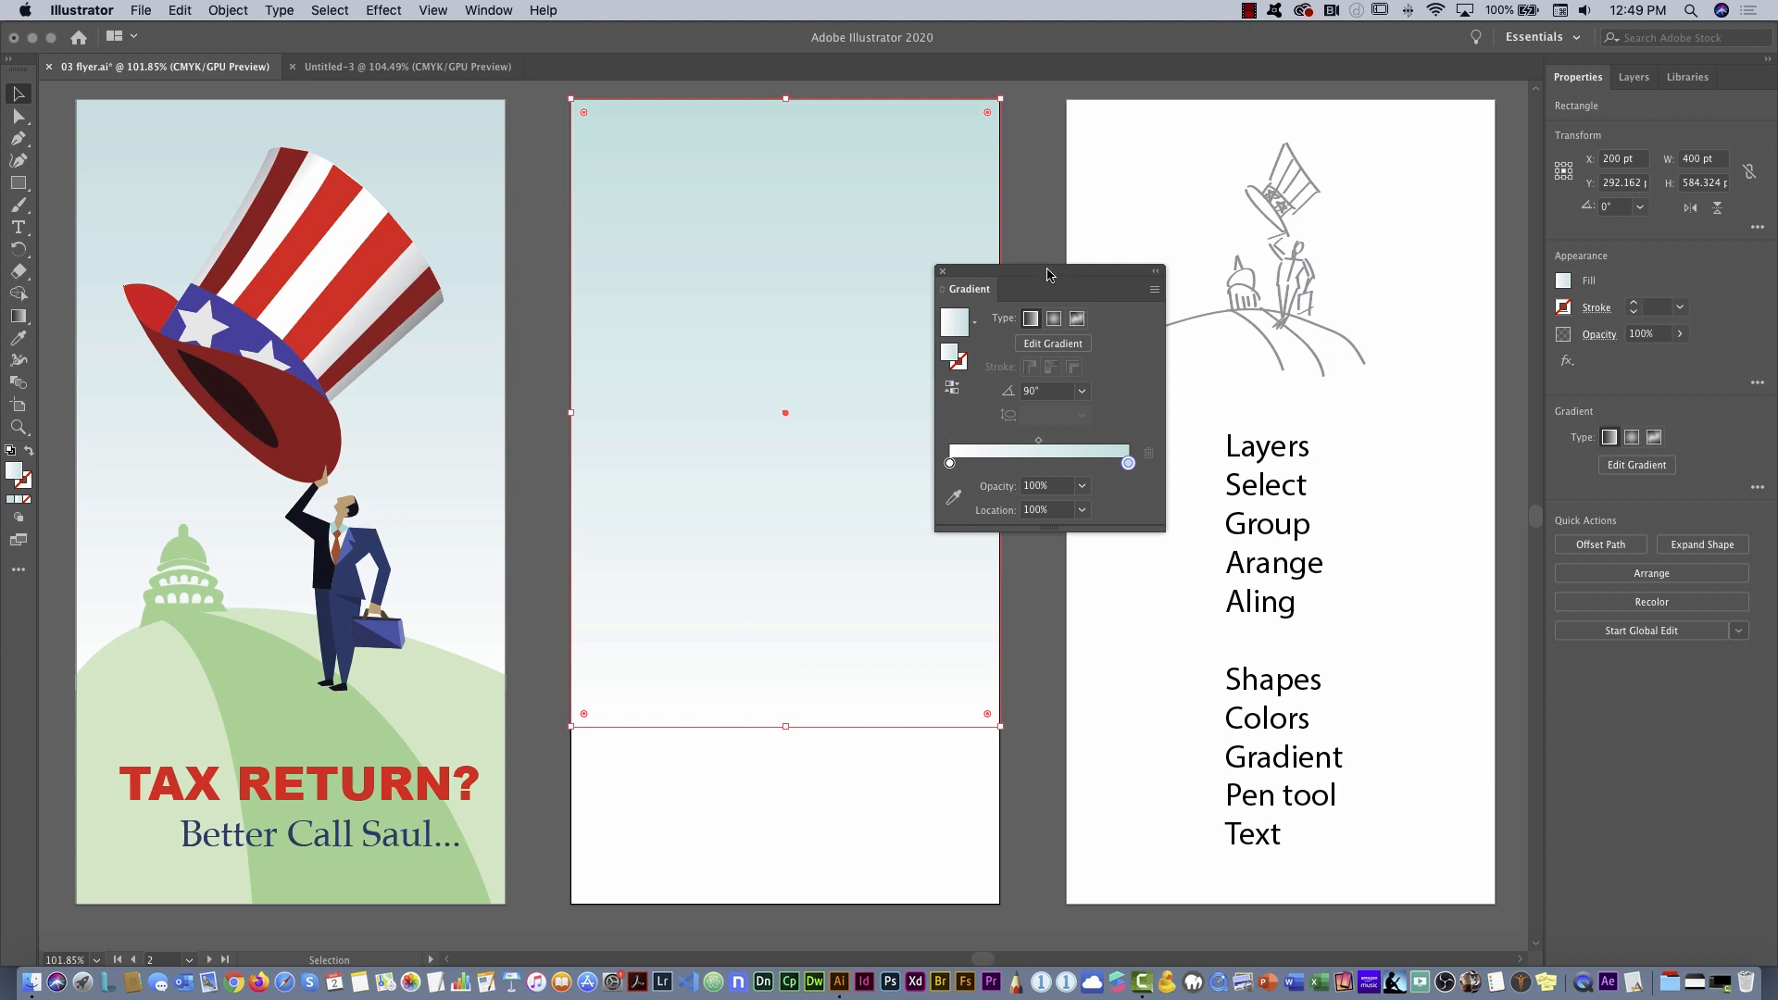
# Dock the Gradient panel next to Properties, collapse it to a labelled icon, and test opening and closing it
pyautogui.moveTo(1054, 272)
pyautogui.mouseDown()
pyautogui.moveTo(1100, 269)
pyautogui.moveTo(1089, 207)
pyautogui.moveTo(1063, 273)
pyautogui.mouseUp()
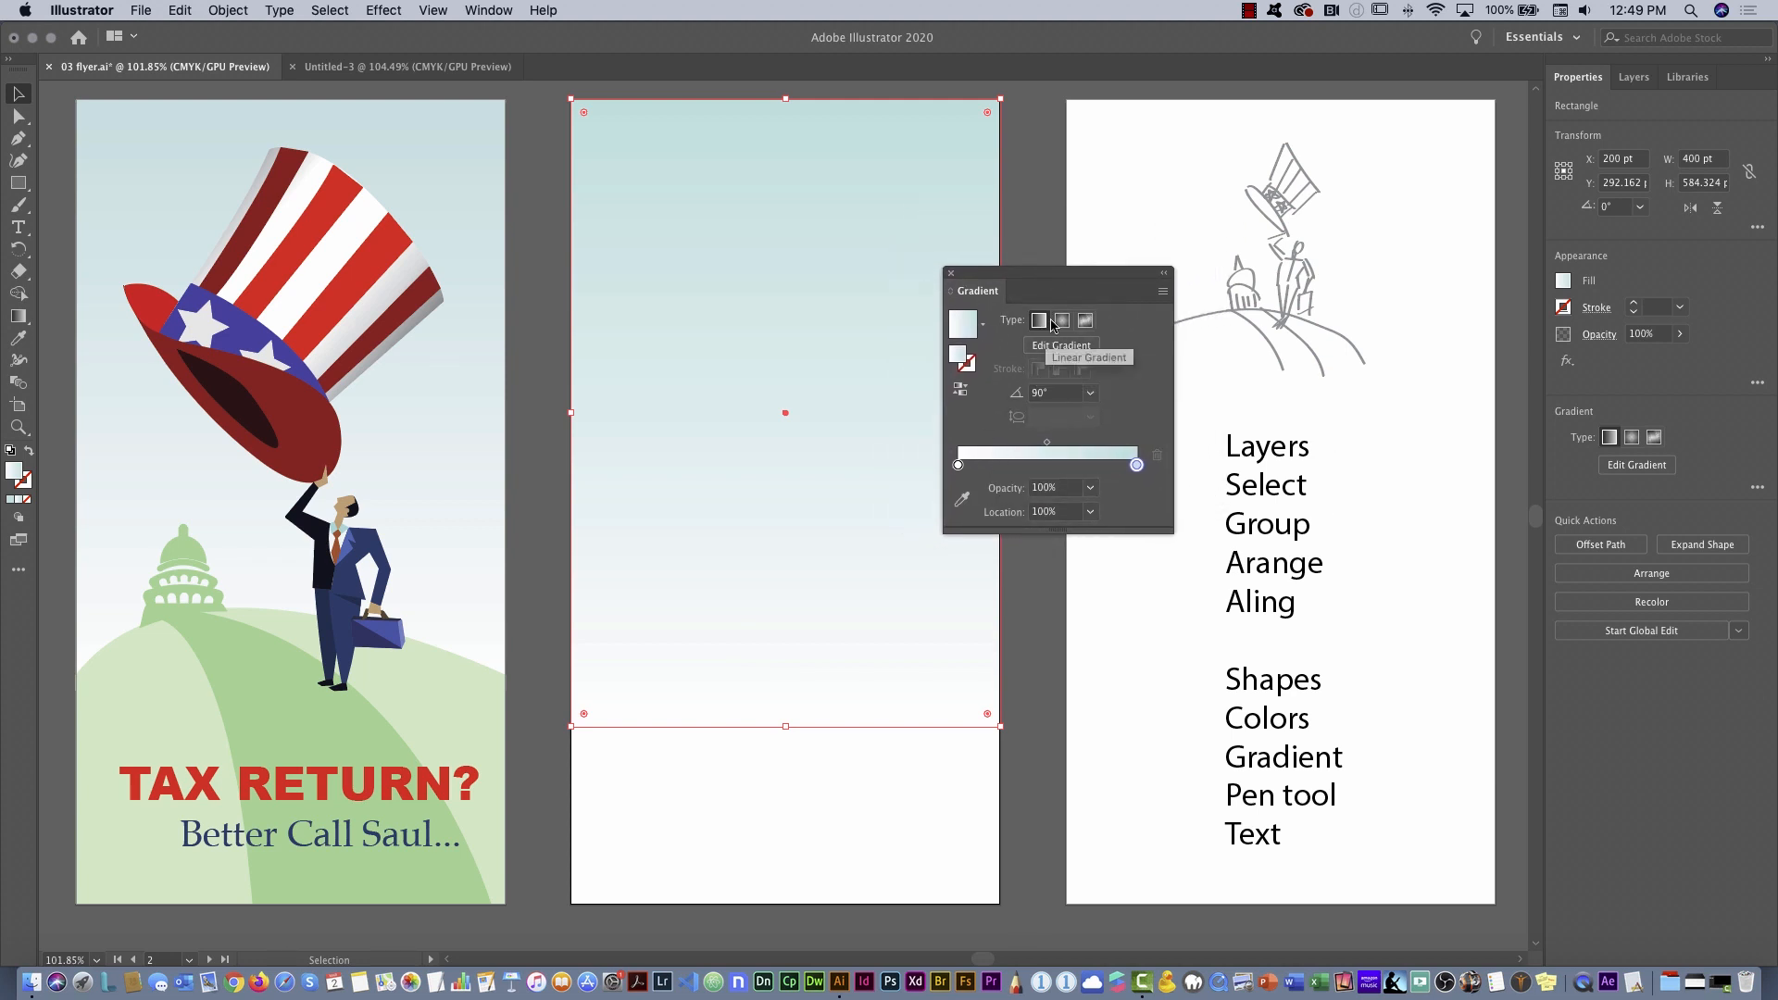
pyautogui.moveTo(1065, 278)
pyautogui.mouseDown()
pyautogui.moveTo(1361, 215)
pyautogui.moveTo(1532, 214)
pyautogui.mouseUp()
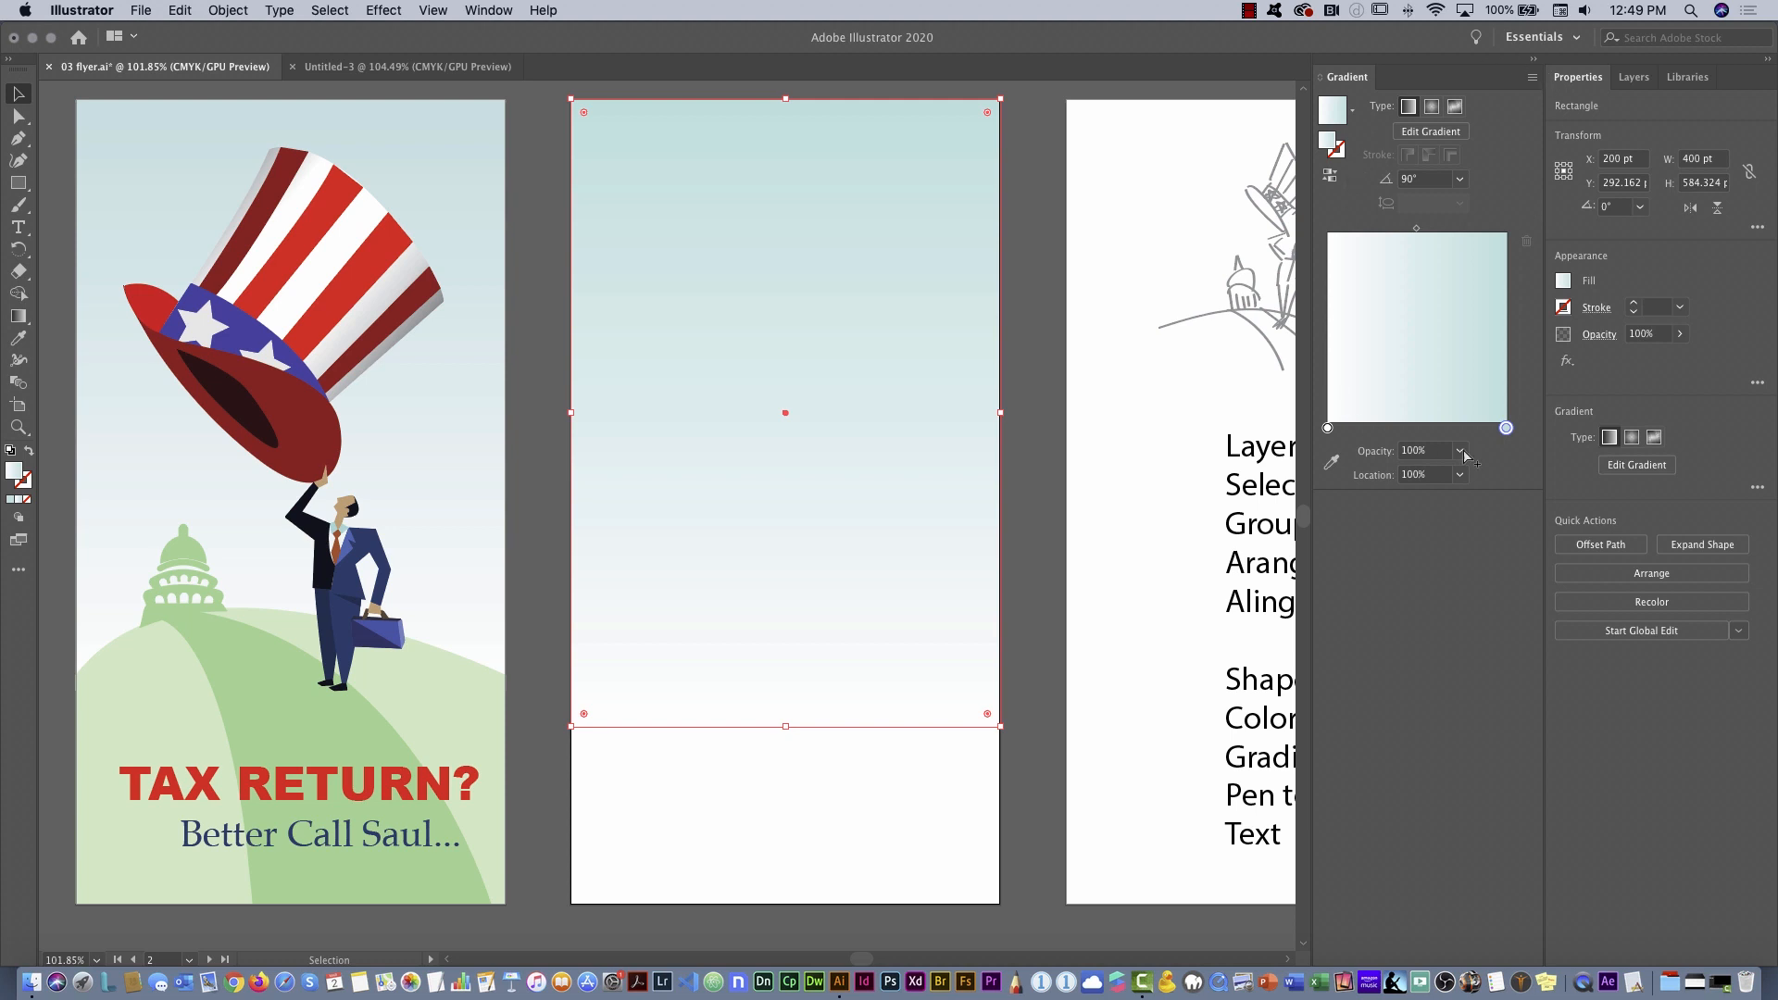
pyautogui.click(1534, 62)
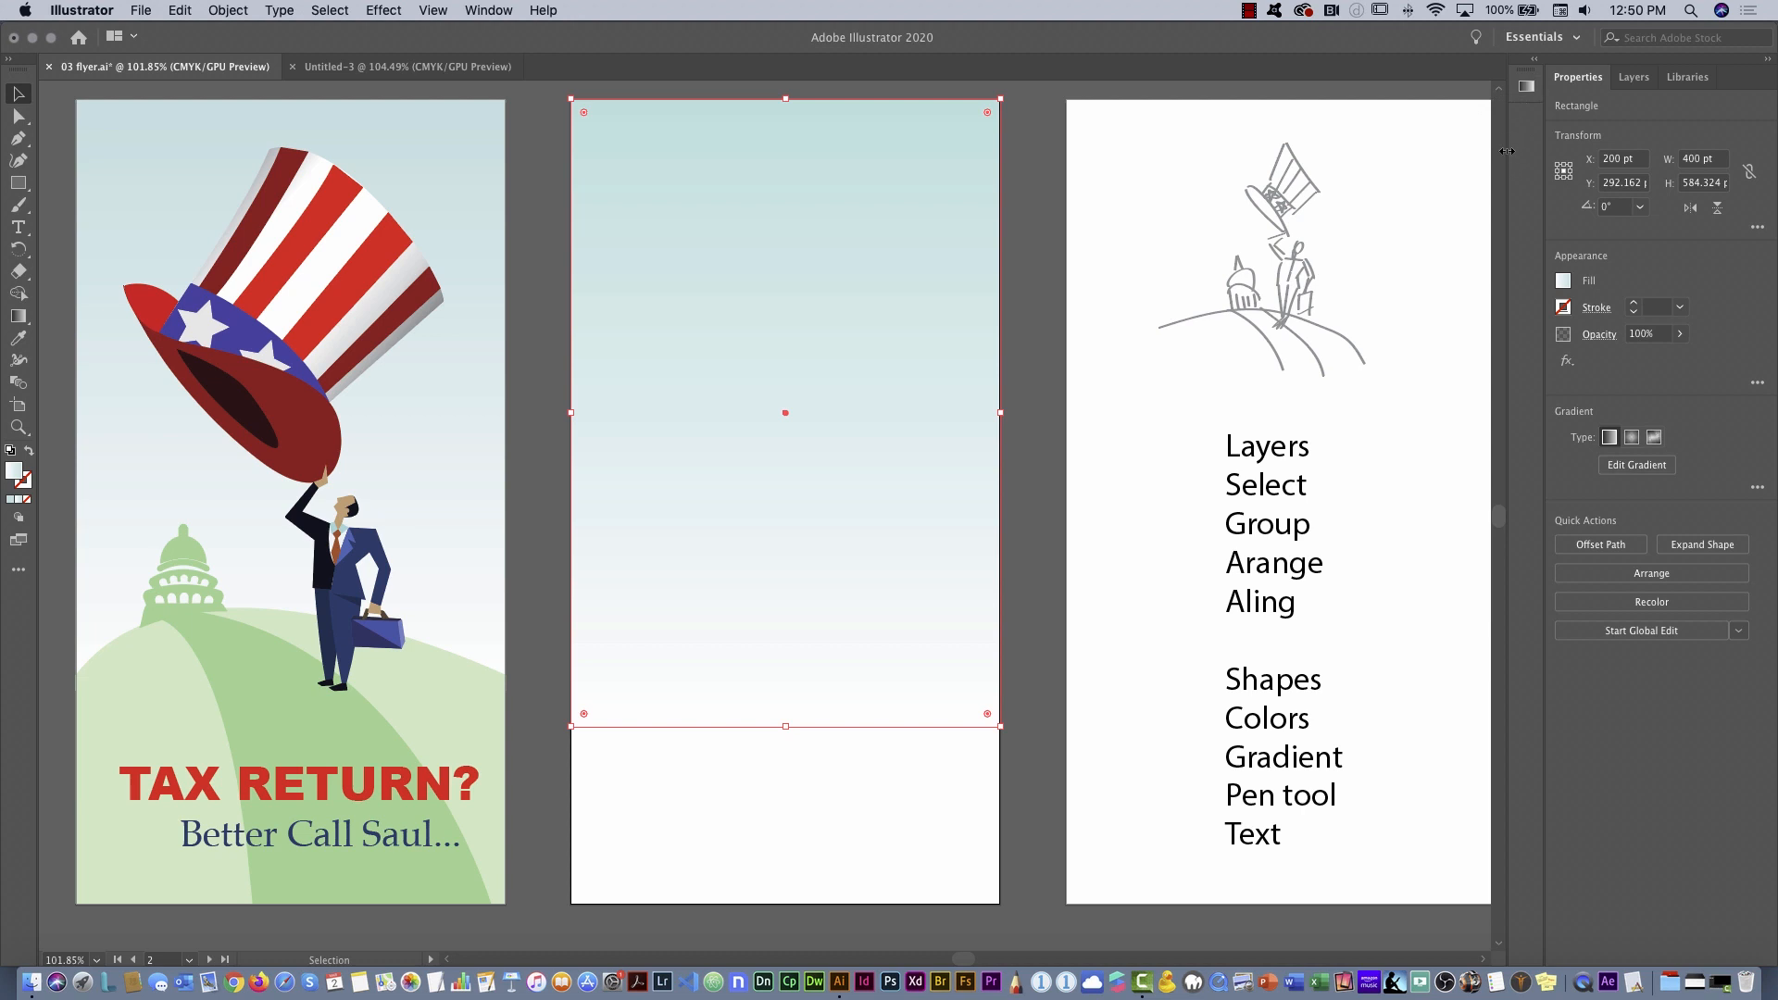
pyautogui.moveTo(1507, 155); pyautogui.dragTo(1452, 154)
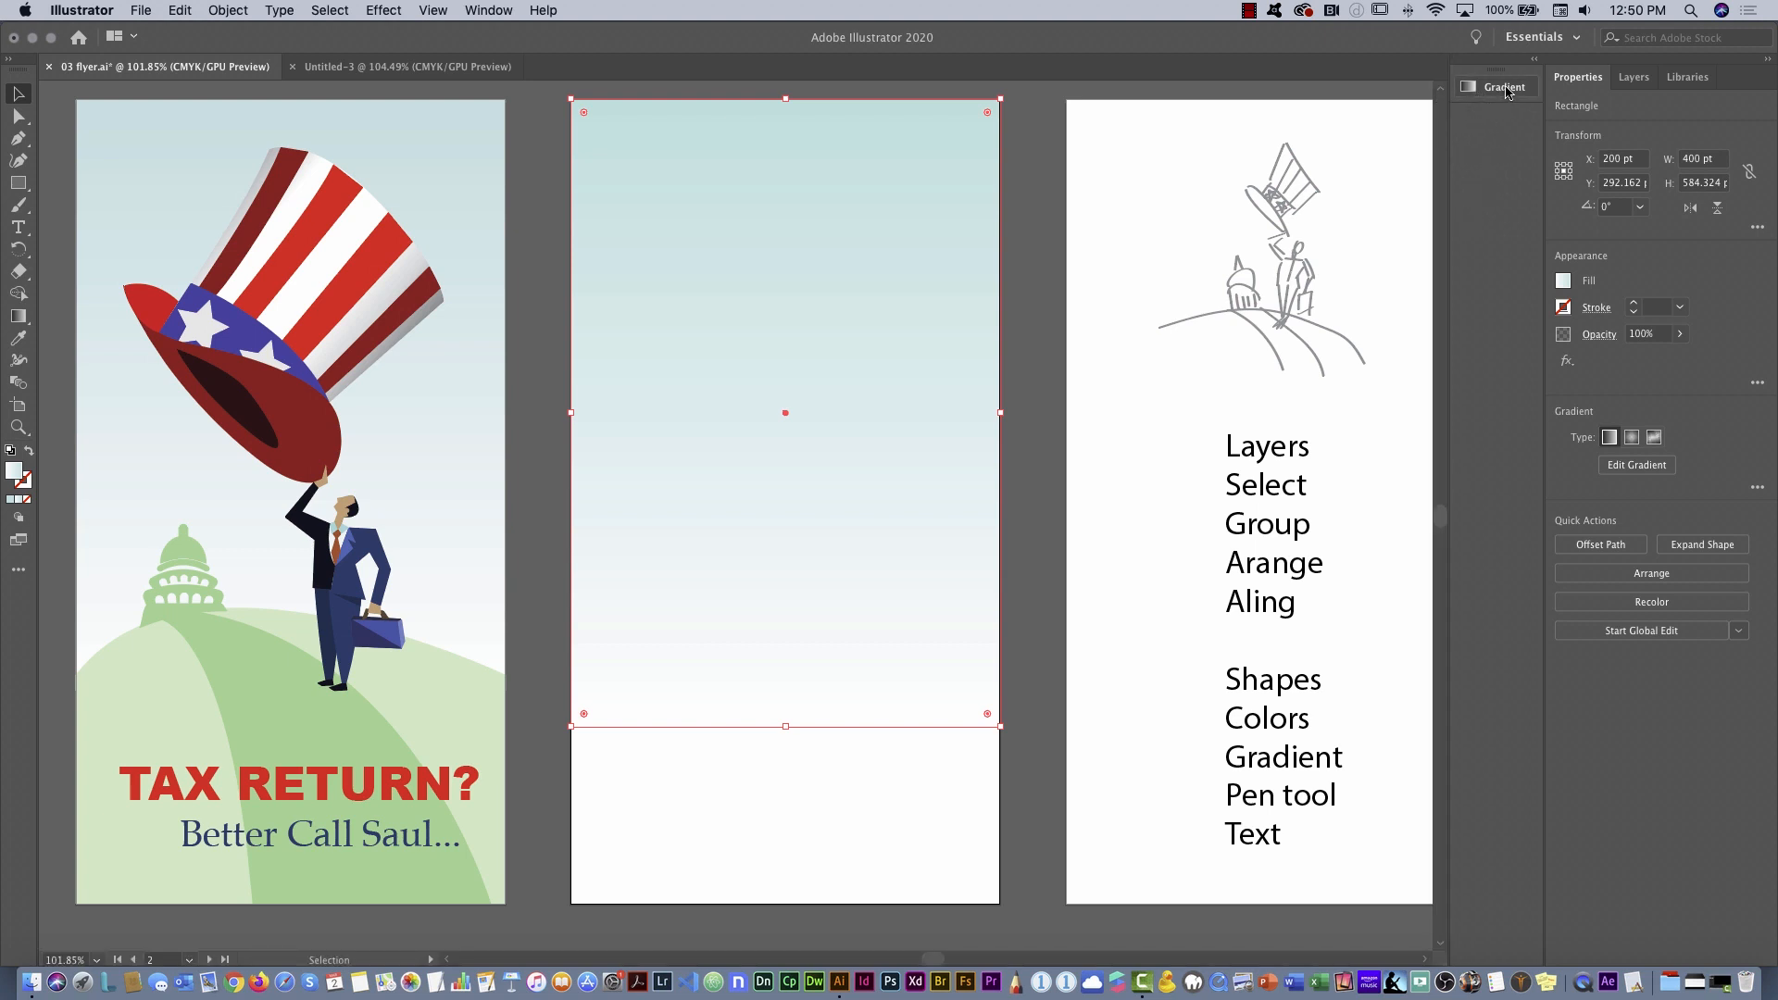
pyautogui.click(1506, 89)
pyautogui.click(1506, 89)
pyautogui.click(1504, 92)
pyautogui.click(1505, 92)
# Undo a trial move of the gradient sky rectangle and lock the rectangle in place
pyautogui.moveTo(884, 404); pyautogui.dragTo(984, 383)
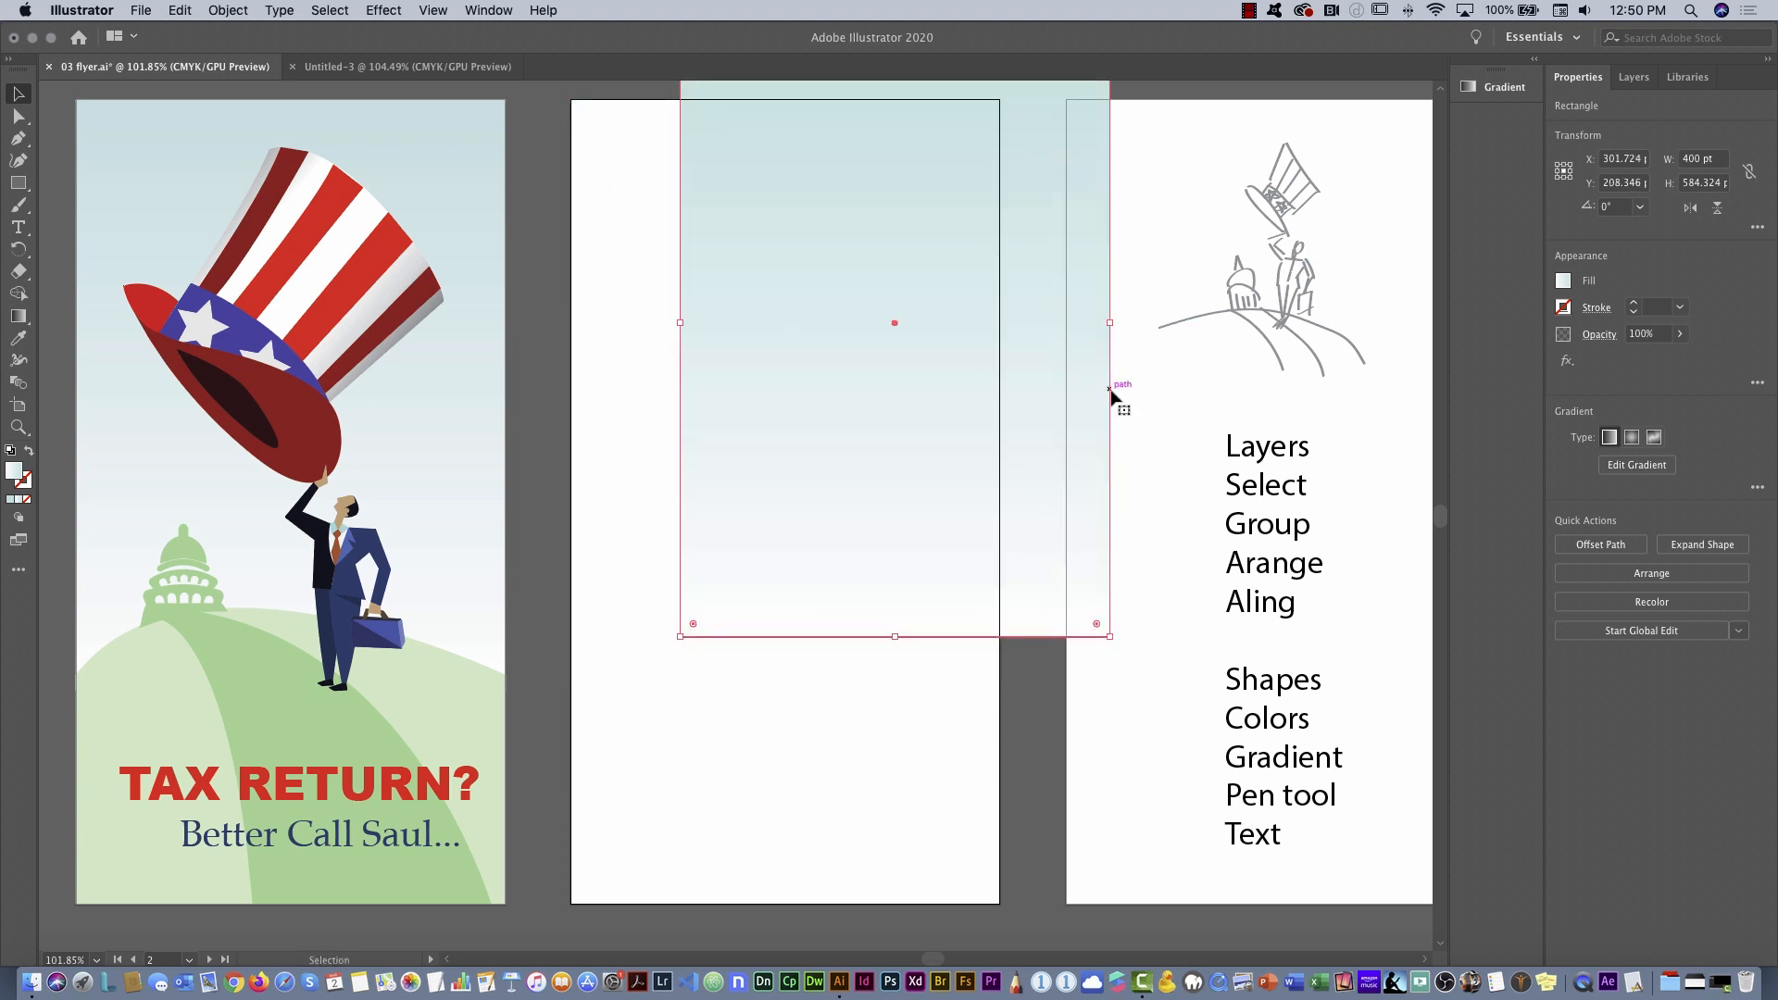
pyautogui.press('super+z')
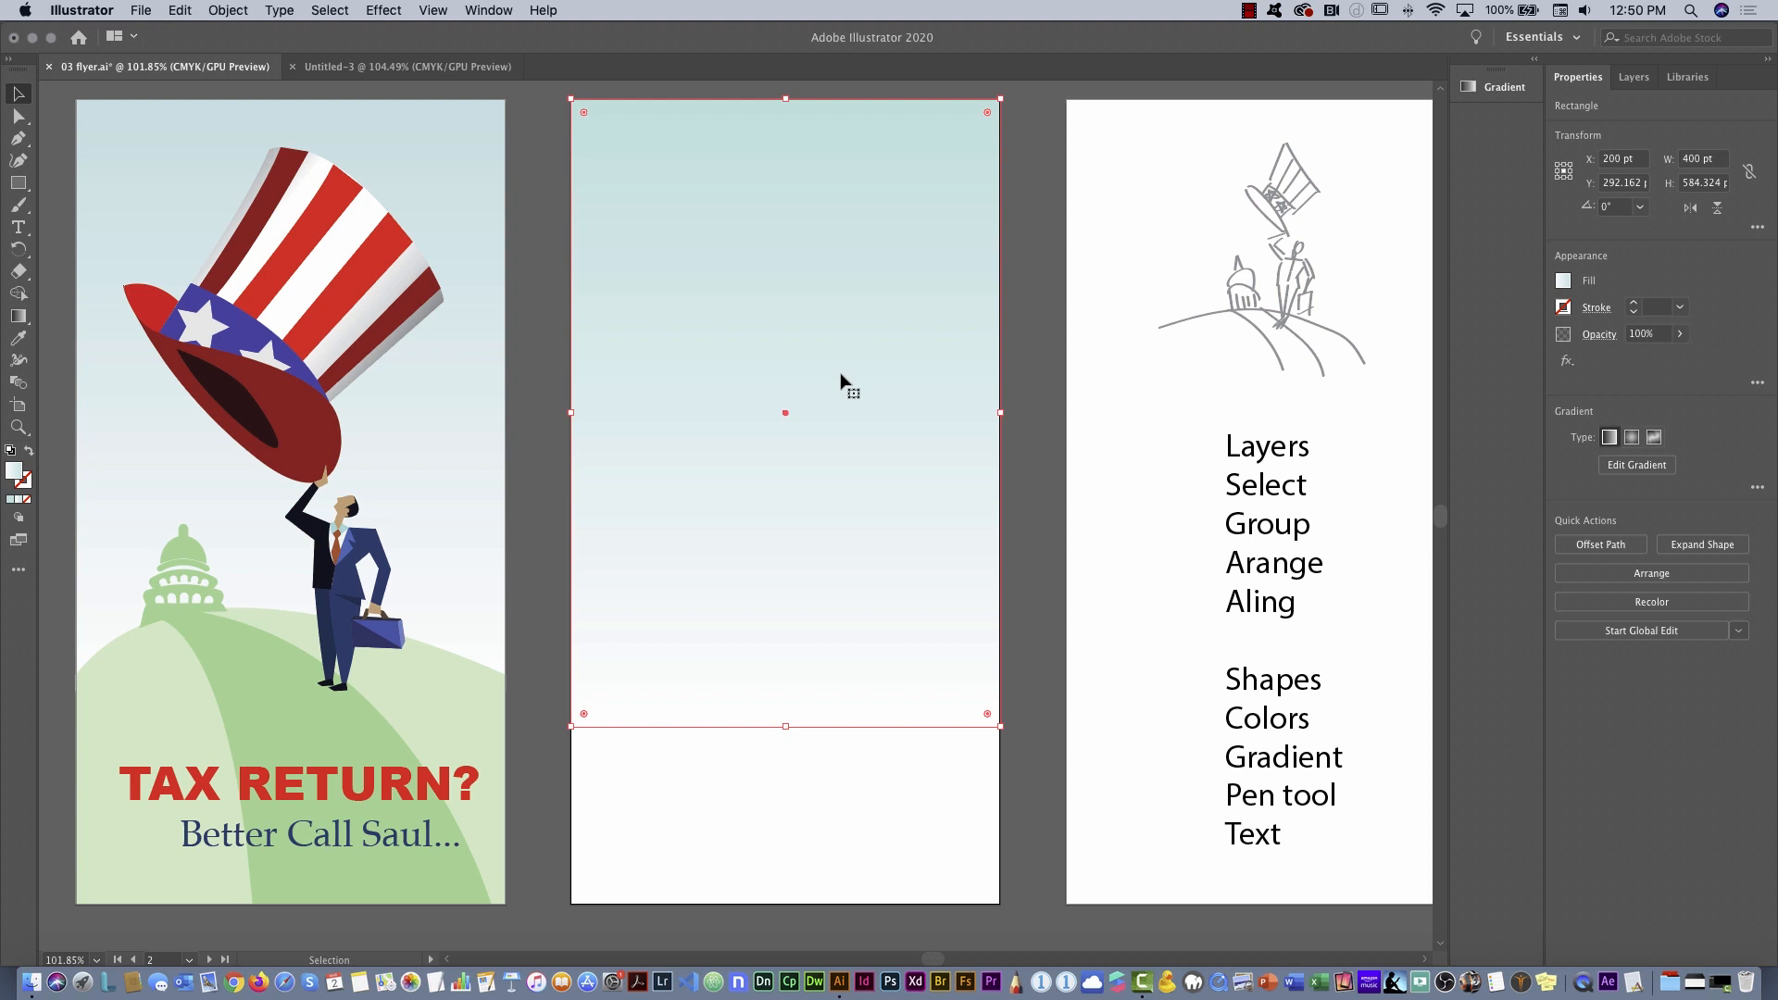
pyautogui.click(229, 11)
pyautogui.moveTo(278, 132)
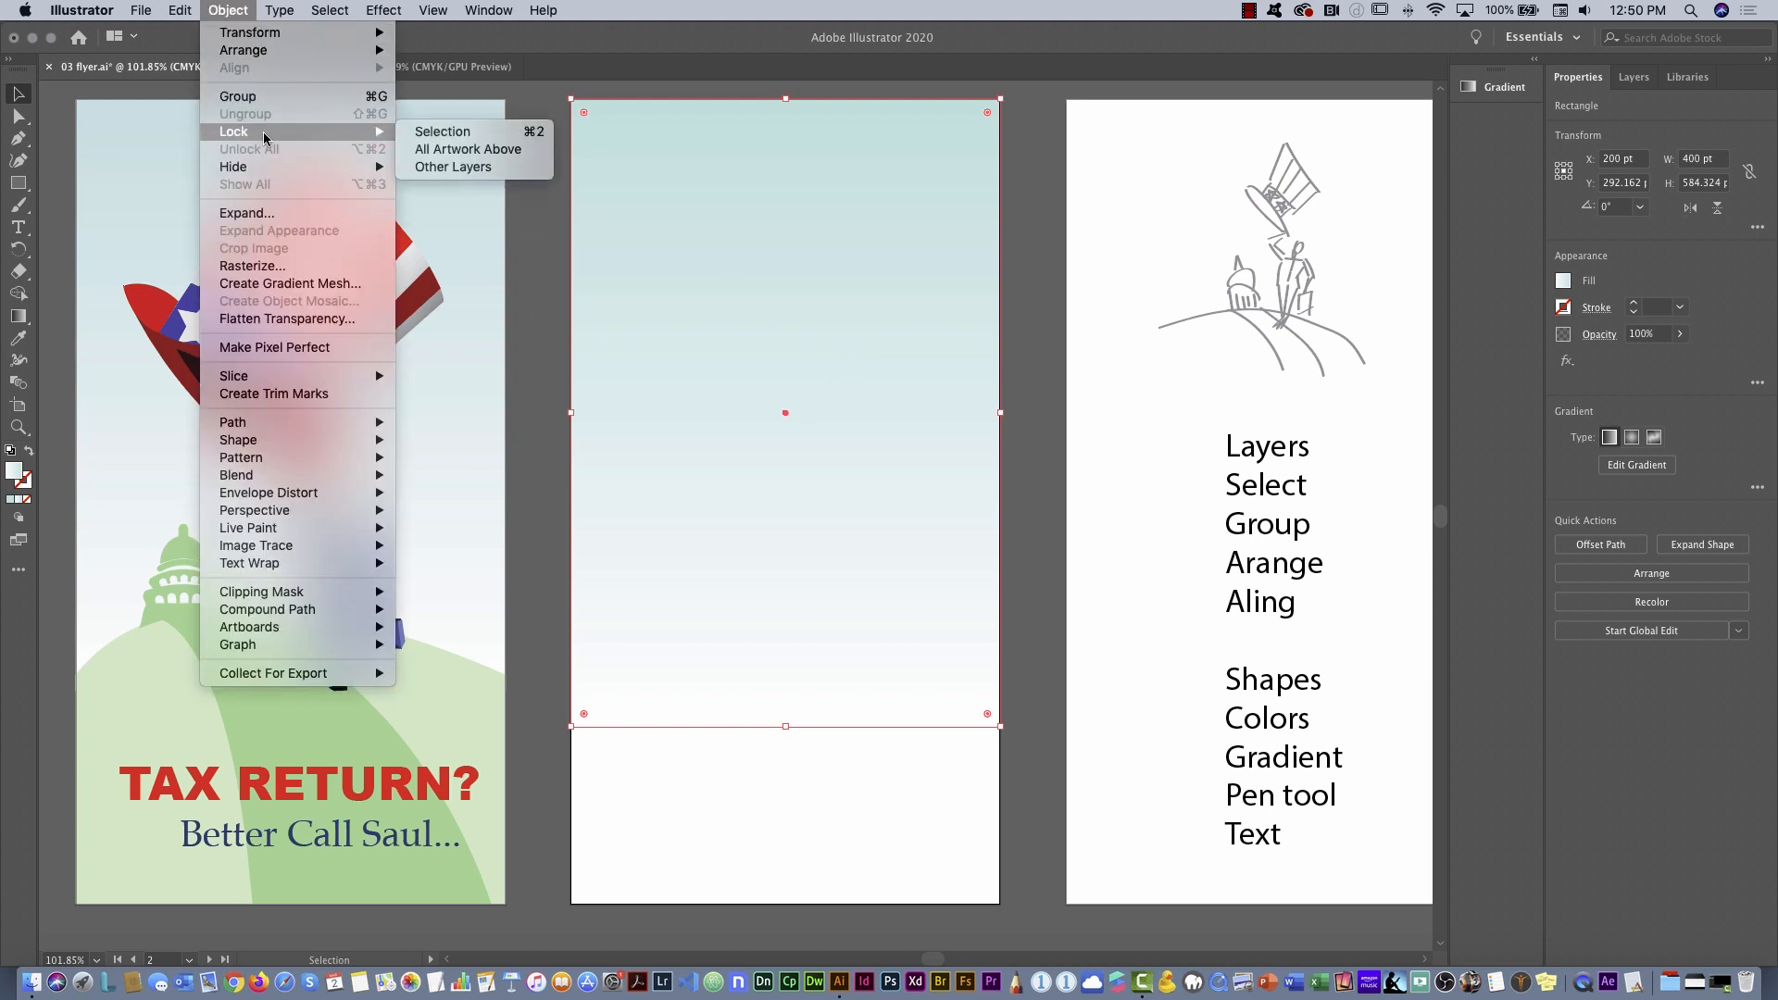
pyautogui.click(443, 136)
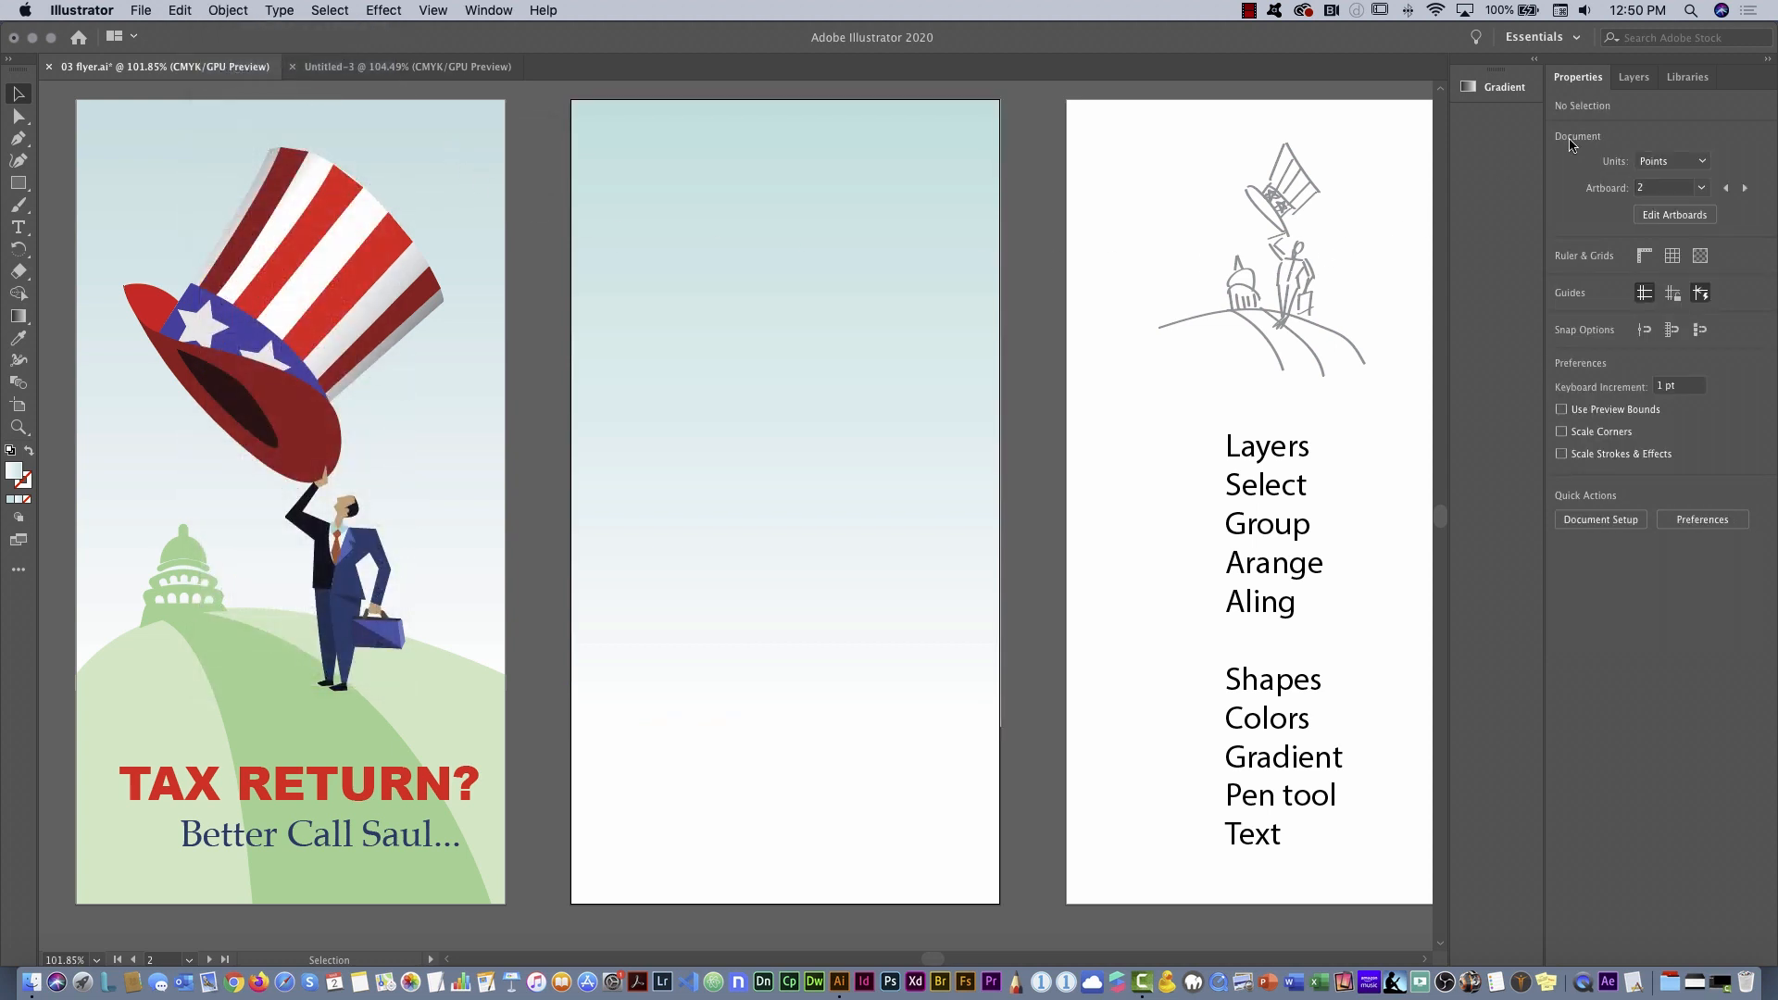
# Expand Layer 1 to examine the objects it contains, and collapse it again
pyautogui.click(1644, 84)
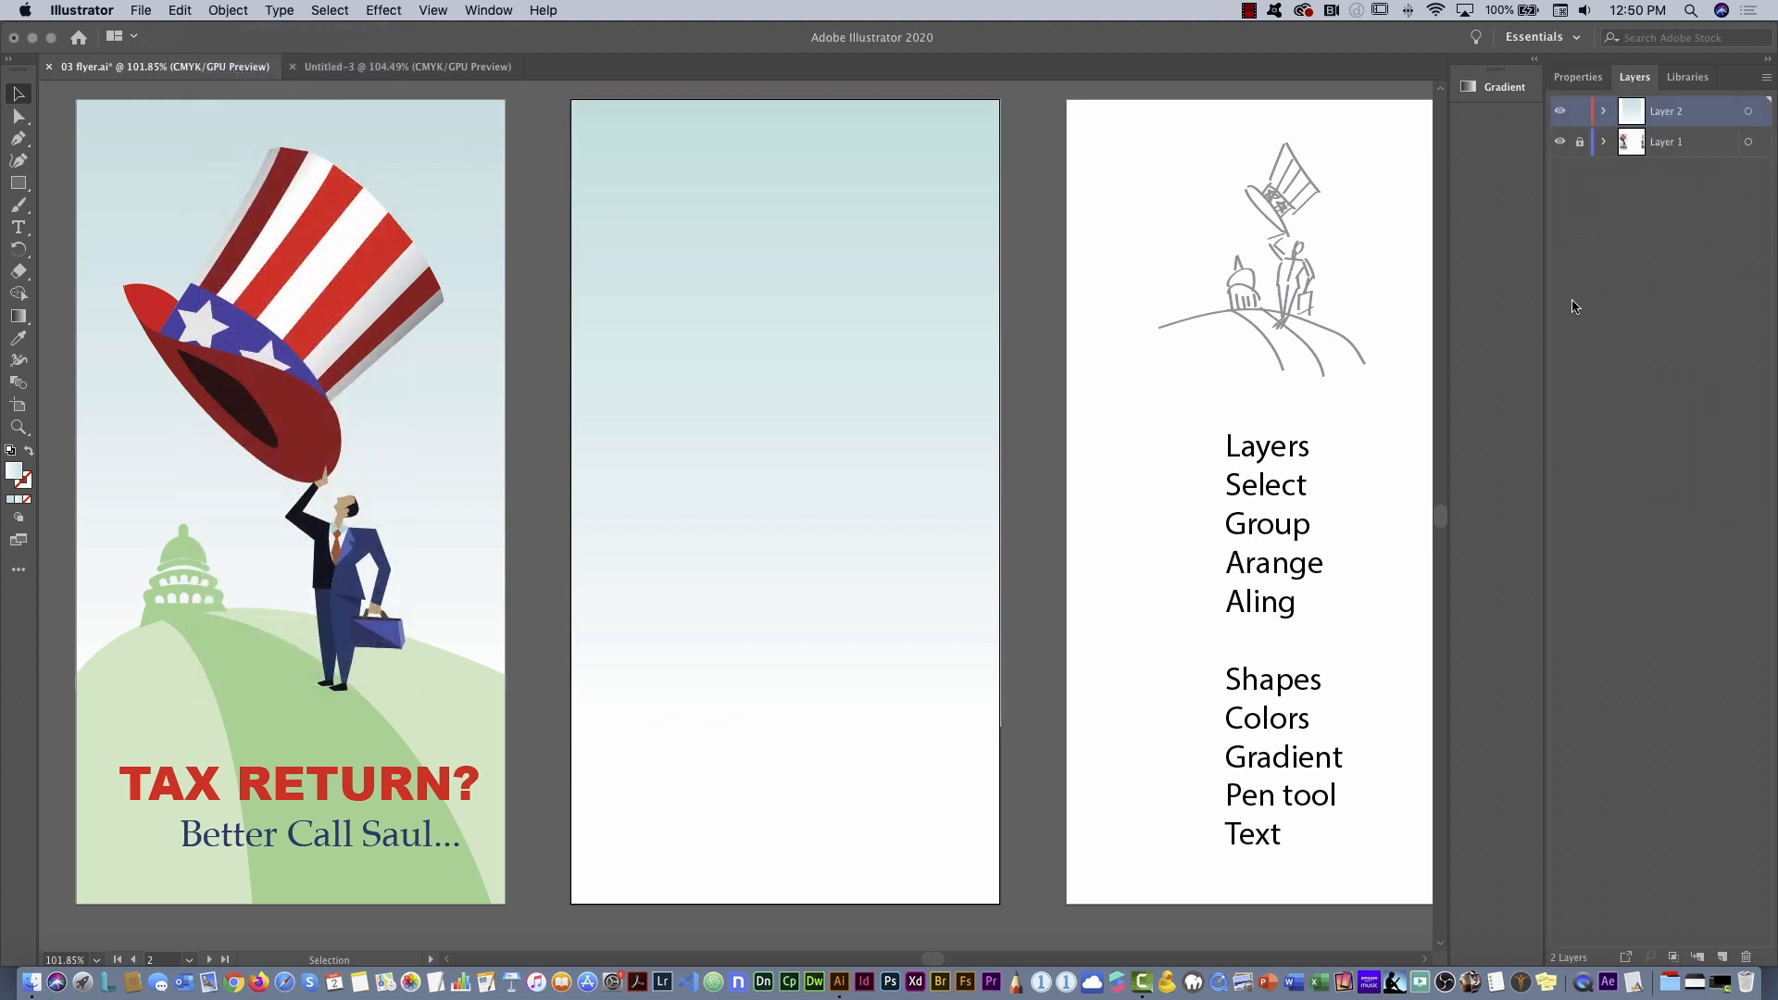
pyautogui.click(1604, 143)
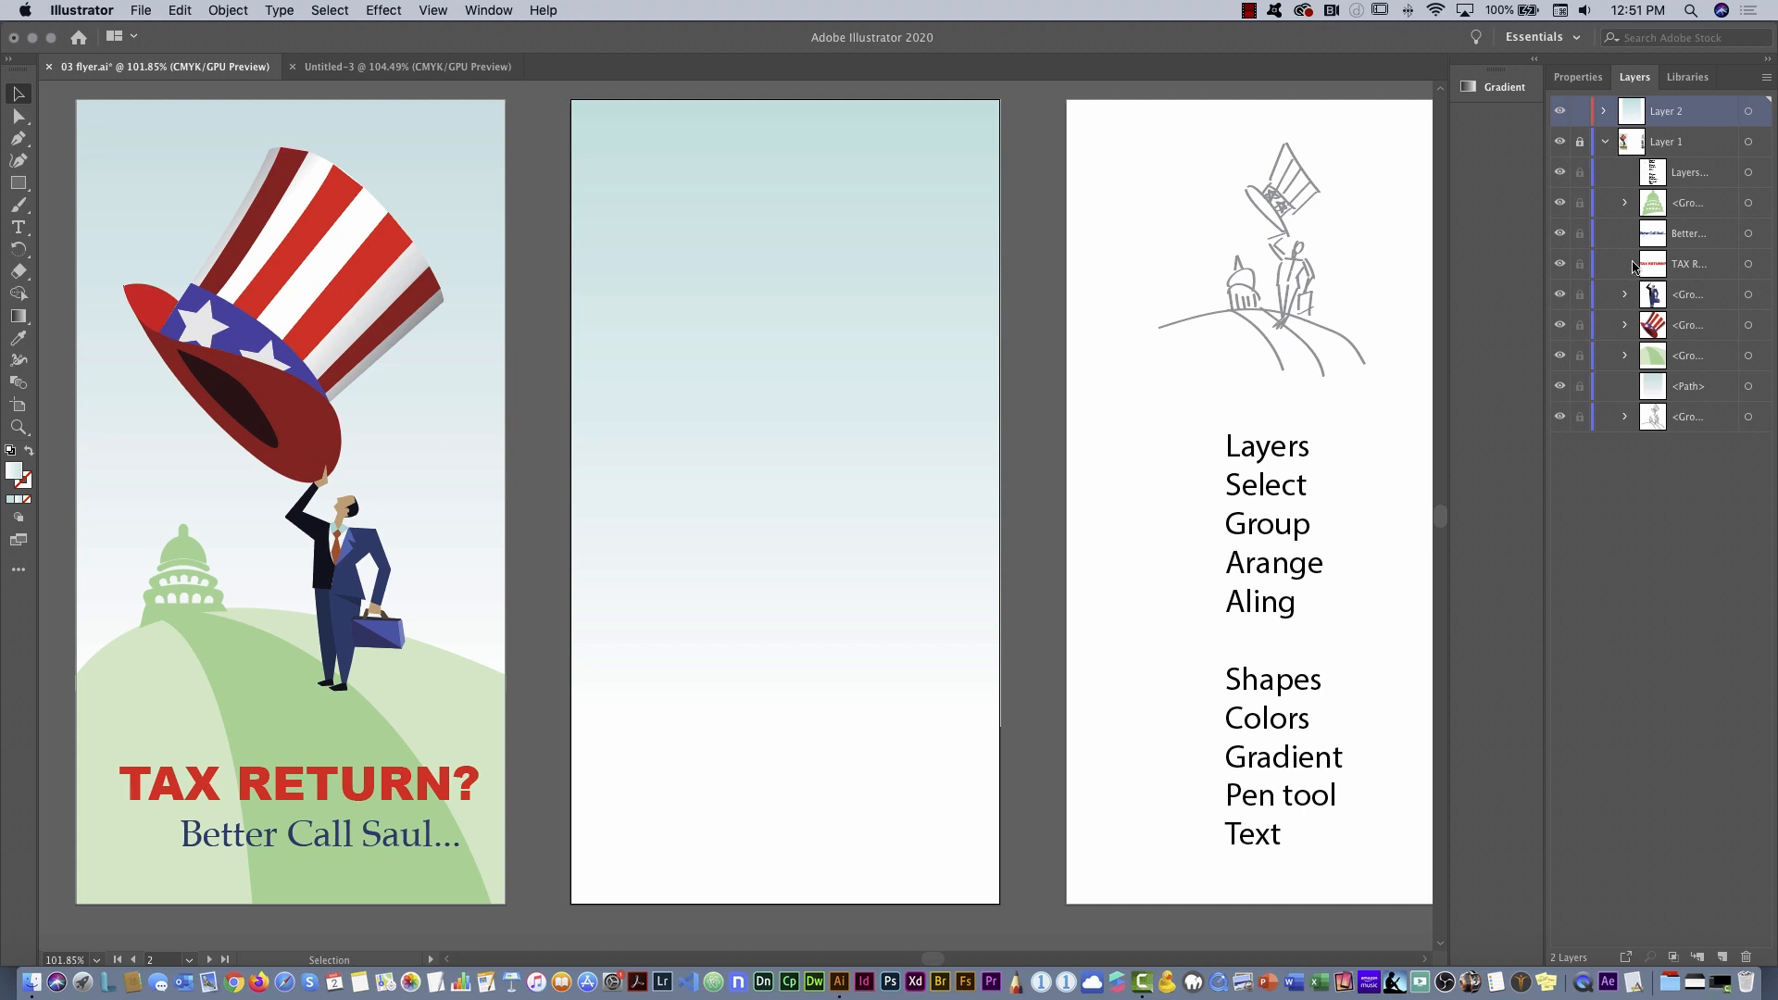
pyautogui.click(1606, 143)
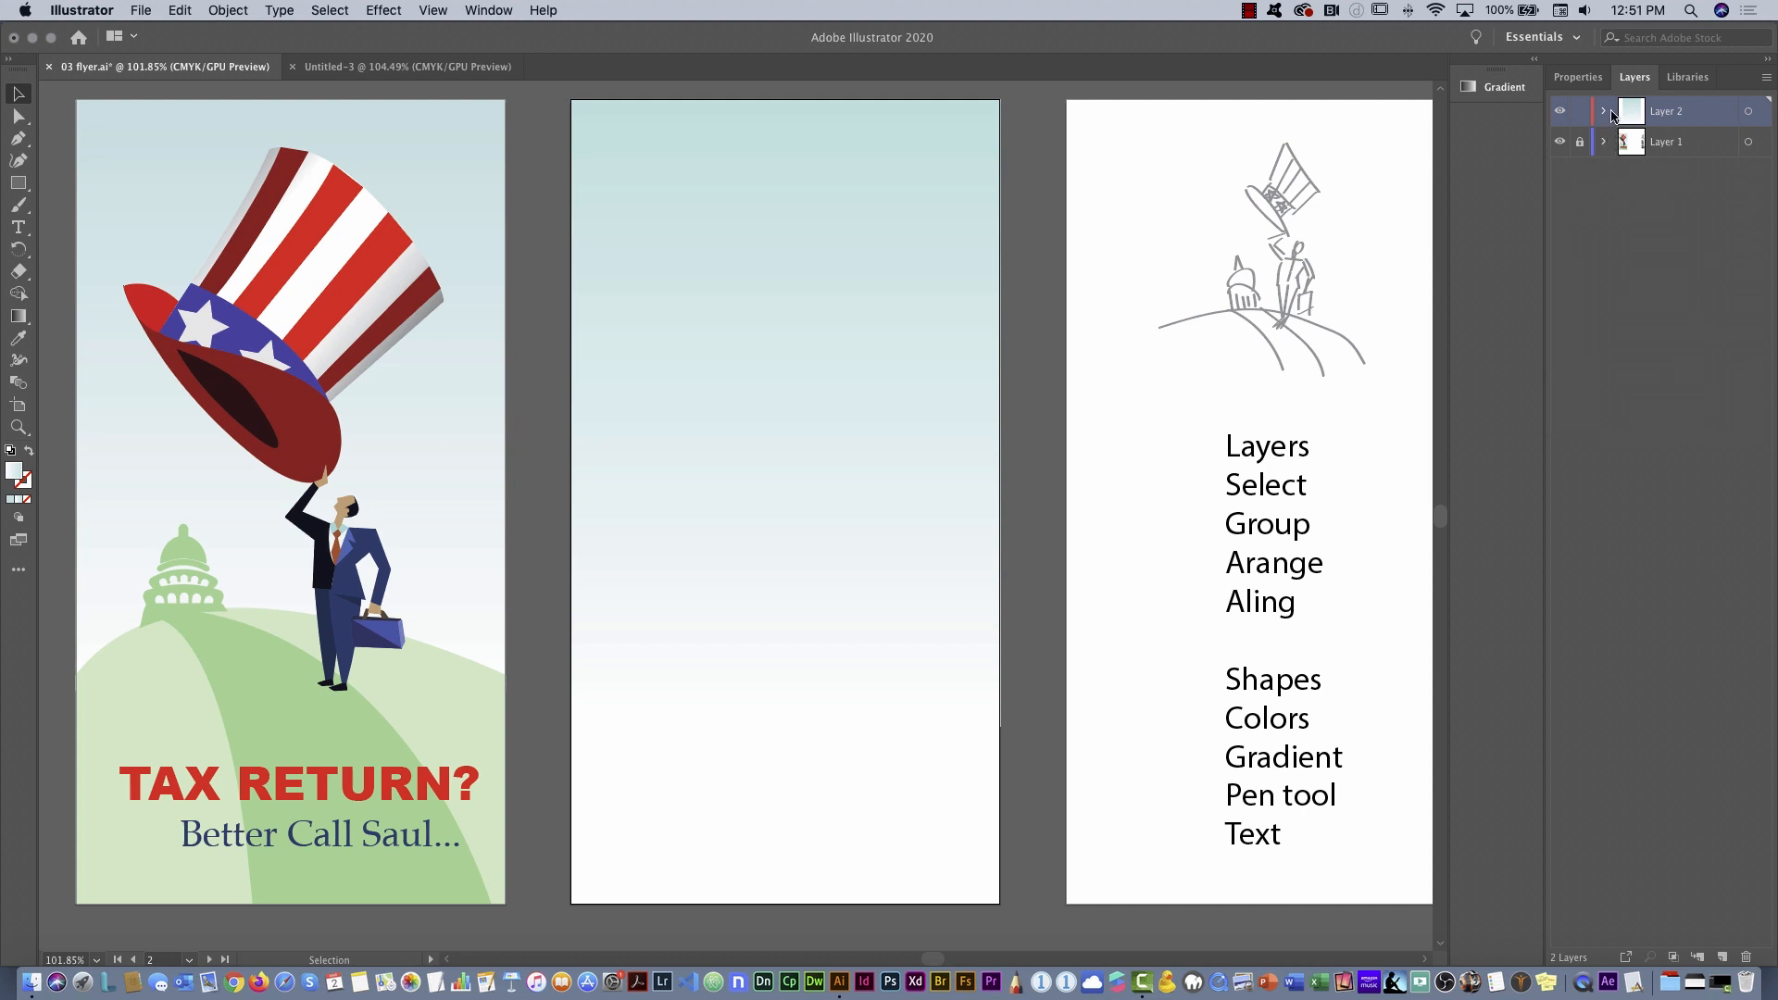
# Expand Layer 2 and draw a rectangle about 397 pt wide and 239 pt high across the bottom of the middle artboard
pyautogui.click(1605, 112)
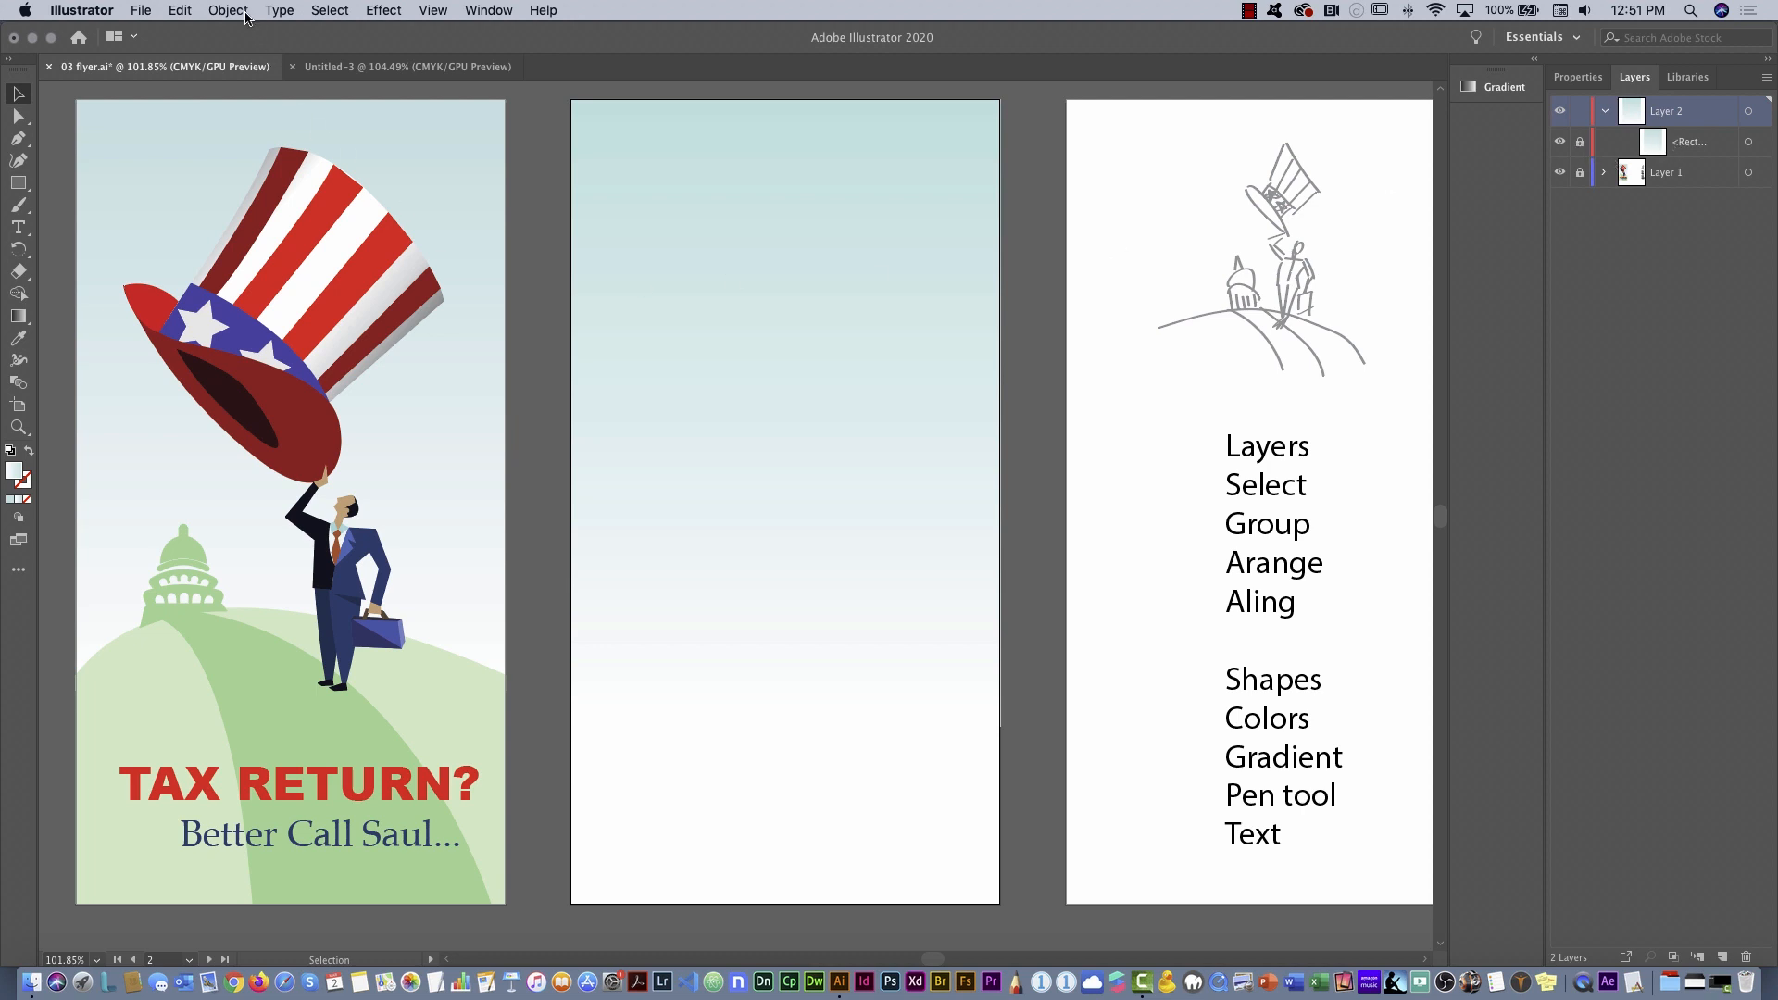
pyautogui.click(1582, 142)
pyautogui.click(1581, 142)
pyautogui.click(19, 185)
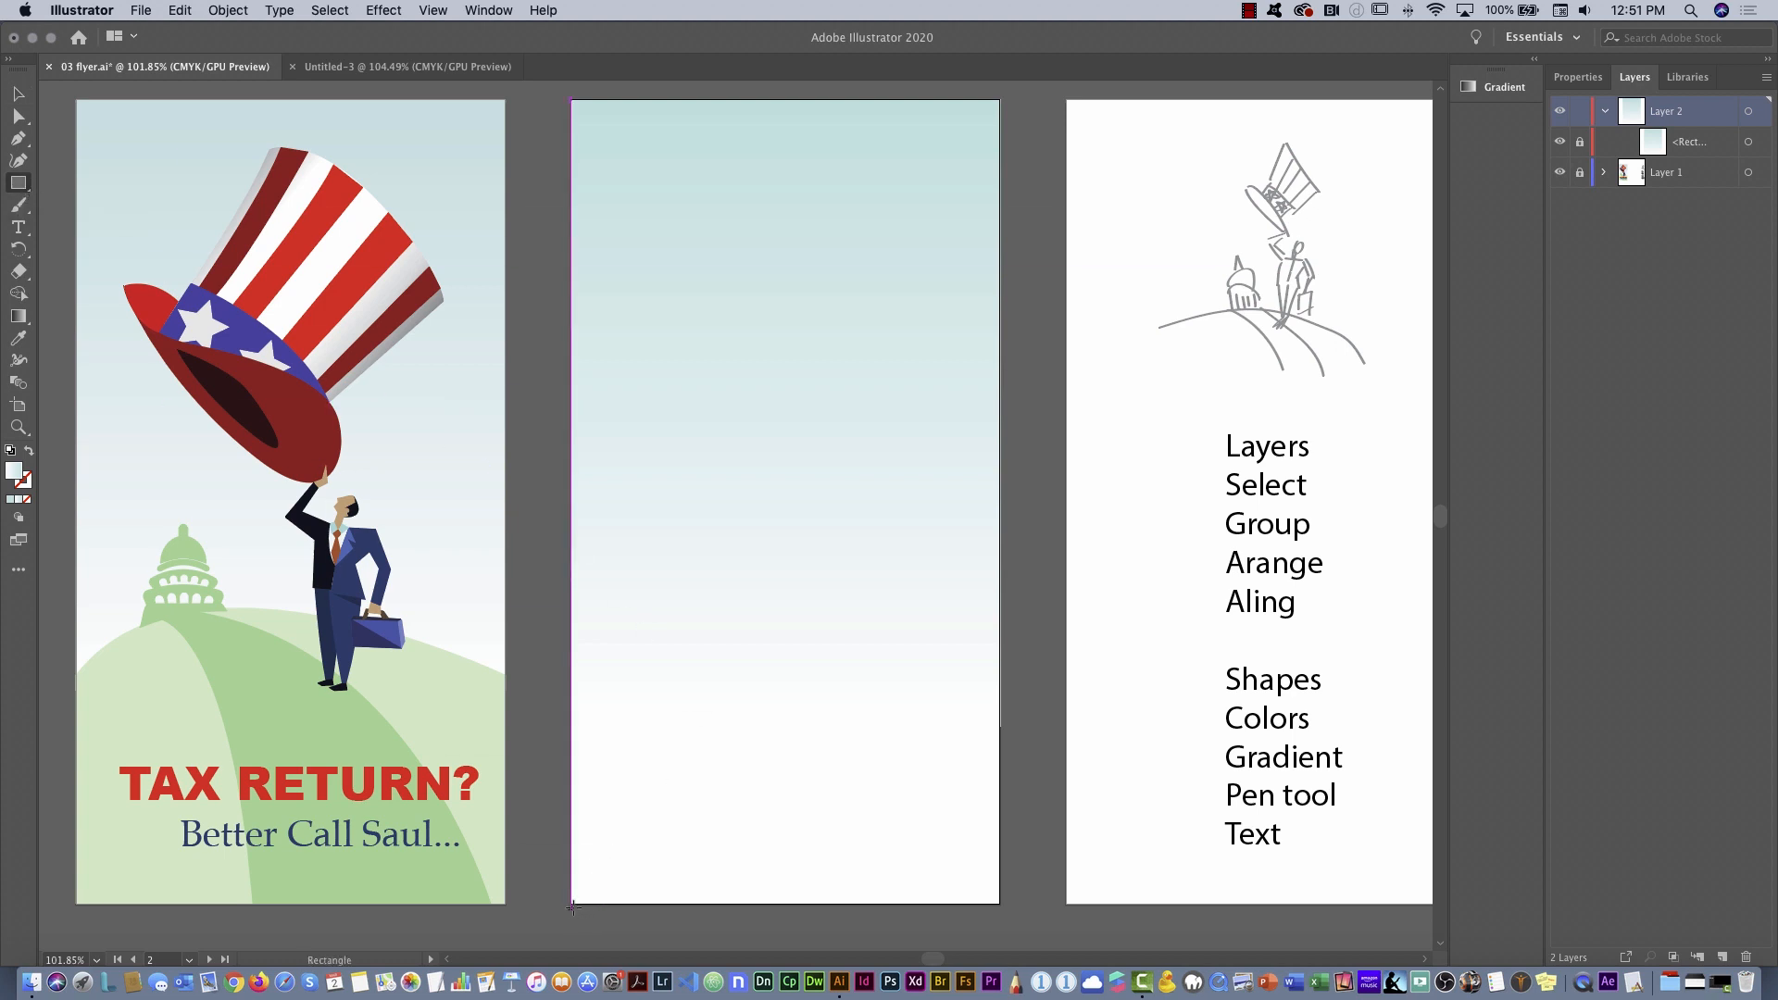
pyautogui.moveTo(569, 902); pyautogui.dragTo(997, 648)
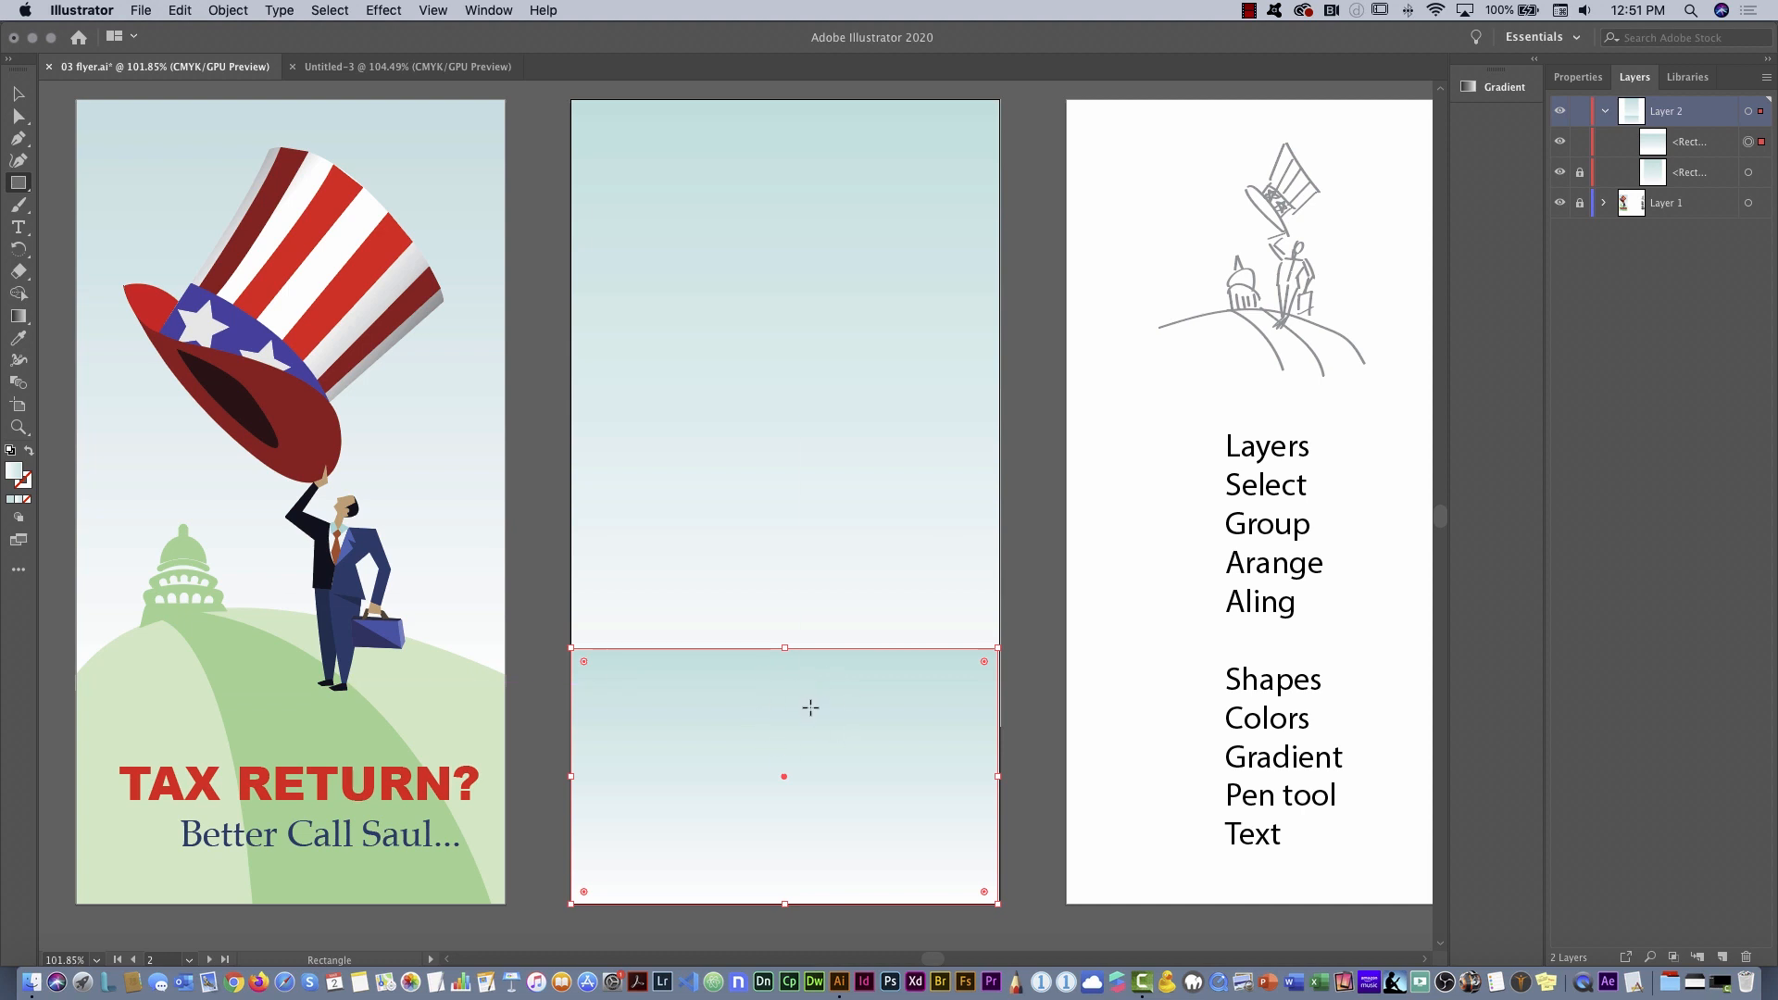
# Replace the new rectangle's gradient fill with a light green of C 37, M 0, Y 53, K 0
pyautogui.click(18, 95)
pyautogui.click(1583, 82)
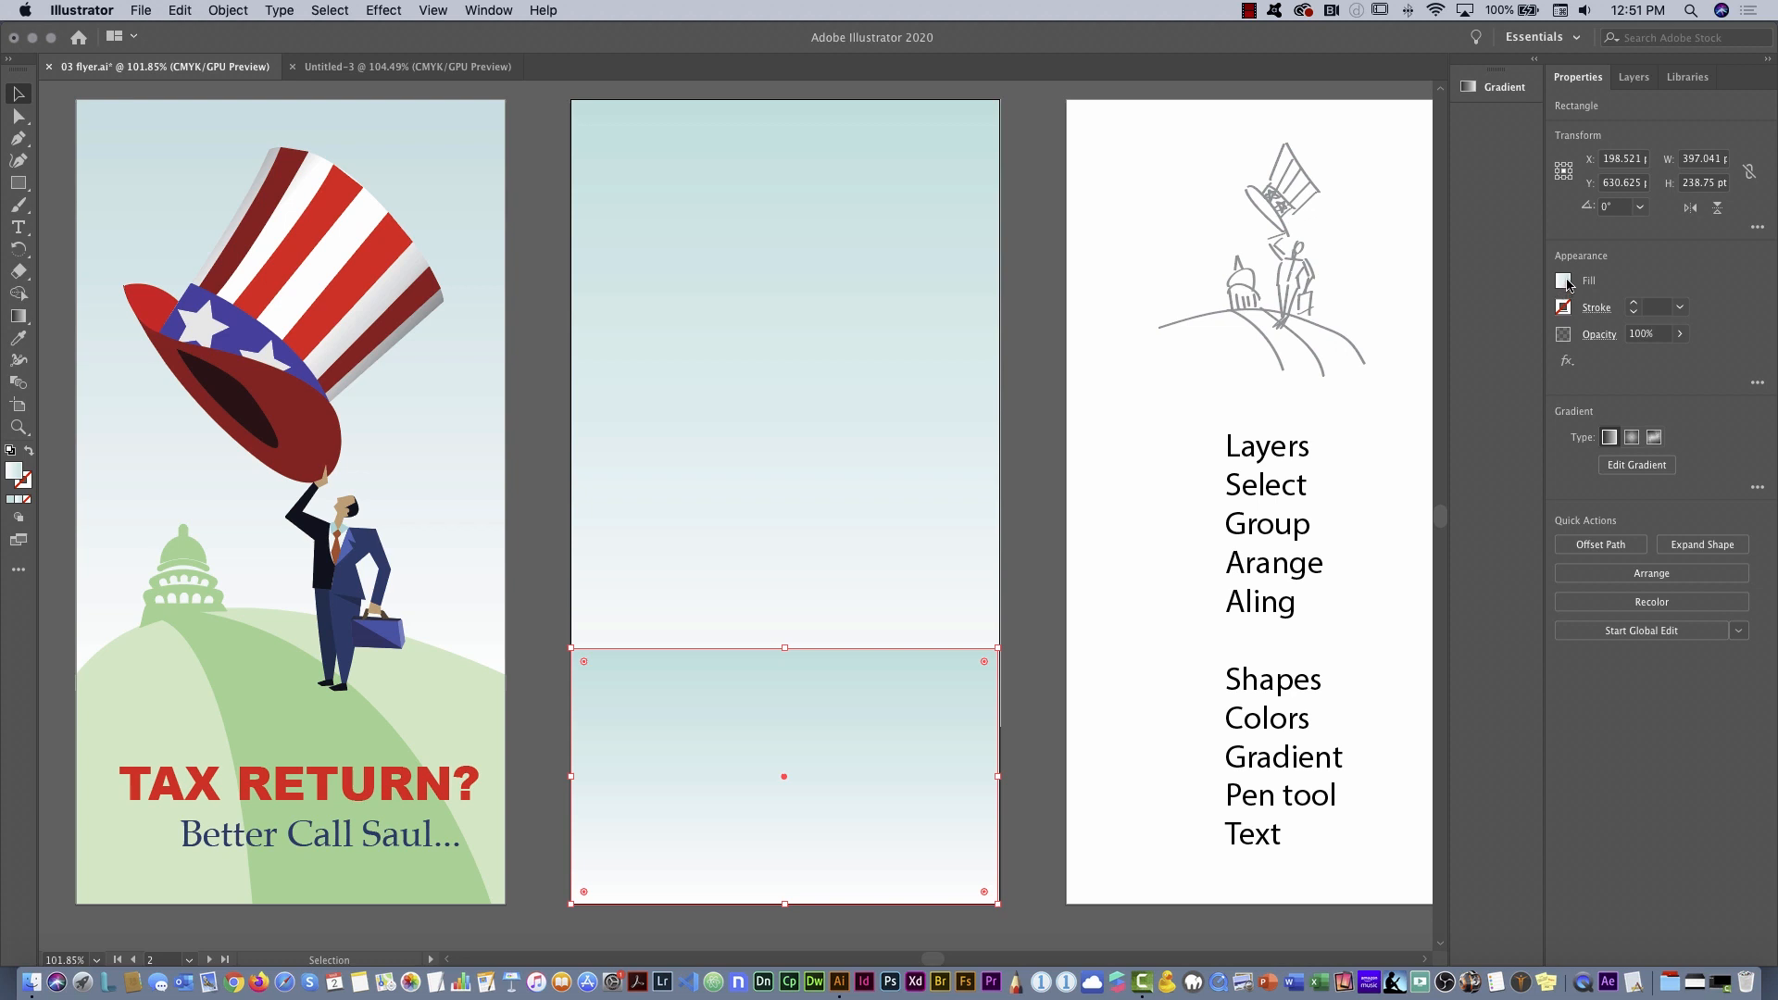
pyautogui.click(1563, 282)
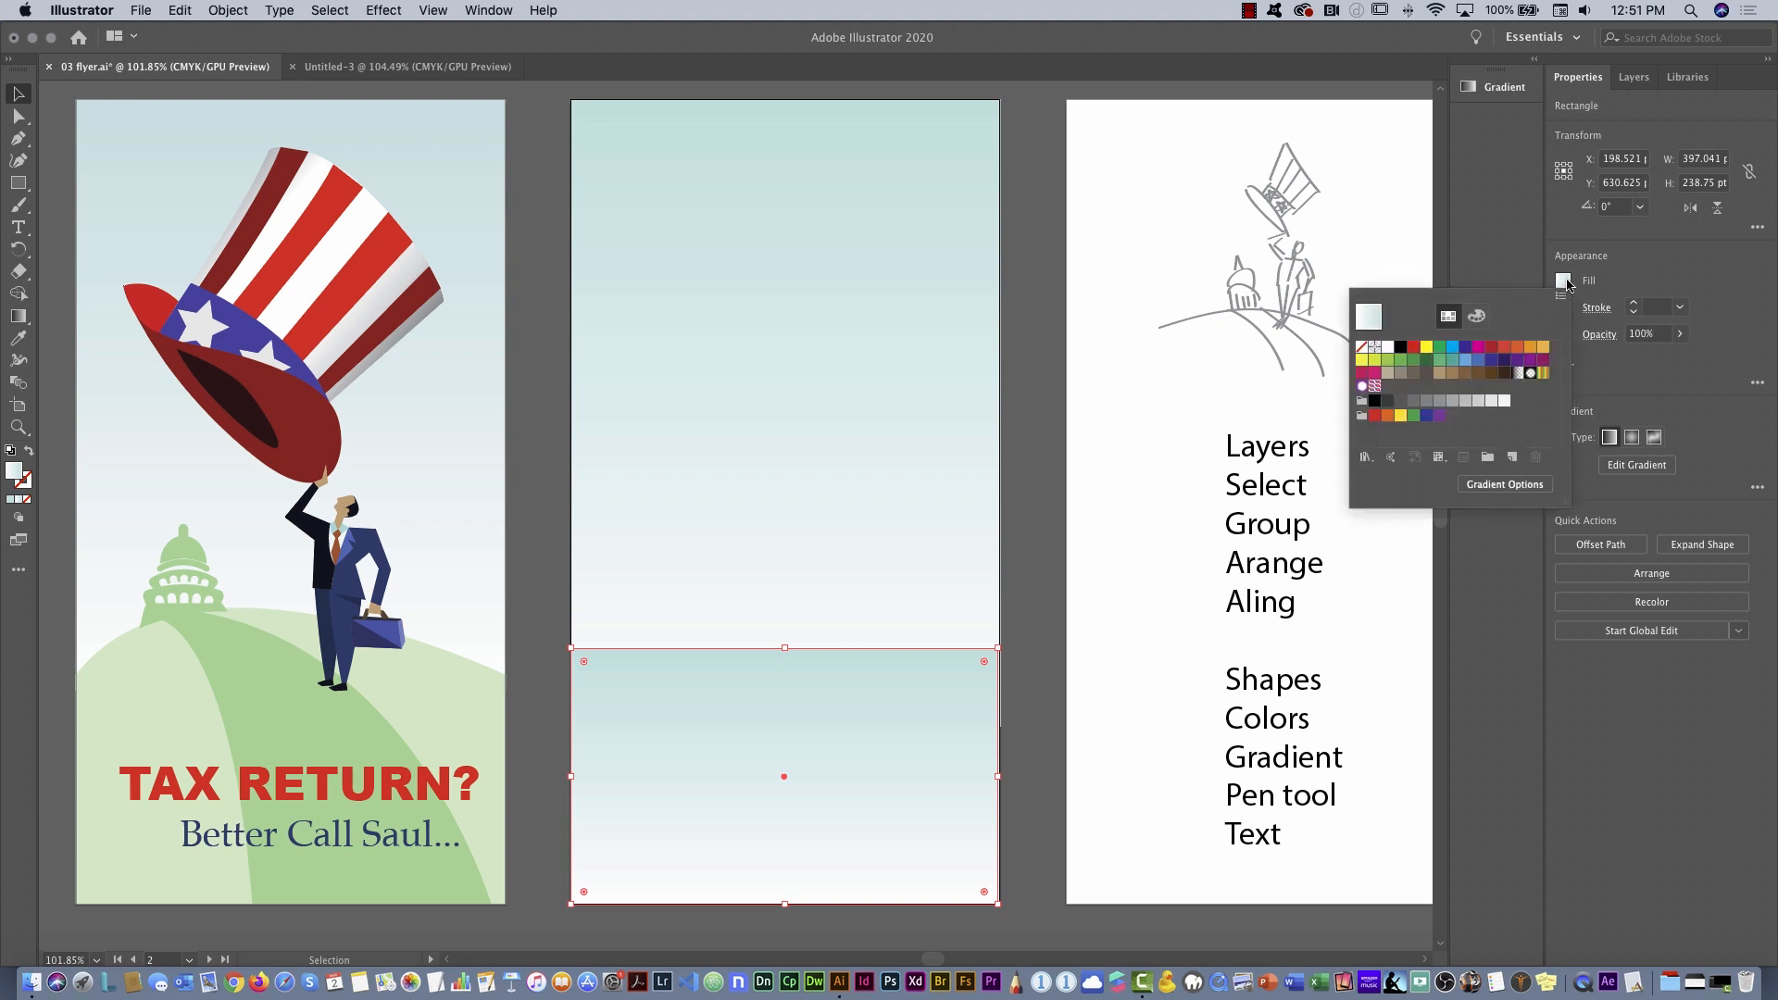
pyautogui.click(1387, 360)
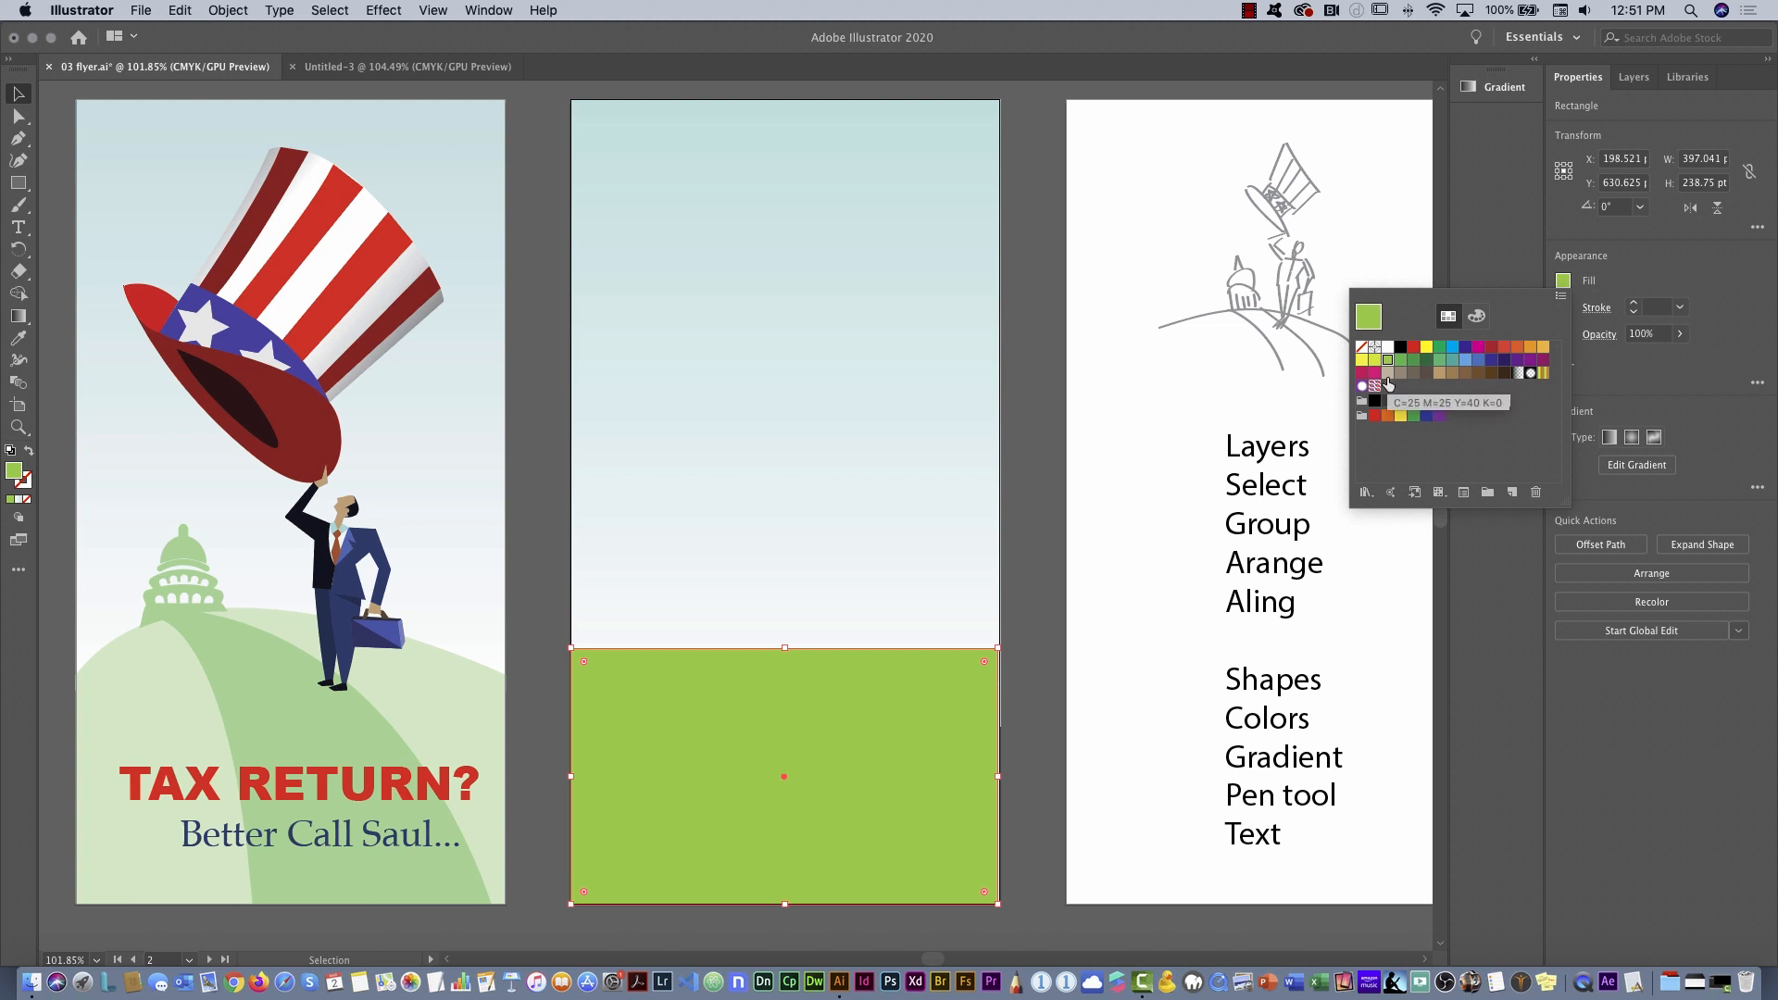
pyautogui.click(1479, 324)
pyautogui.moveTo(1468, 356); pyautogui.dragTo(1451, 357)
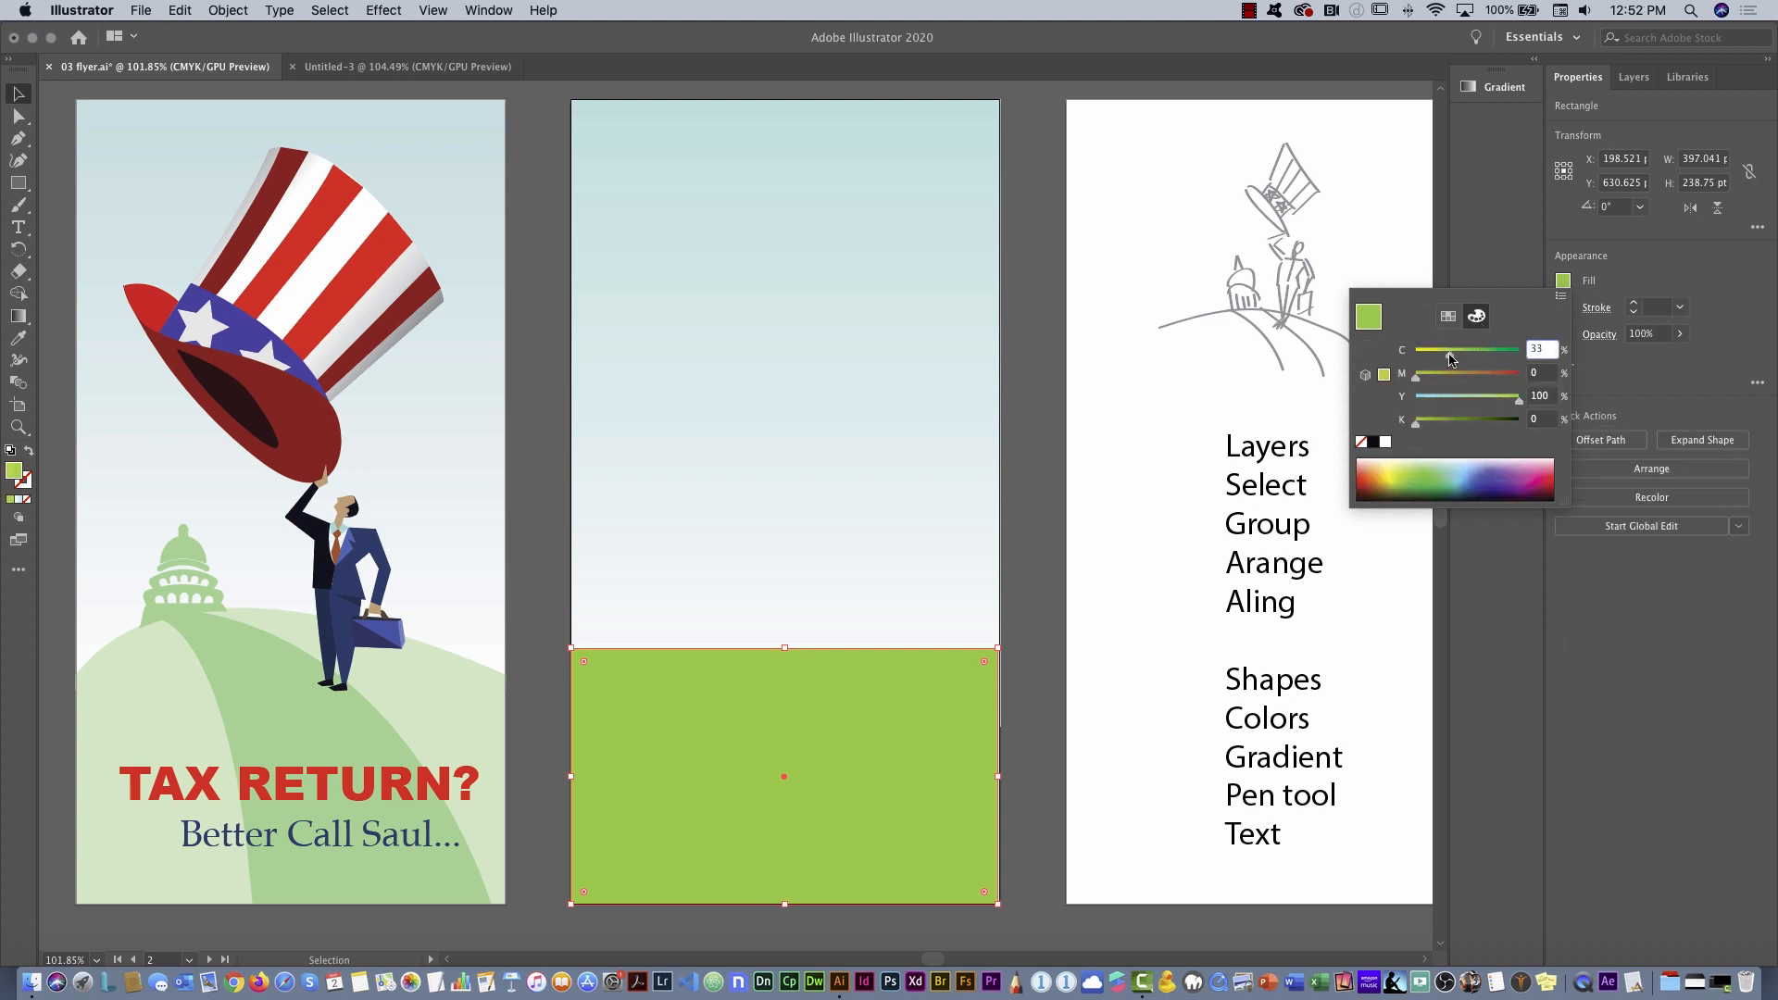
pyautogui.moveTo(1520, 404); pyautogui.dragTo(1456, 358)
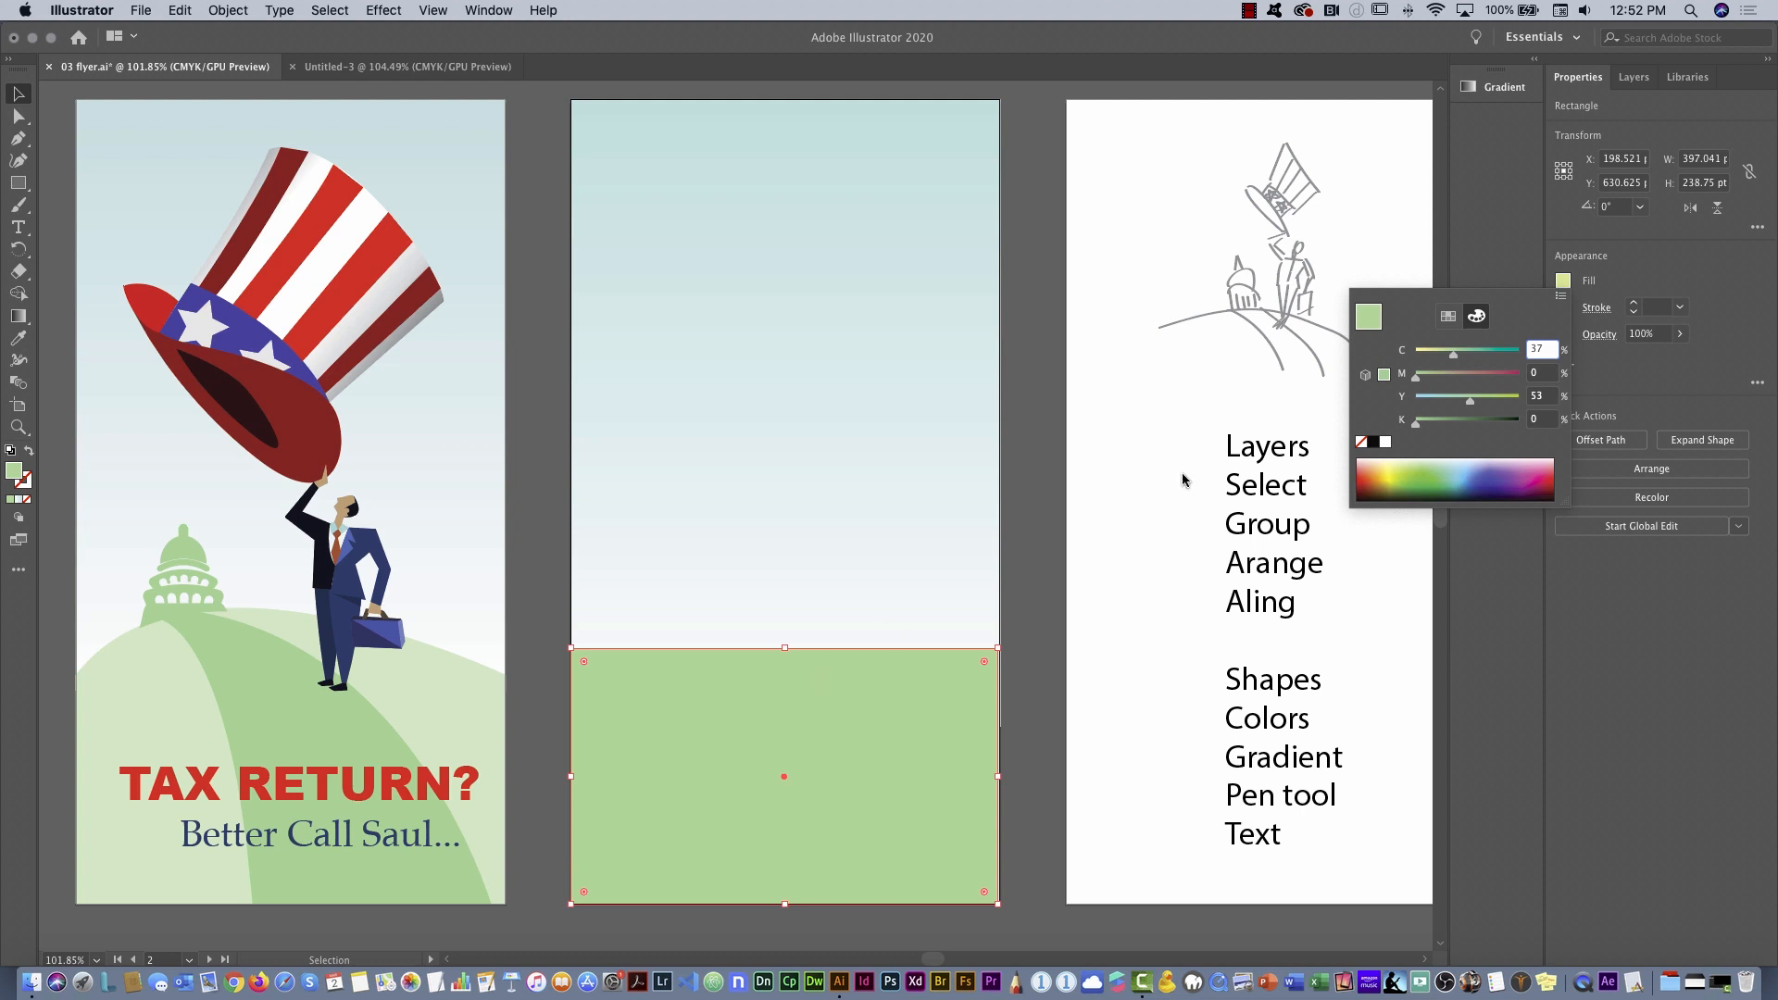
pyautogui.click(1567, 283)
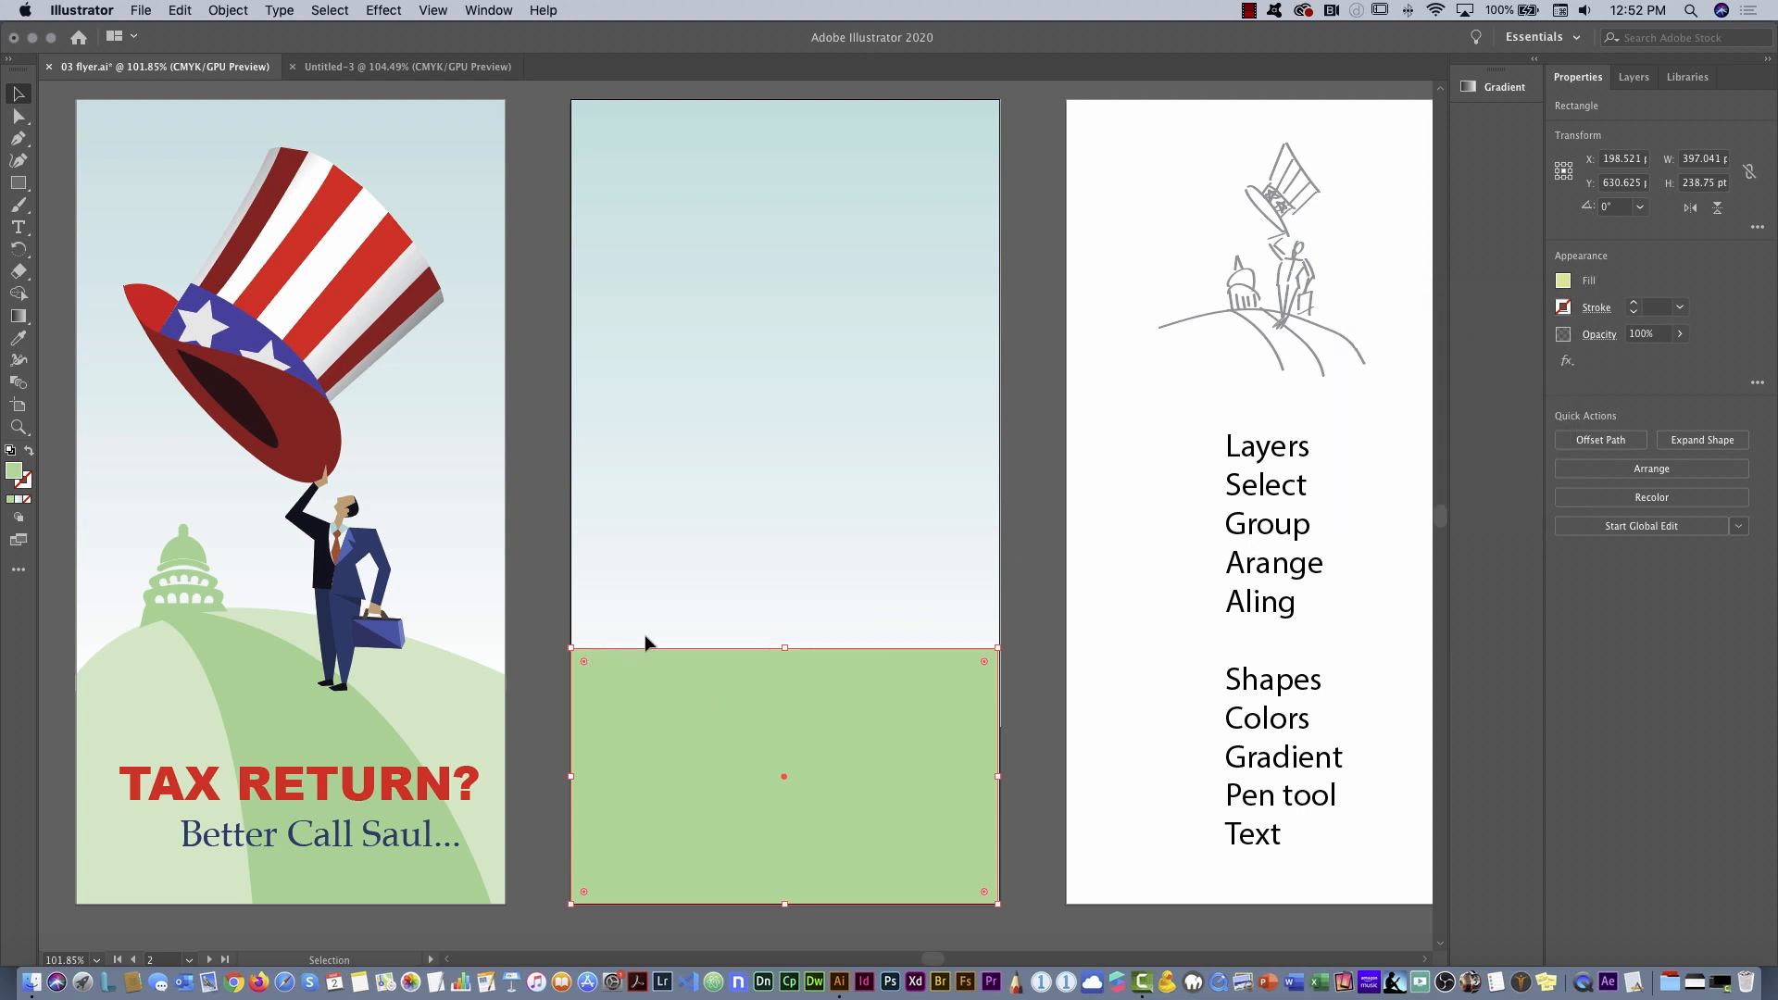
# Shorten the green rectangle to about 217 pt high and bend its upper edge into a rounded hill with the Anchor Point tool
pyautogui.moveTo(784, 647); pyautogui.dragTo(786, 670)
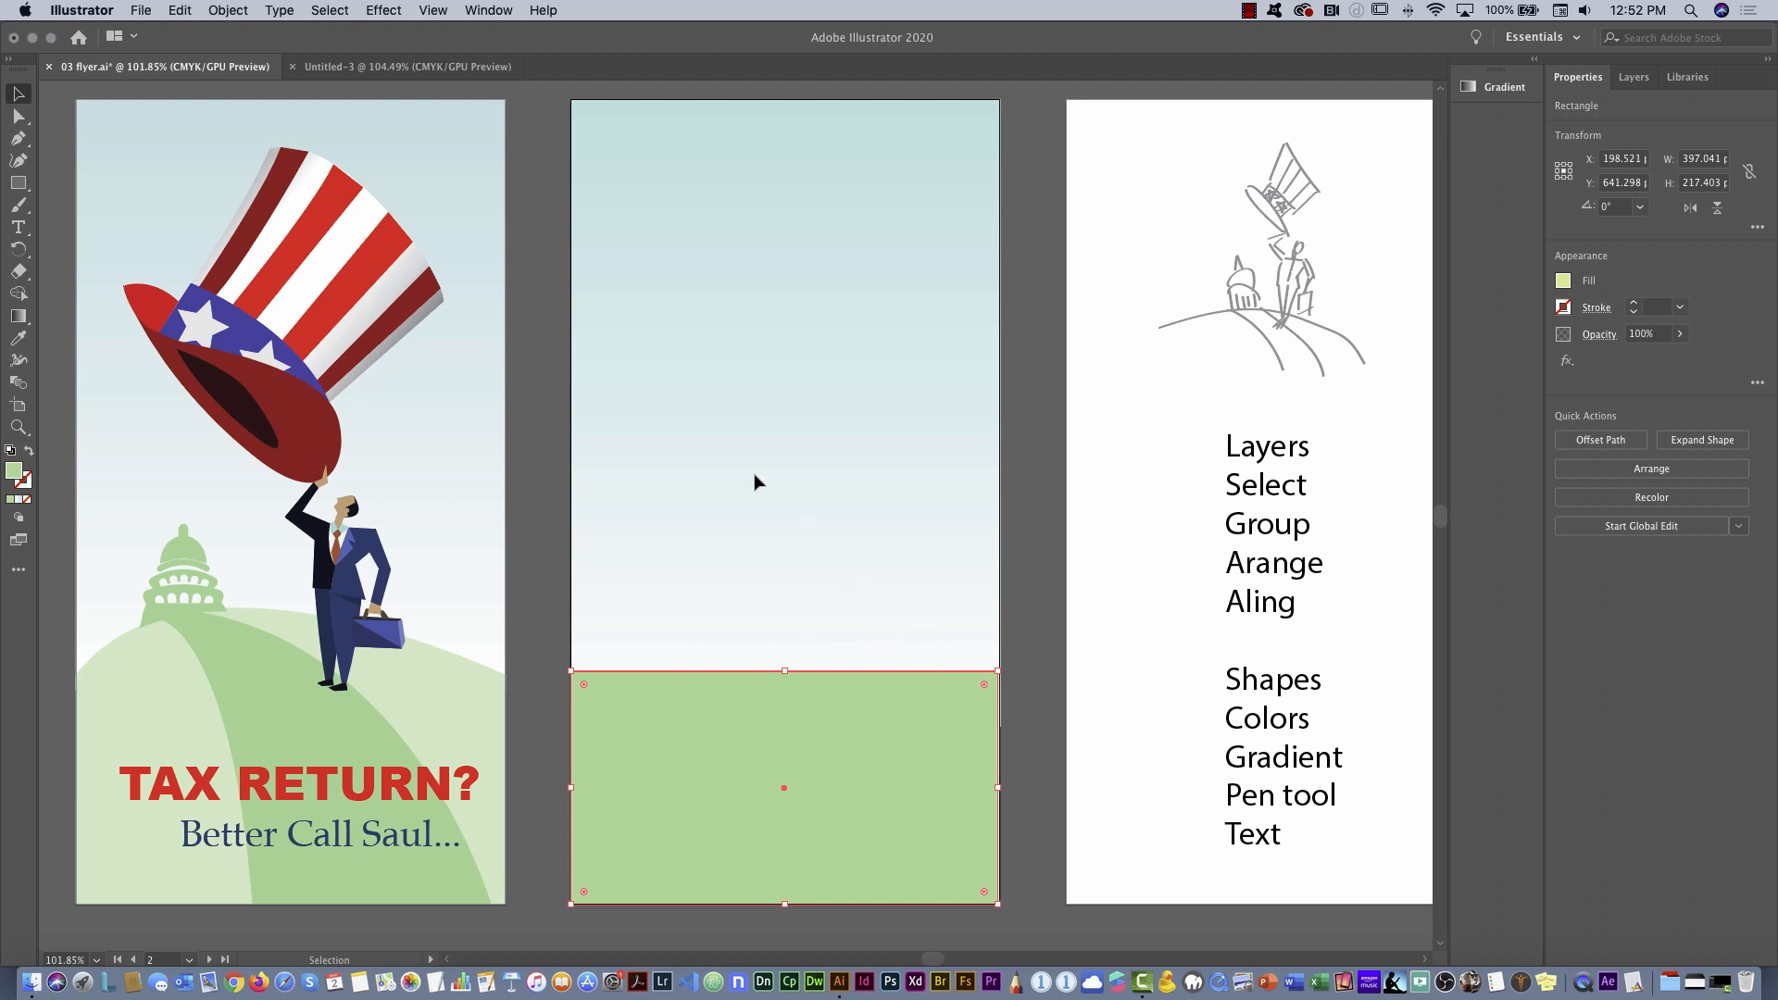
pyautogui.click(19, 141)
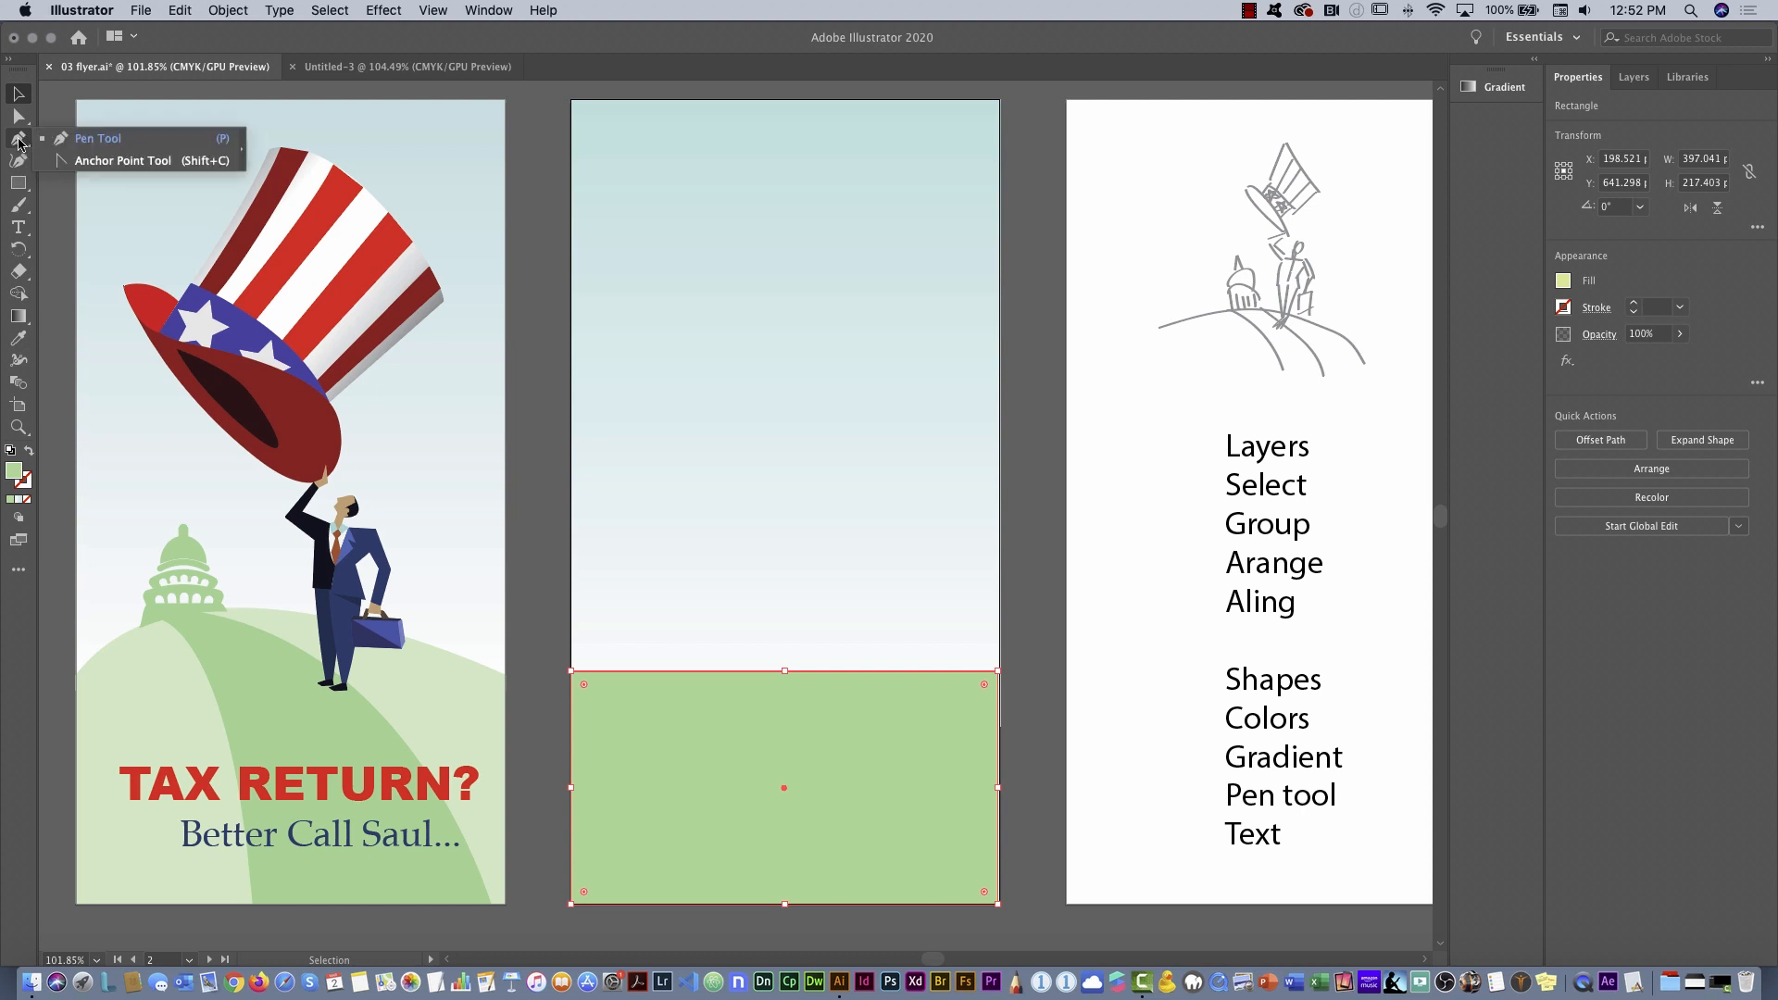
pyautogui.click(17, 141)
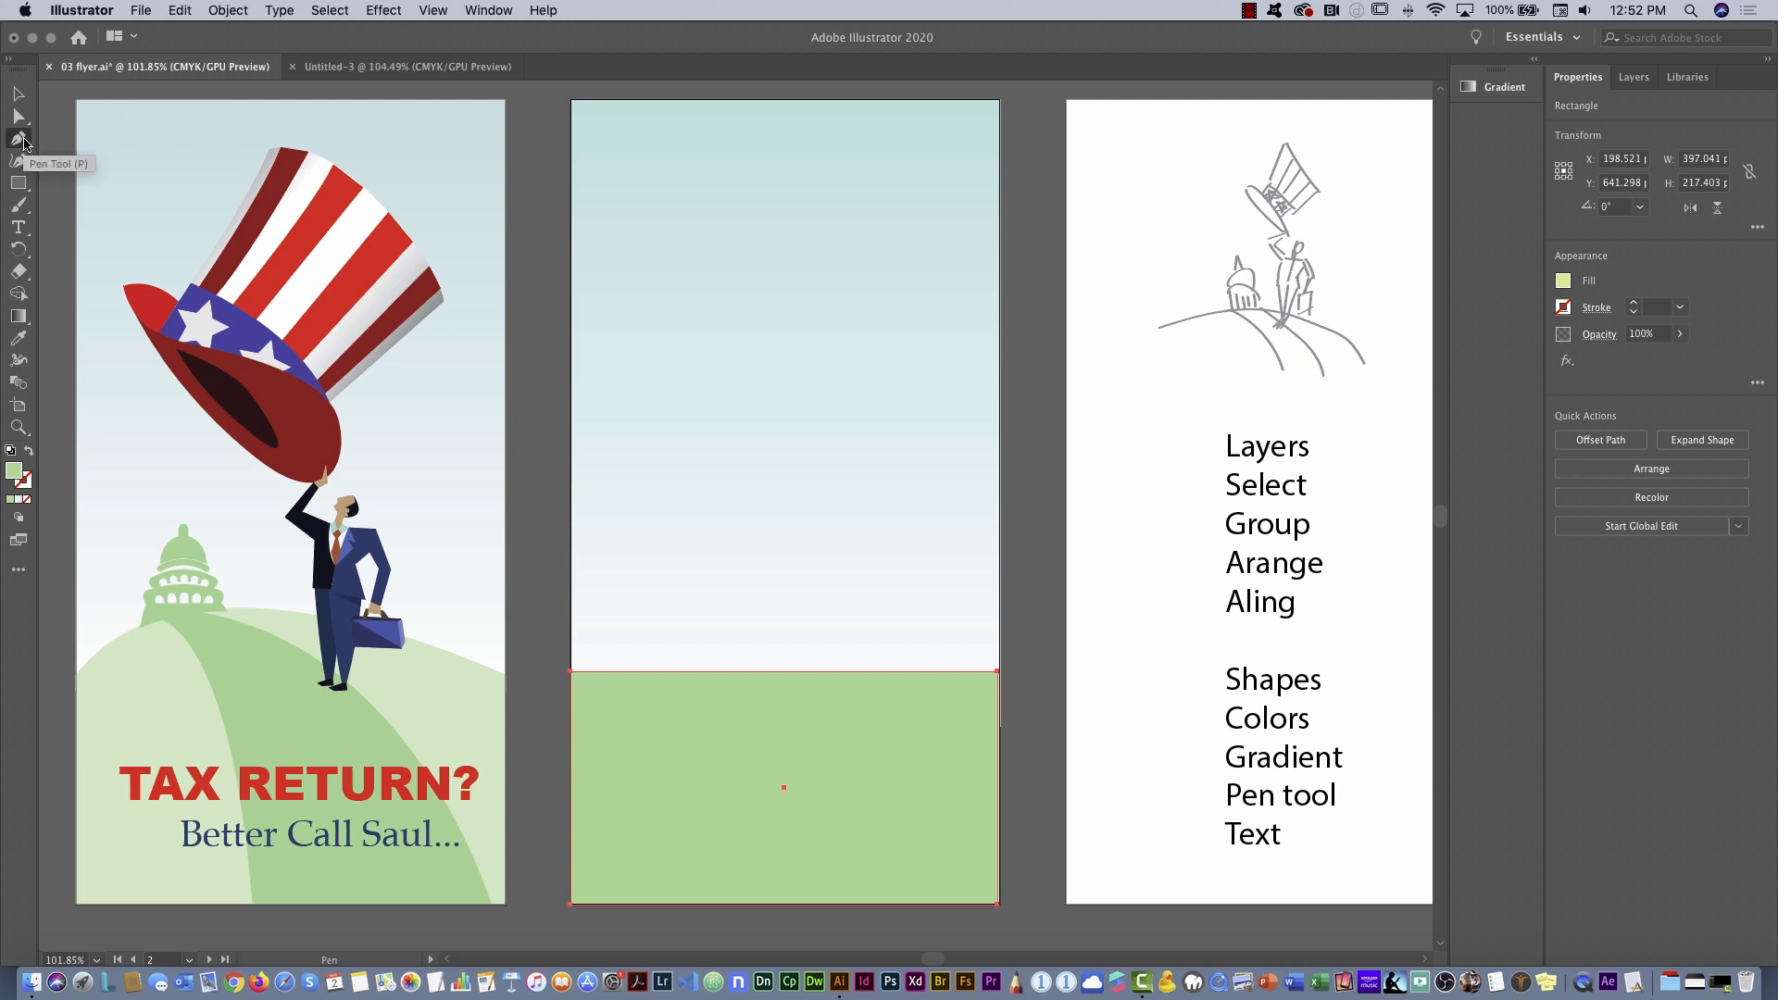
pyautogui.click(19, 140)
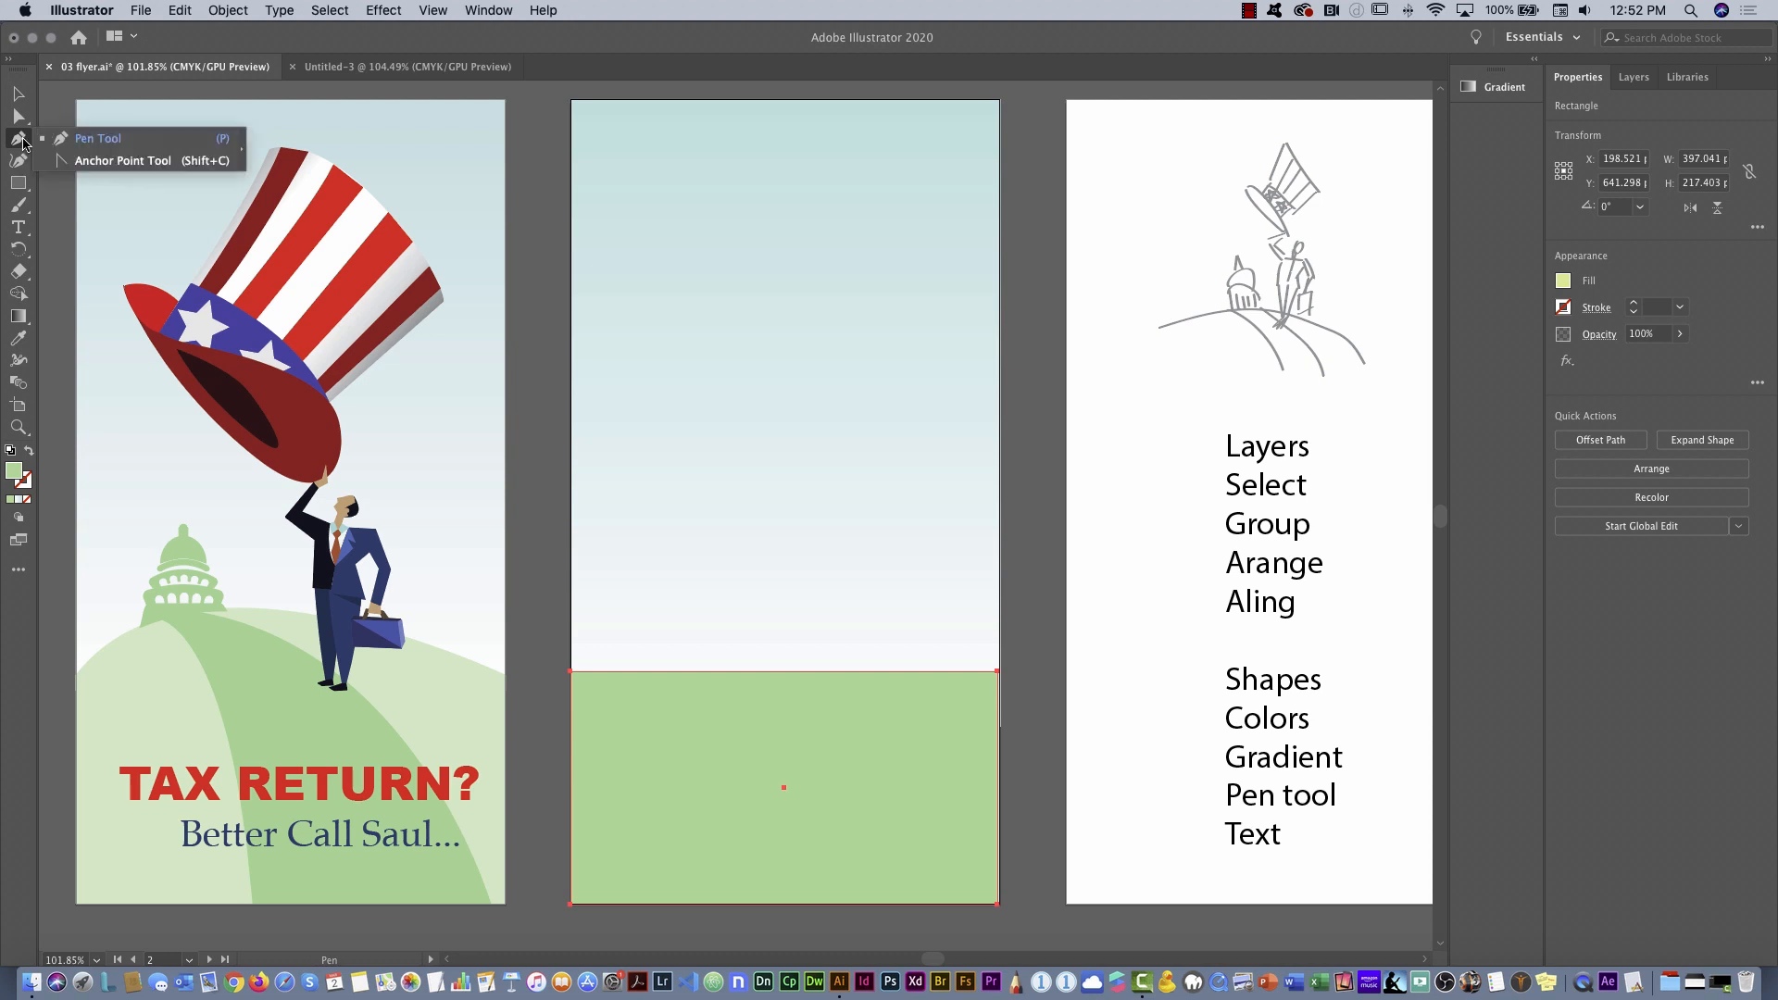
pyautogui.click(114, 162)
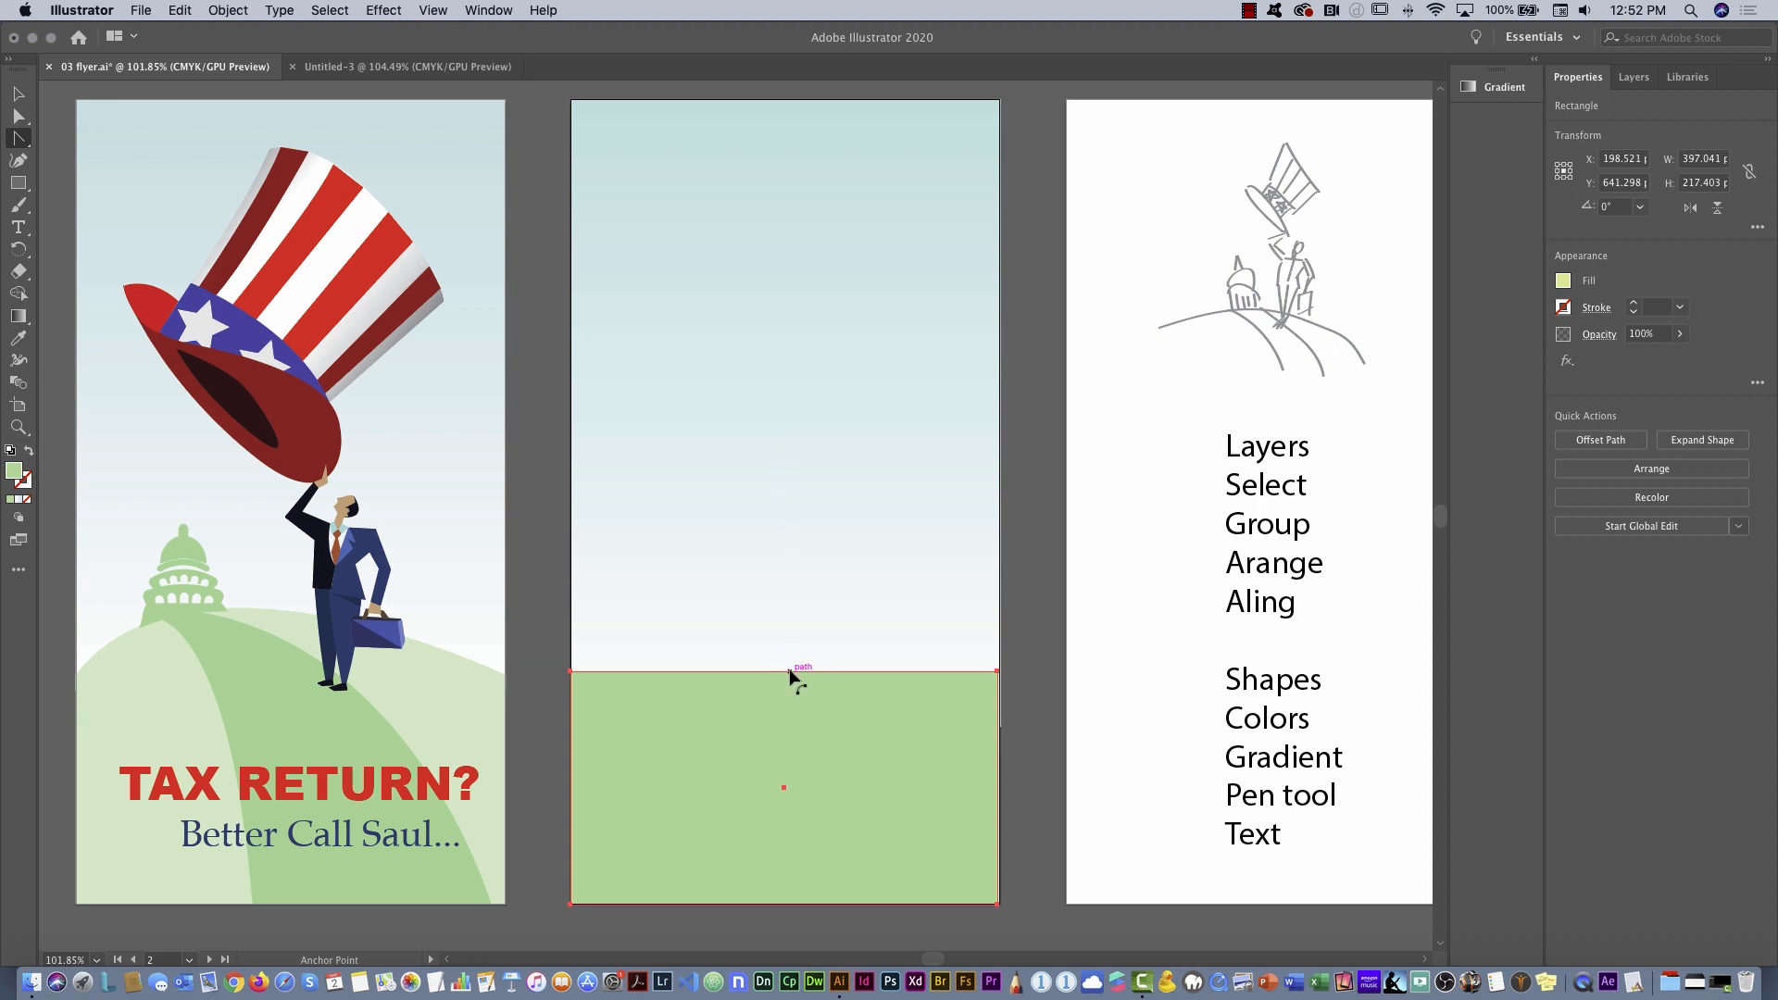
pyautogui.moveTo(790, 674); pyautogui.dragTo(741, 604)
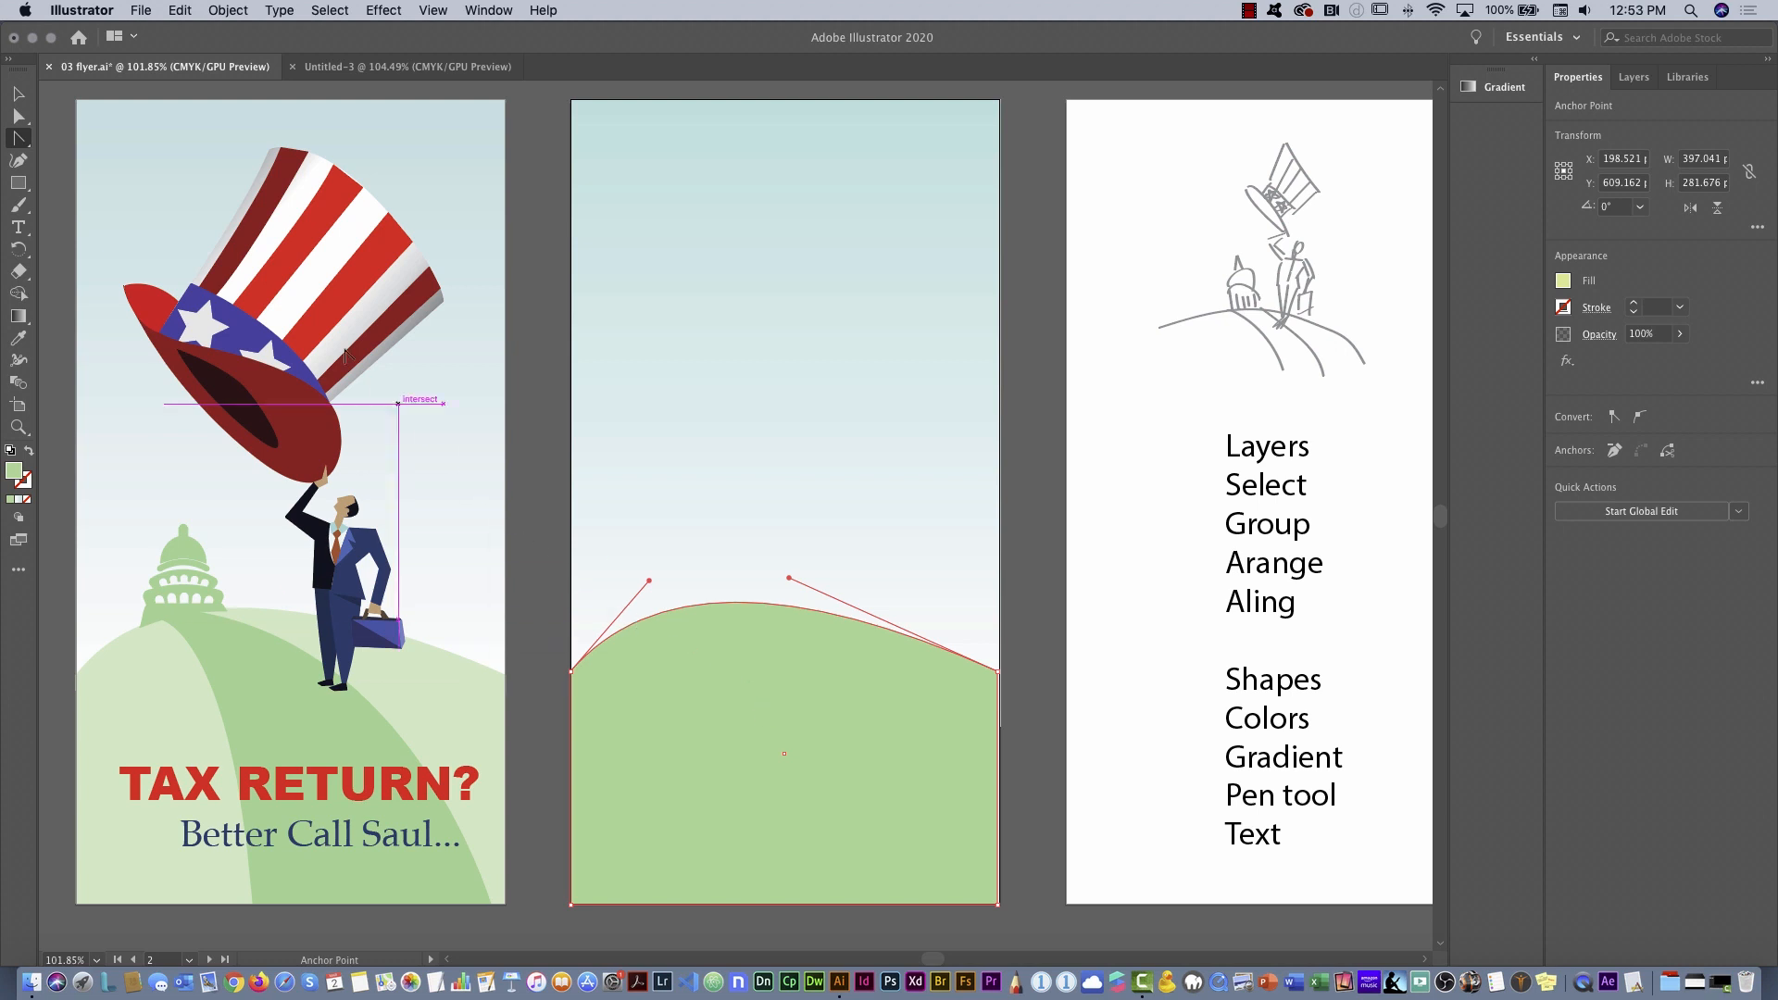
# Draw a tall rectangle about 95 by 303 pt over the hill and fill it with C 50, M 0, Y 70, K 0
pyautogui.click(16, 186)
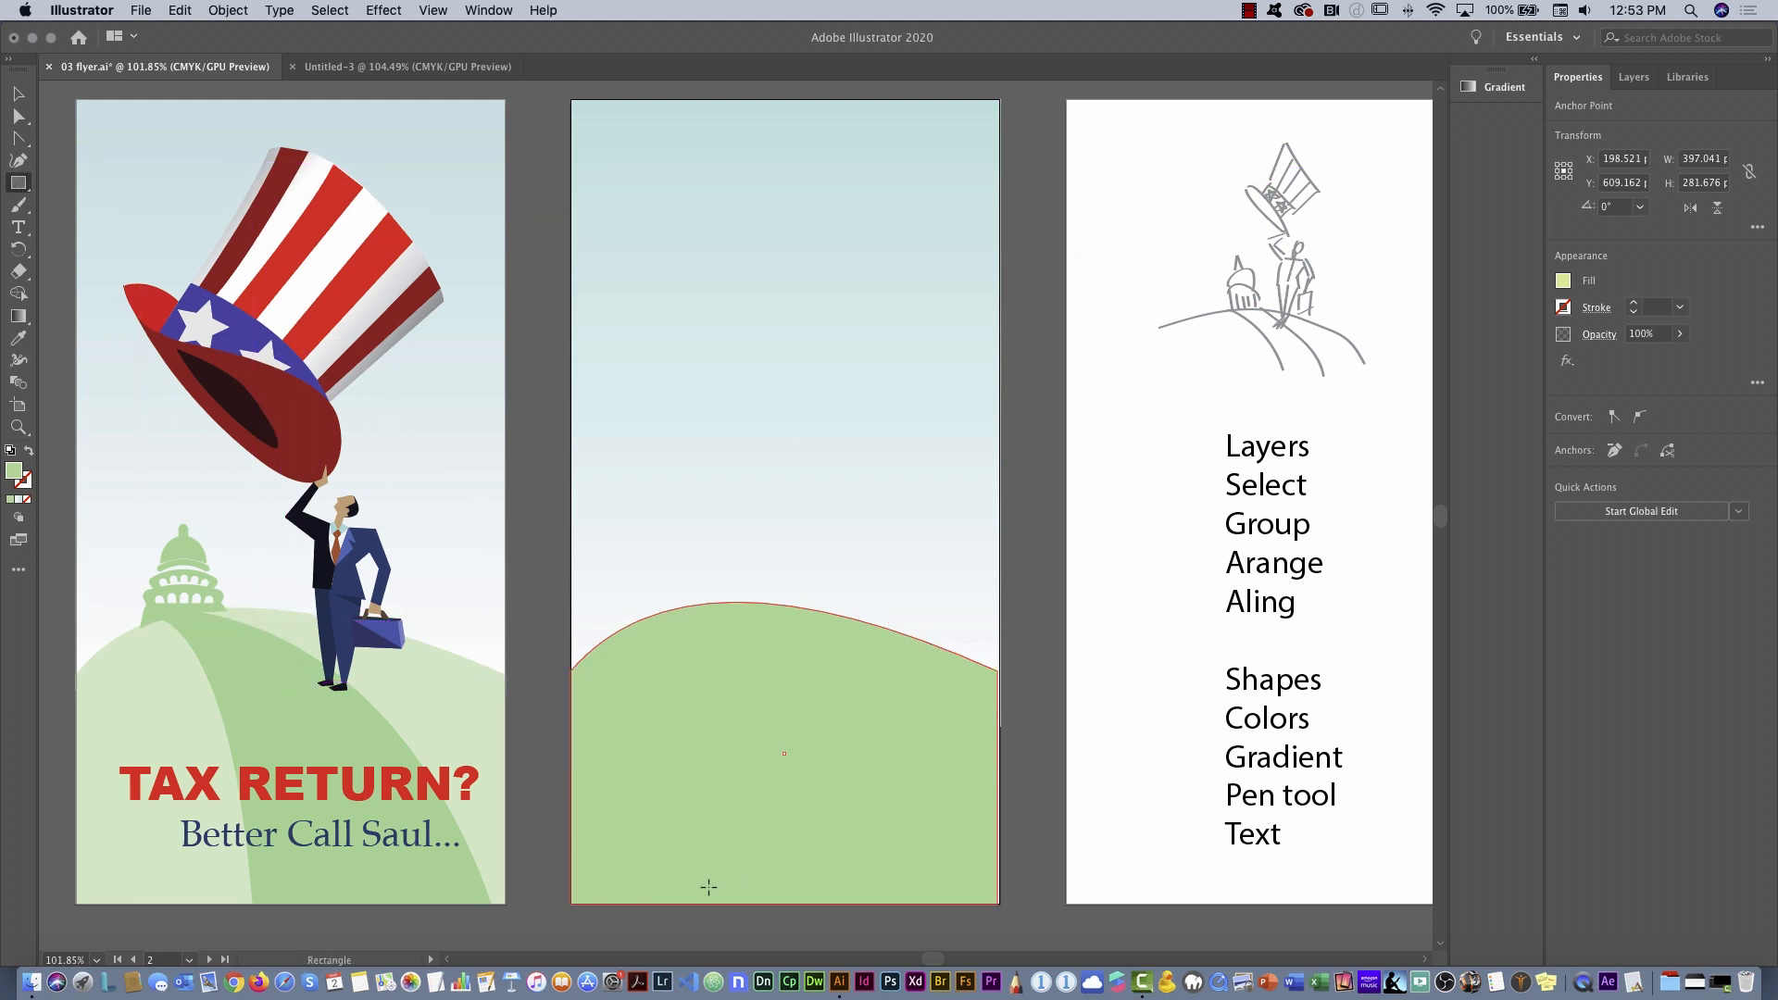
pyautogui.moveTo(681, 902); pyautogui.dragTo(784, 578)
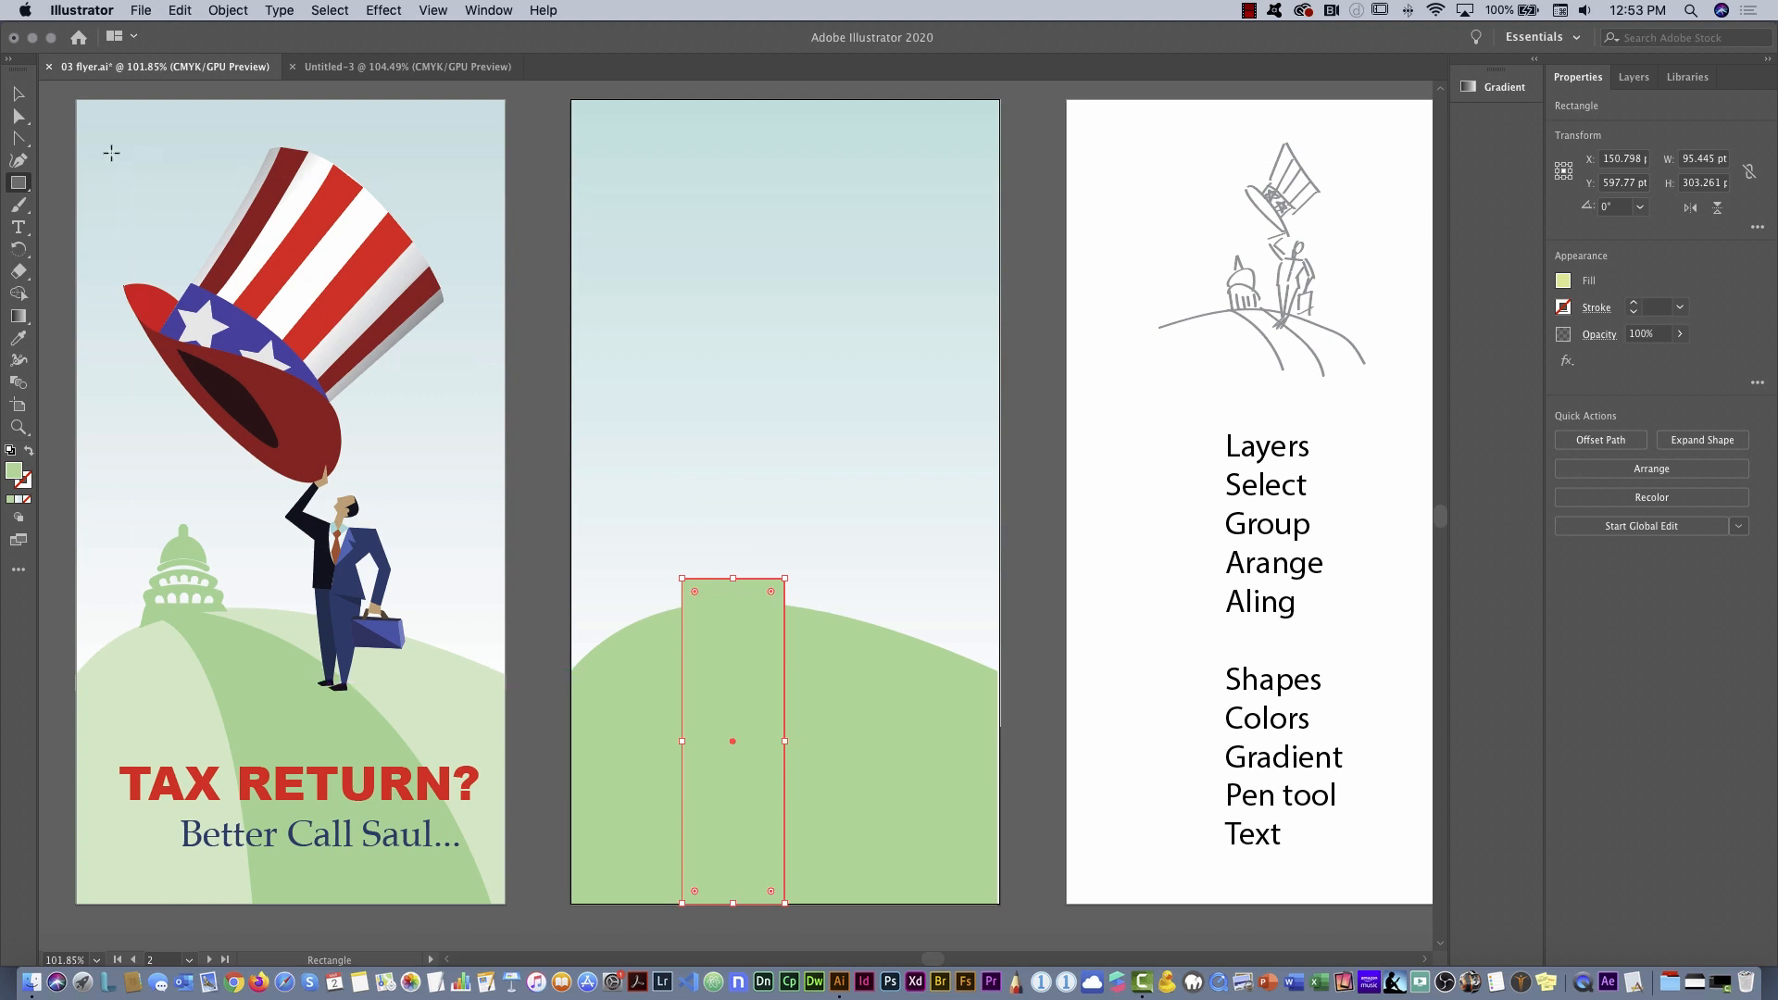
pyautogui.click(19, 97)
pyautogui.click(1564, 282)
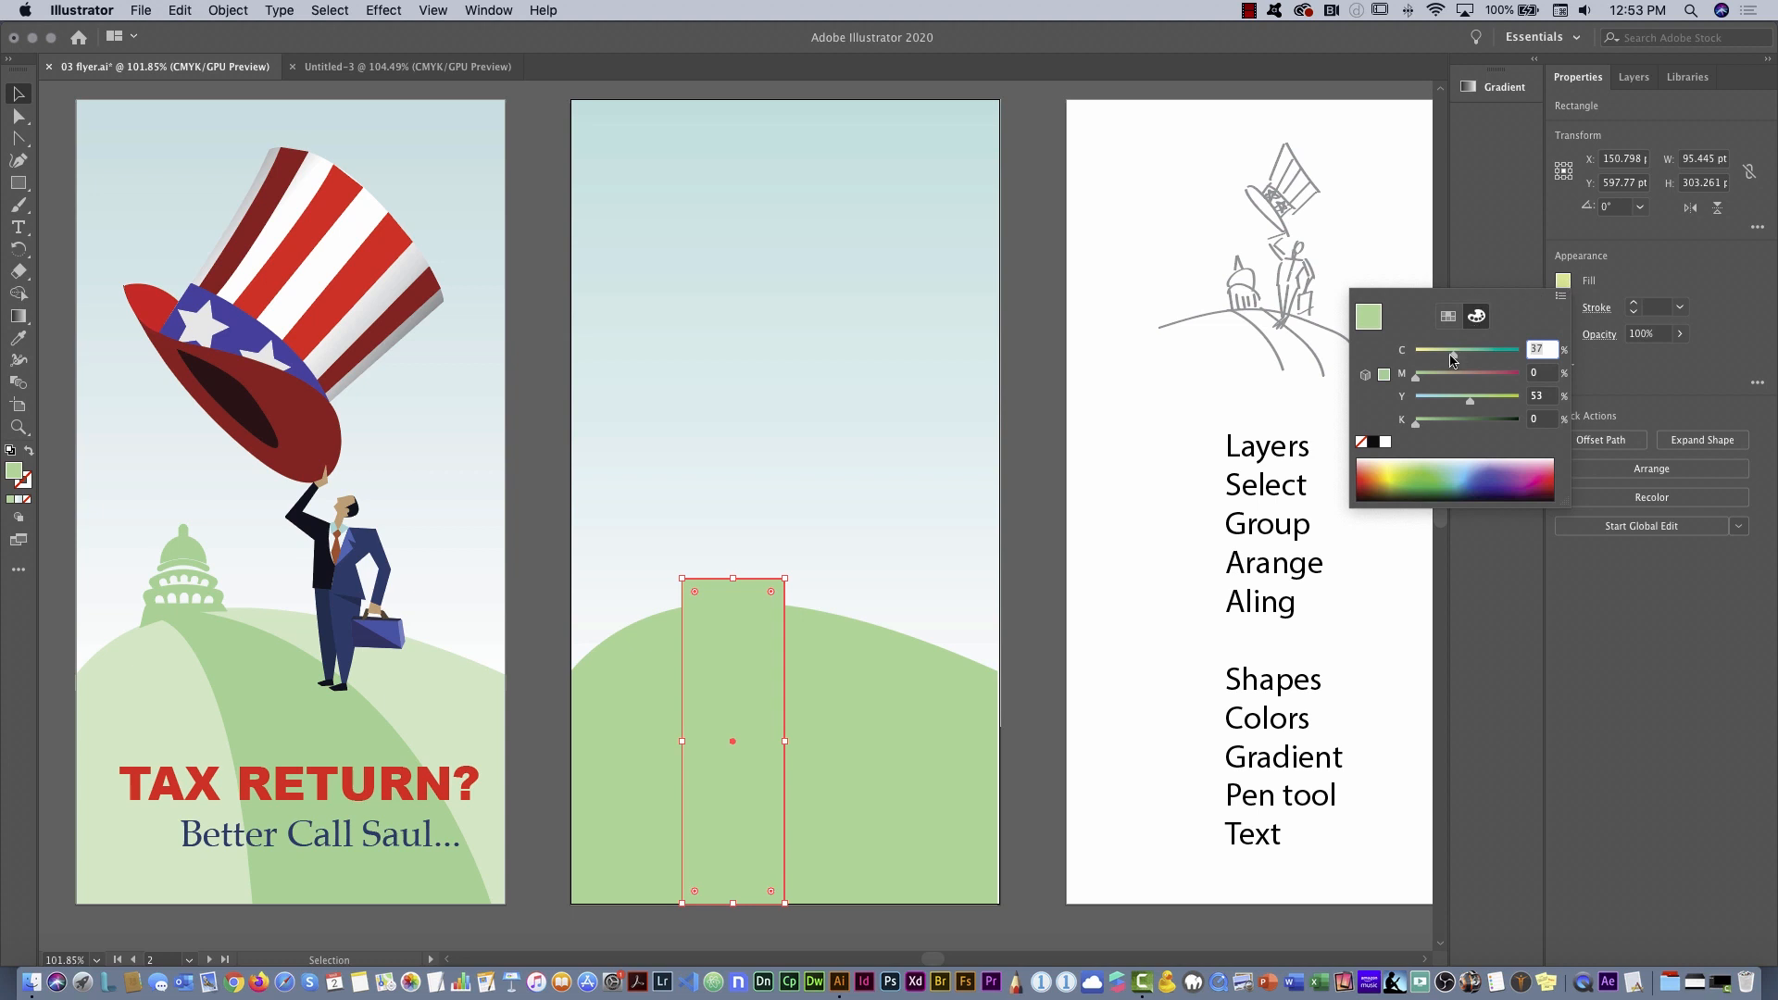
pyautogui.moveTo(1455, 360); pyautogui.dragTo(1482, 405)
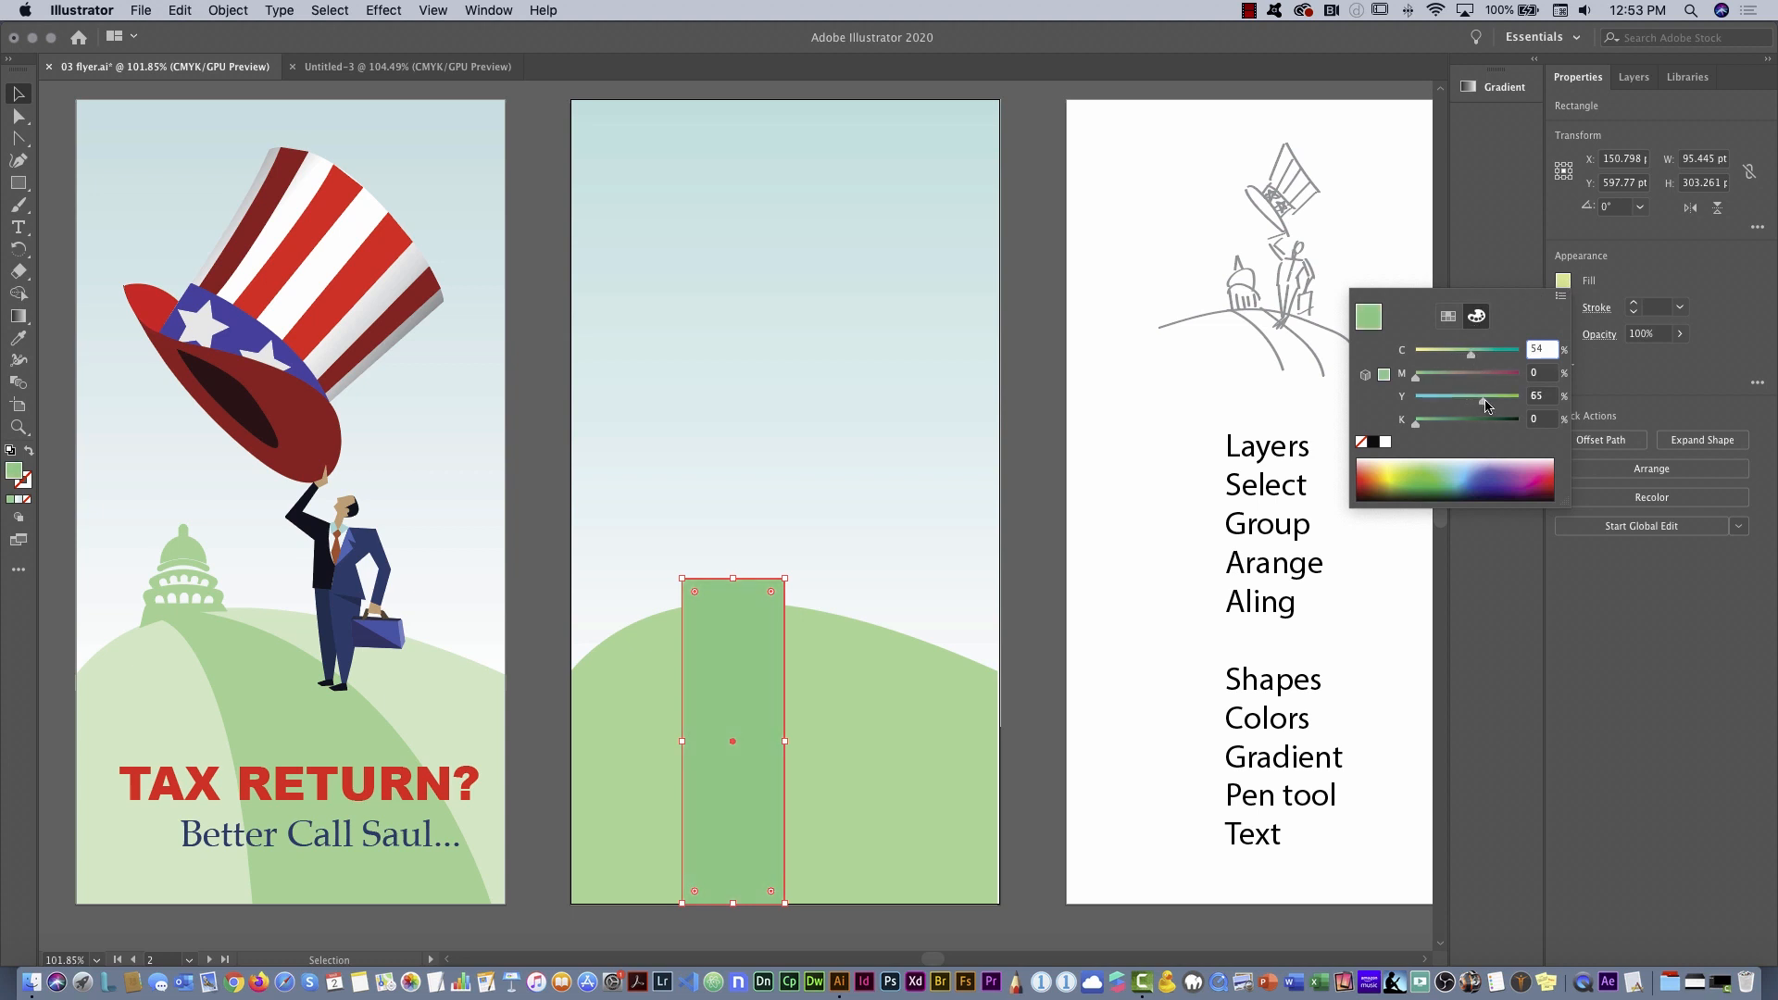
pyautogui.click(920, 757)
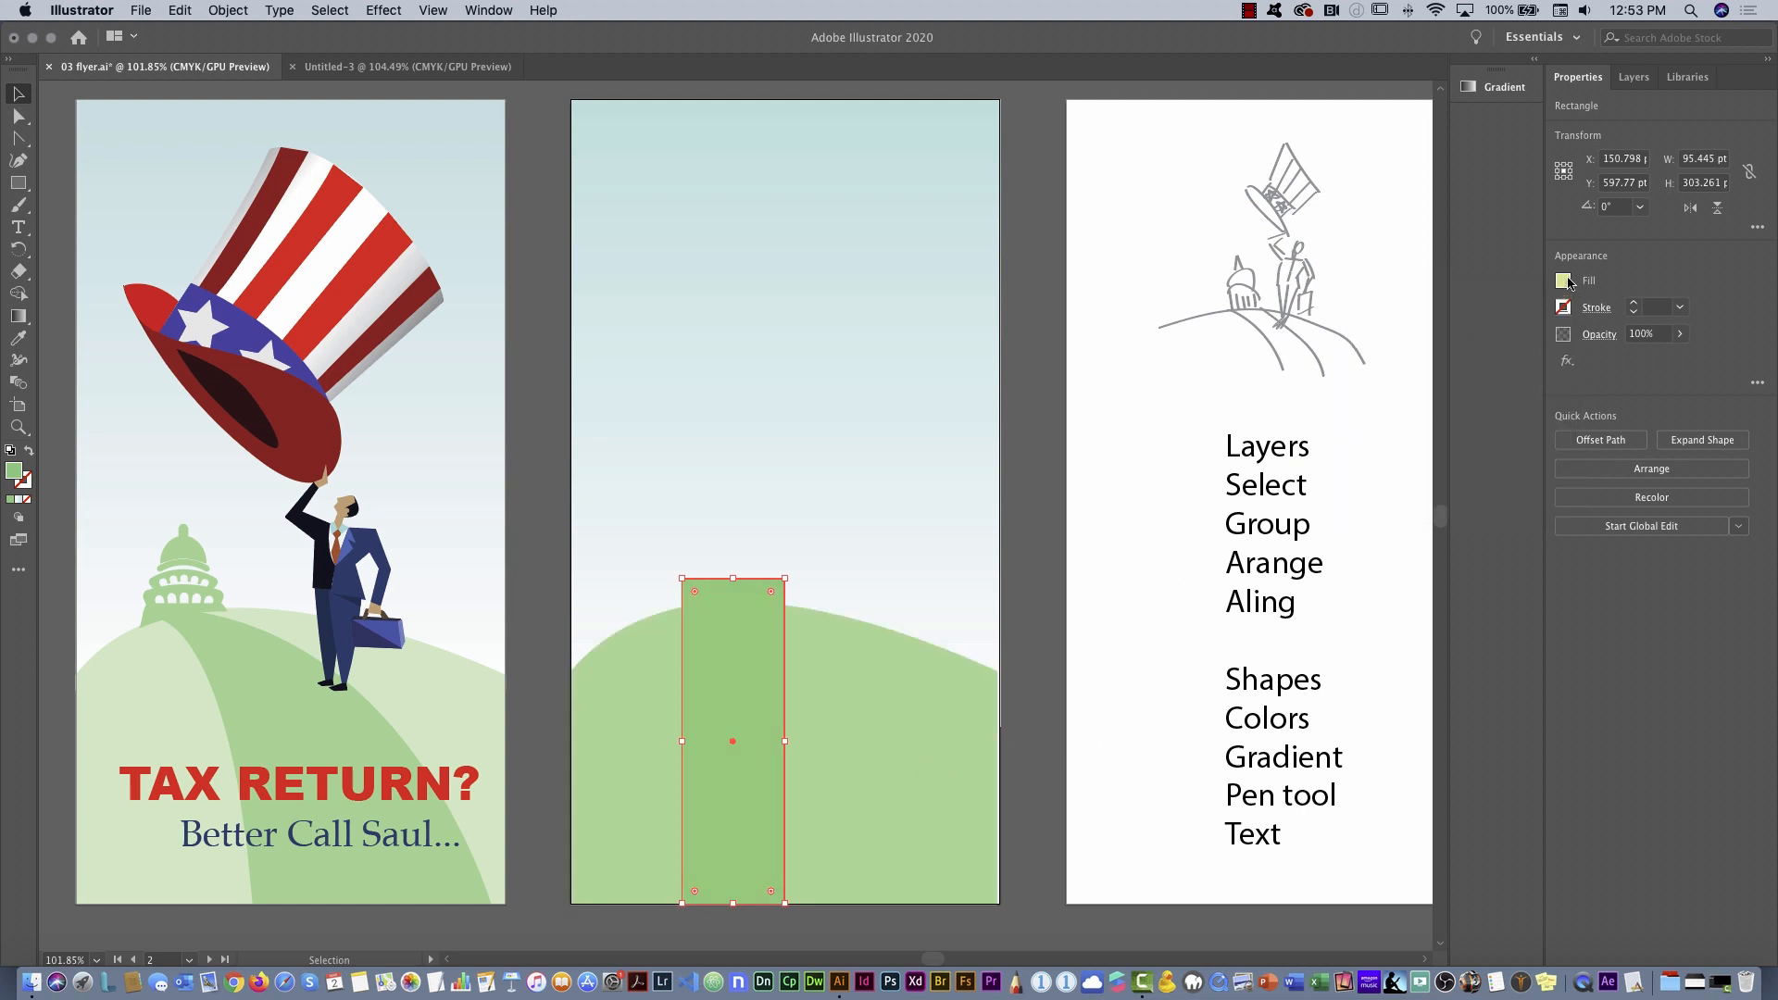
pyautogui.click(1563, 282)
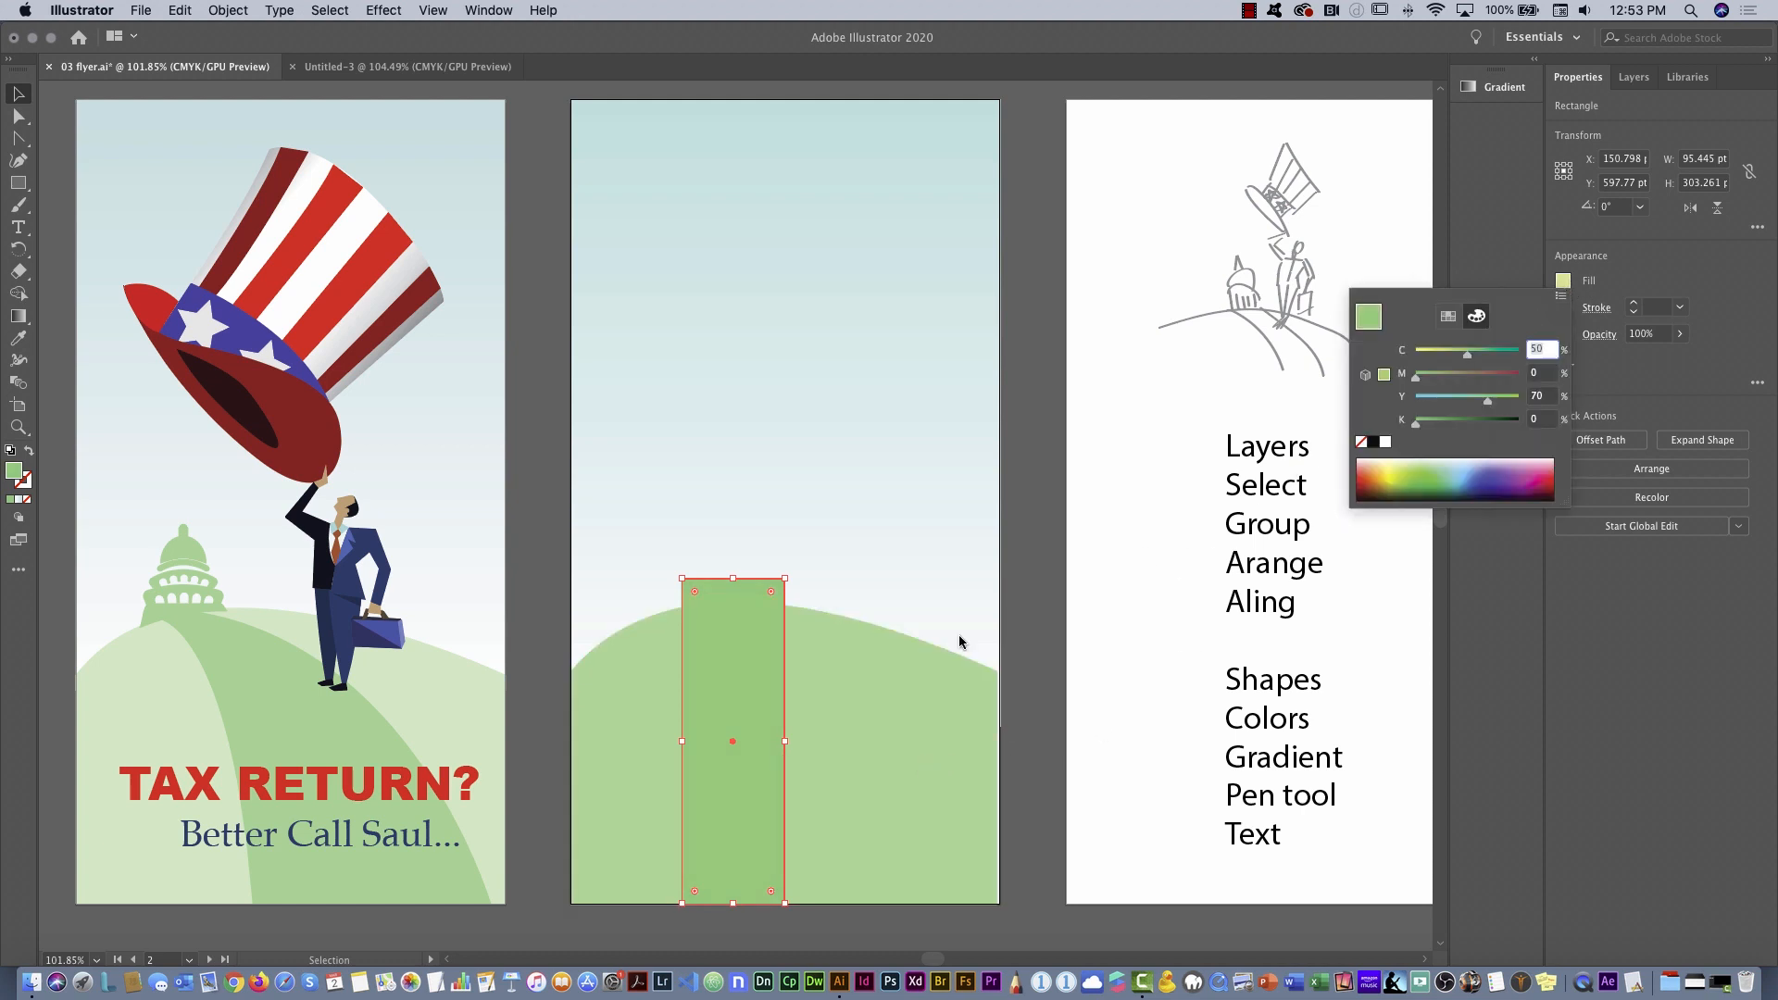
# Lighten the hill's fill to about C 28, M 0, Y 37, K 0
pyautogui.click(910, 665)
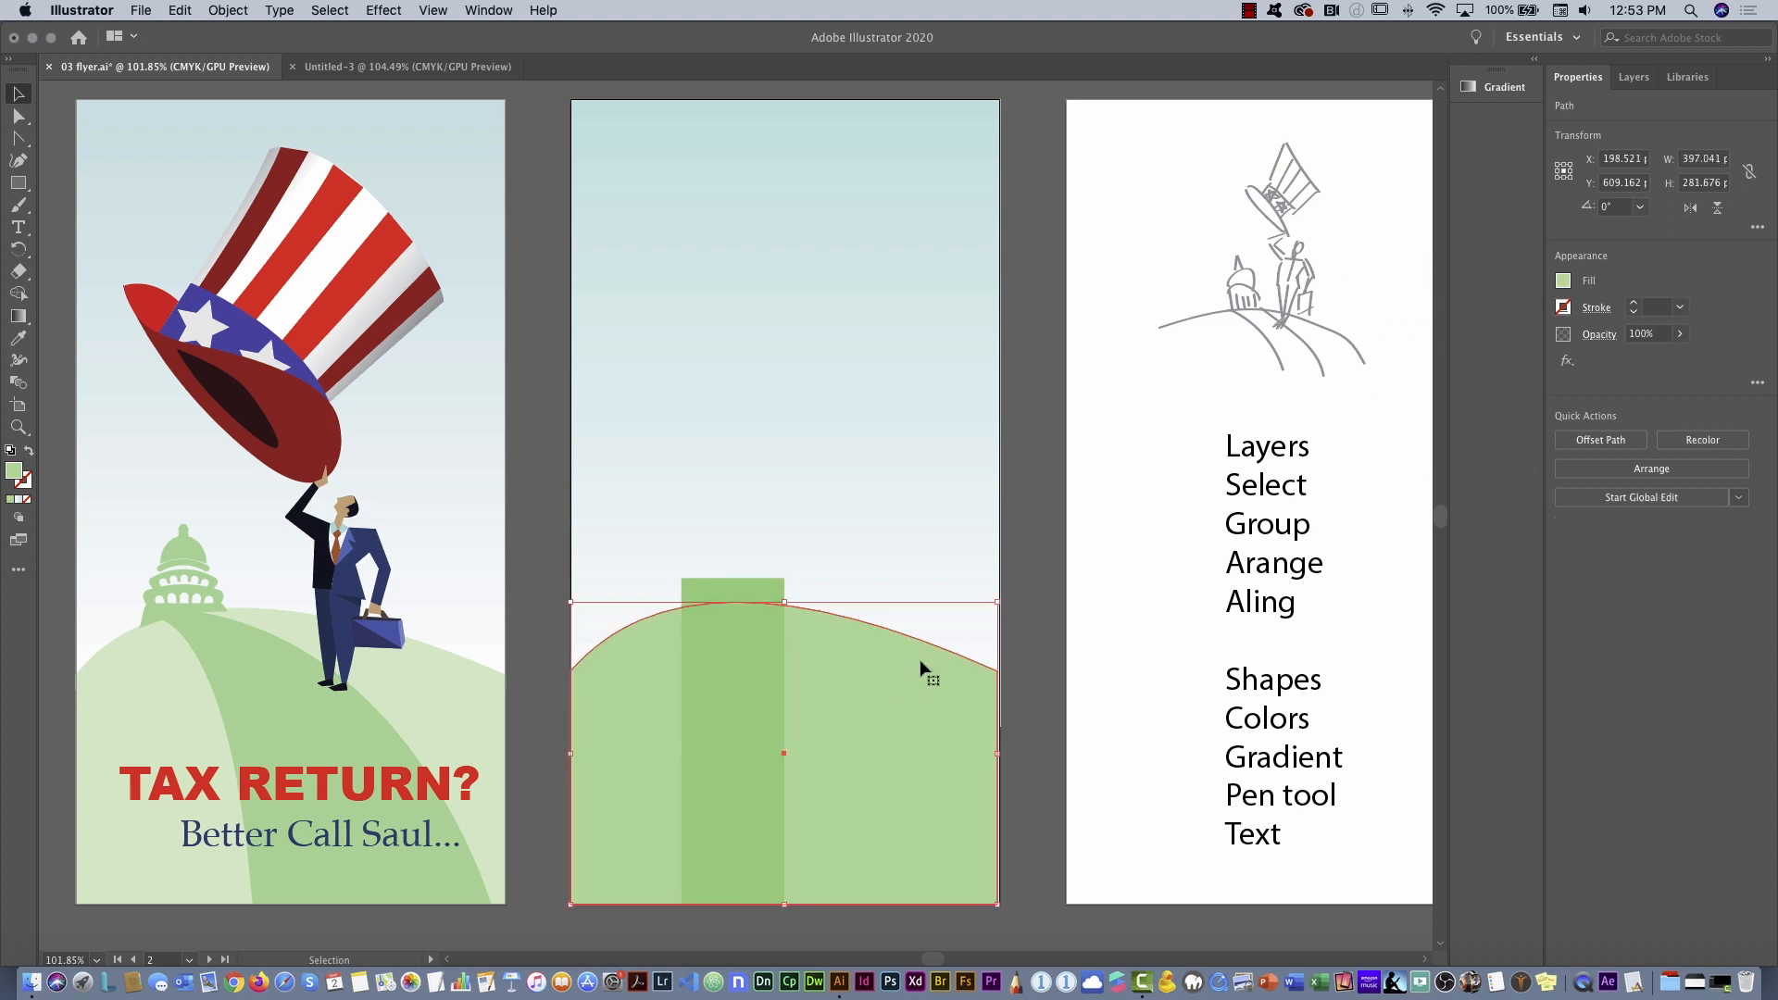
pyautogui.click(1563, 282)
pyautogui.moveTo(1451, 357); pyautogui.dragTo(1443, 356)
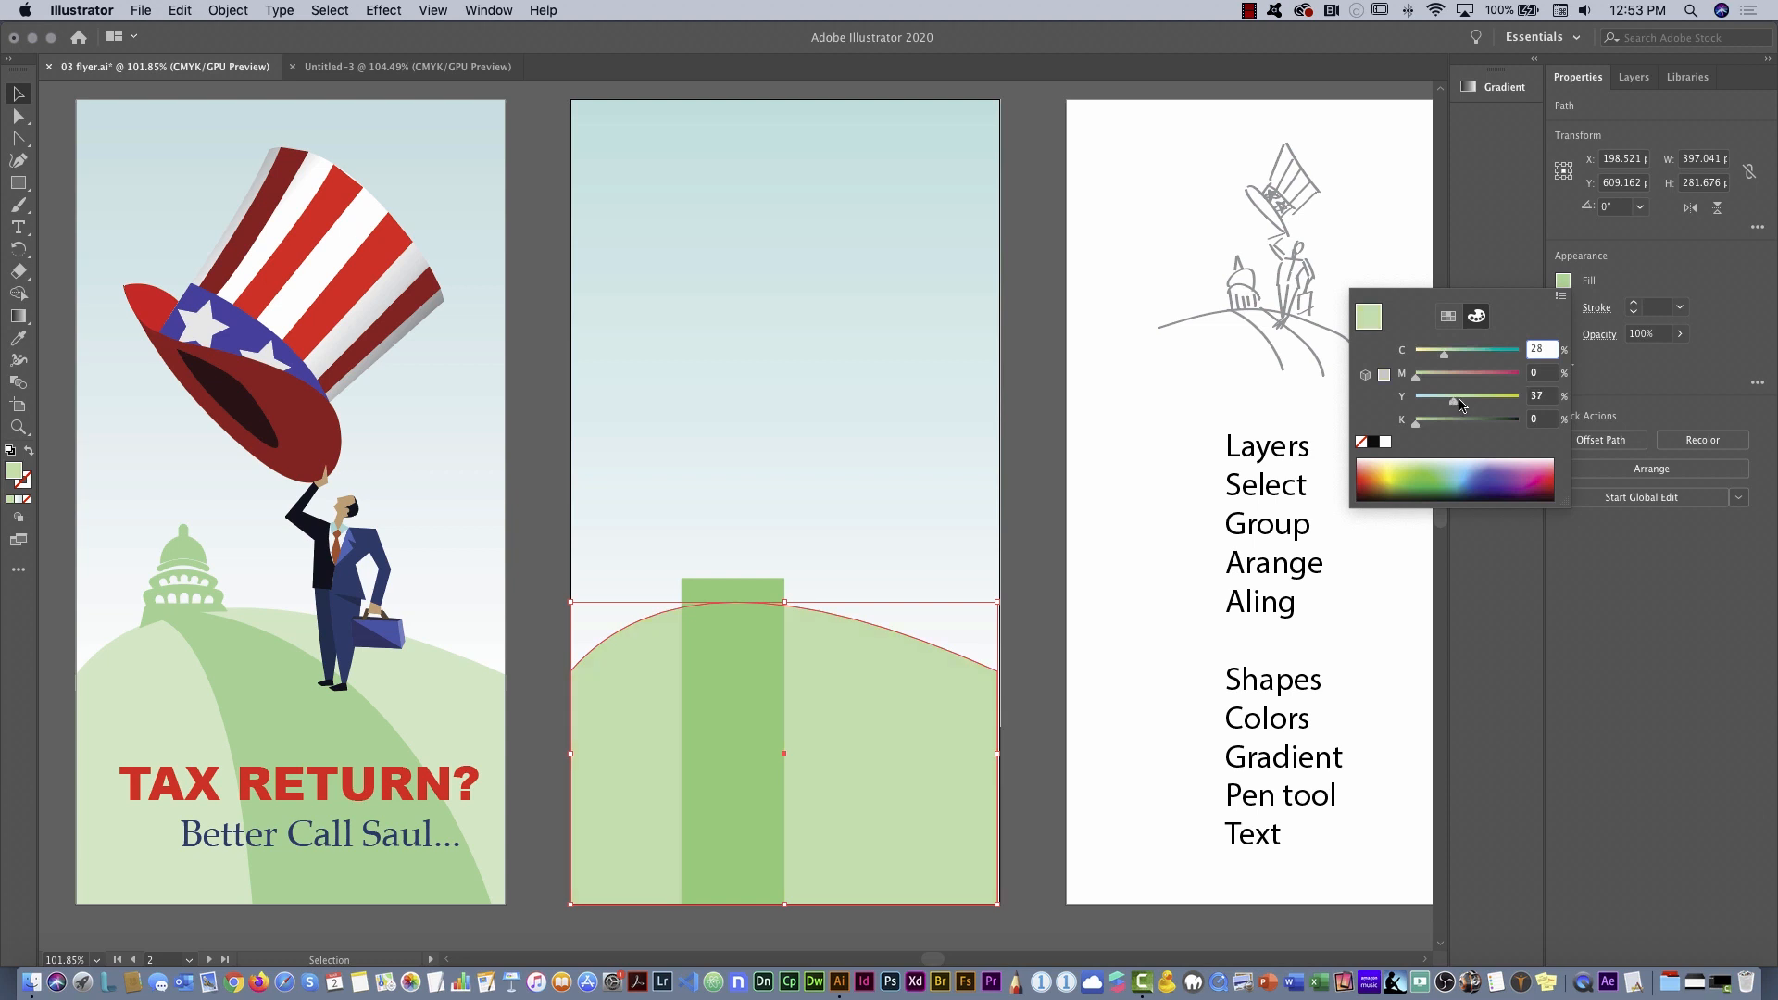
pyautogui.click(761, 602)
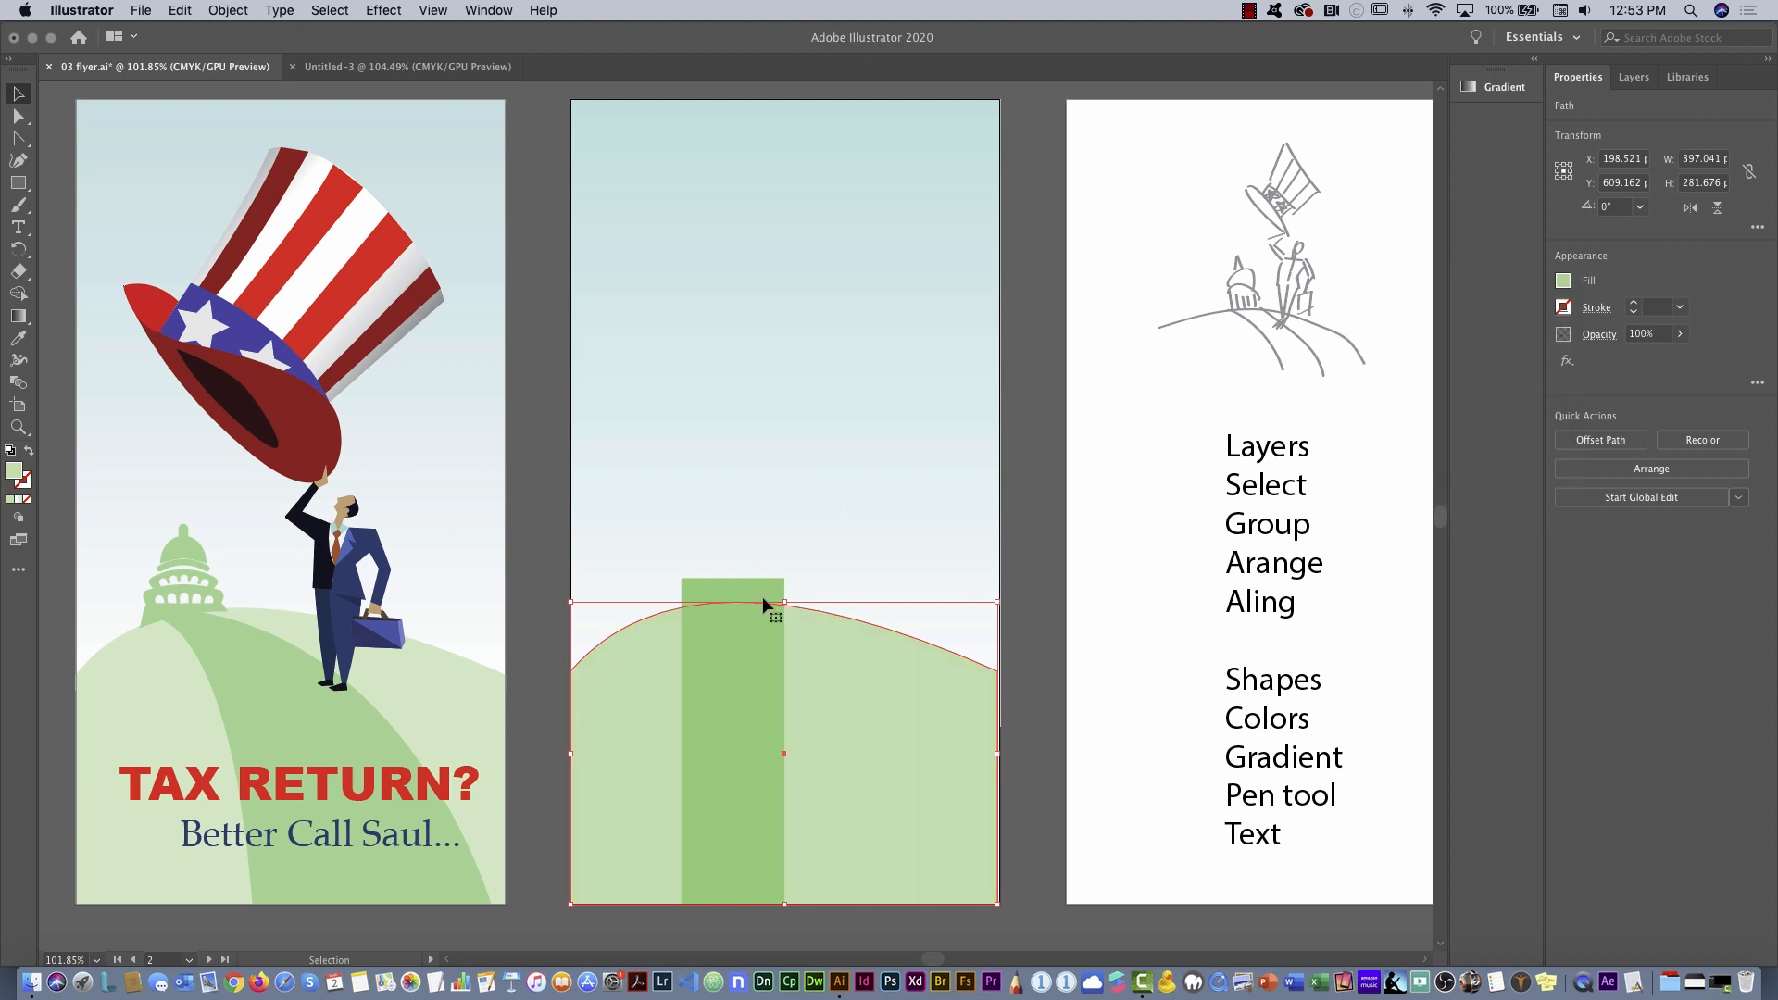
# Reshape the darker green rectangle into a slanted road by moving its four corner points, narrow at the hilltop and wide at the base
pyautogui.click(759, 591)
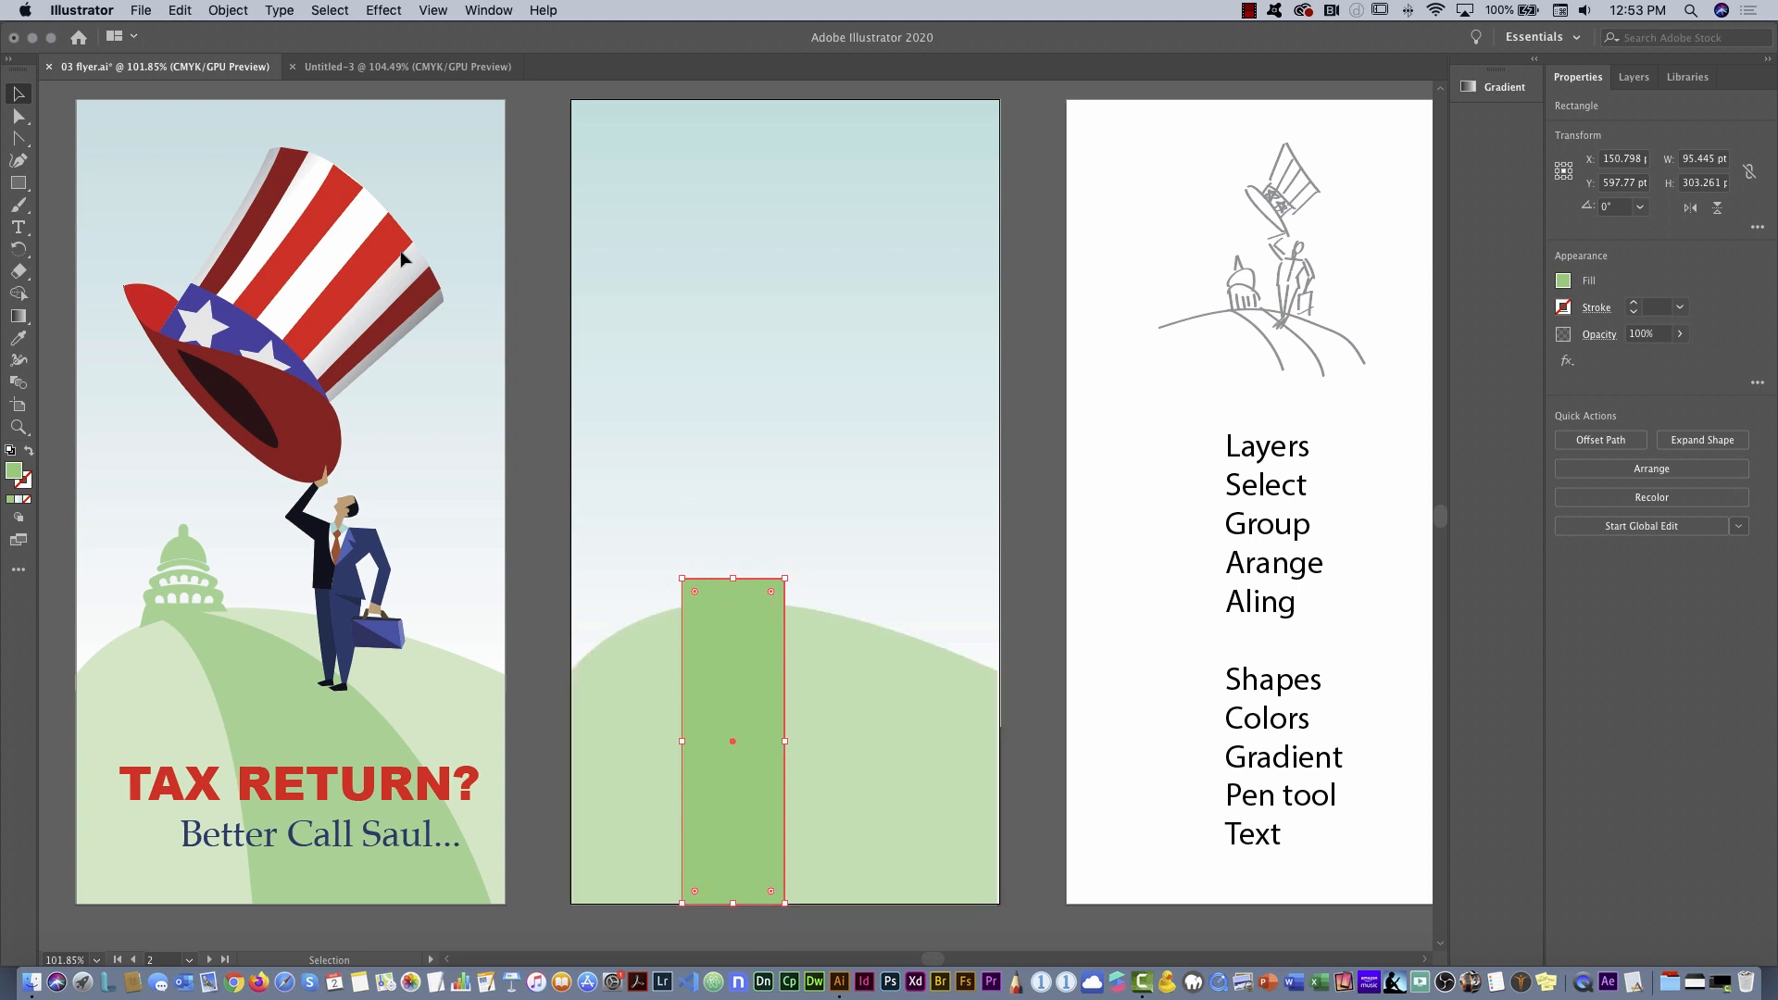
pyautogui.click(18, 117)
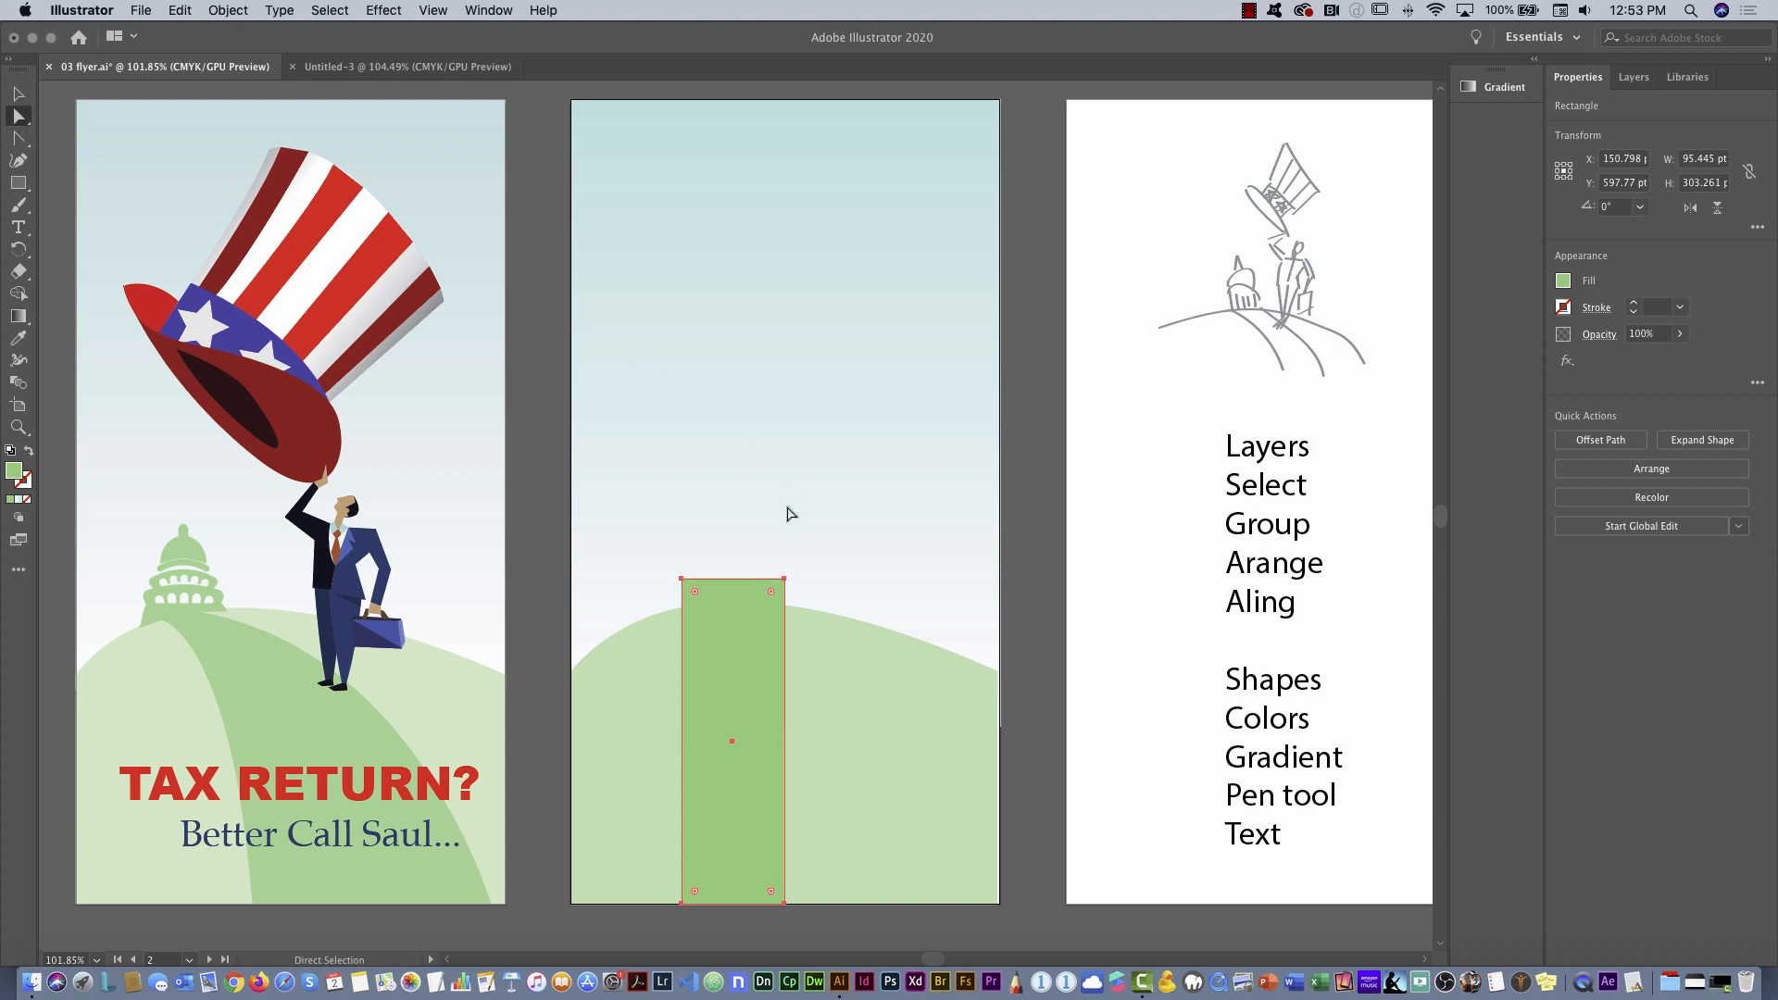
pyautogui.click(681, 581)
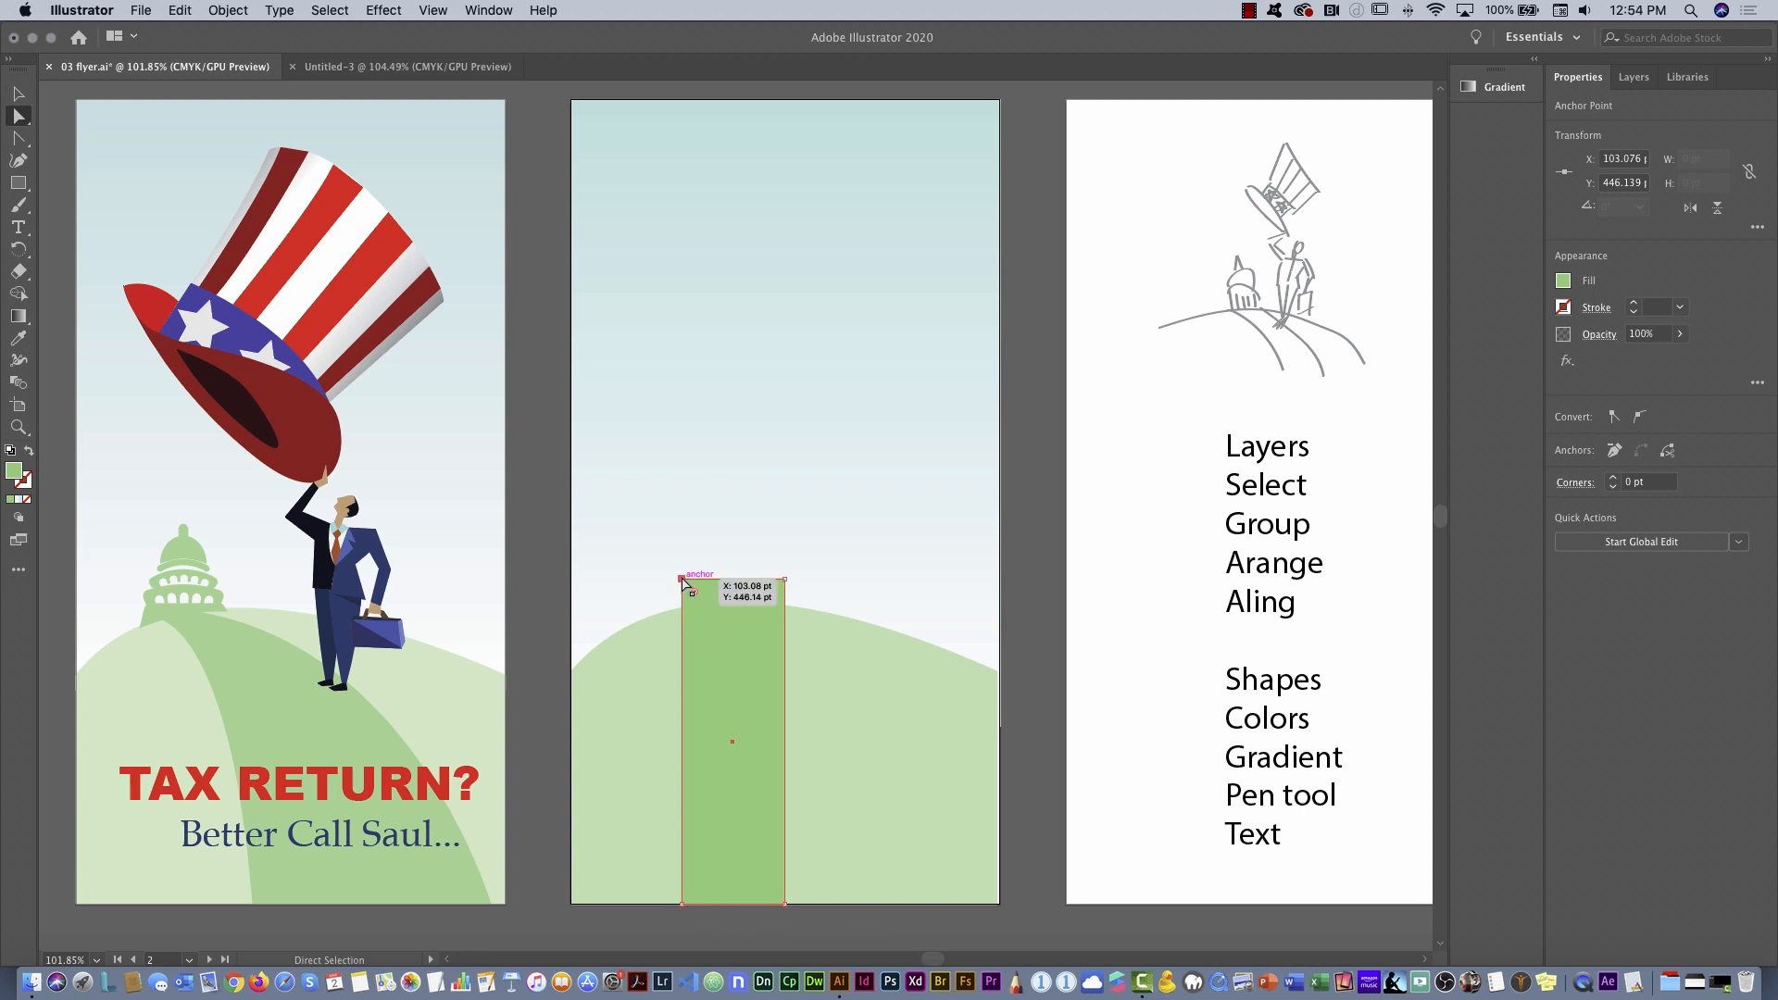
pyautogui.moveTo(682, 579); pyautogui.dragTo(663, 602)
pyautogui.click(784, 578)
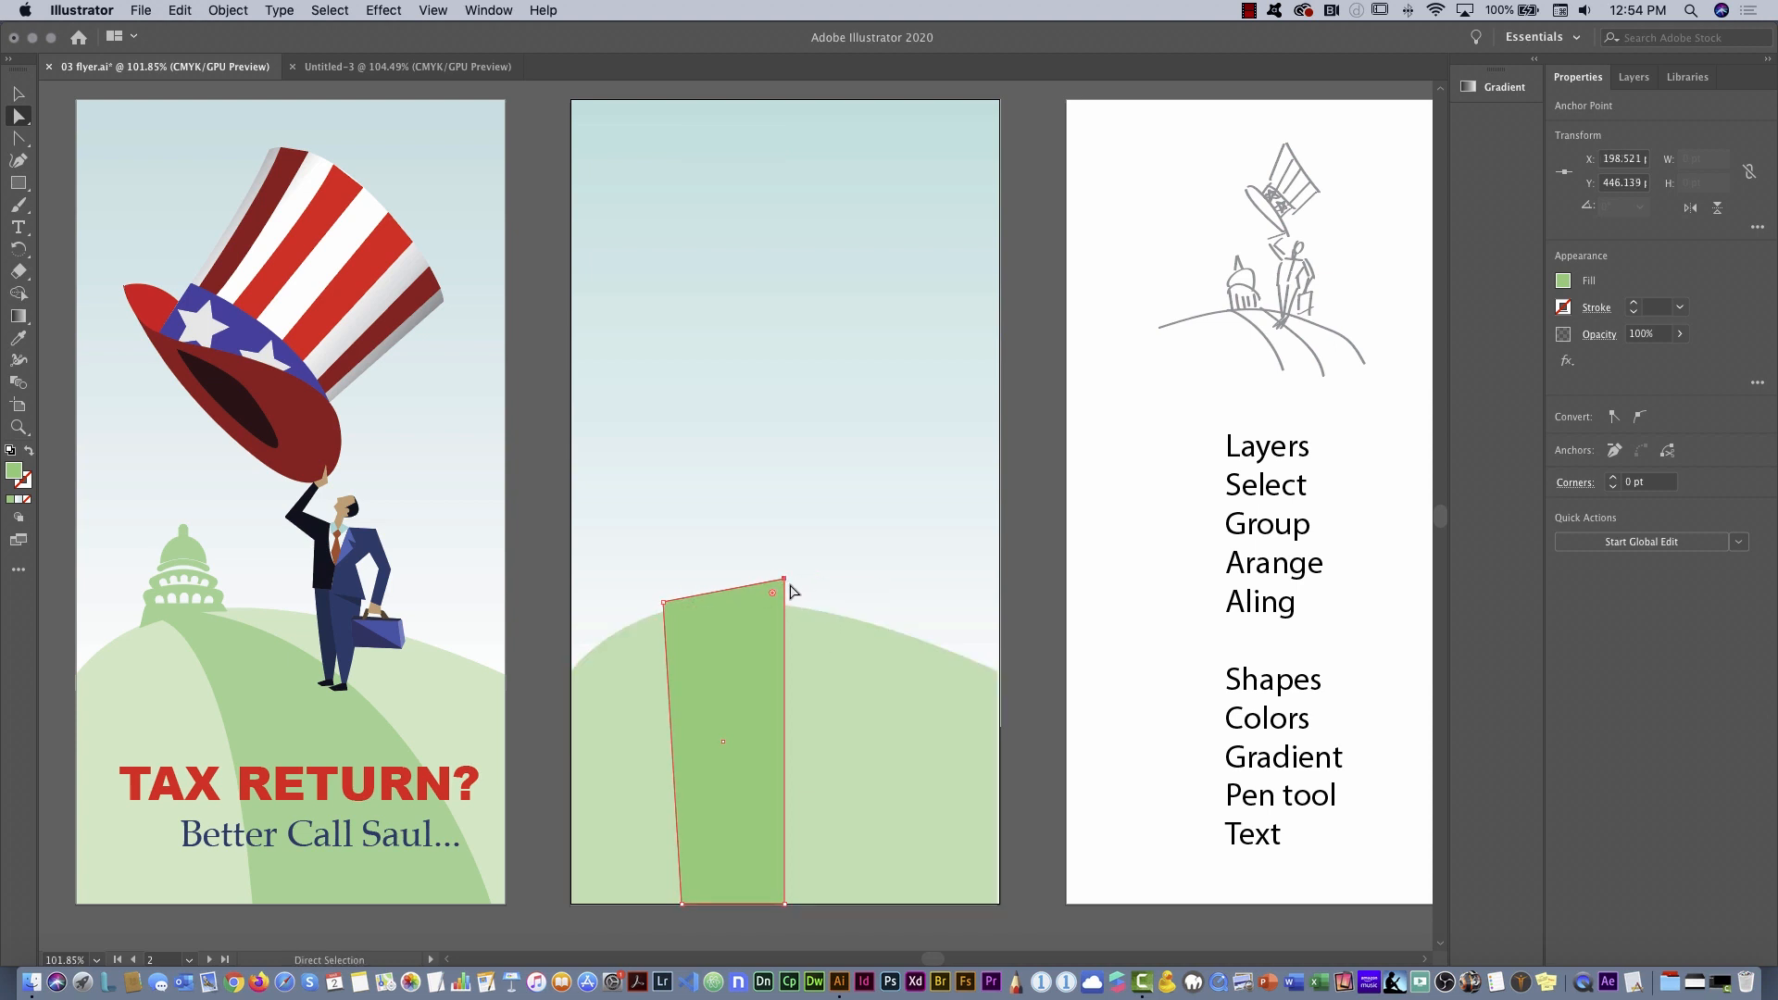
pyautogui.moveTo(785, 581); pyautogui.dragTo(709, 592)
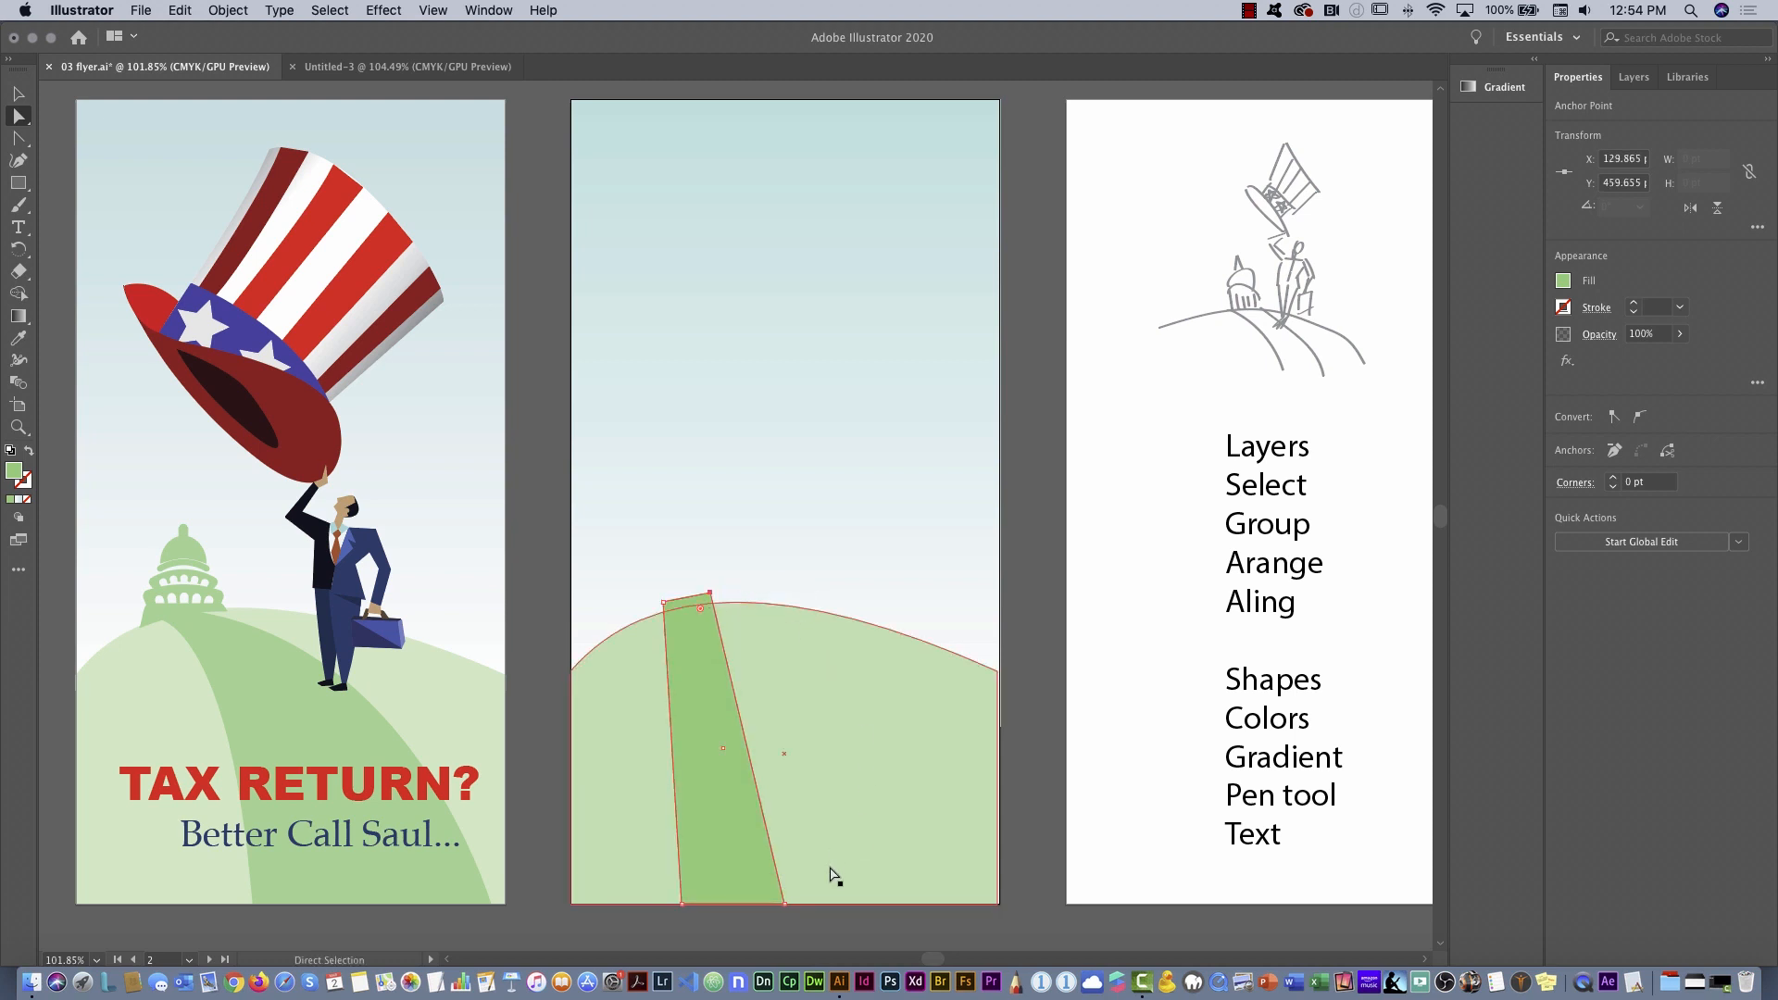
pyautogui.moveTo(784, 903); pyautogui.dragTo(973, 903)
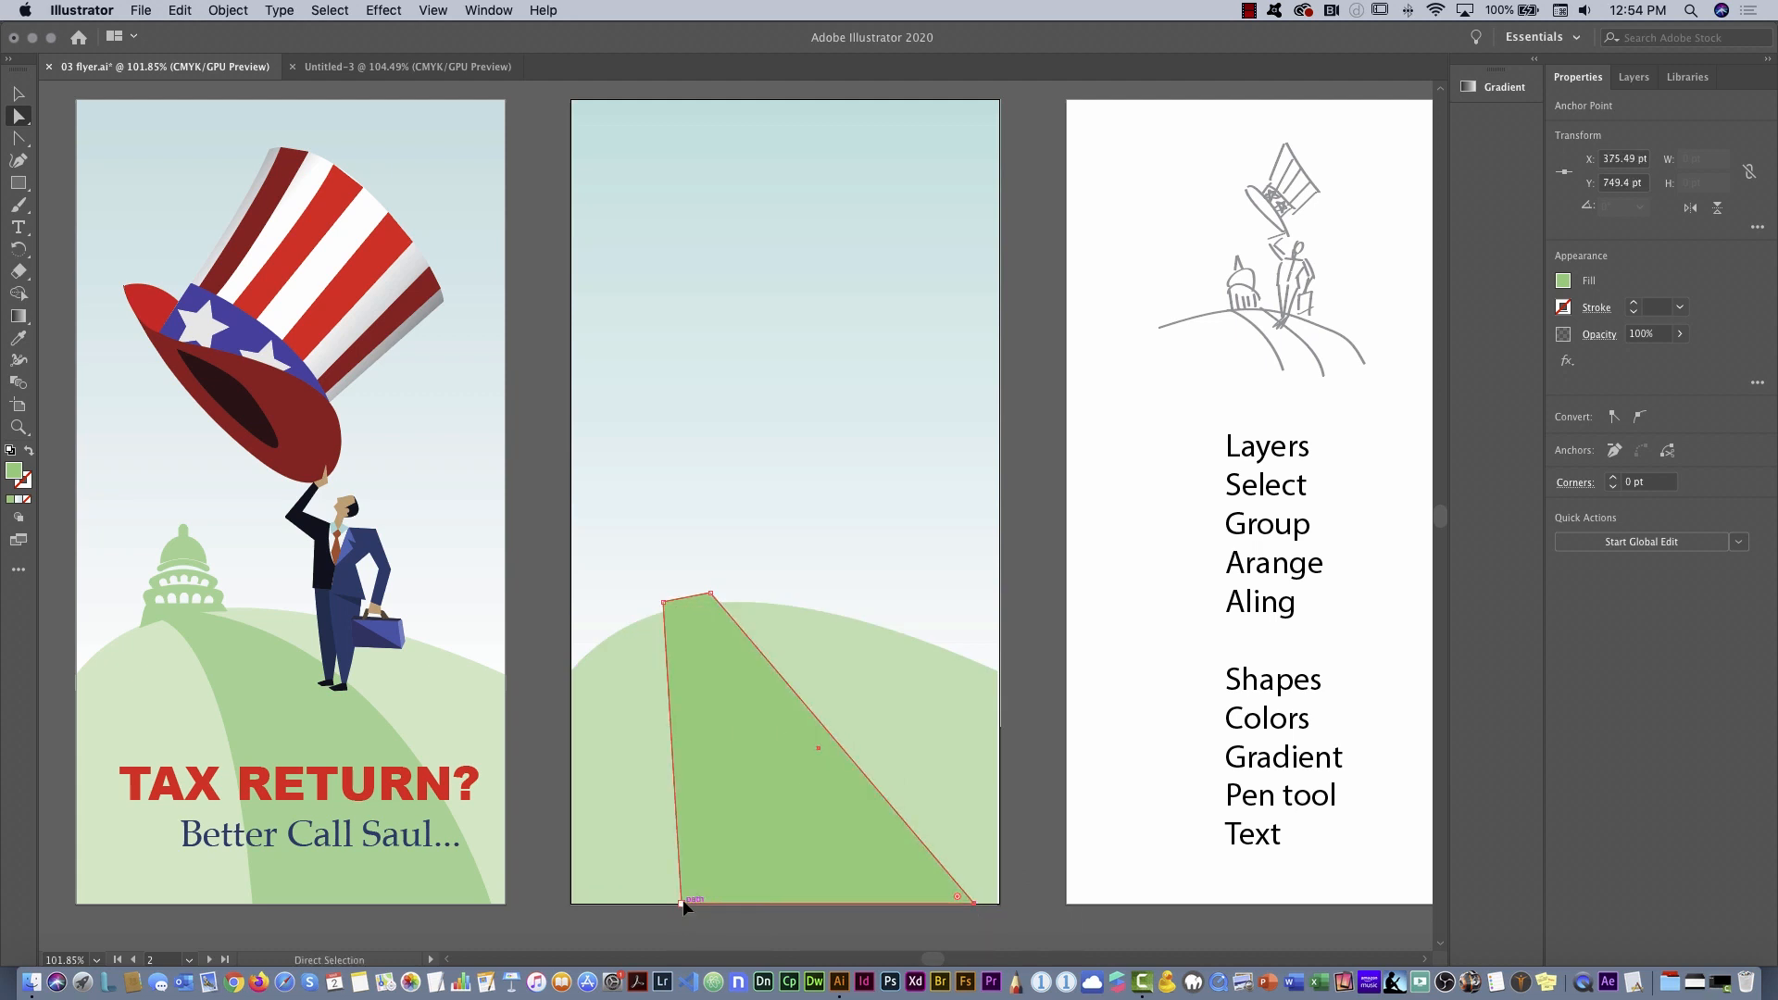
pyautogui.moveTo(682, 903); pyautogui.dragTo(756, 903)
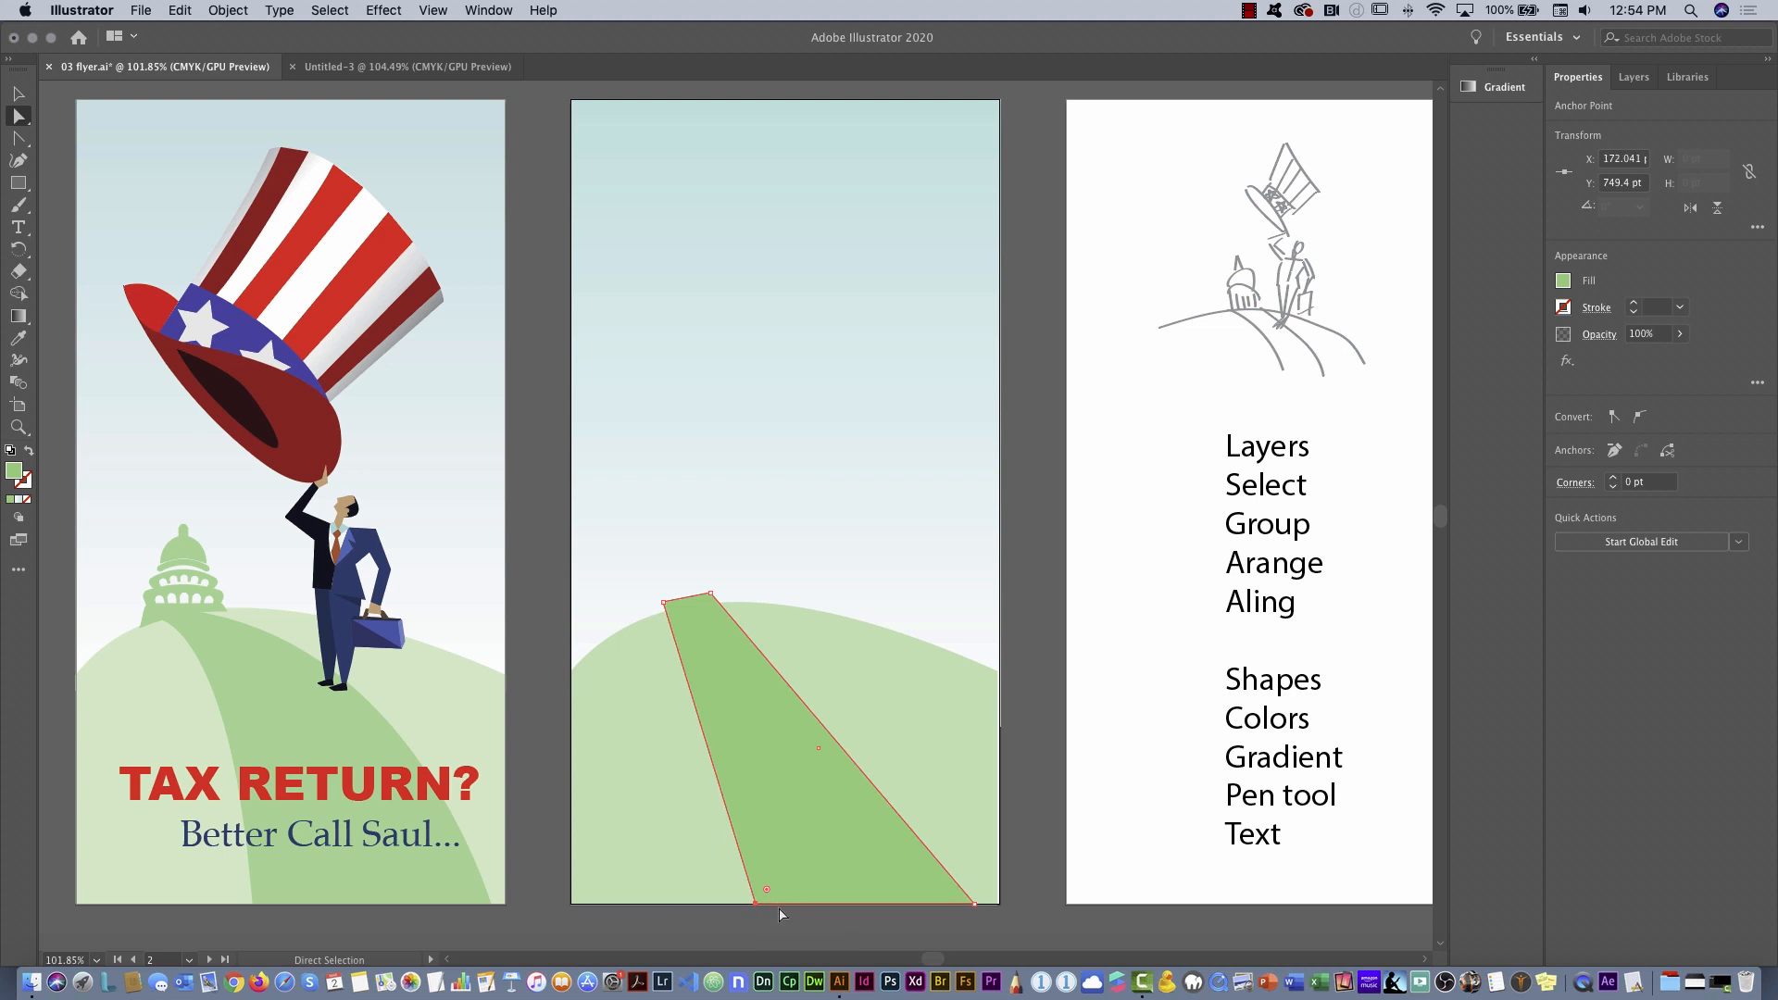
# Curve both long sides of the road shape toward the right with the Anchor Point tool to match the reference flyer
pyautogui.click(20, 140)
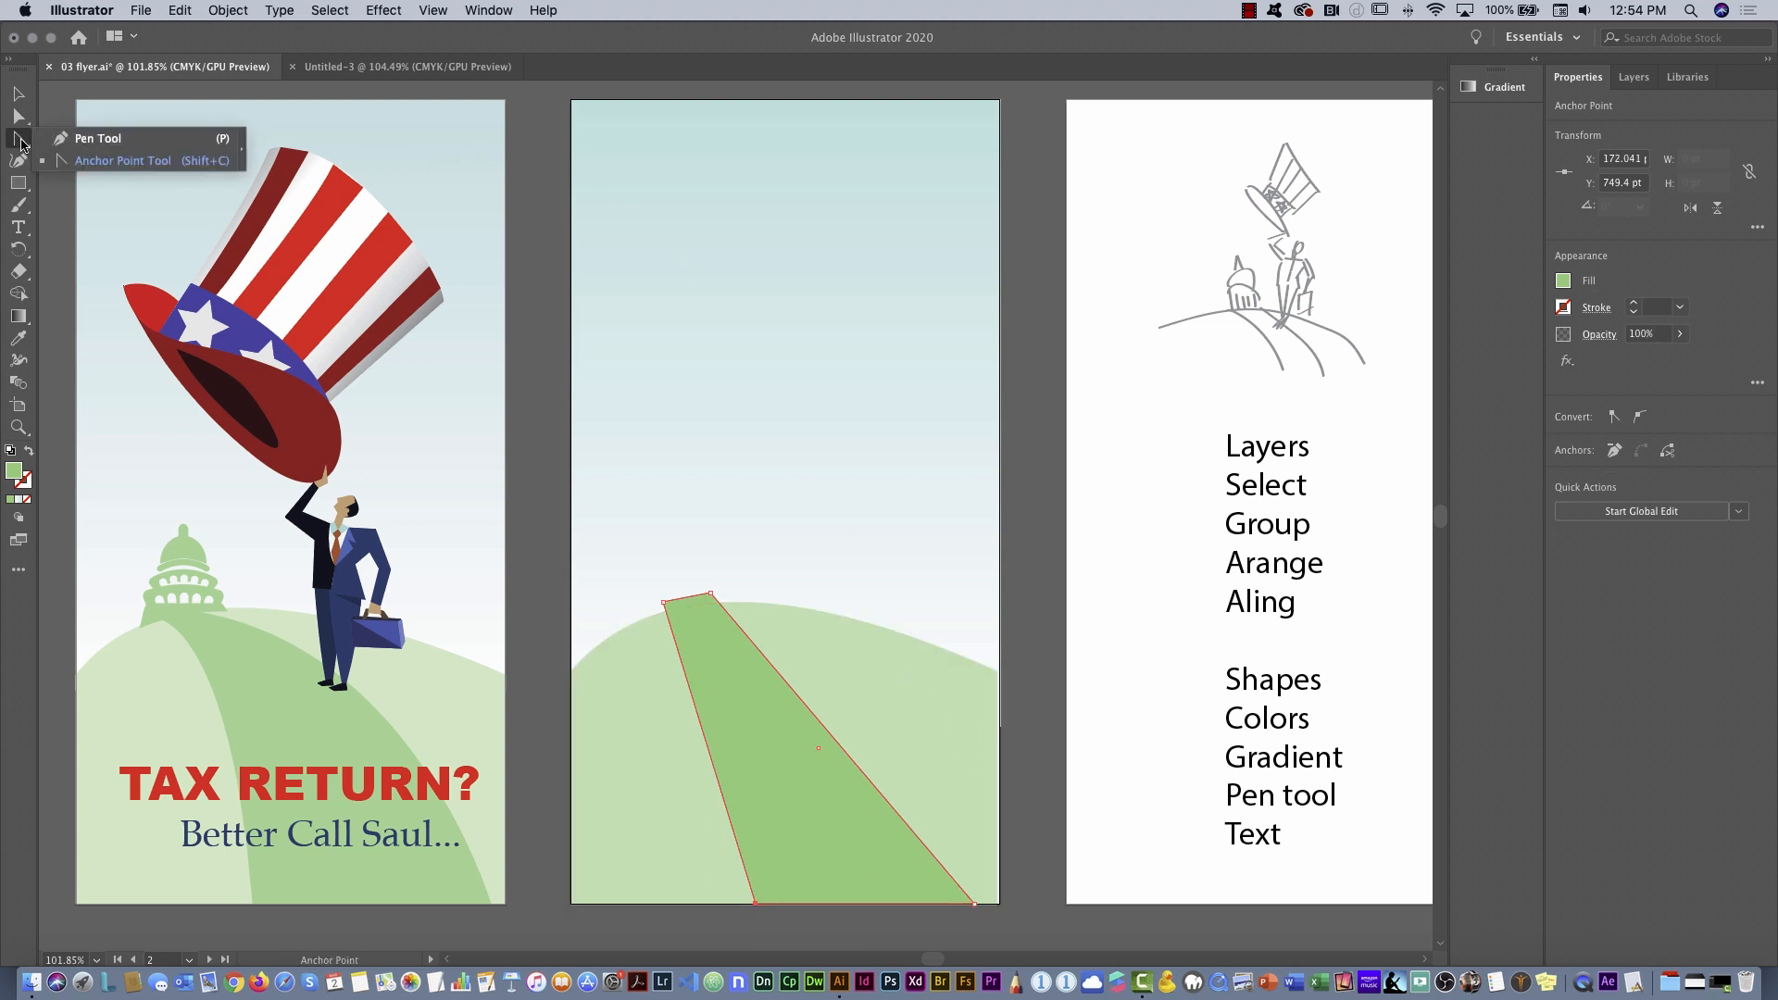
pyautogui.click(92, 163)
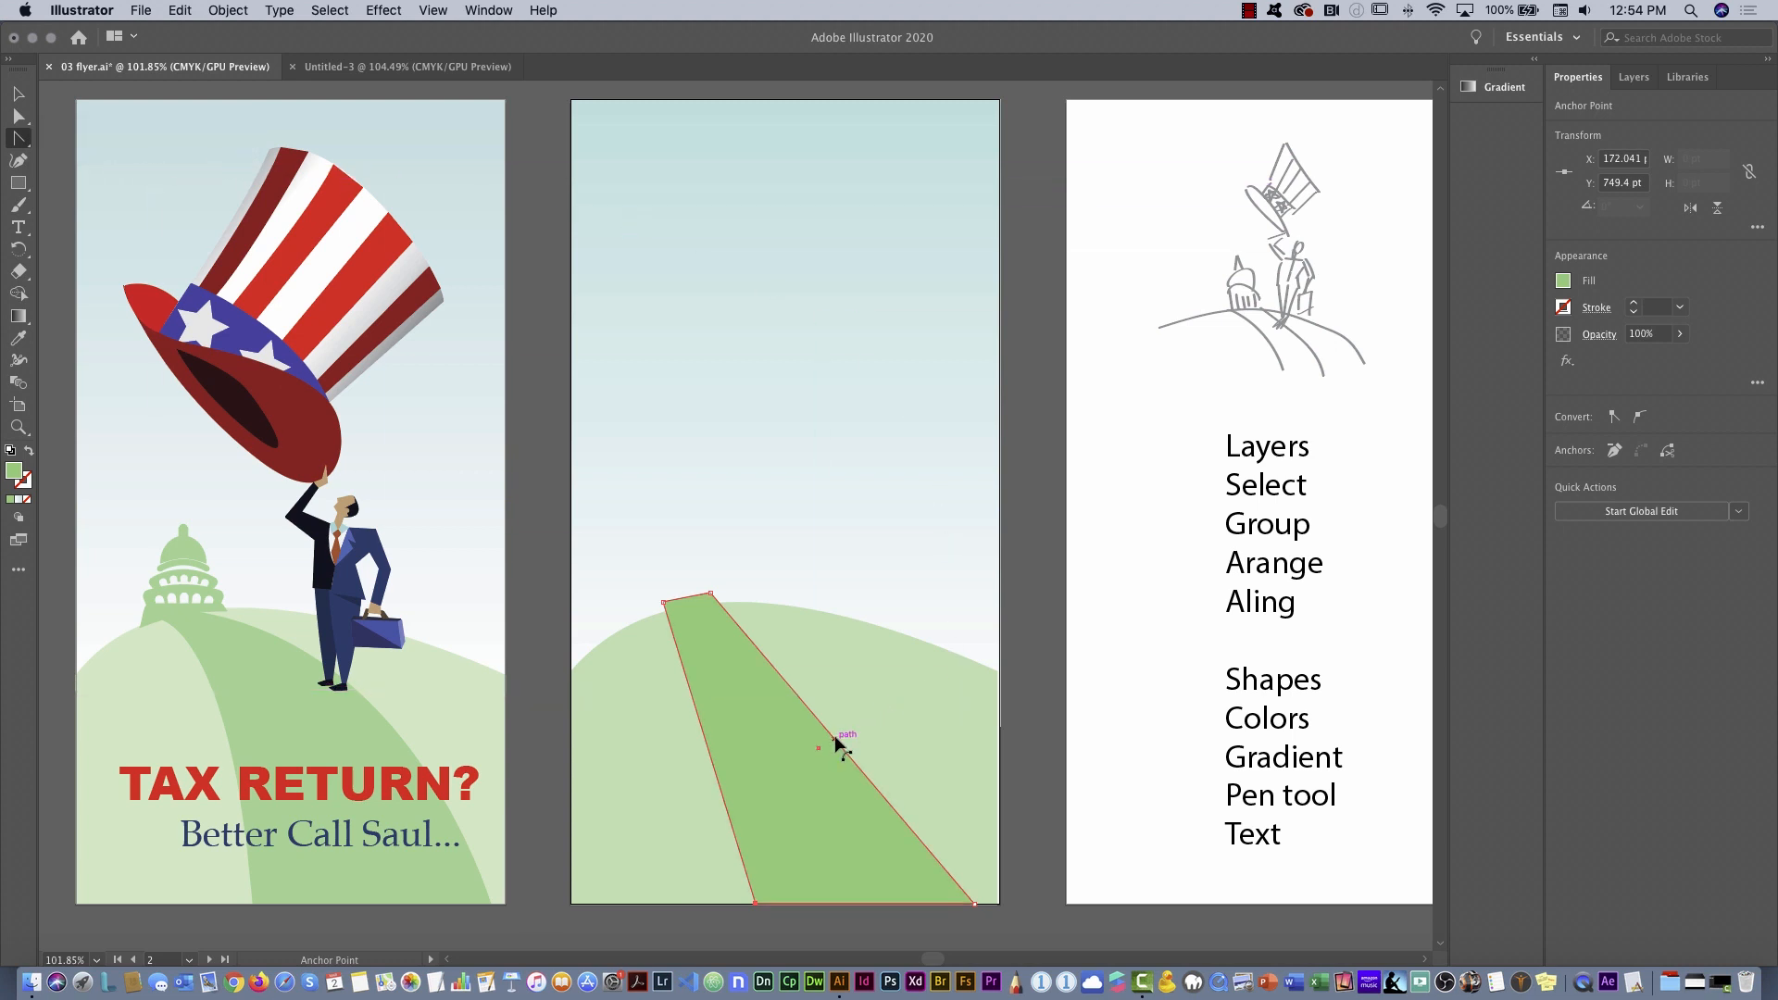
pyautogui.moveTo(814, 722); pyautogui.dragTo(864, 695)
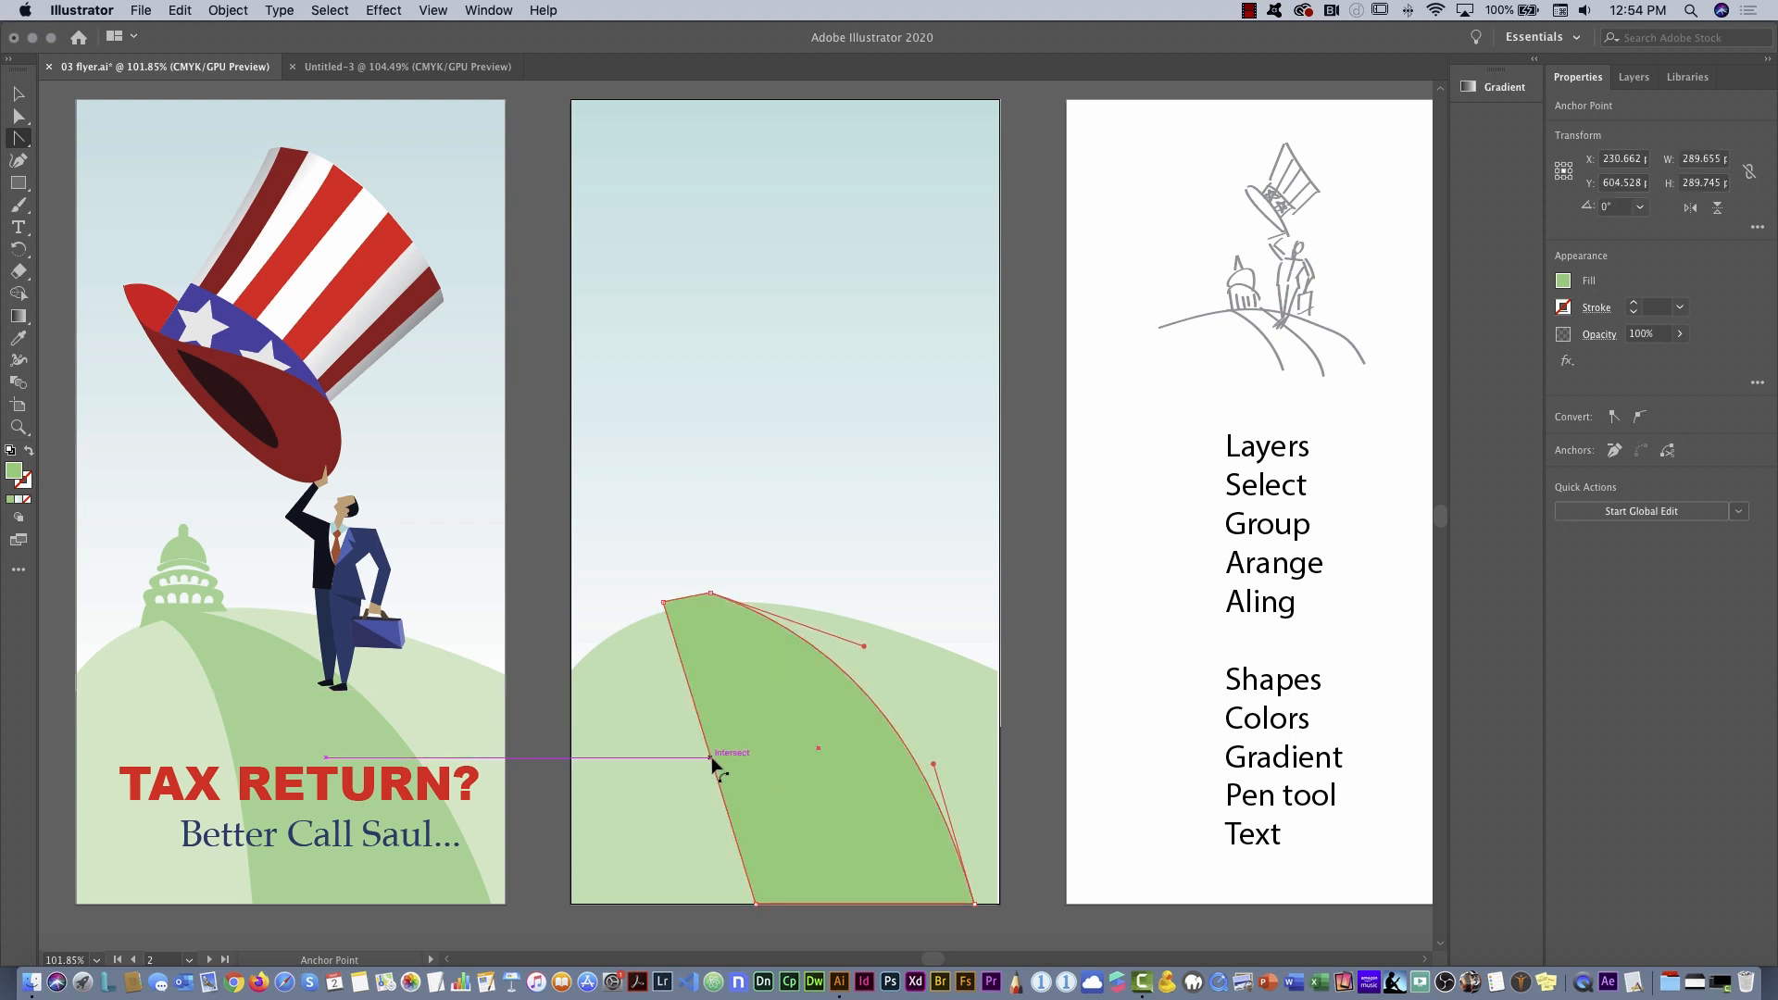
pyautogui.moveTo(711, 758); pyautogui.dragTo(782, 742)
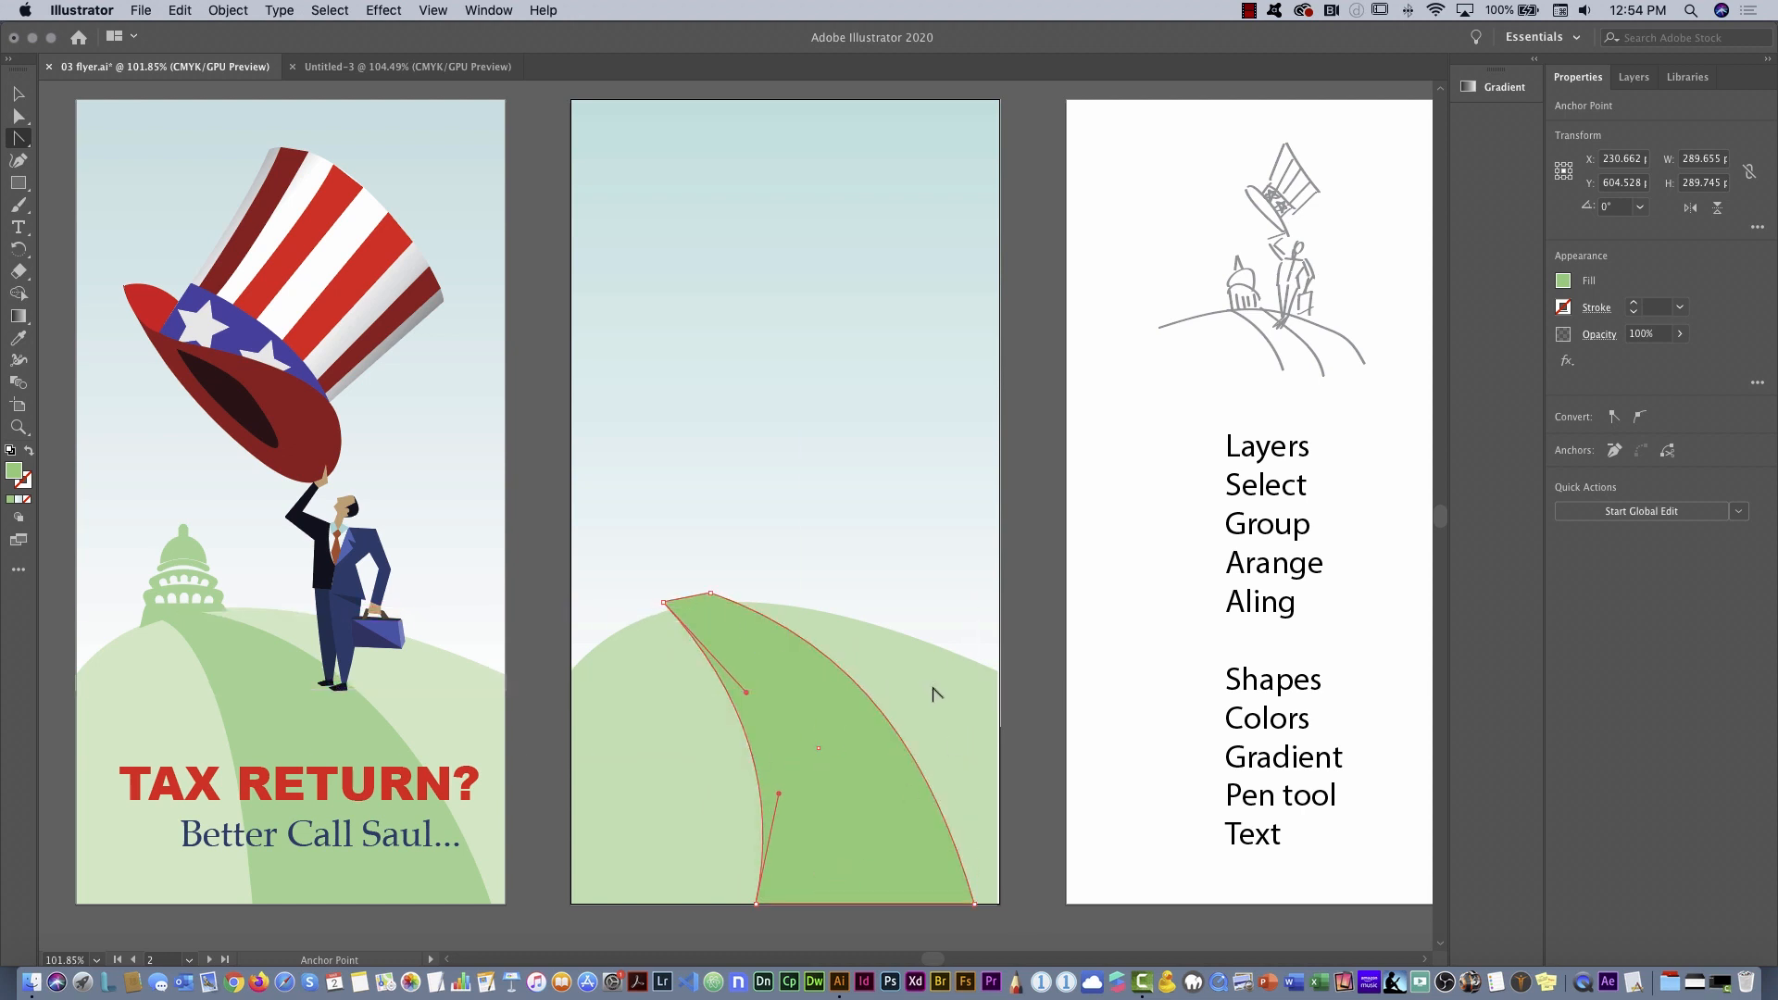
# Trim the road's tip that sticks out above the hilltop using the Shape Builder tool on the hill and road
pyautogui.click(16, 96)
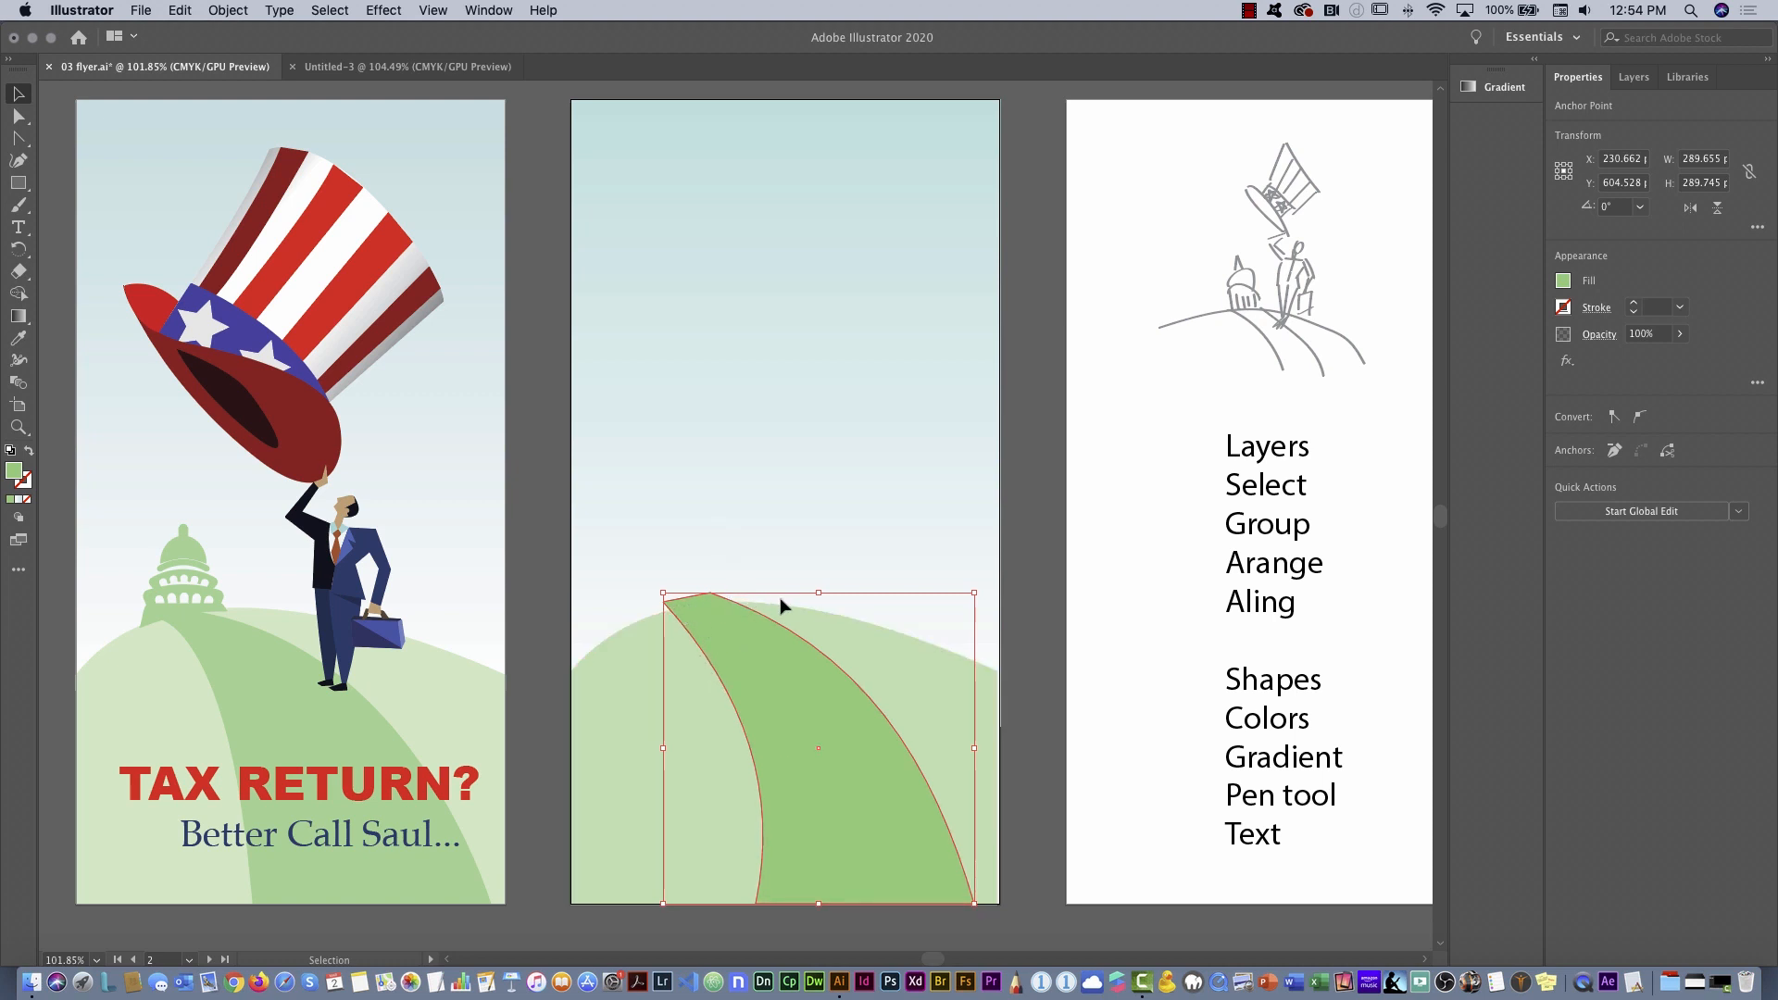
pyautogui.moveTo(819, 592); pyautogui.dragTo(819, 593)
pyautogui.click(16, 96)
pyautogui.click(630, 732)
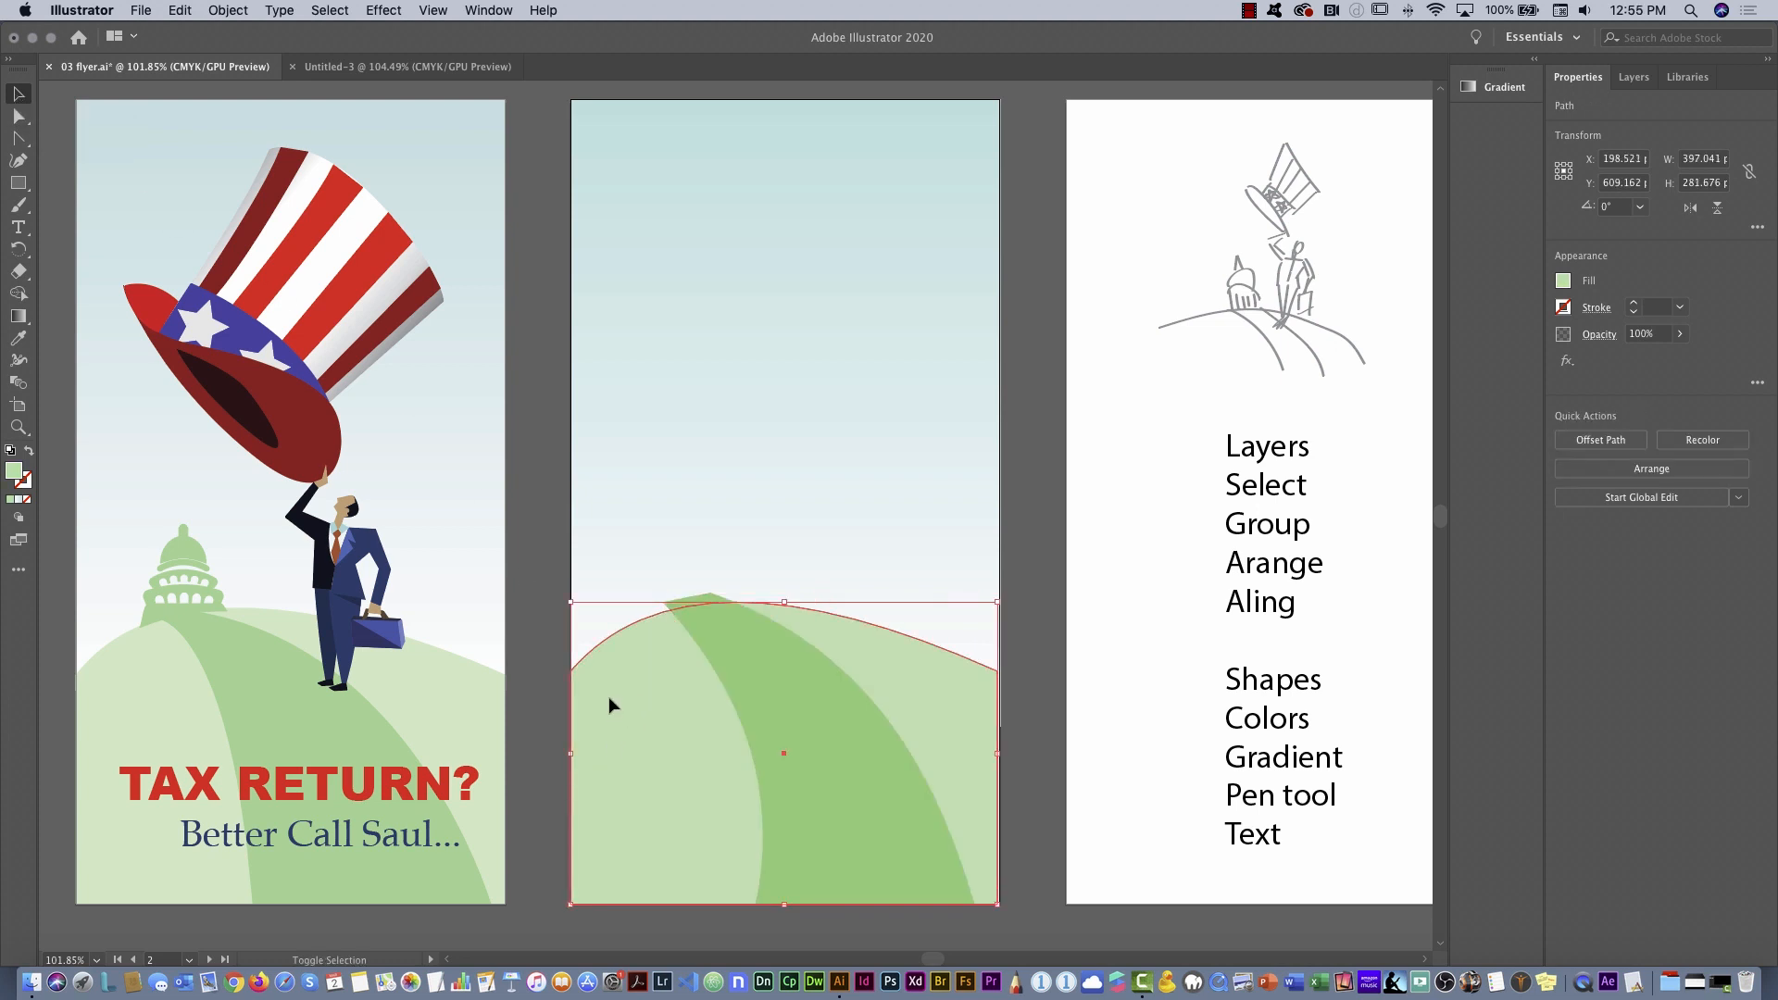
pyautogui.keyDown('shift'); pyautogui.click(774, 654); pyautogui.keyUp('shift')
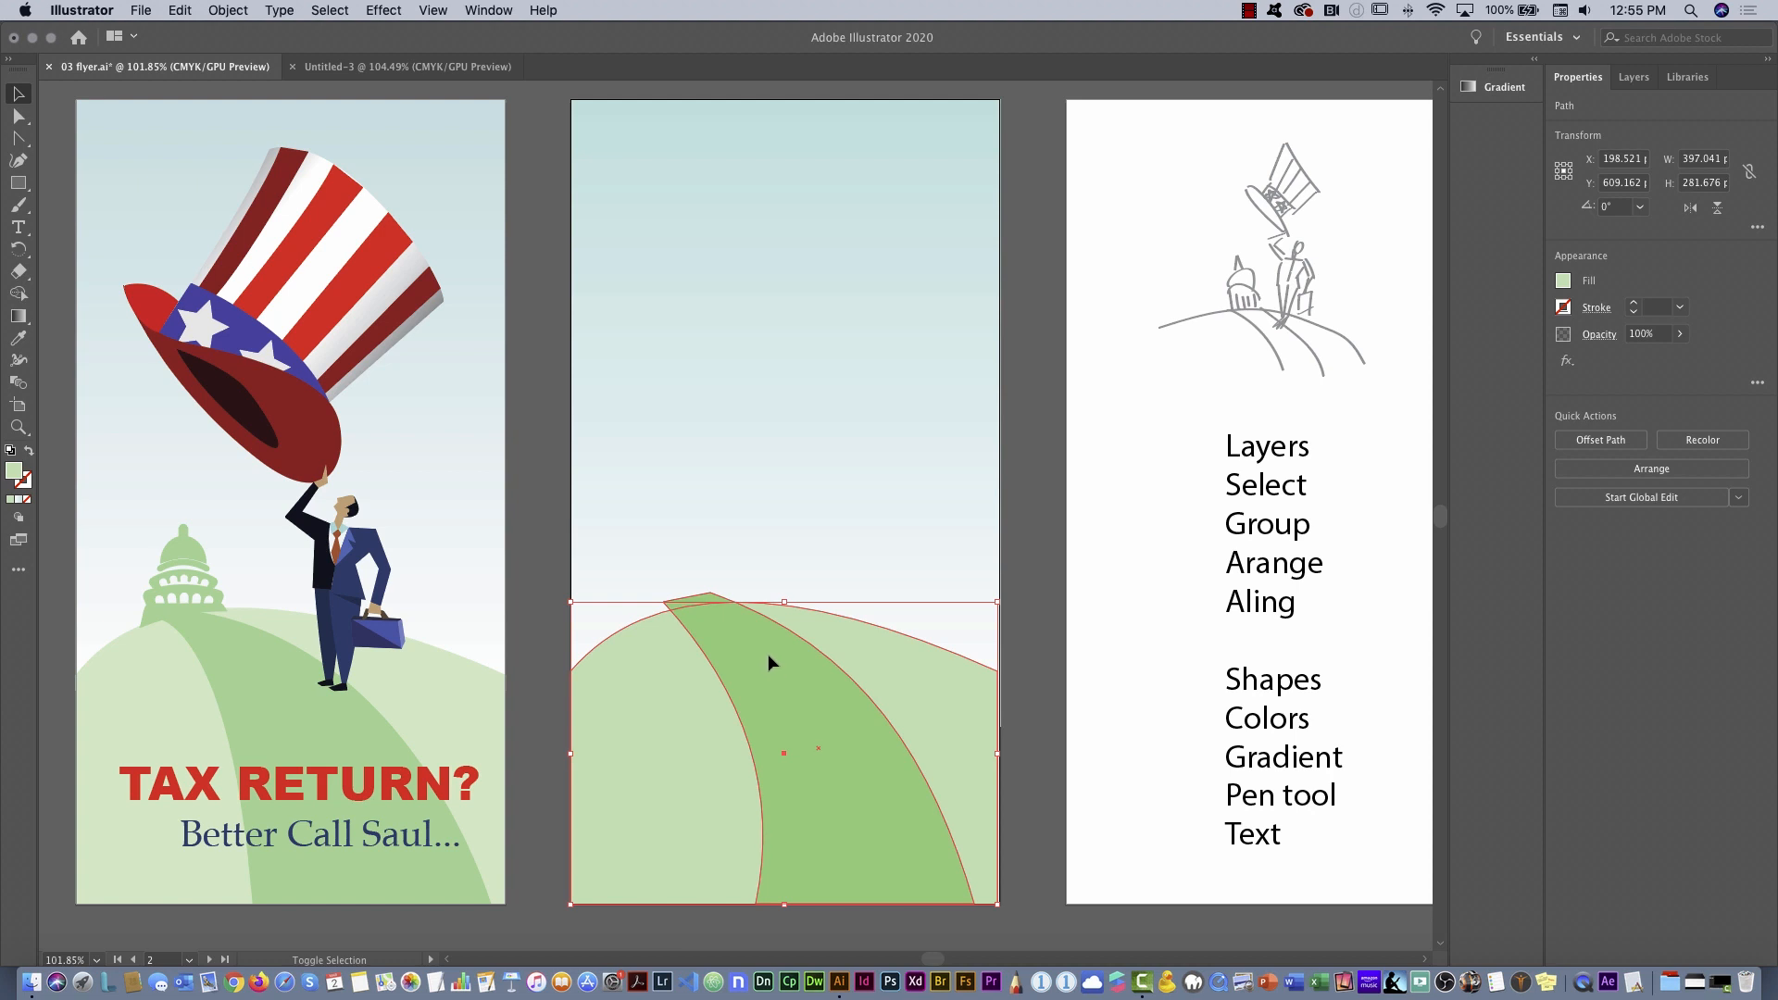
pyautogui.keyDown('shift'); pyautogui.click(769, 653); pyautogui.keyUp('shift')
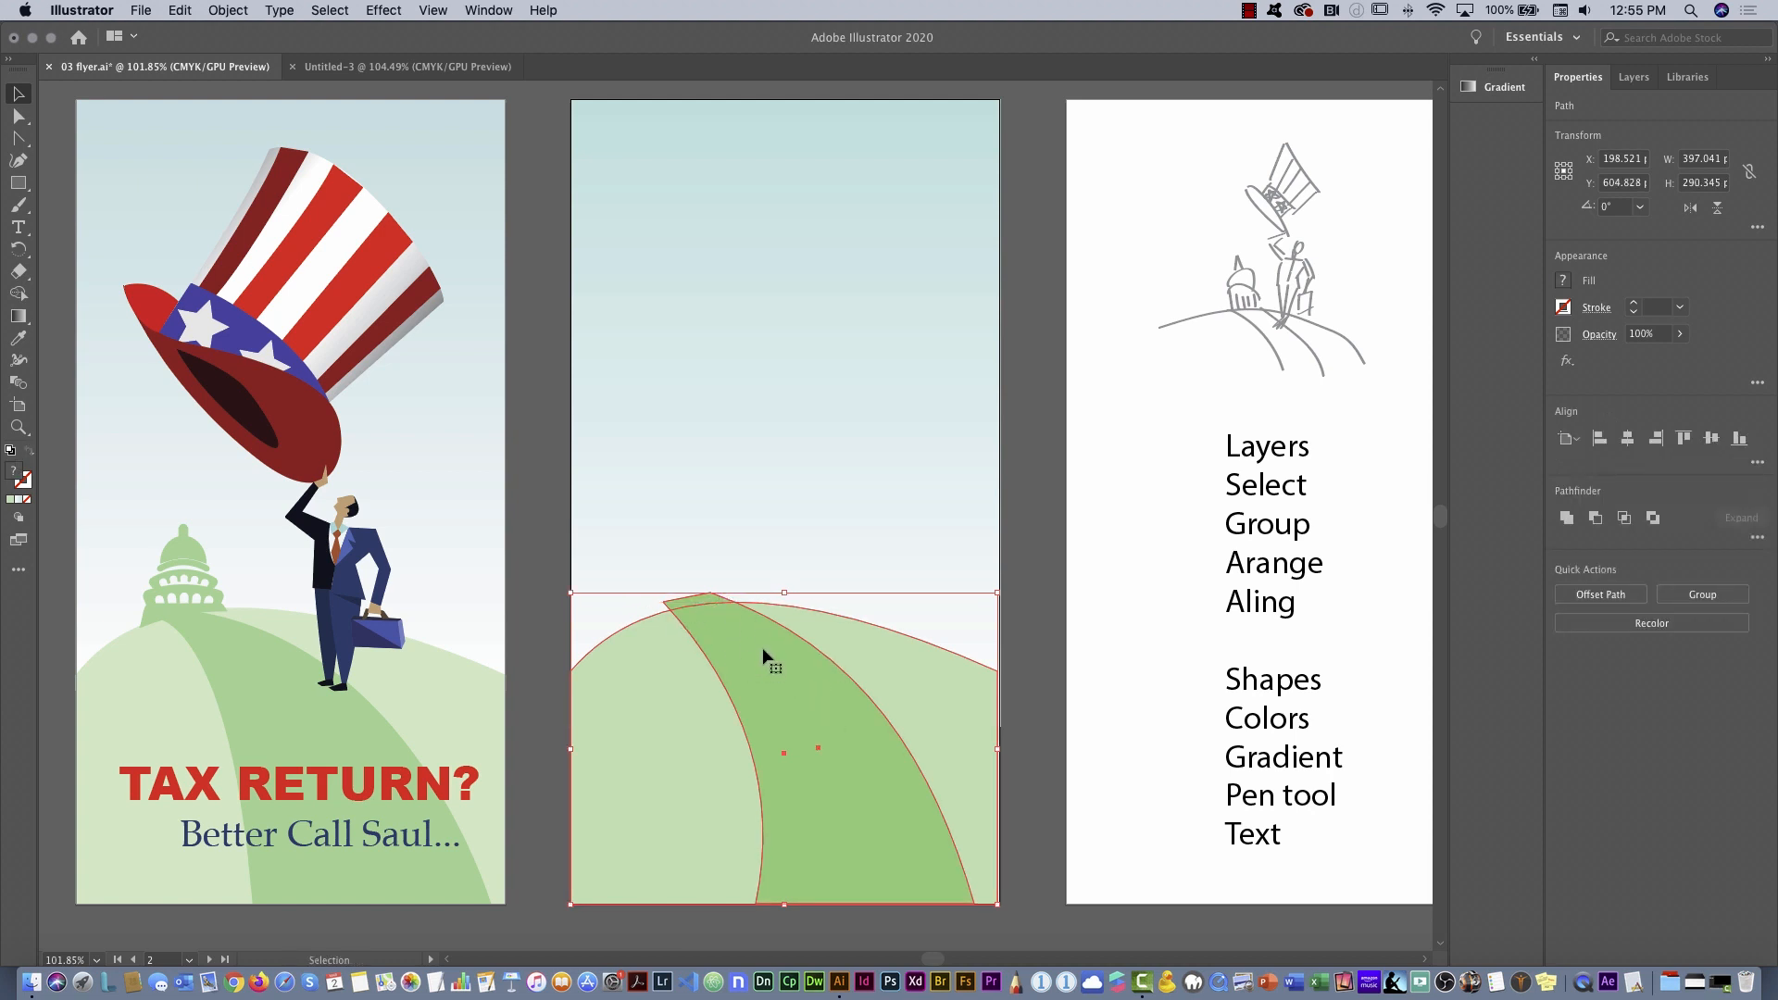
pyautogui.click(25, 297)
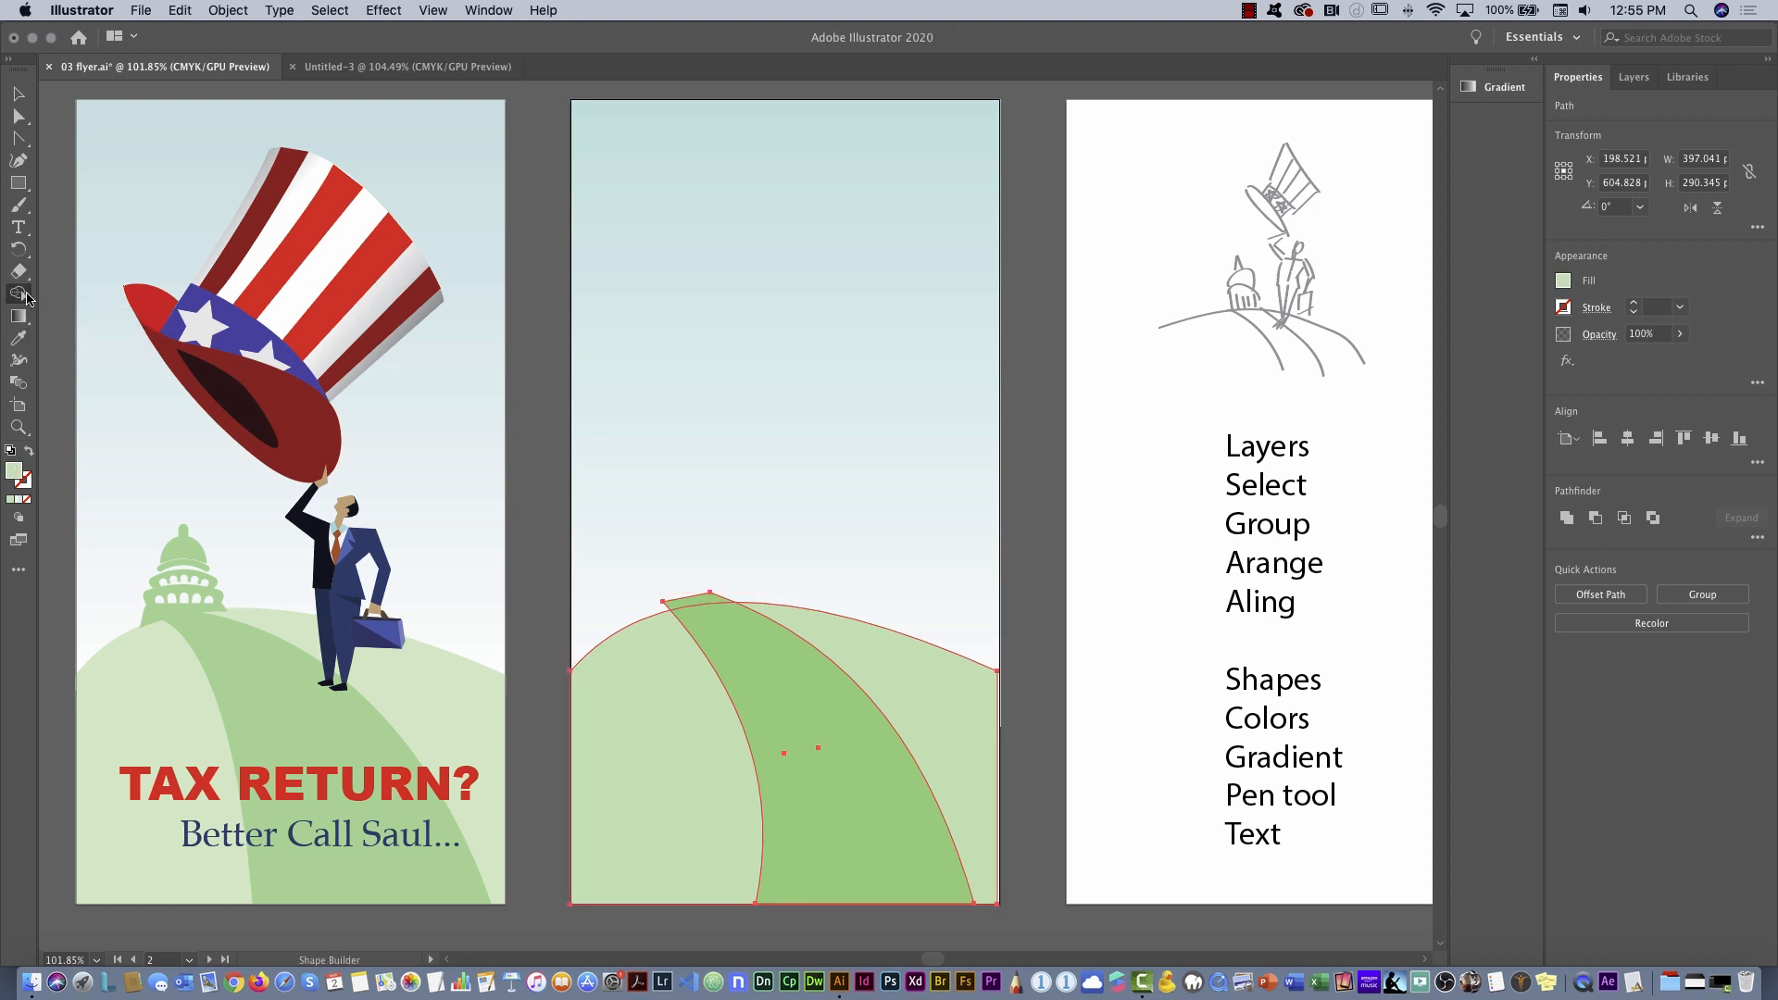
pyautogui.keyDown('alt'); pyautogui.click(710, 599); pyautogui.keyUp('alt')
pyautogui.click(18, 94)
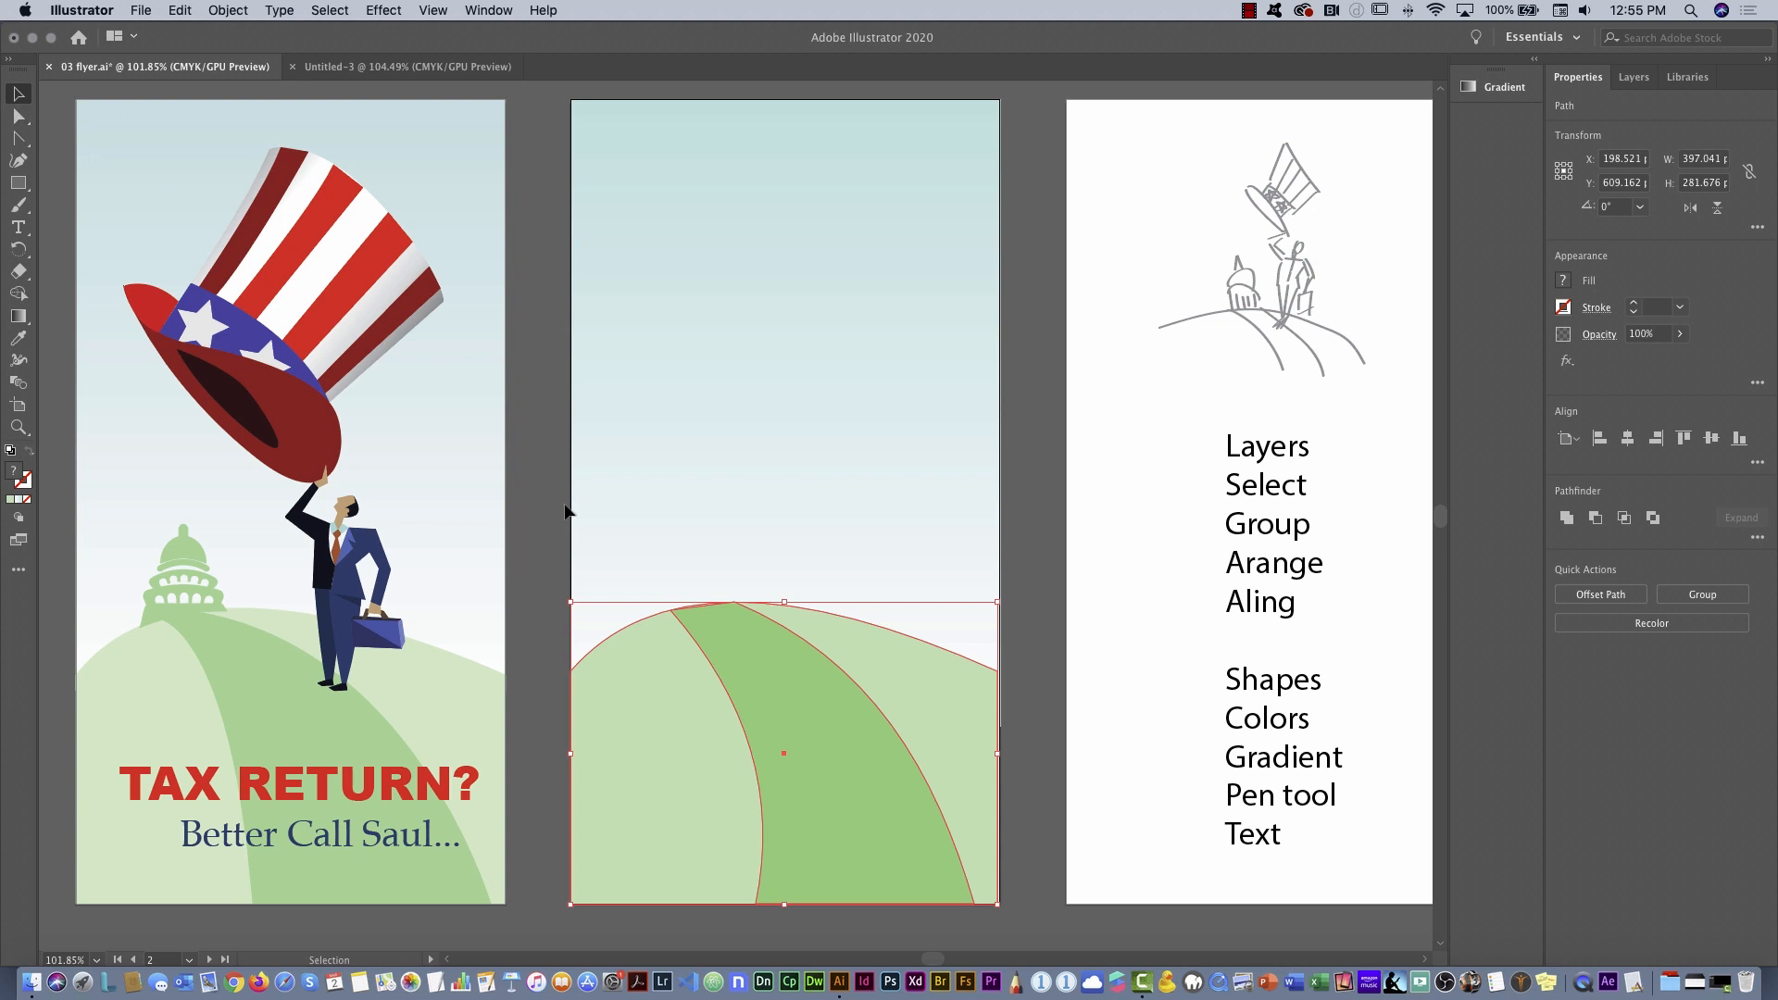
pyautogui.click(546, 593)
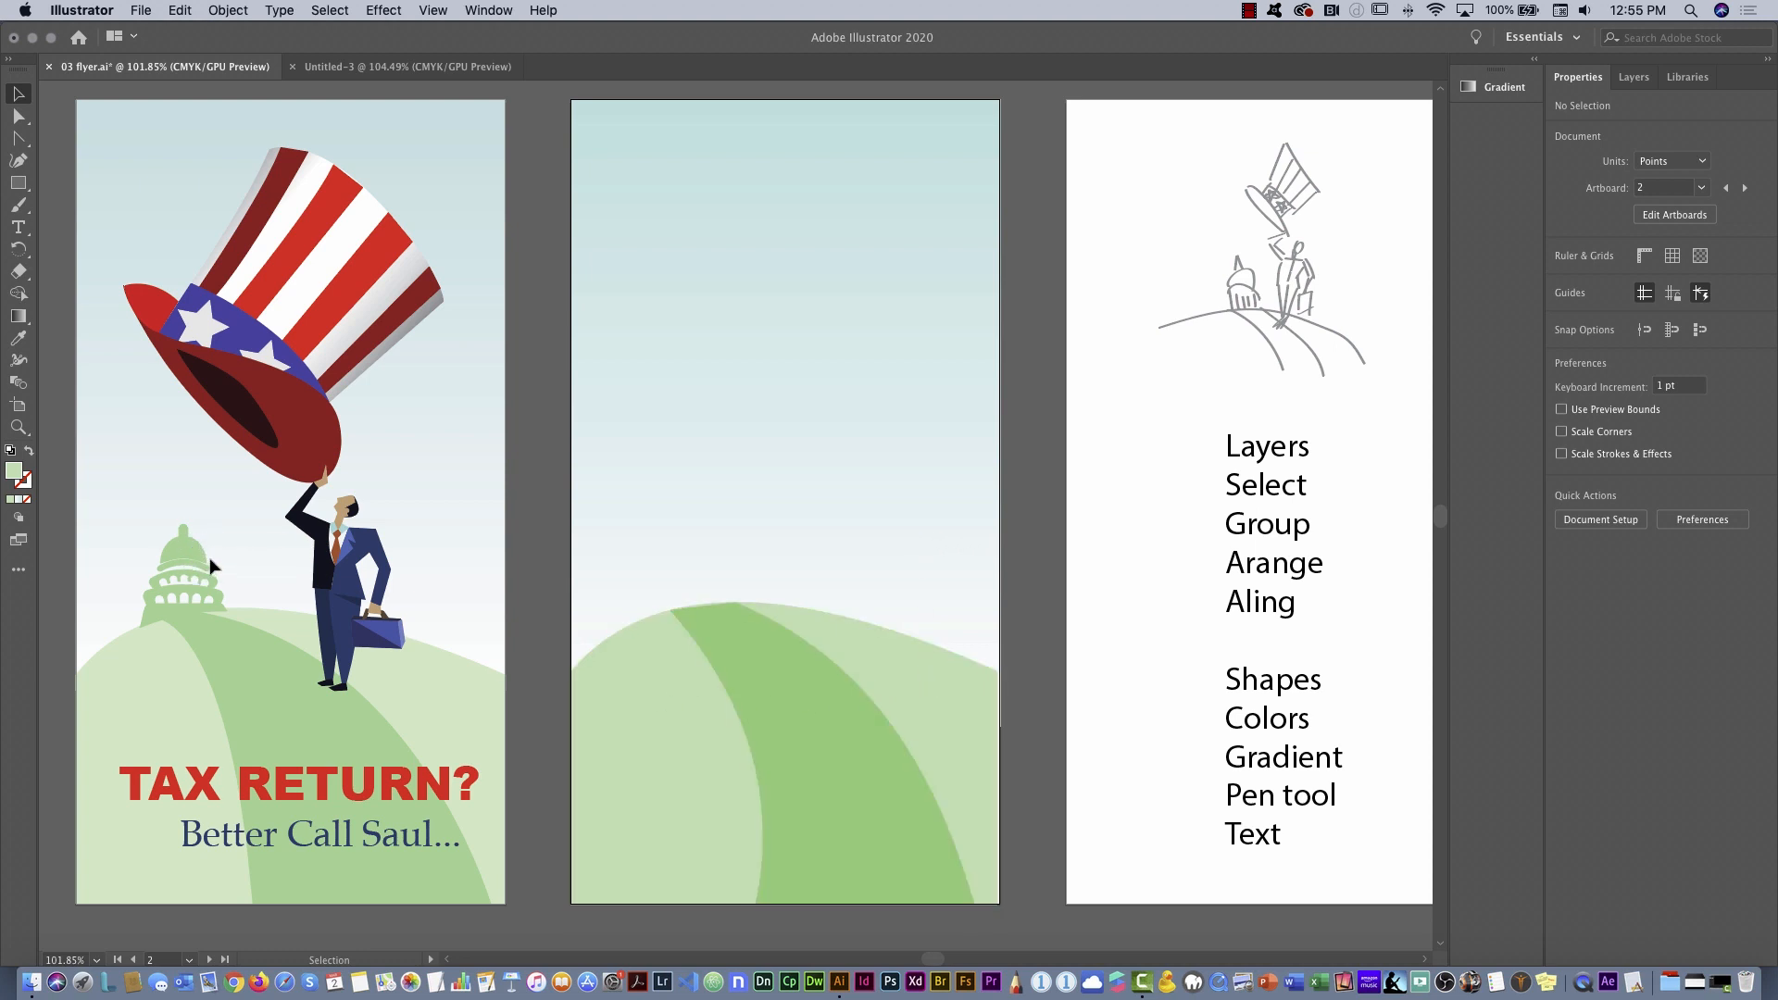
# Group the hill with the curved road and lock that group in Layer 2
pyautogui.click(882, 661)
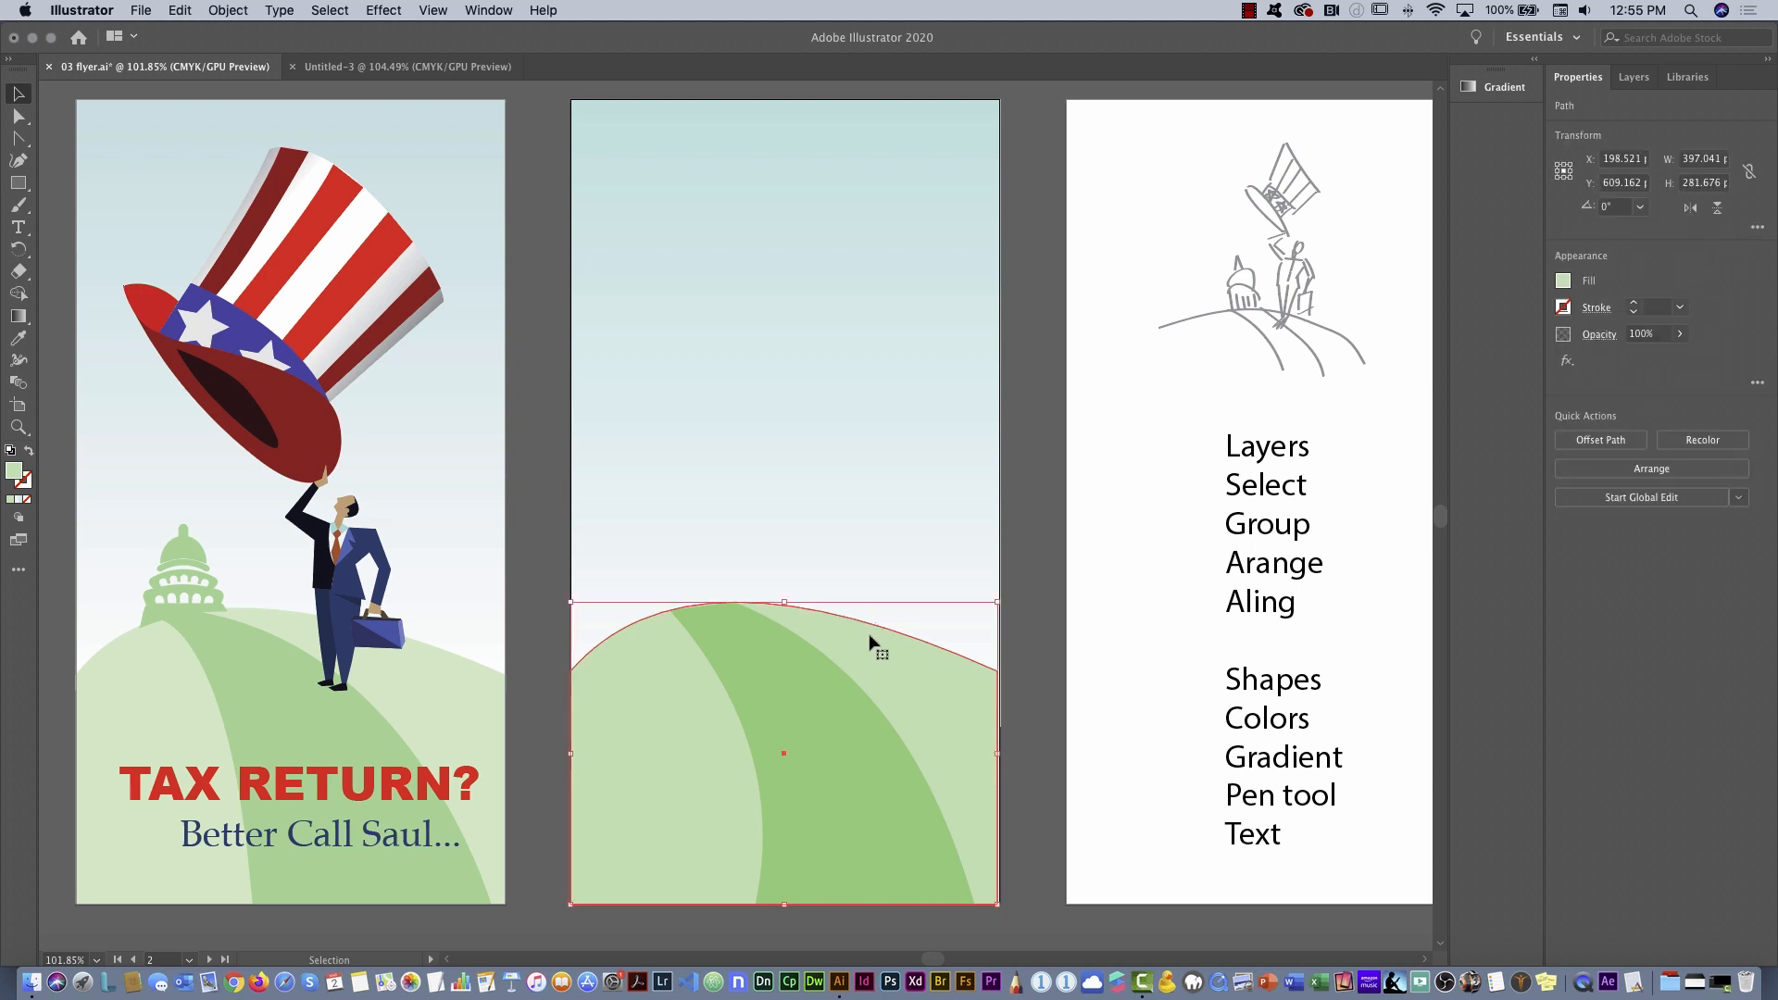
pyautogui.keyDown('shift'); pyautogui.click(824, 685); pyautogui.keyUp('shift')
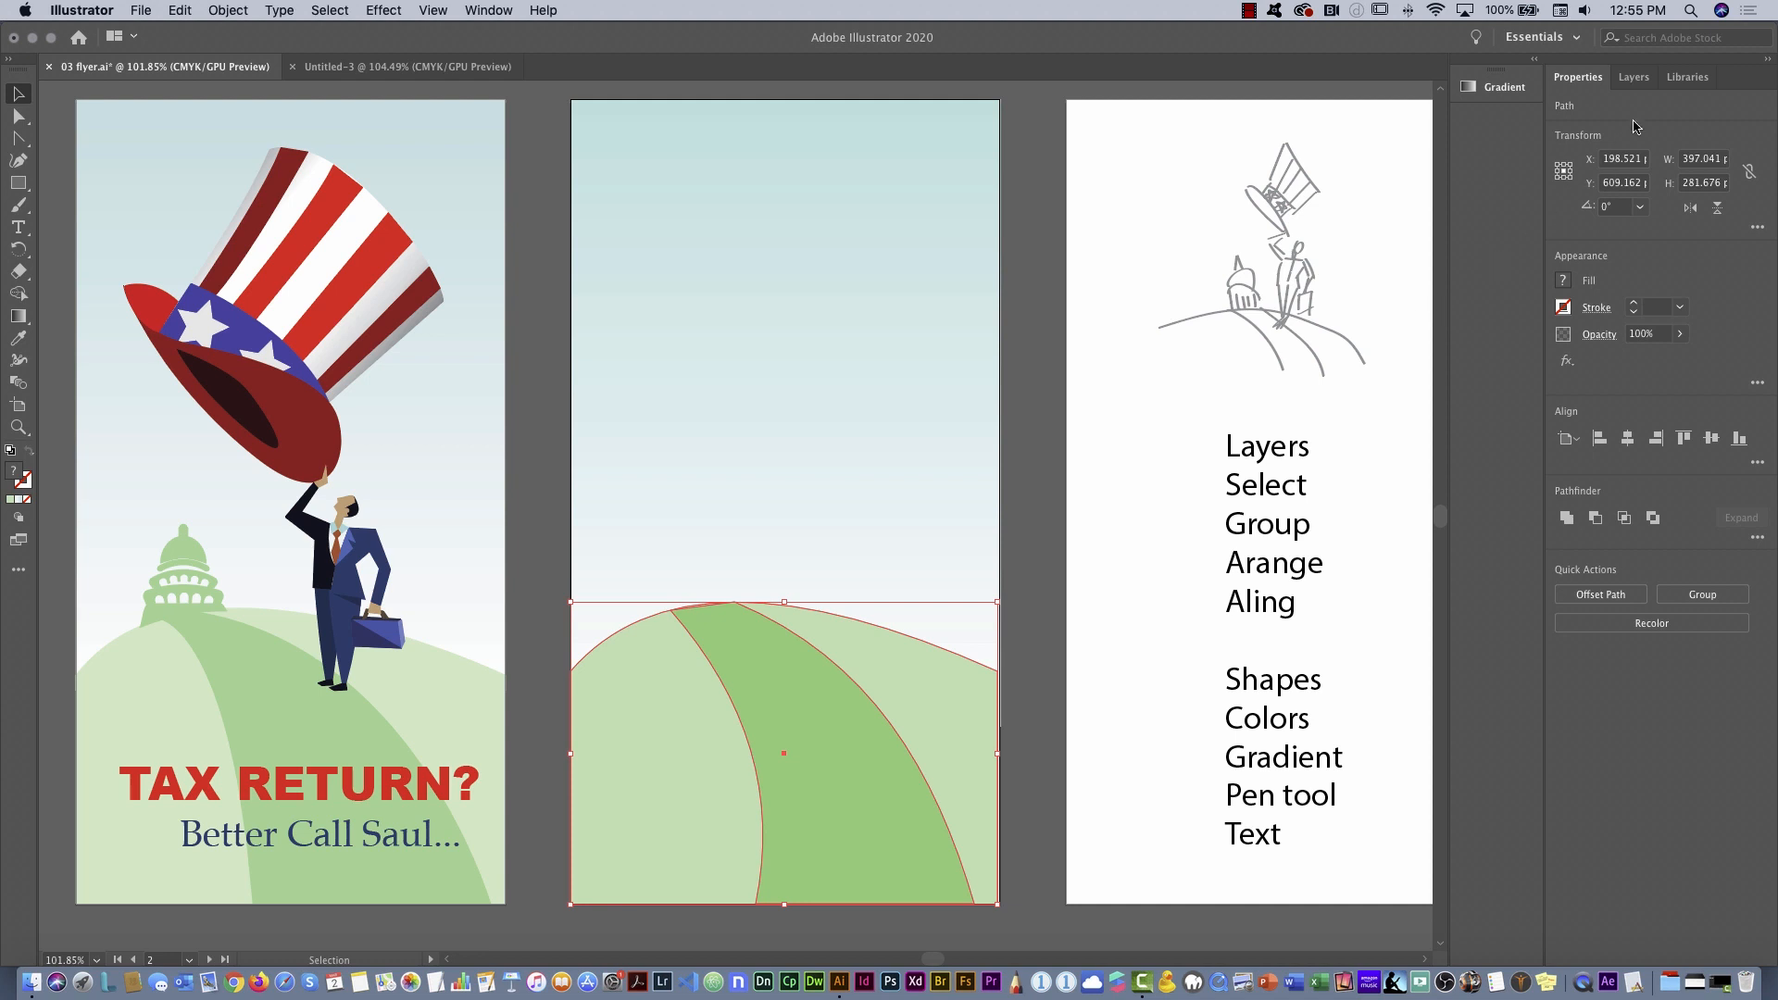
pyautogui.click(1633, 76)
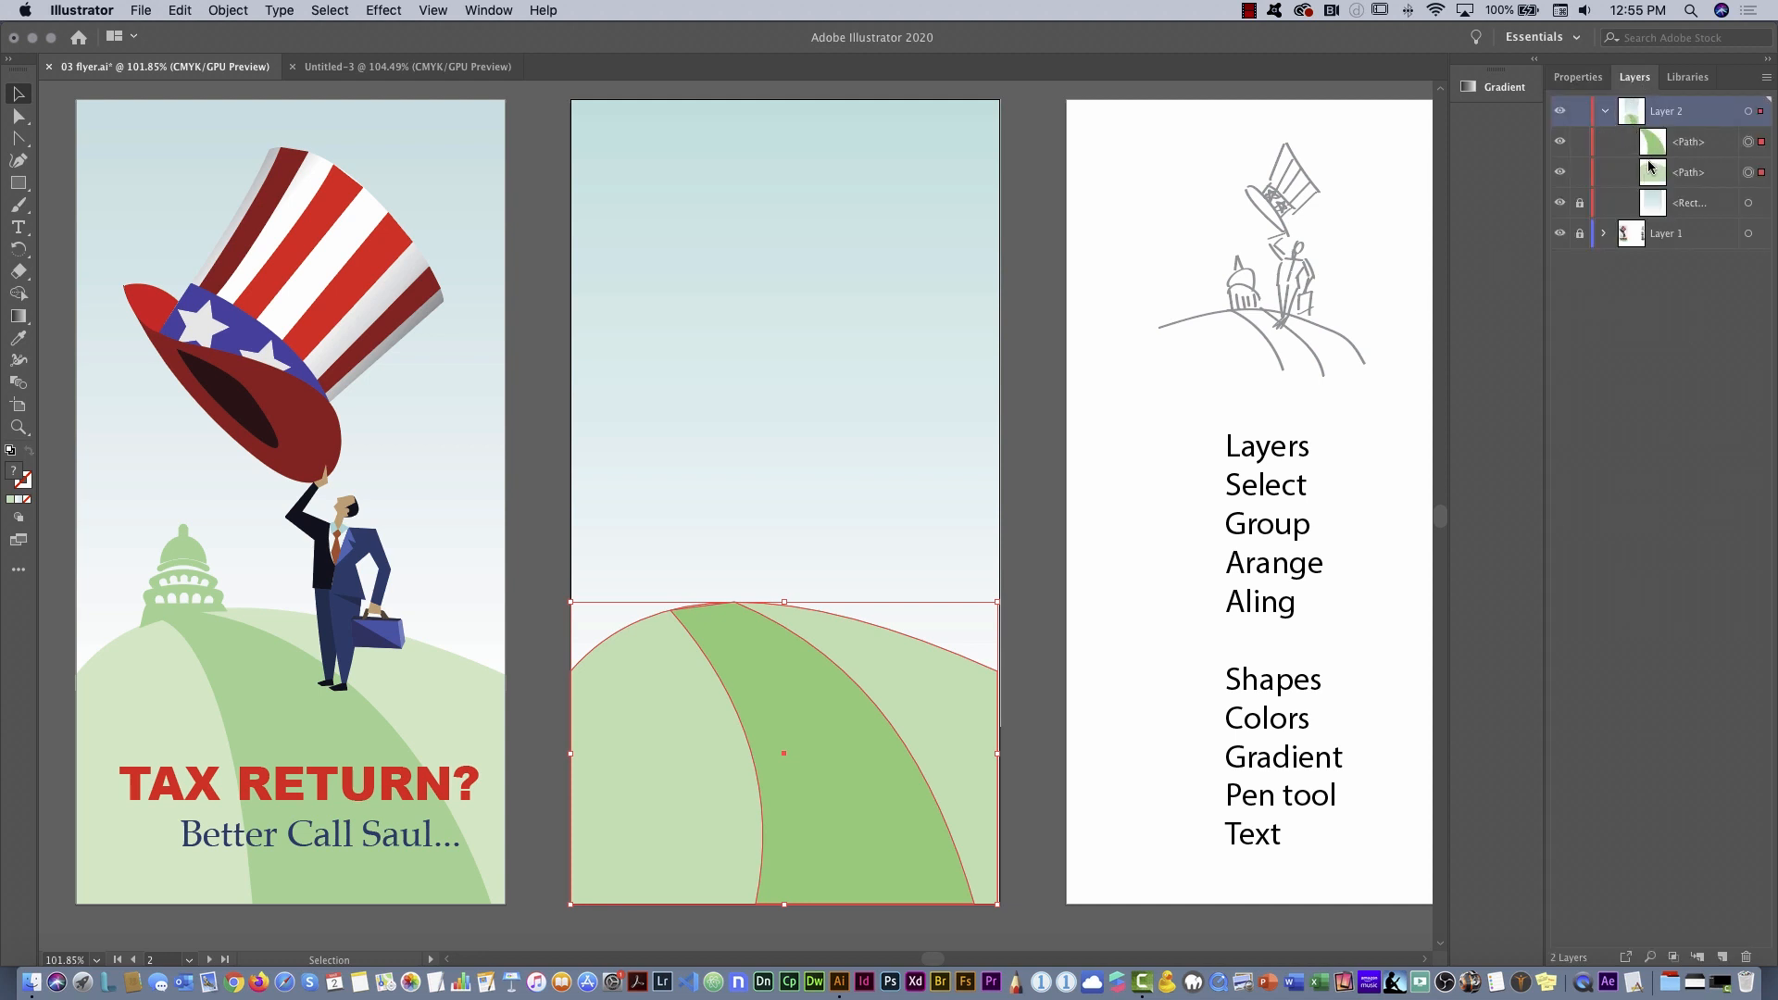
pyautogui.click(1586, 83)
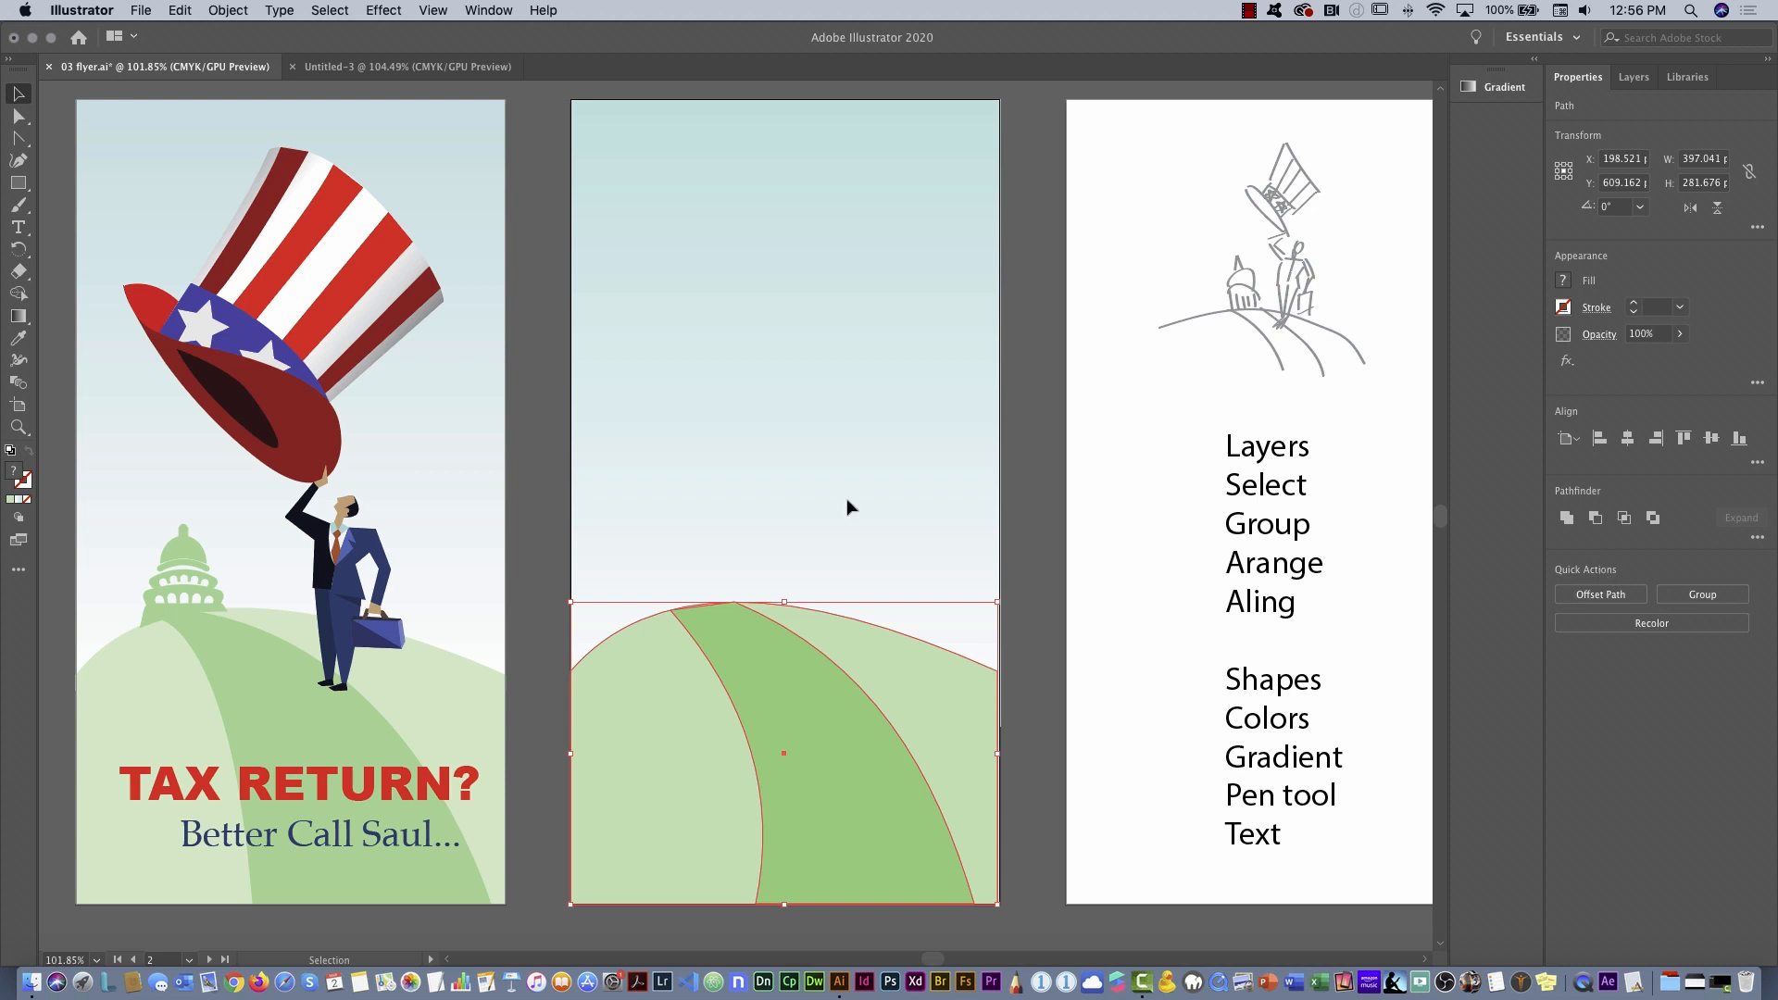
pyautogui.click(228, 10)
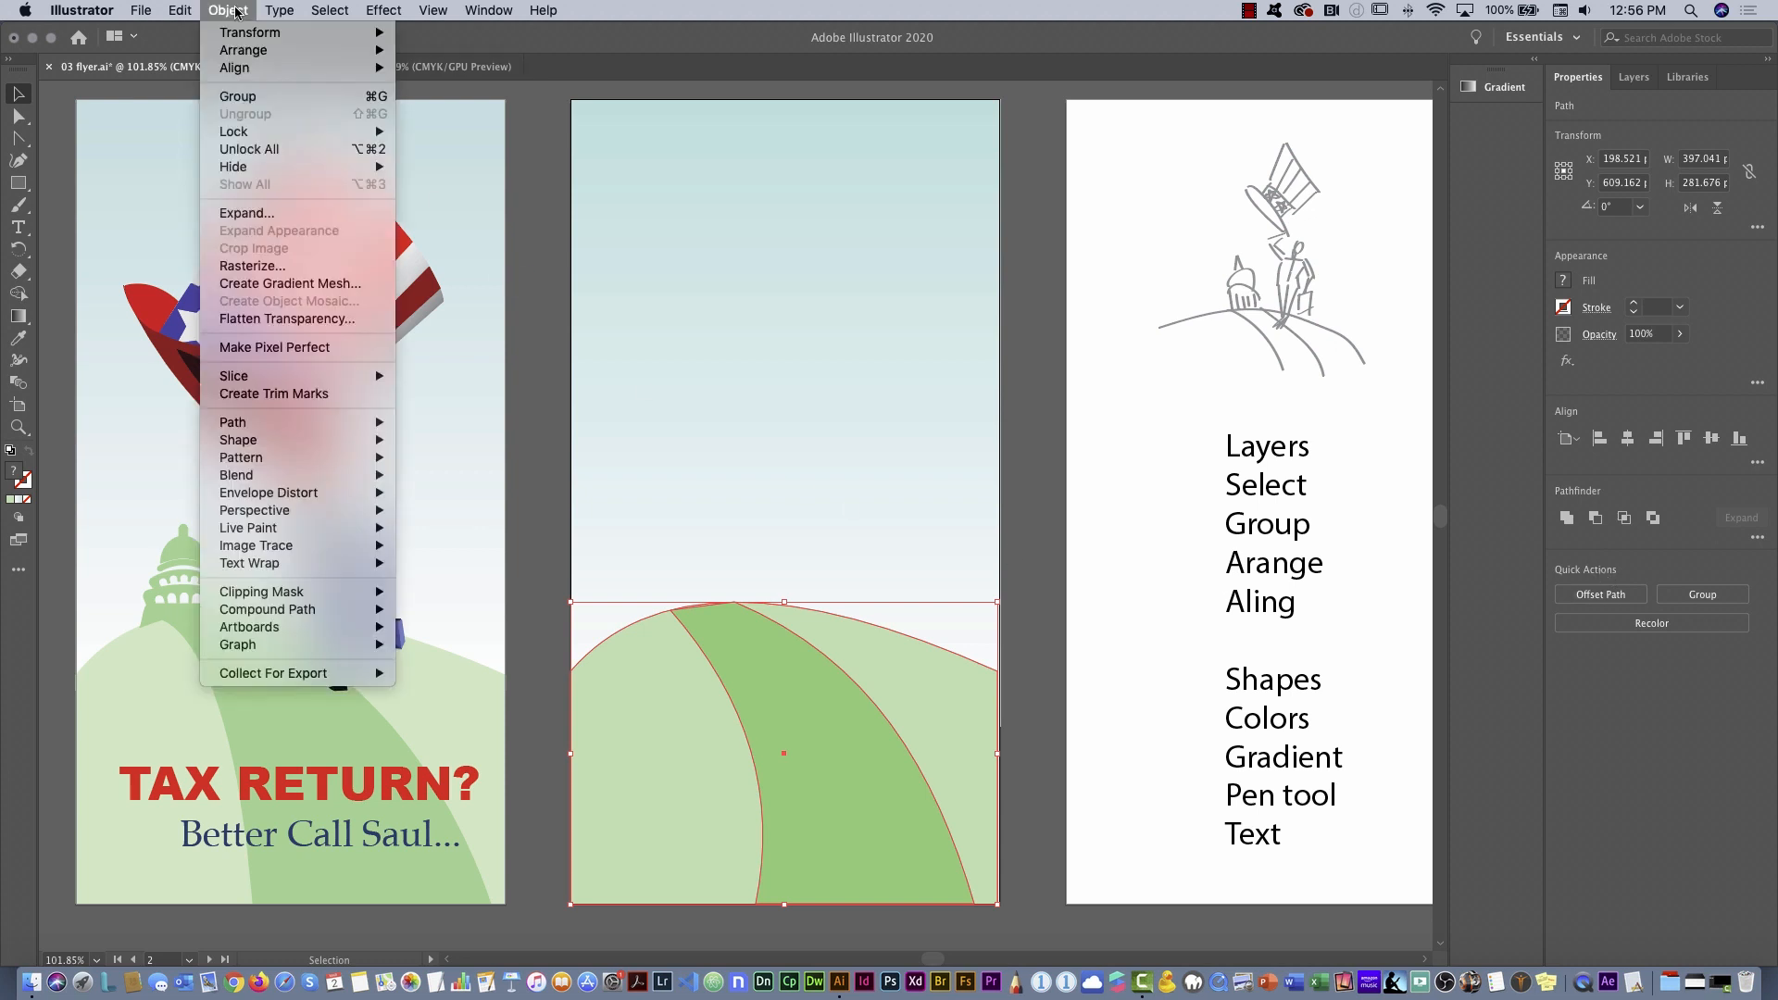
pyautogui.click(245, 99)
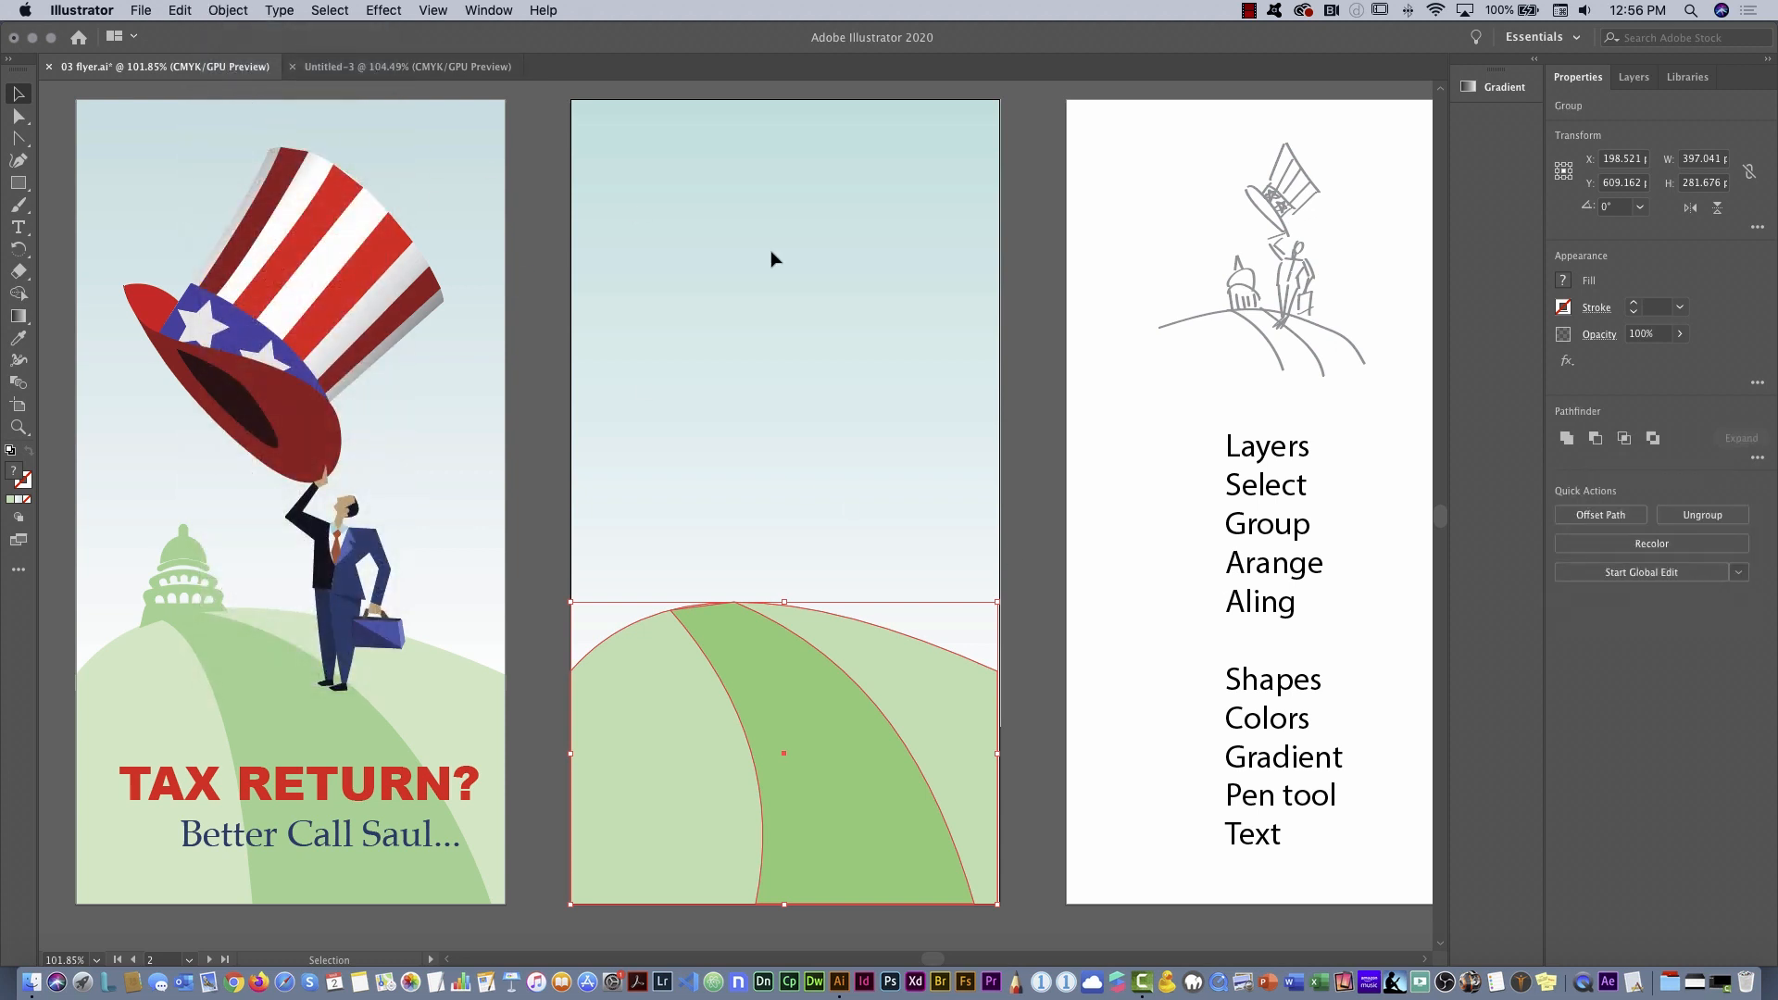
pyautogui.click(1633, 77)
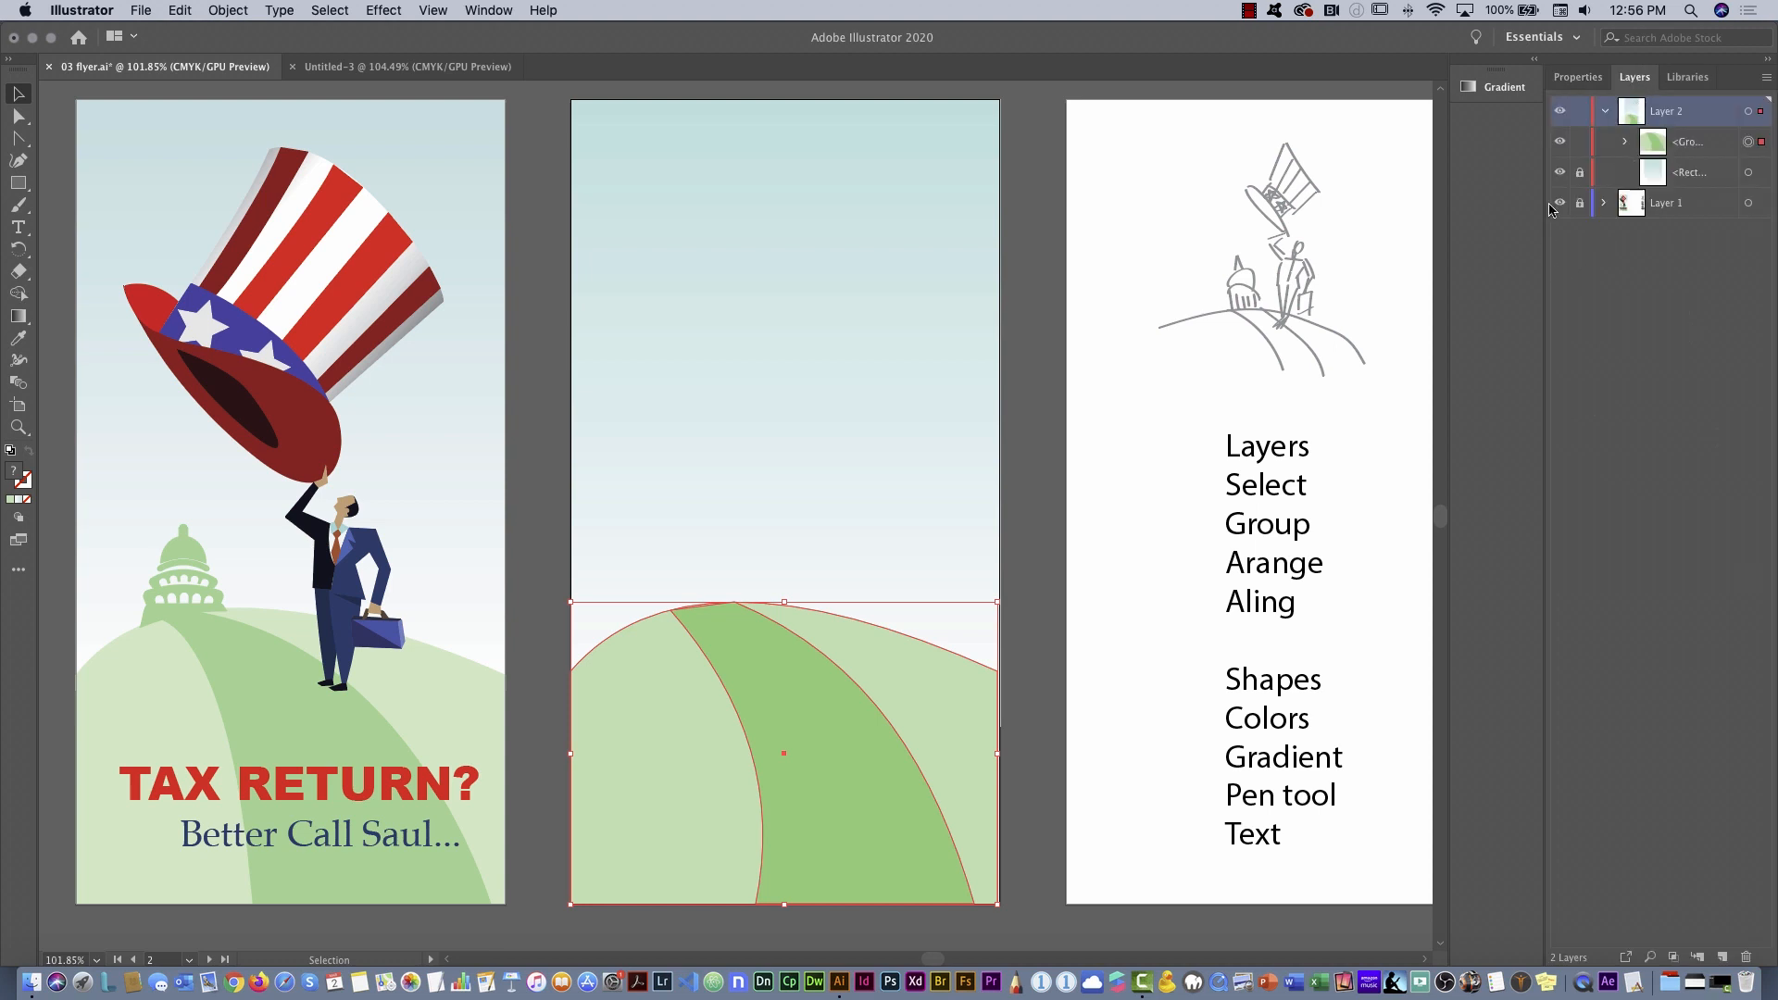
pyautogui.click(1578, 143)
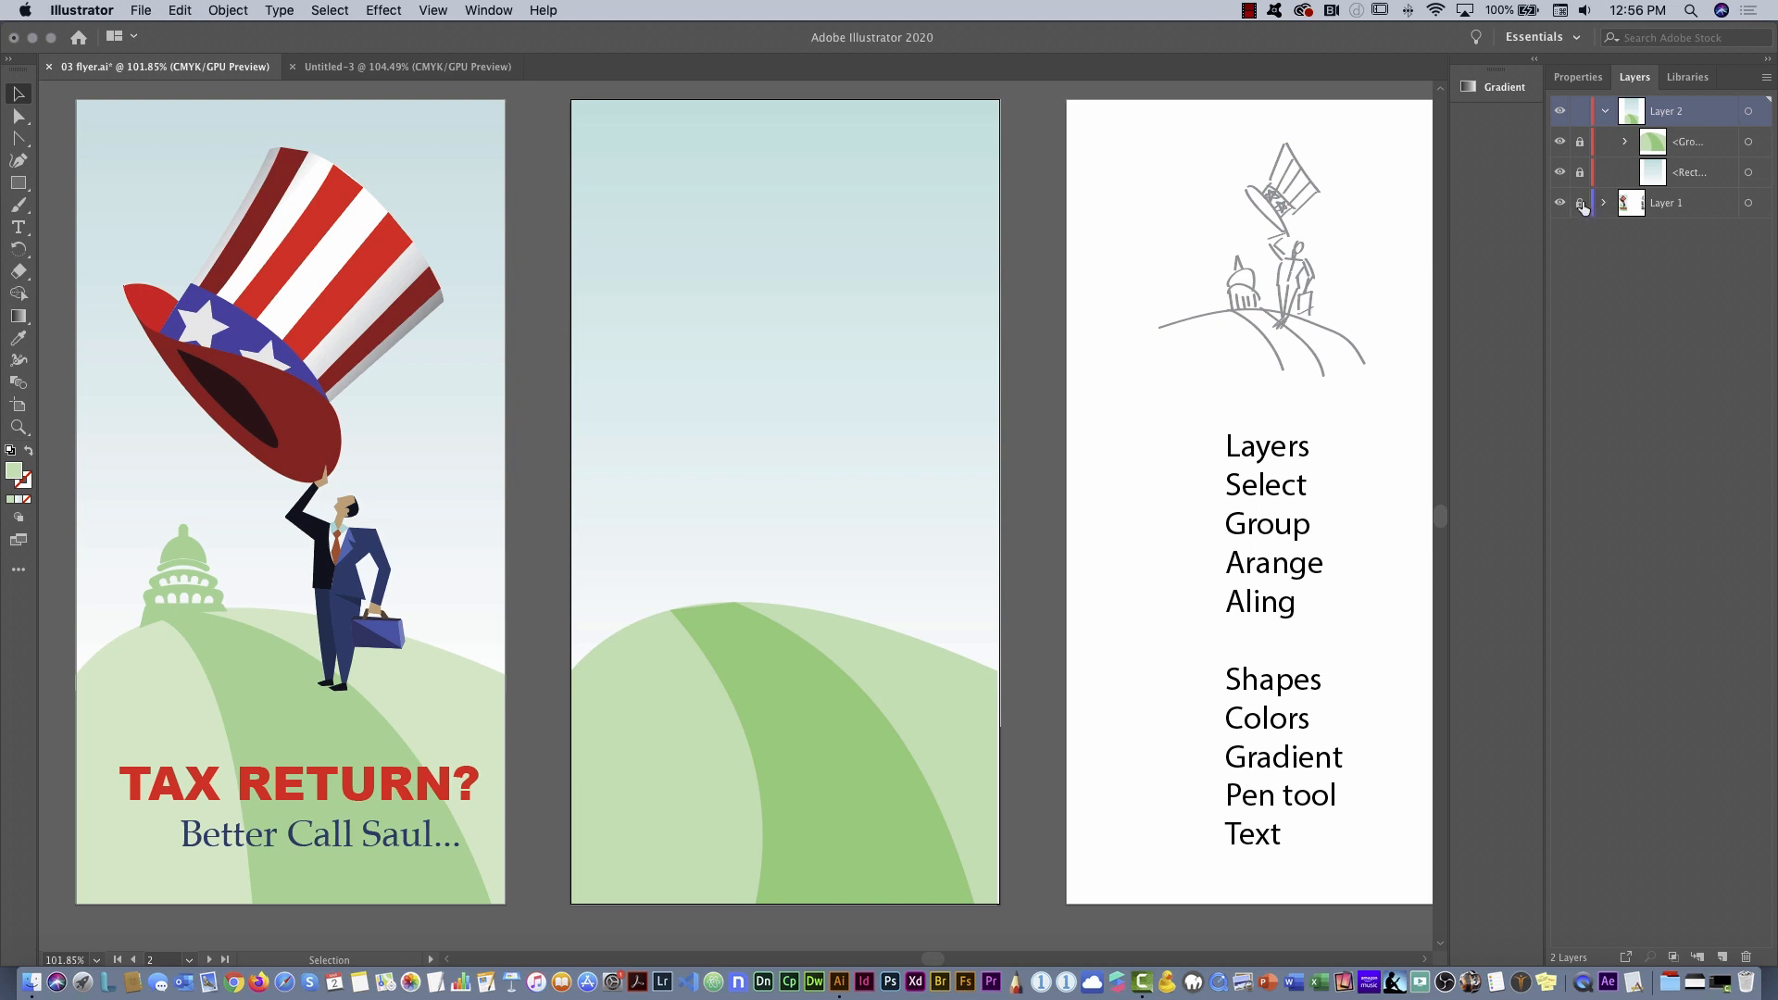
# Copy the Capitol building from the reference flyer into Layer 2 and place it beside the word list on the third artboard
pyautogui.click(191, 581)
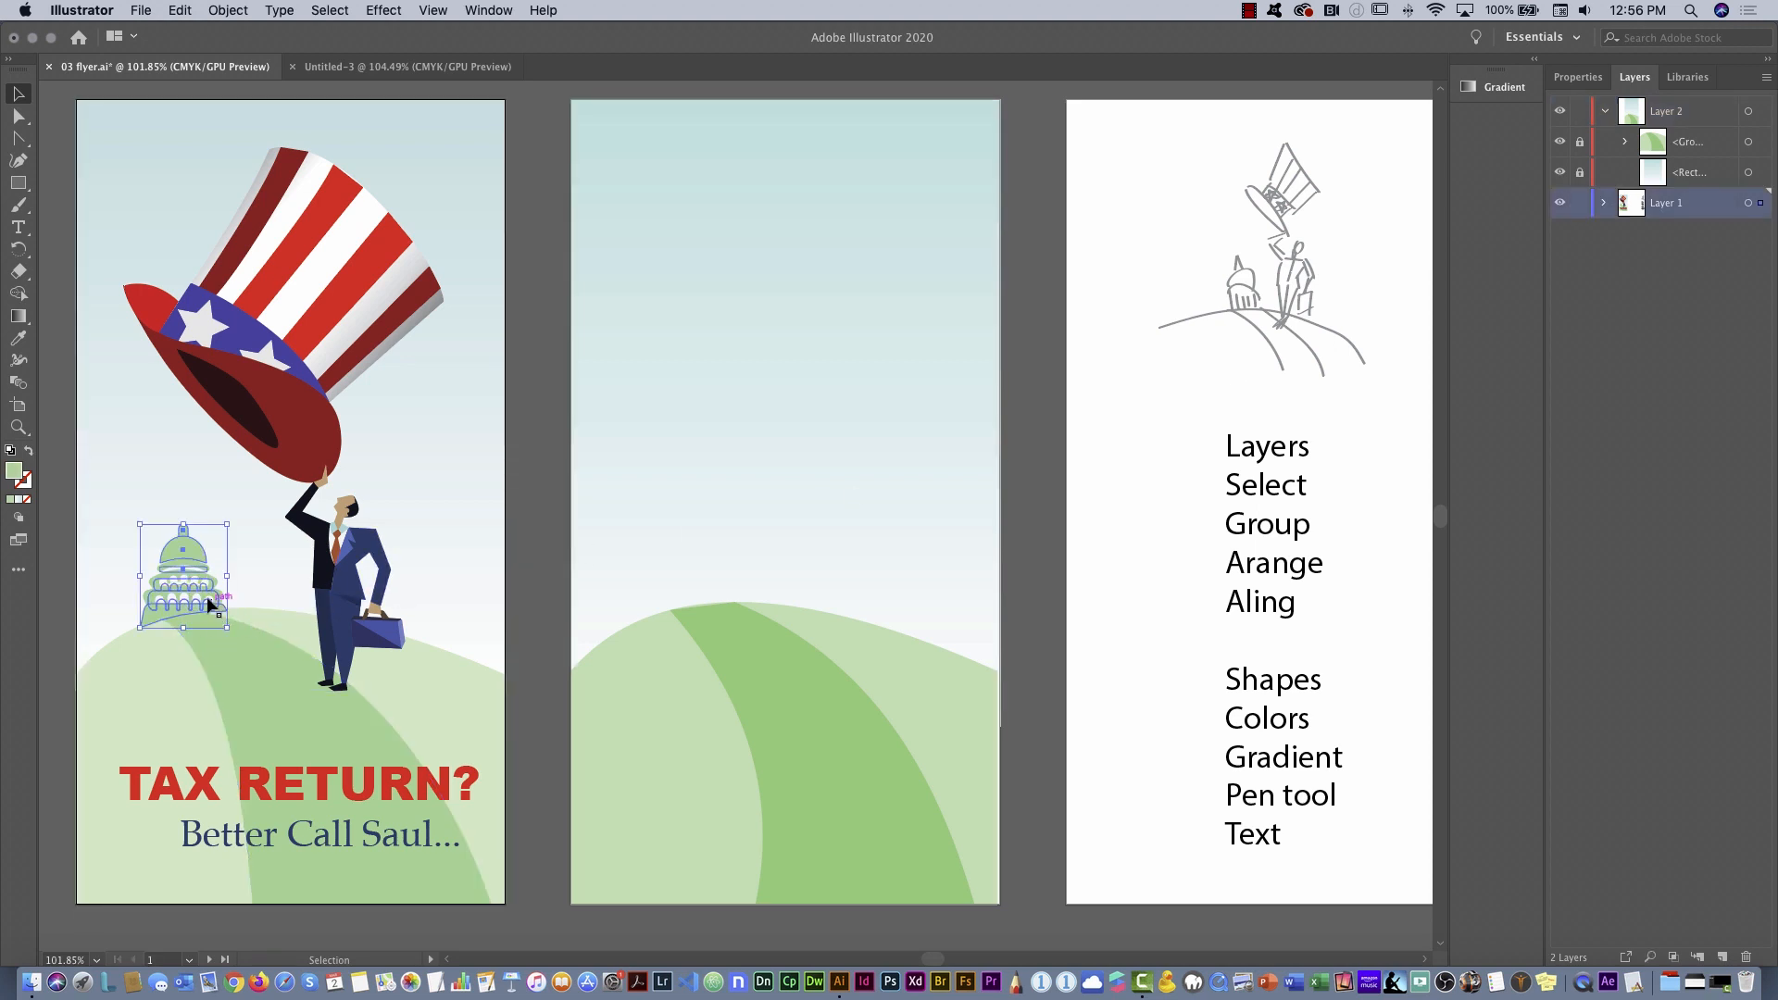
pyautogui.click(179, 10)
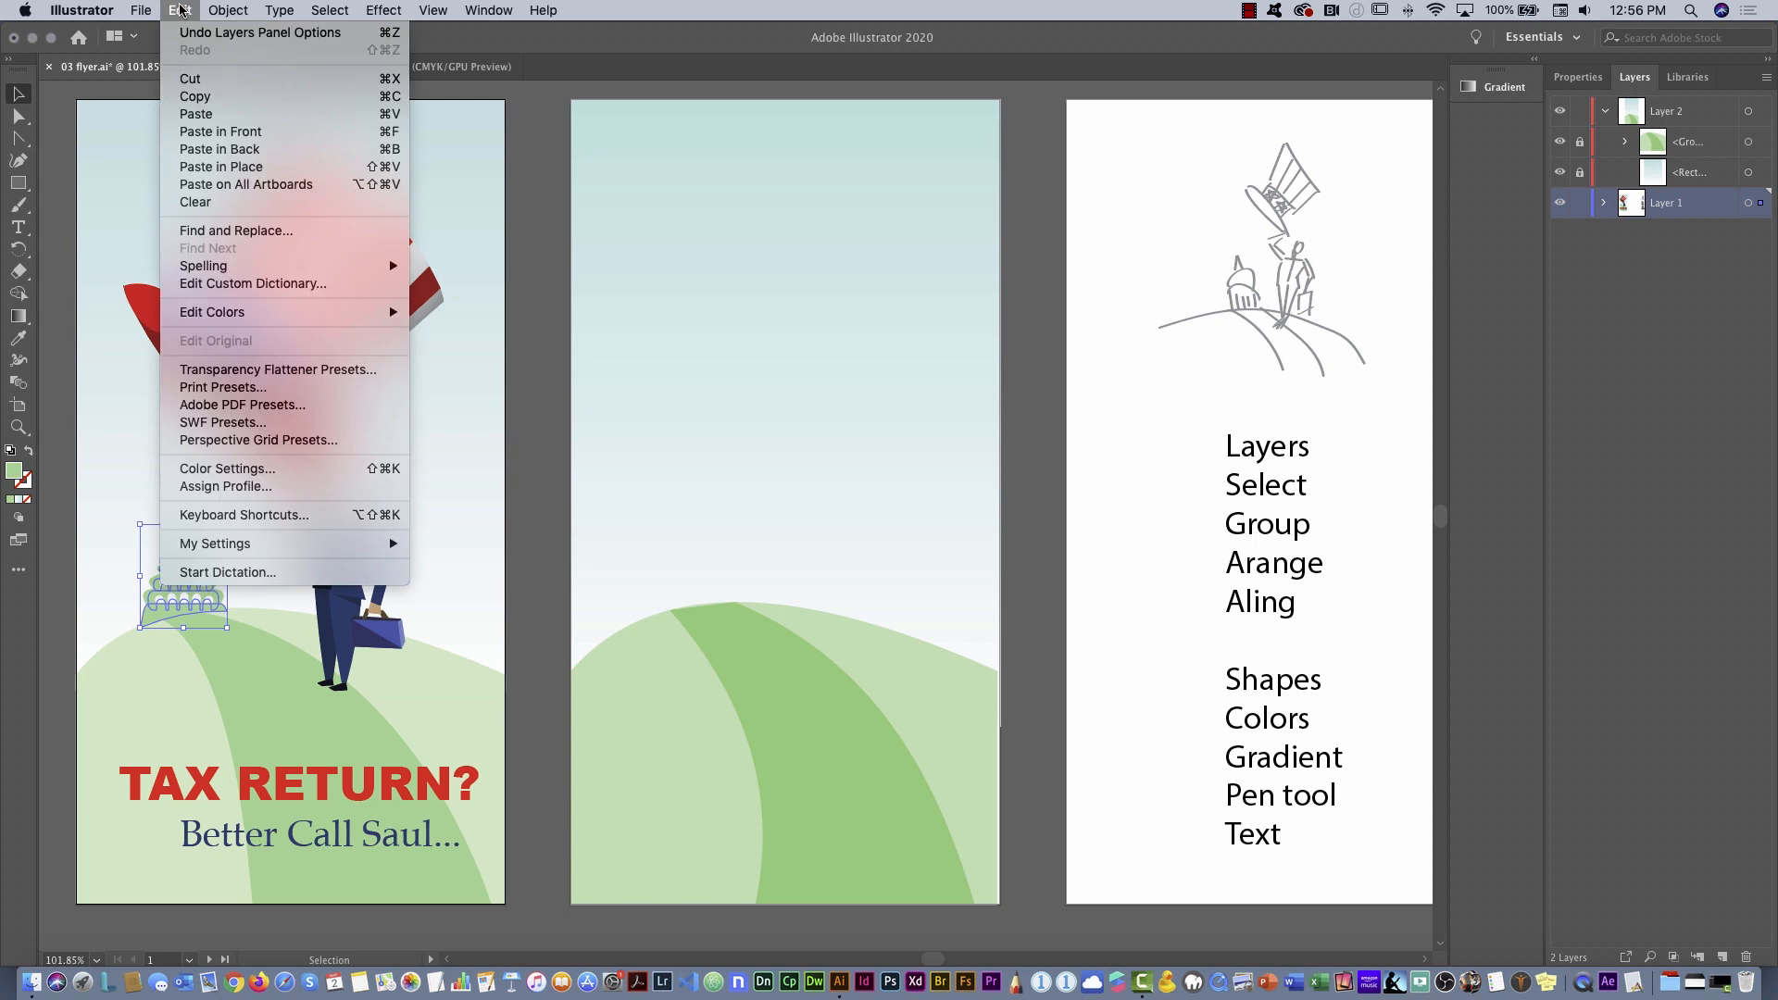
pyautogui.click(191, 99)
pyautogui.click(1650, 112)
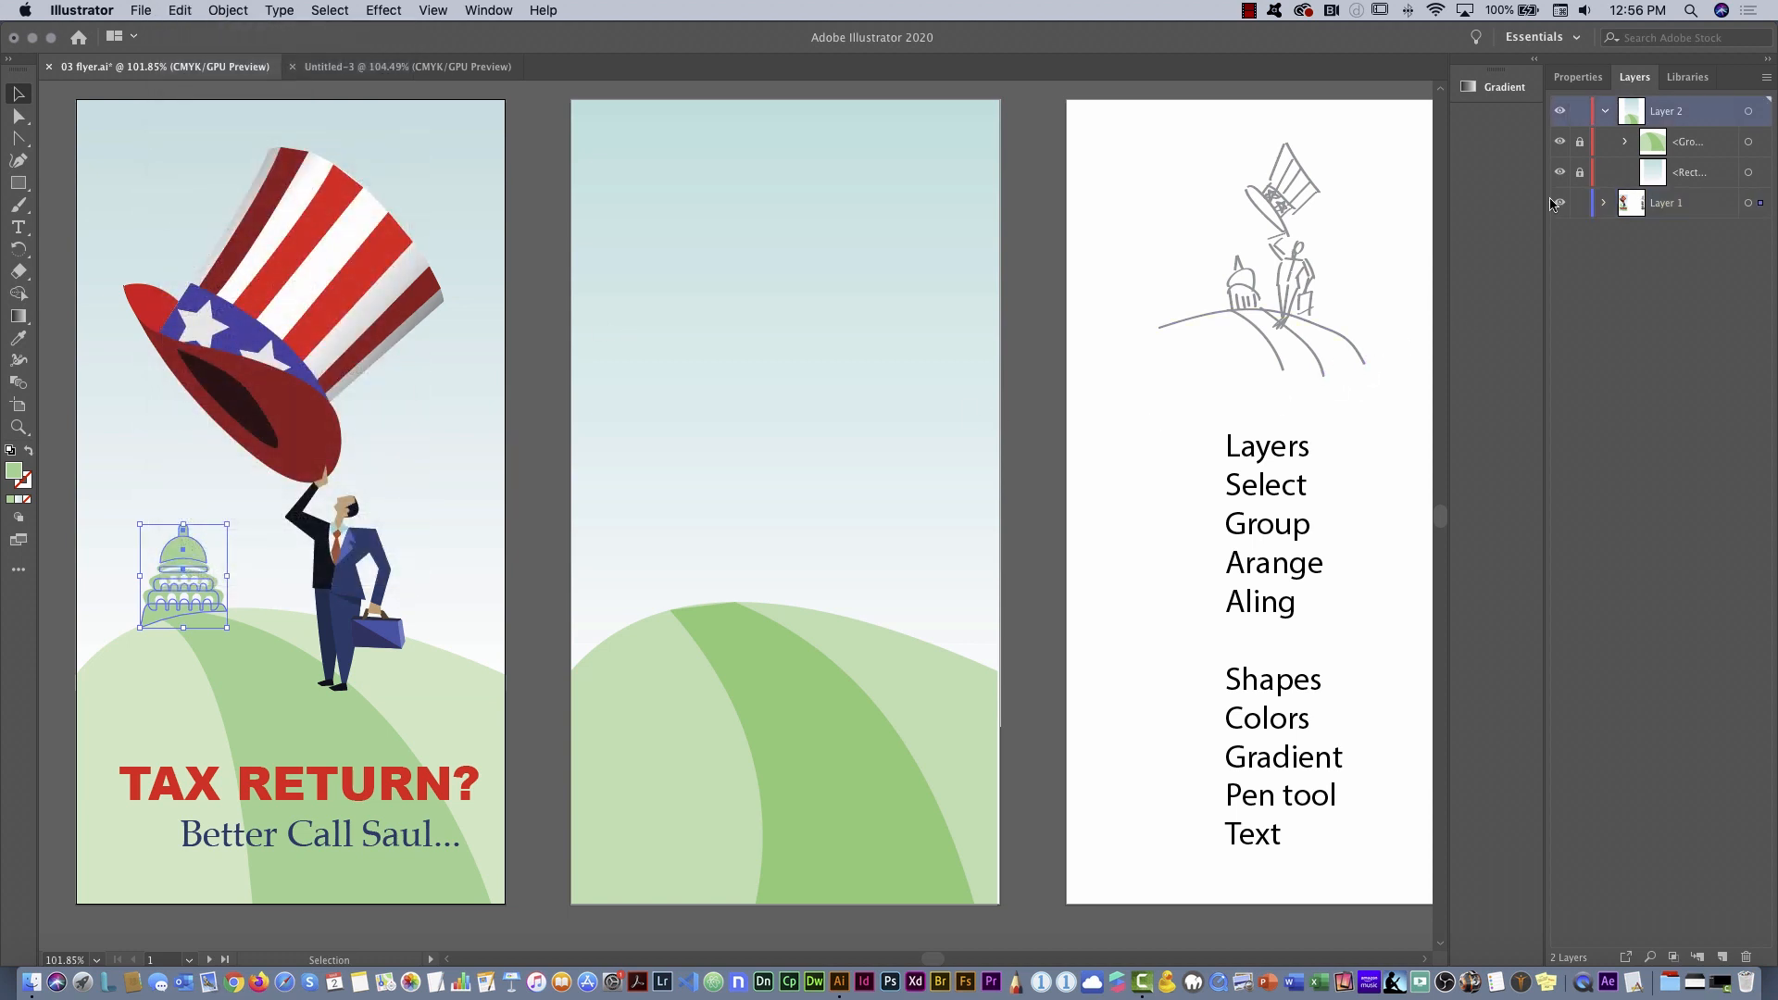
pyautogui.click(176, 10)
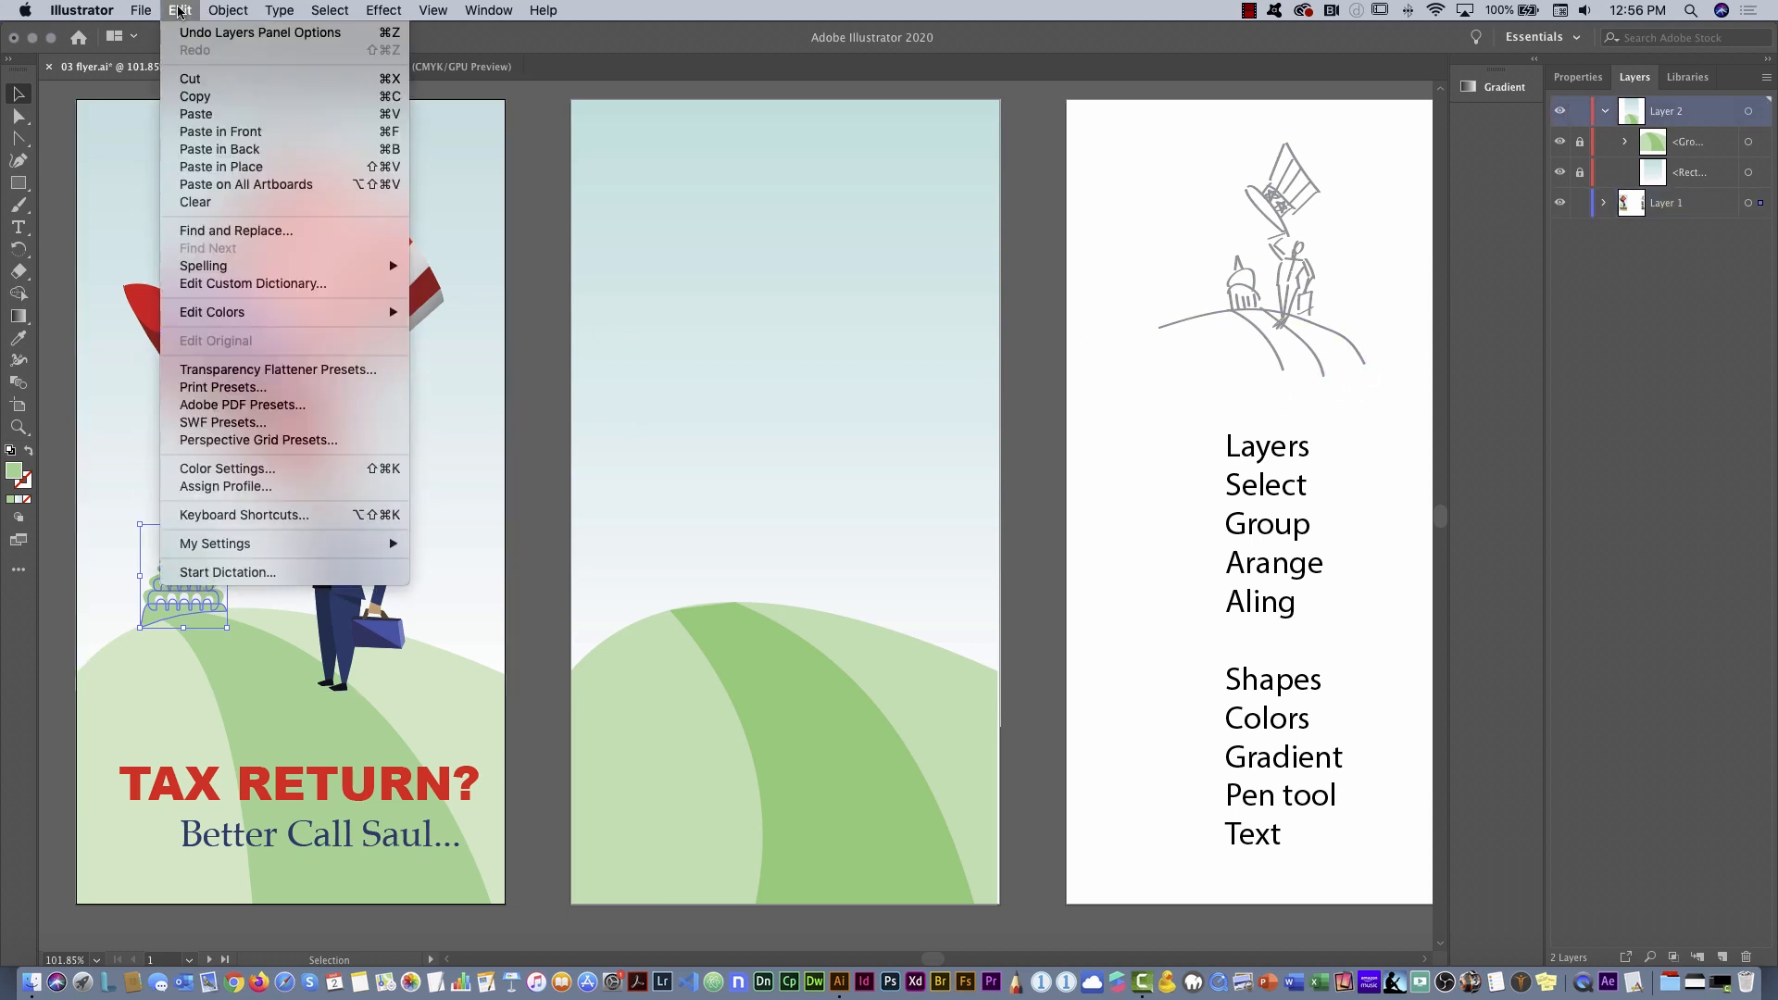
pyautogui.click(227, 115)
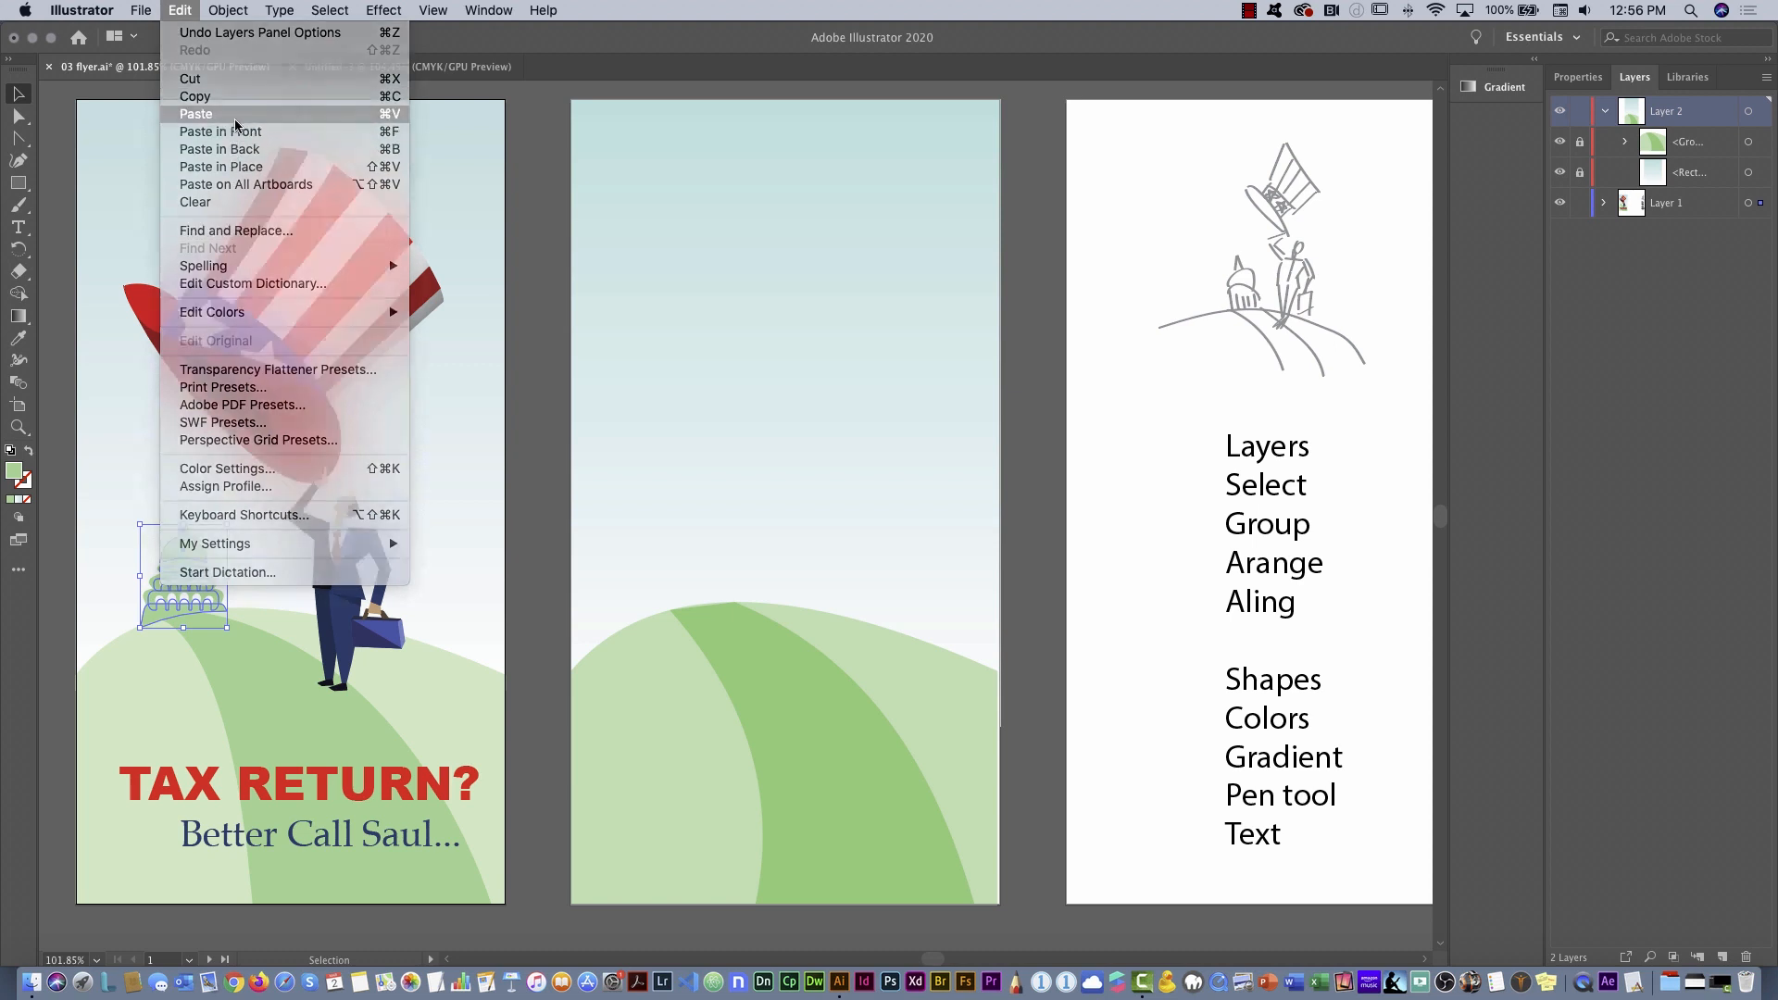
pyautogui.moveTo(752, 533); pyautogui.dragTo(1154, 486)
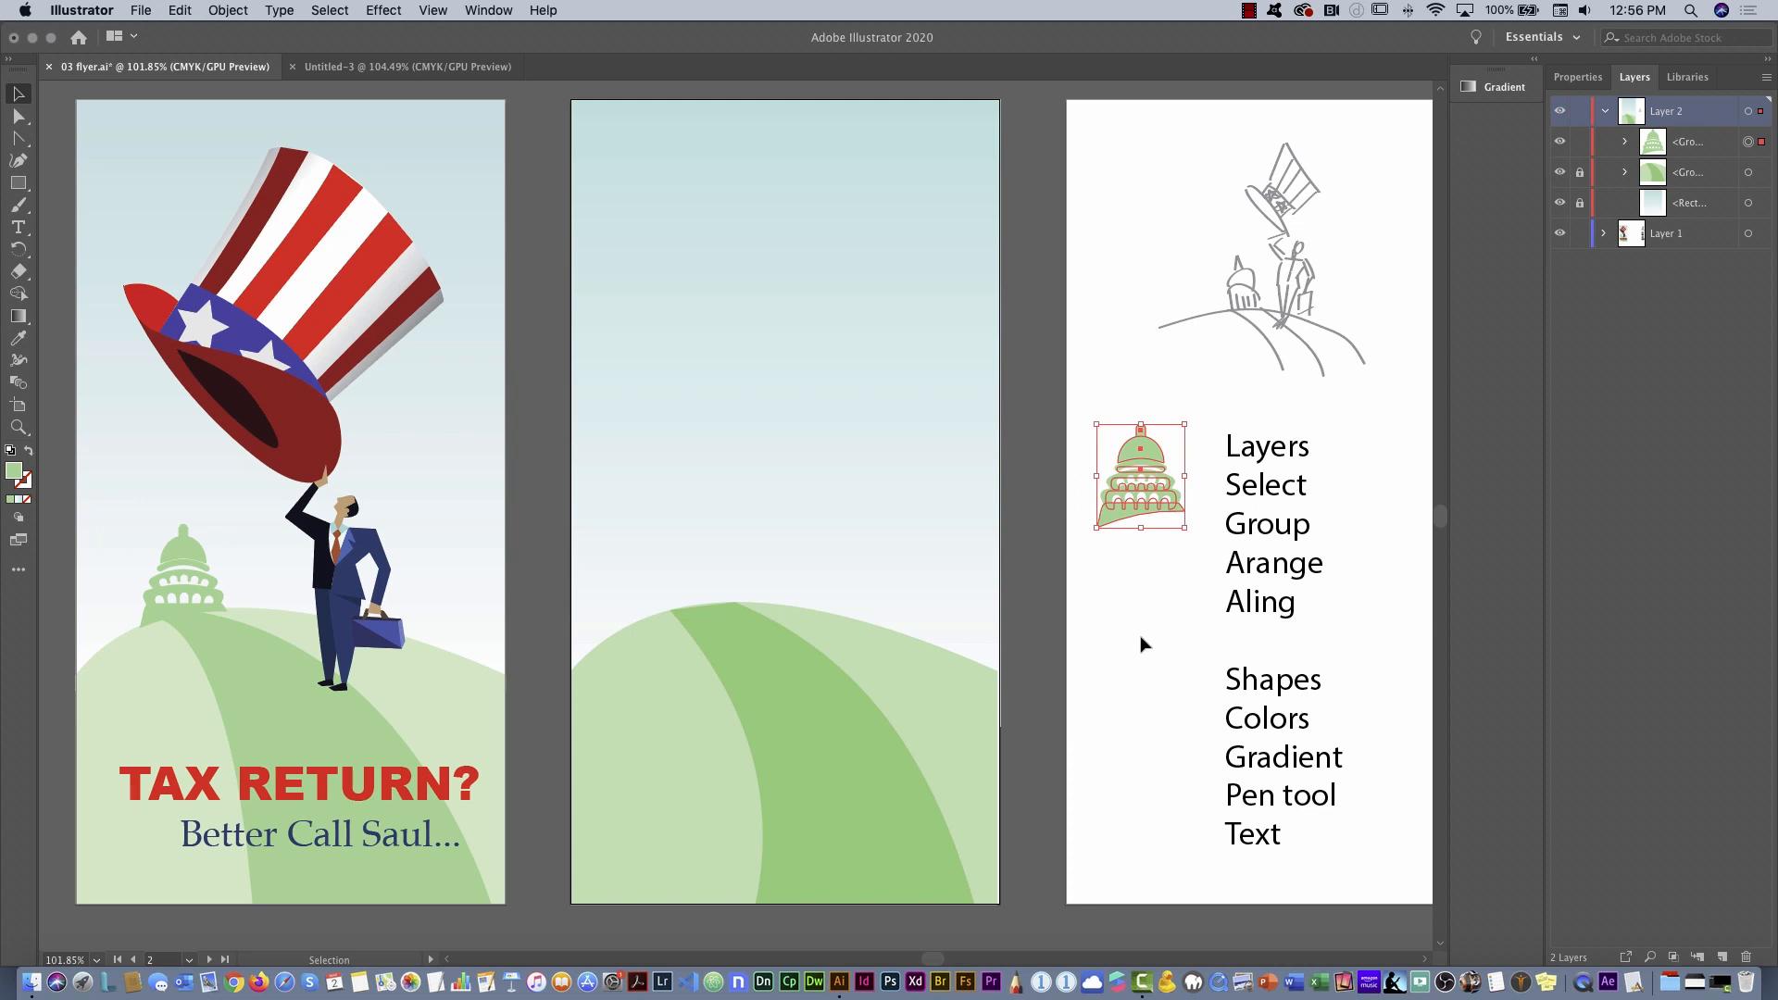
# Give the copied Capitol building a black stroke and remove its fill so only outlines remain
pyautogui.click(1585, 82)
pyautogui.click(1563, 306)
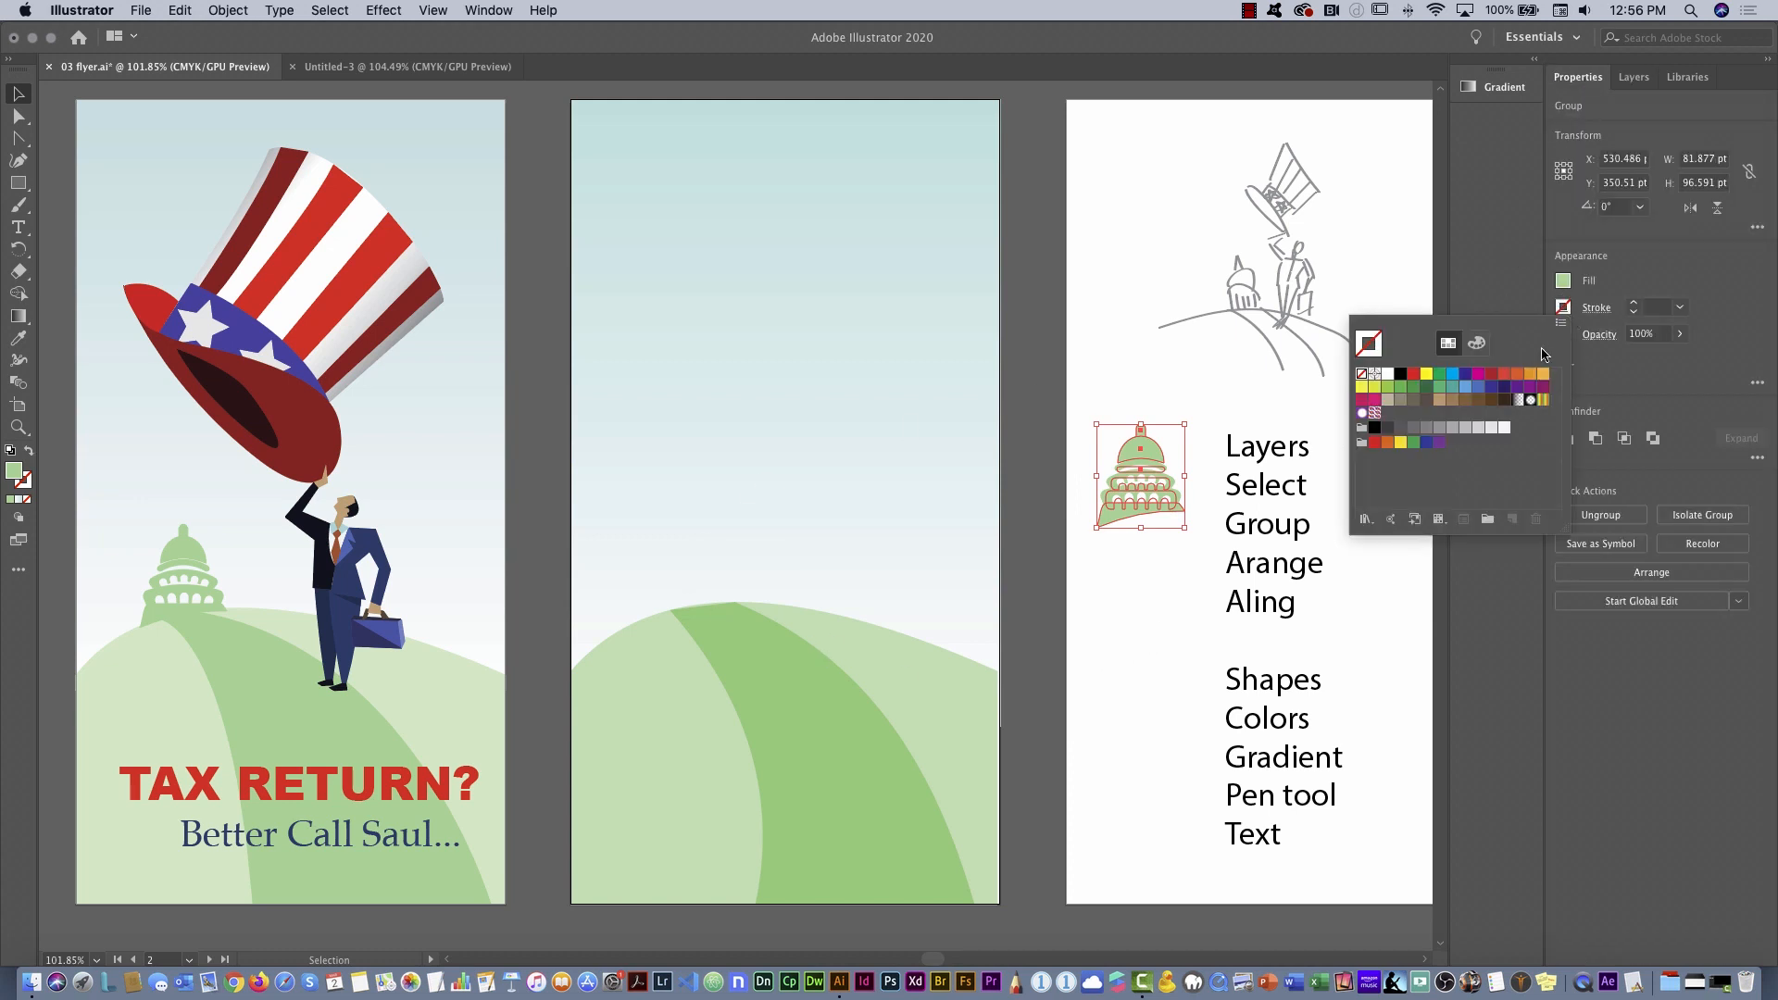
pyautogui.click(1400, 374)
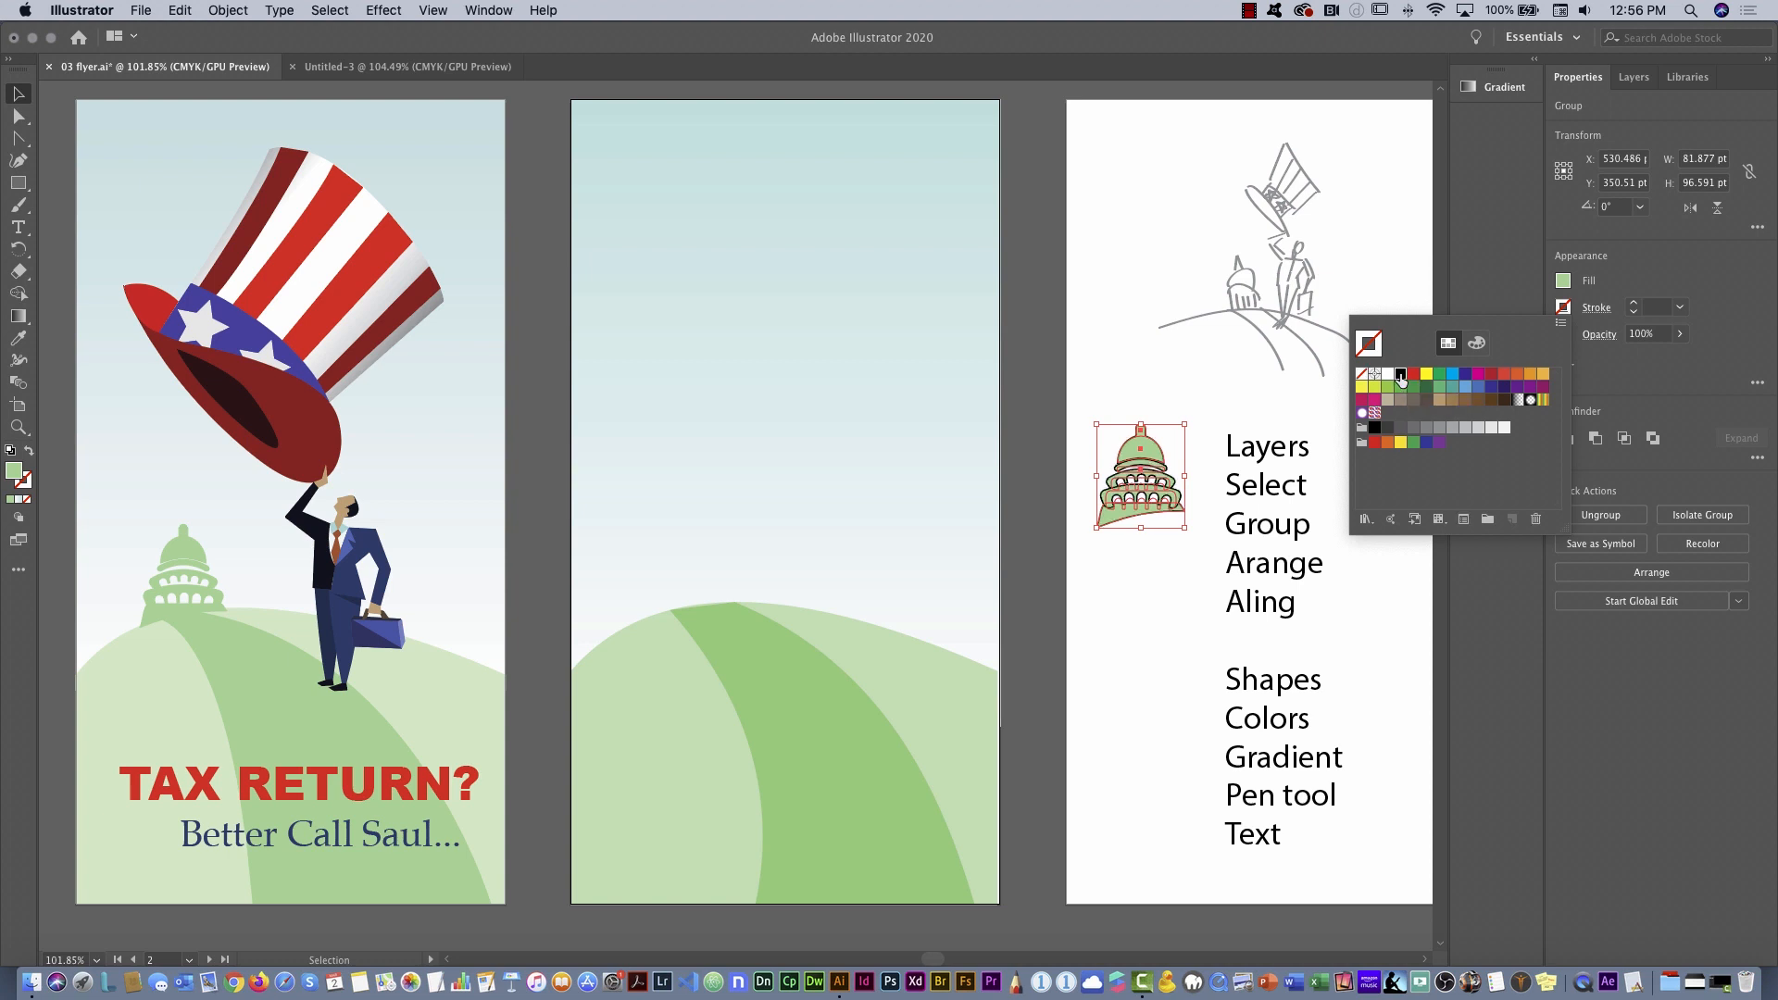
pyautogui.click(1565, 282)
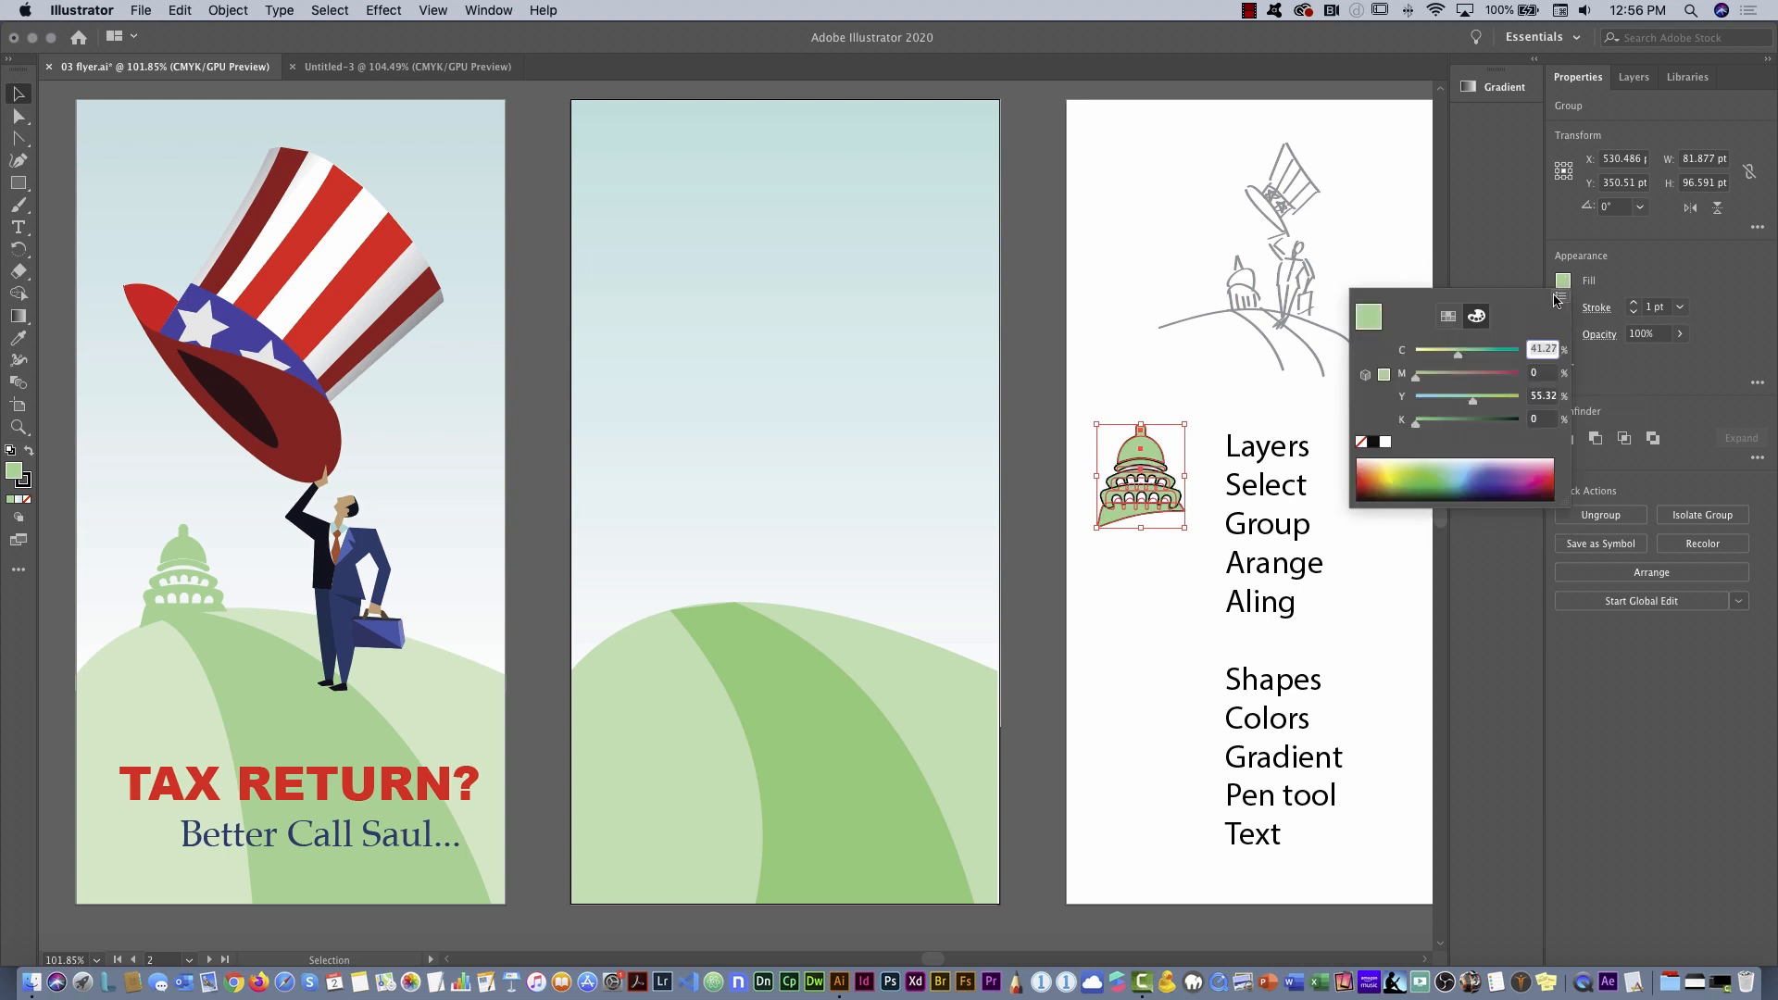
pyautogui.click(1361, 441)
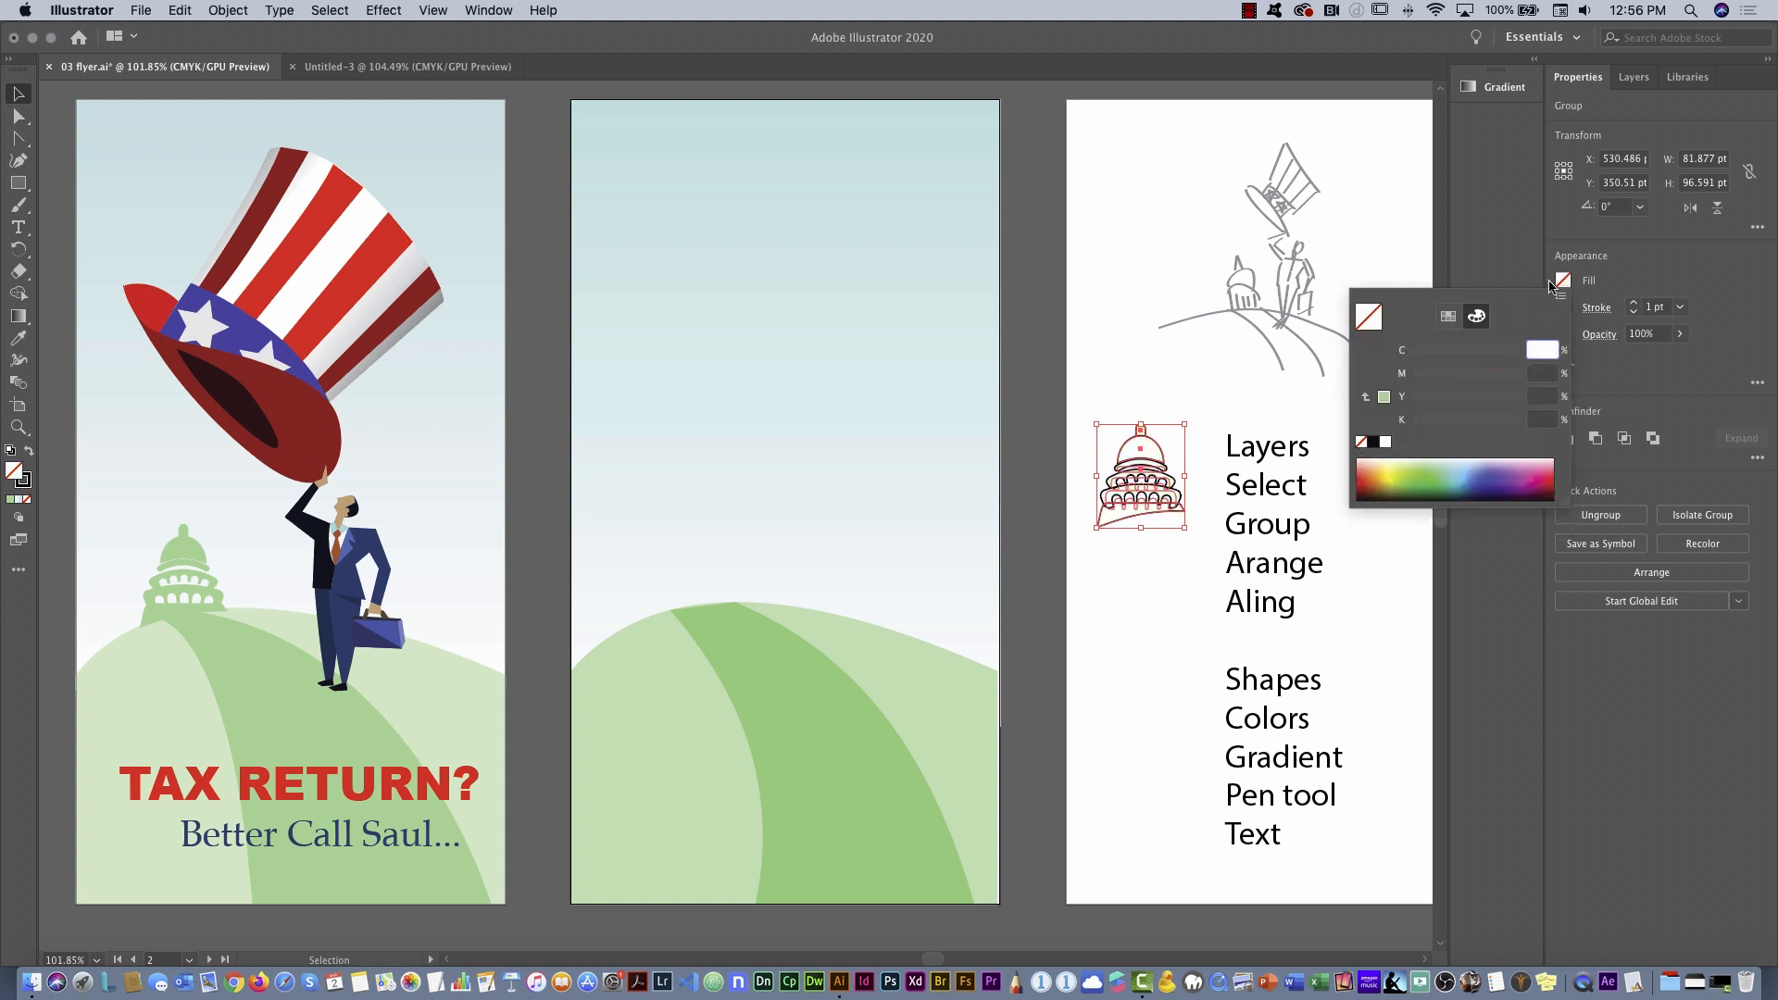
pyautogui.click(1131, 393)
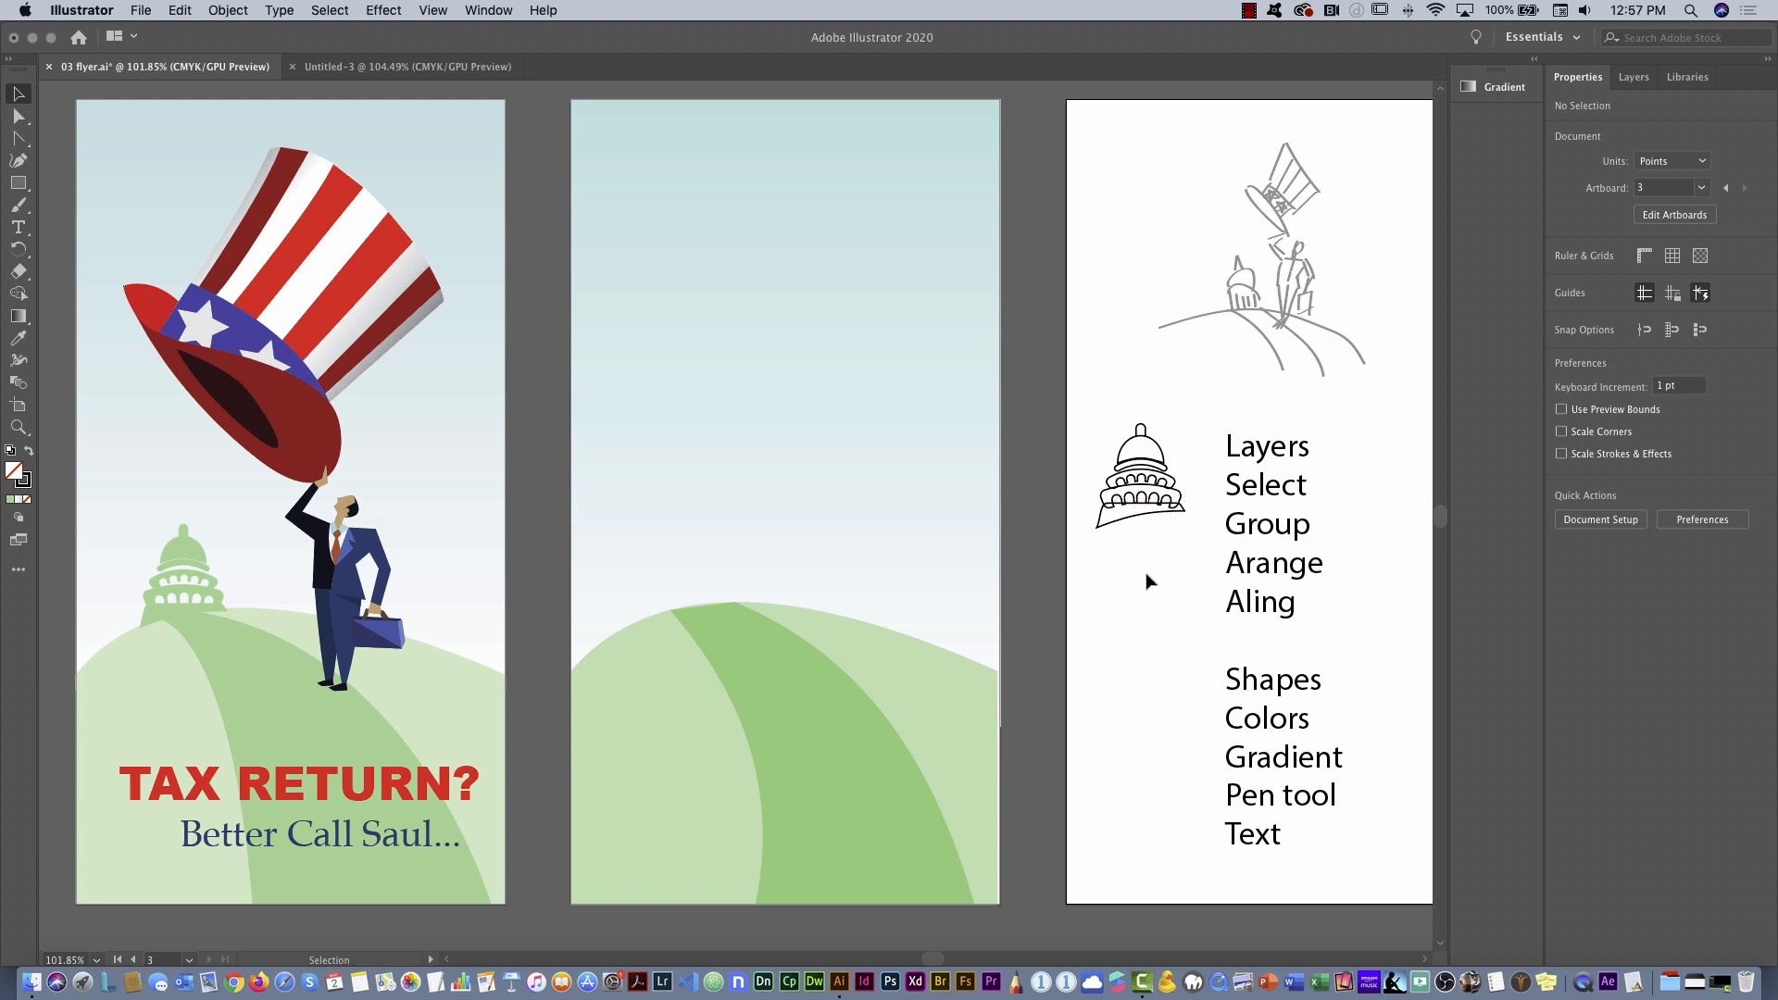
# Examine the outlined Capitol's paths and anchor points up close to see which shapes it is built from
pyautogui.click(1169, 510)
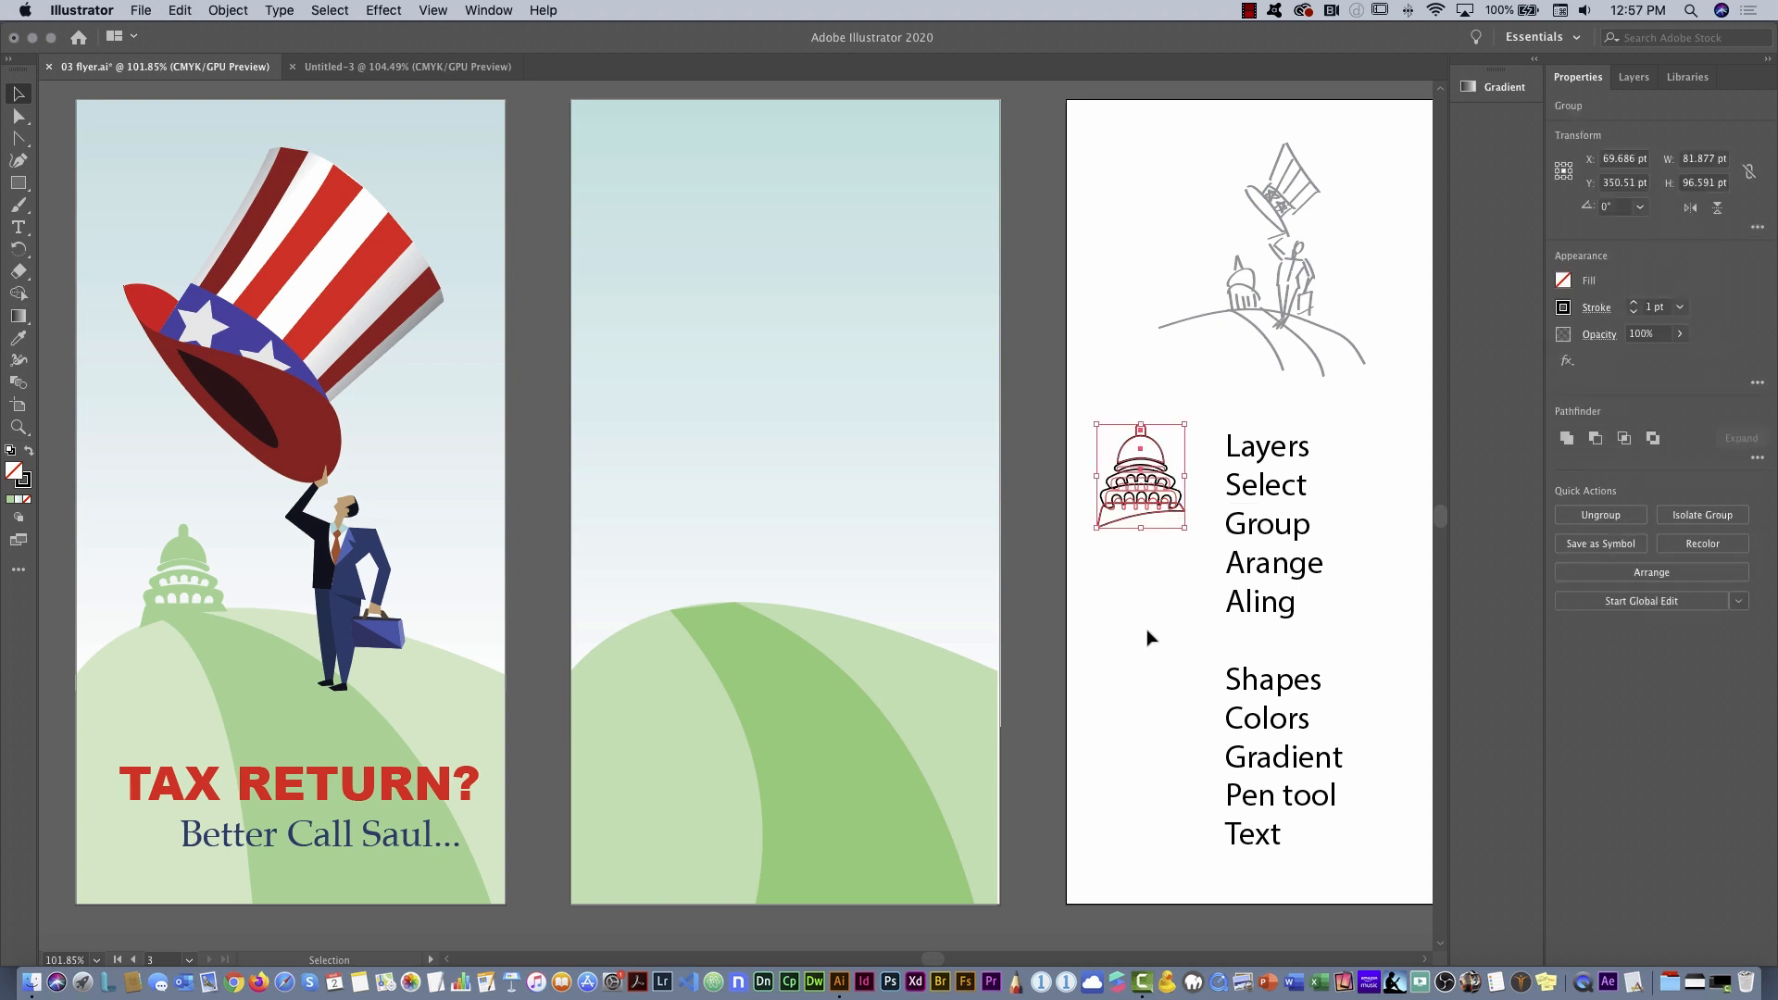
pyautogui.press('a')
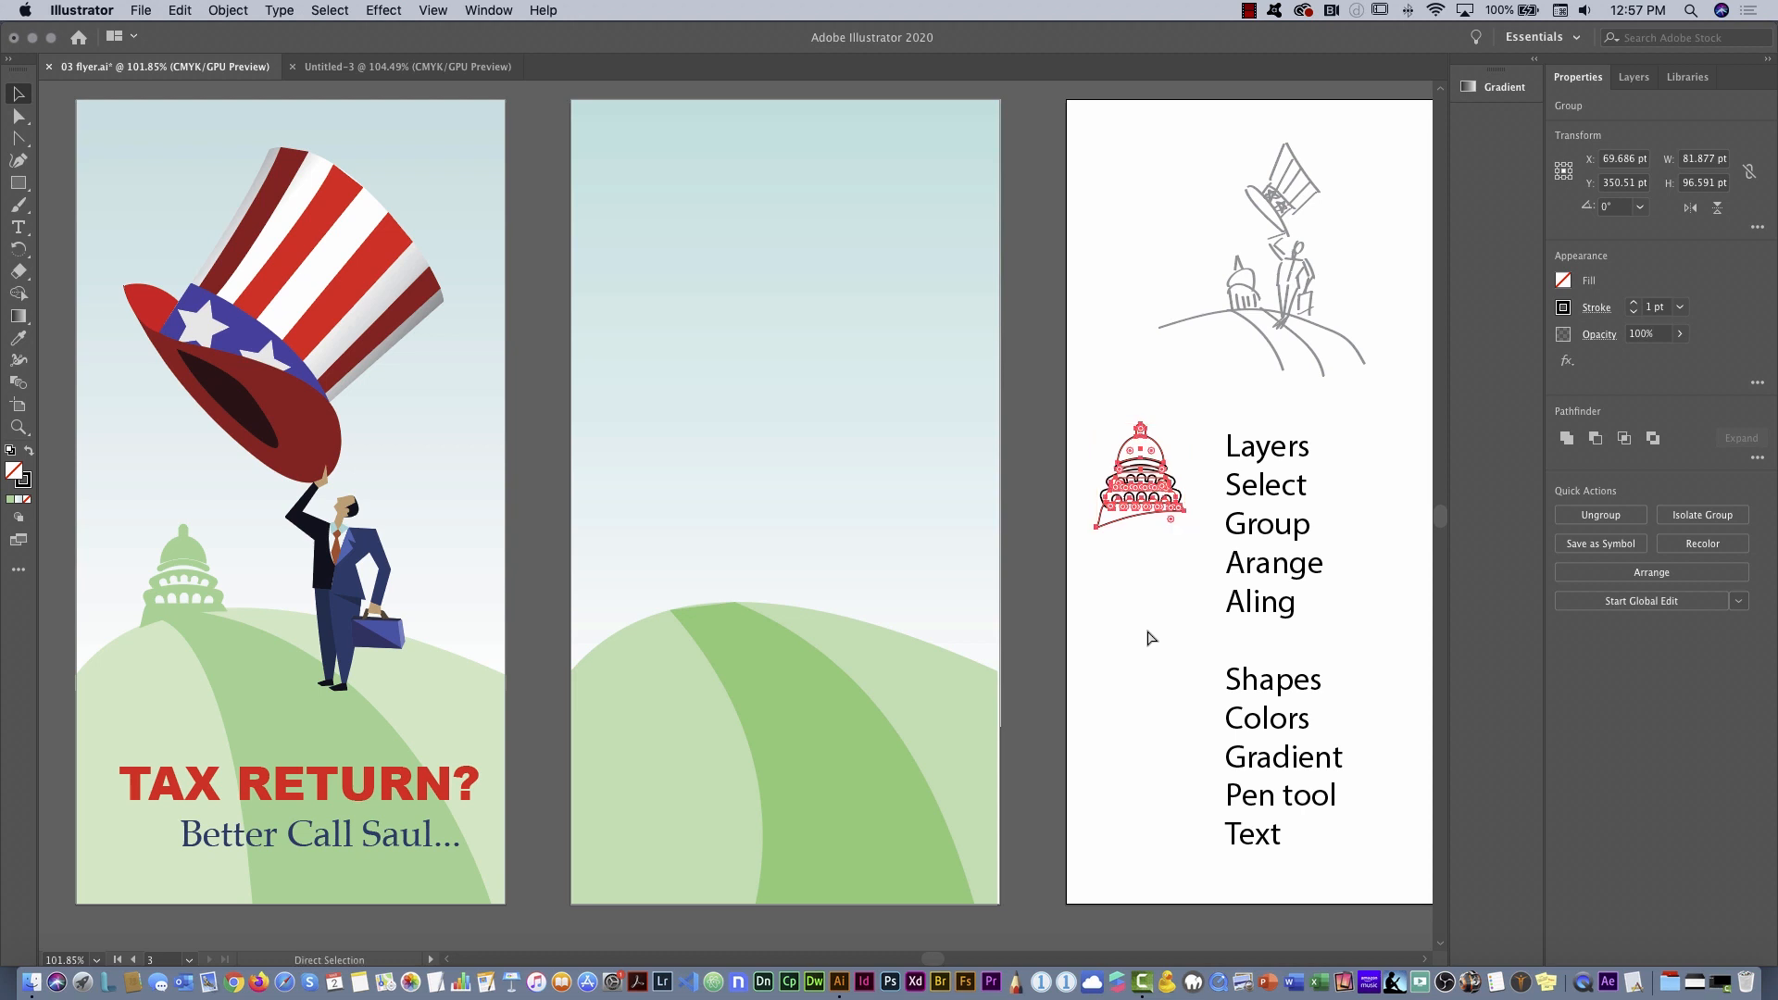
pyautogui.press('super+equal')
pyautogui.press('super+equal')
pyautogui.press('super+equal')
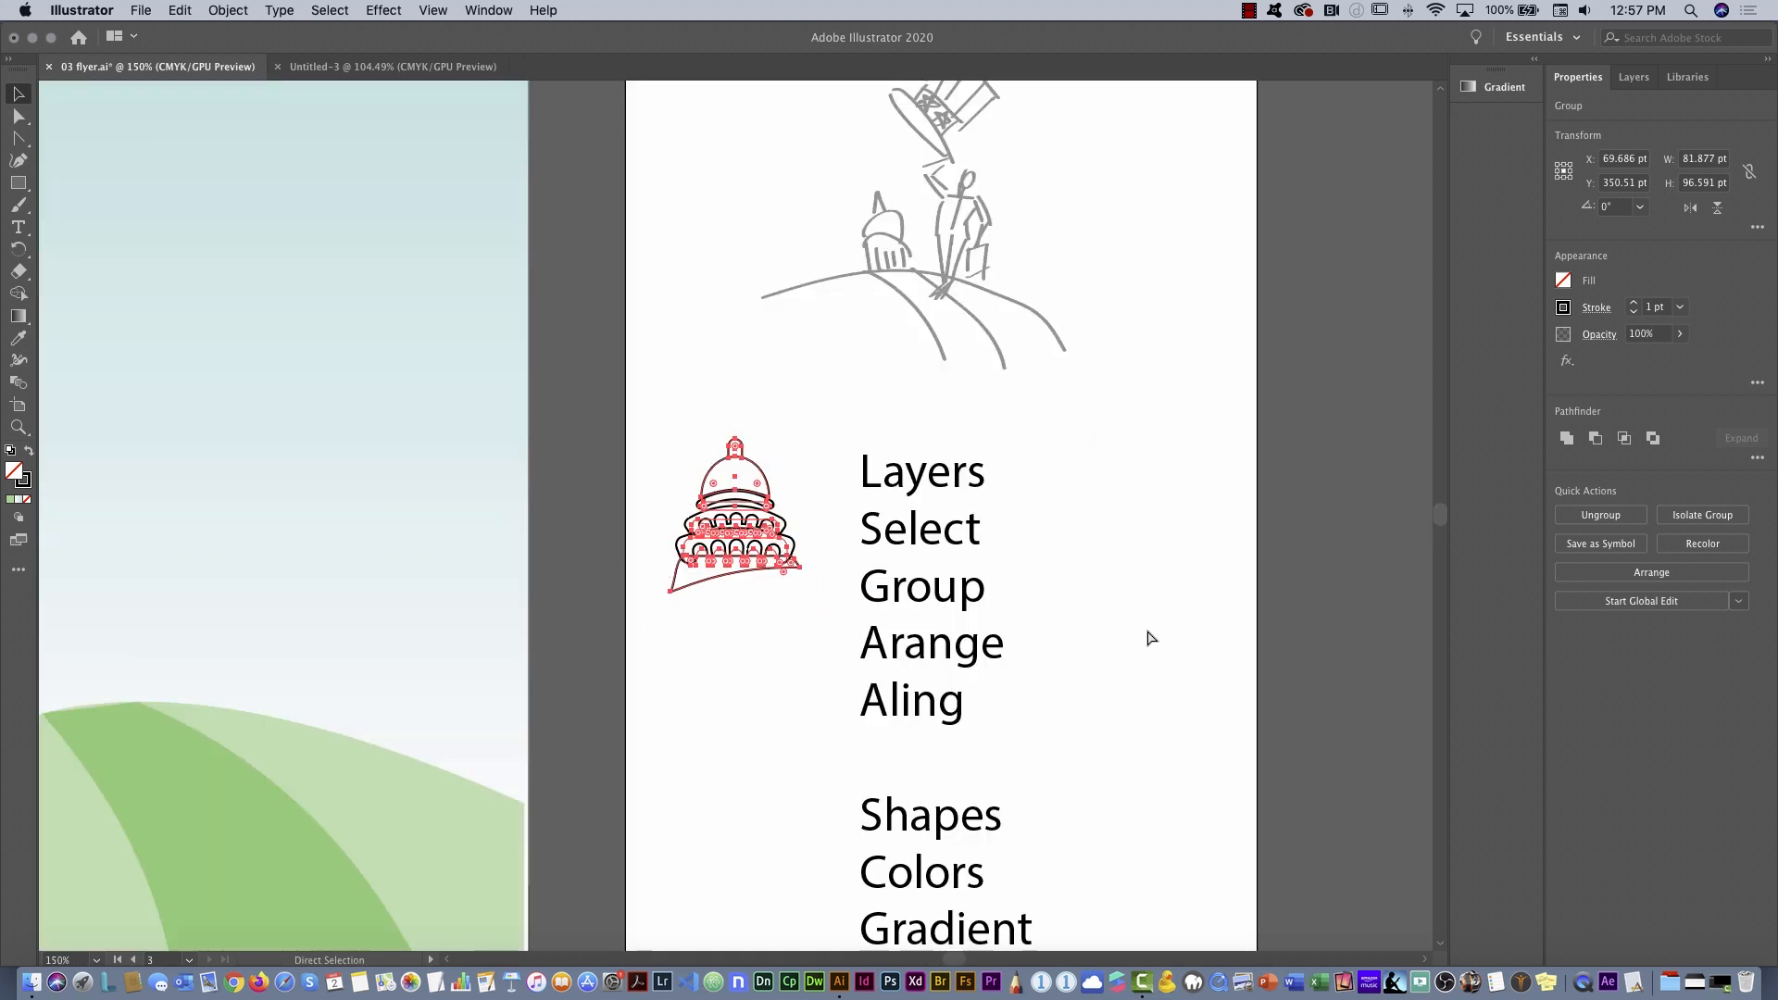
pyautogui.press('v')
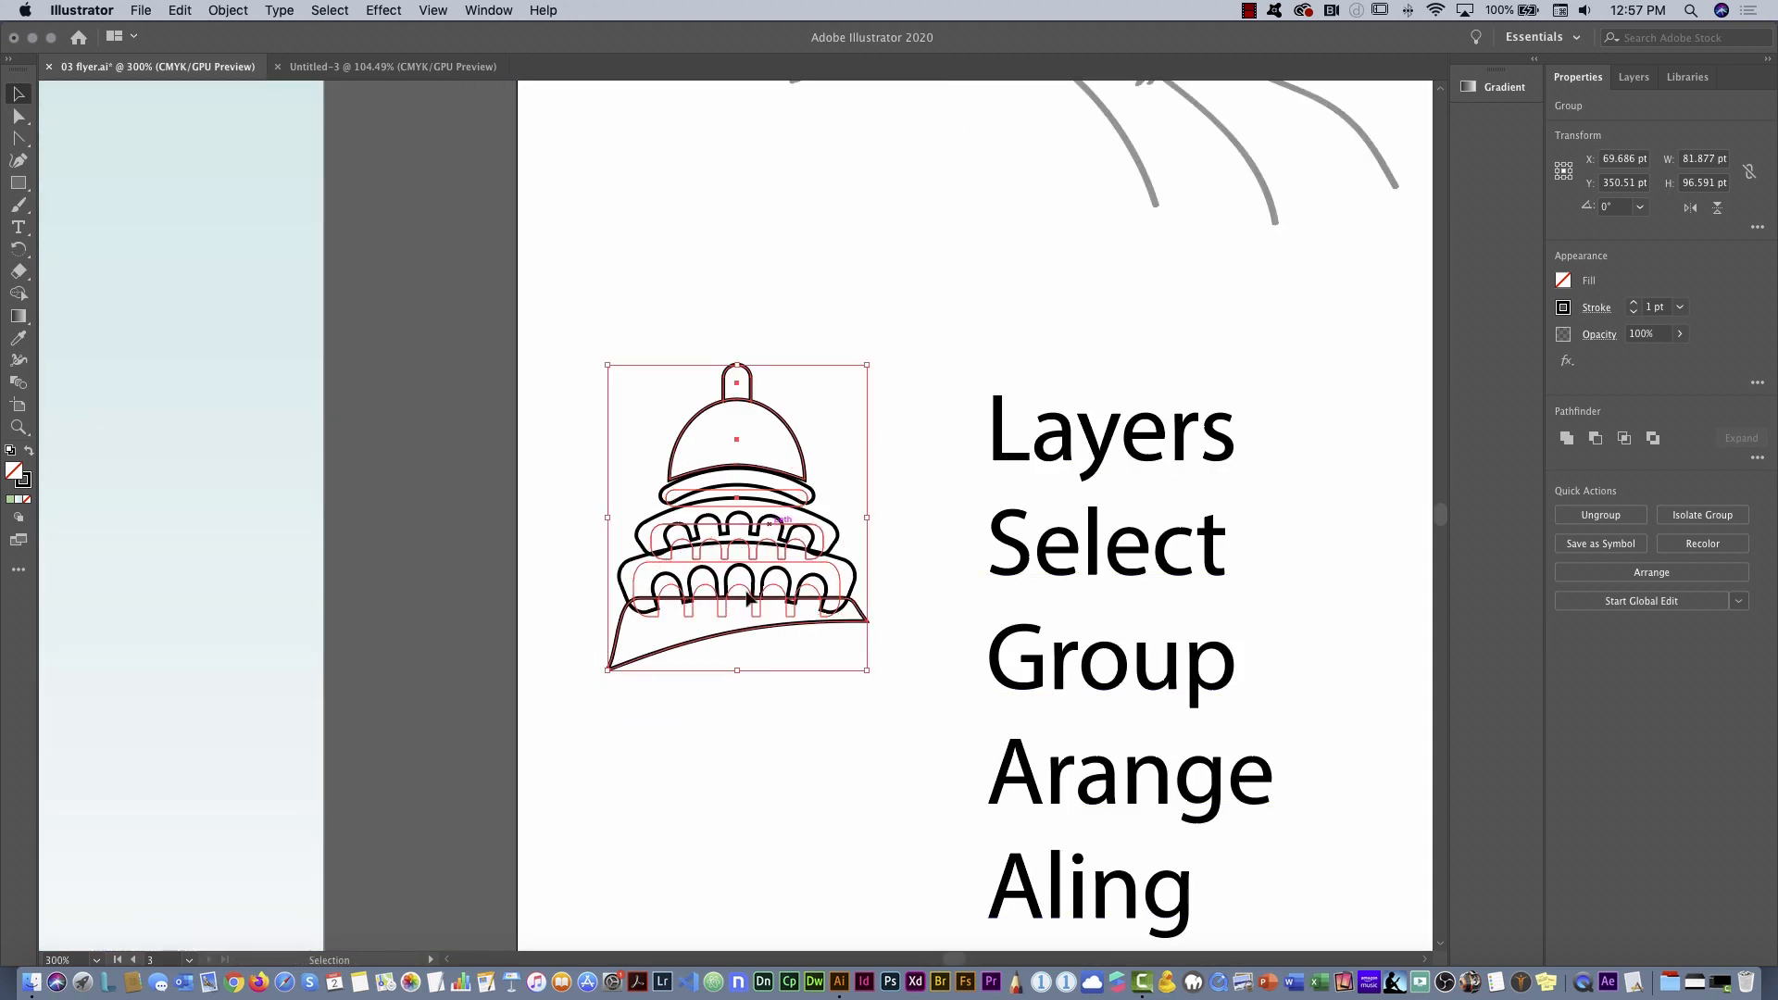
pyautogui.click(841, 815)
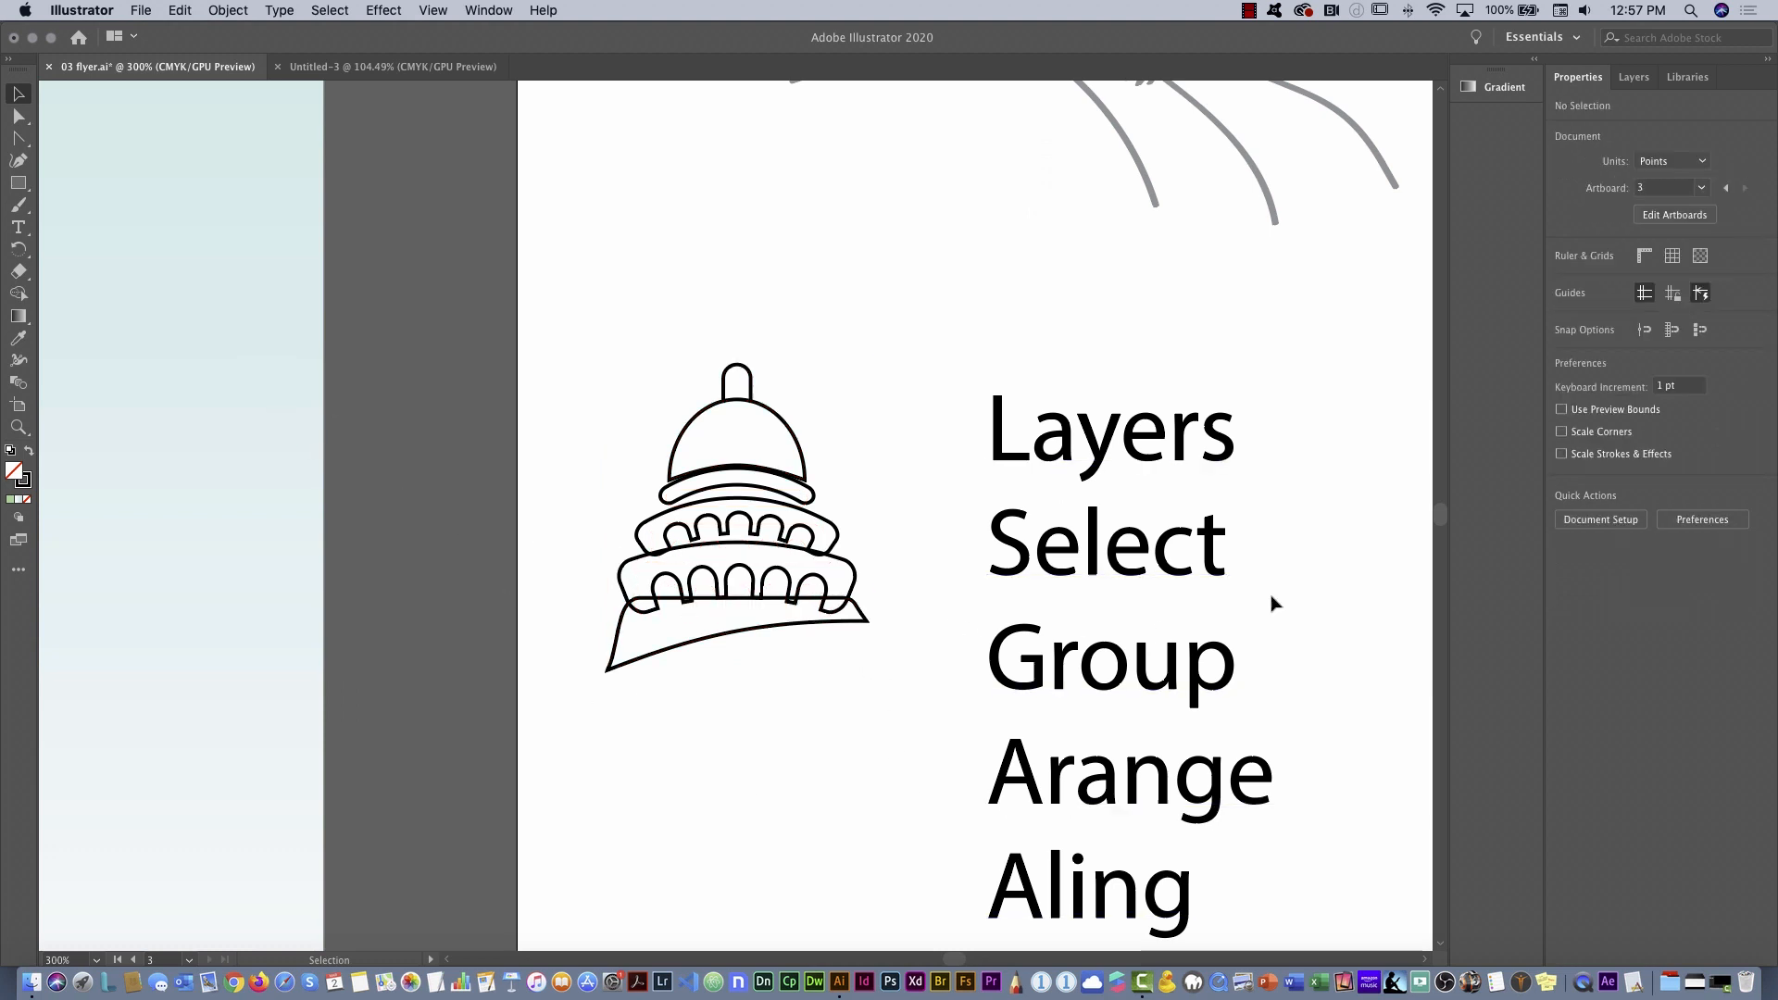
# Draw a rectangle about 88 by 25 pt below the Capitol outline and round its four corners slightly
pyautogui.scroll(-5, 1443, 518)
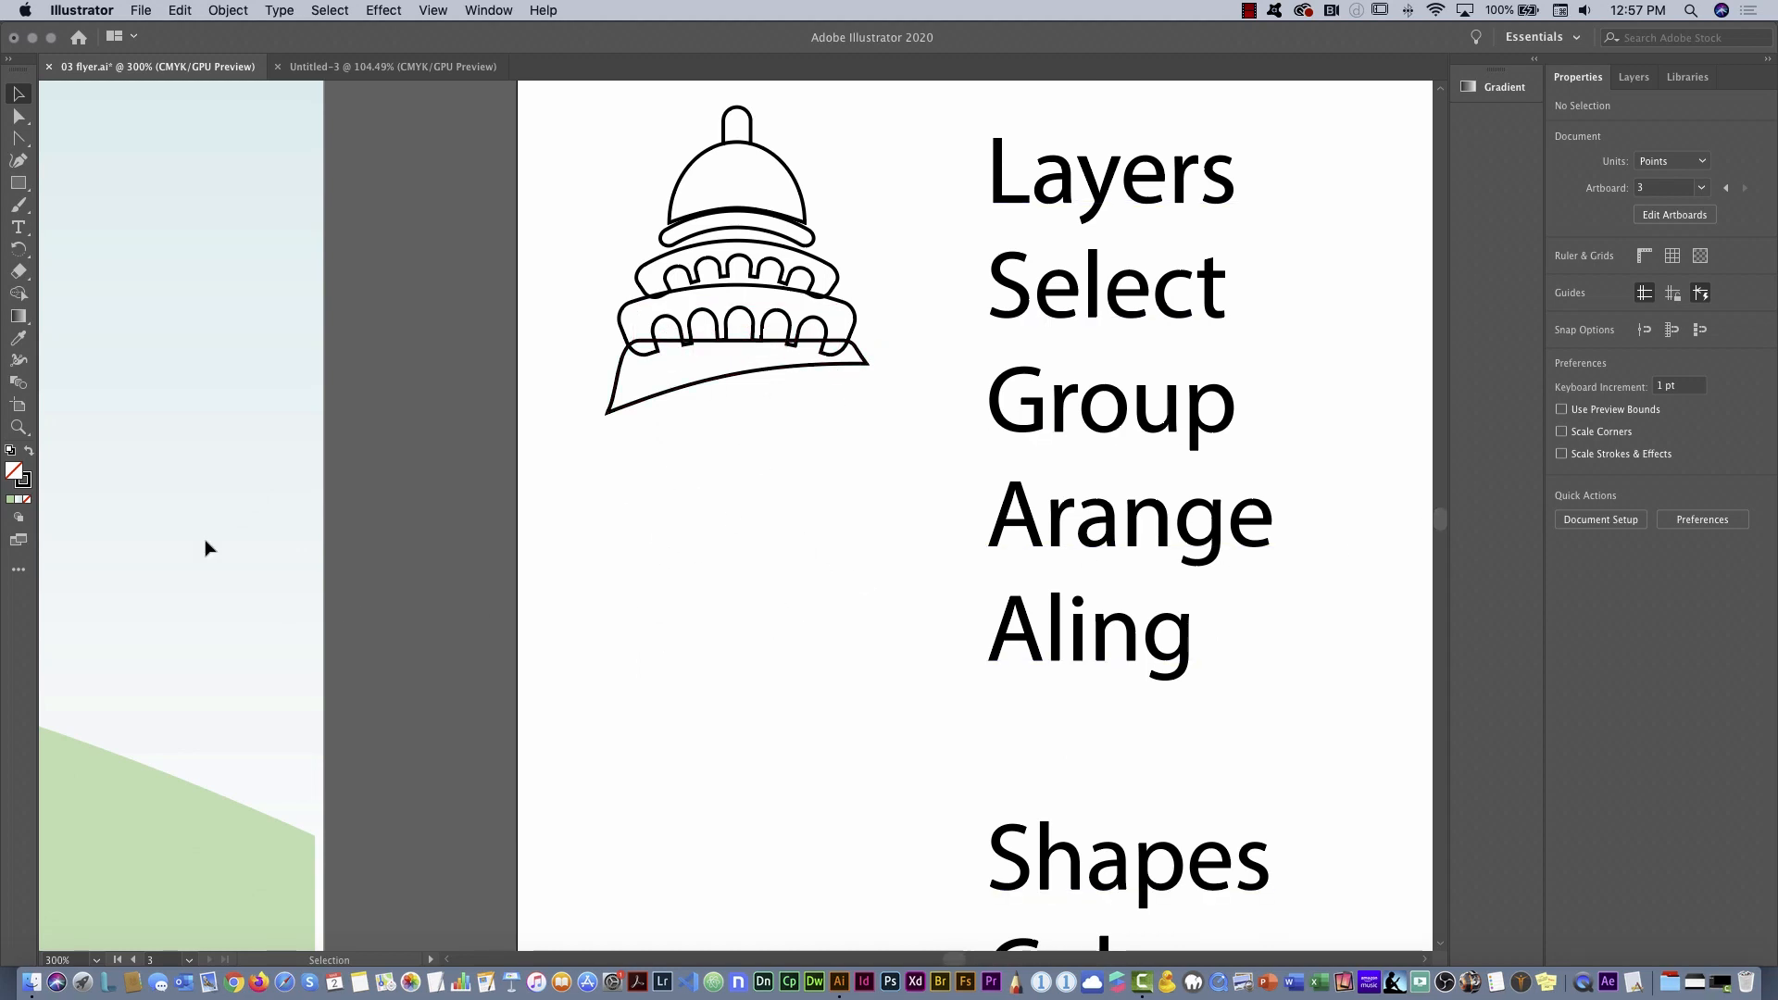
pyautogui.click(19, 184)
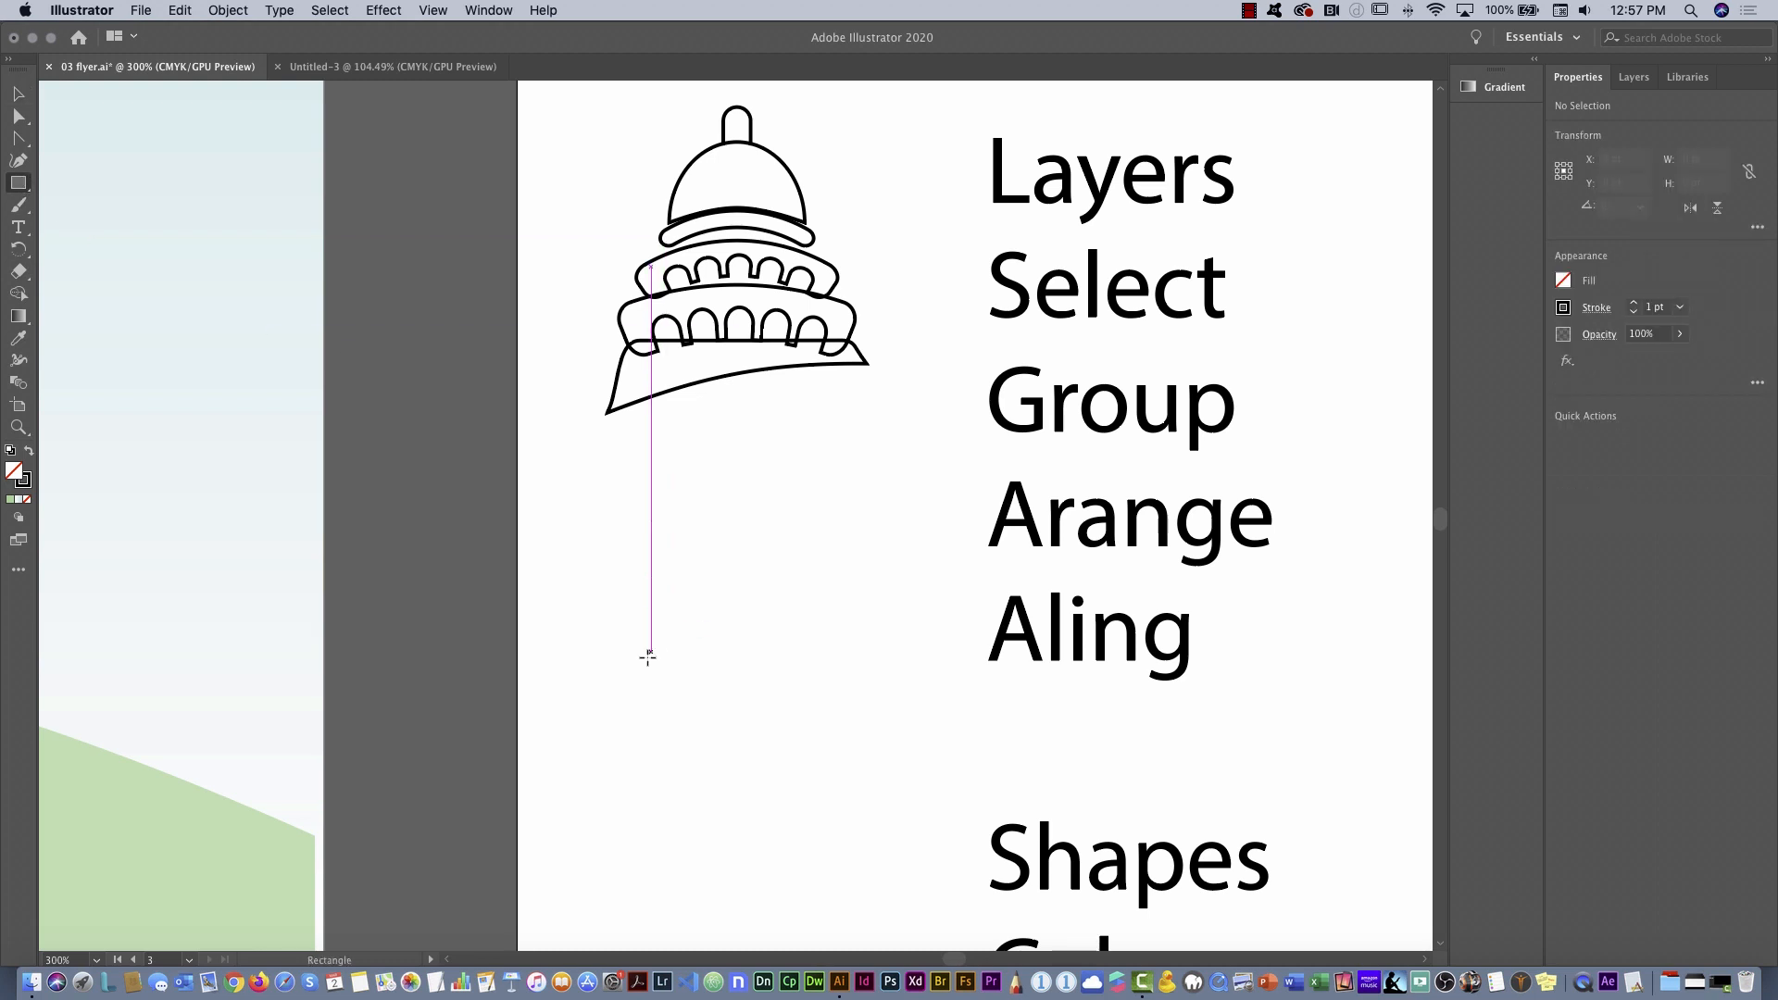
pyautogui.moveTo(603, 651); pyautogui.dragTo(884, 729)
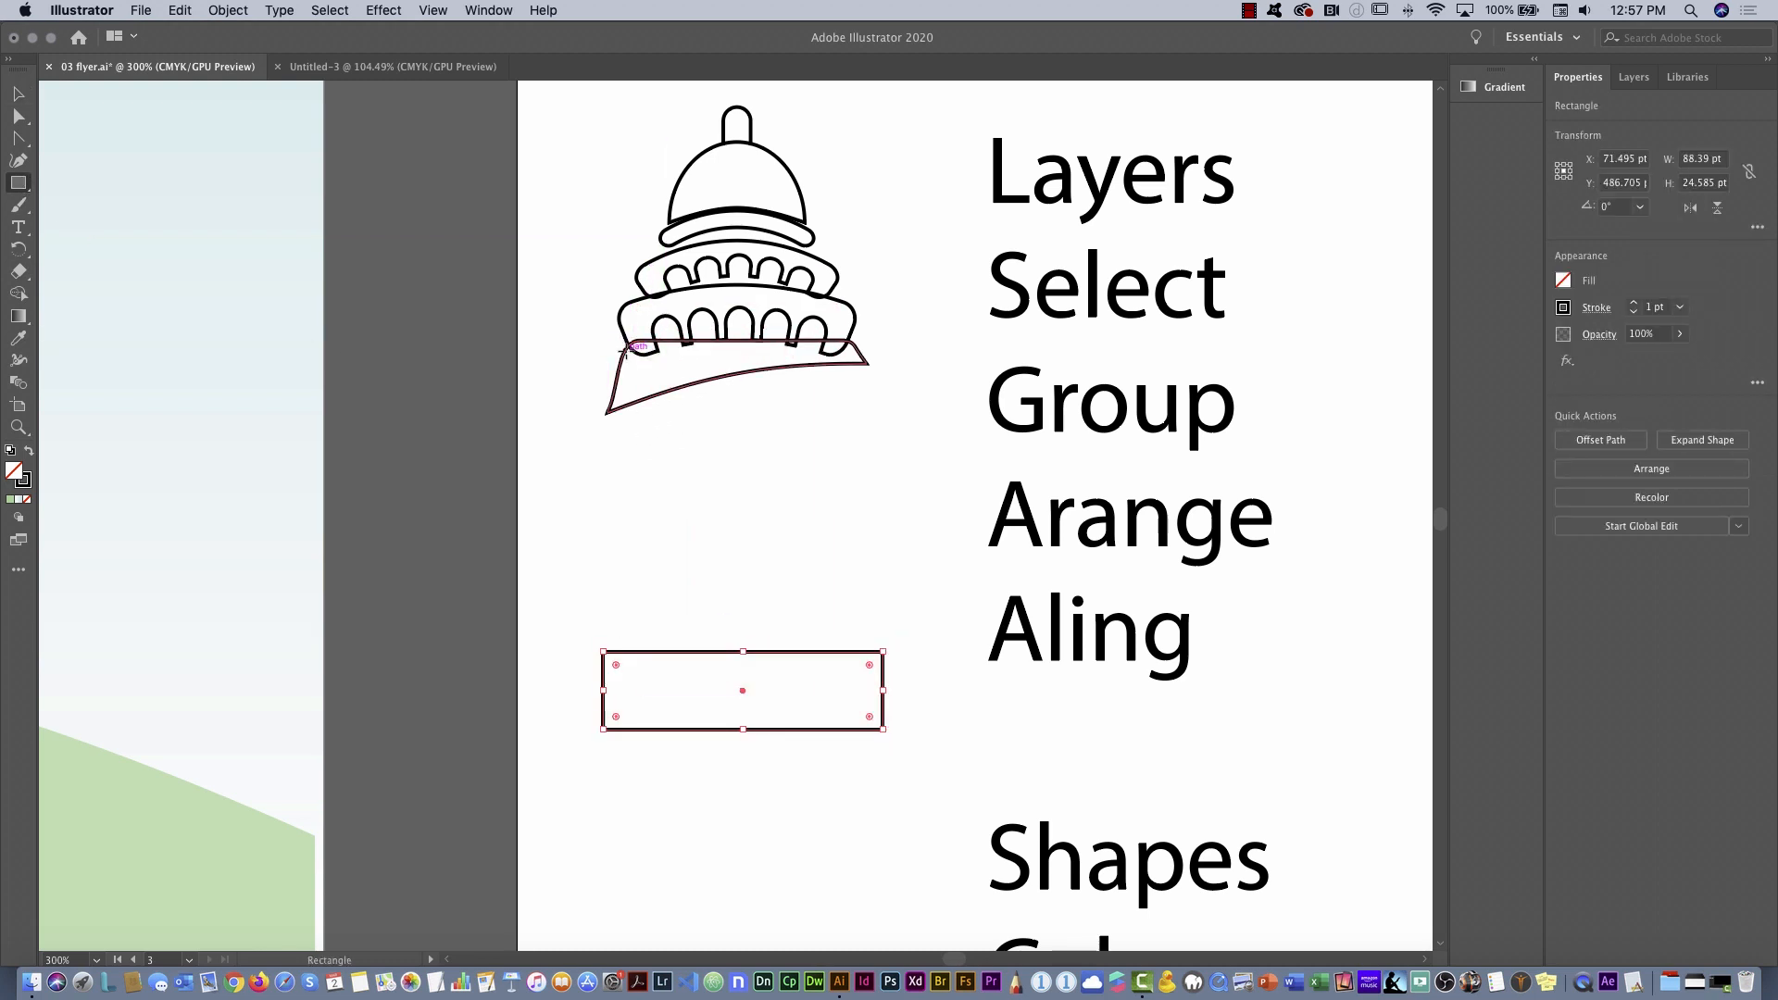
pyautogui.click(18, 93)
pyautogui.moveTo(617, 667); pyautogui.dragTo(625, 680)
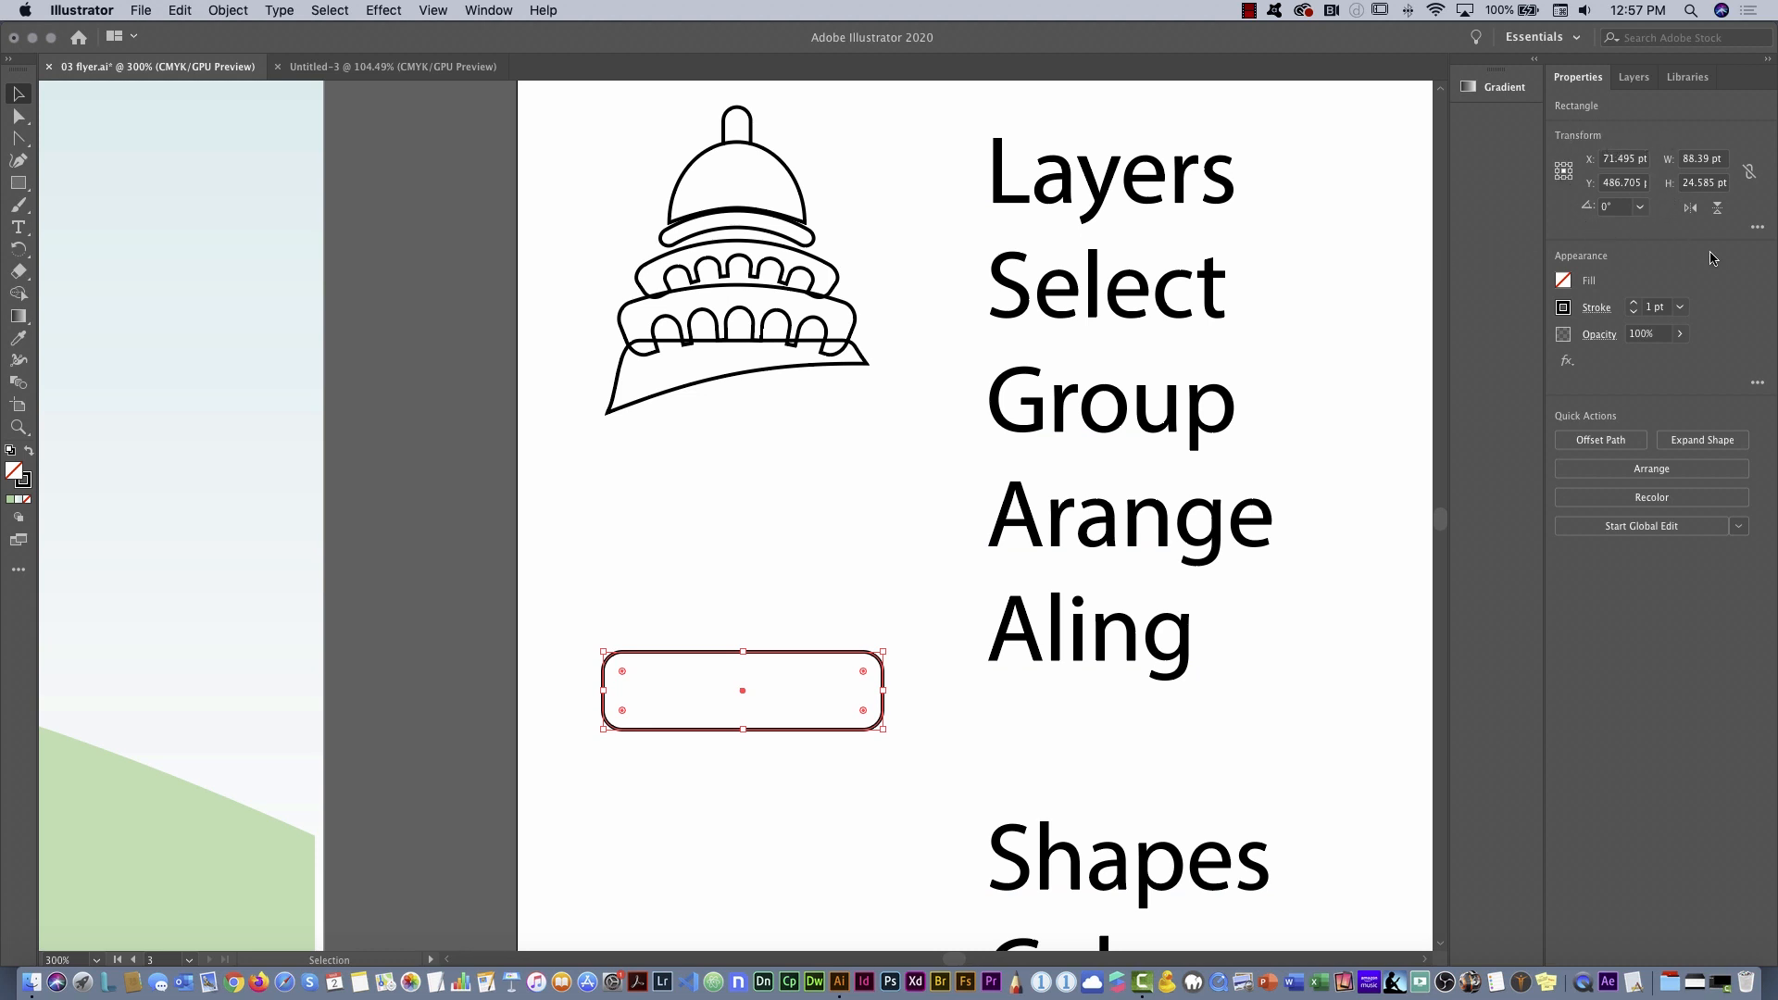
# Set the rounded rectangle's lower-left corner radius to 0 pt
pyautogui.click(1756, 229)
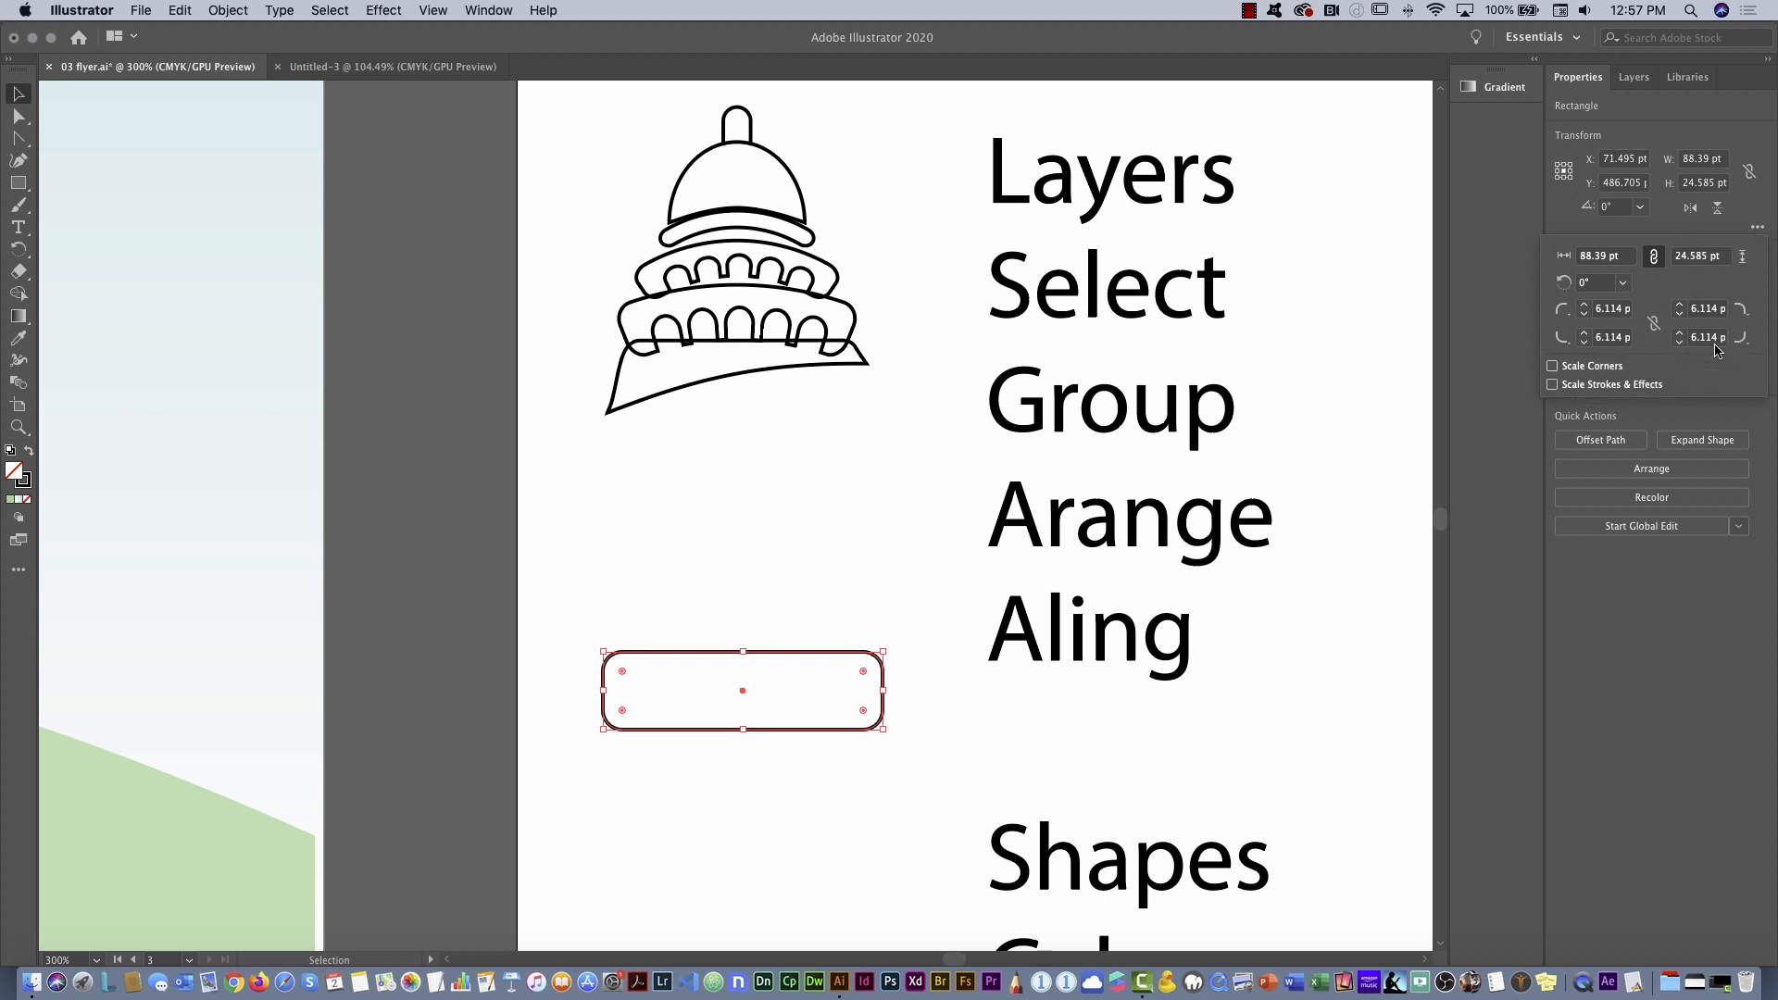
pyautogui.click(1585, 343)
pyautogui.click(1585, 342)
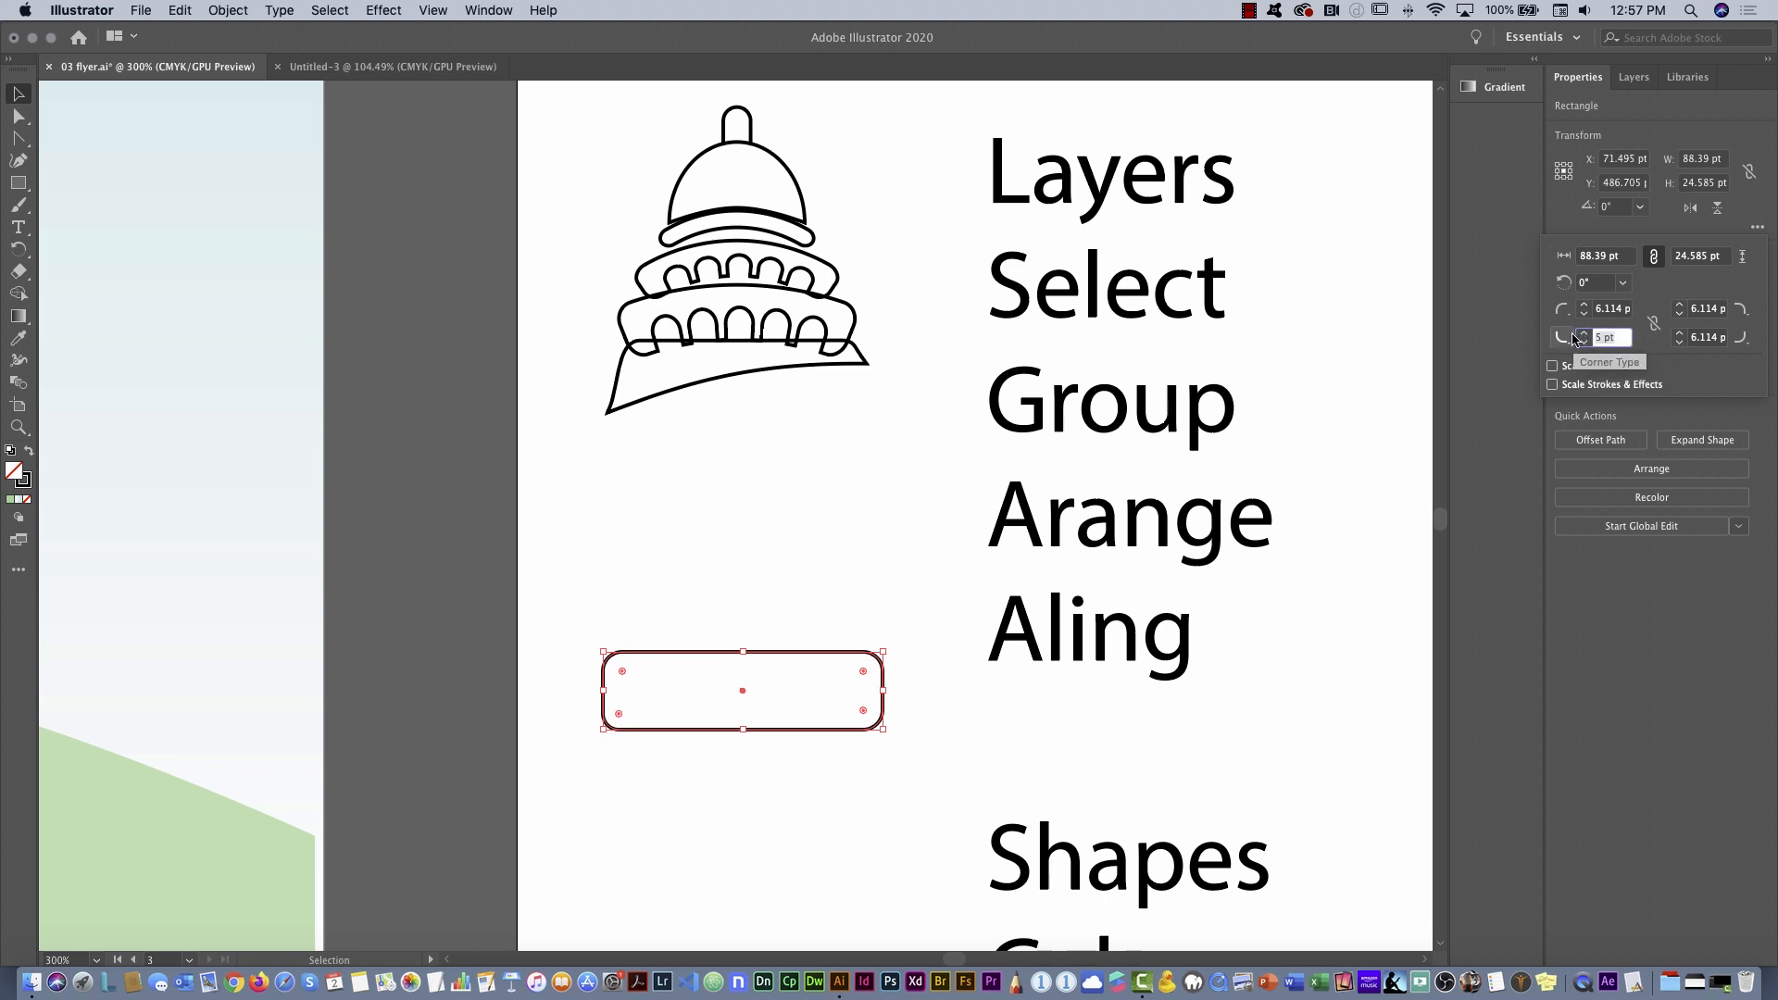
pyautogui.write('0')
pyautogui.press('Return')
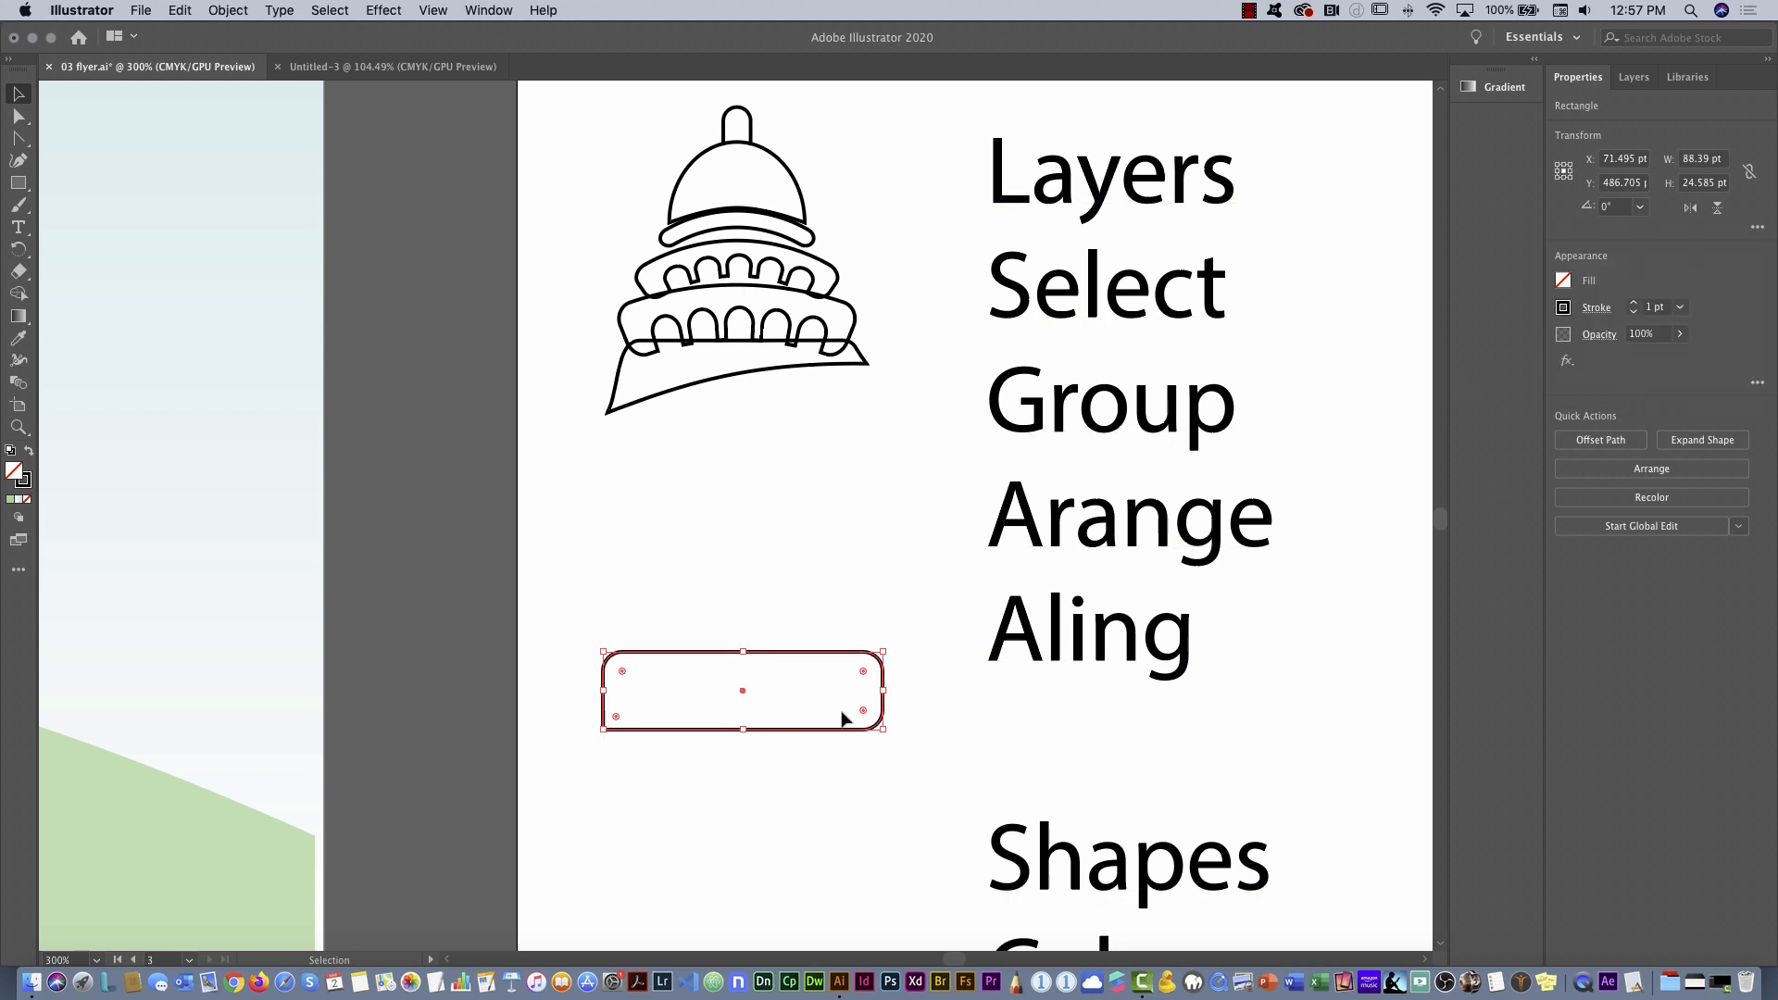
# Set the rounded rectangle's lower-right corner radius to 0 pt and dock the Transform panel group beneath the Gradient panel
pyautogui.doubleClick(864, 714)
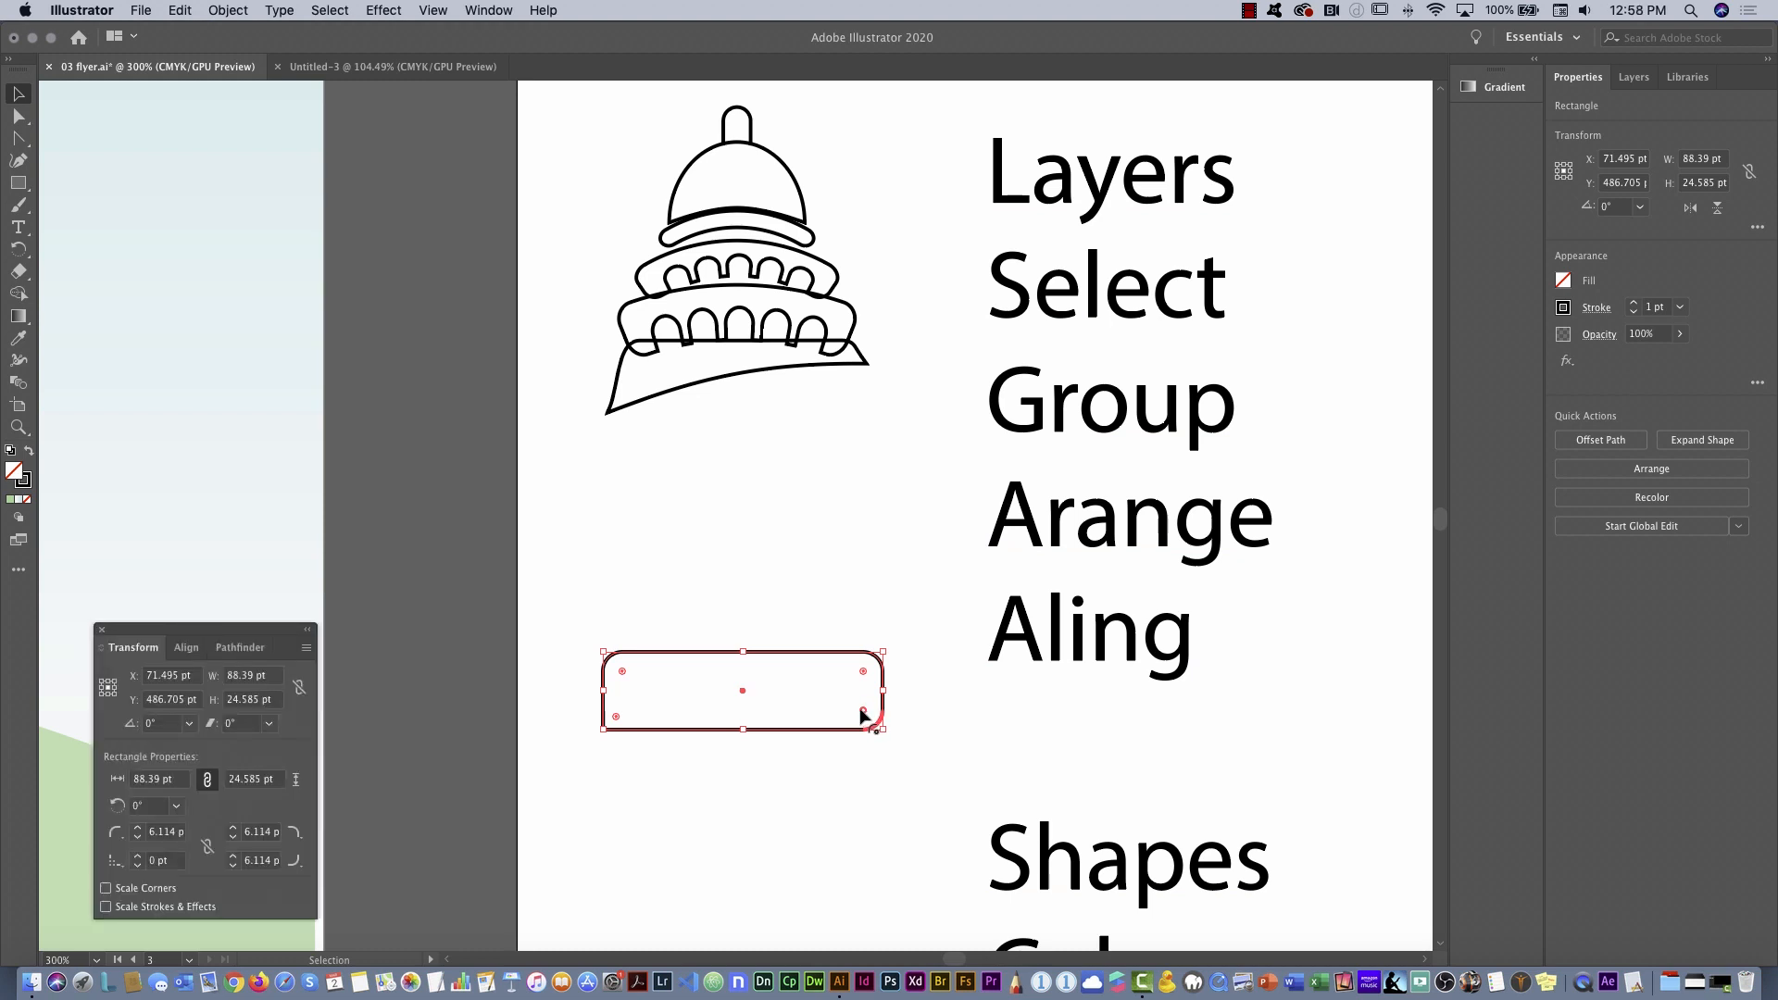
pyautogui.moveTo(275, 632); pyautogui.dragTo(859, 327)
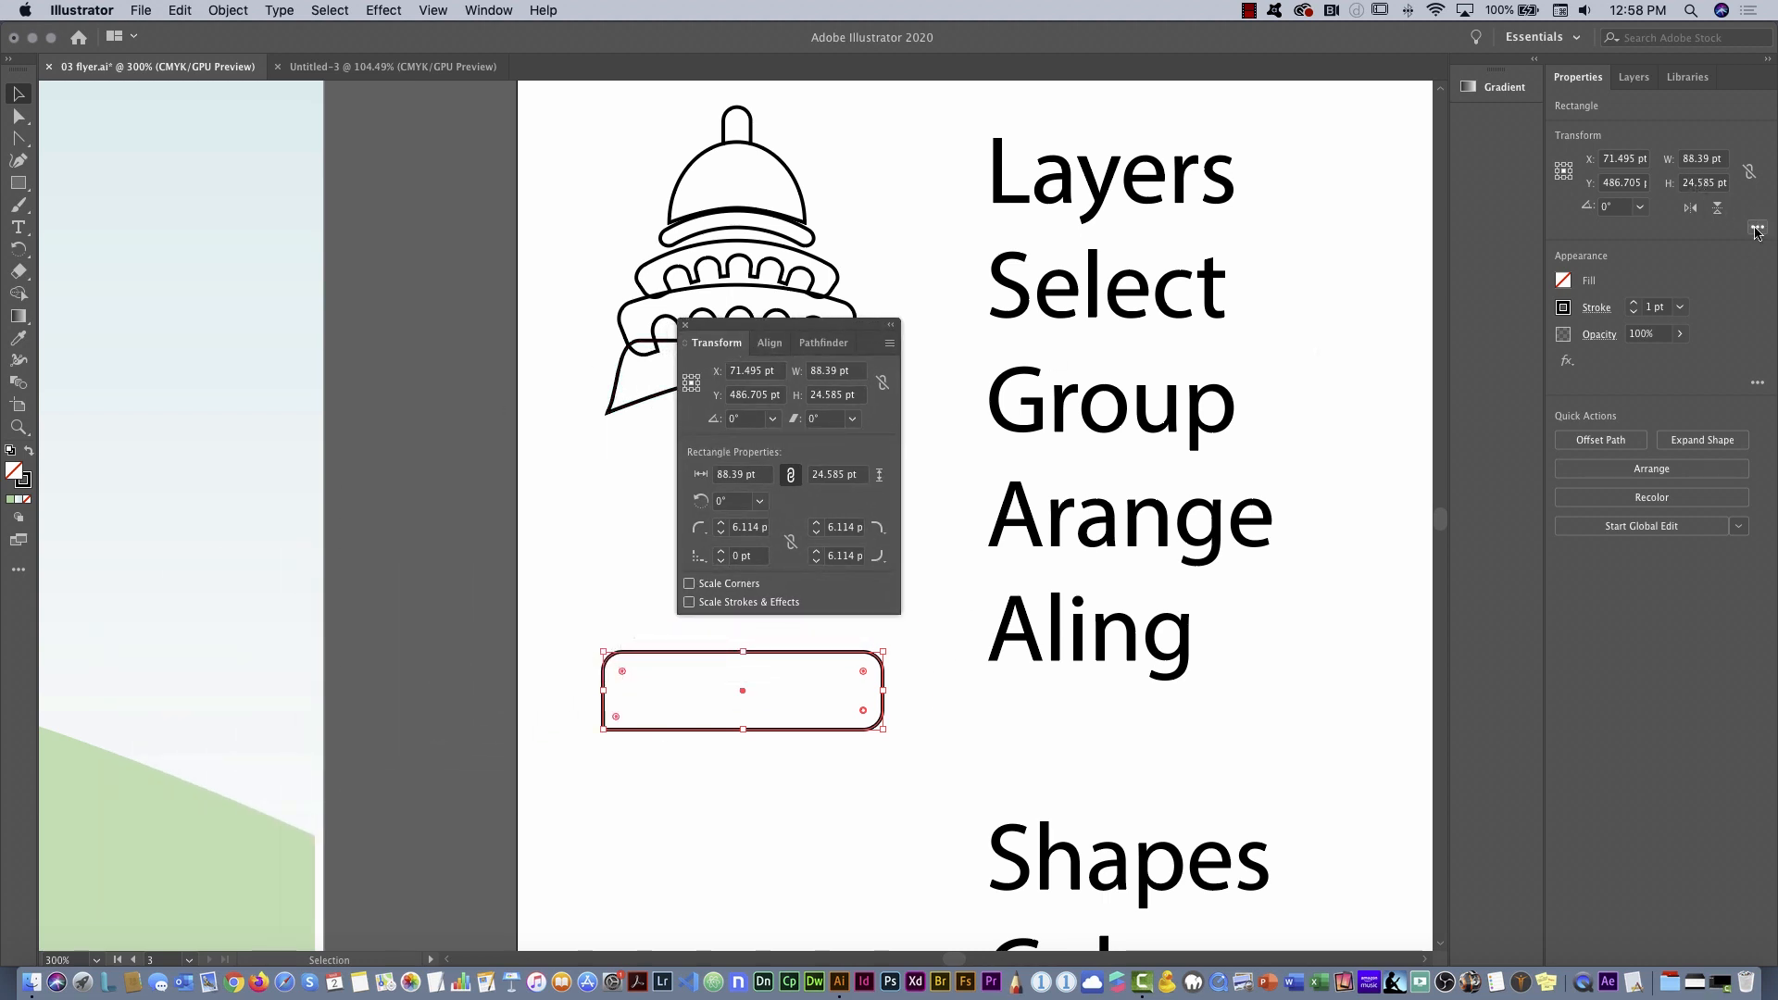
pyautogui.scroll(-5, 831, 555)
pyautogui.click(830, 556)
pyautogui.write('0')
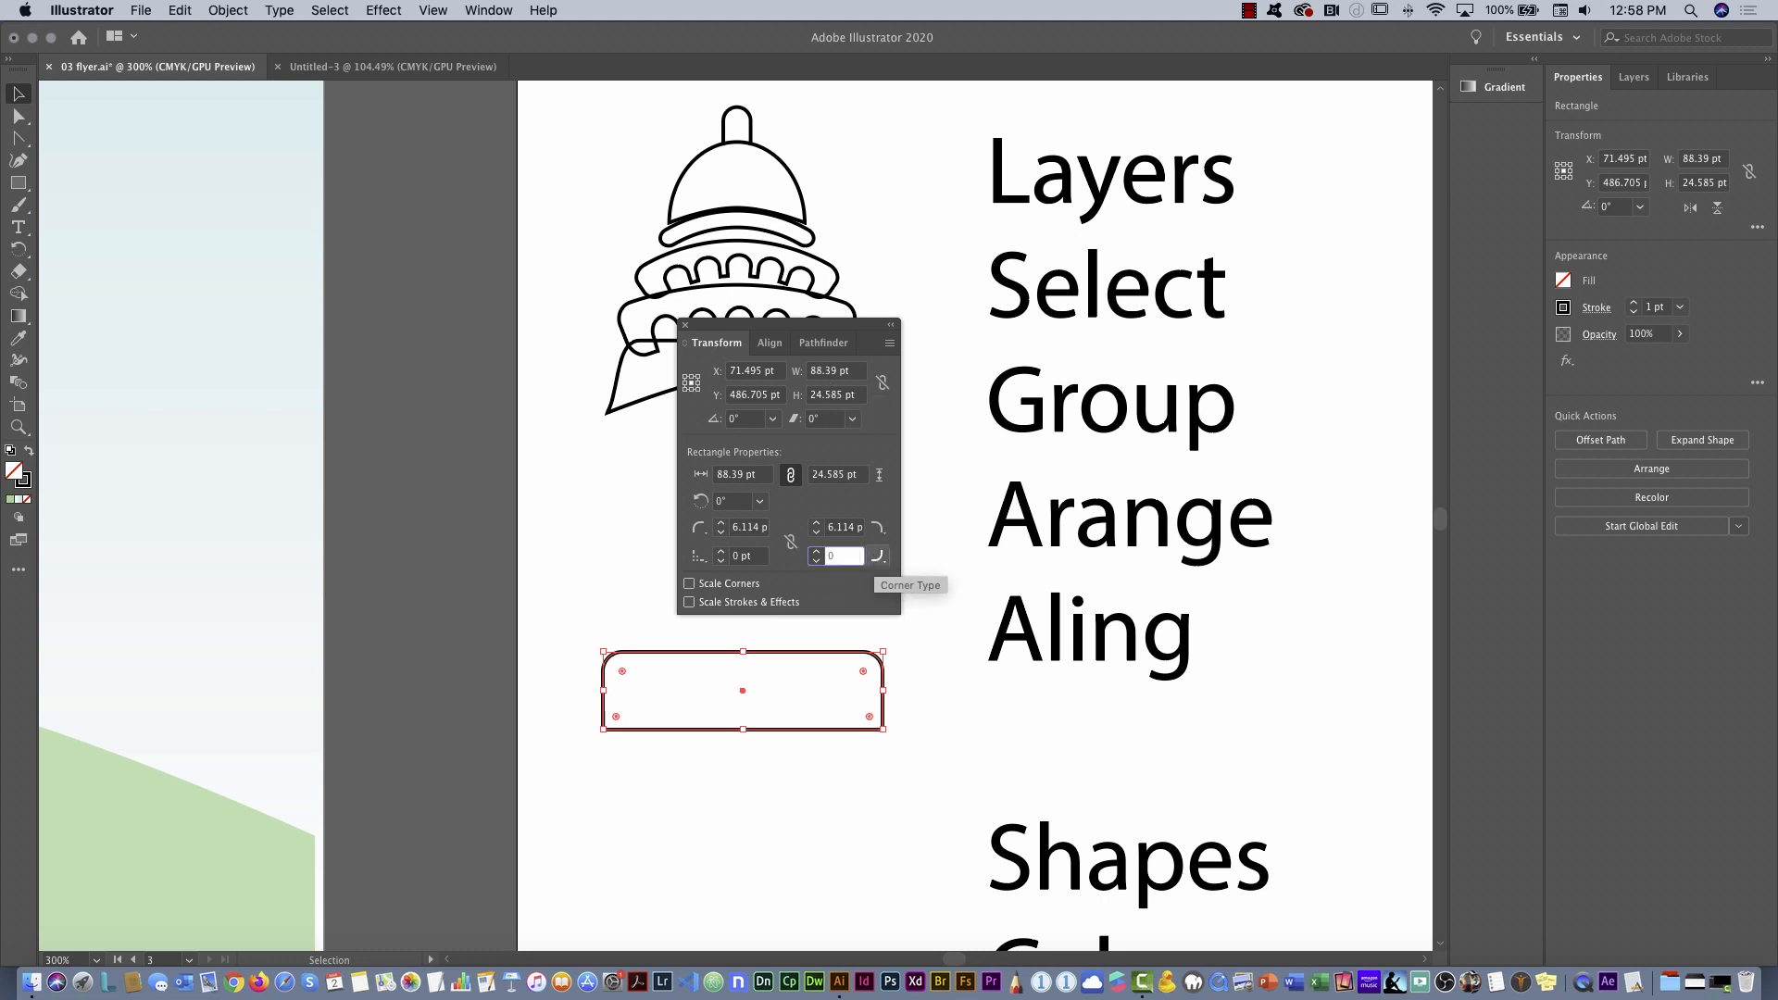
pyautogui.press('Return')
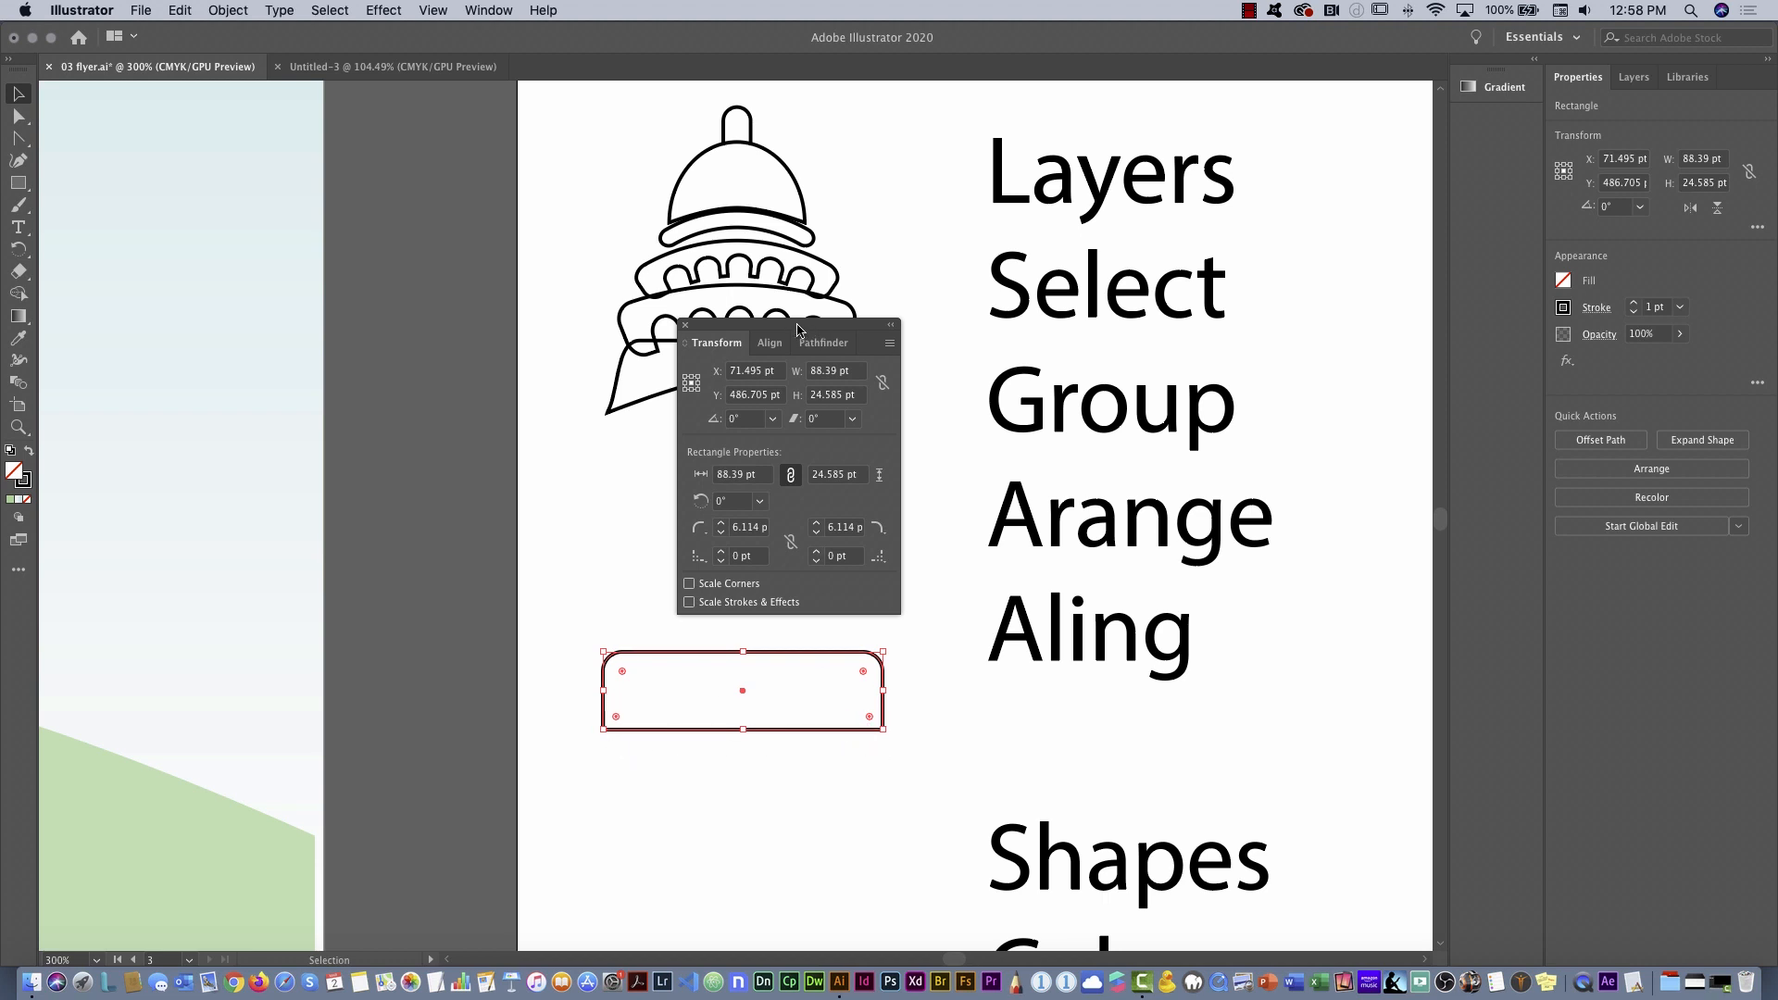
pyautogui.moveTo(796, 328); pyautogui.dragTo(1490, 129)
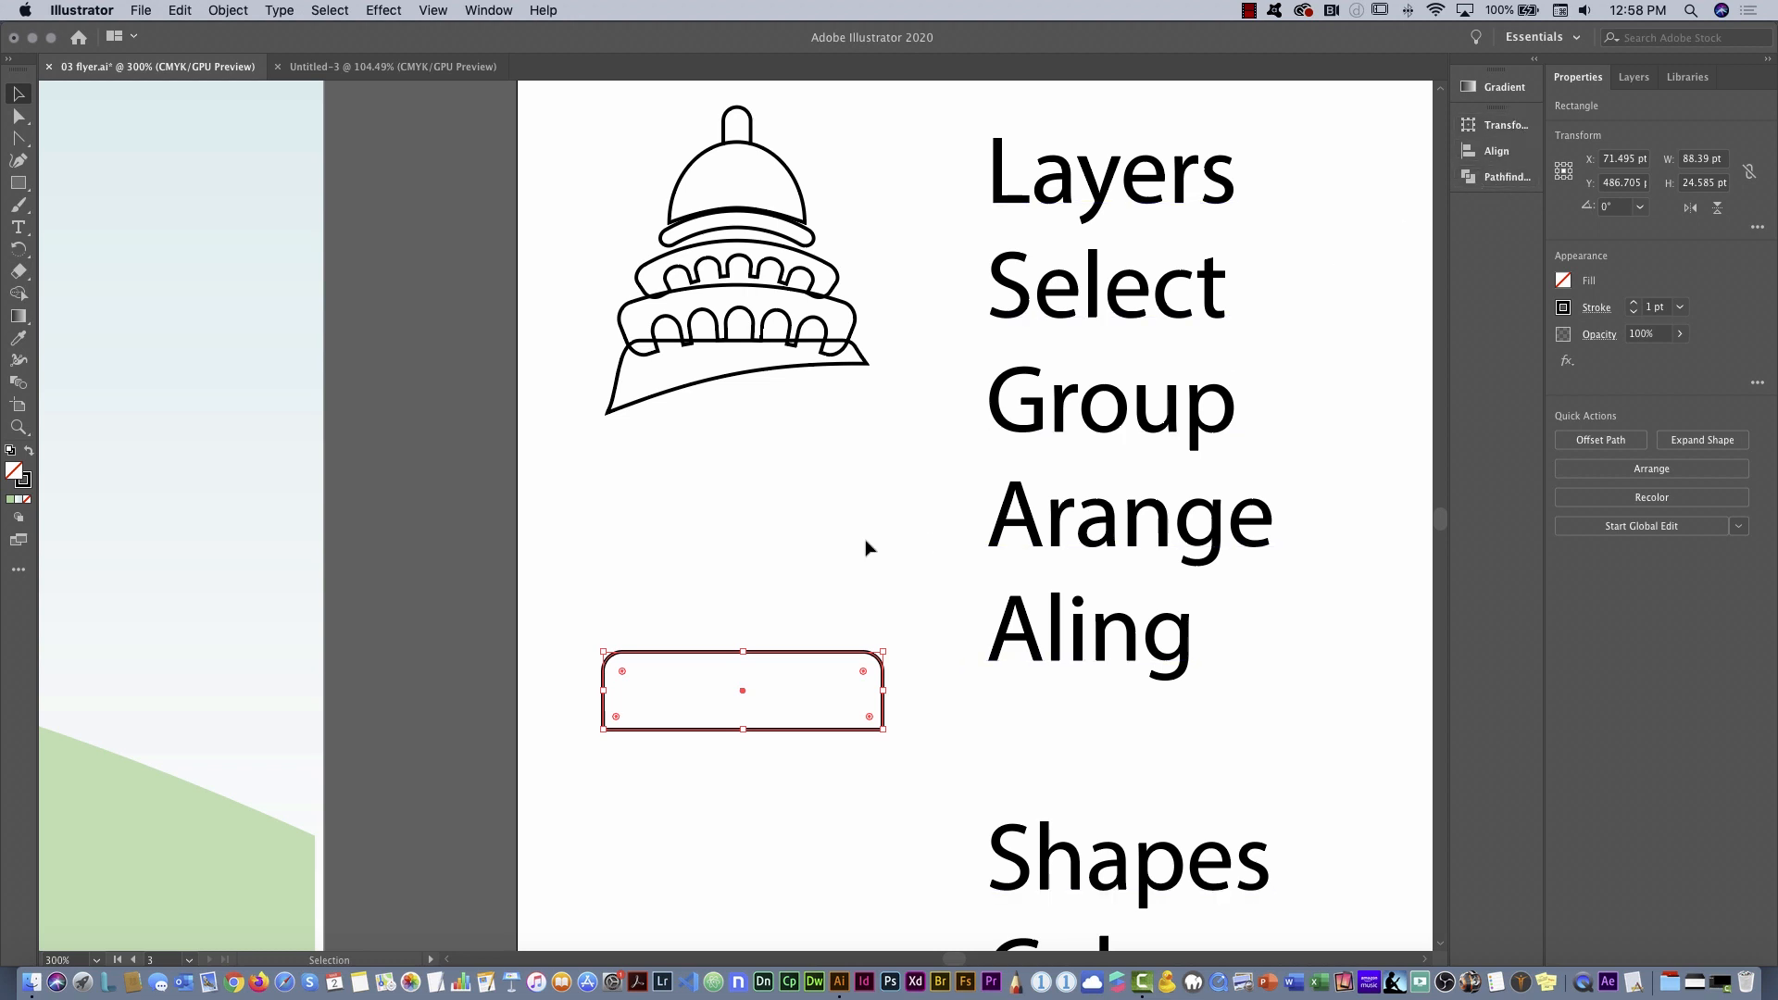
# Pull the rectangle's lower-left anchor point straight down about 11 pt so the bottom edge slants
pyautogui.click(19, 118)
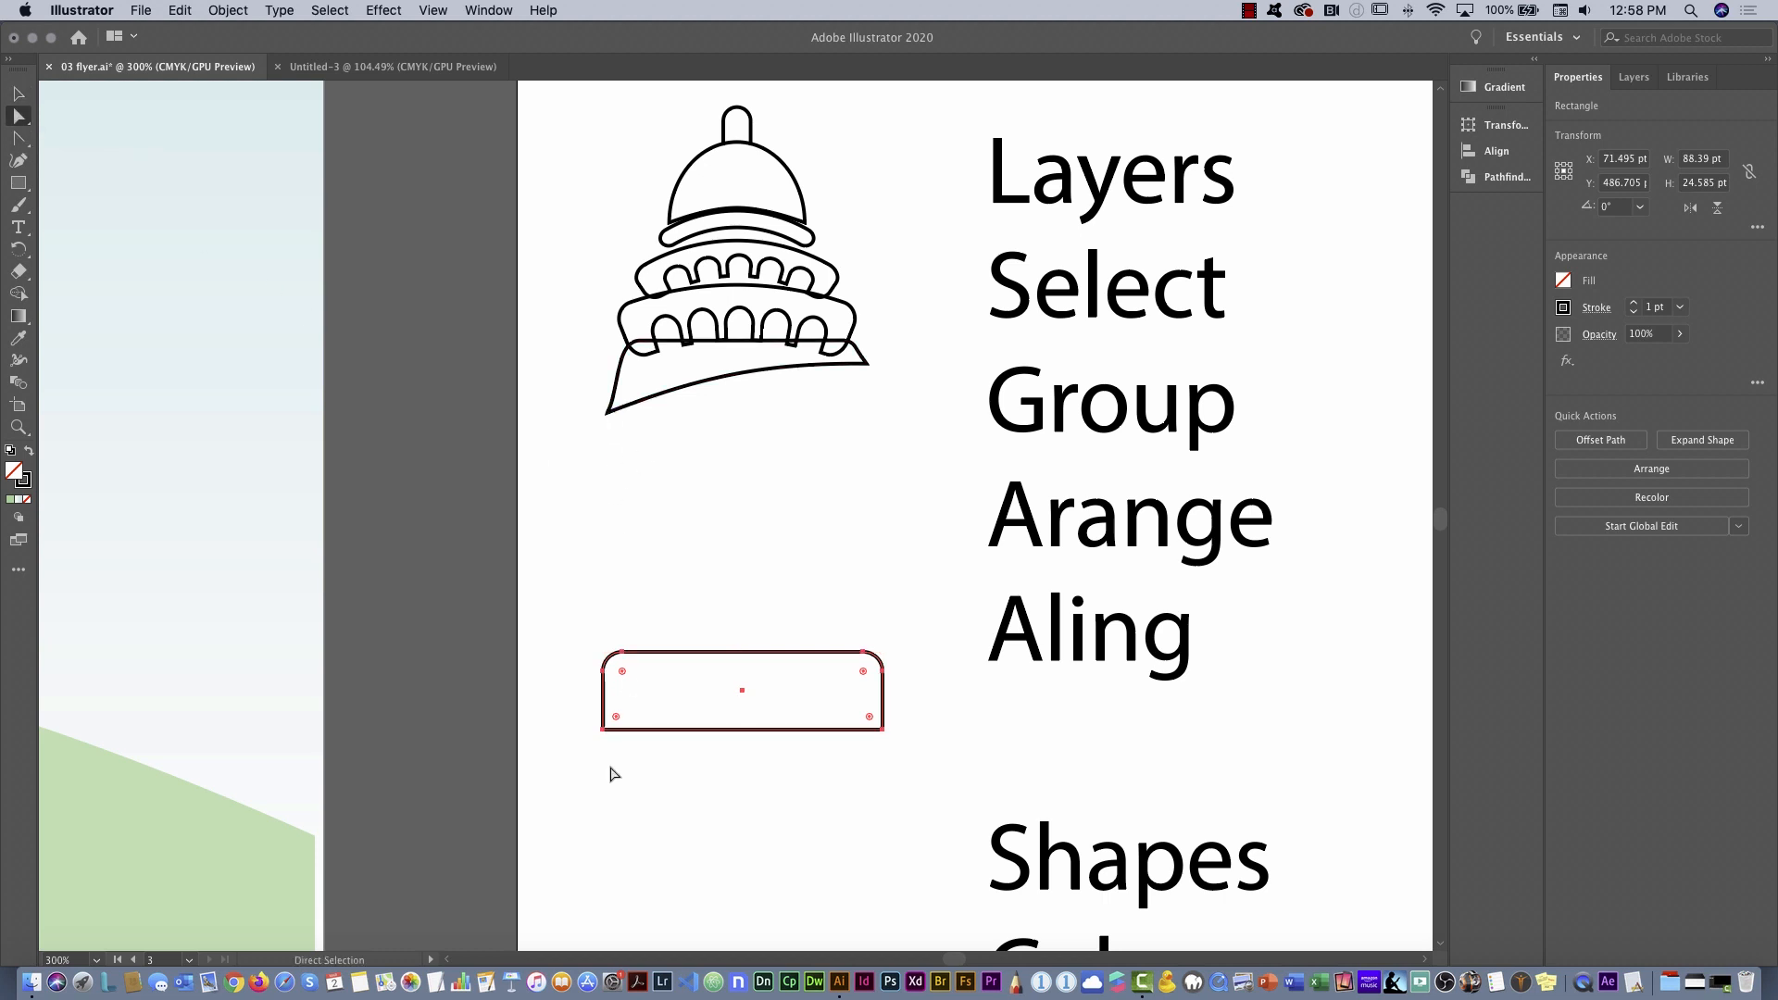
pyautogui.click(603, 730)
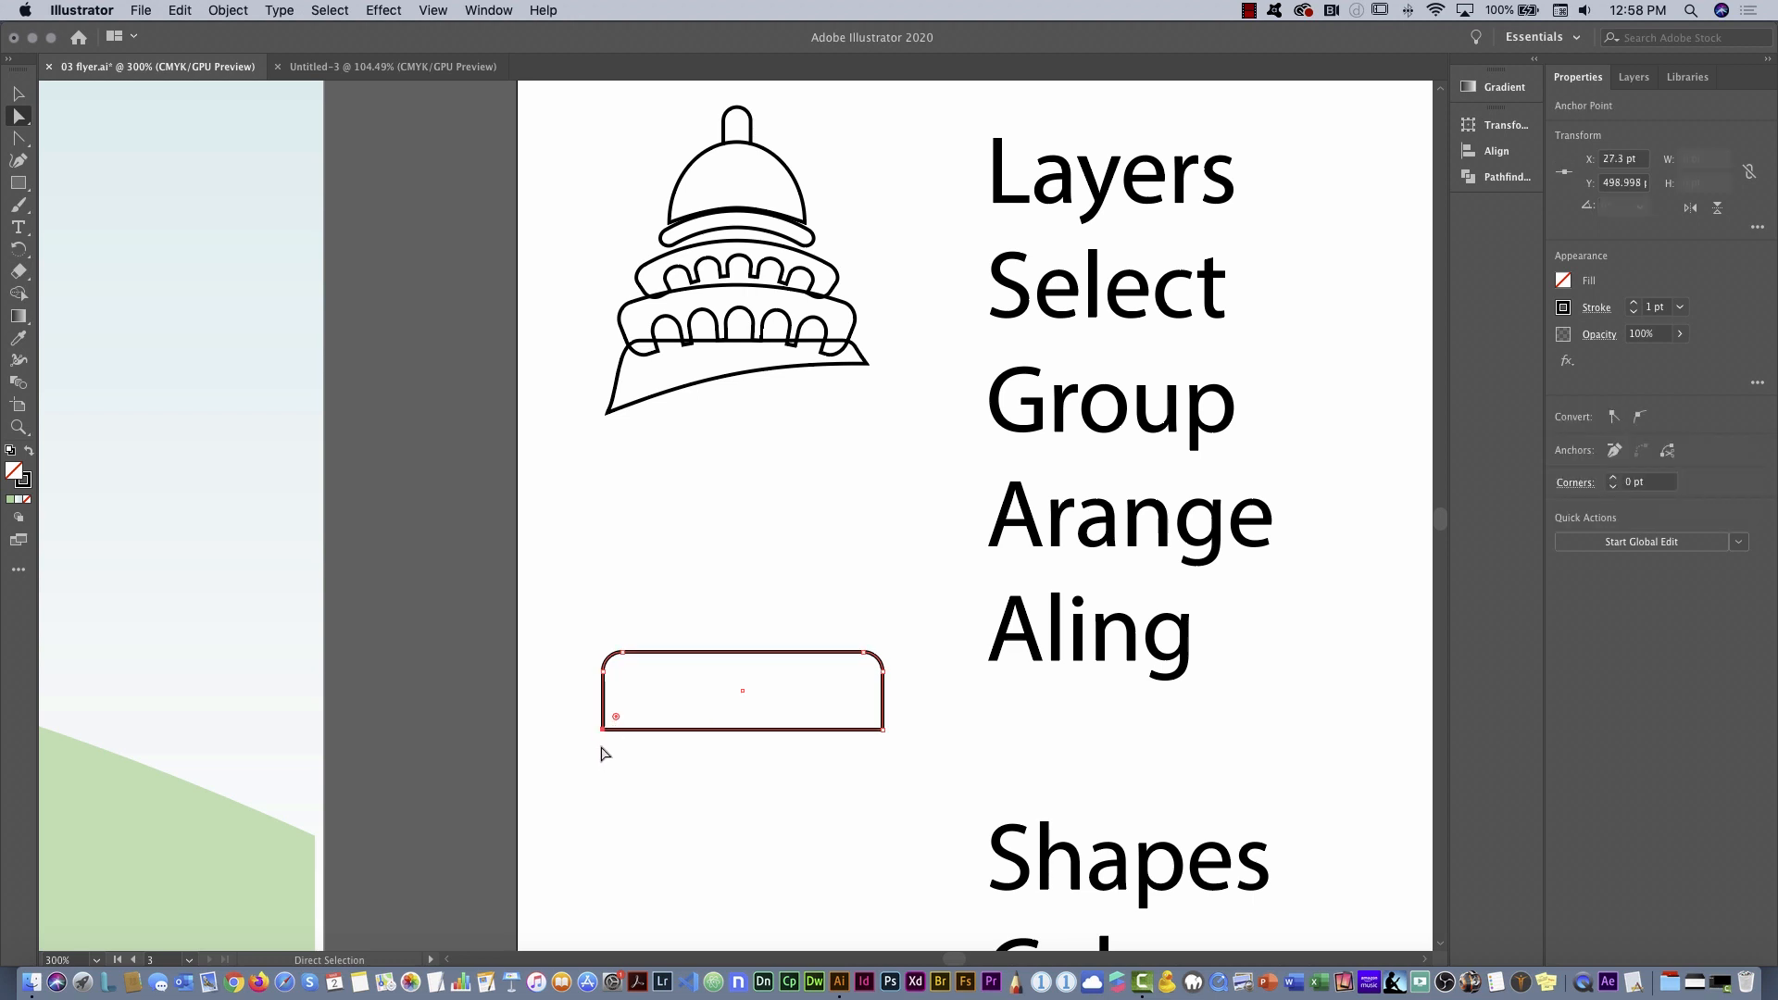
pyautogui.moveTo(604, 729); pyautogui.dragTo(603, 766)
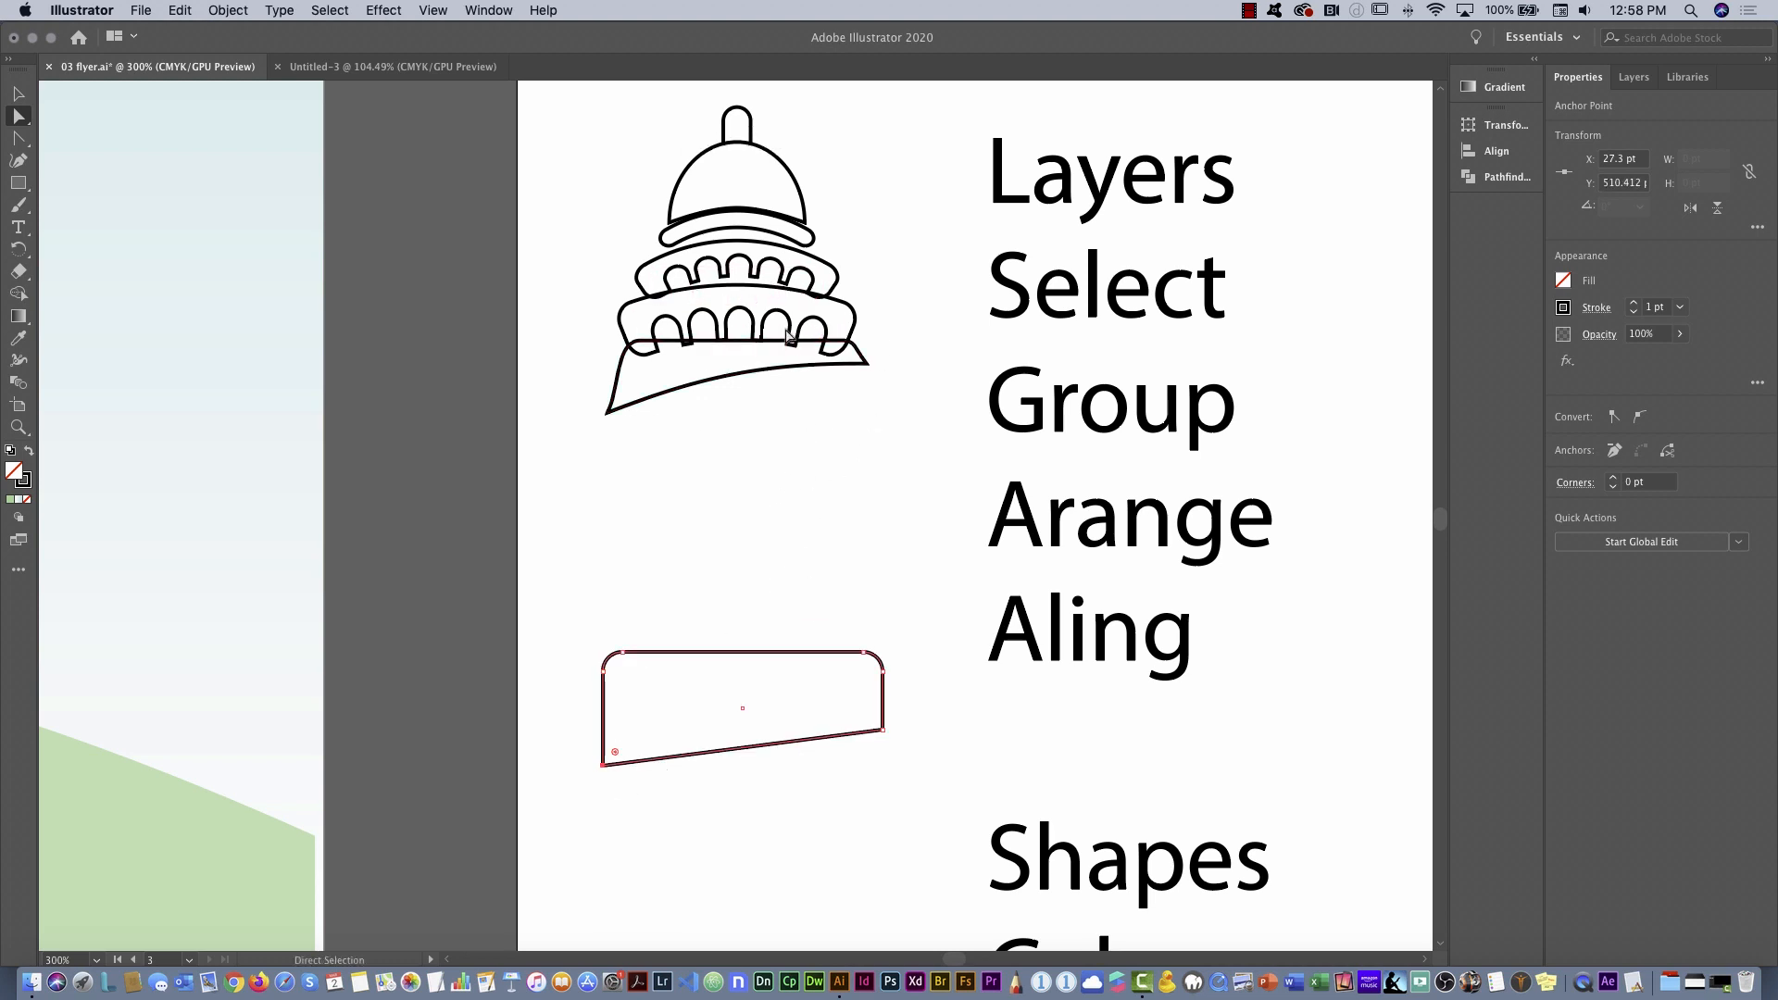
# Draw a rectangle about 85 by 25 pt above the slanted shape and round its four corners slightly
pyautogui.click(20, 183)
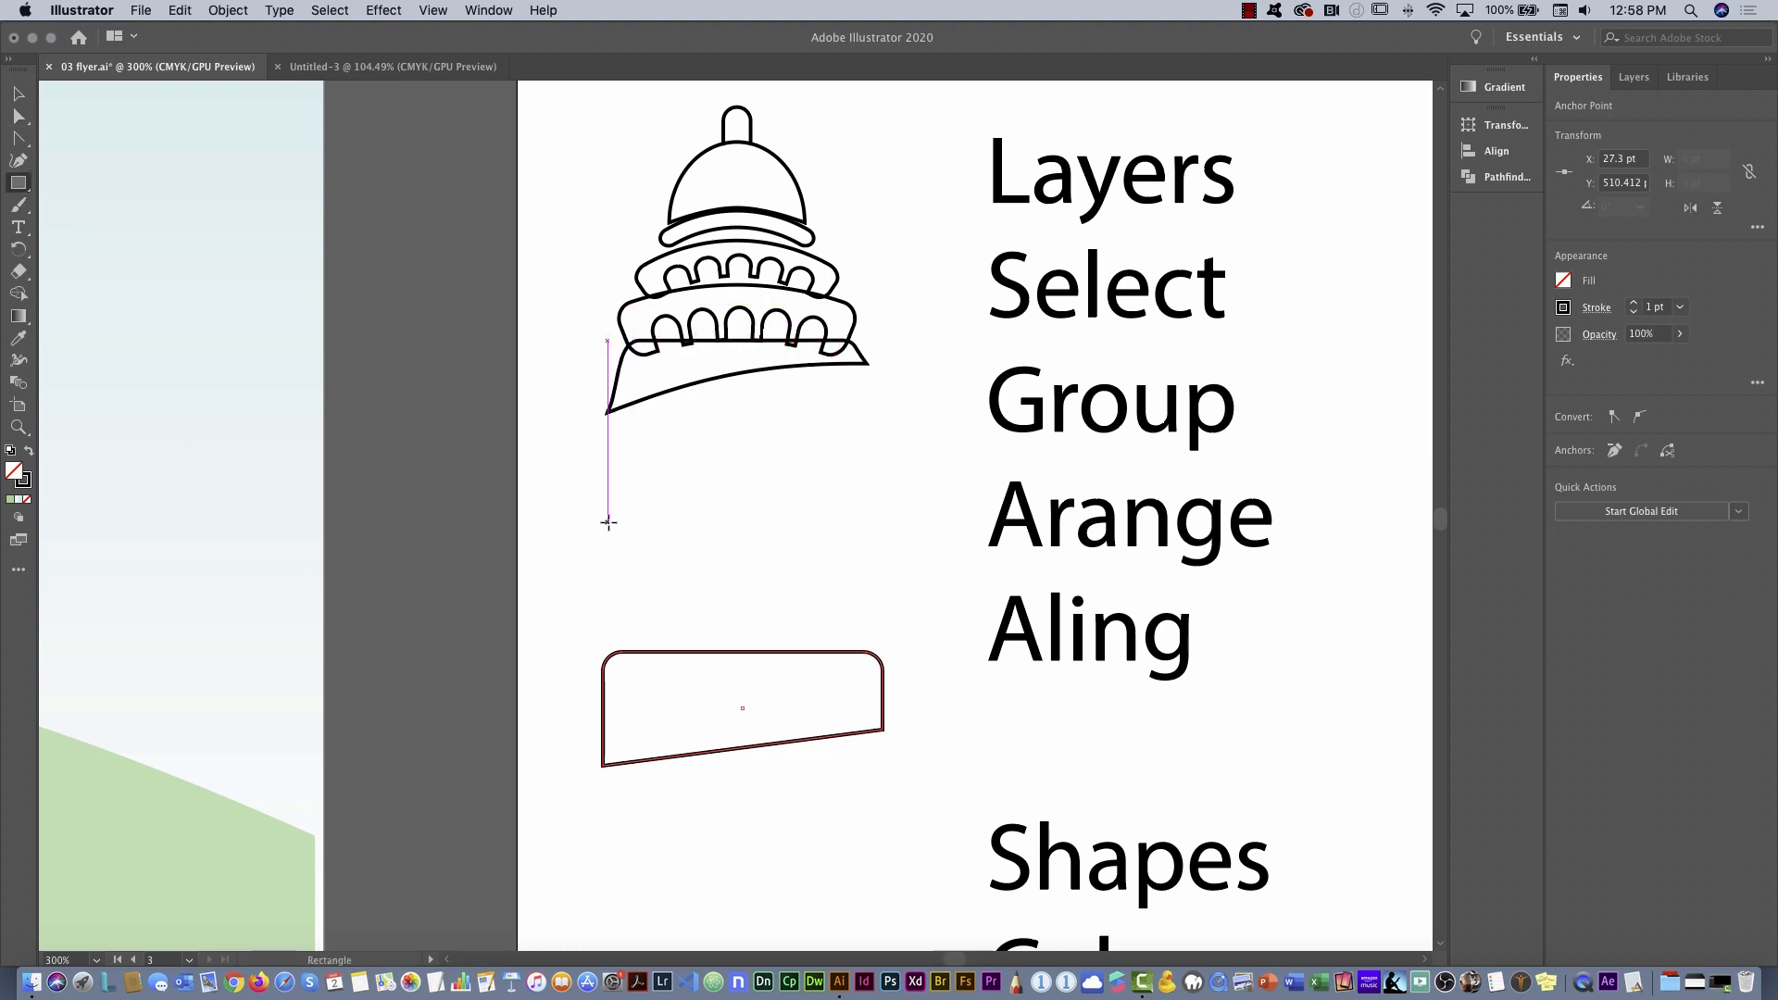
pyautogui.moveTo(608, 523); pyautogui.dragTo(877, 599)
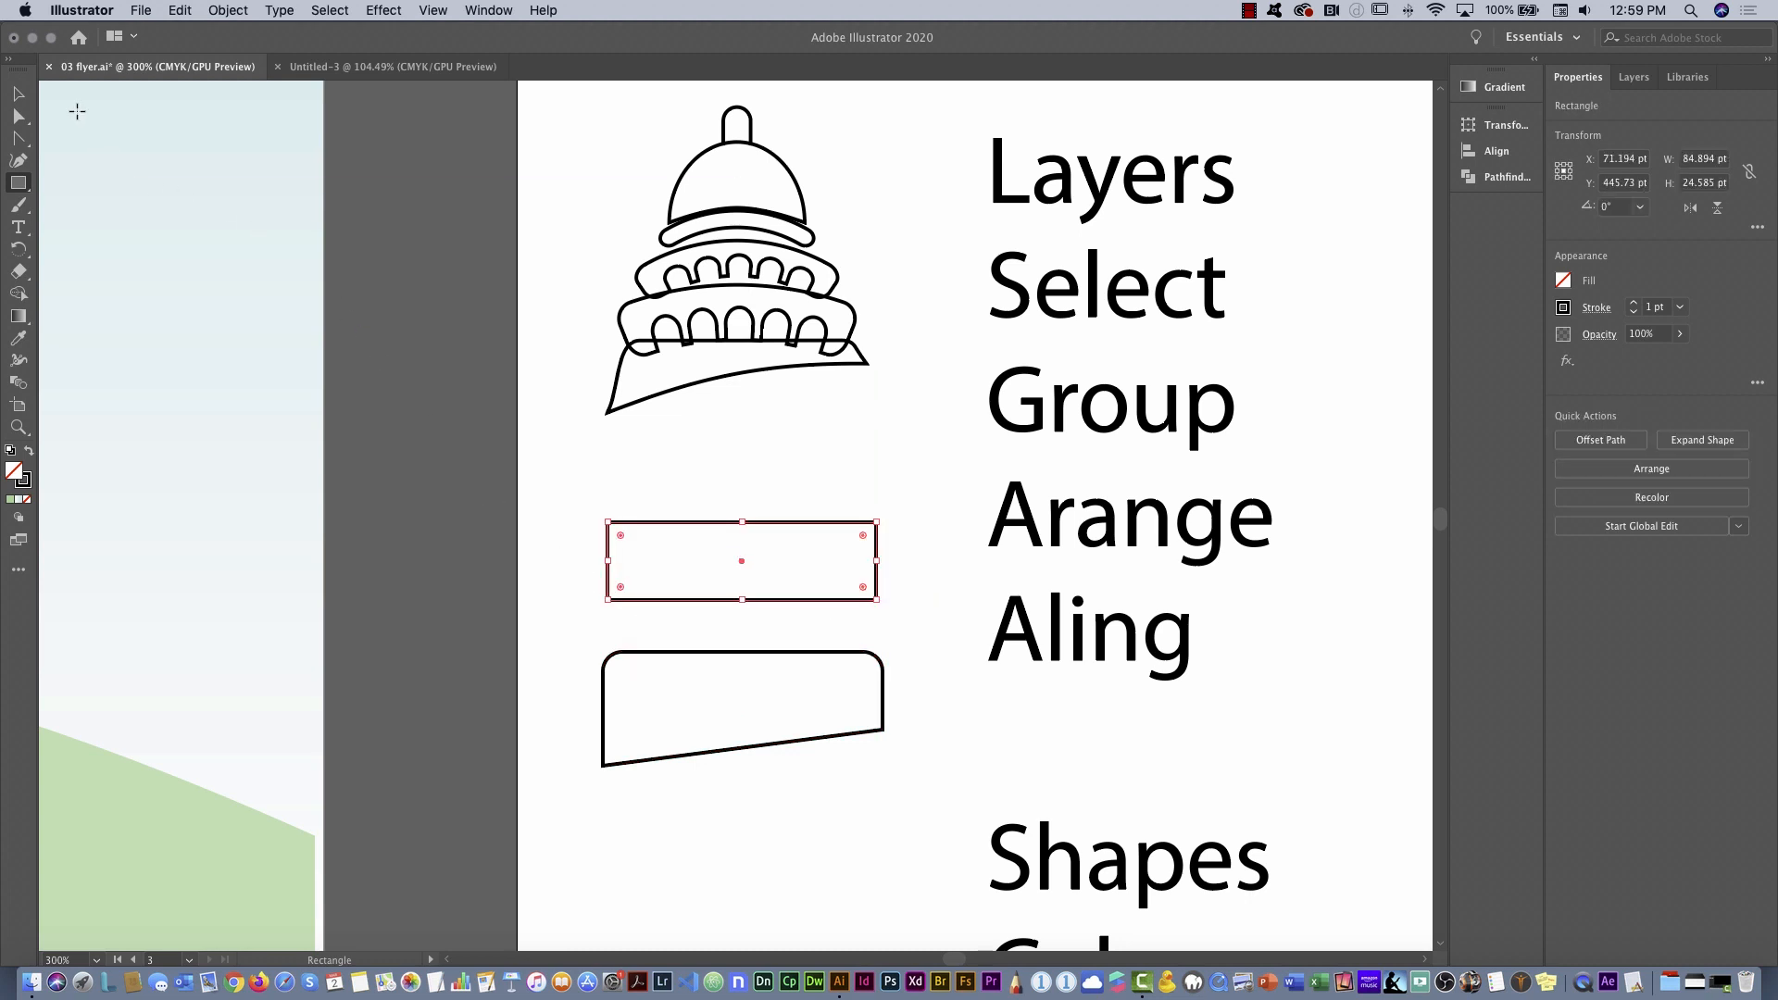
pyautogui.click(19, 98)
pyautogui.moveTo(621, 535); pyautogui.dragTo(629, 551)
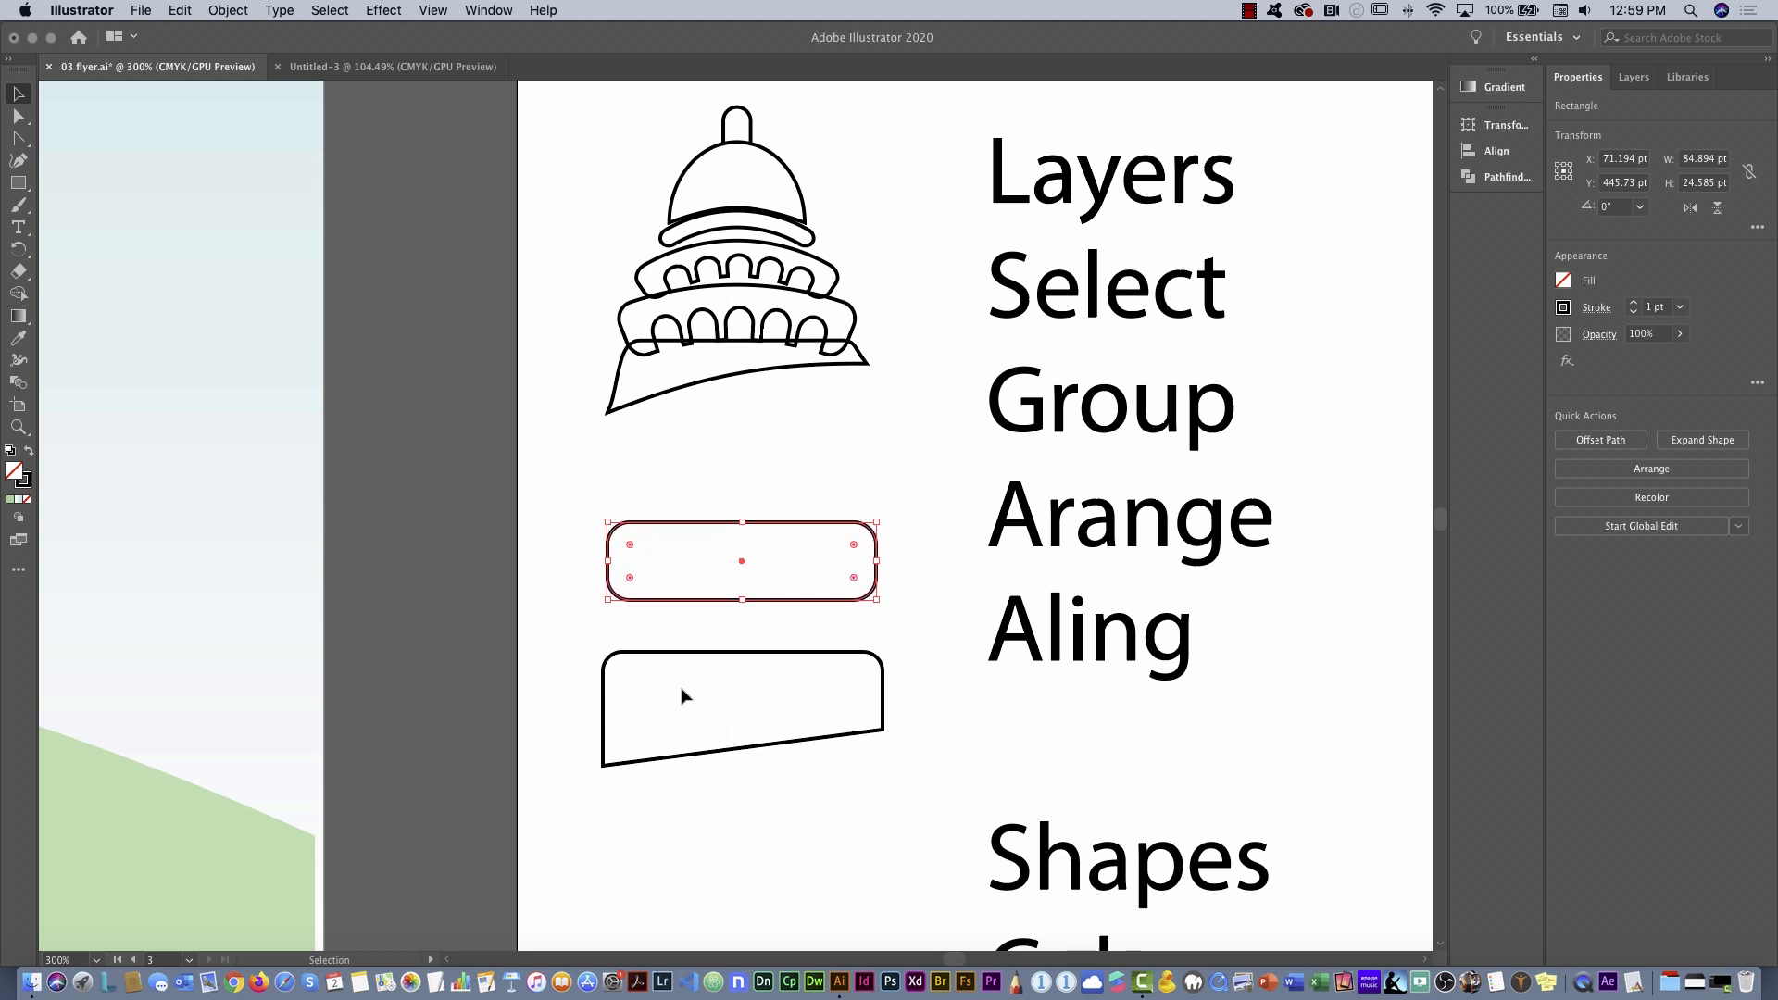
# Draw a narrow upright rectangle about 9.5 by 22.6 pt across the rounded rectangle's bottom edge, near its left end
pyautogui.click(20, 185)
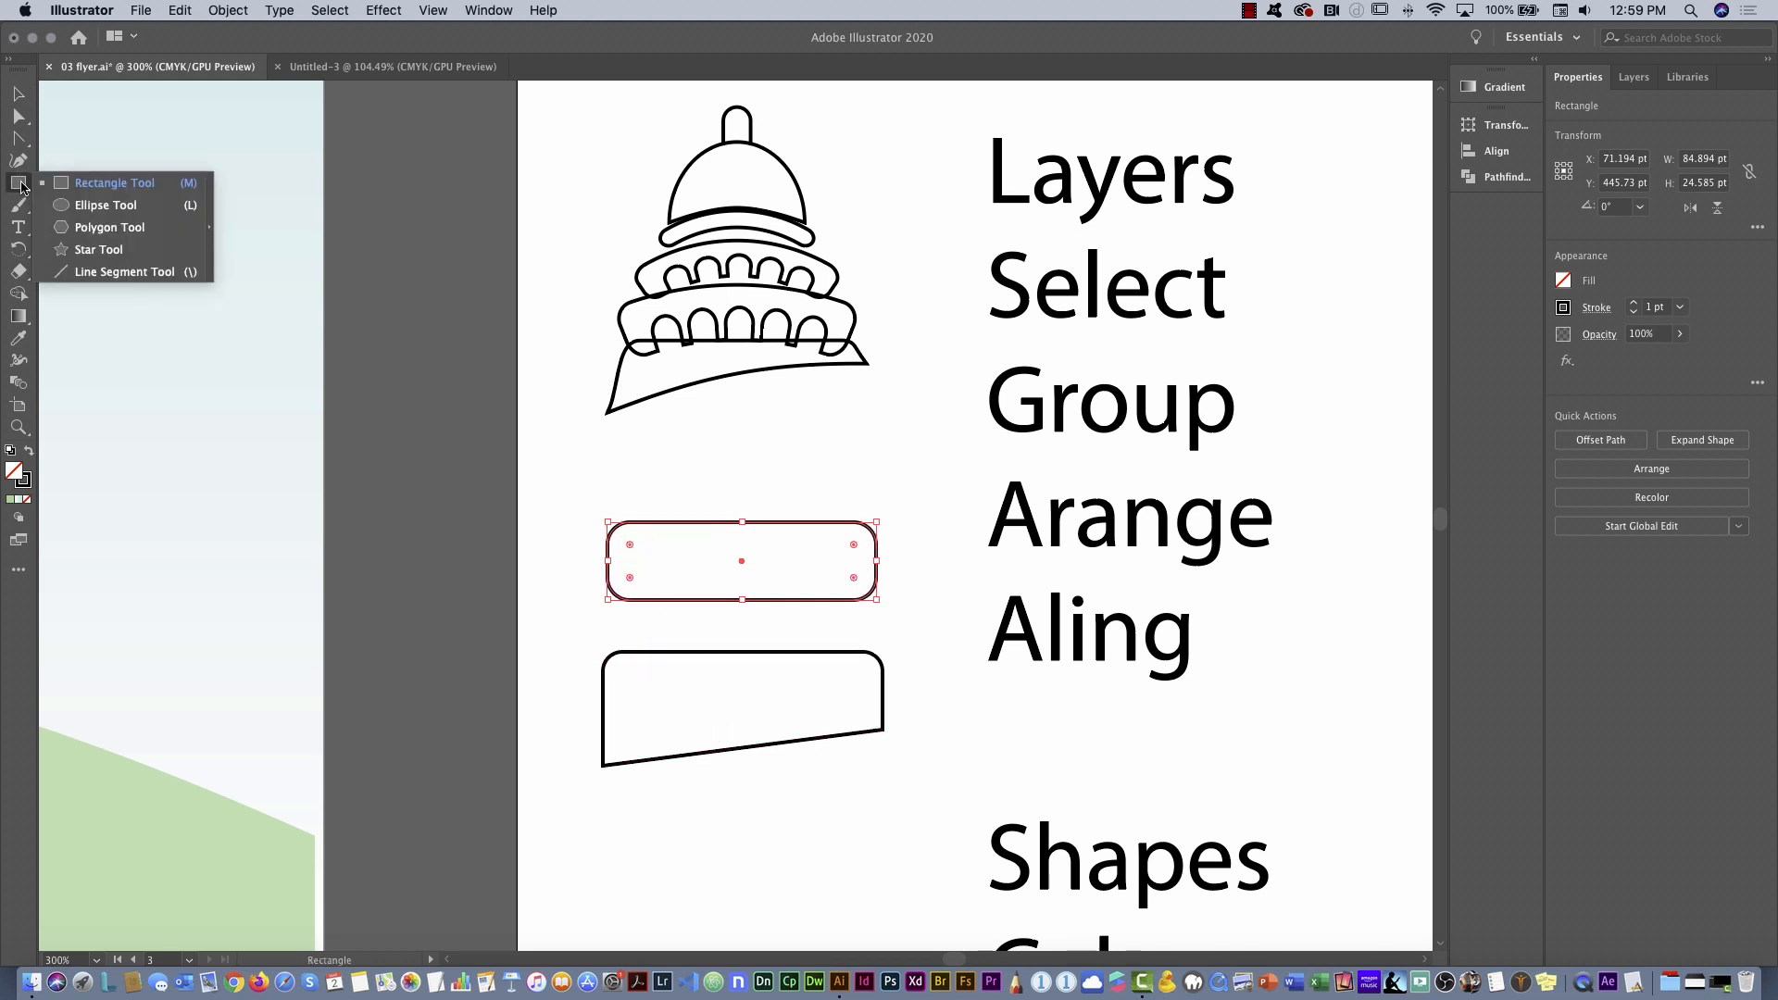
pyautogui.click(63, 185)
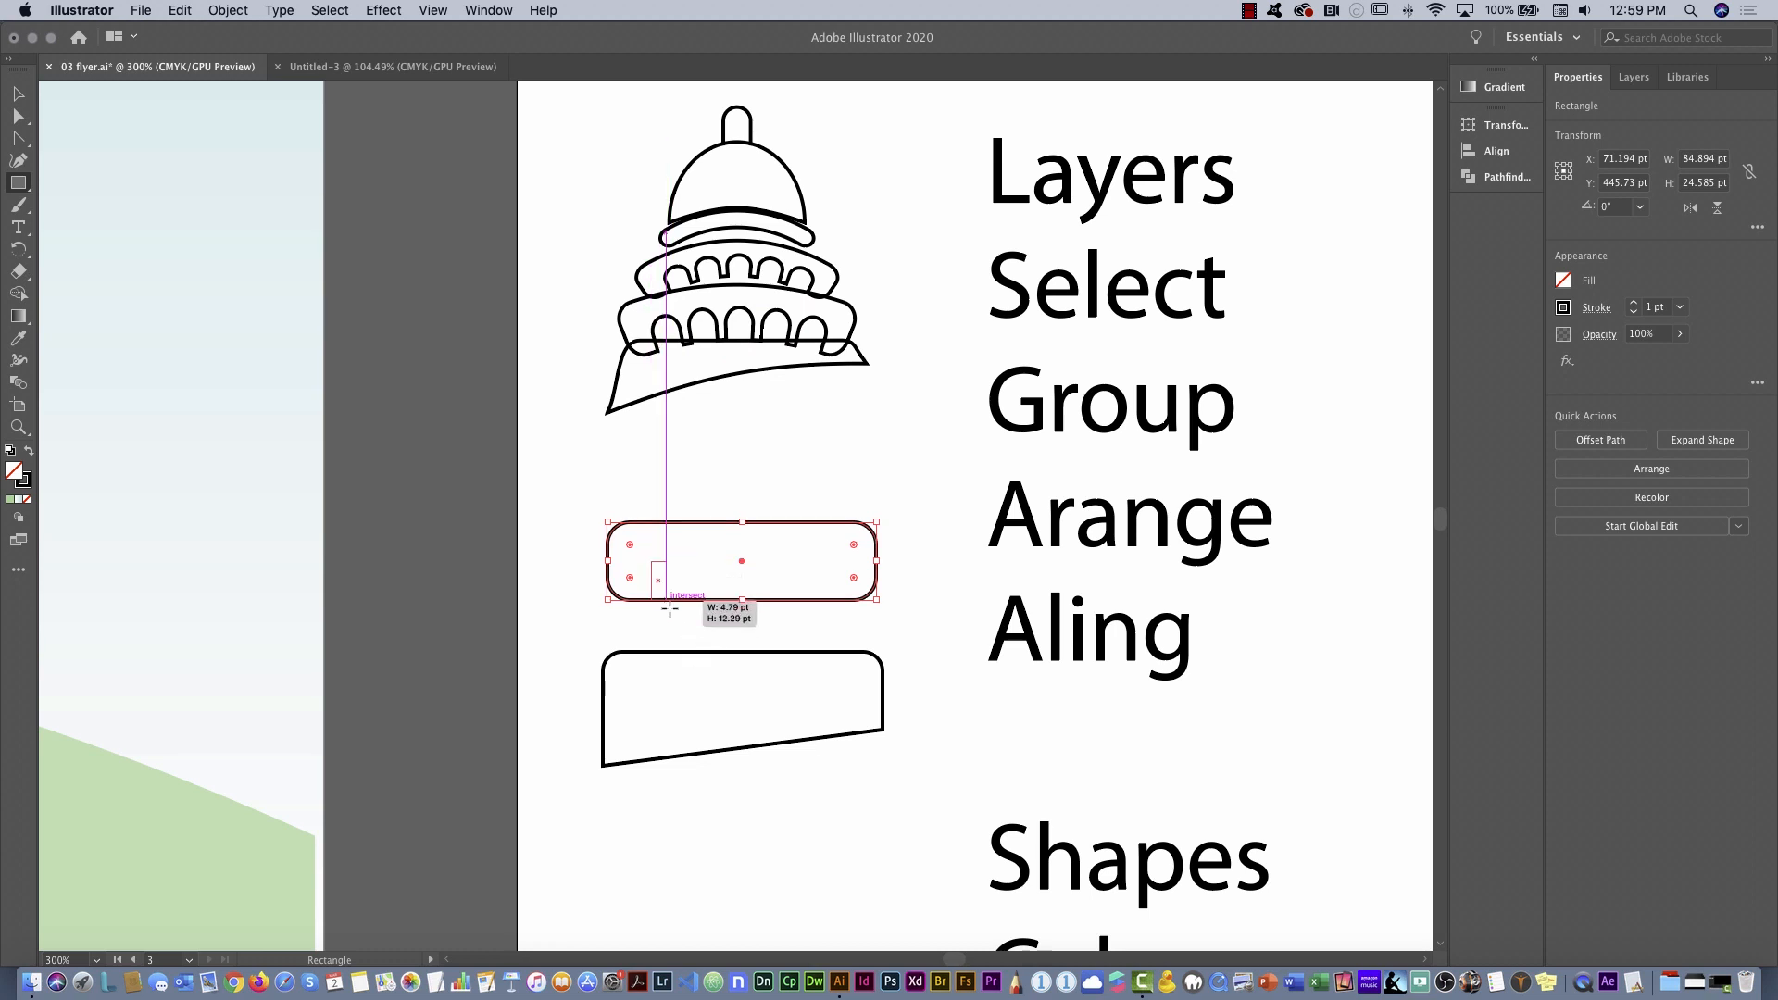
pyautogui.moveTo(651, 562); pyautogui.dragTo(683, 633)
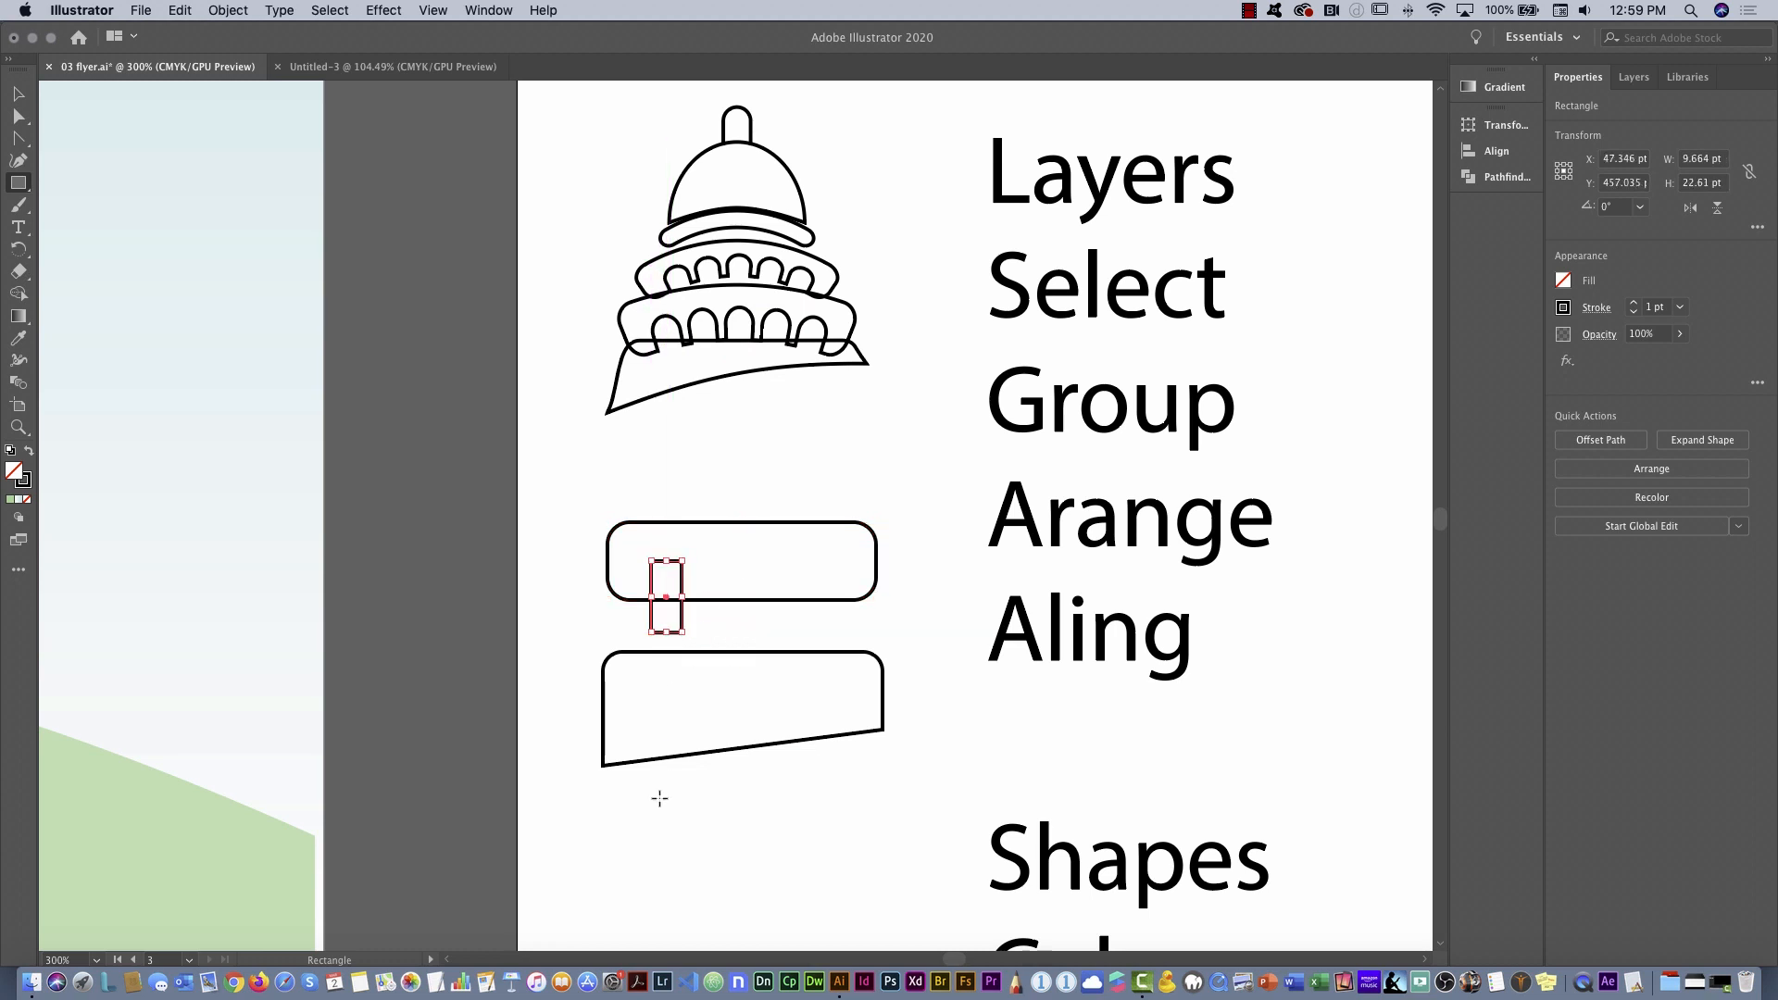
pyautogui.click(21, 96)
pyautogui.moveTo(682, 634)
pyautogui.mouseDown()
pyautogui.moveTo(724, 674)
pyautogui.moveTo(713, 597)
pyautogui.moveTo(683, 633)
pyautogui.mouseUp()
# Link the narrow rectangle's four corner radii and raise them to 4.734 pt to form a pill shape
pyautogui.click(1498, 128)
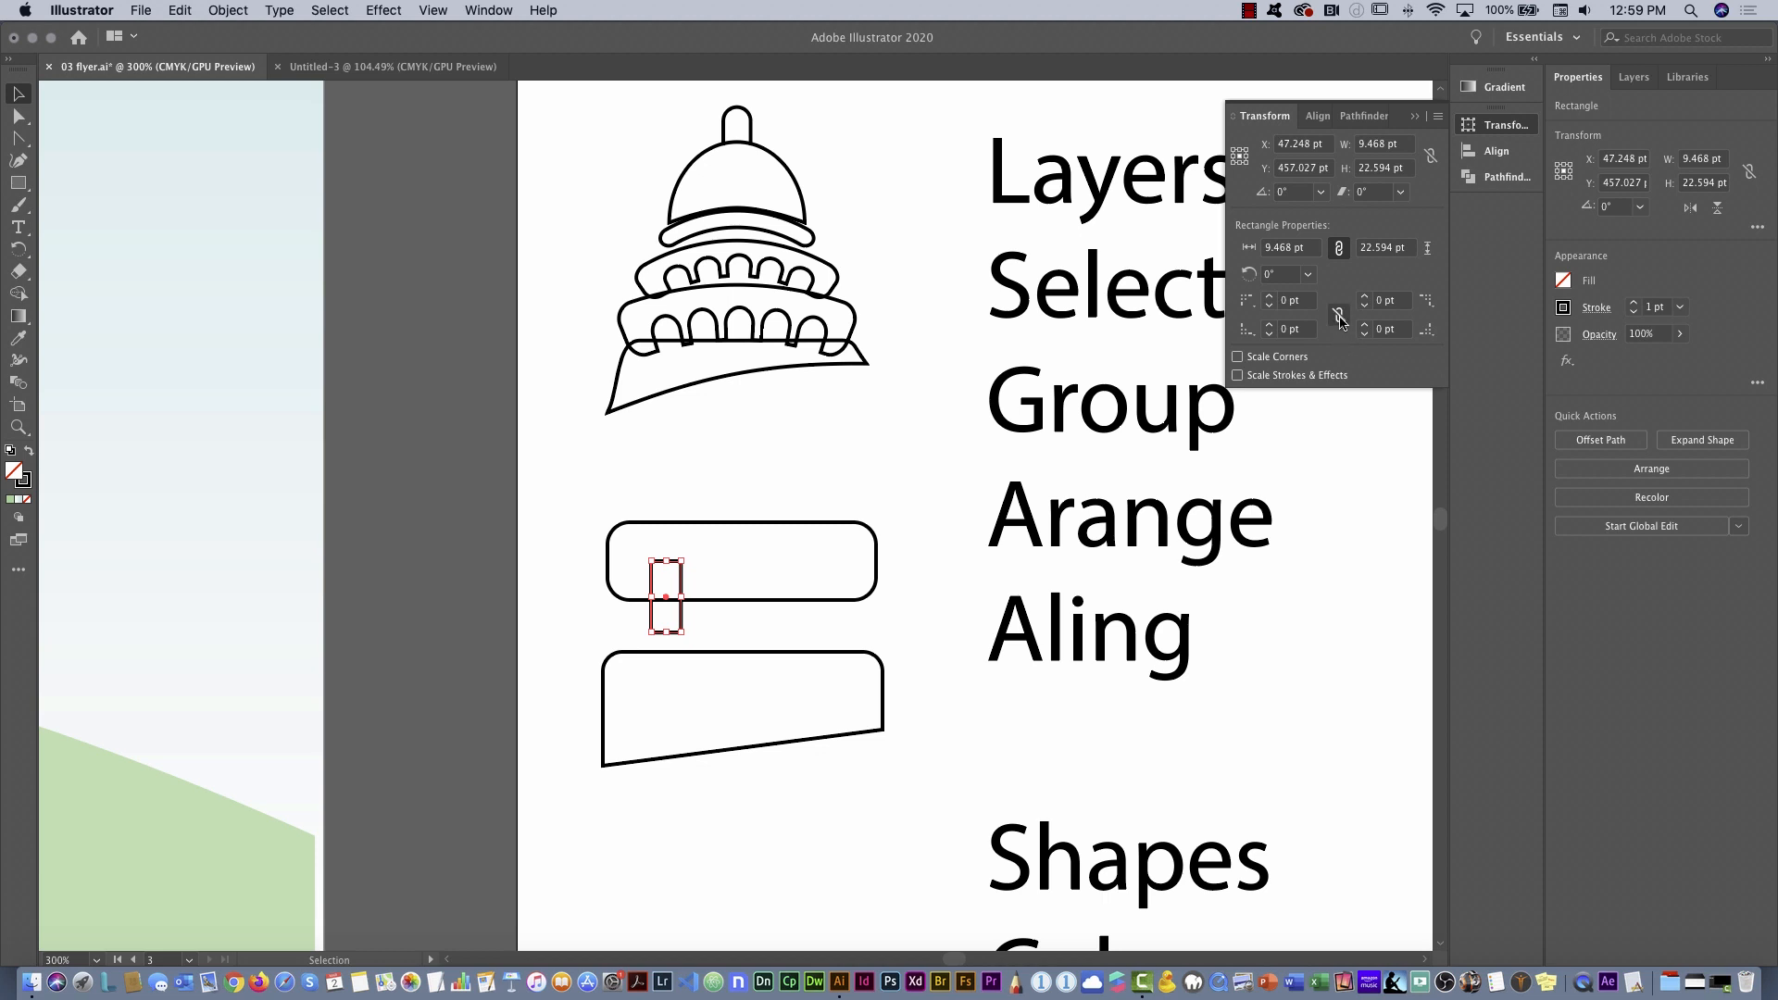
pyautogui.click(1270, 296)
pyautogui.click(1270, 296)
pyautogui.click(1270, 296)
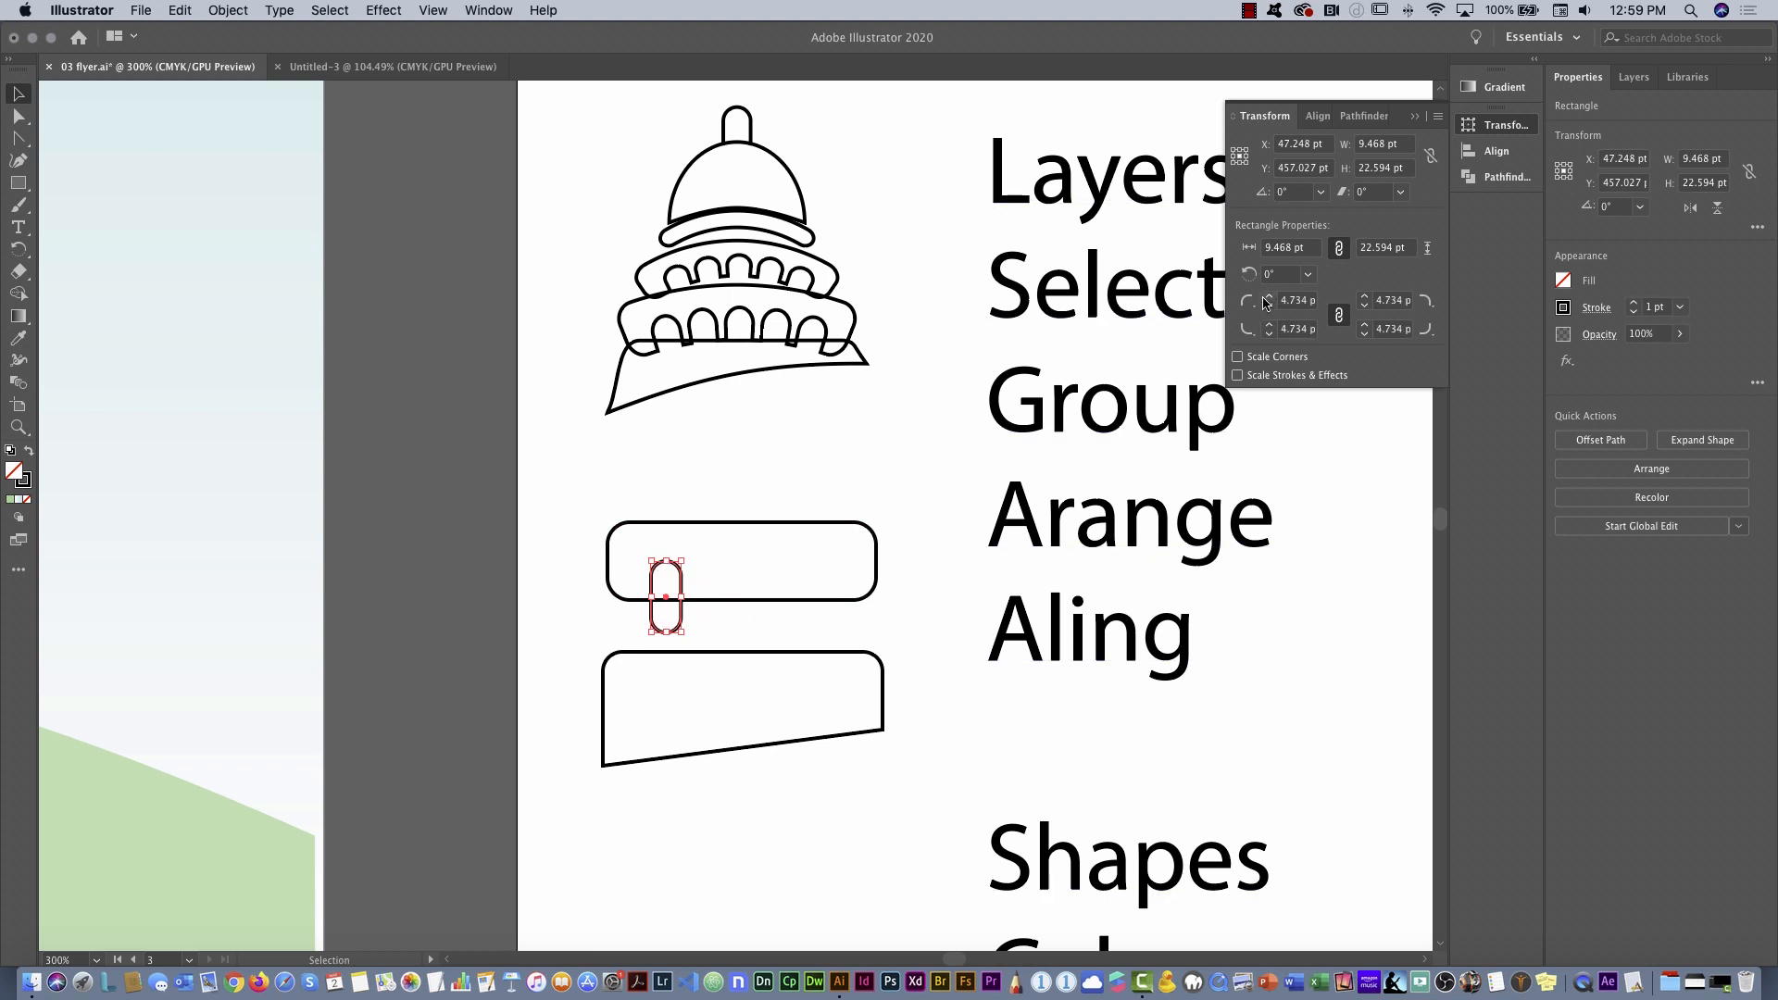
pyautogui.click(1497, 125)
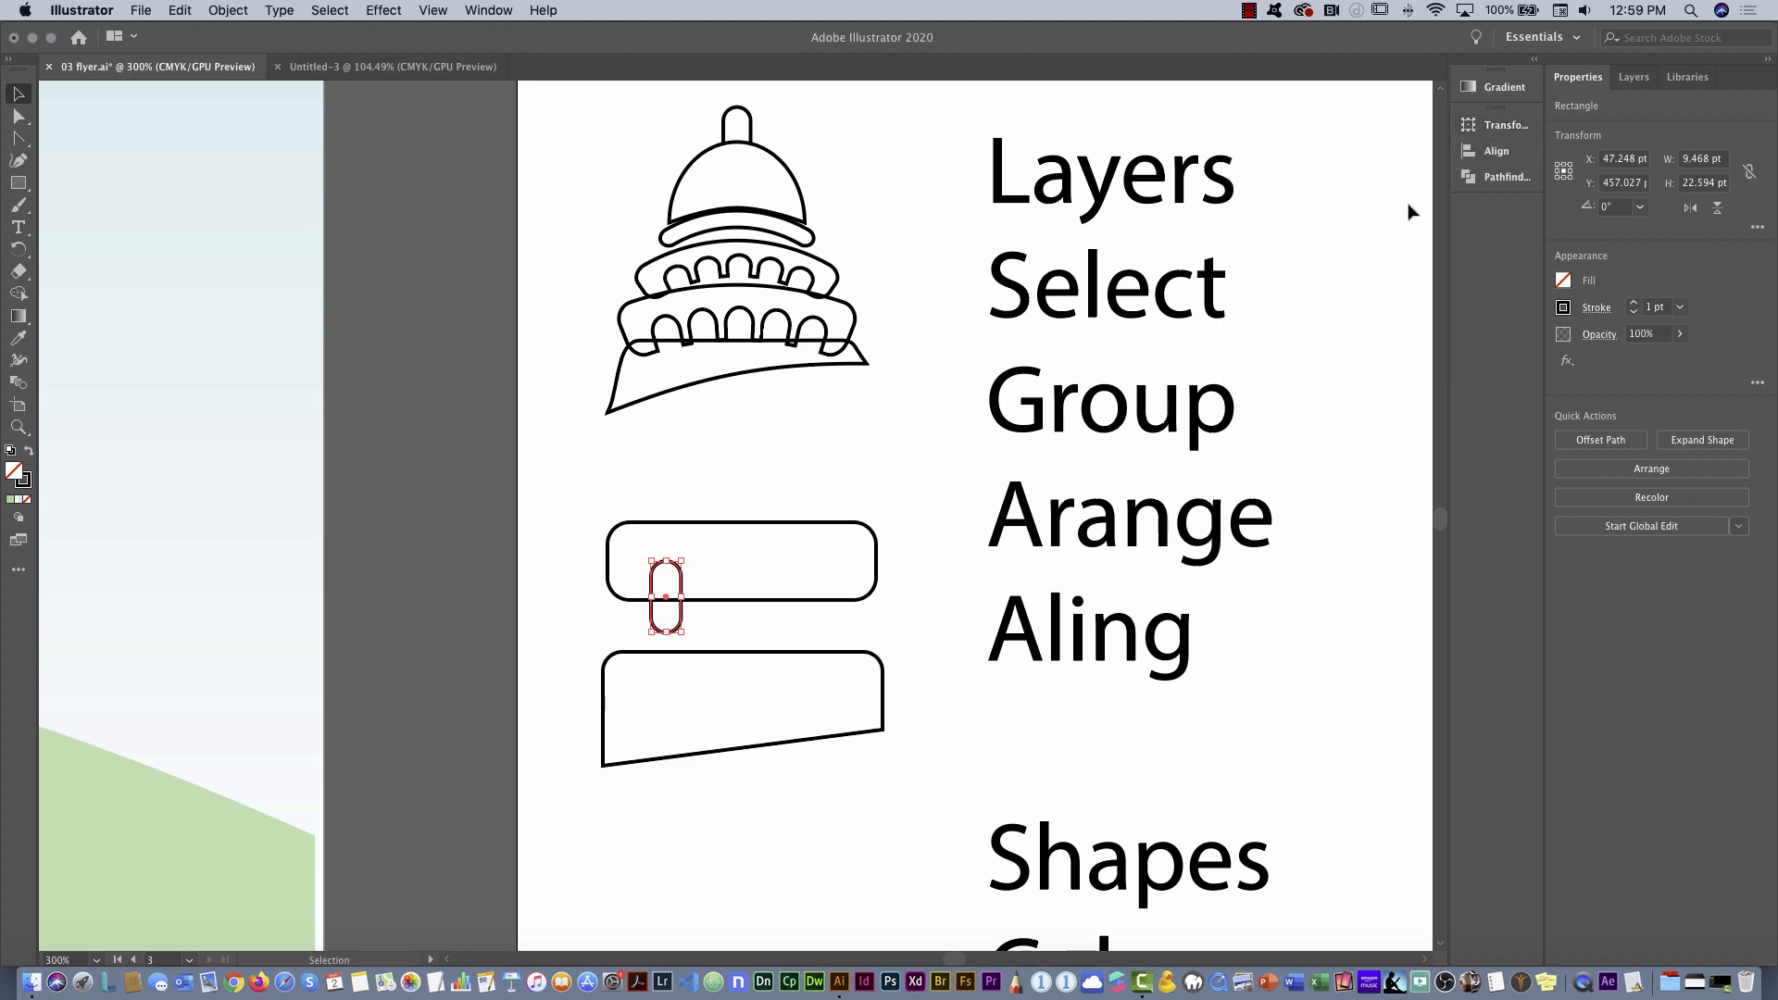
# Fill the pill shape with light green and move it closer to the left end of the rounded rectangle
pyautogui.moveTo(685, 626); pyautogui.dragTo(661, 621)
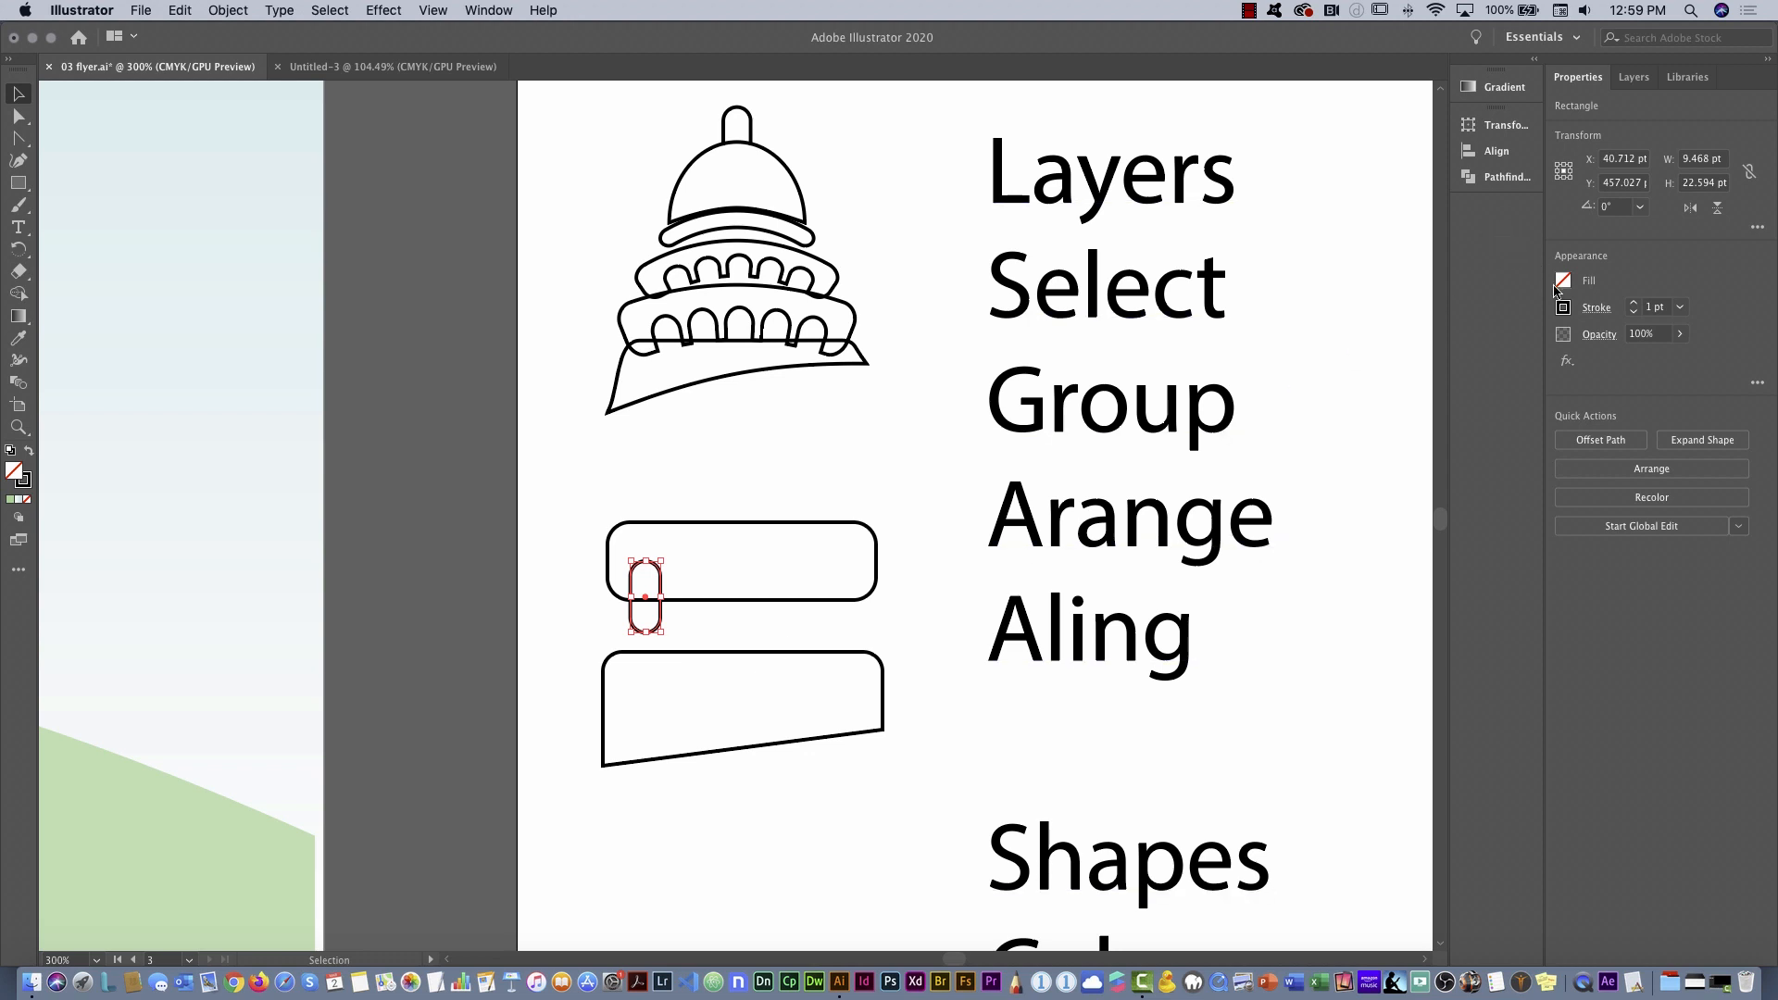
pyautogui.click(1564, 281)
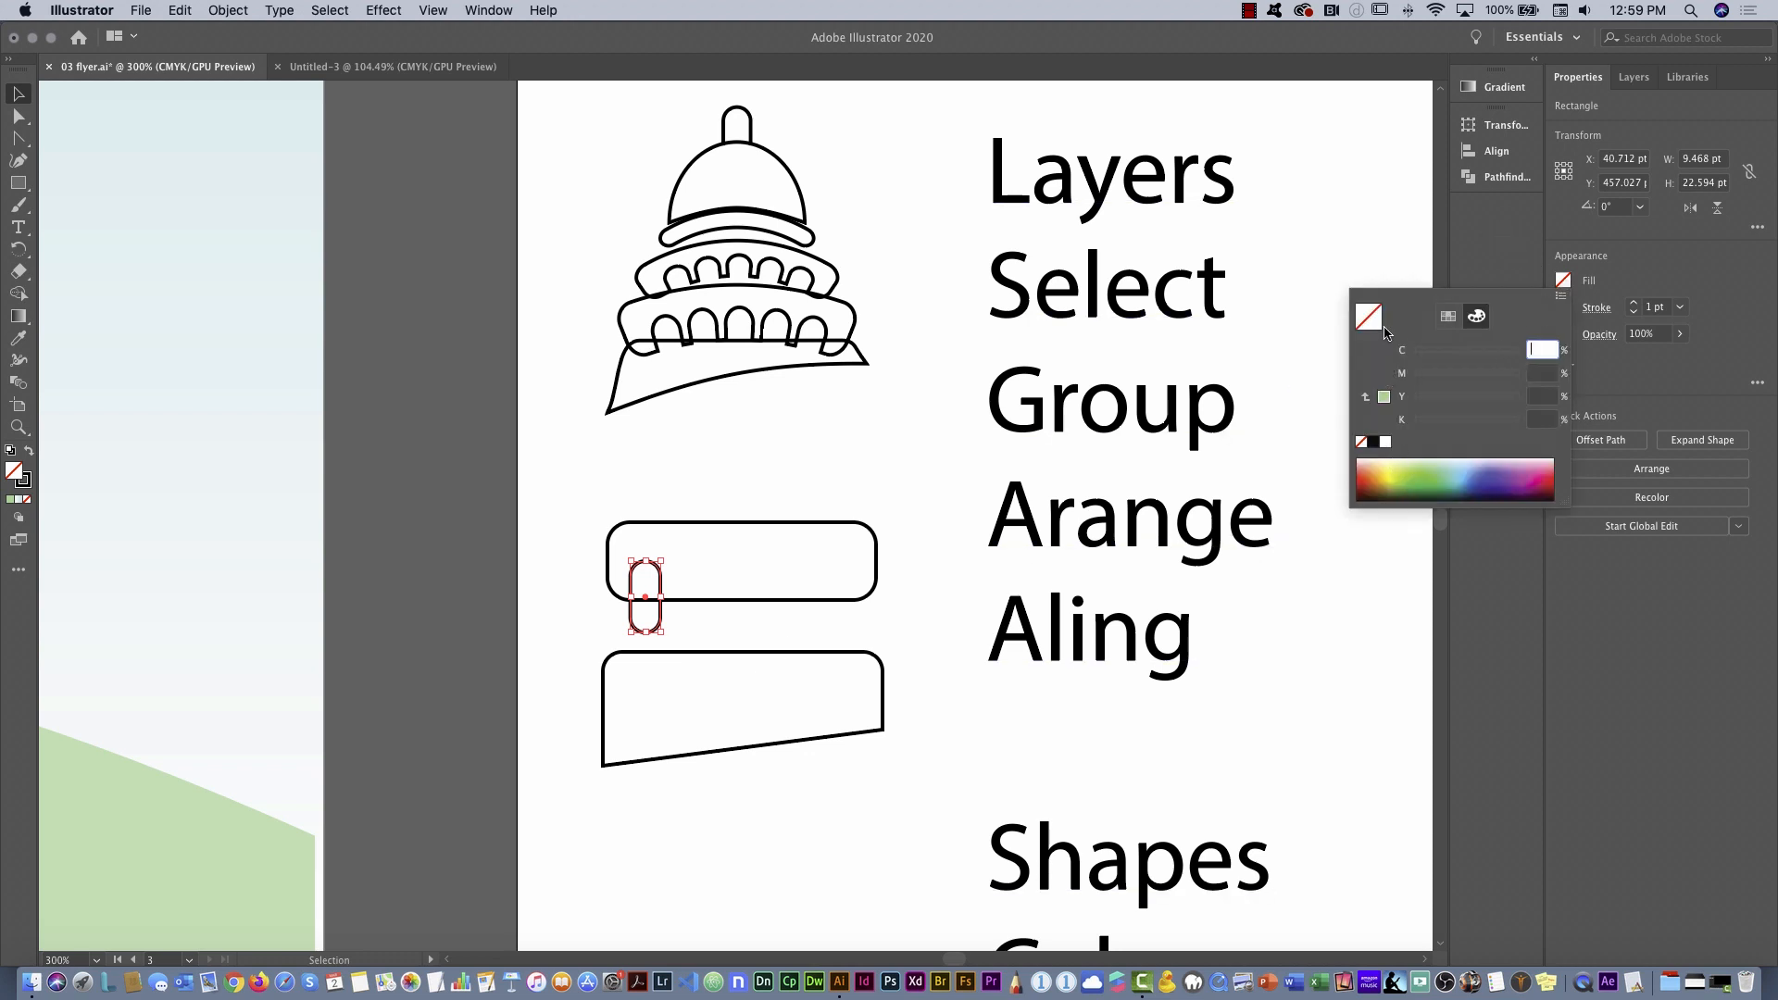
pyautogui.click(645, 621)
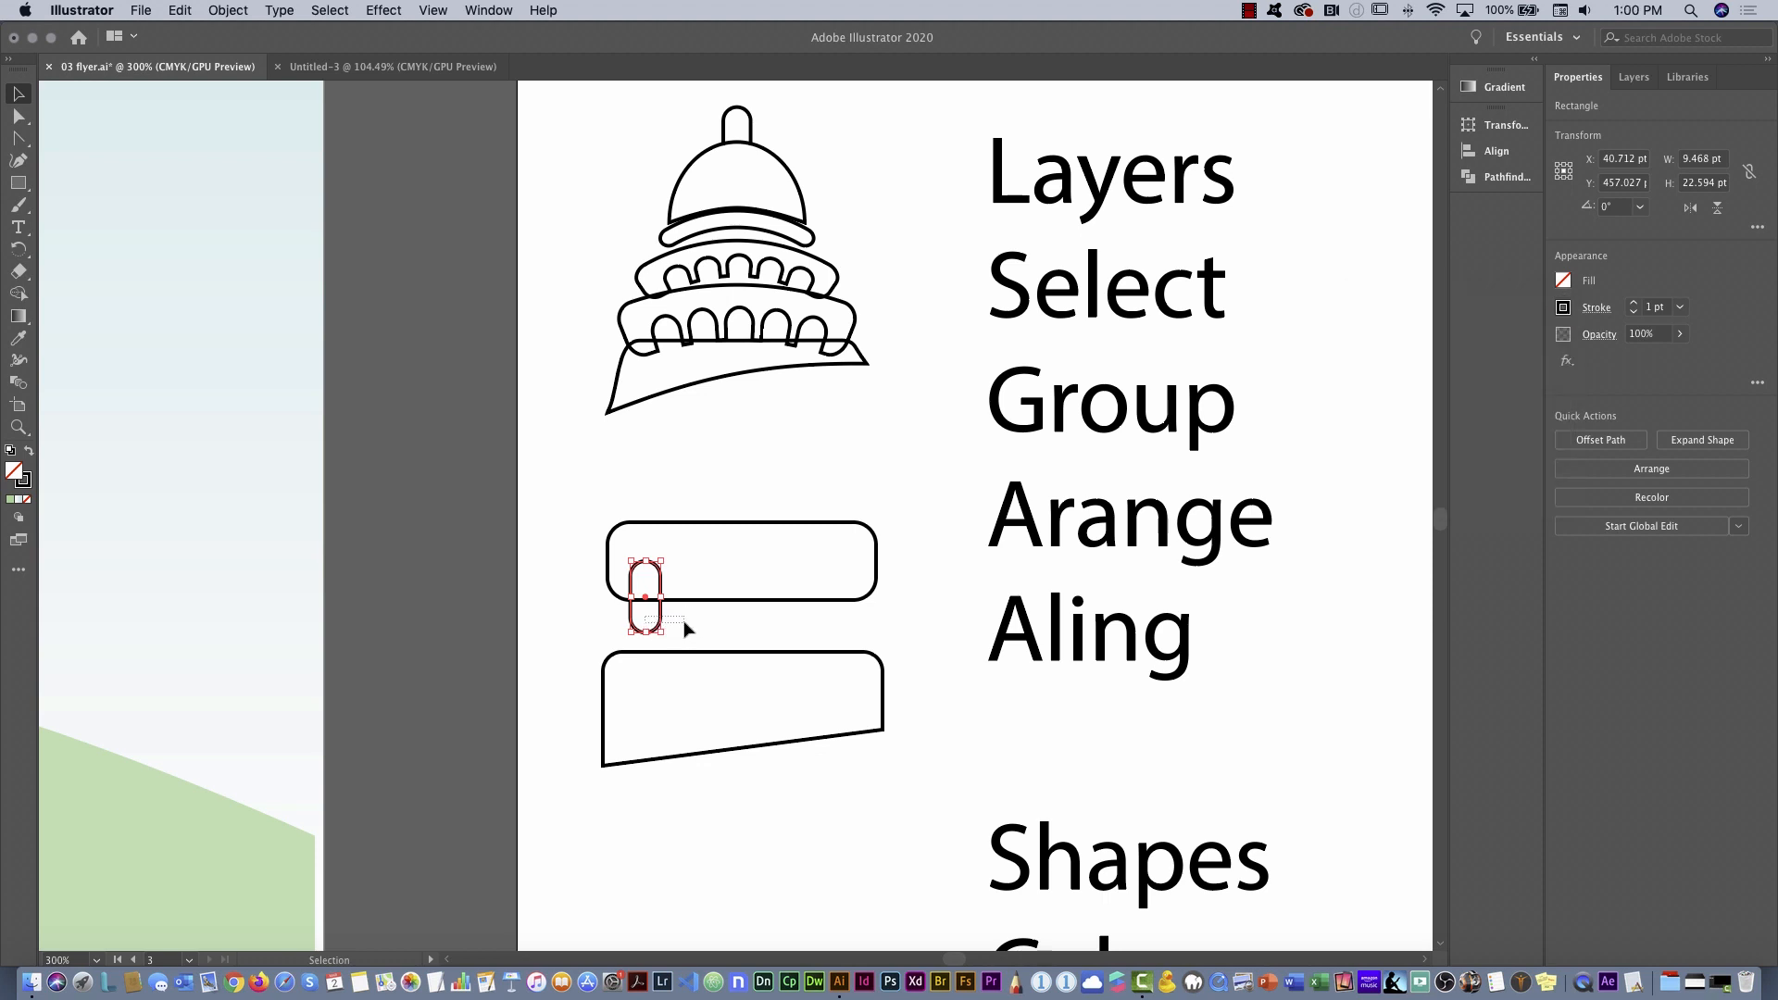
pyautogui.click(1563, 280)
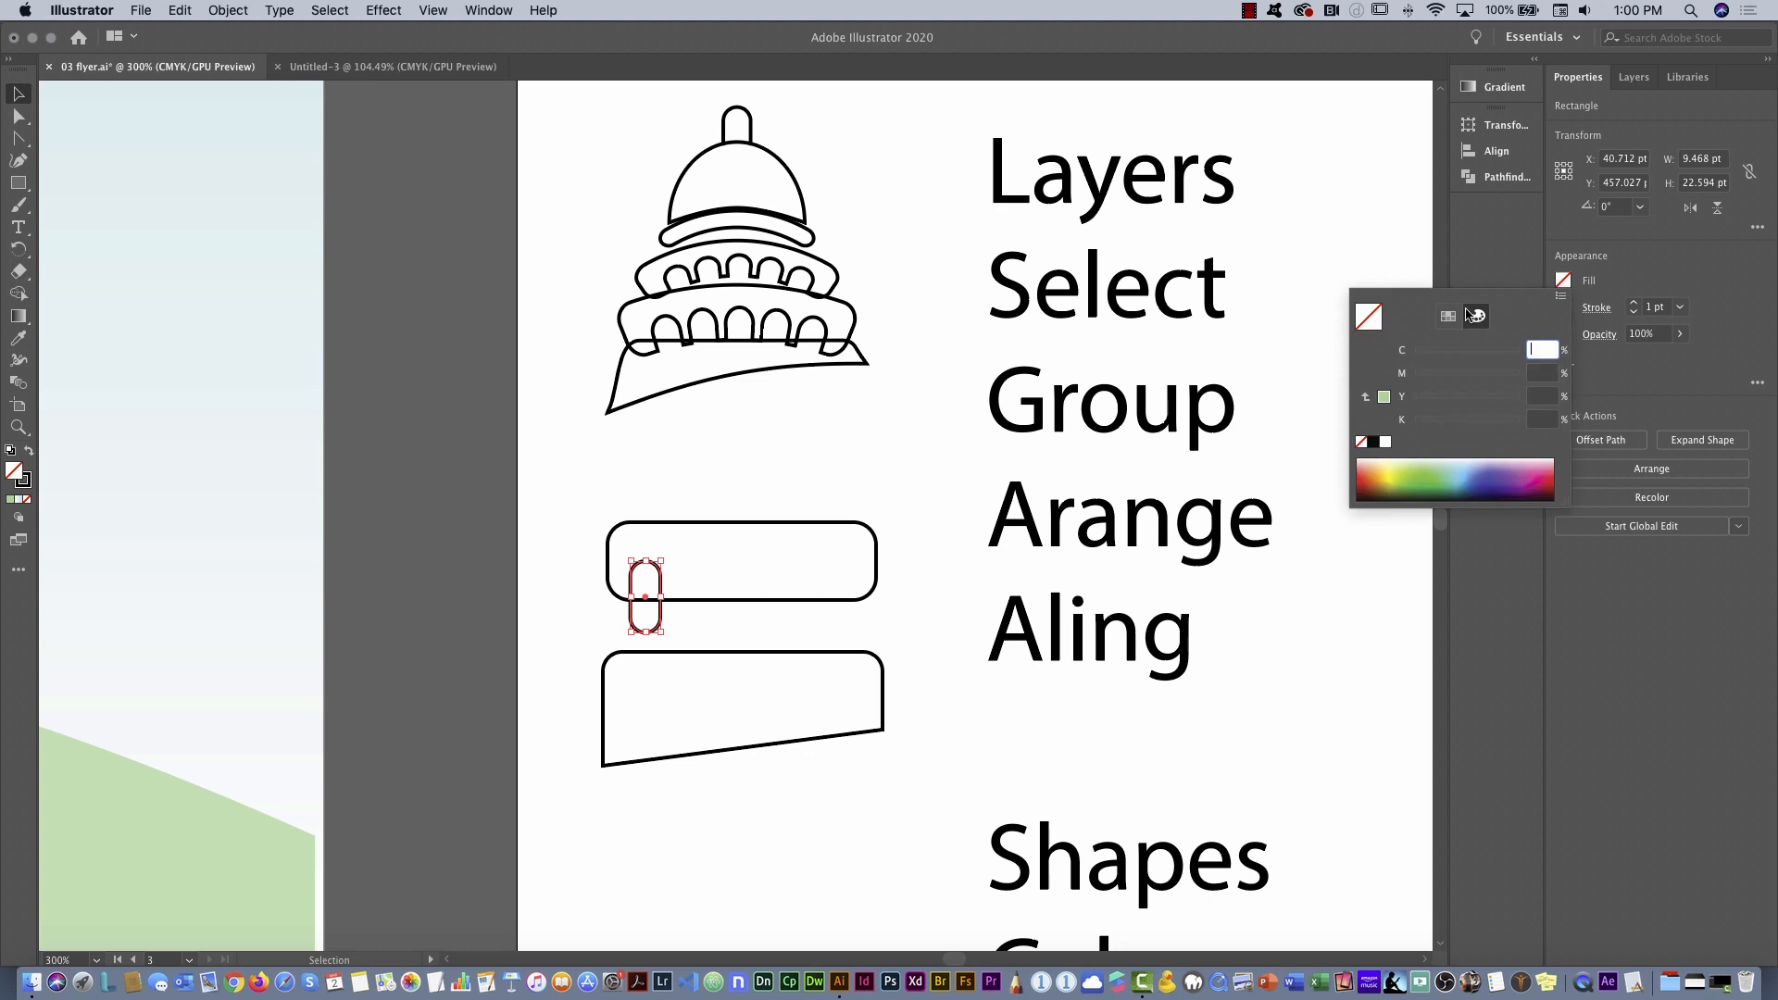
pyautogui.click(1384, 398)
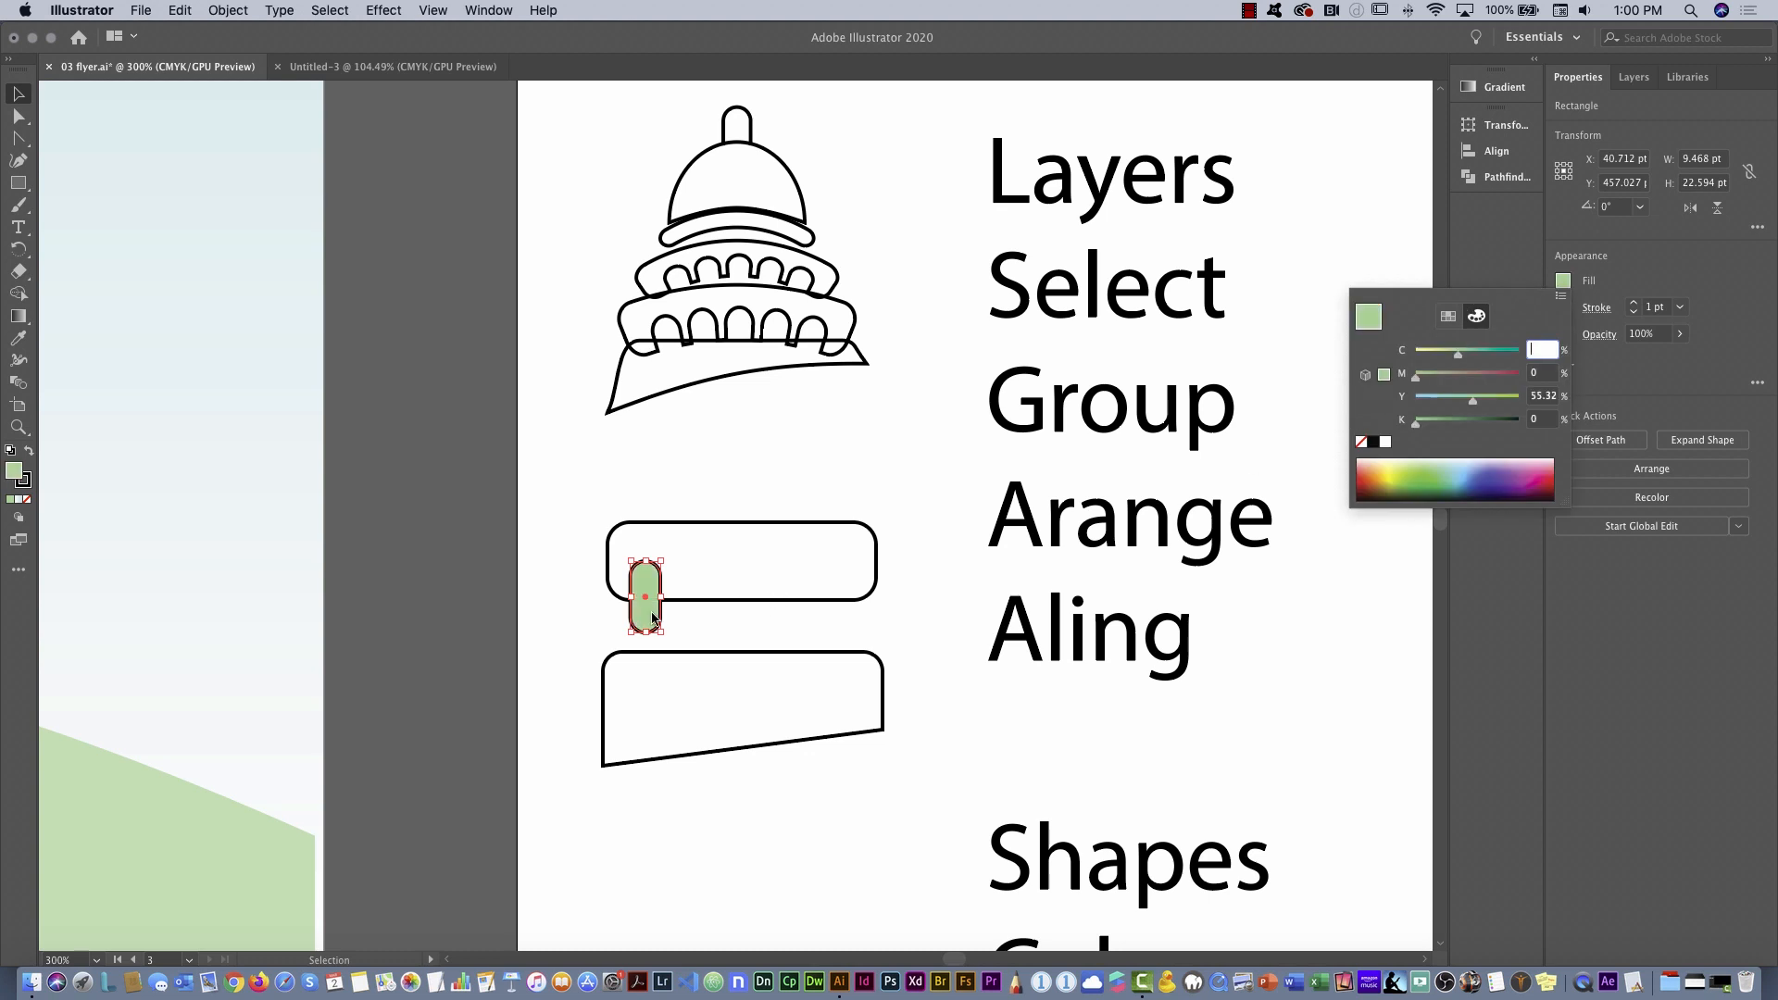
pyautogui.moveTo(646, 620)
pyautogui.mouseDown()
pyautogui.moveTo(706, 618)
pyautogui.moveTo(651, 619)
pyautogui.mouseUp()
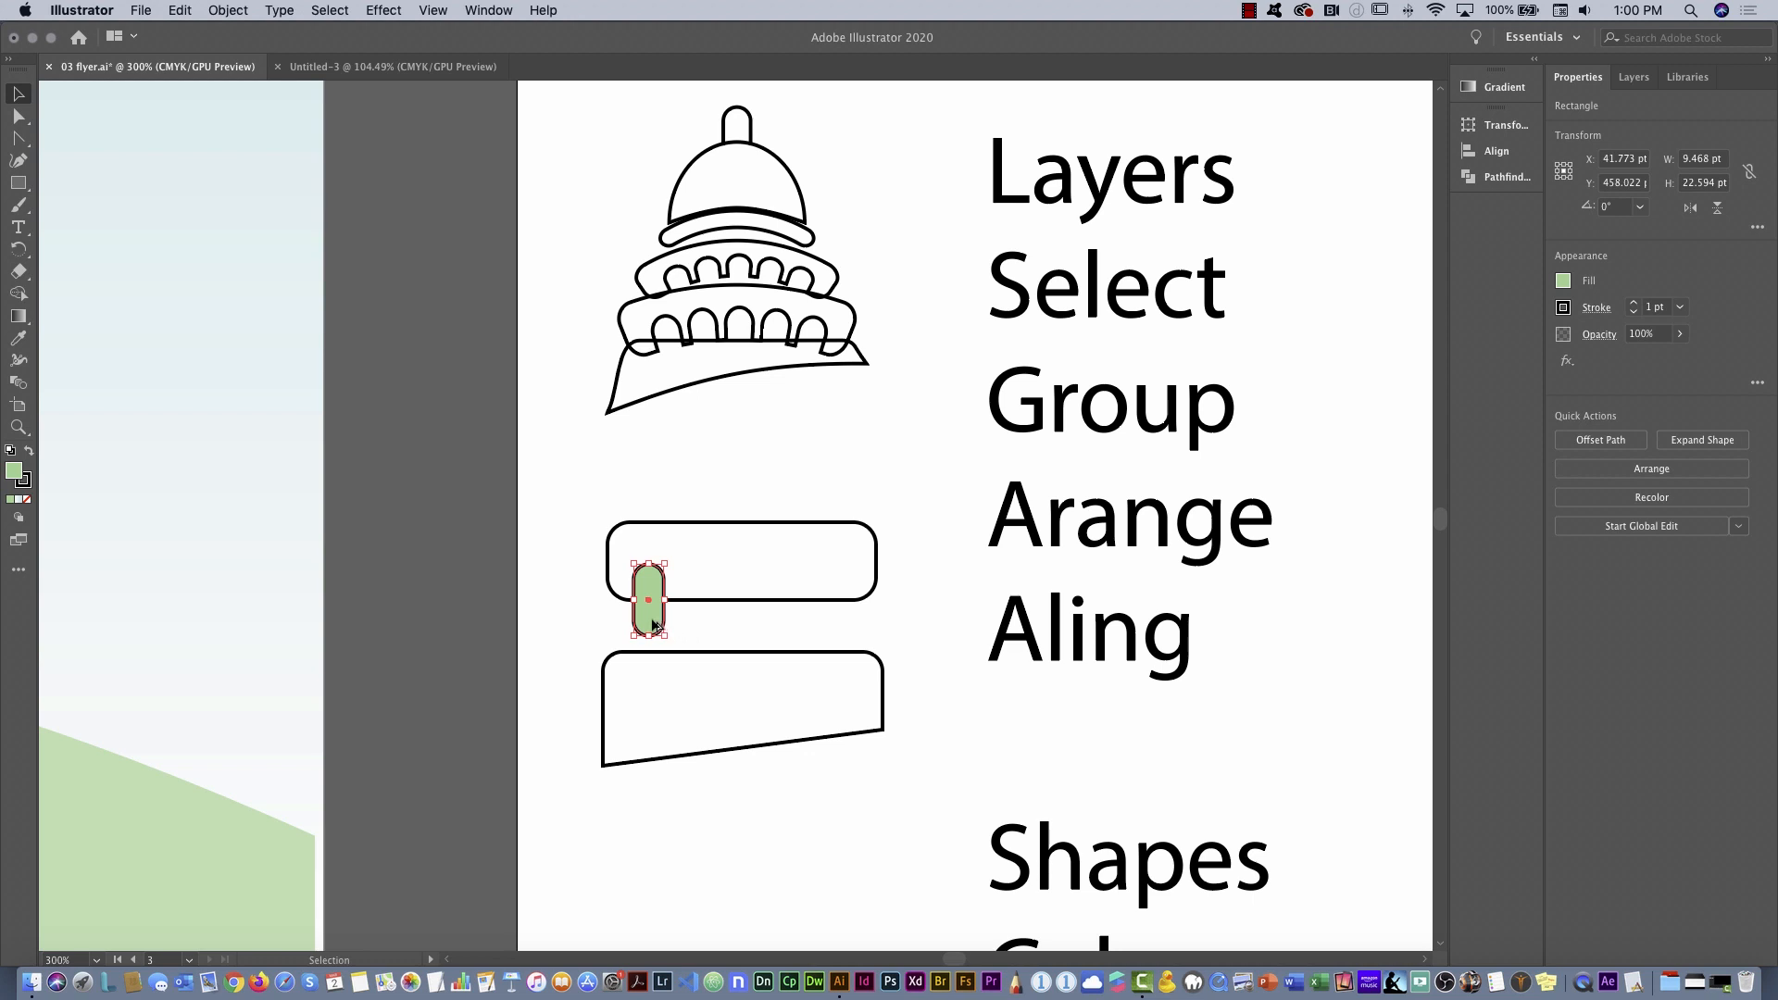
# Copy the green pill about 15 pt to the right and repeat the transform until five evenly spaced pills are in the row
pyautogui.moveTo(653, 625); pyautogui.dragTo(697, 623)
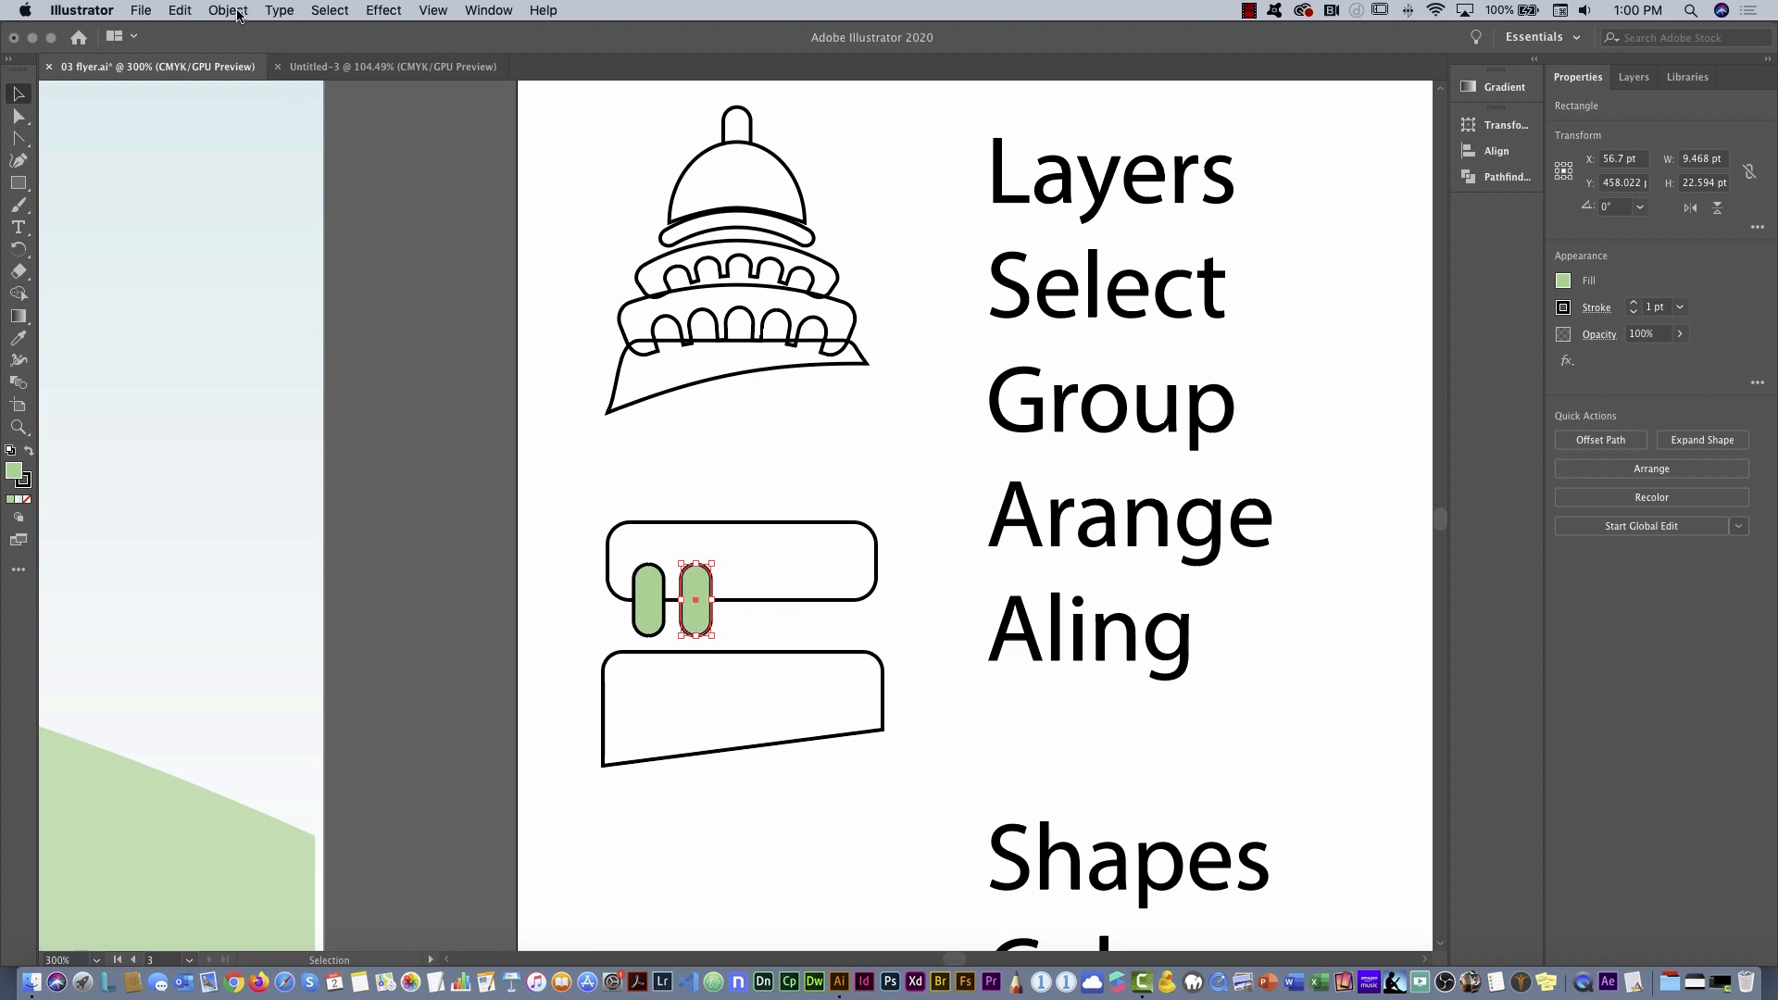
pyautogui.click(228, 10)
pyautogui.moveTo(305, 35)
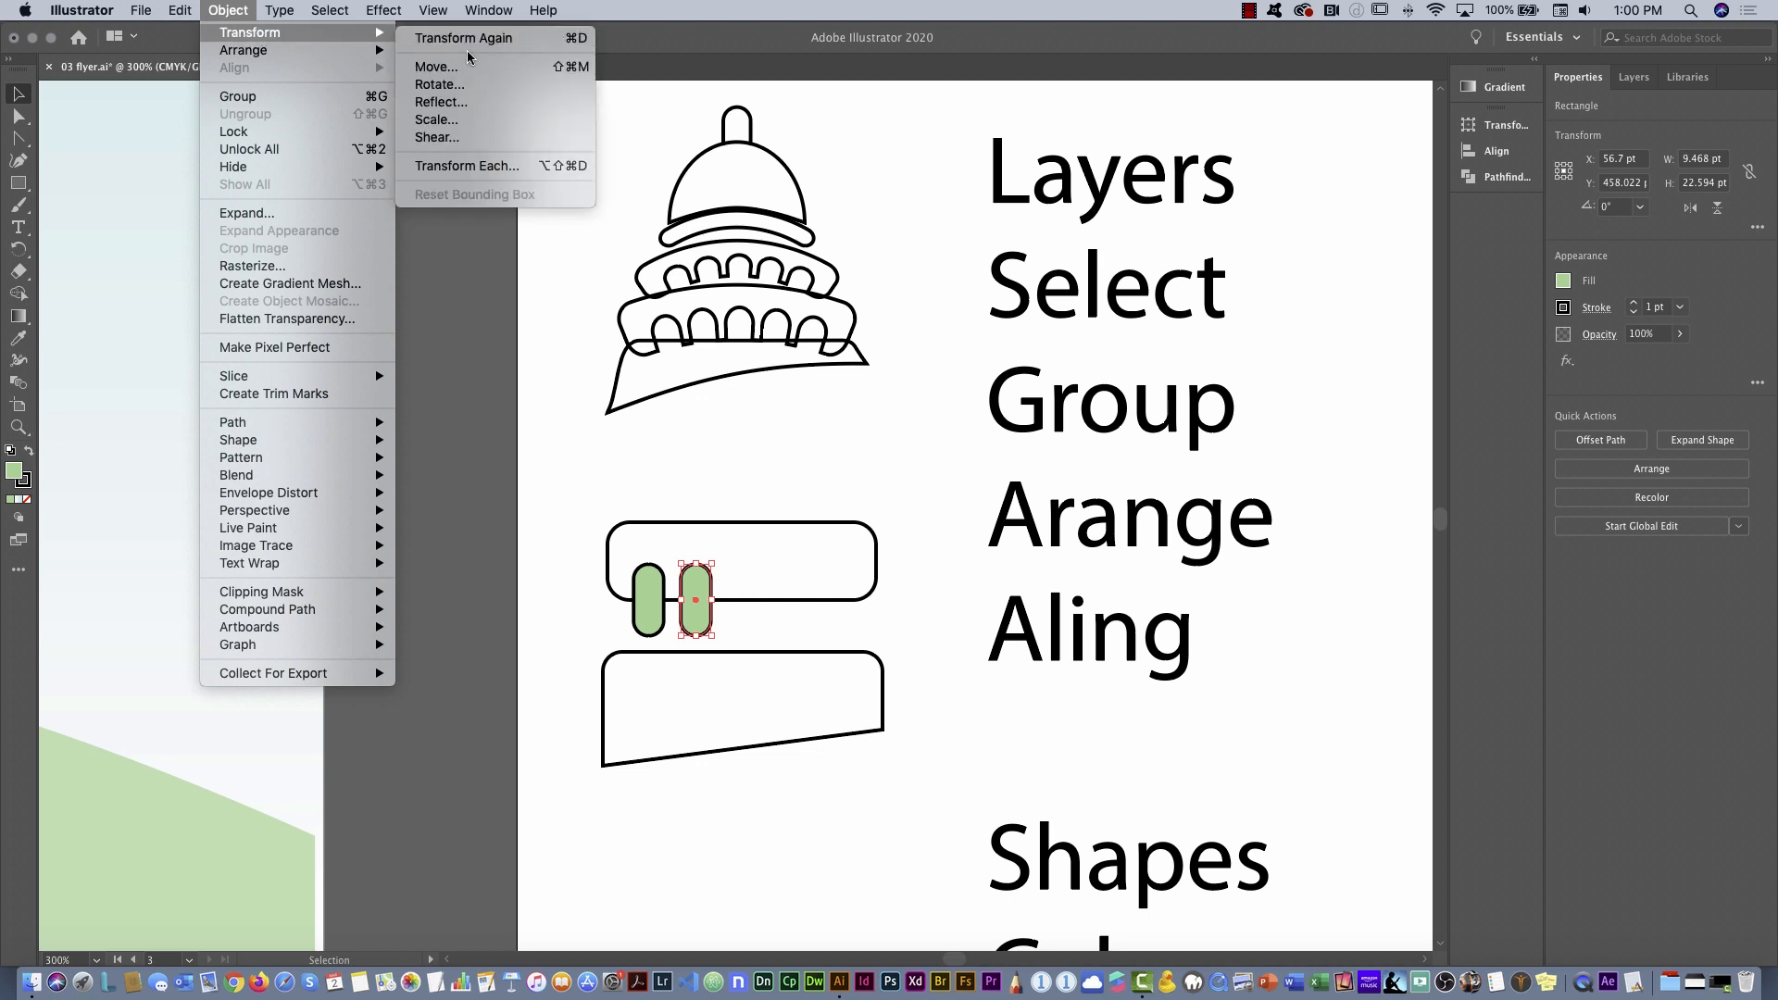
pyautogui.click(580, 44)
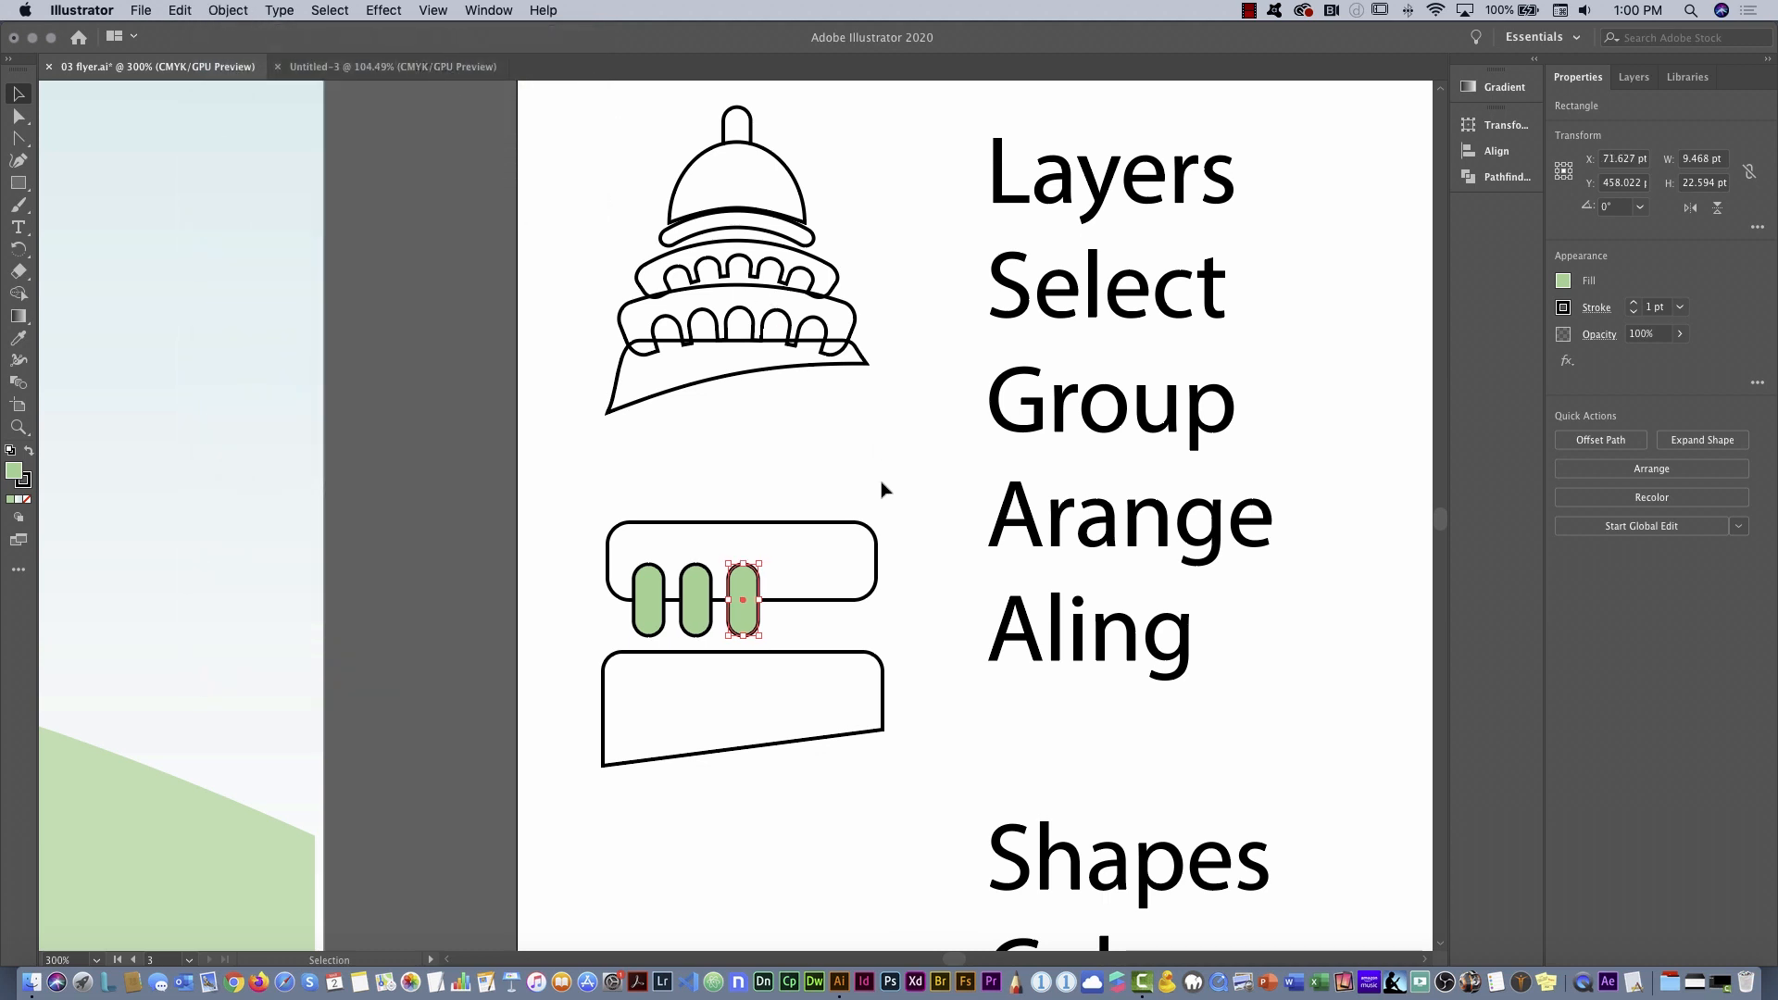
pyautogui.press('a')
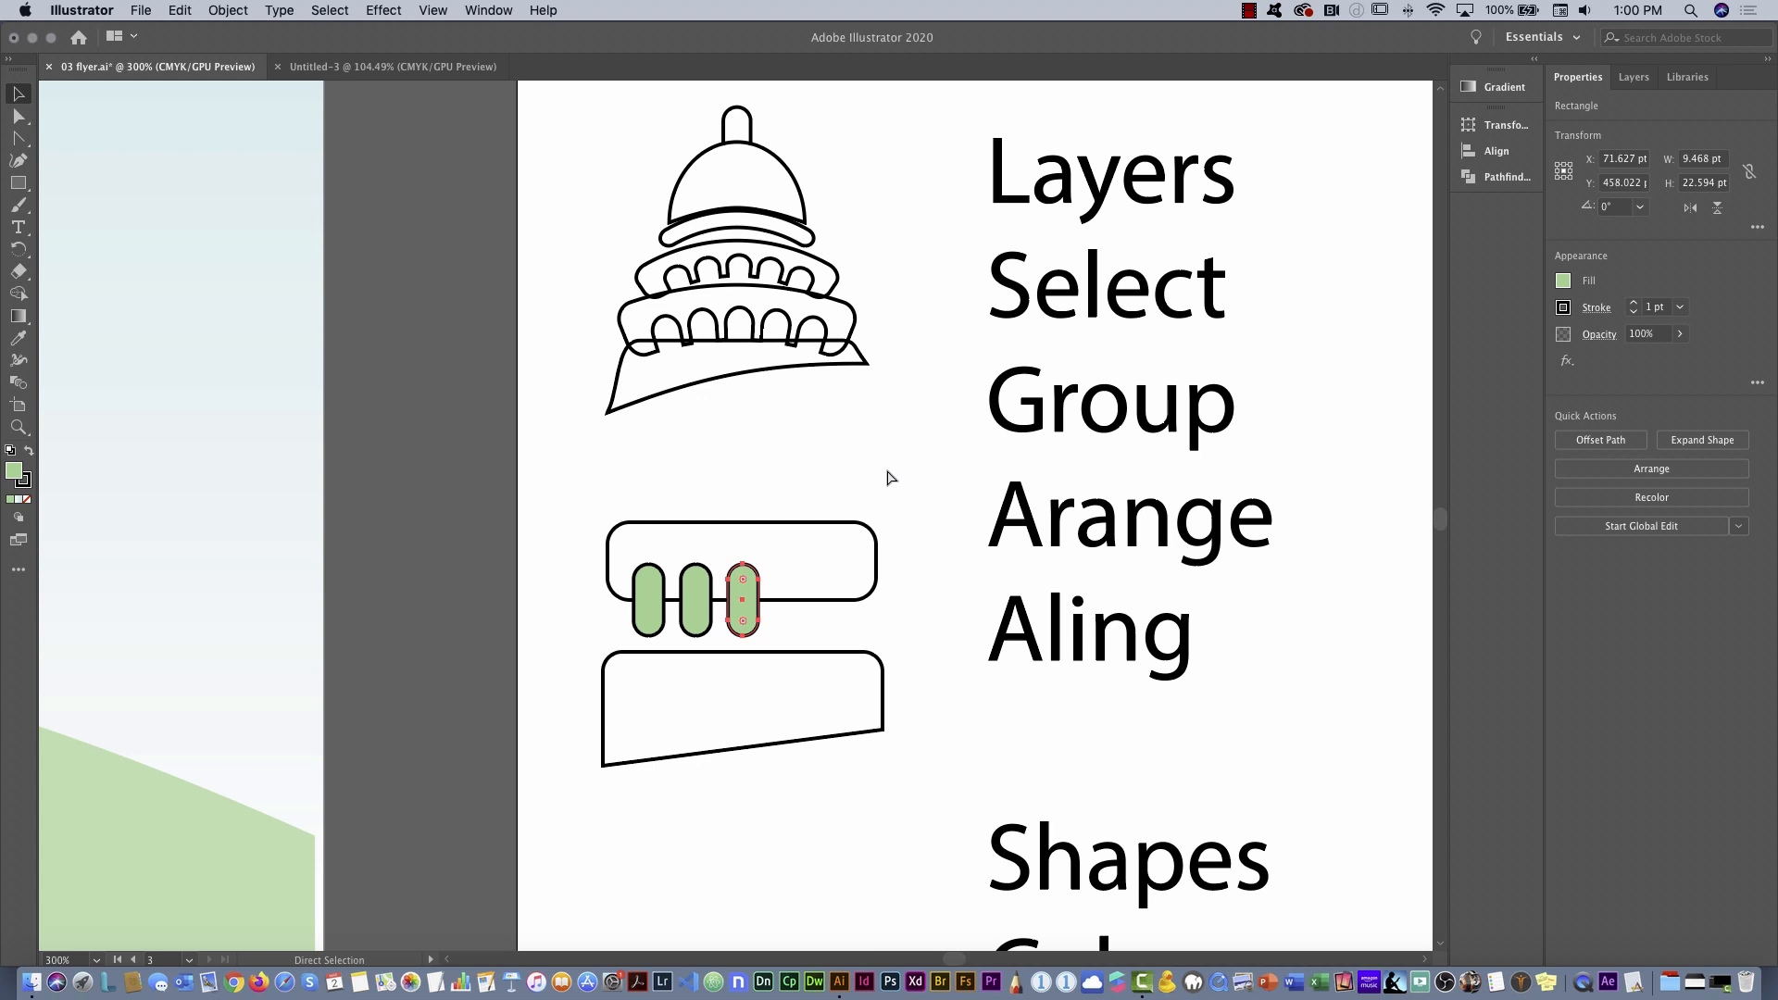
pyautogui.press('super+d')
pyautogui.press('super+d')
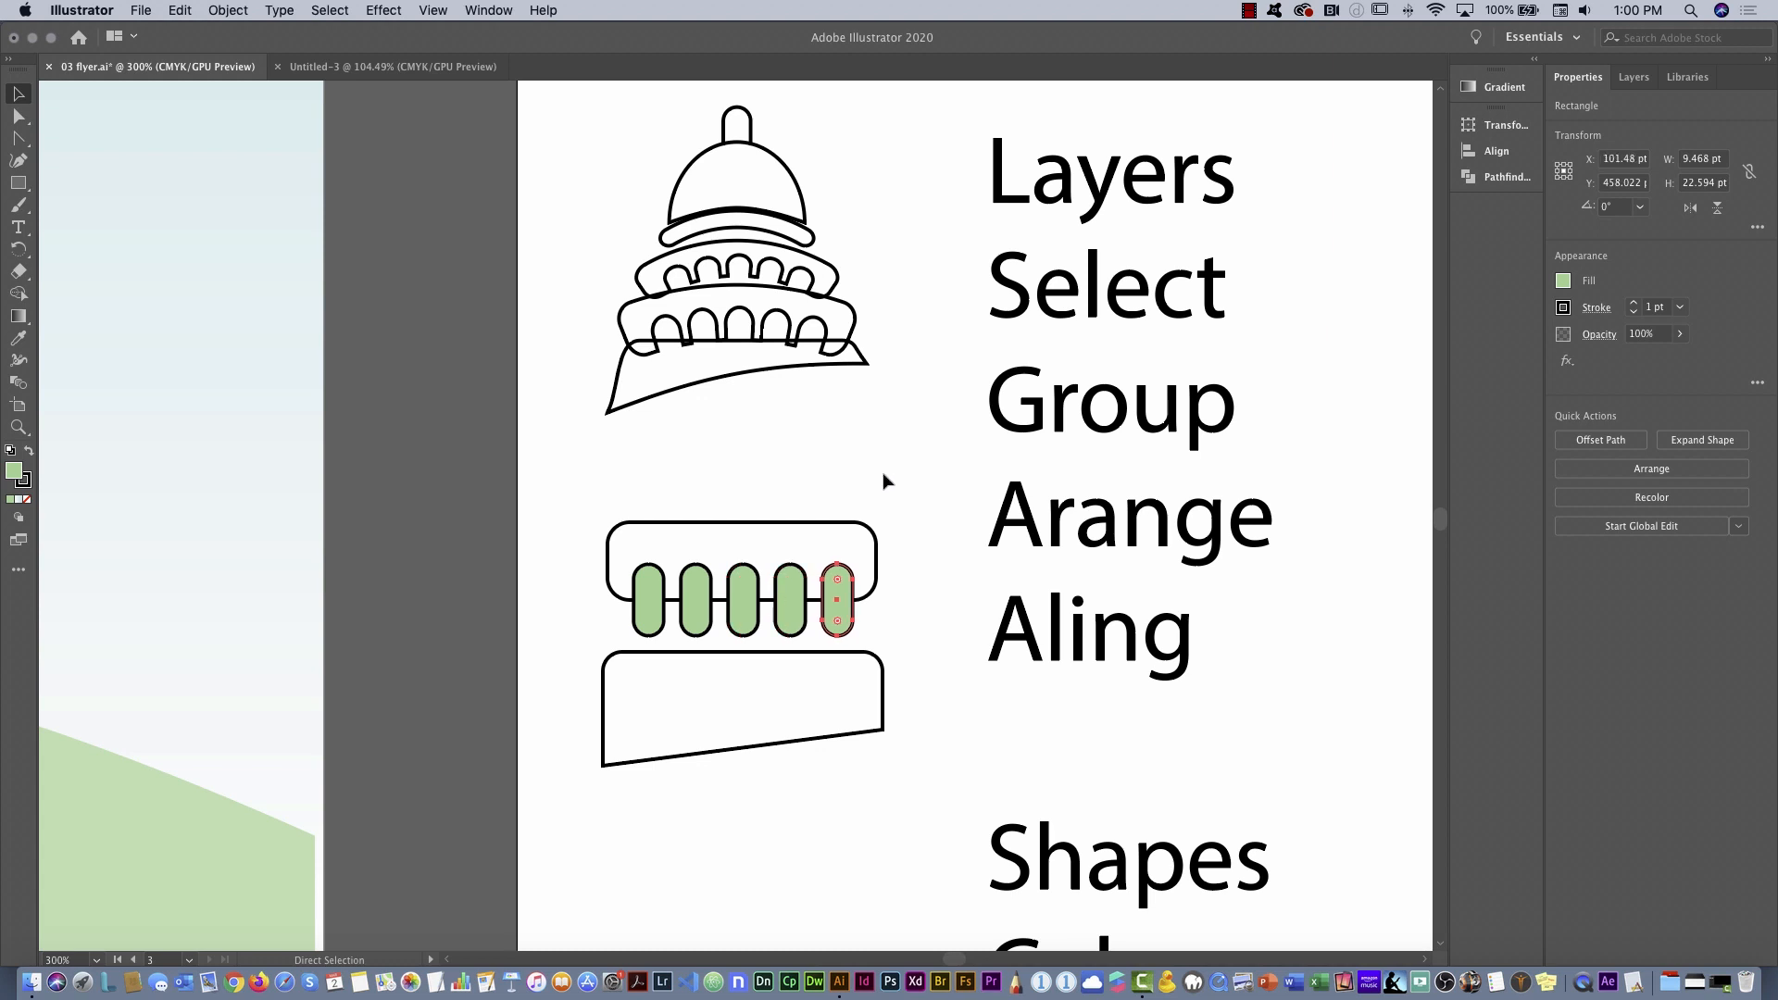
pyautogui.press('v')
pyautogui.click(861, 476)
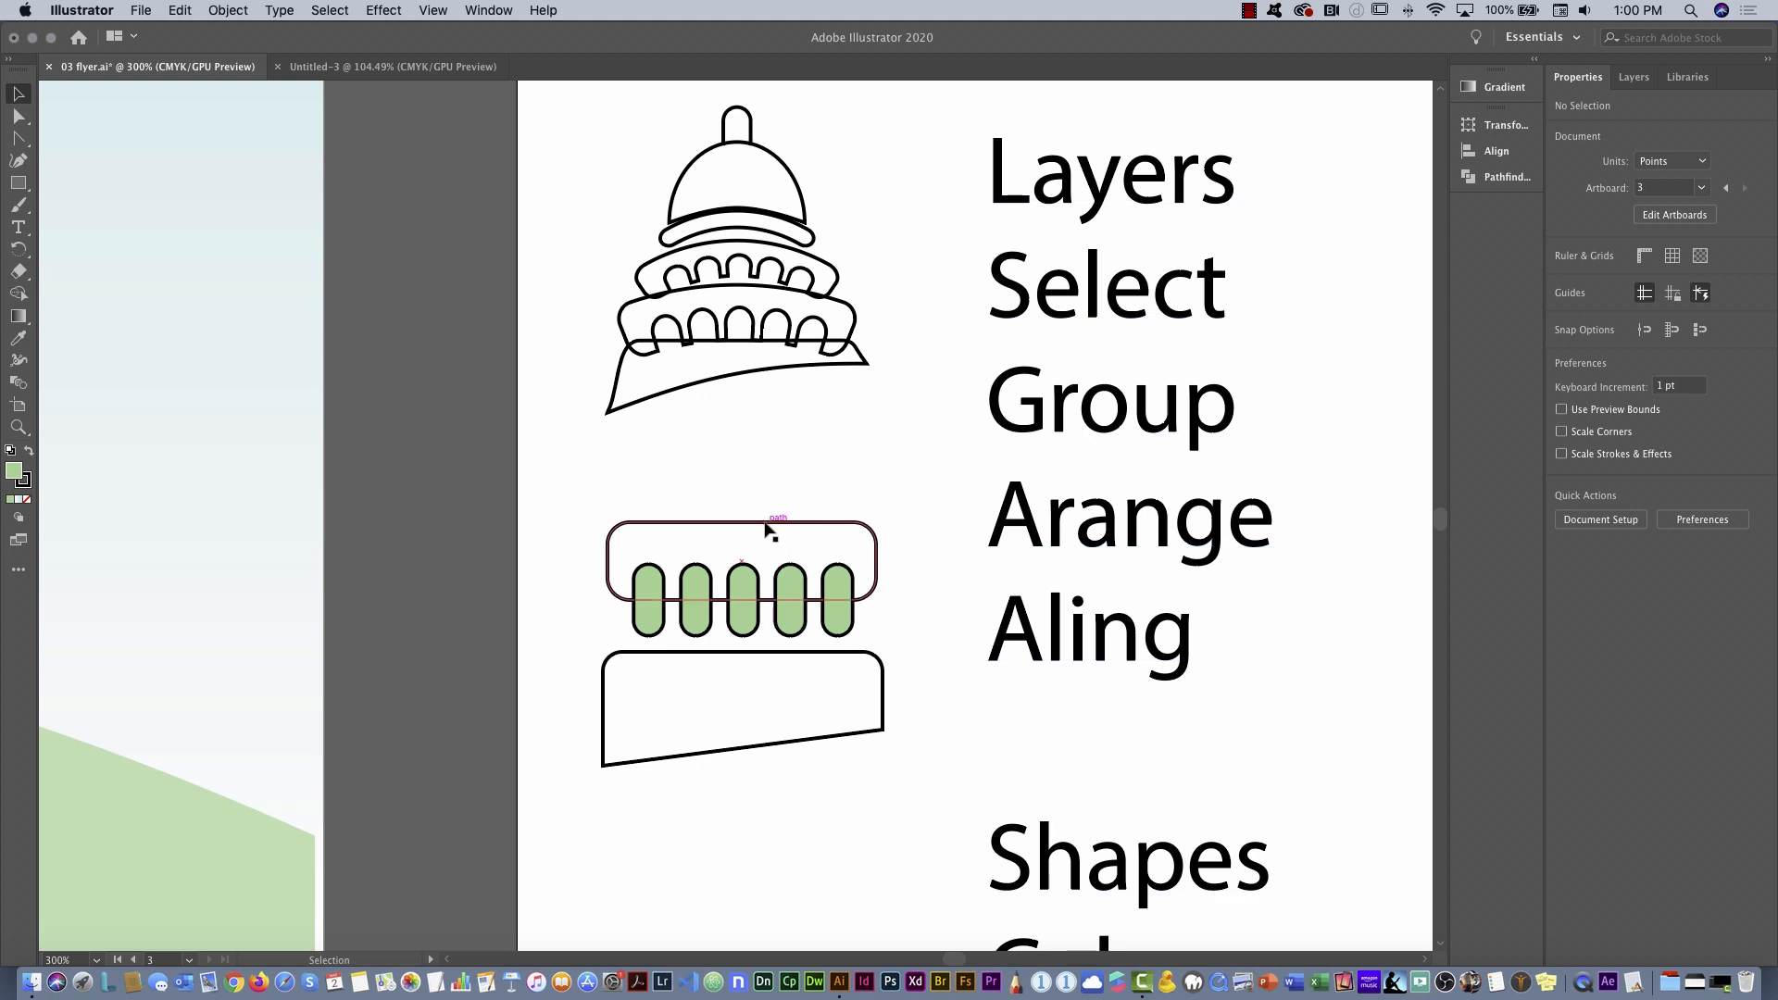
# Nudge the rounded rectangle behind the five pills 1 pt to the right to center it on them
pyautogui.click(775, 527)
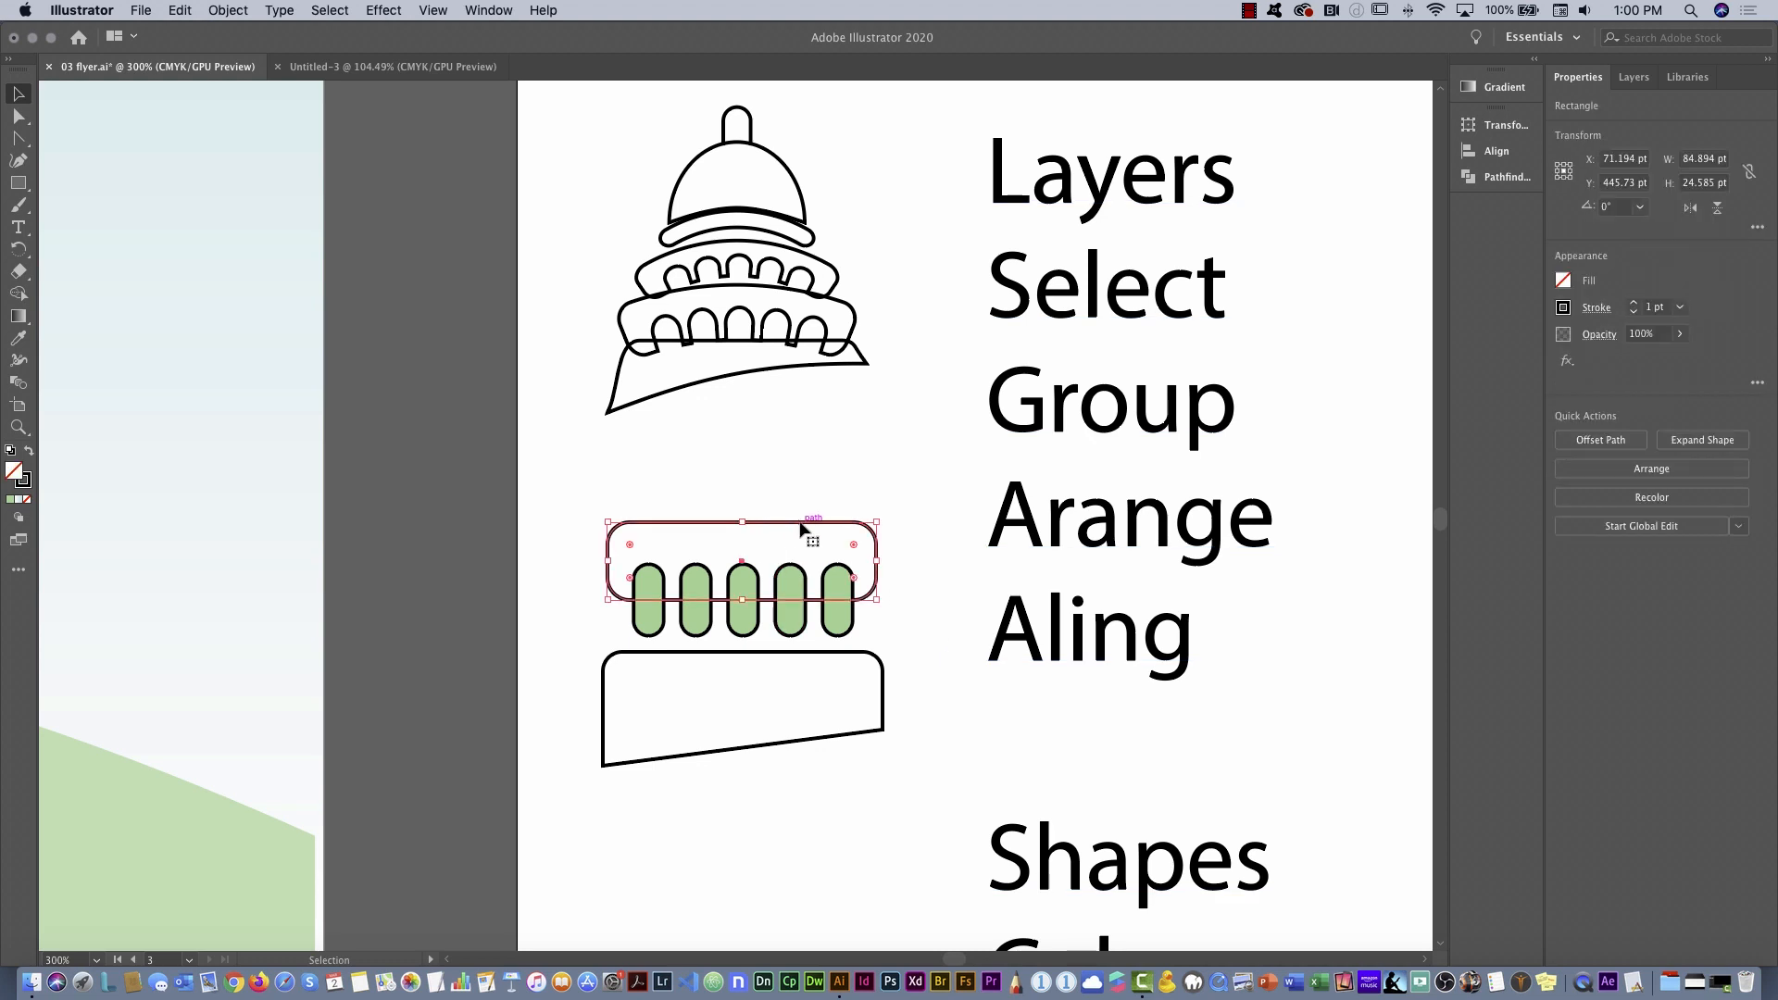
pyautogui.press('Right')
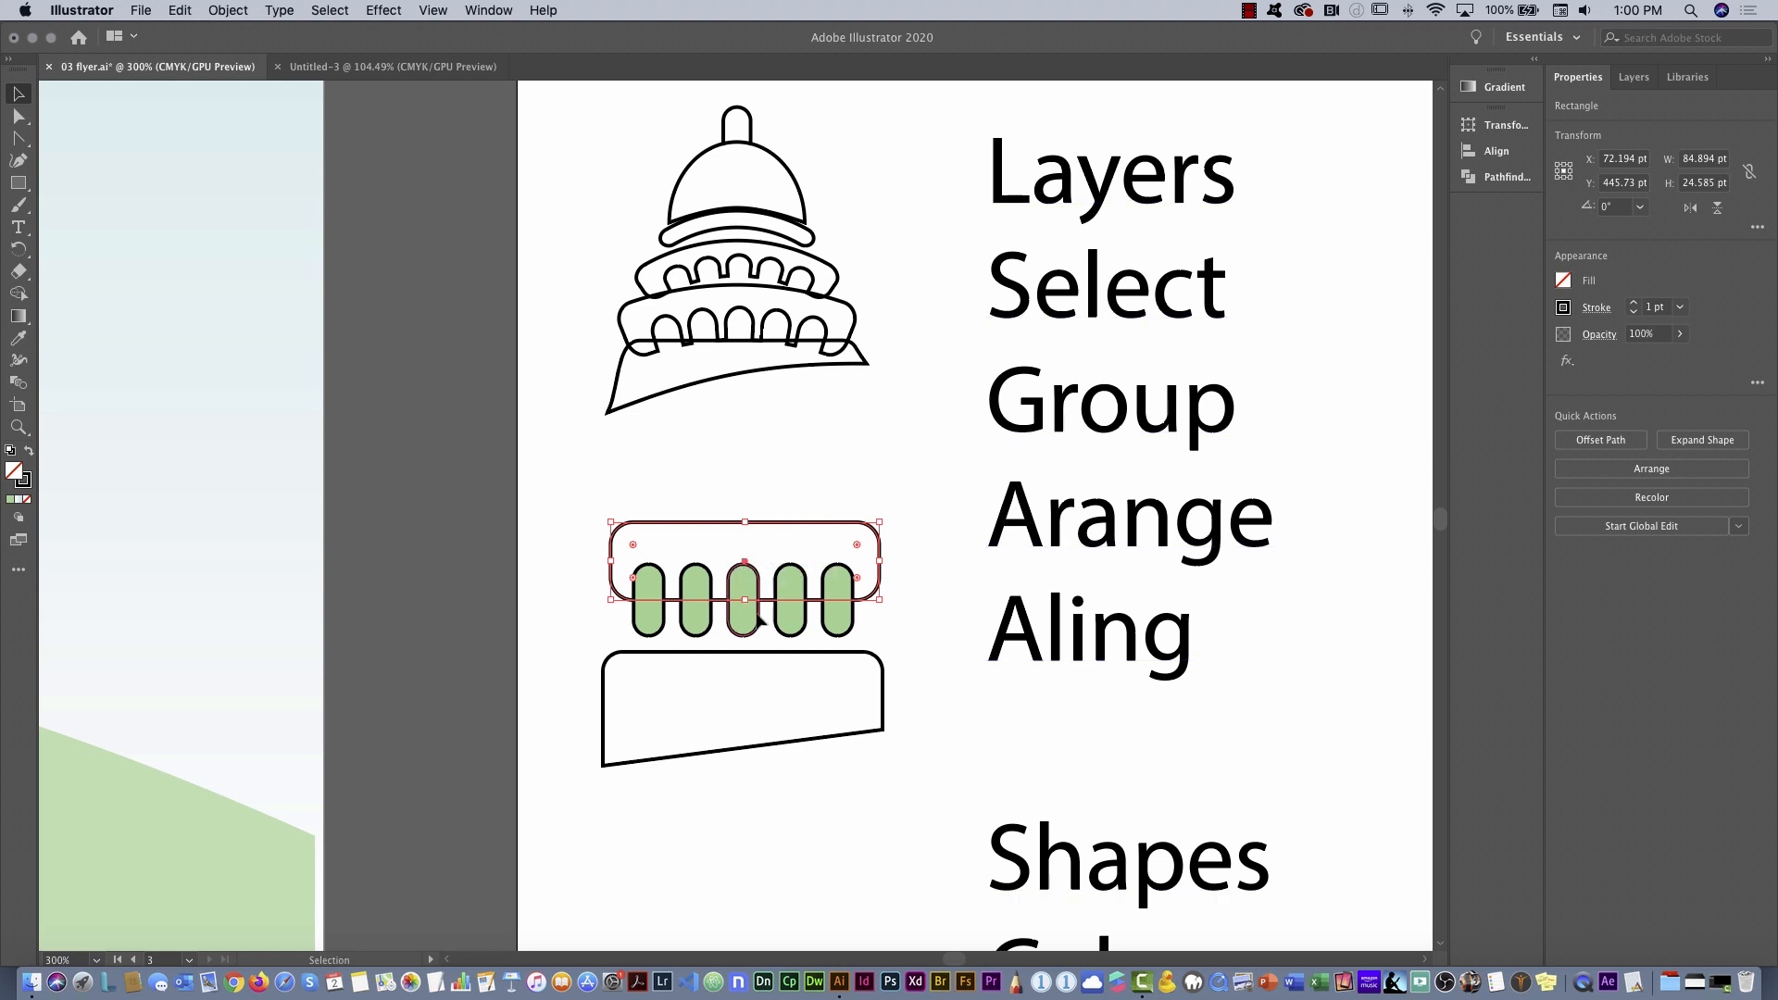
pyautogui.click(924, 617)
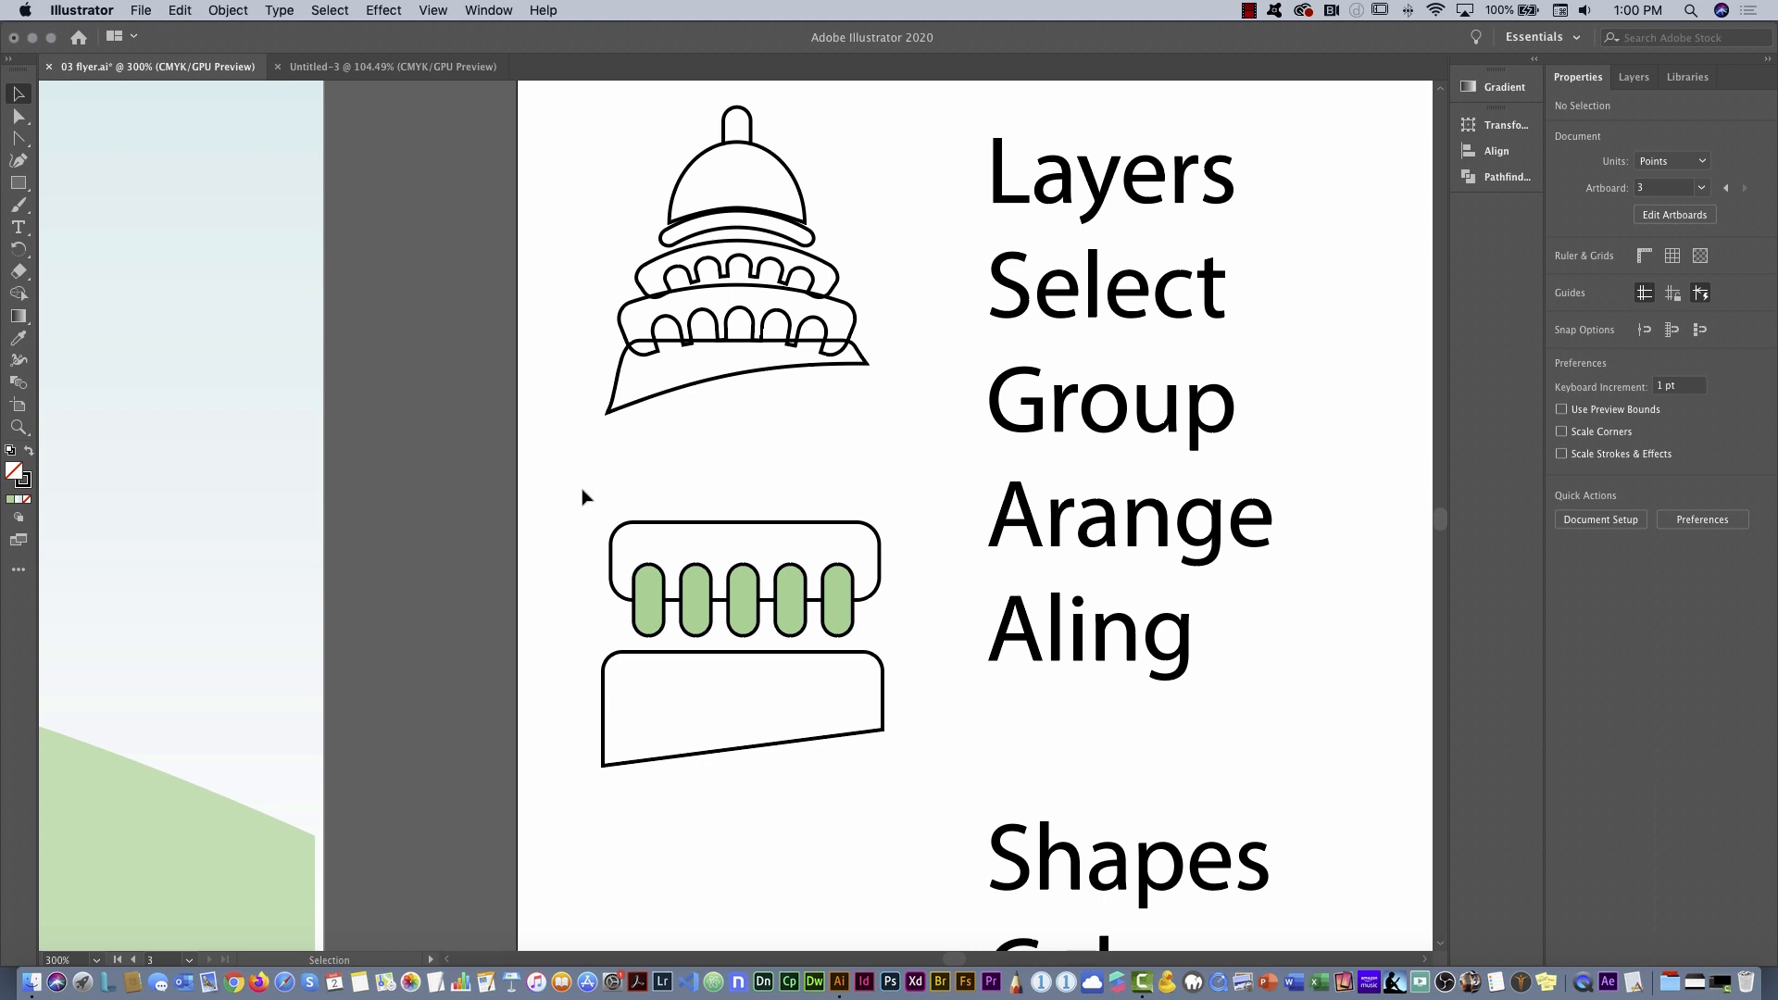
# Use Shape Builder to remove all five pill areas from the rounded rectangle, cutting five arches into its lower edge
pyautogui.moveTo(581, 492); pyautogui.dragTo(907, 616)
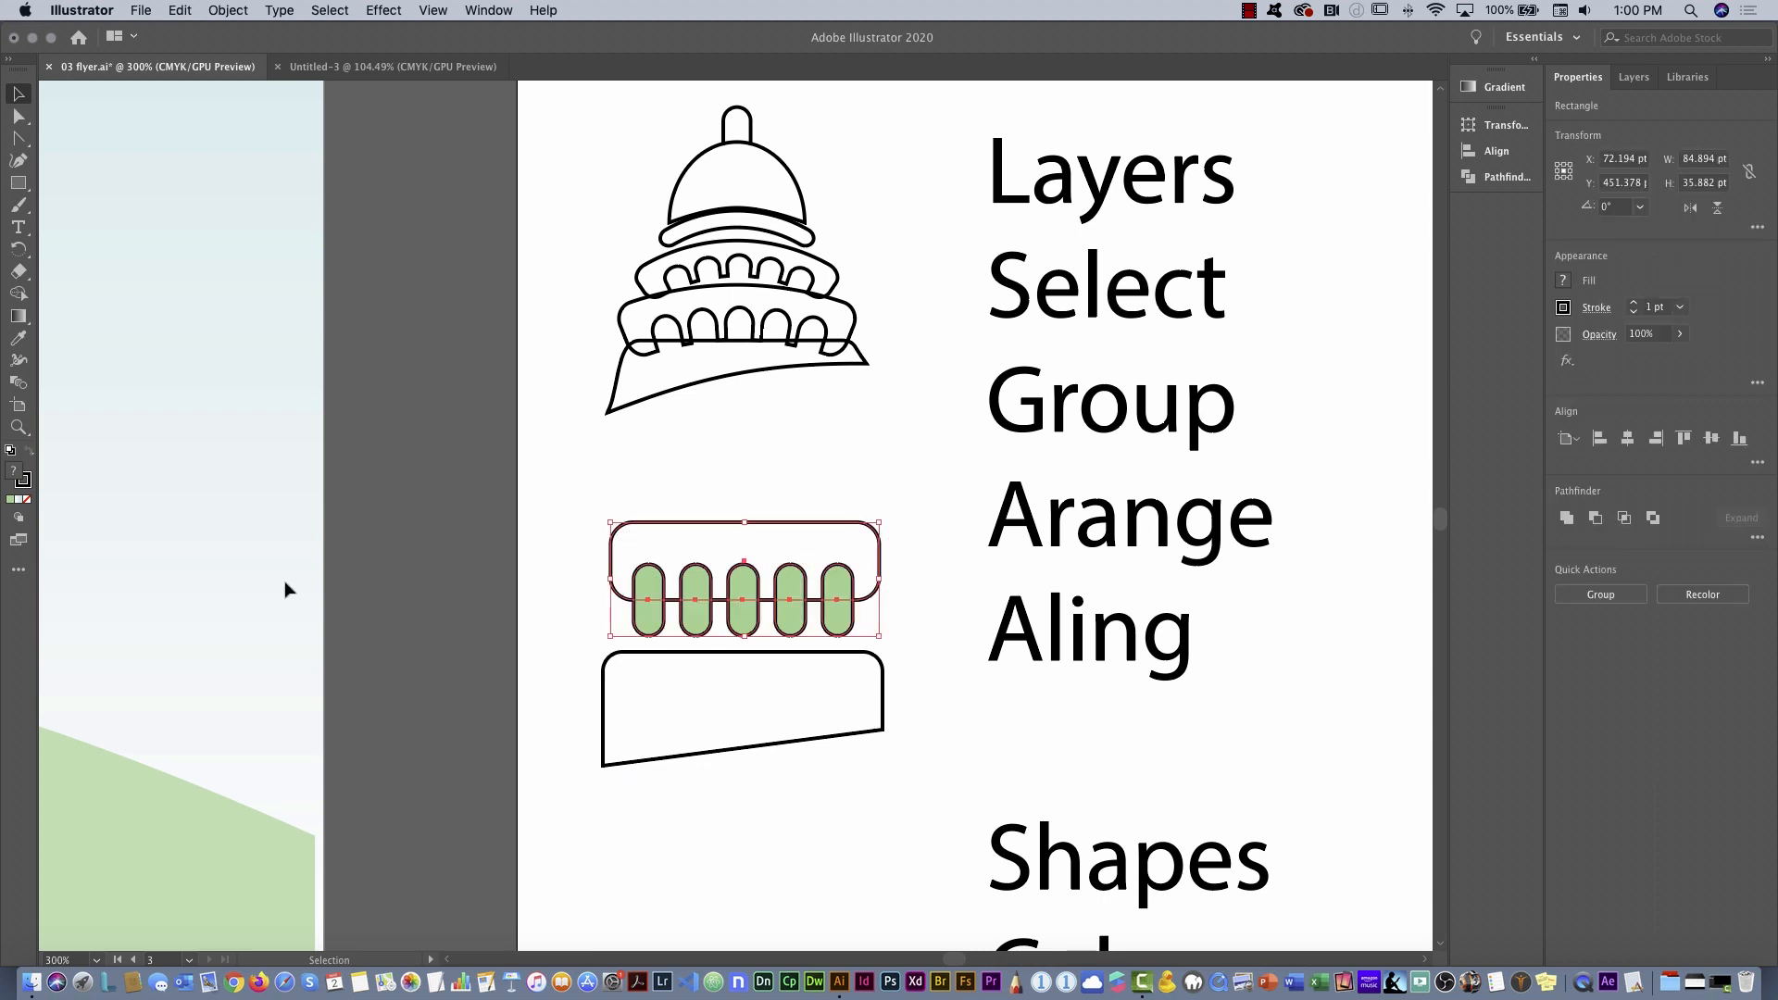
pyautogui.click(18, 295)
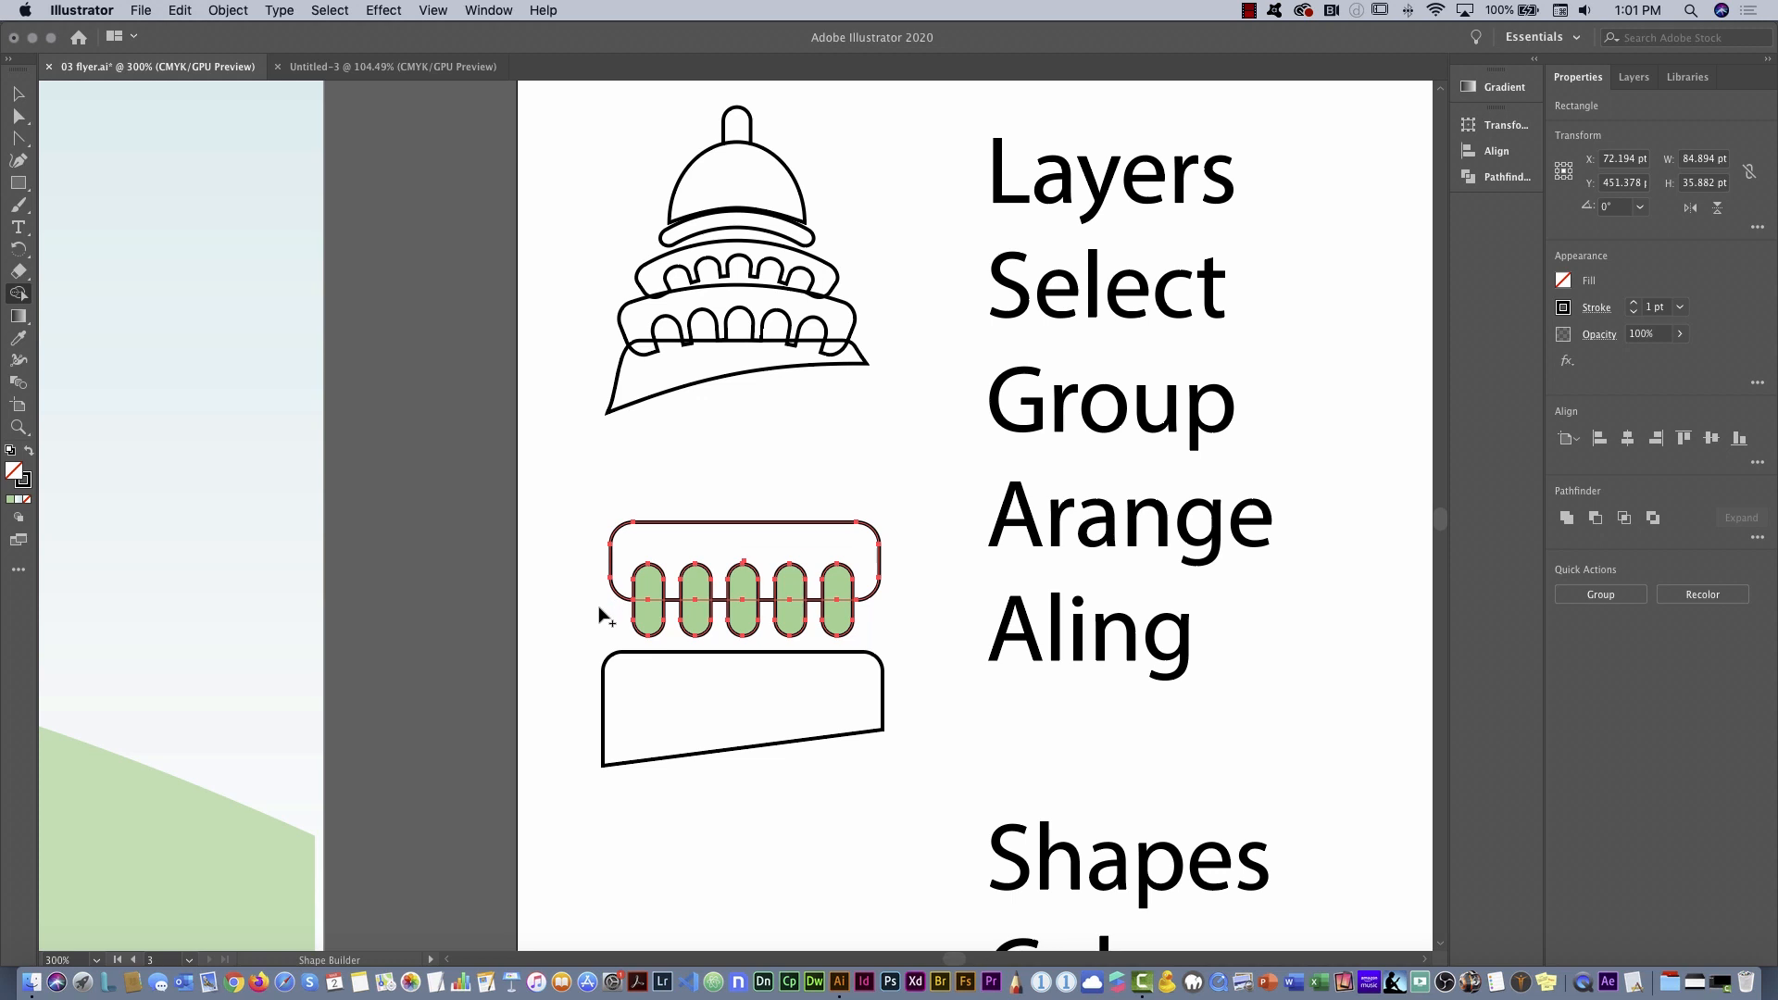
pyautogui.keyDown('alt'); pyautogui.click(650, 619); pyautogui.keyUp('alt')
pyautogui.moveTo(699, 625)
pyautogui.mouseDown()
pyautogui.moveTo(741, 611)
pyautogui.moveTo(875, 625)
pyautogui.moveTo(870, 639)
pyautogui.mouseUp()
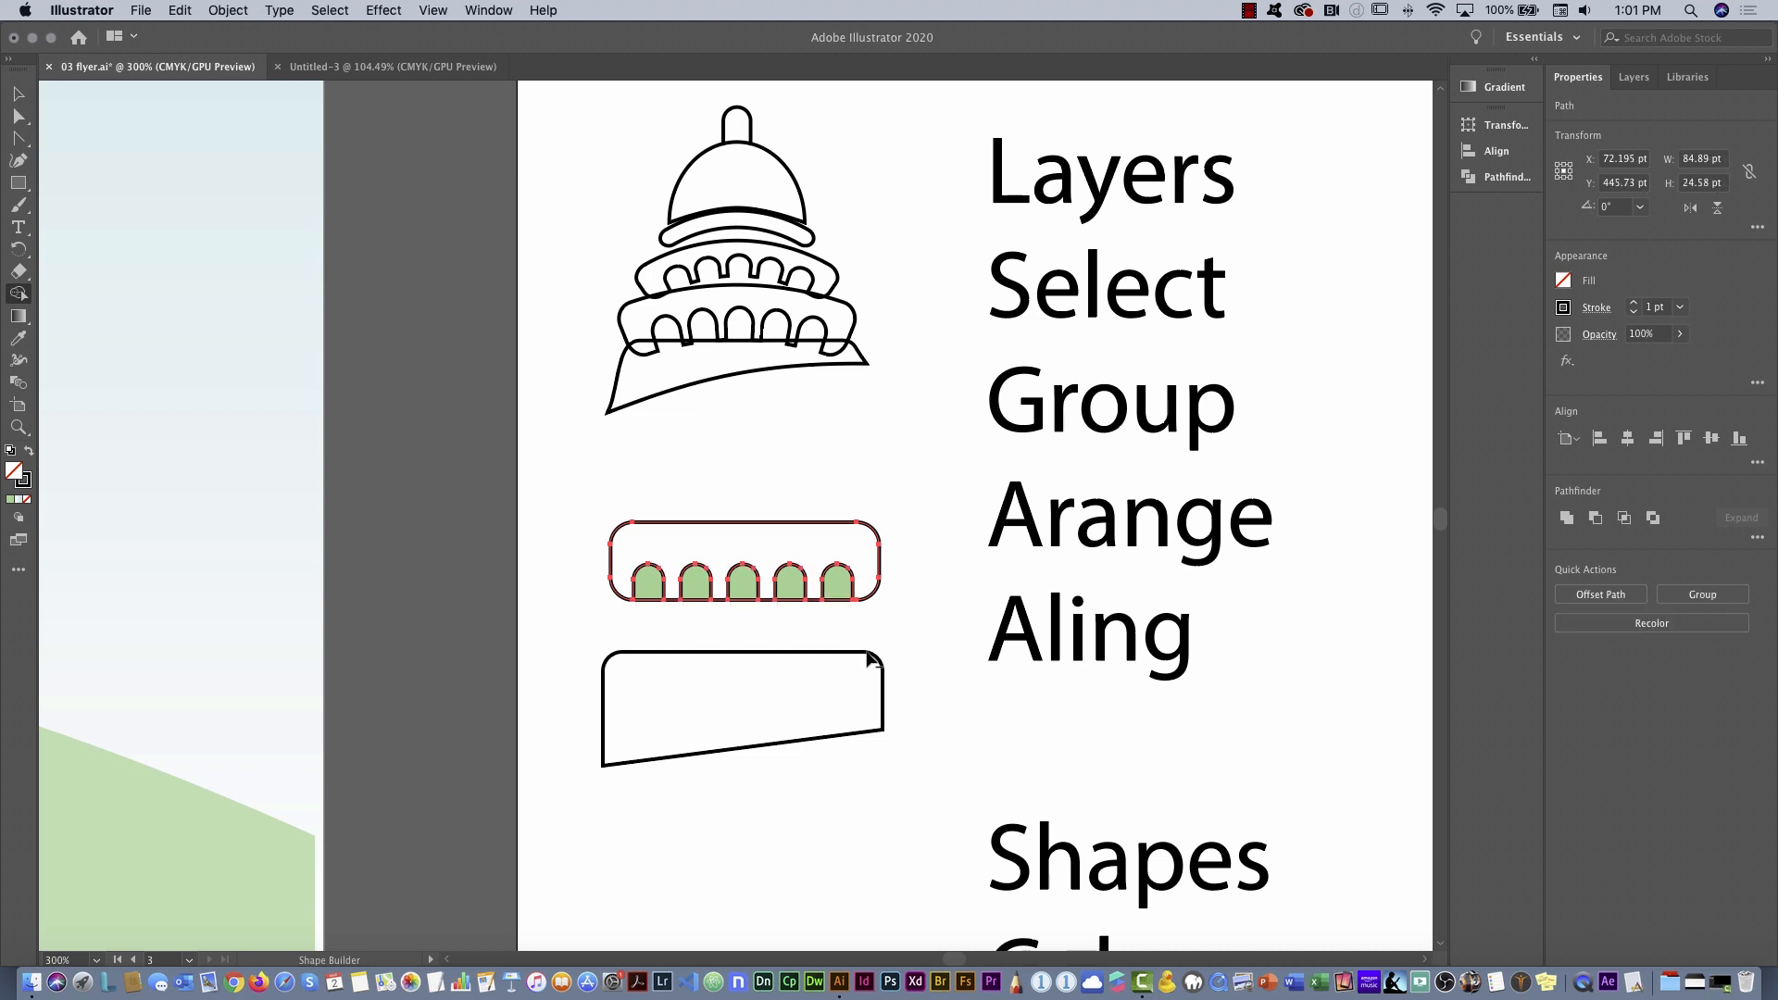
pyautogui.keyDown('alt'); pyautogui.click(838, 592); pyautogui.keyUp('alt')
pyautogui.keyDown('alt'); pyautogui.click(792, 591); pyautogui.keyUp('alt')
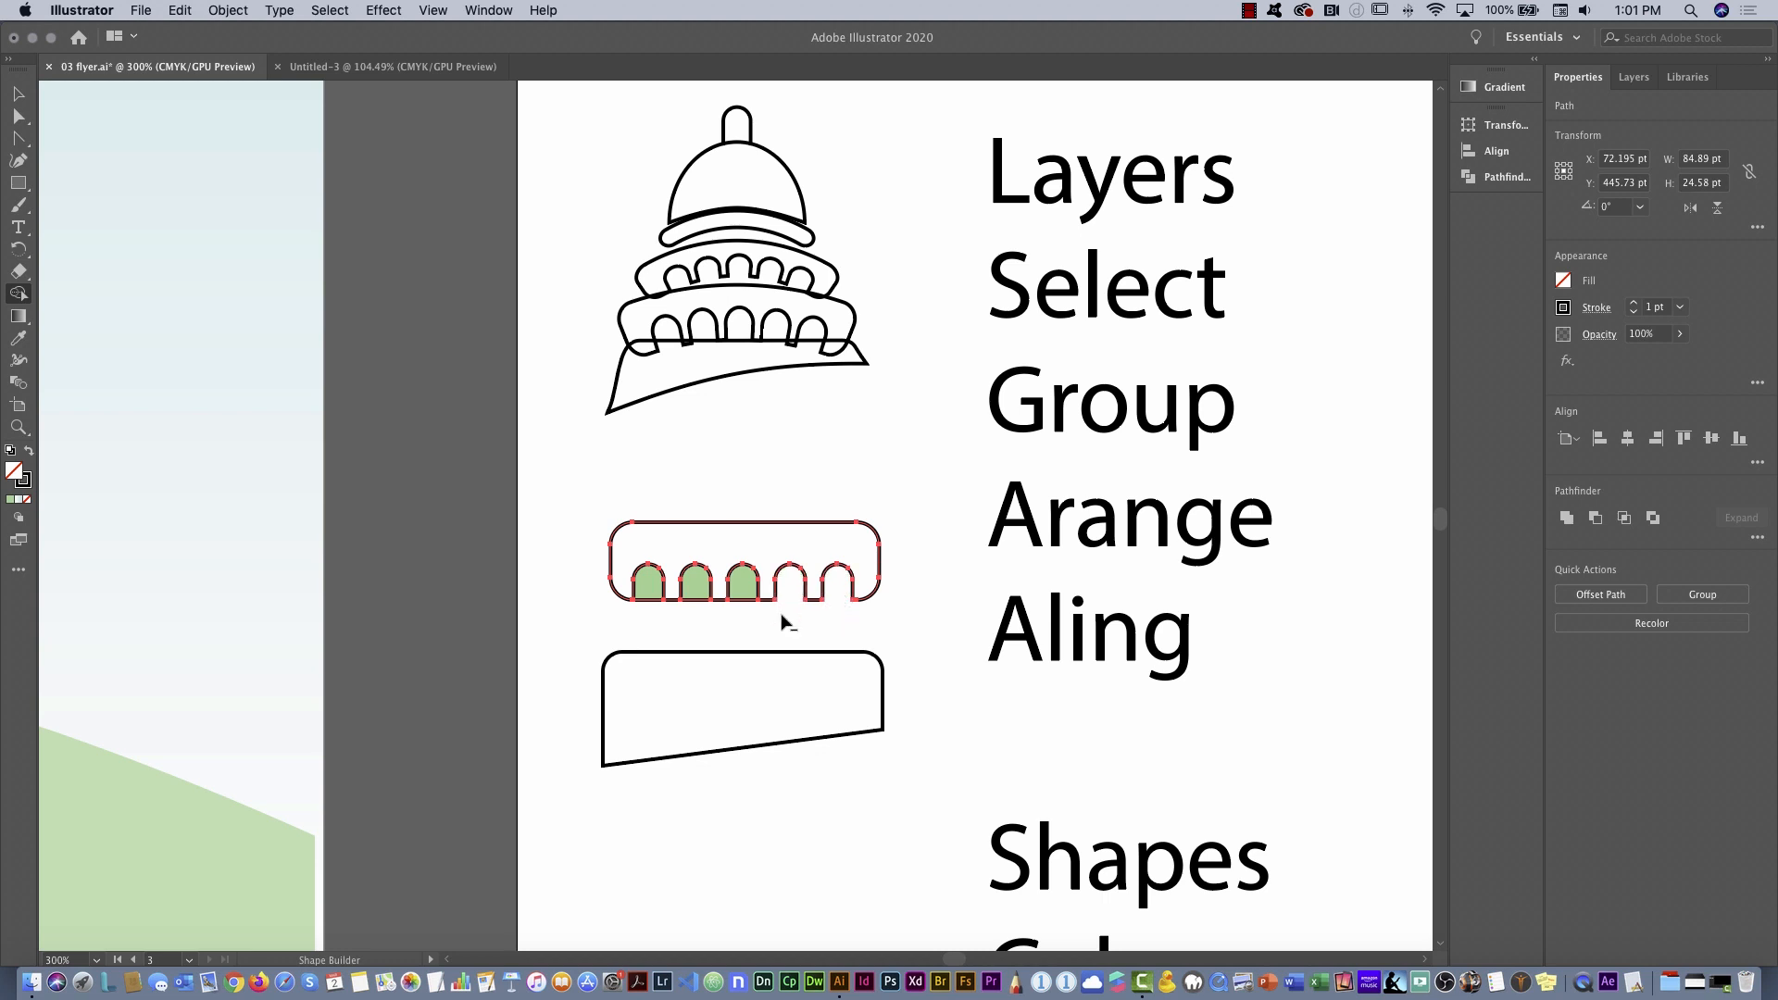
pyautogui.keyDown('alt'); pyautogui.click(740, 591); pyautogui.keyUp('alt')
pyautogui.keyDown('alt'); pyautogui.click(687, 591); pyautogui.keyUp('alt')
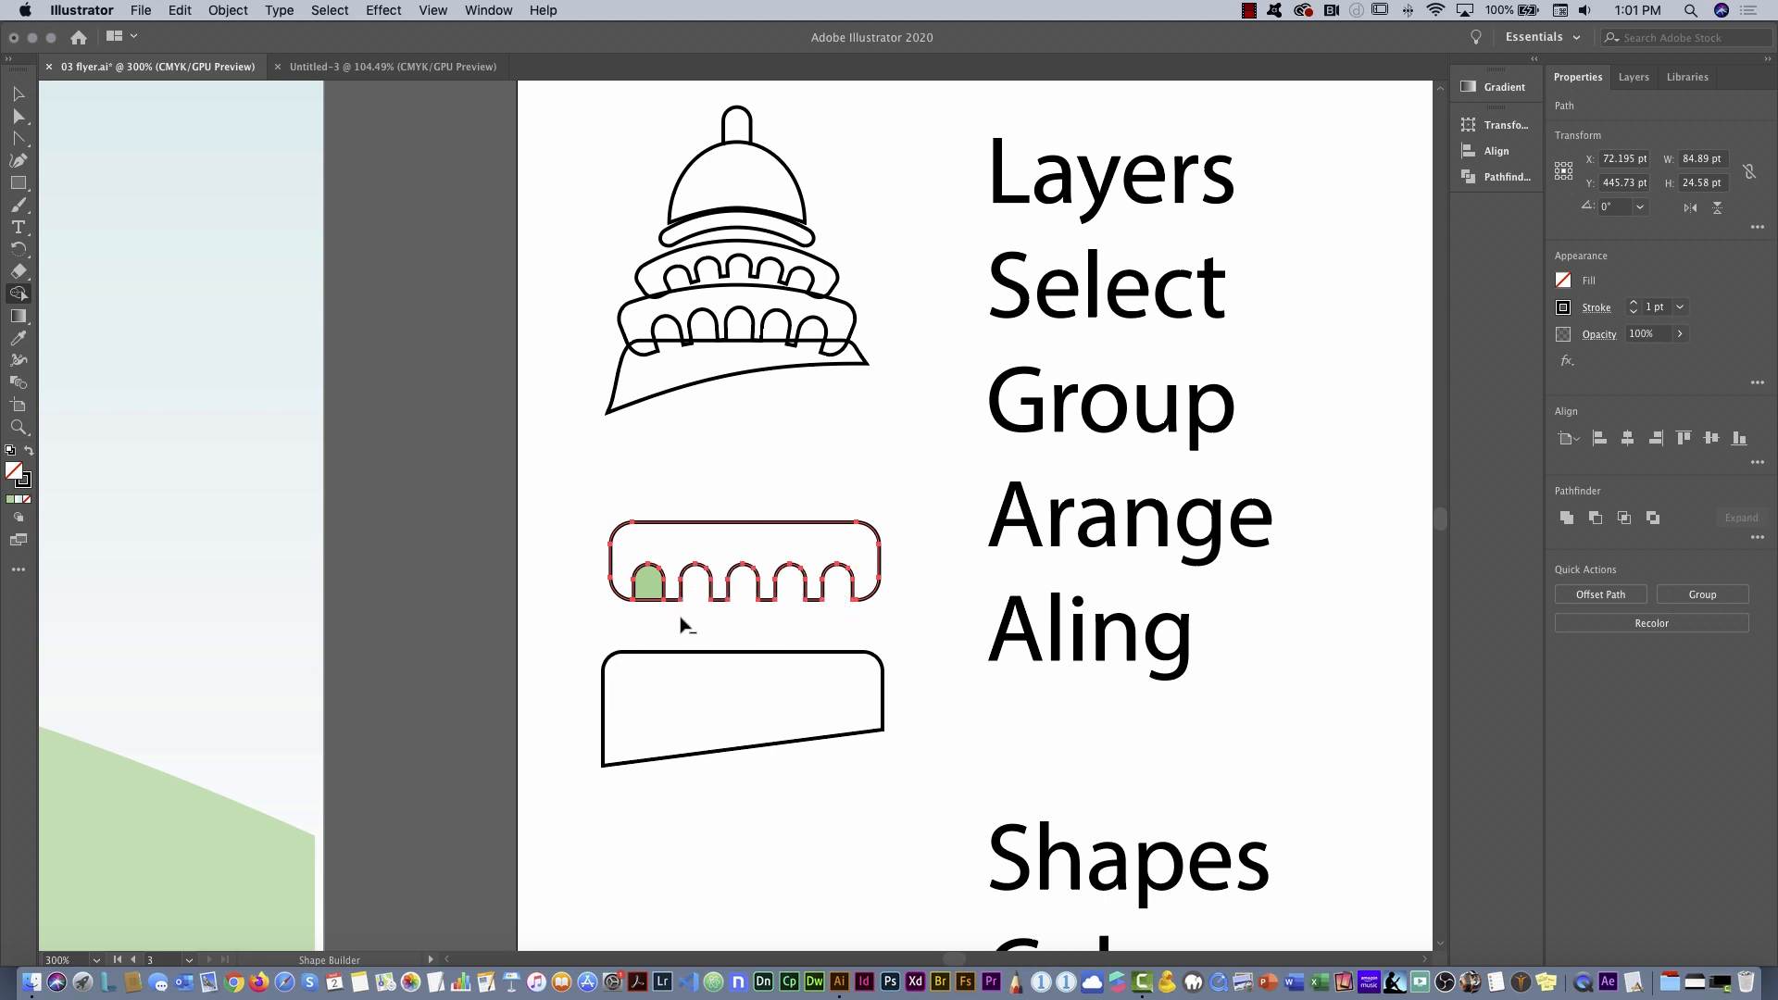
pyautogui.keyDown('alt'); pyautogui.click(647, 582); pyautogui.keyUp('alt')
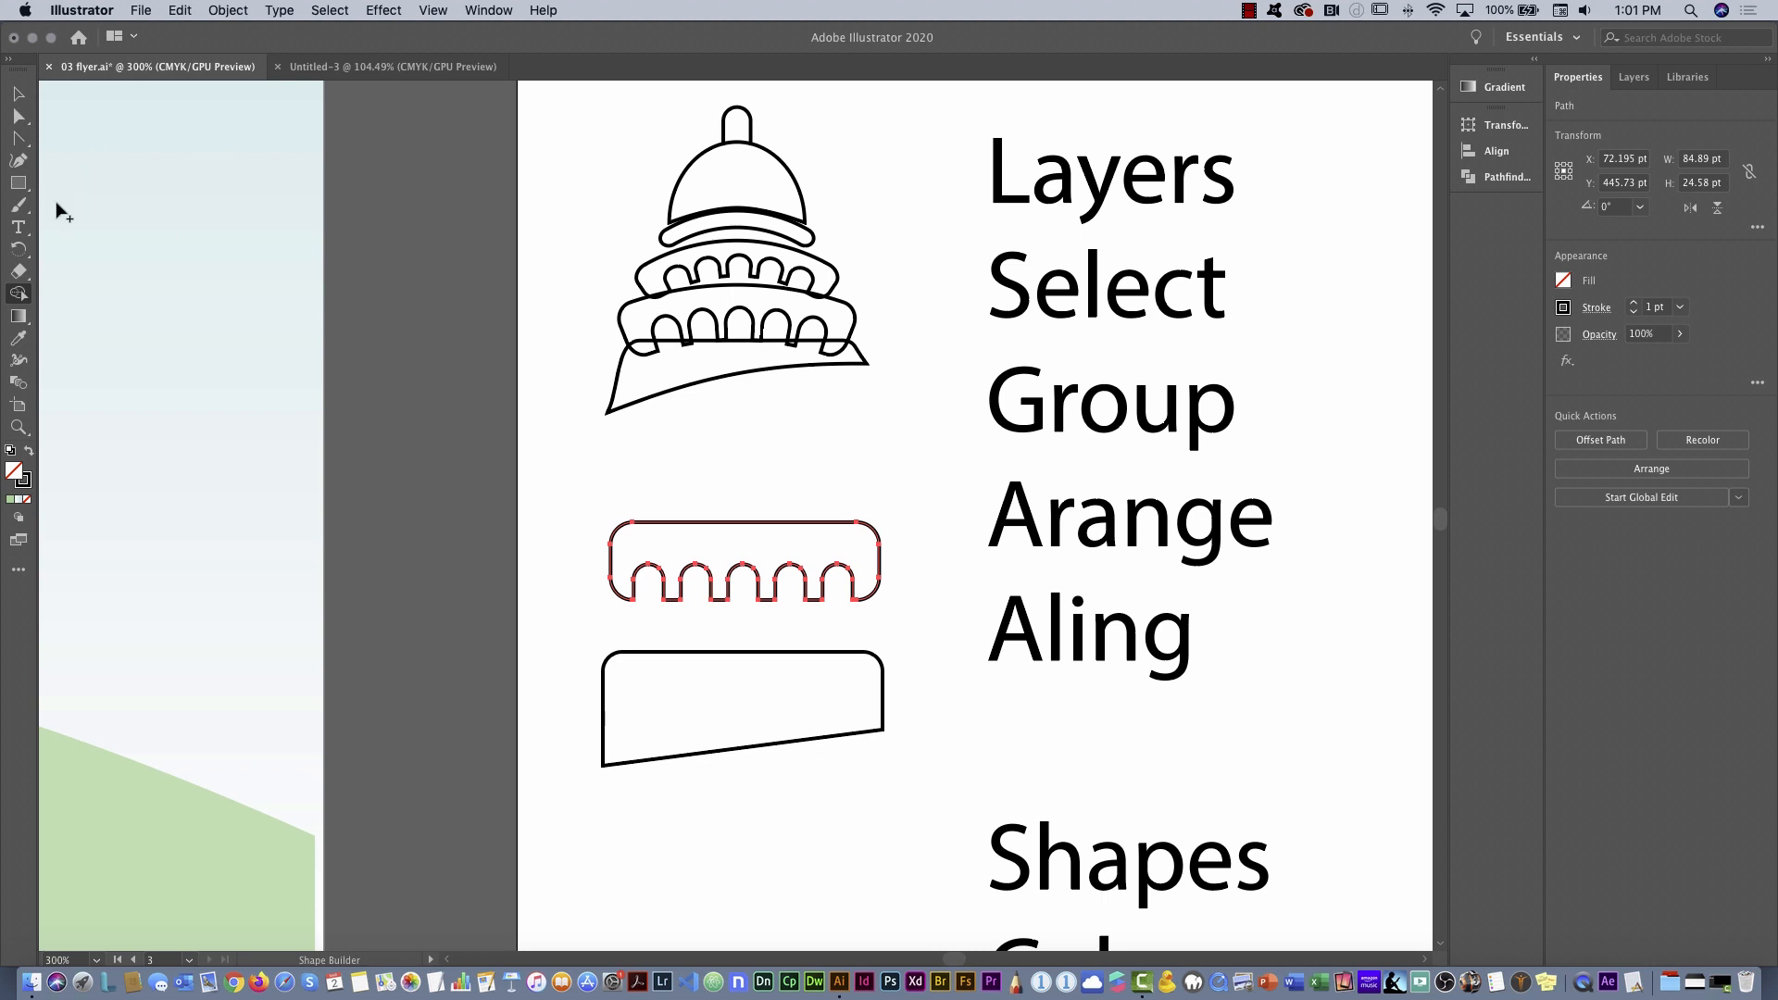
# Move the arched shape down to slightly overlap the slanted base's upper edge and fill it with light green
pyautogui.click(17, 93)
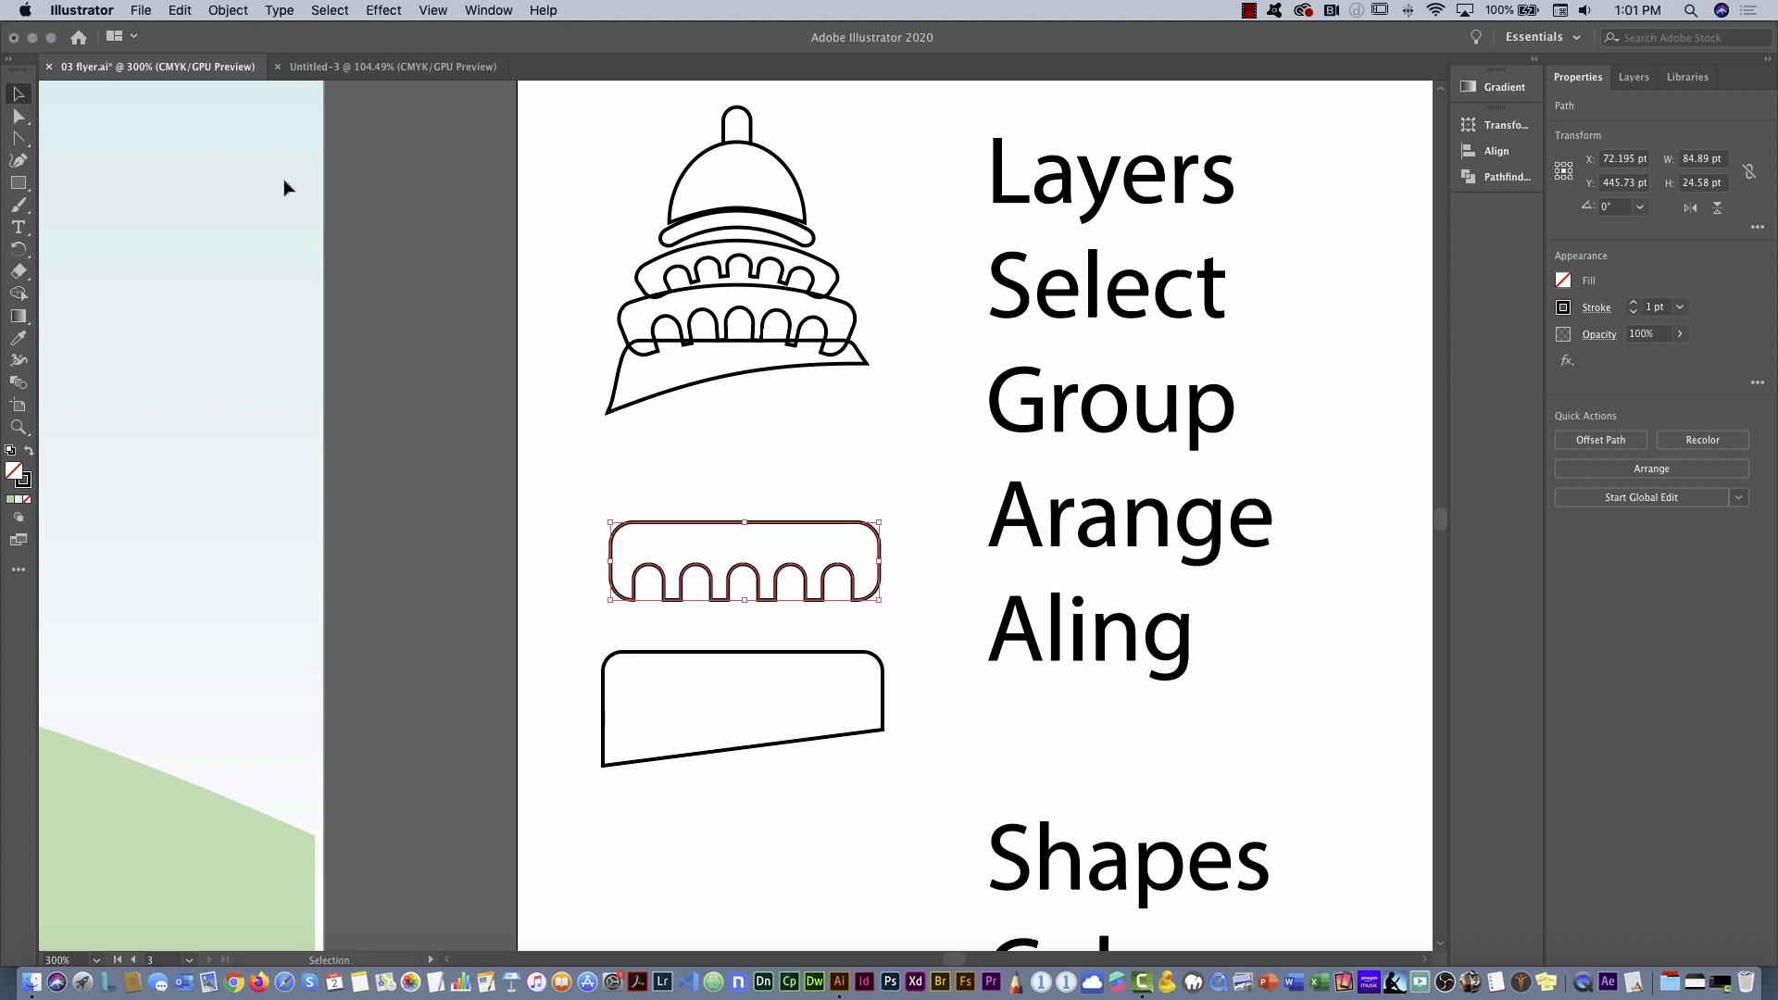
pyautogui.moveTo(794, 528); pyautogui.dragTo(792, 585)
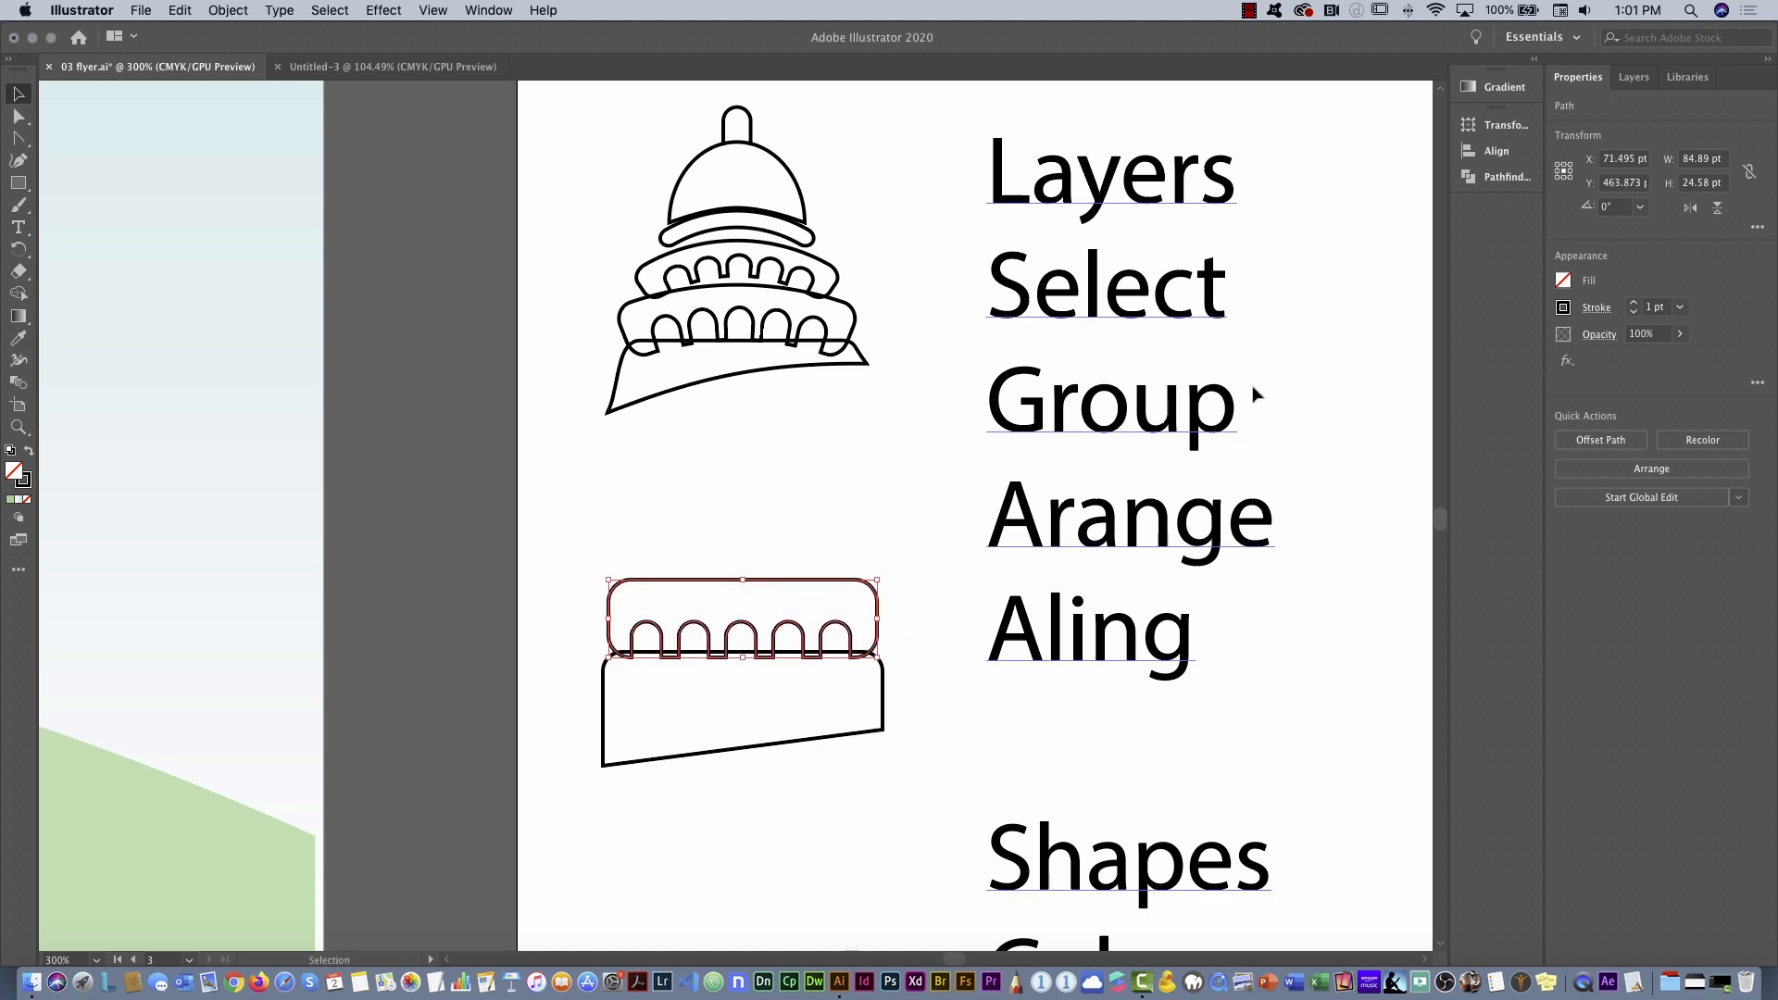
pyautogui.click(1563, 282)
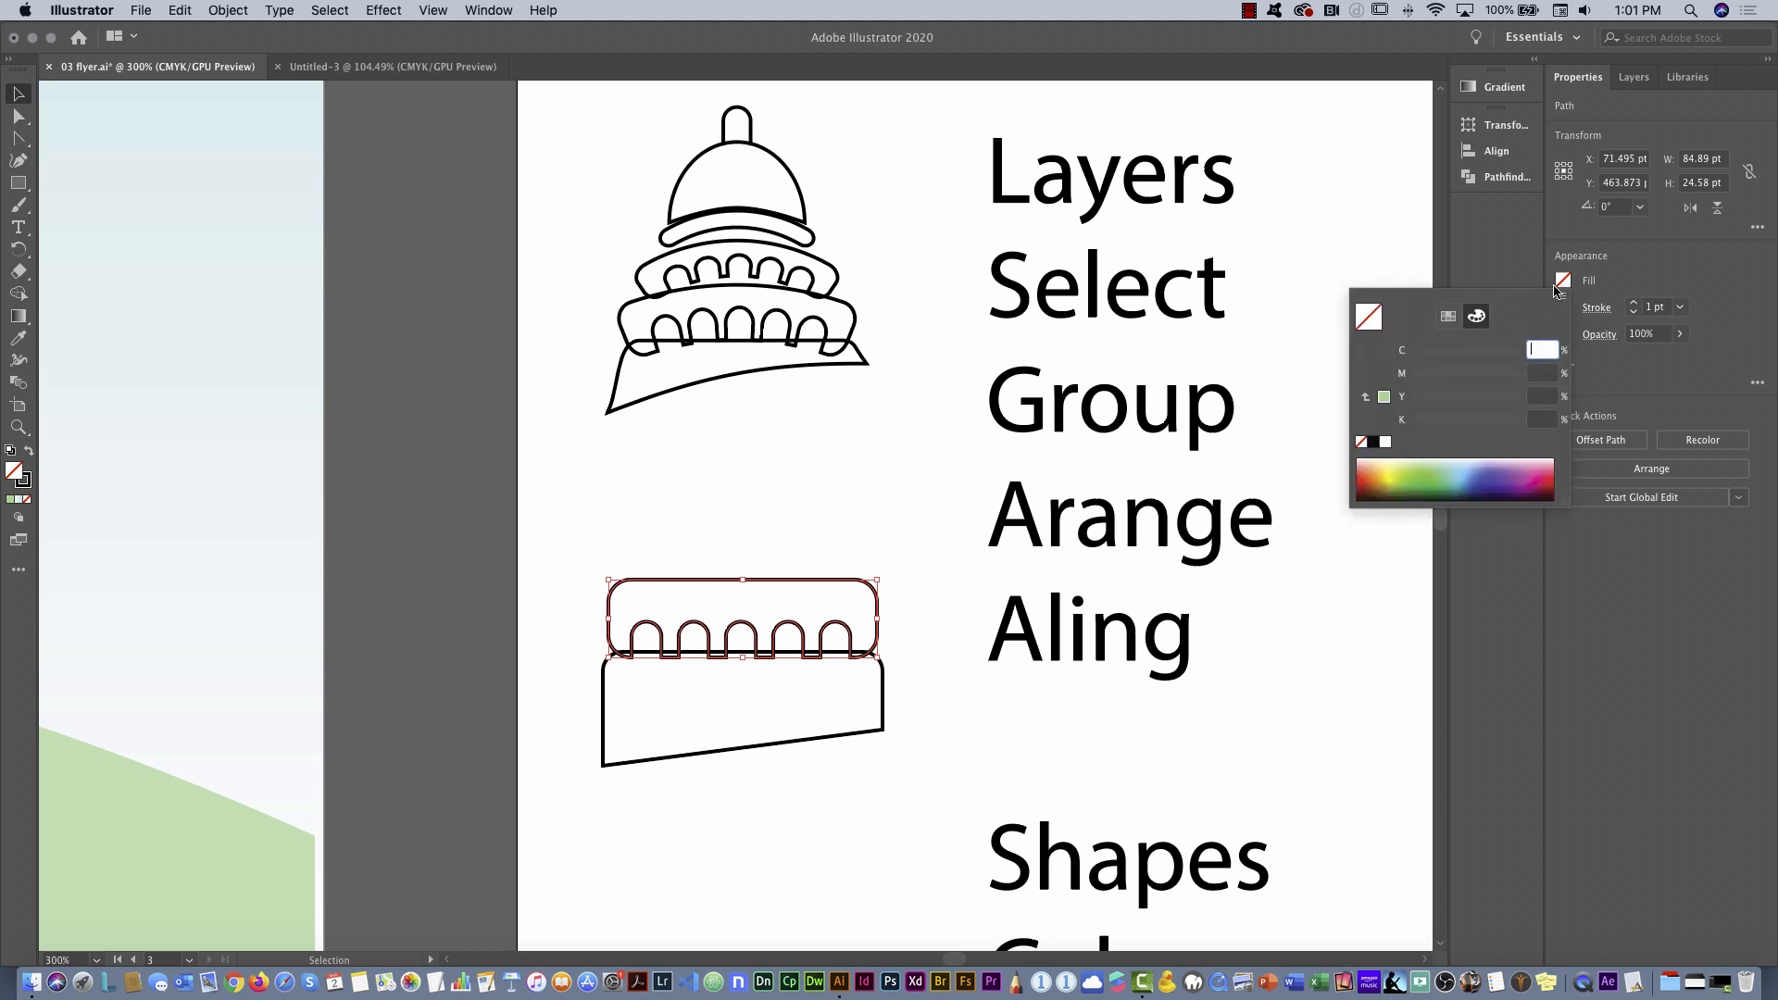
pyautogui.click(1384, 399)
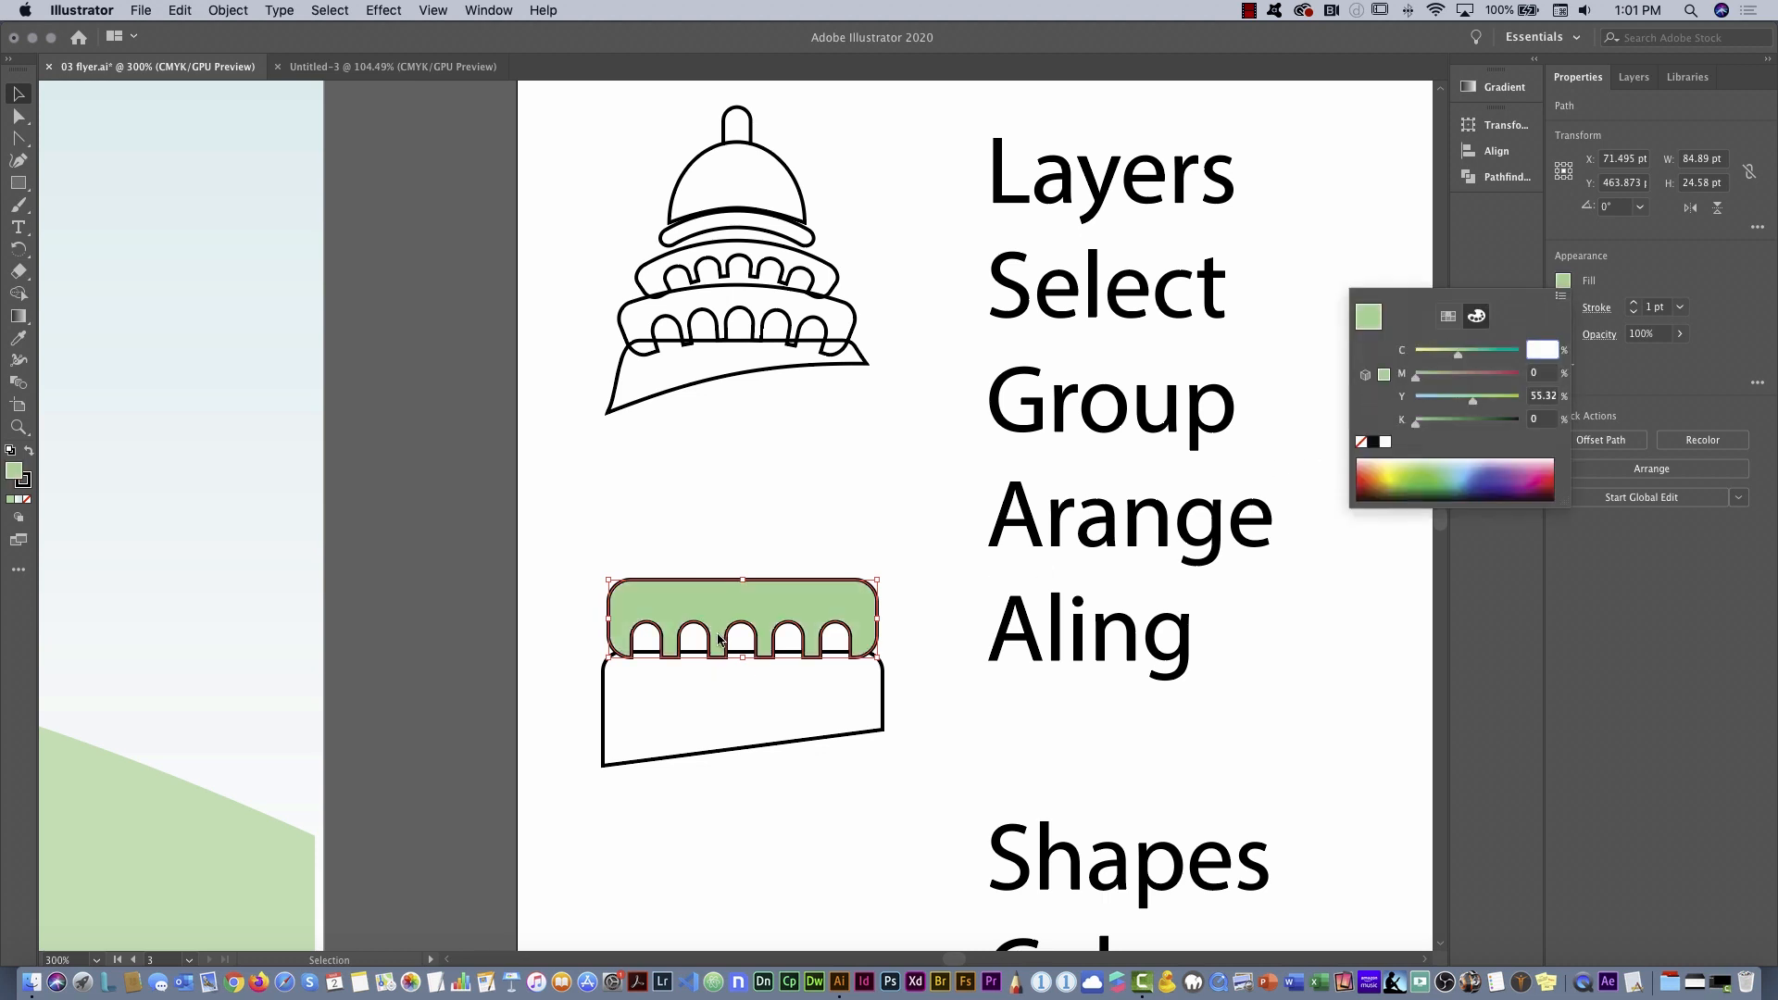
# Fill the slanted base shape below the arches with the same light green
pyautogui.click(830, 706)
pyautogui.click(882, 712)
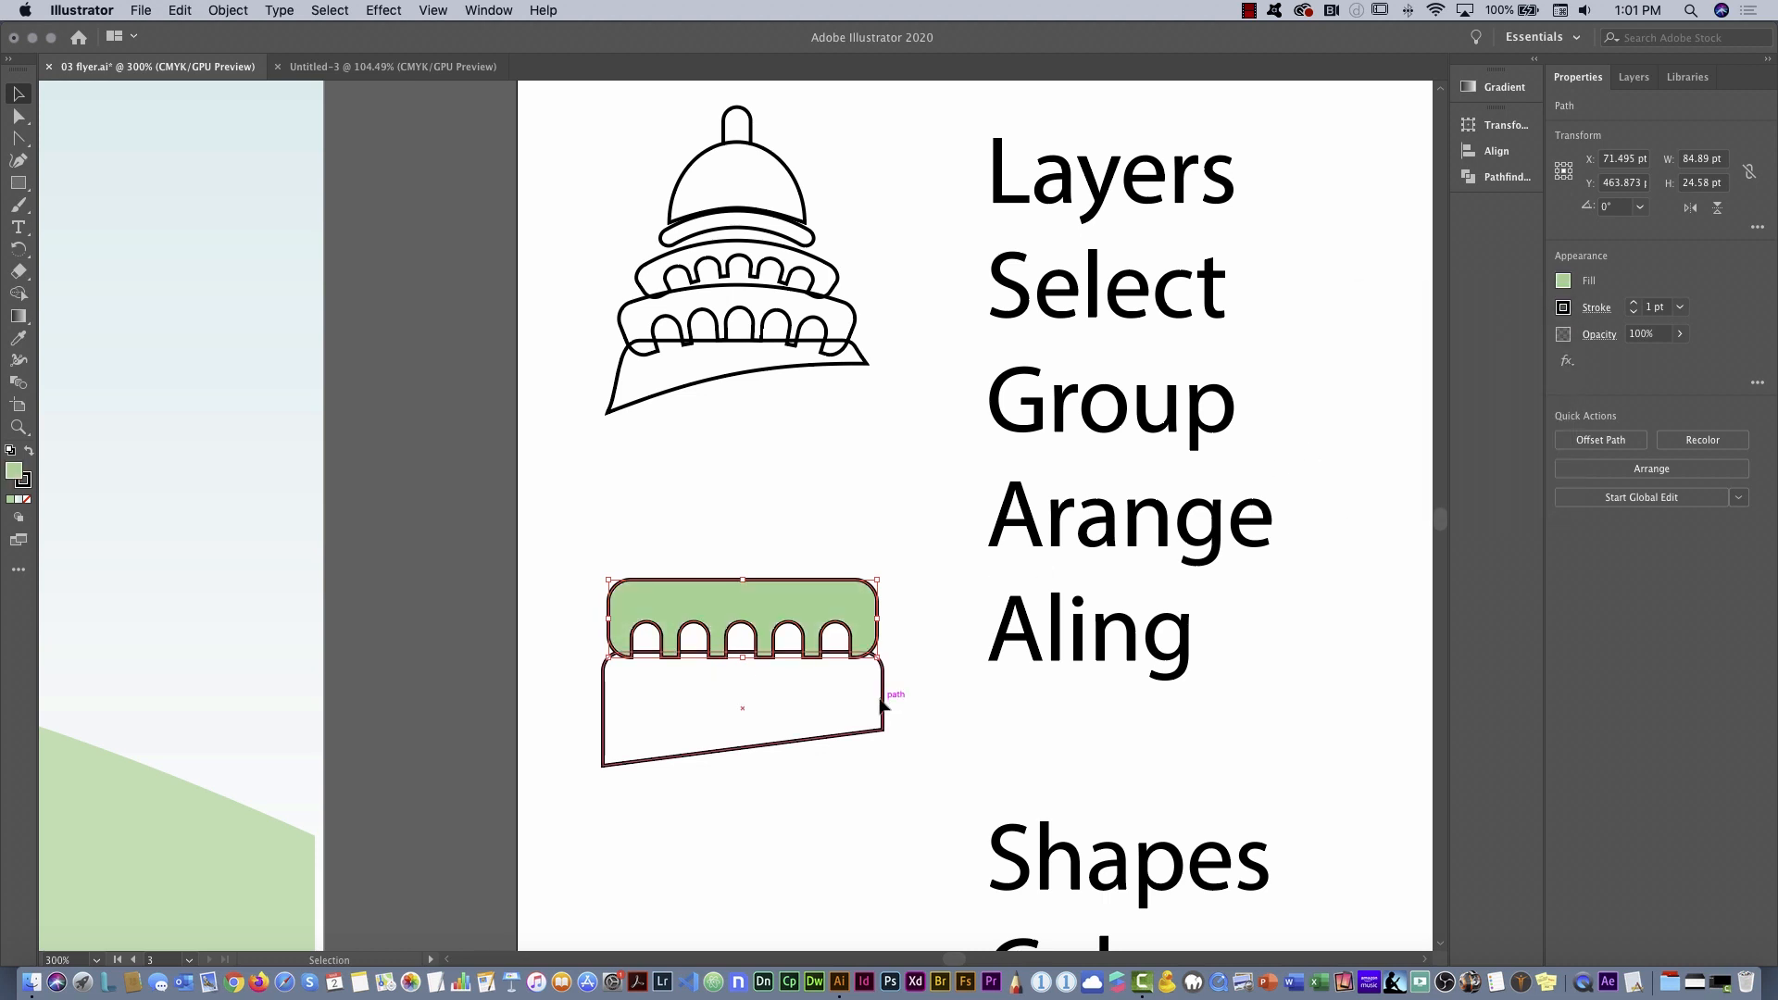
pyautogui.click(1564, 280)
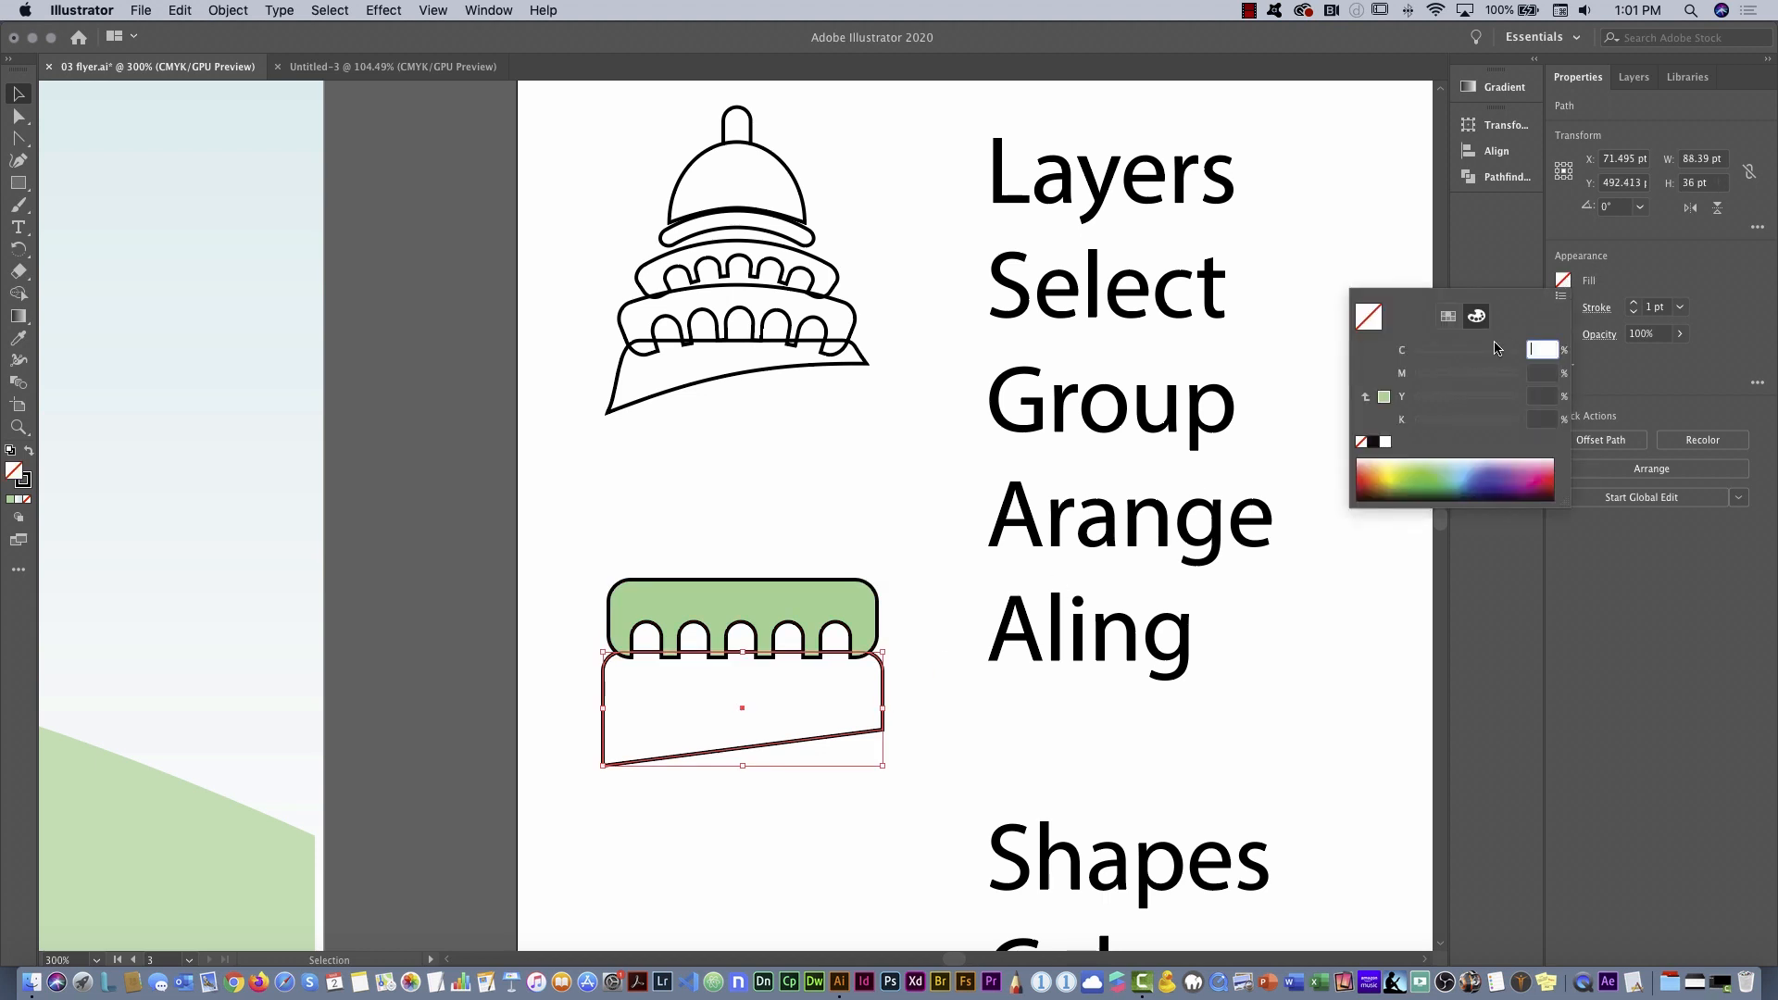
pyautogui.click(1384, 374)
pyautogui.click(785, 533)
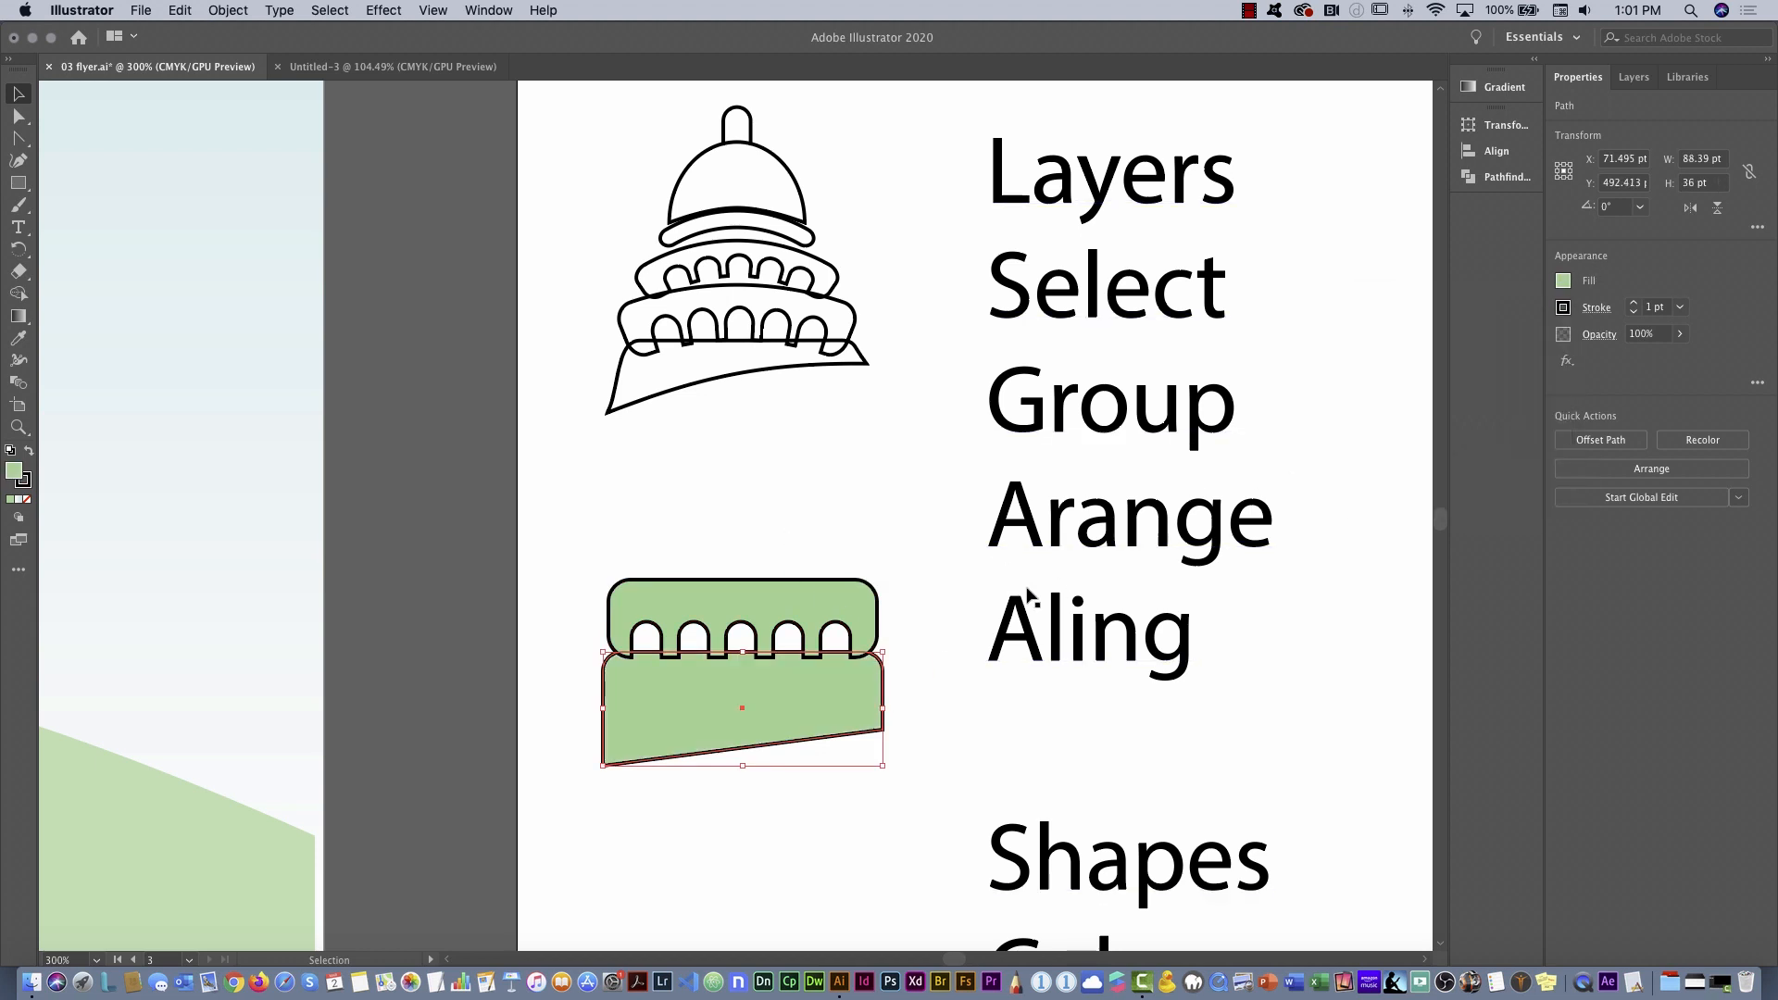
# Copy and paste the green arched tier, scale the copy down proportionally and stack it centered on the original
pyautogui.click(796, 613)
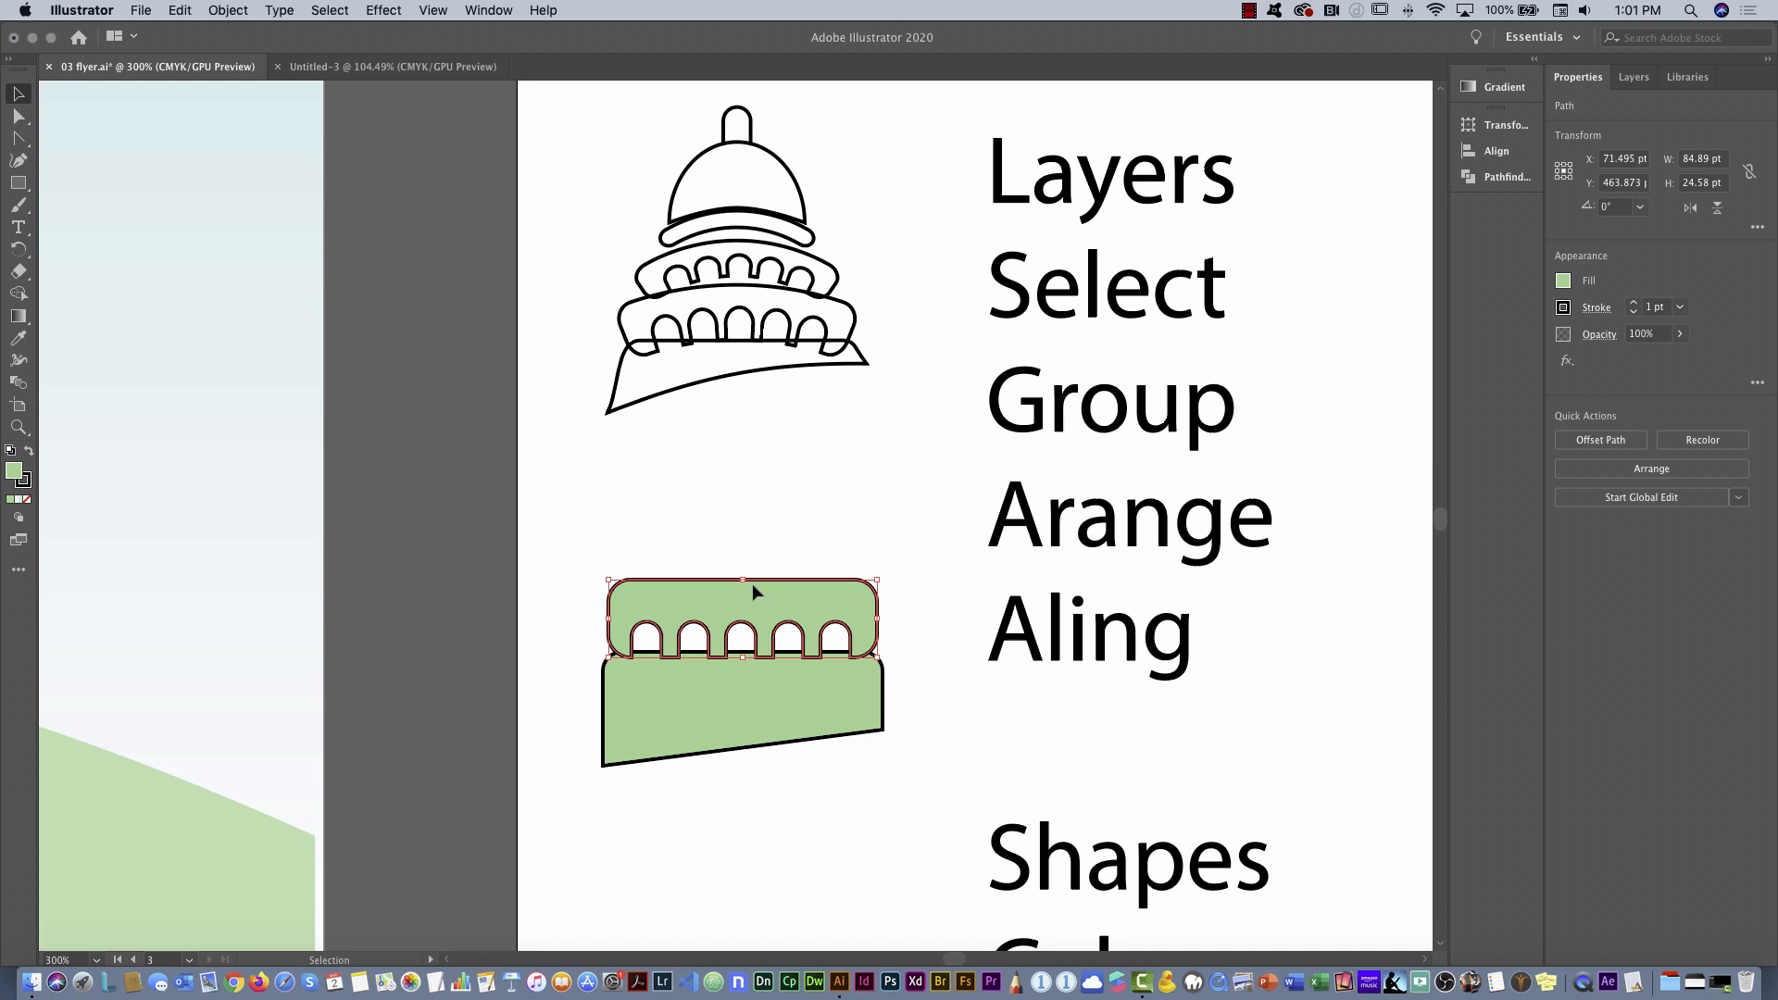
pyautogui.click(180, 11)
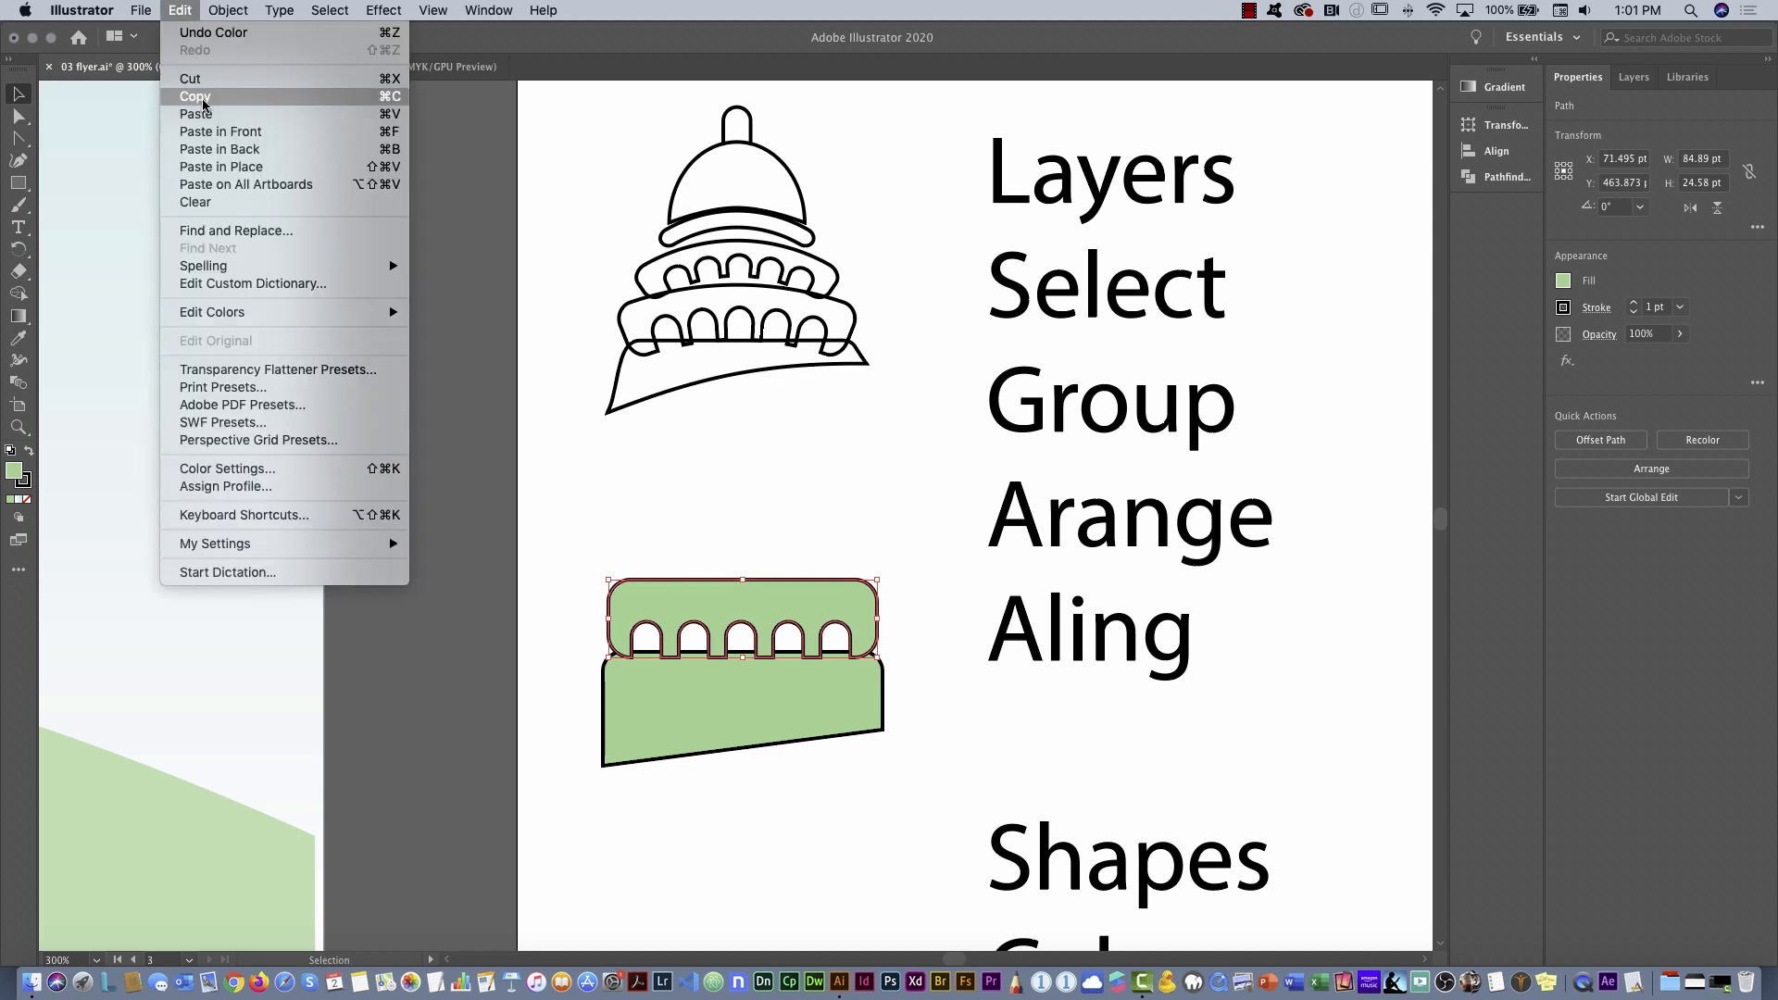
pyautogui.click(202, 98)
pyautogui.click(180, 11)
pyautogui.click(195, 113)
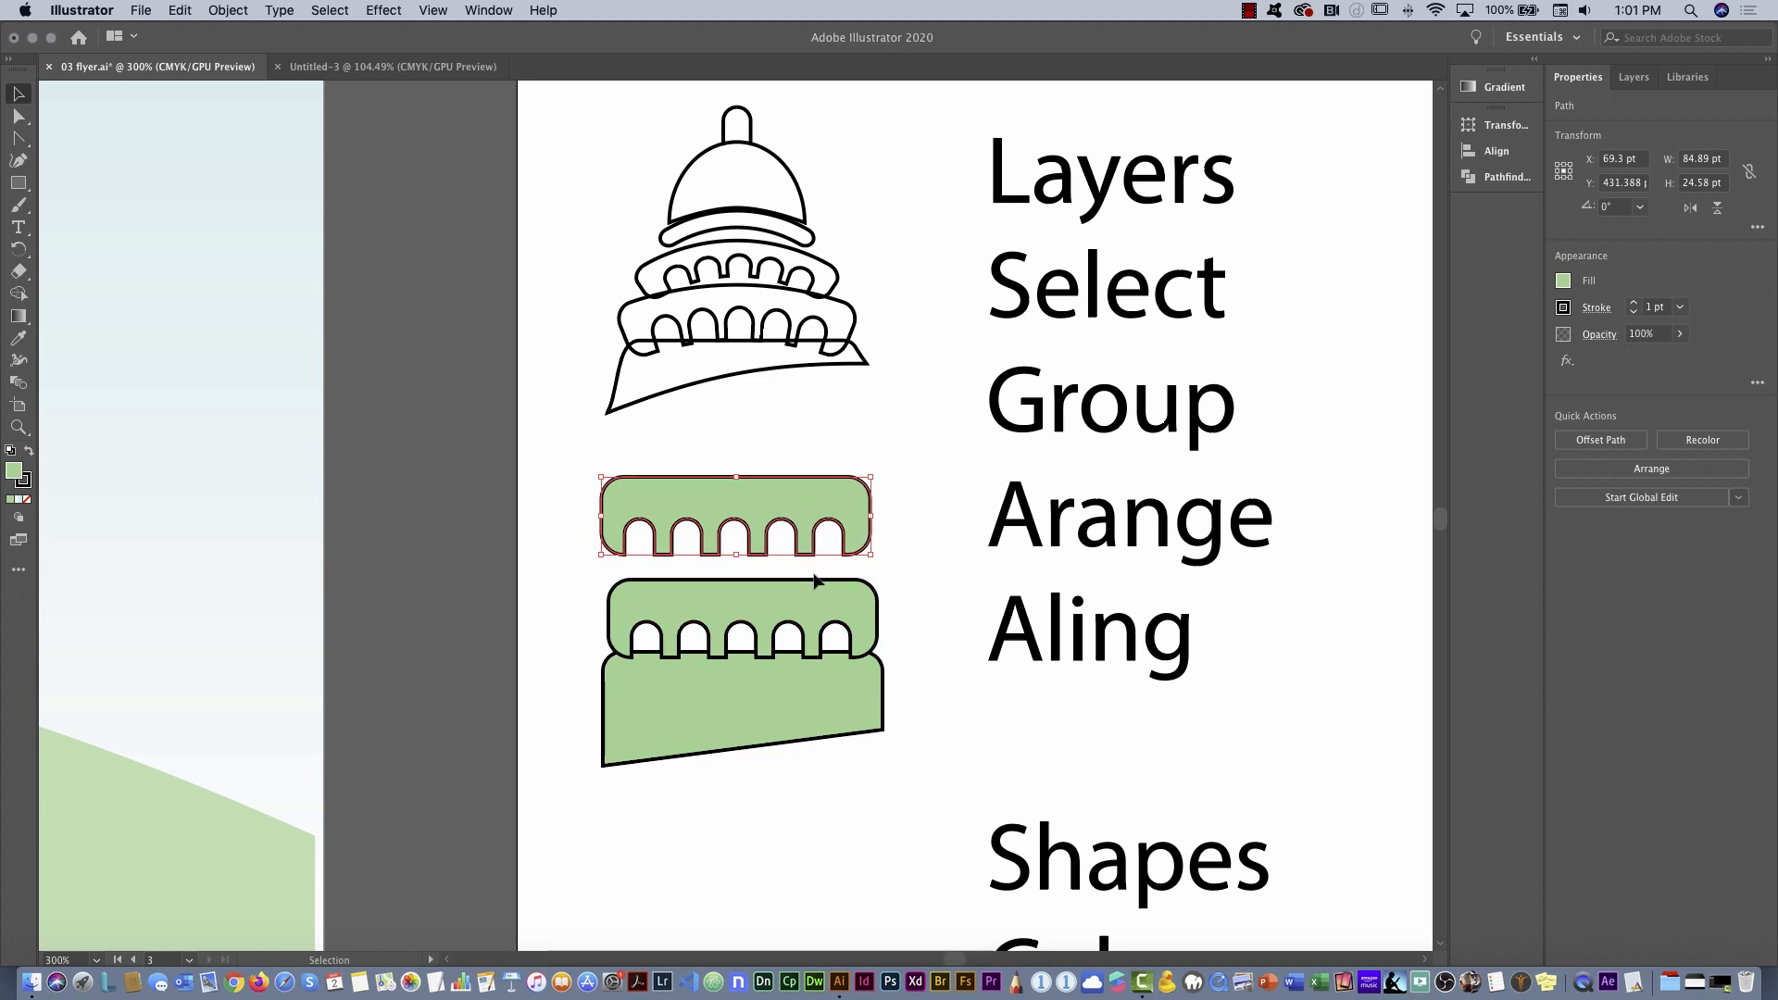
pyautogui.moveTo(870, 478); pyautogui.dragTo(780, 563)
pyautogui.click(831, 493)
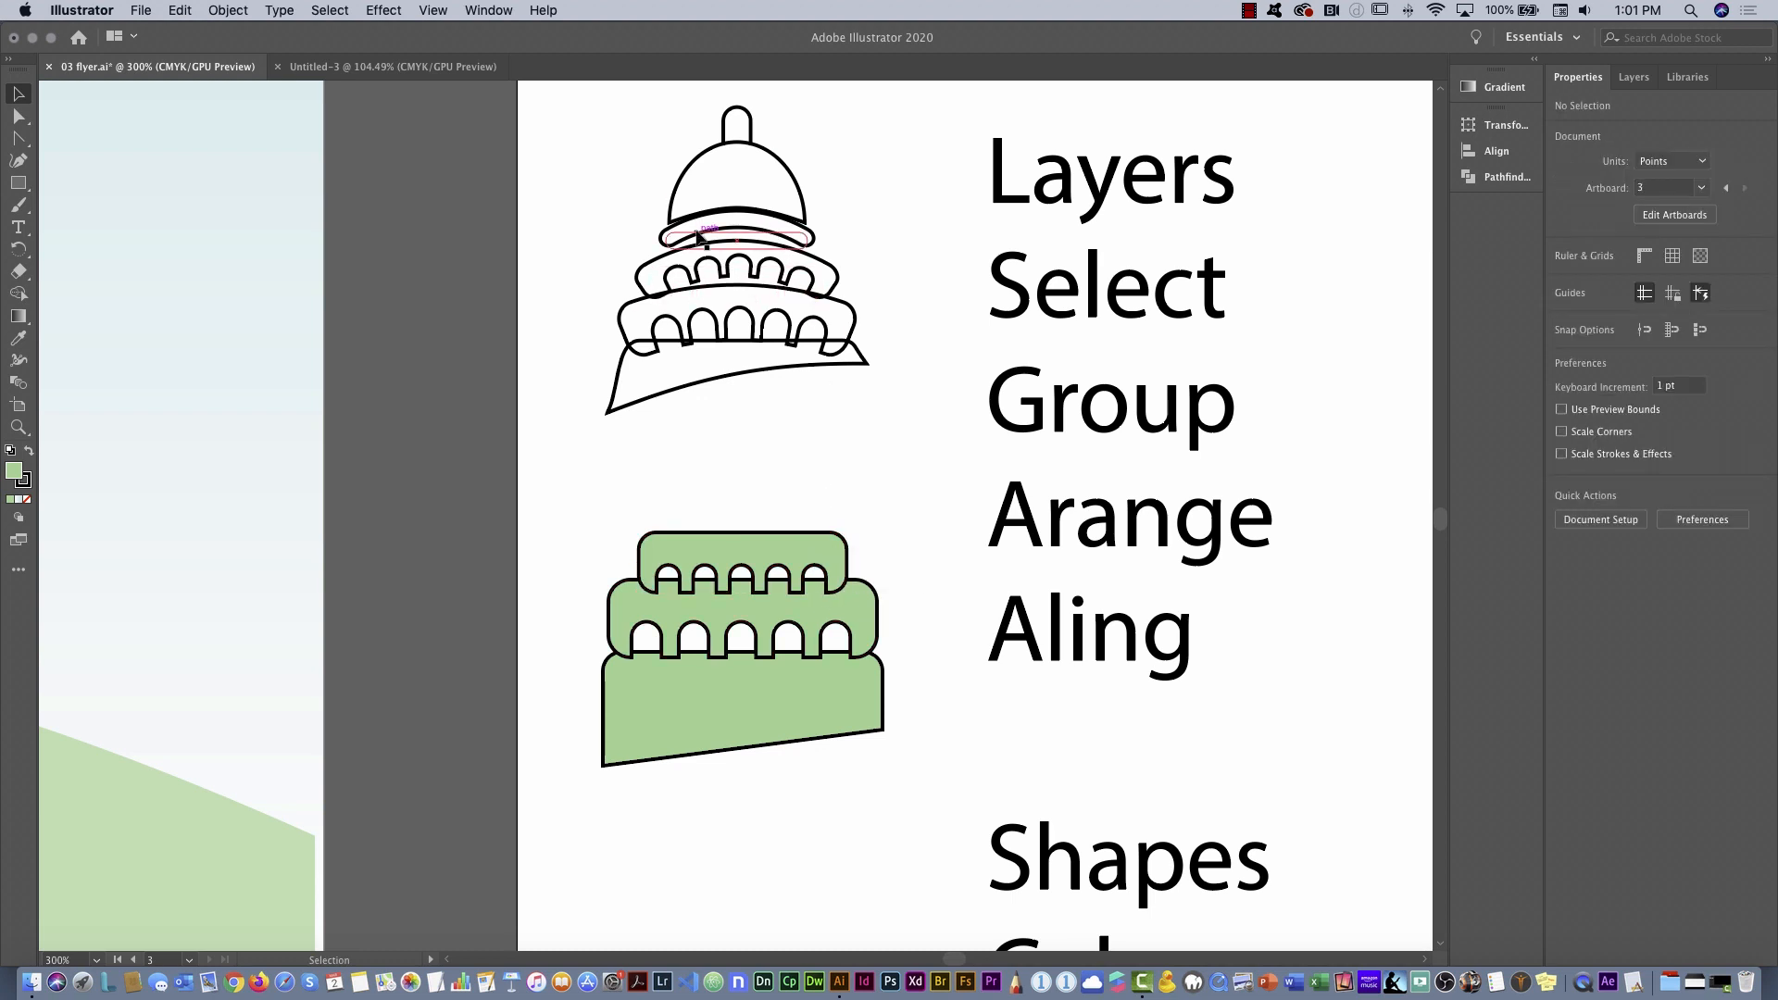
# Draw a thin bar about 56 by 5.6 pt above the upper tier and round its four linked corners to 2.78 pt
pyautogui.click(19, 183)
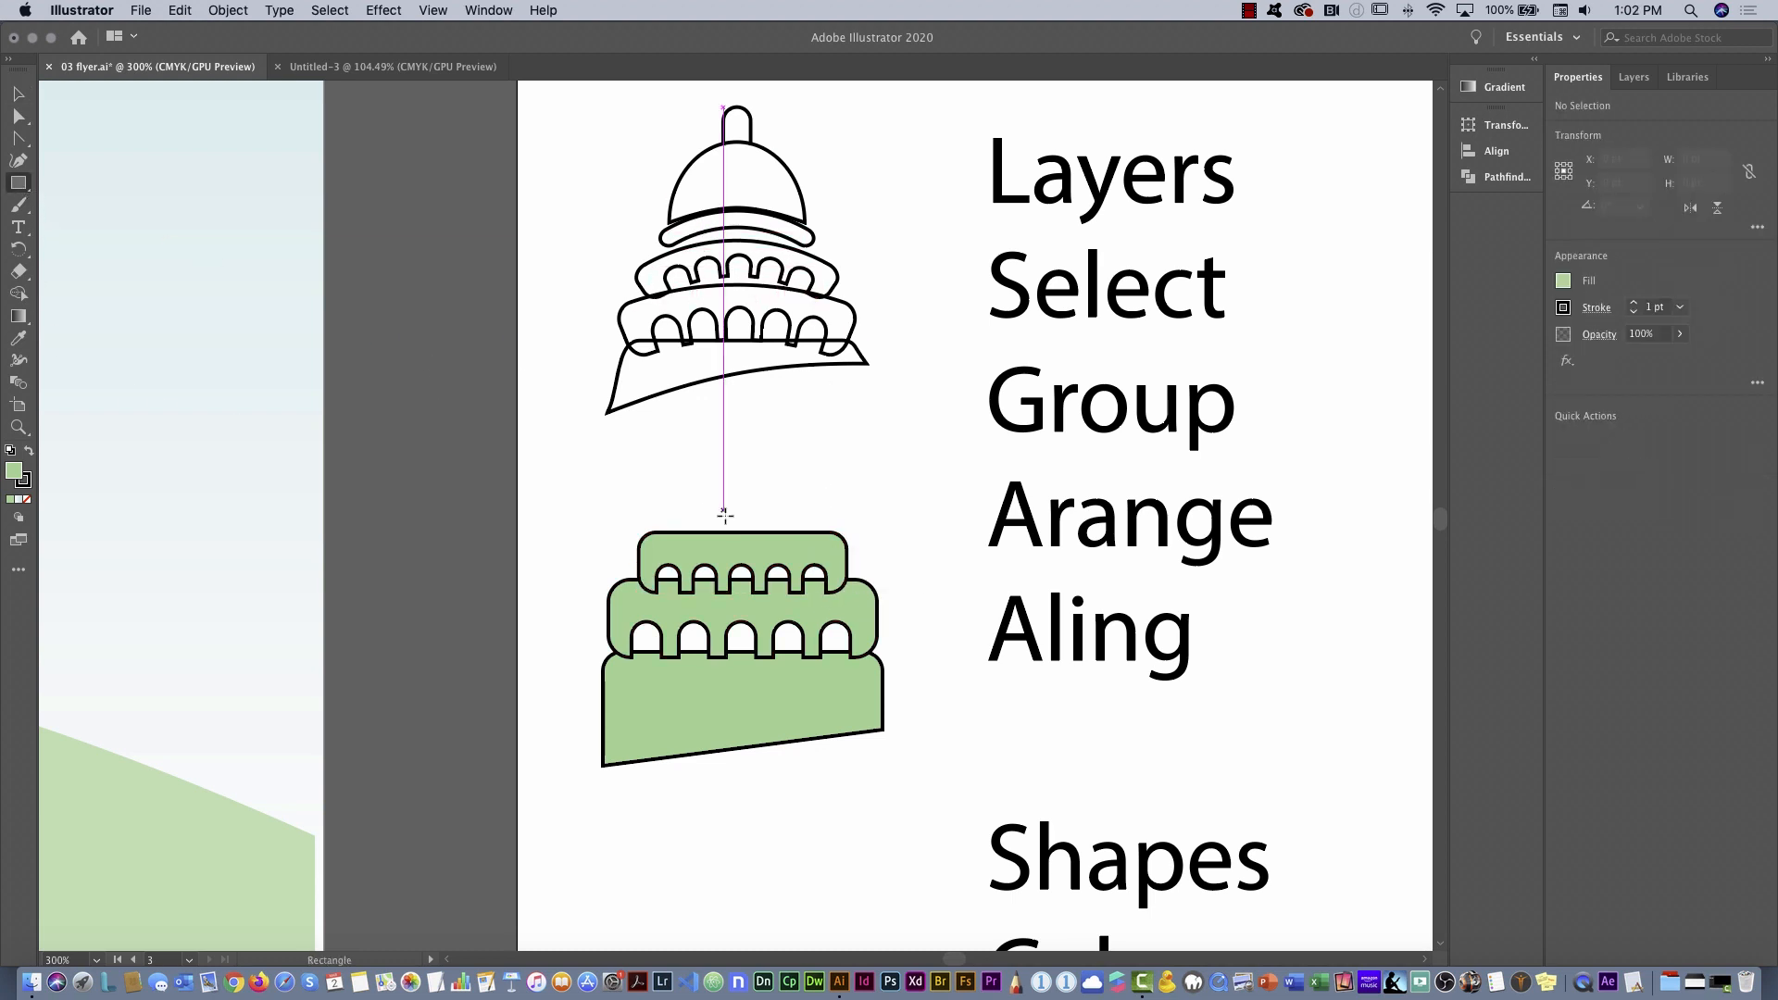
pyautogui.moveTo(654, 507); pyautogui.dragTo(833, 522)
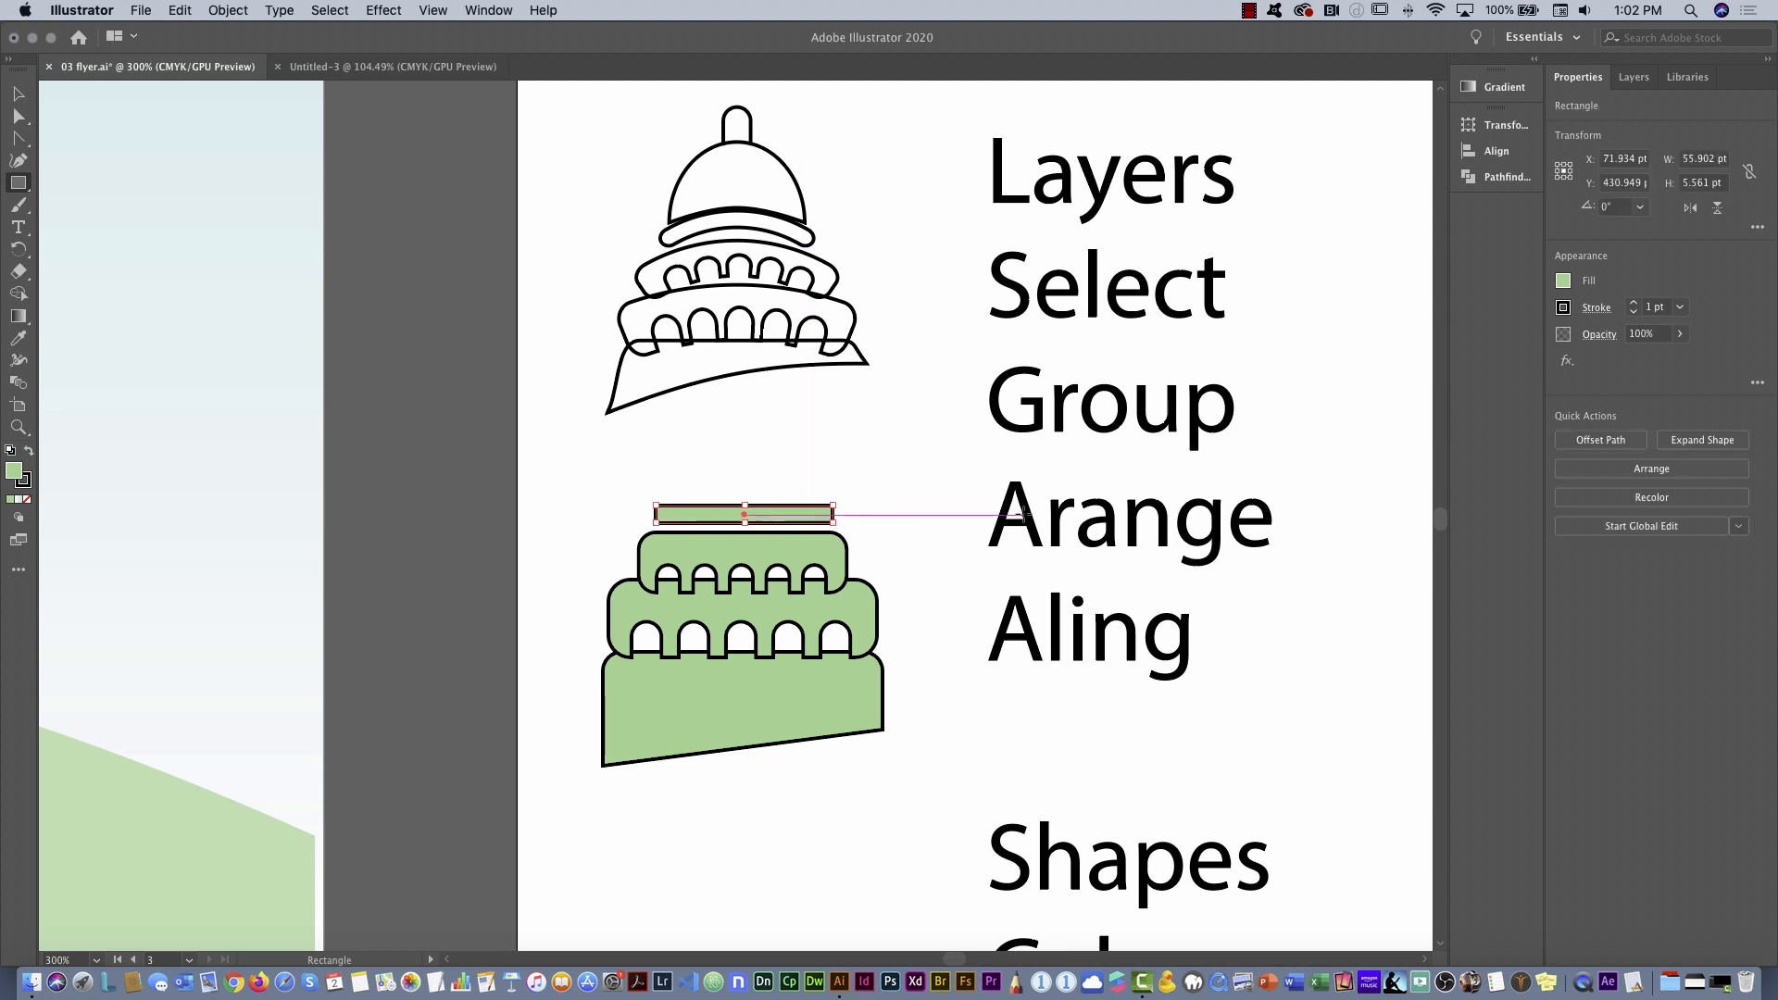
pyautogui.click(1504, 129)
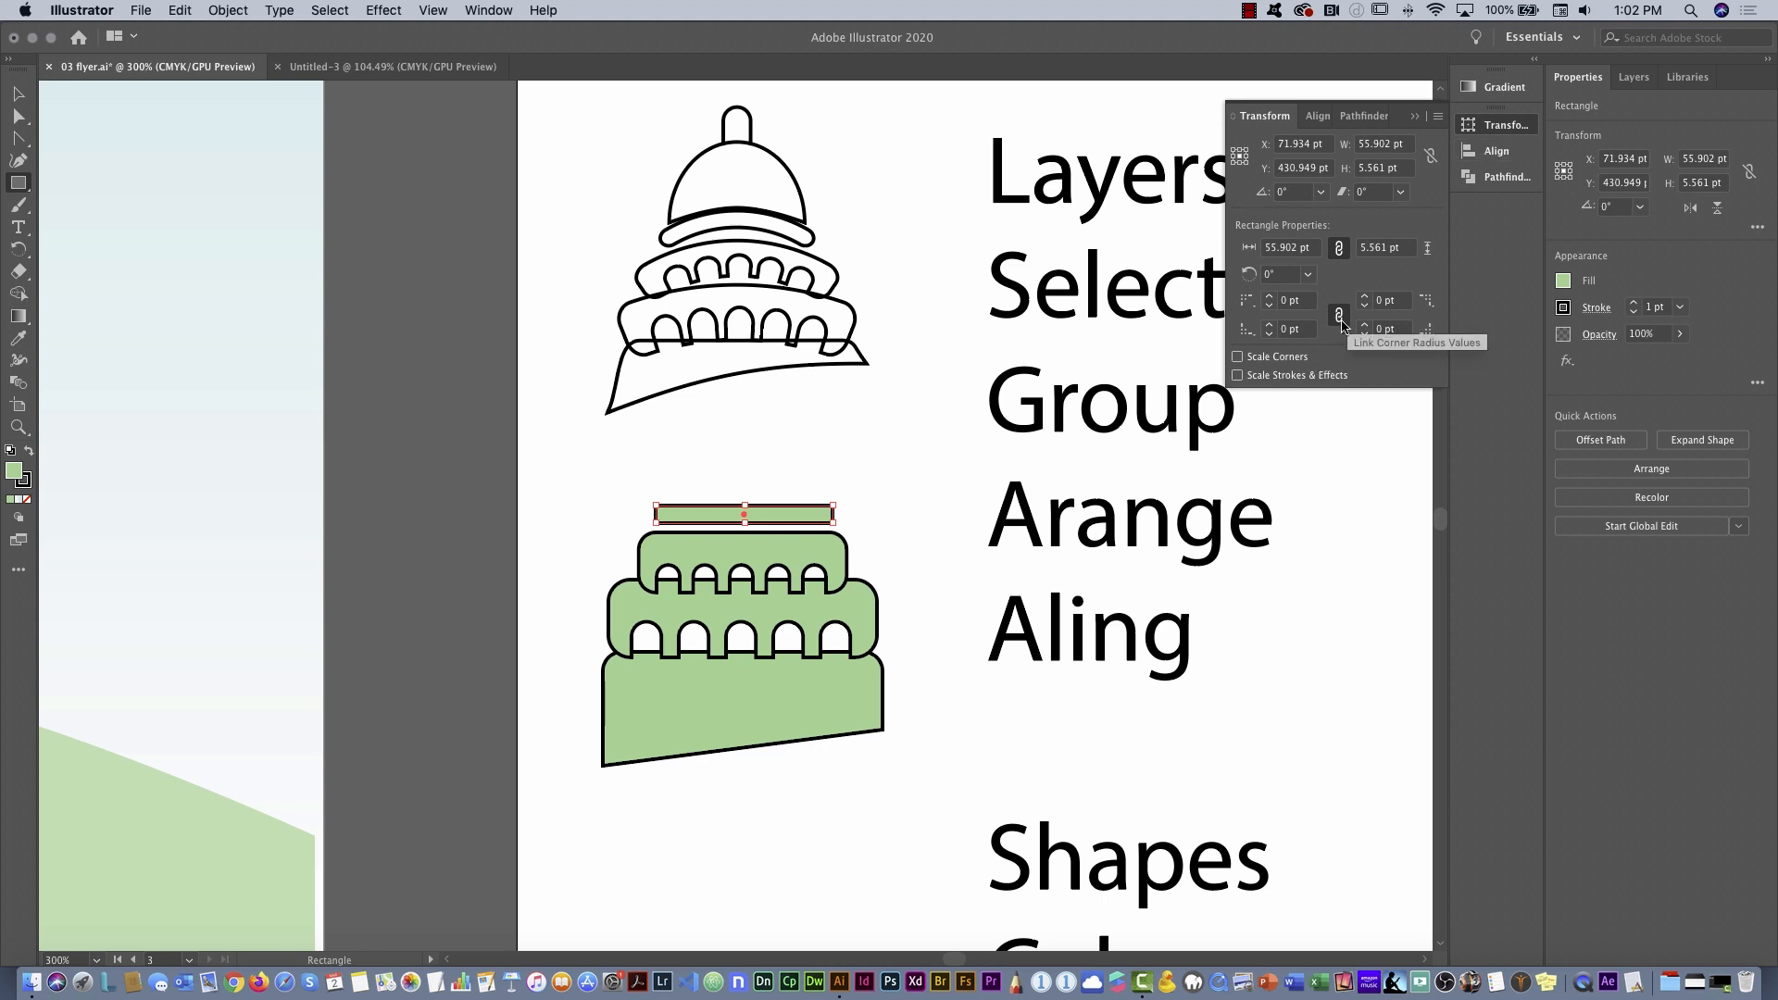
pyautogui.click(1364, 298)
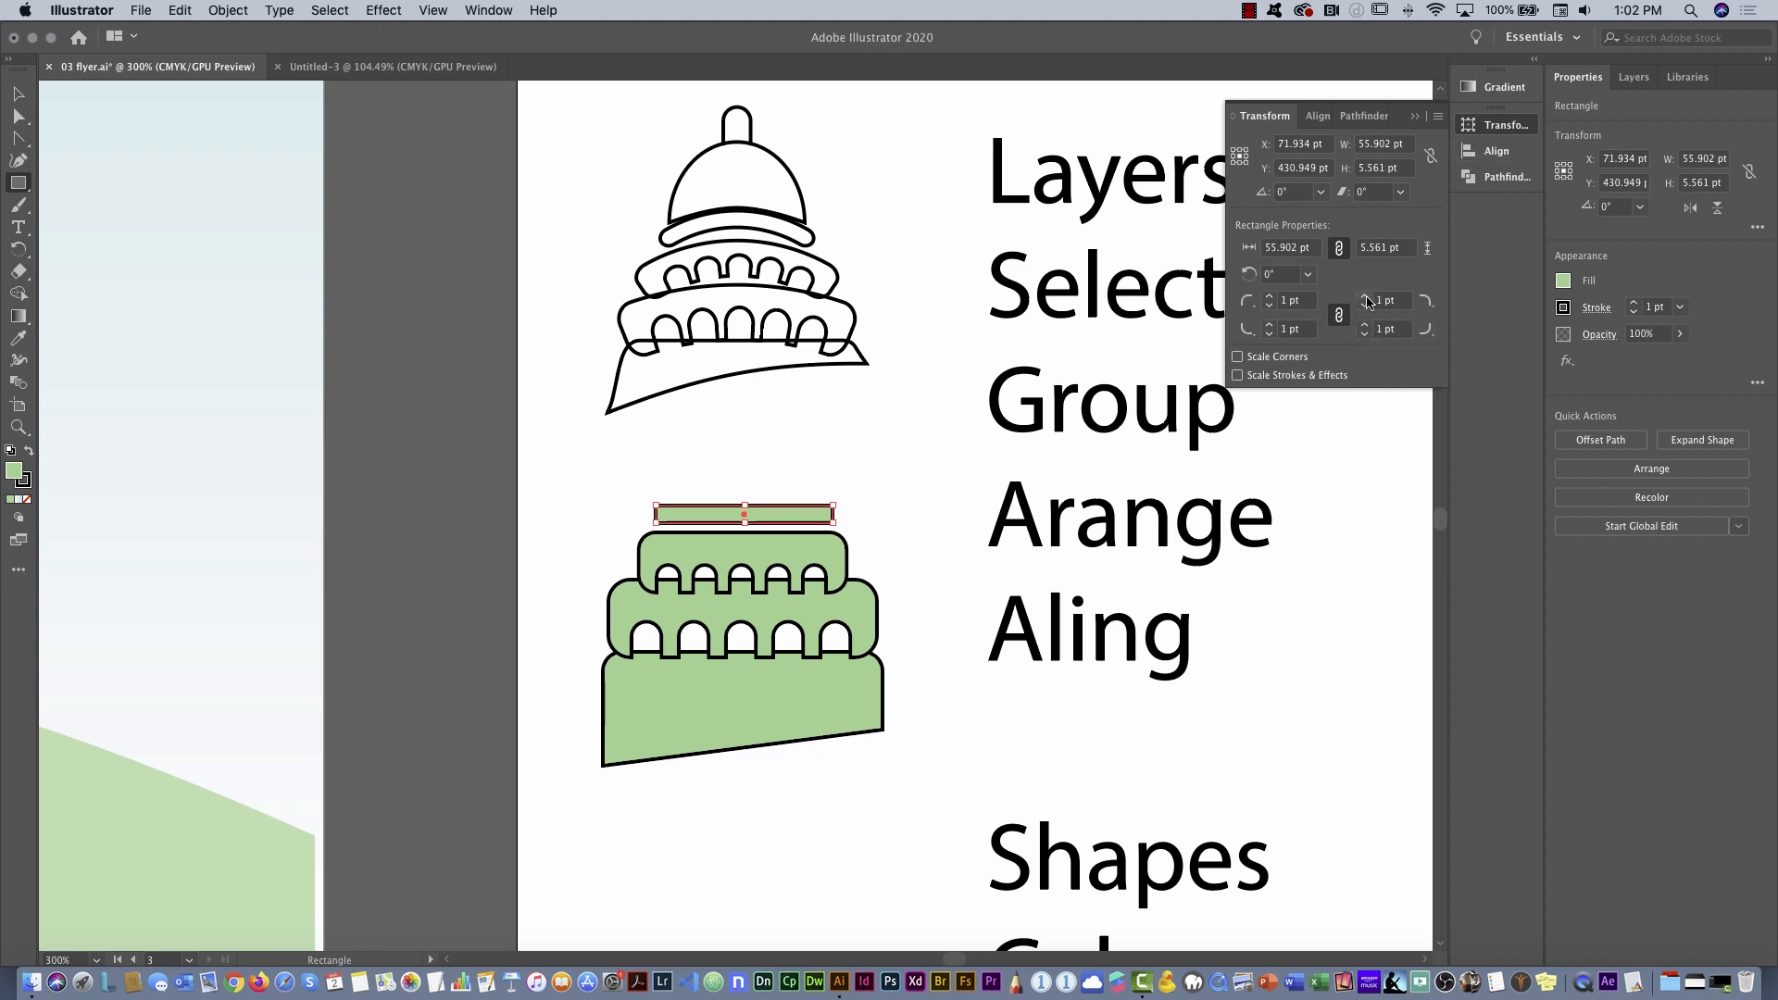
pyautogui.click(1365, 298)
# Draw a circle about 45 pt in diameter with the Ellipse tool, overlapping the top of the green building
pyautogui.click(19, 183)
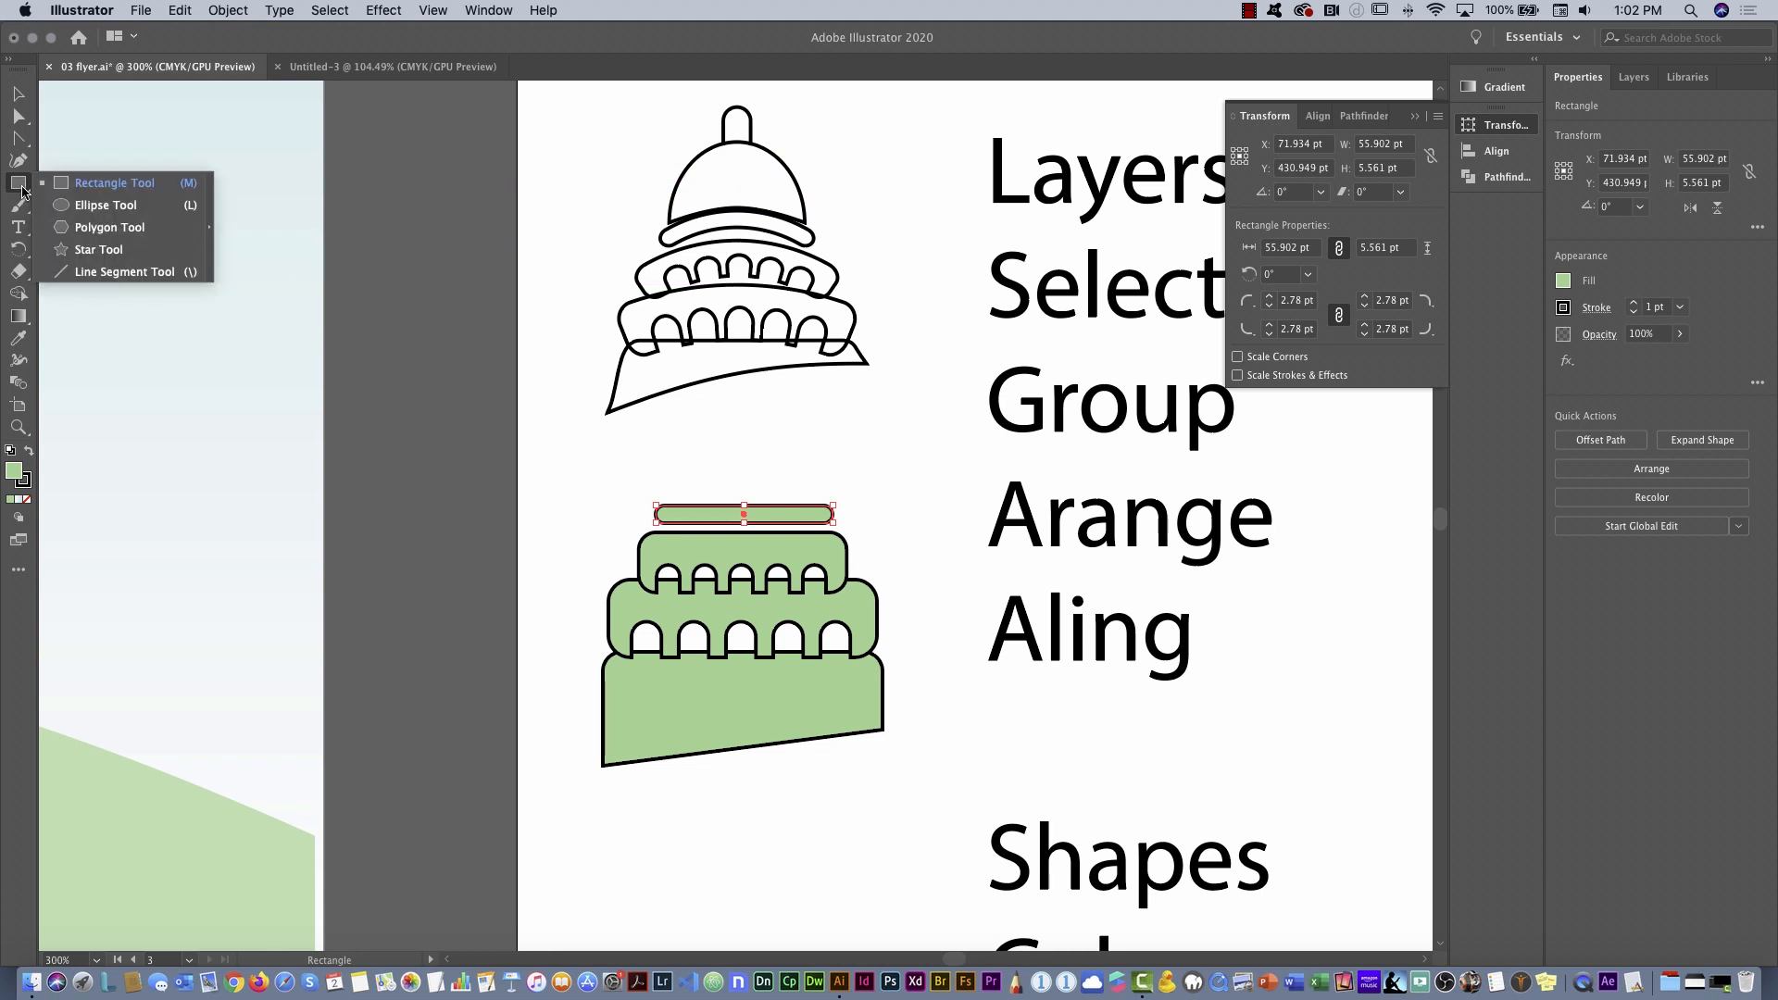
pyautogui.click(98, 206)
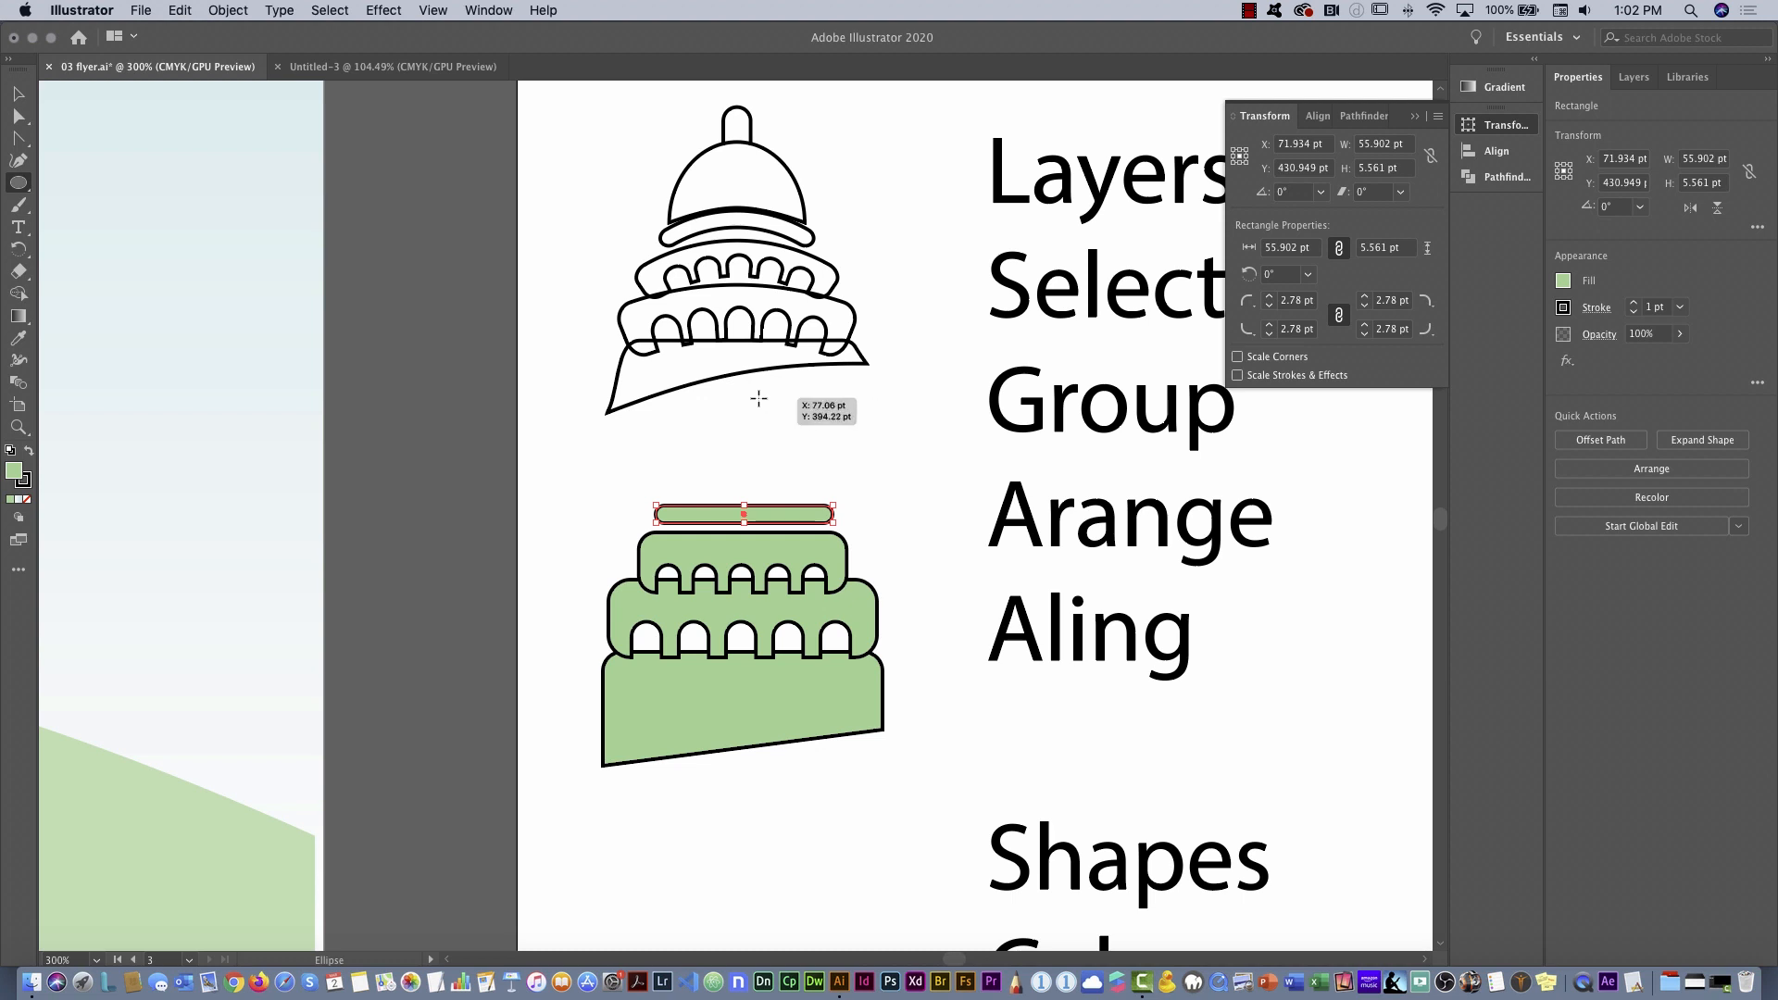
pyautogui.moveTo(711, 400)
pyautogui.mouseDown()
pyautogui.moveTo(848, 413)
pyautogui.moveTo(822, 498)
pyautogui.moveTo(855, 542)
pyautogui.mouseUp()
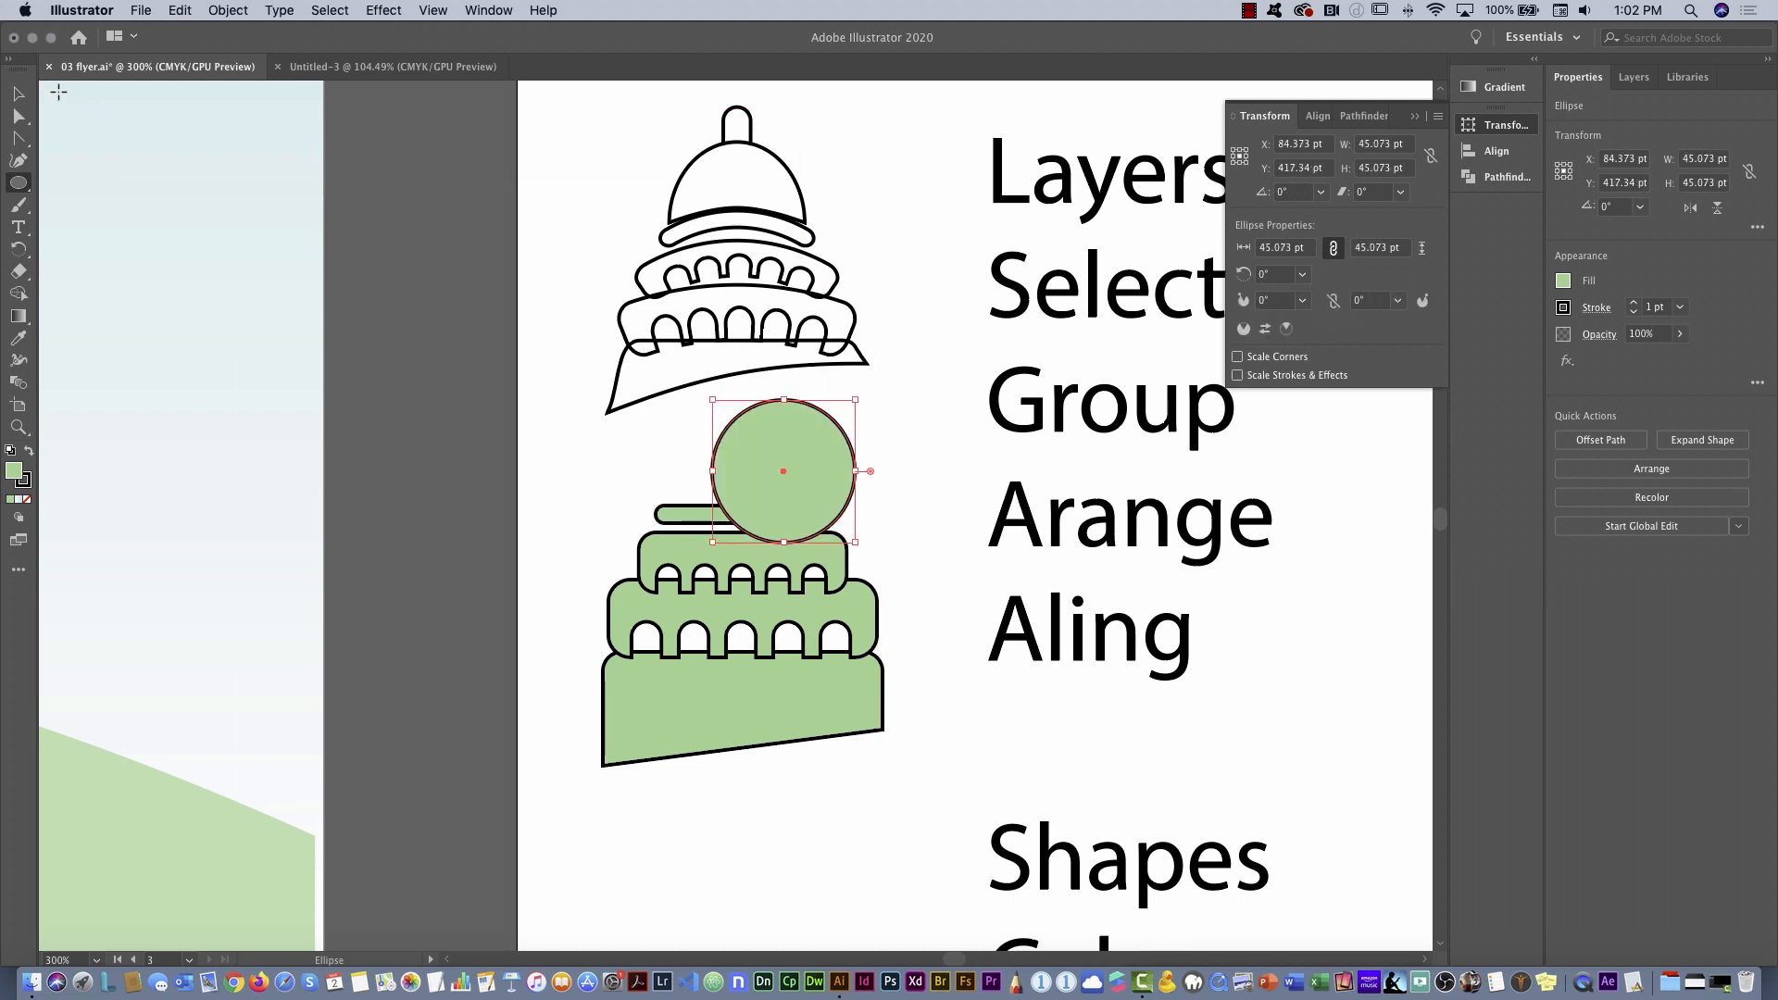
# Move the green tiers, base and thin bar down together, and center the circle above them with a gap
pyautogui.click(18, 94)
pyautogui.click(705, 711)
pyautogui.moveTo(703, 703); pyautogui.dragTo(698, 805)
pyautogui.moveTo(814, 471); pyautogui.dragTo(773, 491)
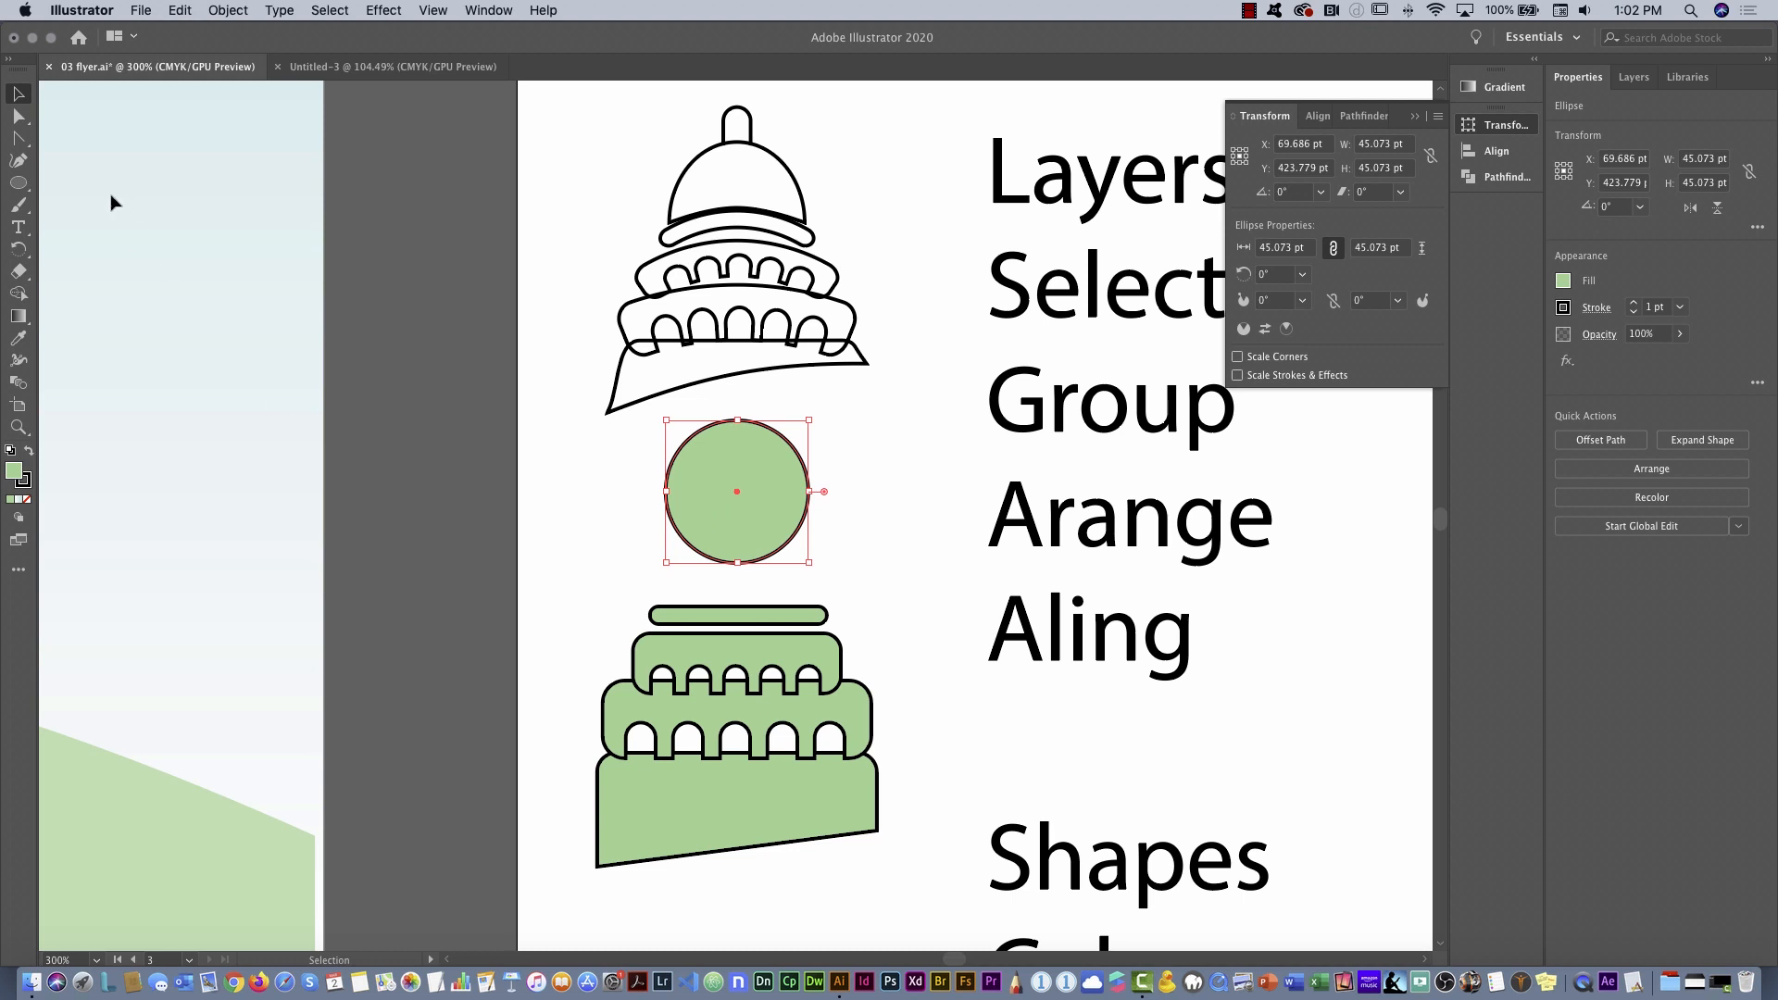
# Try cutting through the circle with freehand Eraser strokes, and undo them
pyautogui.click(20, 271)
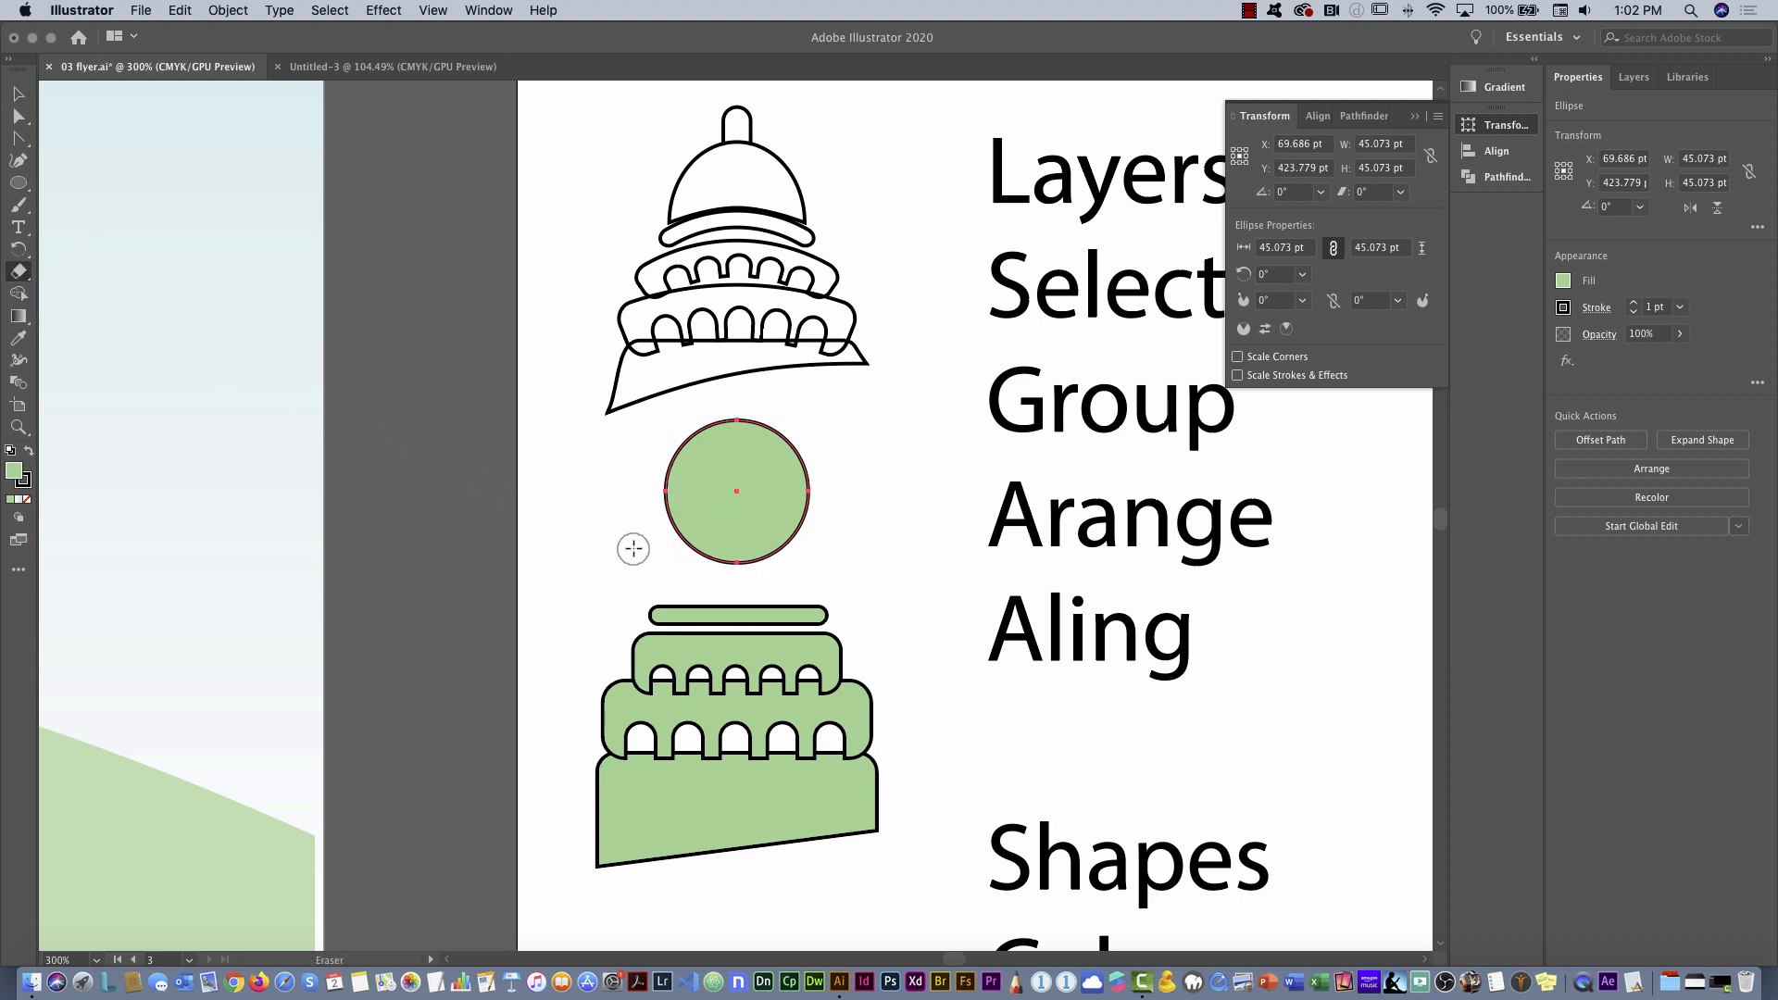
pyautogui.moveTo(654, 524)
pyautogui.mouseDown()
pyautogui.moveTo(823, 437)
pyautogui.moveTo(737, 561)
pyautogui.mouseUp()
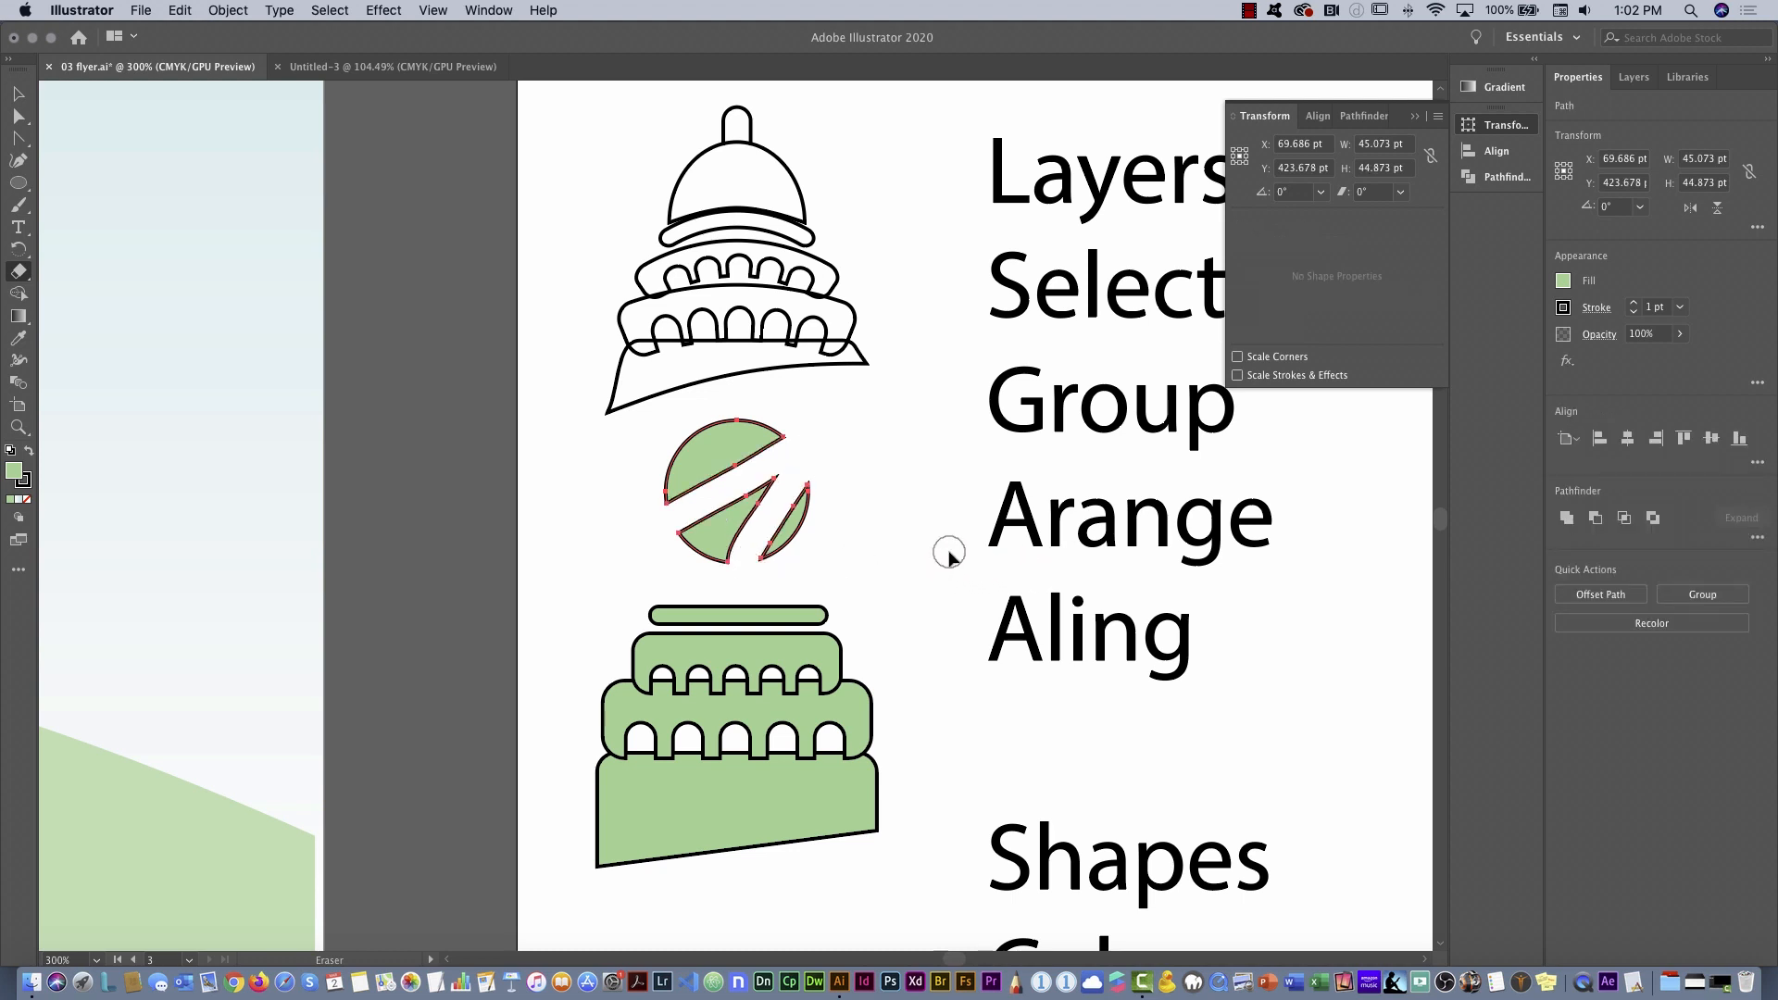
pyautogui.press('cmd+z')
pyautogui.press('cmd+z')
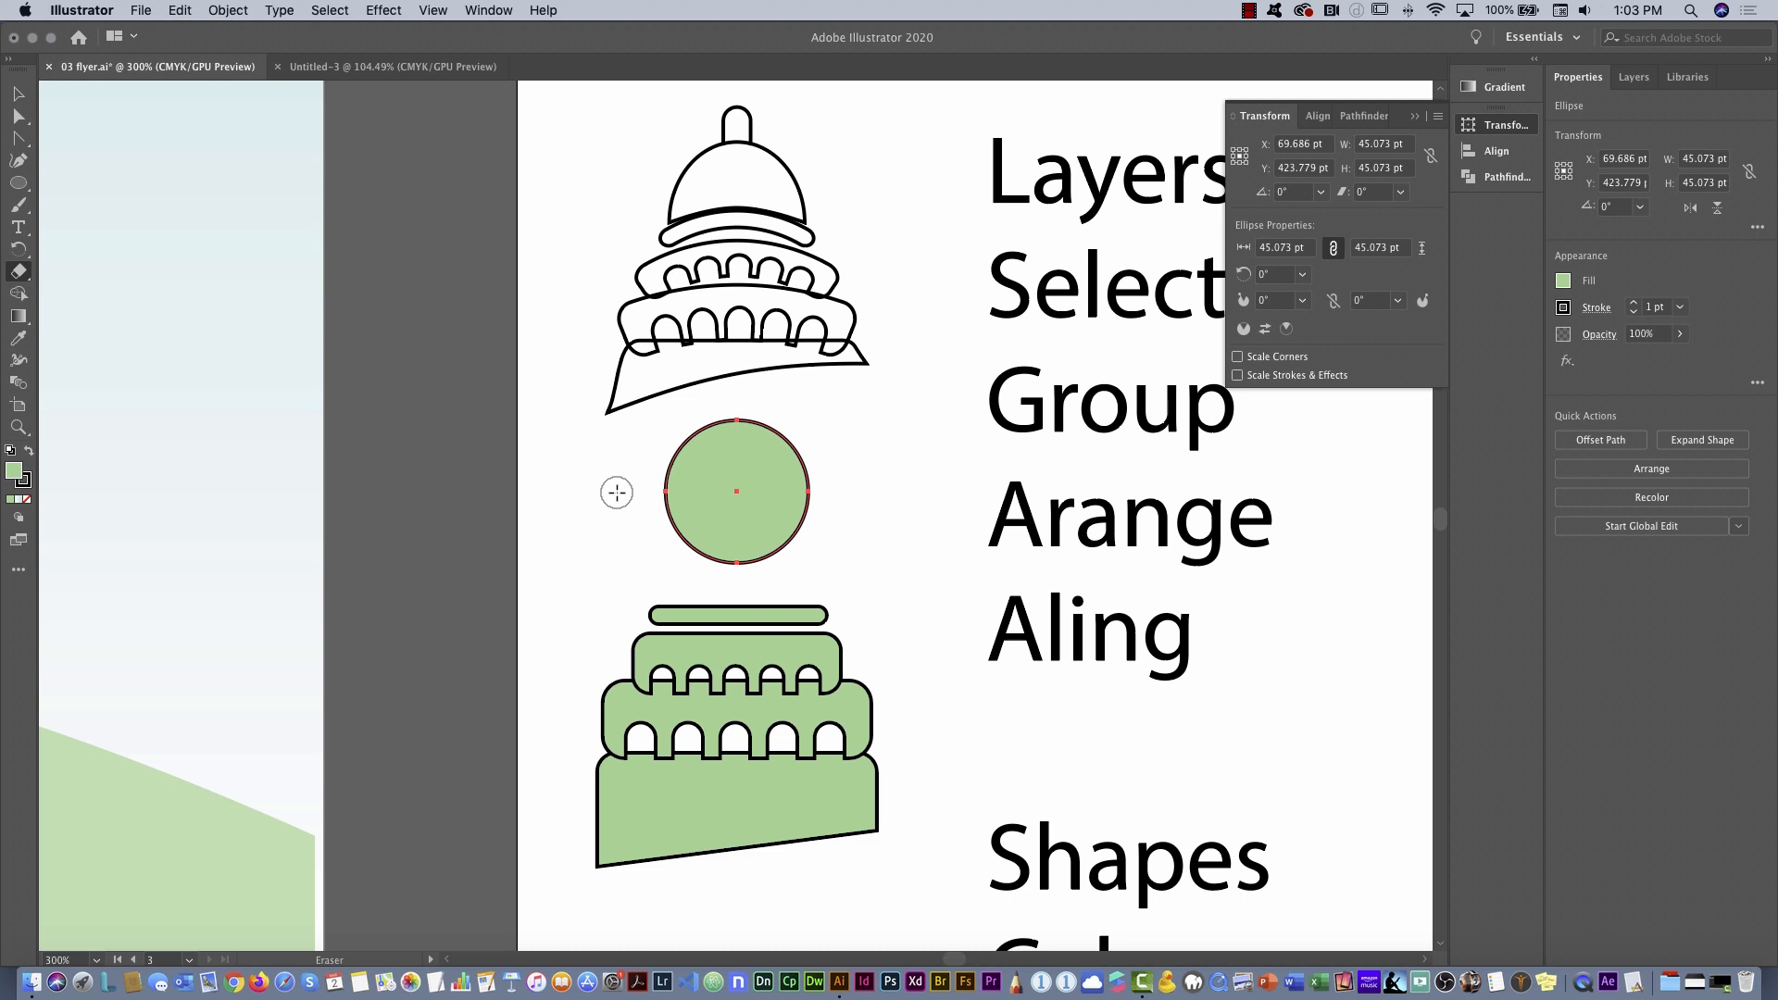
# Erase the circle's lower half along a straight horizontal edge and place the remaining dome just above the thin bar
pyautogui.moveTo(637, 517)
pyautogui.mouseDown()
pyautogui.moveTo(699, 560)
pyautogui.moveTo(848, 572)
pyautogui.mouseUp()
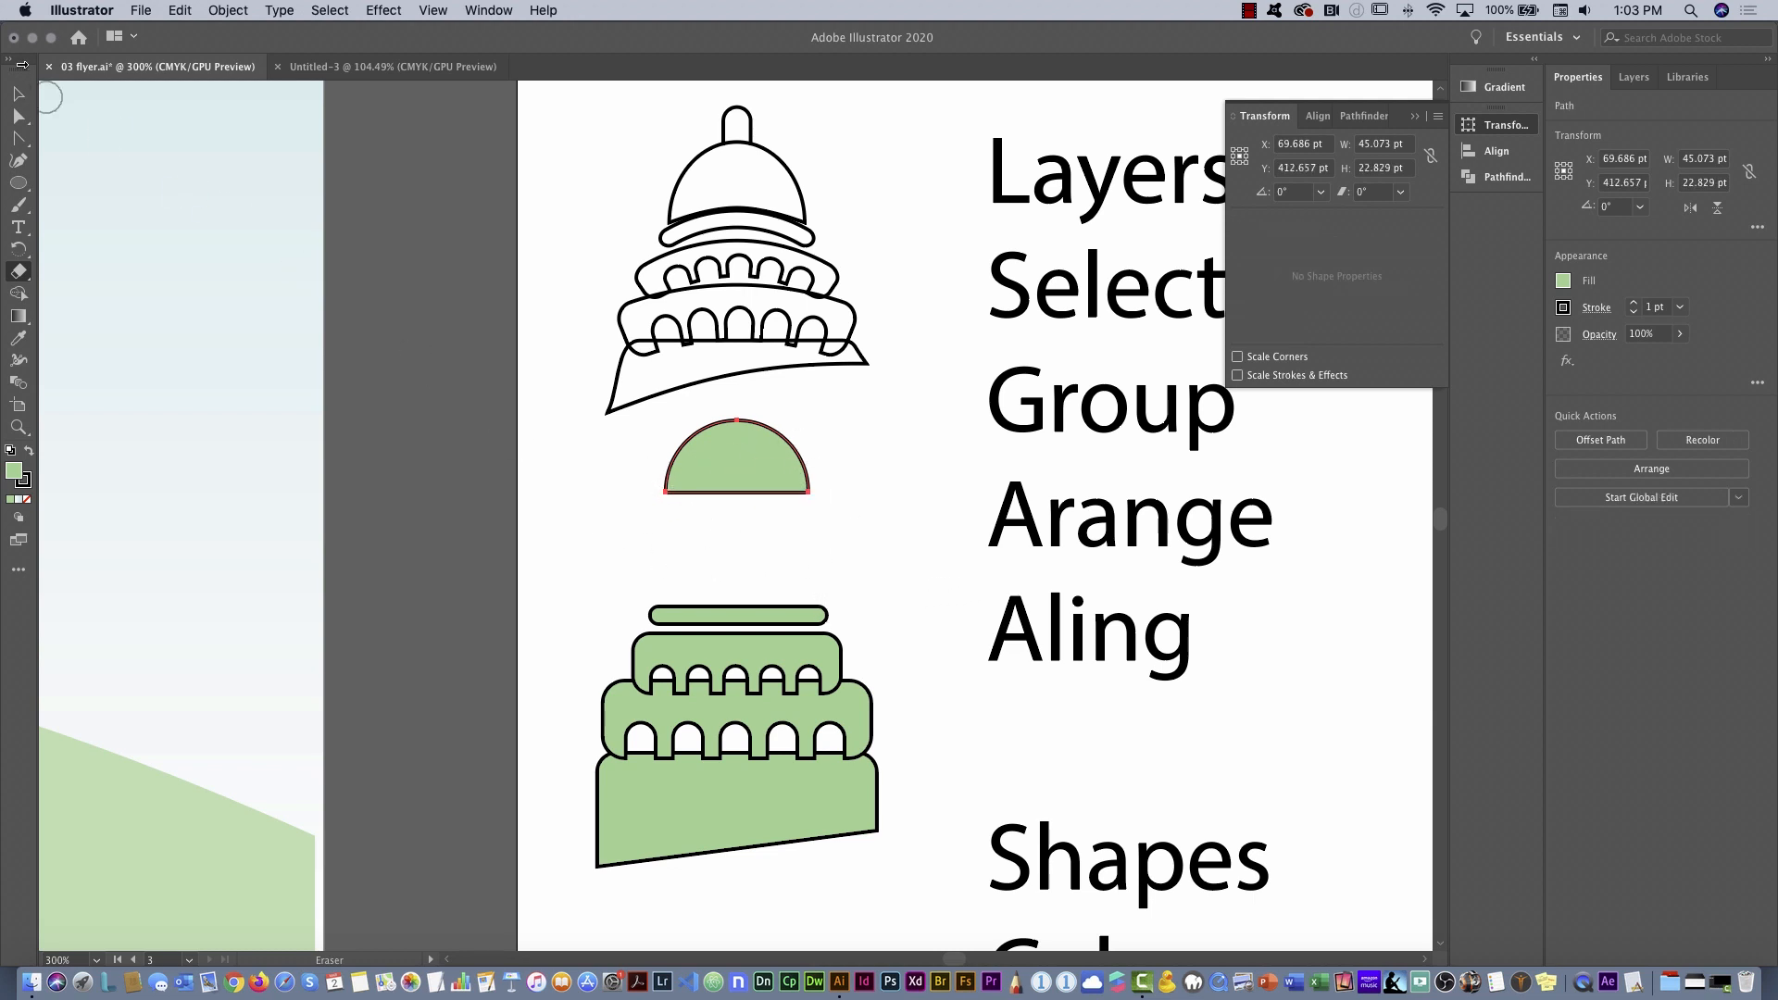
pyautogui.click(19, 94)
pyautogui.click(762, 452)
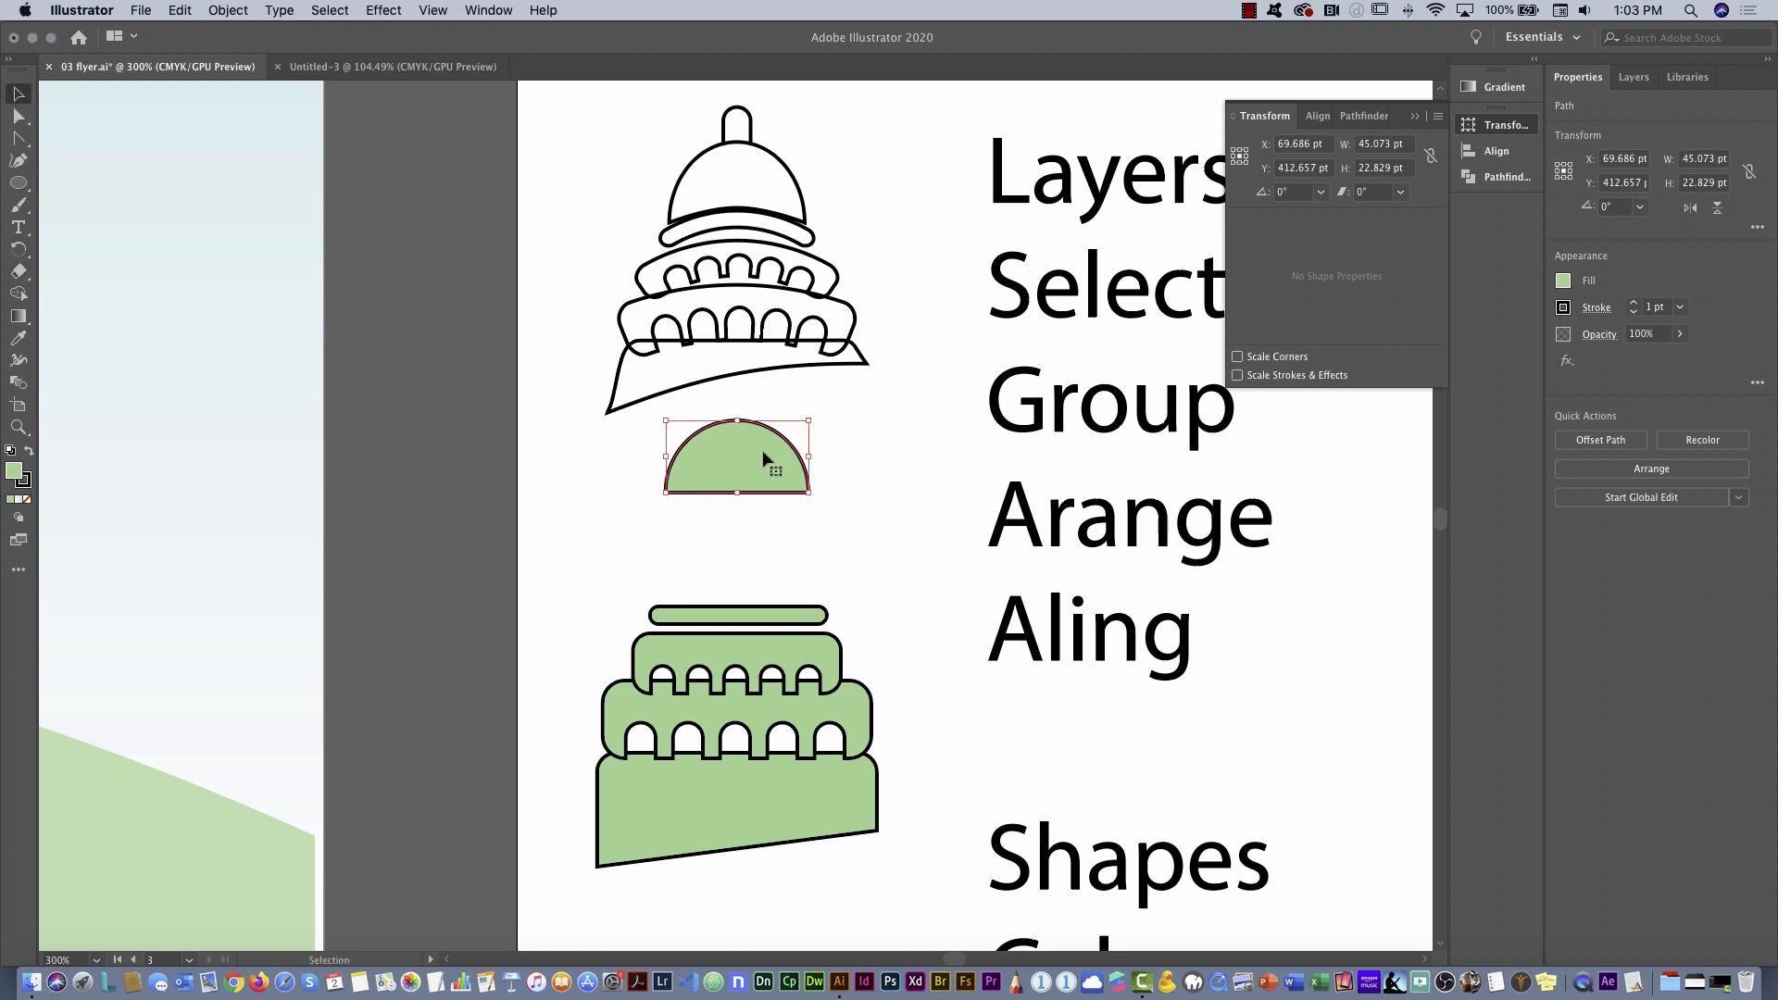
pyautogui.moveTo(765, 470); pyautogui.dragTo(777, 567)
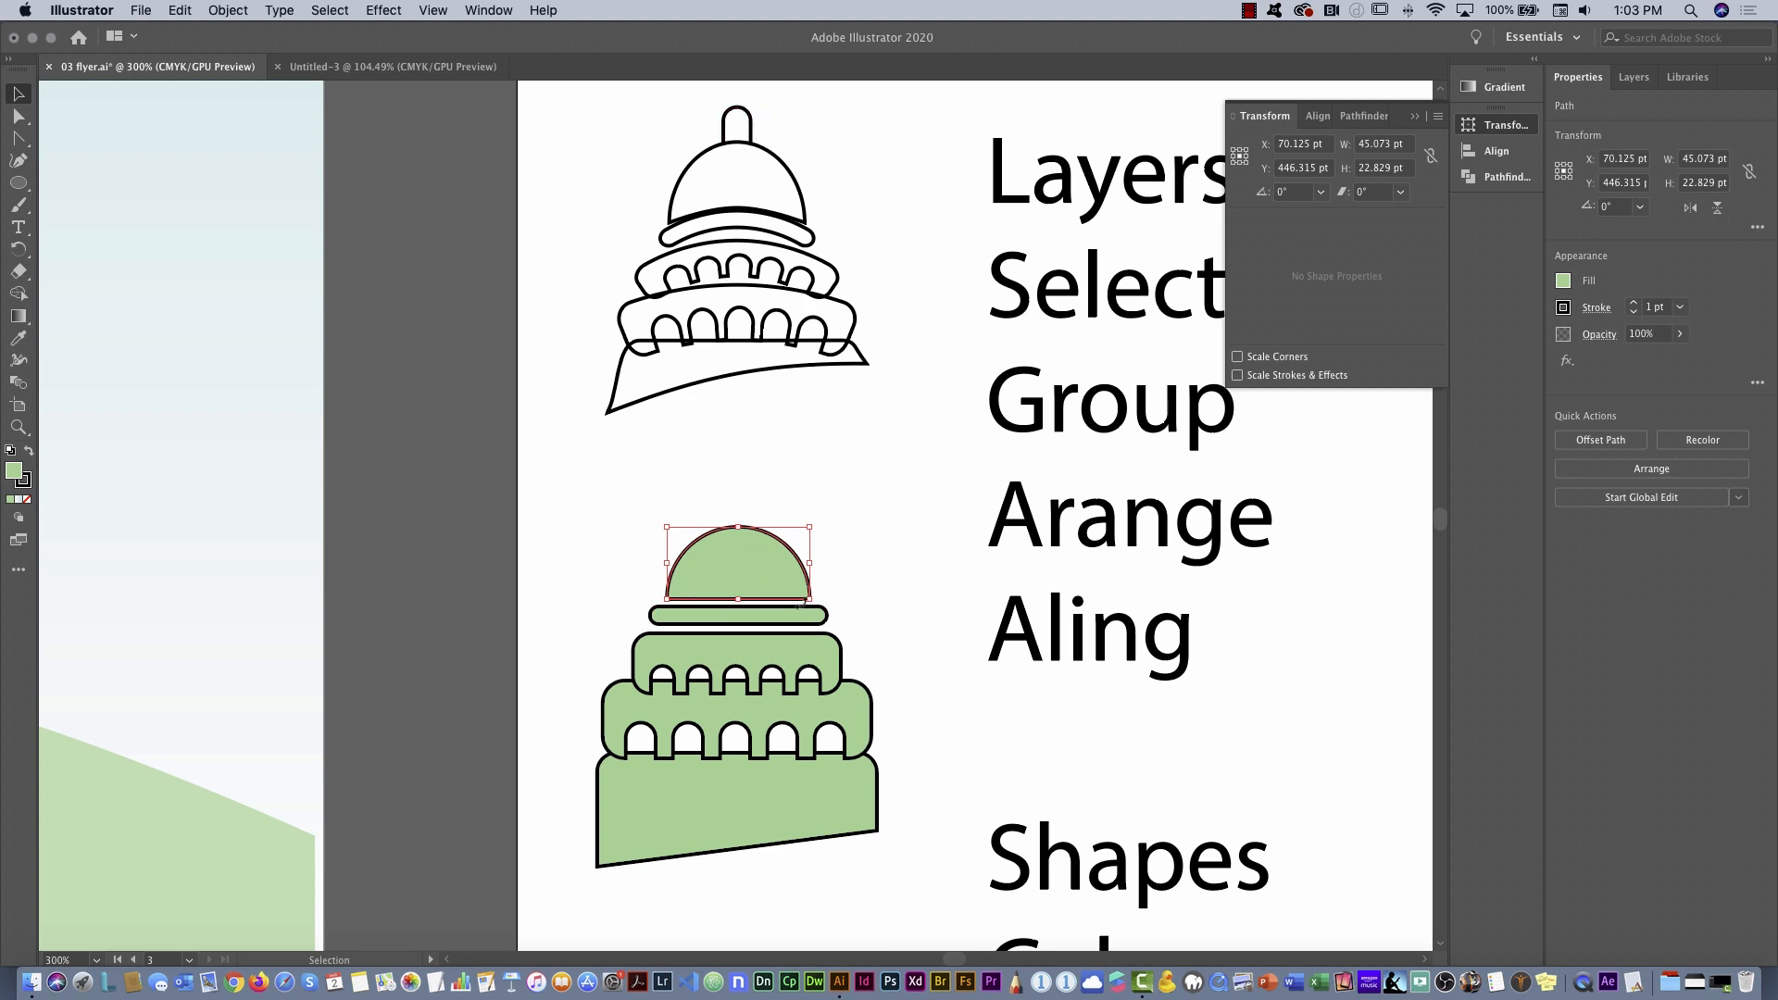
# Duplicate the thin rounded bar, set the copy's rectangle angle to 90° and move it to the left of the dome
pyautogui.click(782, 617)
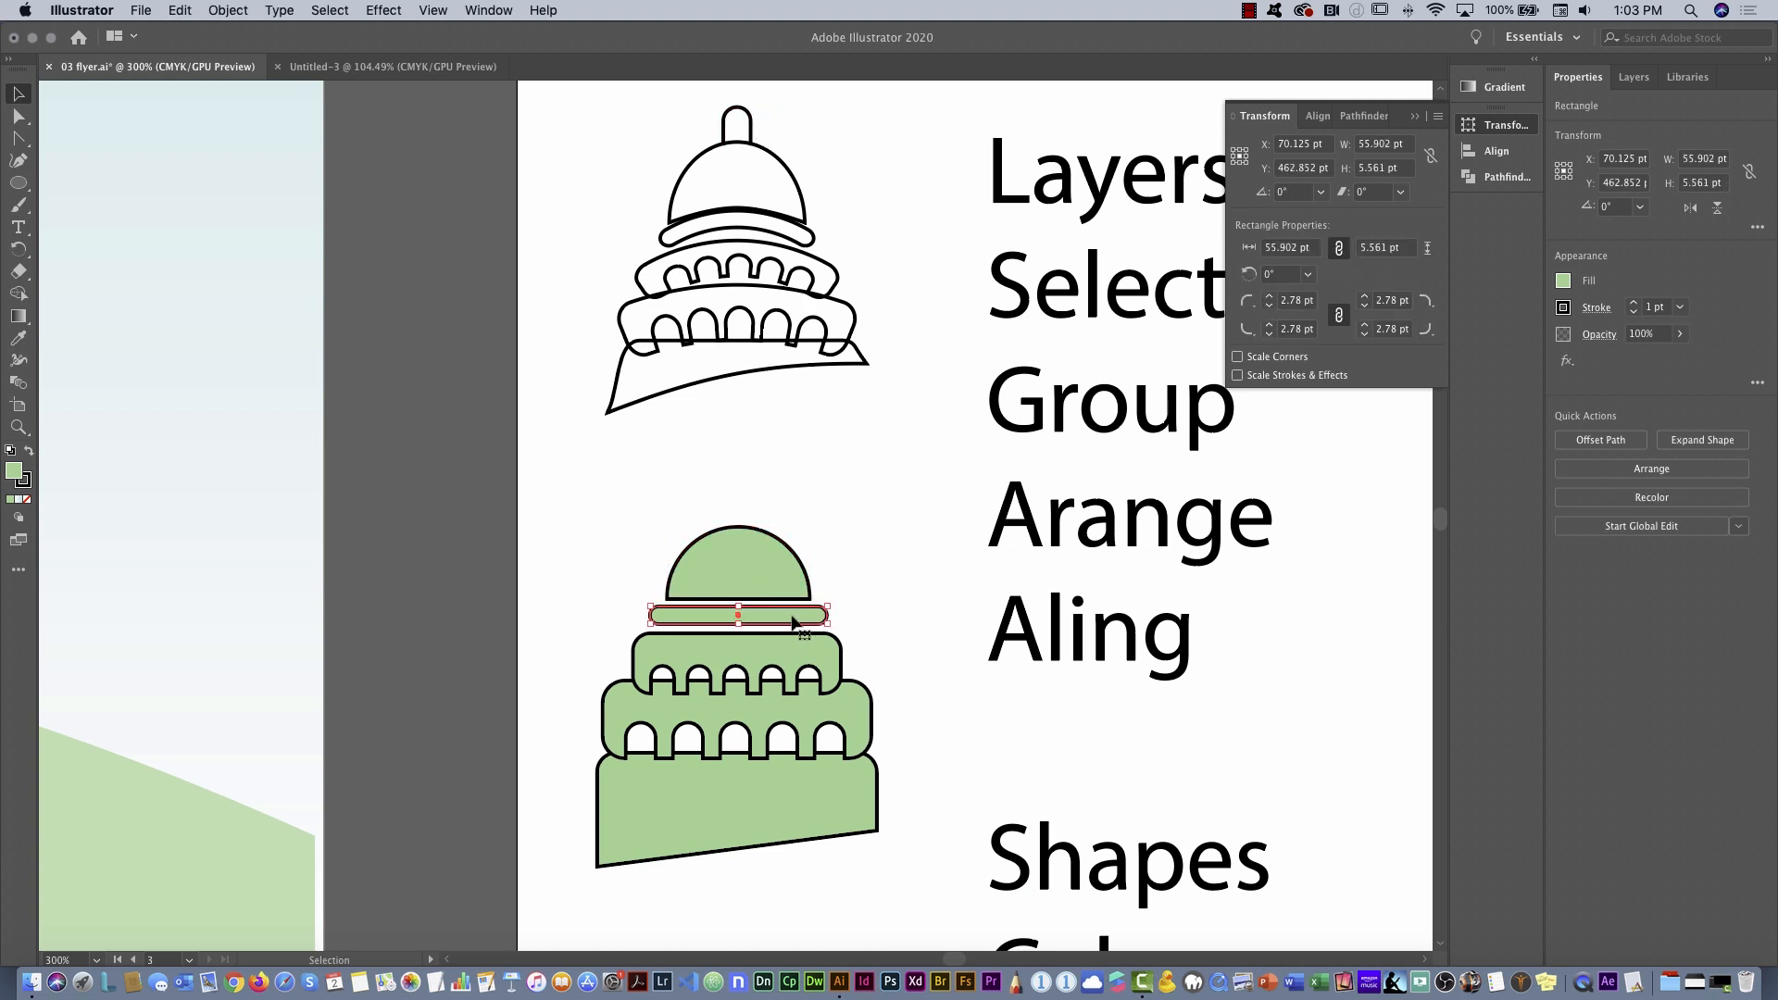
pyautogui.press('a')
pyautogui.moveTo(817, 613); pyautogui.dragTo(814, 513)
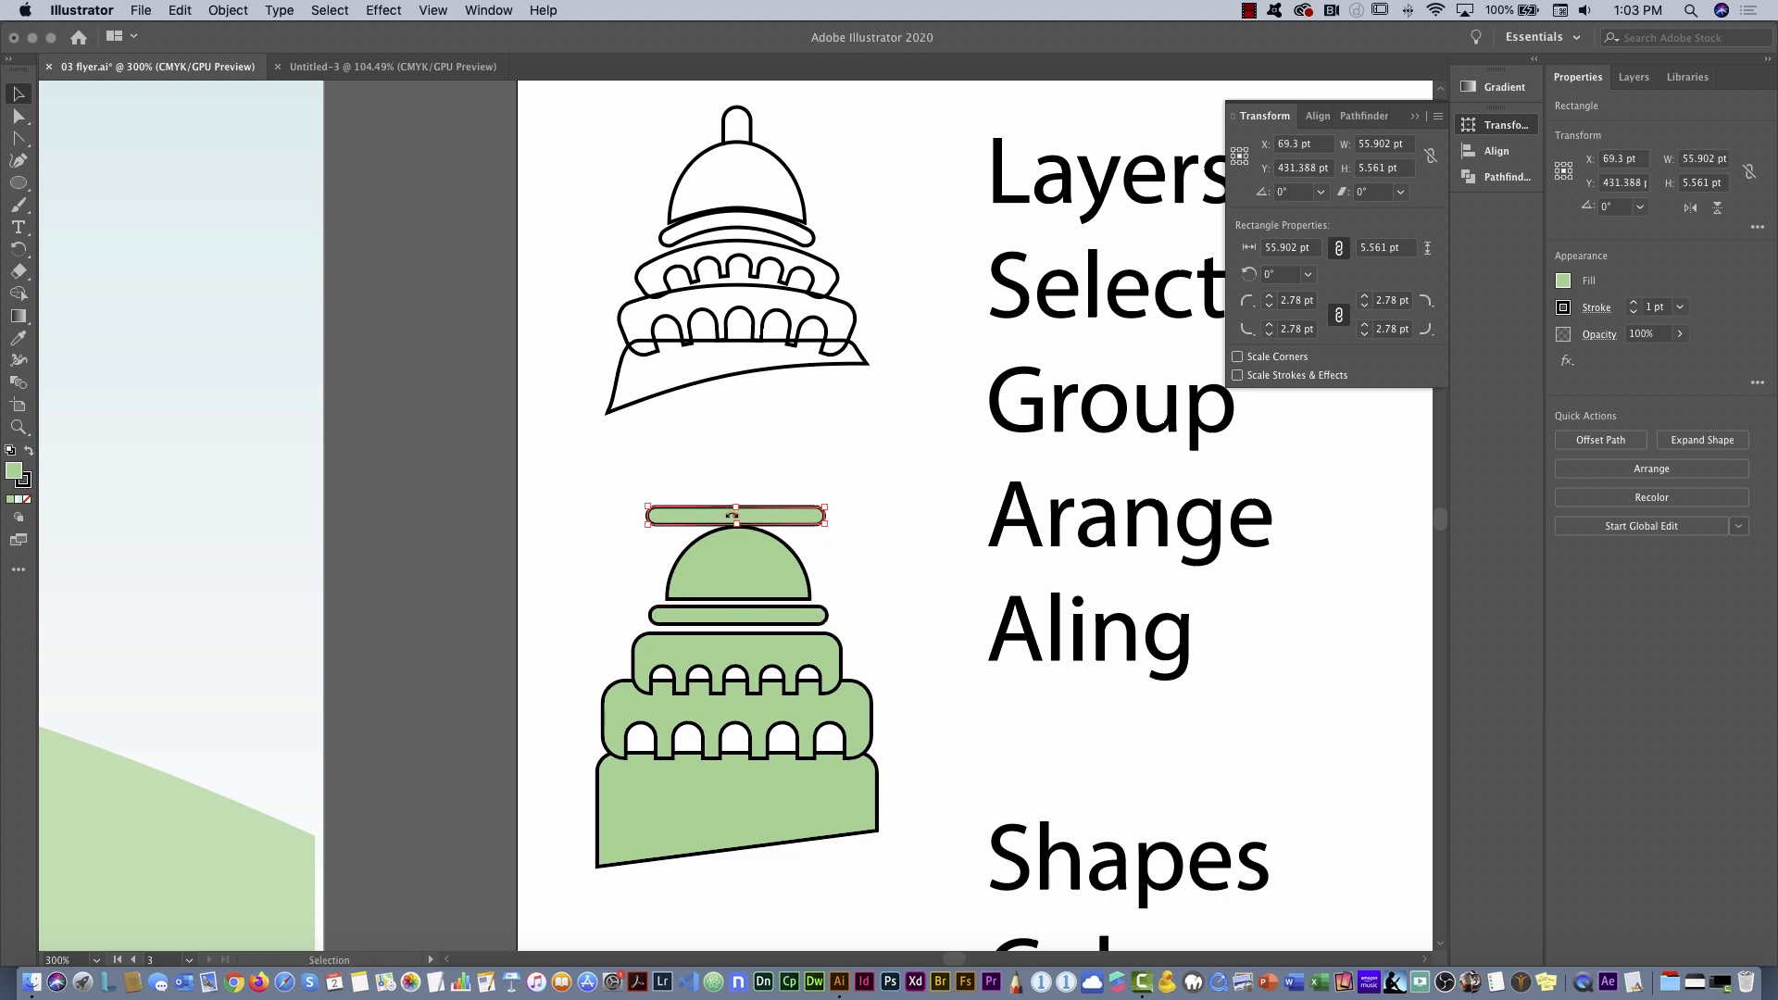
pyautogui.click(1309, 275)
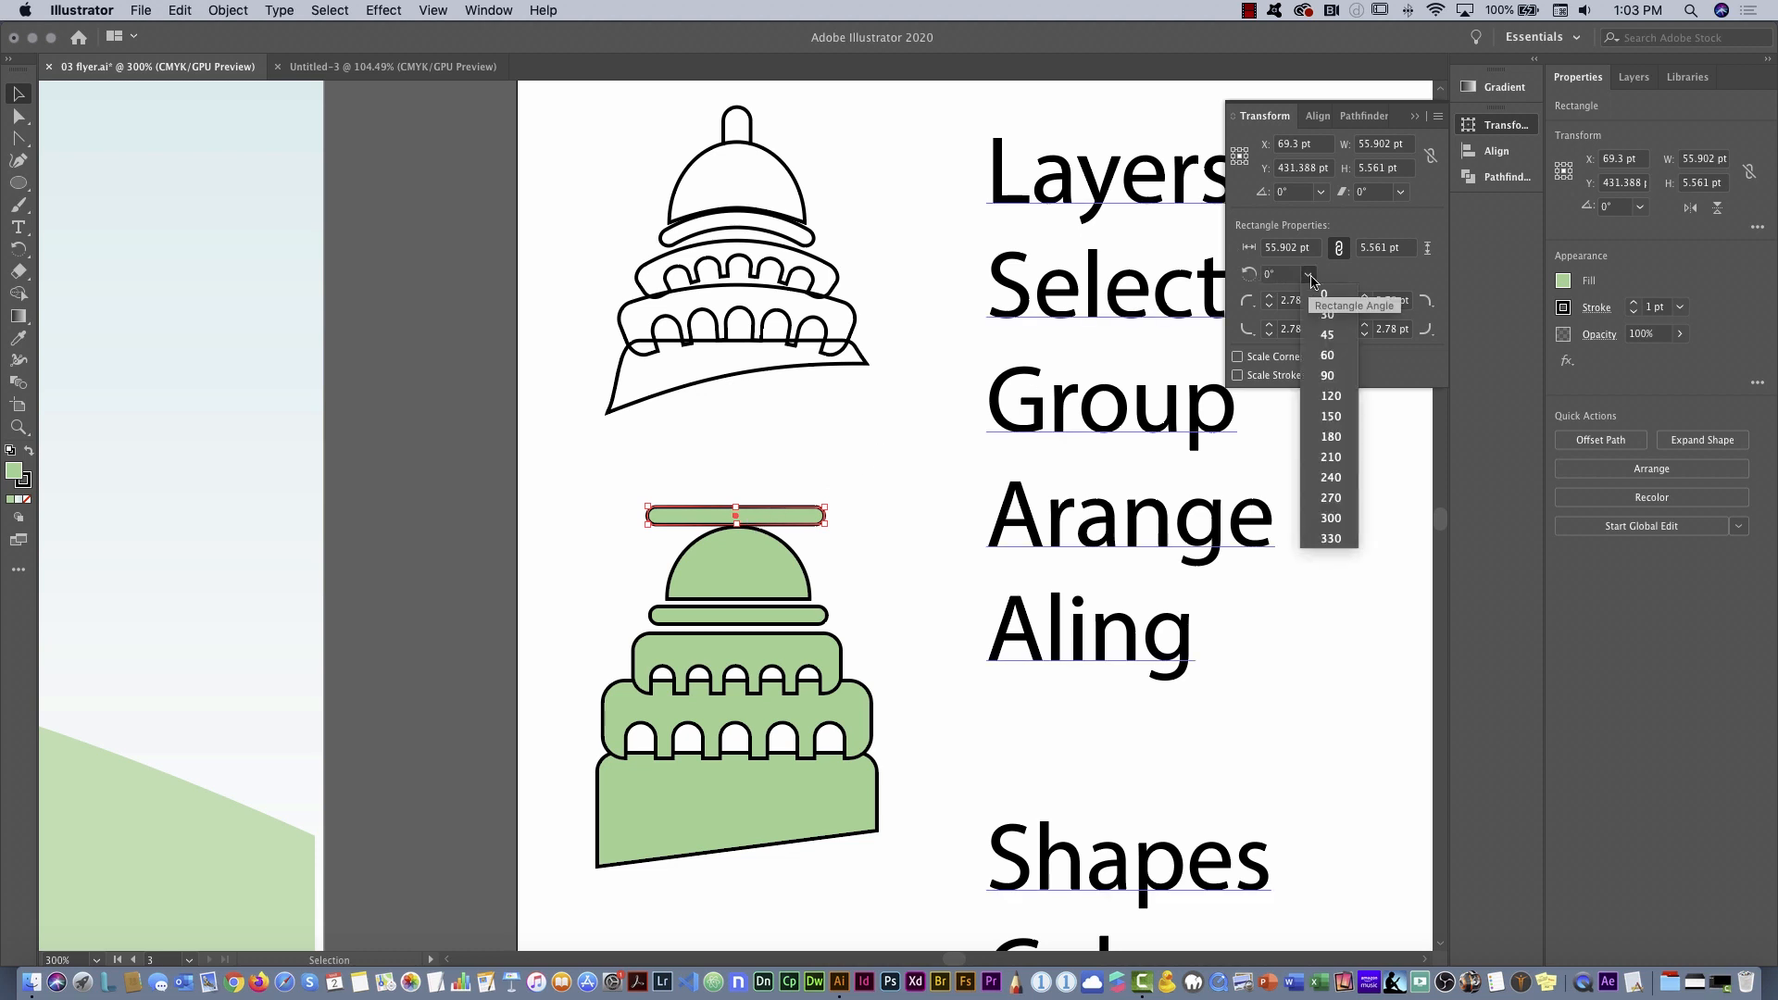
pyautogui.click(1334, 379)
pyautogui.moveTo(738, 489); pyautogui.dragTo(581, 481)
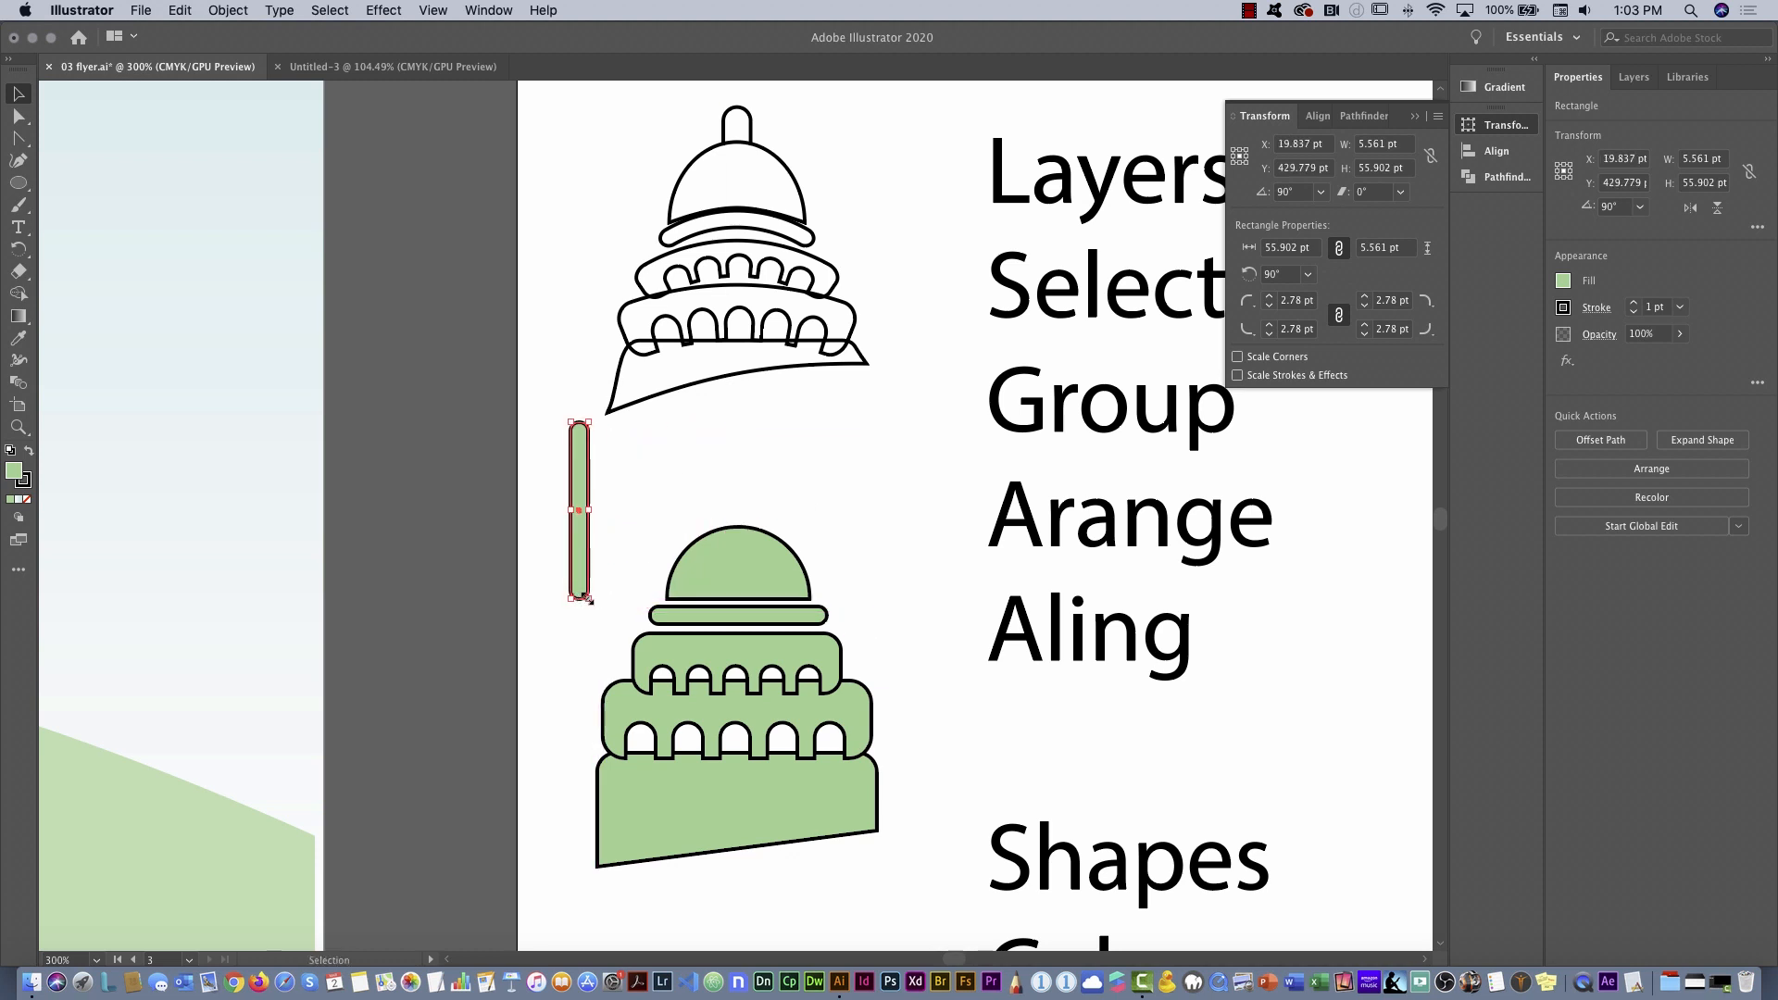
# Resize the upright rounded bar to about 8.4 pt wide and 36.9 pt high, and set its corner radii to 4 pt
pyautogui.moveTo(588, 600); pyautogui.dragTo(589, 502)
pyautogui.press('super+z')
pyautogui.moveTo(589, 597); pyautogui.dragTo(595, 525)
pyautogui.moveTo(587, 564); pyautogui.dragTo(587, 538)
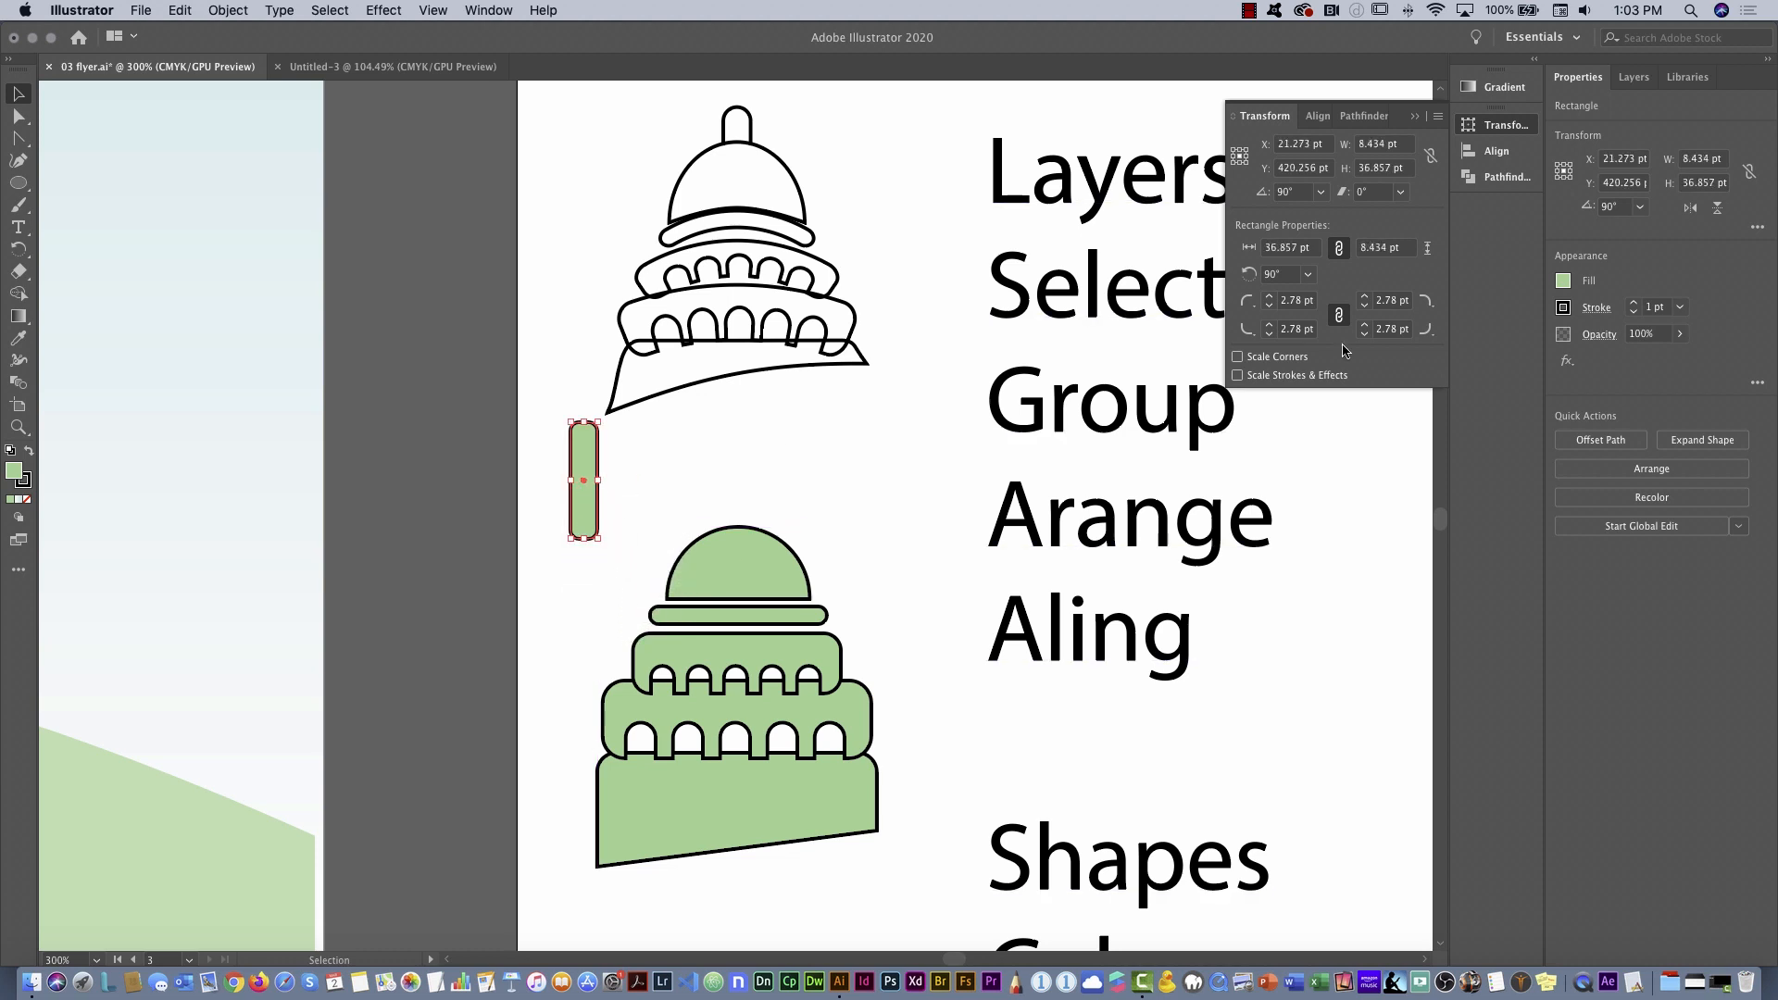
pyautogui.click(1270, 297)
pyautogui.click(1270, 297)
# Center the upright bar over the top of the green dome as a spire and send it behind the dome
pyautogui.moveTo(599, 455); pyautogui.dragTo(738, 503)
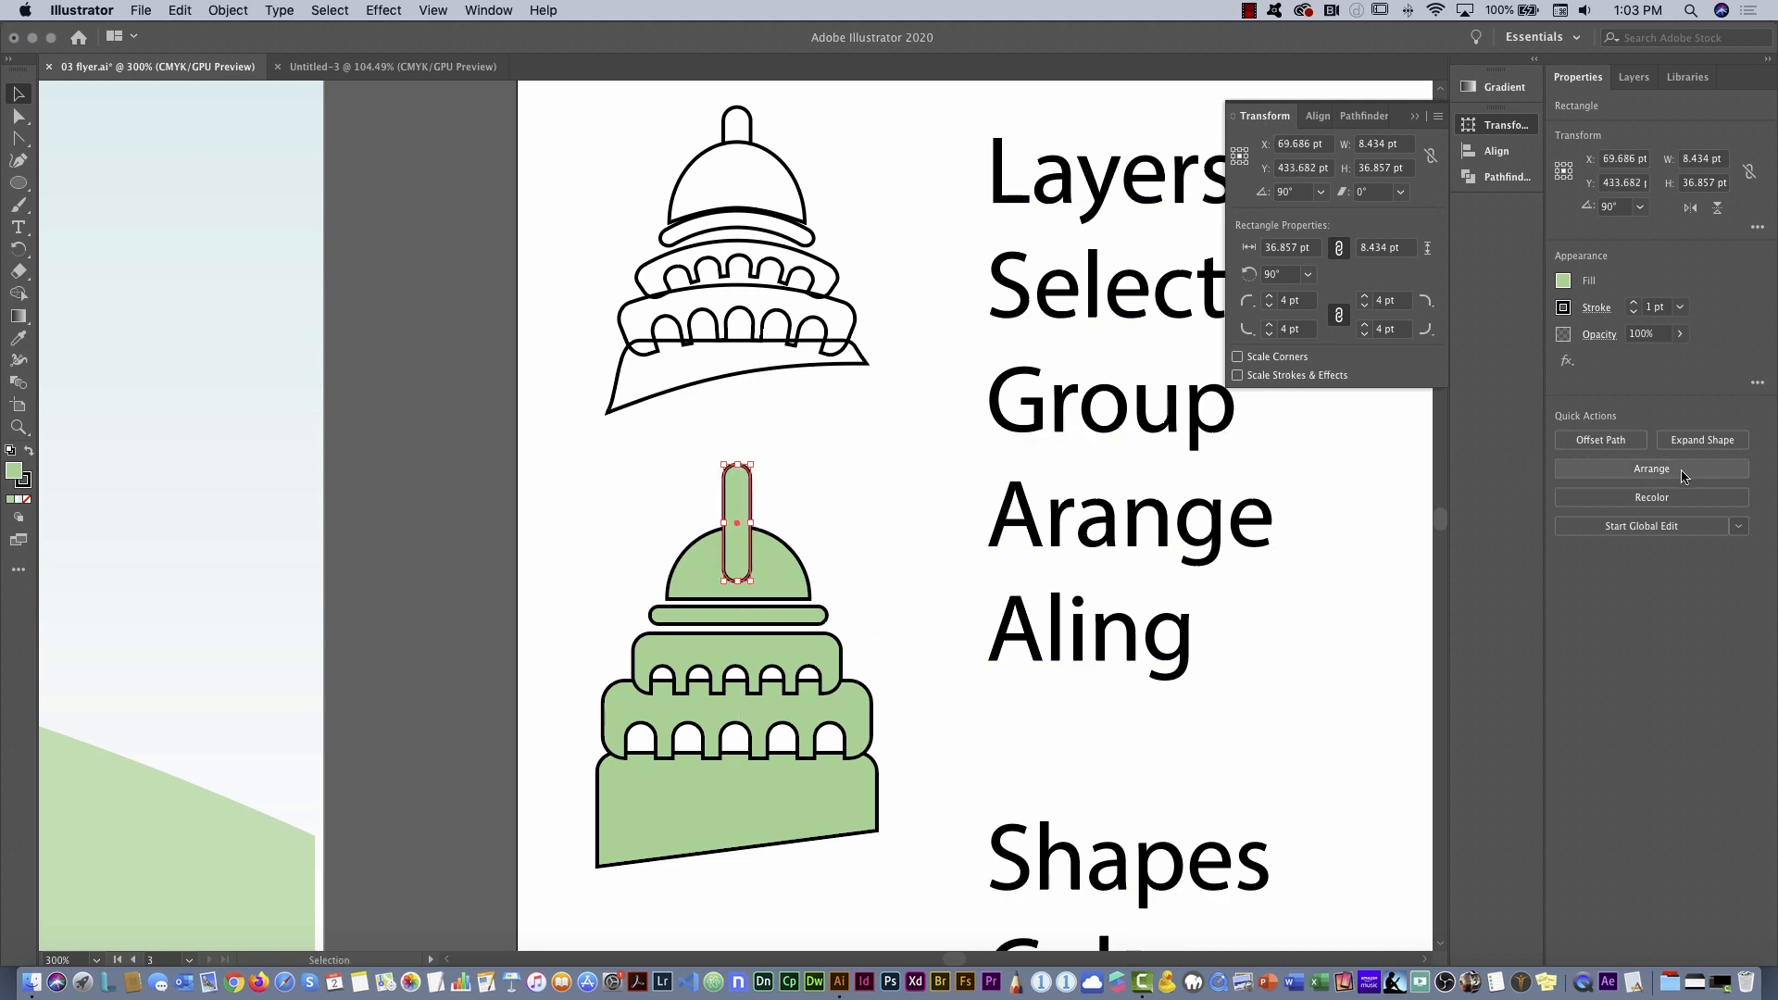
pyautogui.click(1649, 474)
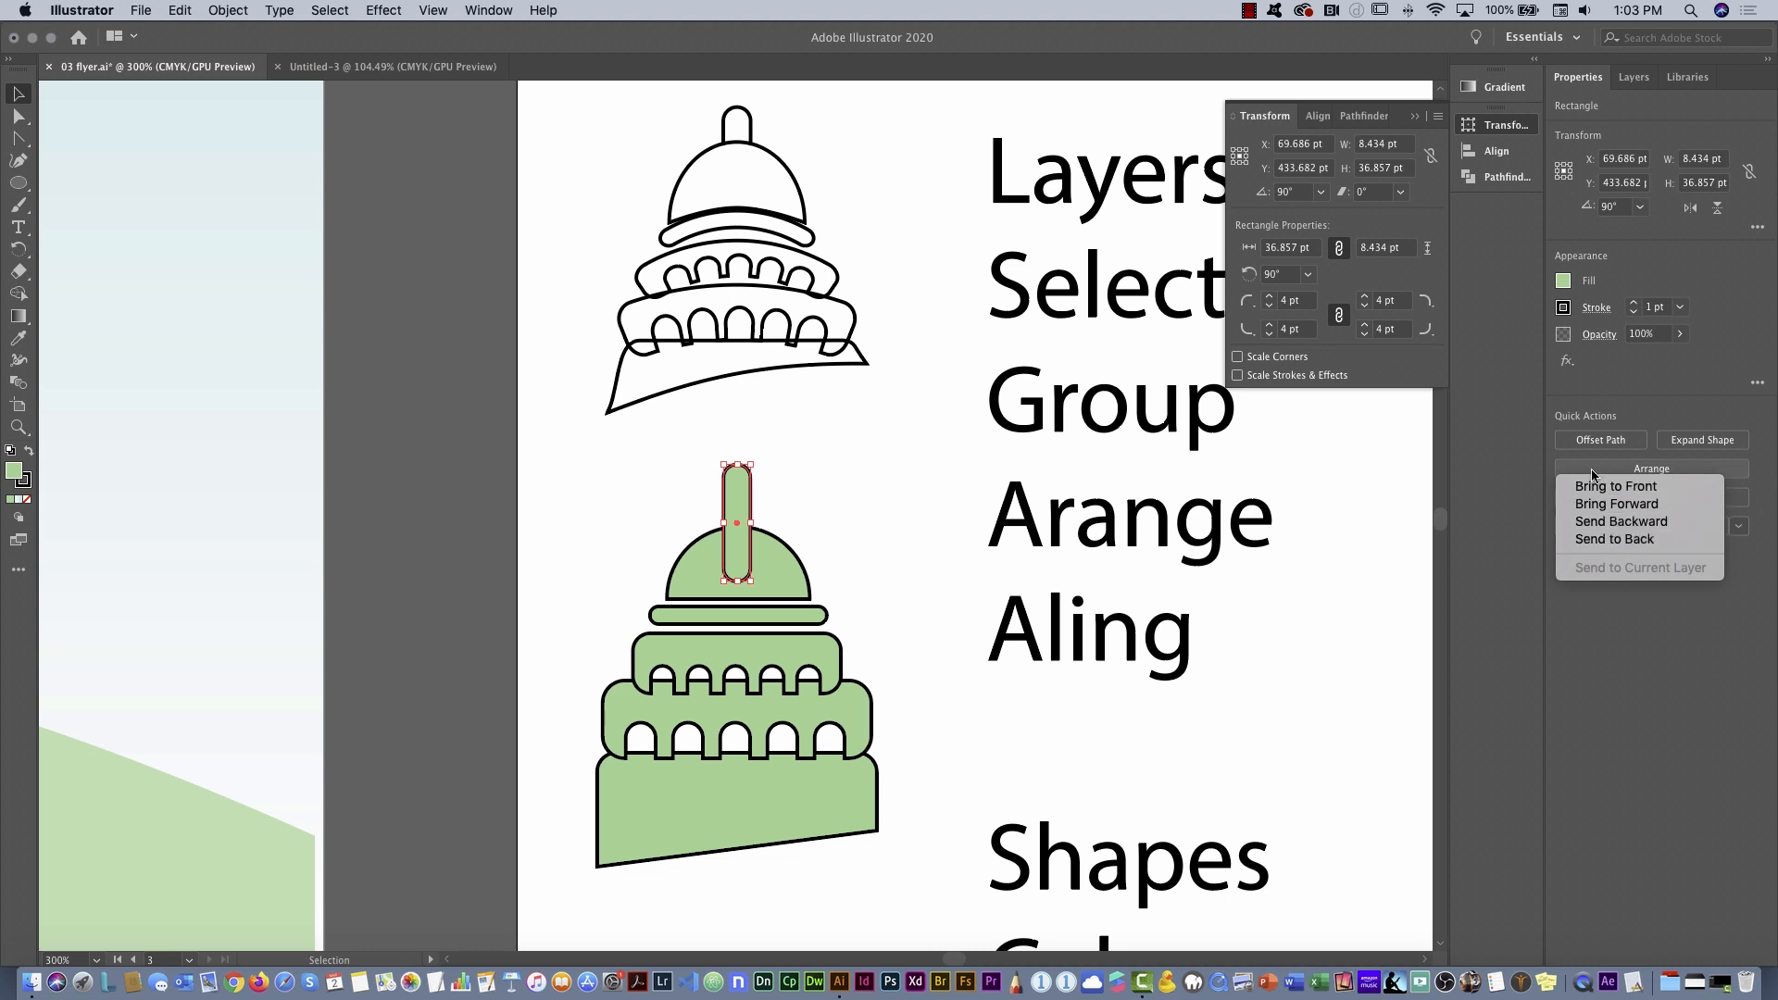
pyautogui.click(237, 9)
pyautogui.click(228, 10)
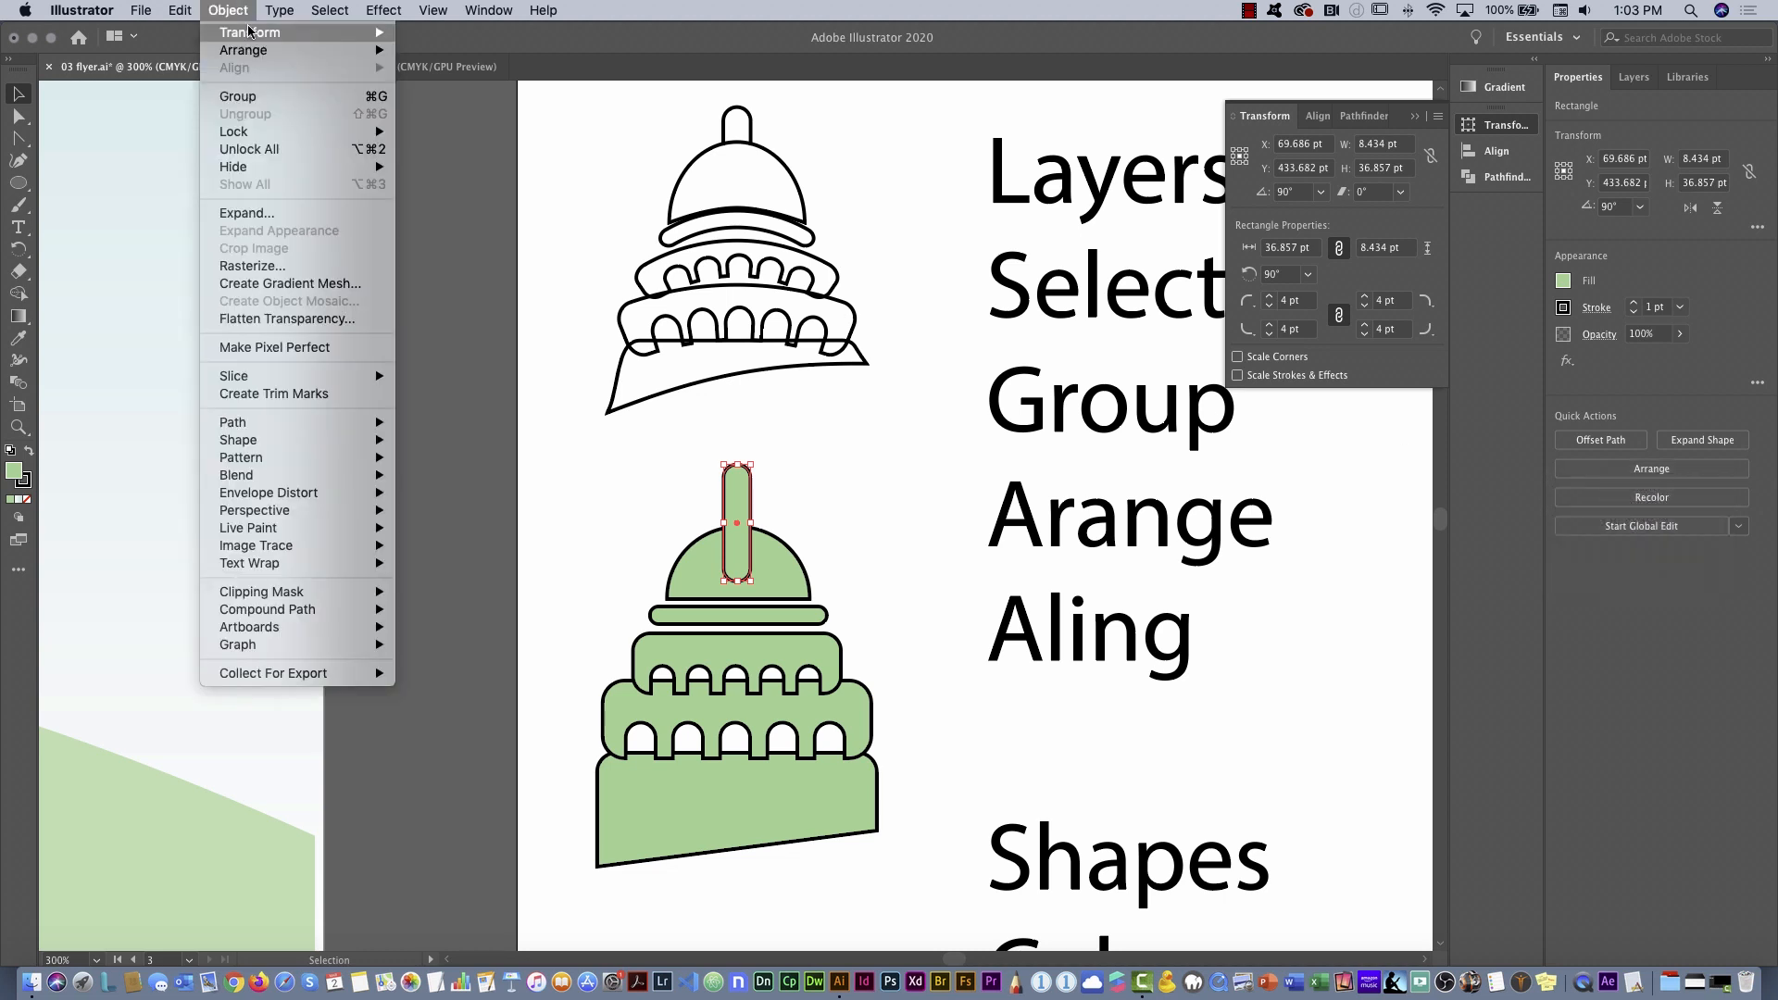
pyautogui.moveTo(245, 50)
pyautogui.click(475, 104)
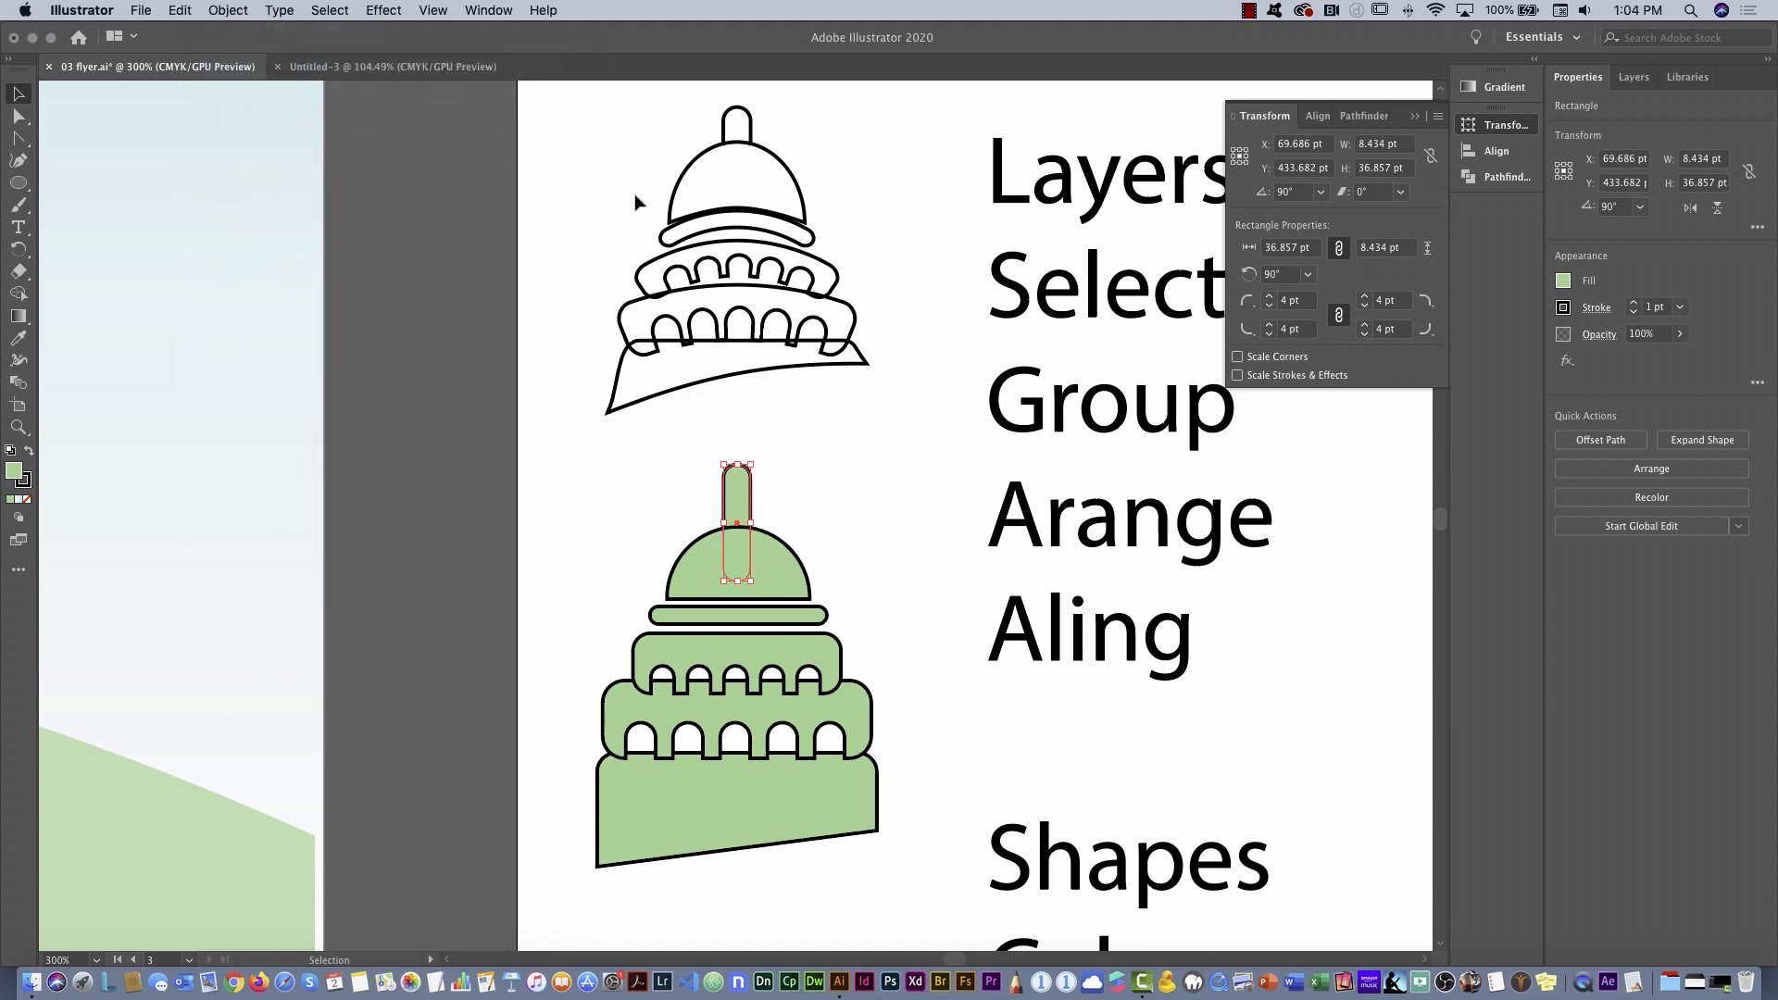
pyautogui.click(875, 583)
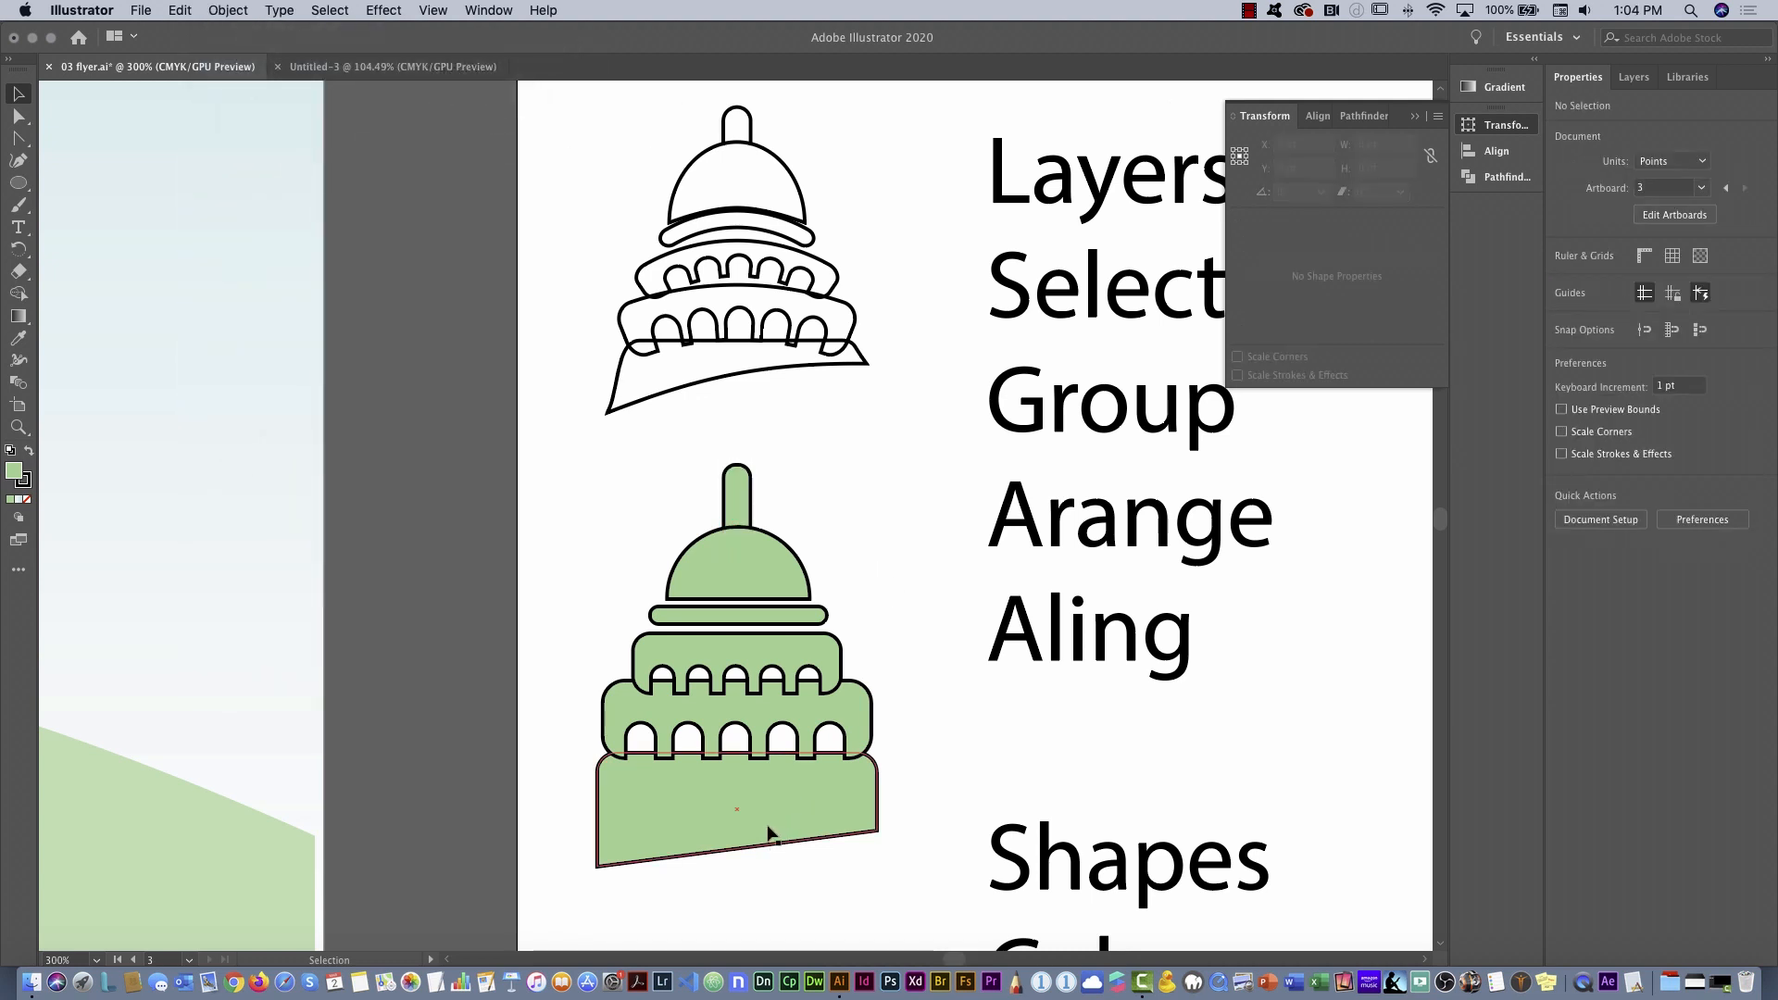
# Select all green building parts, try centering them horizontally on the artboard, and undo the alignment
pyautogui.moveTo(619, 495); pyautogui.dragTo(864, 850)
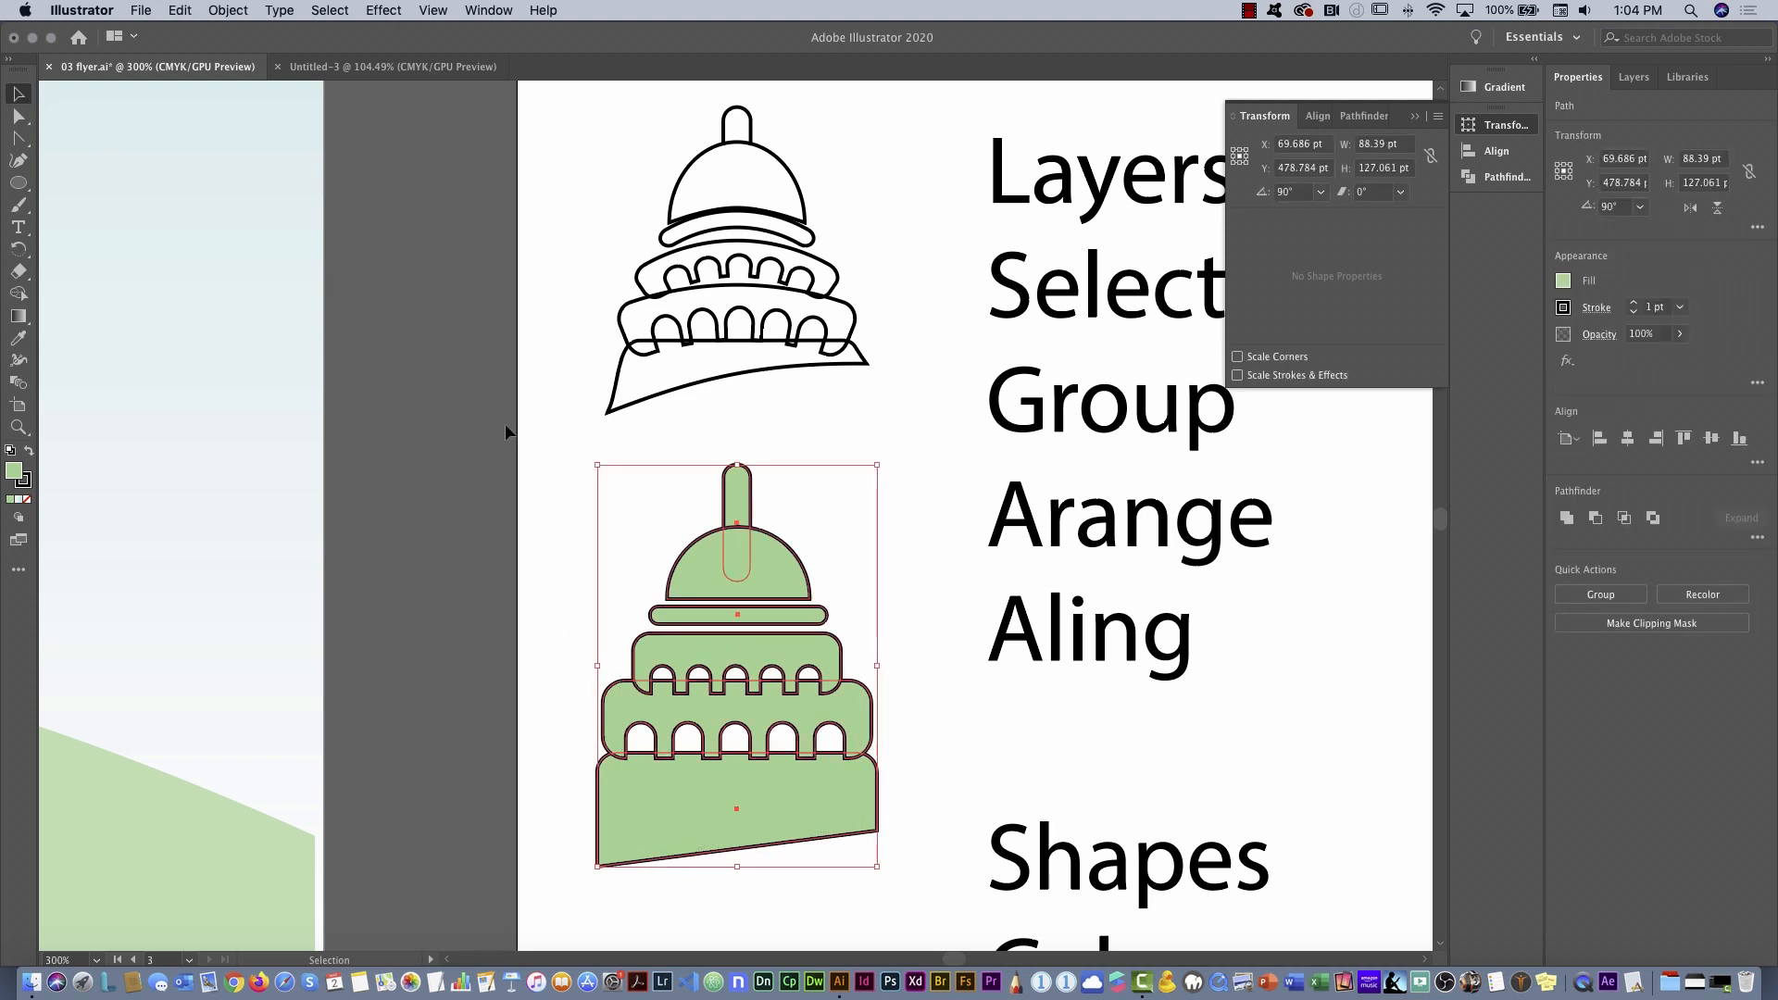
pyautogui.moveTo(620, 501); pyautogui.dragTo(852, 857)
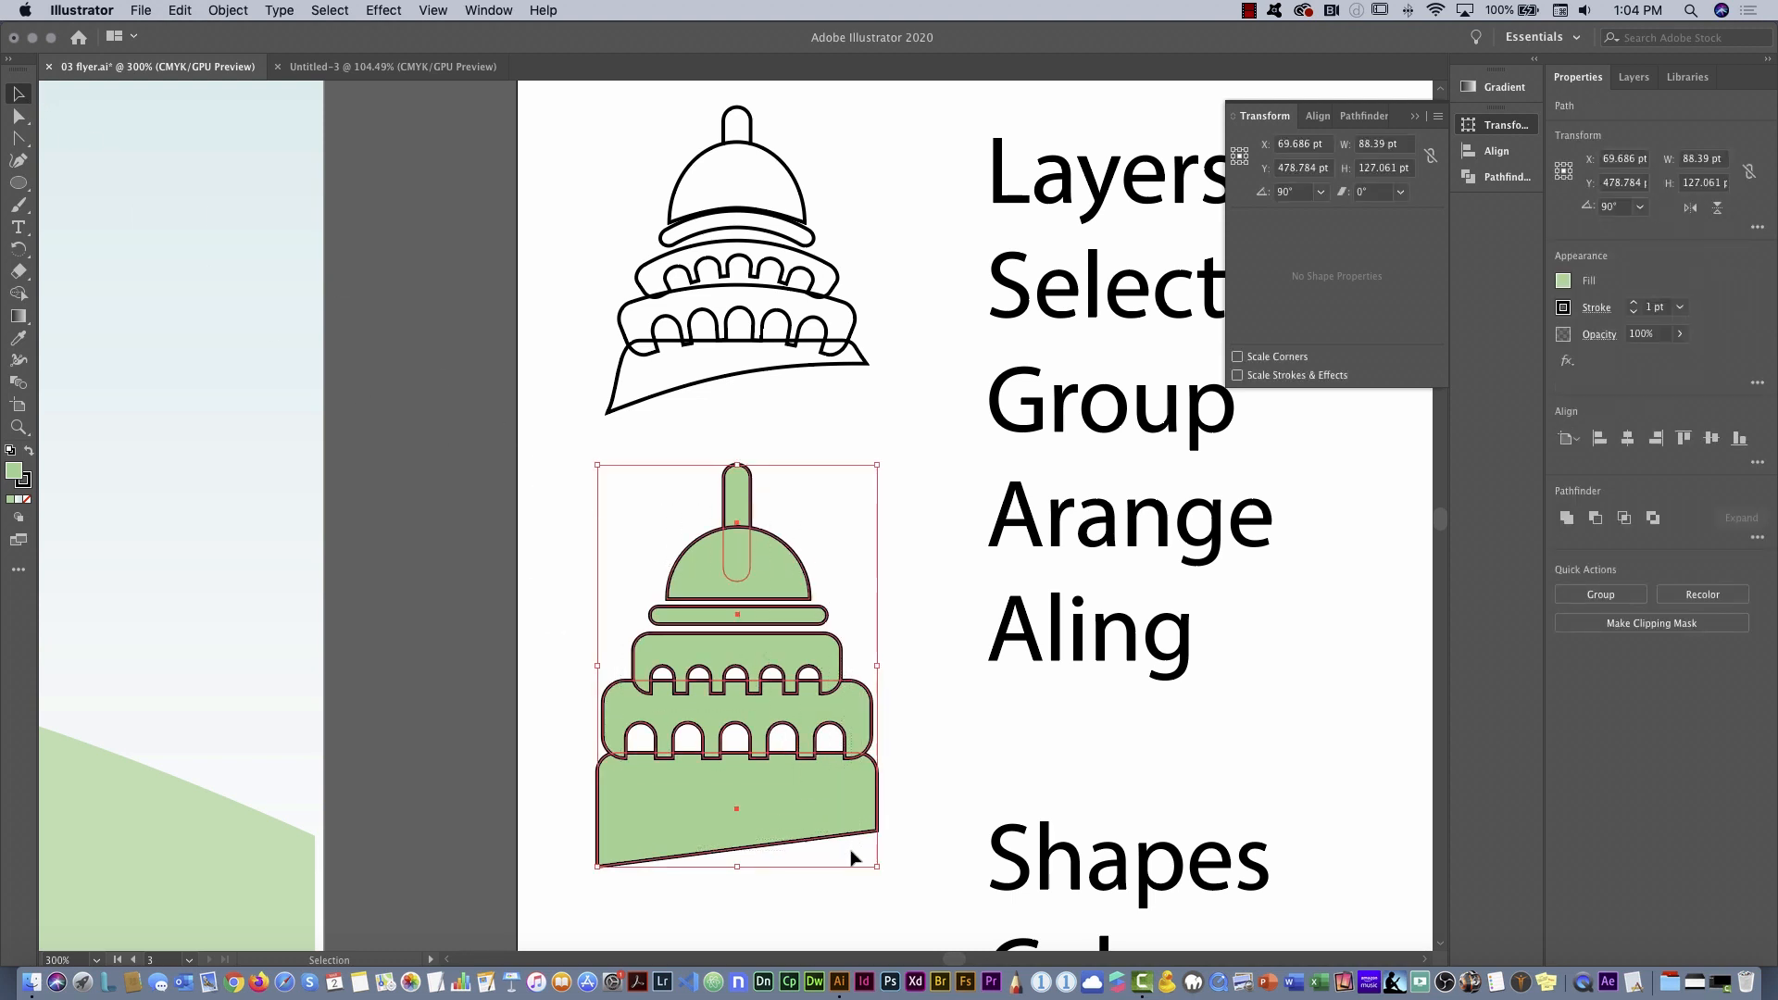
pyautogui.click(1629, 443)
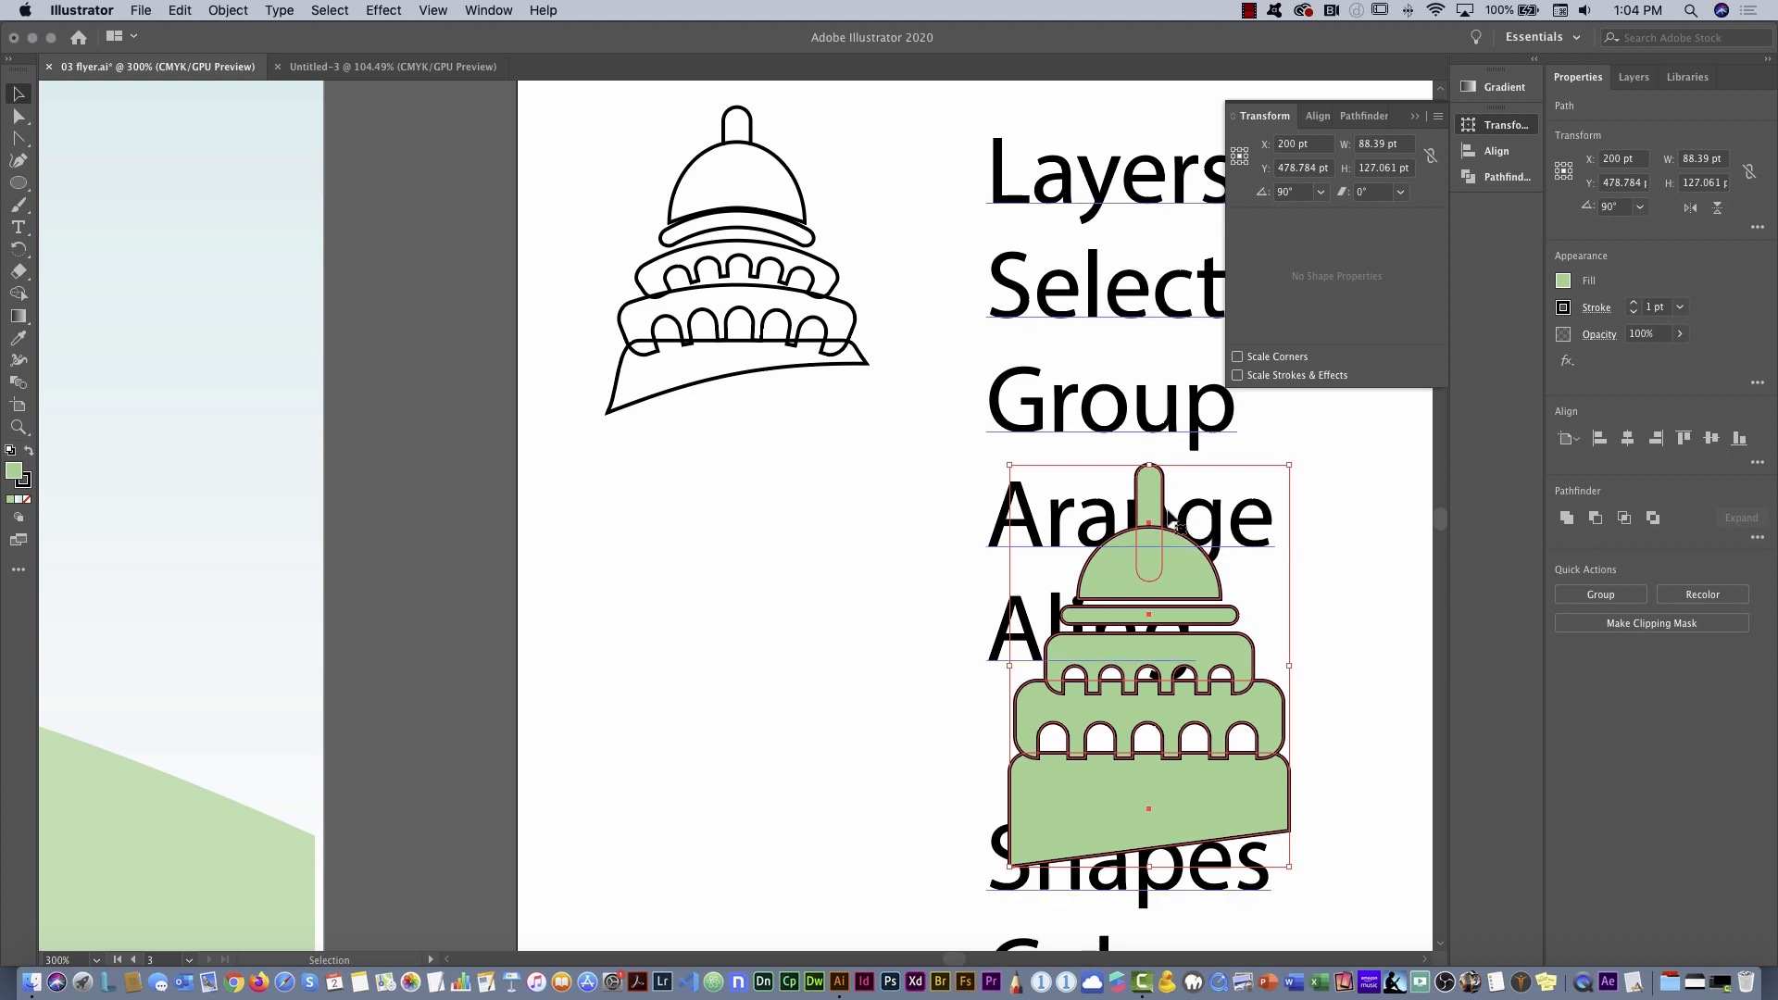
pyautogui.click(181, 11)
pyautogui.click(190, 40)
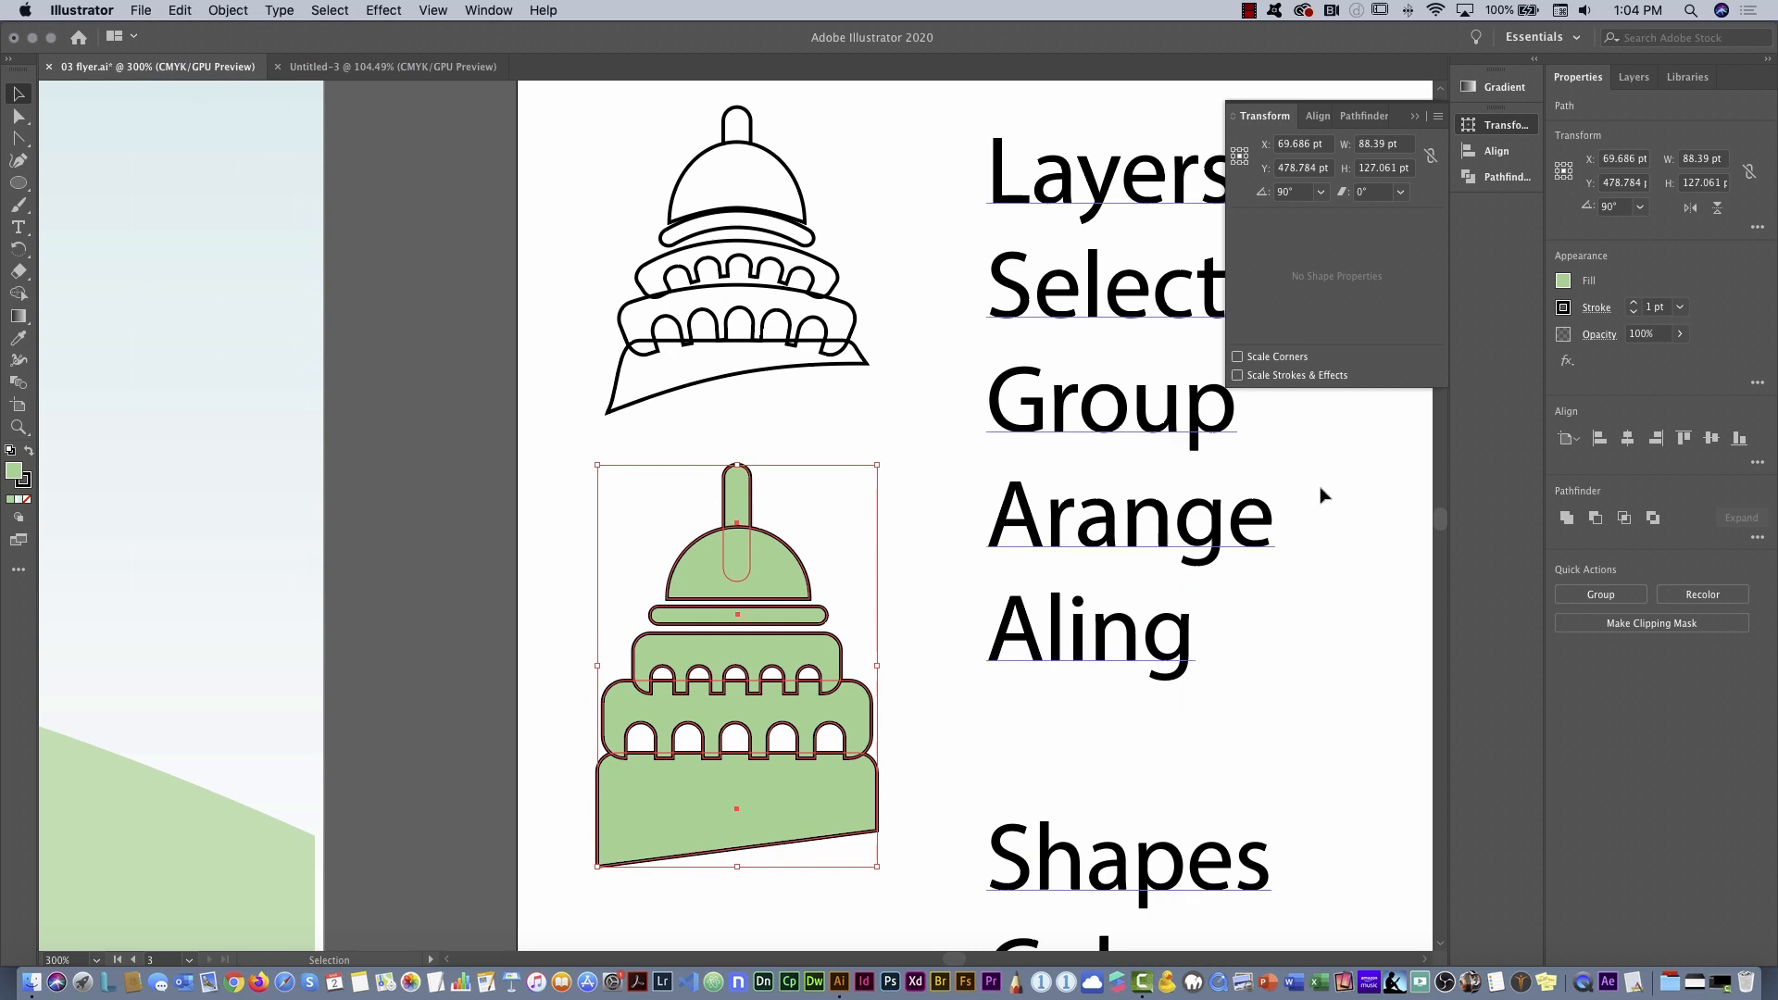
# Align the horizontal centers of all green building parts with each other, using Align to Selection
pyautogui.click(1578, 445)
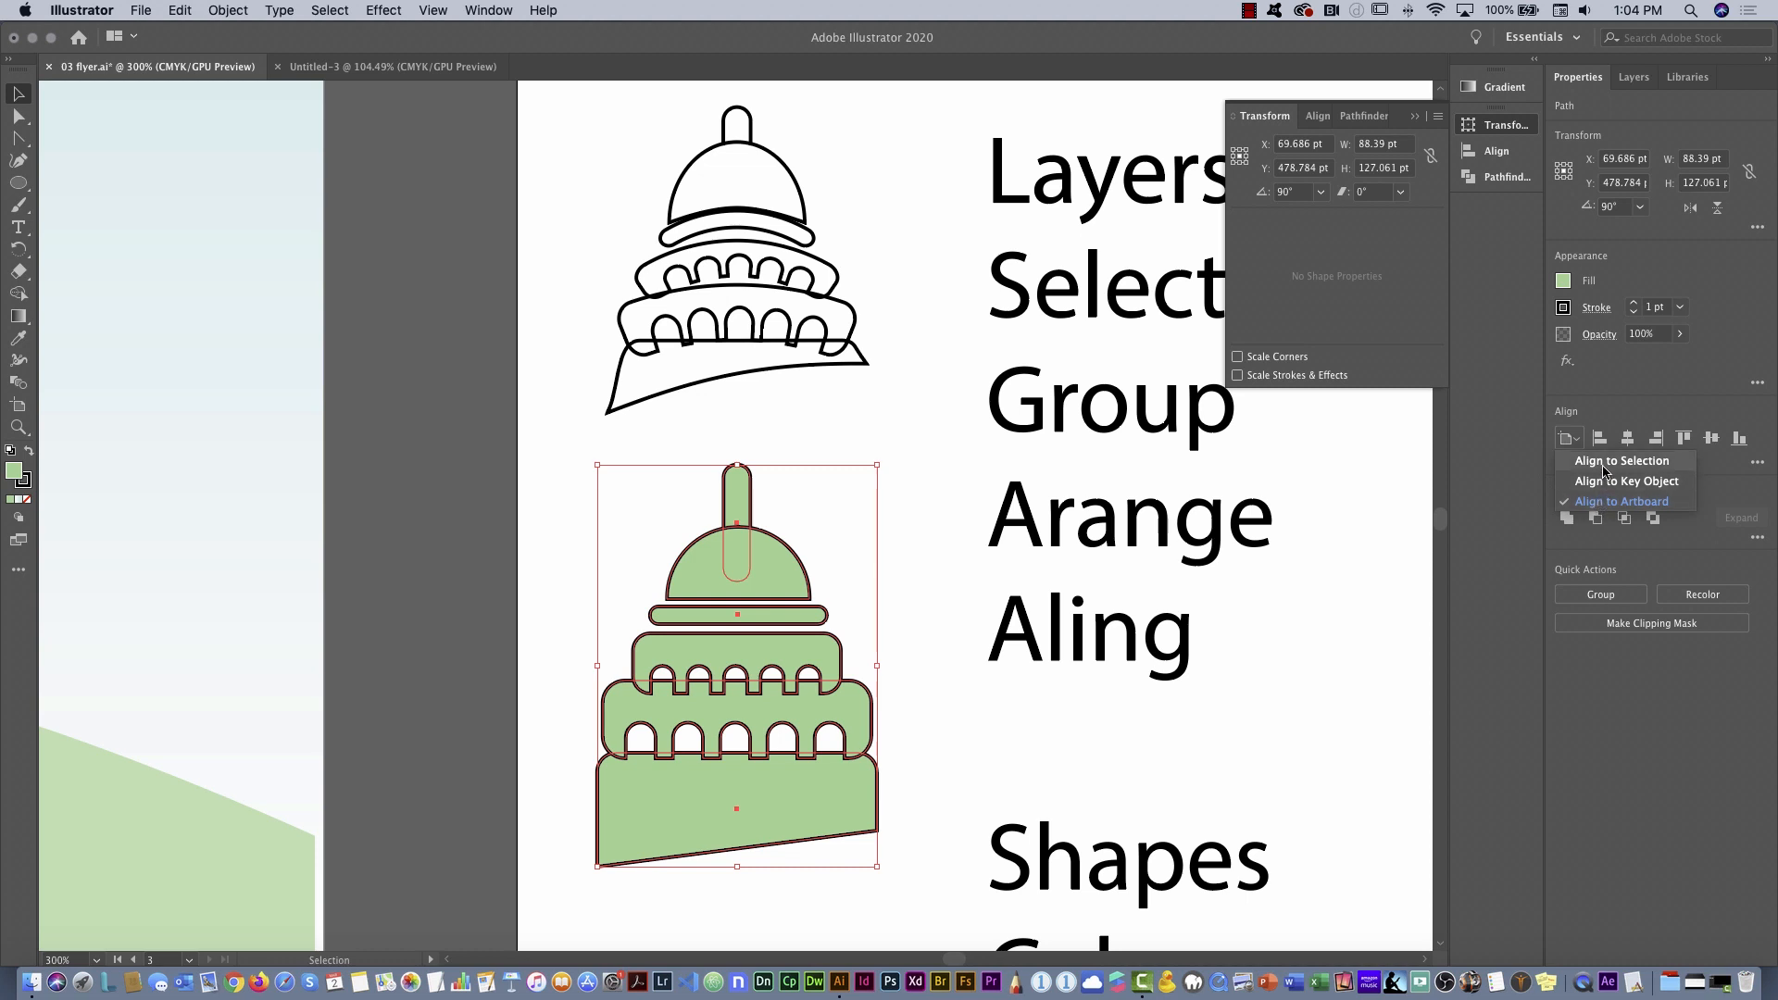
pyautogui.click(1609, 461)
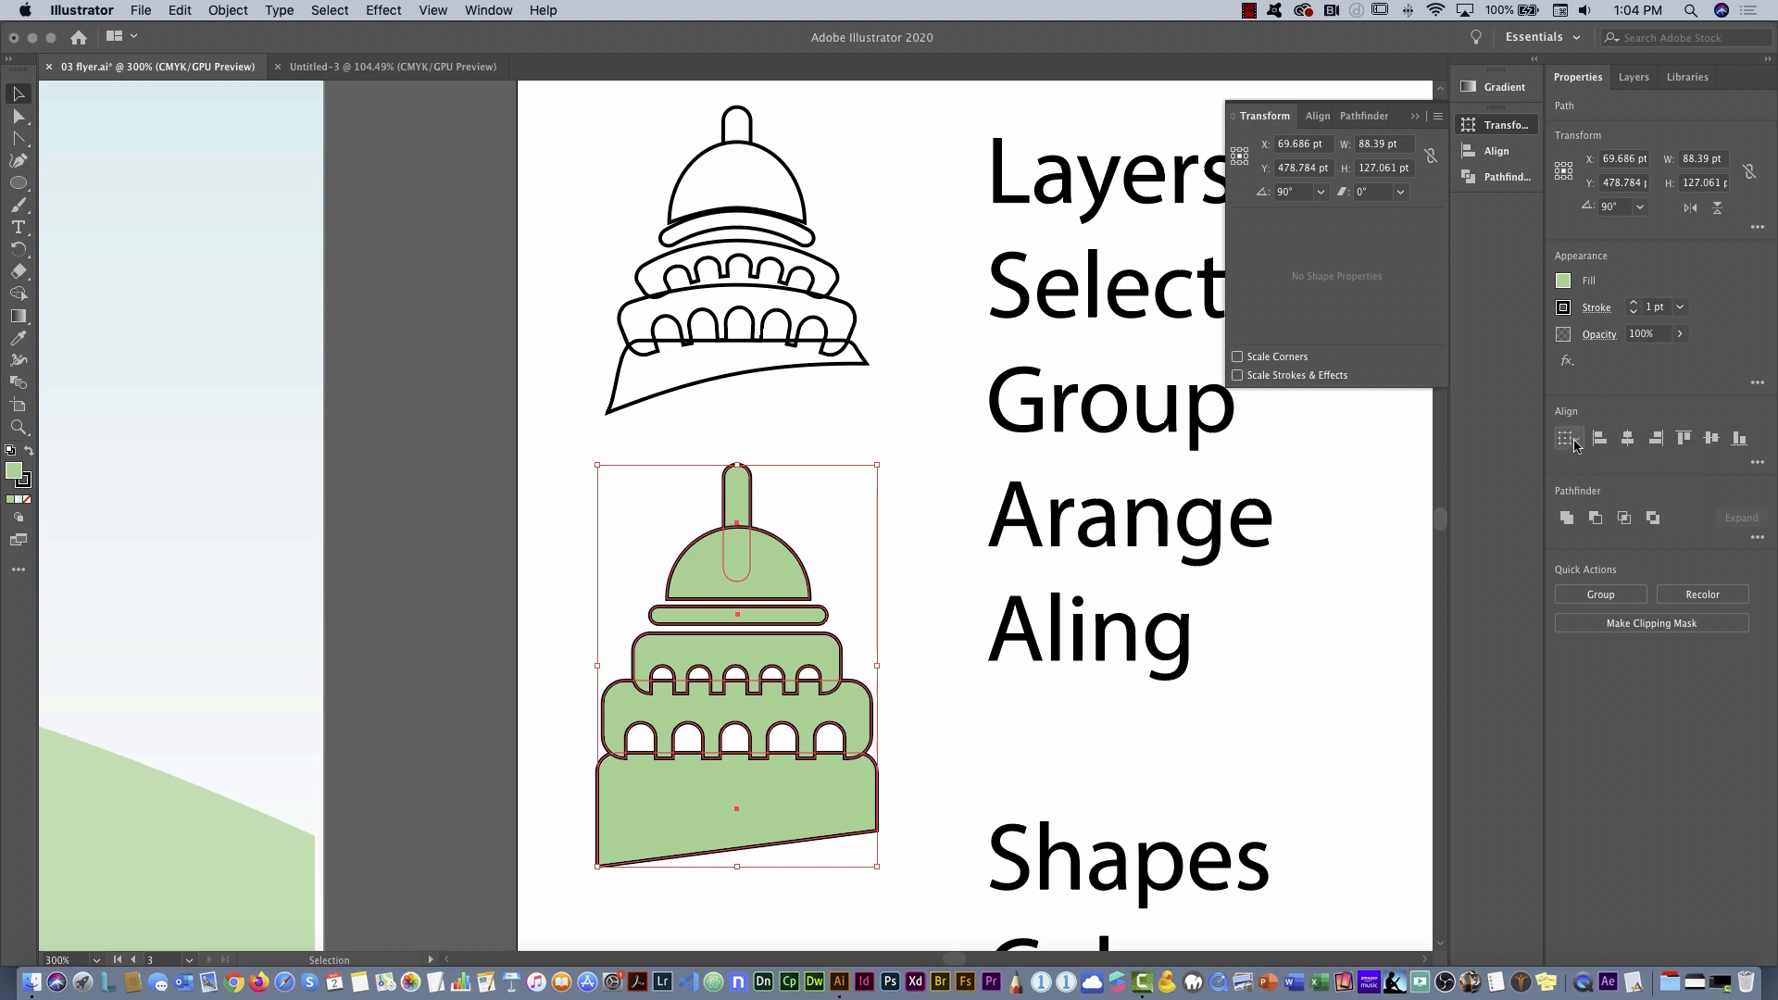
pyautogui.click(1629, 442)
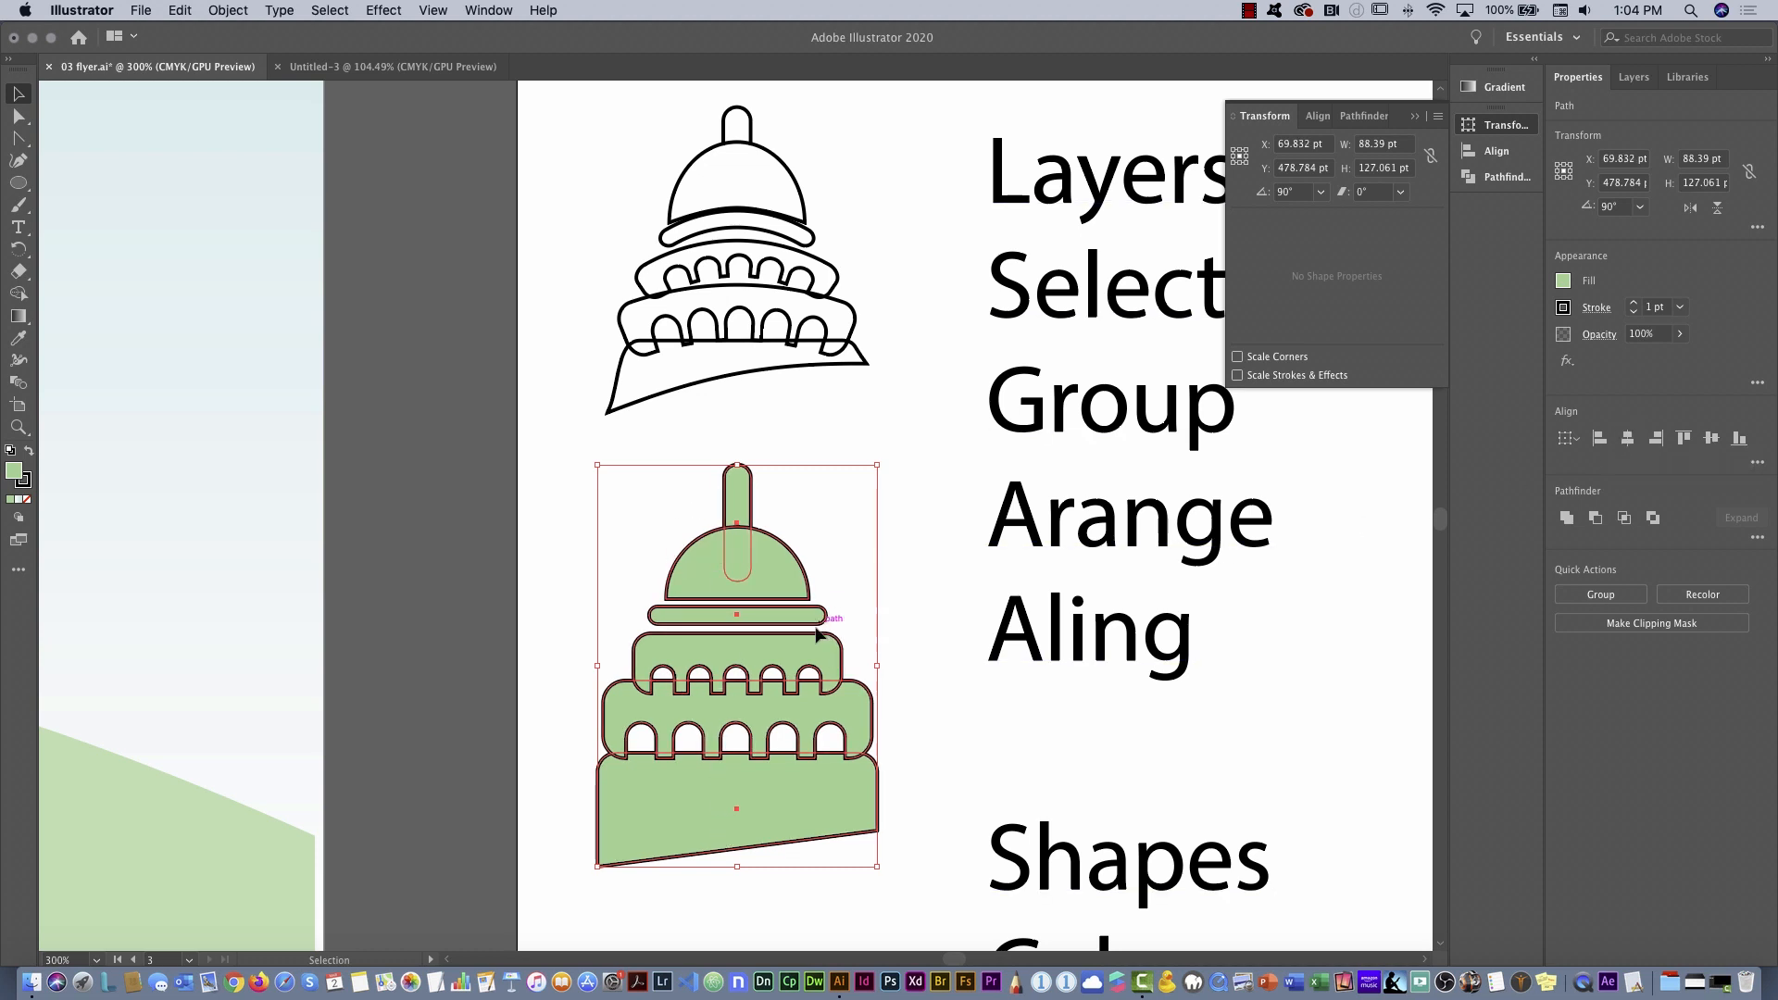
pyautogui.click(903, 761)
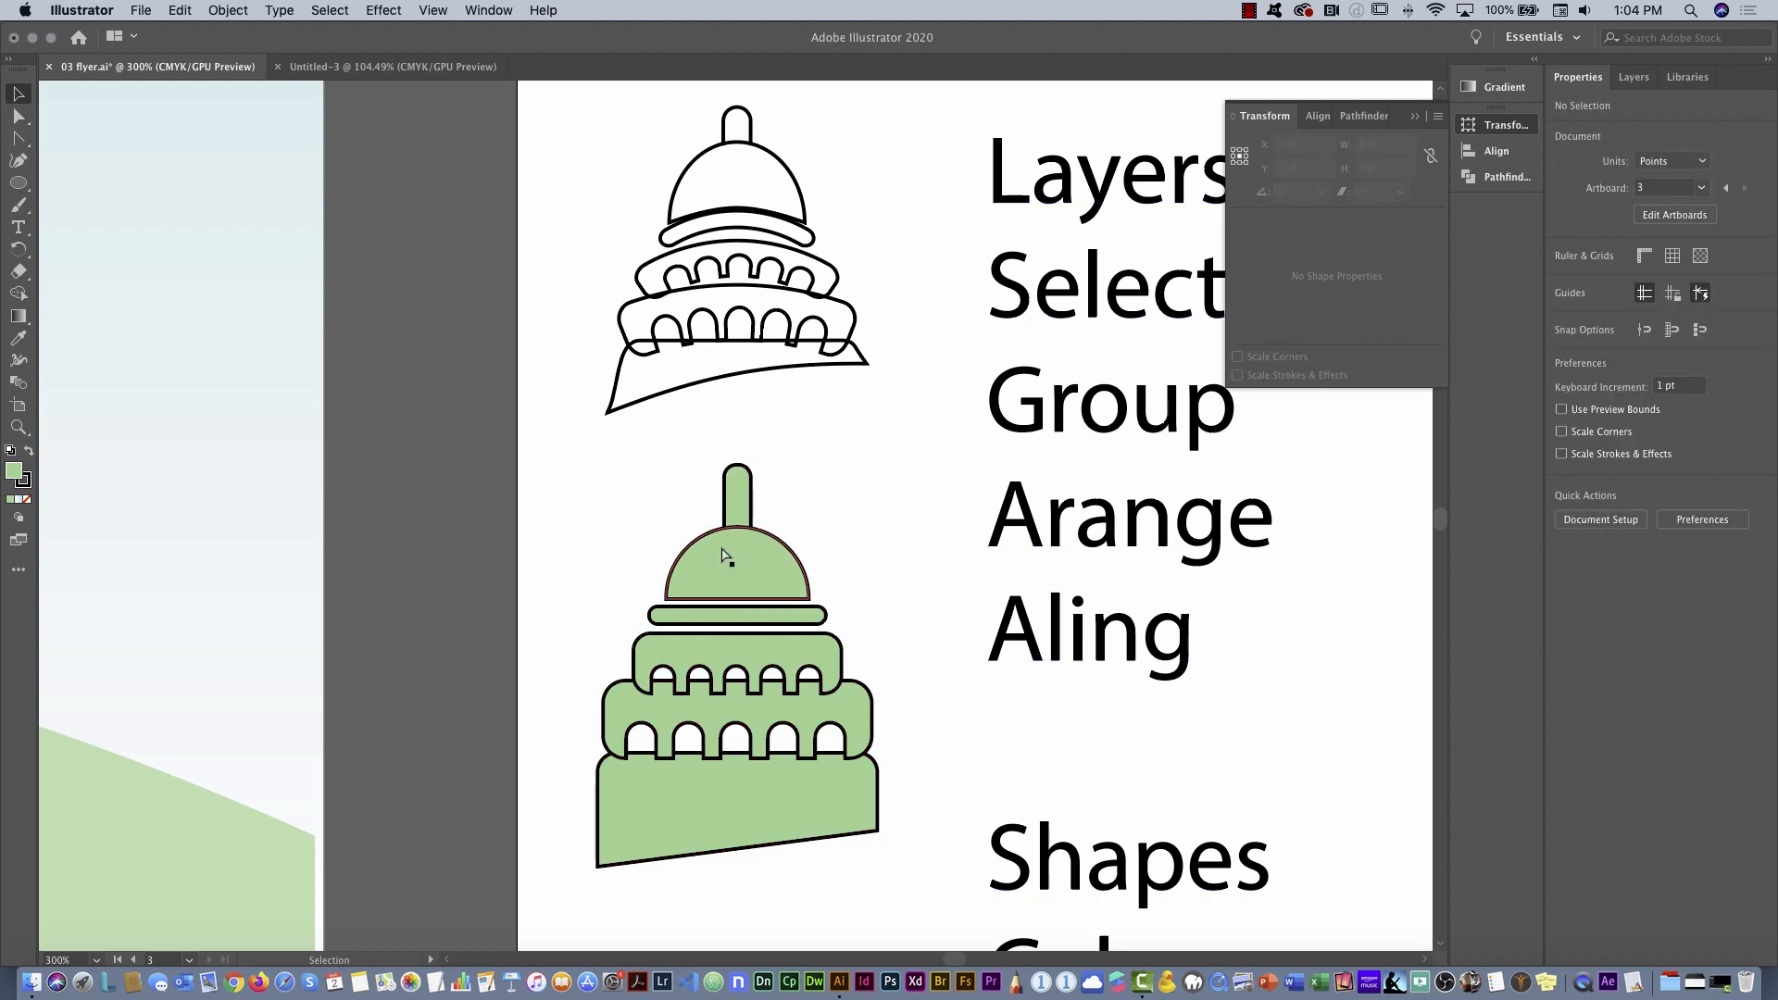
# Remove the stroke from all parts of the green building and group them
pyautogui.press('super+0')
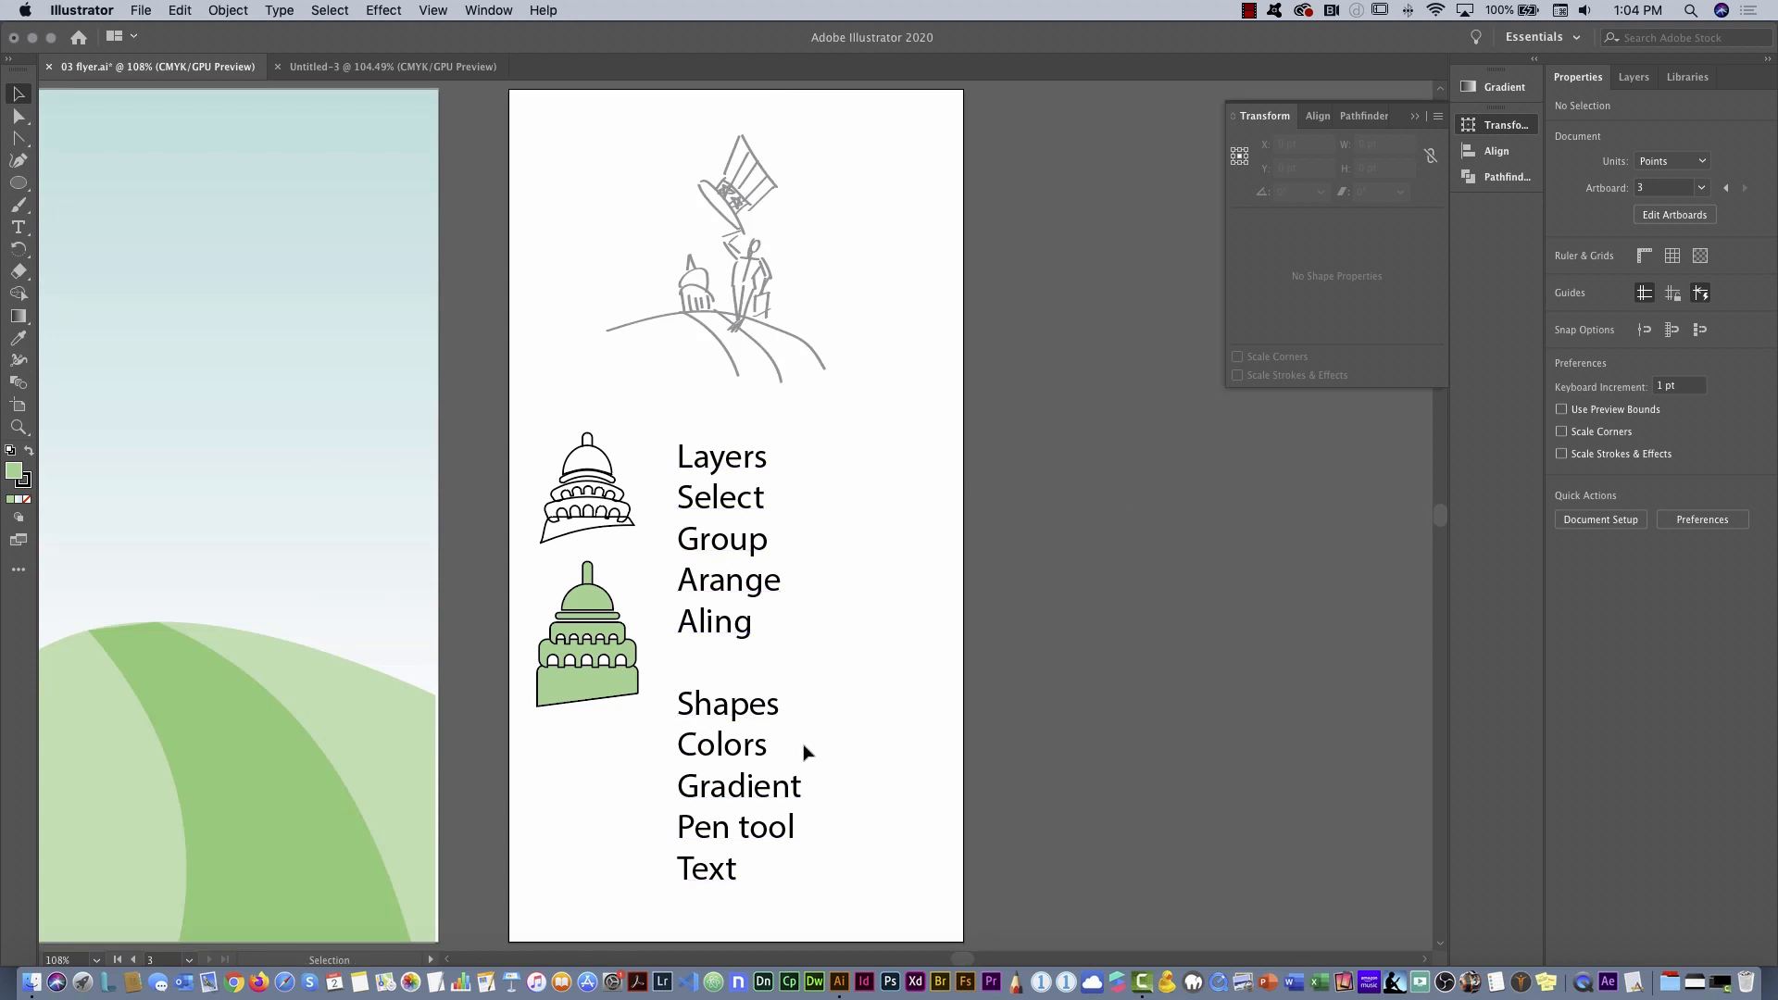
pyautogui.moveTo(963, 960); pyautogui.dragTo(916, 961)
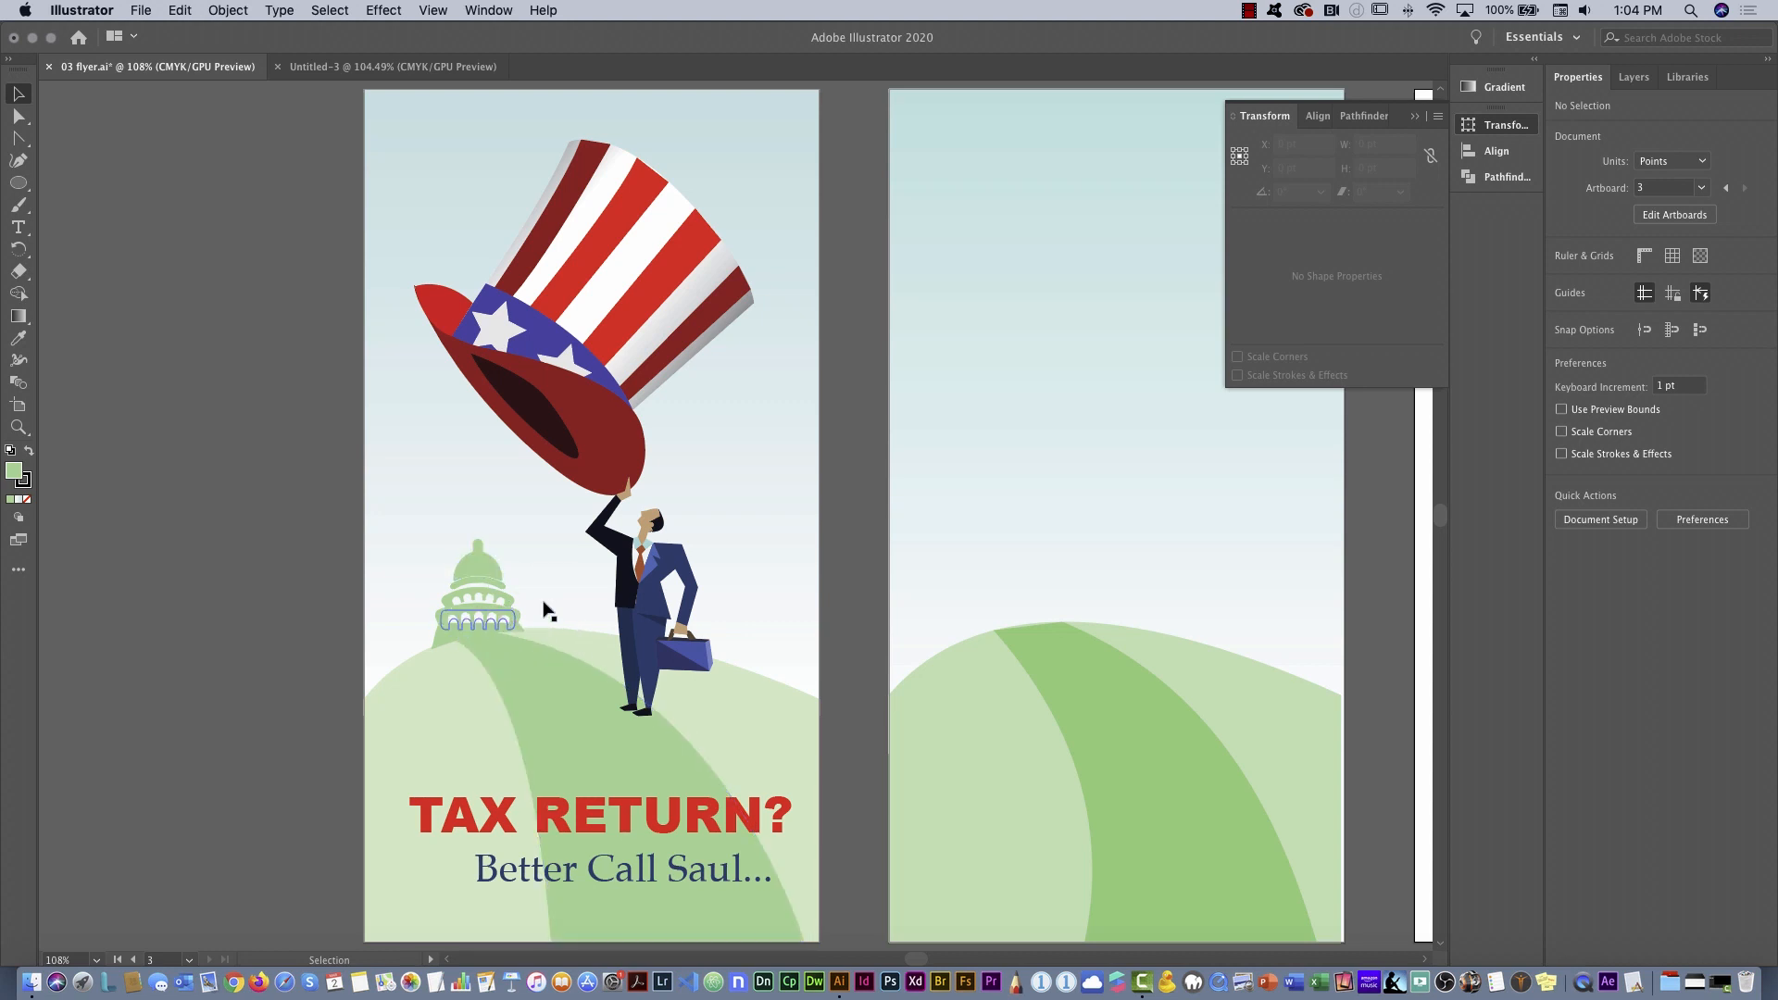
pyautogui.hscroll(10, 1199, 552)
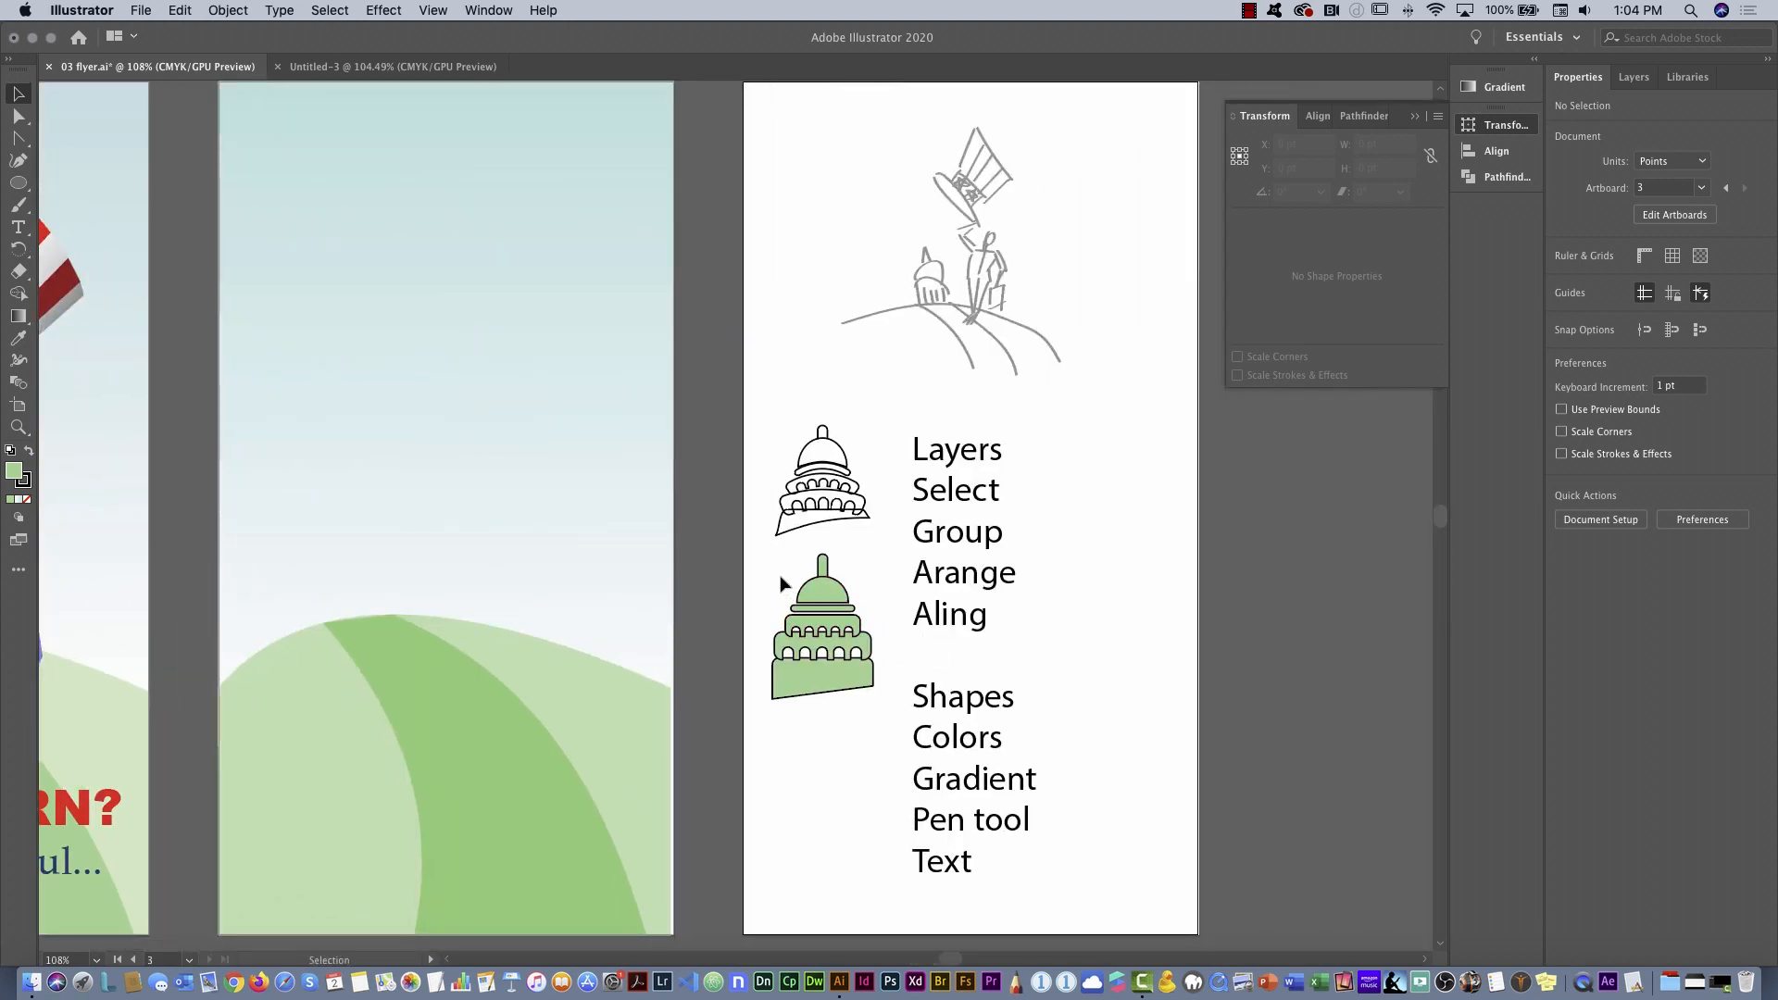
pyautogui.moveTo(780, 582); pyautogui.dragTo(870, 728)
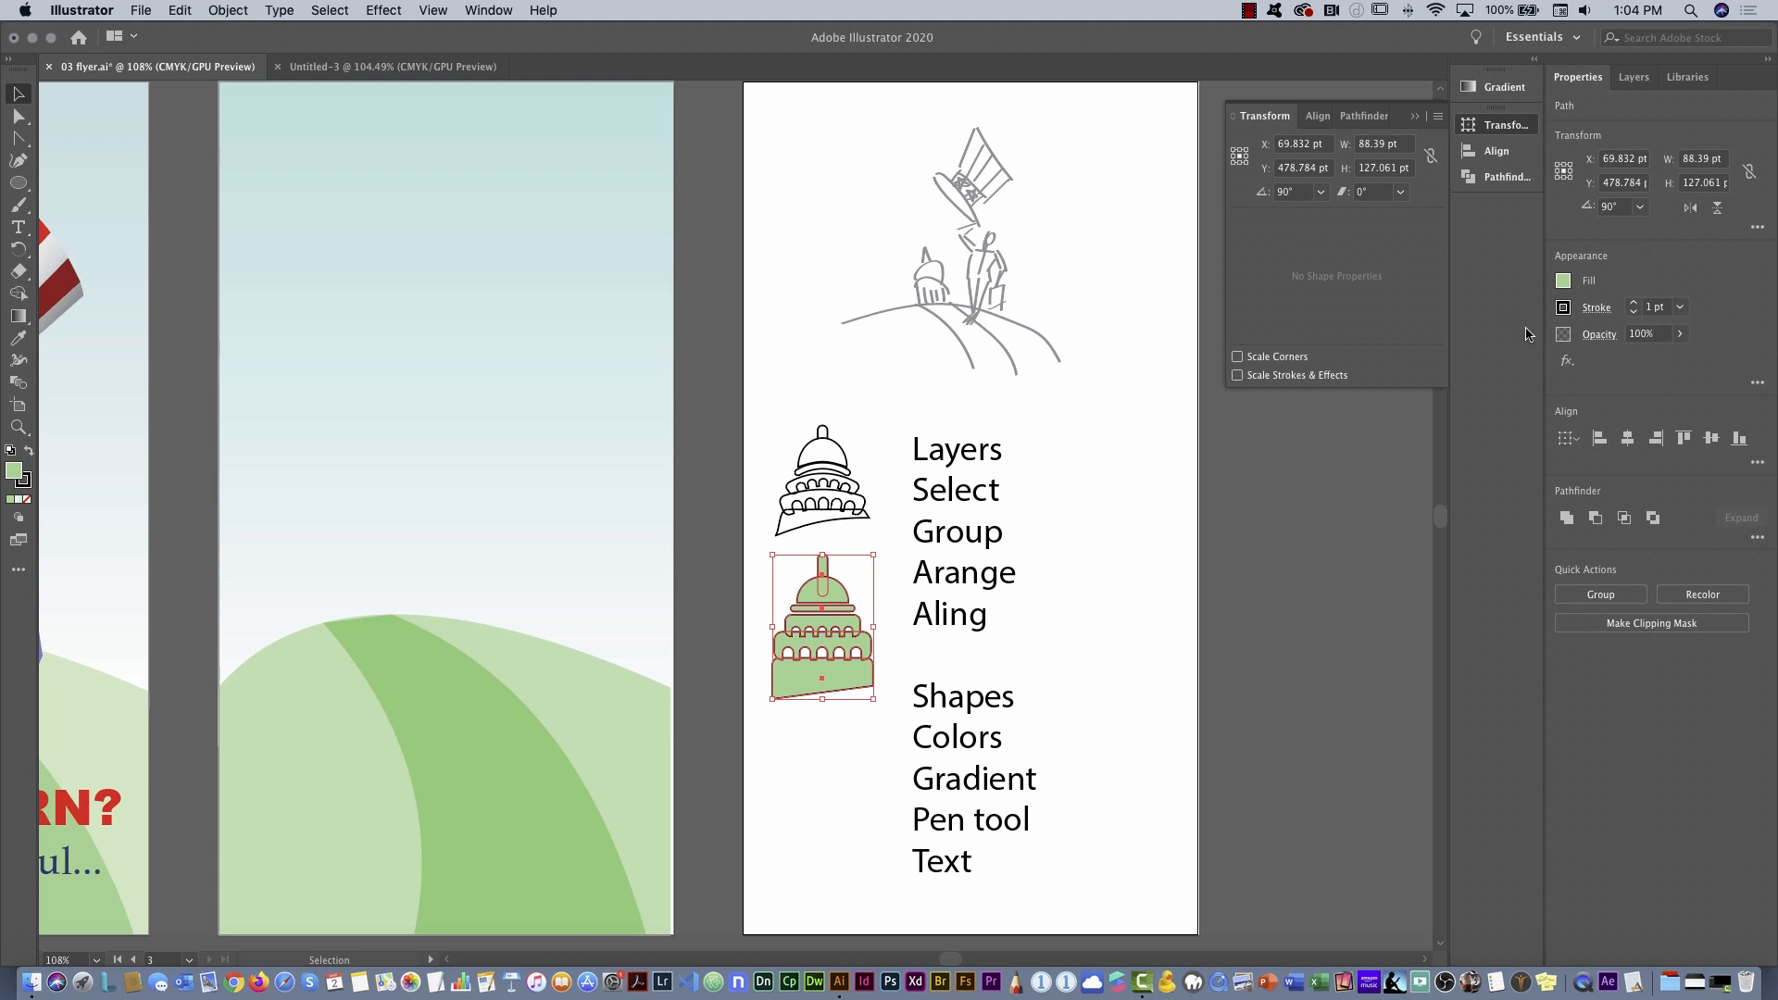
pyautogui.click(1563, 308)
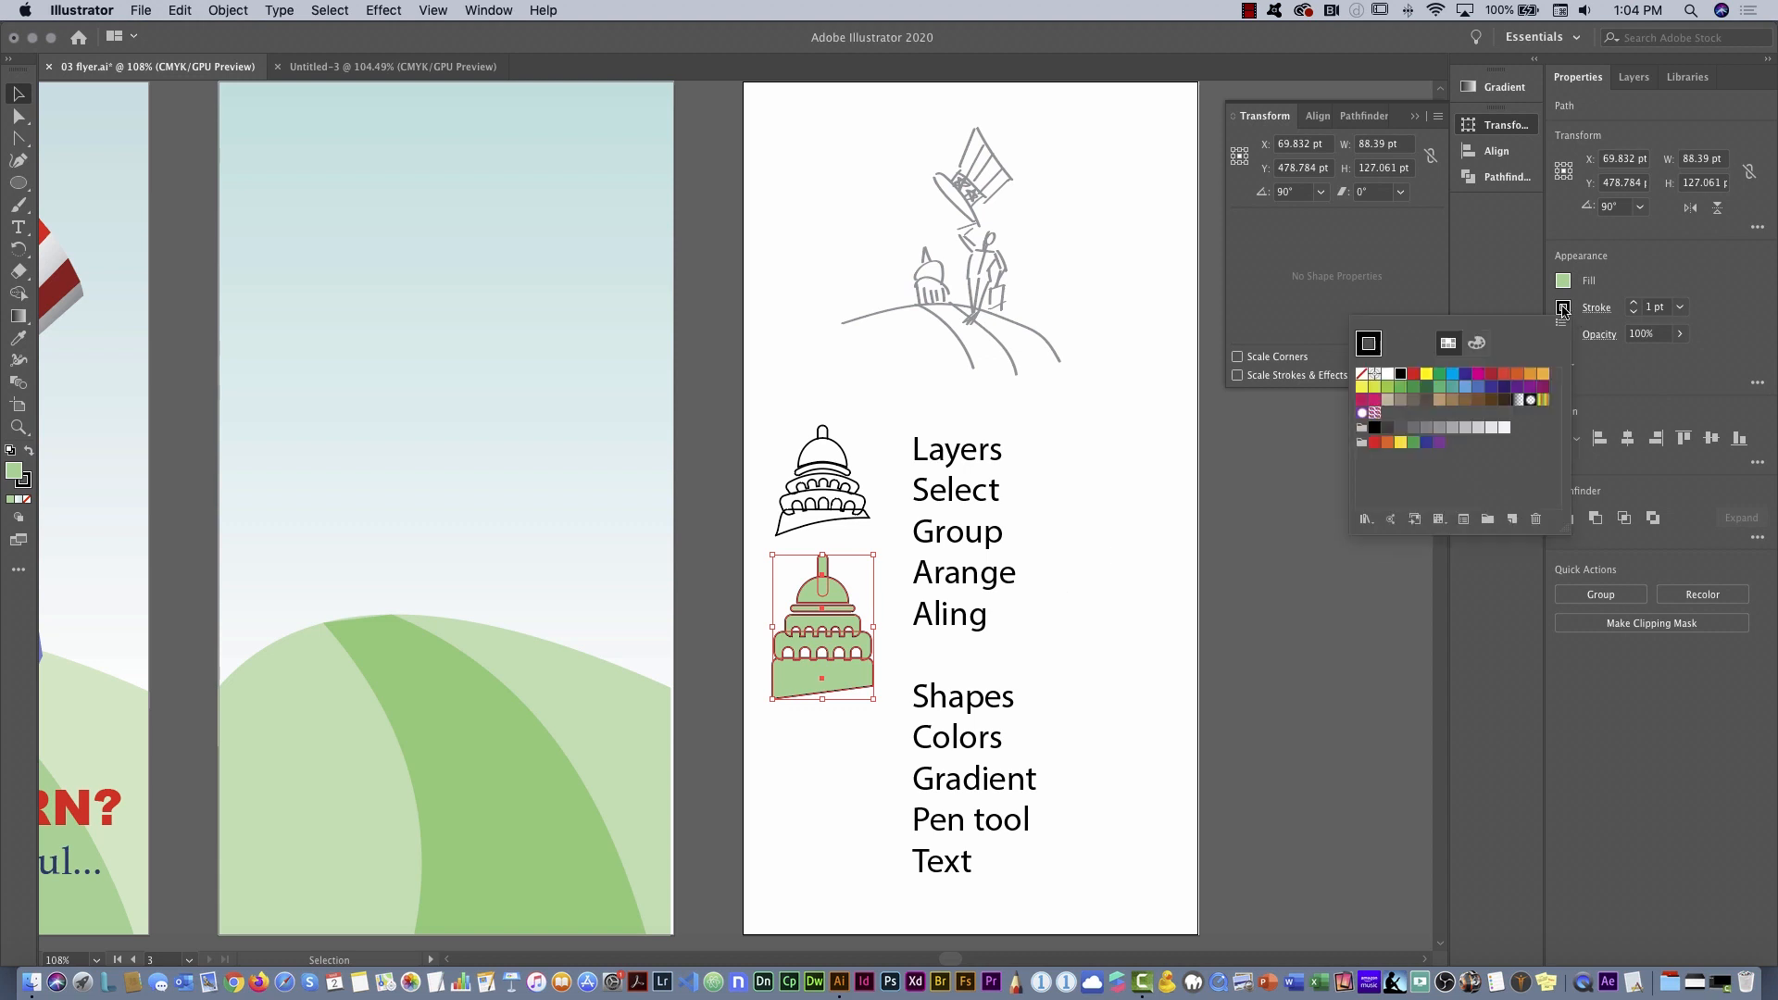
pyautogui.click(1361, 375)
pyautogui.click(1096, 663)
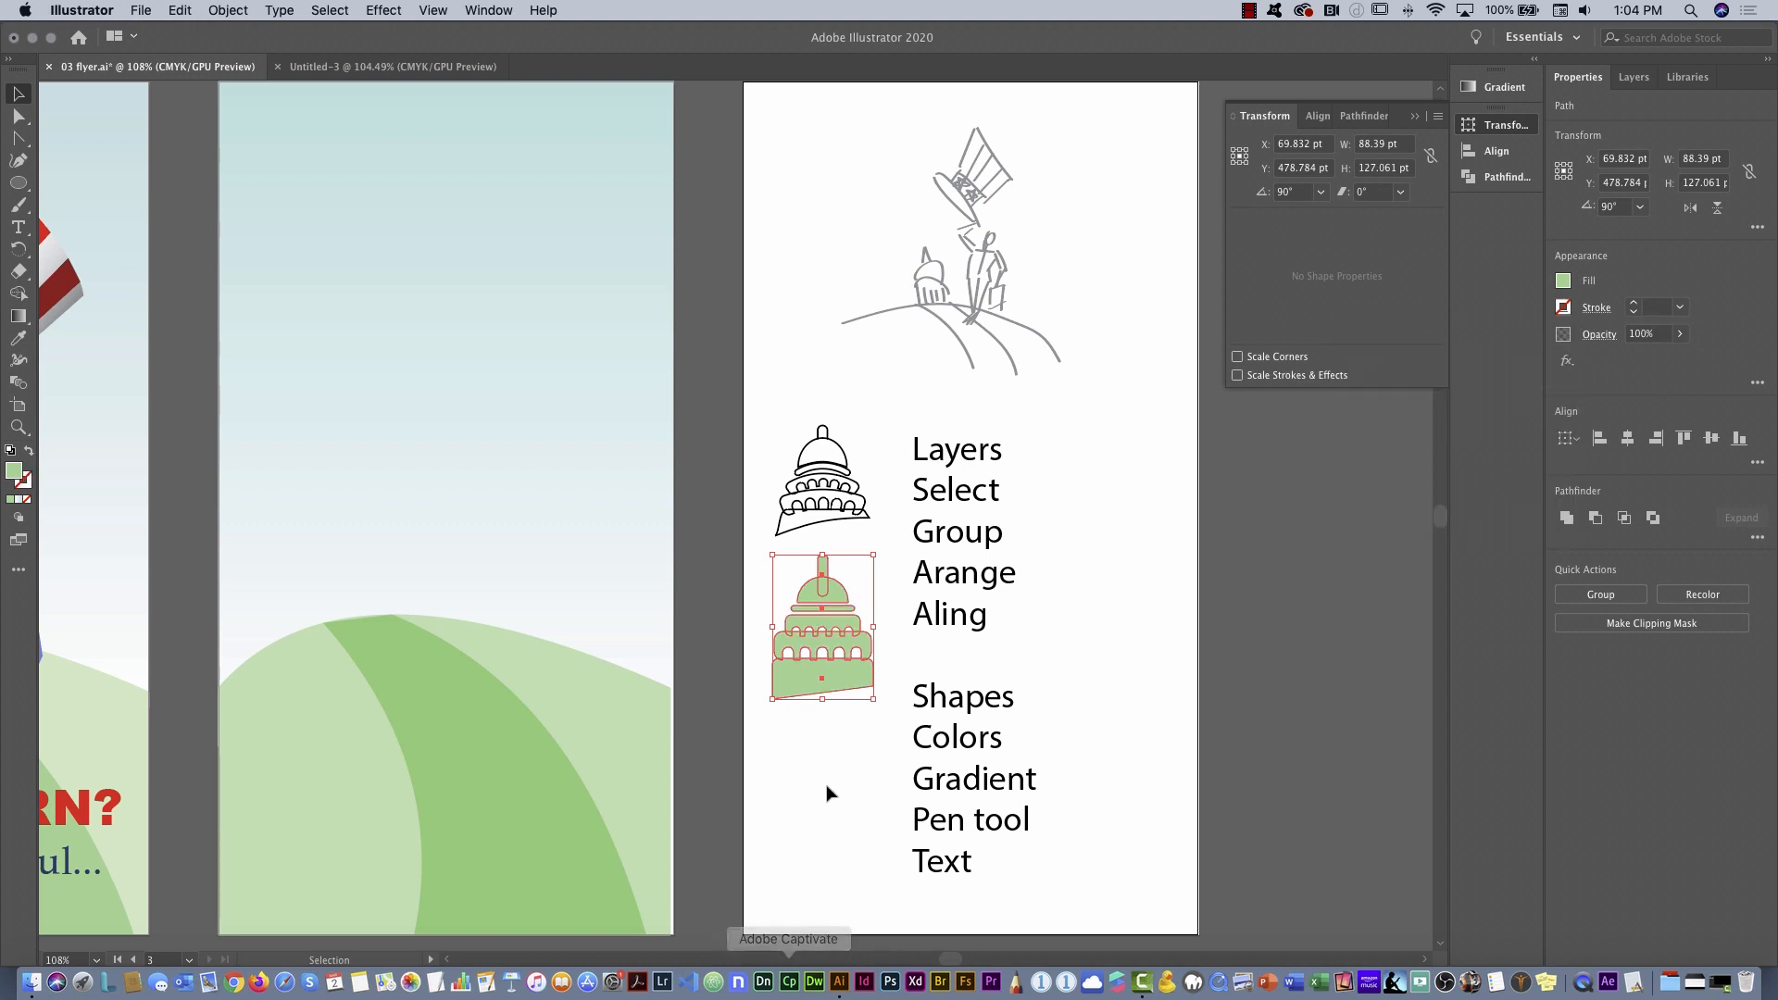
pyautogui.click(806, 902)
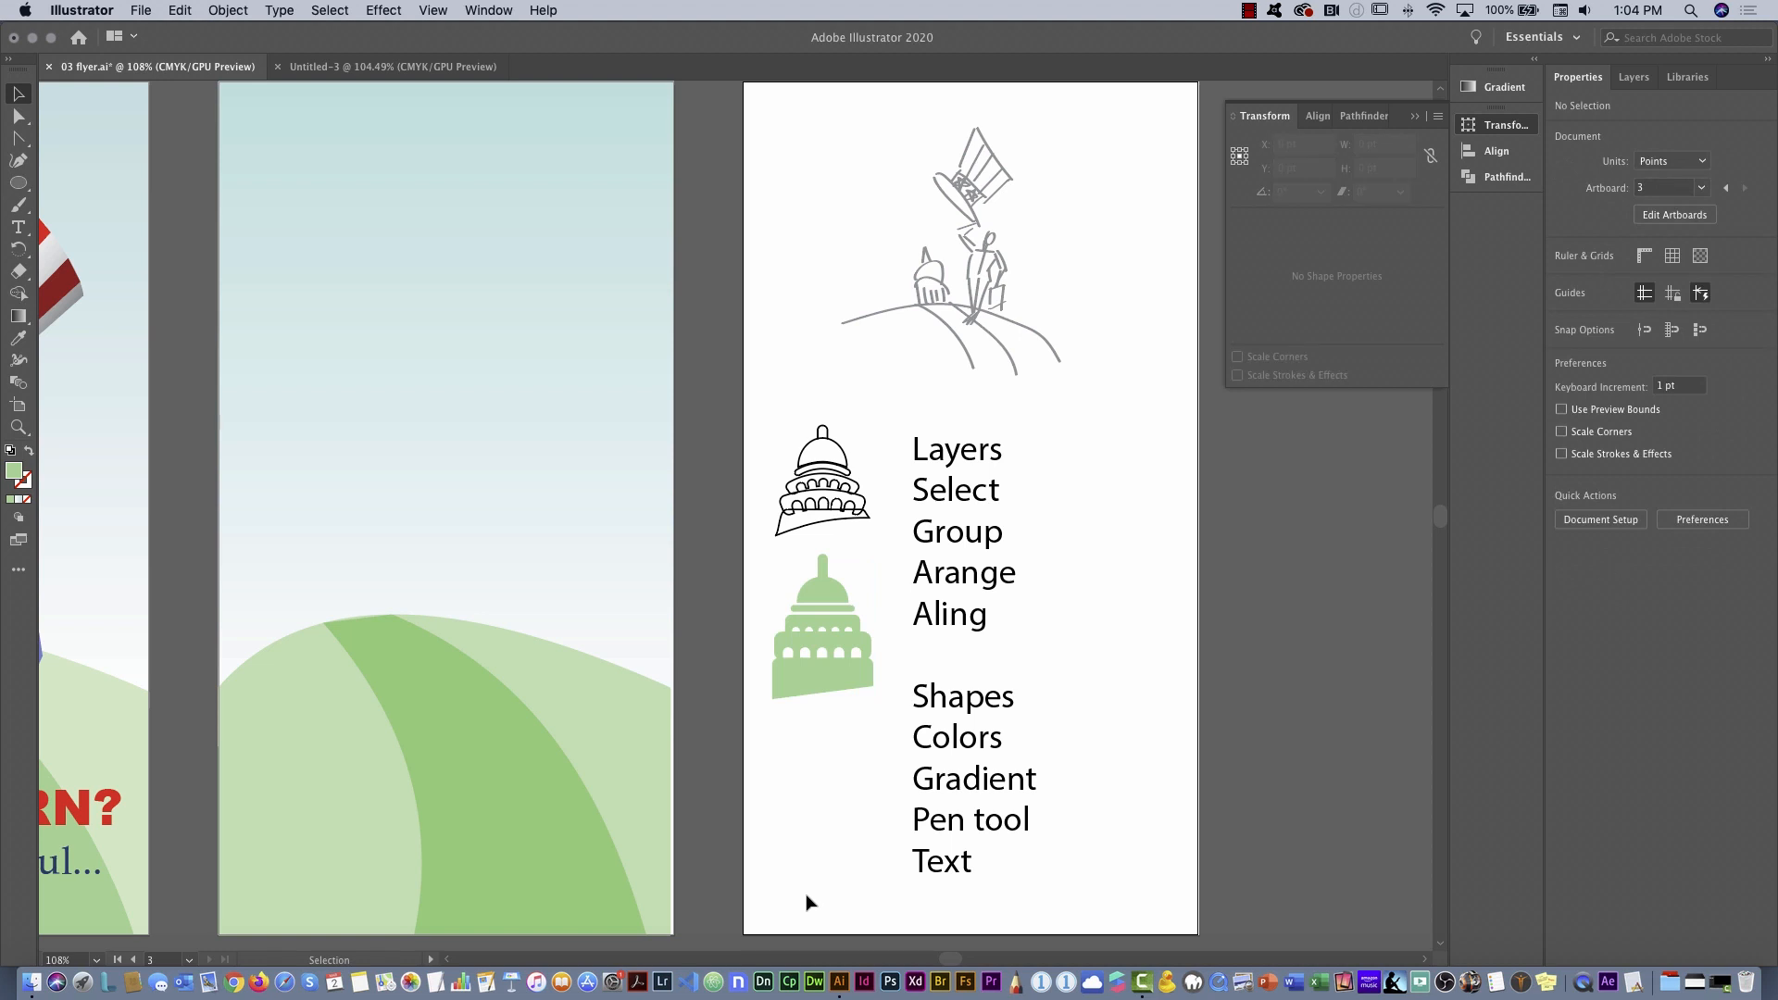
pyautogui.click(803, 675)
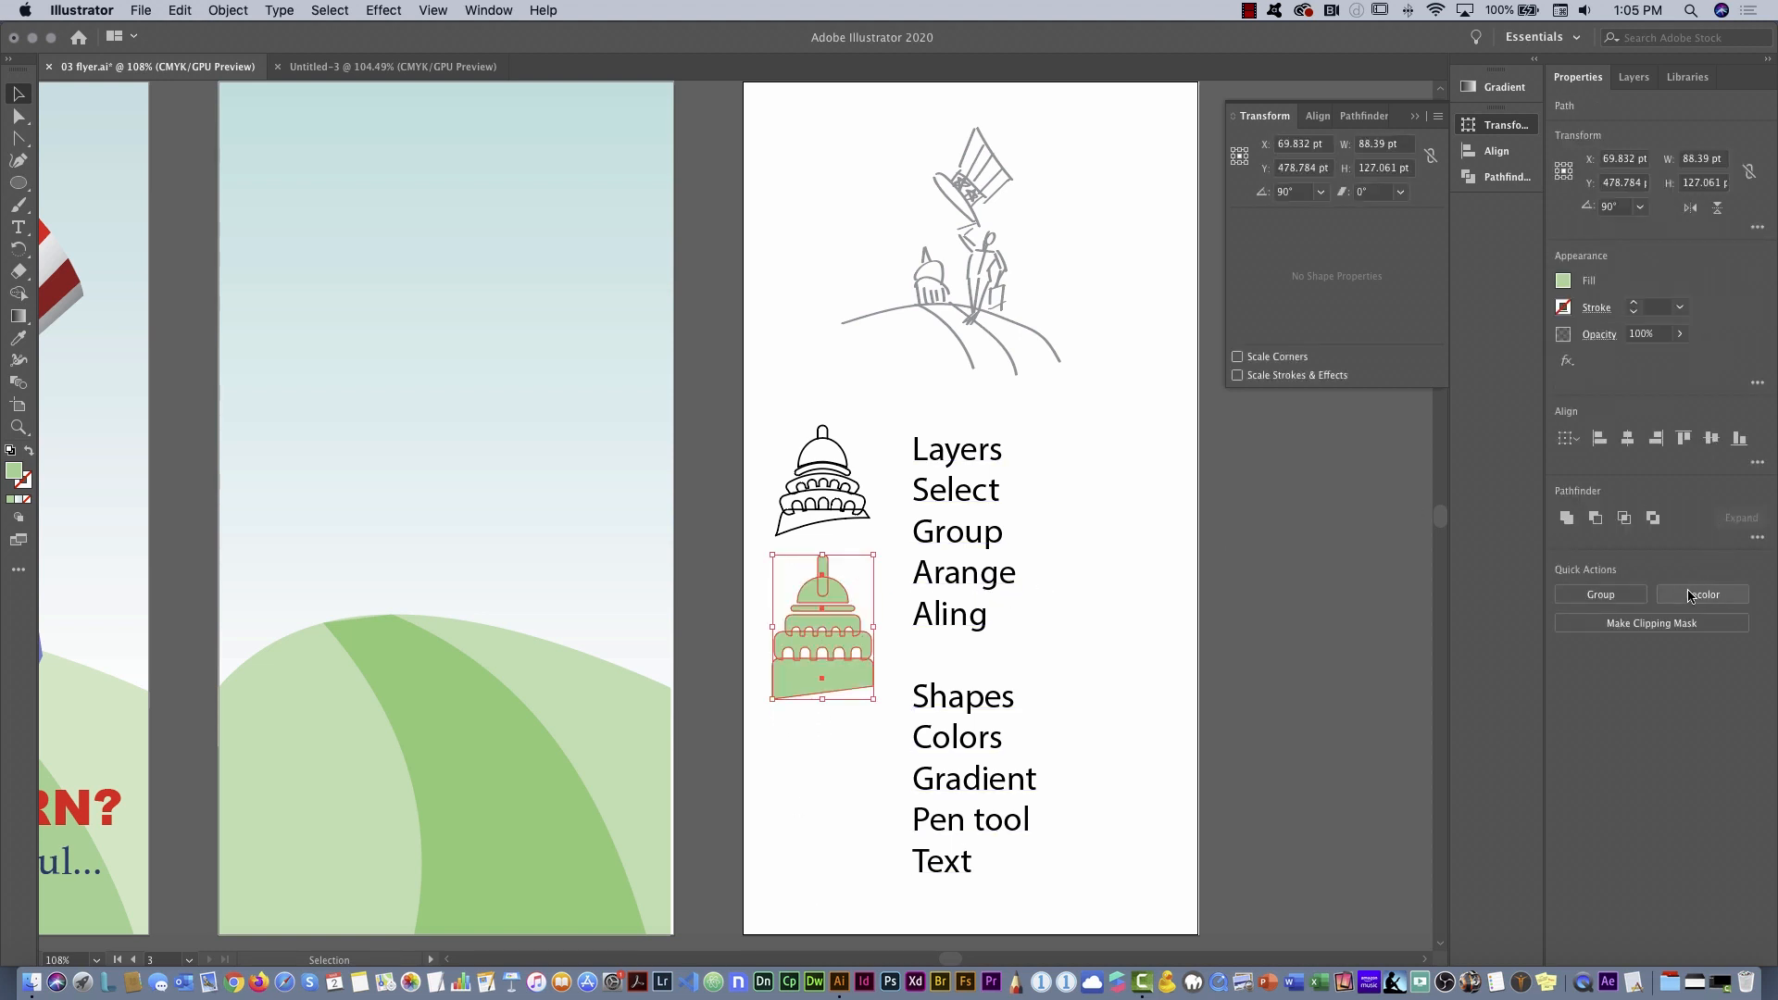
pyautogui.click(1615, 600)
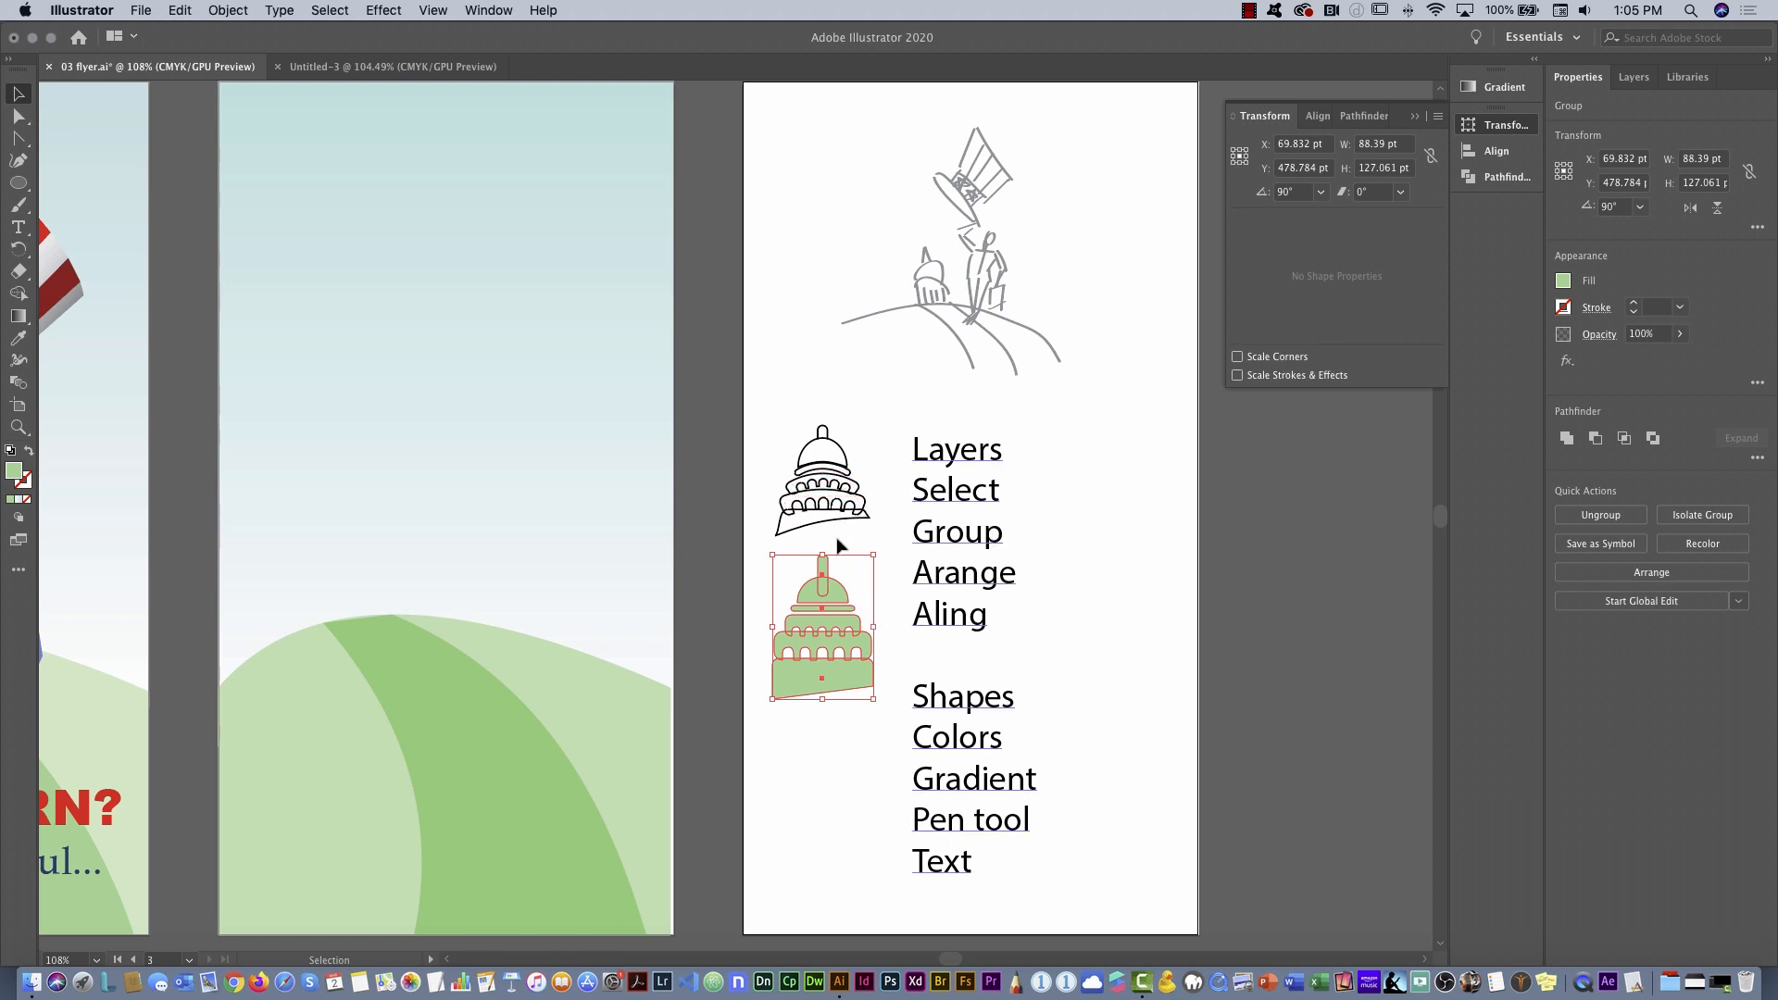
pyautogui.click(1565, 363)
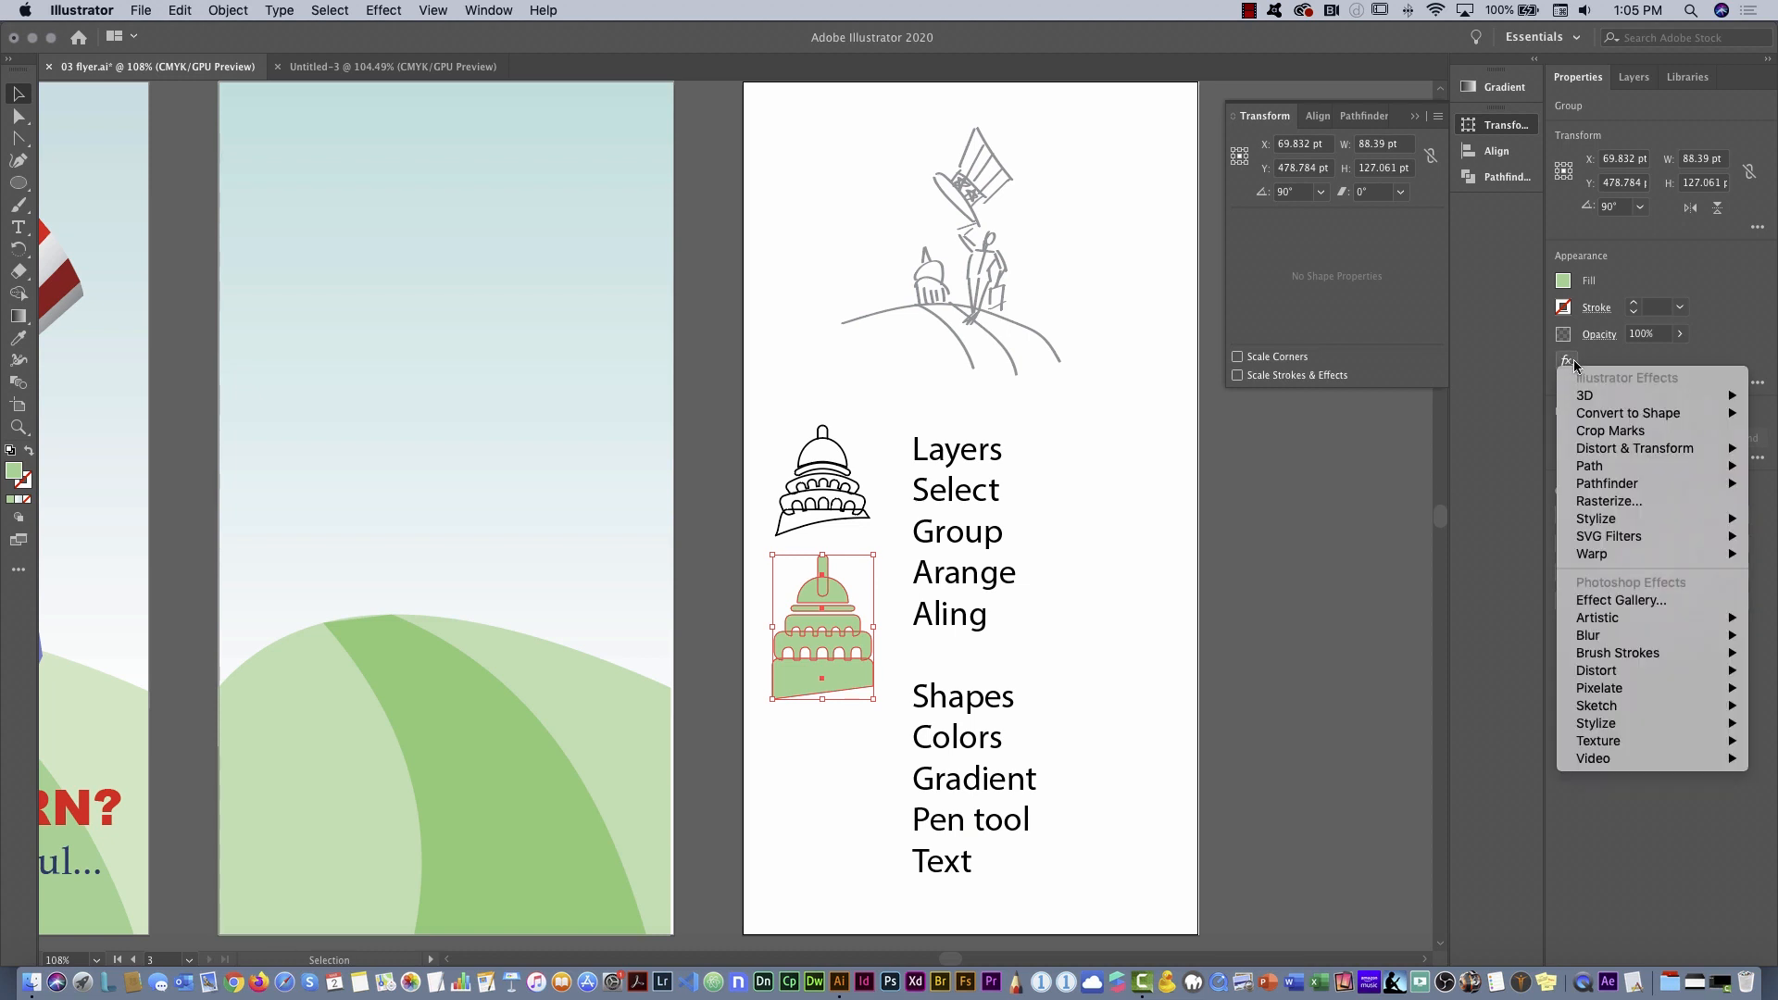
pyautogui.click(1569, 364)
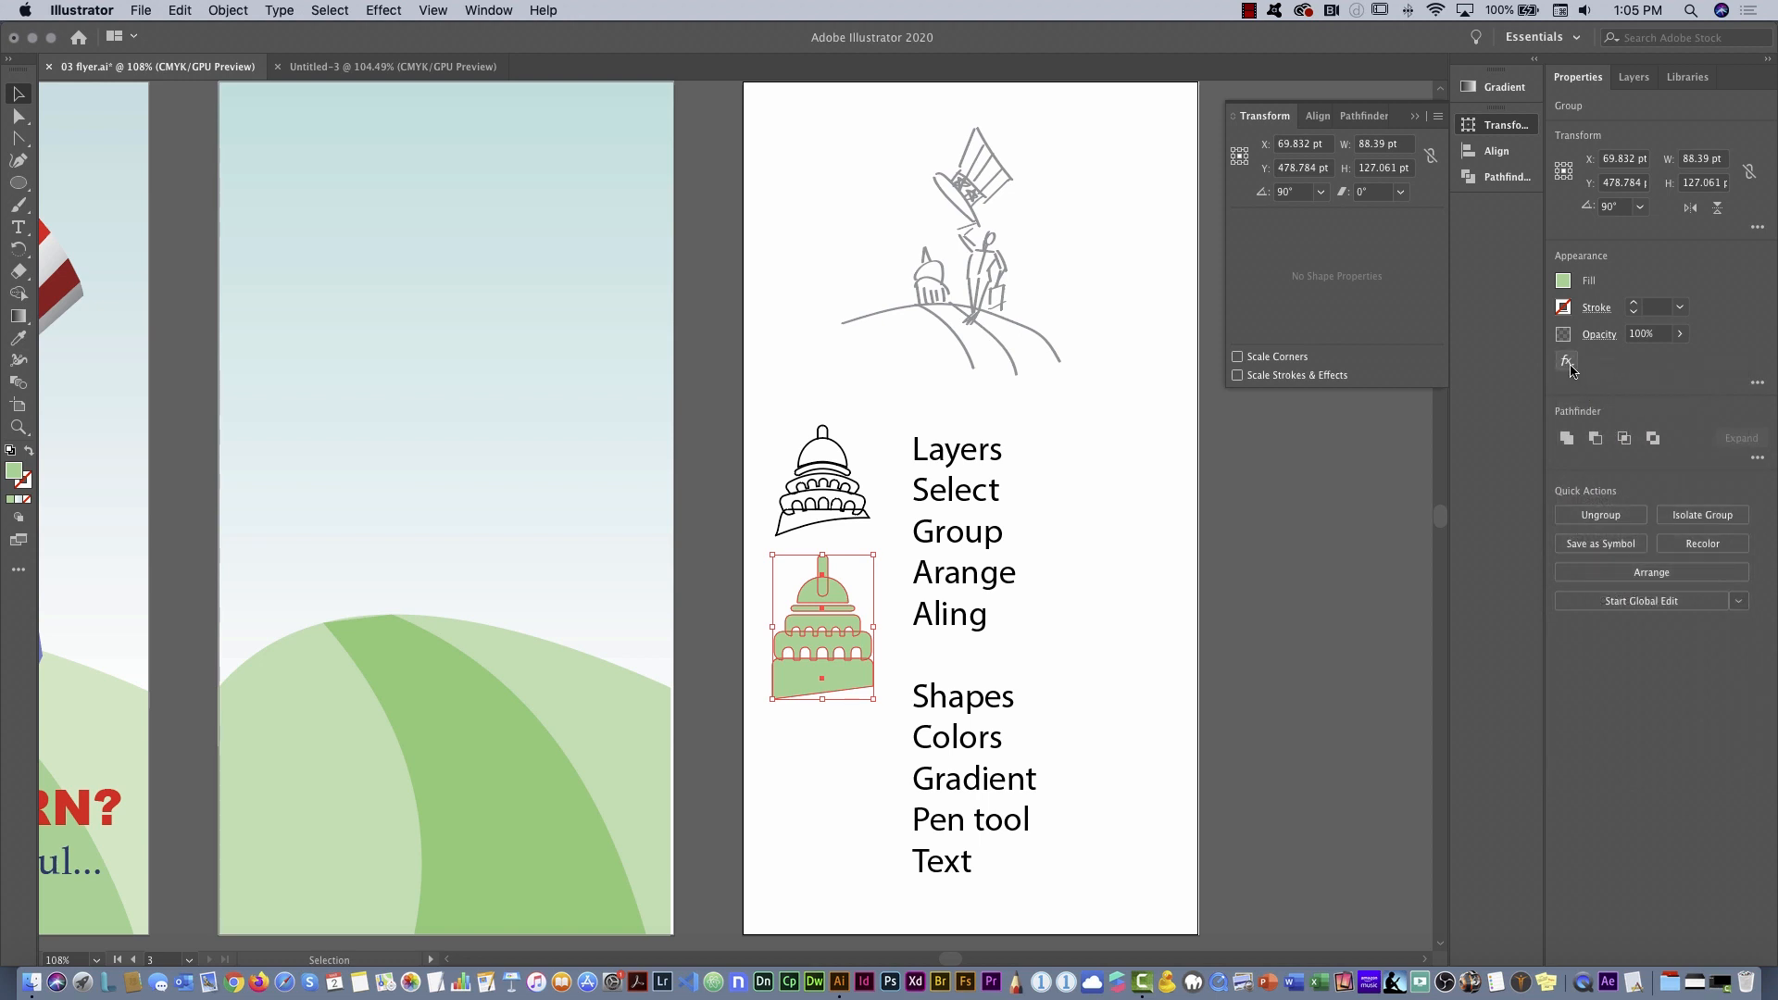
pyautogui.click(1567, 364)
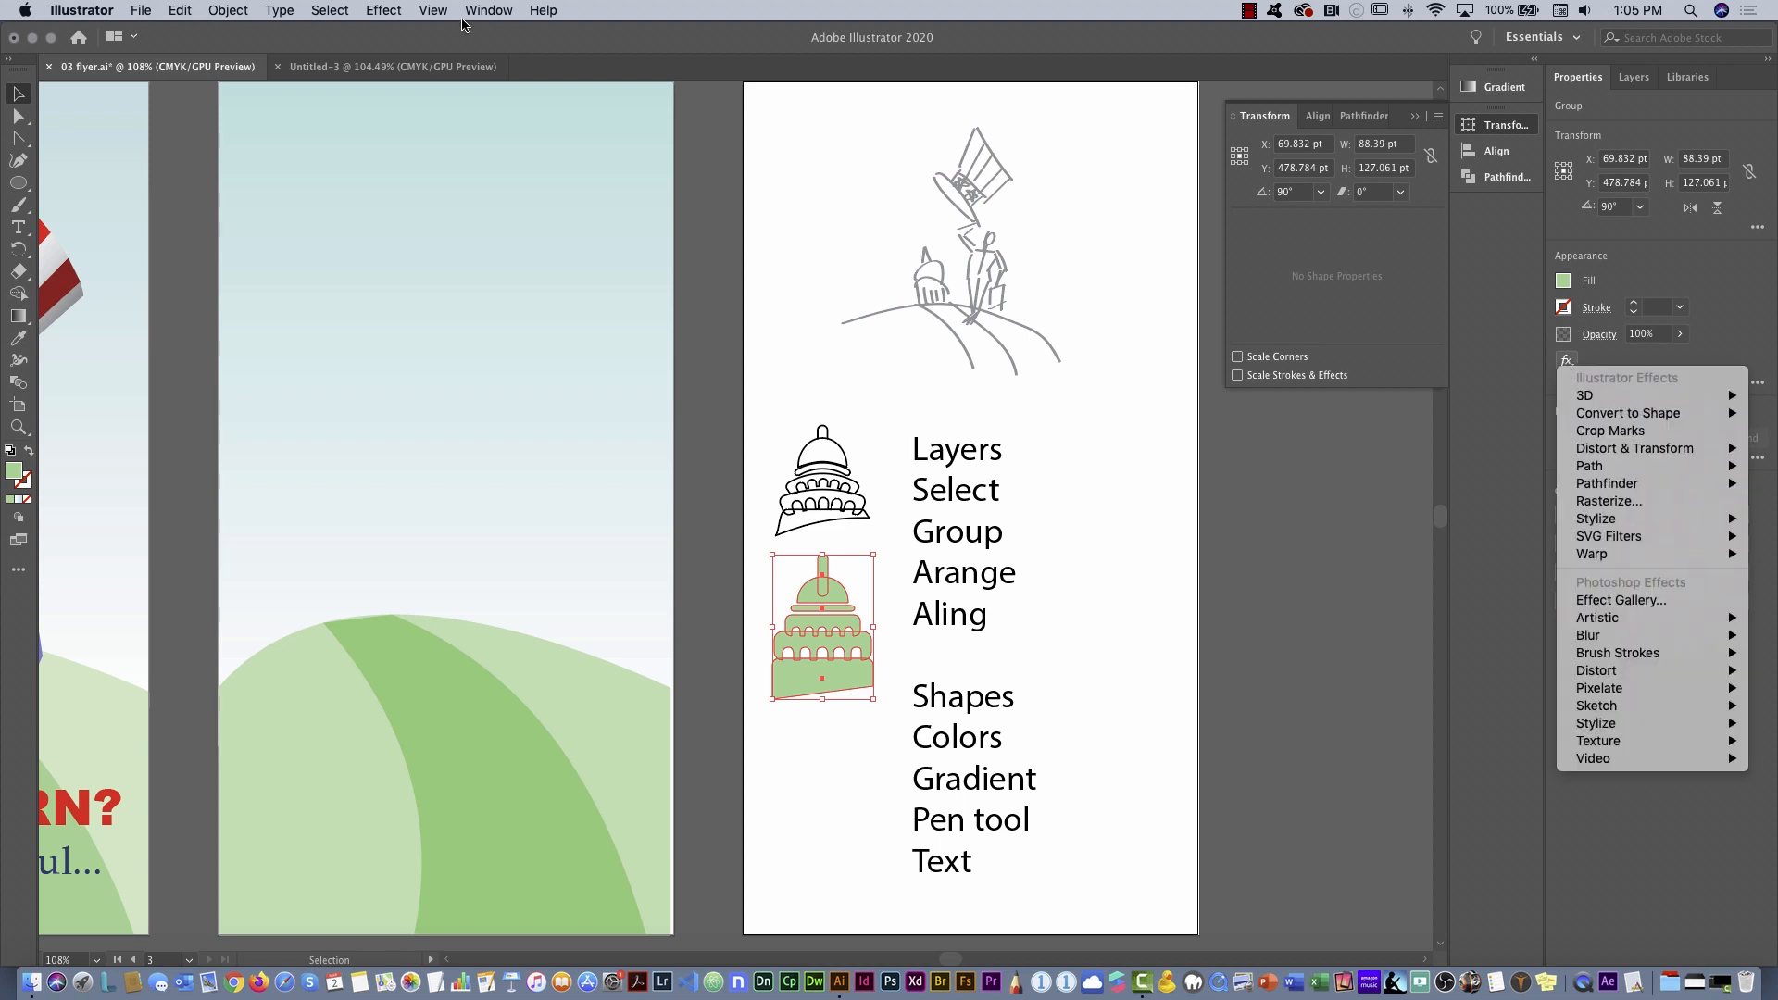
pyautogui.click(392, 12)
pyautogui.click(389, 13)
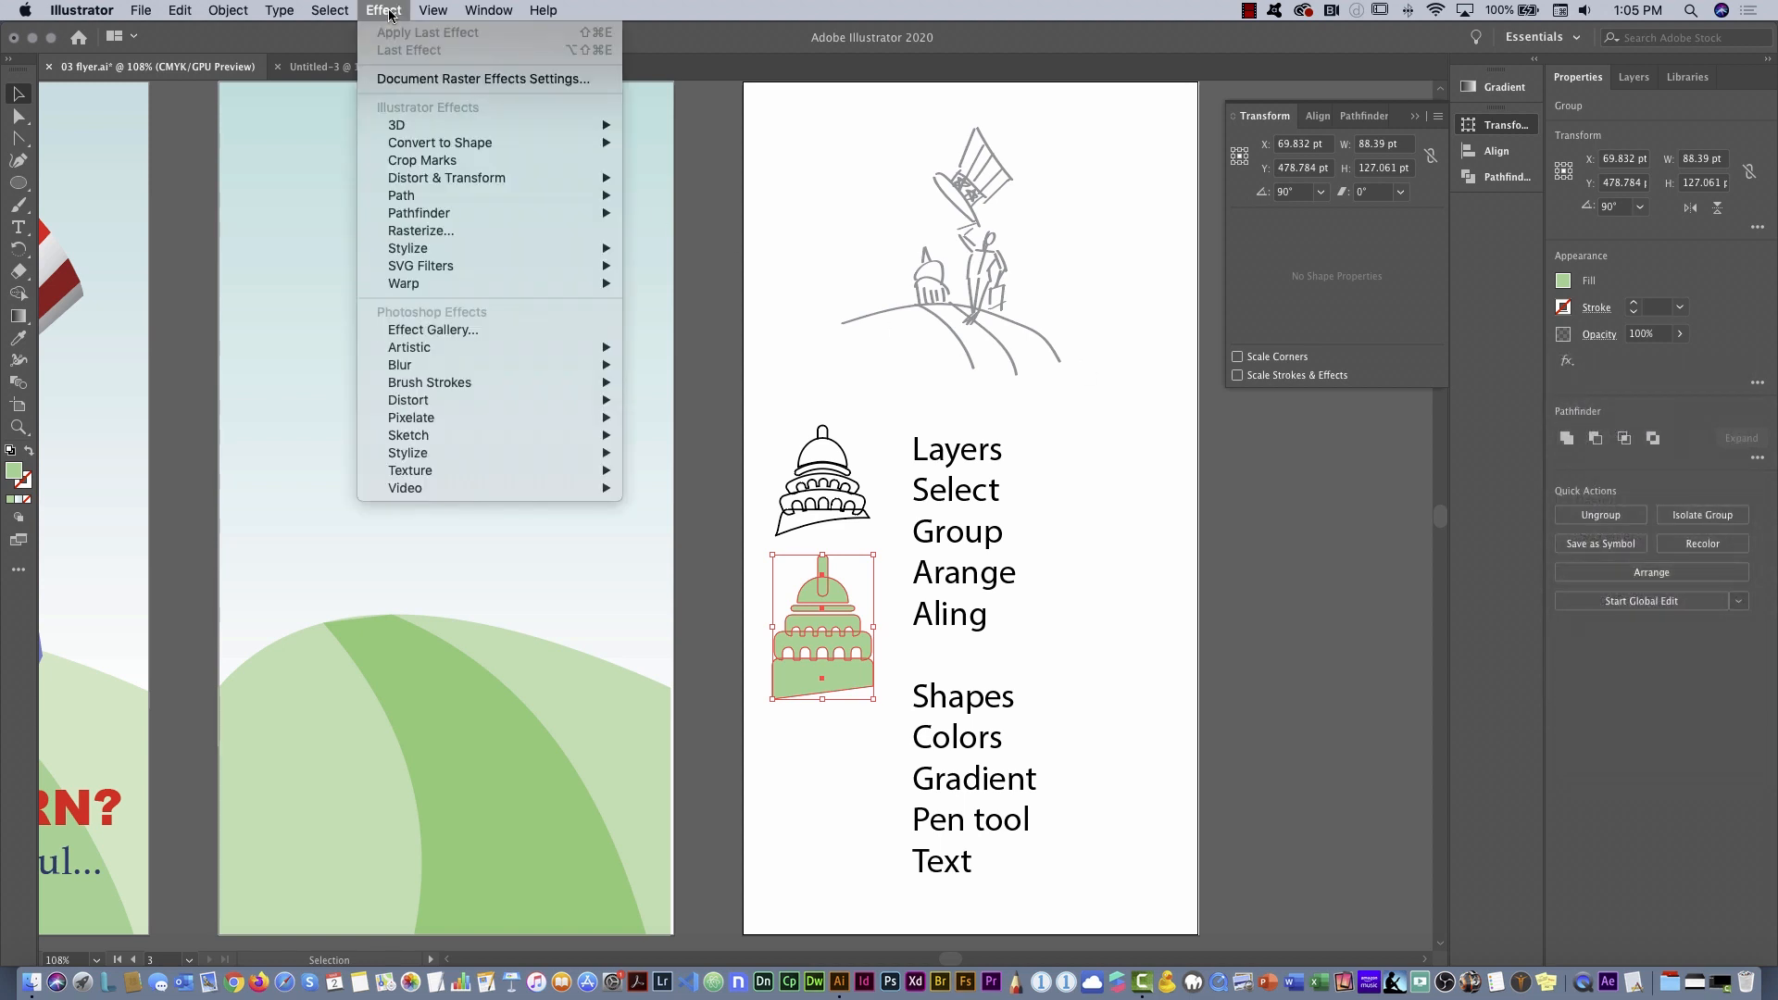
pyautogui.click(390, 13)
# Apply a horizontal Arc warp with 25% bend and 24% vertical distortion to the green building, and narrow the group to about 67 pt
pyautogui.click(1568, 362)
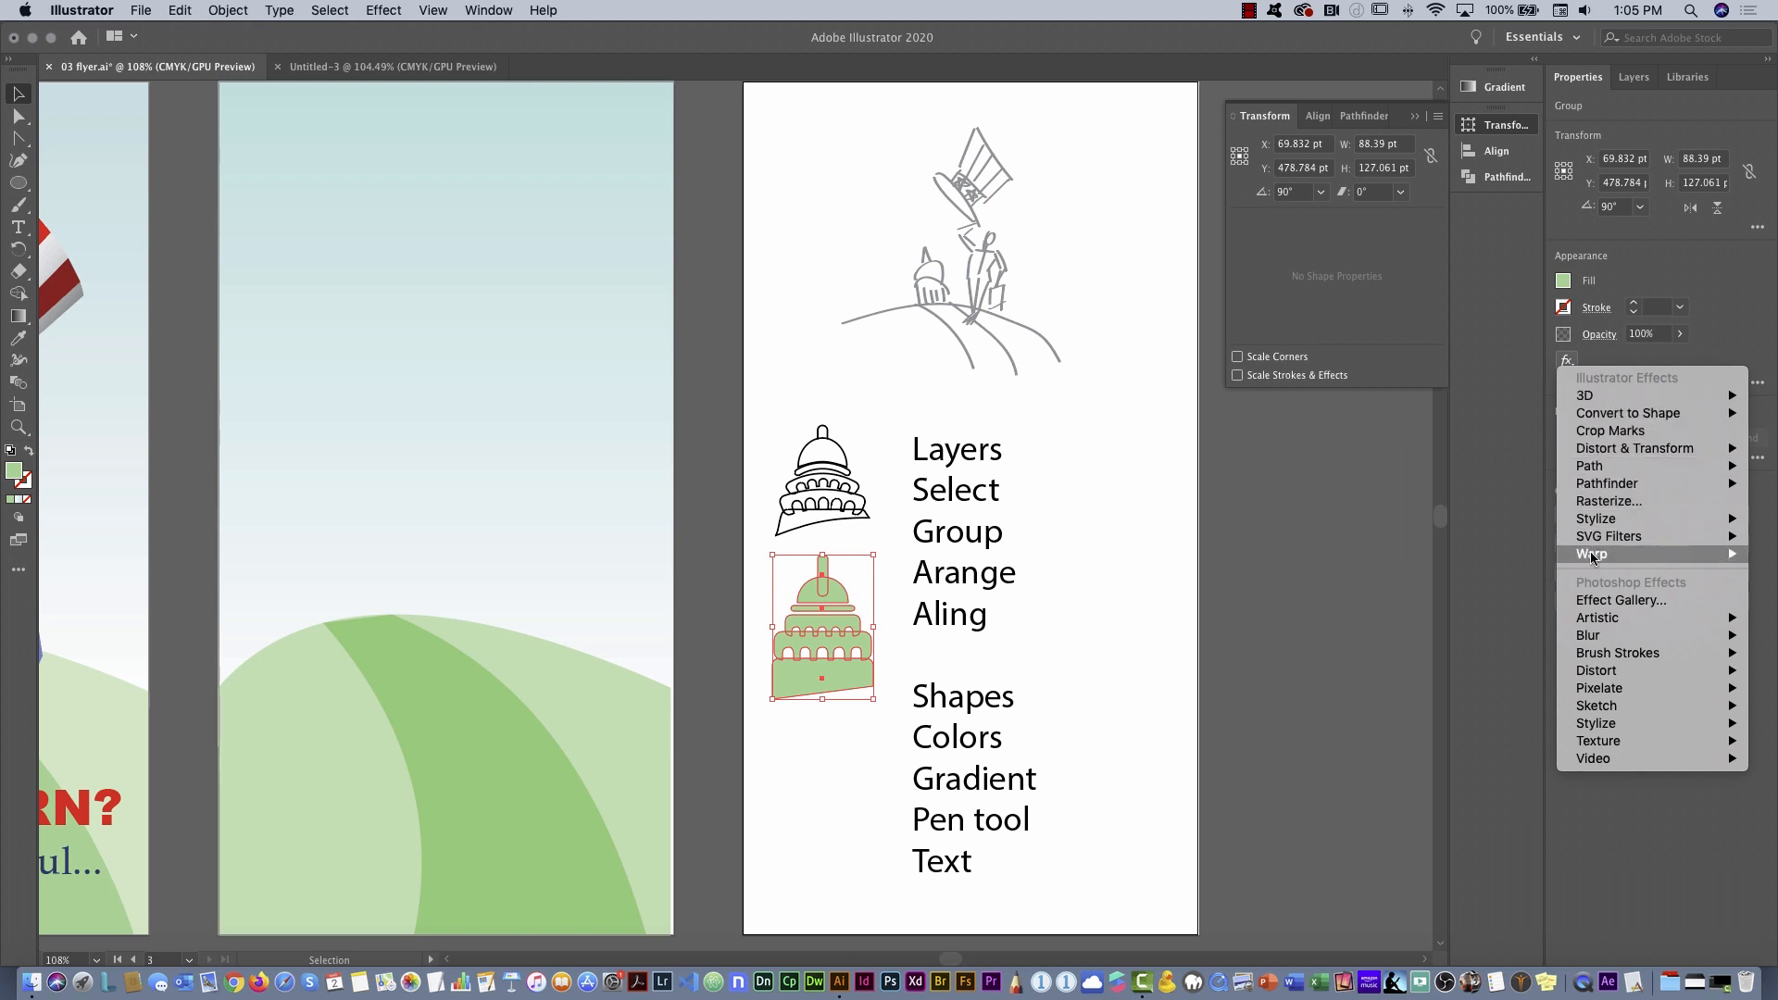
pyautogui.moveTo(1585, 555)
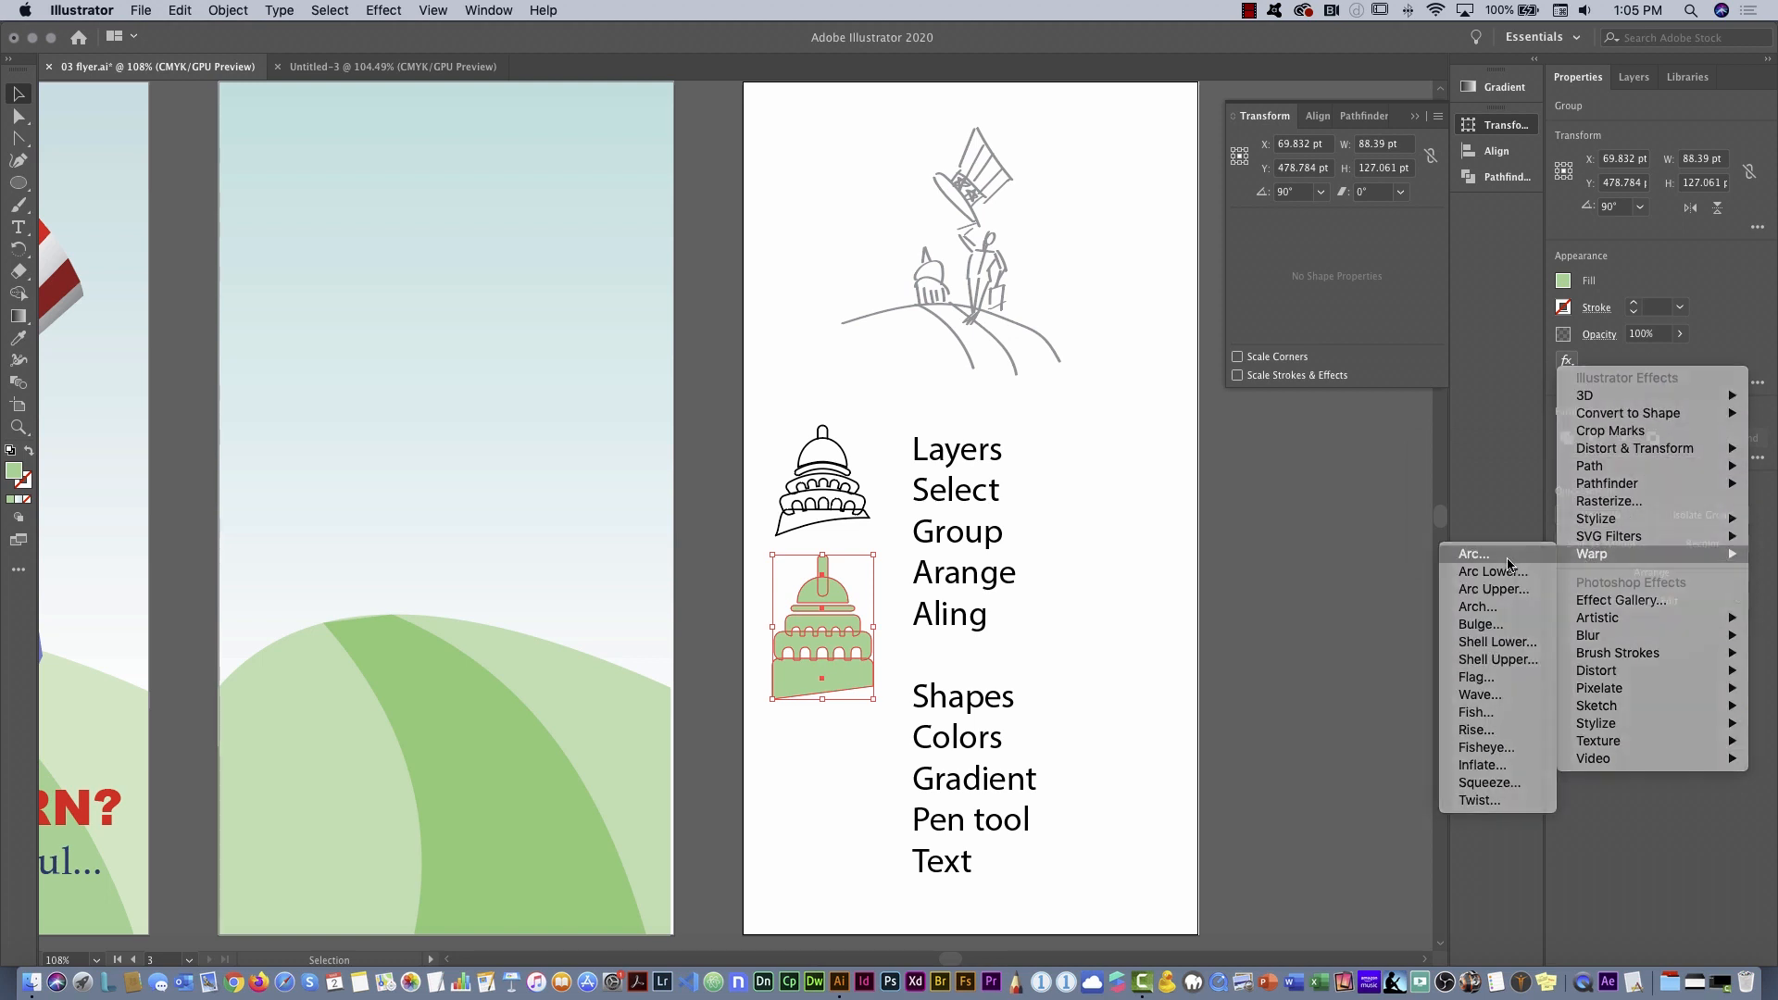
pyautogui.click(1472, 553)
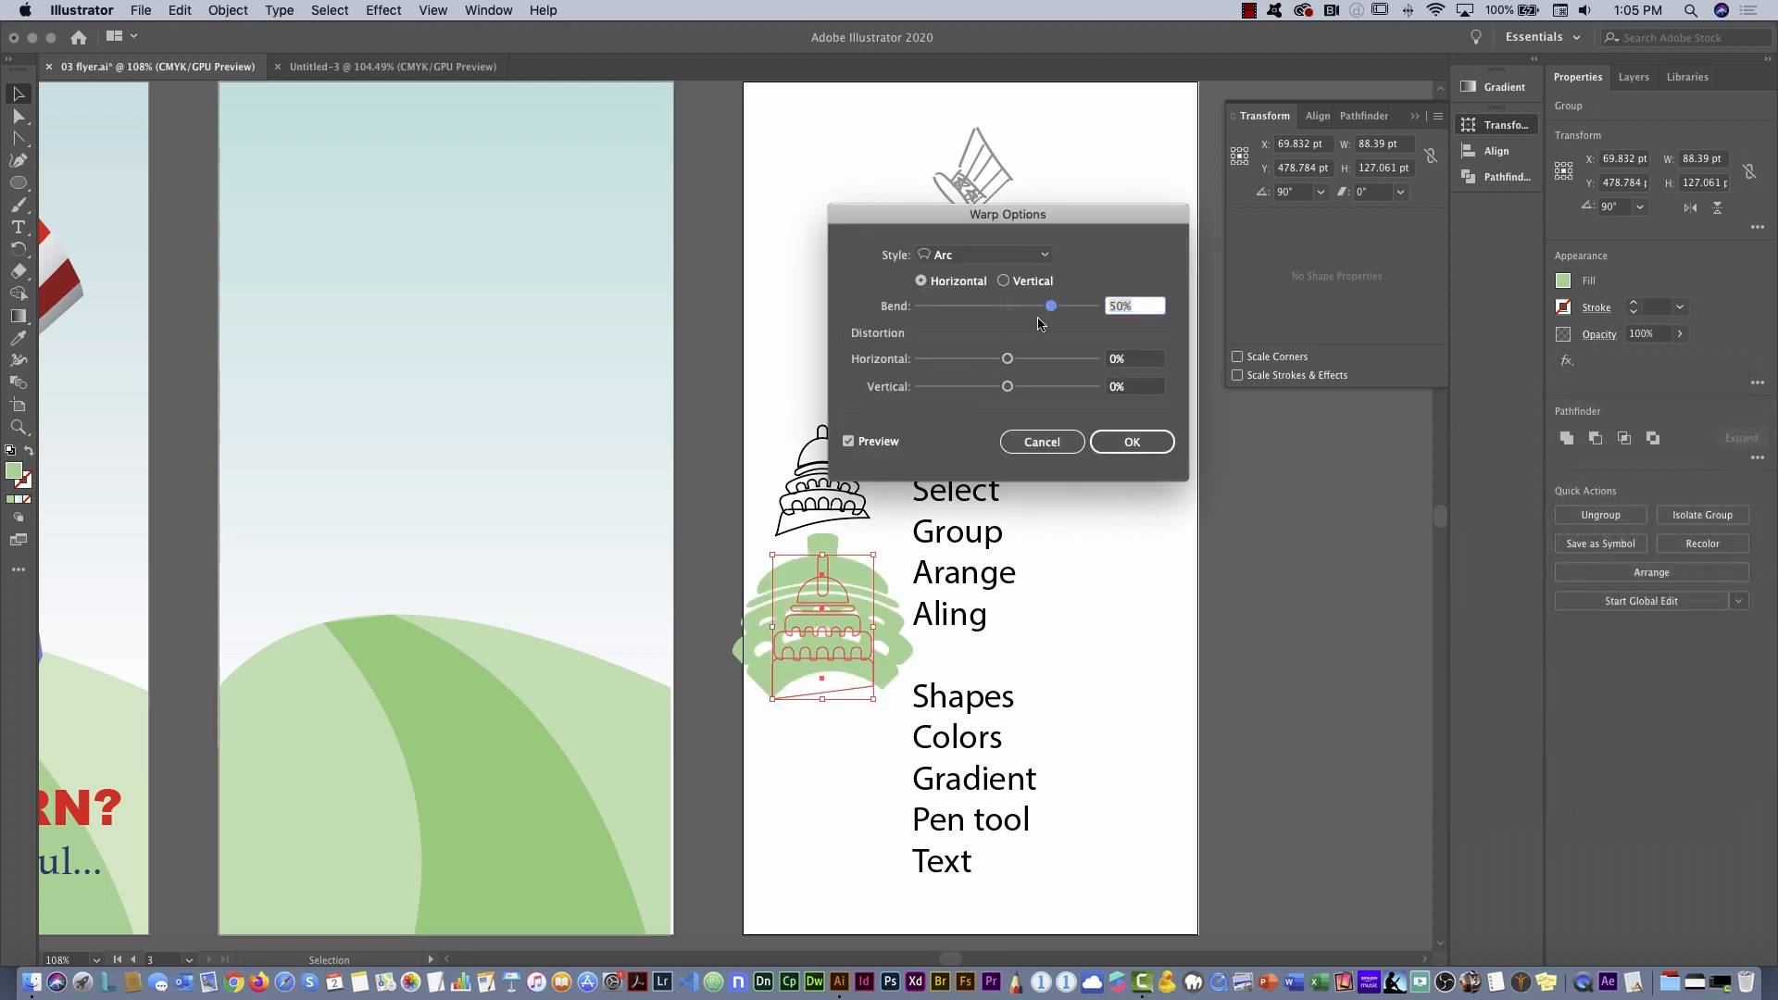
pyautogui.moveTo(1050, 305); pyautogui.dragTo(1022, 310)
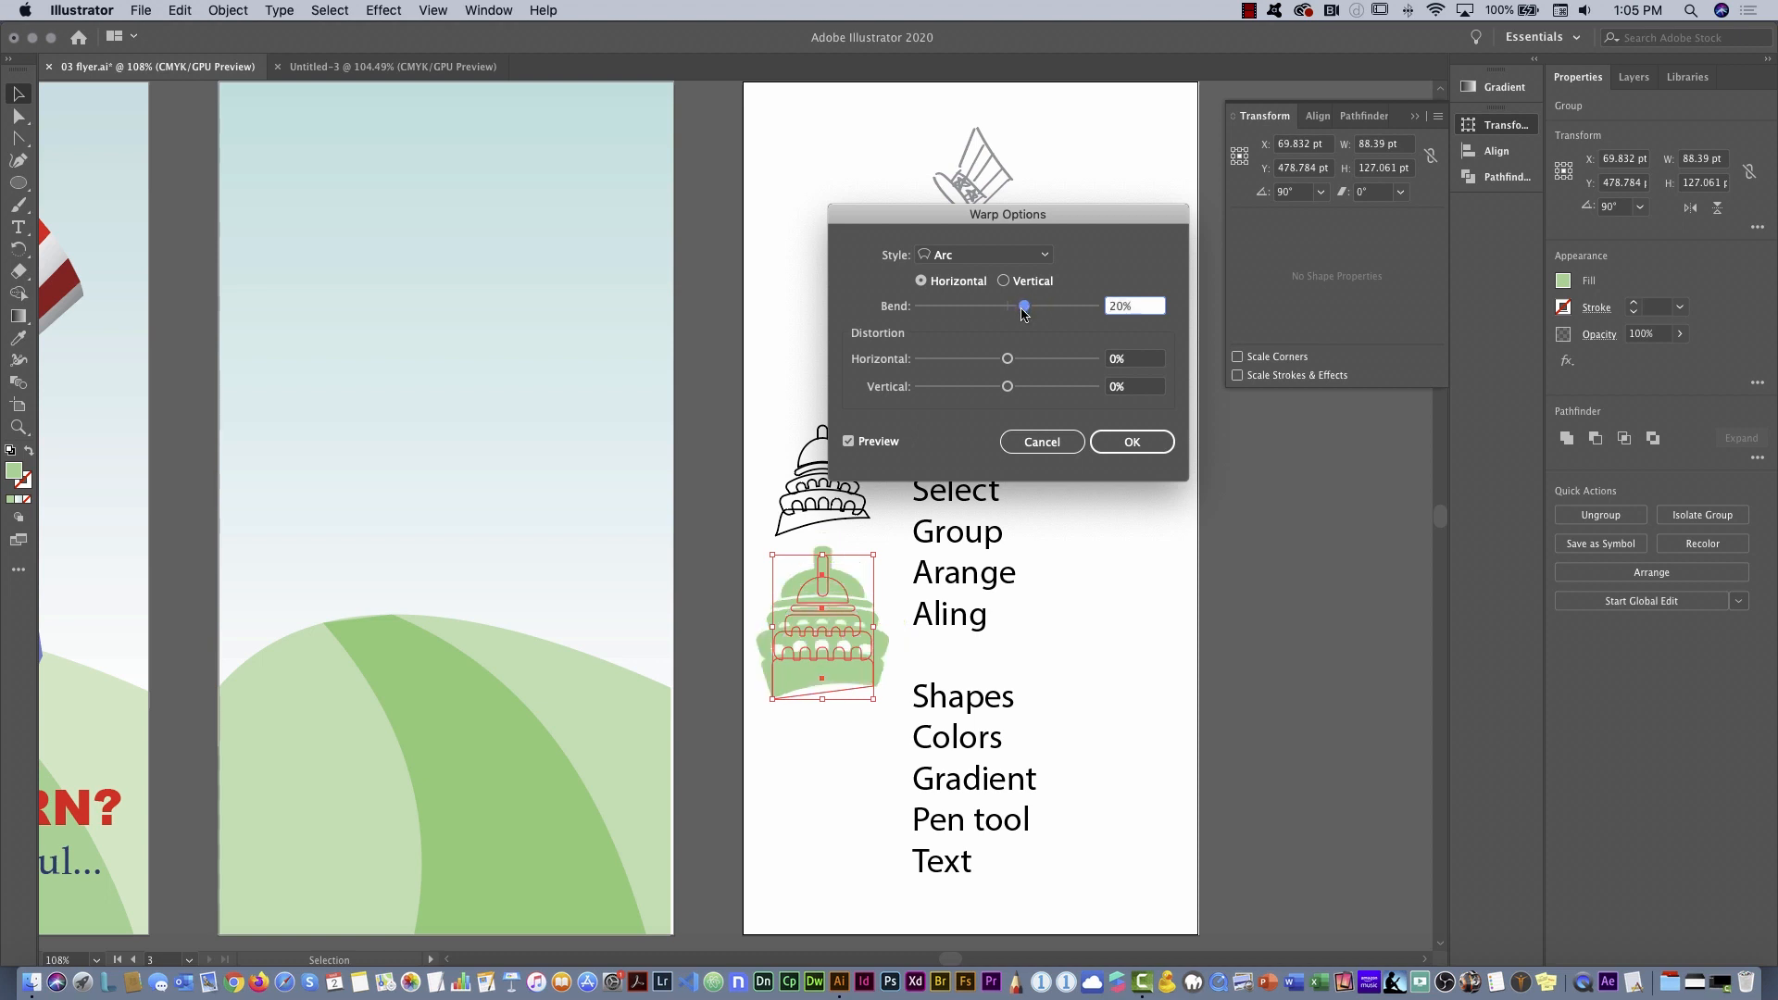
pyautogui.moveTo(1009, 389); pyautogui.dragTo(1028, 390)
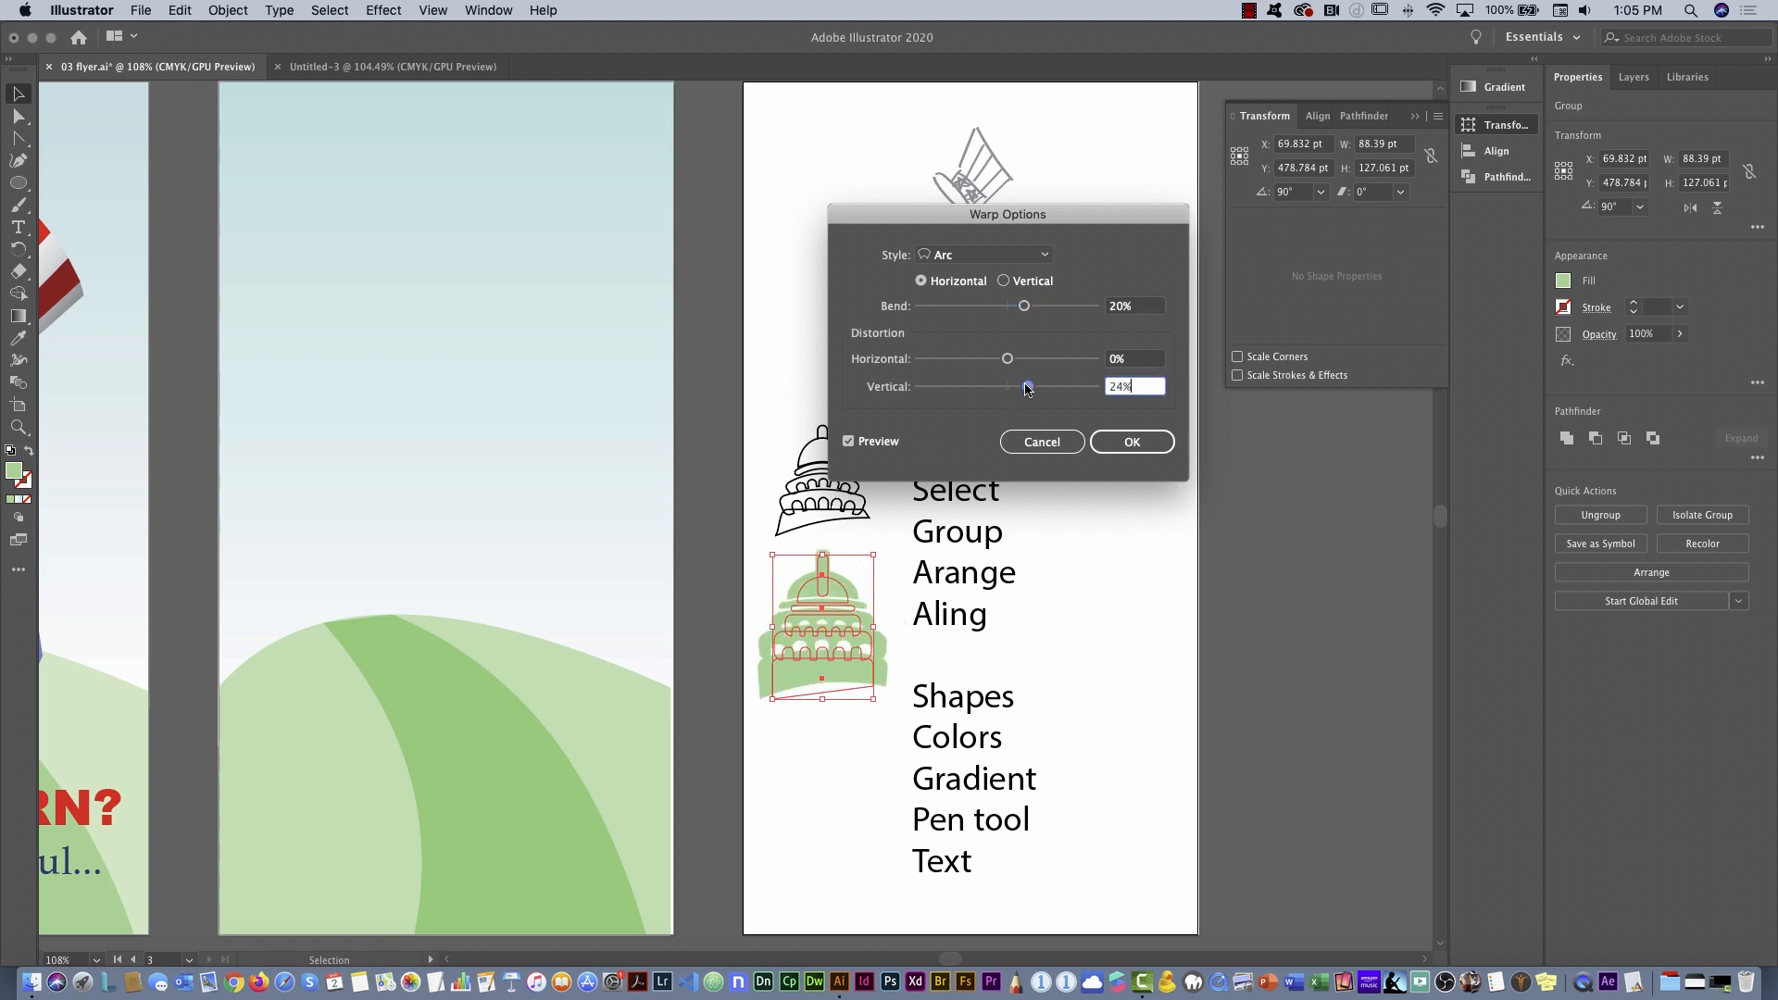
pyautogui.moveTo(1026, 308); pyautogui.dragTo(1028, 316)
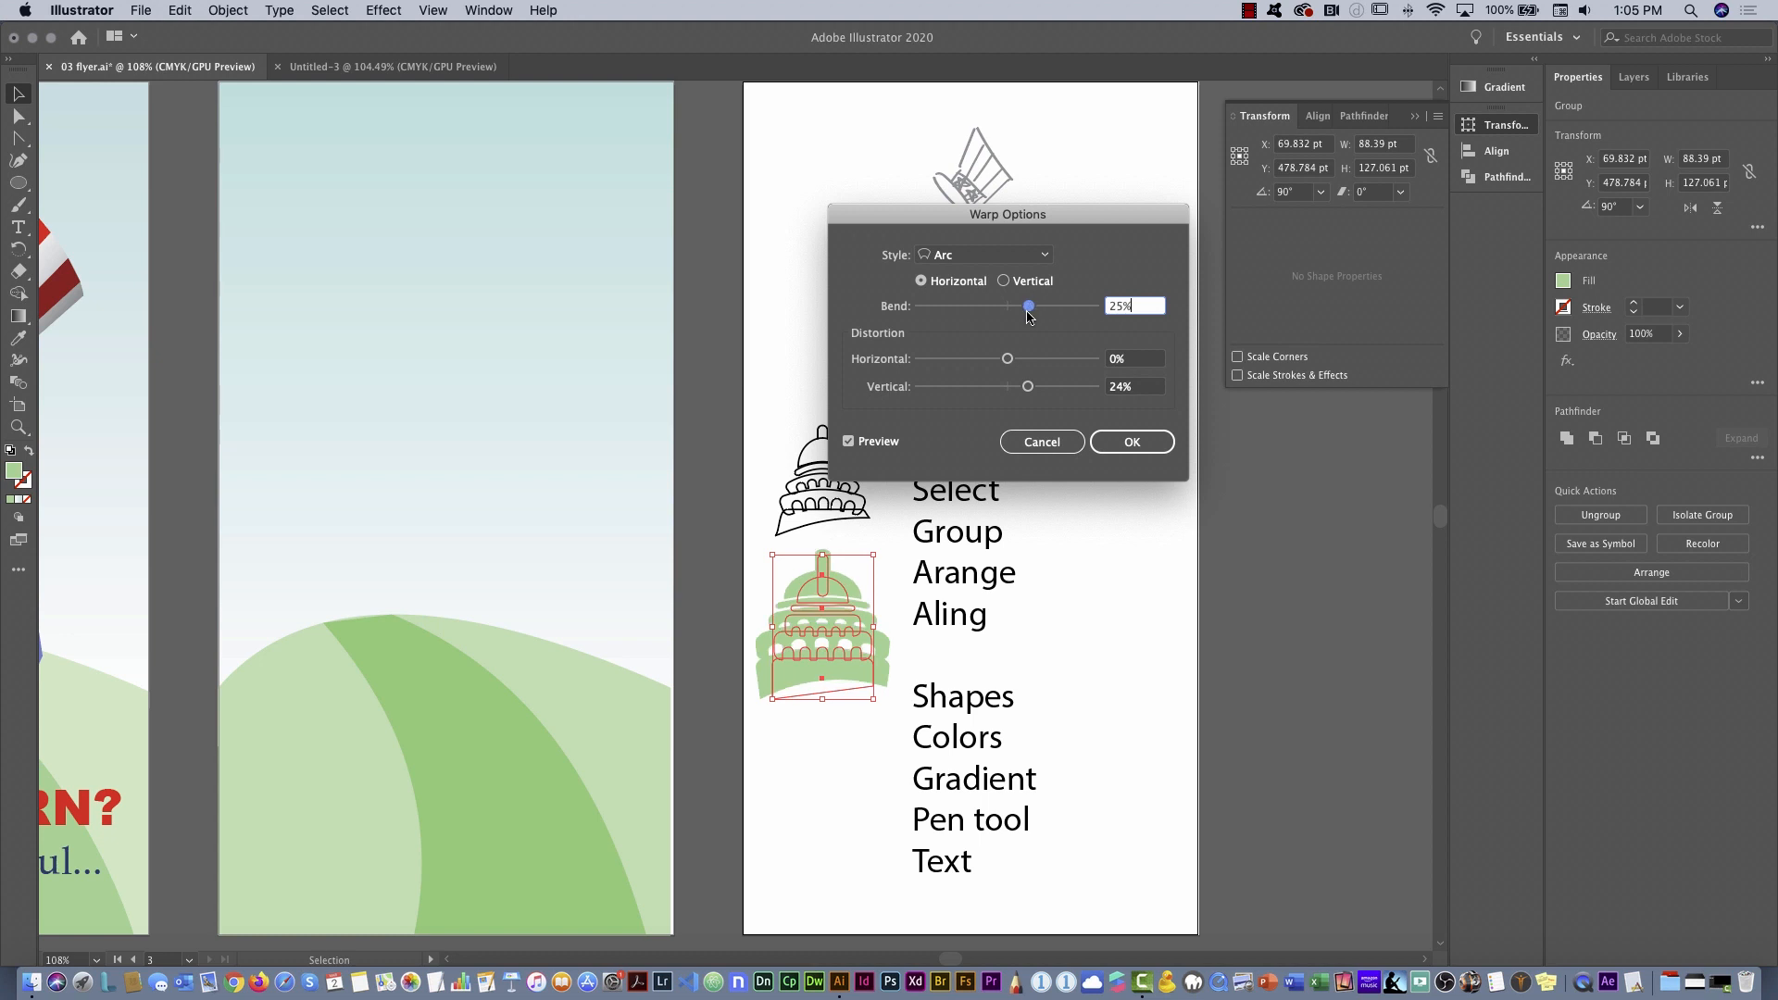
pyautogui.click(1135, 441)
pyautogui.moveTo(881, 635); pyautogui.dragTo(849, 636)
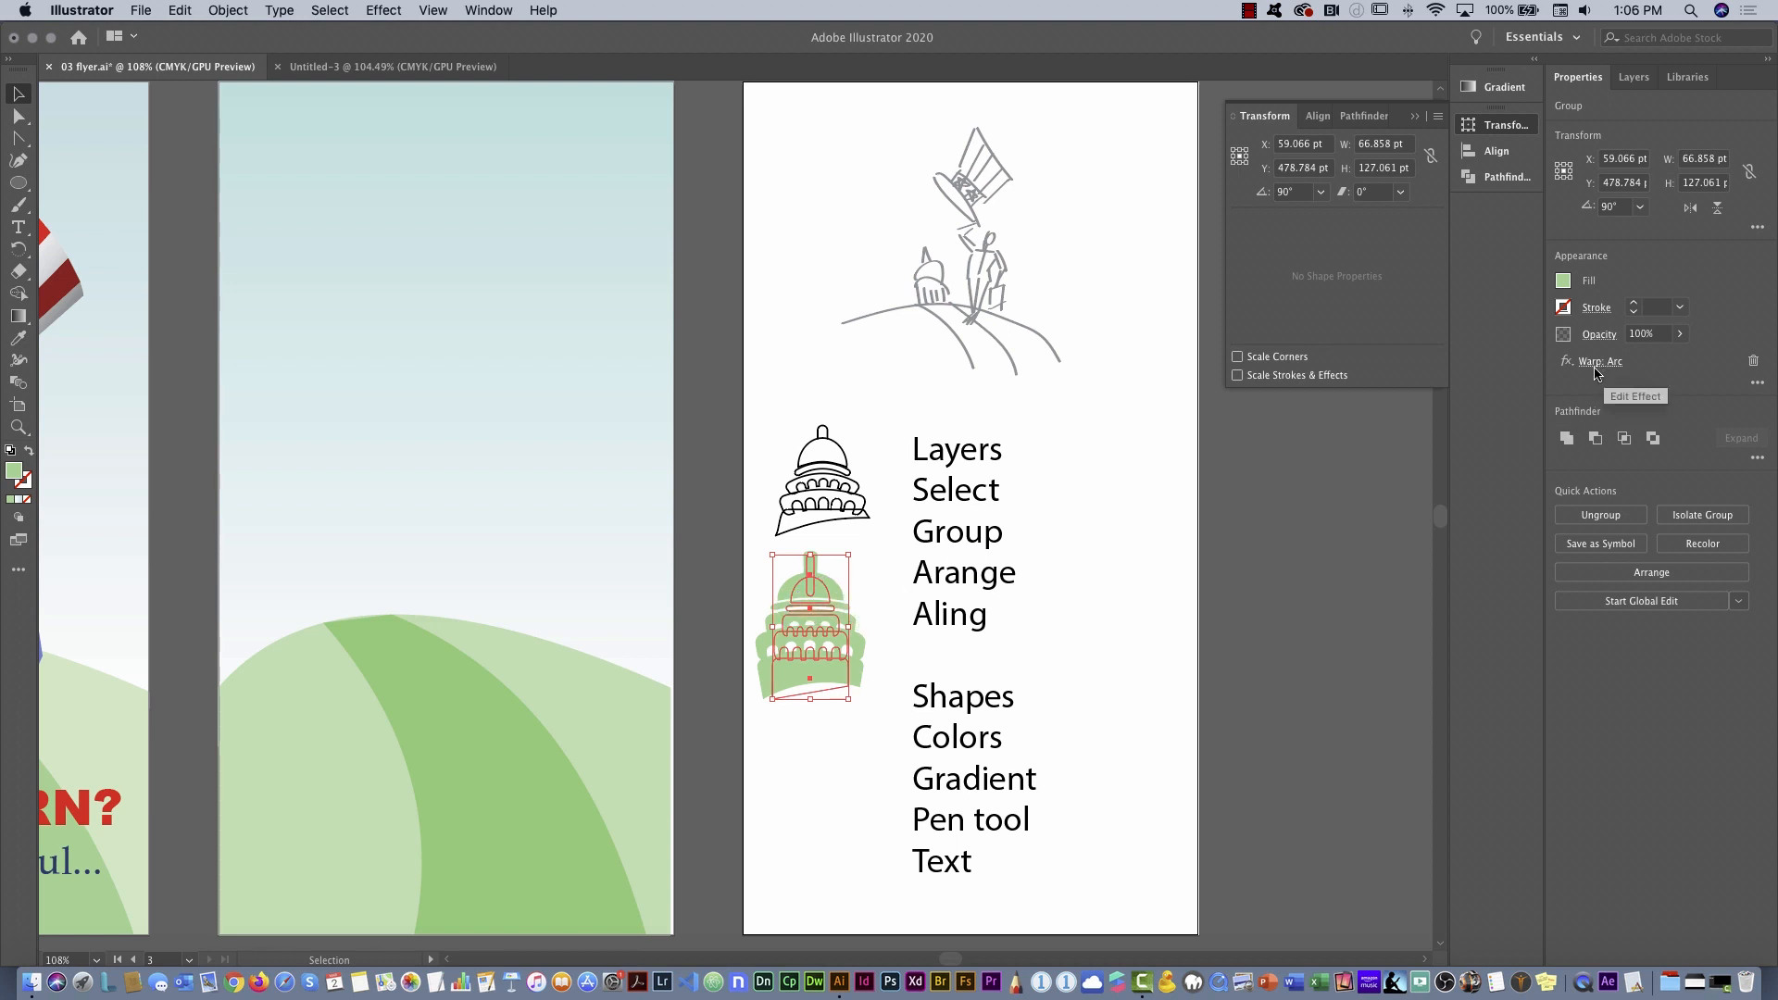
pyautogui.click(1566, 361)
pyautogui.moveTo(1574, 554)
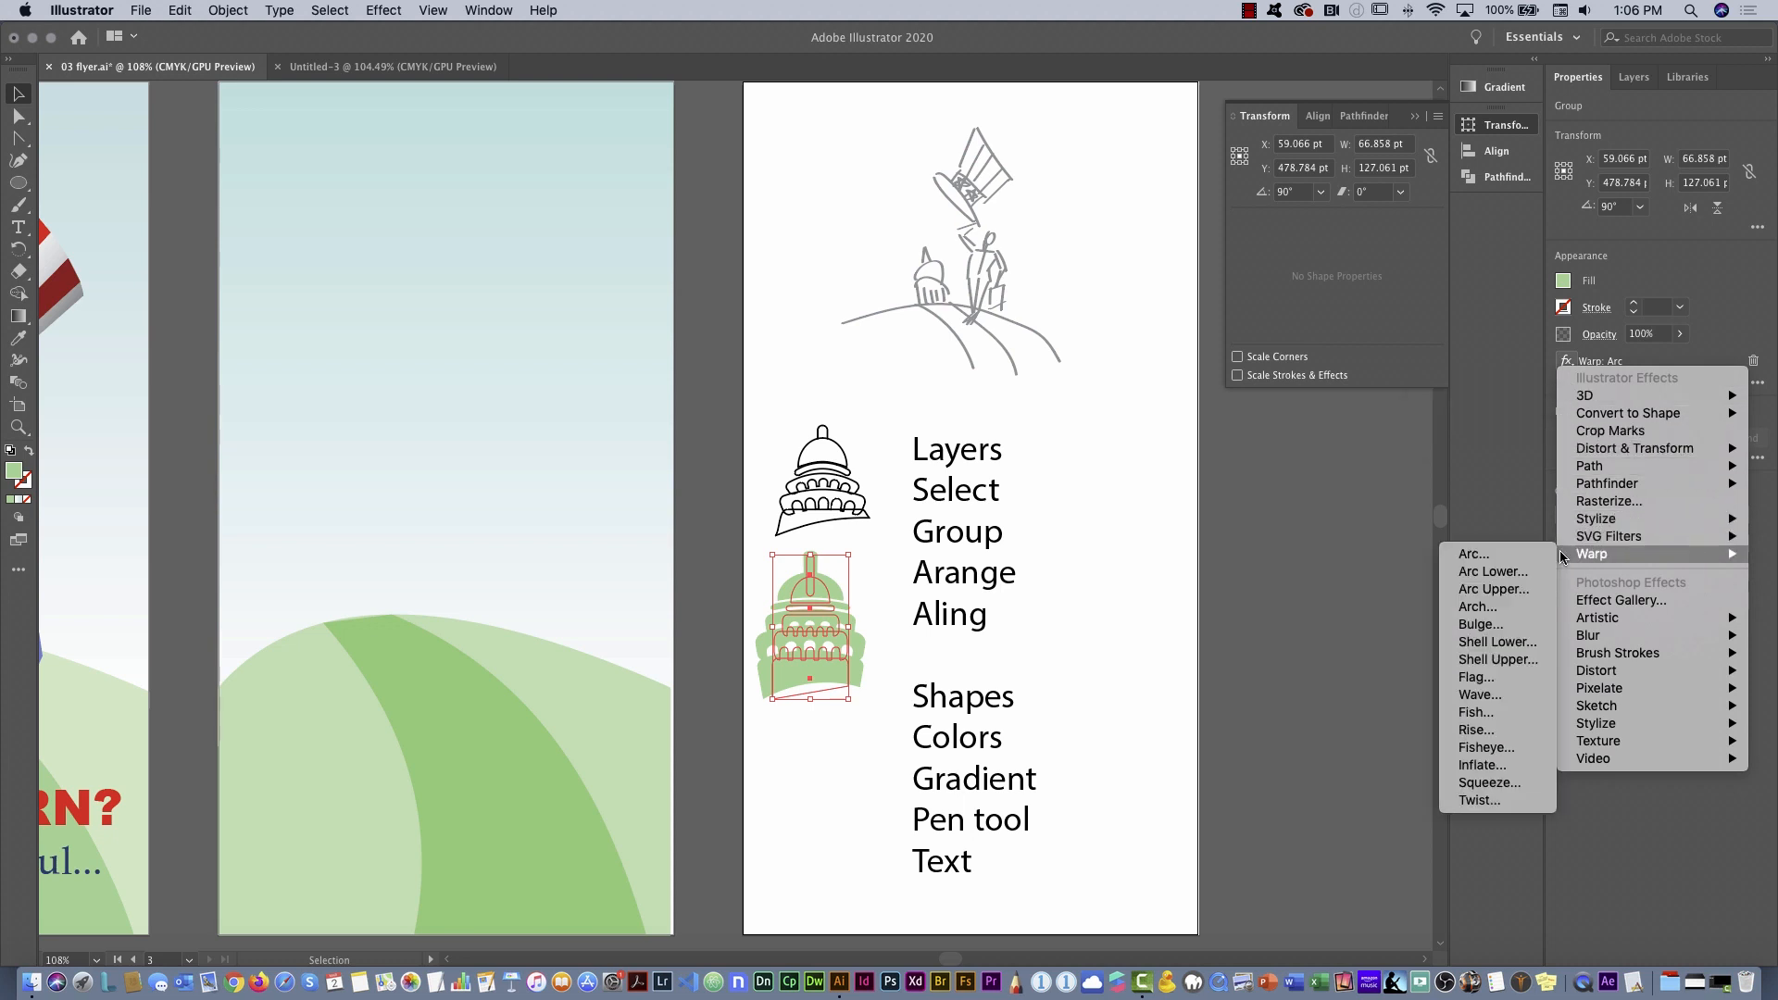
pyautogui.click(1508, 556)
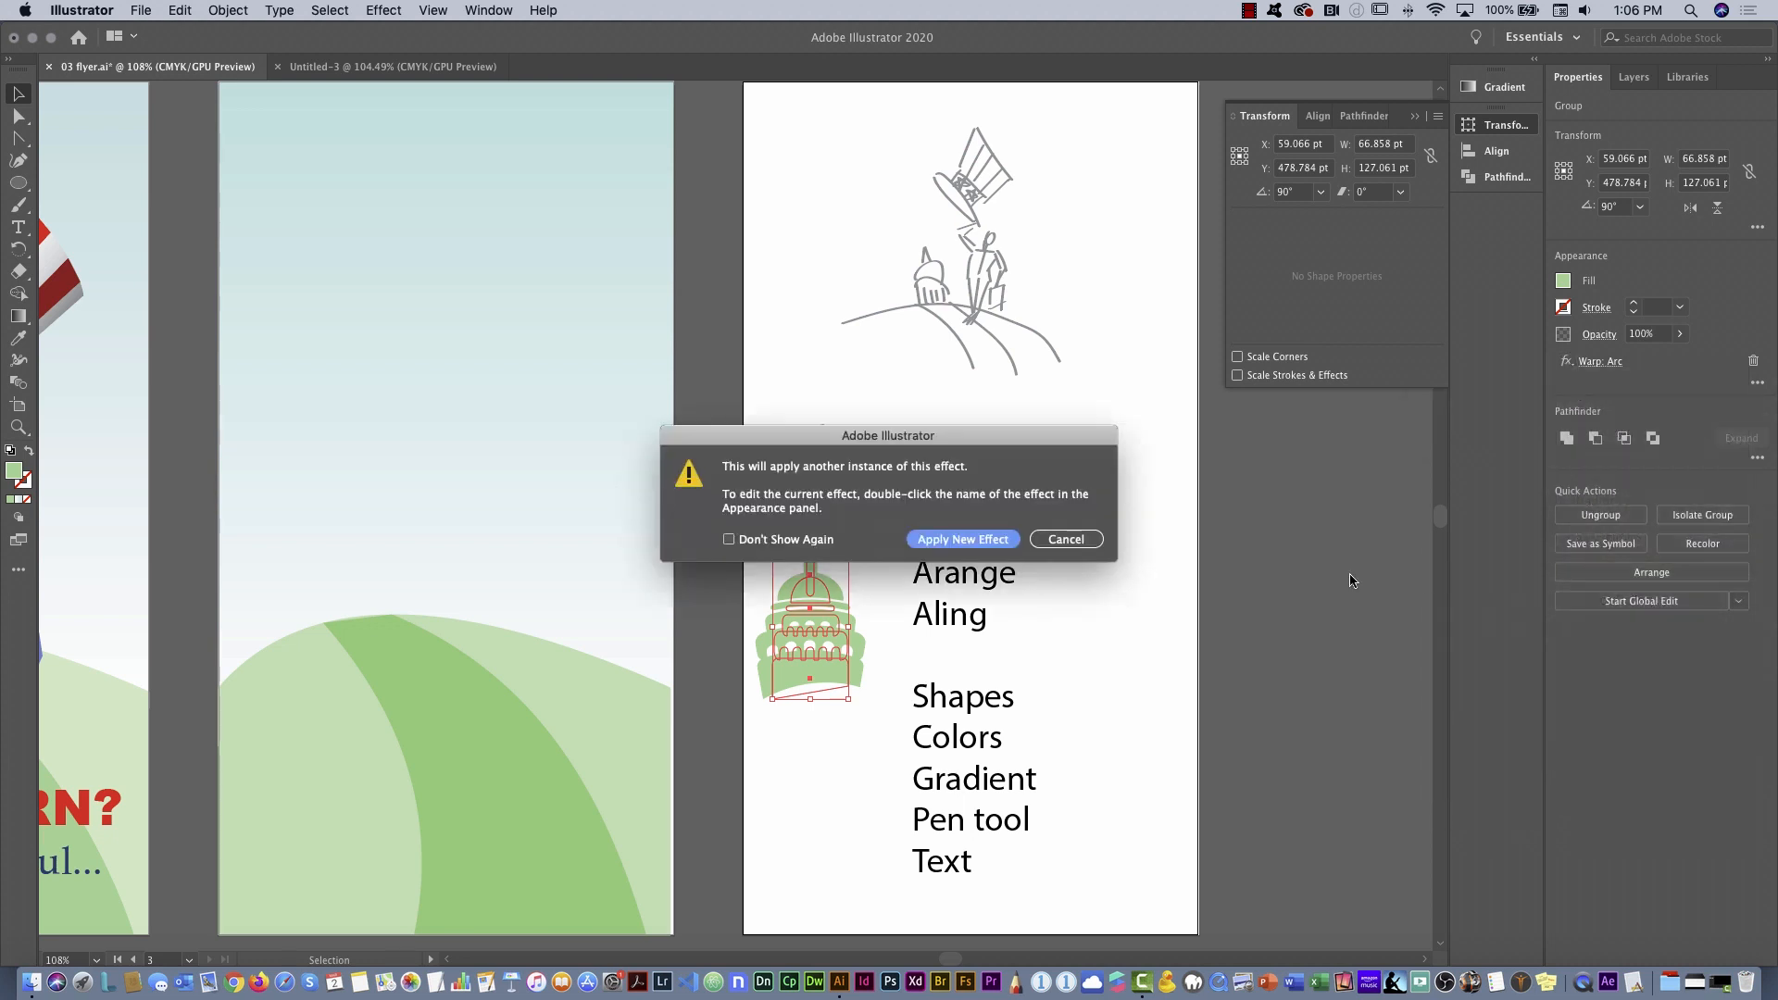
pyautogui.moveTo(1049, 442)
pyautogui.mouseDown()
pyautogui.moveTo(1062, 396)
pyautogui.moveTo(1043, 381)
pyautogui.moveTo(1045, 412)
pyautogui.mouseUp()
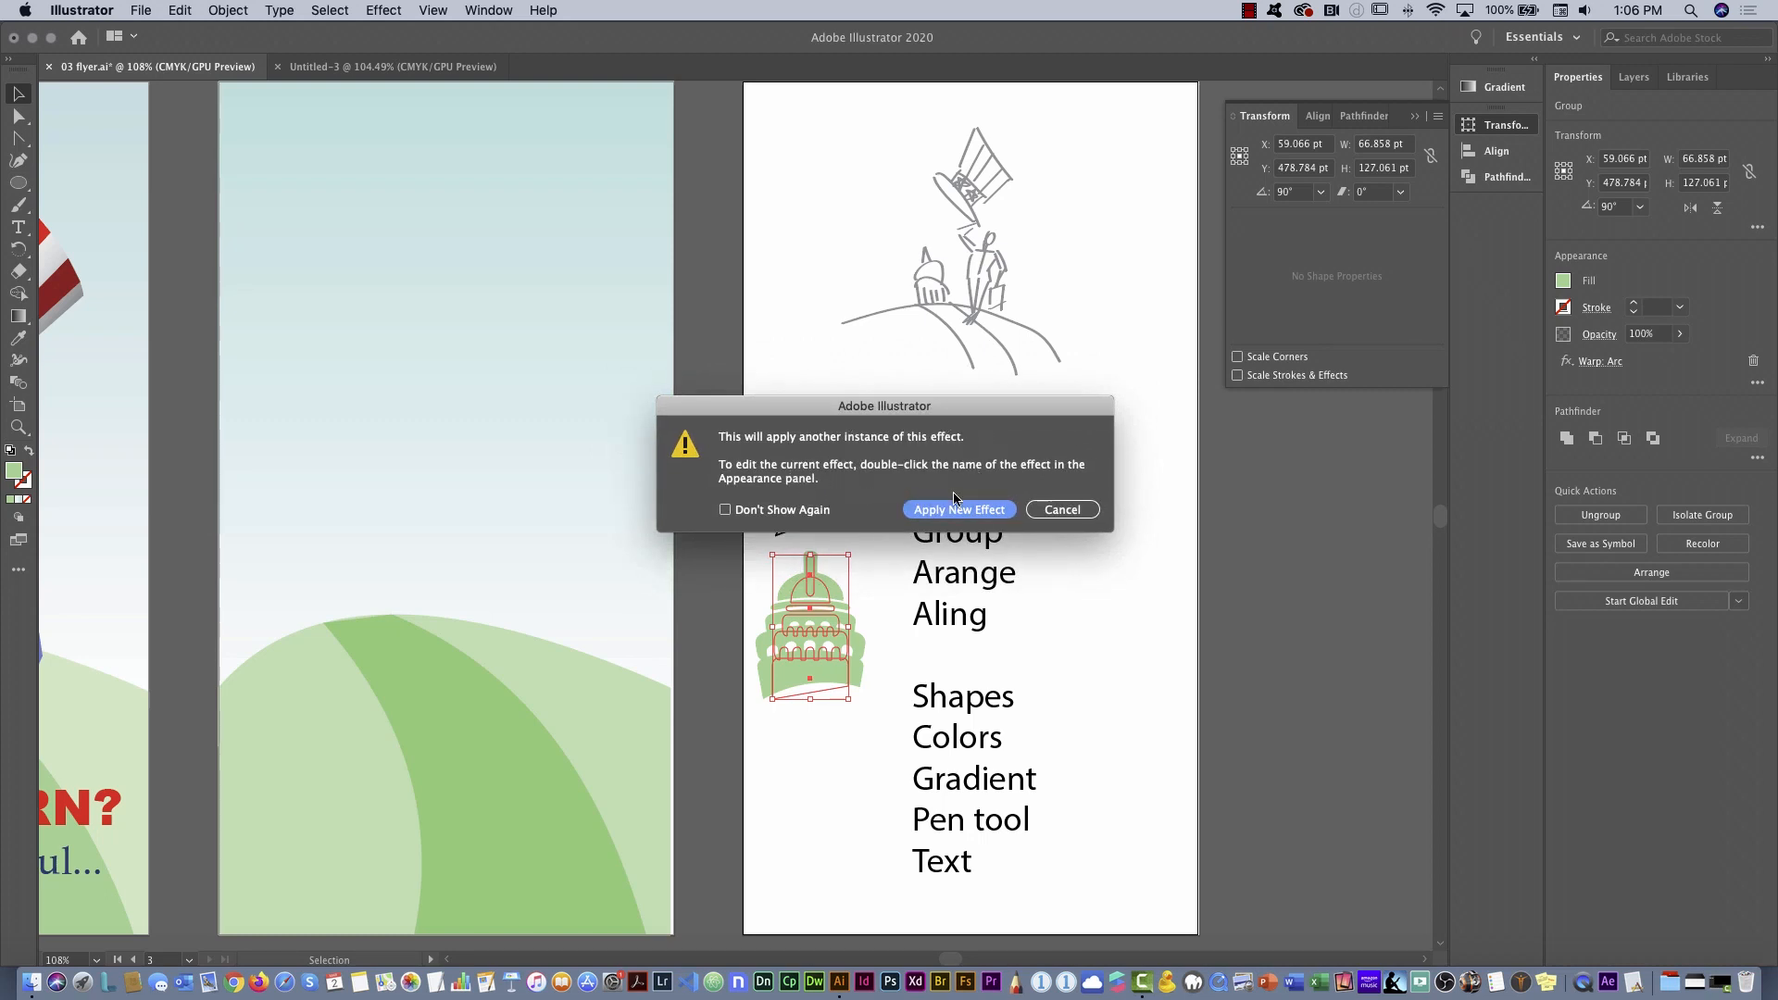
pyautogui.click(1054, 509)
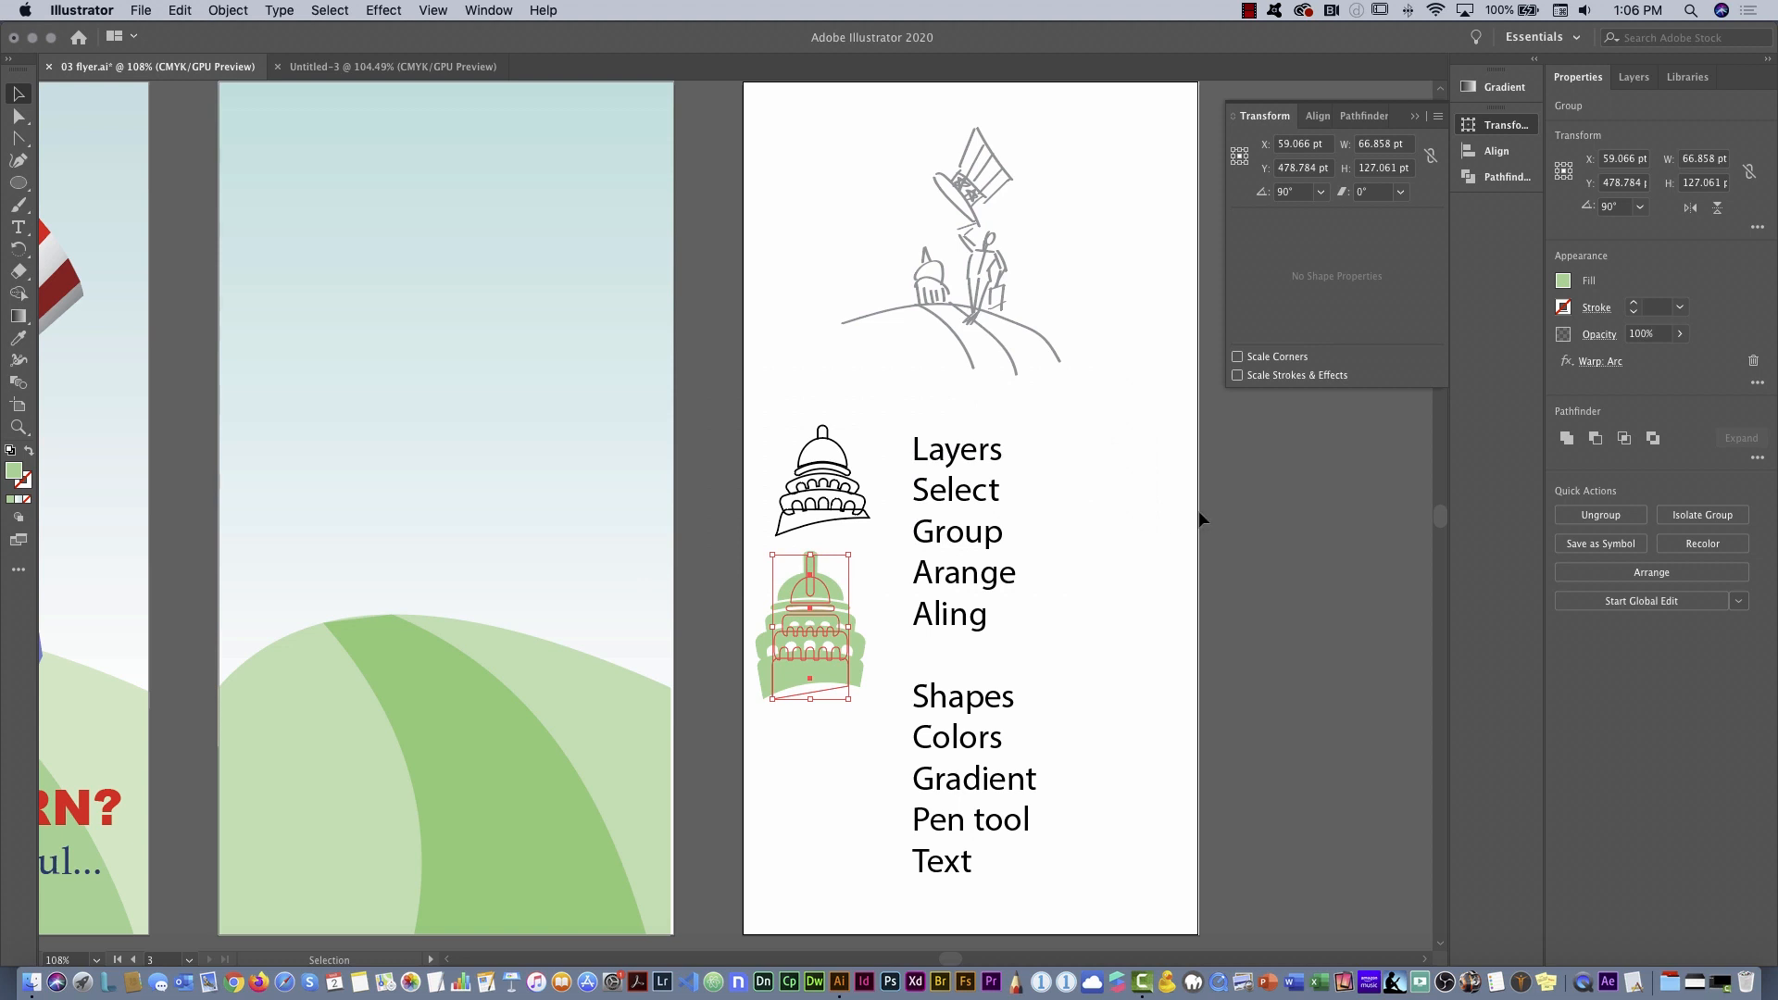
# Edit the green building's existing Arc warp and set its vertical distortion to 25%
pyautogui.click(1597, 364)
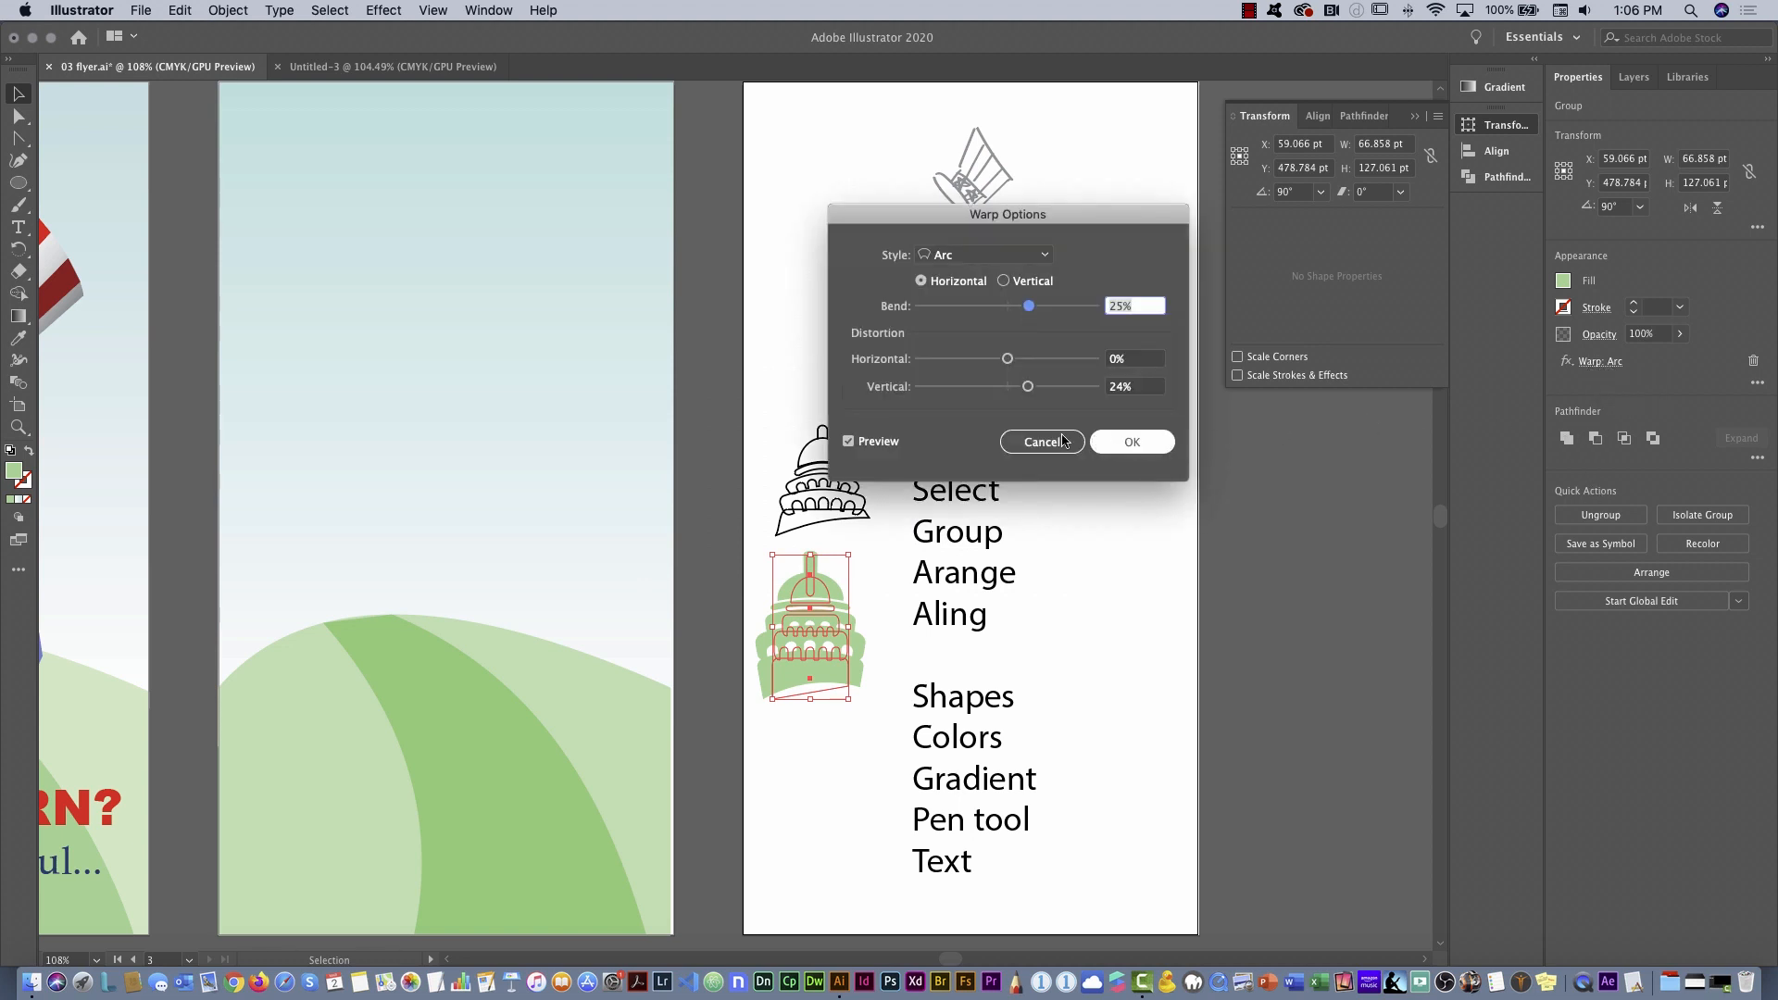
pyautogui.moveTo(1027, 387); pyautogui.dragTo(1029, 389)
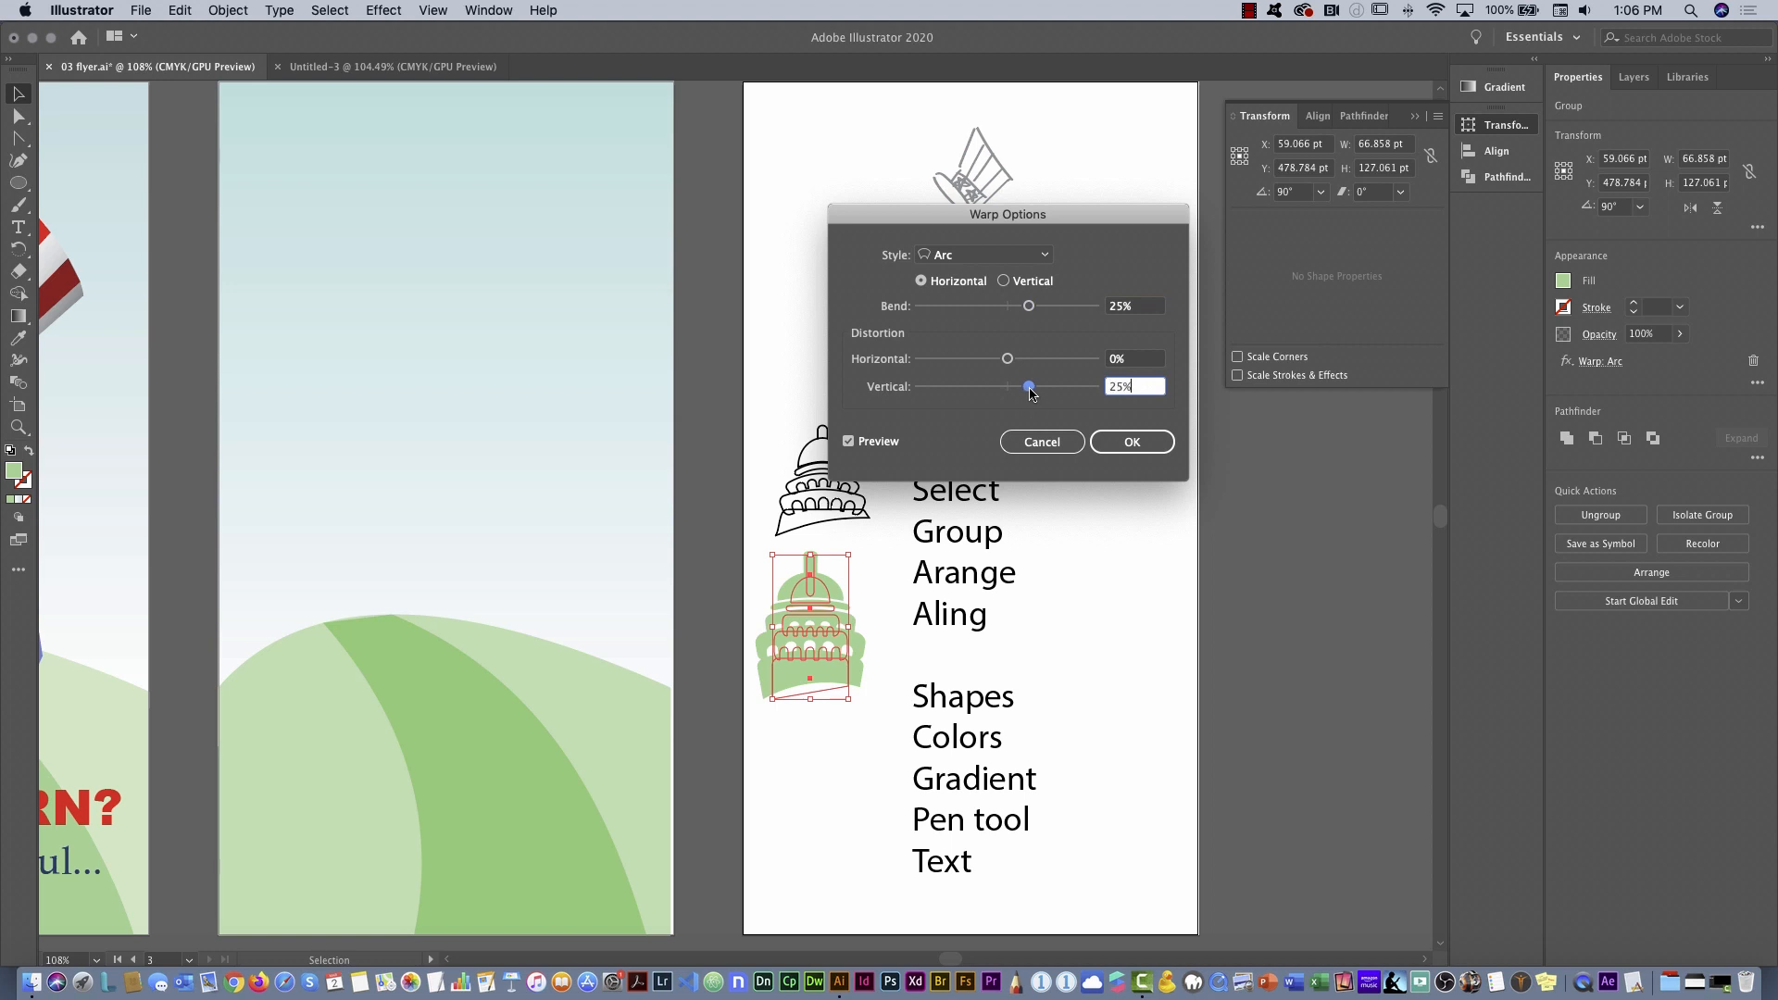
pyautogui.click(1143, 443)
pyautogui.click(1122, 641)
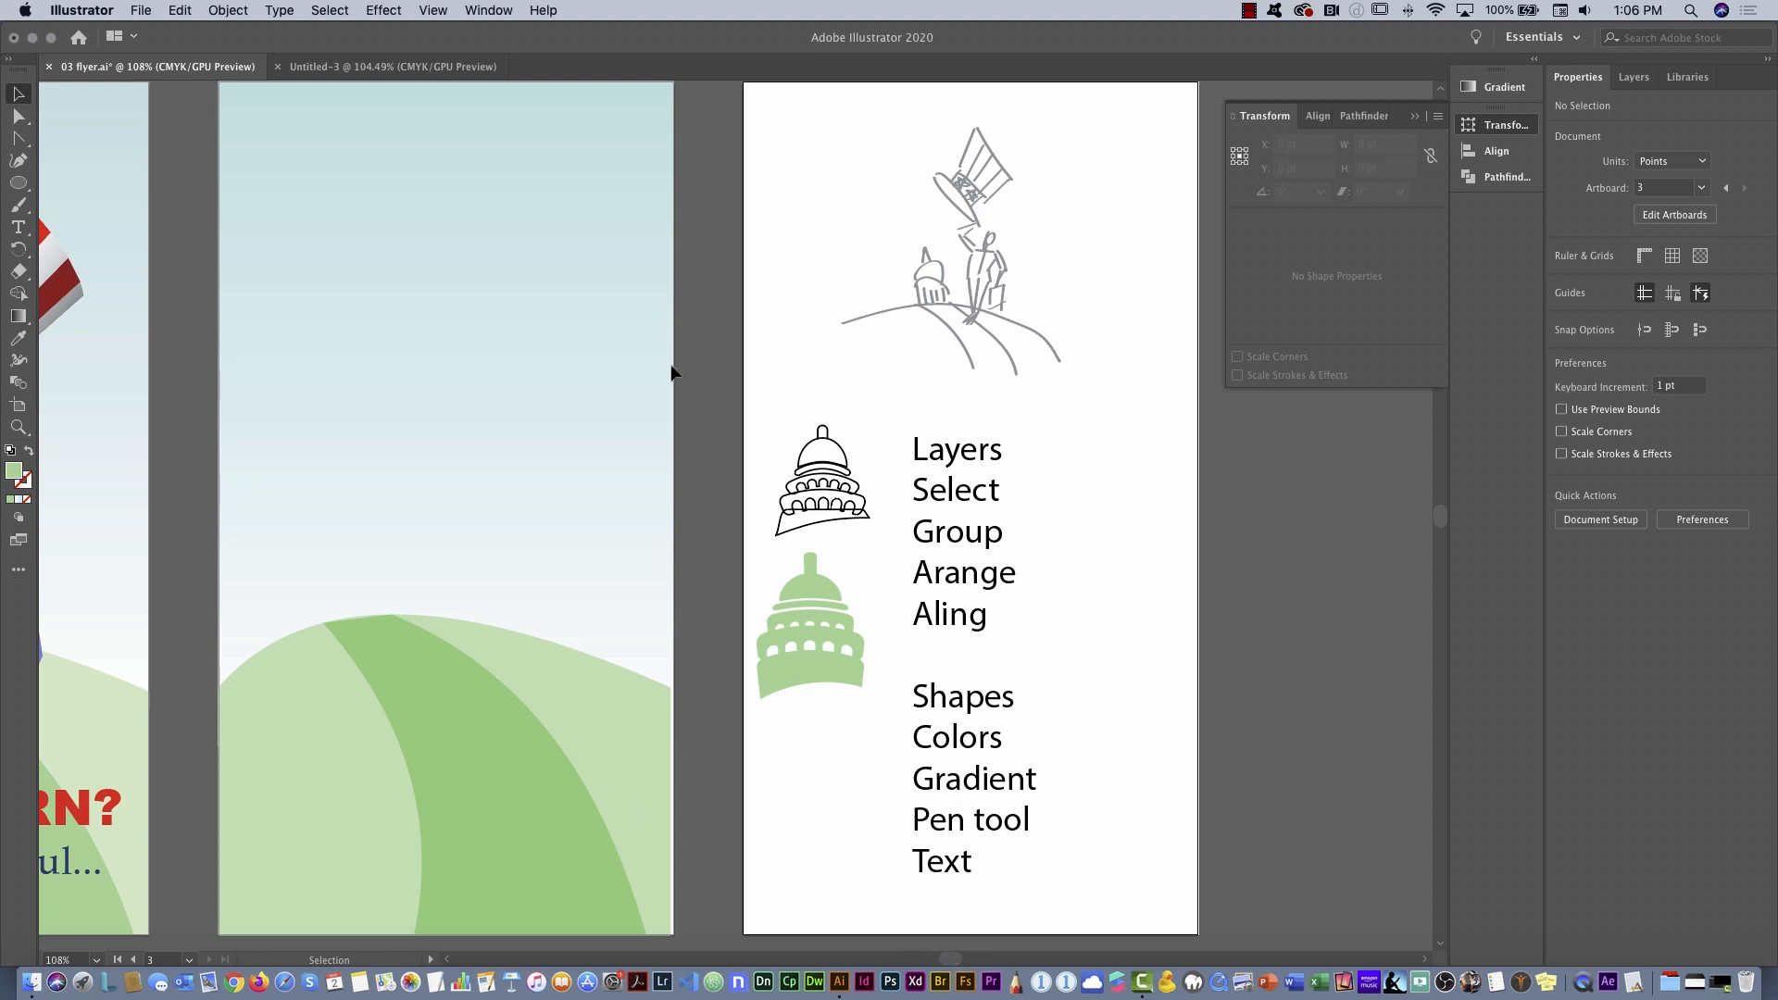
# Move the green building onto the hilltop of the middle artboard and place its group below the hills group in Layer 2
pyautogui.press('space')
pyautogui.moveTo(605, 398); pyautogui.dragTo(886, 387)
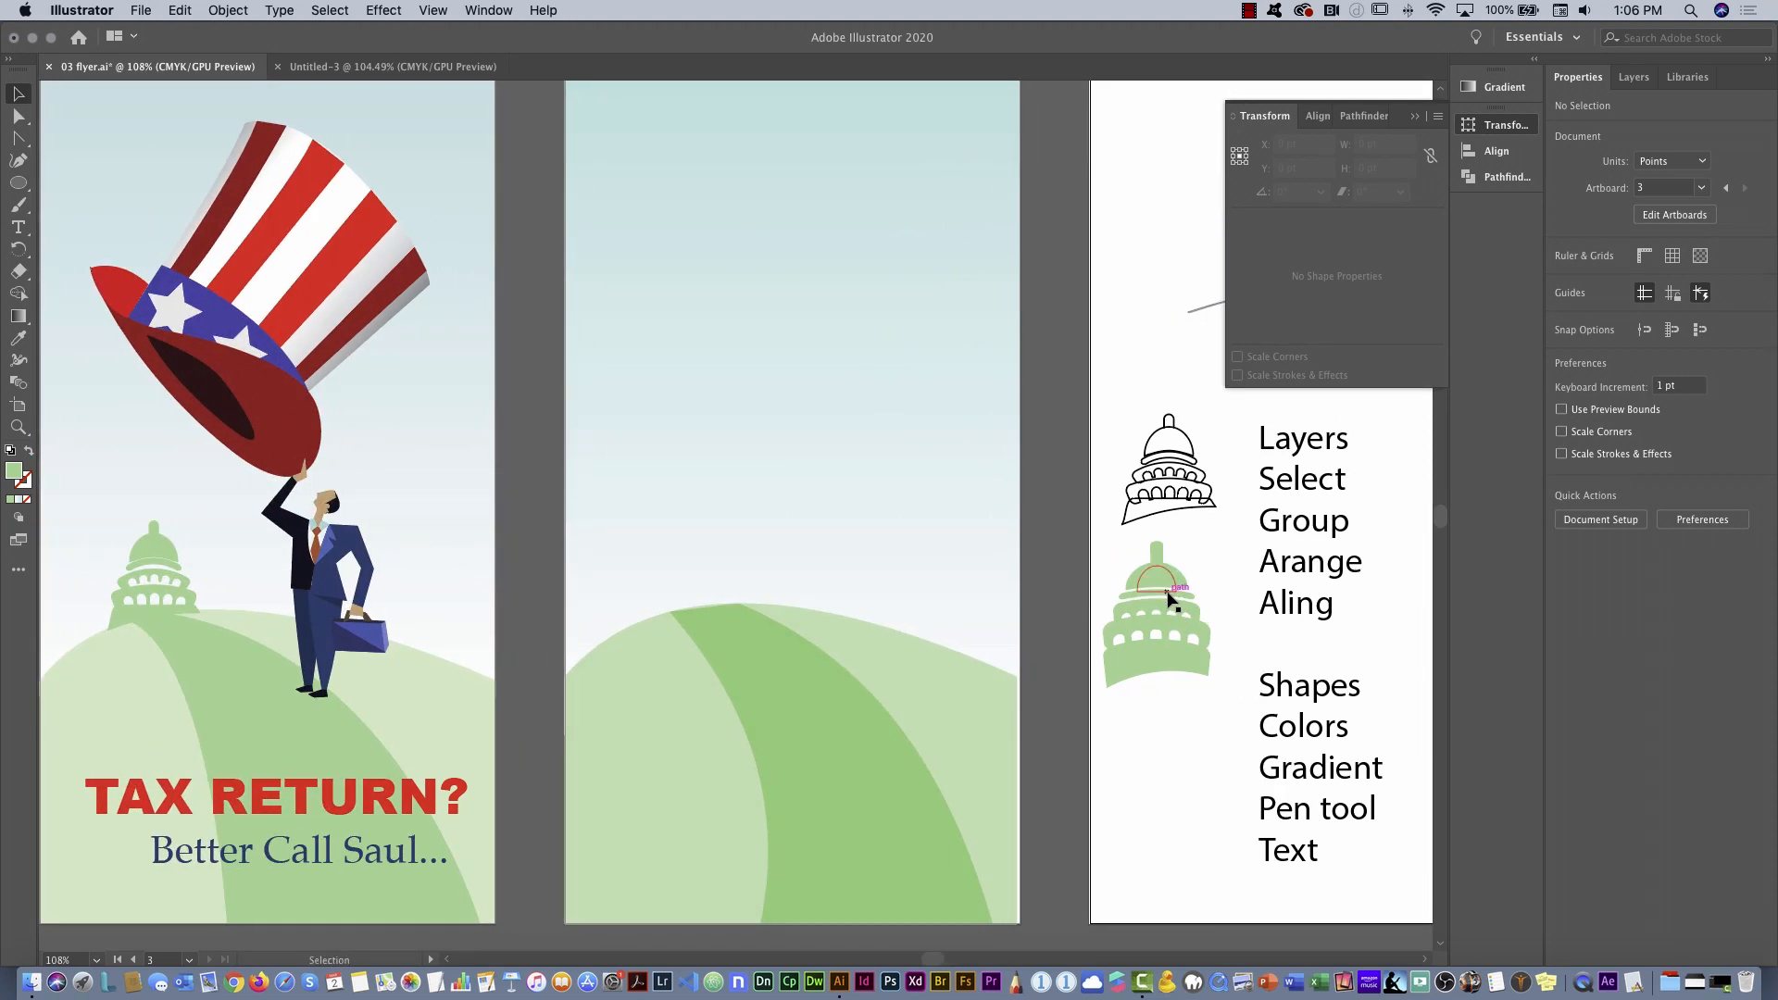
pyautogui.moveTo(1168, 600); pyautogui.dragTo(691, 580)
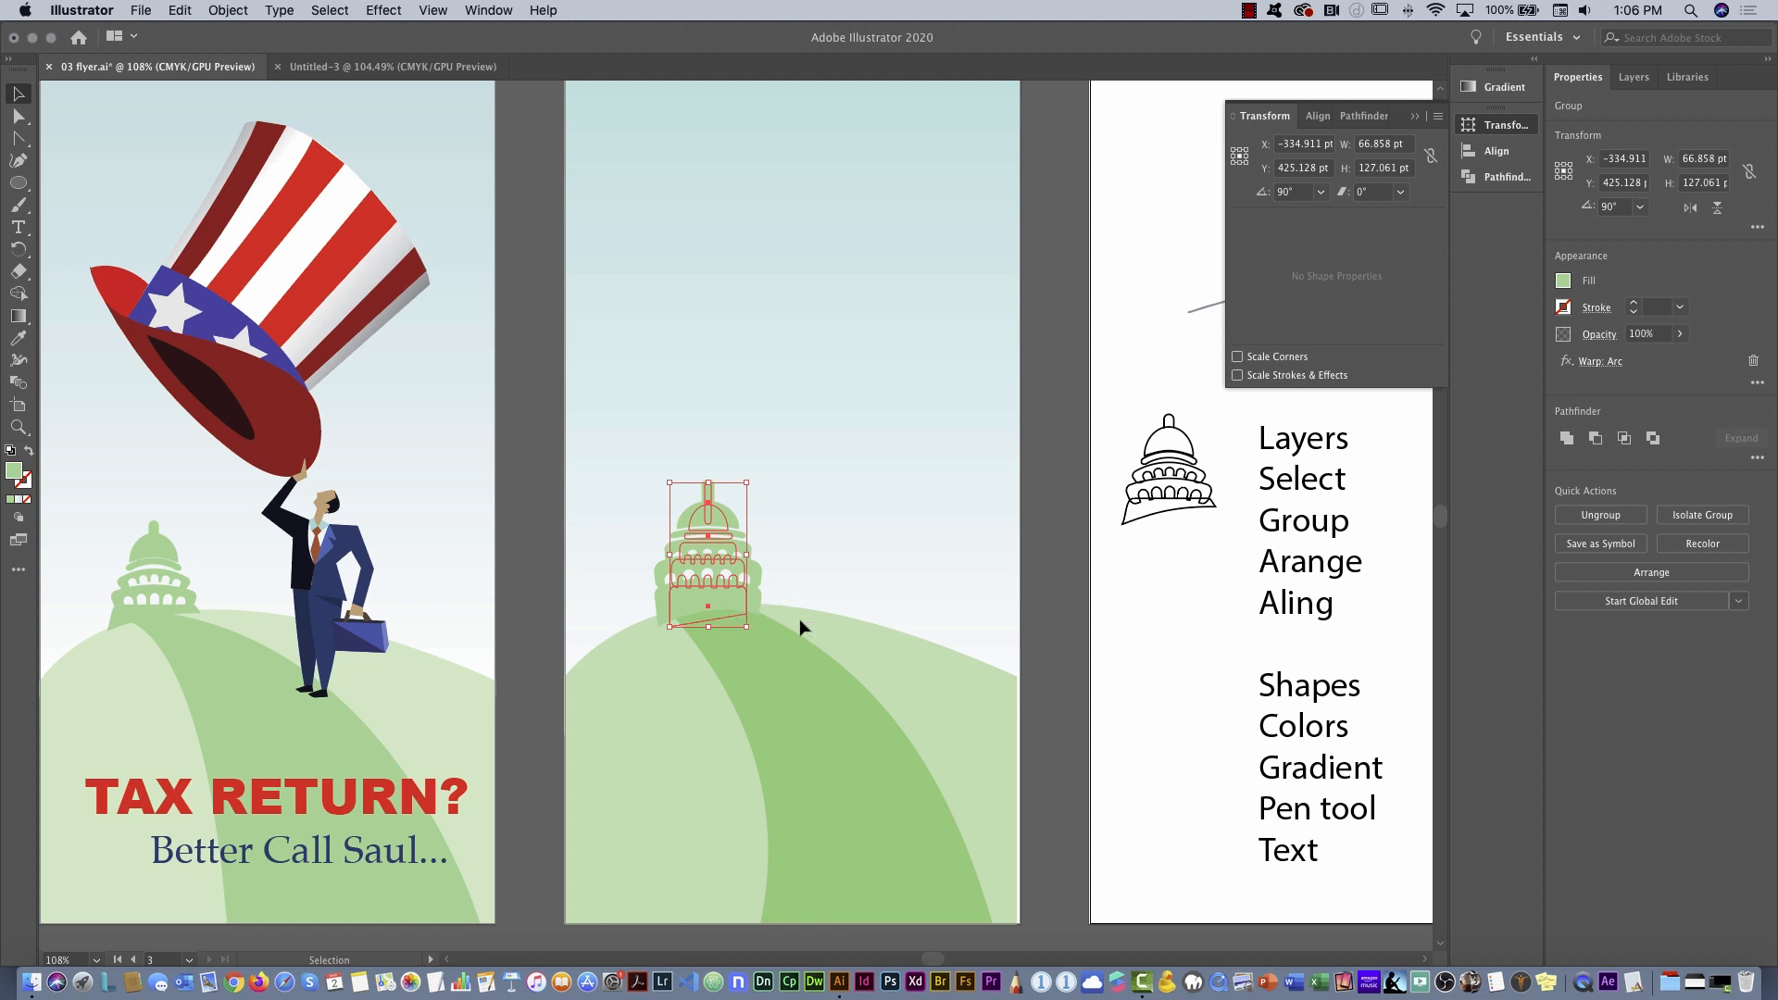
pyautogui.click(1634, 78)
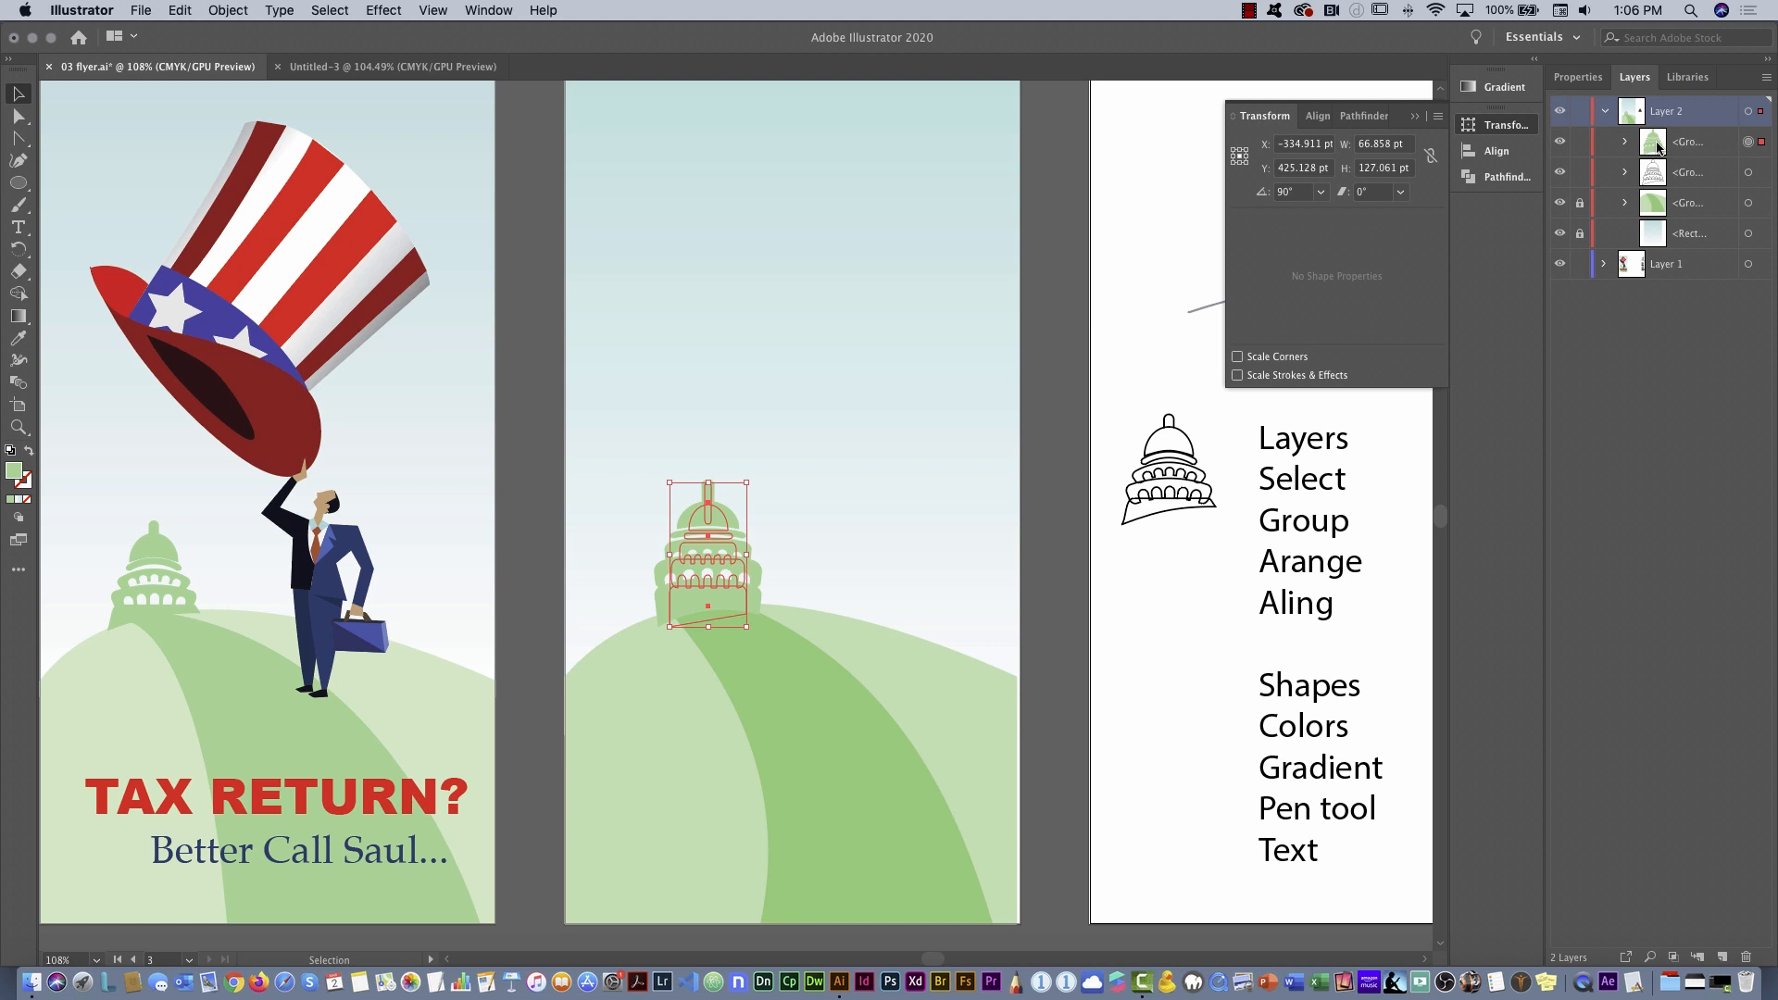
pyautogui.moveTo(1657, 146); pyautogui.dragTo(1647, 225)
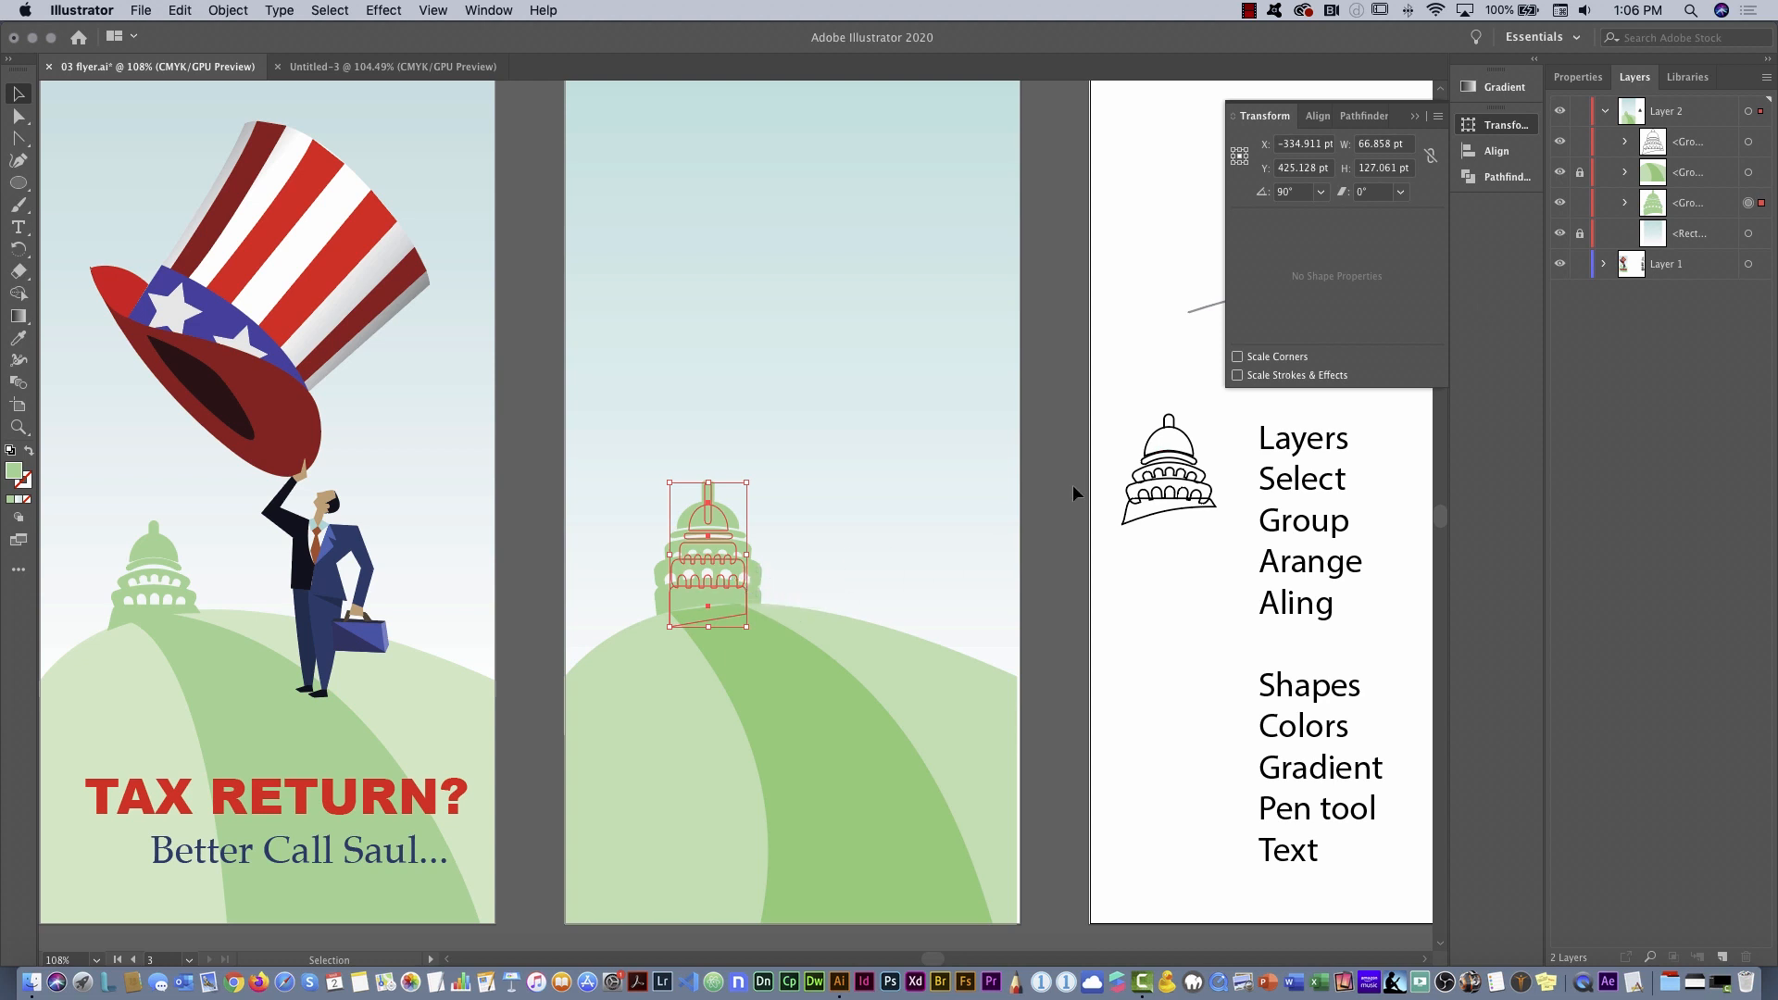
pyautogui.click(1029, 798)
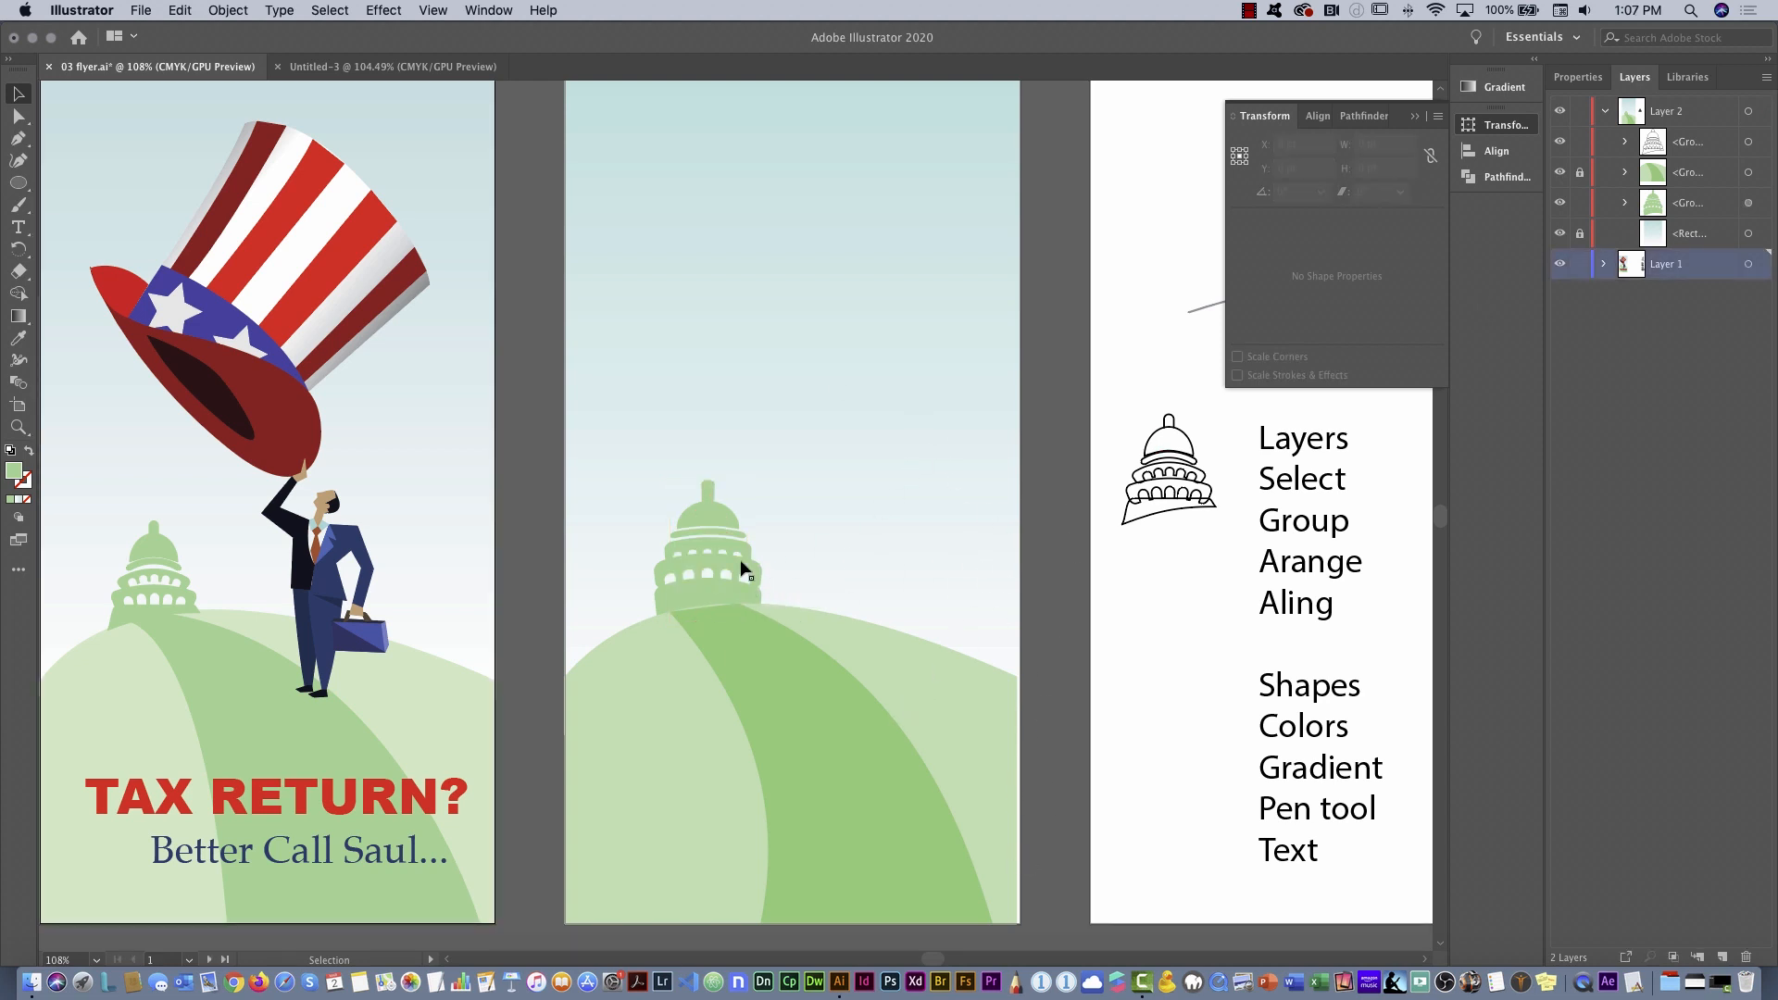
# Copy the businessman from the finished flyer into Layer 2 and place the copy below the outlined Capitol beside the topic list
pyautogui.click(368, 659)
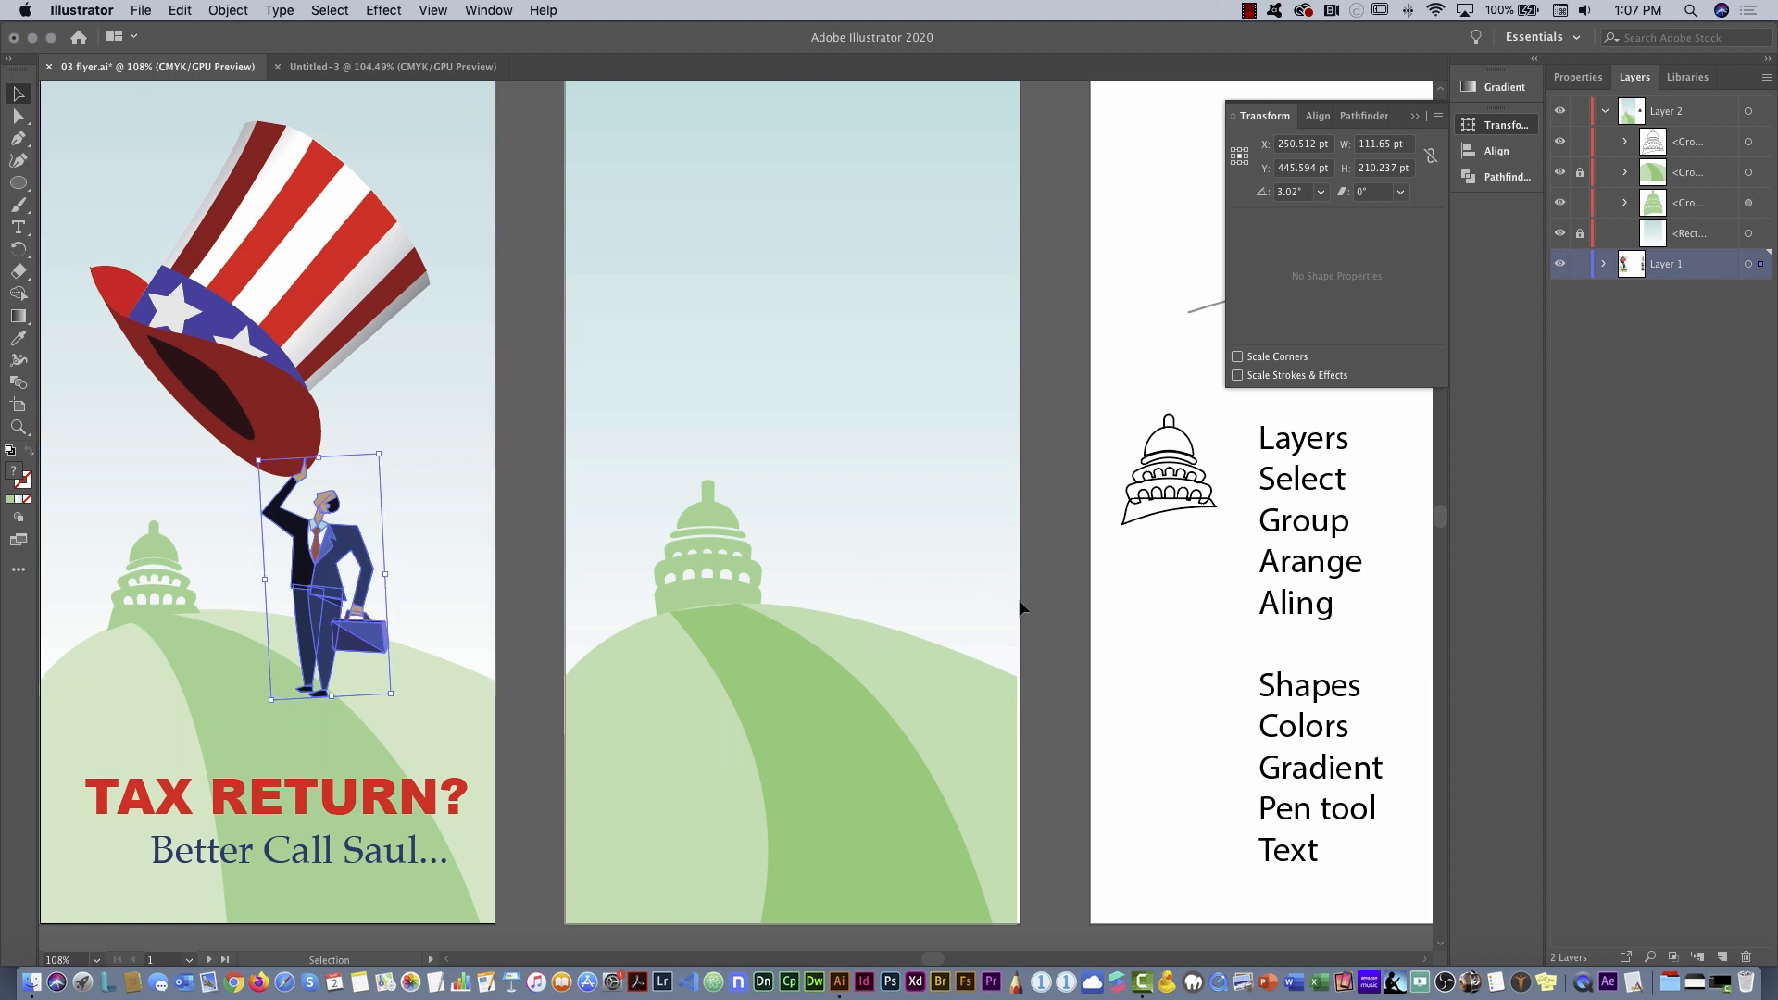
pyautogui.click(1165, 505)
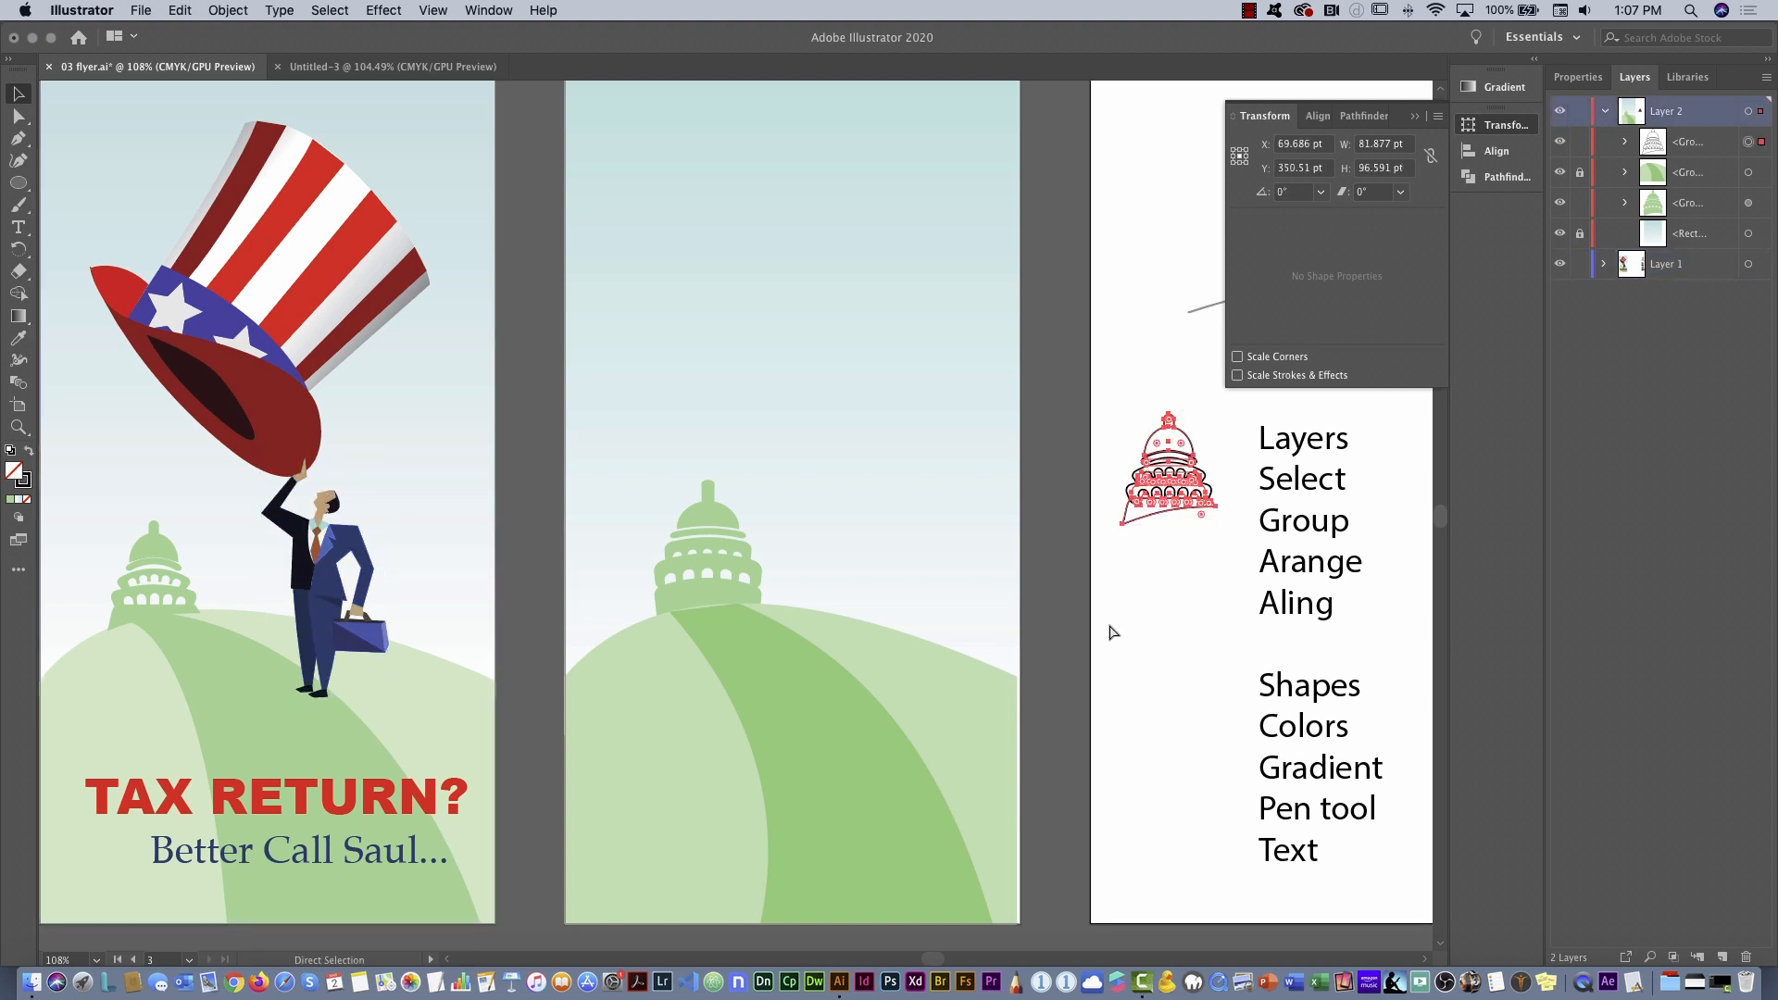
pyautogui.press('super+v')
pyautogui.moveTo(776, 522); pyautogui.dragTo(1227, 676)
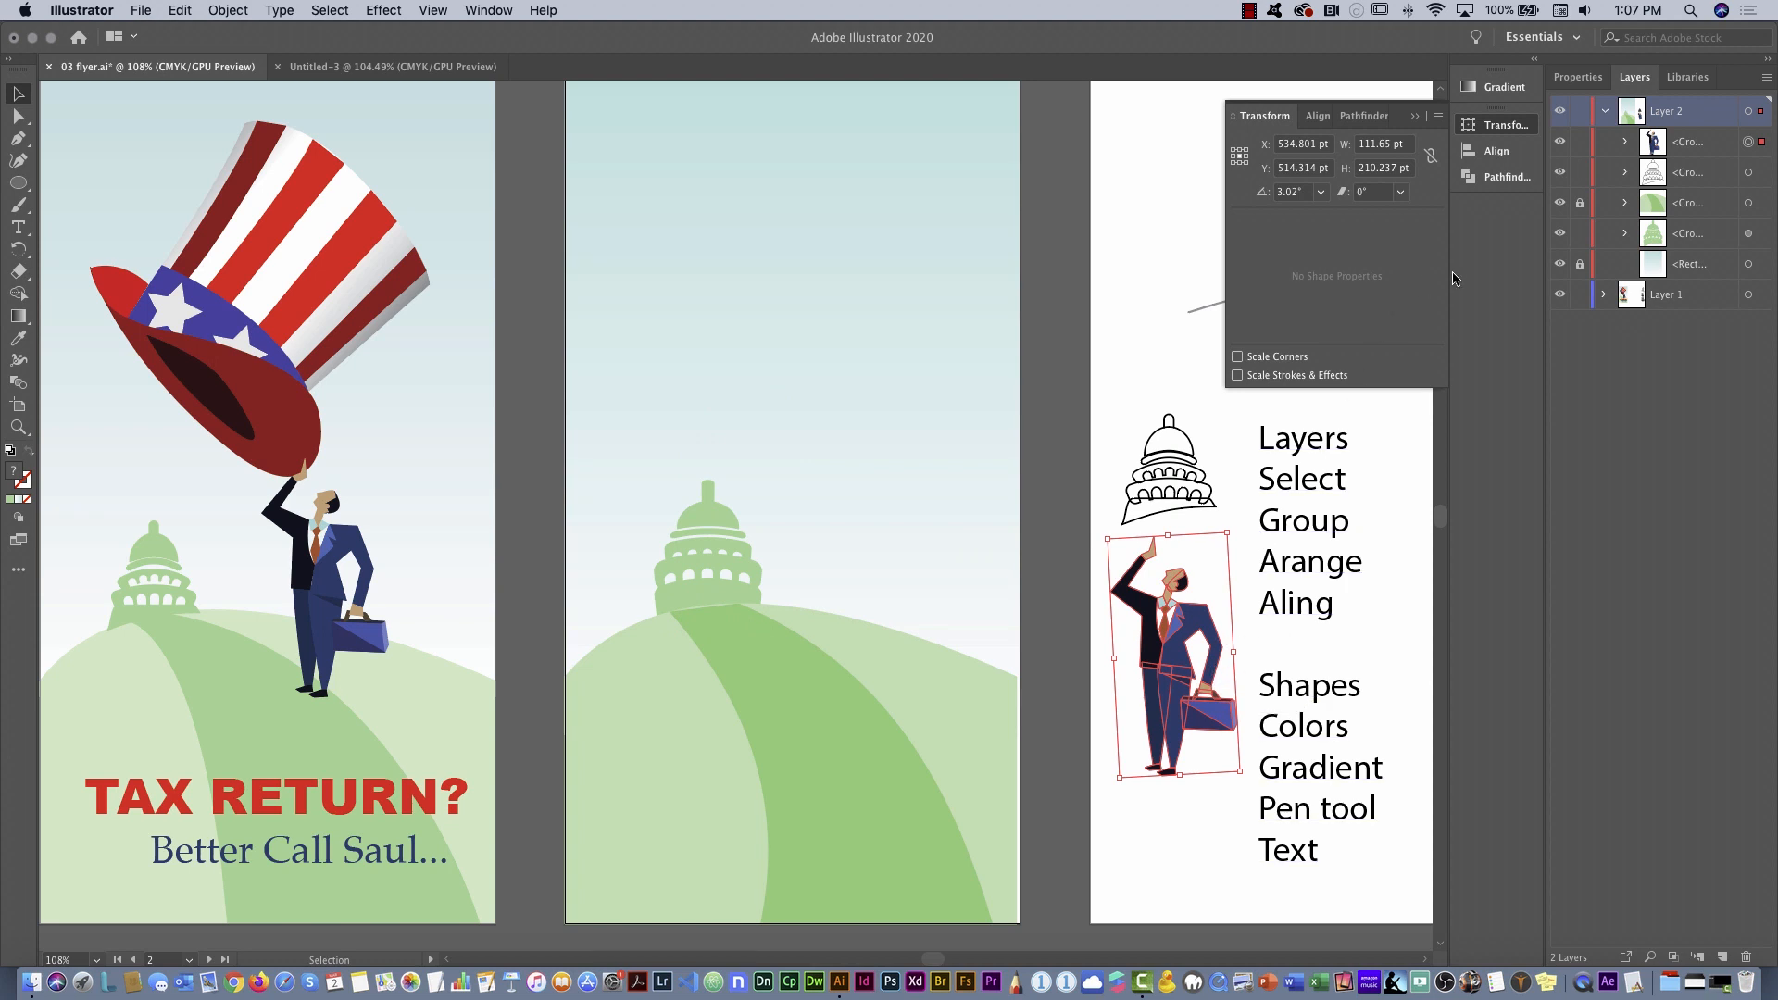
# Remove the fill from the copied businessman and give it a 1 pt black stroke, then deselect it
pyautogui.click(1577, 77)
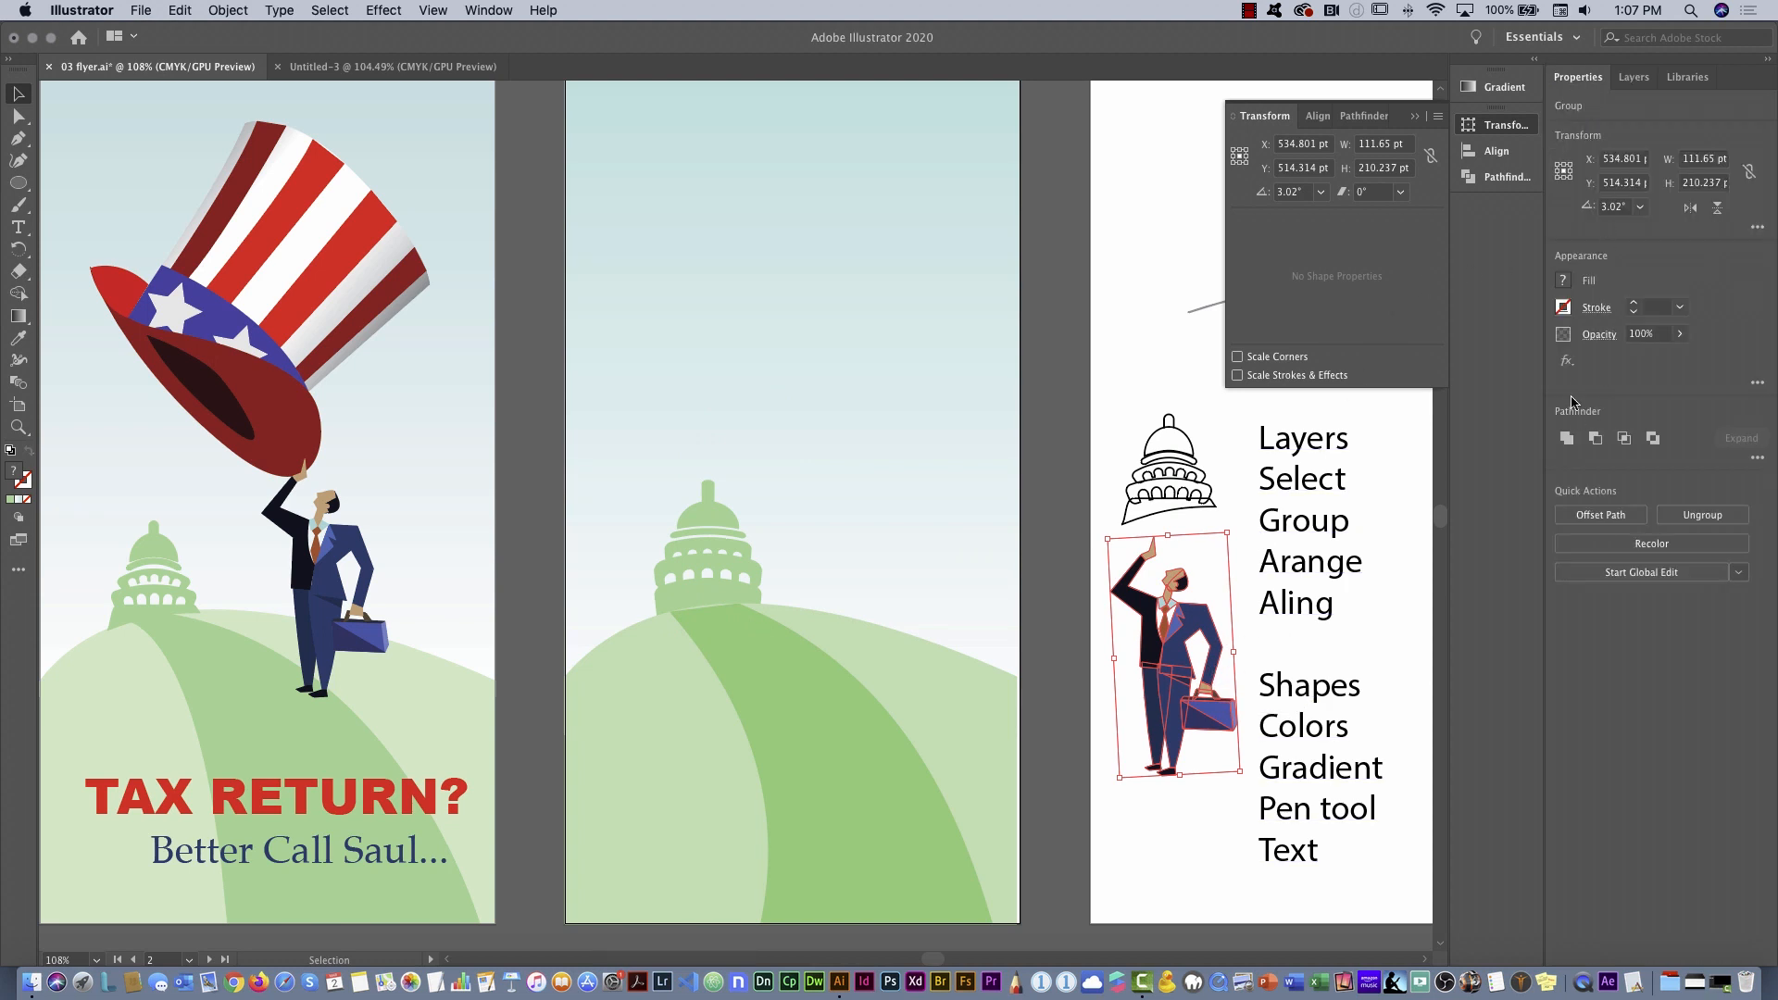
pyautogui.click(1564, 281)
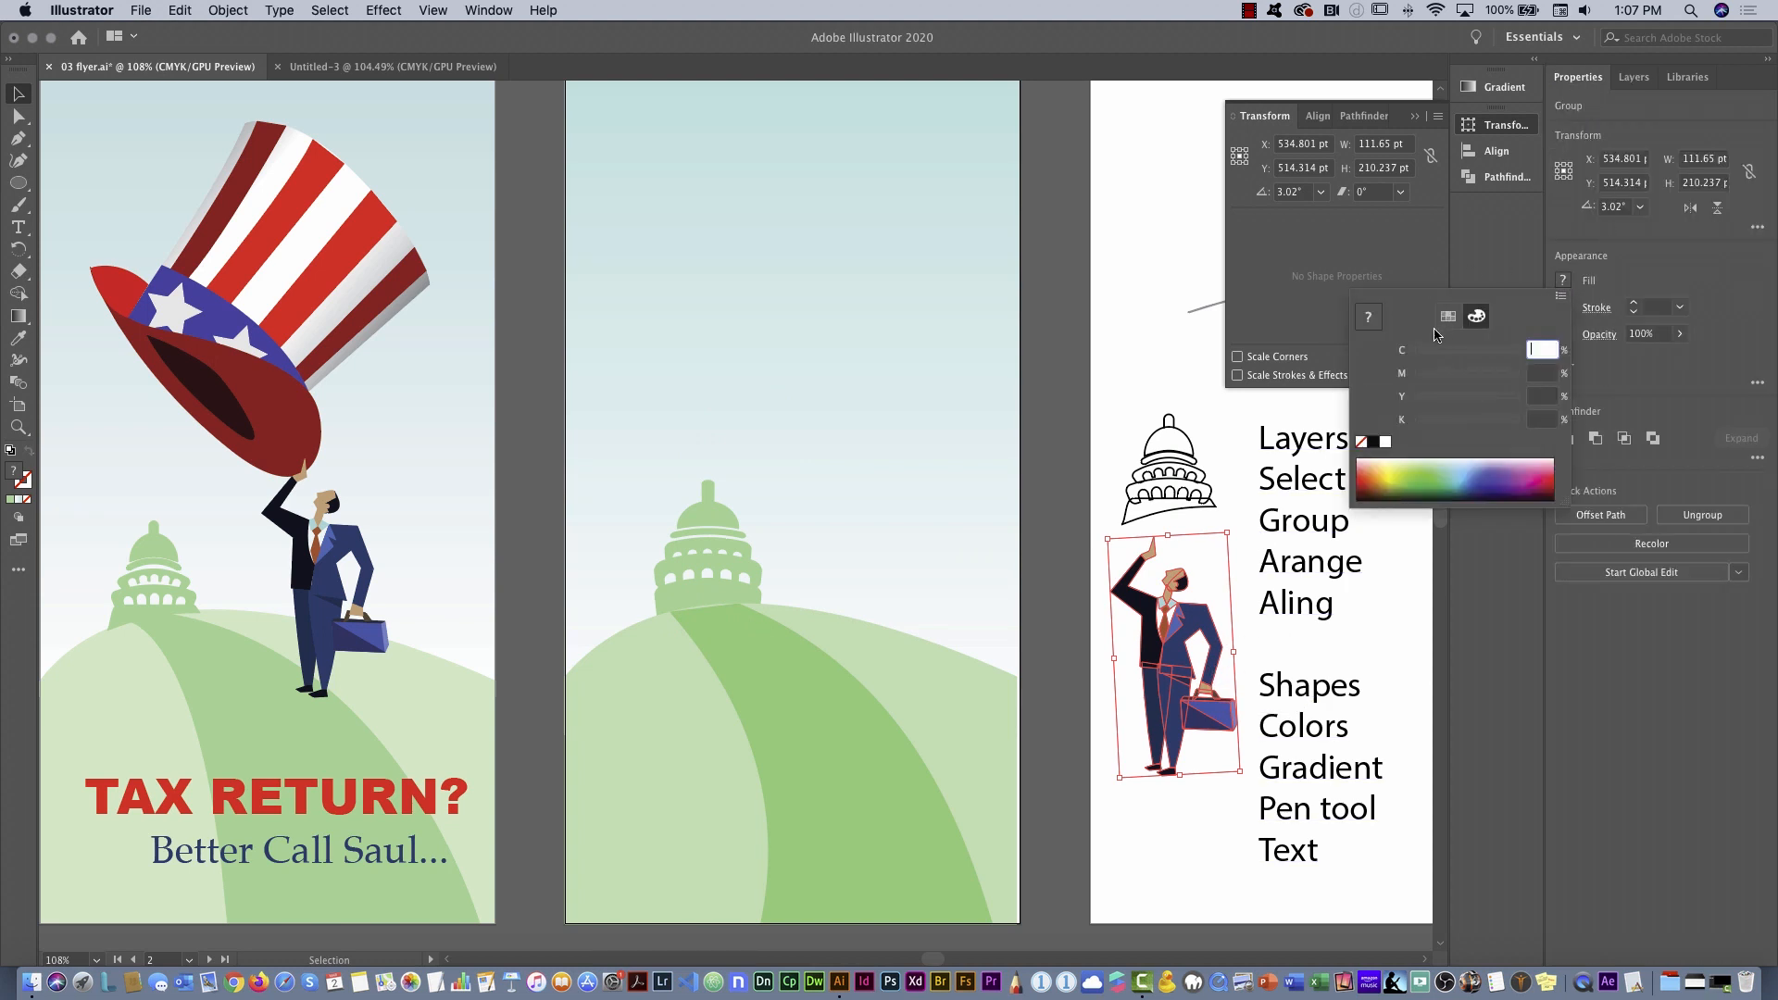
pyautogui.click(1361, 442)
pyautogui.click(1565, 283)
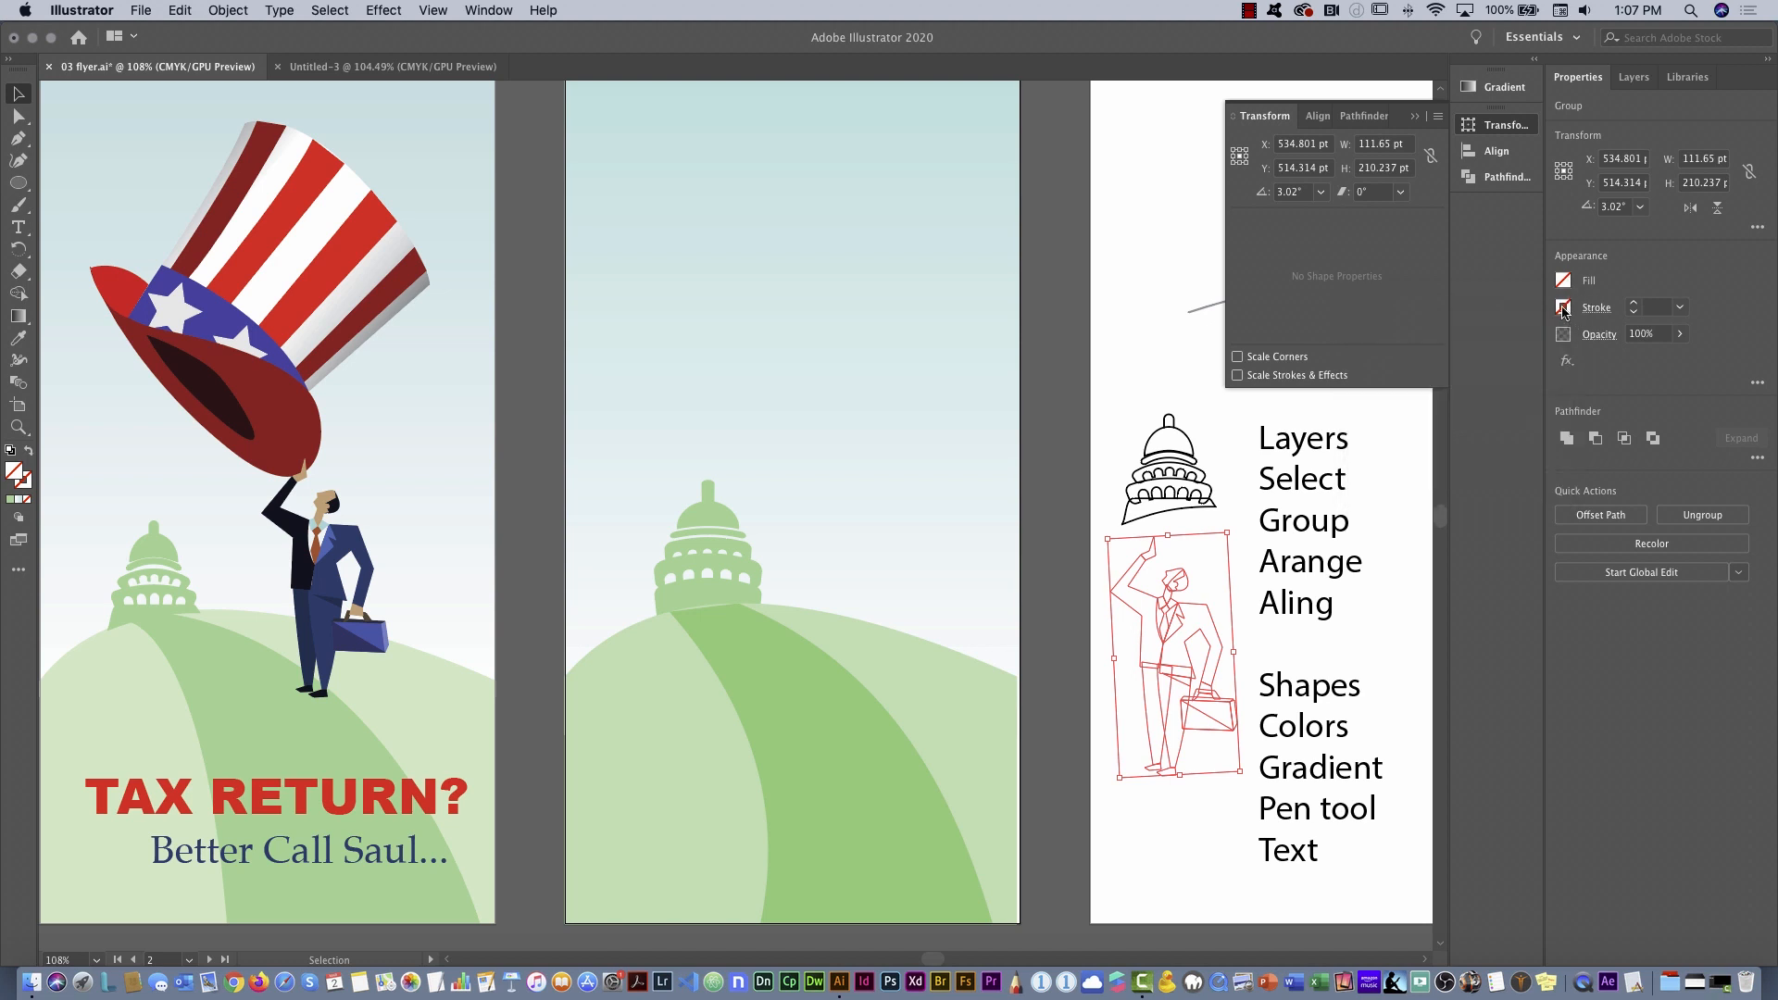
pyautogui.click(1562, 308)
pyautogui.click(1399, 380)
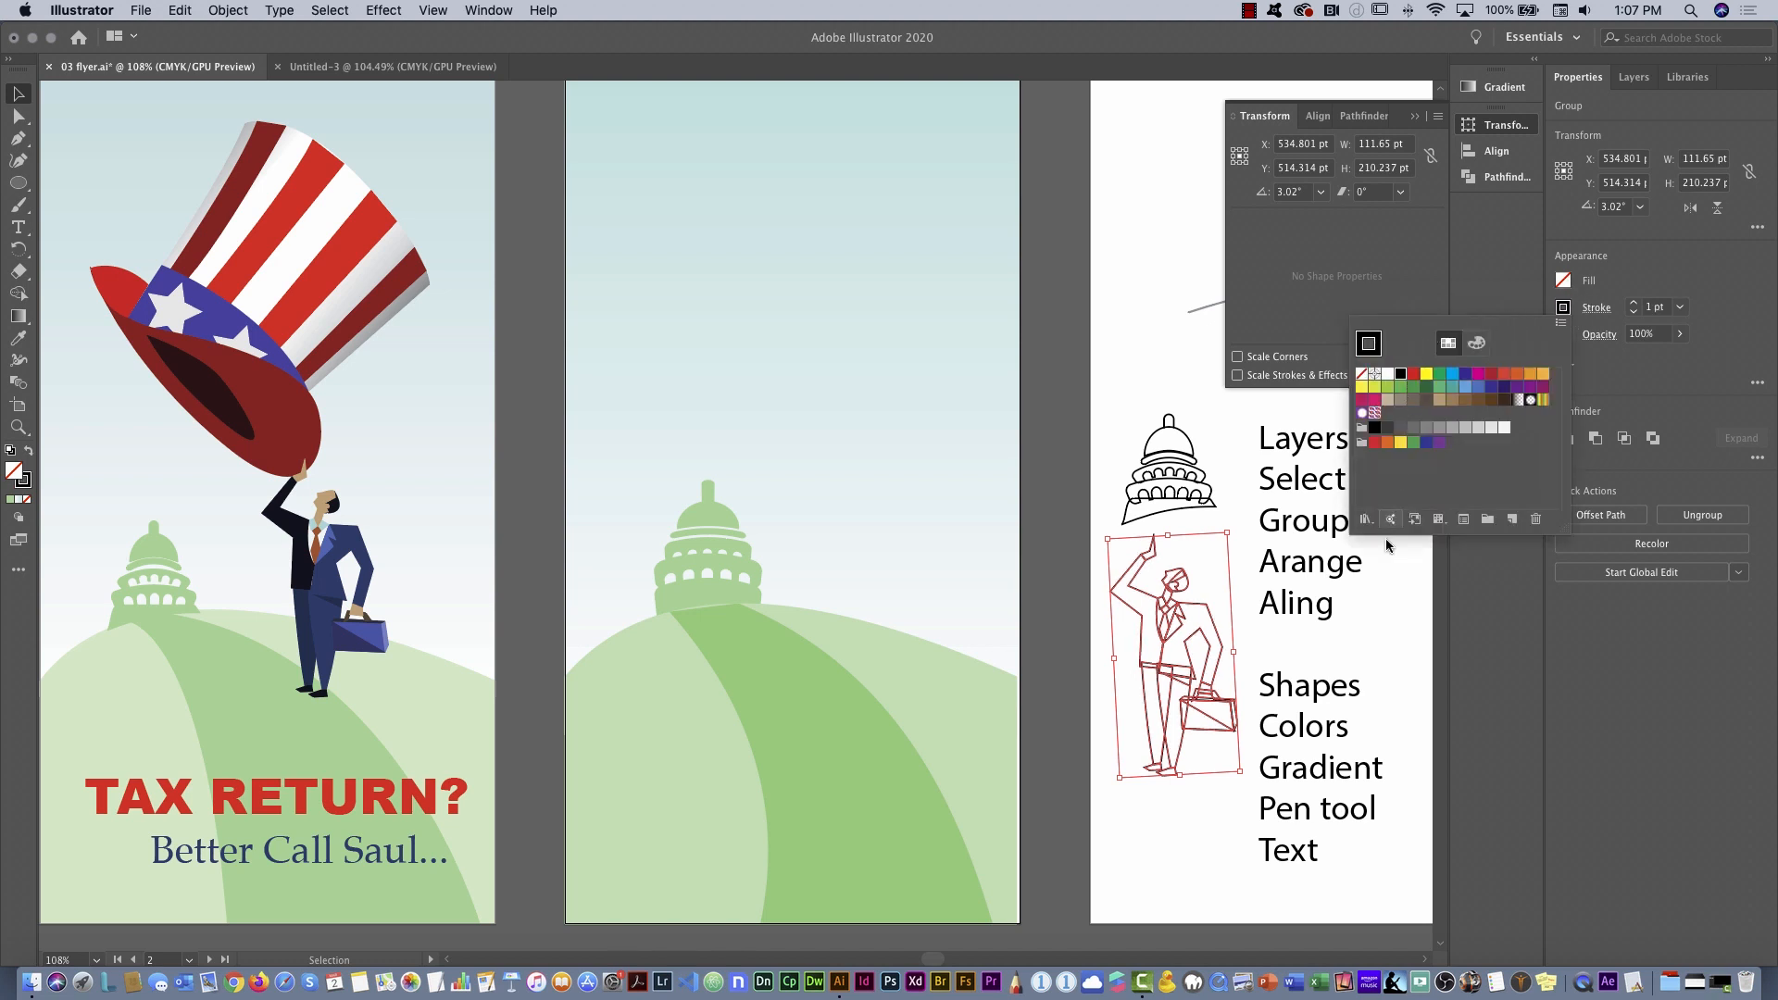
pyautogui.click(1127, 821)
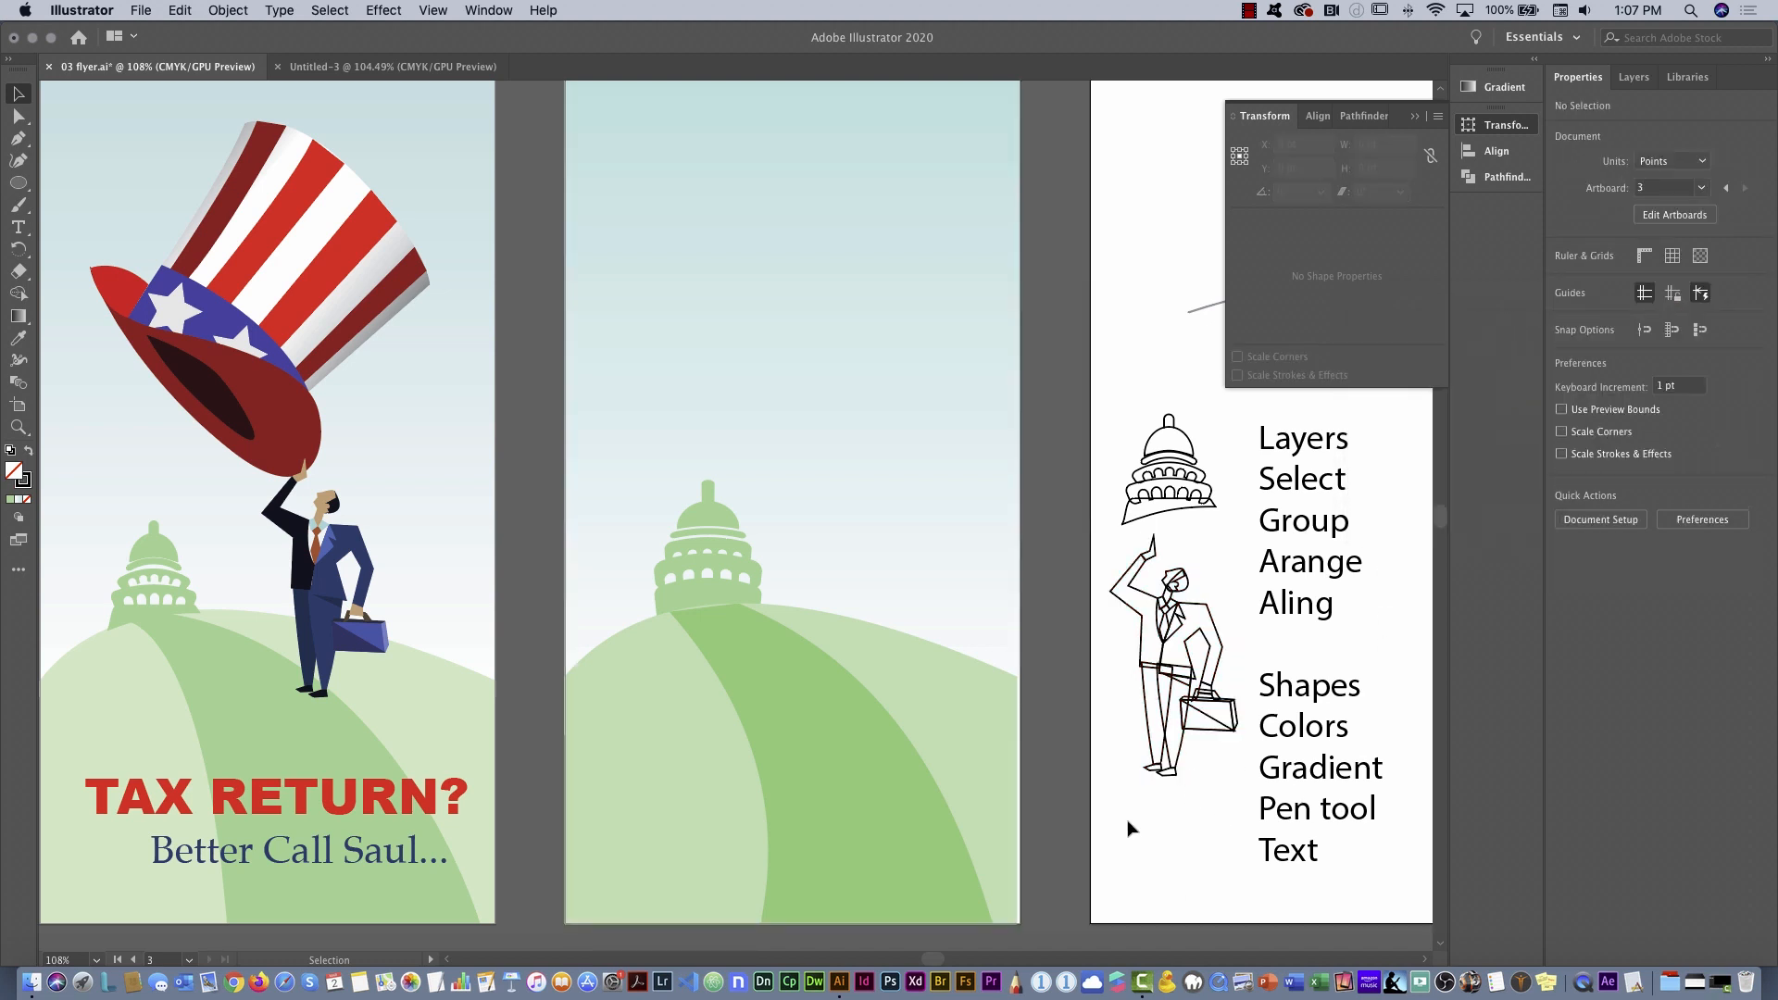
# Examine the outlined businessman's trouser legs on the third artboard
pyautogui.moveTo(1131, 653); pyautogui.dragTo(900, 429)
pyautogui.click(1148, 520)
pyautogui.click(1117, 470)
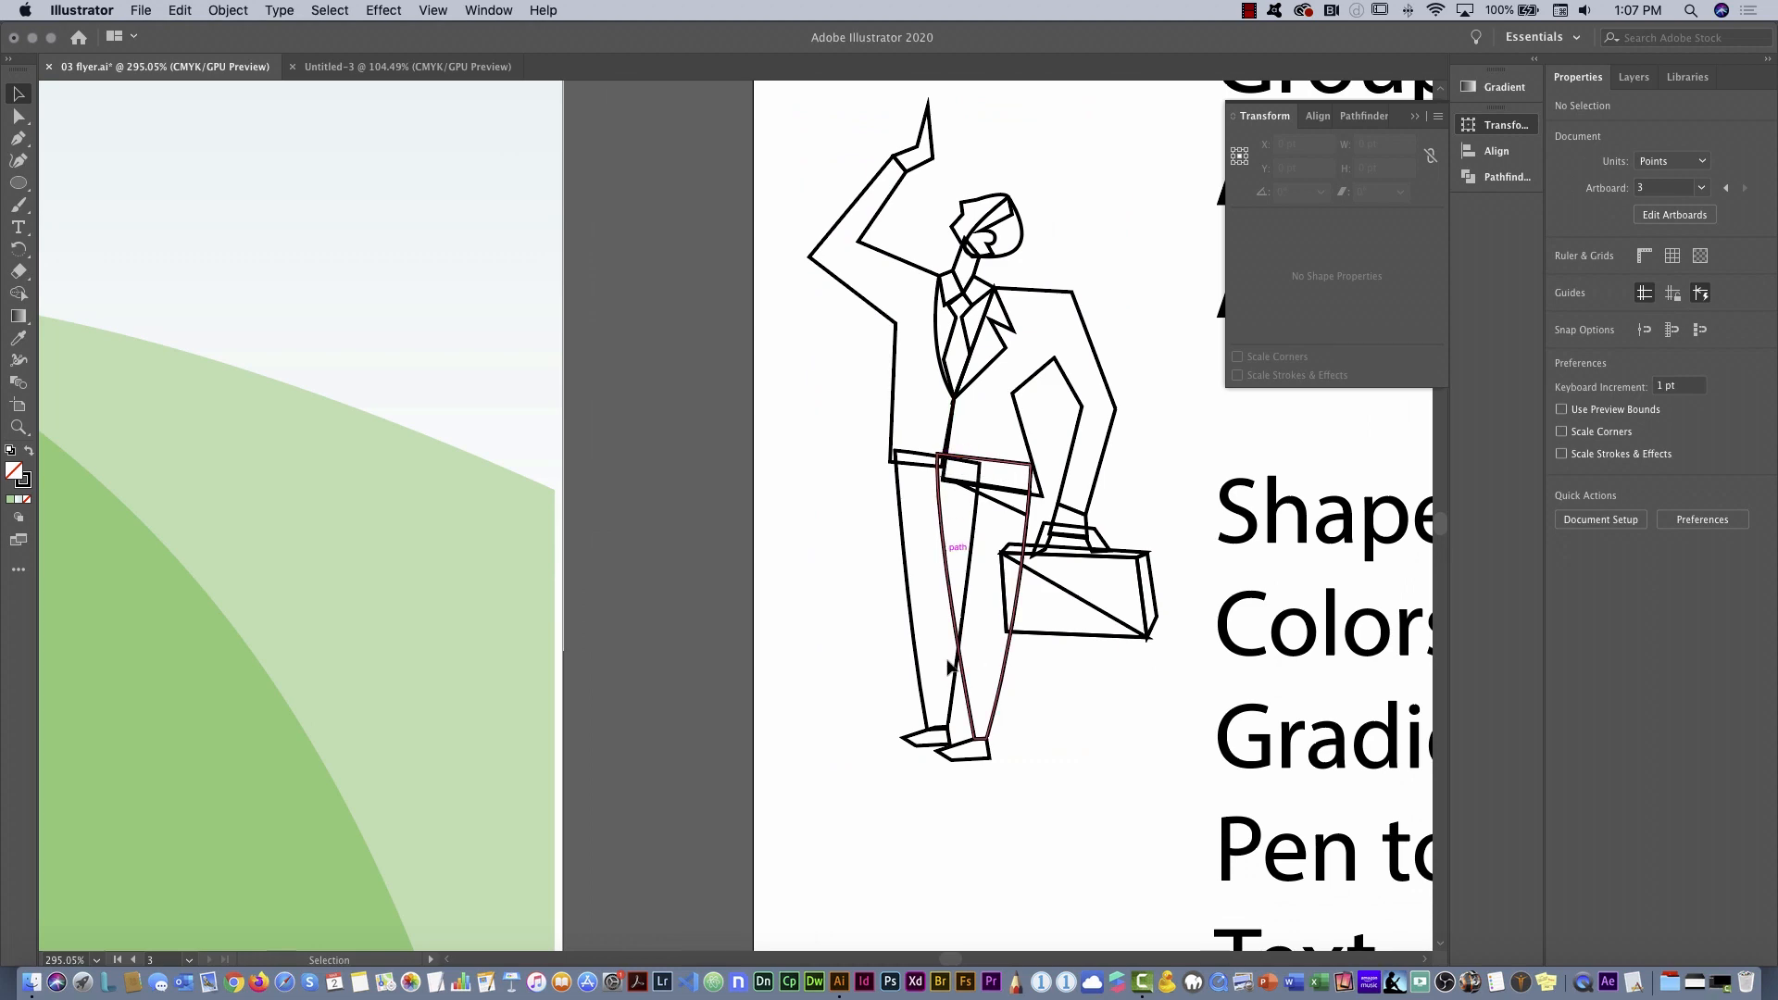
pyautogui.moveTo(934, 527); pyautogui.dragTo(710, 691)
pyautogui.moveTo(857, 592); pyautogui.dragTo(1084, 632)
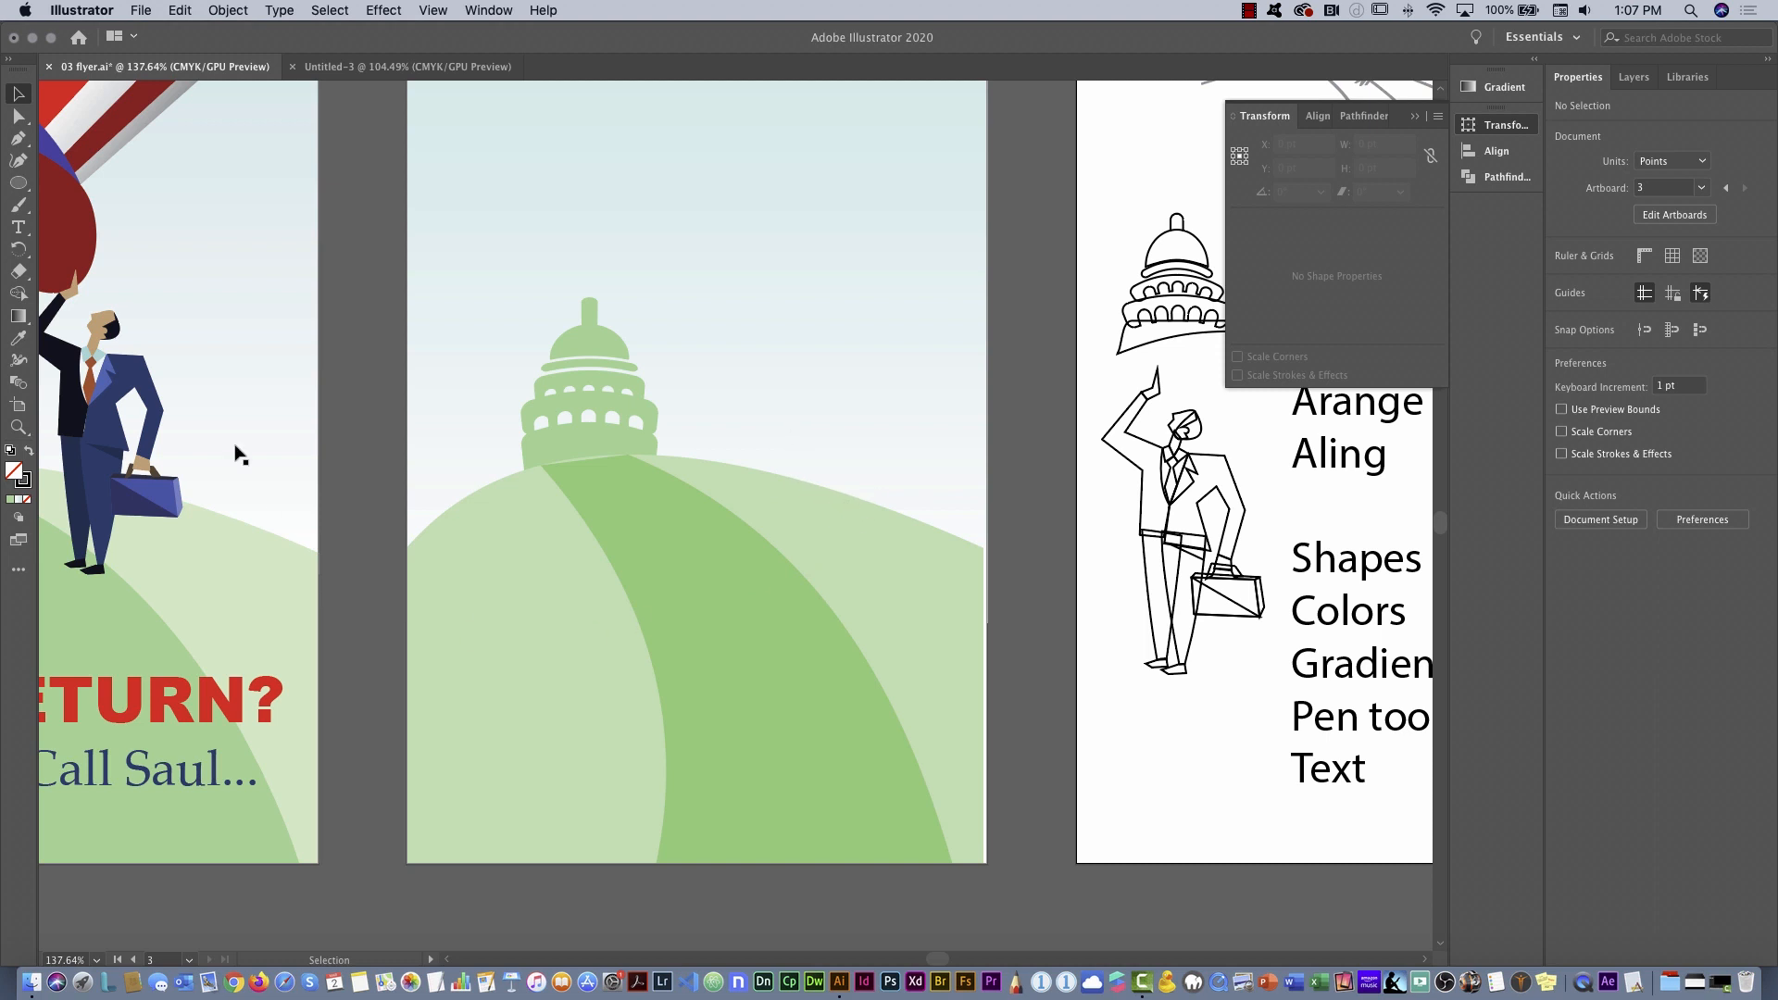
pyautogui.click(18, 137)
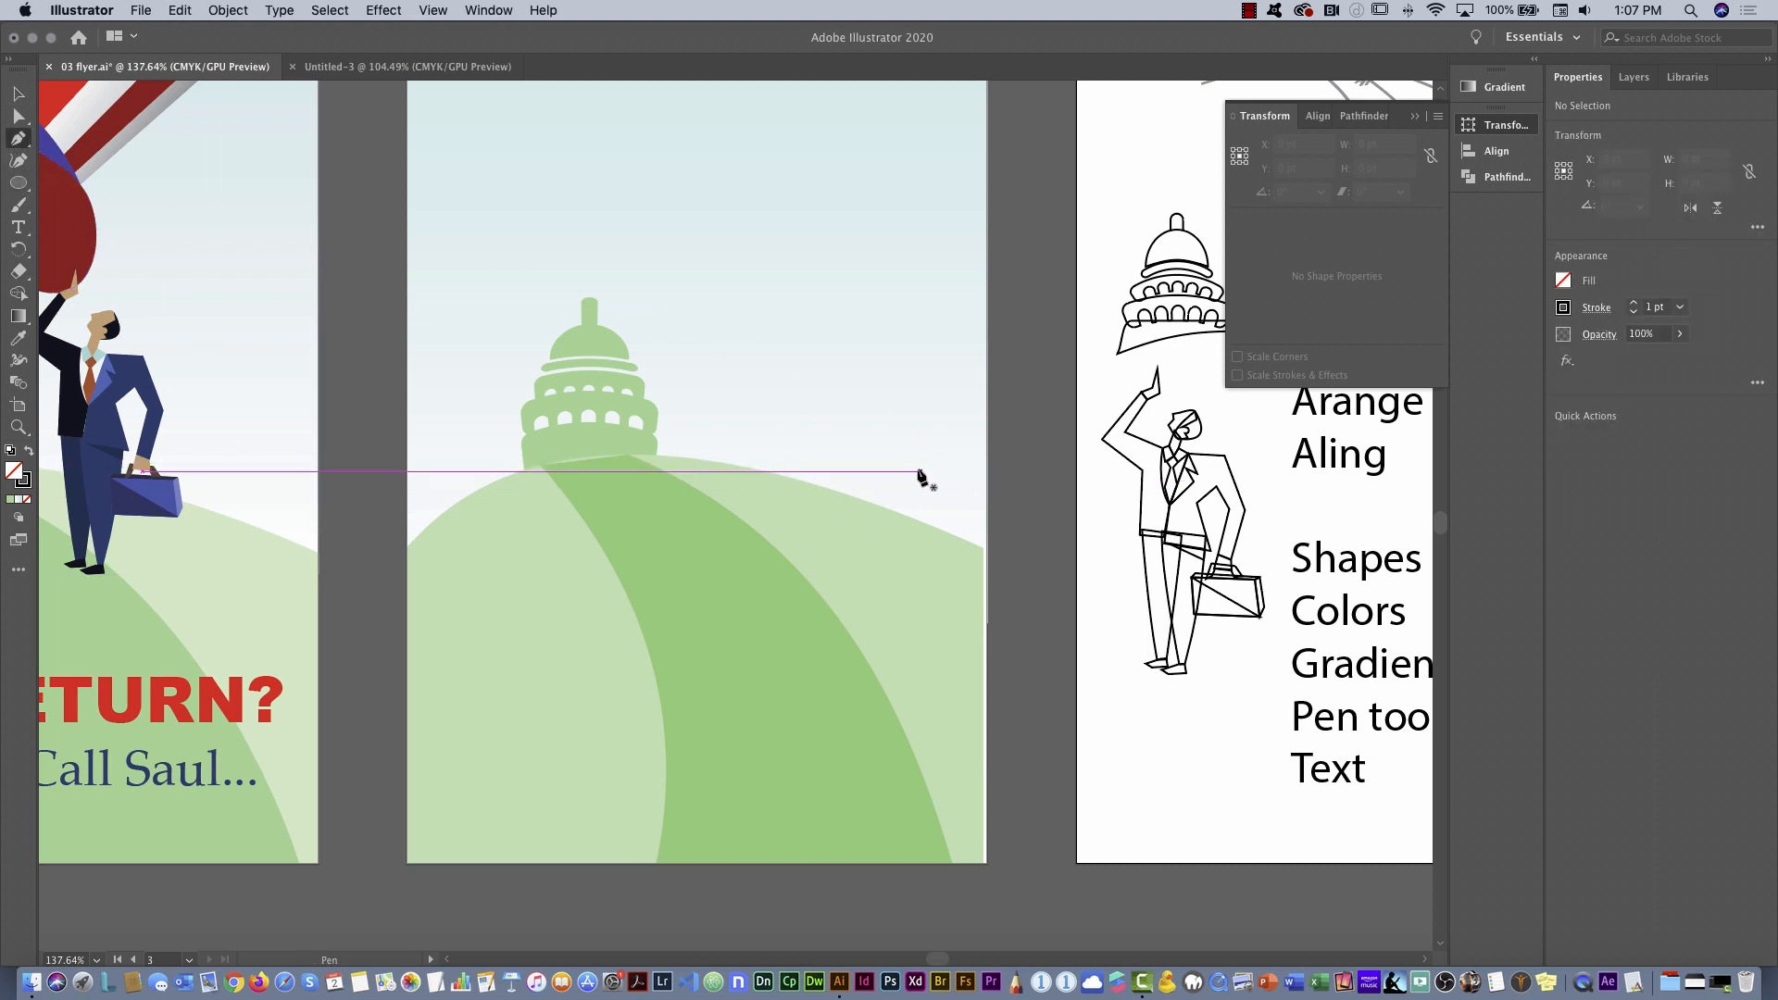
pyautogui.click(862, 417)
pyautogui.click(856, 562)
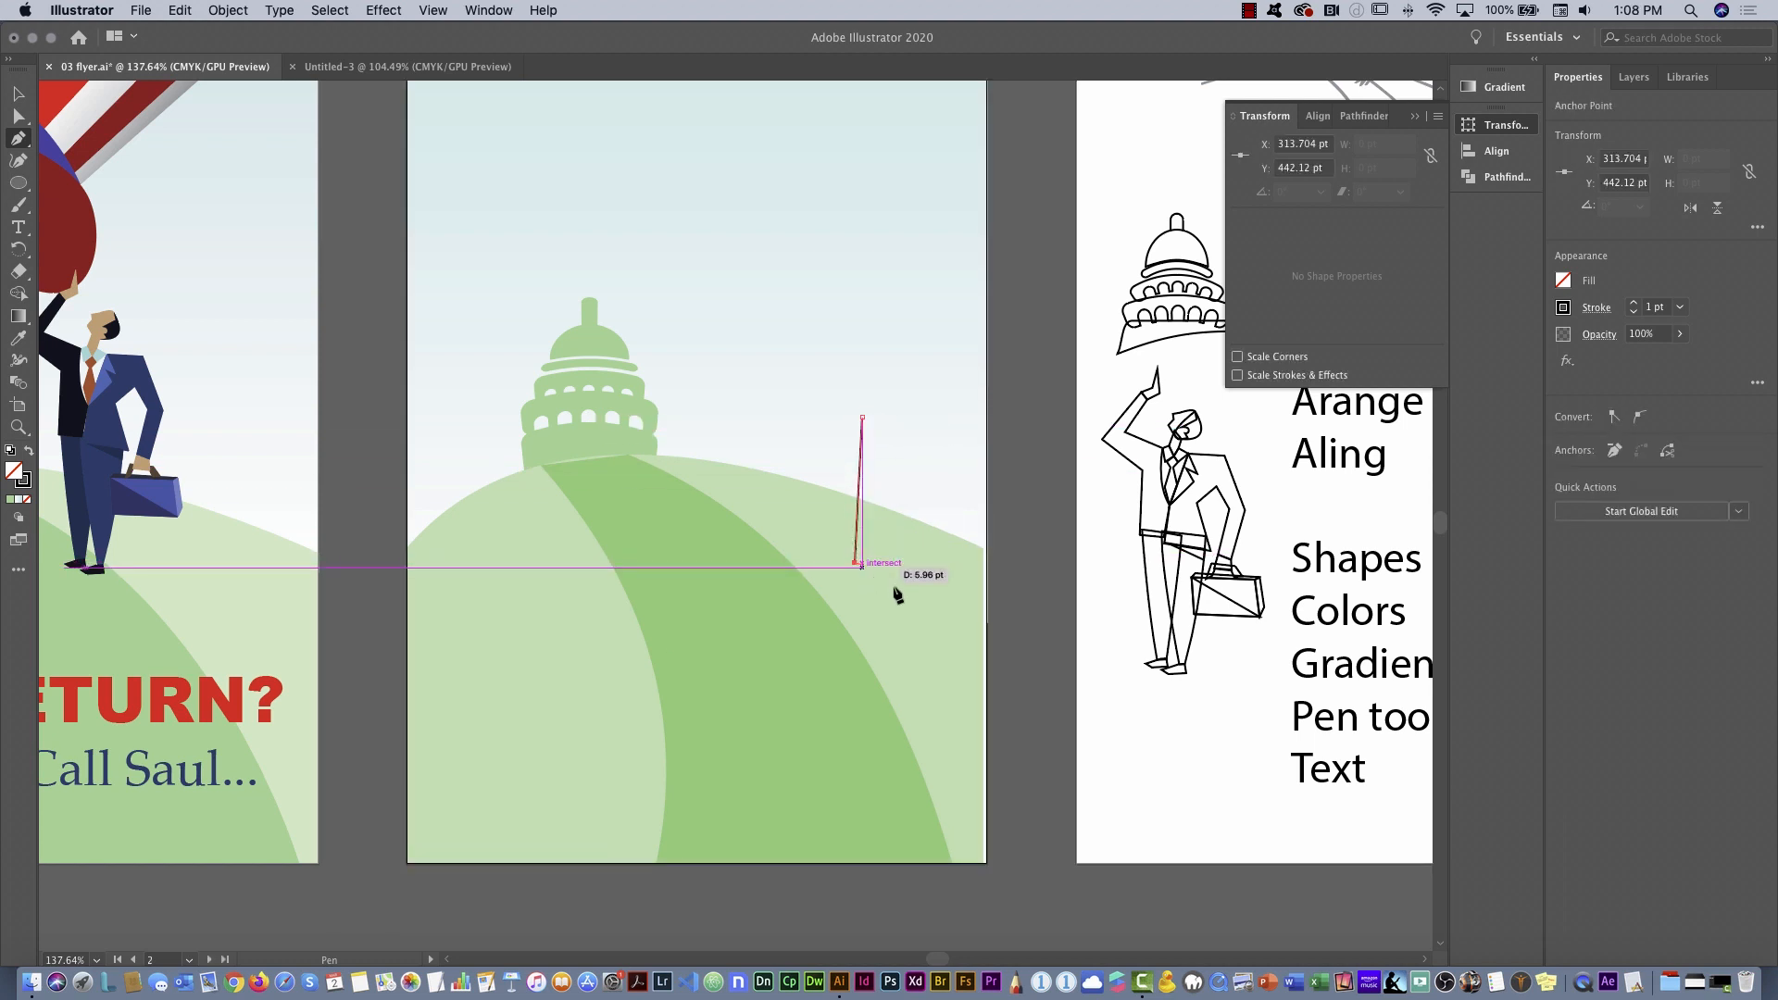
pyautogui.click(925, 609)
pyautogui.click(951, 438)
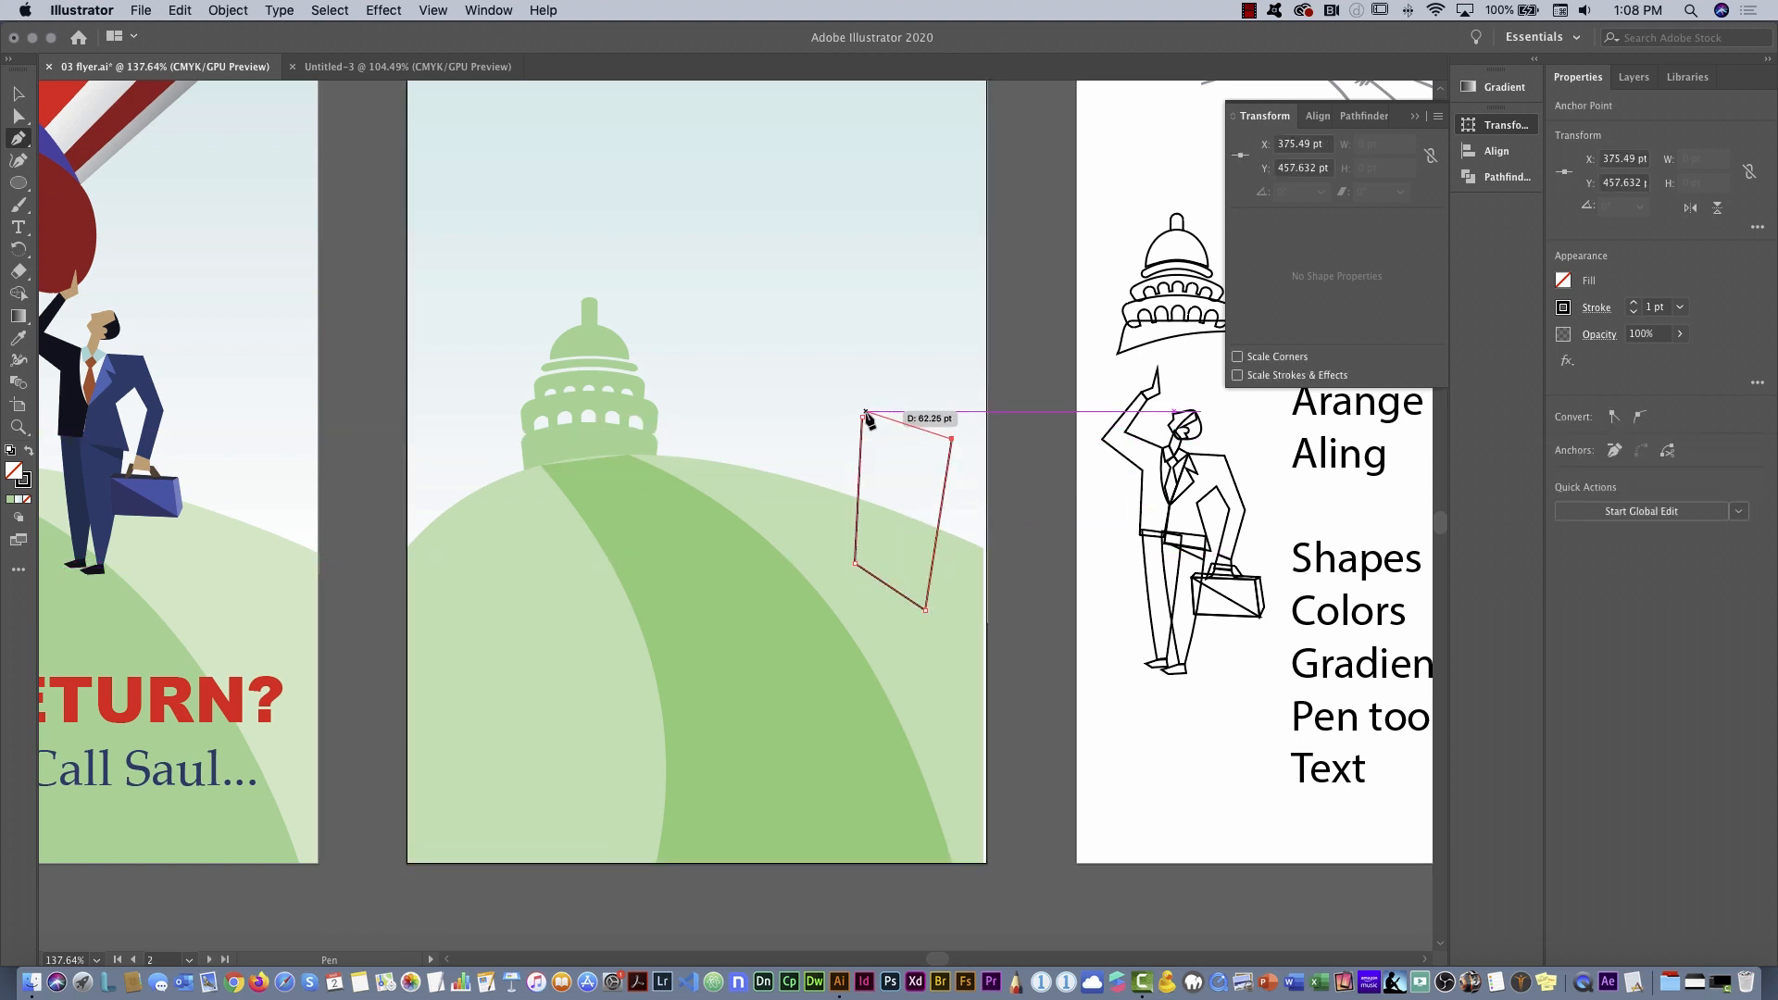
pyautogui.click(862, 417)
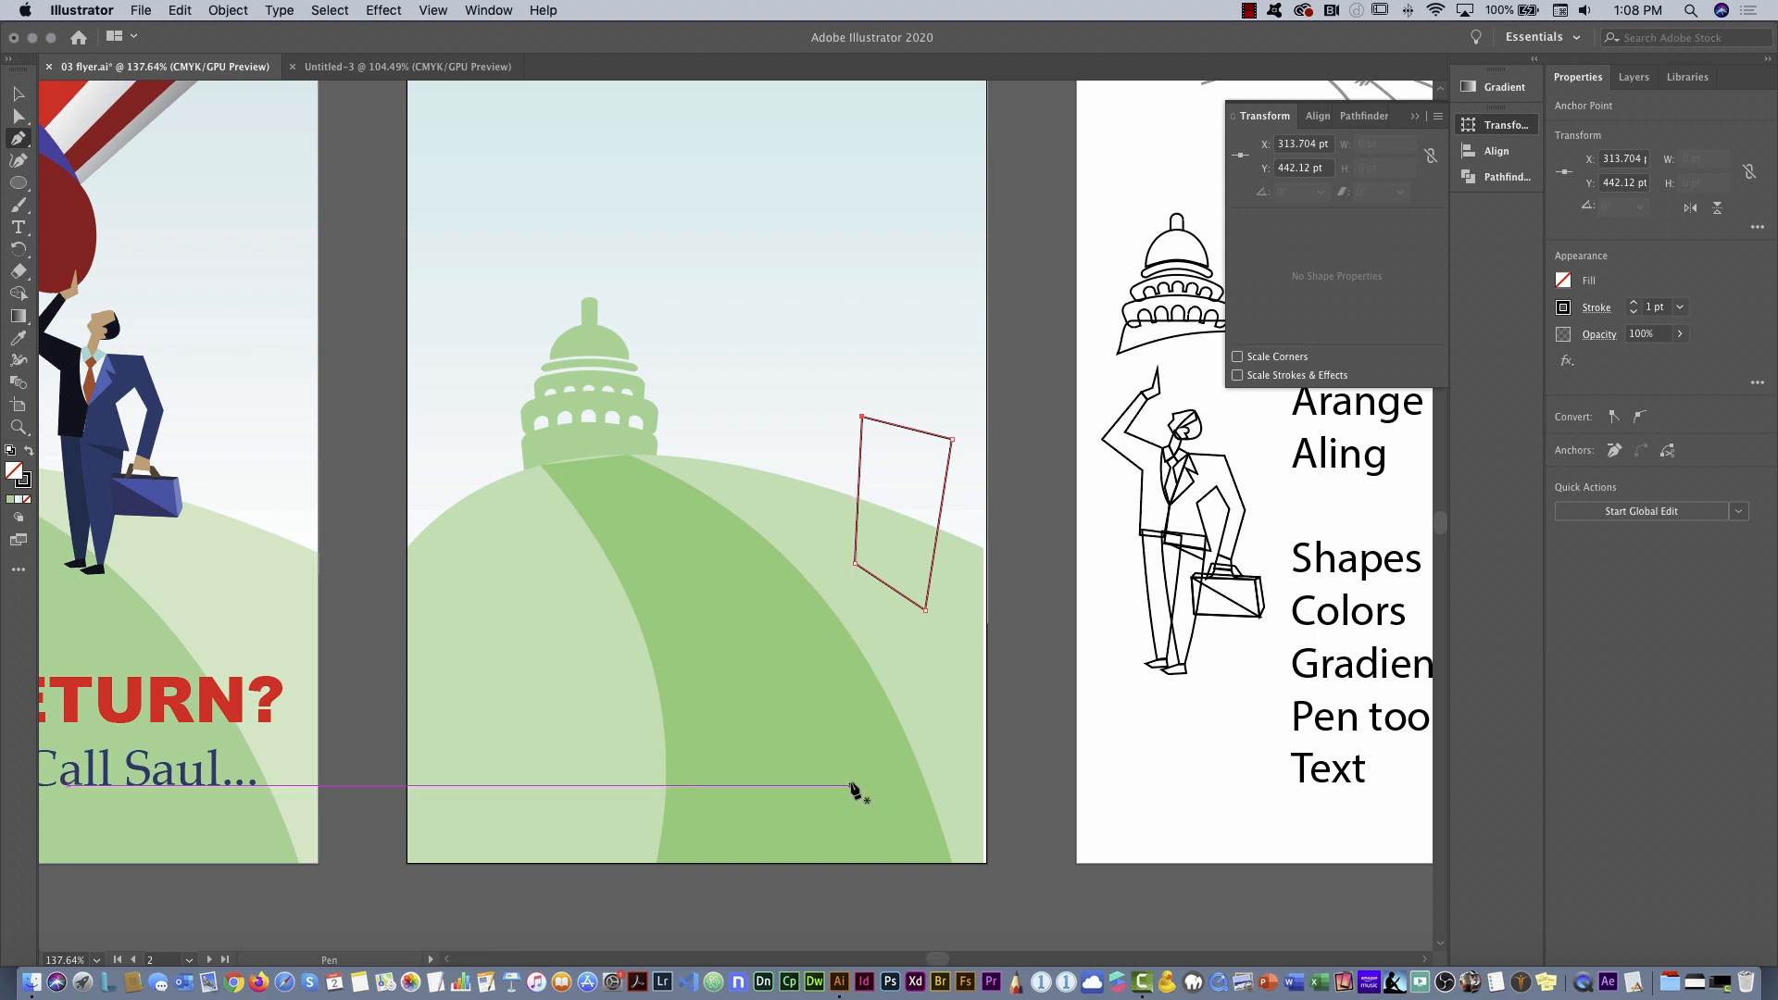
pyautogui.press('Delete')
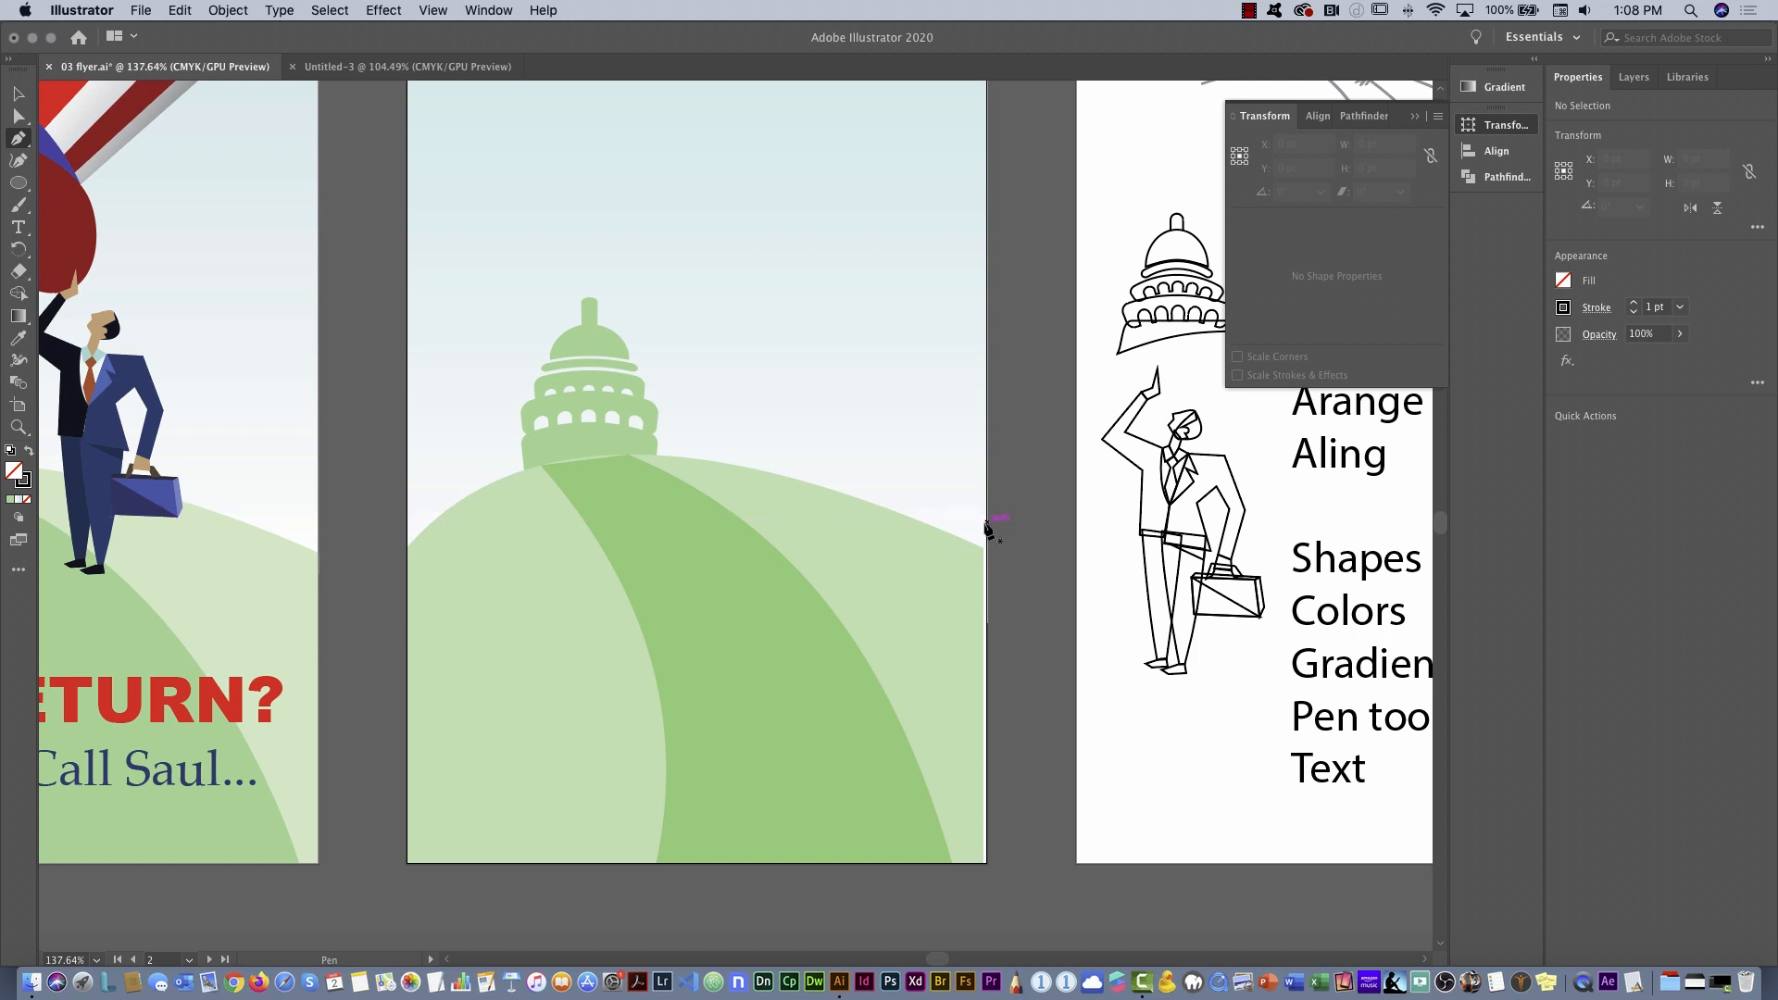
# Nudge the outlined Capitol dome slightly and turn off Smart Guides
pyautogui.click(18, 94)
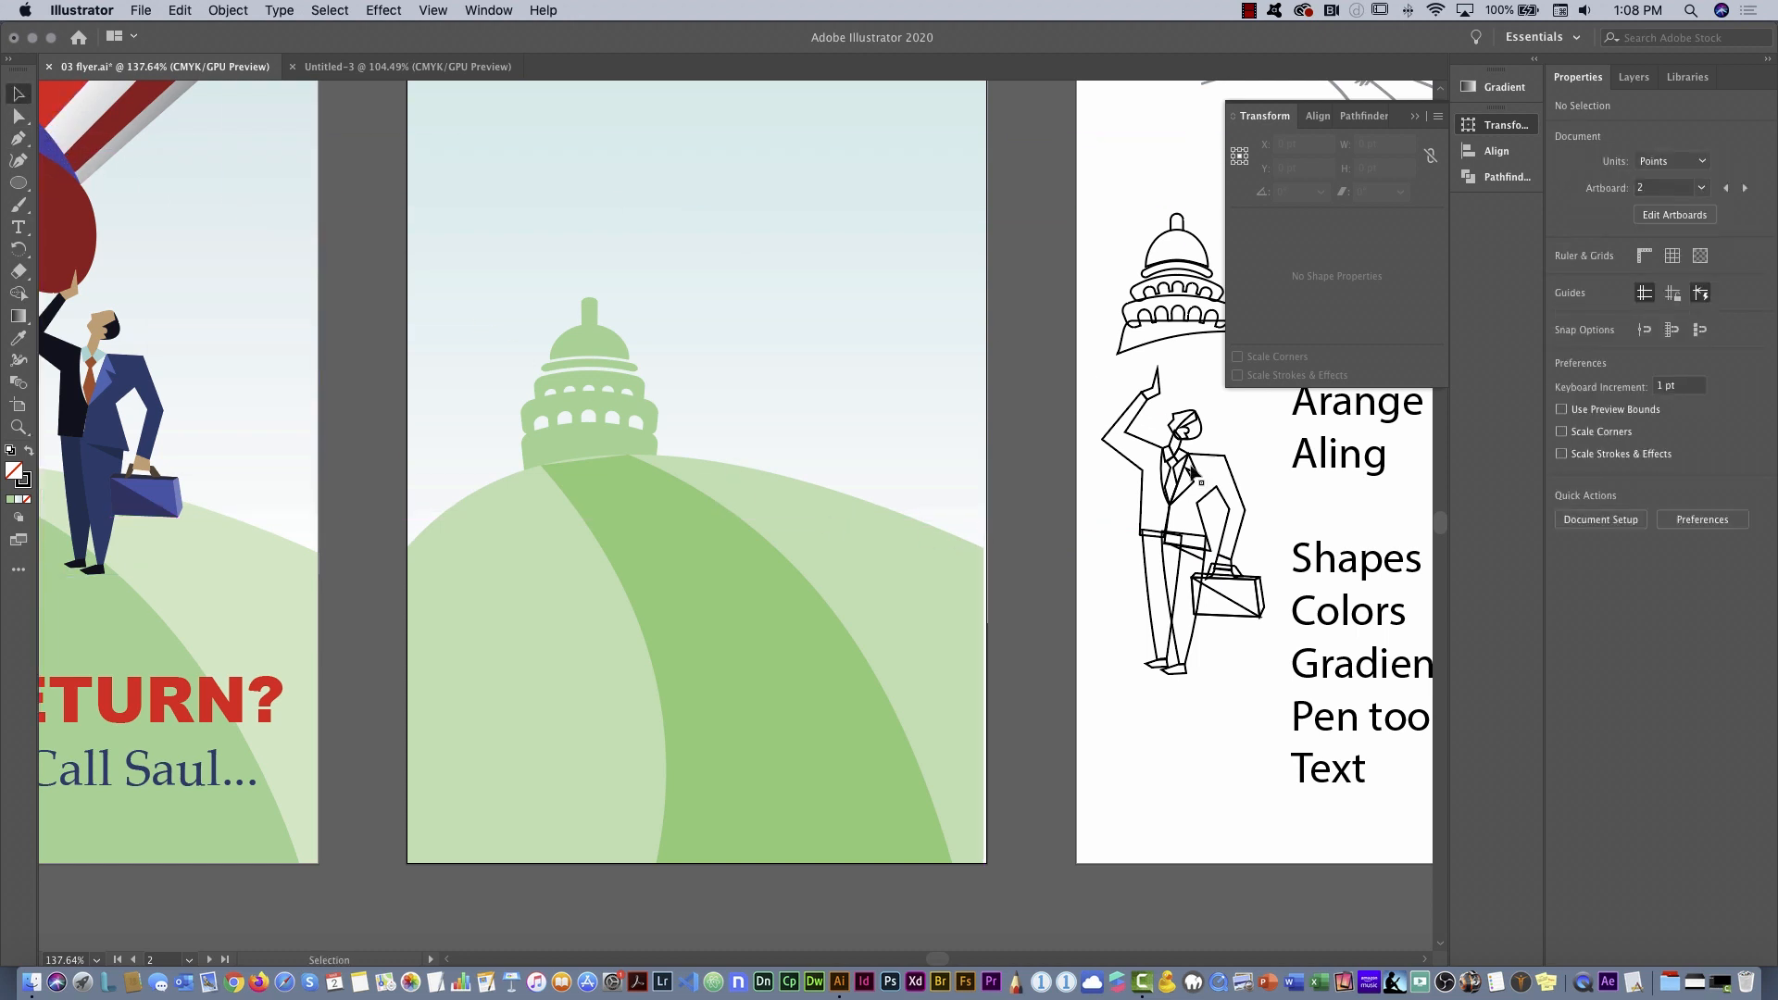
pyautogui.moveTo(1174, 312)
pyautogui.mouseDown()
pyautogui.moveTo(964, 258)
pyautogui.moveTo(551, 242)
pyautogui.moveTo(592, 259)
pyautogui.moveTo(595, 232)
pyautogui.moveTo(585, 250)
pyautogui.moveTo(1171, 311)
pyautogui.mouseUp()
pyautogui.click(1022, 483)
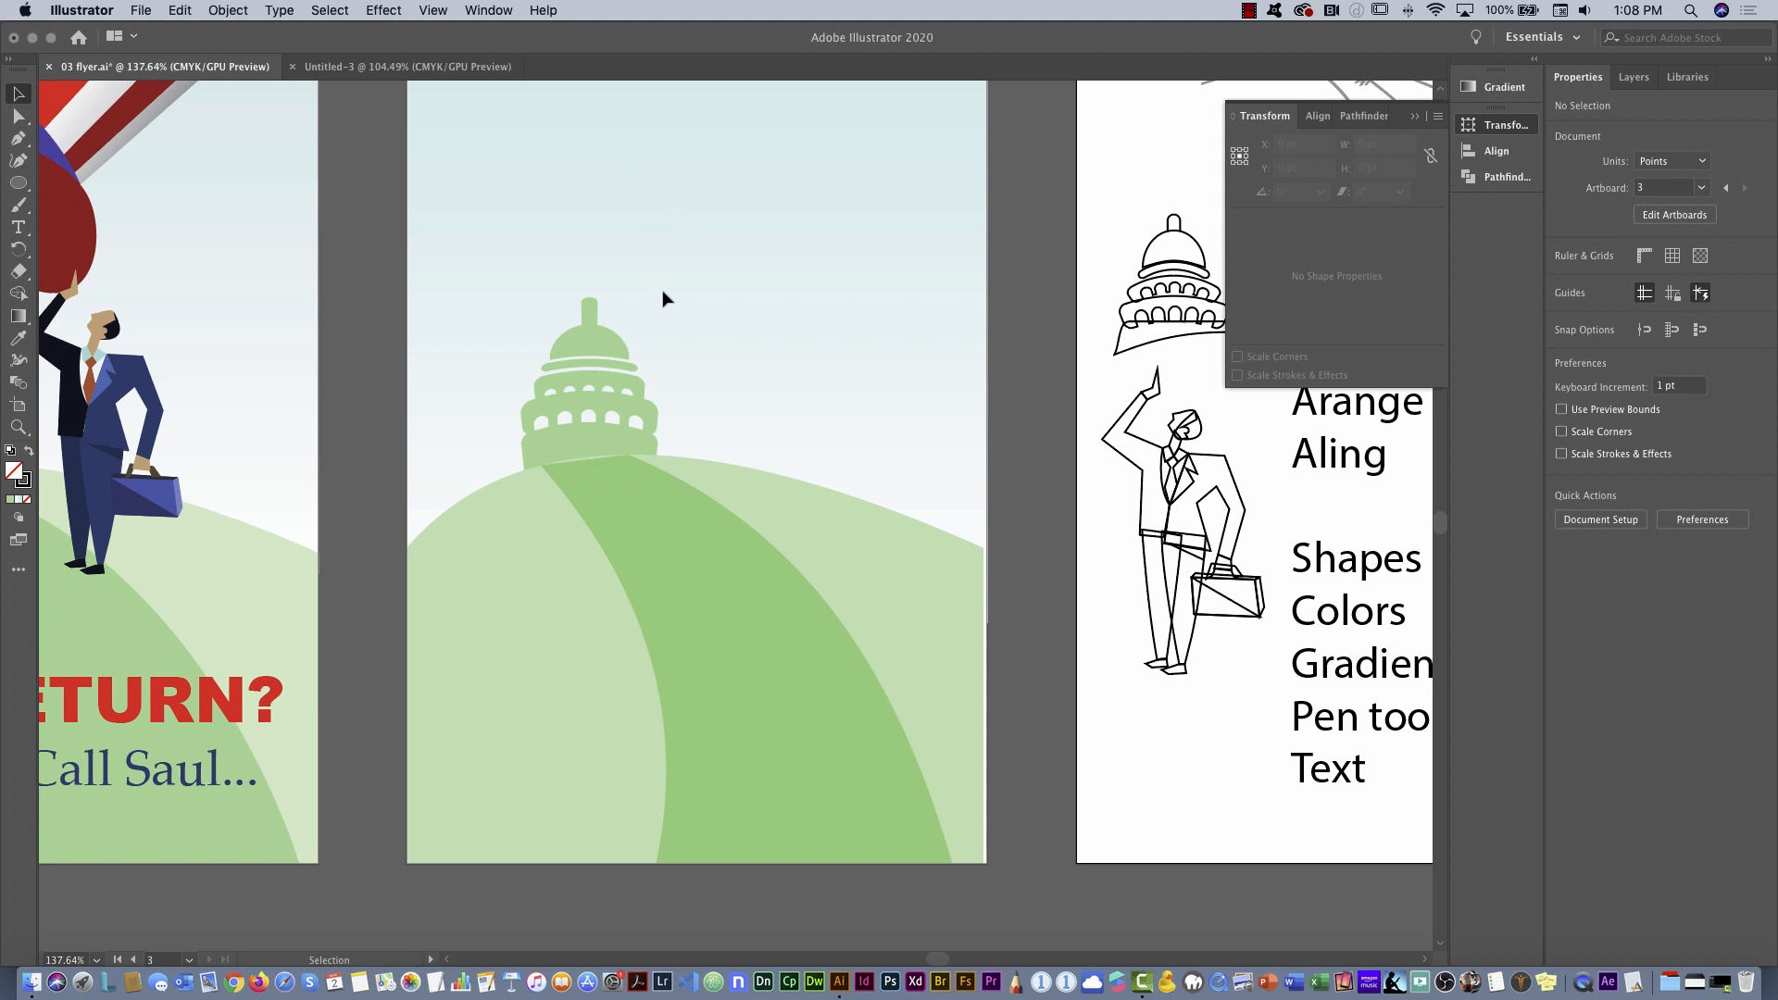
pyautogui.click(435, 11)
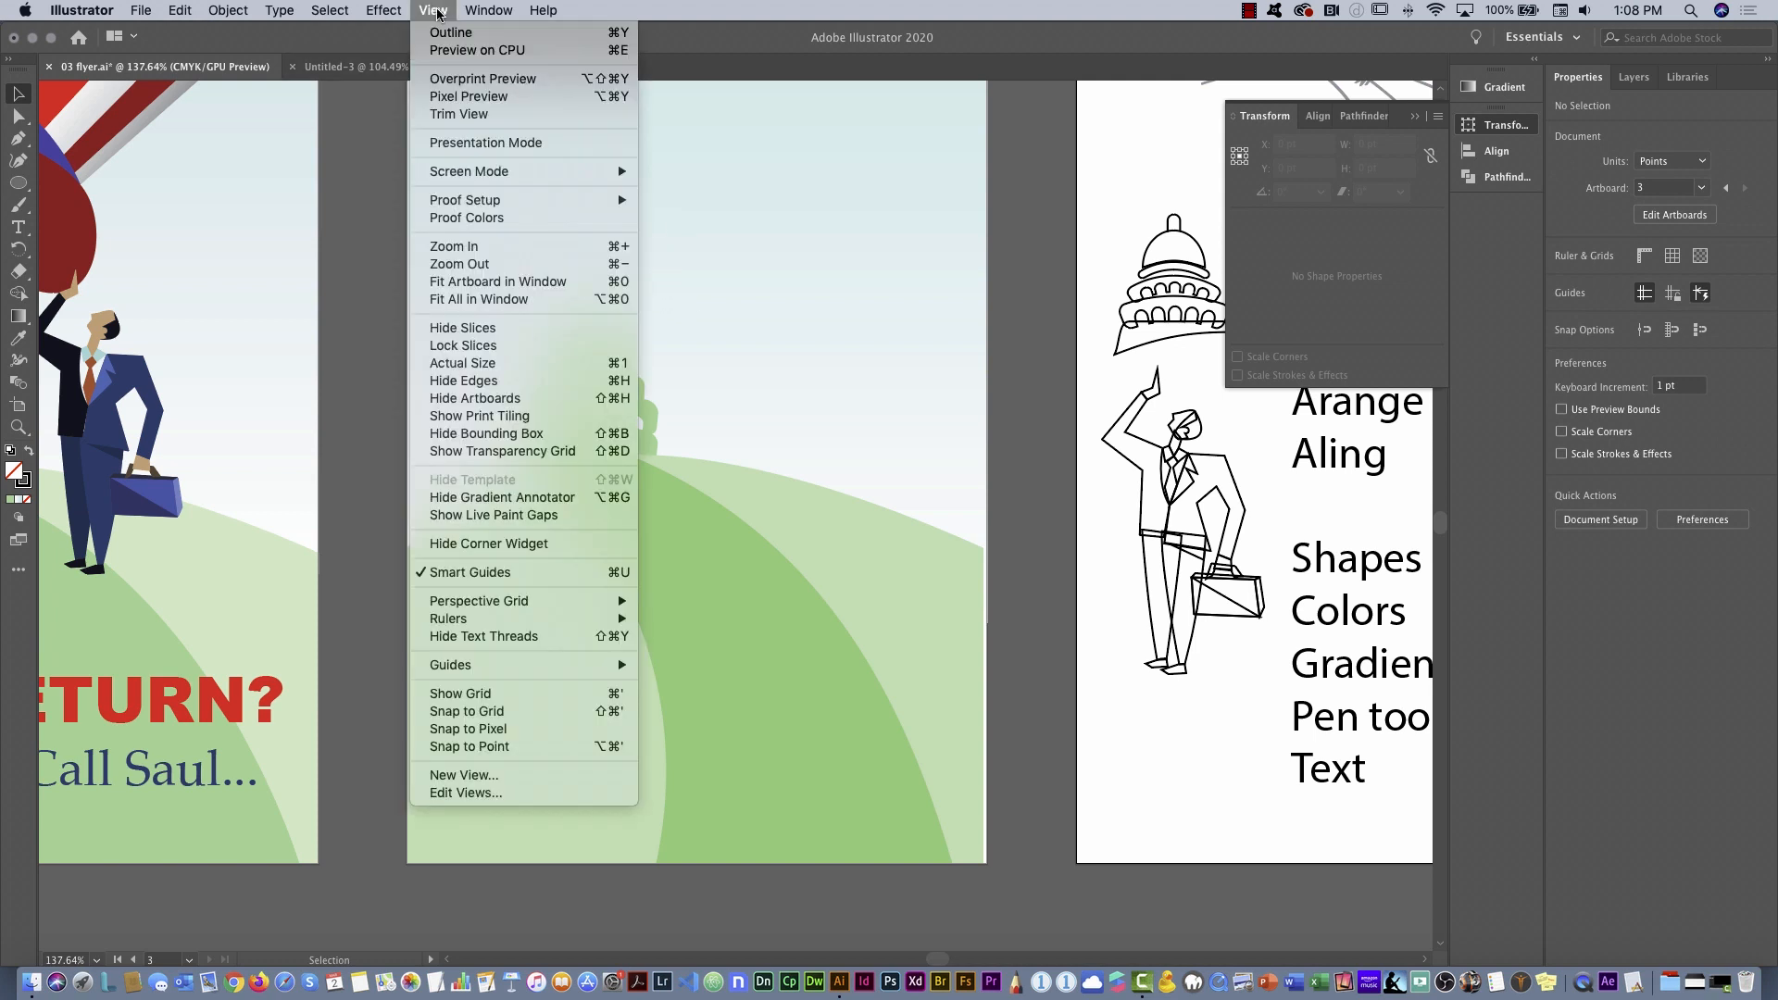
pyautogui.click(551, 574)
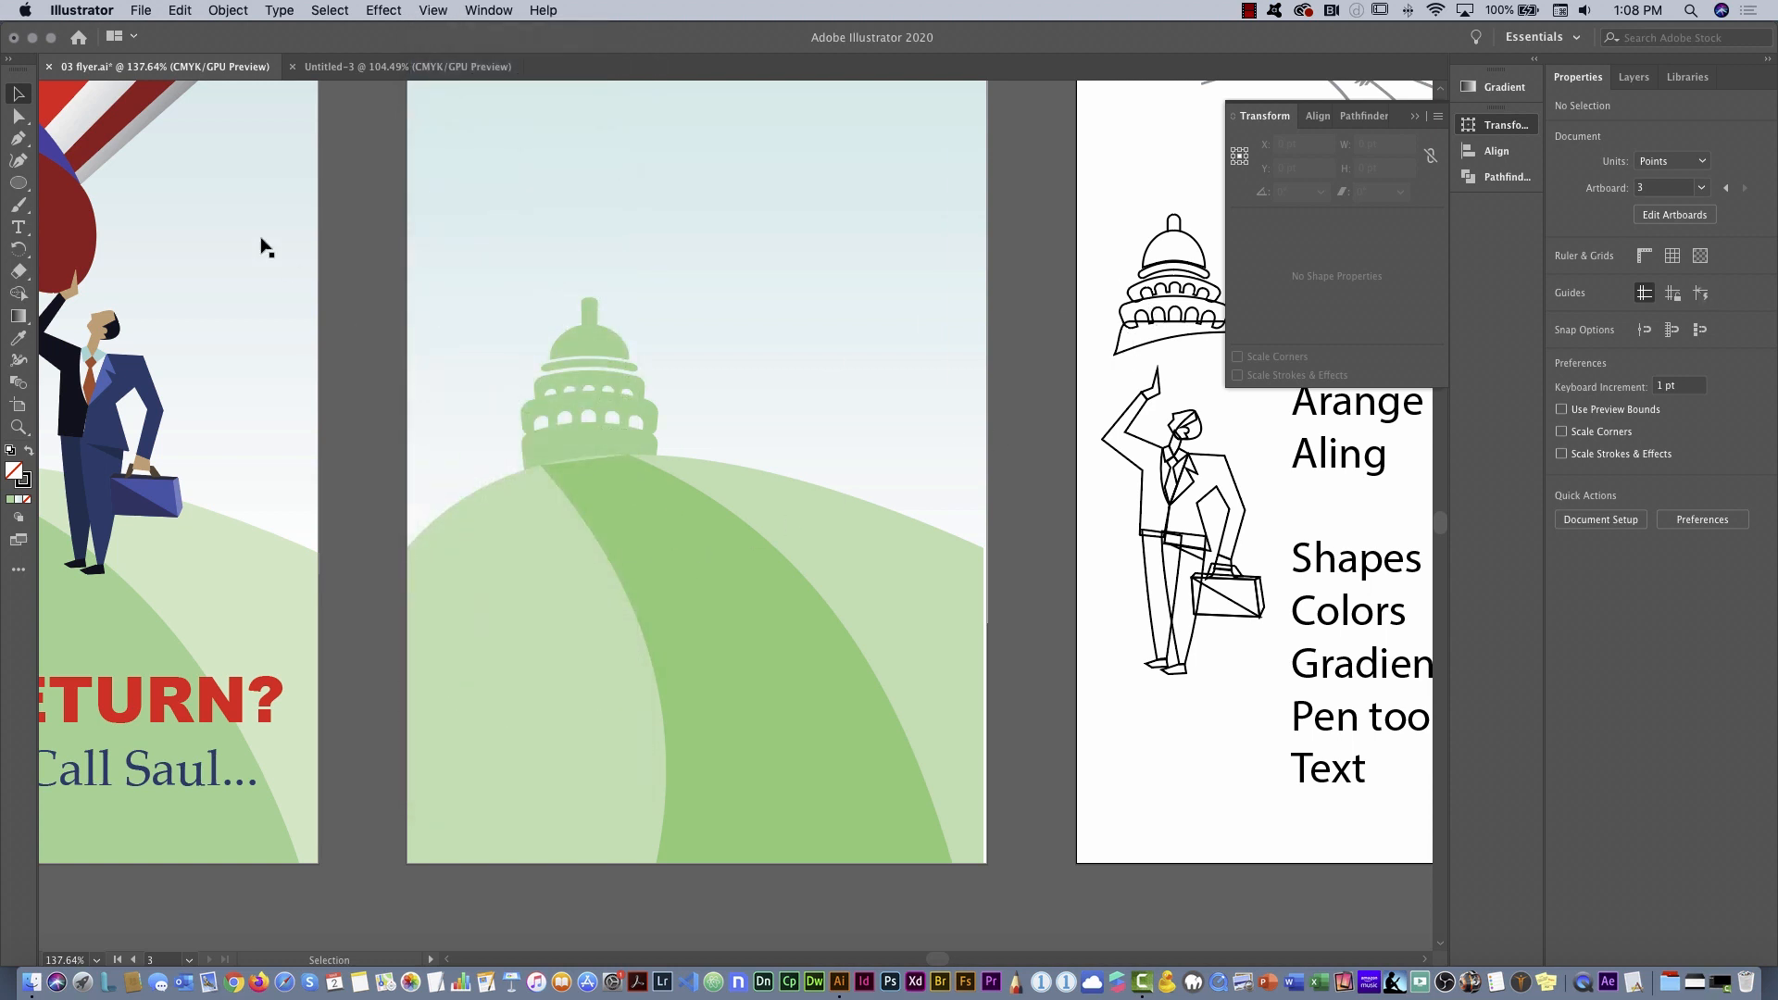
# Draw a closed, downward-tapering trouser leg about 37 pt wide and 94 pt tall with the Pen tool, right of the green Capitol
pyautogui.click(17, 138)
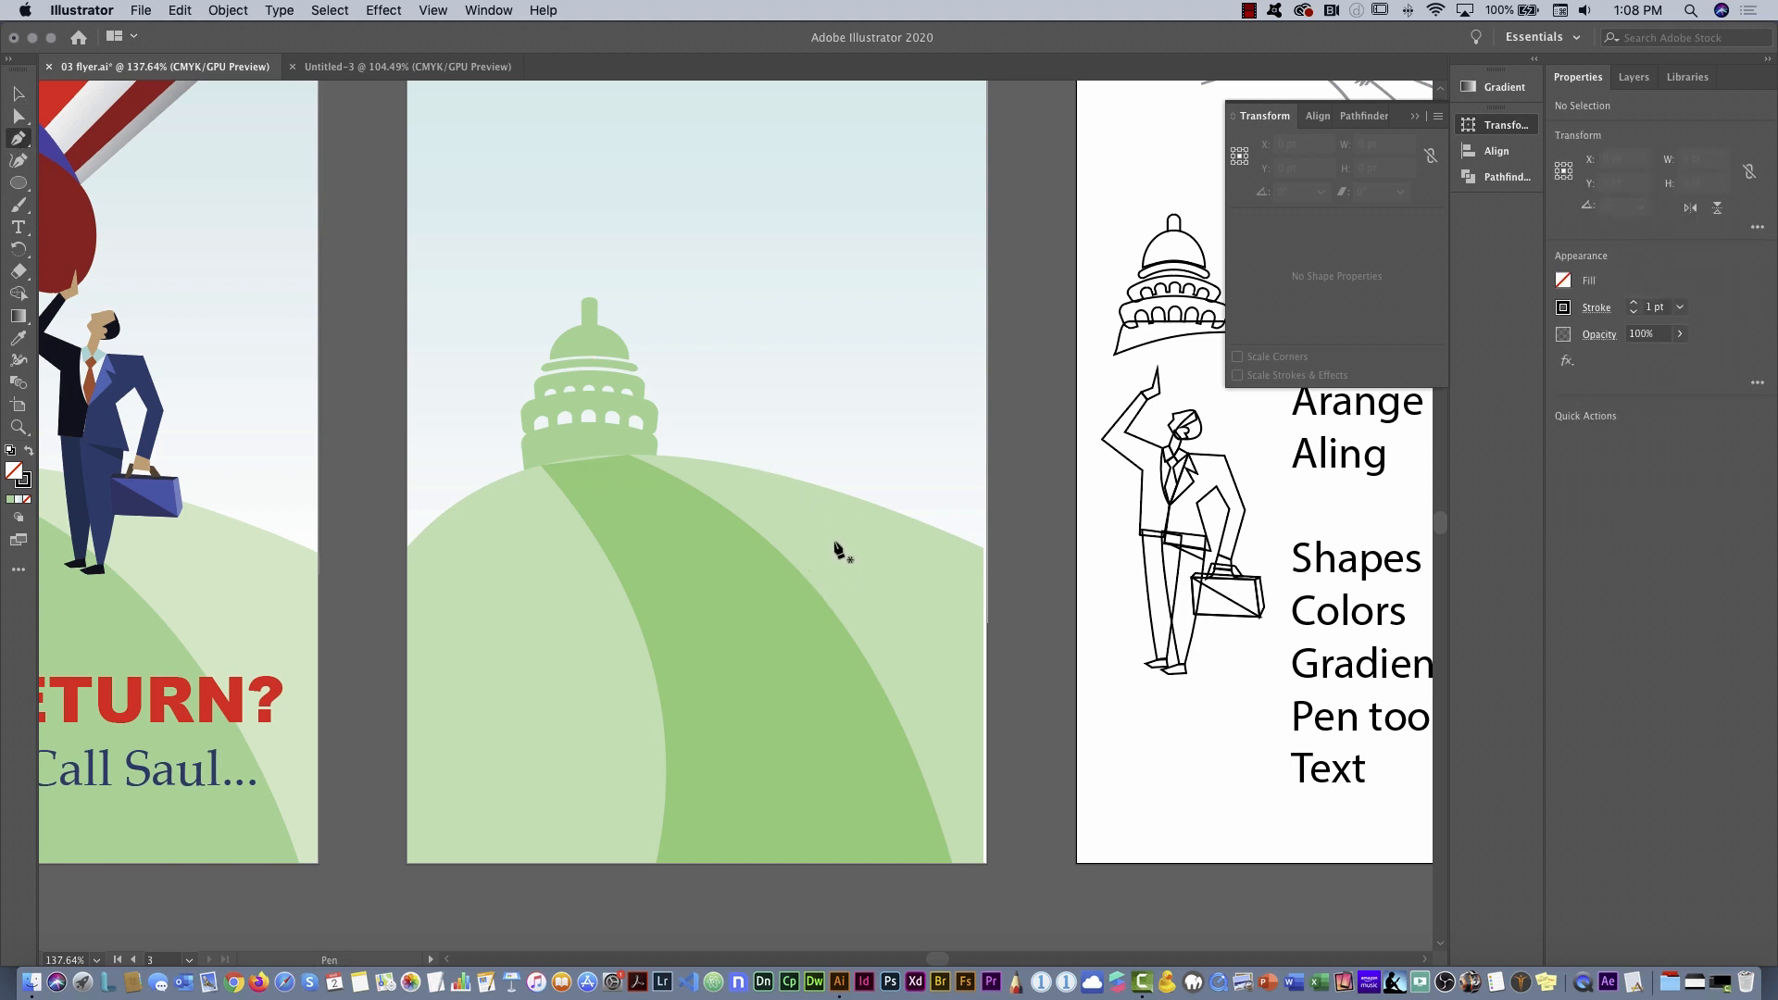
pyautogui.click(836, 542)
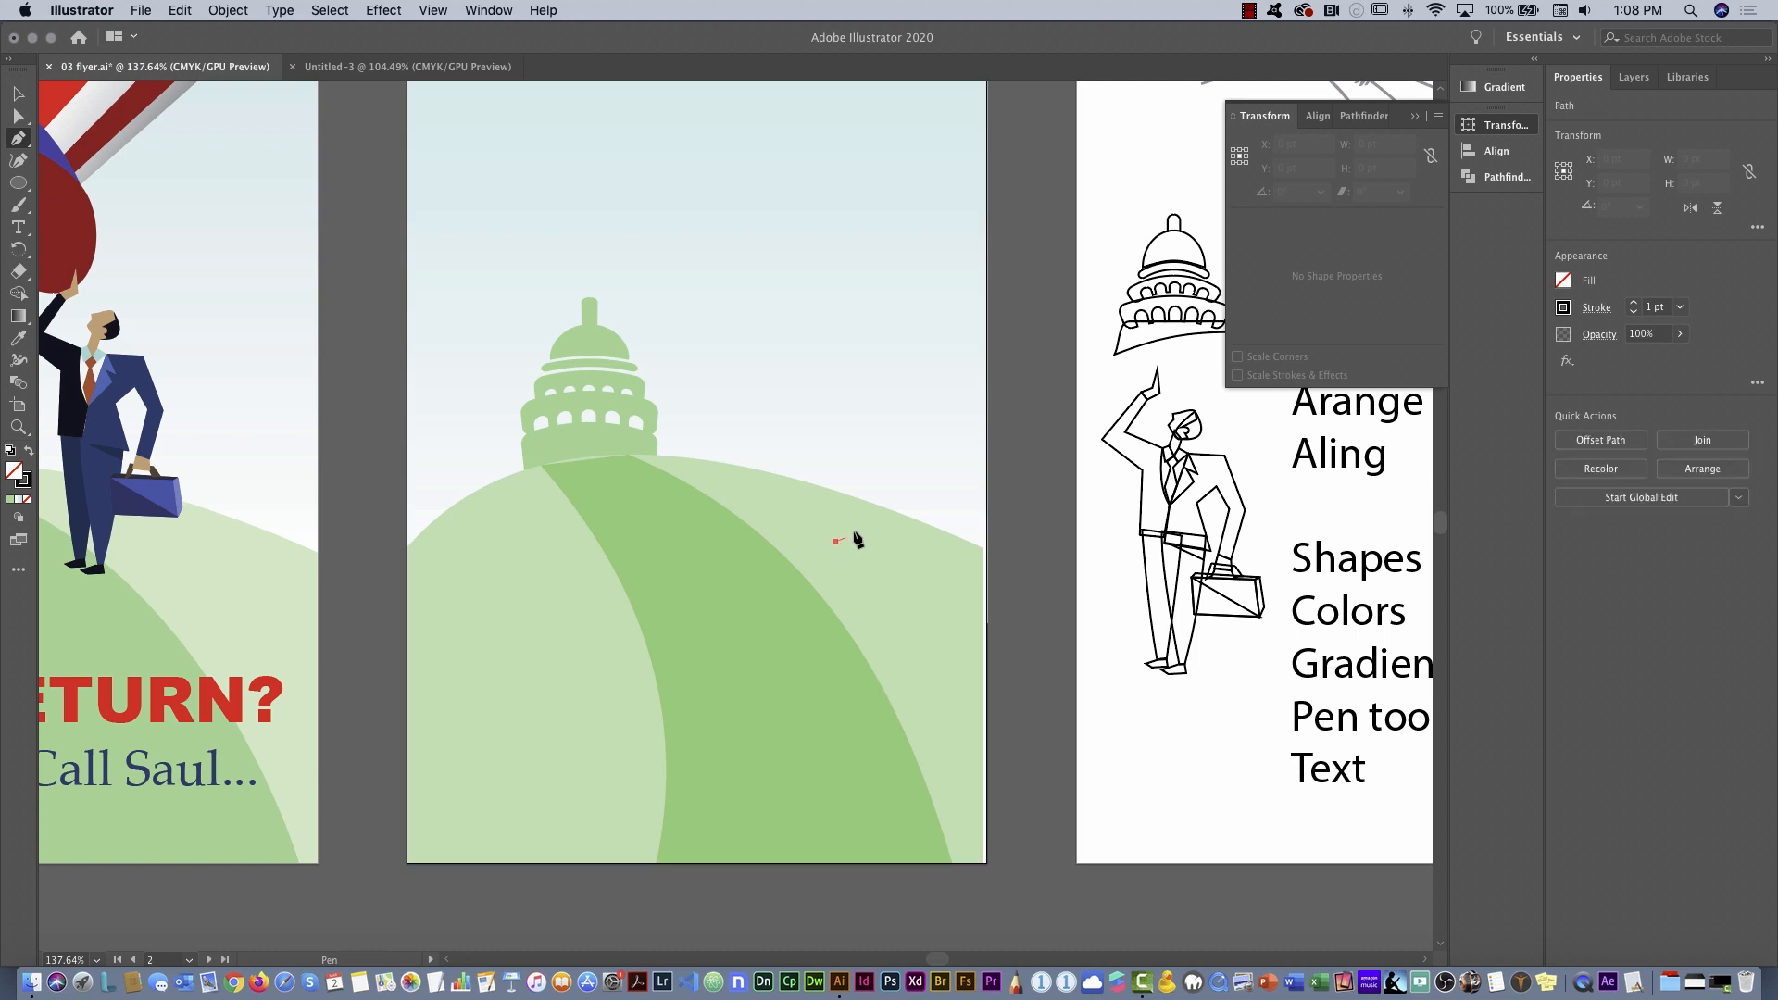
pyautogui.click(868, 410)
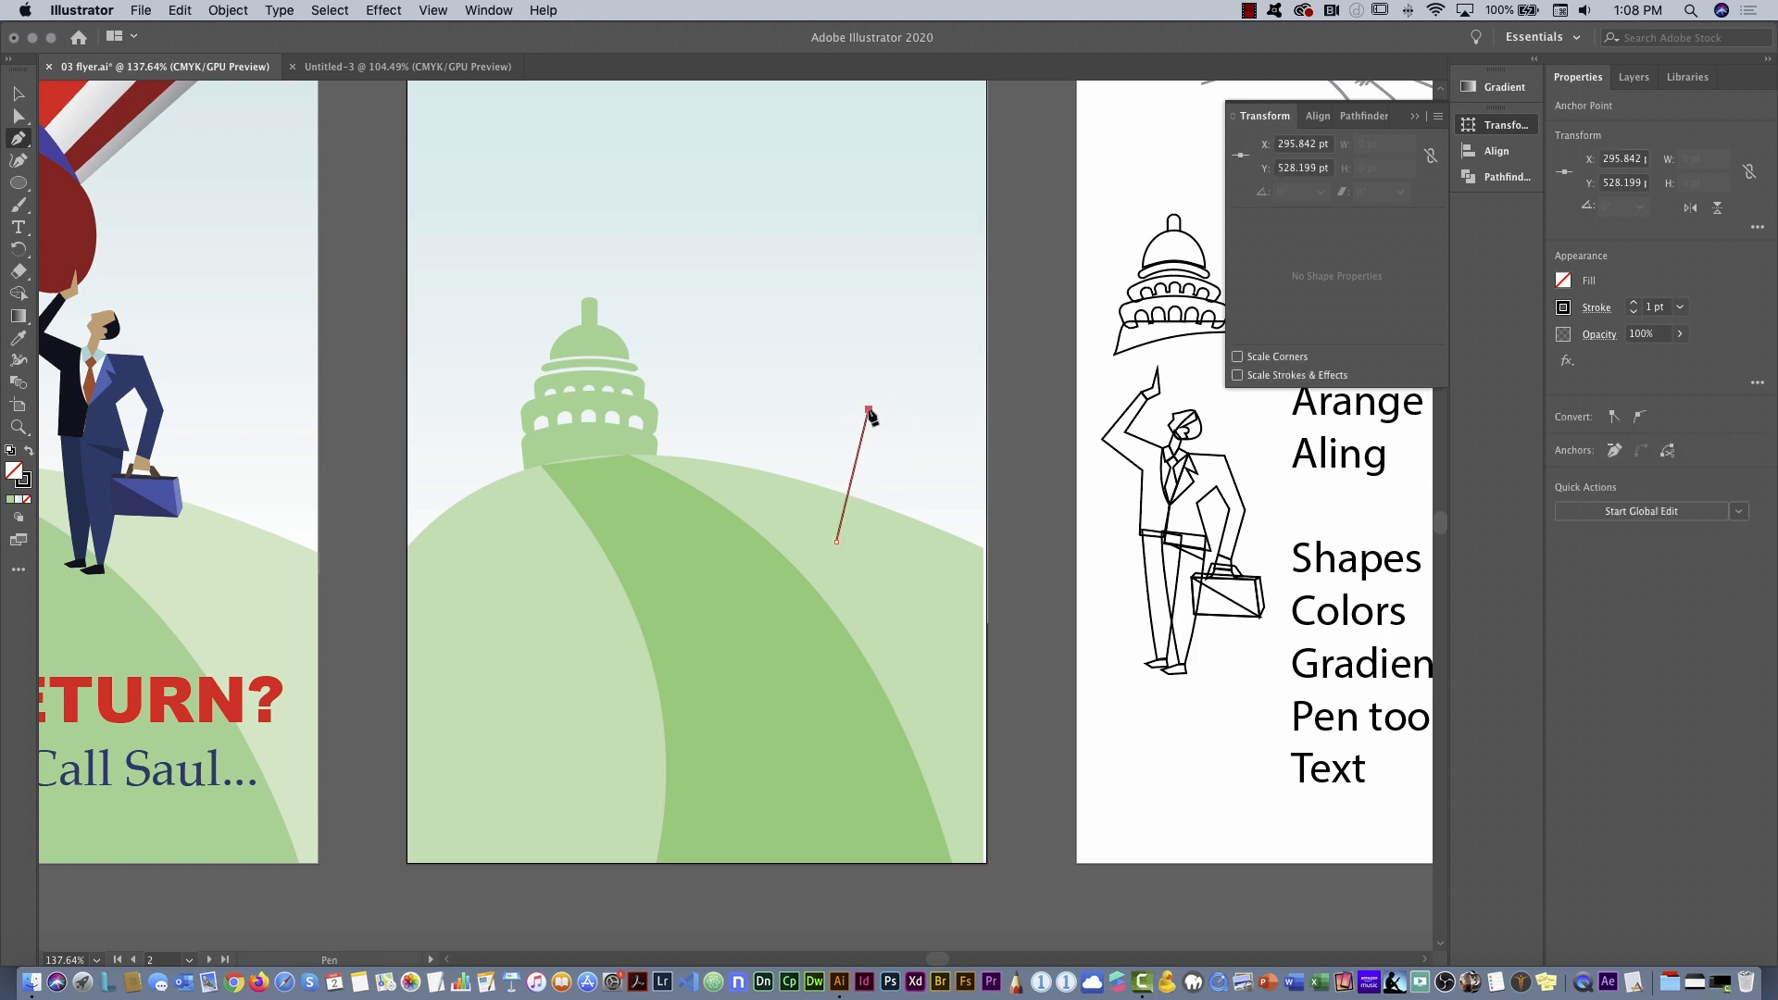
pyautogui.click(815, 405)
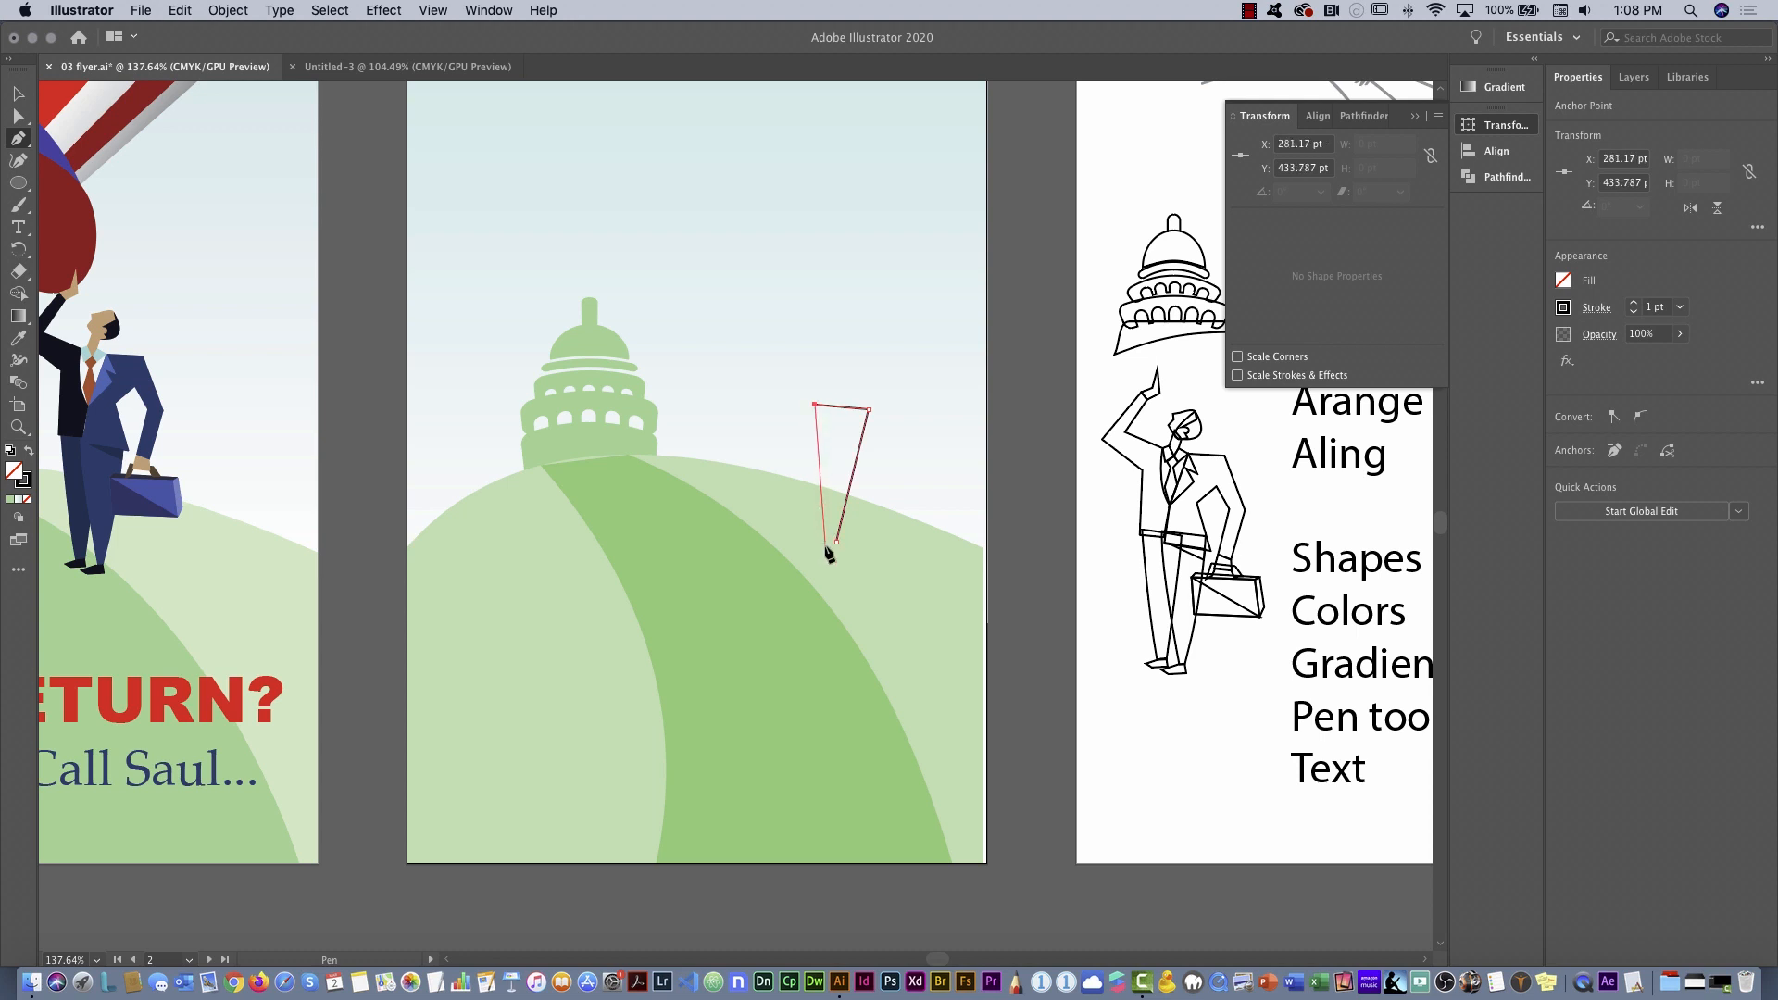
pyautogui.click(823, 539)
pyautogui.click(836, 542)
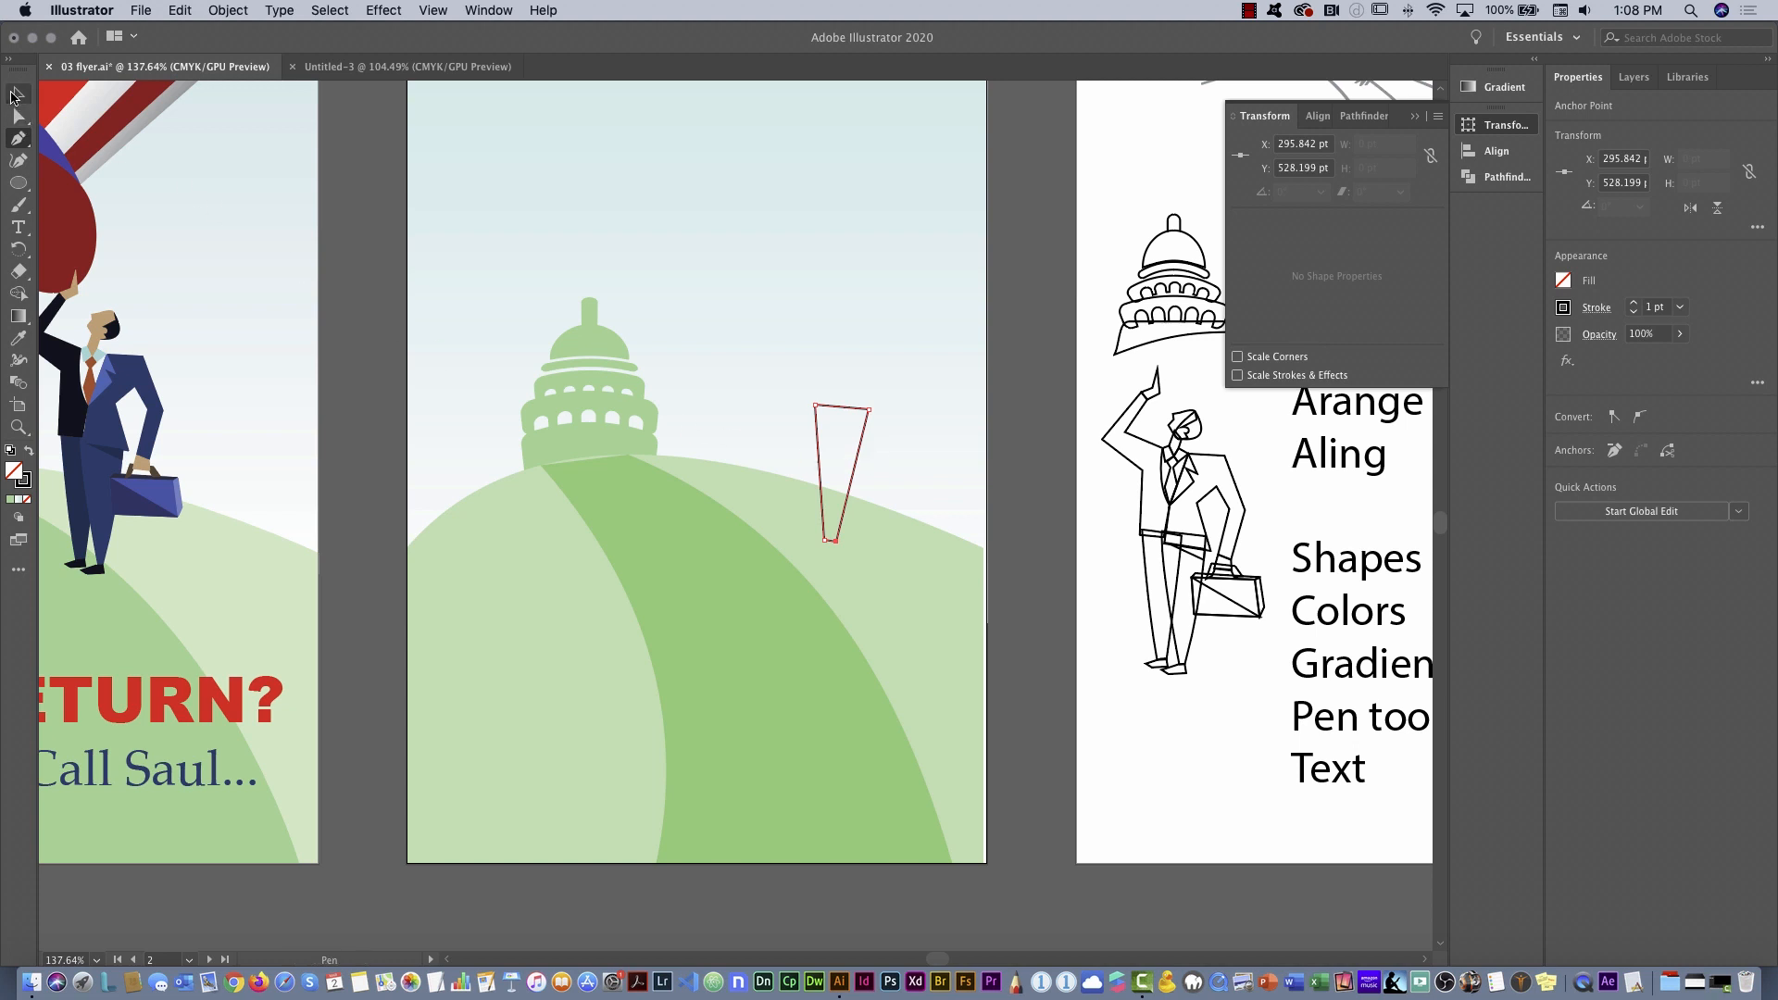
pyautogui.click(18, 93)
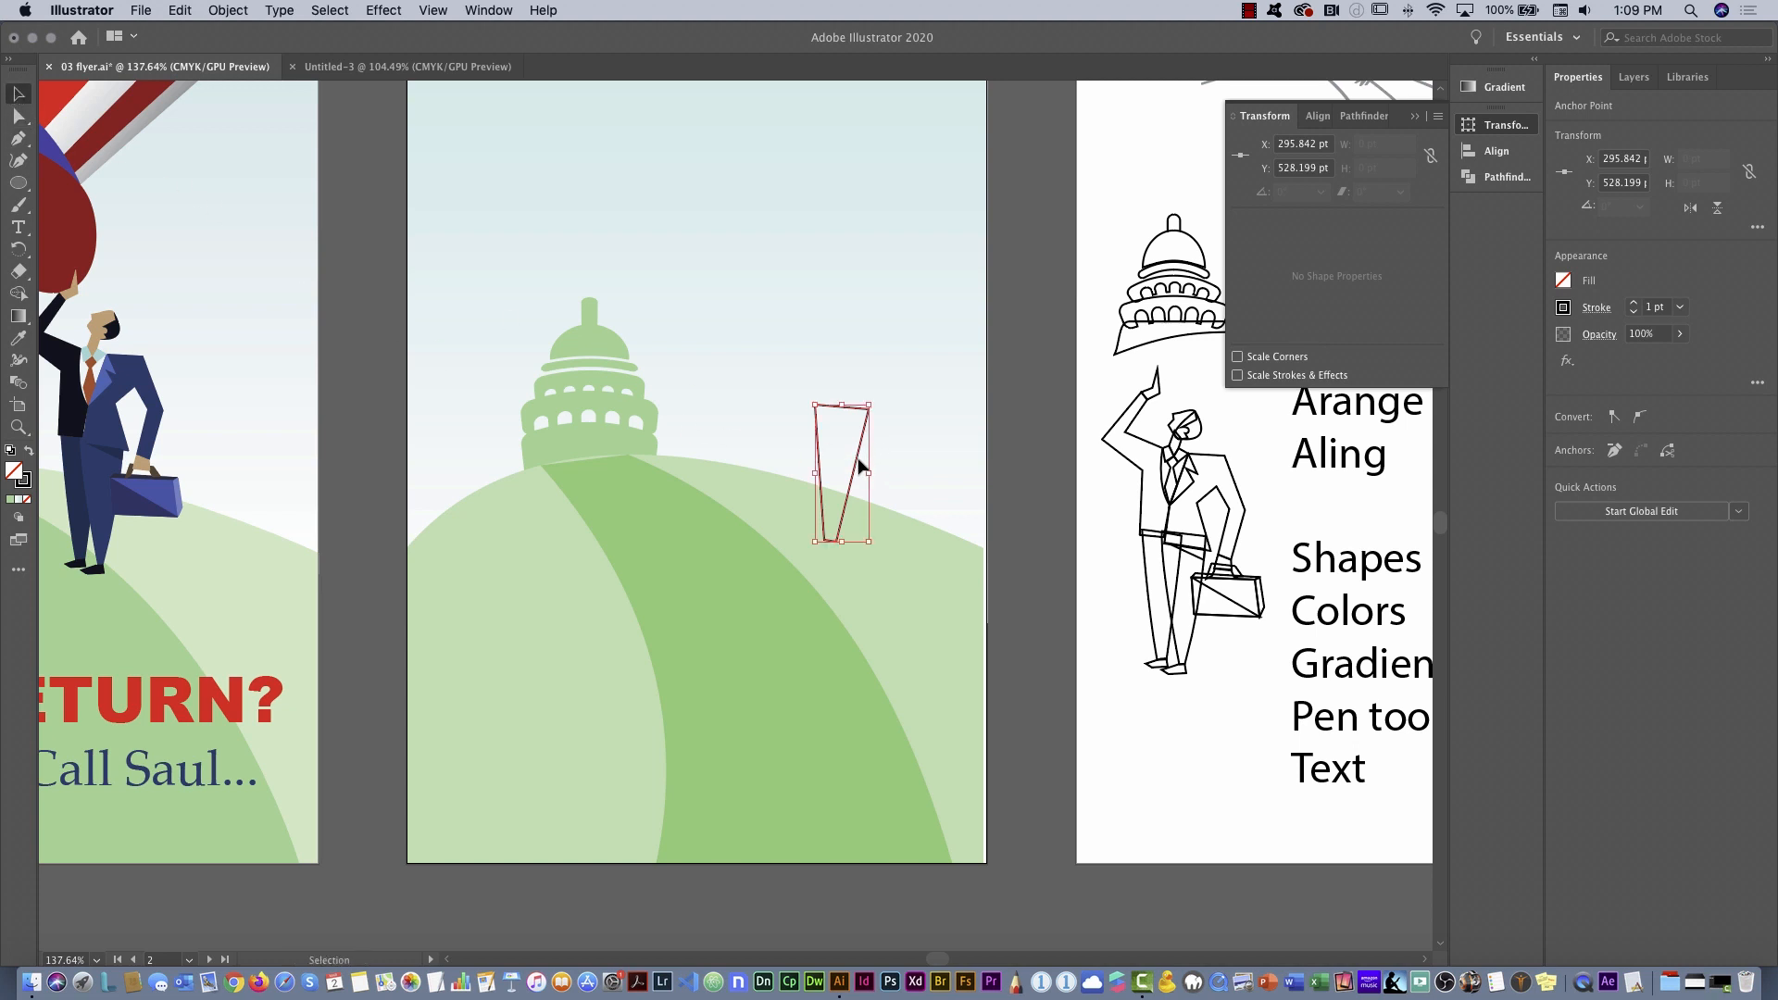
pyautogui.moveTo(859, 465); pyautogui.dragTo(867, 471)
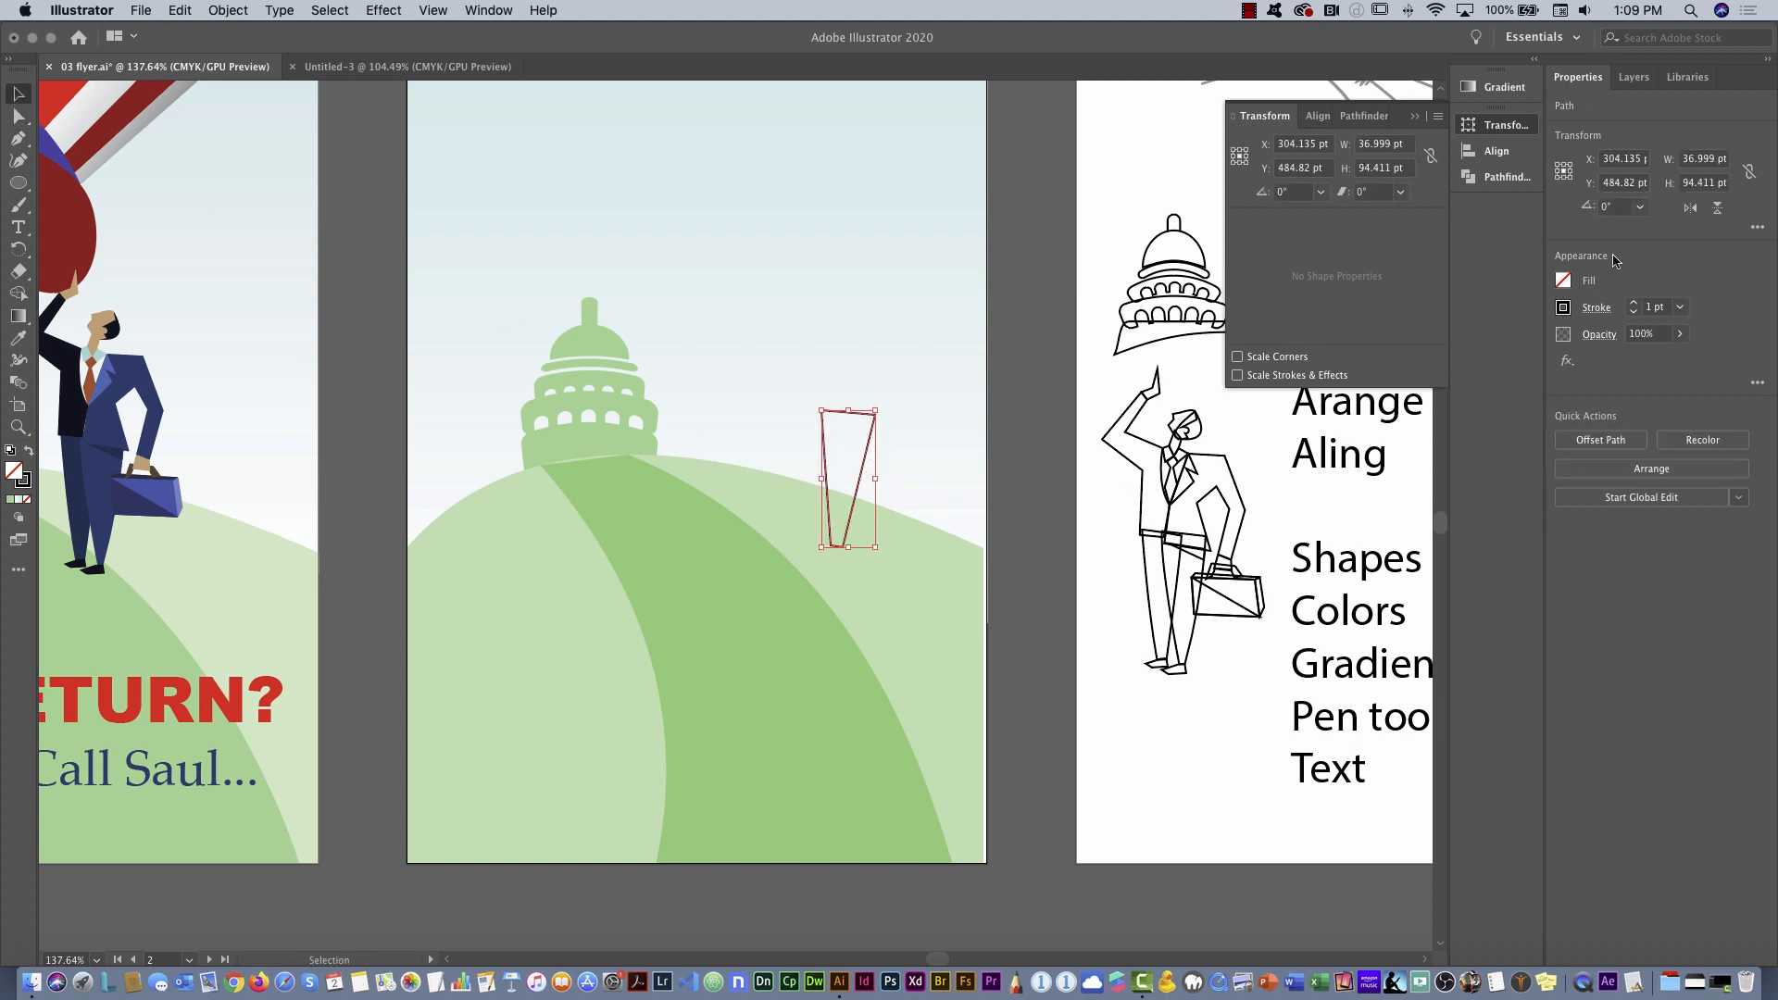
# Fill the tapered leg with blue (C 74.51, M 48.24, Y 0, K 0) and set its stroke to none
pyautogui.click(1564, 282)
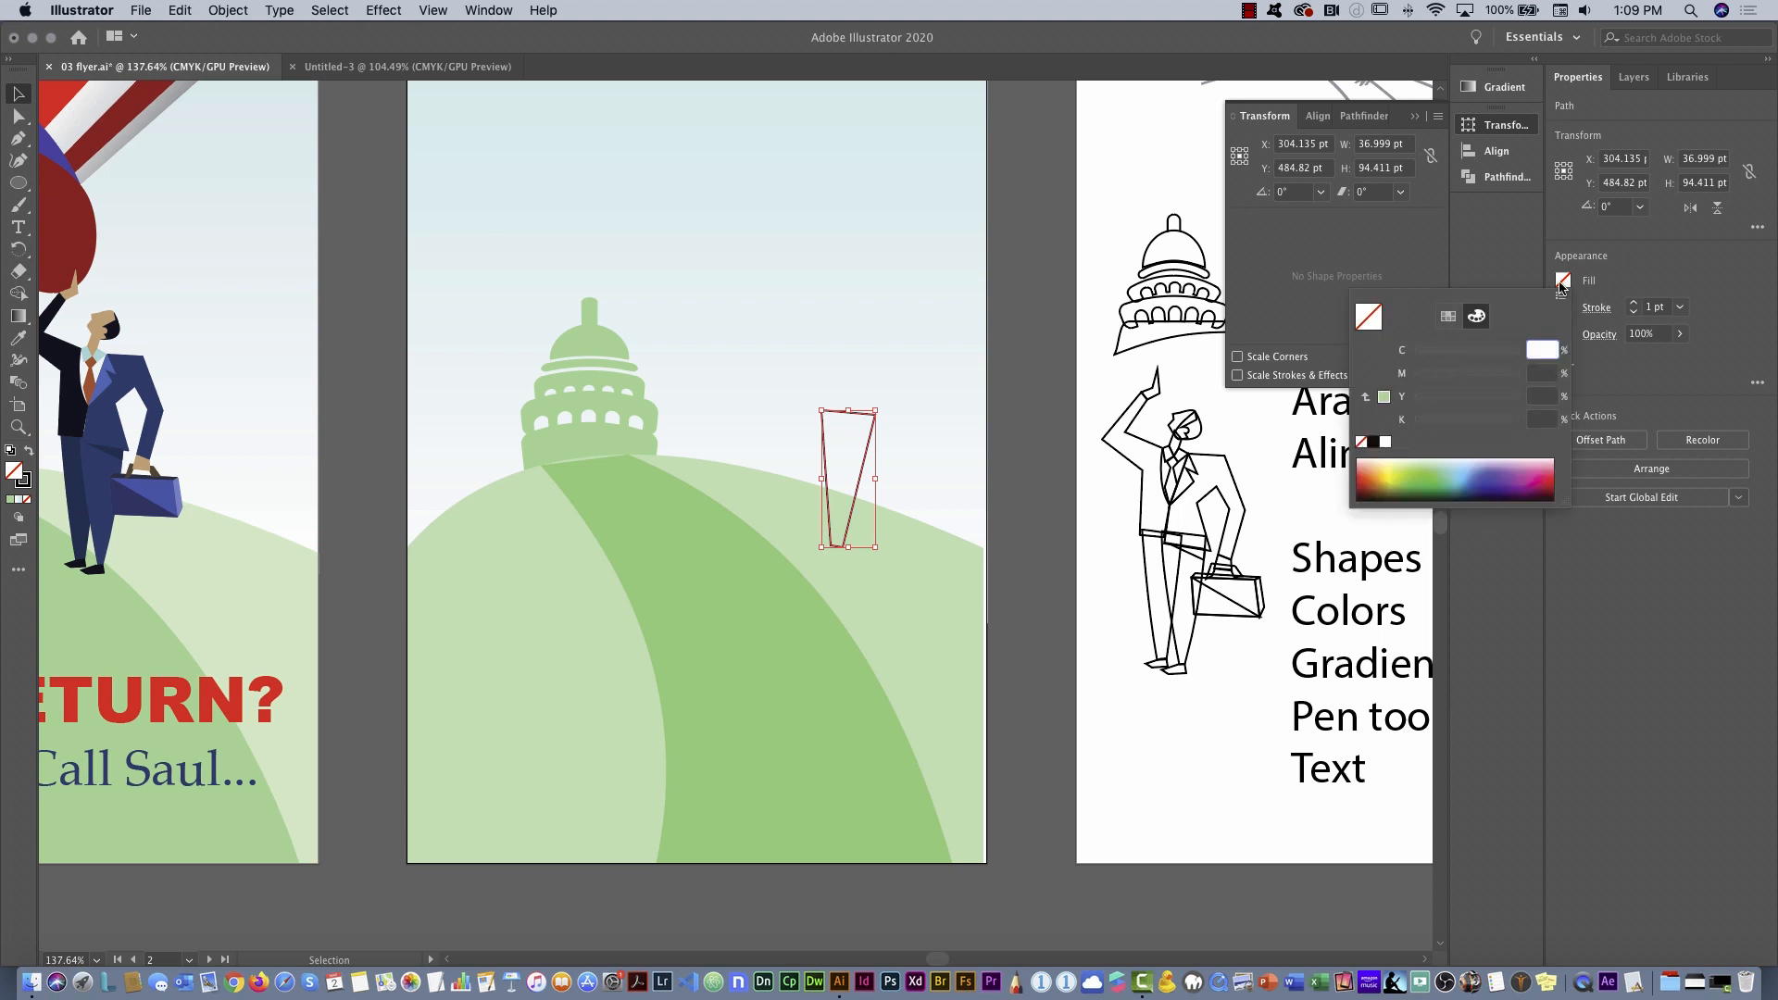
pyautogui.click(1478, 471)
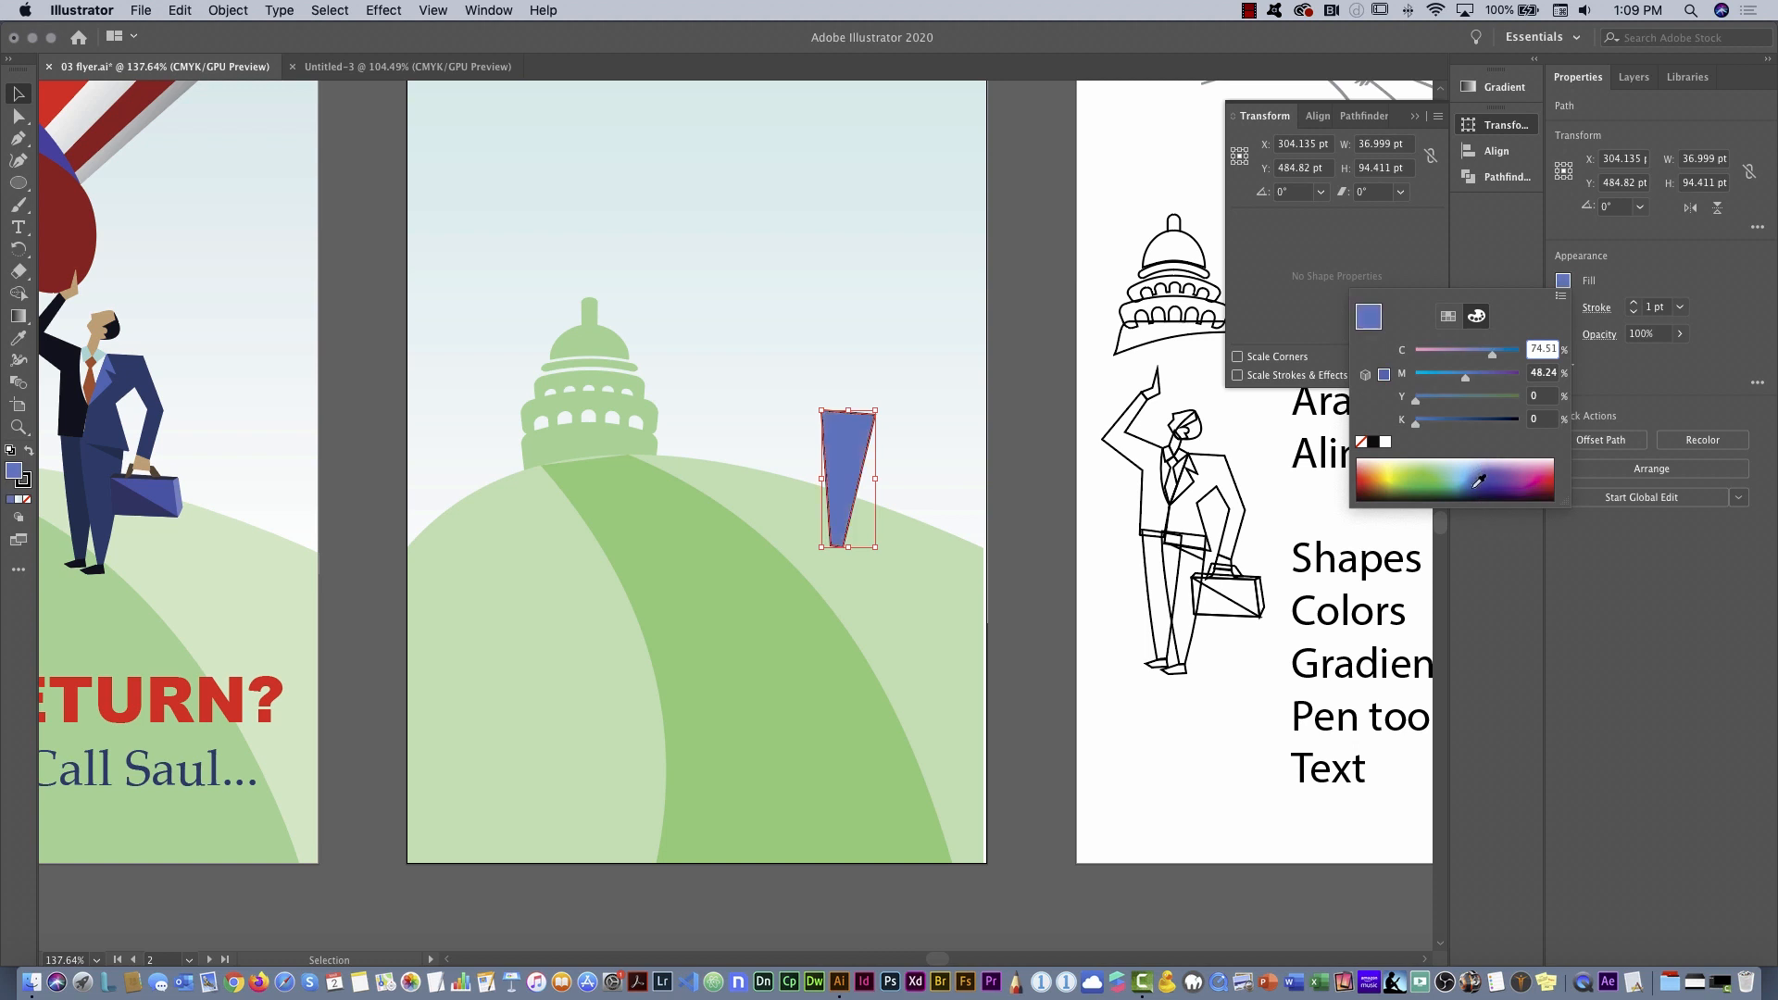
pyautogui.click(1559, 289)
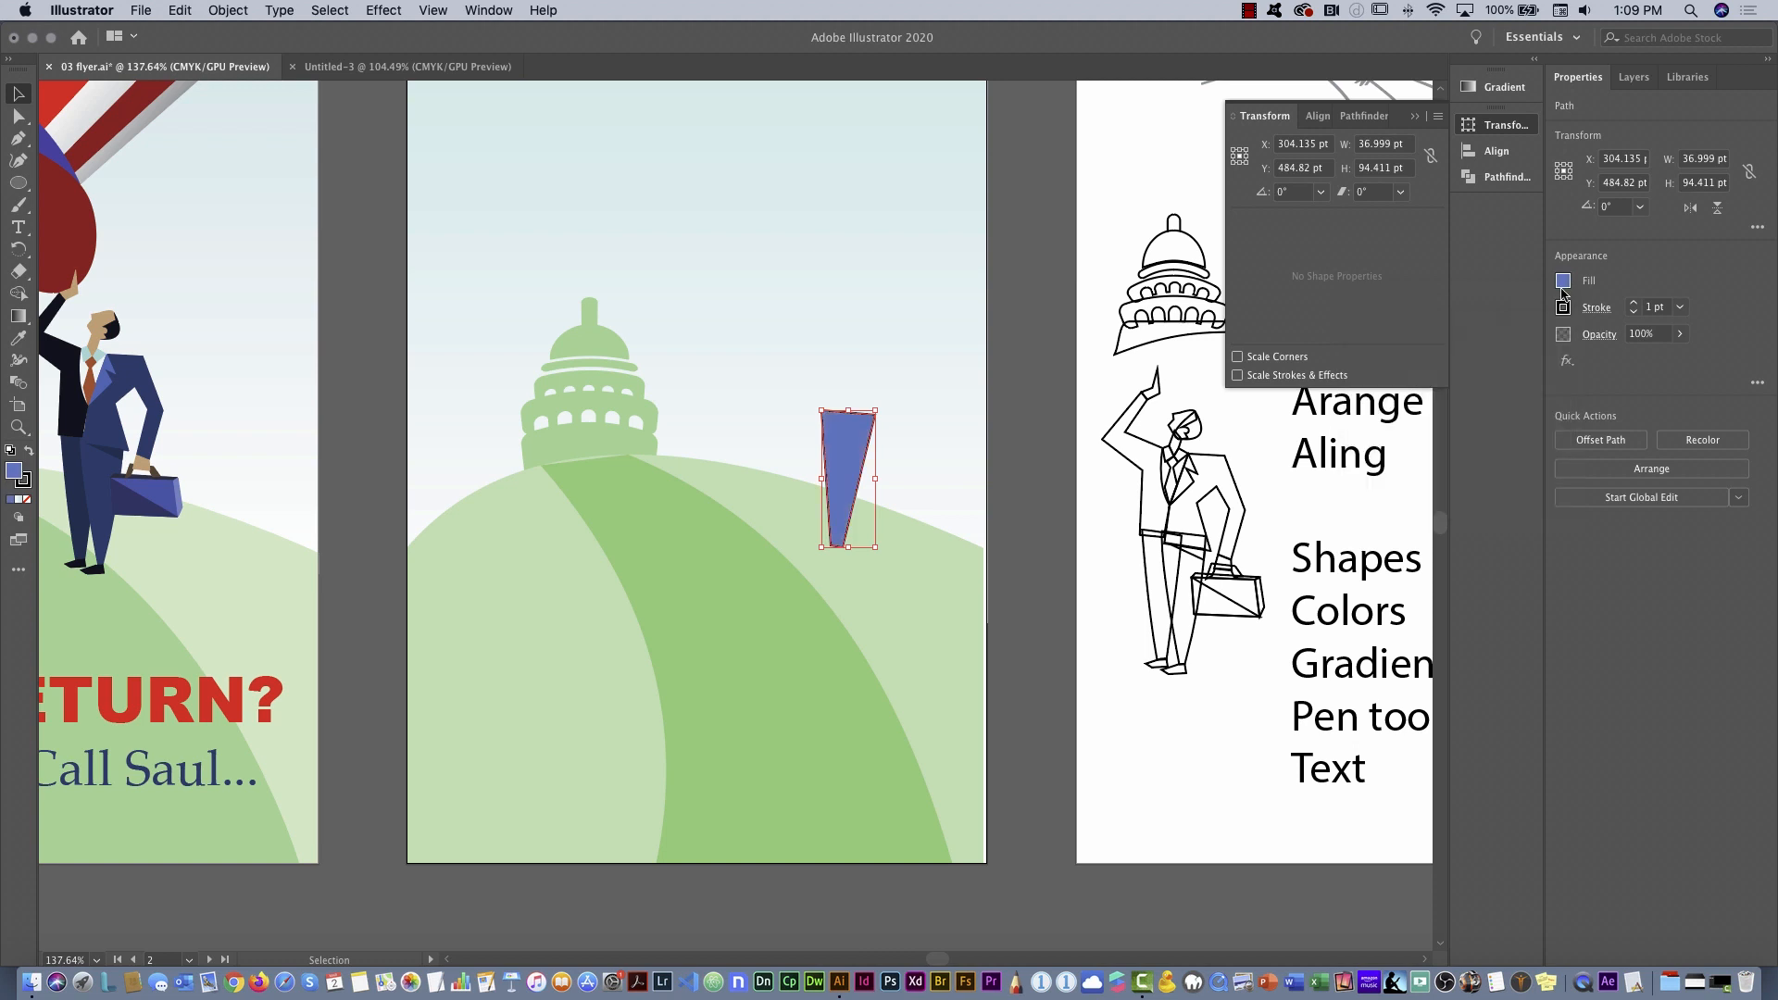
pyautogui.click(1562, 307)
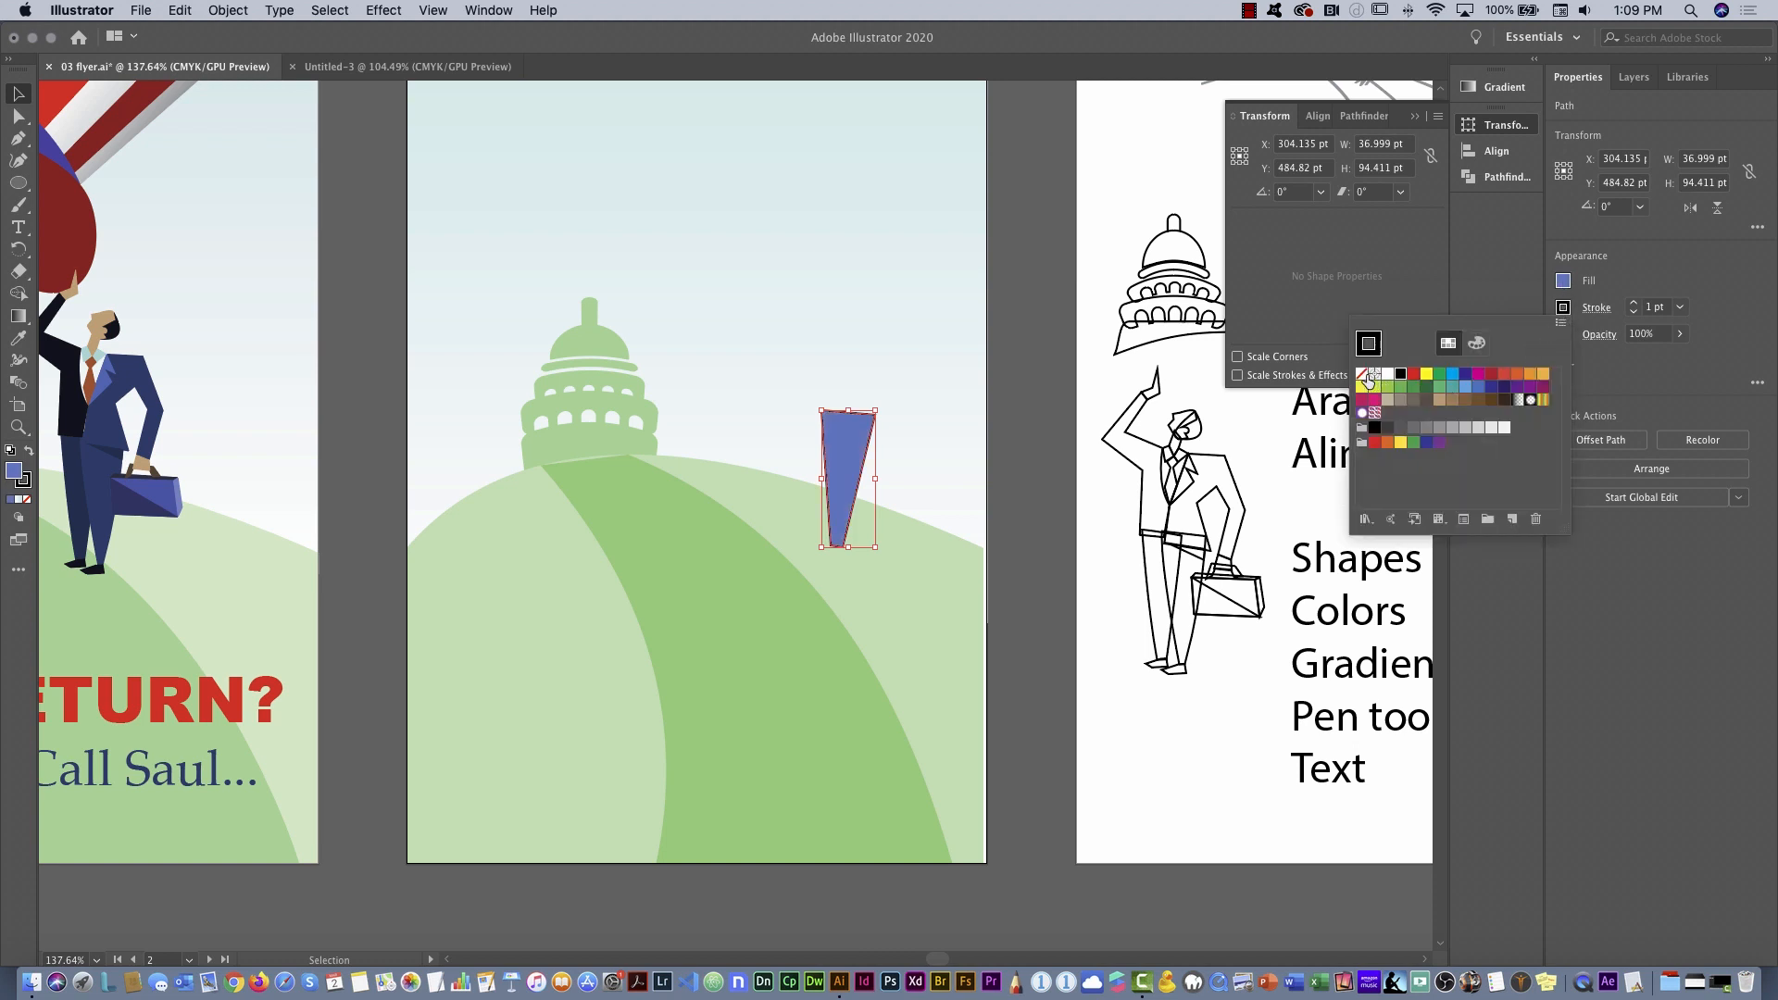
pyautogui.click(1363, 375)
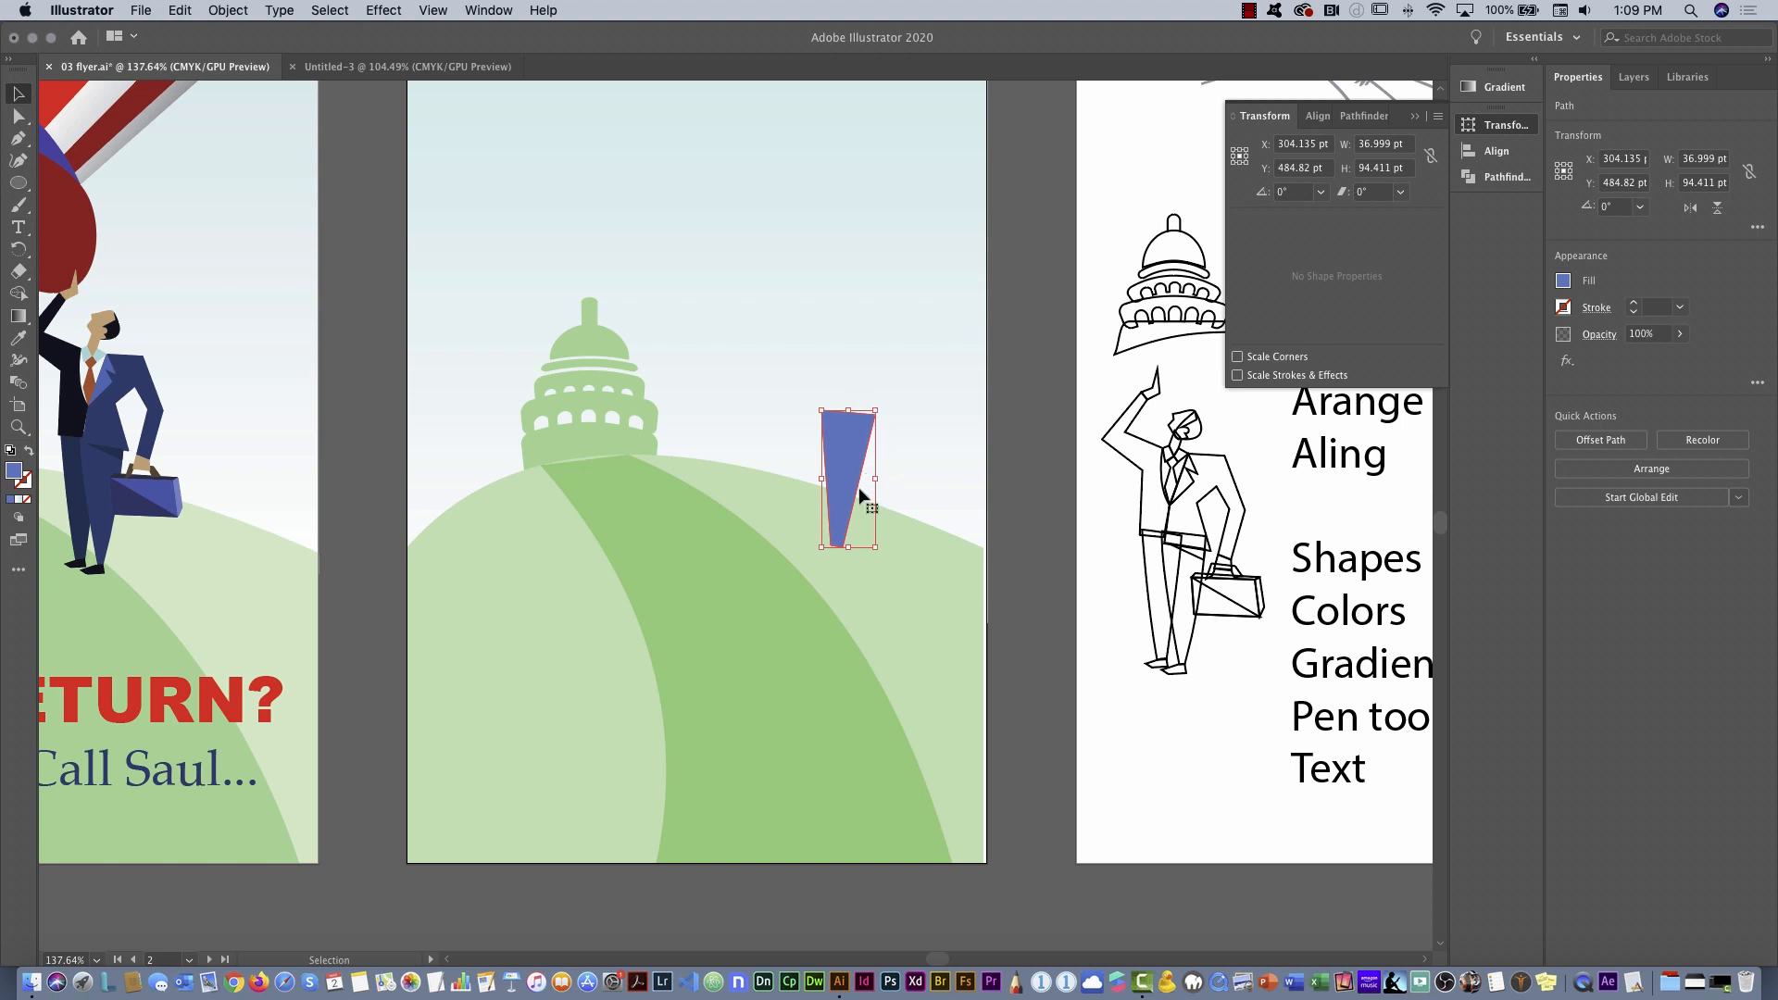
# Bend both long sides of the blue leg slightly outward into gentle curves with the Anchor Point tool
pyautogui.click(15, 147)
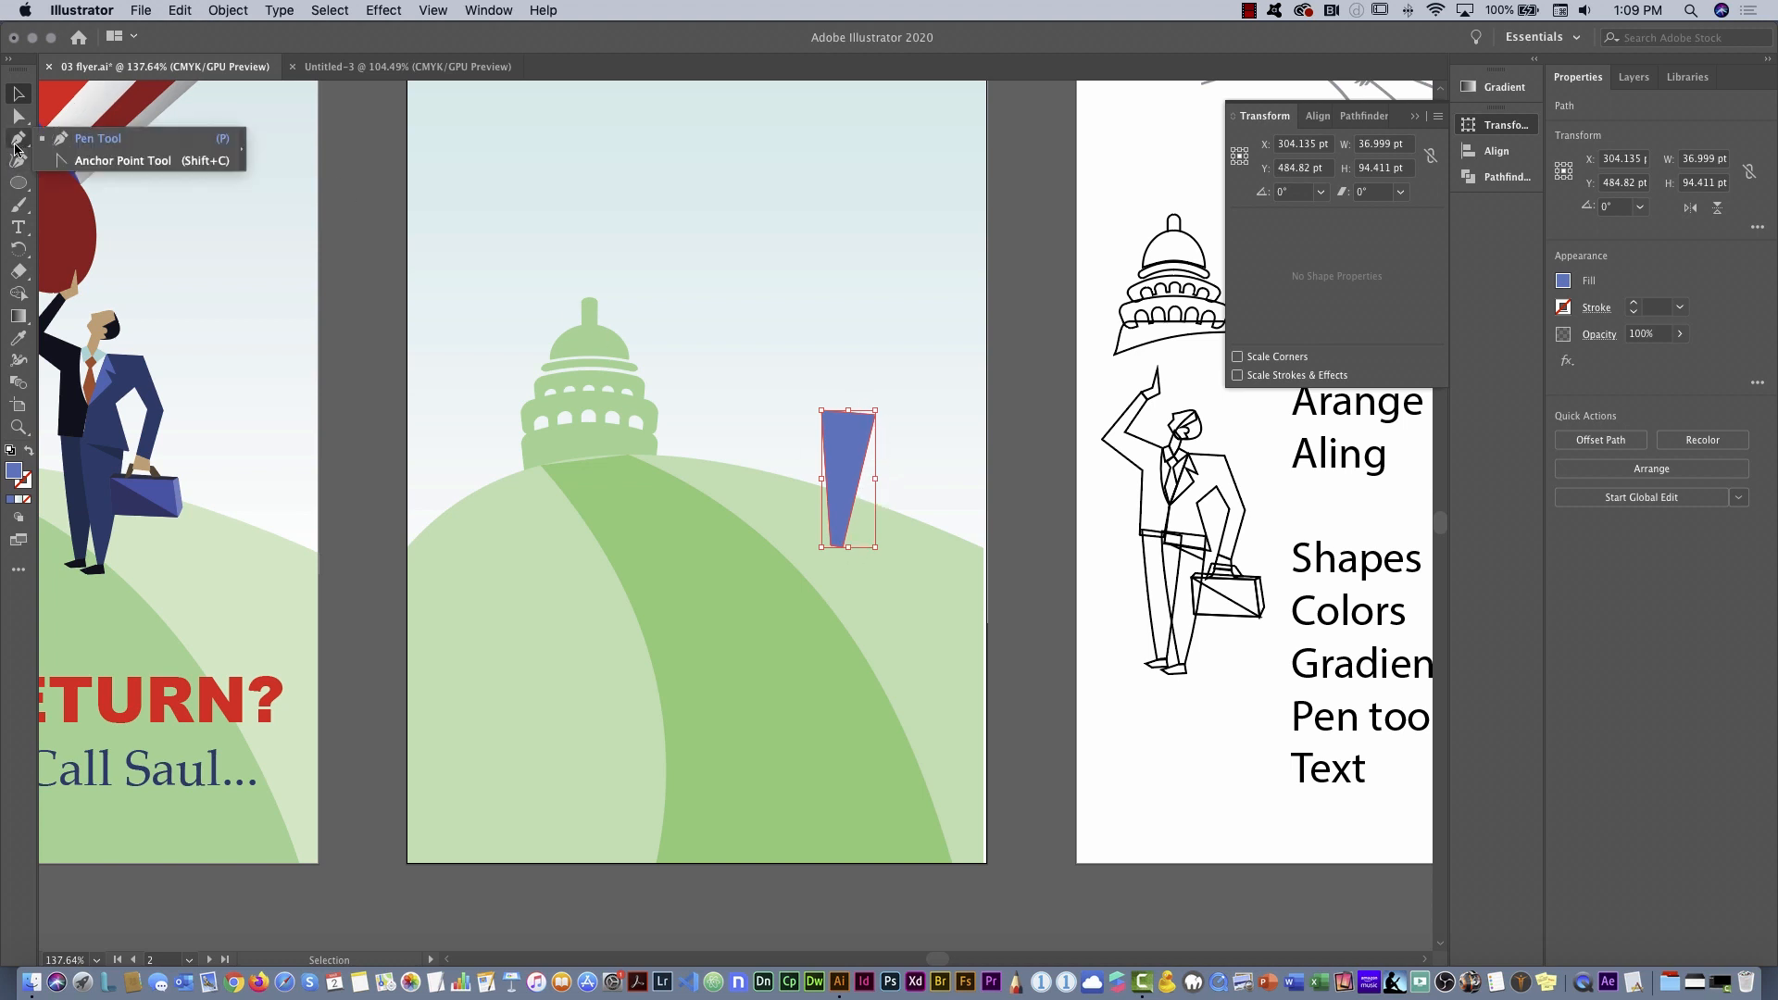
pyautogui.click(104, 162)
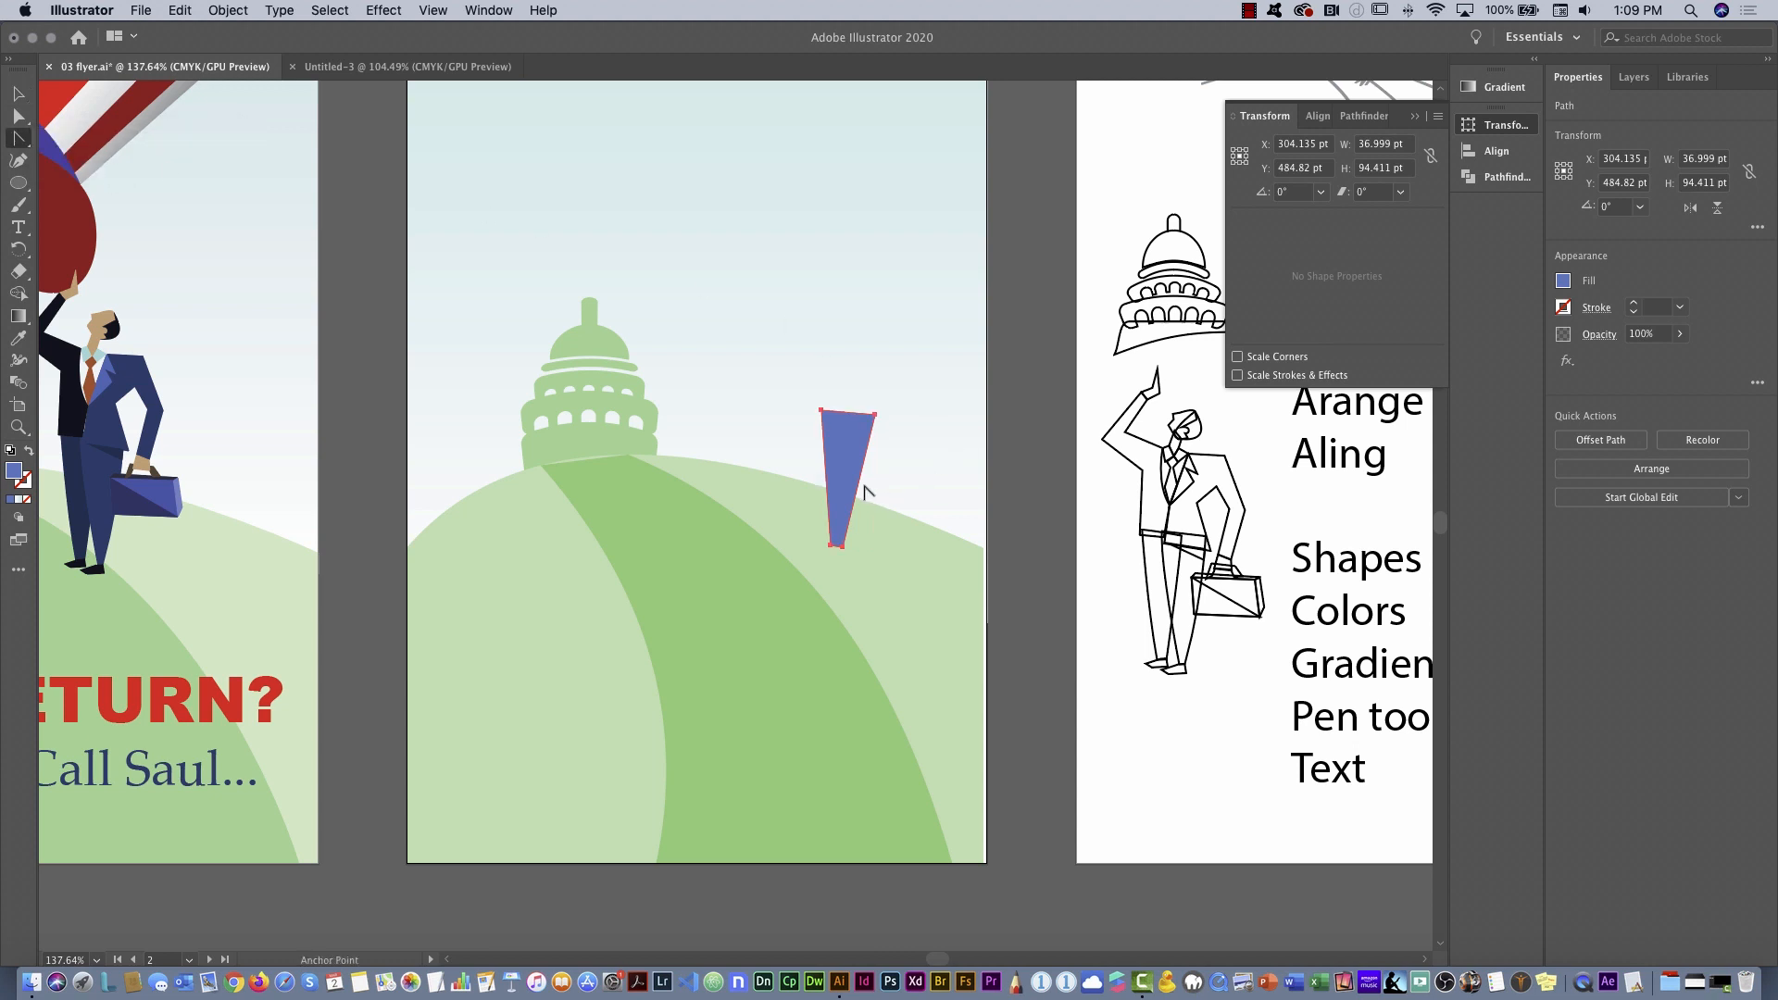
pyautogui.moveTo(859, 485); pyautogui.dragTo(860, 485)
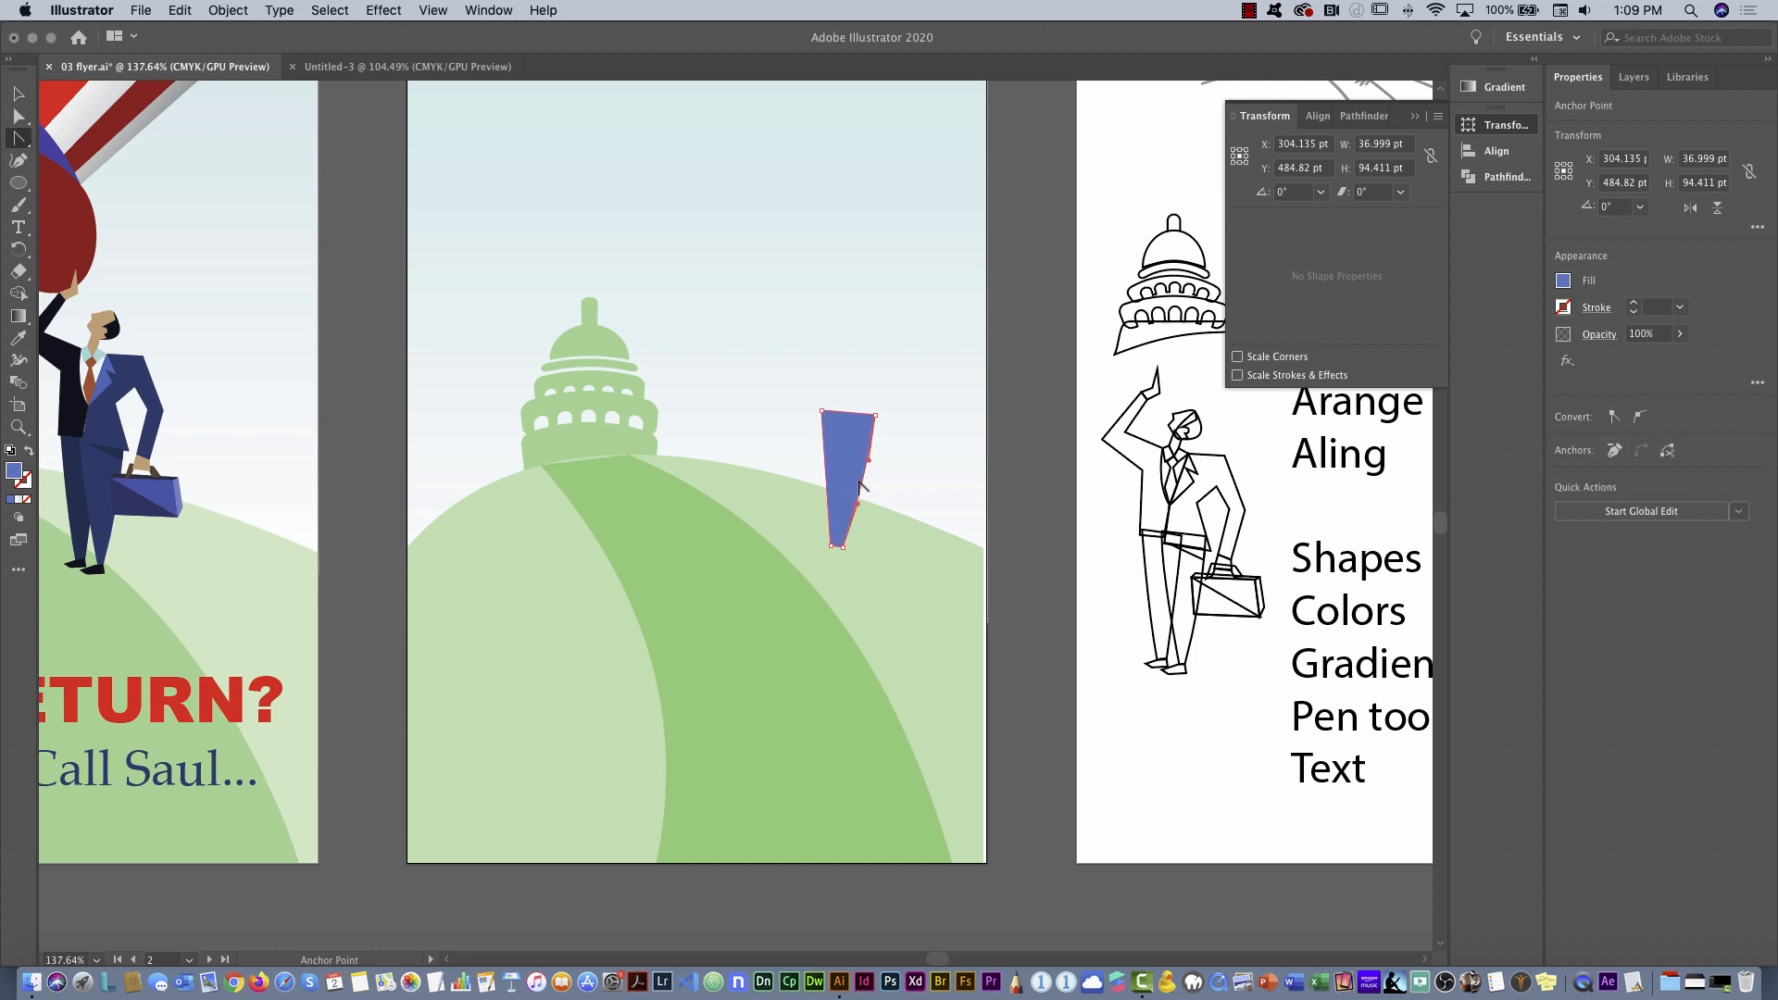
pyautogui.press('v')
pyautogui.press('super+equal')
pyautogui.press('super+equal')
pyautogui.press('super+equal')
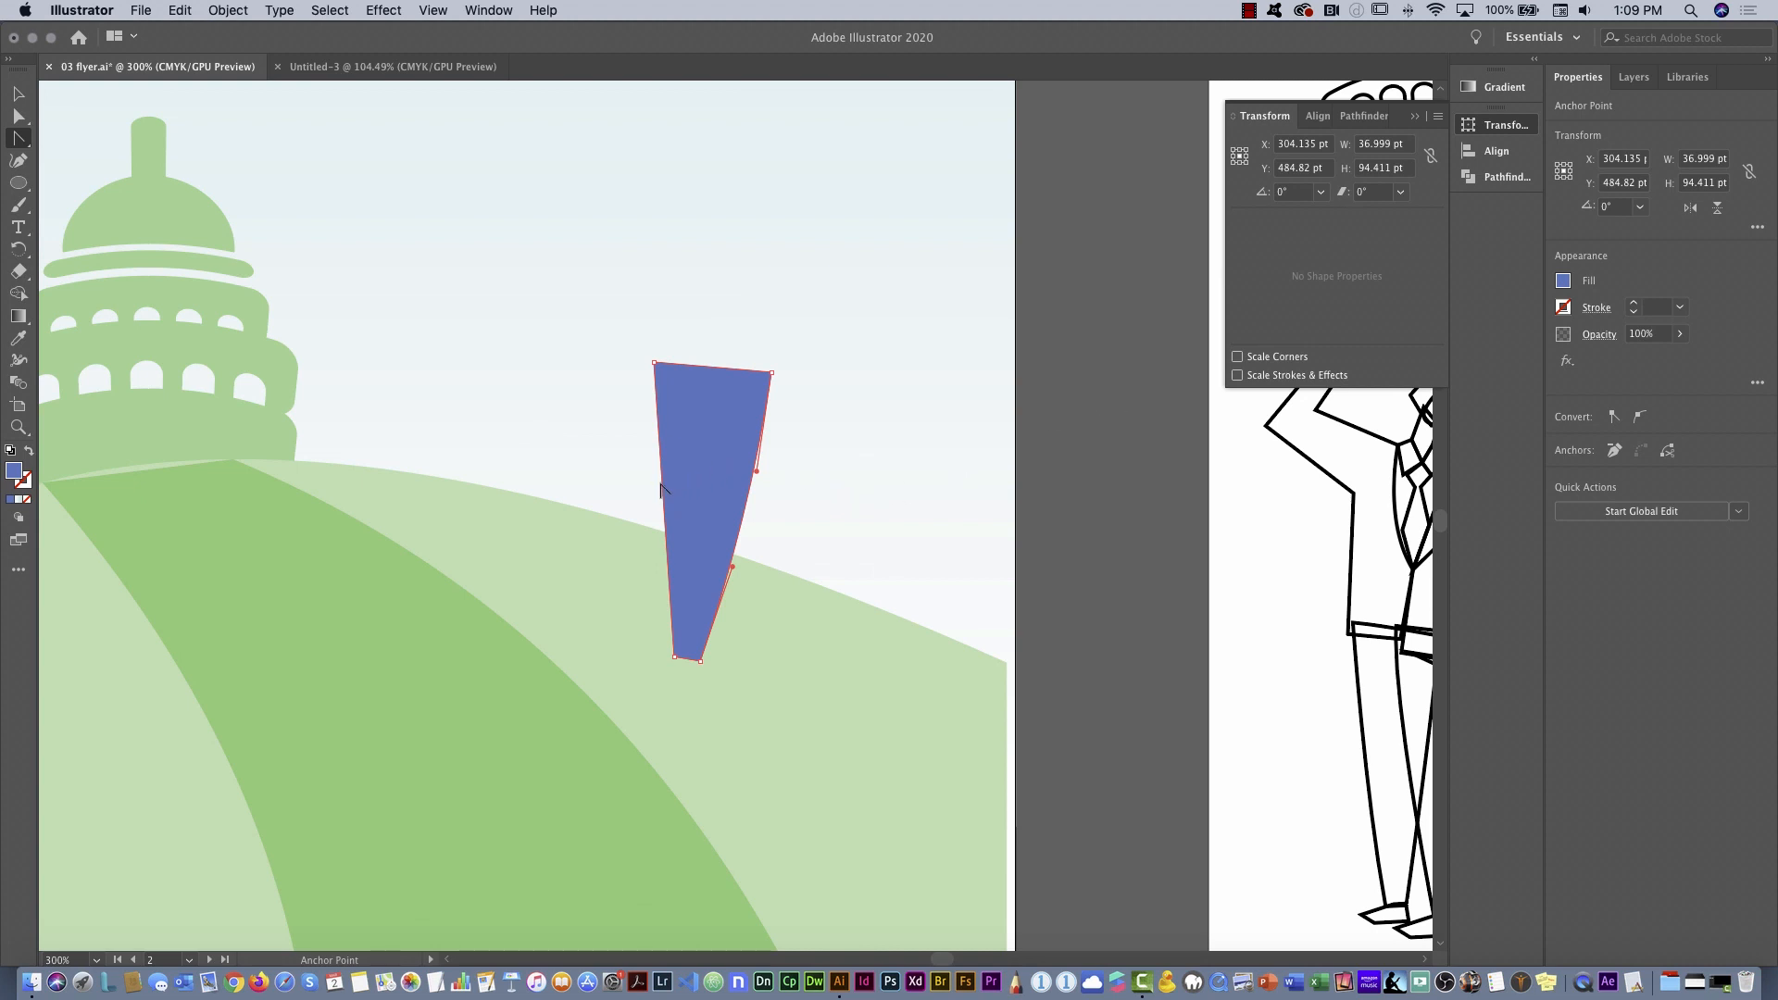
pyautogui.moveTo(664, 490); pyautogui.dragTo(659, 491)
pyautogui.click(18, 94)
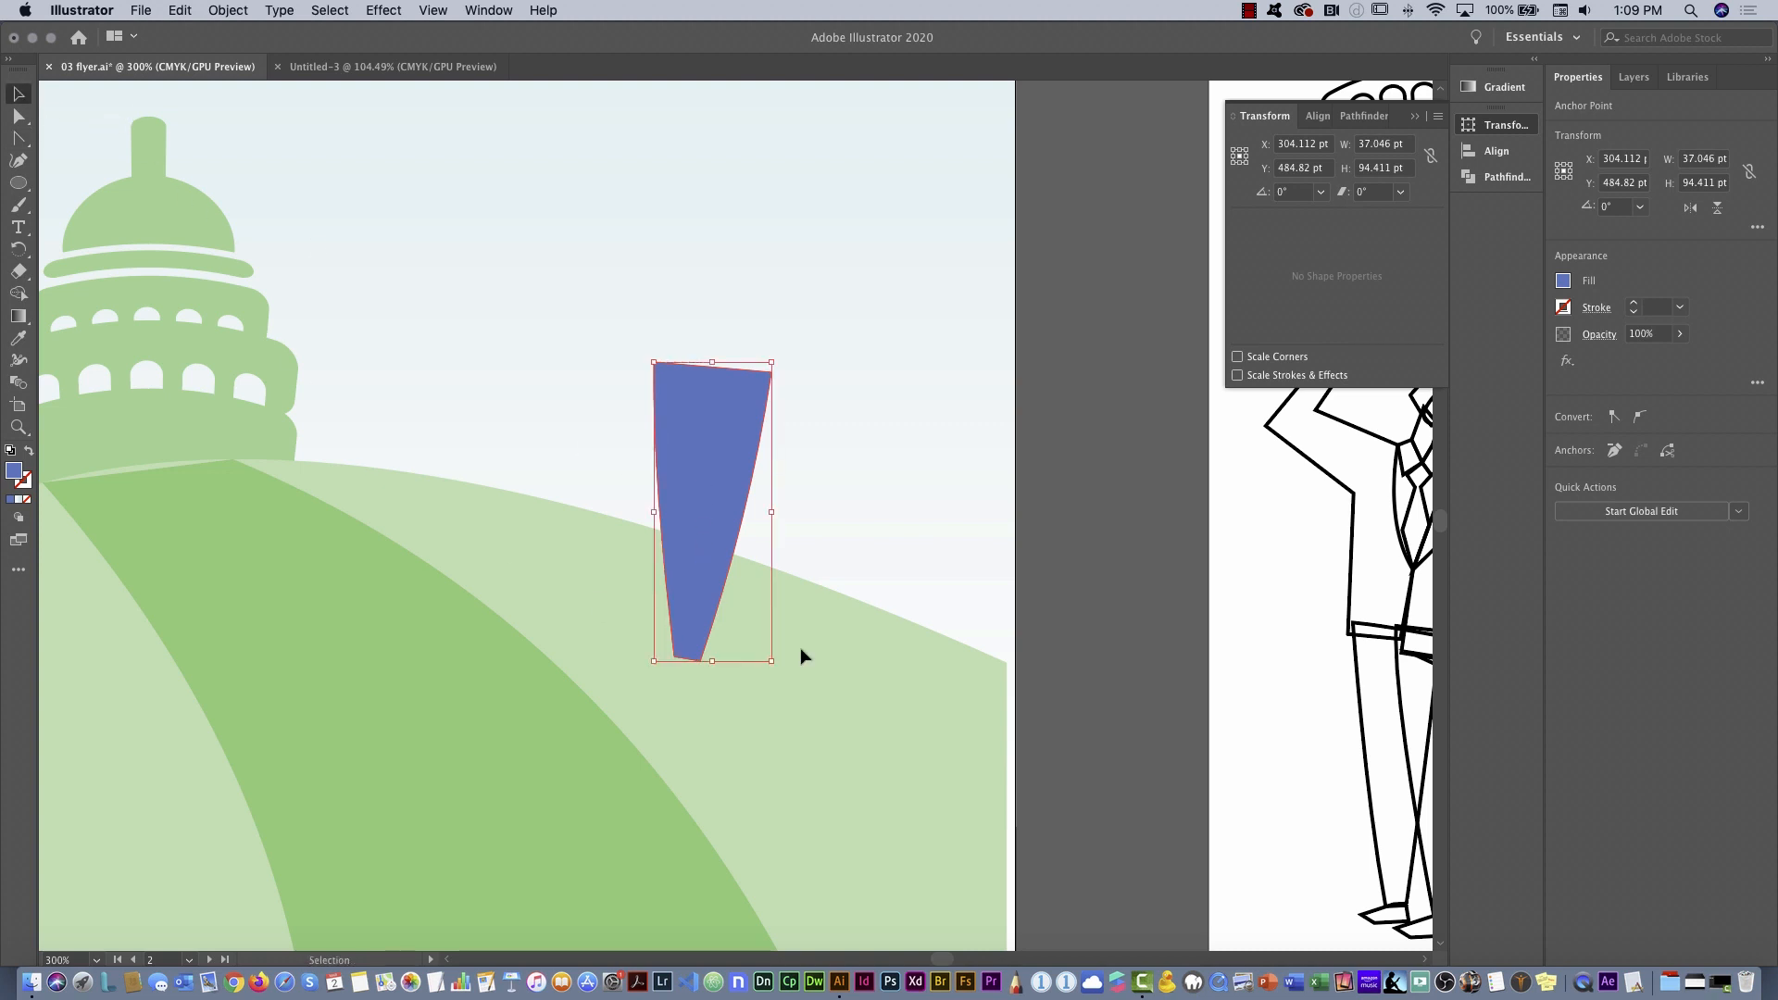
# Hide the floating Transform settings and move the outlined man up and left, closer to the Capitol outline
pyautogui.moveTo(939, 959); pyautogui.dragTo(942, 960)
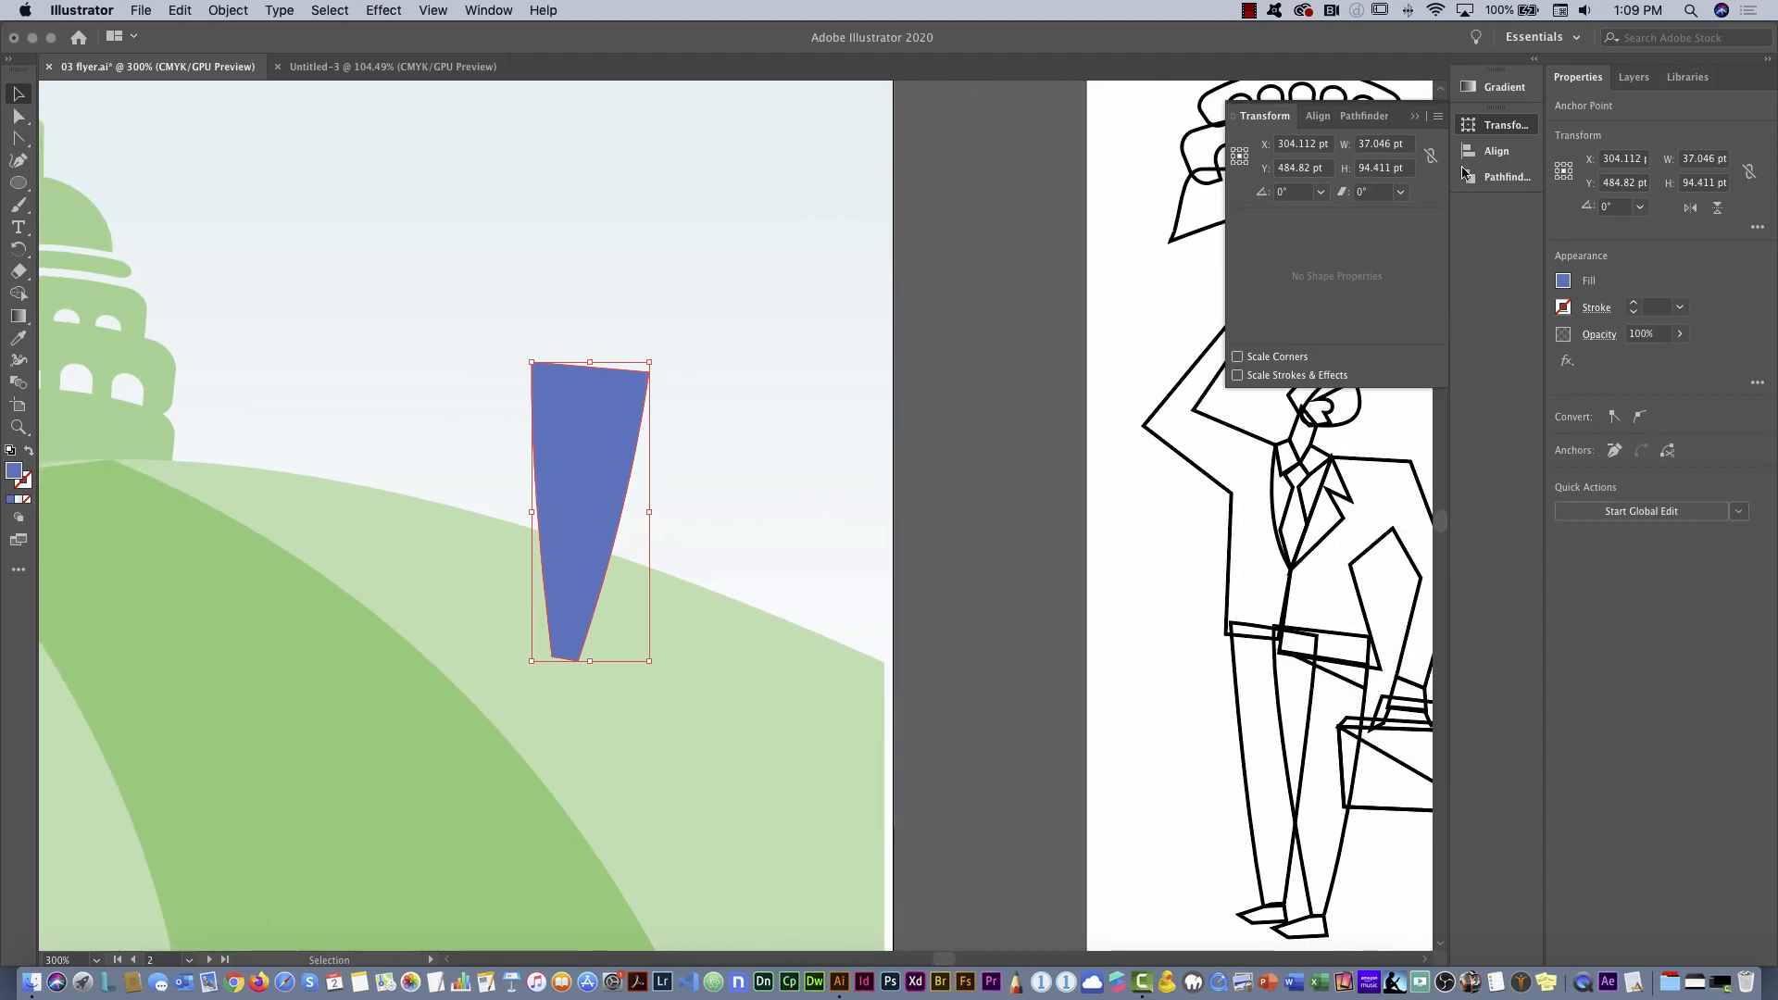
pyautogui.click(1505, 133)
pyautogui.moveTo(1329, 409); pyautogui.dragTo(1285, 373)
pyautogui.click(1386, 303)
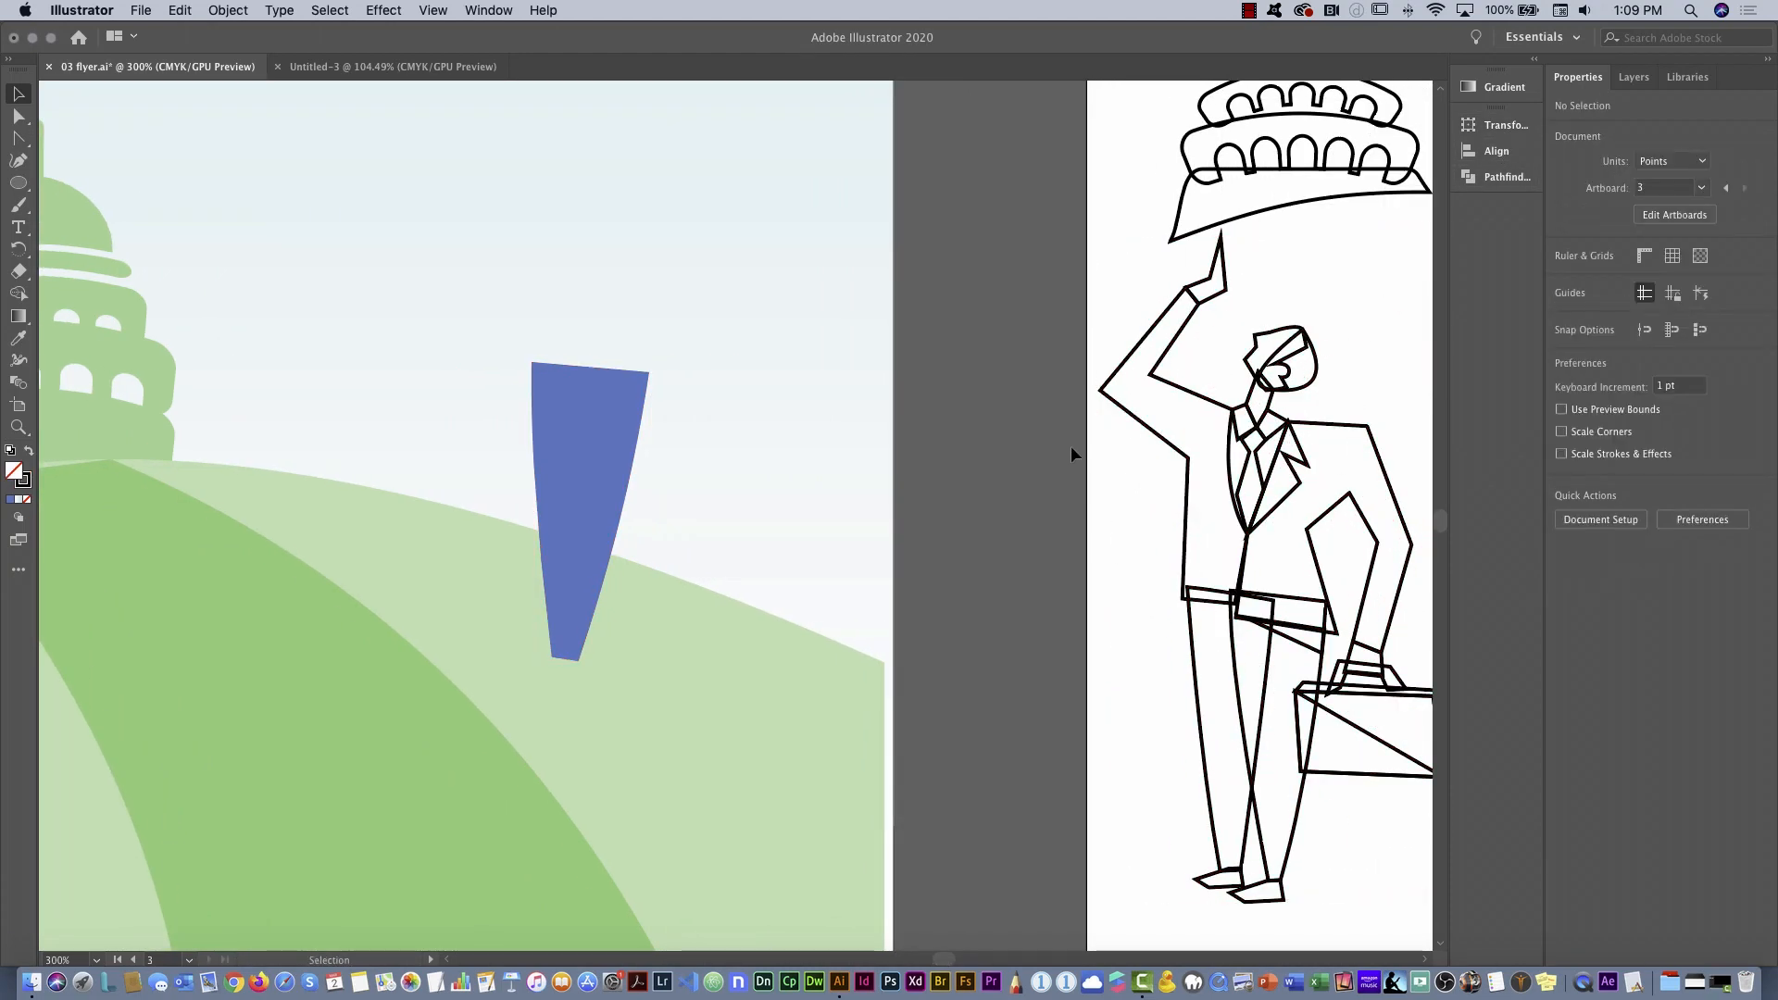
# Duplicate the blue leg about 16 pt to the right so the two legs overlap
pyautogui.hscroll(4, 1071, 450)
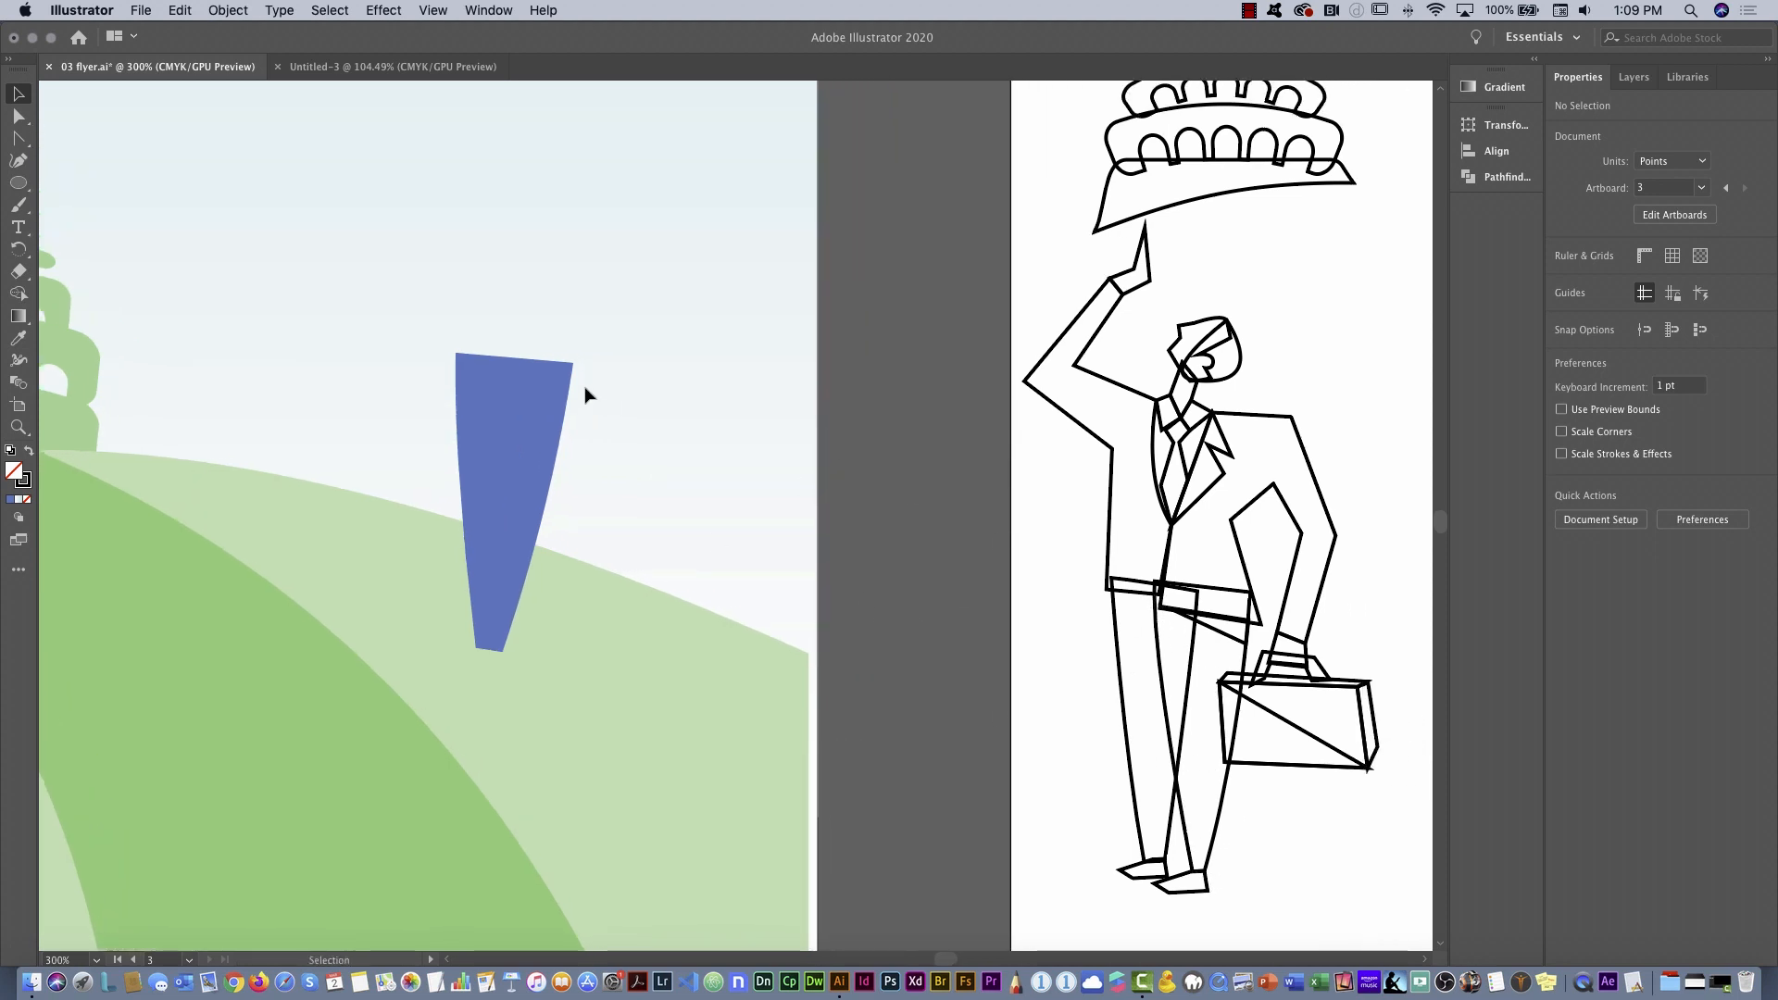
pyautogui.click(514, 423)
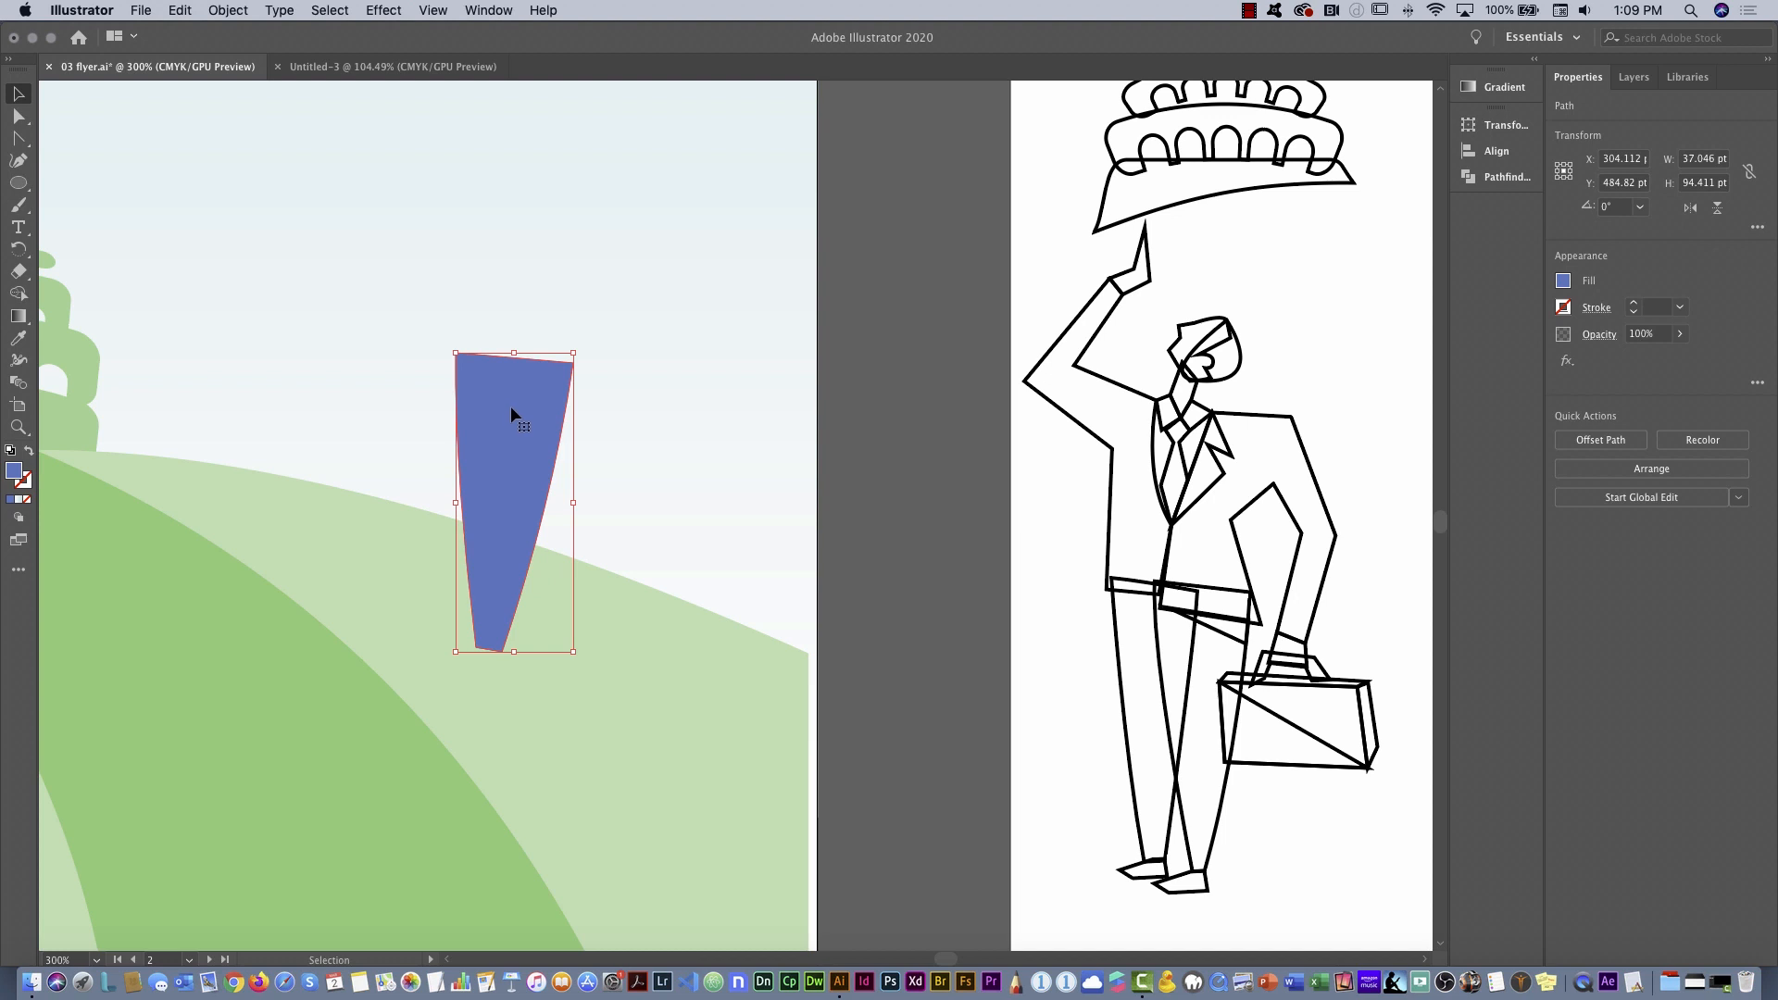
pyautogui.moveTo(521, 421); pyautogui.dragTo(568, 459)
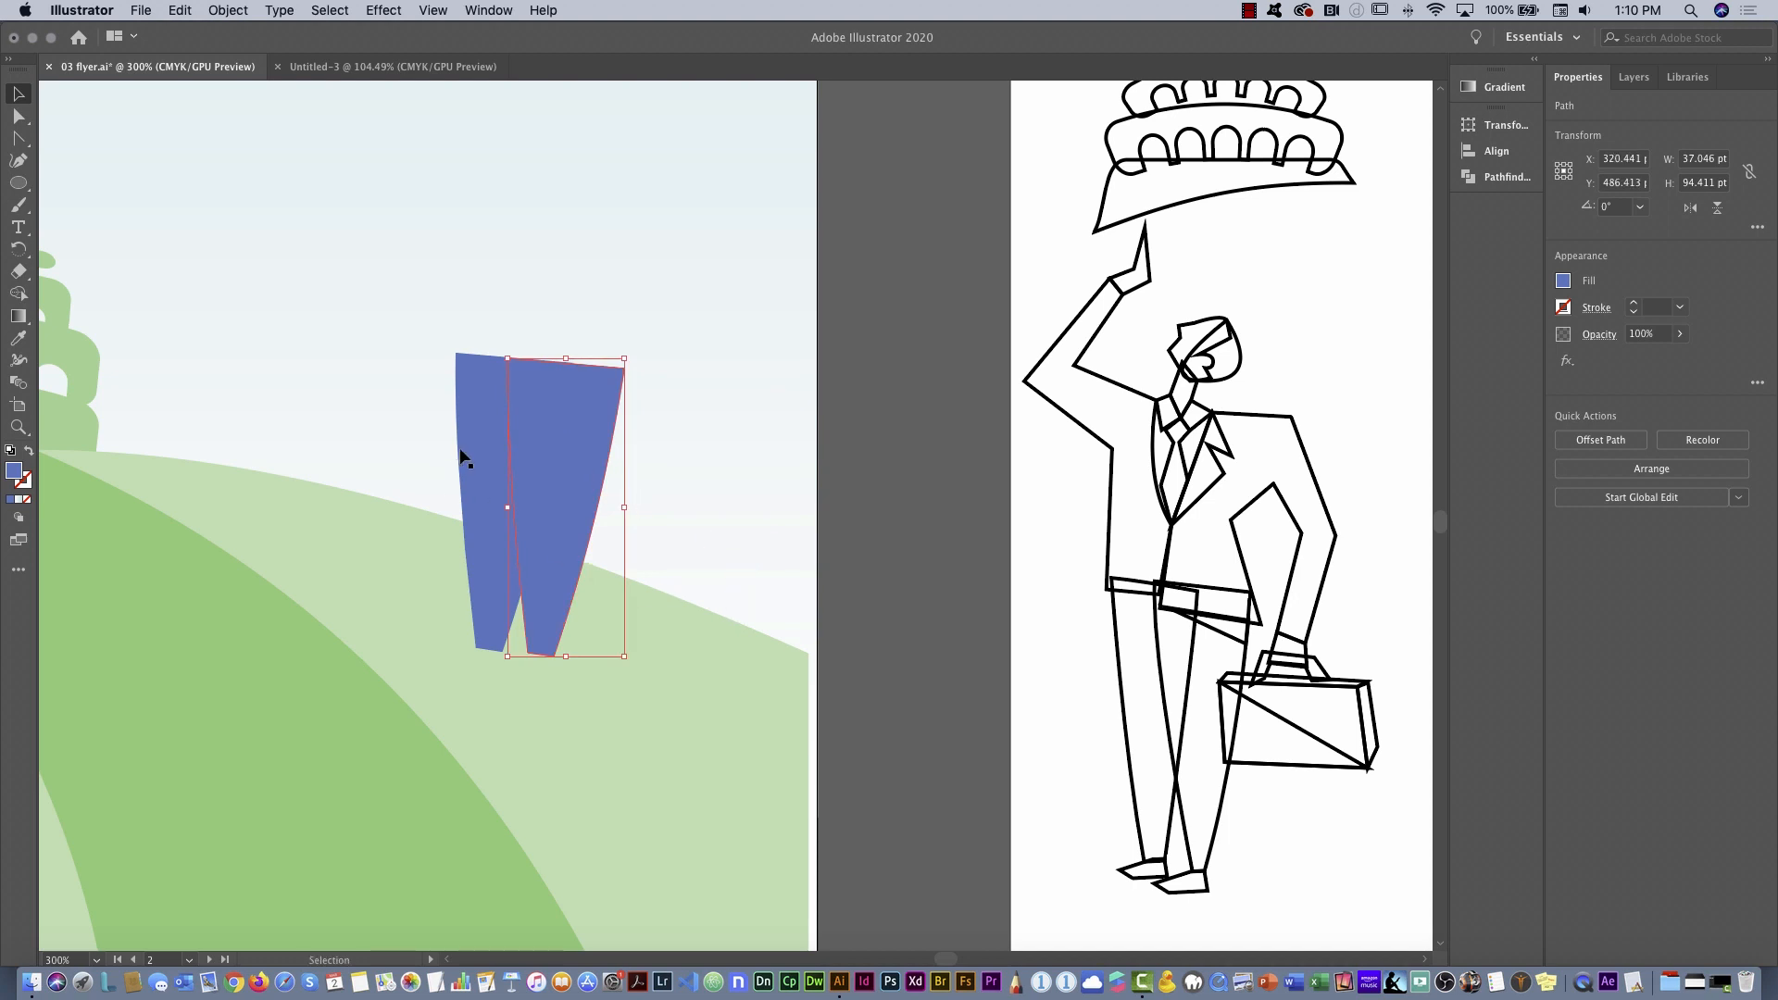
# Darken the rear trouser leg's blue fill by raising its black (K) value to 23%
pyautogui.click(482, 459)
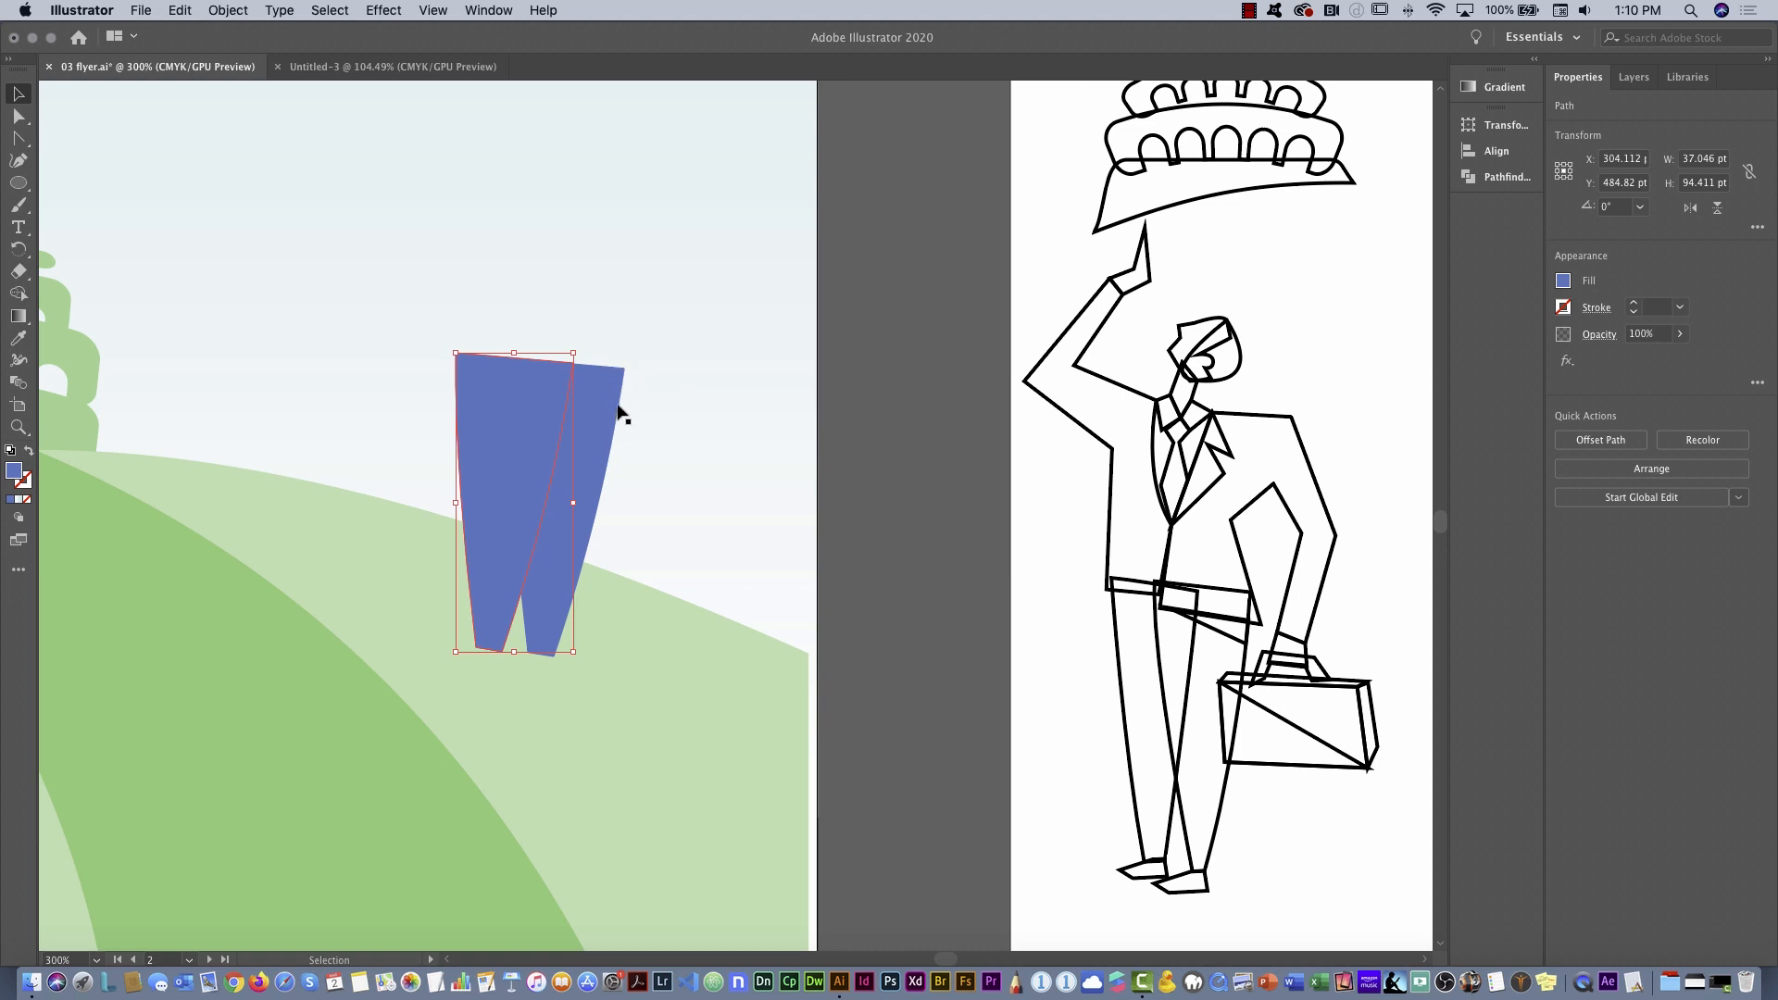
pyautogui.click(1561, 281)
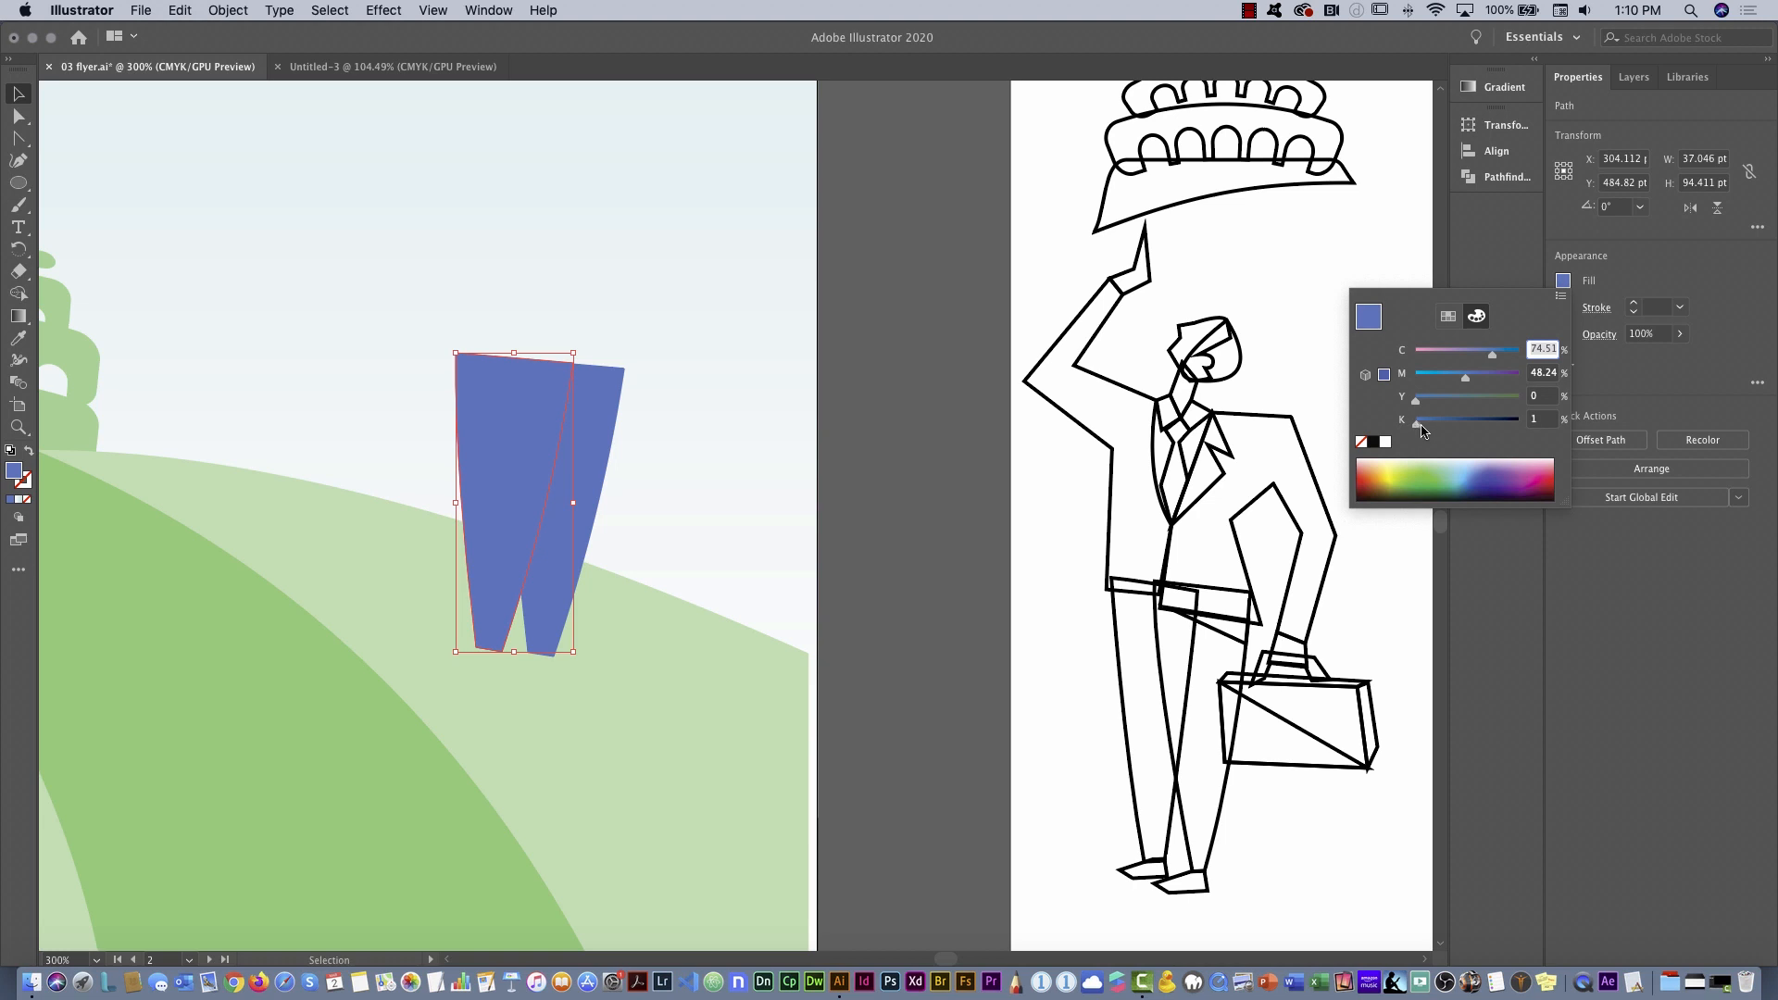
pyautogui.moveTo(1423, 431); pyautogui.dragTo(1434, 441)
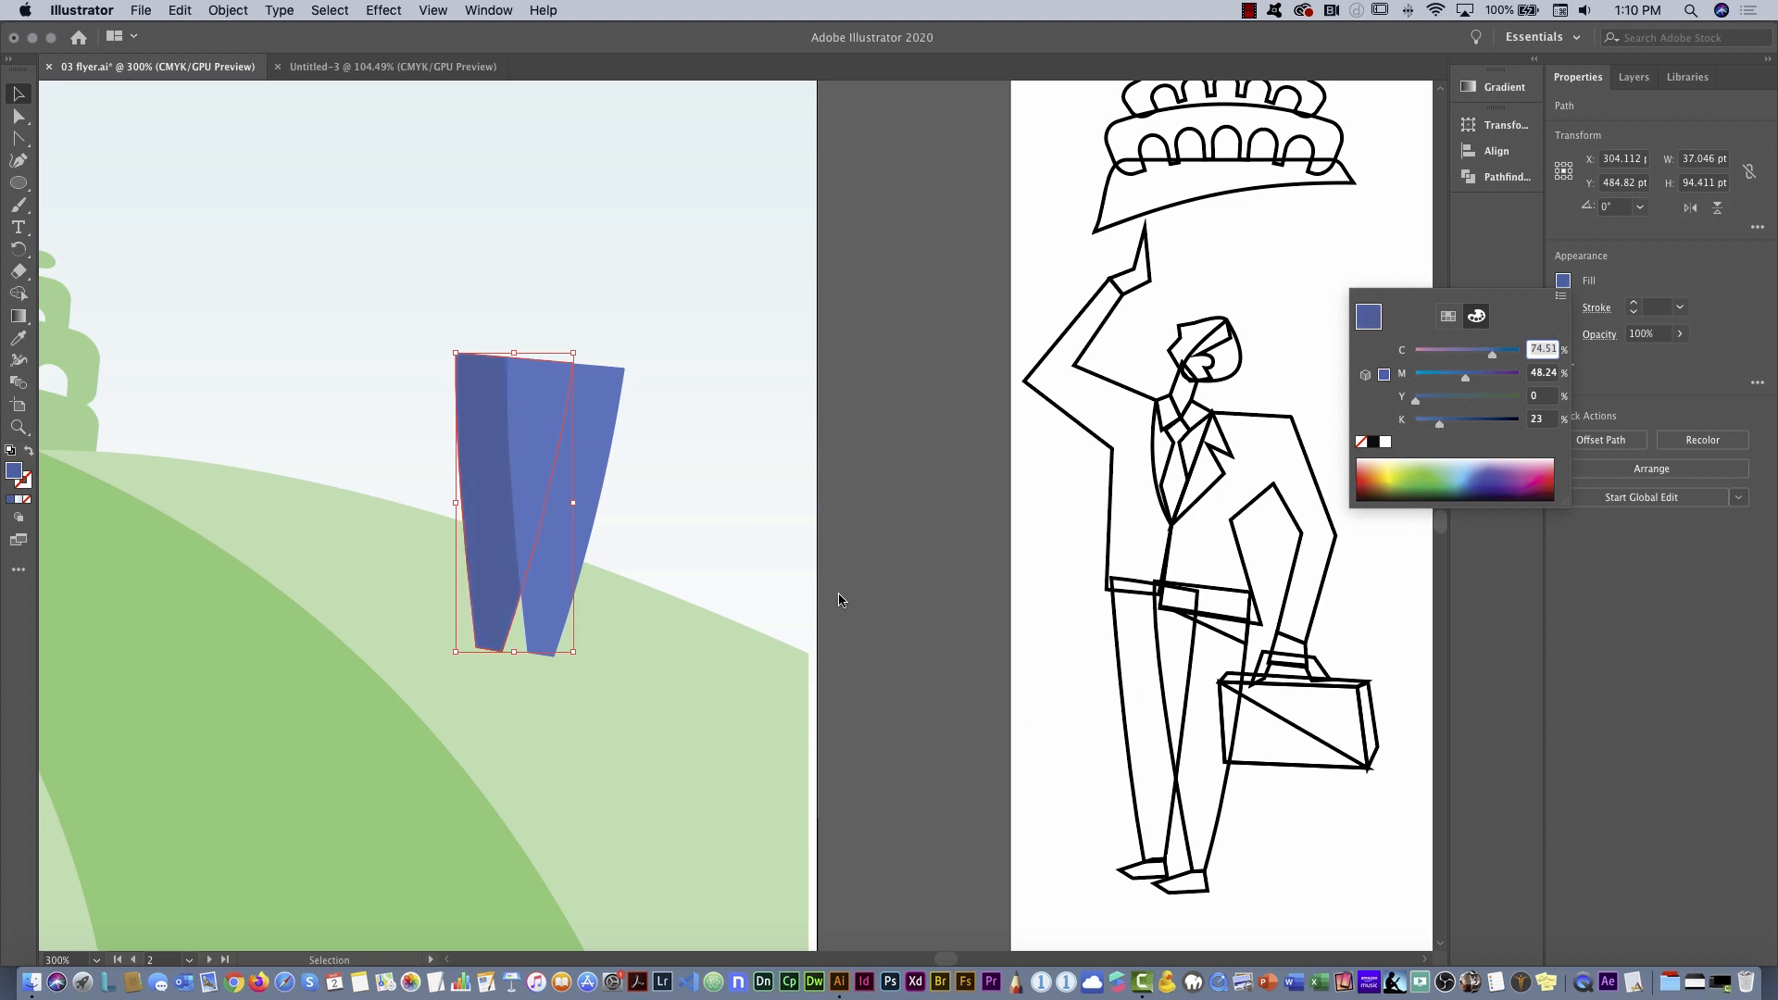
pyautogui.click(702, 803)
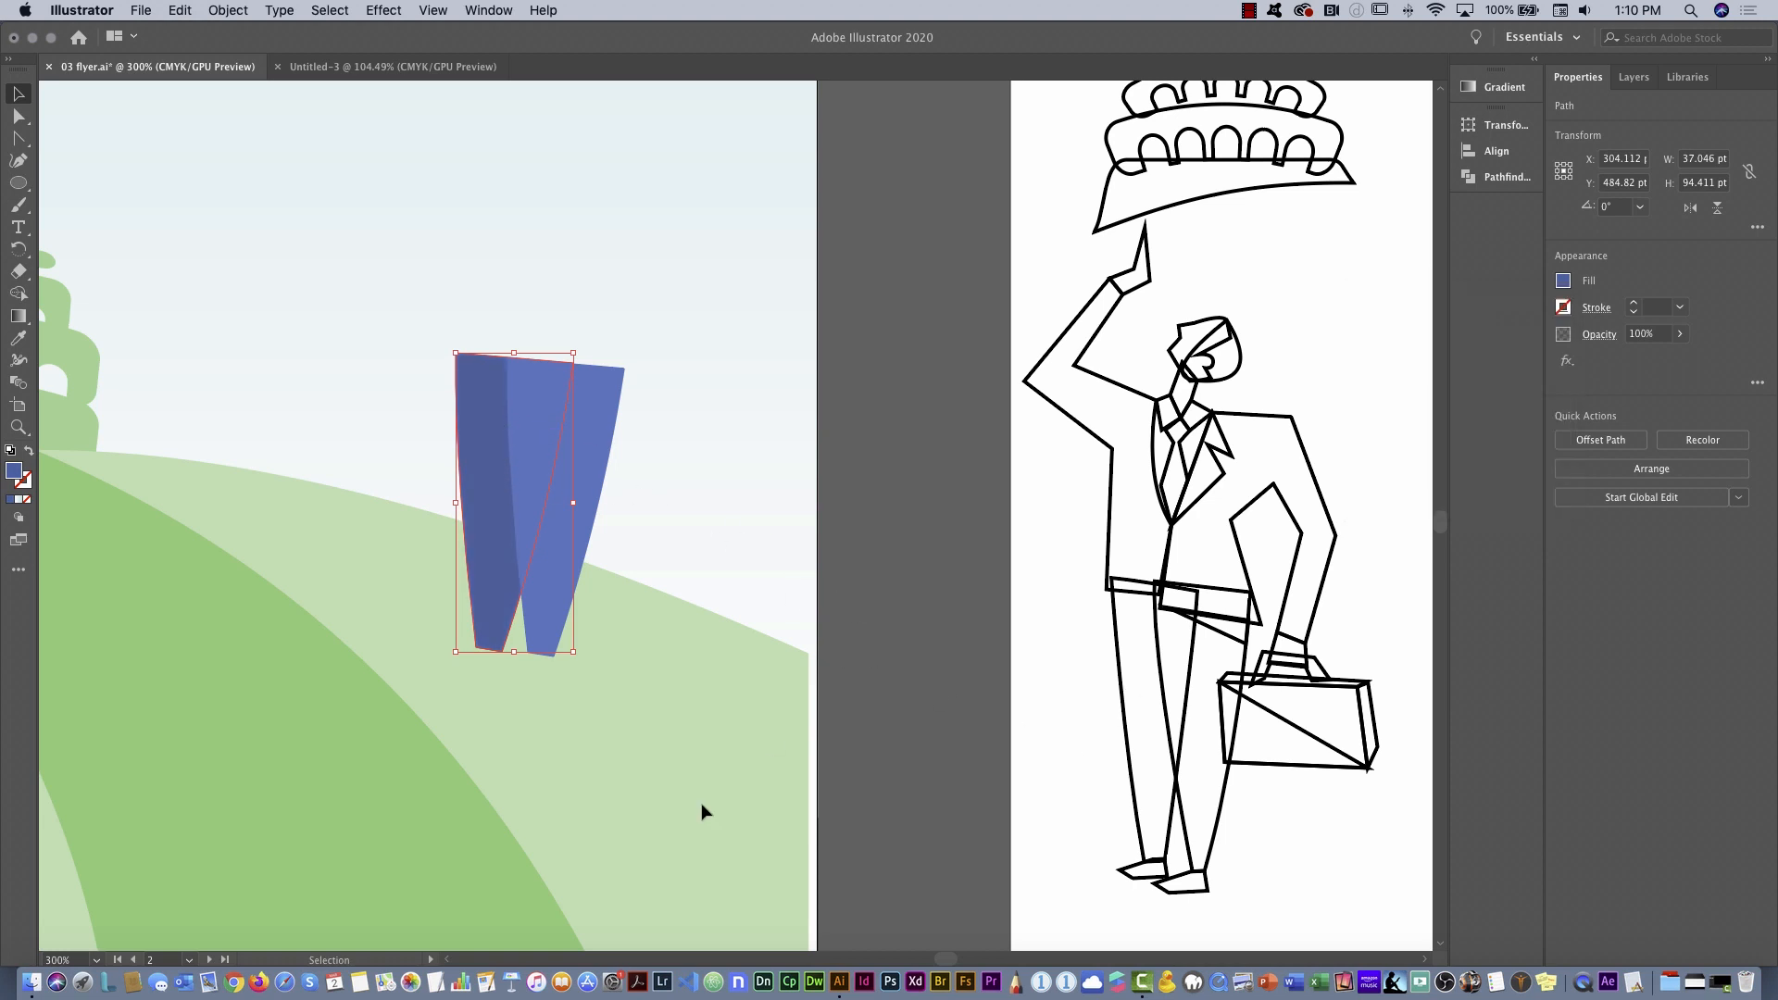
# Draw a closed, pointed shoe about 22 pt wide and 9 pt high below the front trouser leg with the Pen tool
pyautogui.click(17, 139)
pyautogui.click(18, 139)
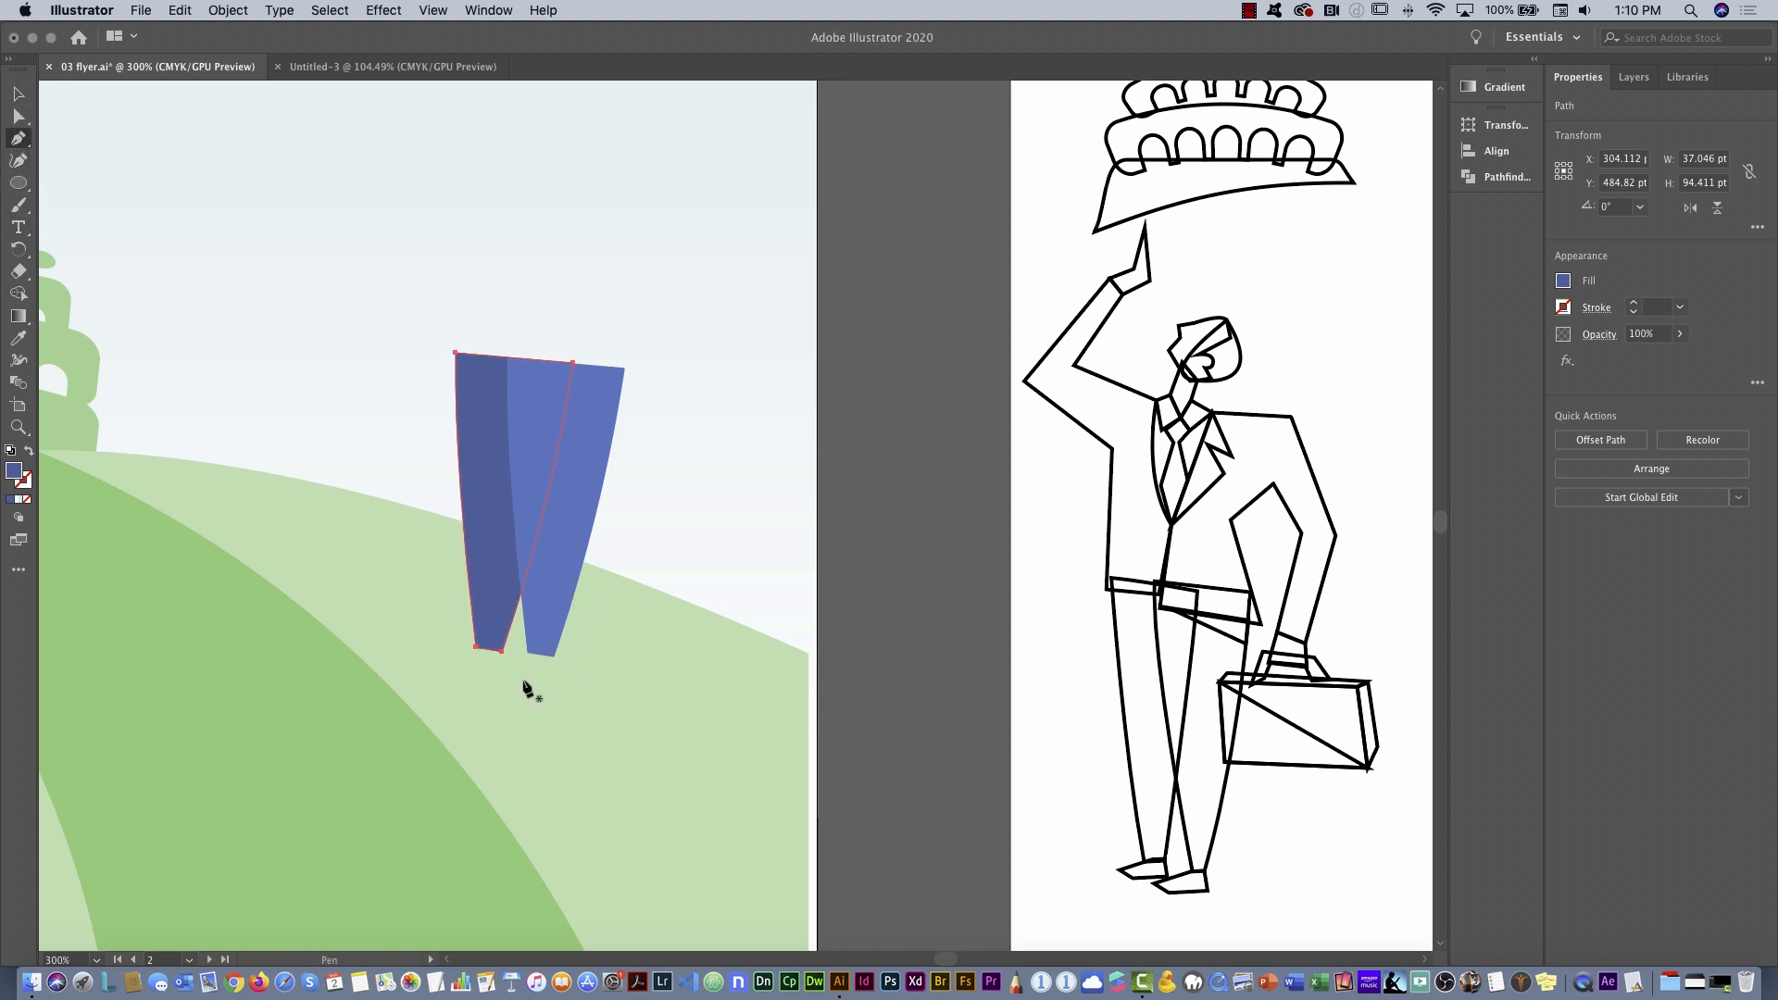
pyautogui.click(484, 673)
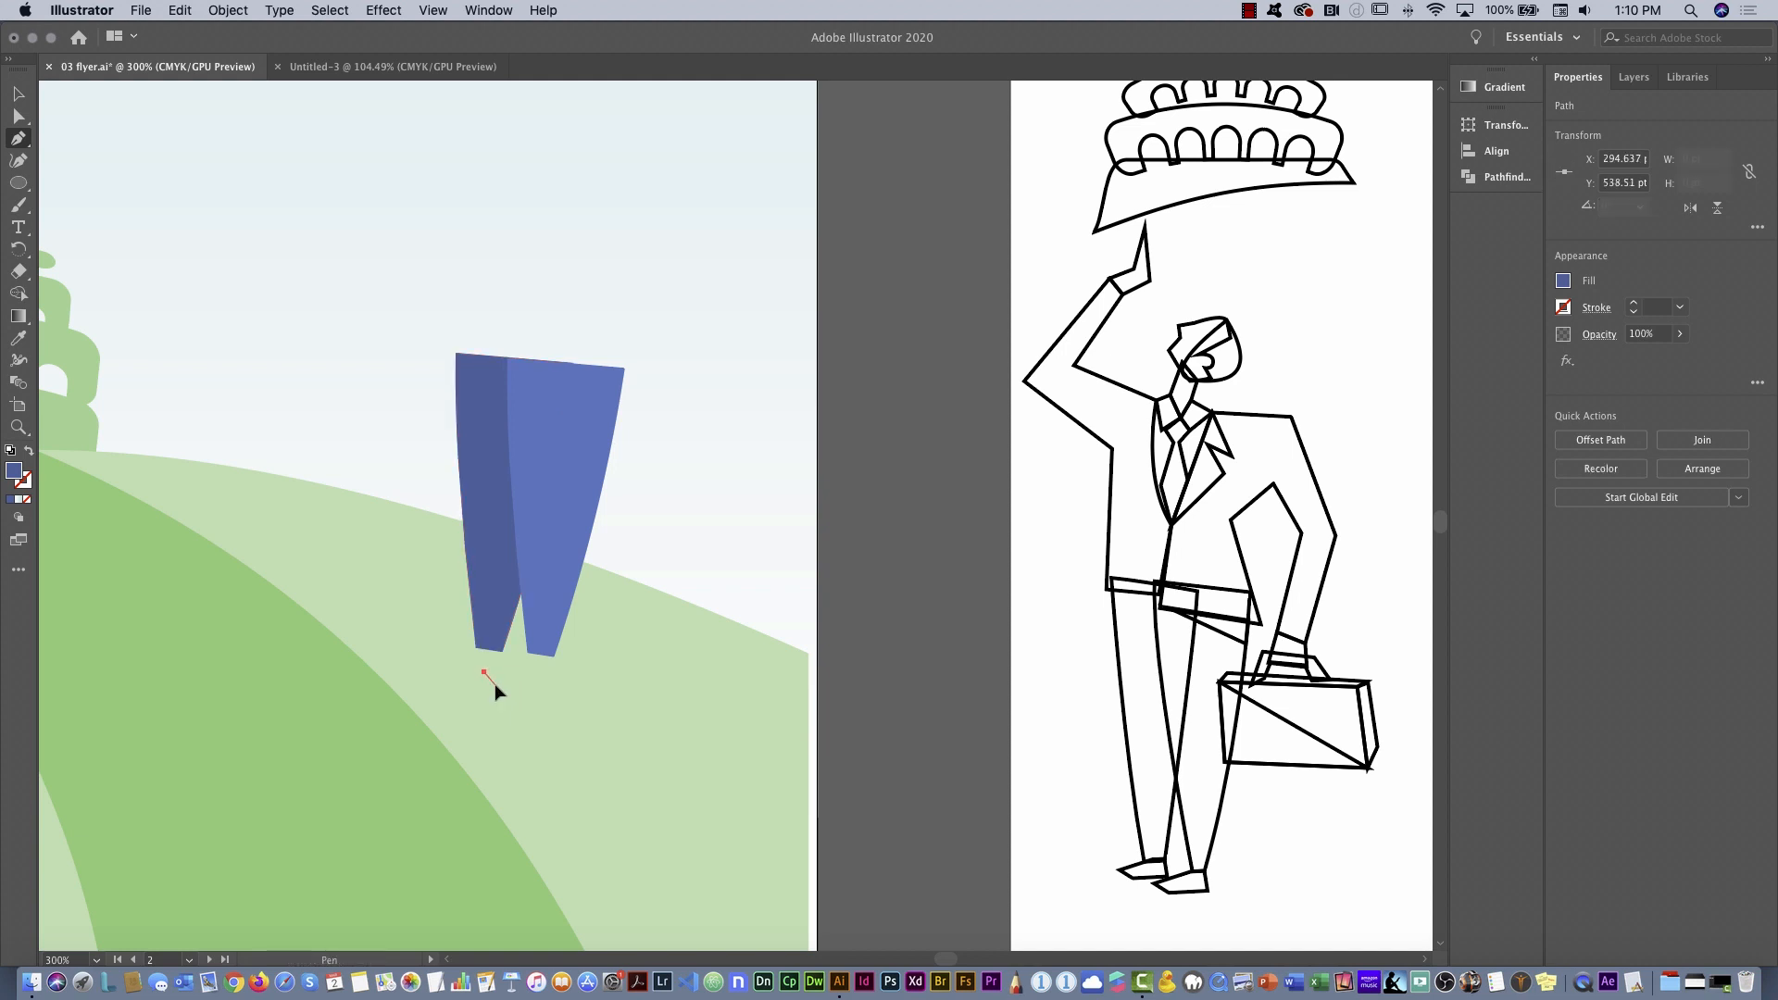
pyautogui.click(495, 684)
pyautogui.click(554, 686)
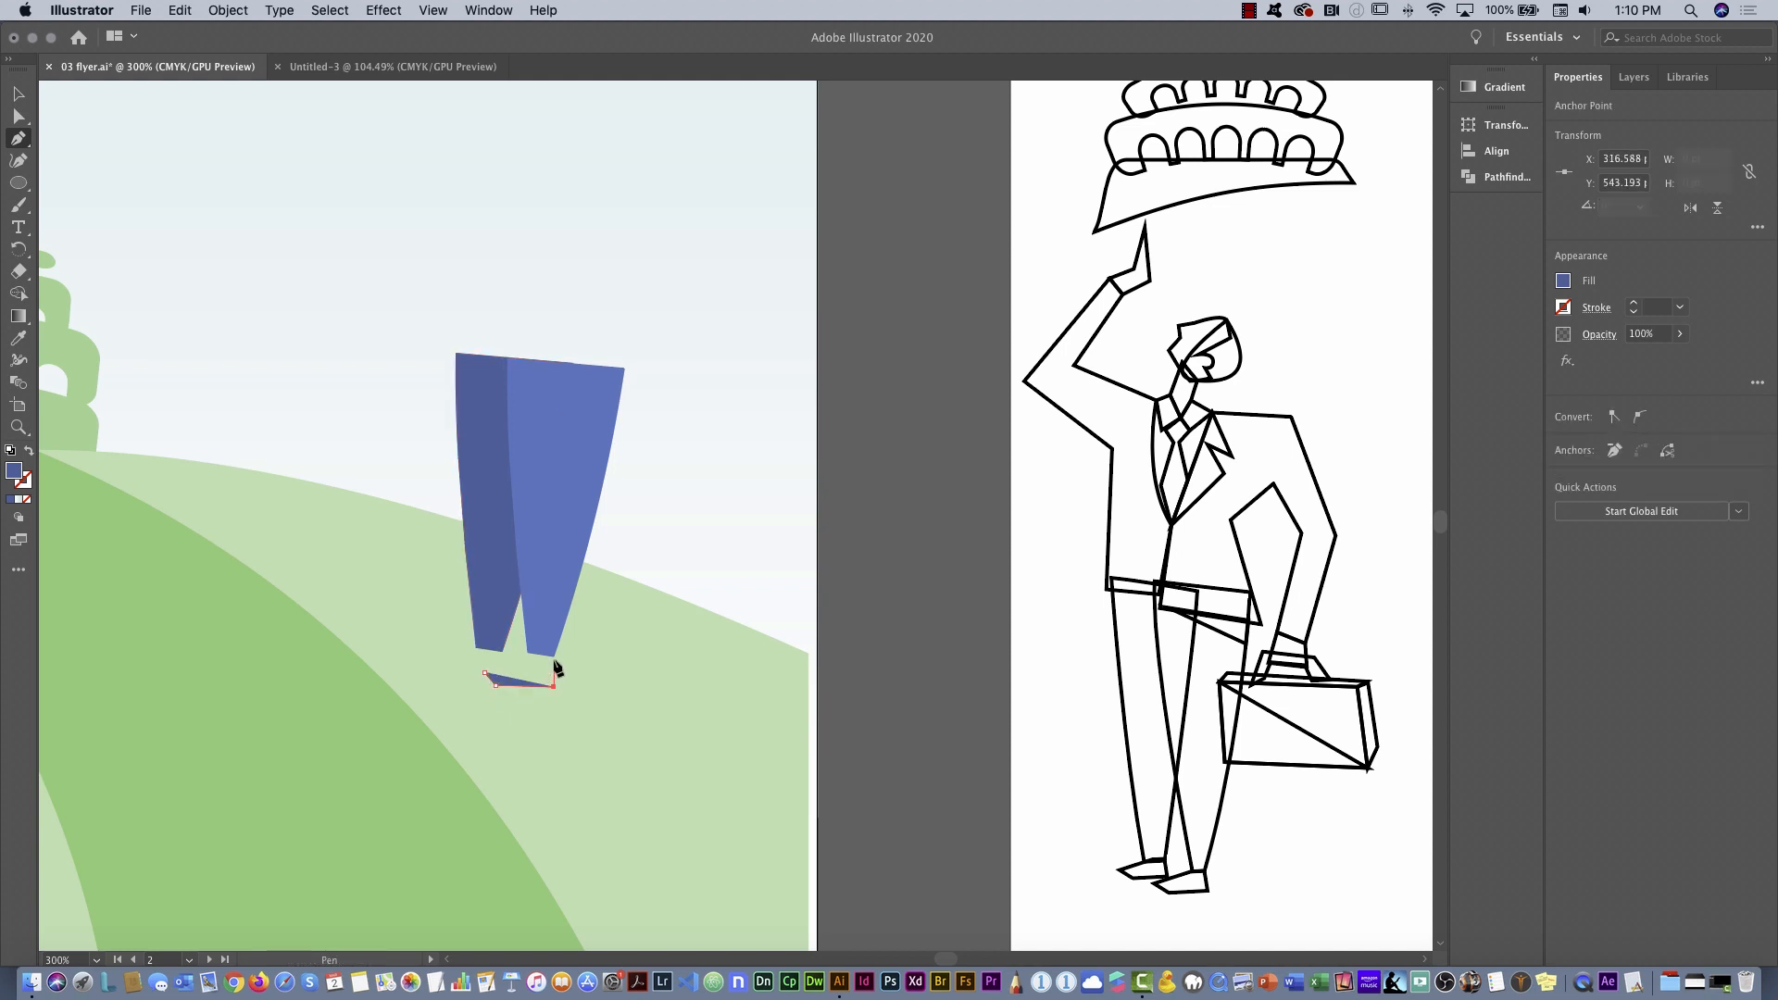
pyautogui.click(553, 661)
pyautogui.click(528, 660)
pyautogui.click(484, 673)
# Fill the new shoe under the front leg with solid black
pyautogui.click(1571, 286)
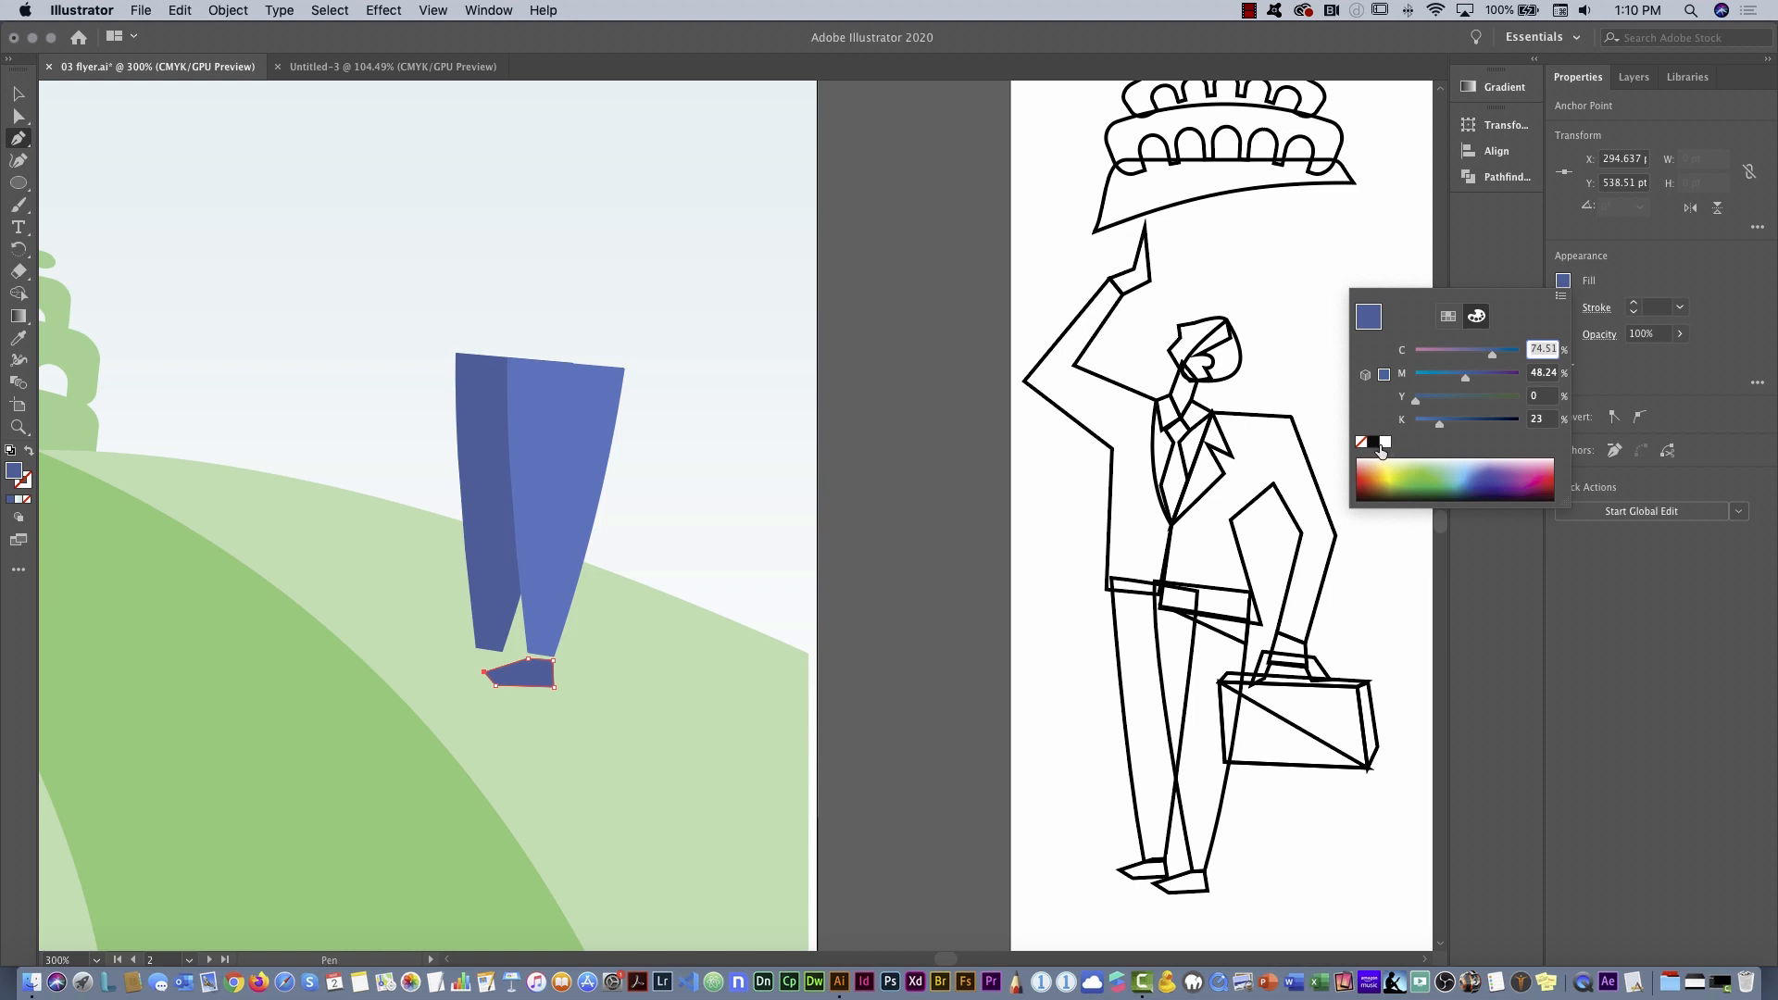
pyautogui.click(1372, 443)
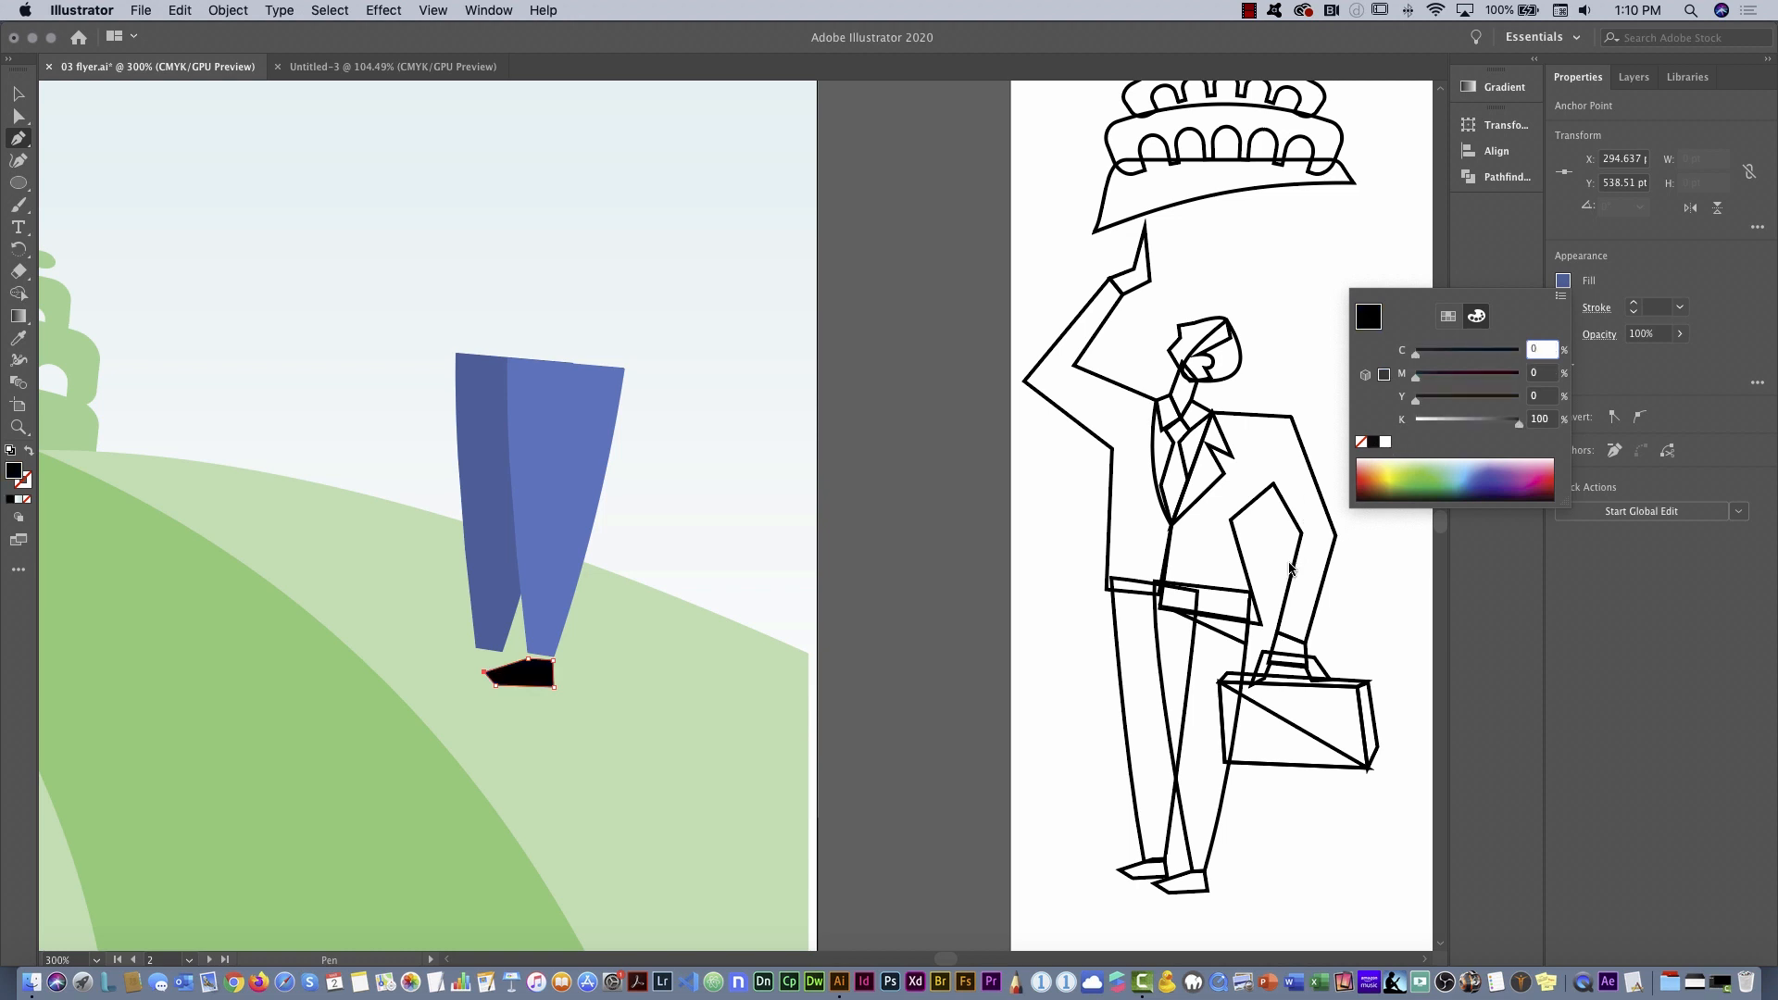
pyautogui.press('Return')
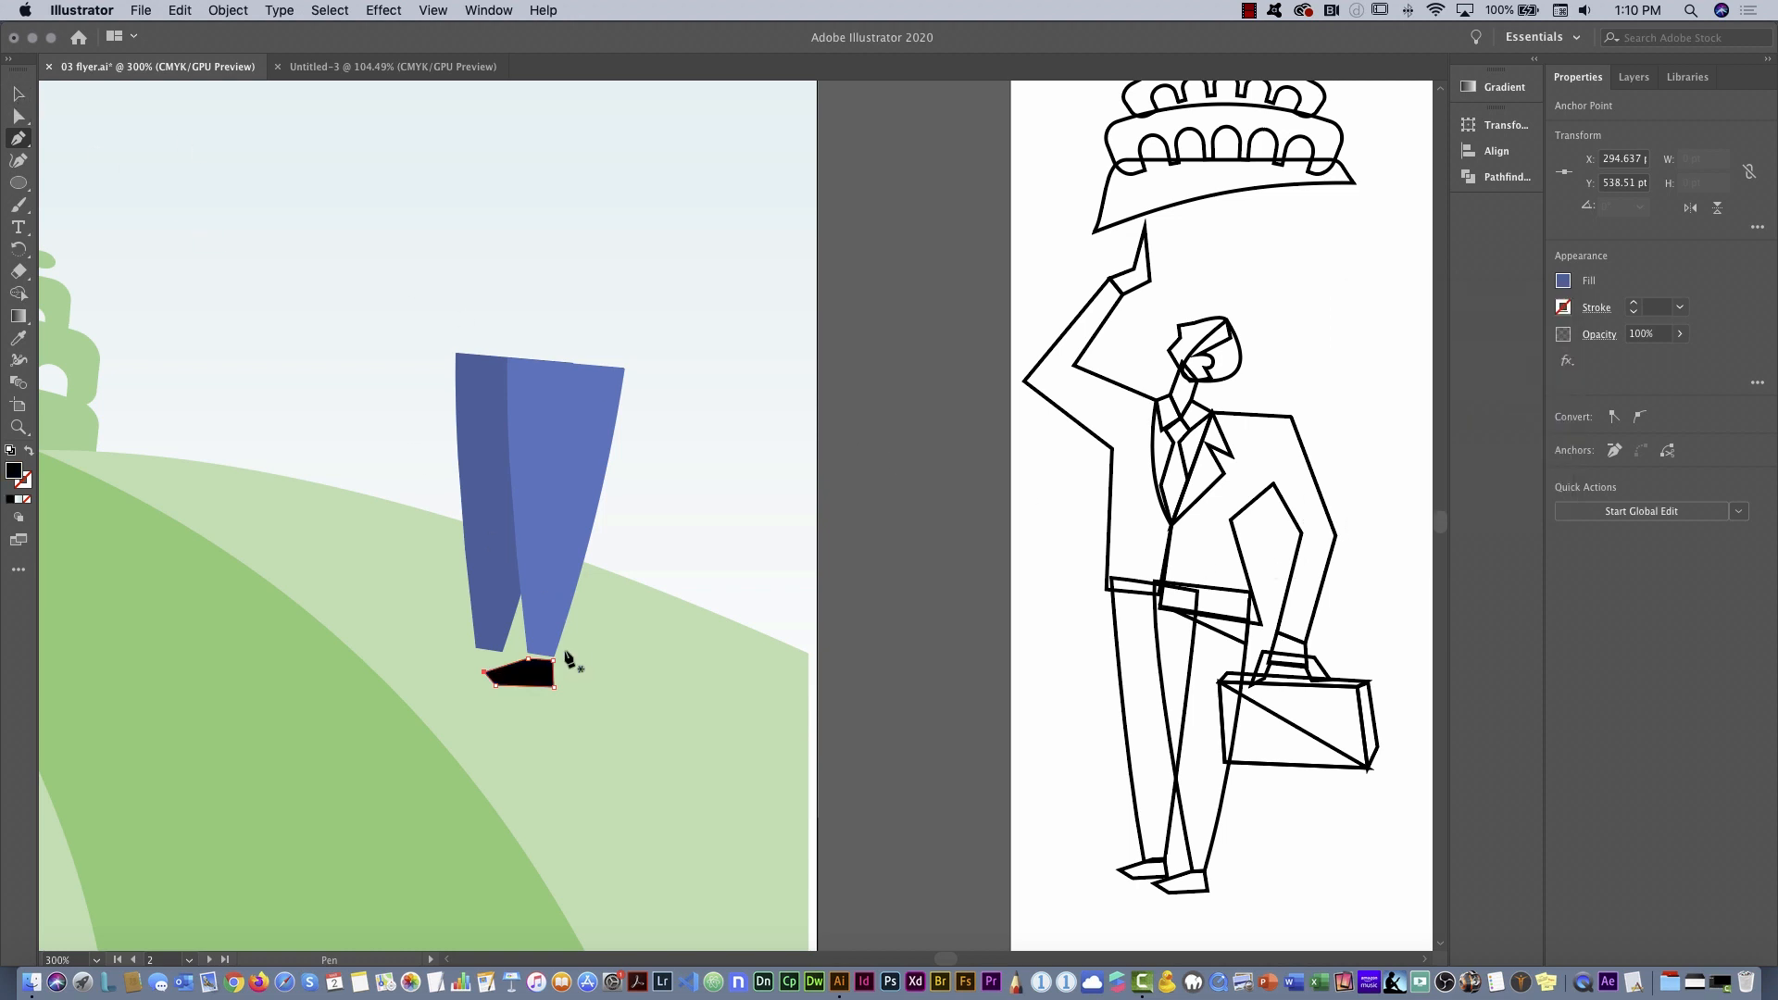
# Duplicate the black shoe, fit the copy under the rear leg at about 18 by 8 pt, and fine-tune the front shoe
pyautogui.click(20, 95)
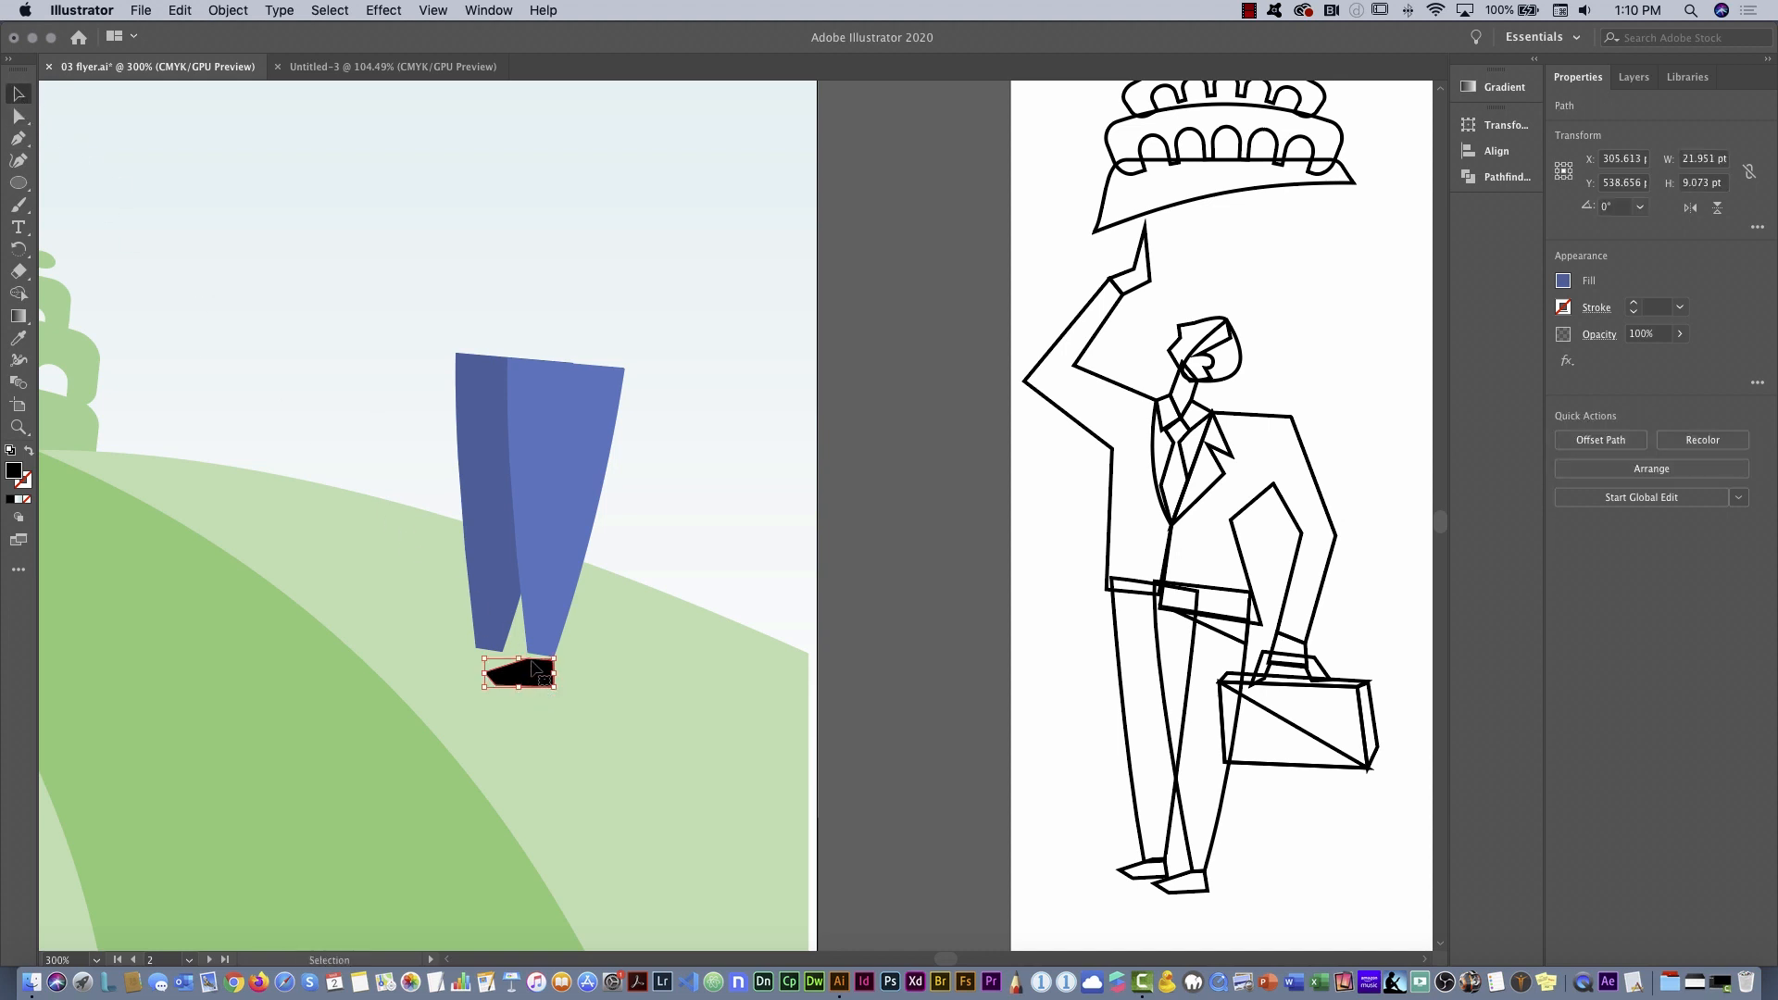
pyautogui.press('a')
pyautogui.moveTo(537, 651); pyautogui.dragTo(754, 494)
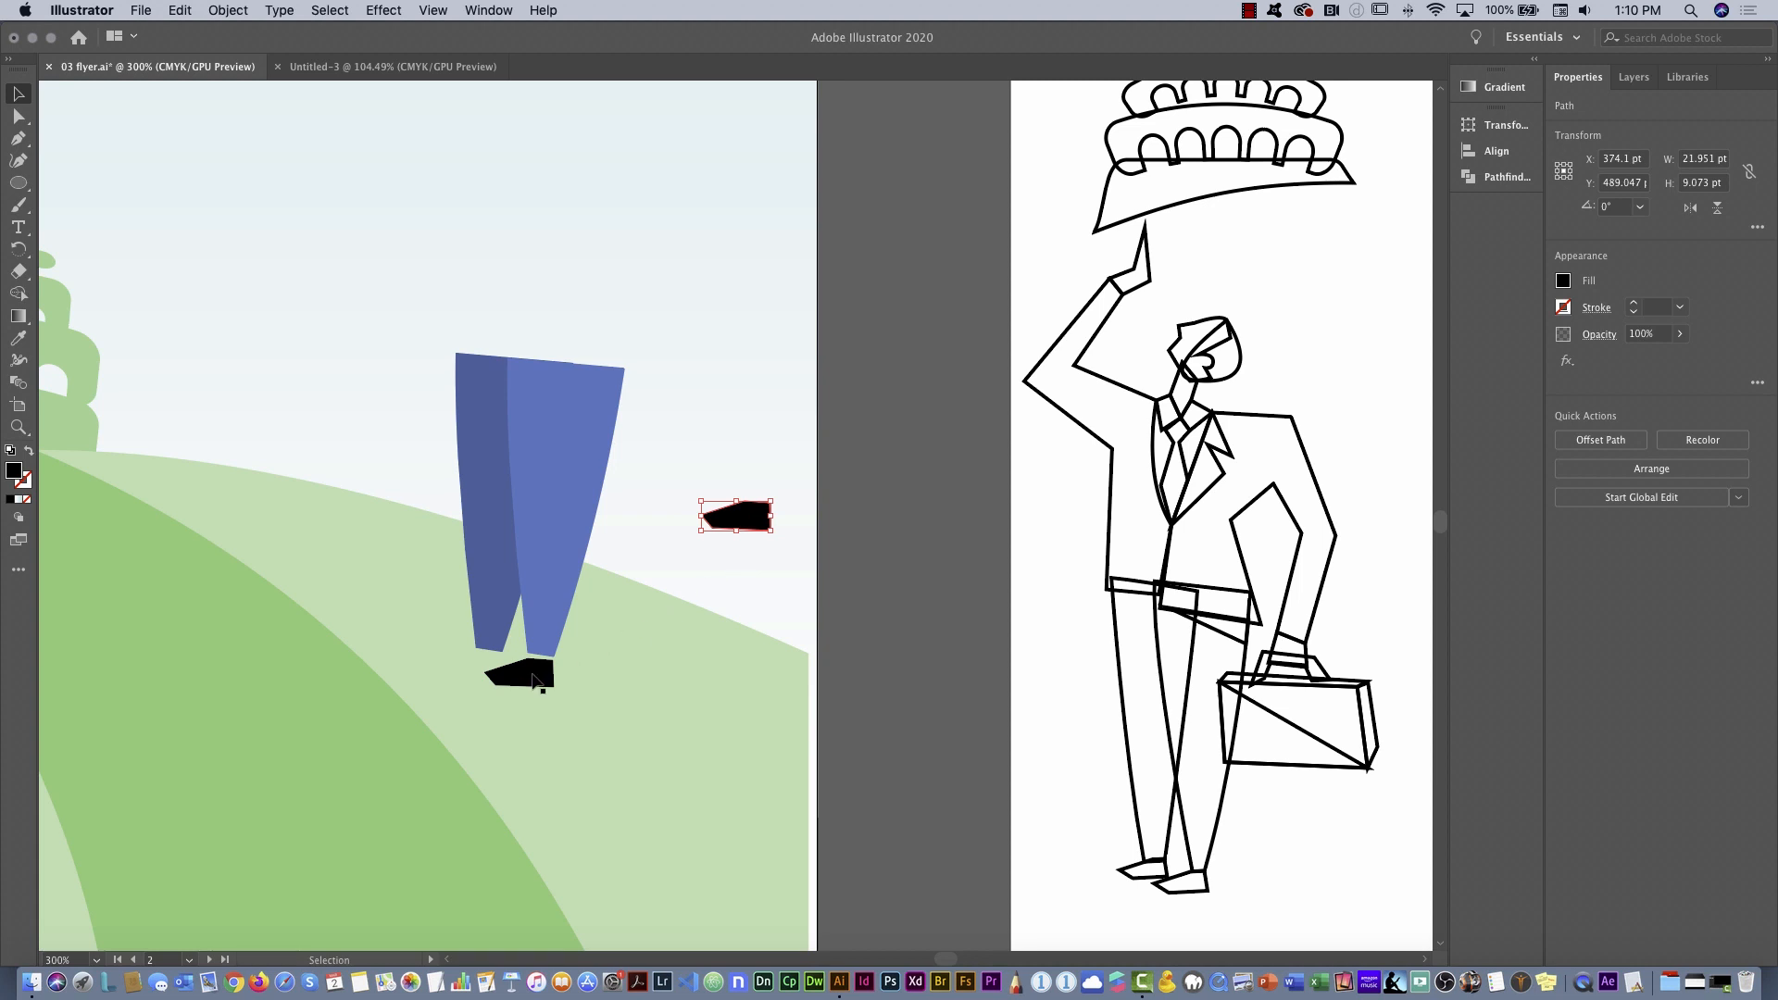
pyautogui.moveTo(536, 680); pyautogui.dragTo(478, 662)
pyautogui.click(459, 676)
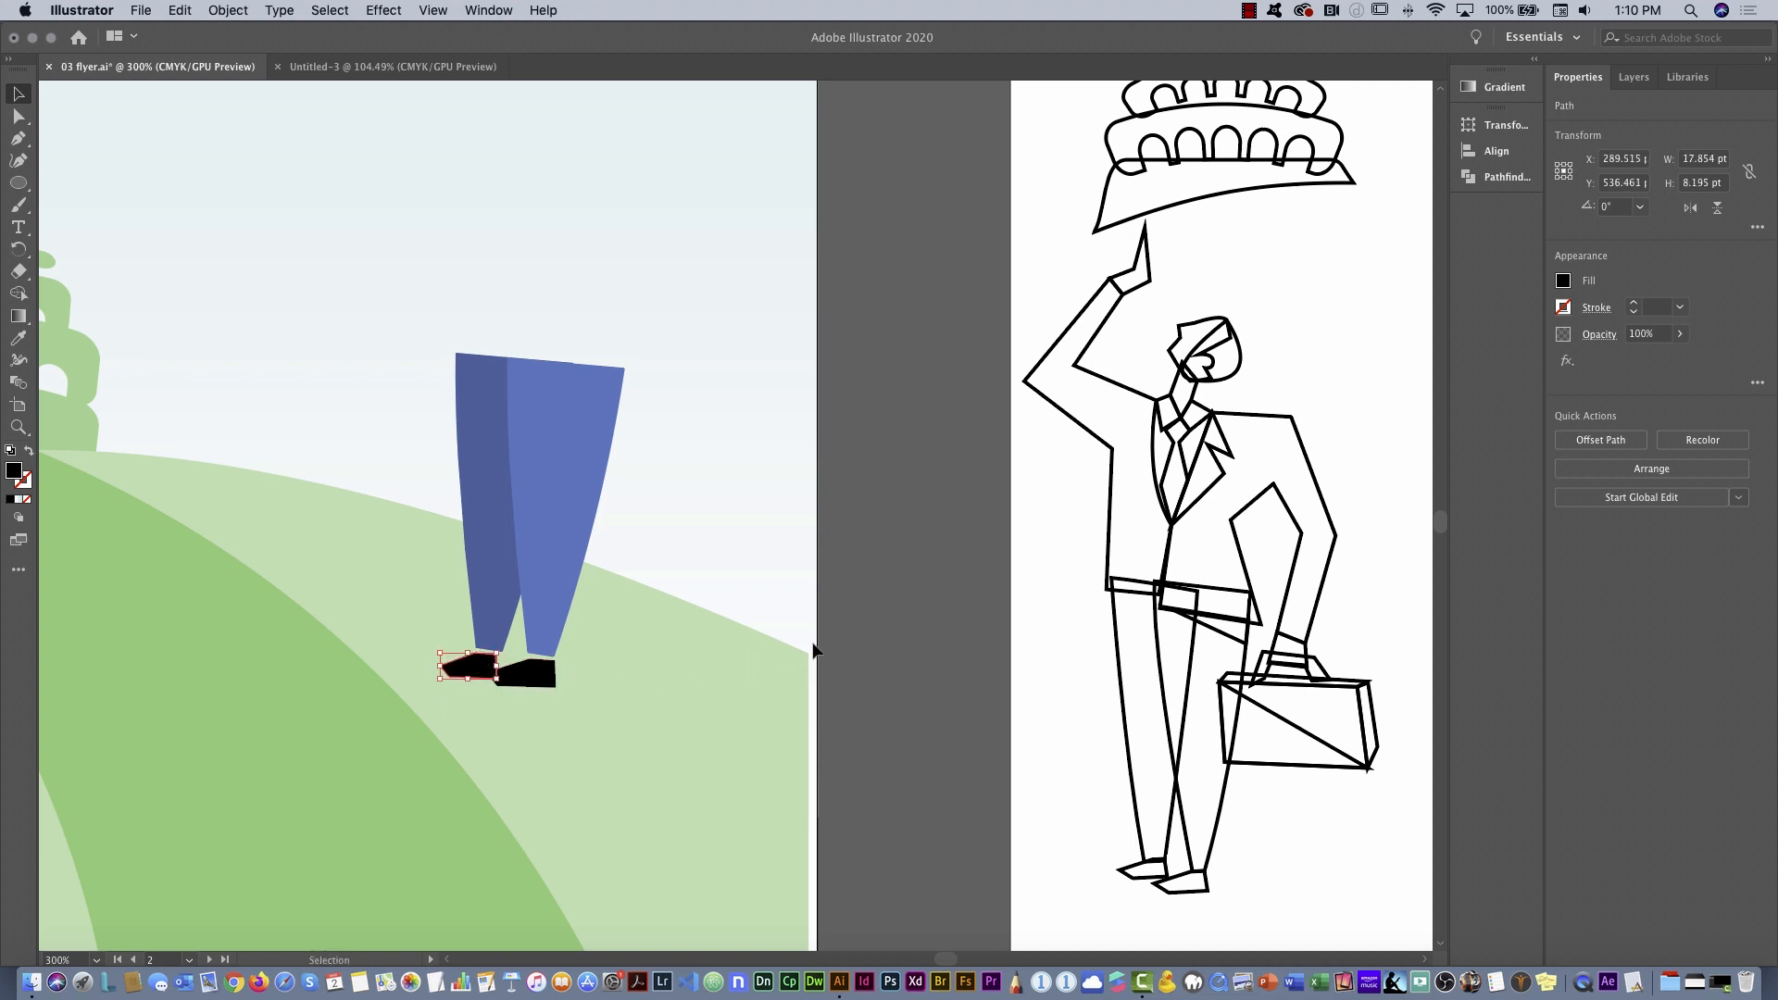
pyautogui.click(892, 670)
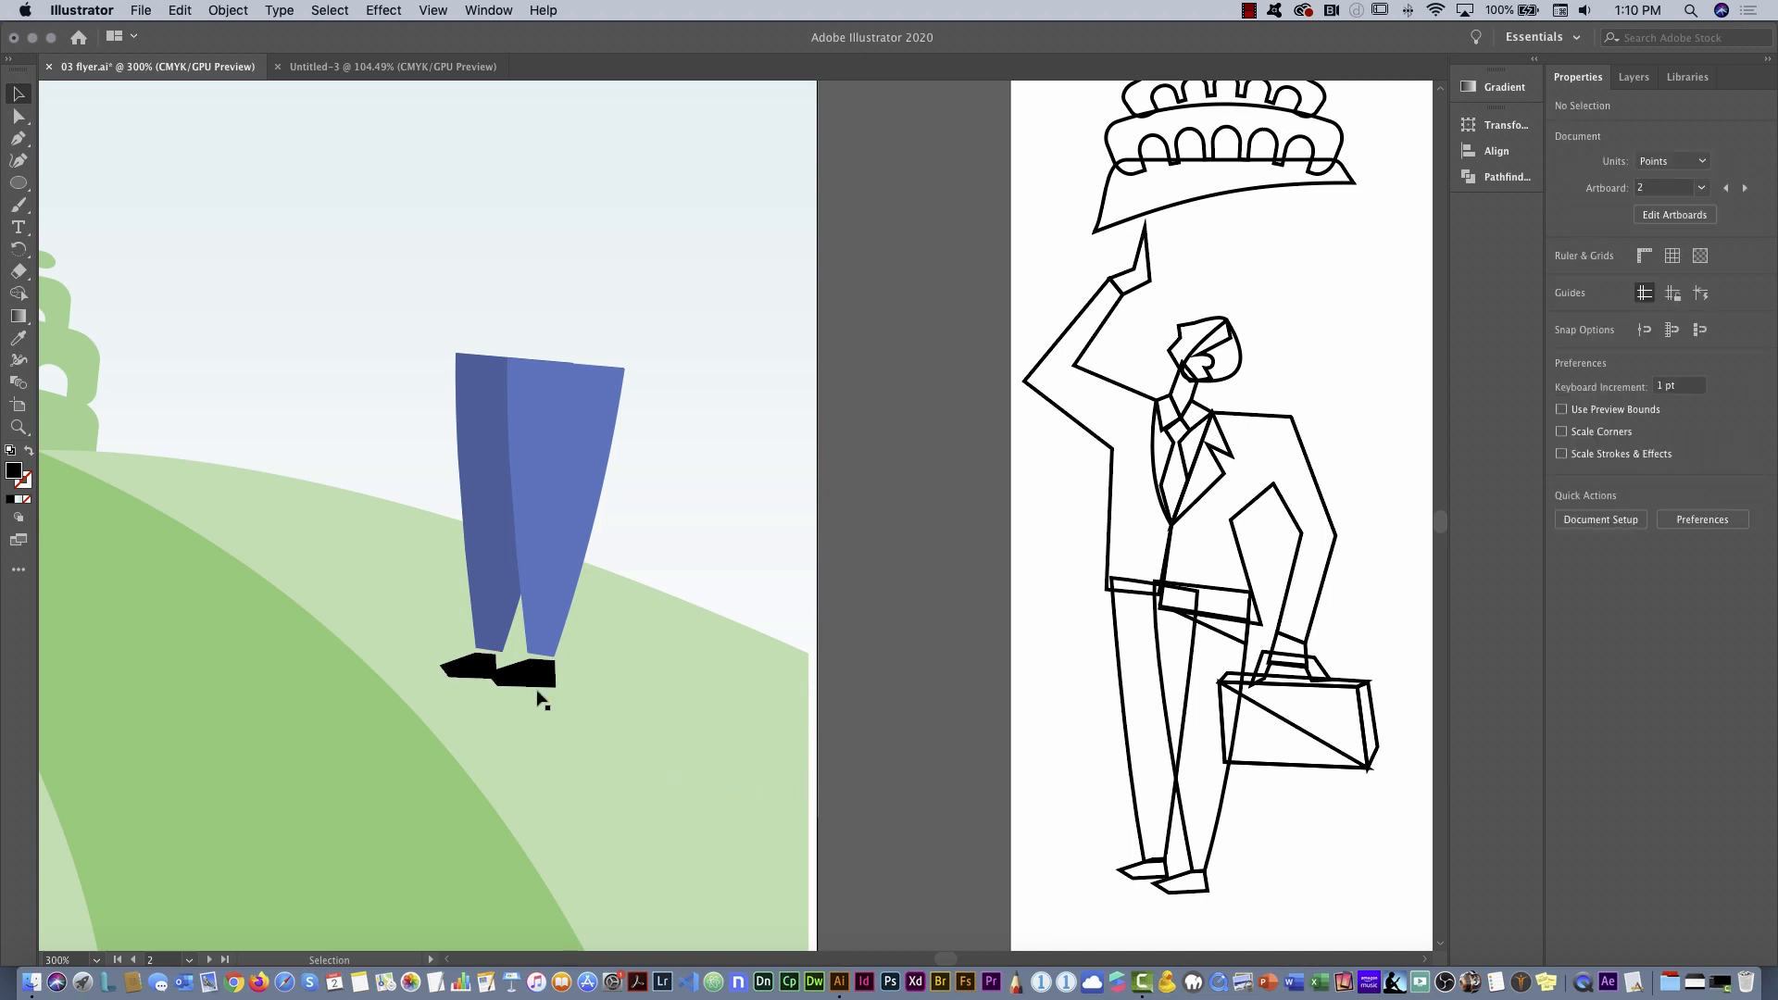
pyautogui.press('a')
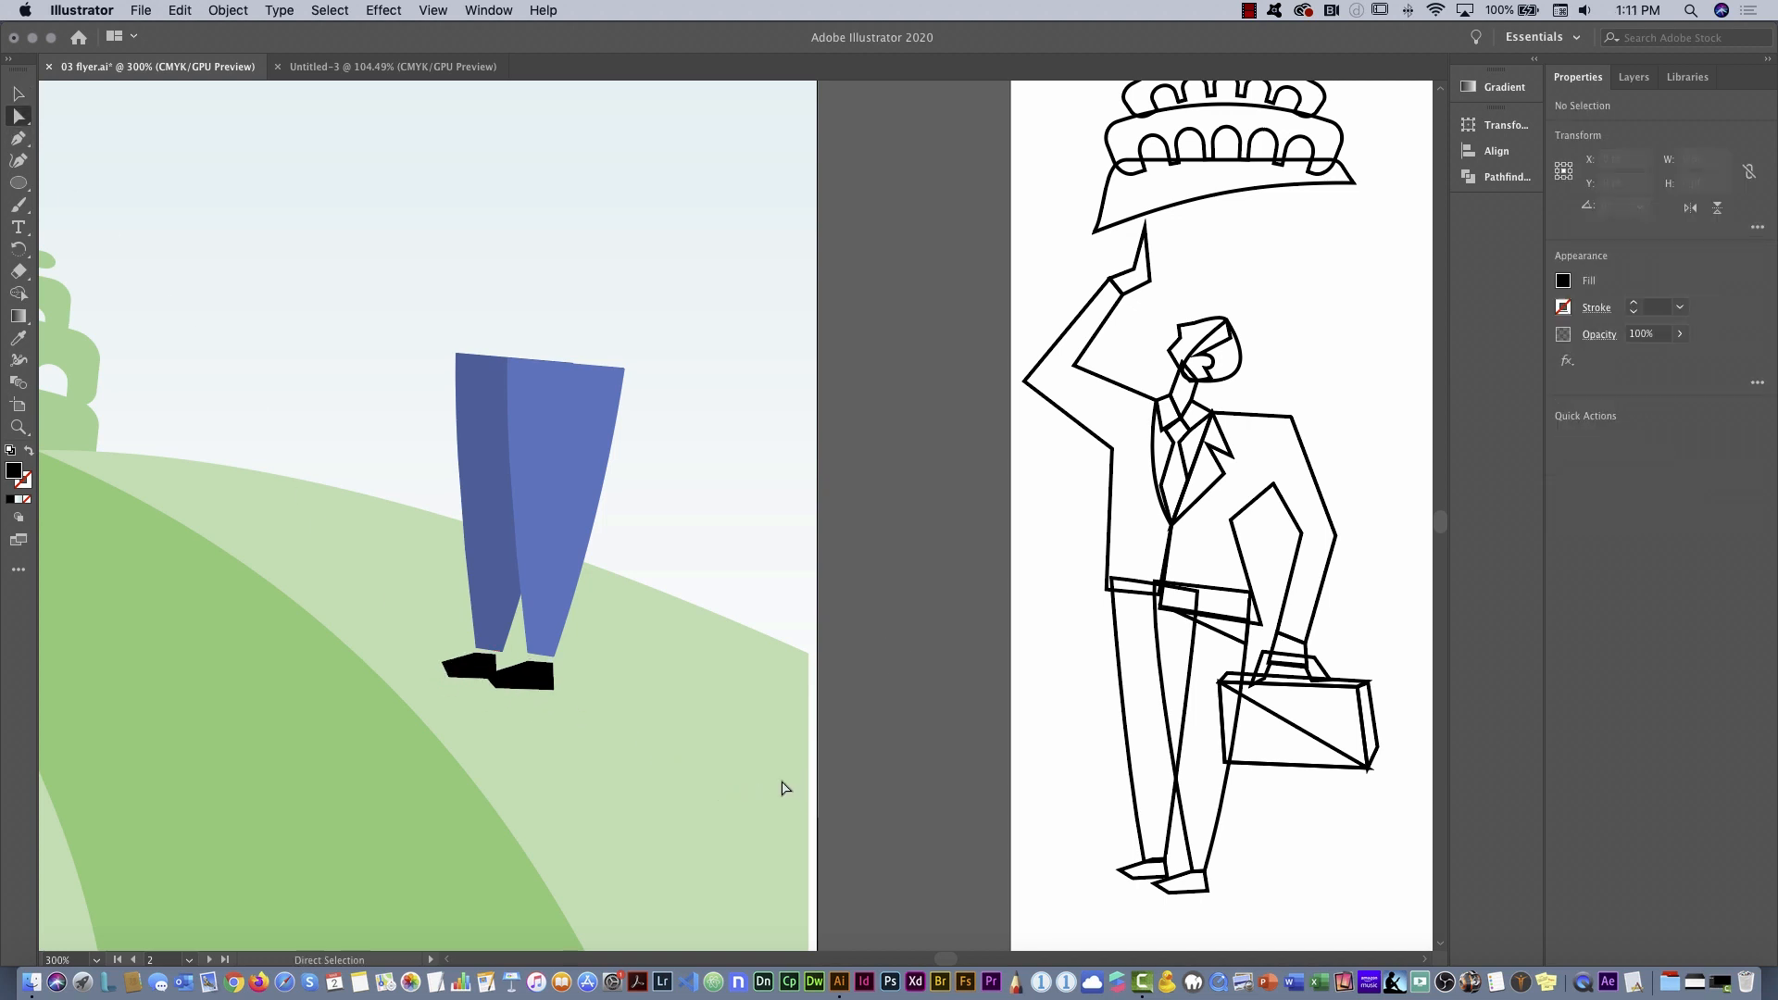
# Draw the jacket's front half and bent arm as one closed Pen outline above the trousers, with no fill and a 1 pt black stroke
pyautogui.click(19, 141)
pyautogui.click(29, 454)
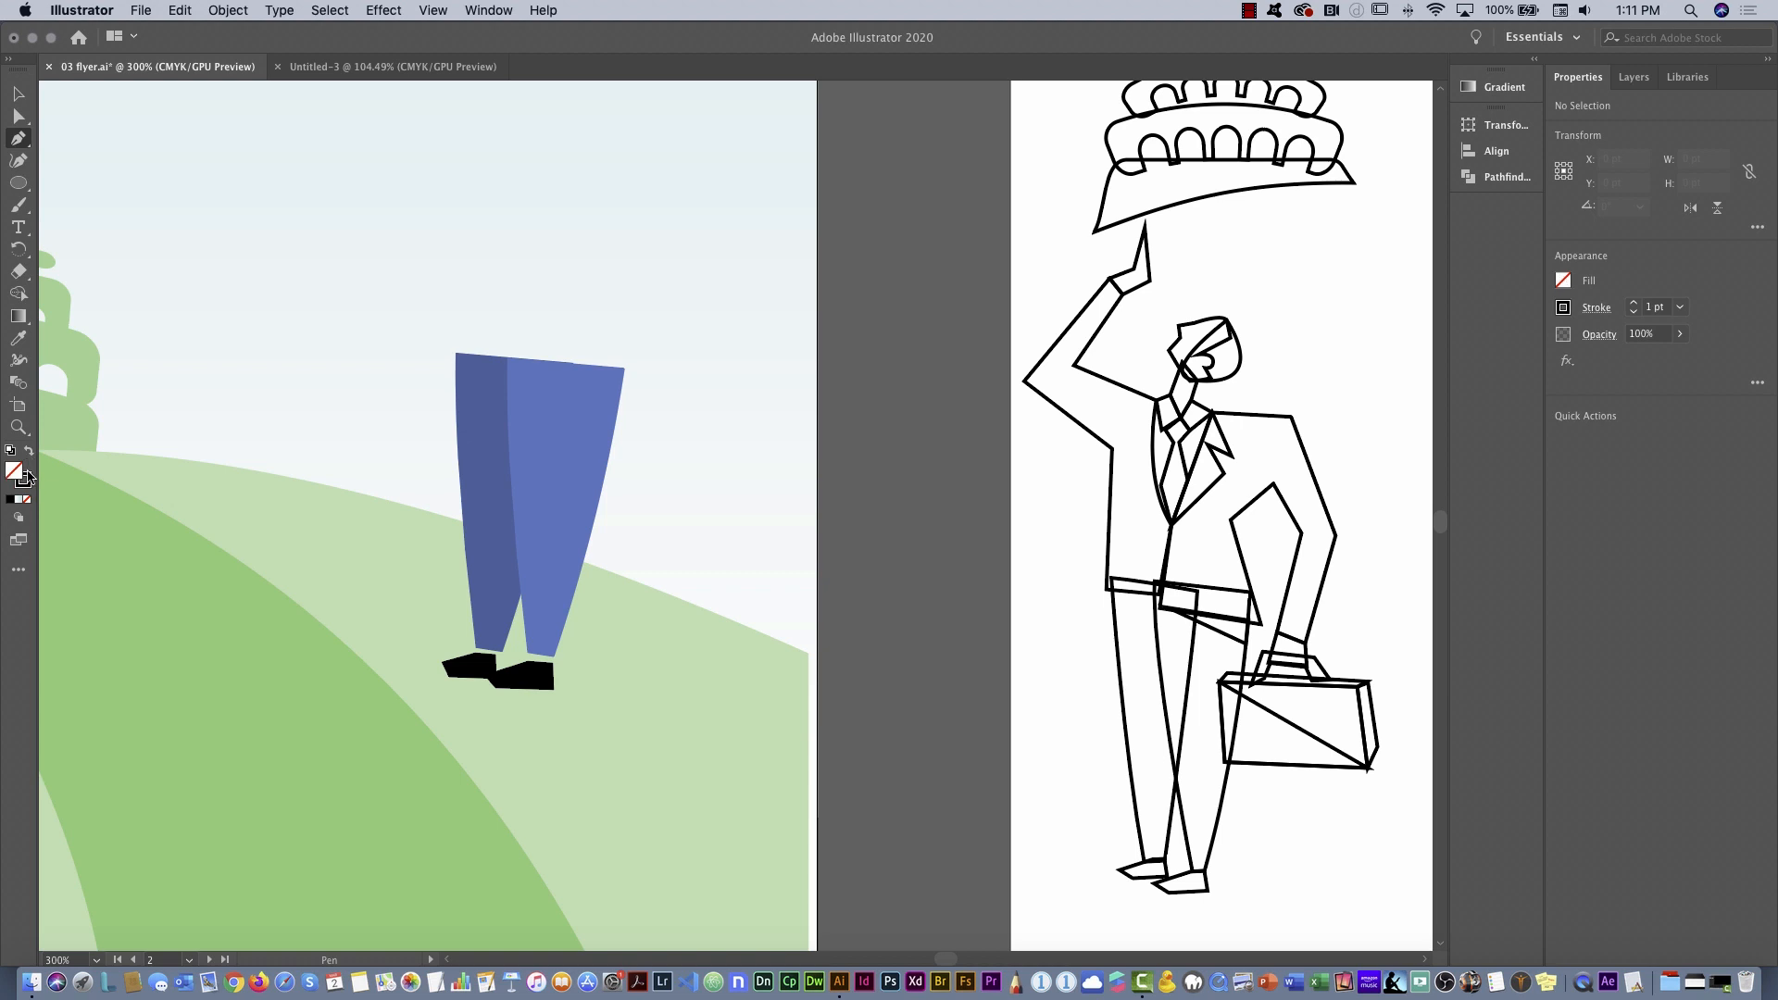
pyautogui.click(1564, 309)
pyautogui.click(1563, 283)
pyautogui.click(527, 377)
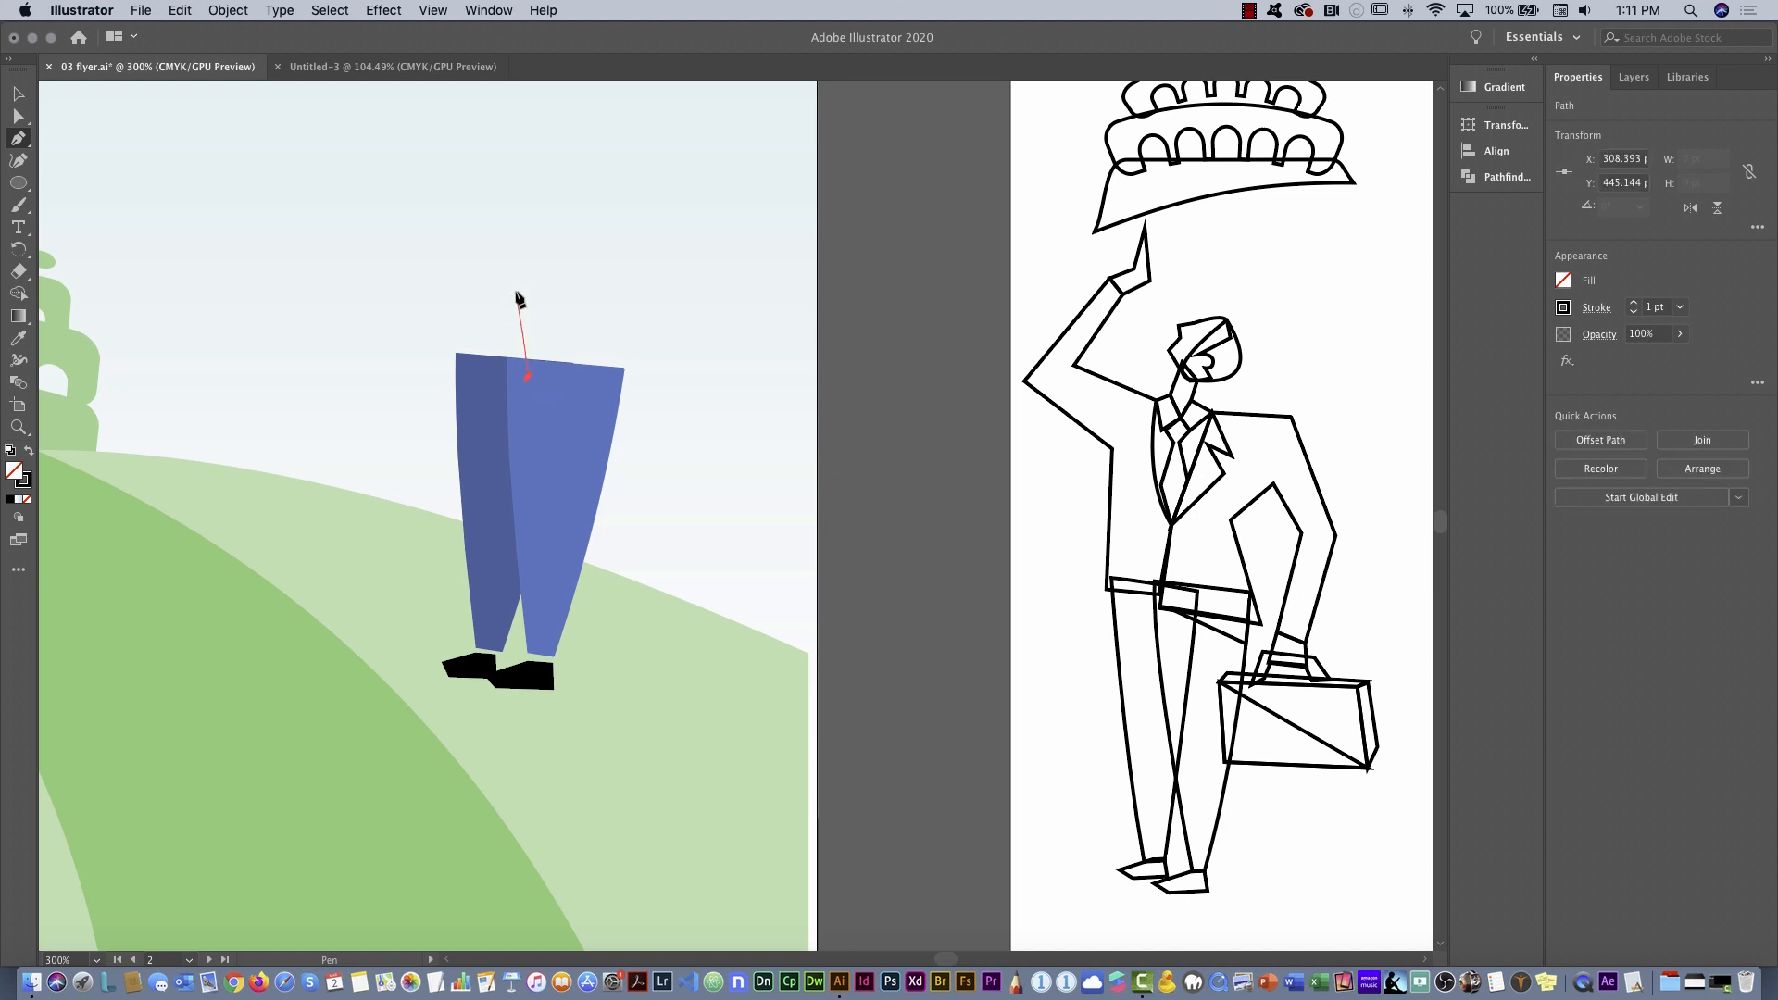
pyautogui.click(517, 293)
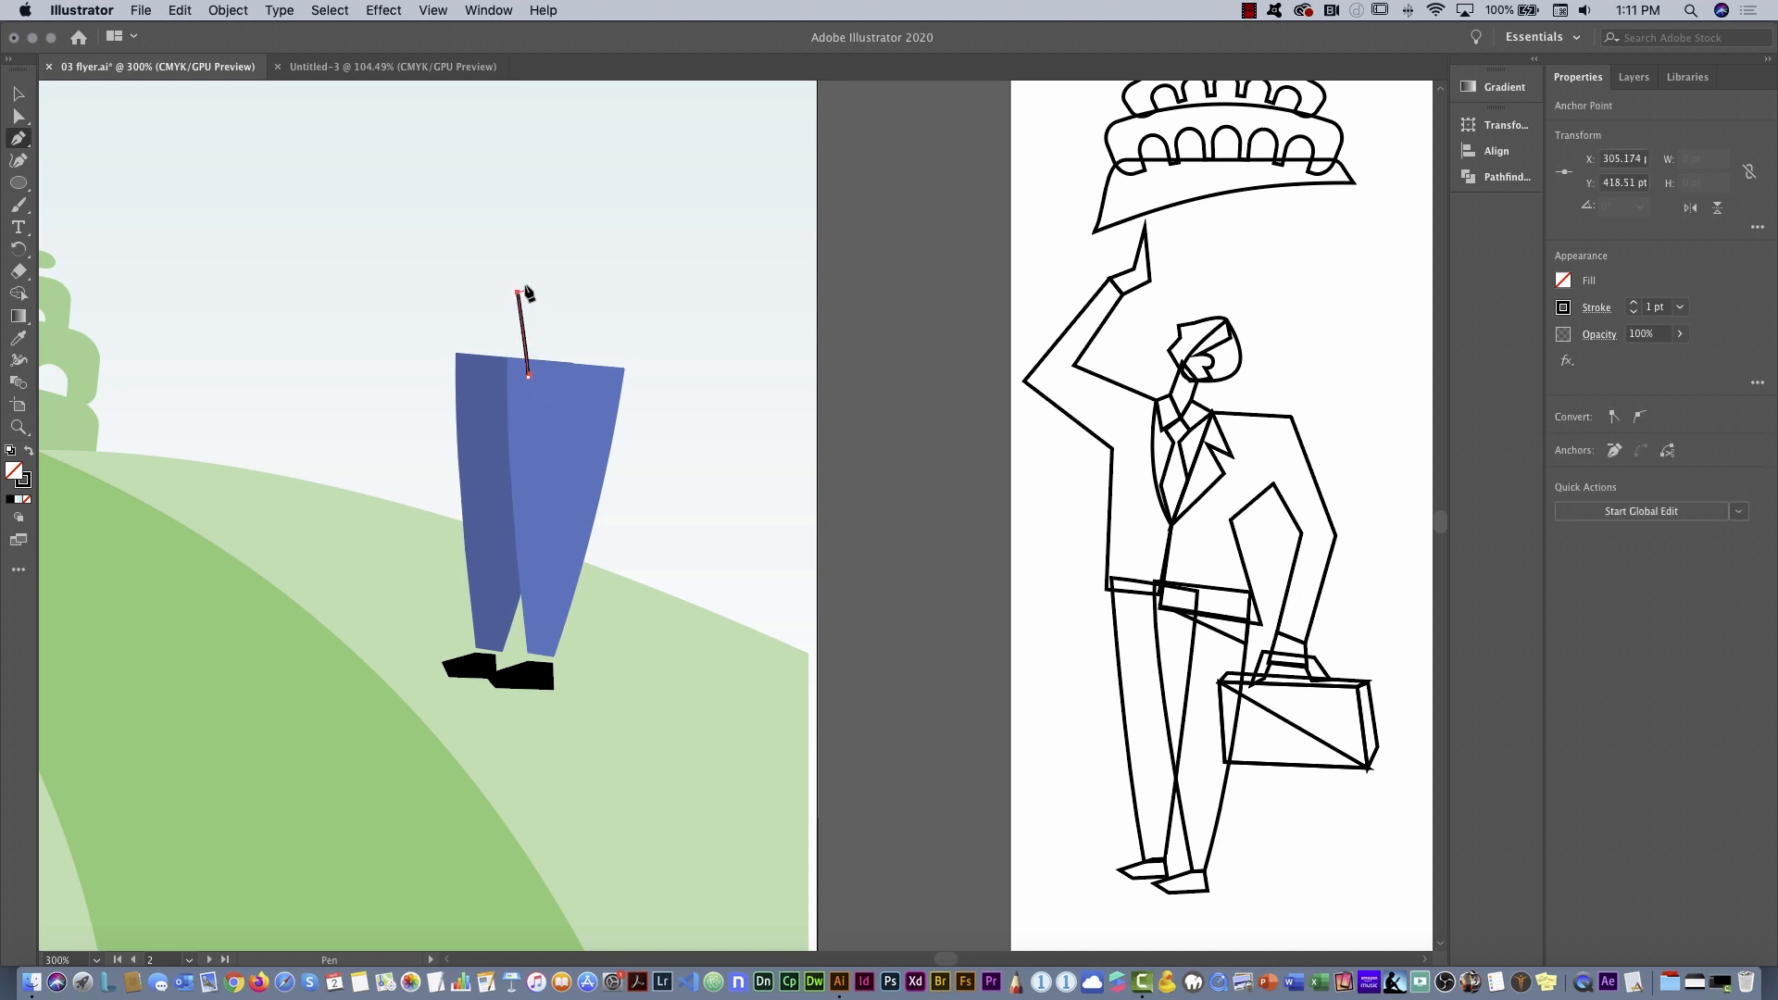
pyautogui.click(585, 114)
pyautogui.click(689, 119)
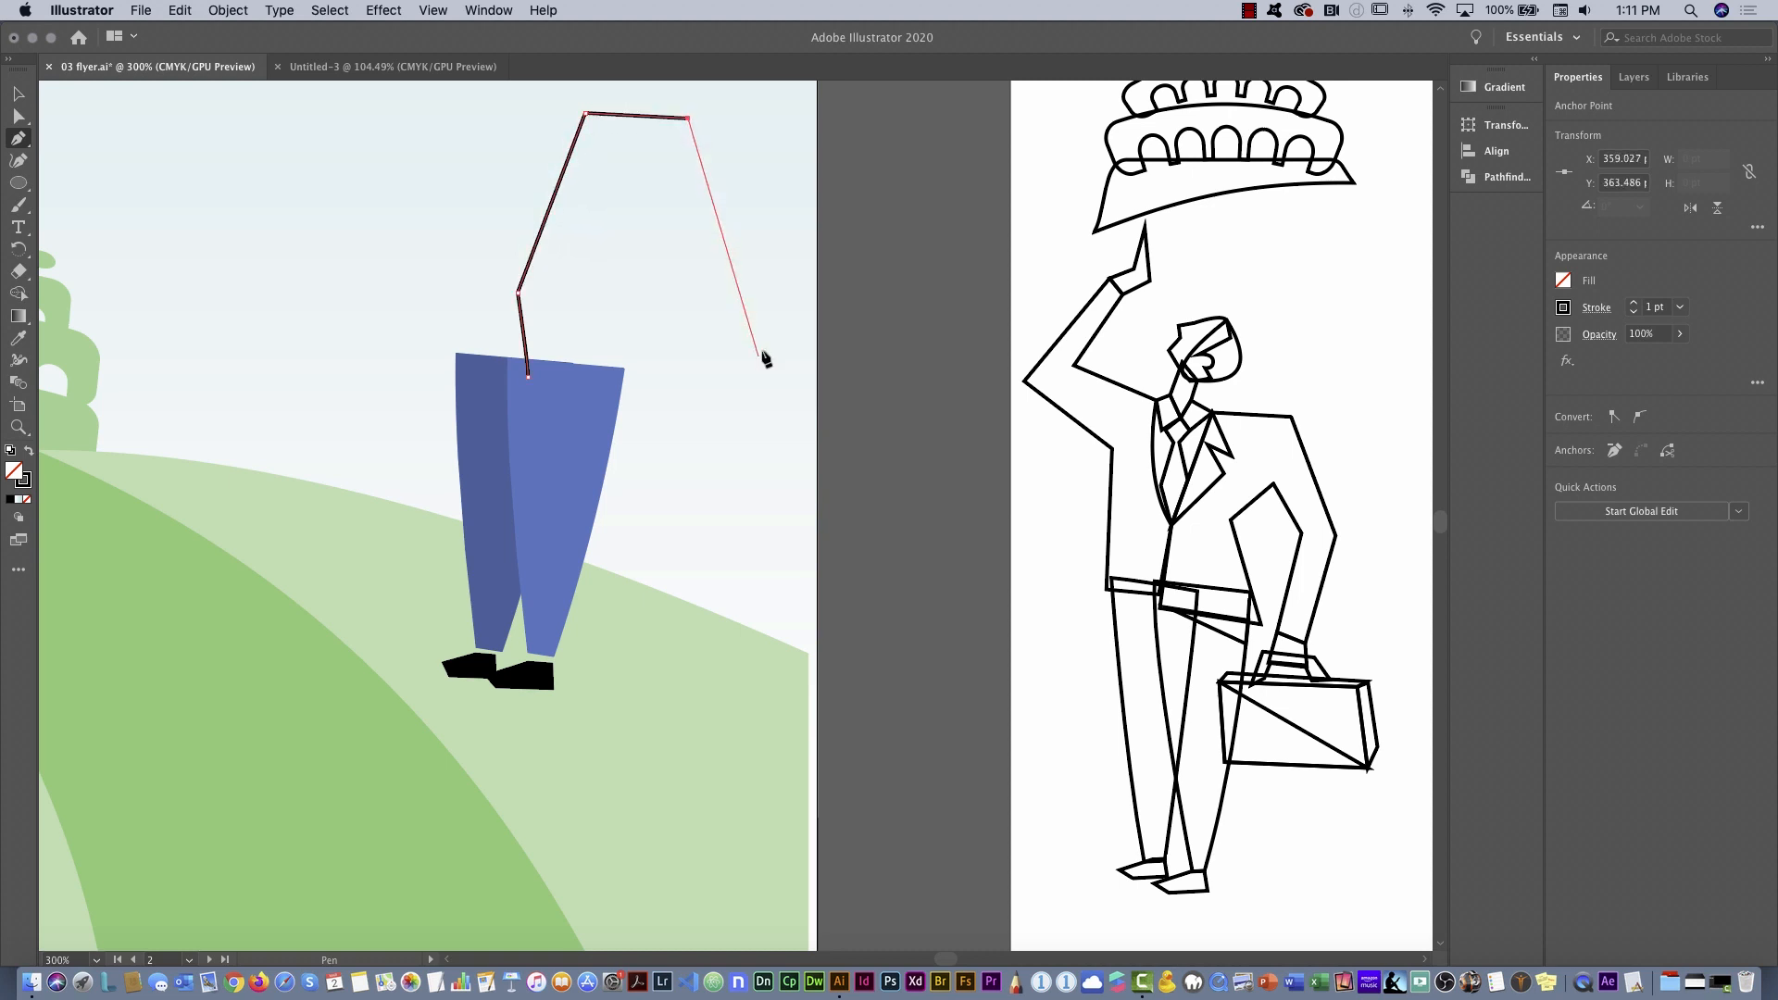
pyautogui.click(740, 257)
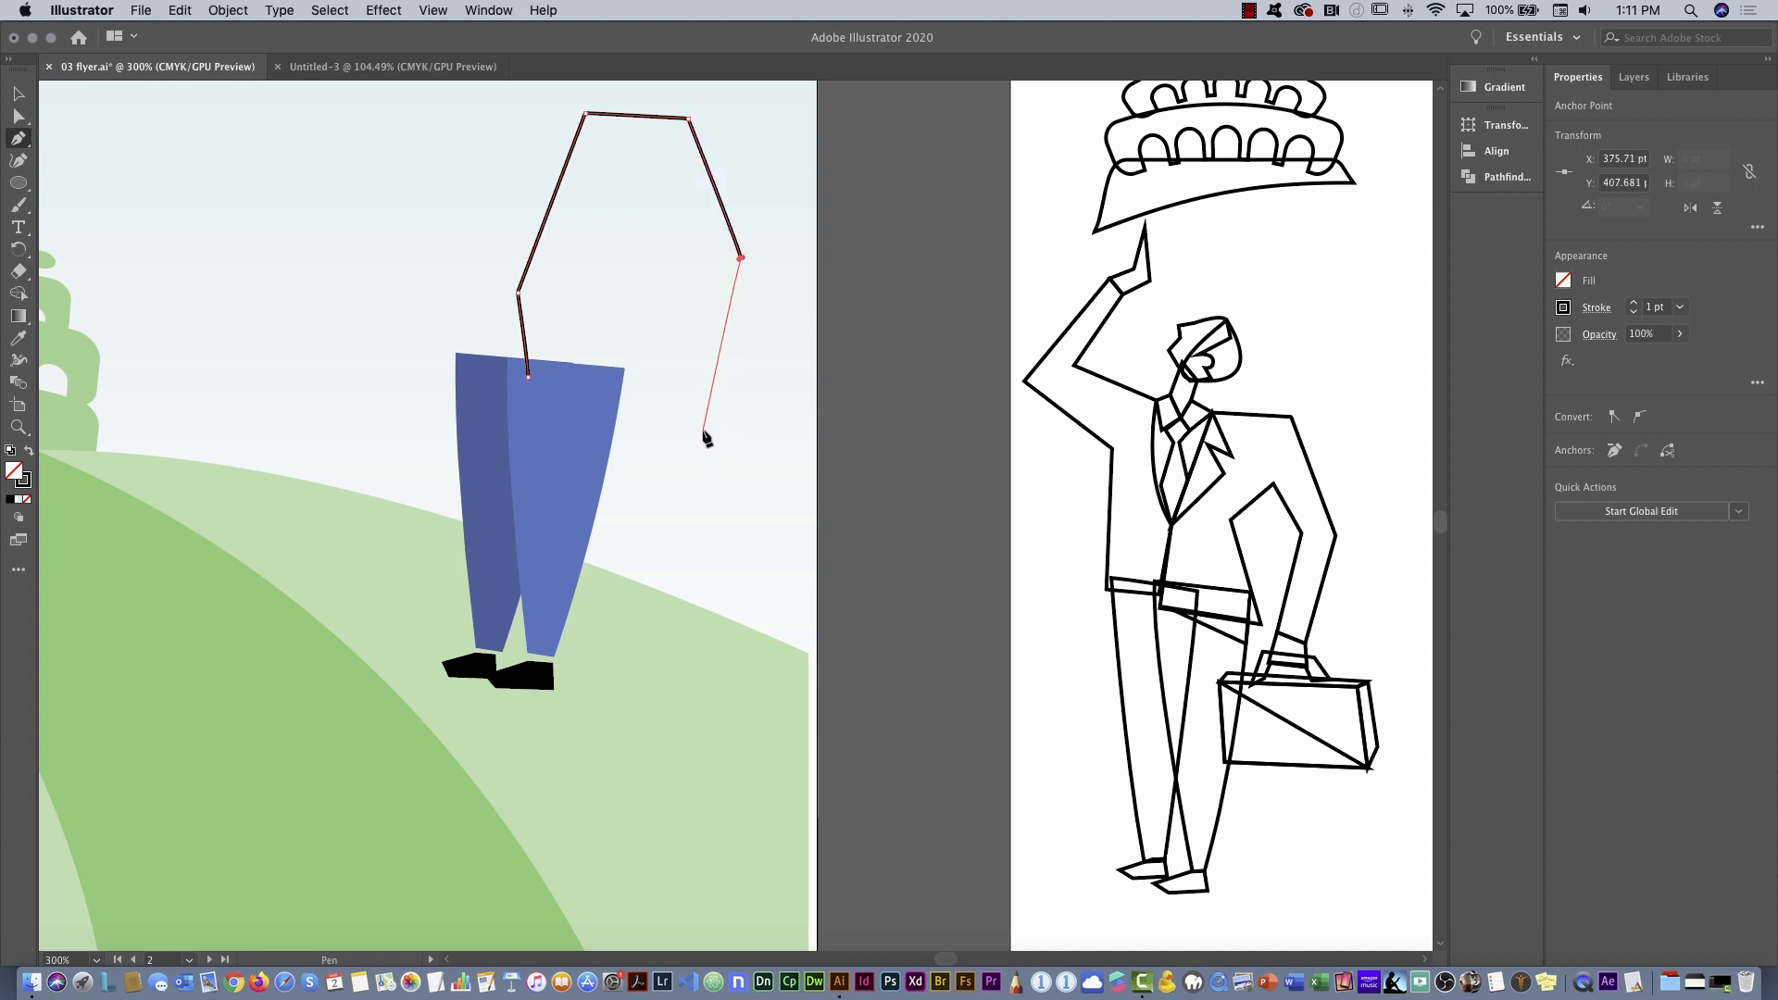
pyautogui.click(703, 430)
pyautogui.click(665, 422)
pyautogui.click(696, 267)
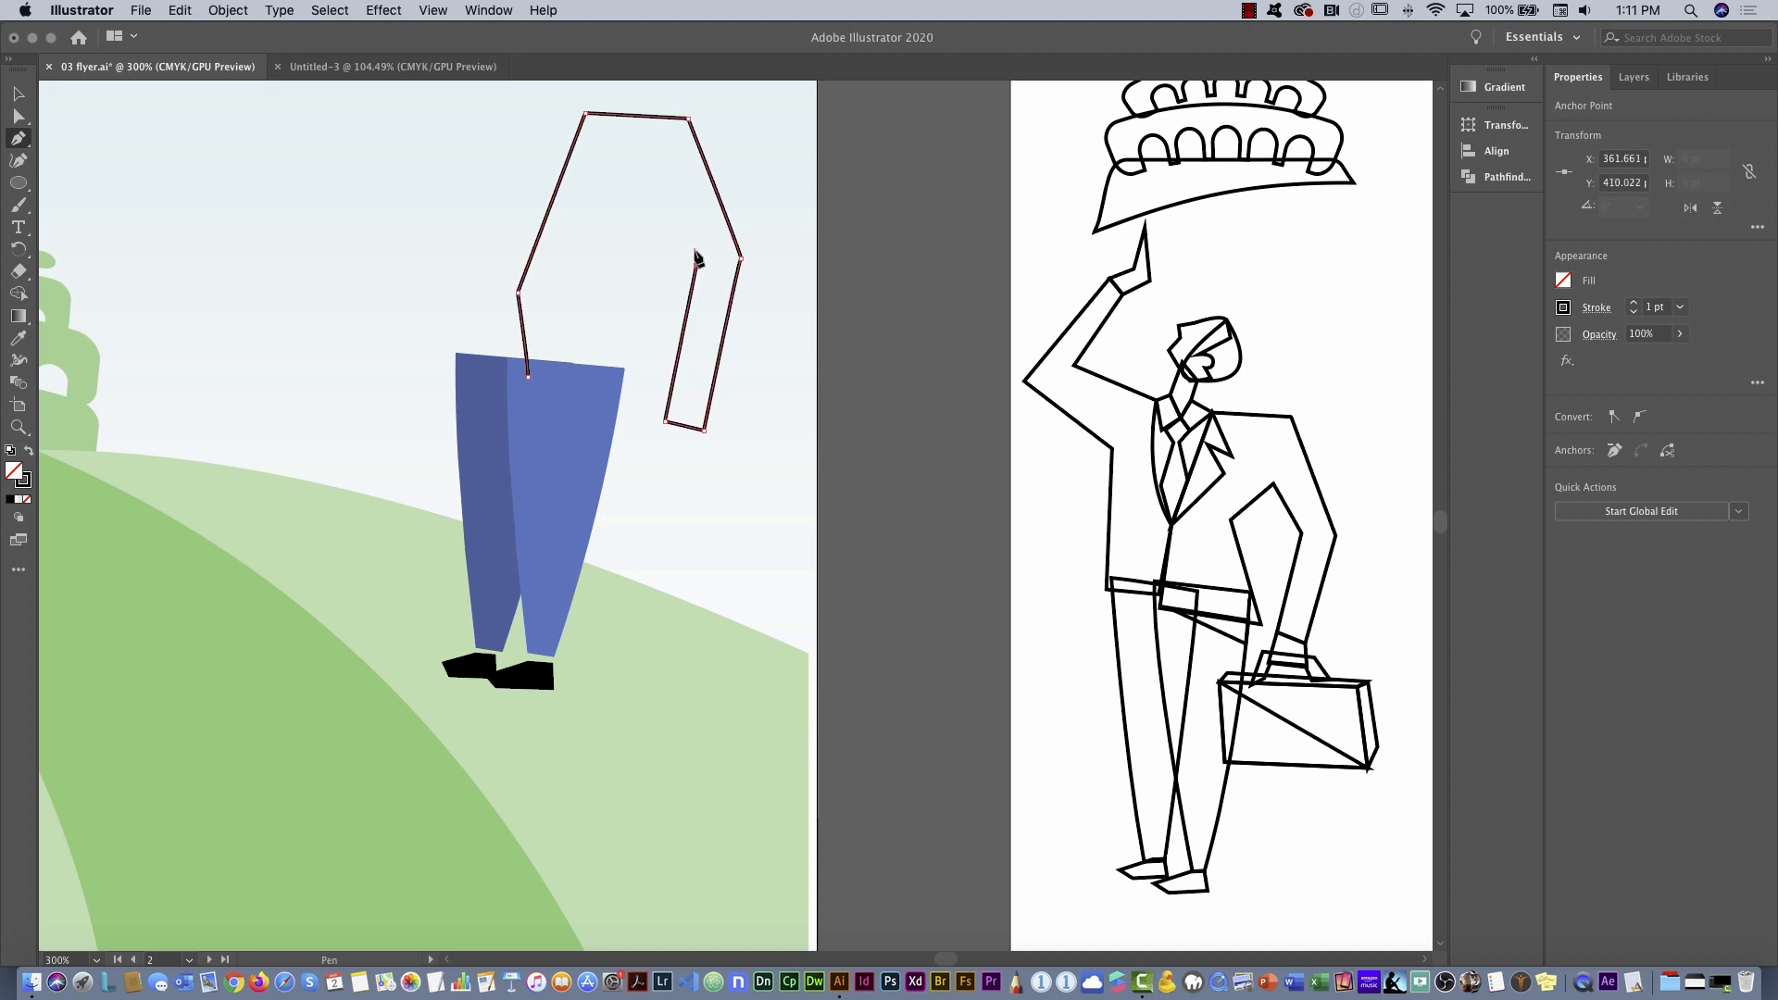
pyautogui.click(656, 195)
pyautogui.click(606, 282)
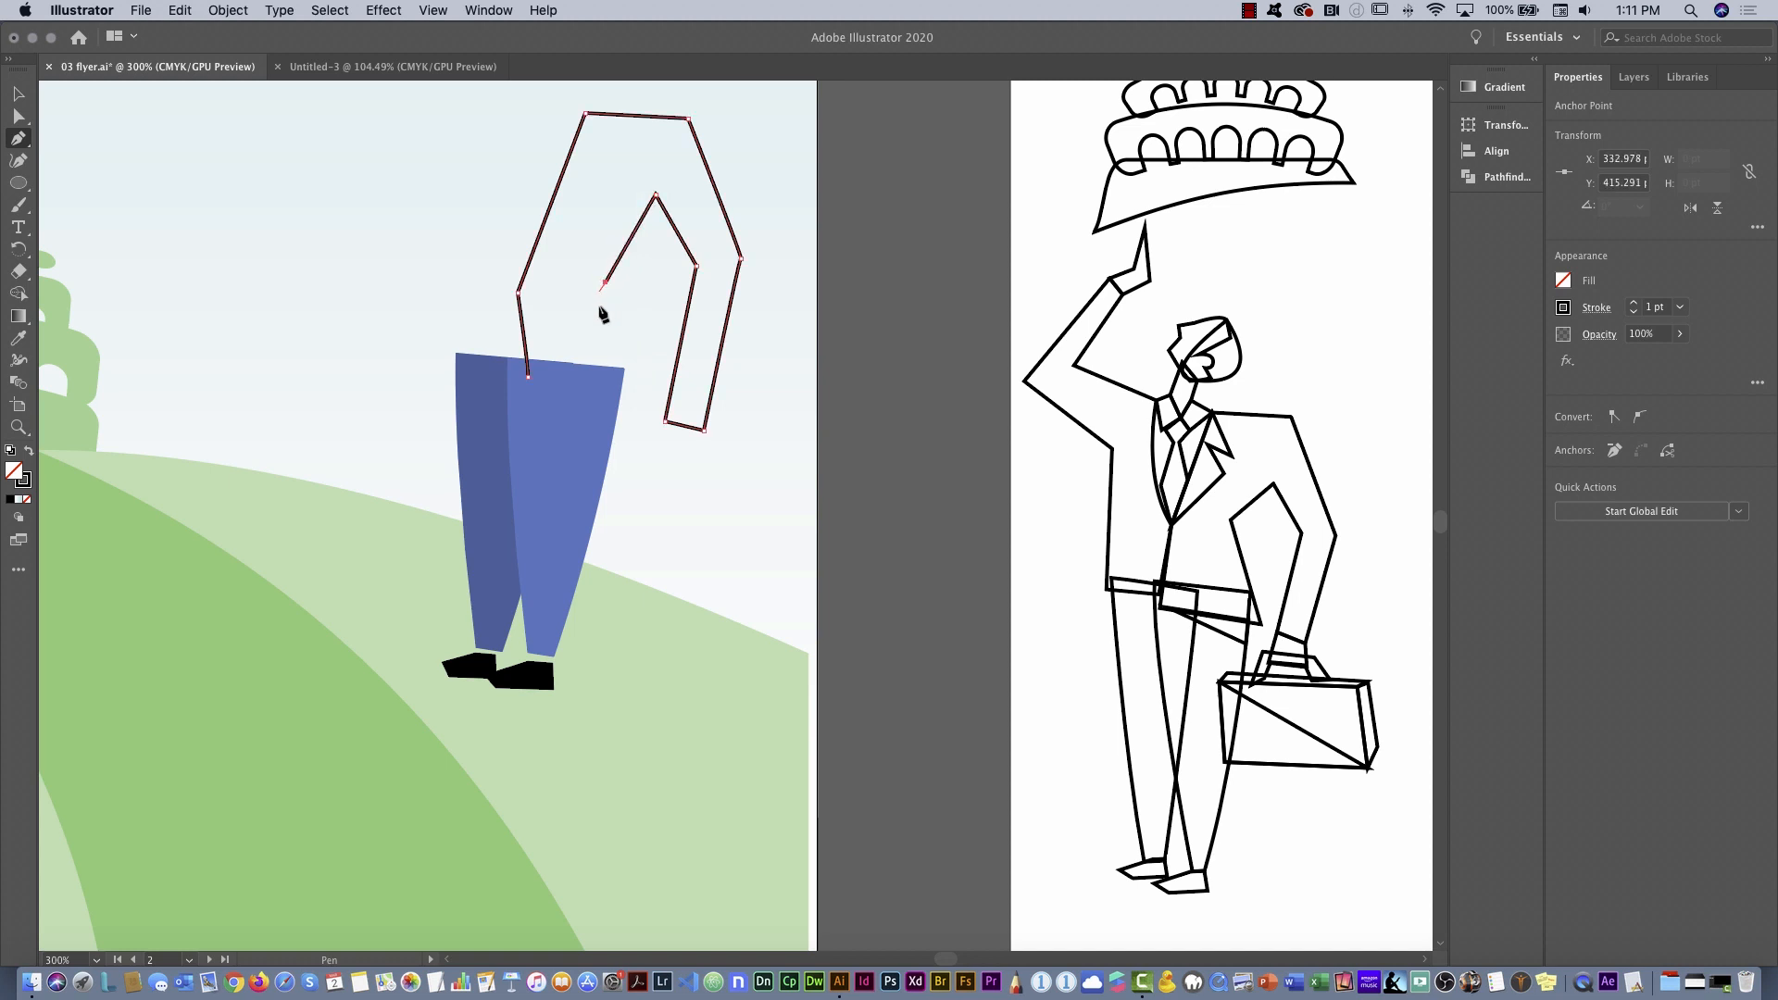
pyautogui.click(635, 391)
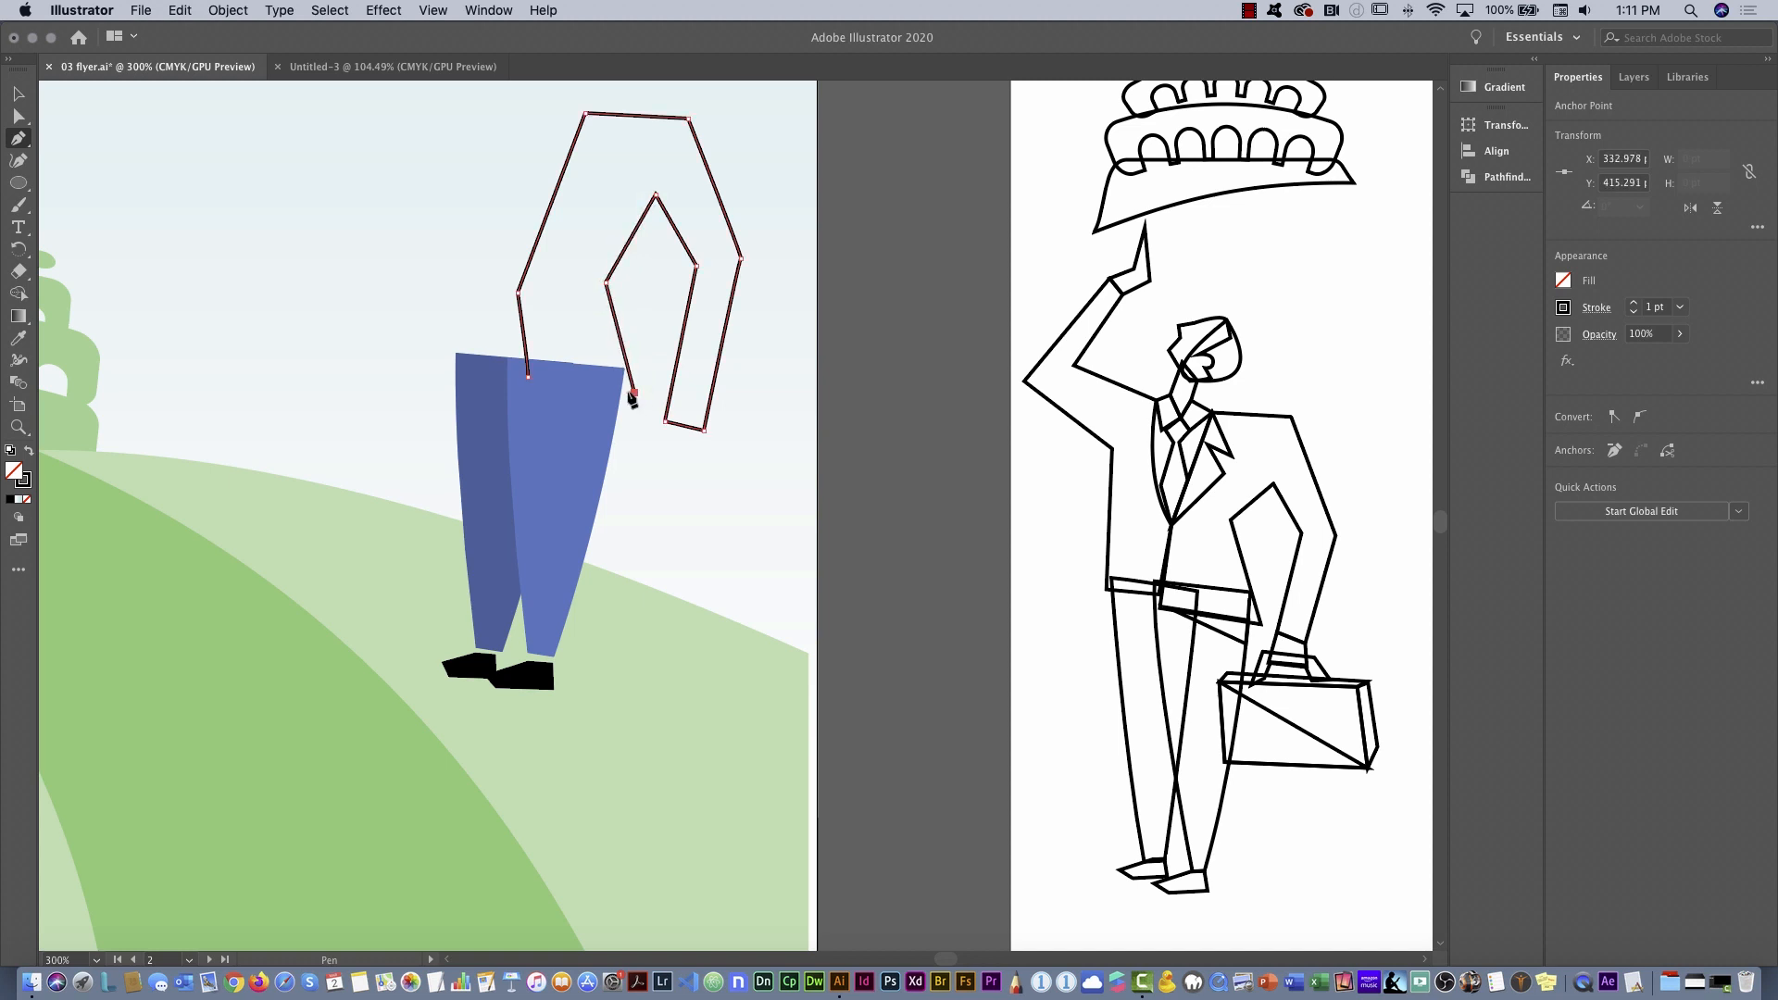
pyautogui.click(529, 379)
# Refine the jacket outline by raising the armpit and front-edge anchor points and nudging the upper collar corner with the Direct Selection tool
pyautogui.click(19, 116)
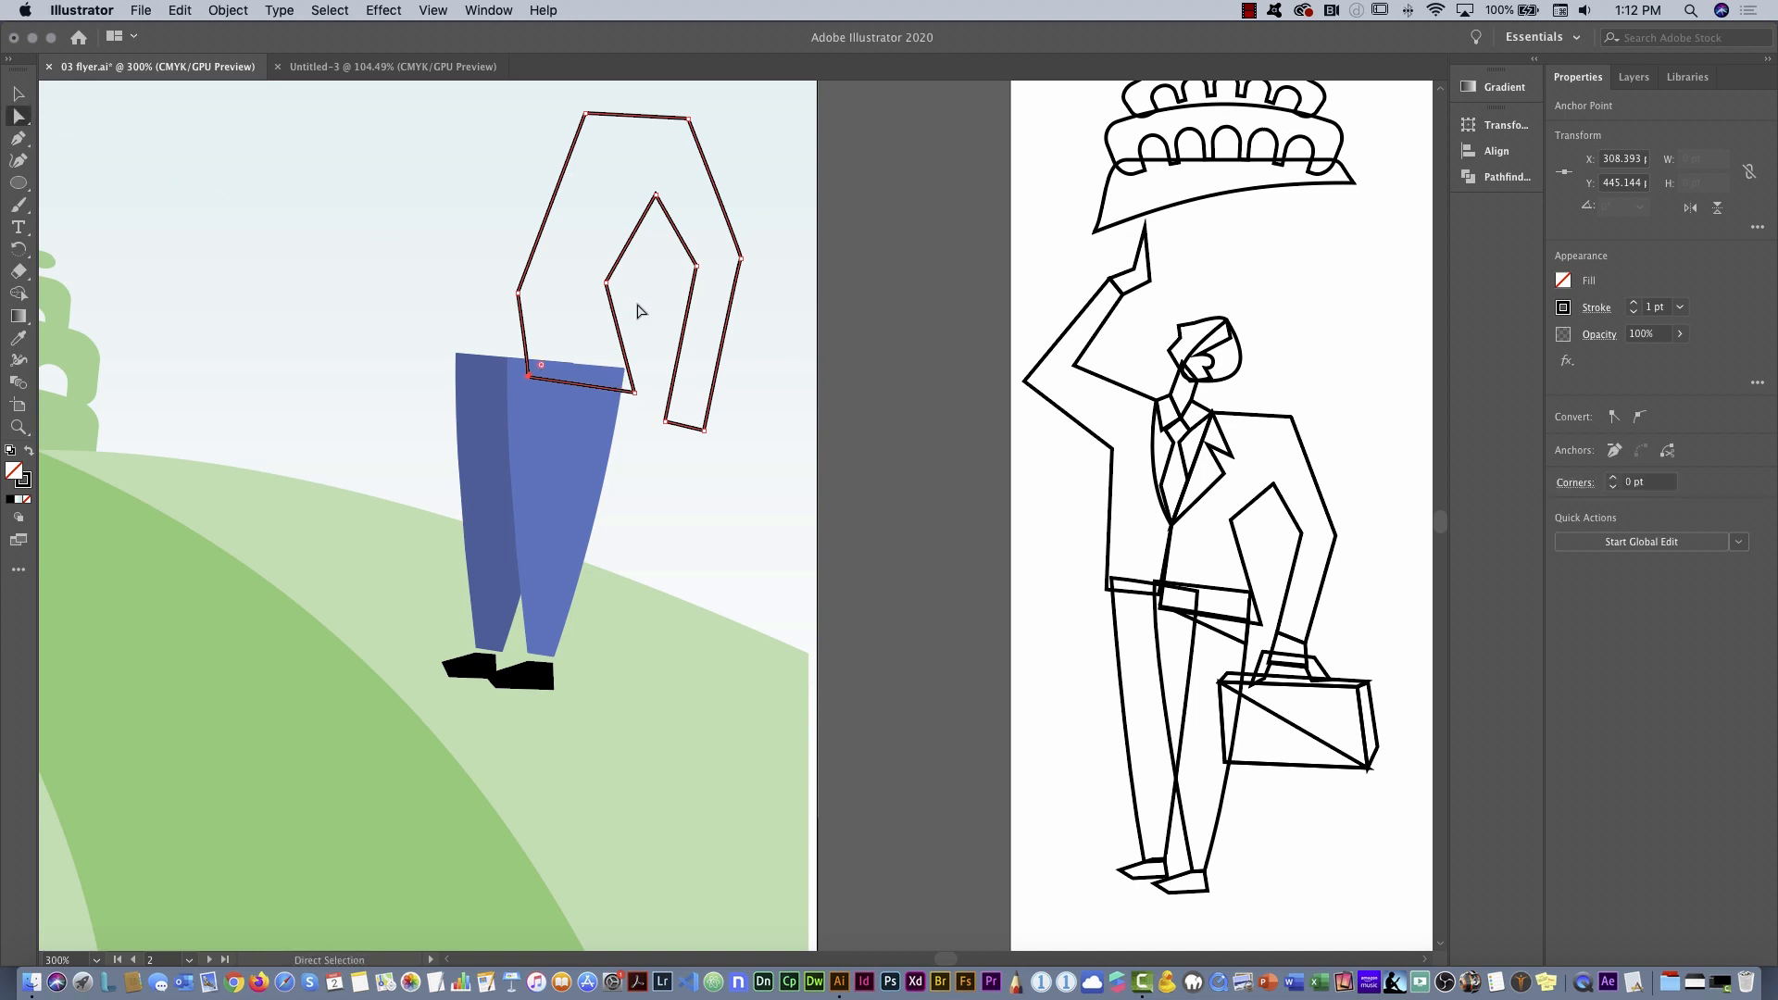
pyautogui.moveTo(603, 281); pyautogui.dragTo(605, 264)
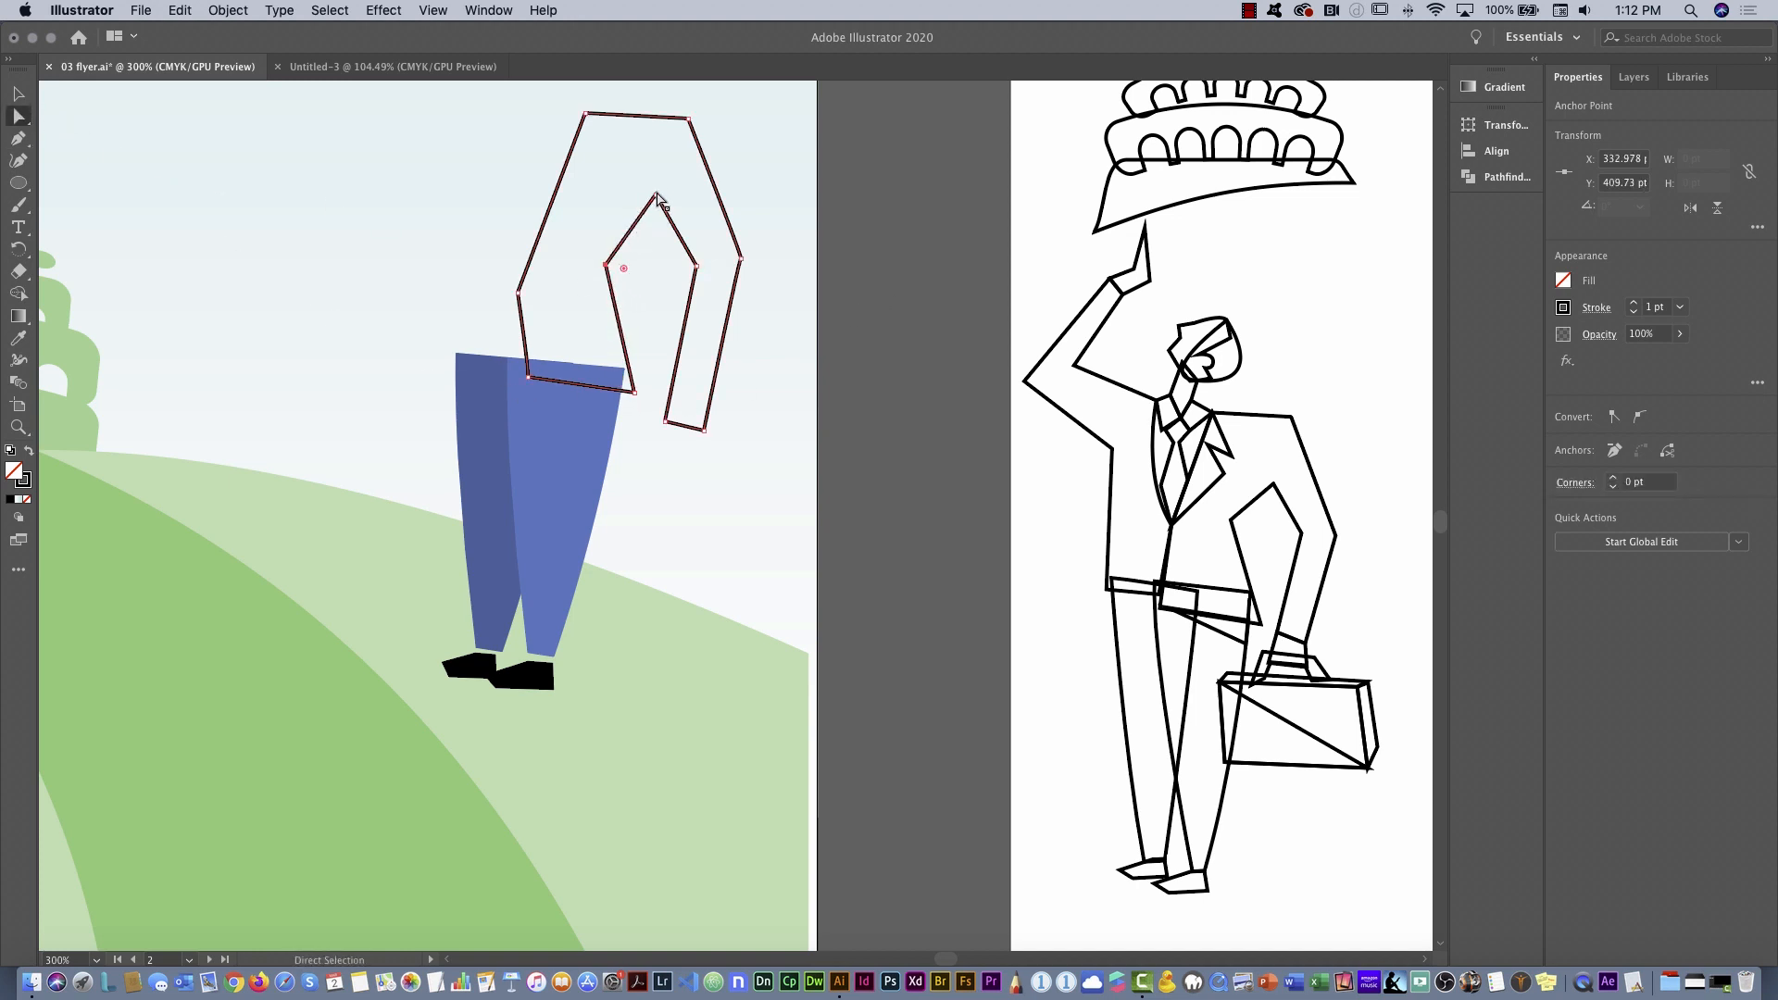
pyautogui.click(518, 295)
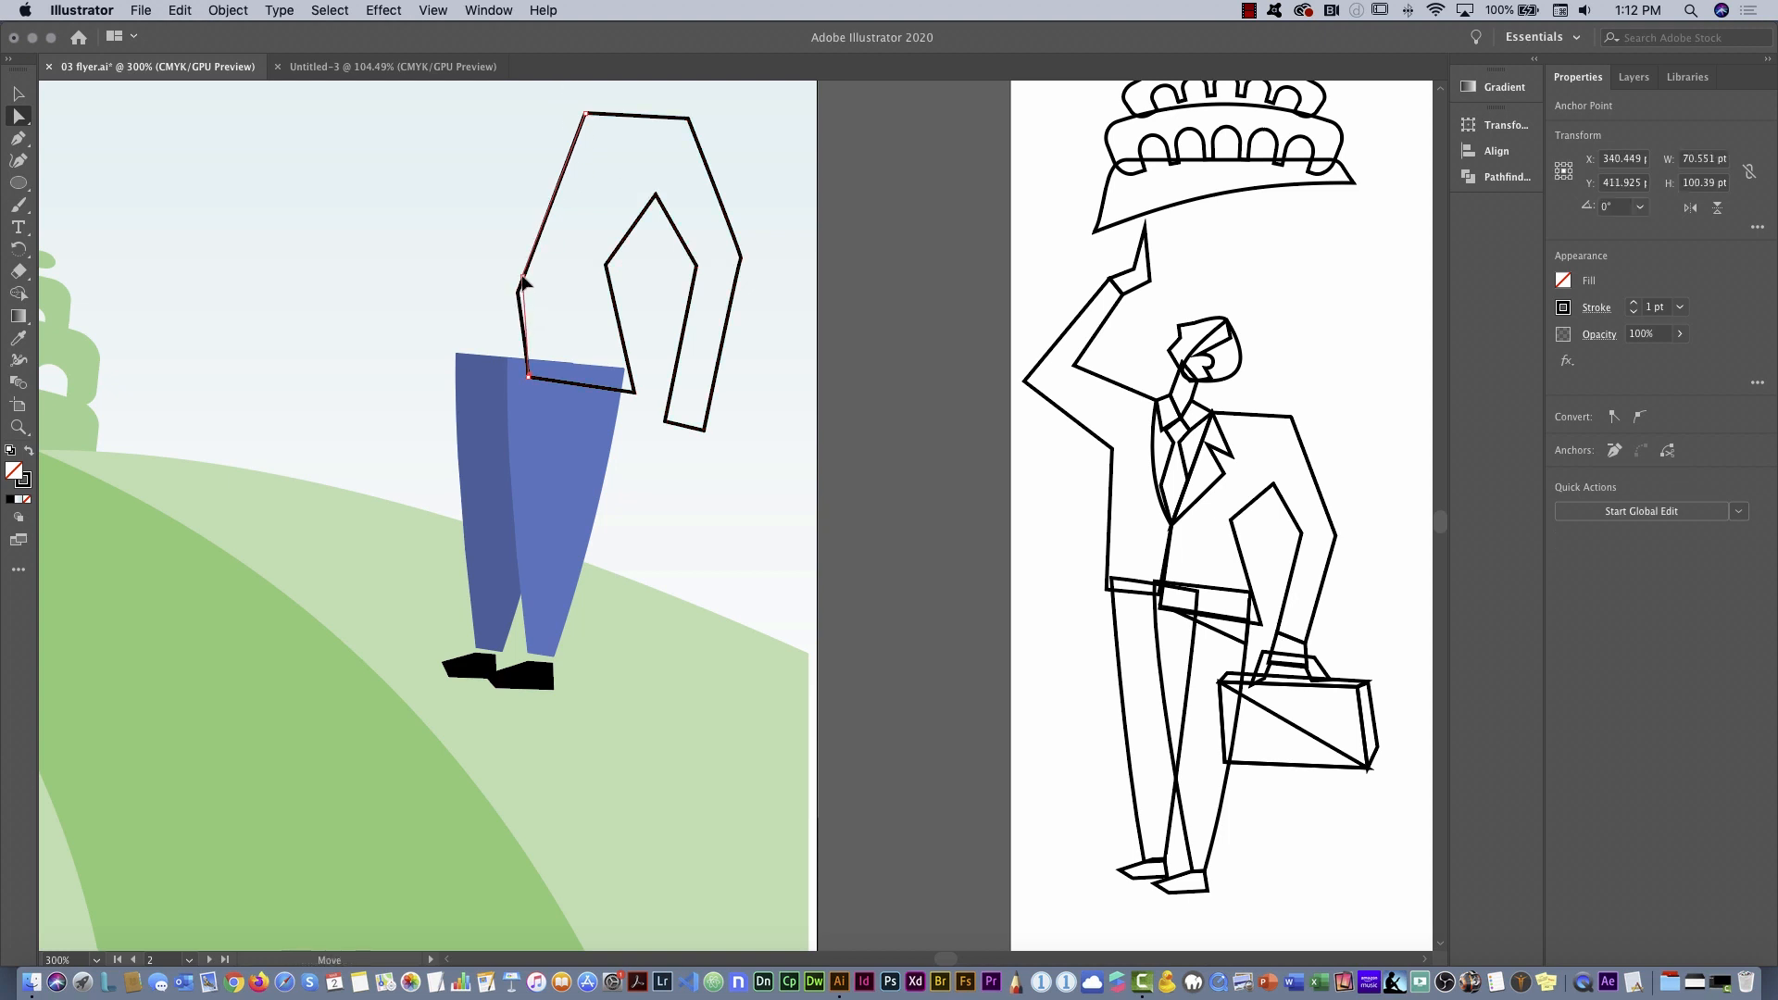
pyautogui.moveTo(519, 296); pyautogui.dragTo(519, 272)
pyautogui.click(586, 116)
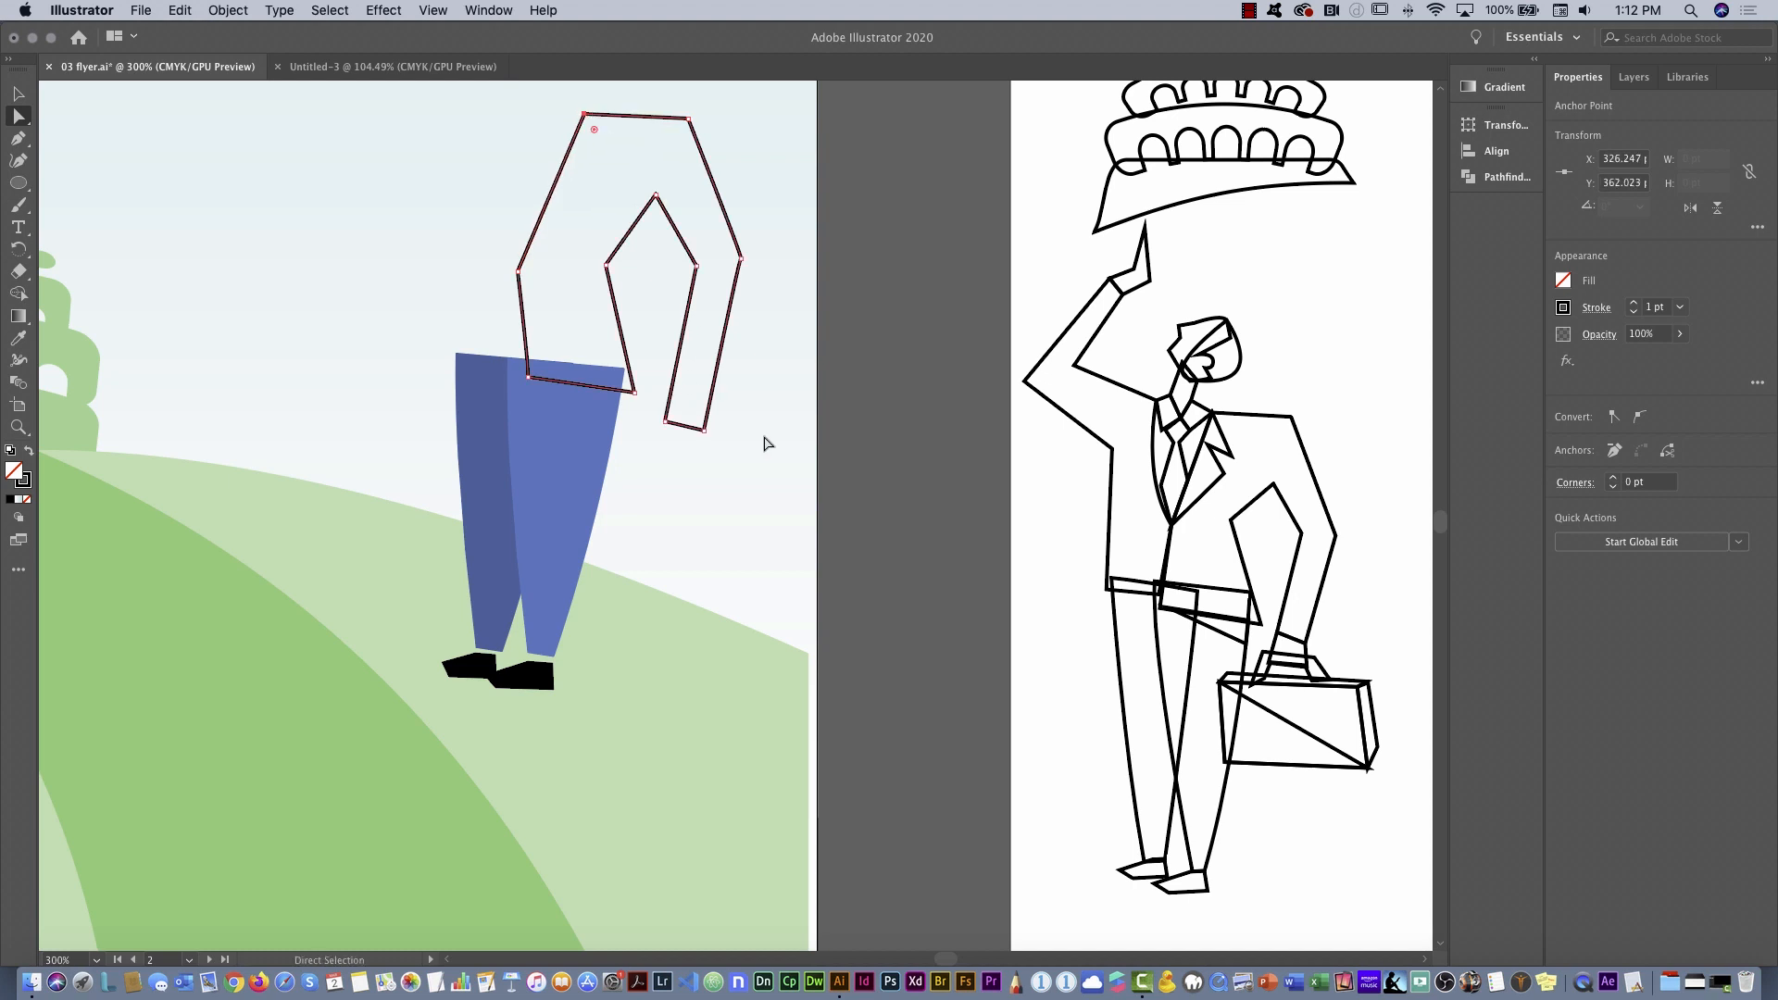
pyautogui.click(1279, 299)
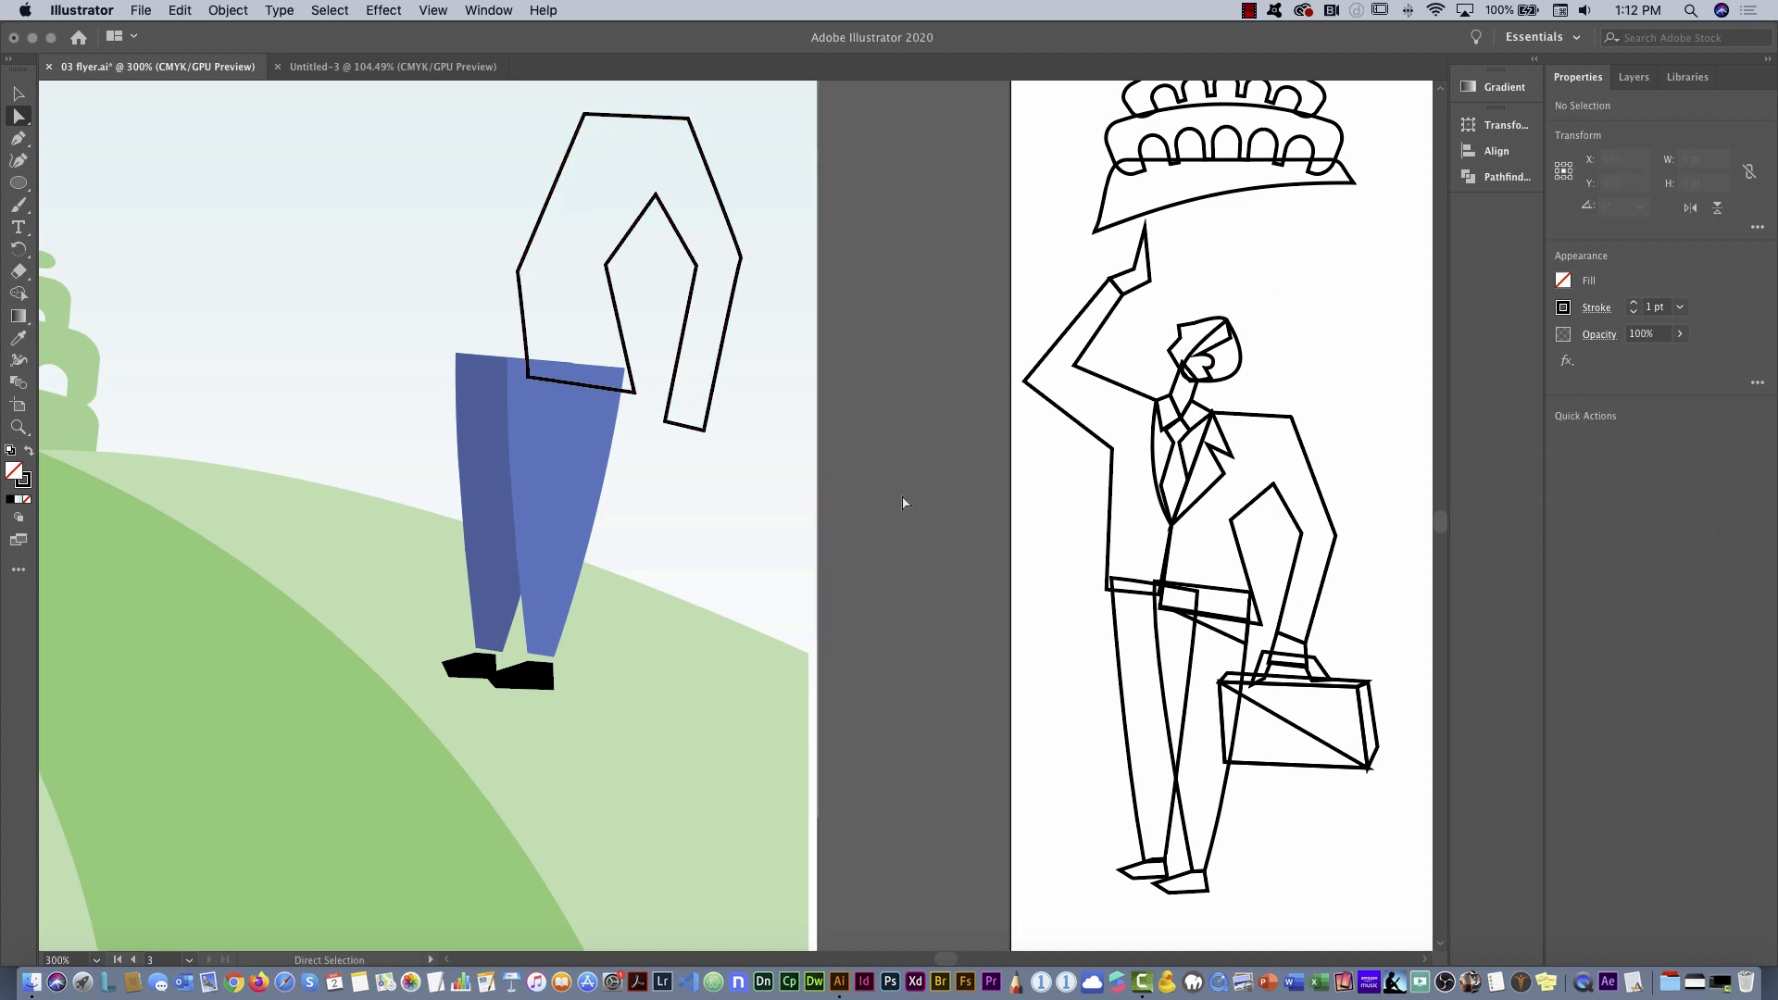
# Draw a closed, notched lapel with the Pen tool along the jacket's slanted front edge, from the collar corner to the buttoning point
pyautogui.click(17, 138)
pyautogui.click(584, 114)
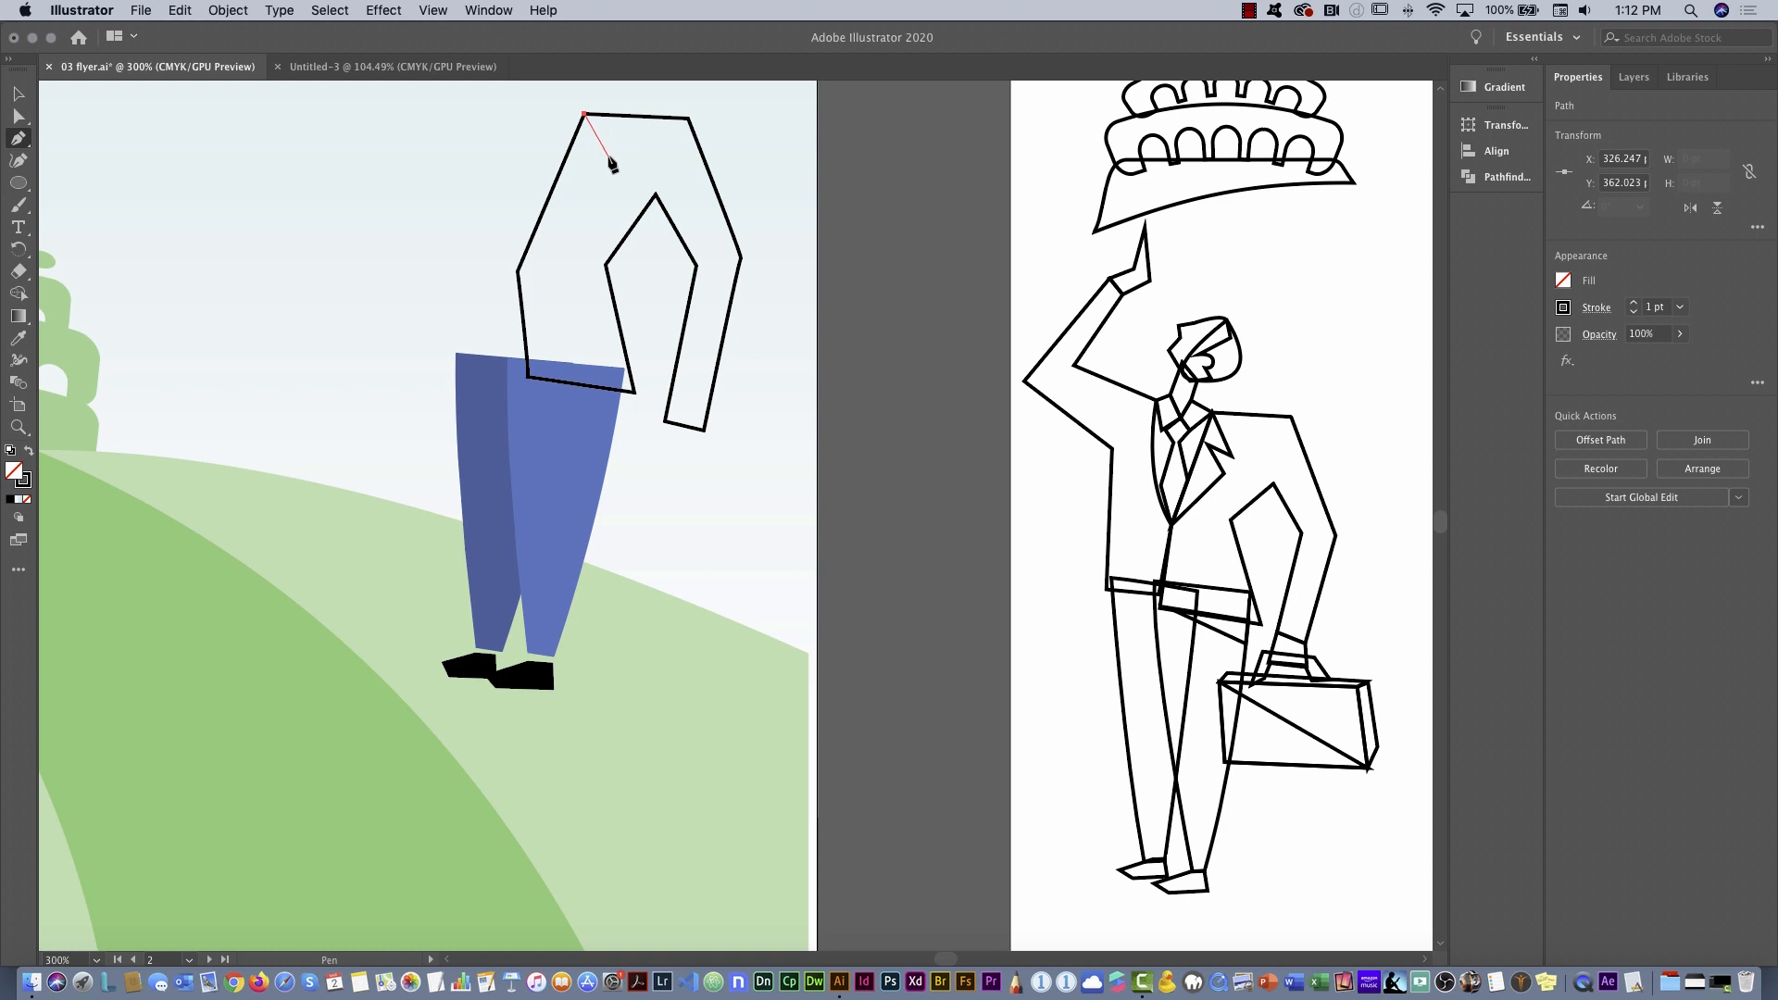
pyautogui.click(608, 157)
pyautogui.click(576, 157)
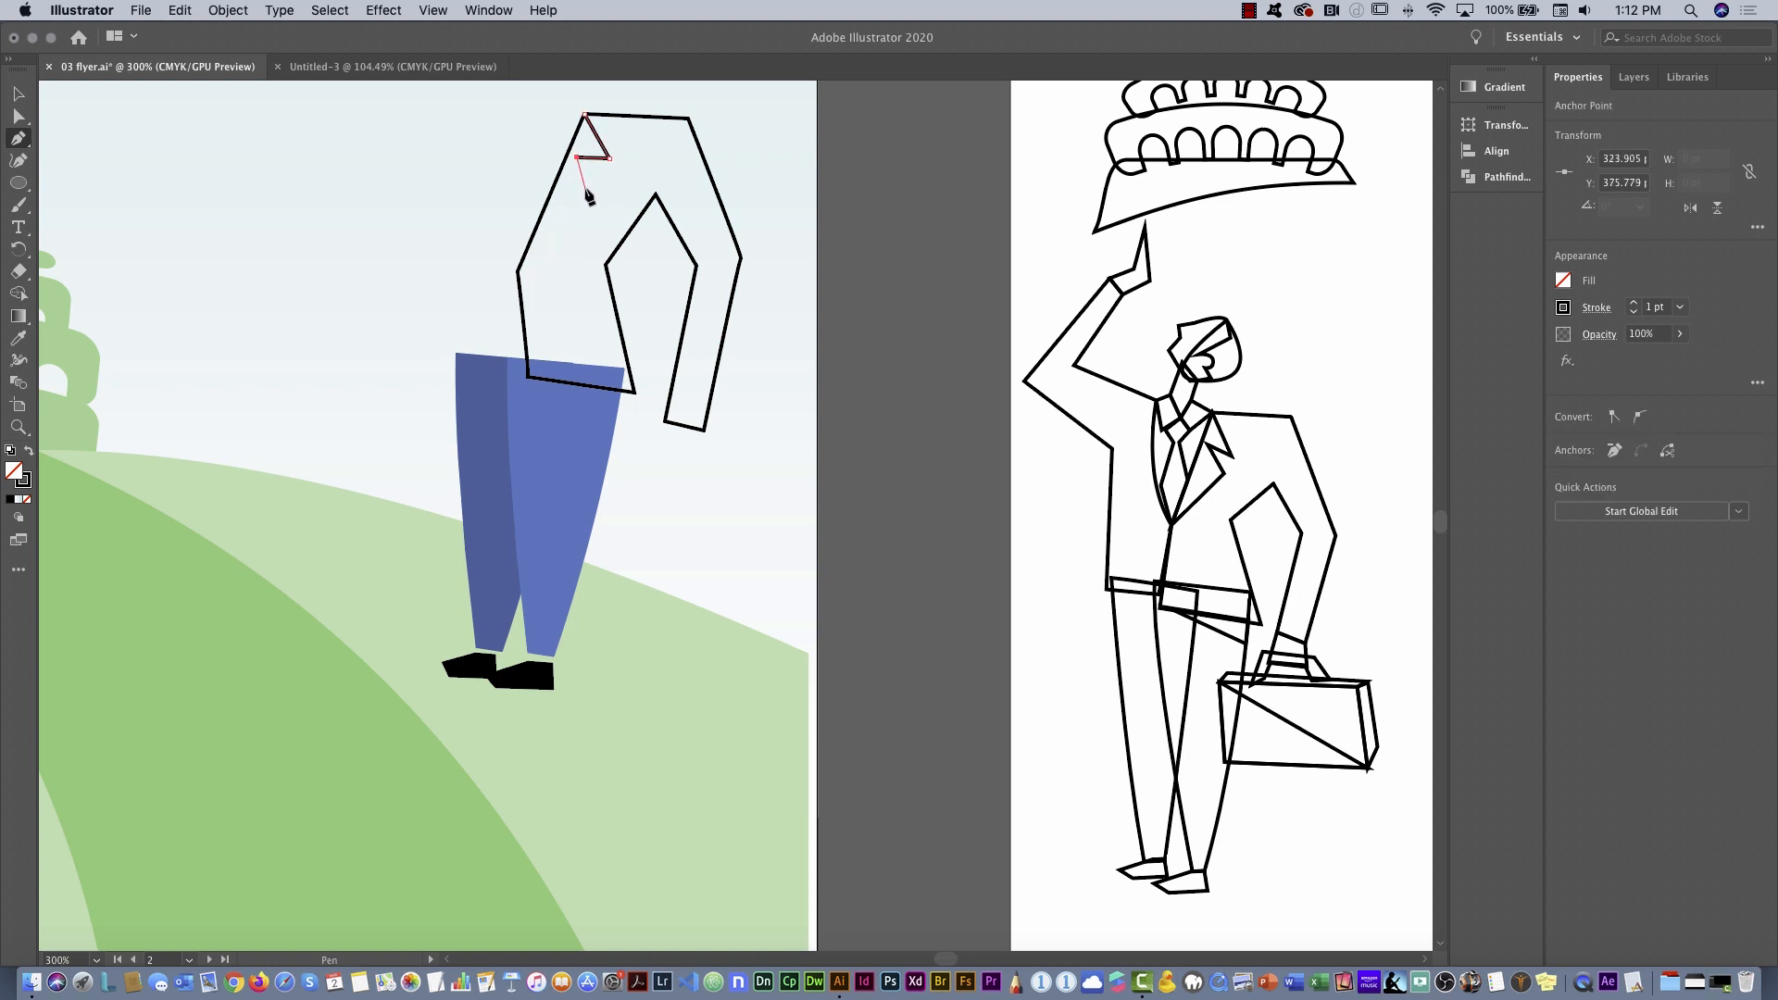
pyautogui.click(588, 192)
pyautogui.click(517, 271)
pyautogui.click(584, 114)
# Draw the jacket's rear half with the raised, bent arm as one closed Pen outline, from the trouser waist along the front edge
pyautogui.moveTo(488, 280); pyautogui.dragTo(509, 351)
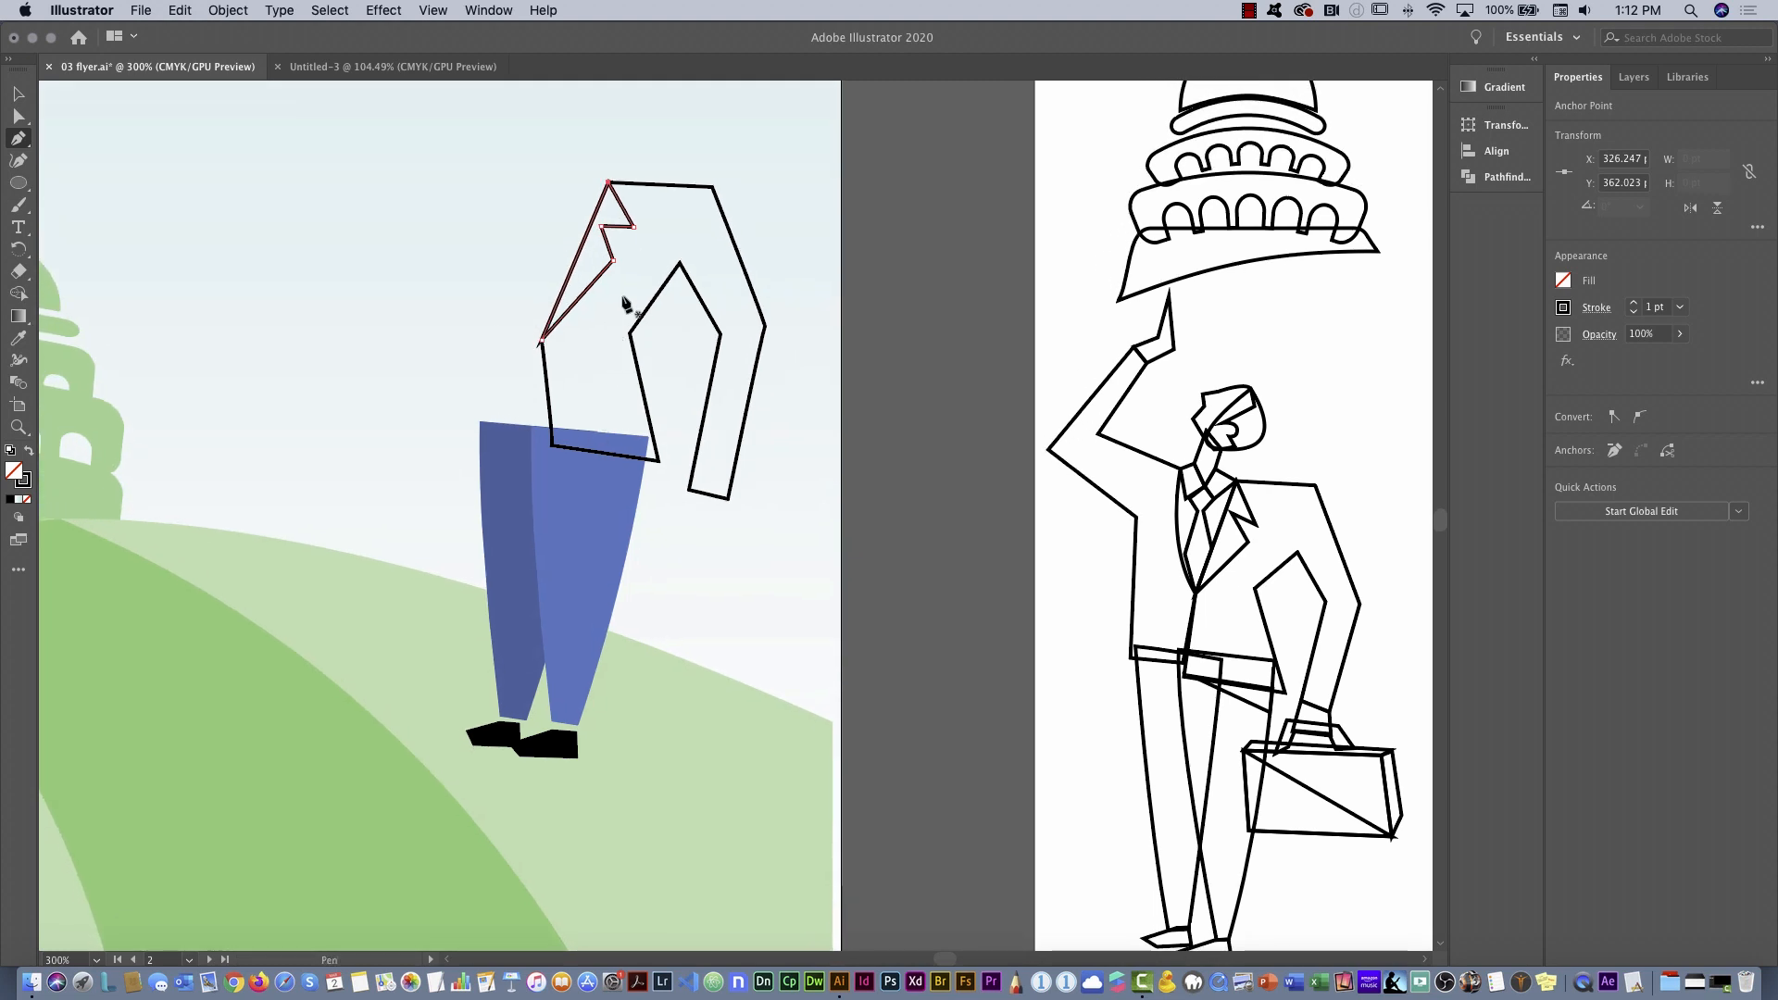
pyautogui.click(535, 435)
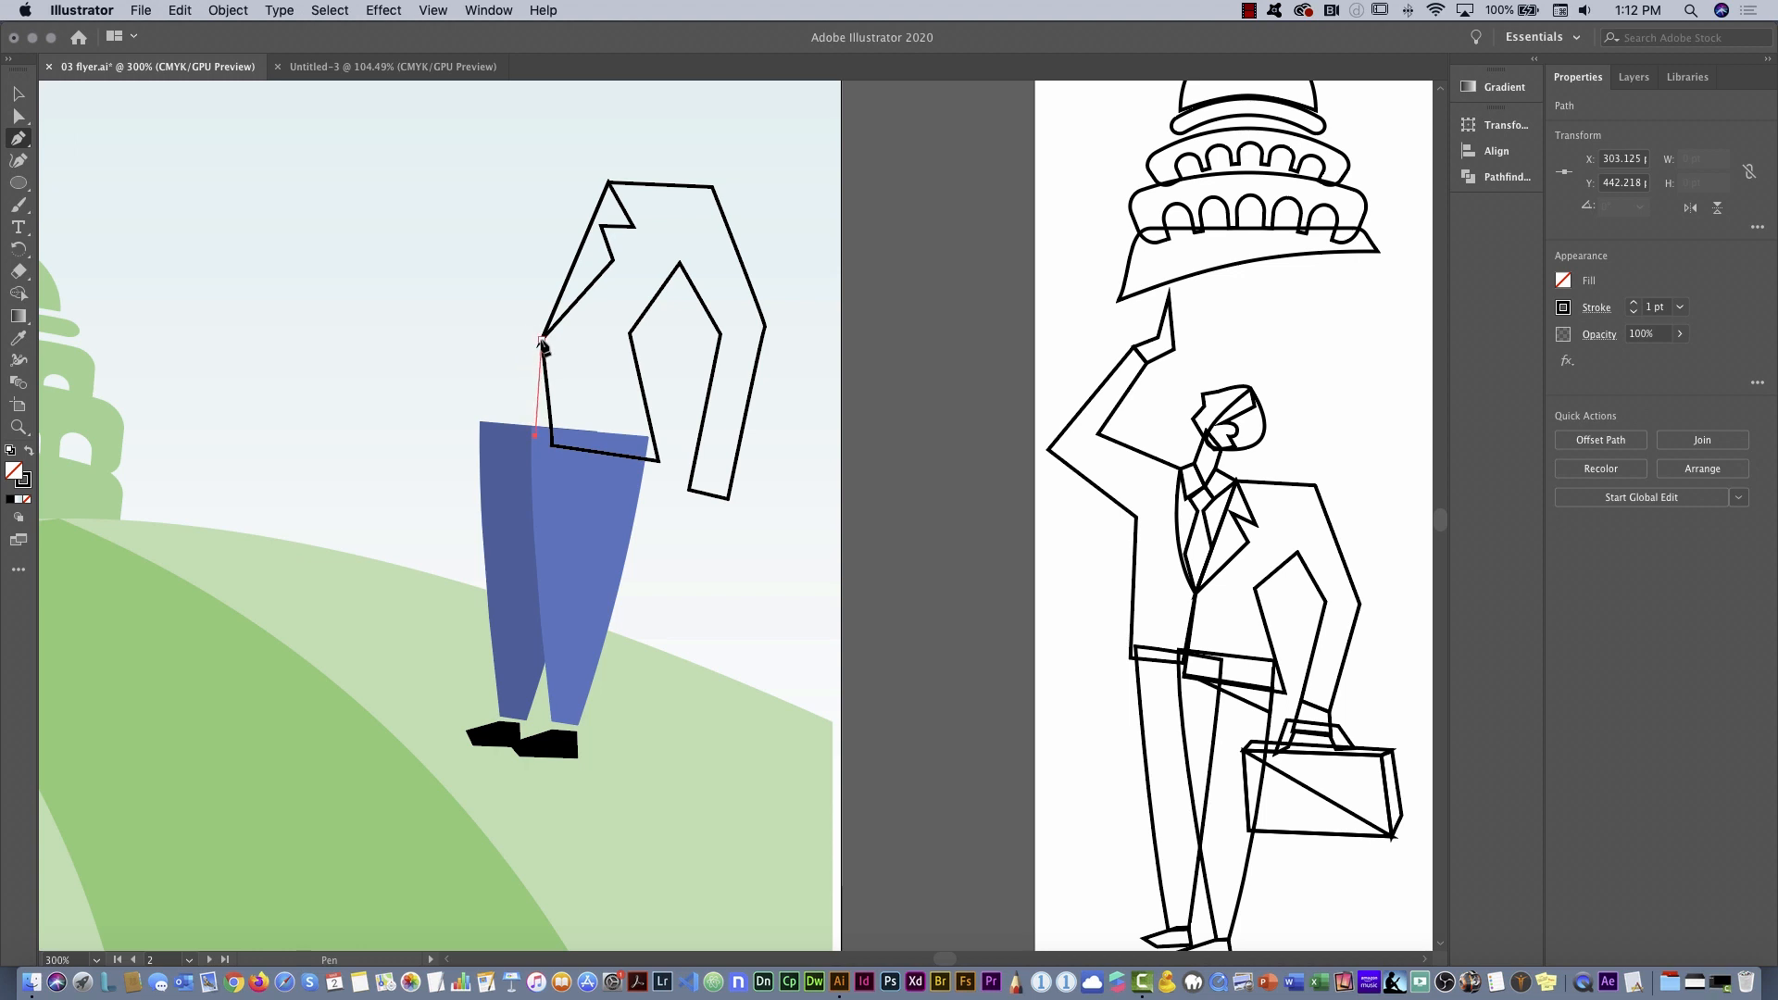
pyautogui.click(542, 341)
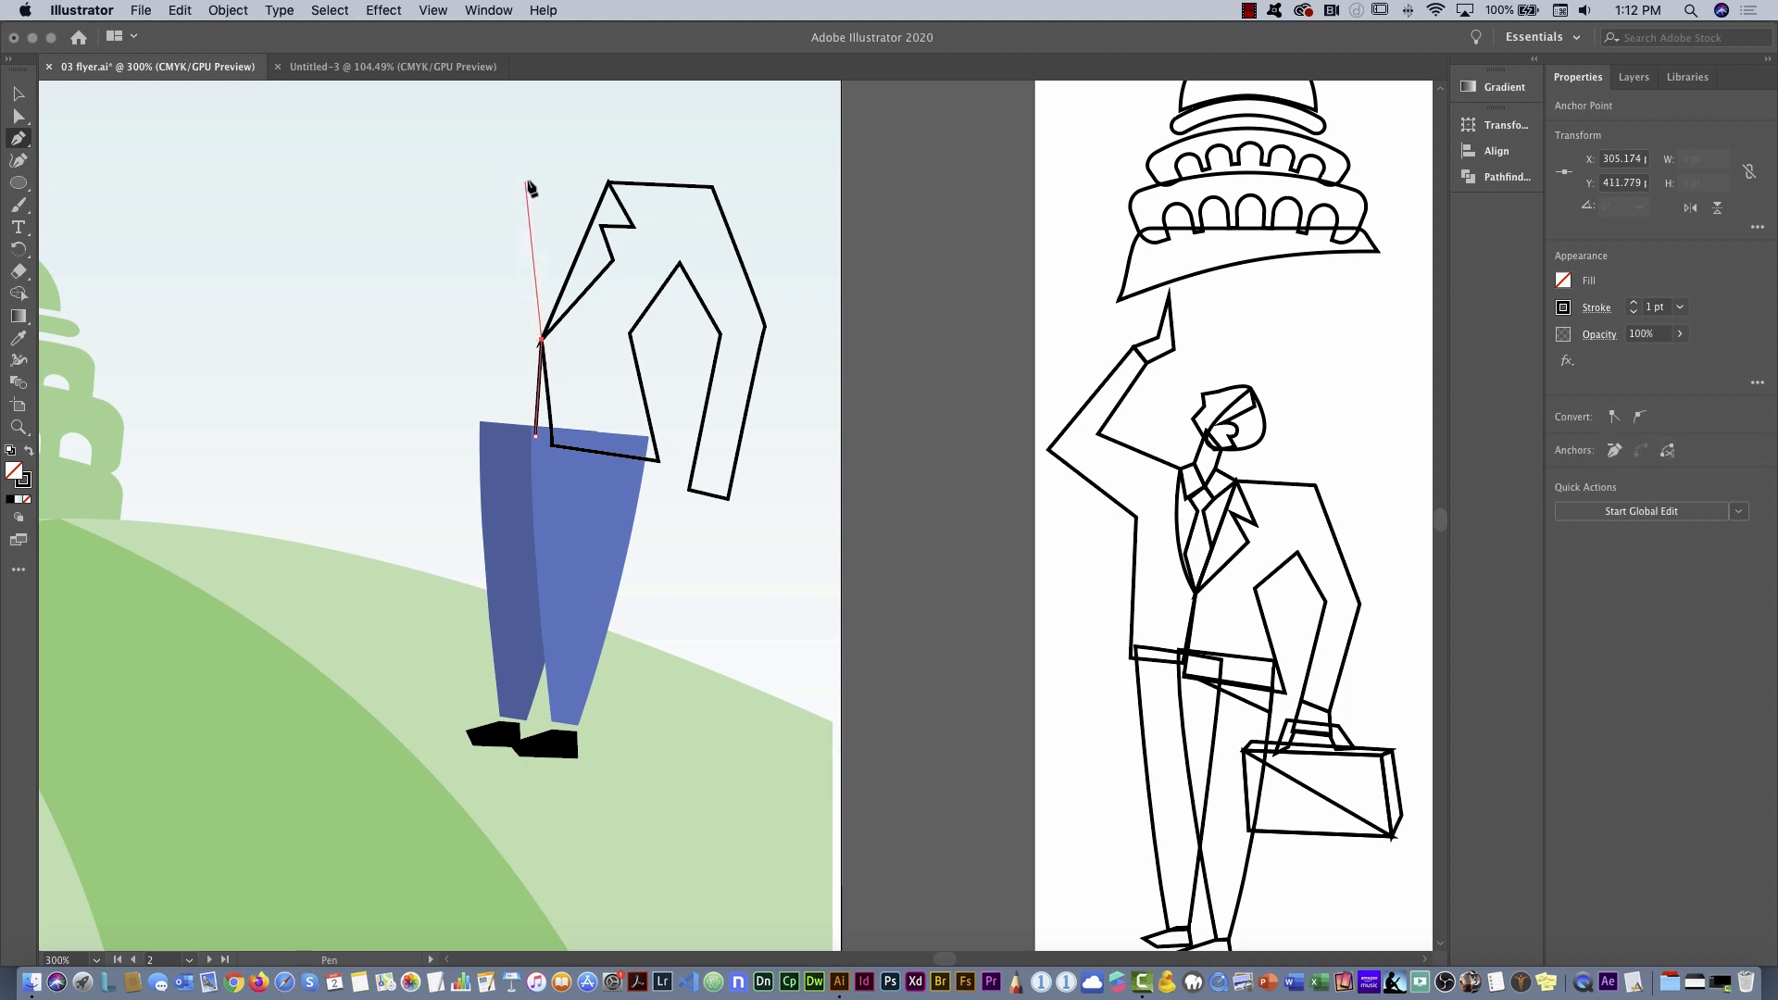
pyautogui.click(541, 180)
pyautogui.moveTo(425, 137); pyautogui.dragTo(453, 352)
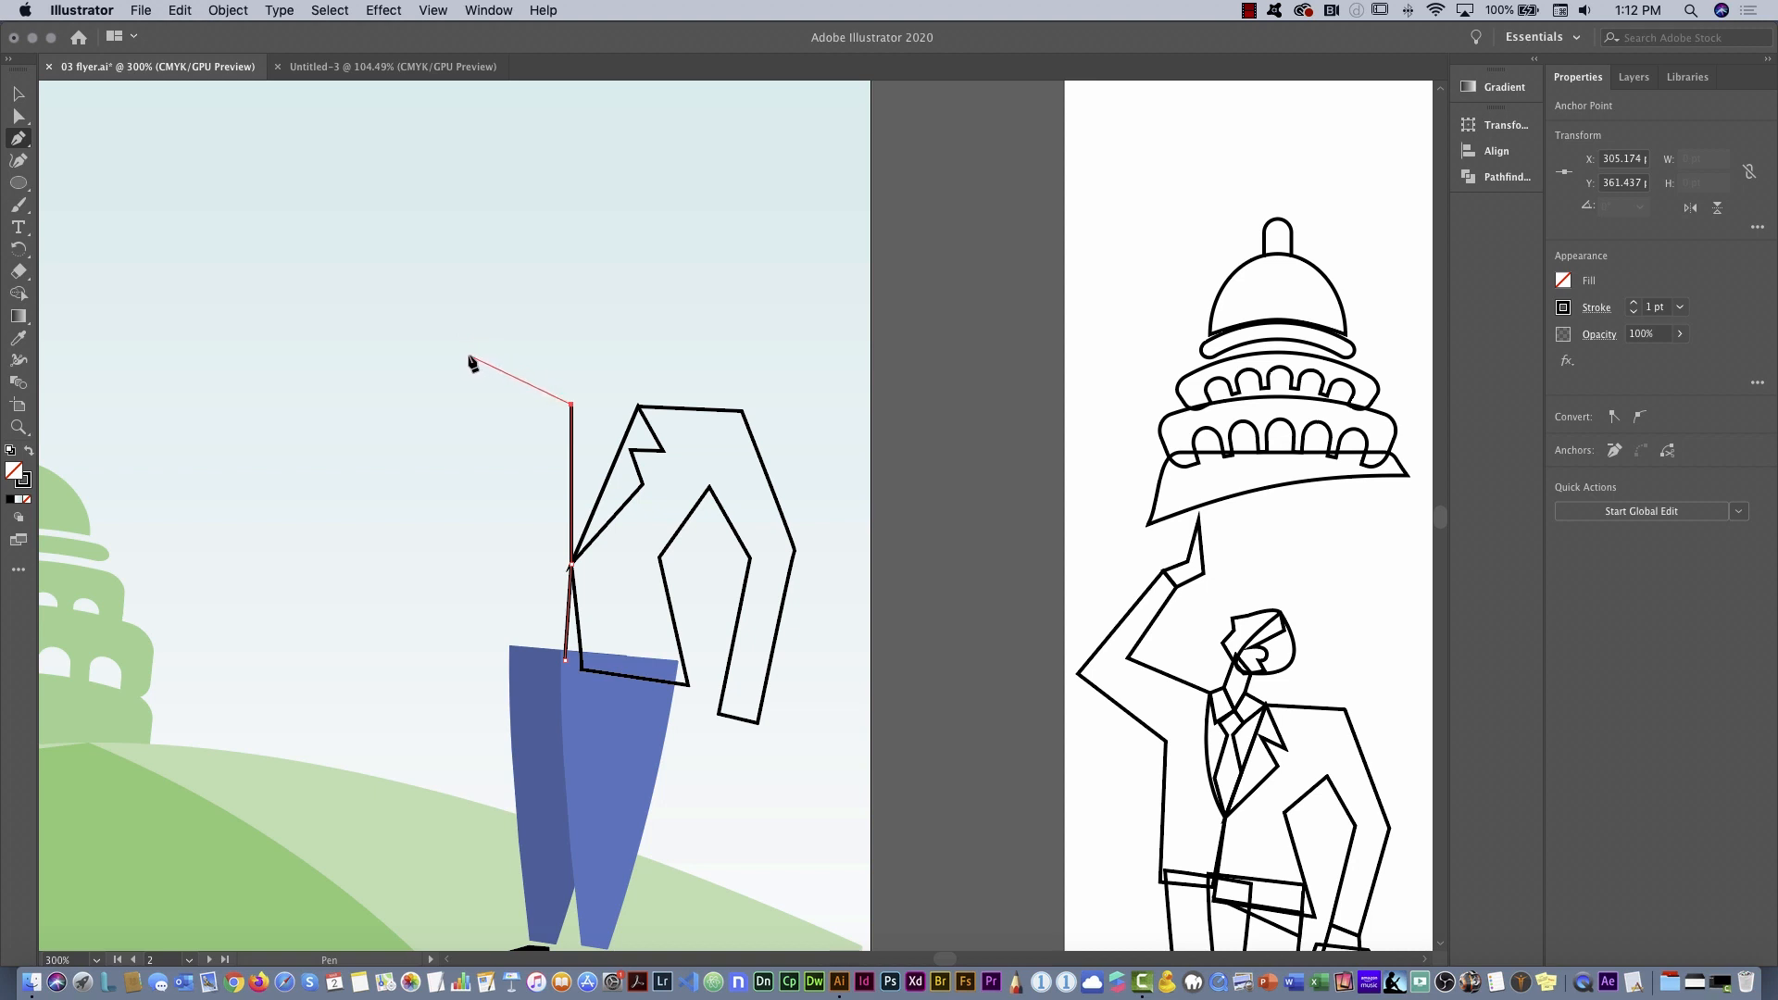
pyautogui.click(469, 355)
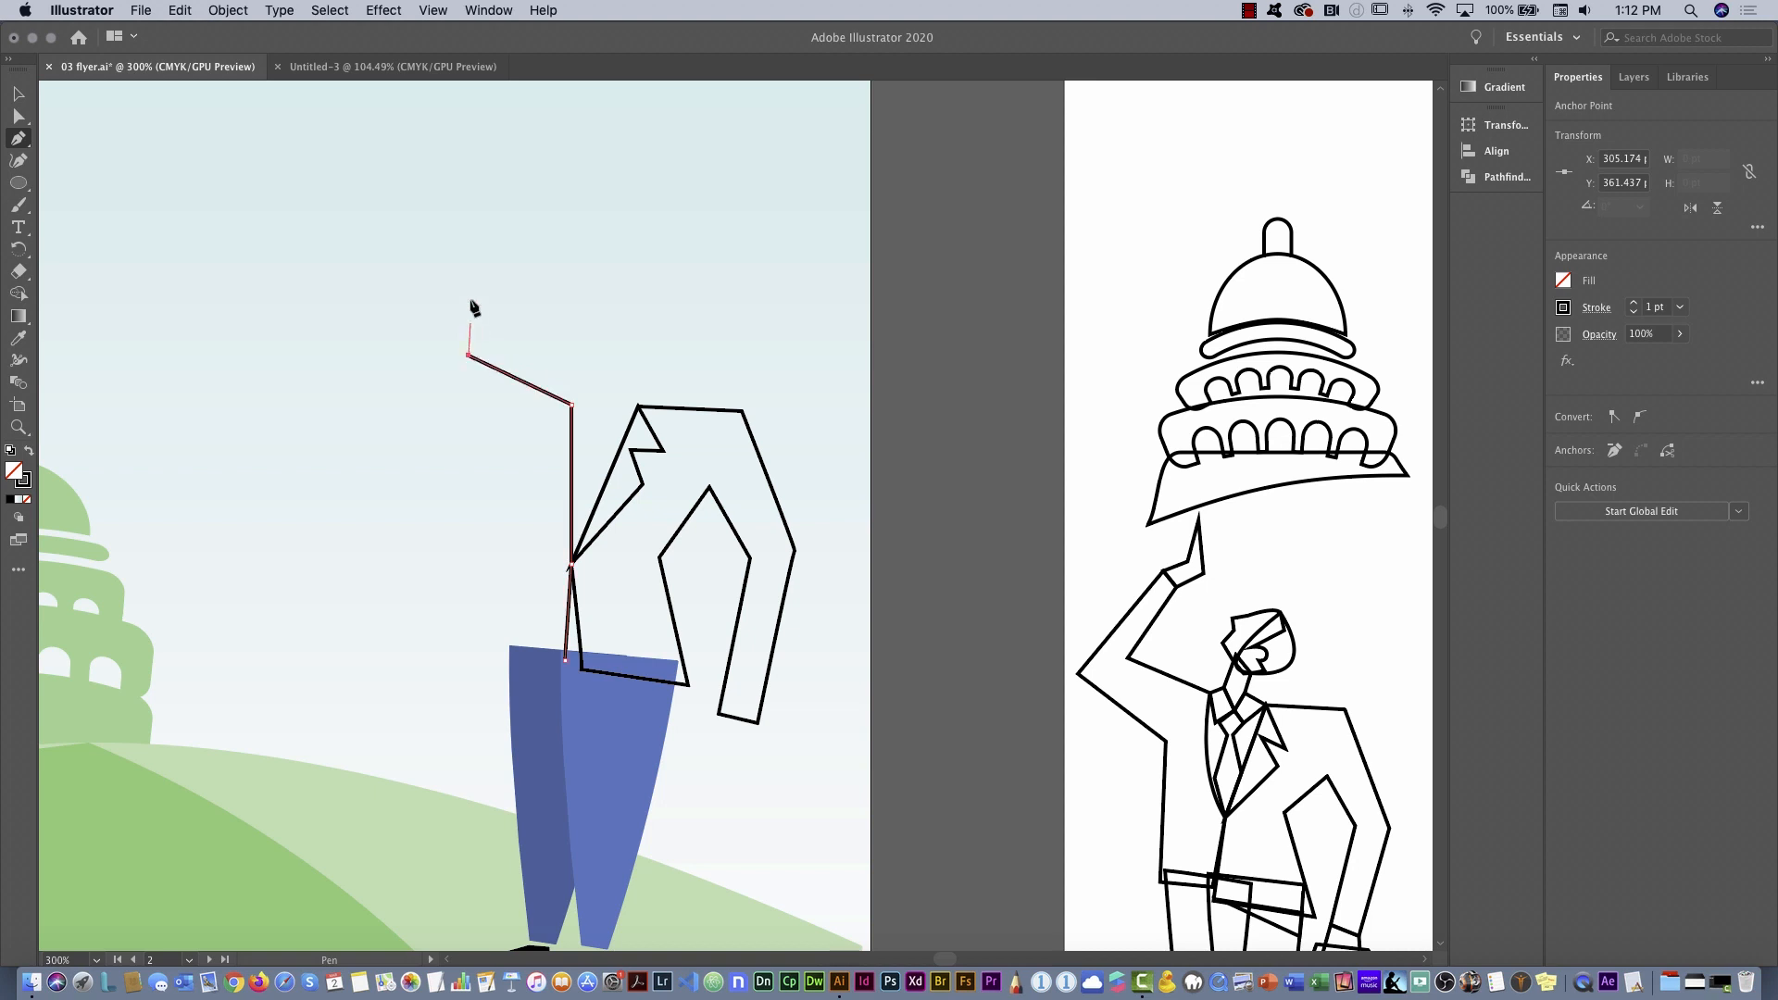
pyautogui.click(523, 224)
pyautogui.click(488, 209)
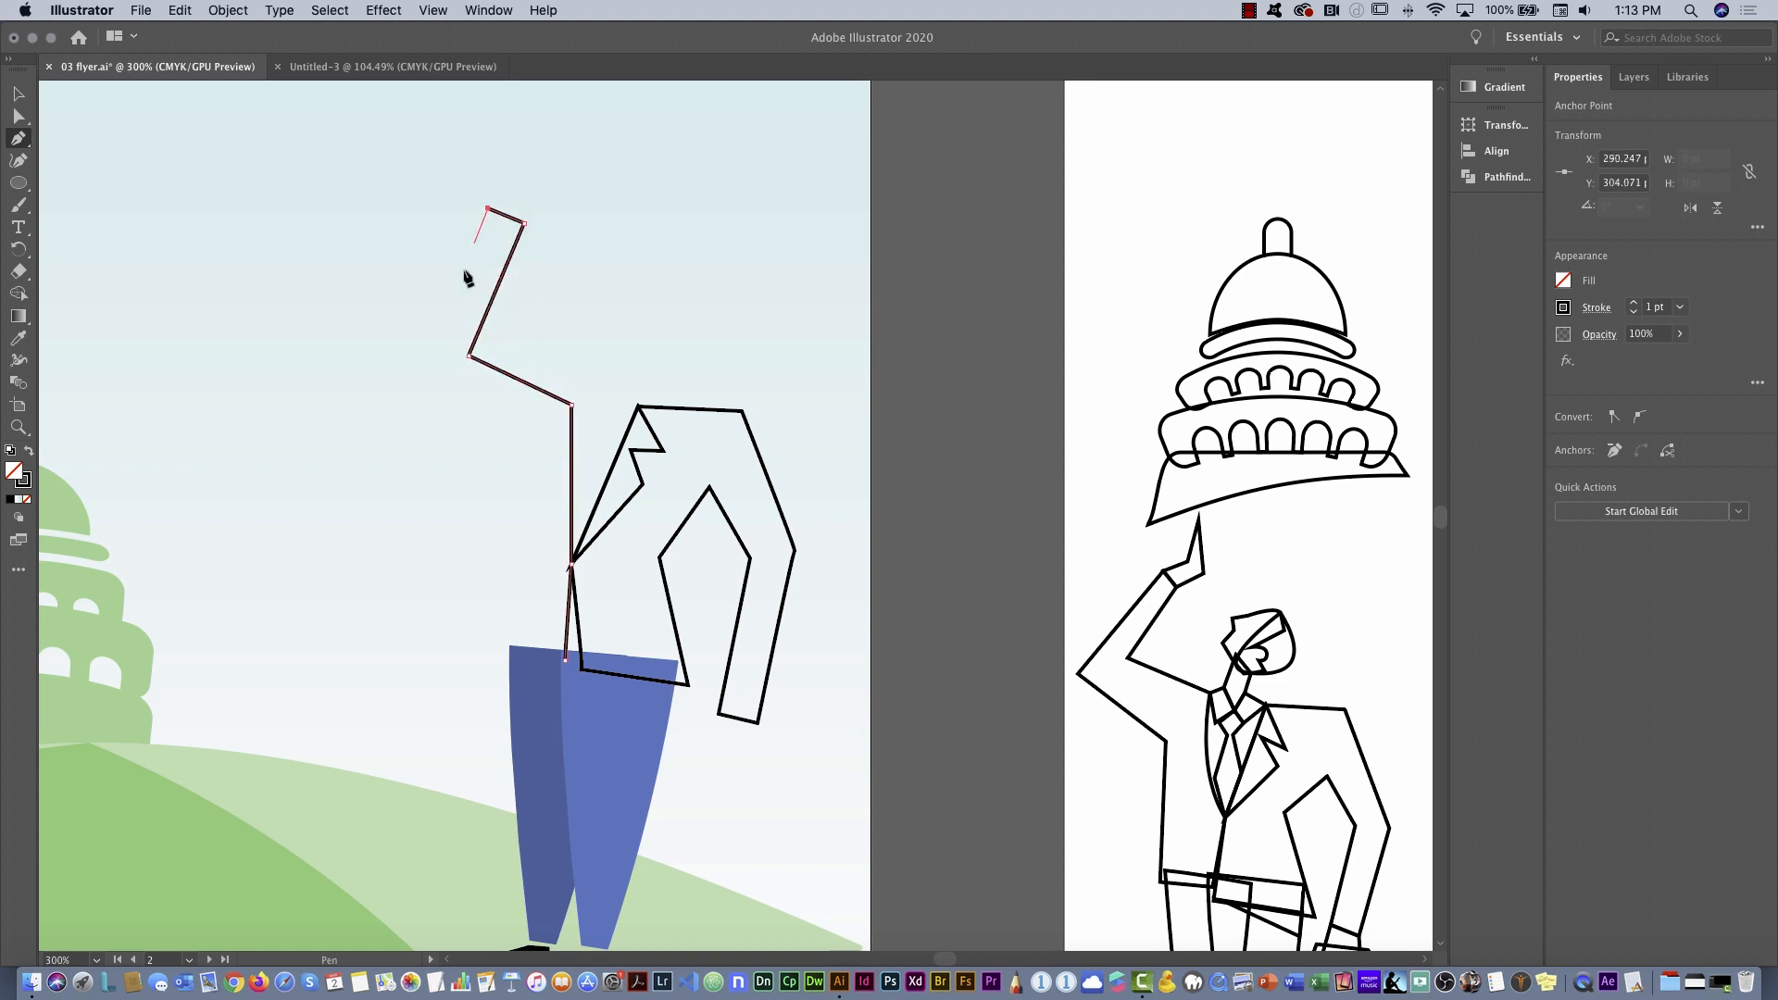
pyautogui.click(401, 368)
pyautogui.click(485, 444)
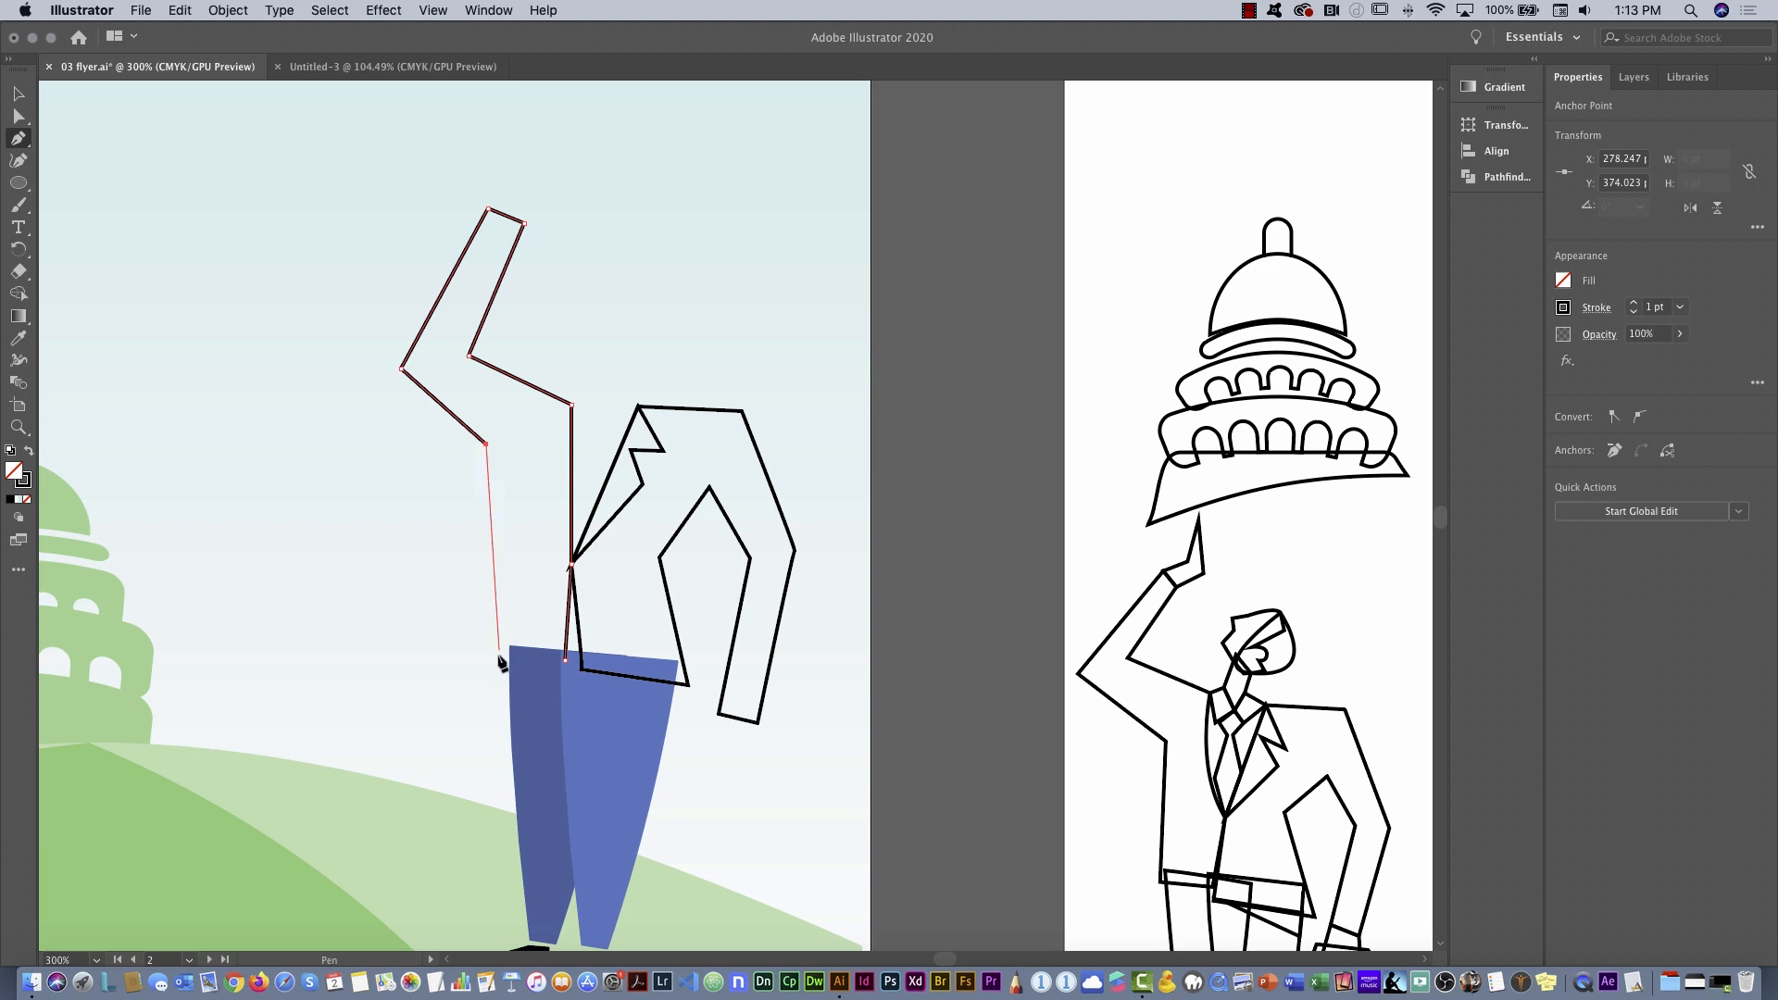
pyautogui.click(521, 562)
pyautogui.click(500, 658)
pyautogui.click(566, 665)
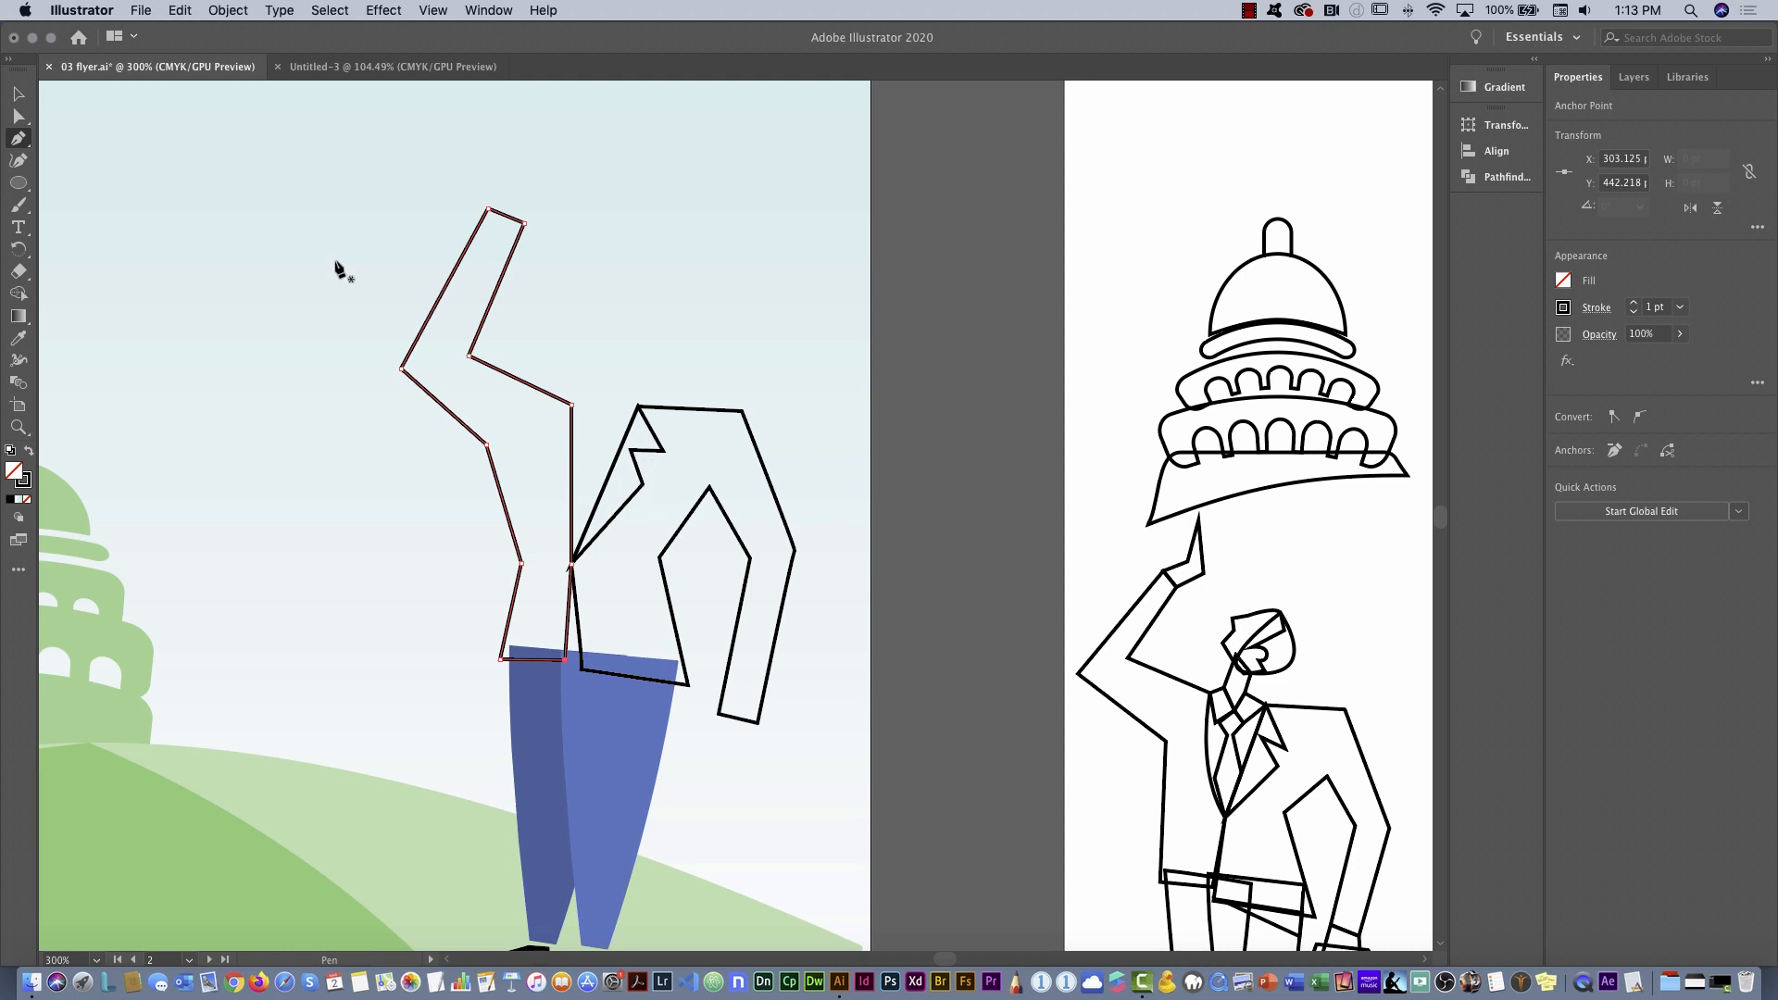
pyautogui.click(18, 116)
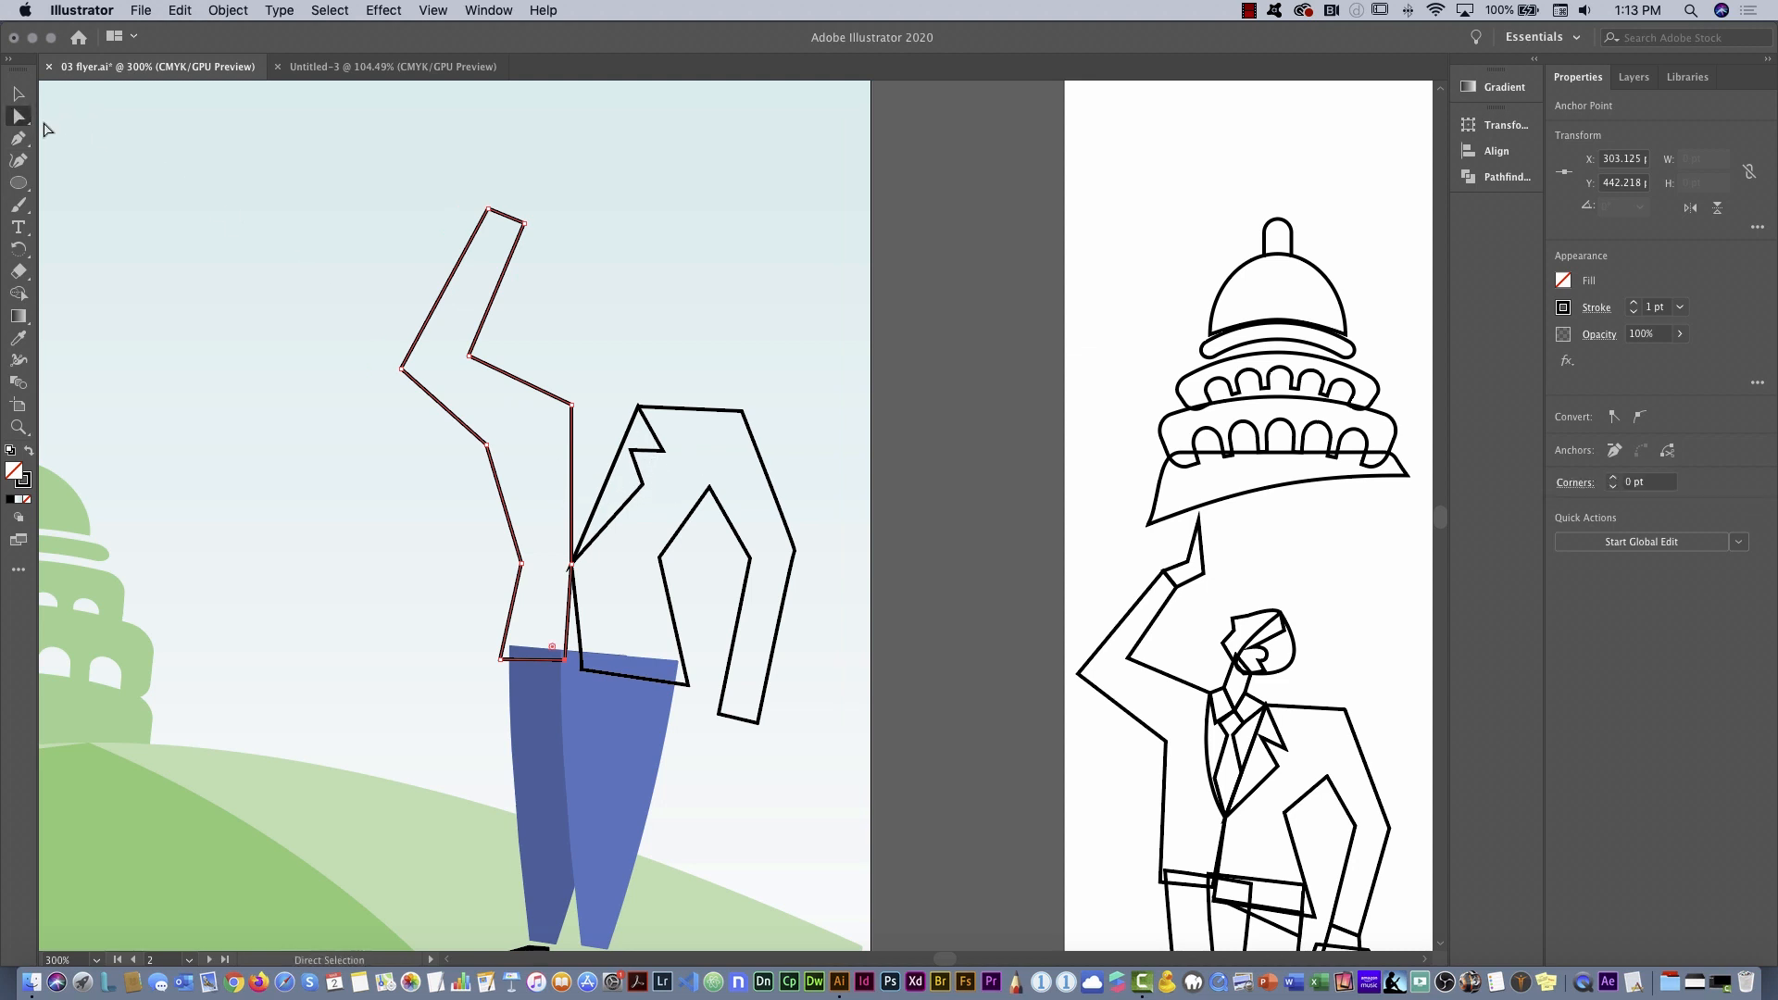
pyautogui.click(587, 419)
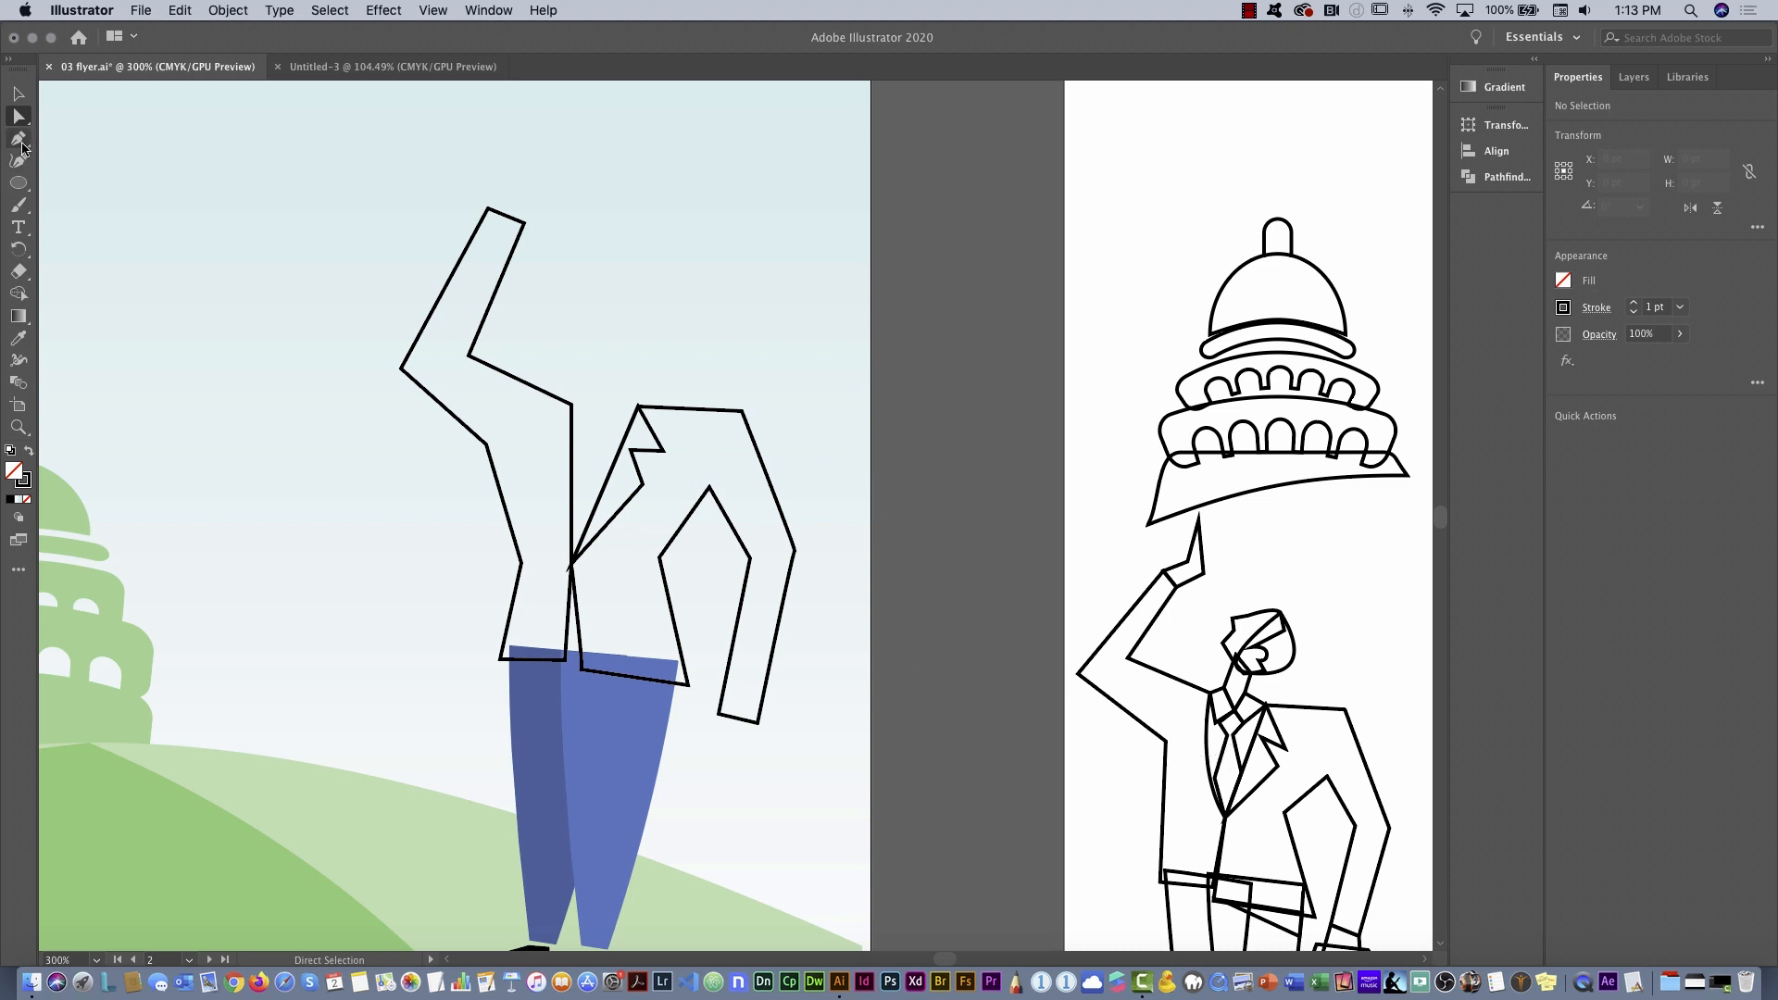
# Draw the necktie with its knot as one closed Pen outline in the jacket opening, tapering to the buttoning point
pyautogui.click(19, 138)
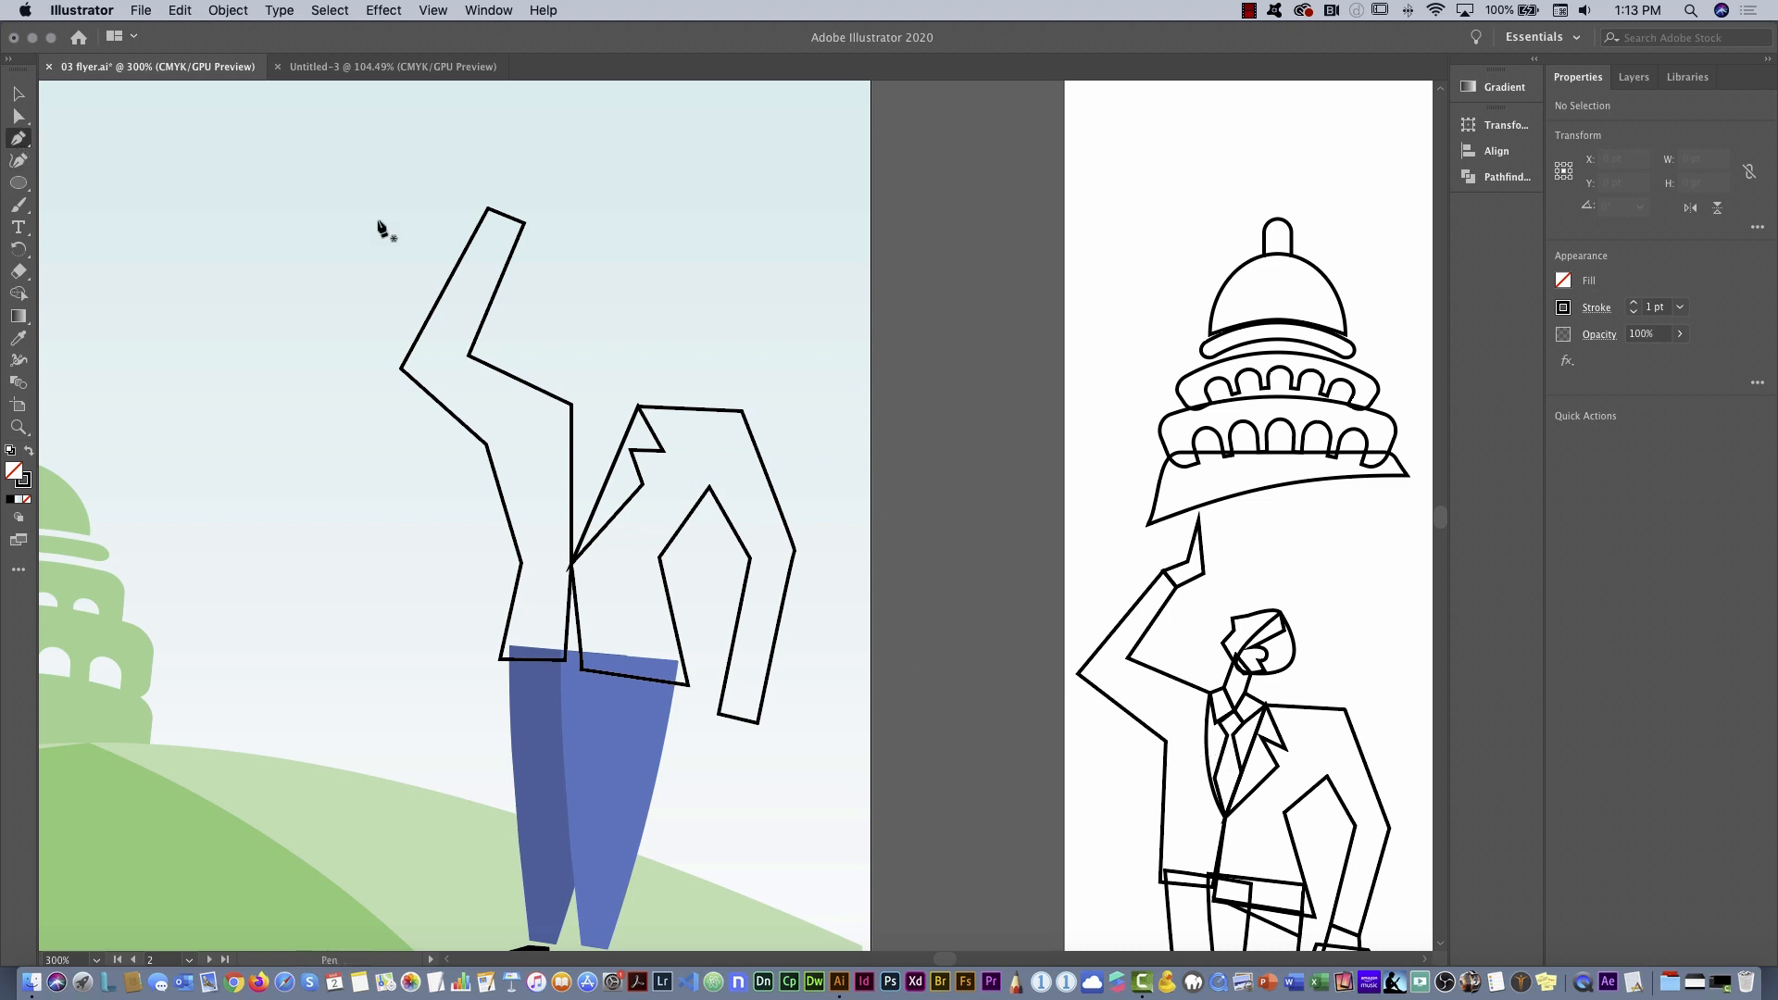
pyautogui.click(595, 406)
pyautogui.click(580, 420)
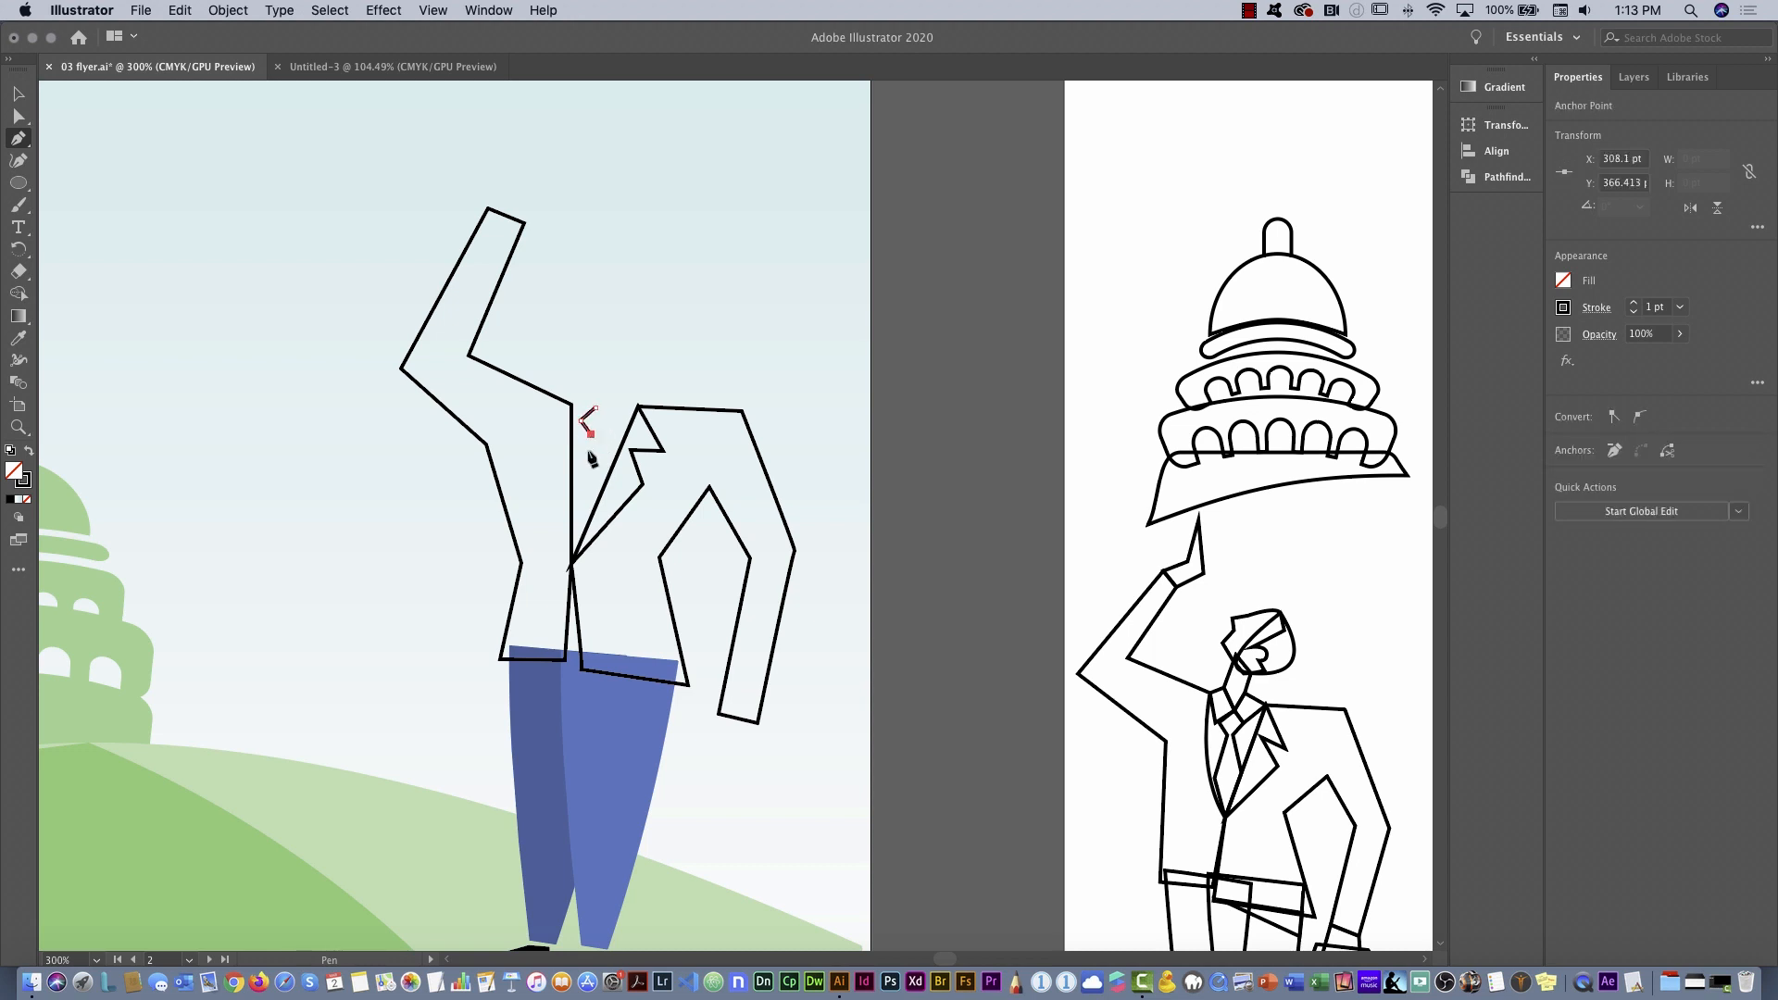
pyautogui.click(571, 507)
pyautogui.click(574, 561)
pyautogui.click(594, 511)
pyautogui.click(599, 435)
pyautogui.click(613, 428)
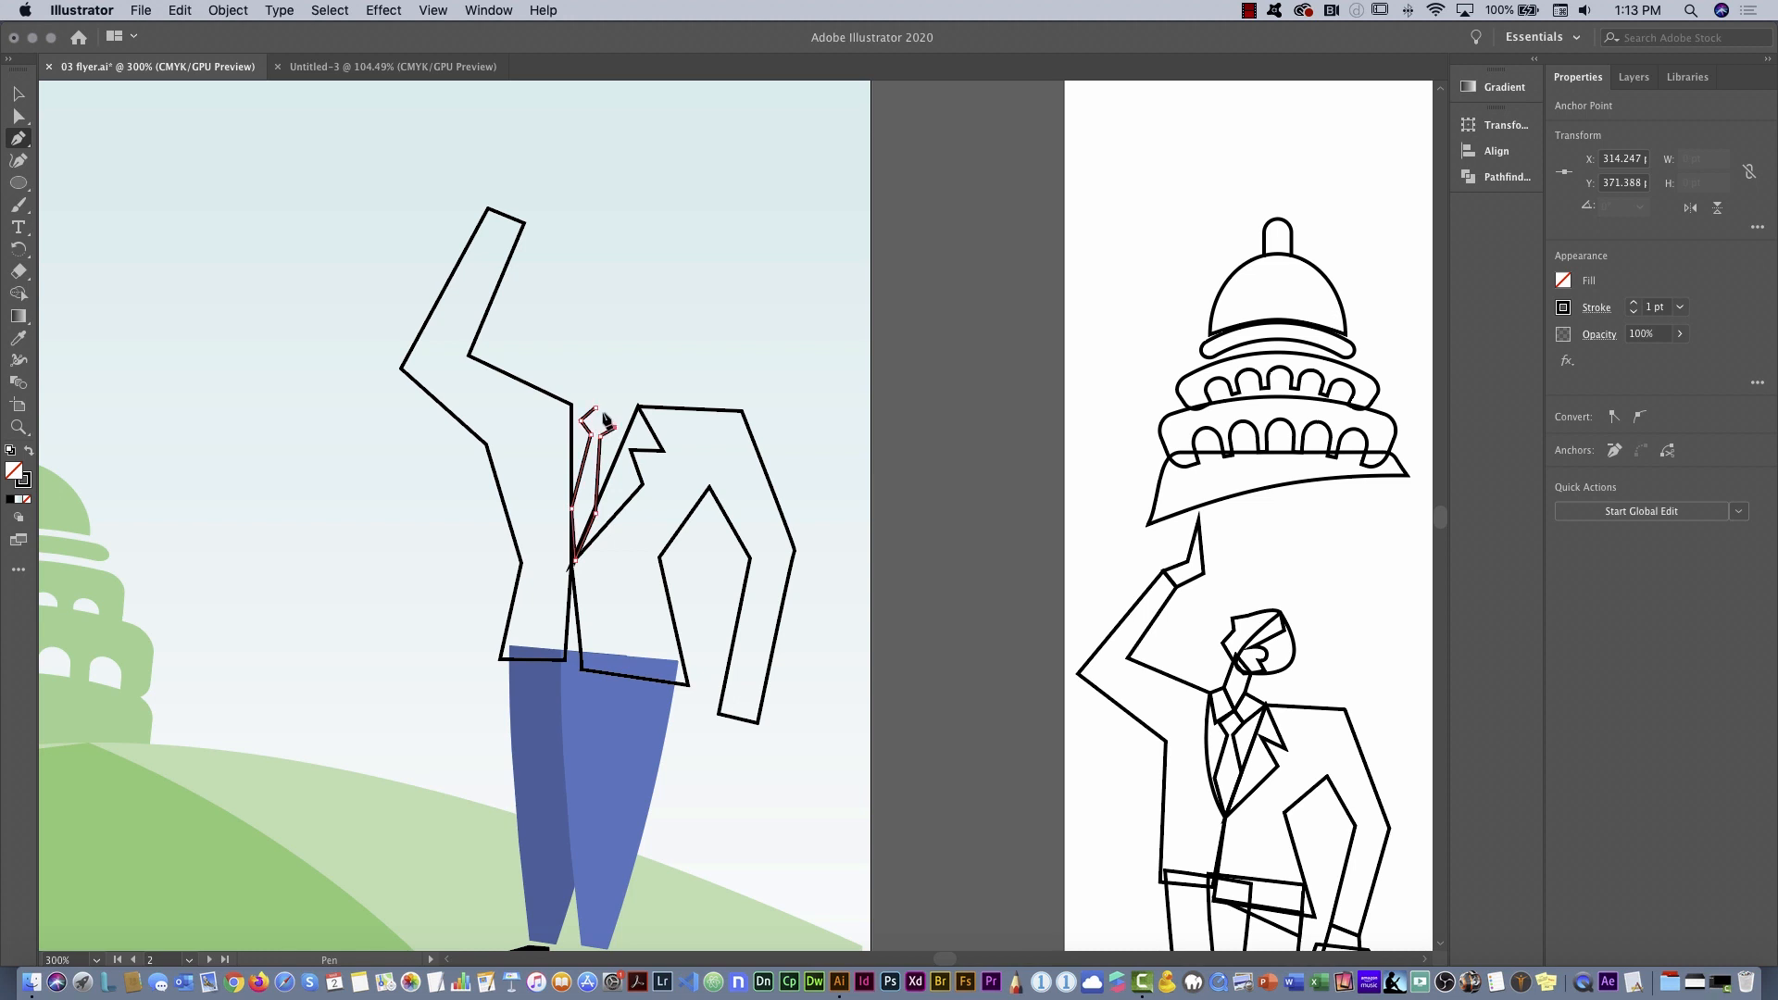
pyautogui.click(594, 409)
# Draw a closed shirt-collar flap between the tie knot and the front lapel's upper corner with the Pen tool
pyautogui.click(638, 405)
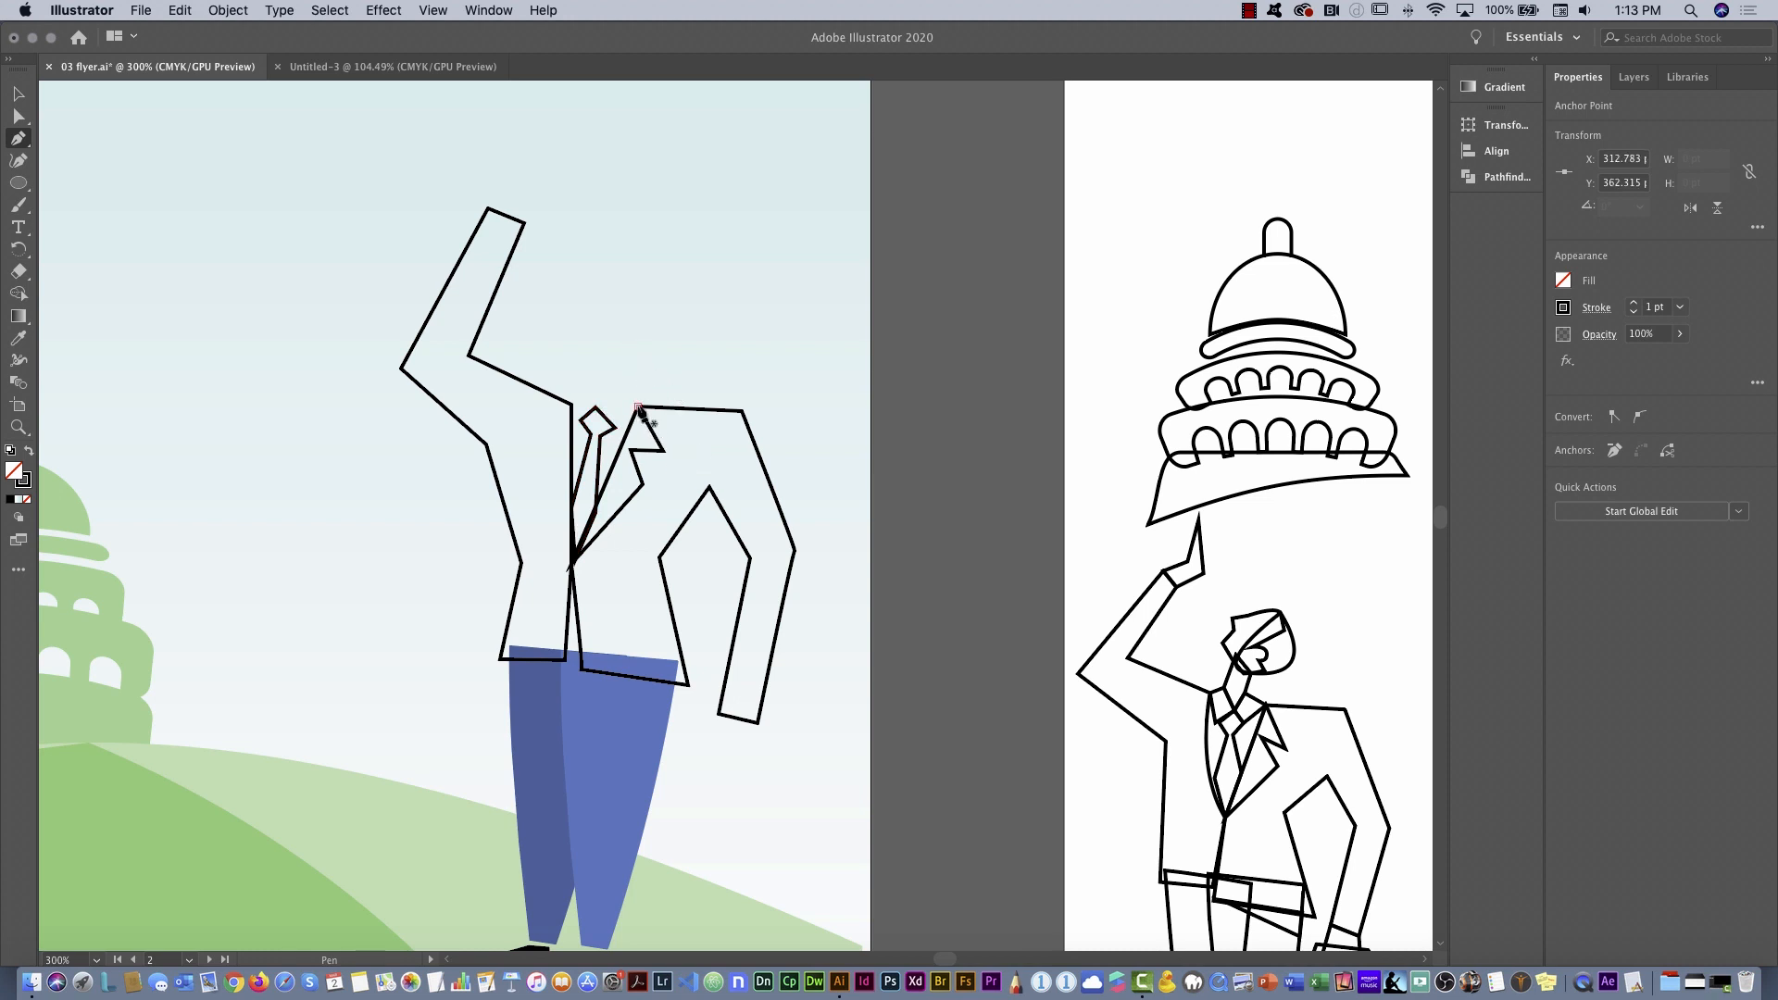
pyautogui.click(622, 387)
pyautogui.click(615, 428)
pyautogui.click(638, 406)
pyautogui.press('super+z')
pyautogui.click(638, 408)
# Draw the opposite shirt-collar flap as a small closed pointed shape between the raised arm's shoulder corner and the tie knot
pyautogui.click(571, 405)
pyautogui.click(582, 418)
pyautogui.click(585, 380)
pyautogui.click(596, 405)
pyautogui.click(572, 404)
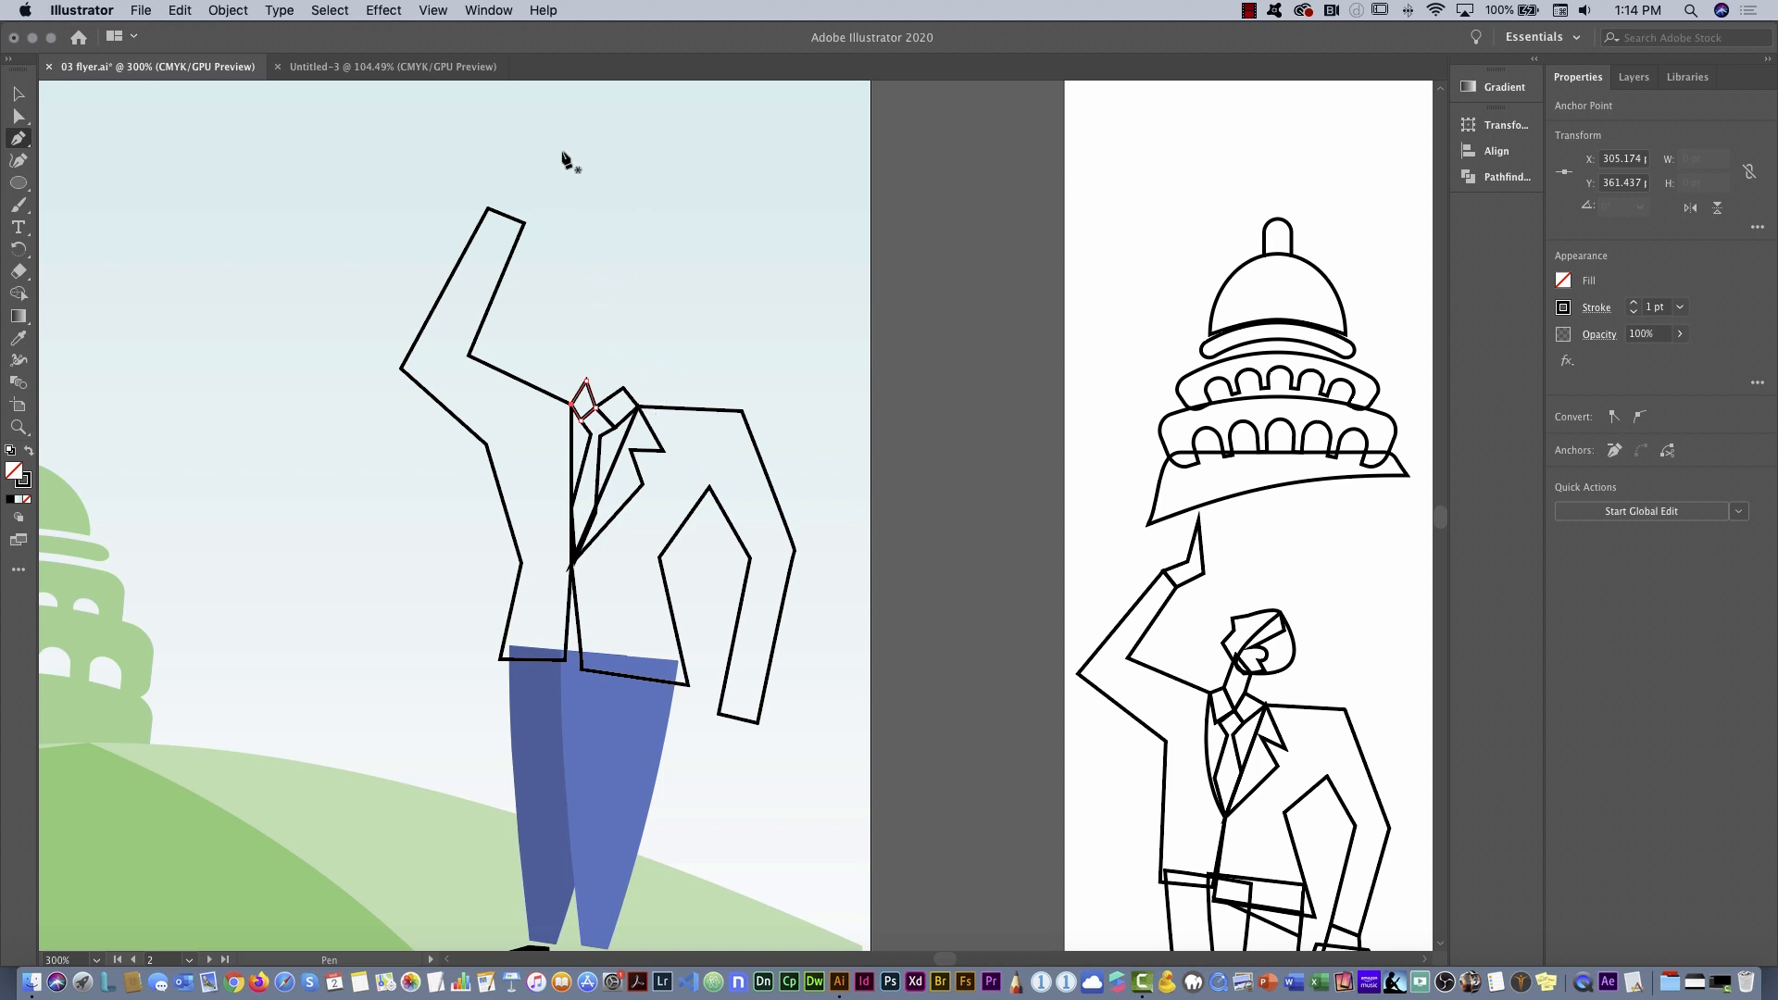
# Draw the raised hand with its pointing finger as a closed Pen outline on the end of the raised sleeve
pyautogui.moveTo(546, 229); pyautogui.dragTo(558, 315)
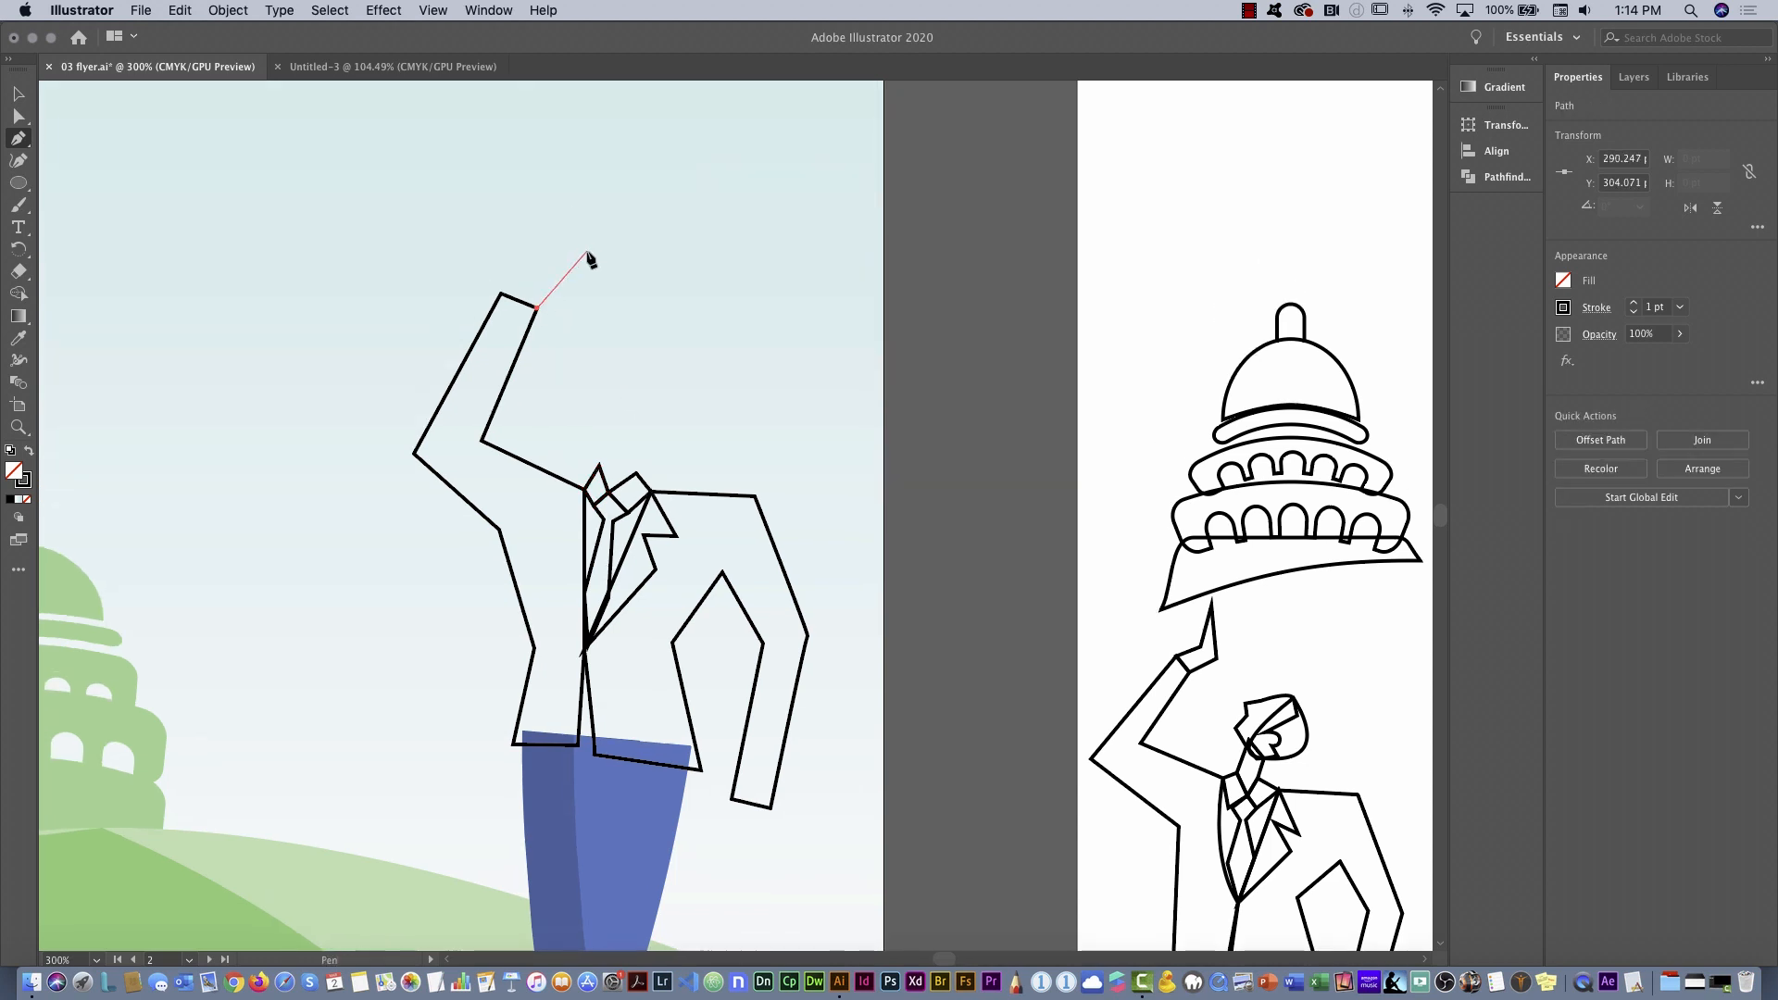
pyautogui.click(537, 309)
pyautogui.click(571, 283)
pyautogui.click(542, 197)
pyautogui.click(539, 269)
pyautogui.click(500, 293)
pyautogui.click(537, 309)
# Draw the lowered hand as a closed four-sided Pen outline at the cuff of the hanging sleeve
pyautogui.moveTo(785, 615); pyautogui.dragTo(696, 305)
pyautogui.click(643, 488)
pyautogui.click(629, 524)
pyautogui.click(676, 535)
pyautogui.click(681, 497)
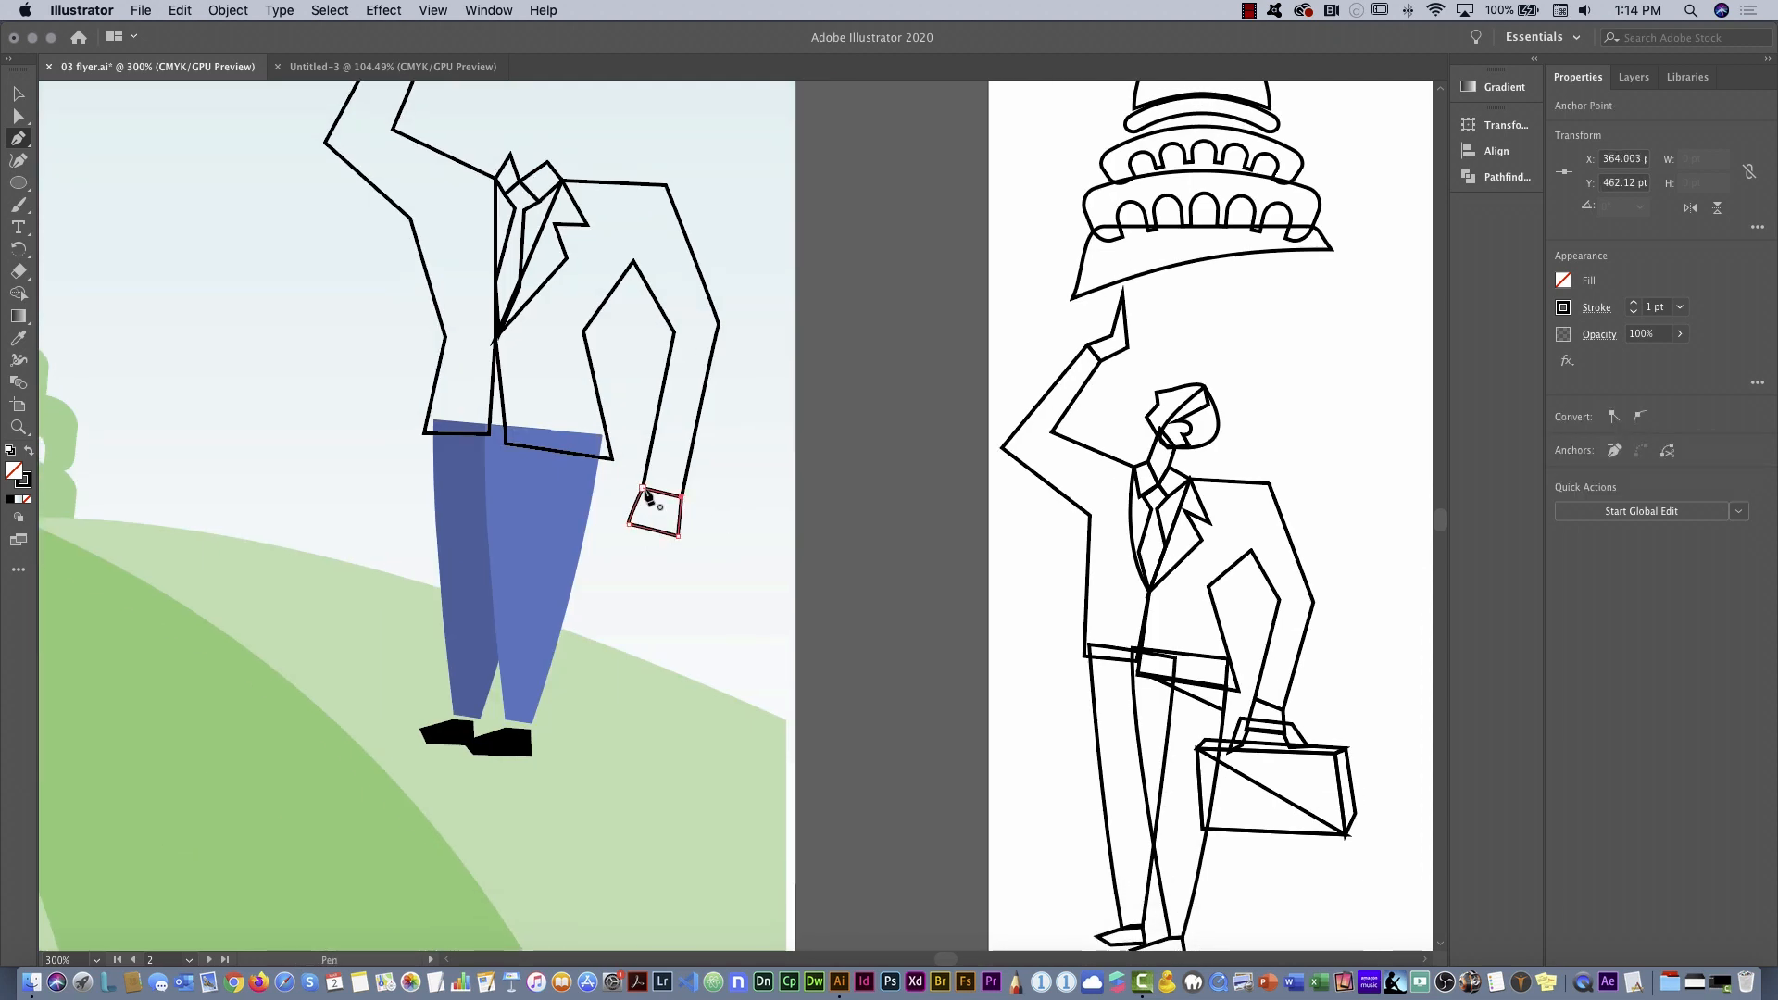
pyautogui.click(642, 488)
# Draw the head and neck as one closed angular Pen outline rising from the collar, with the face profile towards the raised arm
pyautogui.moveTo(619, 367); pyautogui.dragTo(706, 706)
pyautogui.click(635, 500)
pyautogui.click(646, 475)
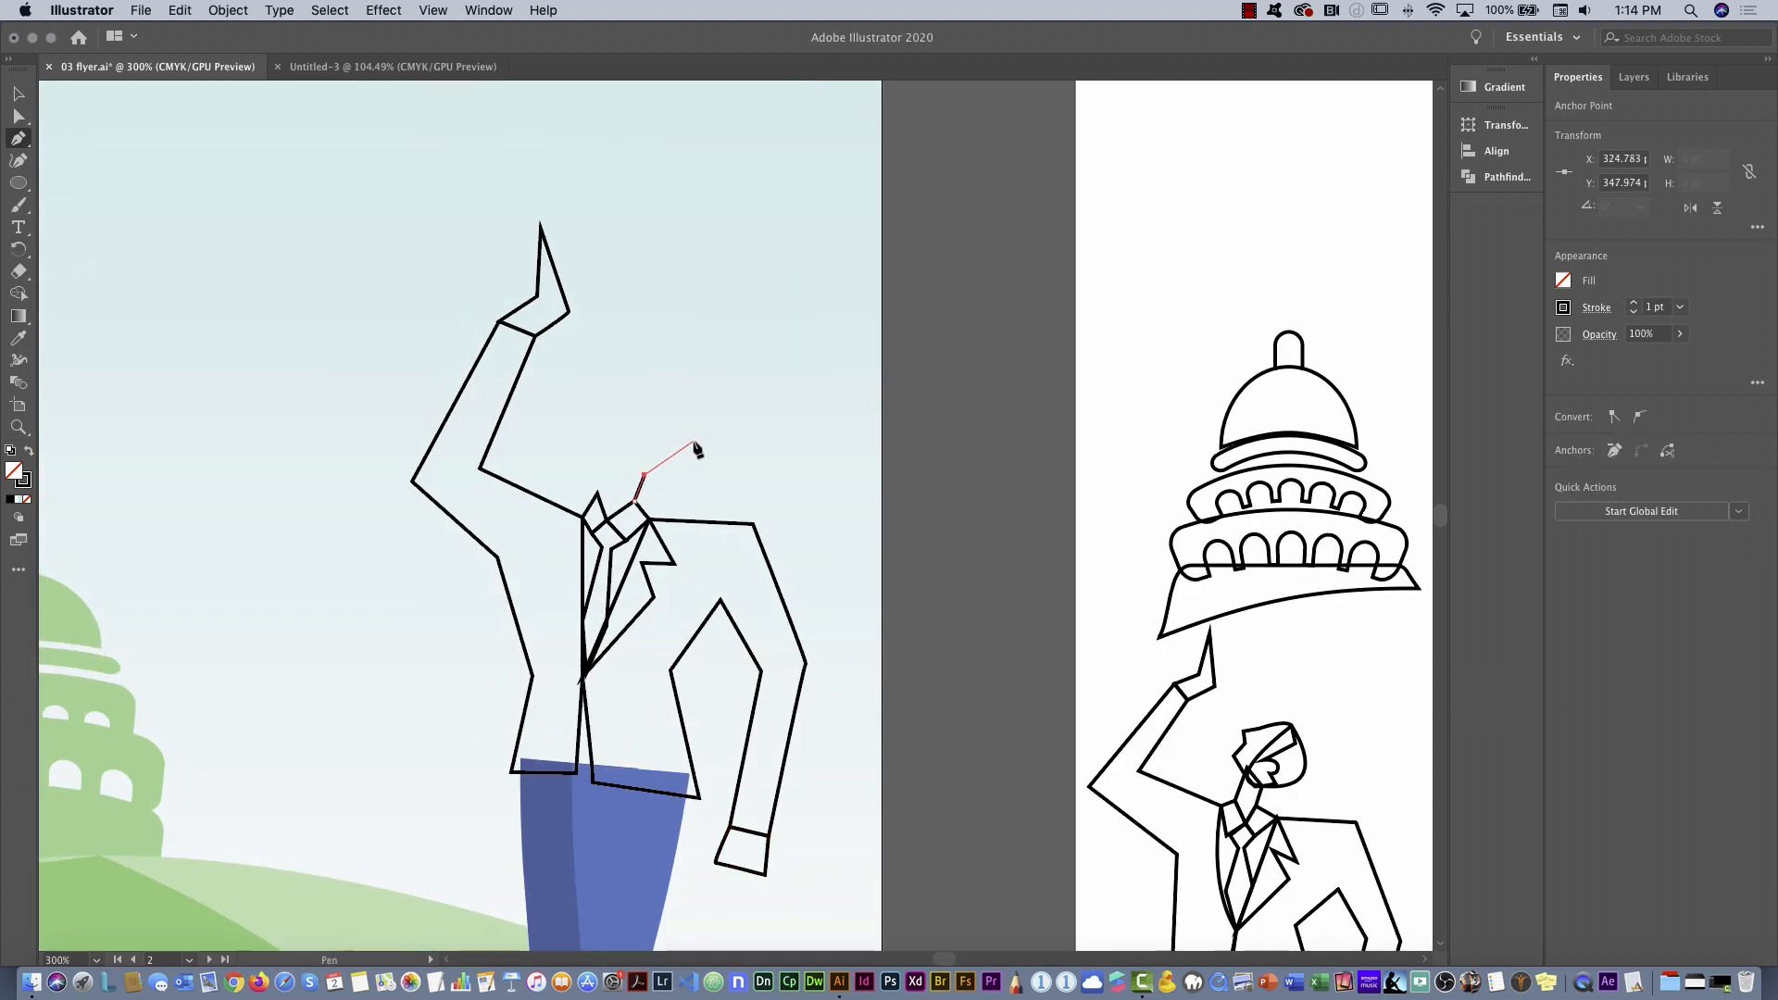
pyautogui.click(695, 444)
pyautogui.click(701, 381)
pyautogui.click(660, 354)
pyautogui.click(637, 376)
pyautogui.click(592, 400)
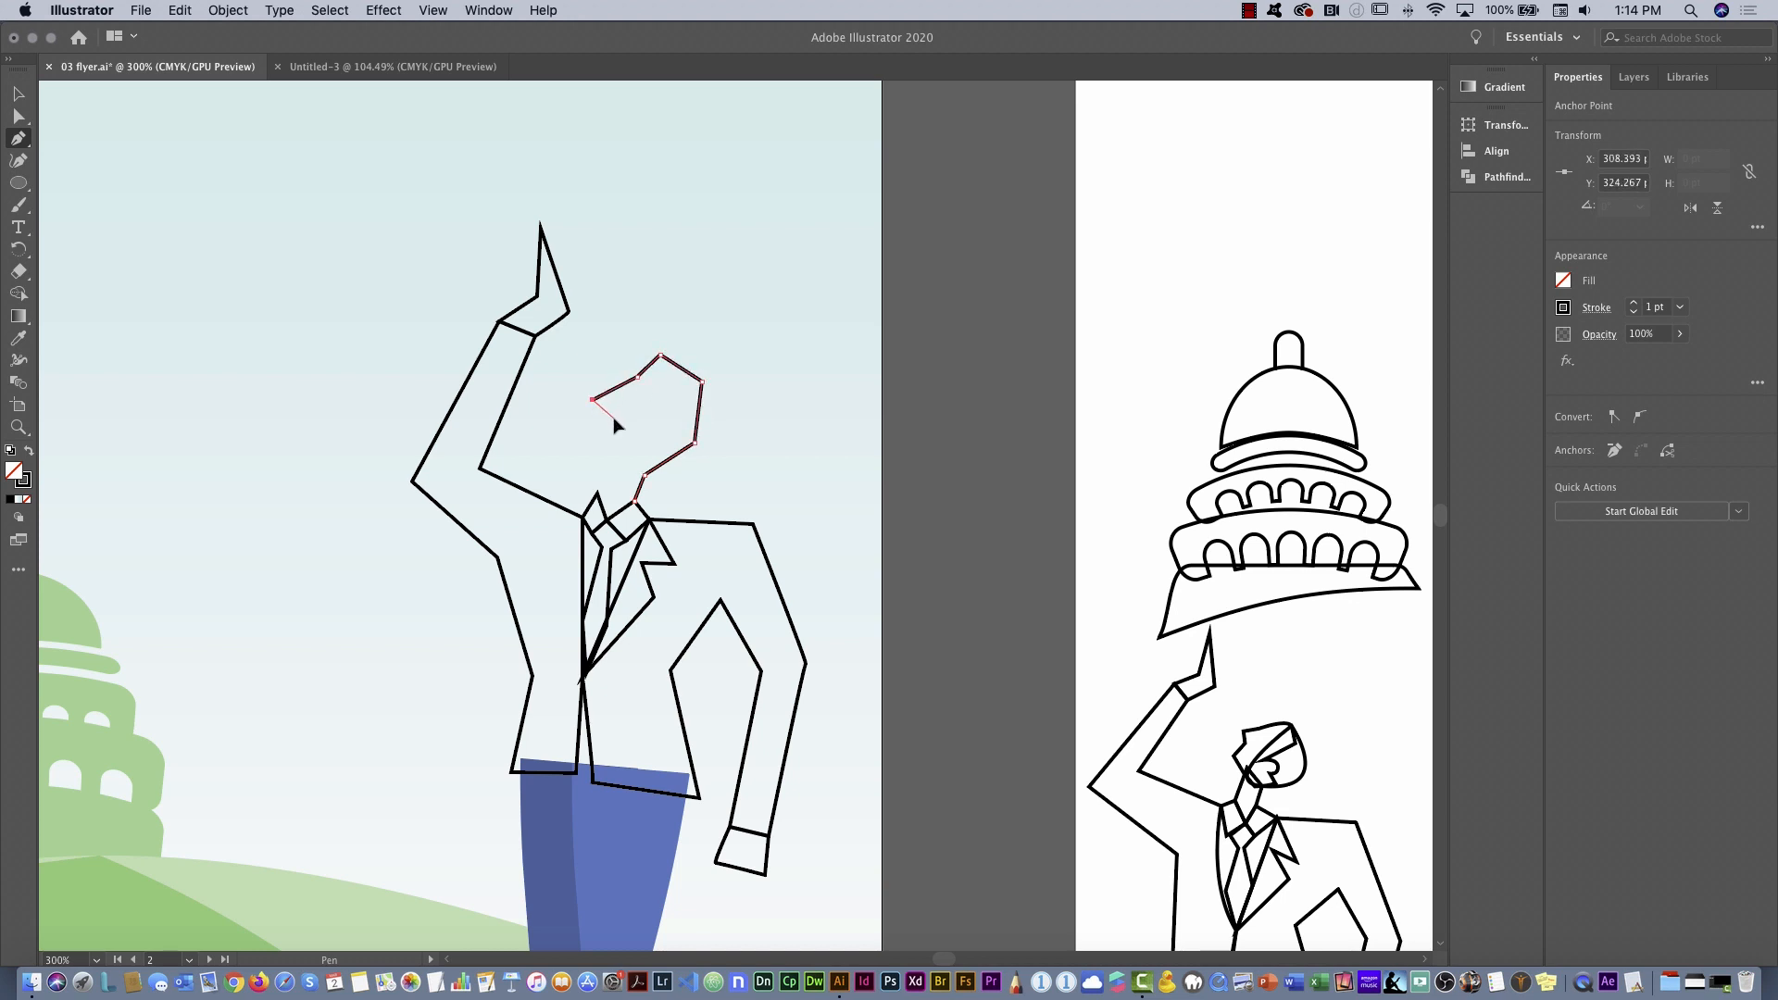
pyautogui.click(613, 419)
pyautogui.click(591, 443)
pyautogui.click(615, 468)
pyautogui.click(597, 492)
pyautogui.click(604, 519)
pyautogui.click(635, 501)
# Draw the hair as a closed jagged Pen outline around the back of the head, with a sideburn and a spiky tuft
pyautogui.click(645, 357)
pyautogui.click(669, 386)
pyautogui.click(662, 423)
pyautogui.click(682, 426)
pyautogui.click(659, 460)
pyautogui.click(671, 468)
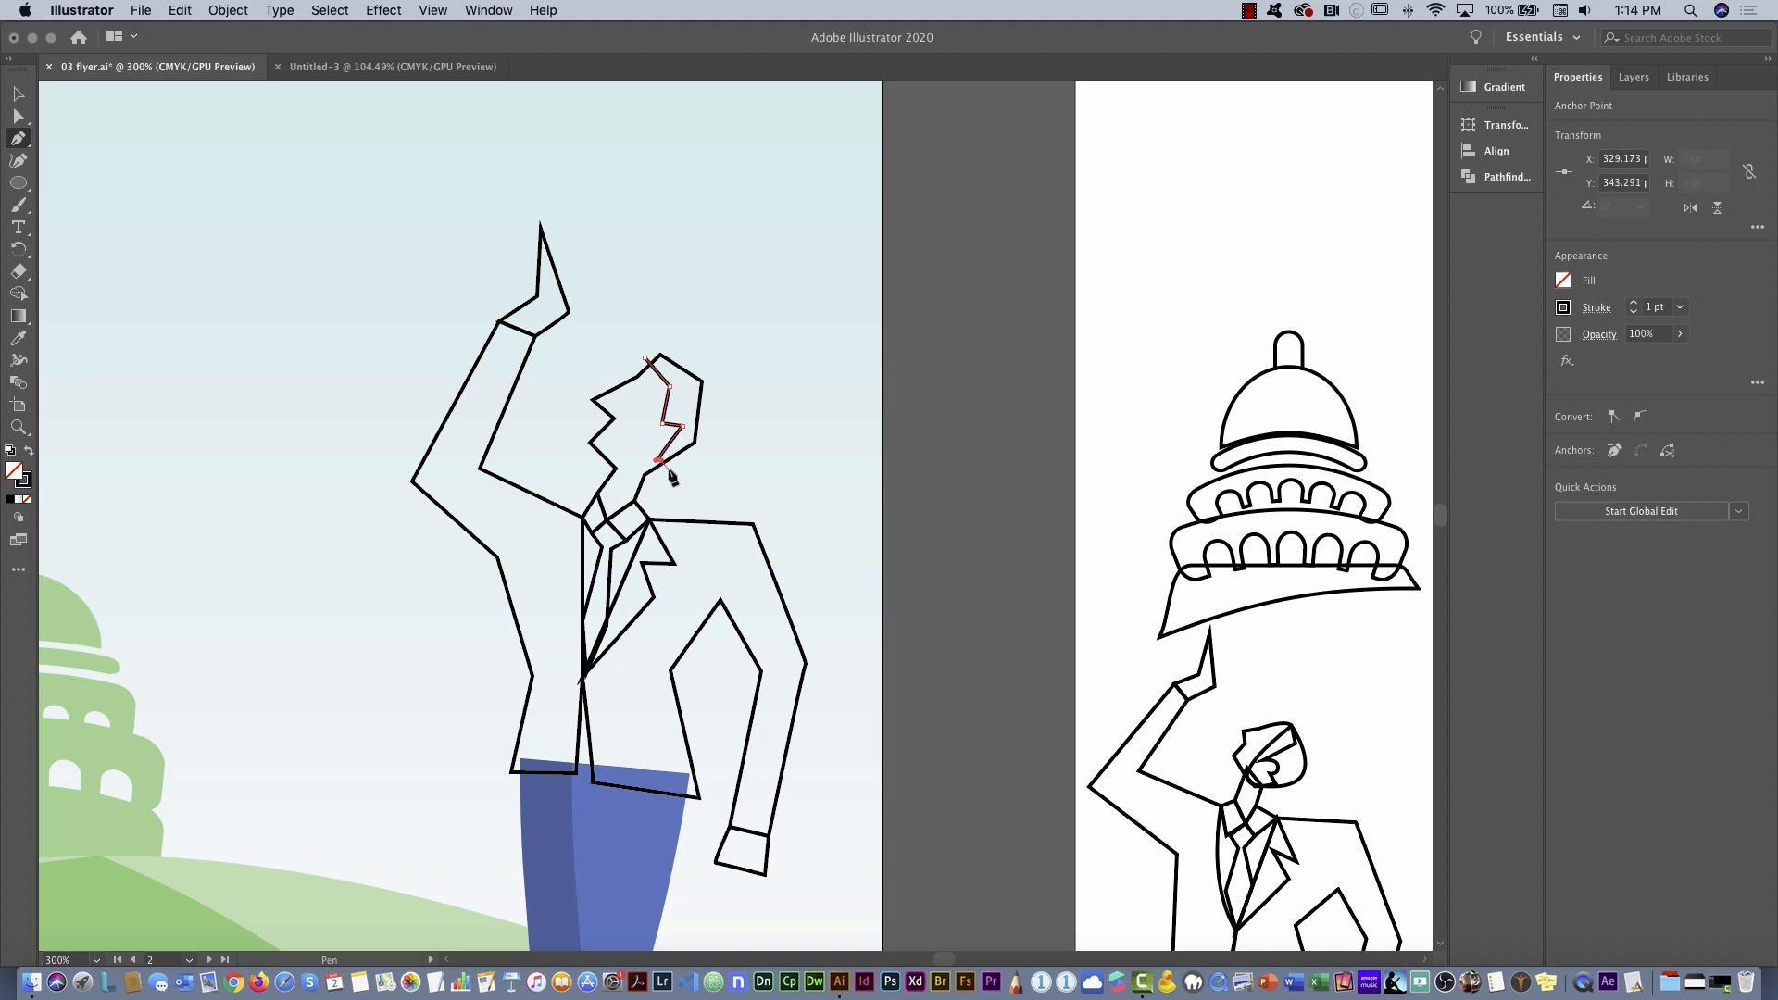
pyautogui.click(706, 447)
pyautogui.click(715, 388)
pyautogui.click(732, 383)
pyautogui.click(706, 359)
pyautogui.click(693, 369)
pyautogui.click(661, 345)
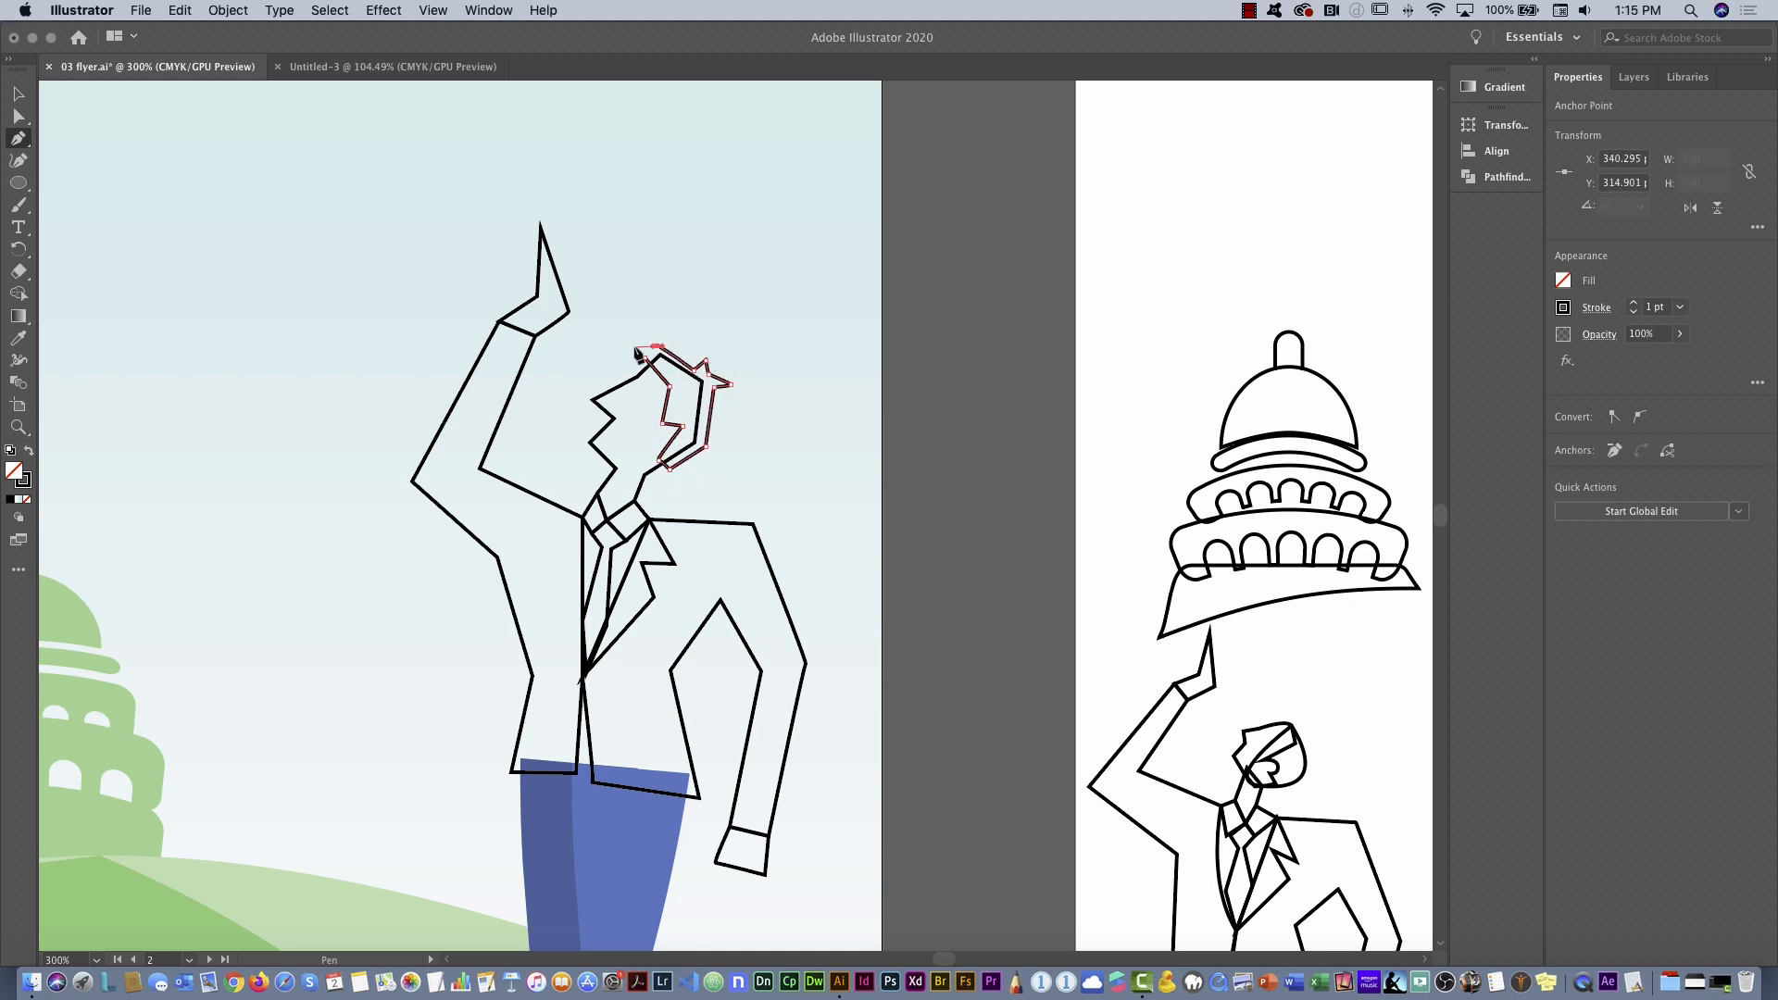
pyautogui.click(645, 358)
# Draw the briefcase handle as a closed arched Pen outline across the lowered hand
pyautogui.moveTo(798, 705); pyautogui.dragTo(740, 340)
pyautogui.click(629, 527)
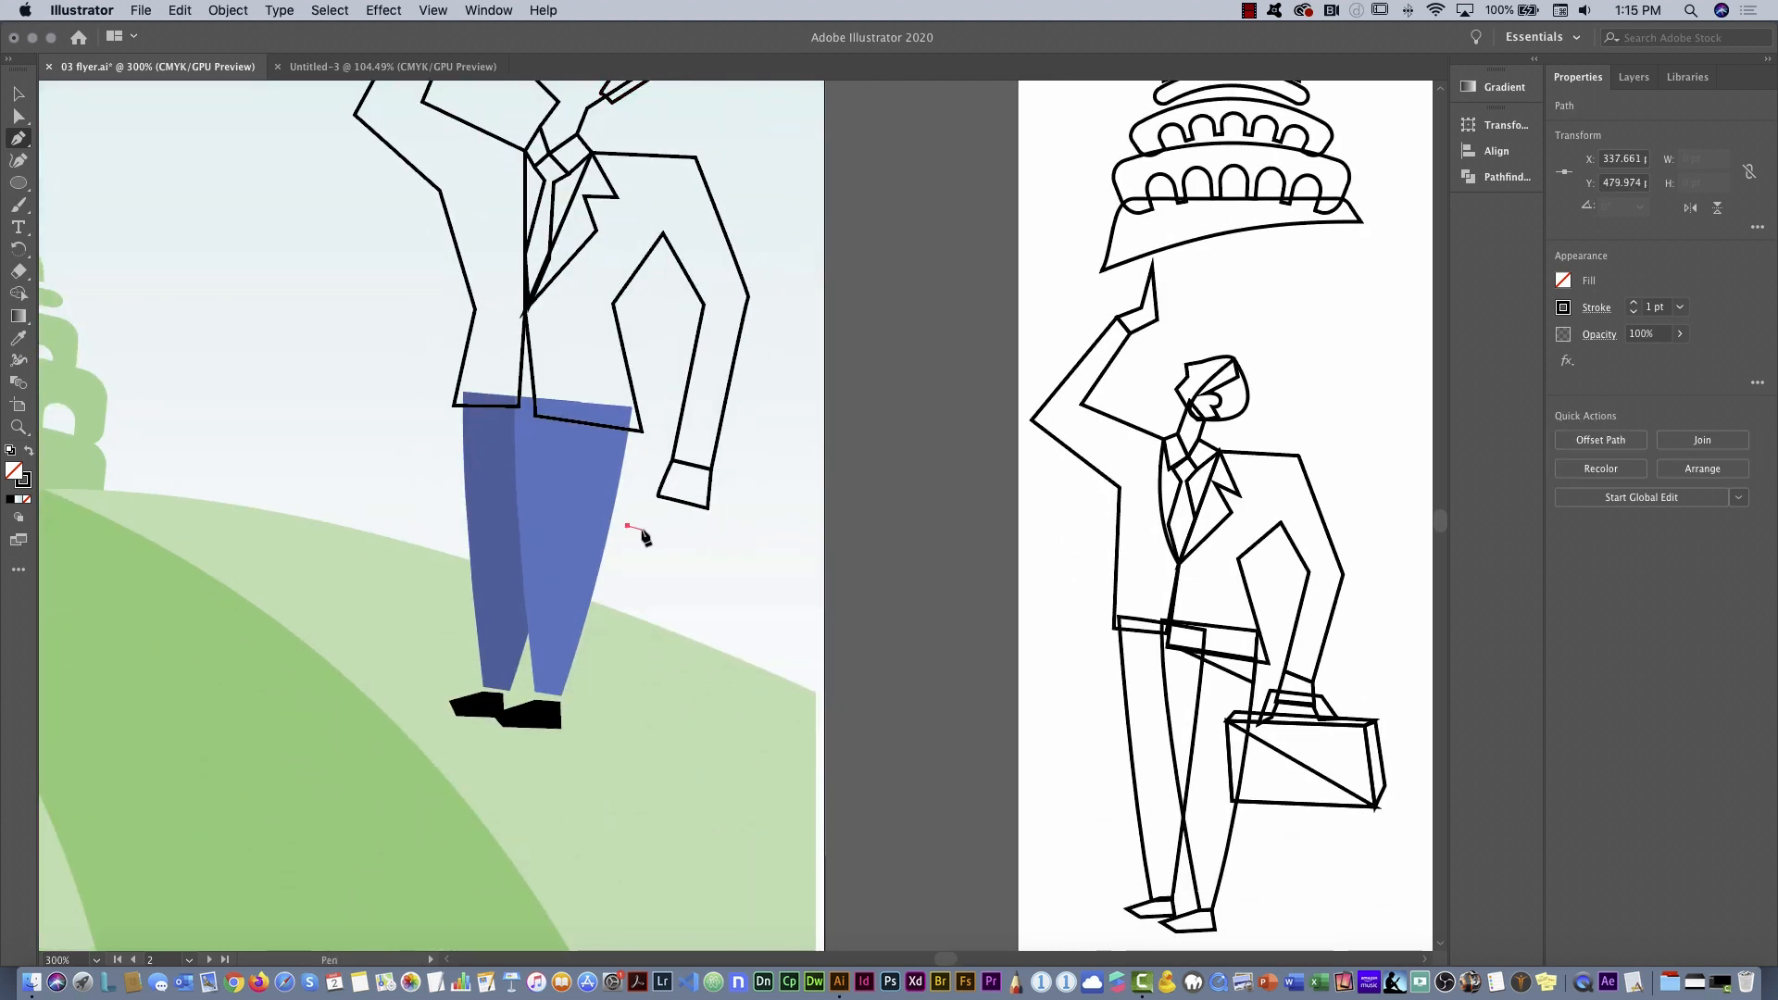
pyautogui.click(665, 497)
pyautogui.click(704, 507)
pyautogui.click(709, 545)
pyautogui.click(732, 551)
pyautogui.click(720, 497)
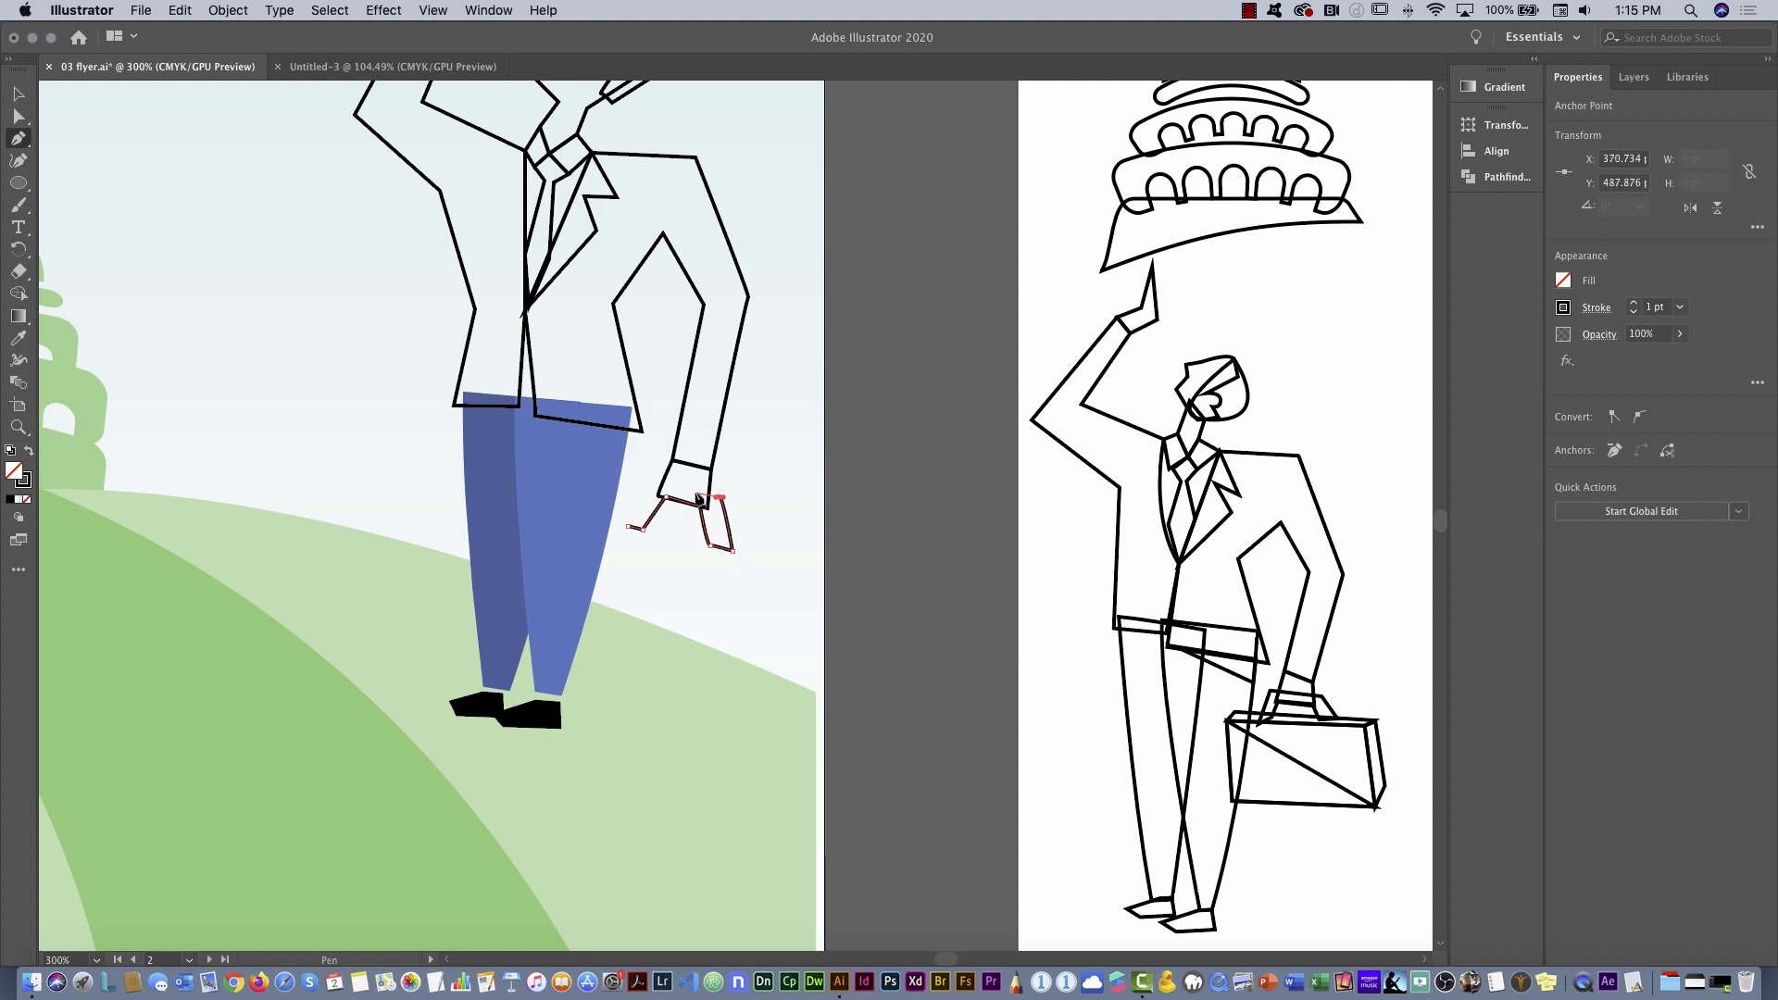
pyautogui.click(648, 478)
pyautogui.click(627, 525)
# Draw the briefcase's front face as a tilted, closed four-sided Pen outline below the handle, overlapping the front trouser leg
pyautogui.click(589, 516)
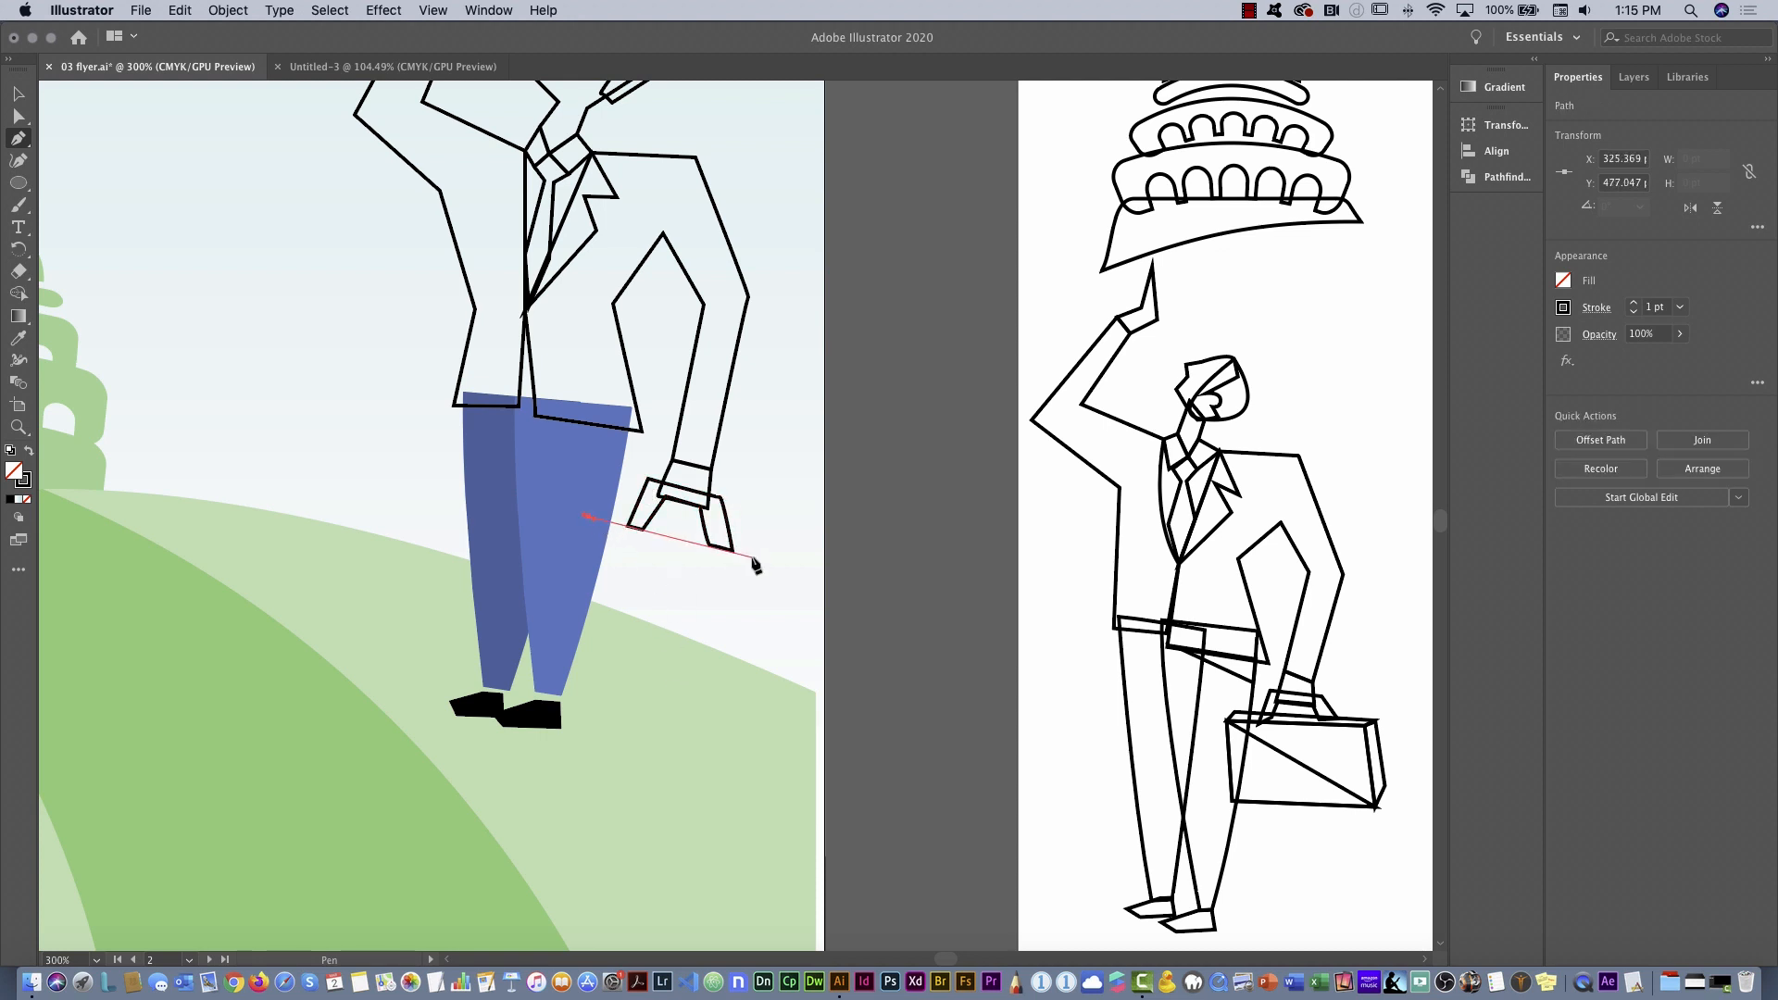
pyautogui.click(755, 557)
pyautogui.click(728, 677)
pyautogui.click(573, 613)
pyautogui.click(589, 517)
# Draw the briefcase's narrow side panel as a closed Pen outline along the front face's edge over the trousers
pyautogui.click(573, 501)
pyautogui.click(589, 516)
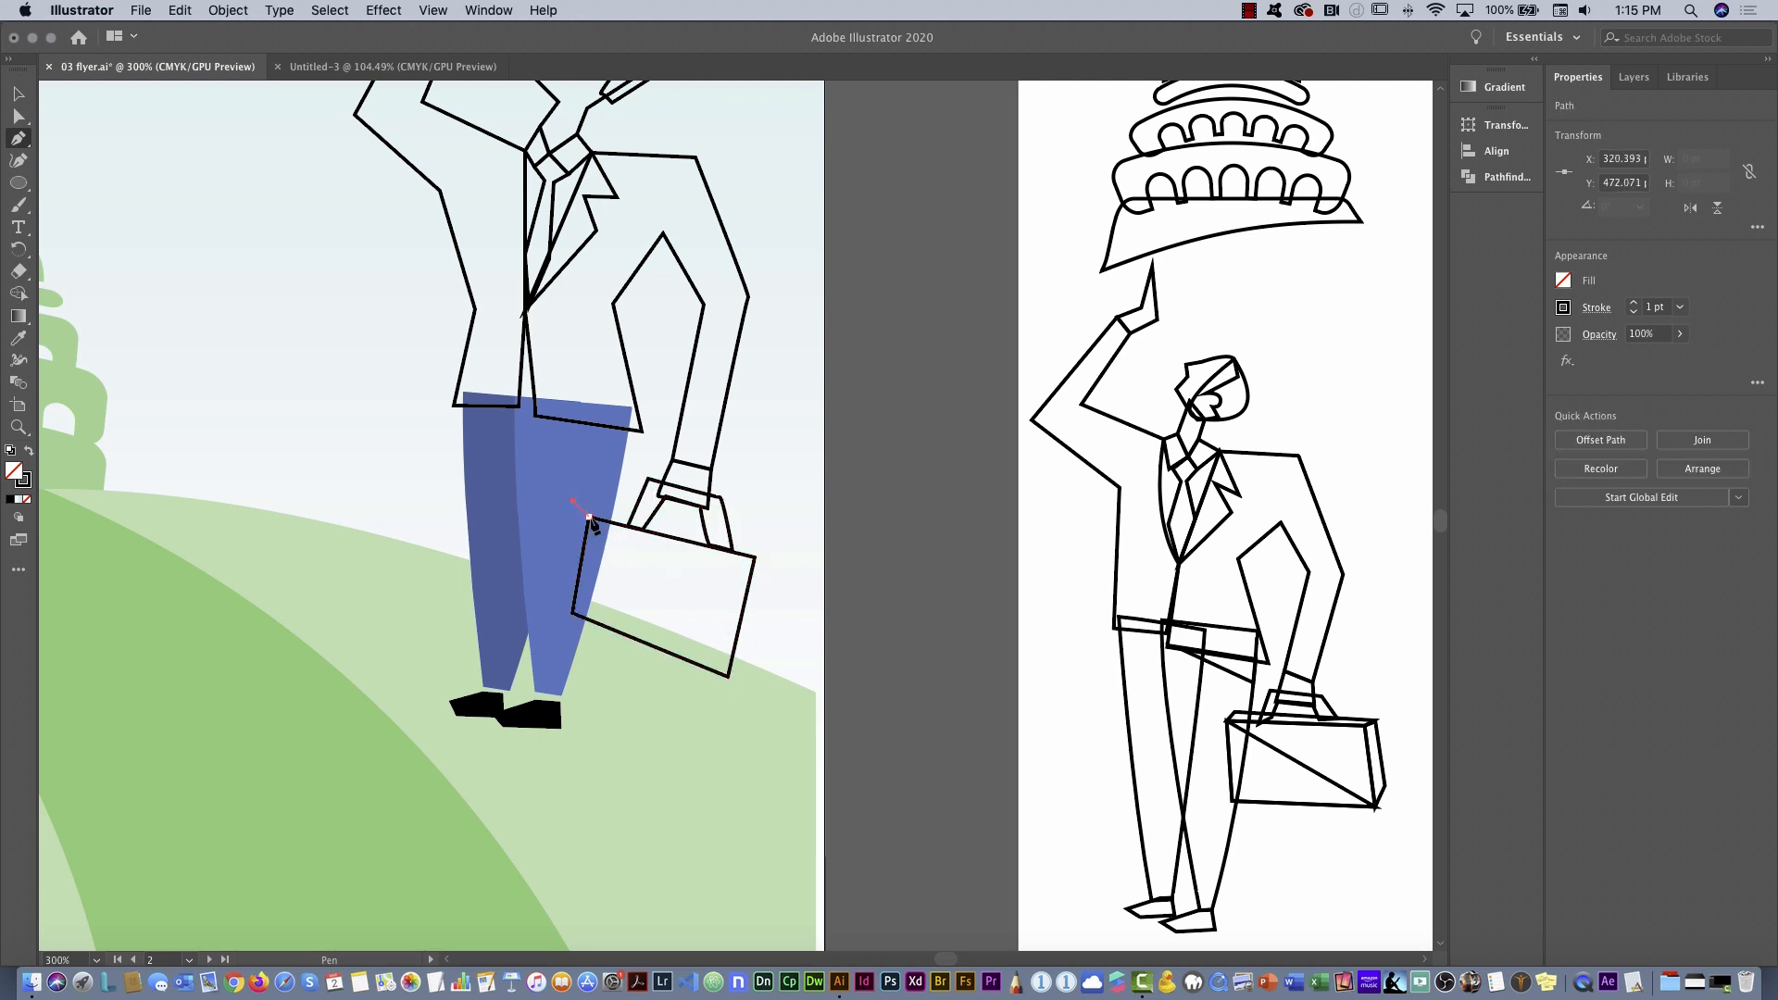
pyautogui.click(573, 613)
pyautogui.click(559, 599)
pyautogui.click(573, 501)
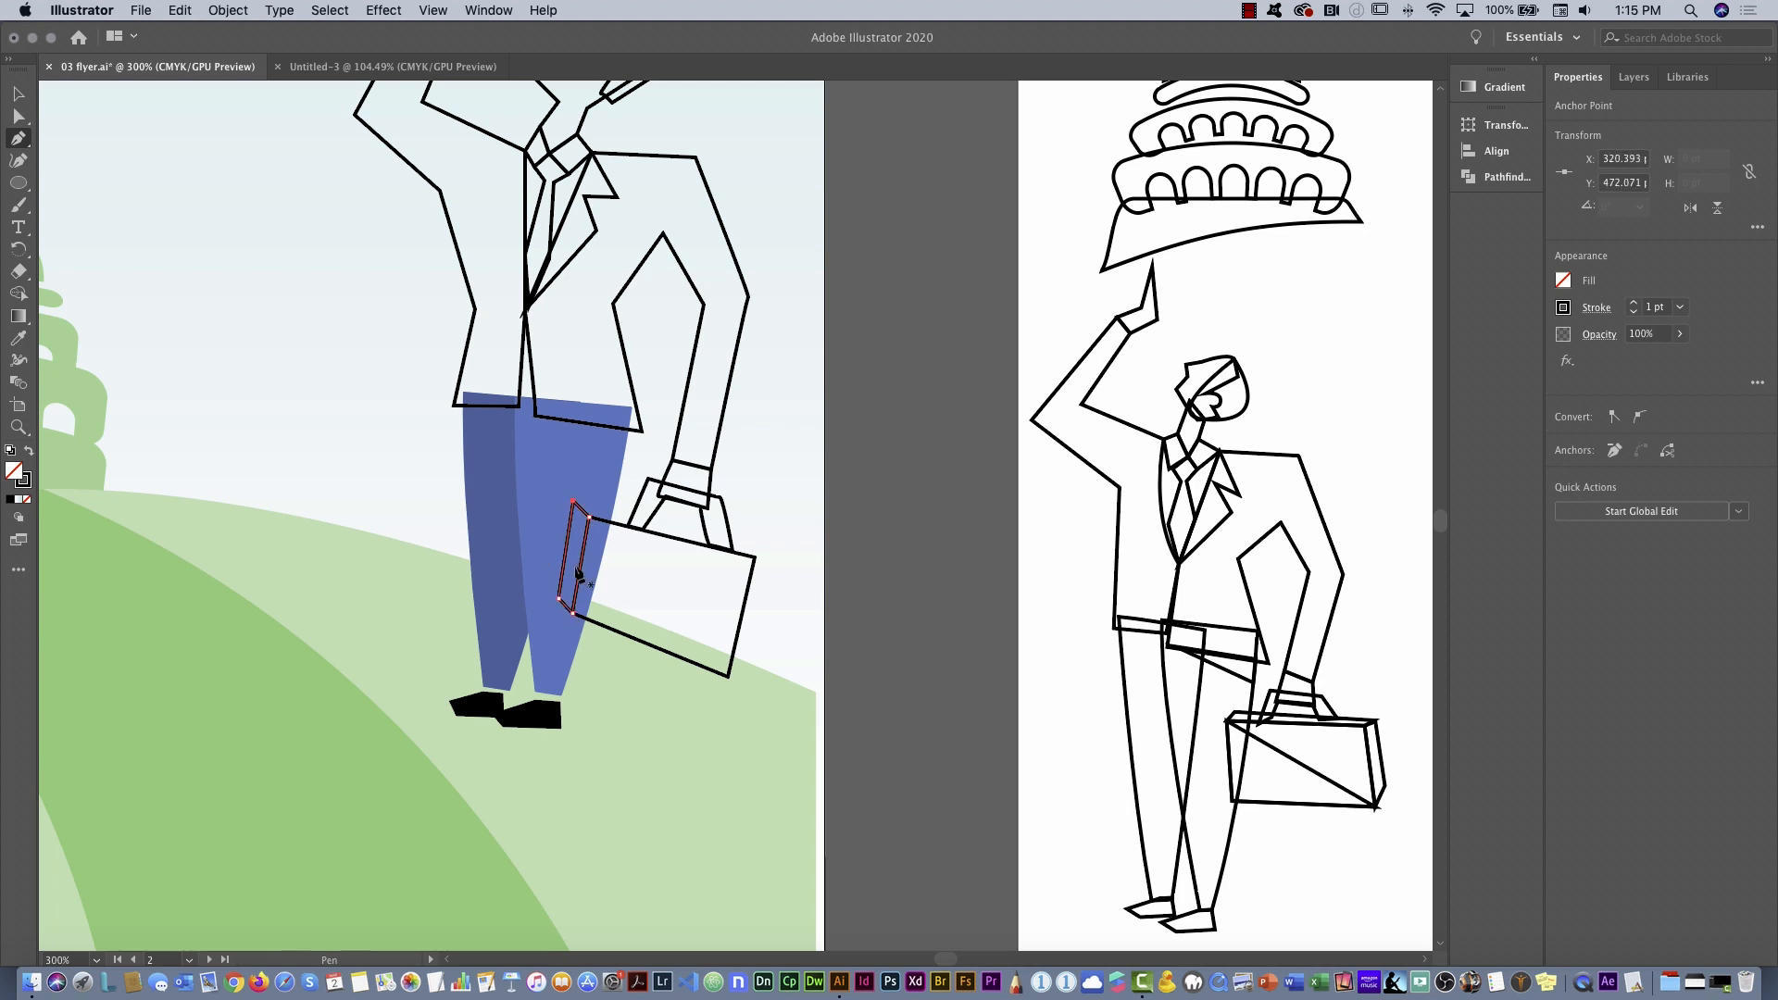
# Draw the briefcase's thin top panel as a closed Pen outline joining the side panel to the front face's far upper corner
pyautogui.click(754, 558)
pyautogui.click(741, 533)
pyautogui.click(573, 501)
pyautogui.click(588, 516)
pyautogui.click(755, 557)
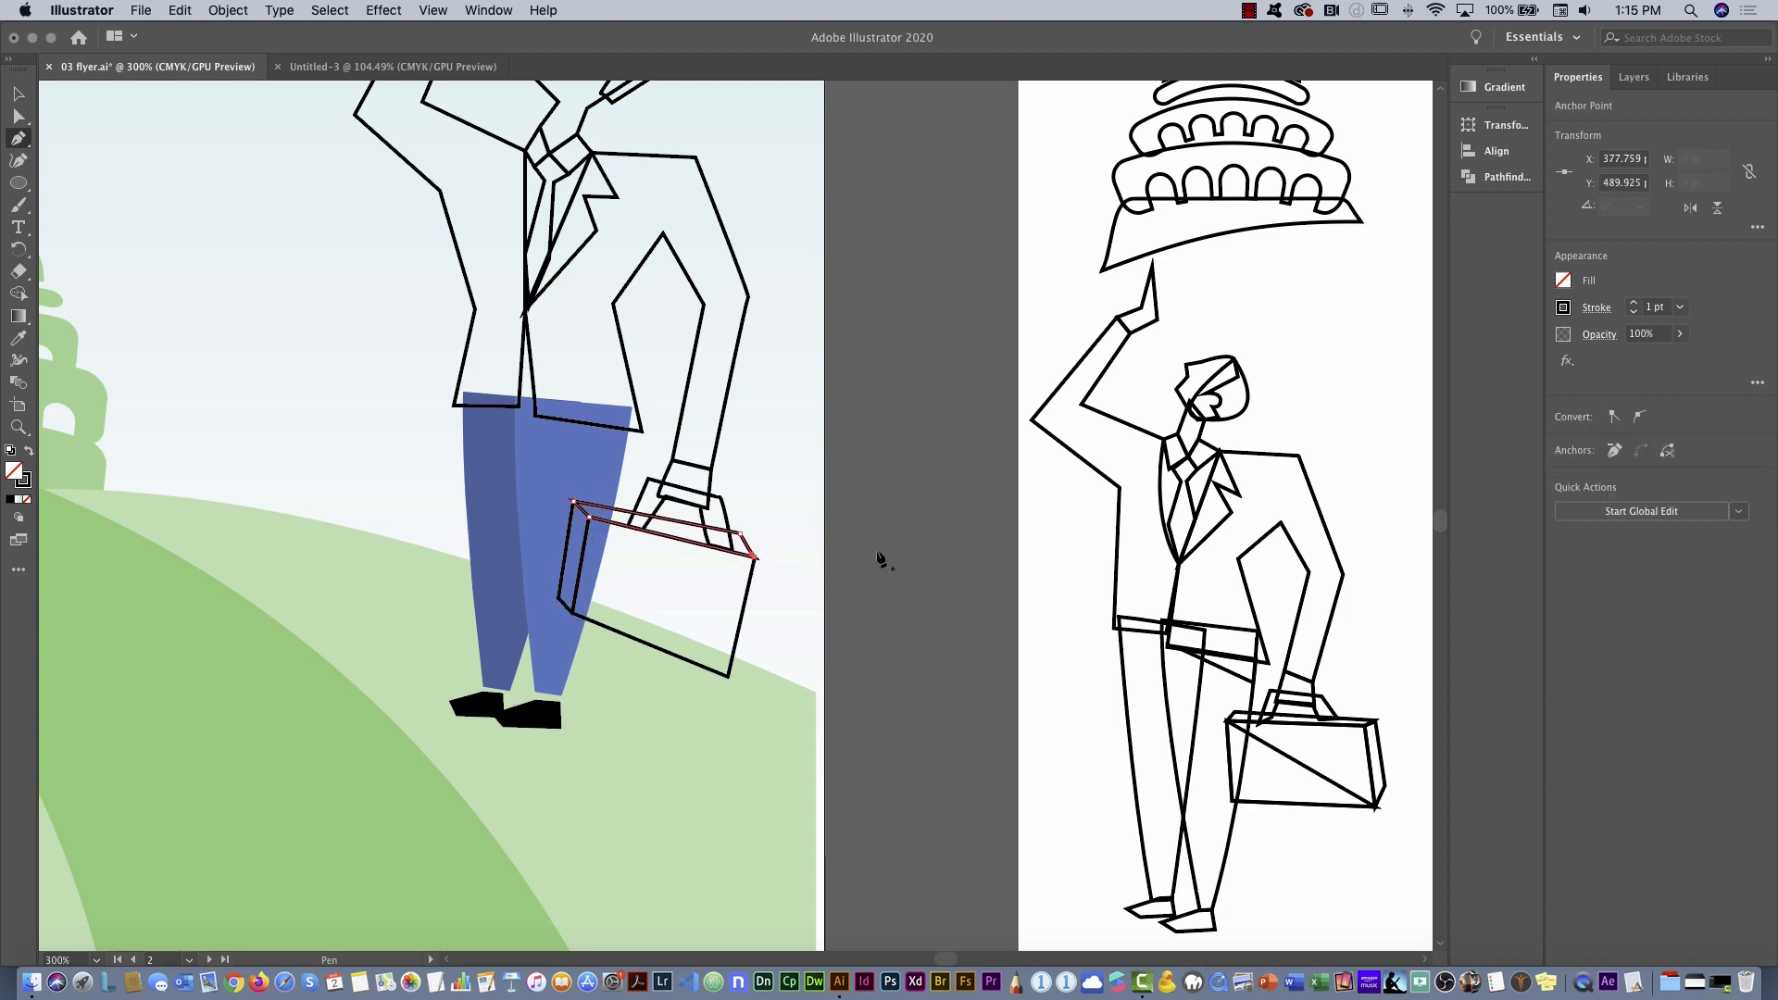
# Select all the upper-body and briefcase outlines and scale them down proportionally to about 109 by 222 pt
pyautogui.press('super+minus')
pyautogui.moveTo(705, 400); pyautogui.dragTo(617, 512)
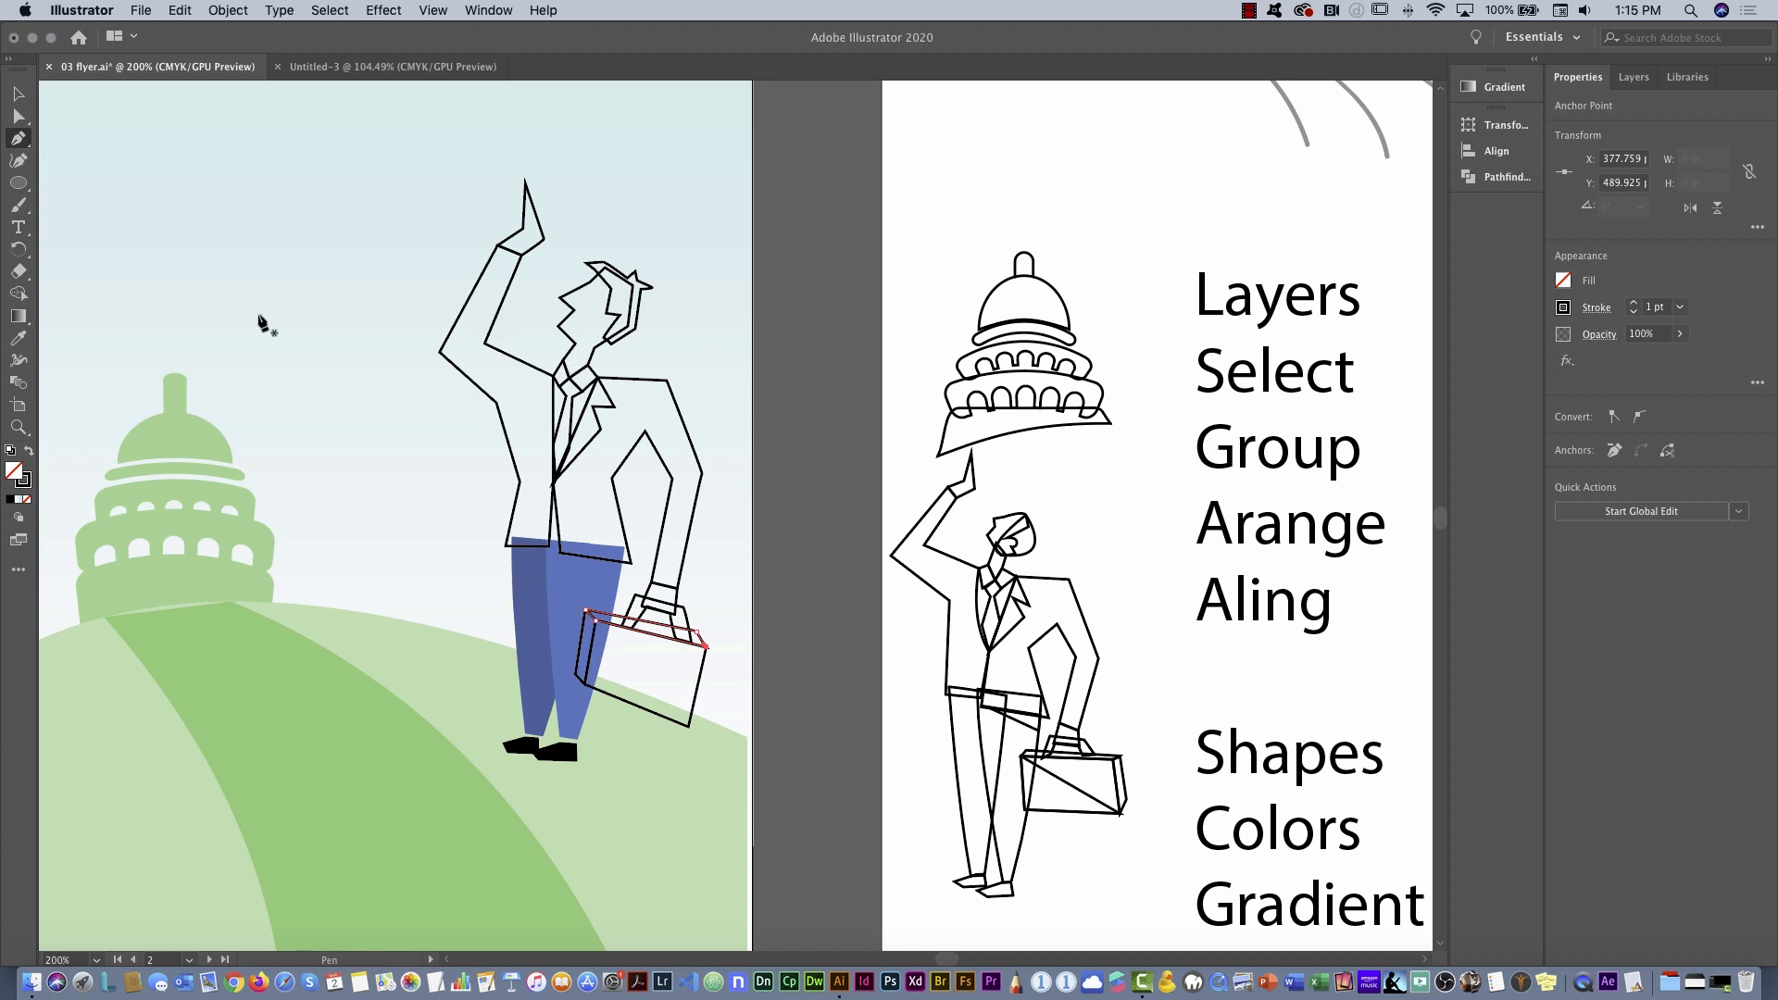
pyautogui.click(18, 94)
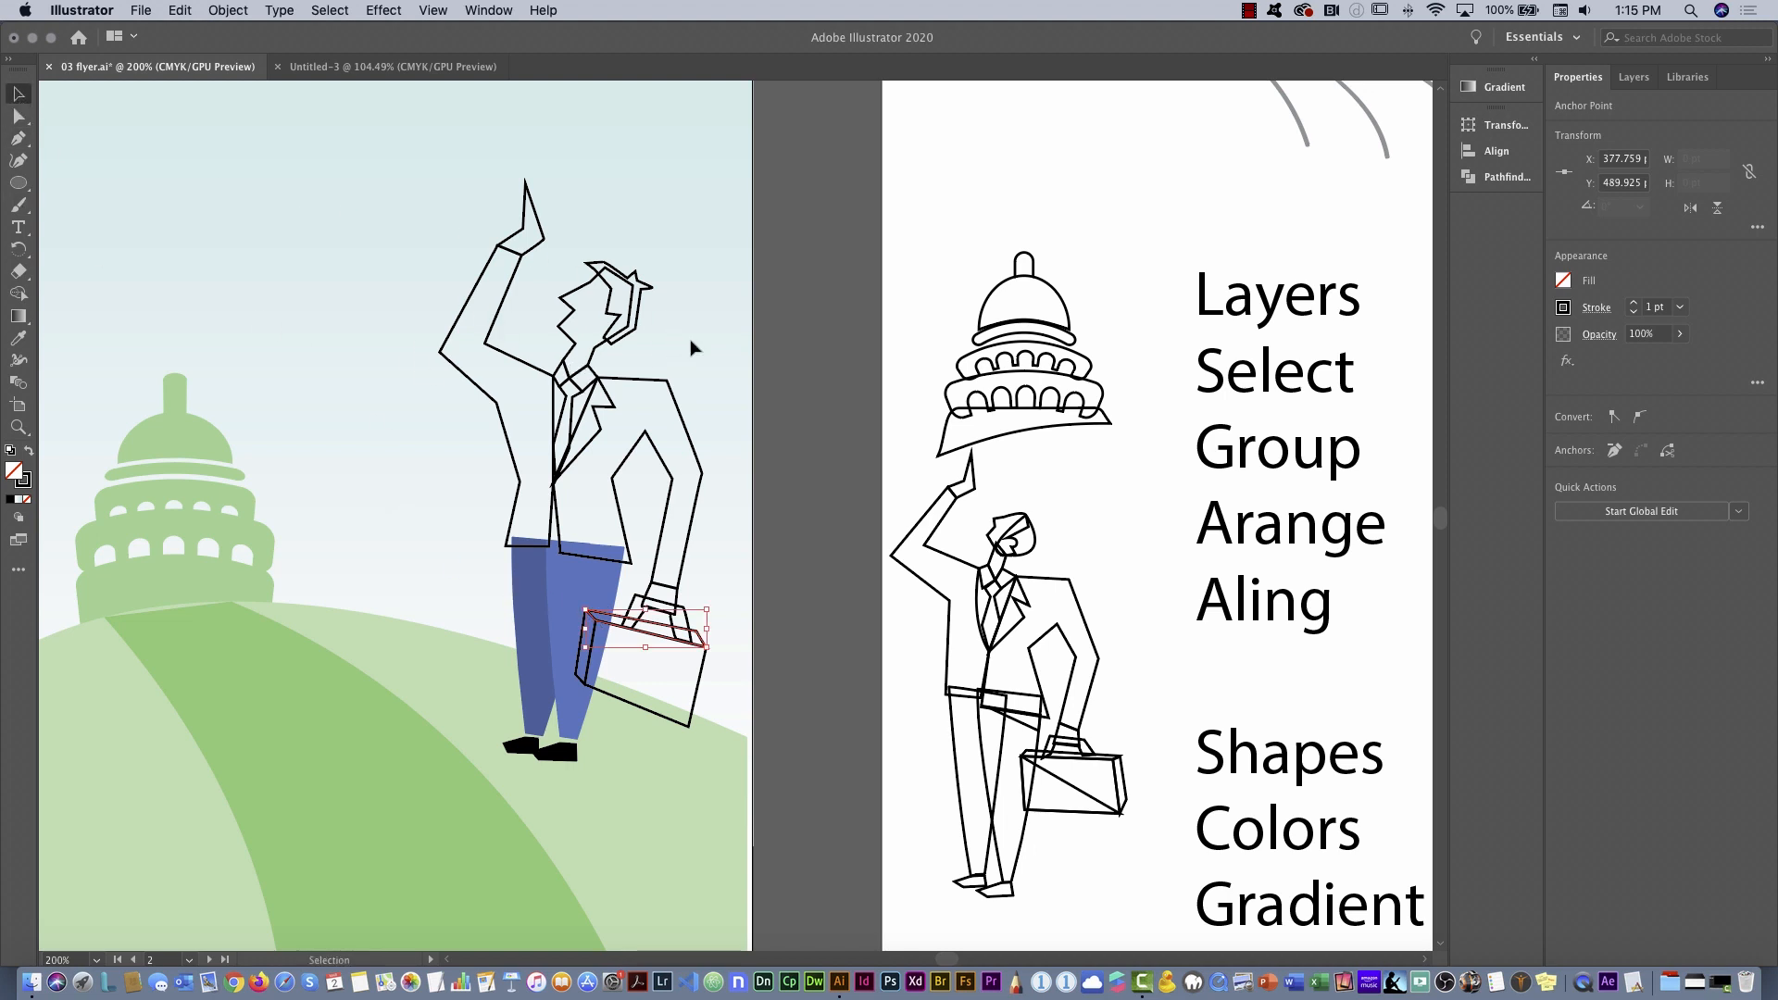
pyautogui.moveTo(574, 297); pyautogui.dragTo(724, 482)
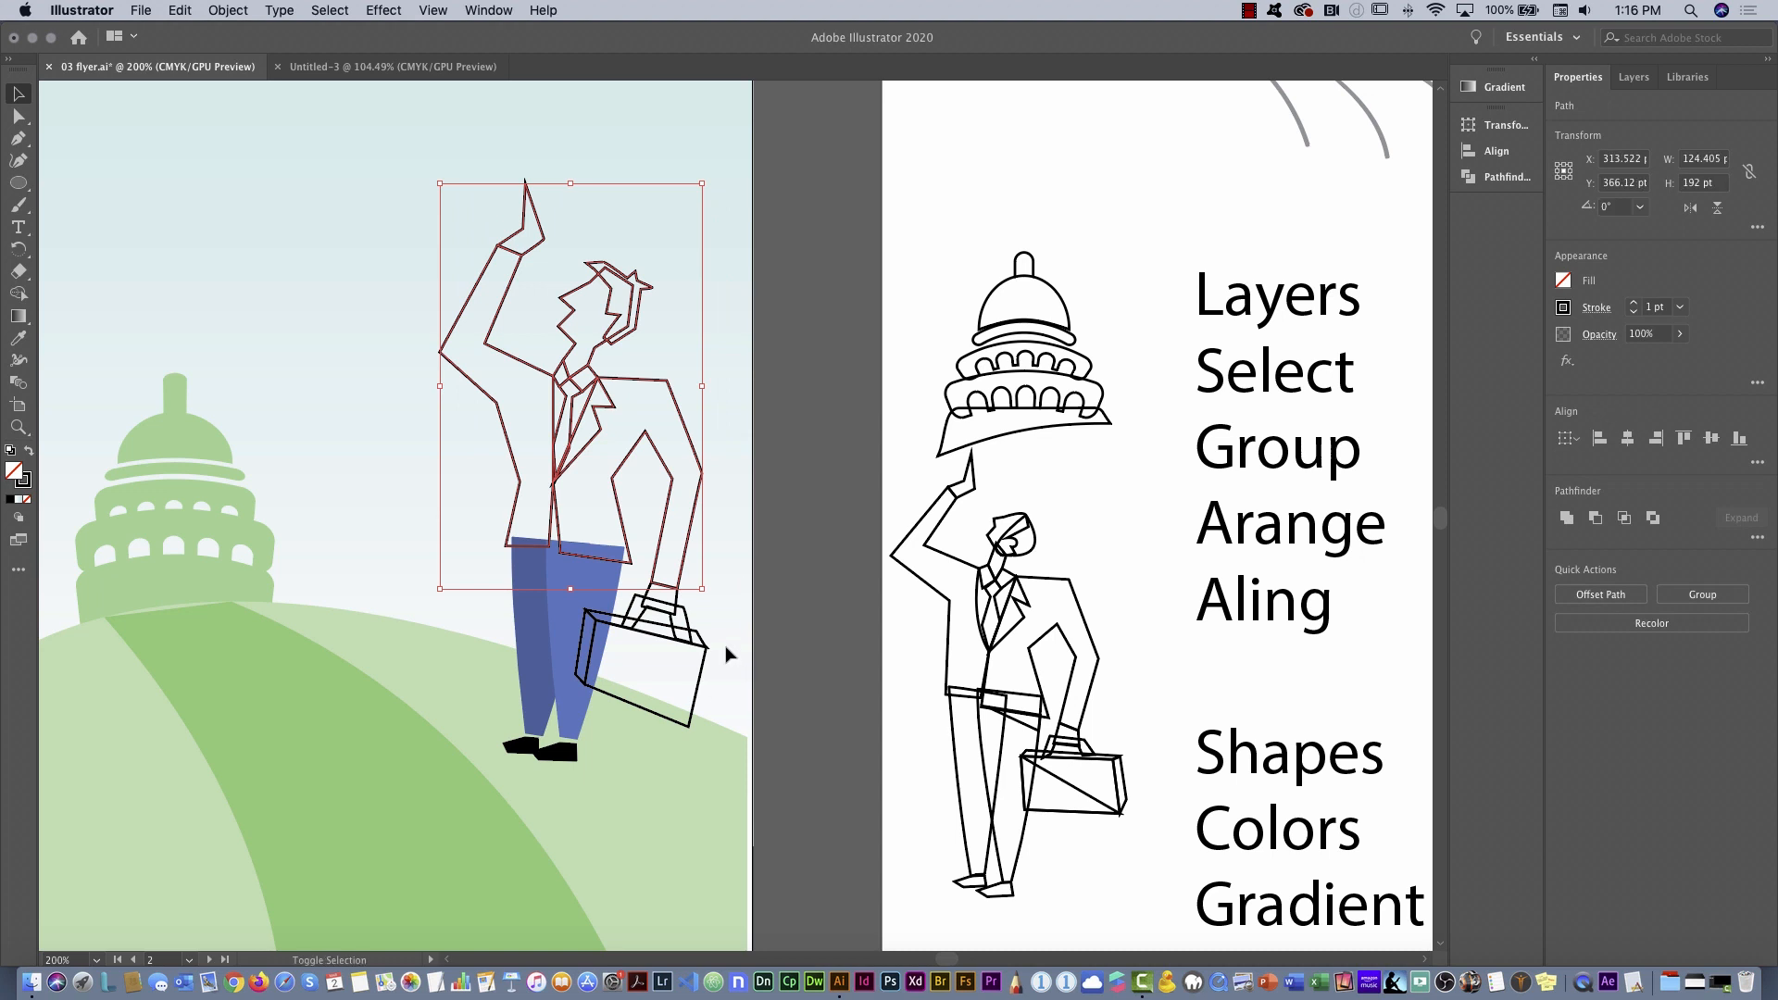
pyautogui.keyDown('shift'); pyautogui.click(644, 602); pyautogui.keyUp('shift')
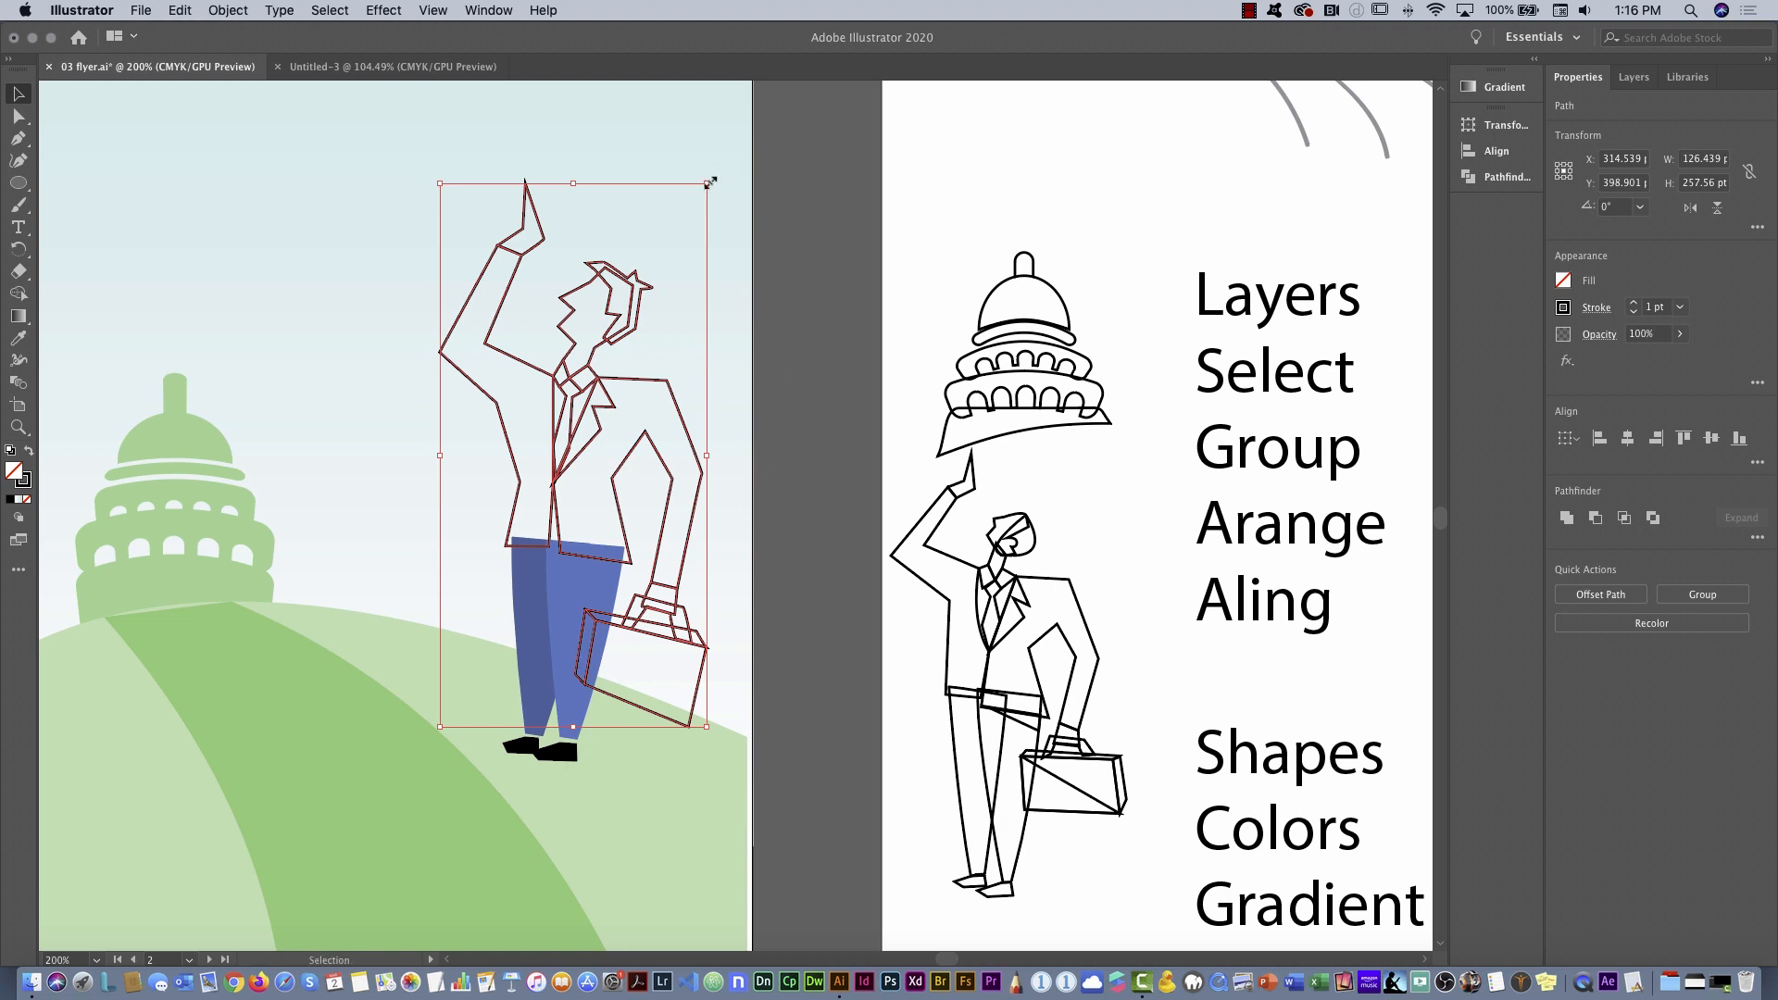
pyautogui.moveTo(710, 182); pyautogui.dragTo(670, 230)
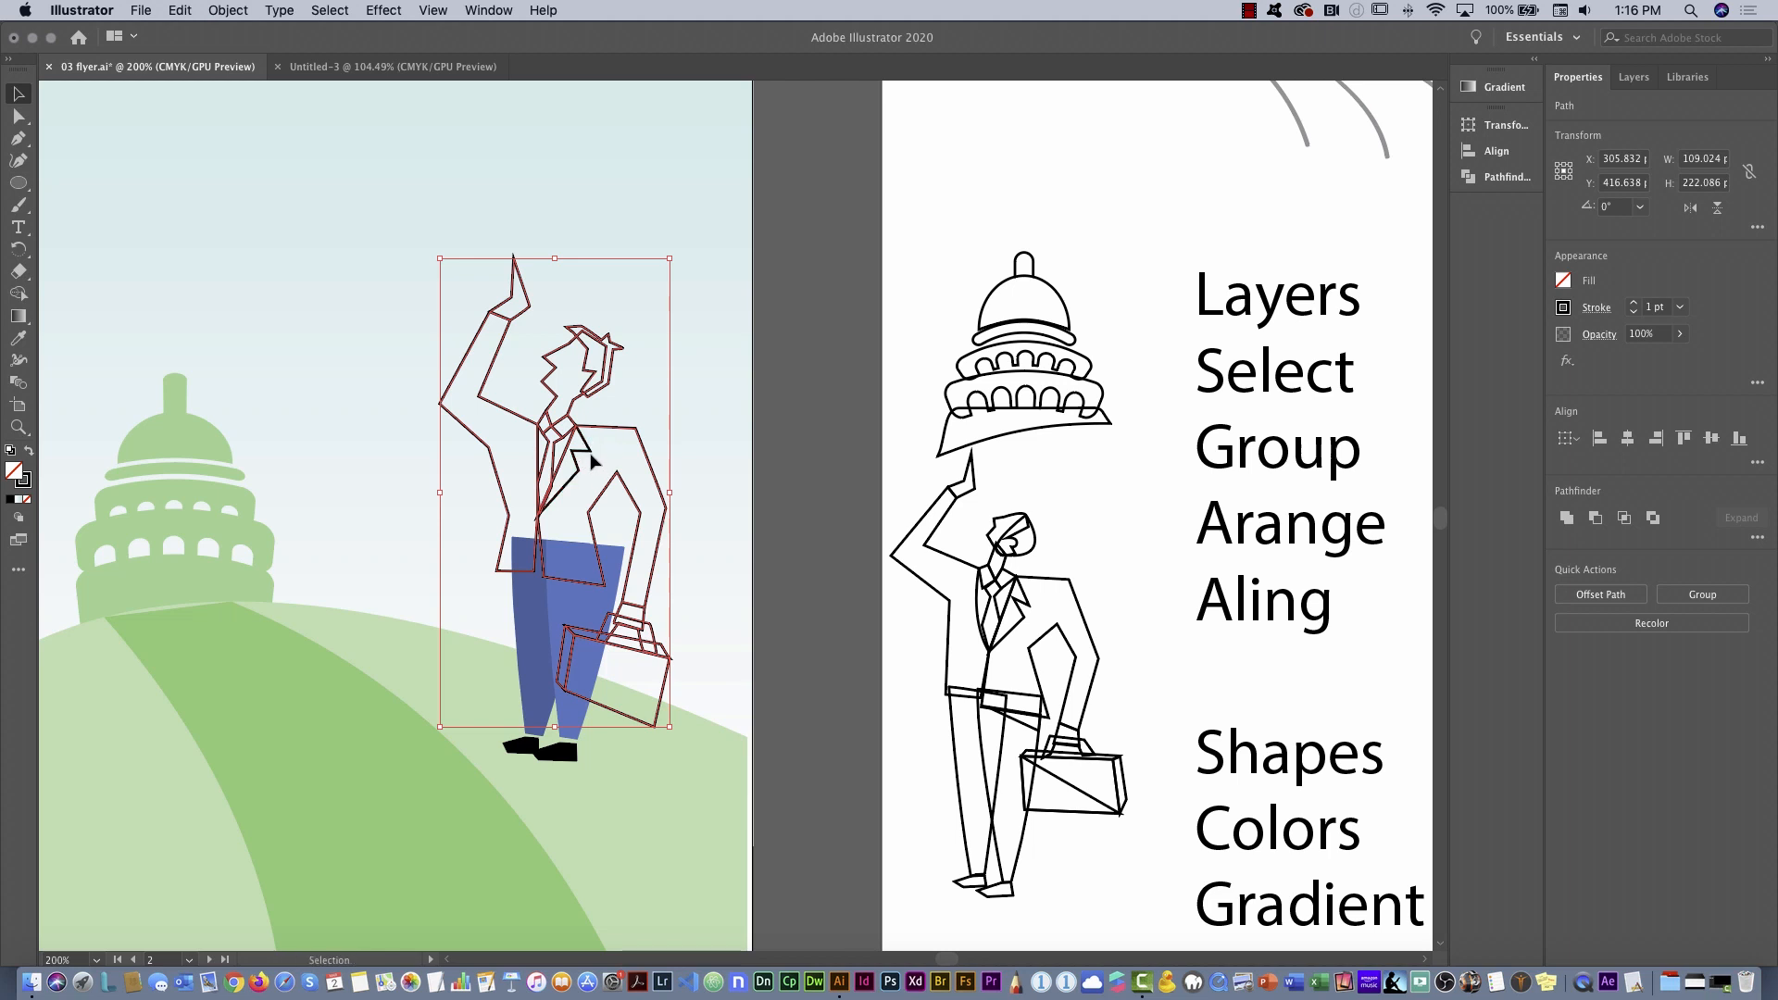
# Reposition the scaled outlines so the jacket hem meets the trouser waist, at about X 313.6 pt, Y 403.4 pt
pyautogui.moveTo(603, 392); pyautogui.dragTo(622, 372)
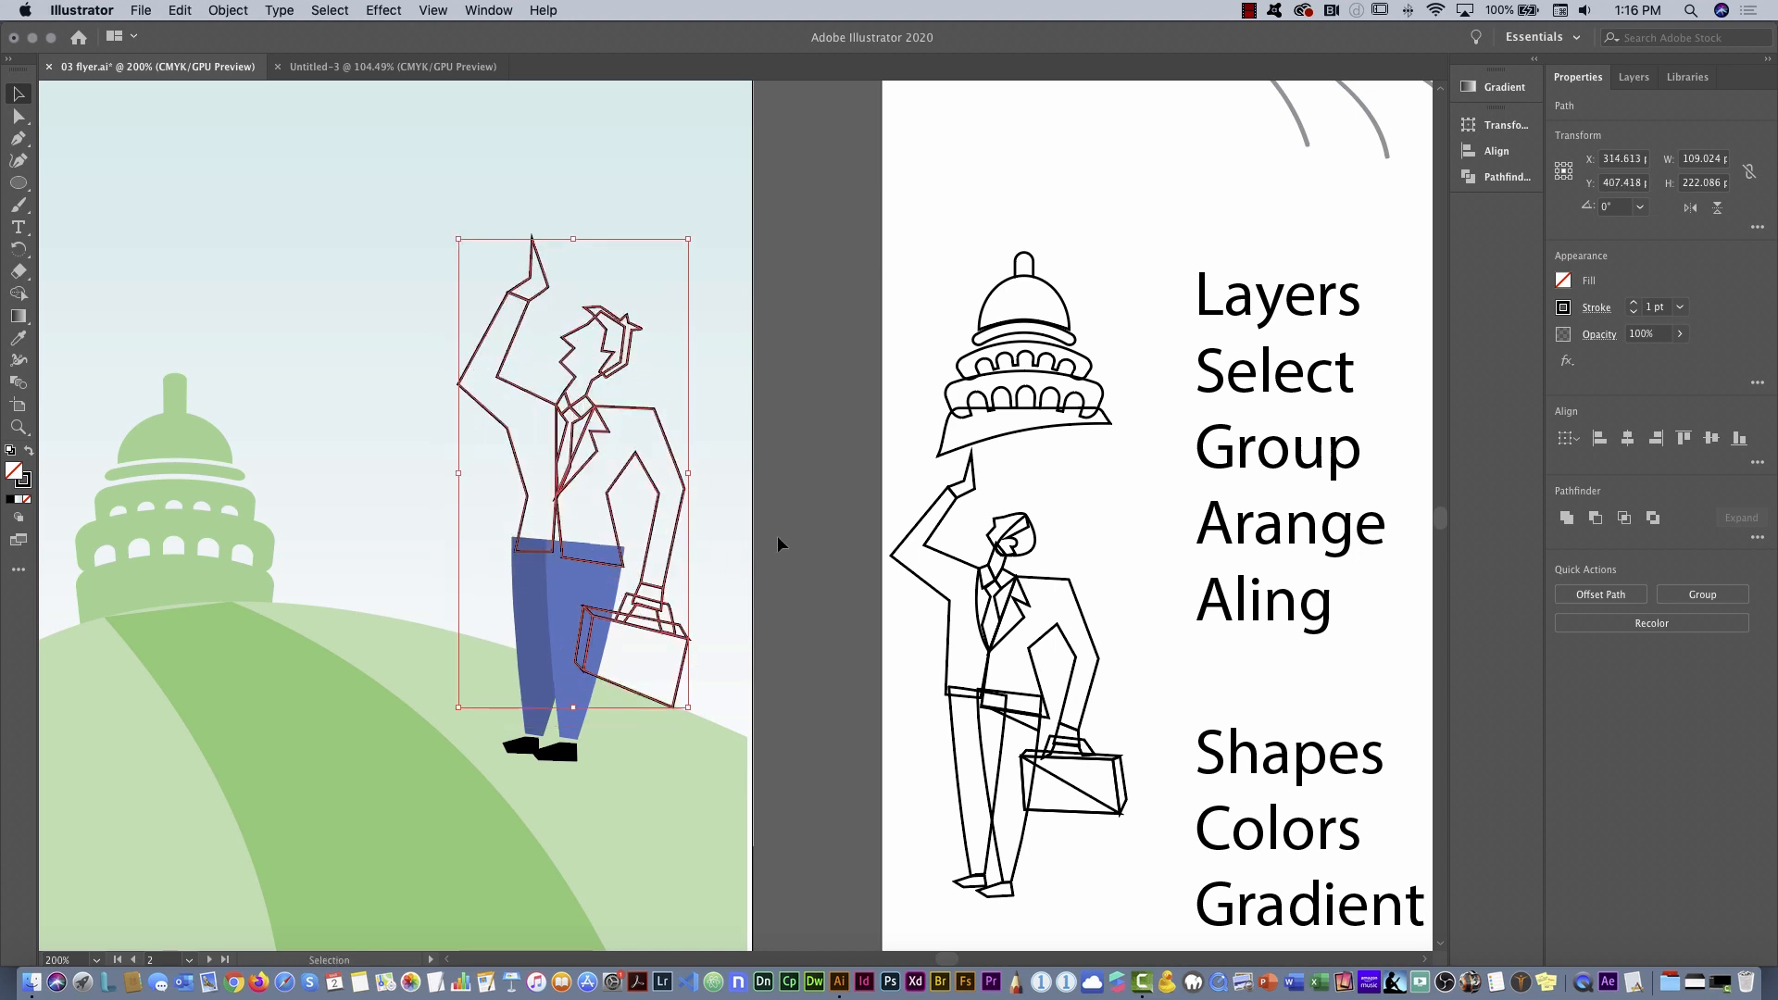
pyautogui.press('Left')
pyautogui.press('Left')
pyautogui.press('Left')
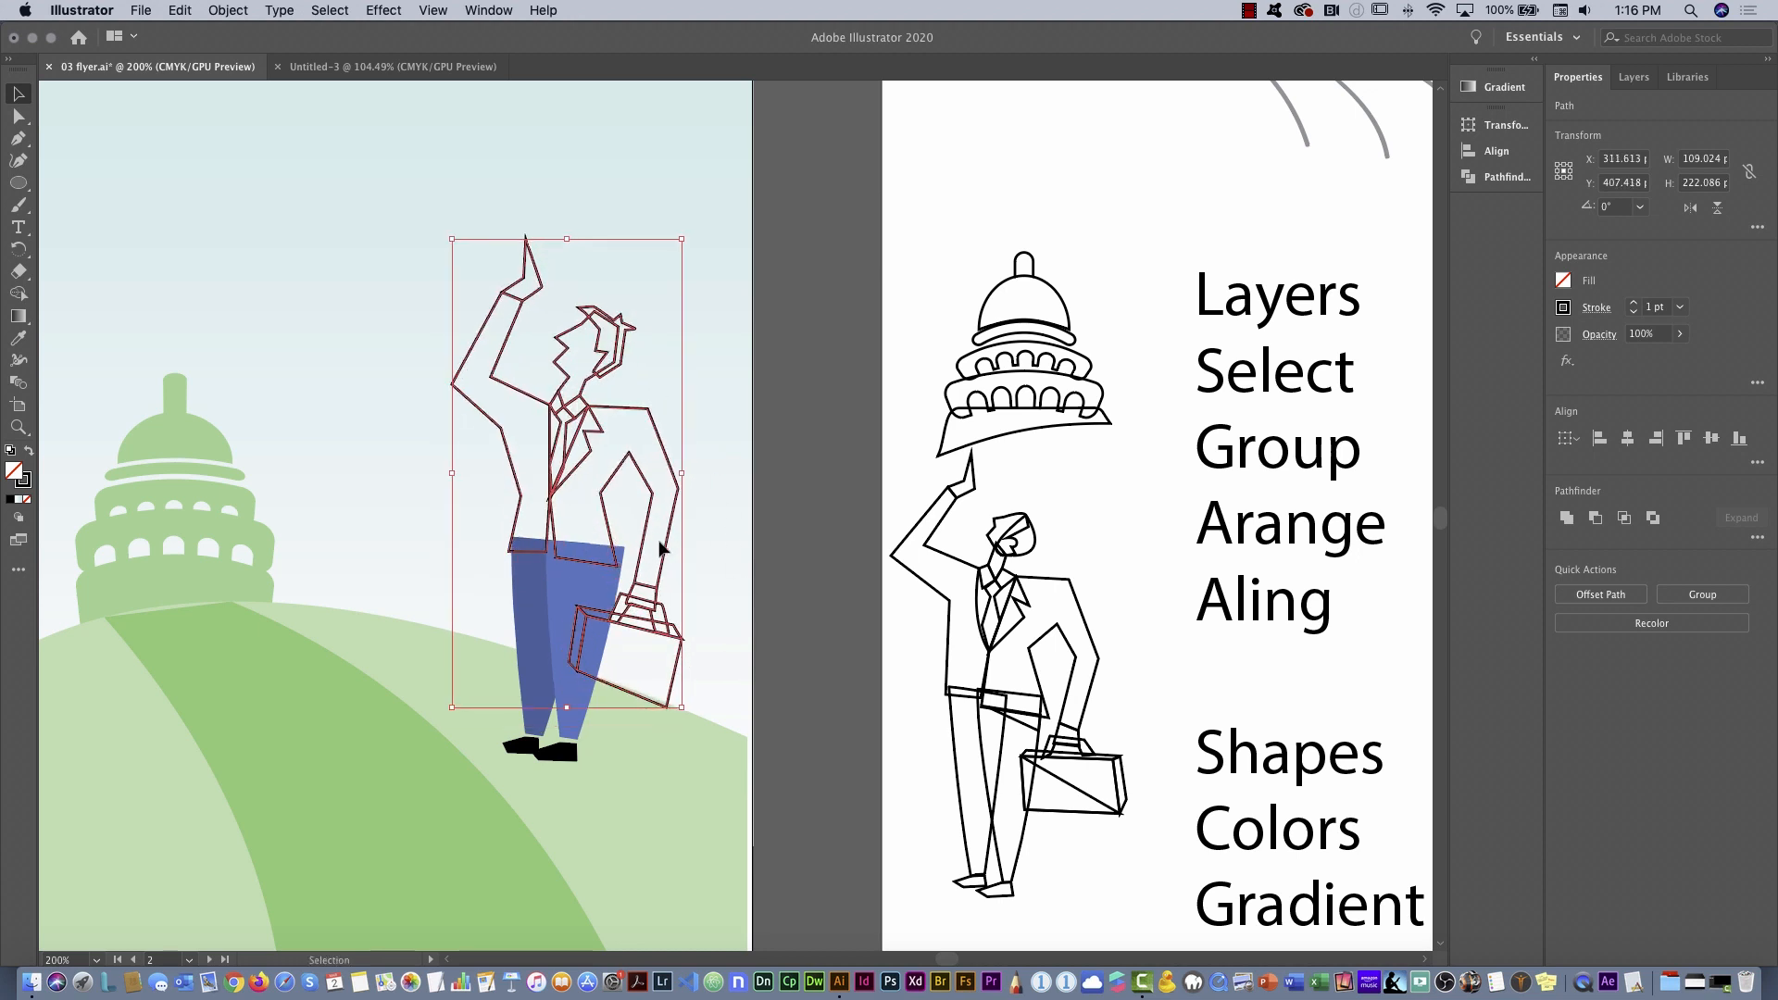
pyautogui.press('Right')
pyautogui.press('Right')
pyautogui.press('Up')
pyautogui.press('Up')
pyautogui.press('Up')
pyautogui.press('Up')
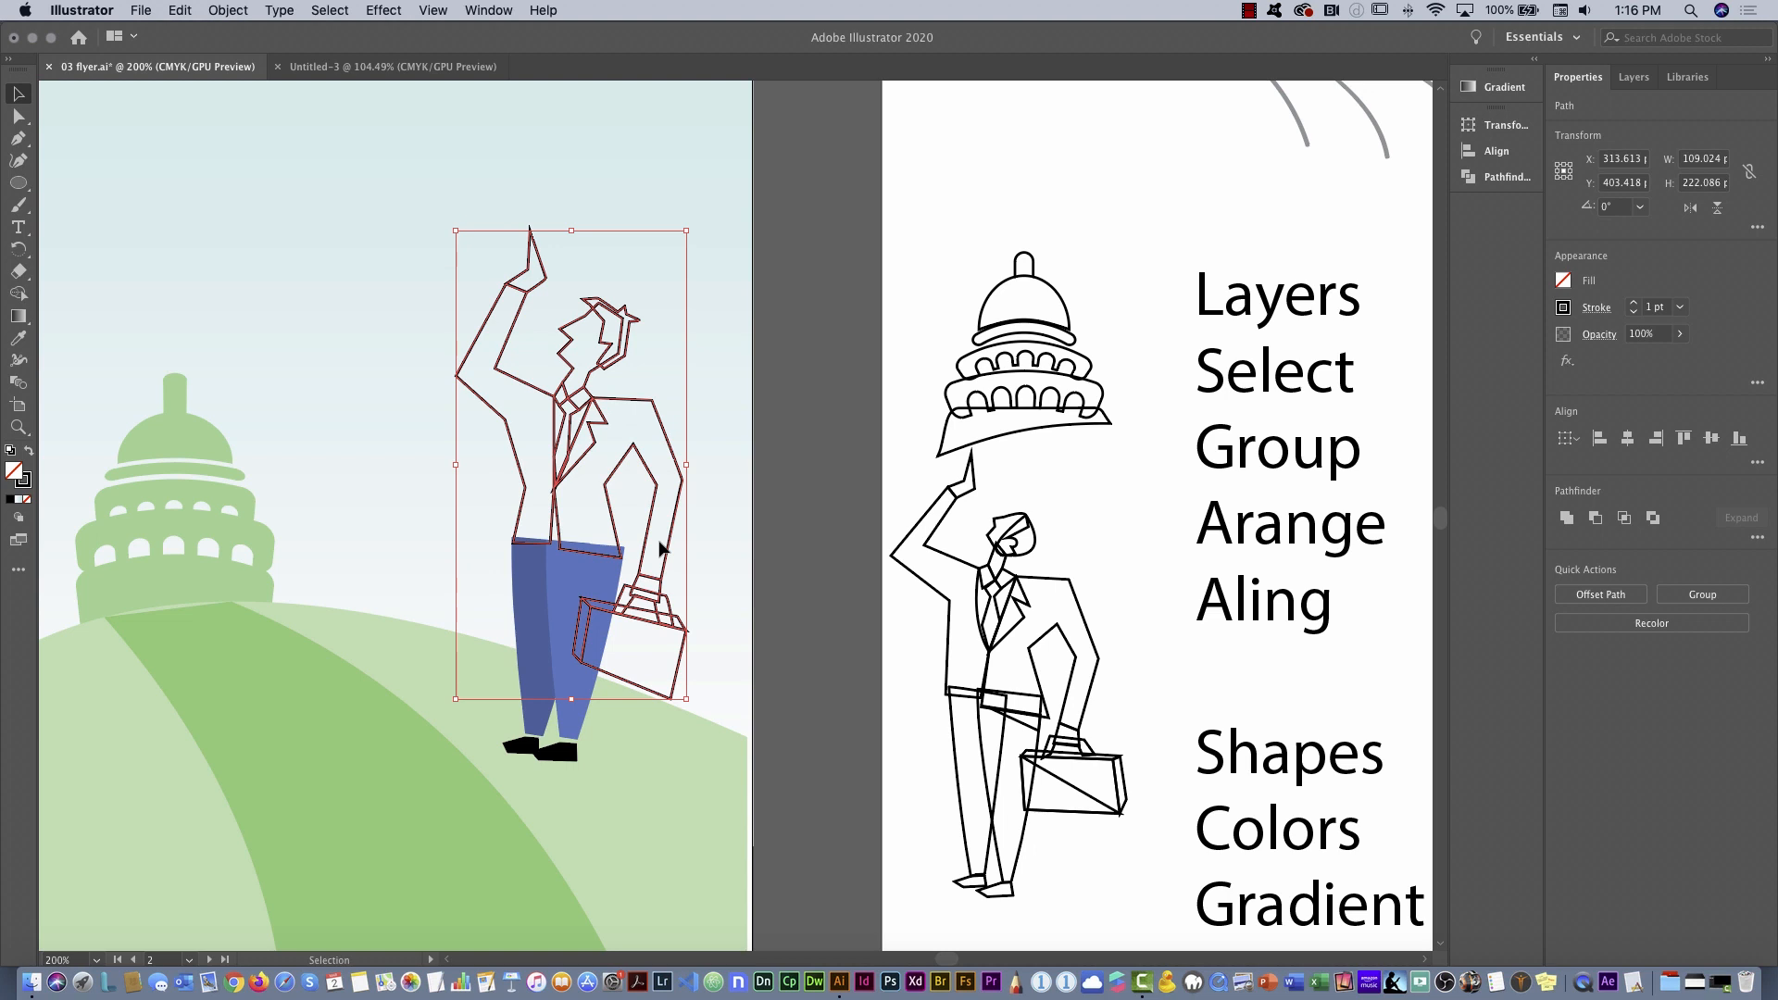
# Fill the businessman's tie with magenta, about M 98.82 and Y 16.86 with no cyan or black
pyautogui.click(839, 397)
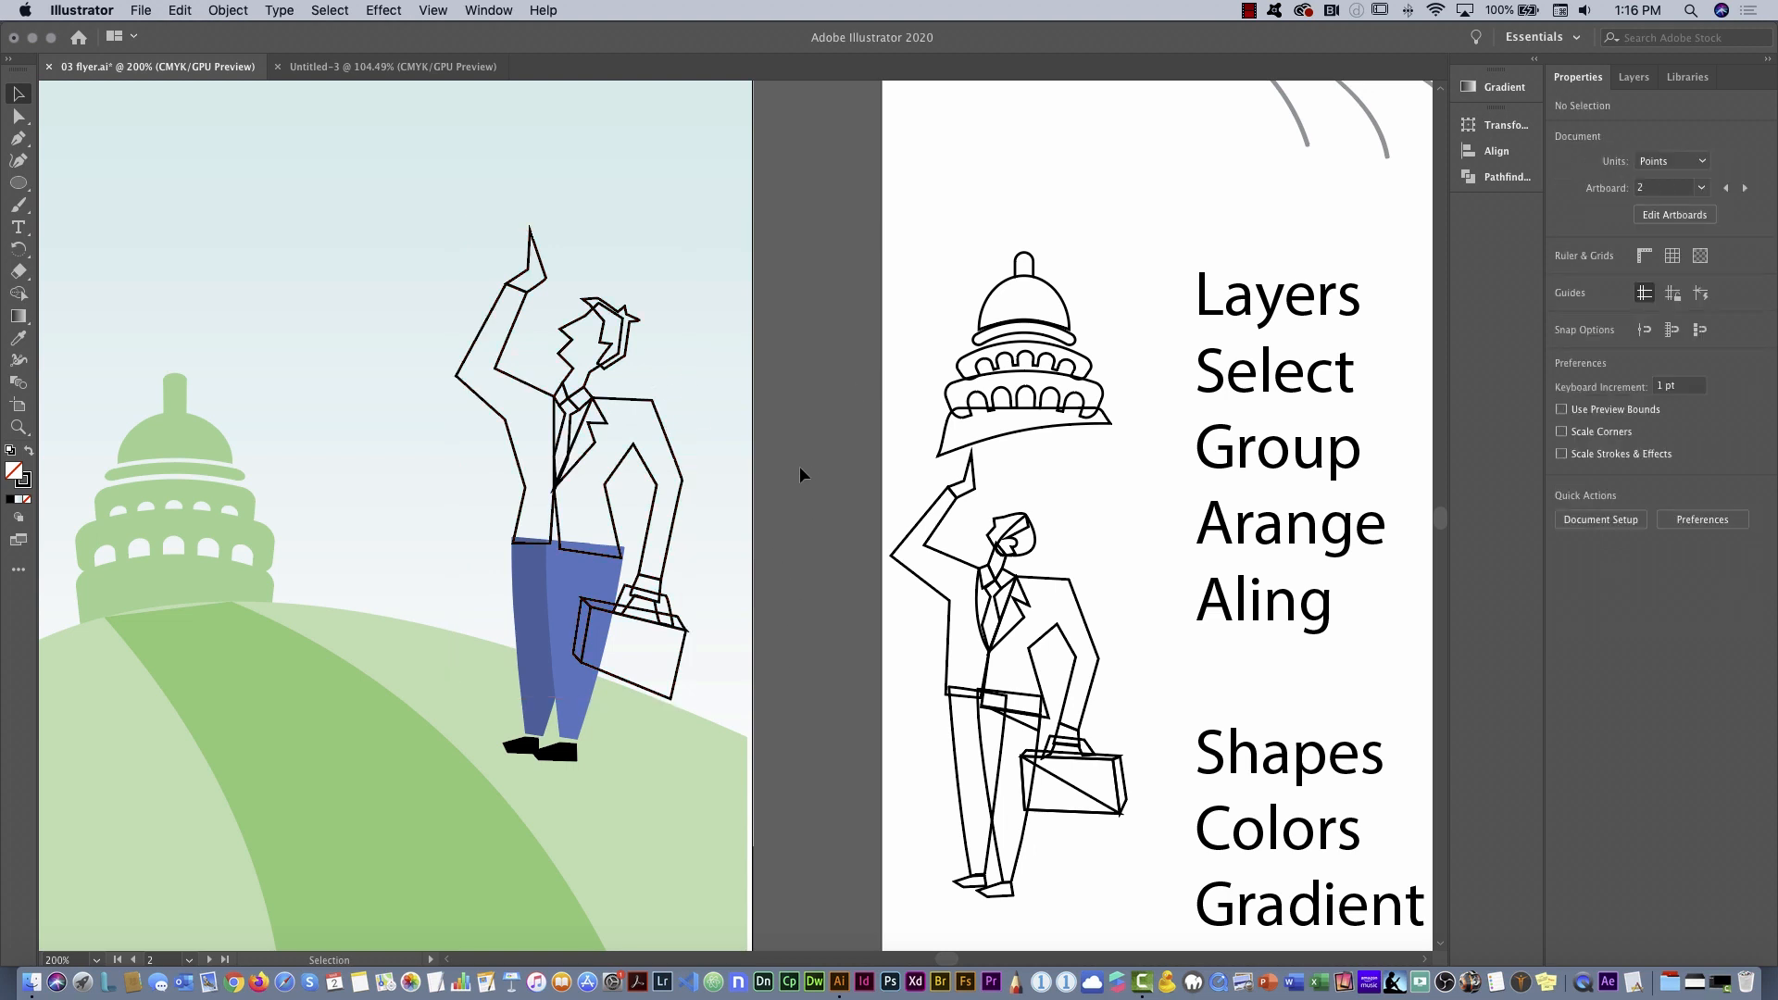
pyautogui.press('space')
pyautogui.moveTo(732, 464); pyautogui.dragTo(1167, 401)
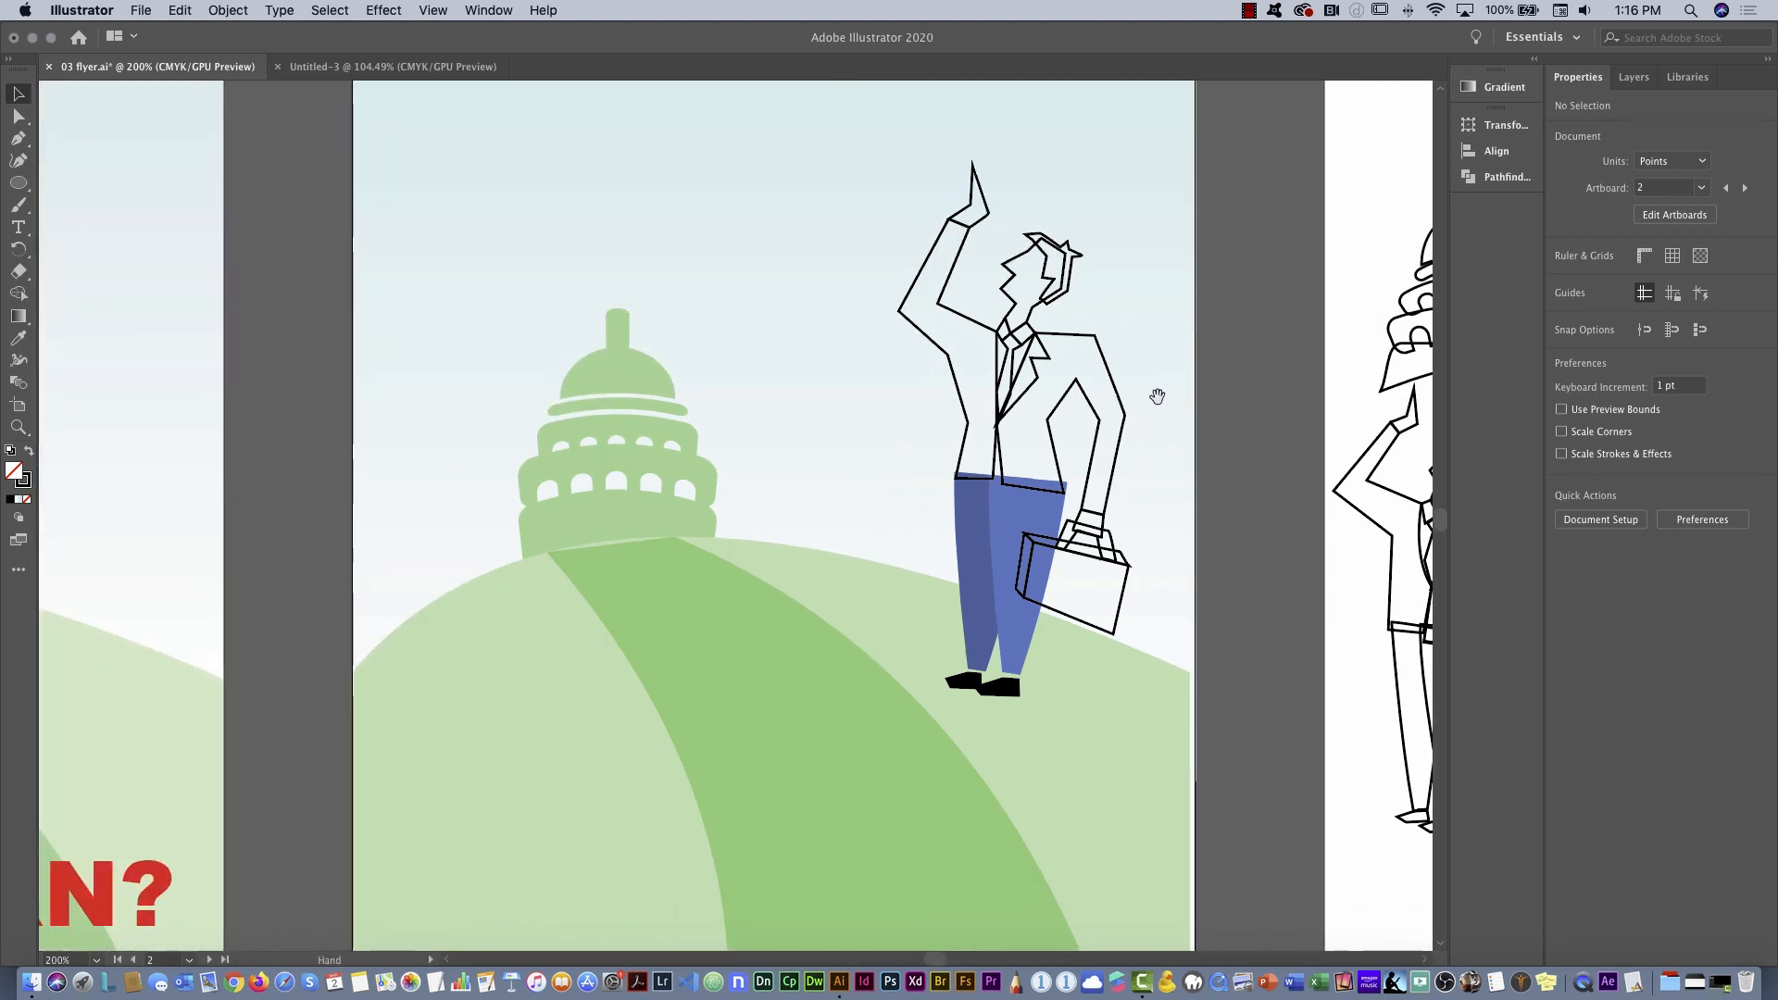
pyautogui.scroll(-5, 1167, 402)
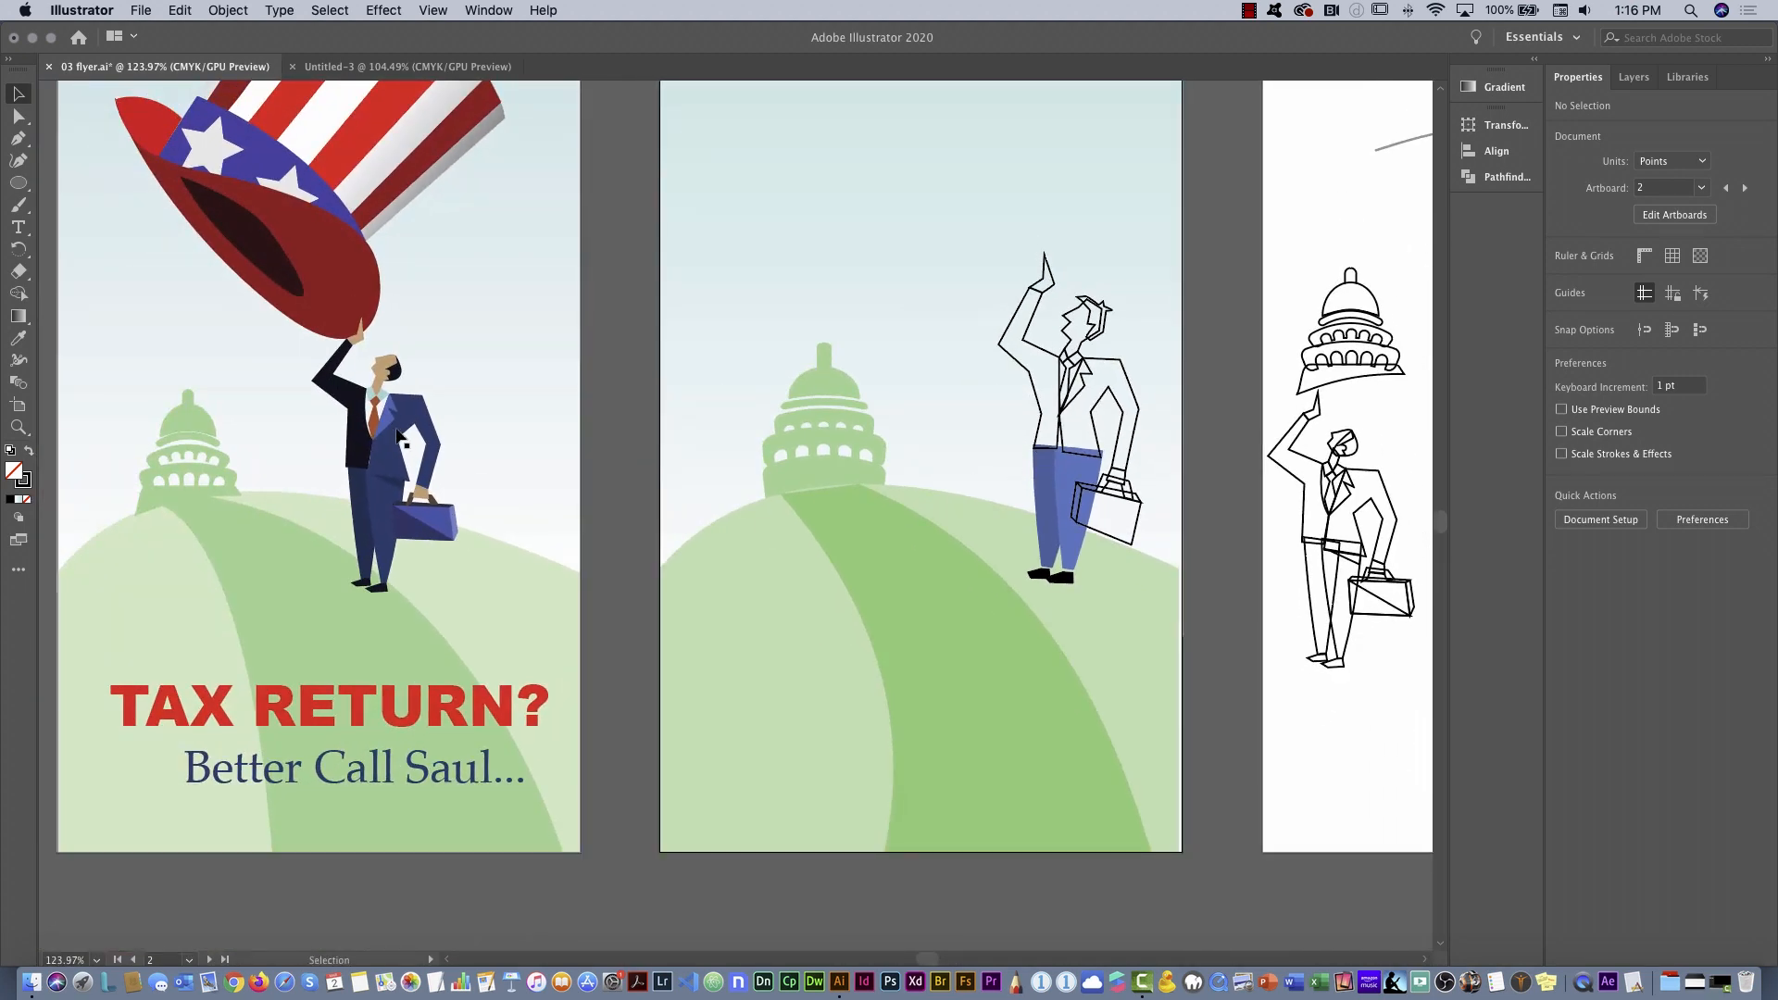
pyautogui.click(1071, 389)
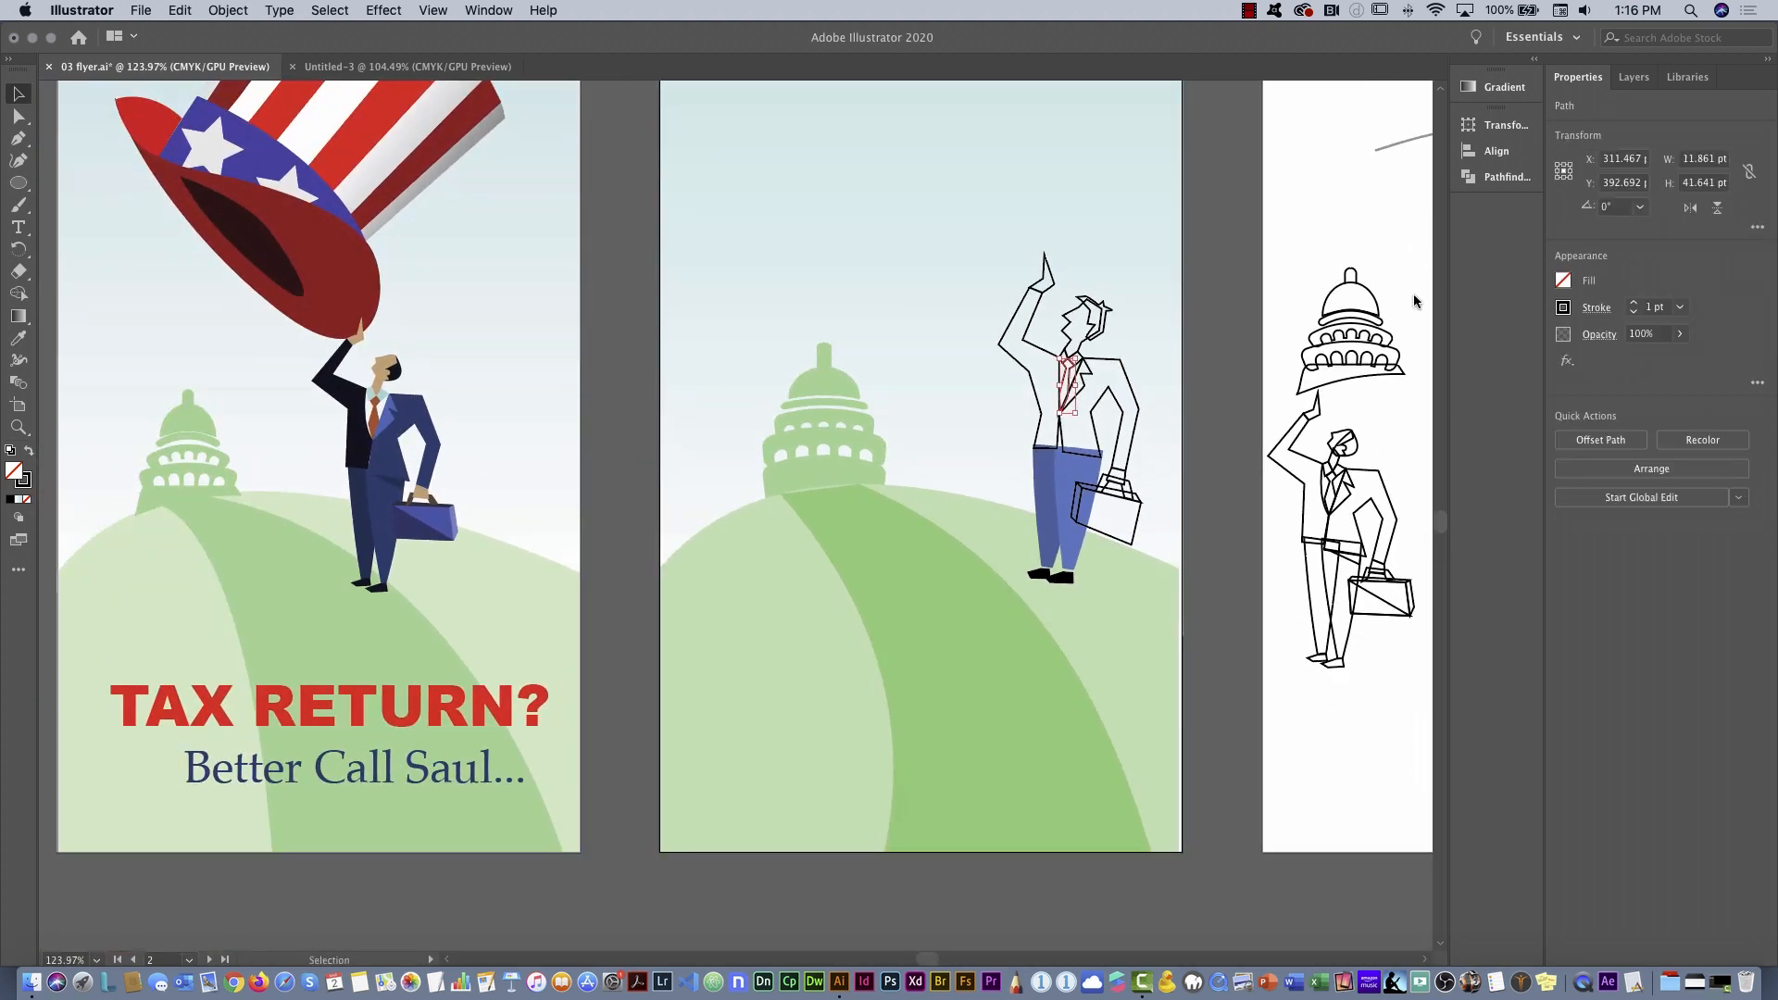
pyautogui.click(1563, 281)
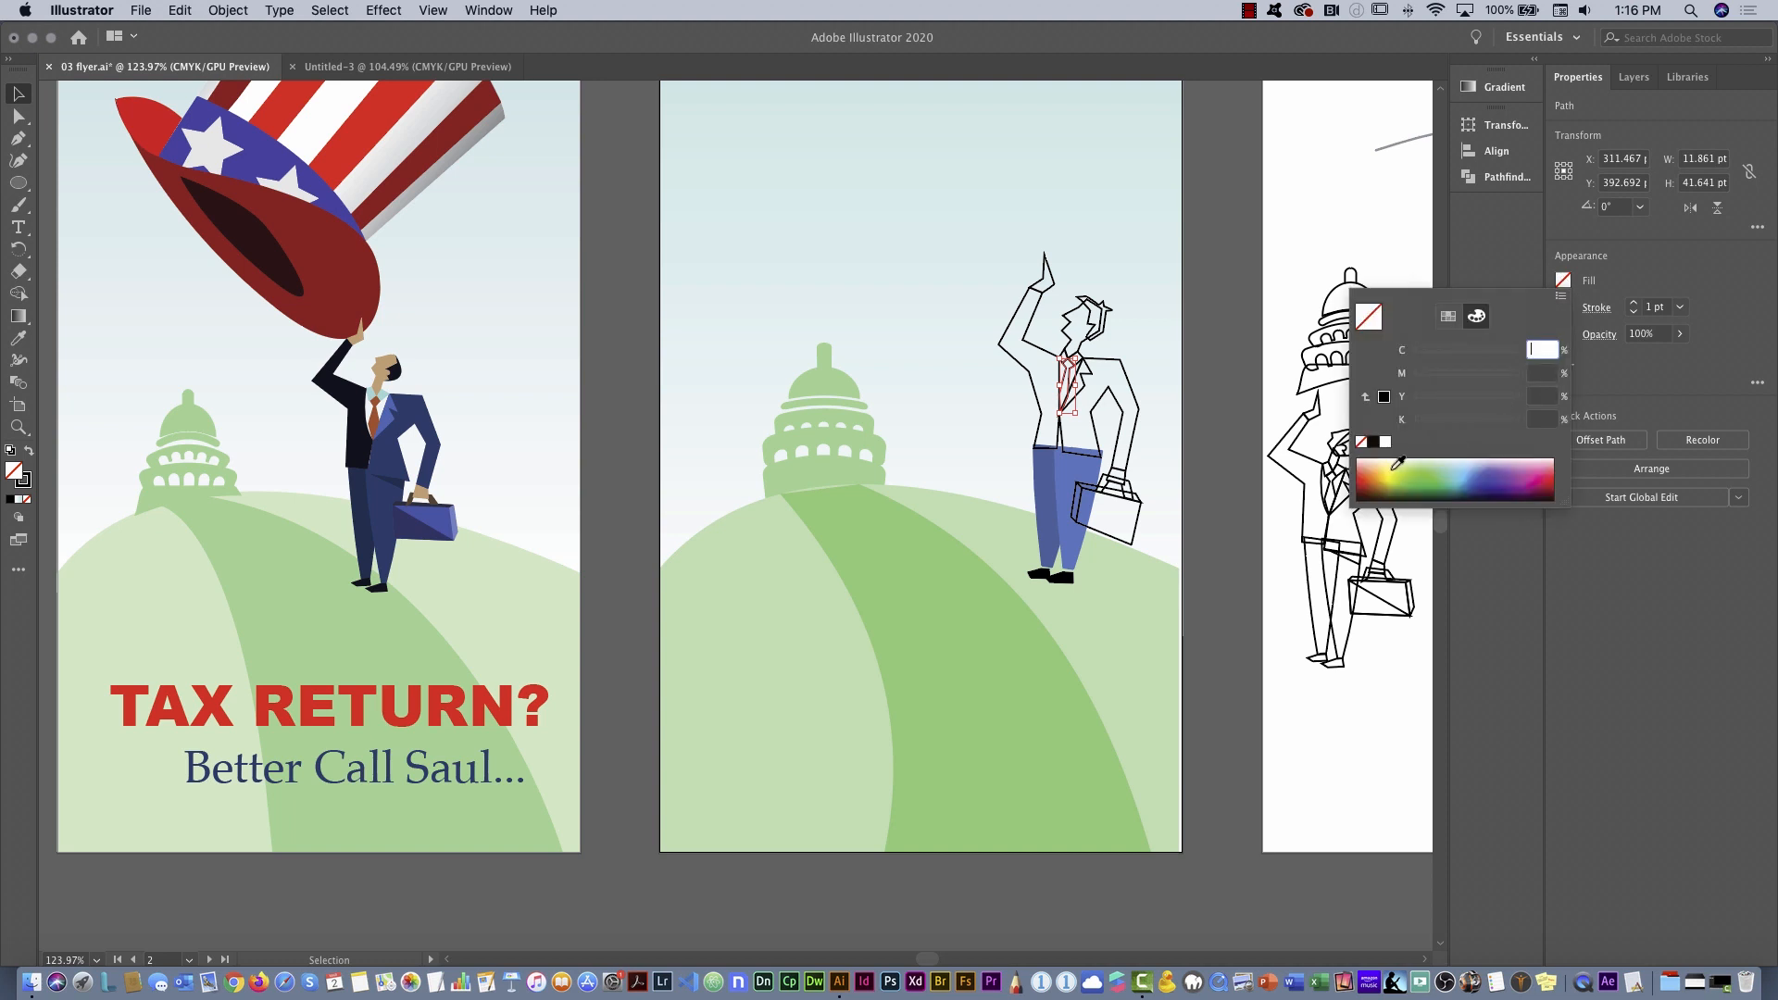
pyautogui.click(1553, 465)
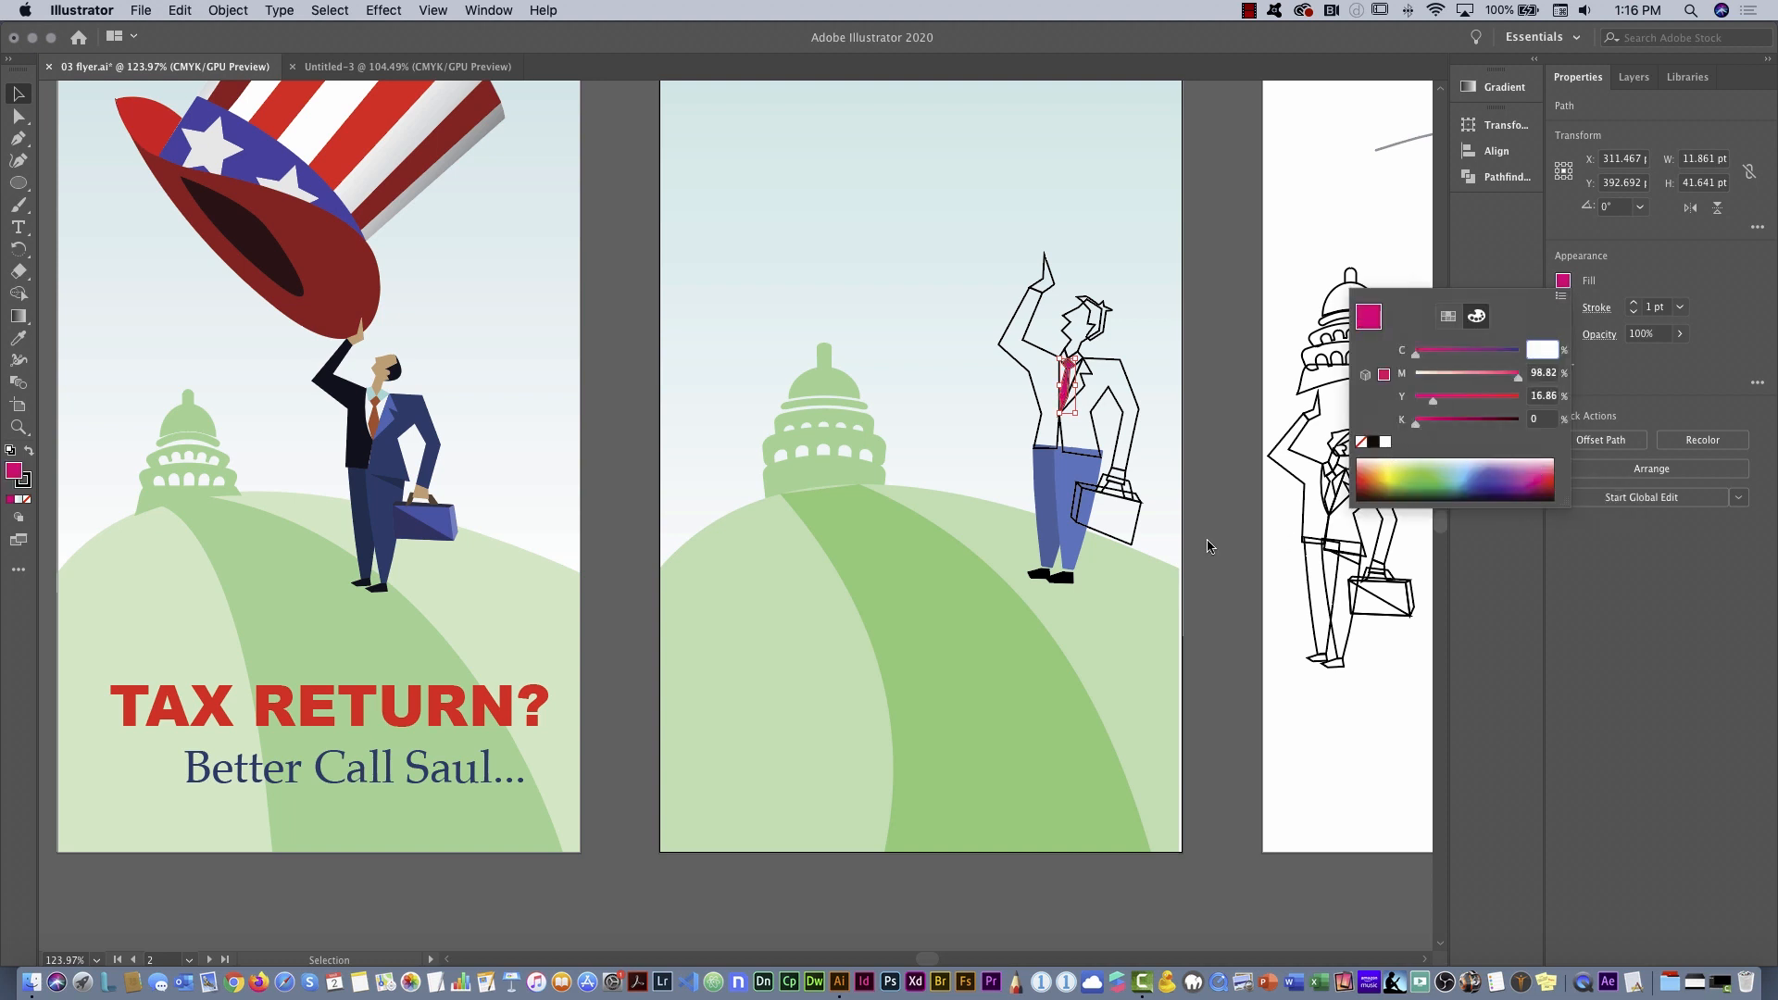
# Fill the head and both hands with one pale skin tone, M 16.08 and Y 17.25 with no black
pyautogui.click(1074, 316)
pyautogui.click(1074, 319)
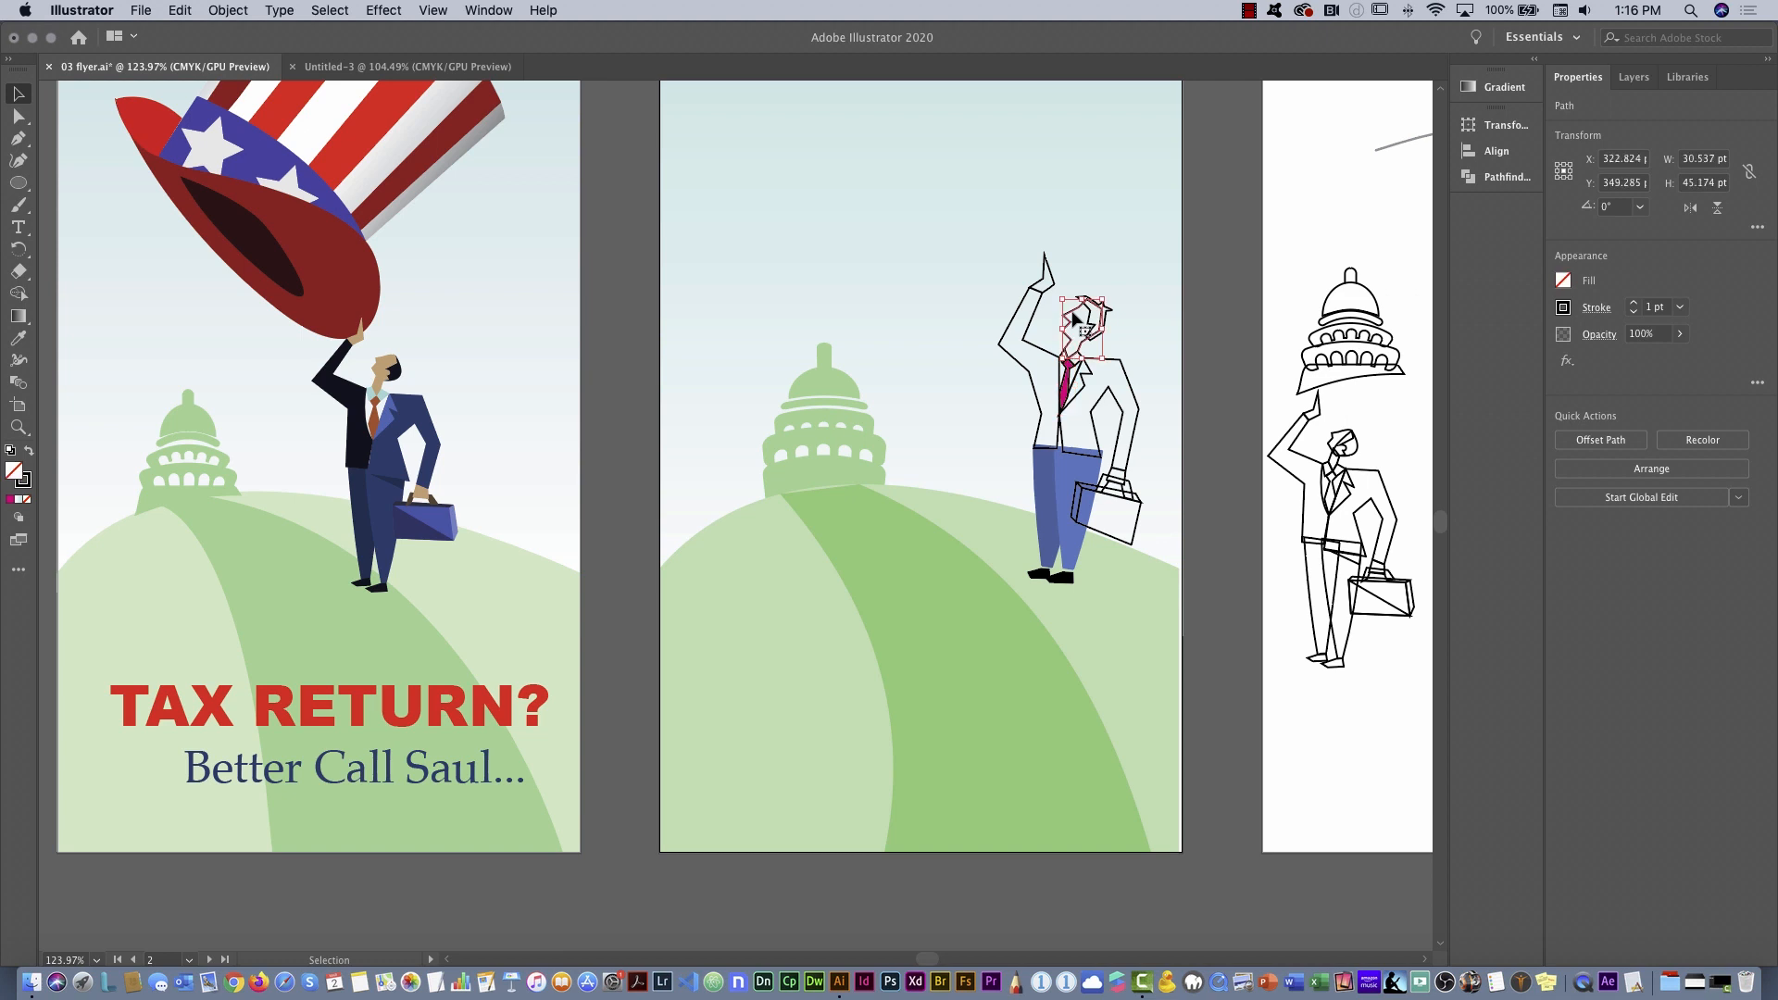
pyautogui.keyDown('shift'); pyautogui.click(1047, 270); pyautogui.keyUp('shift')
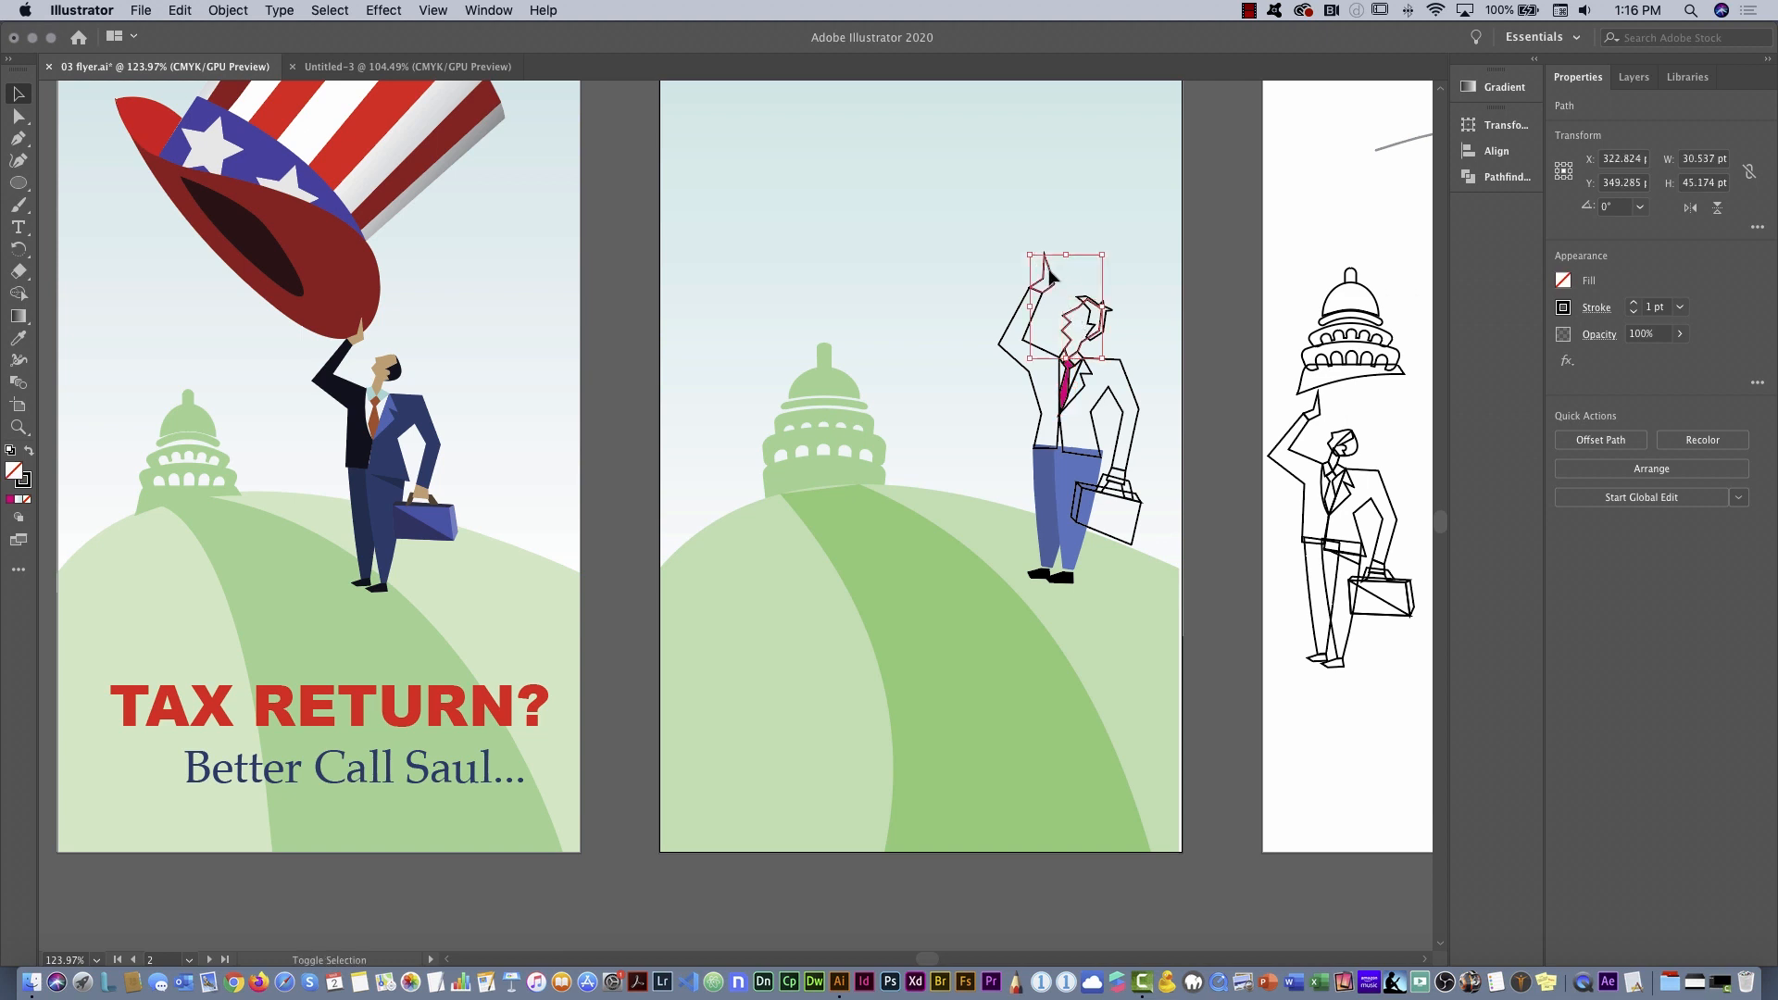
pyautogui.keyDown('shift'); pyautogui.click(1125, 484); pyautogui.keyUp('shift')
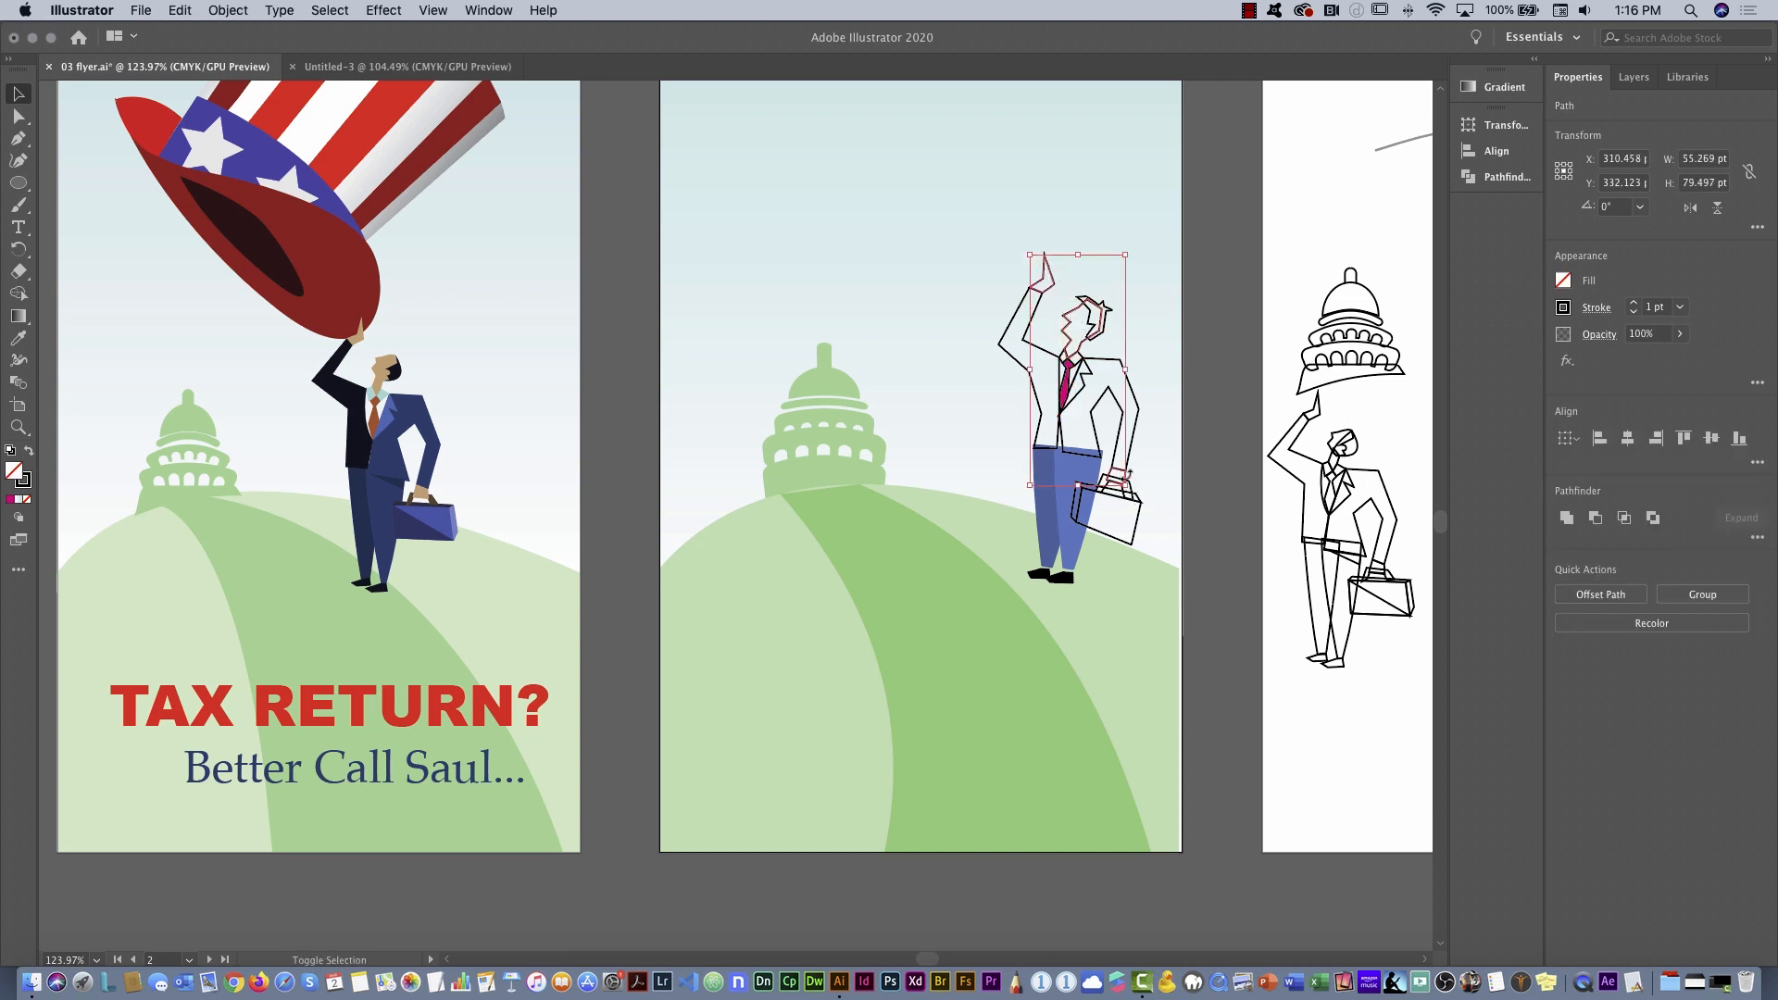
pyautogui.click(1563, 280)
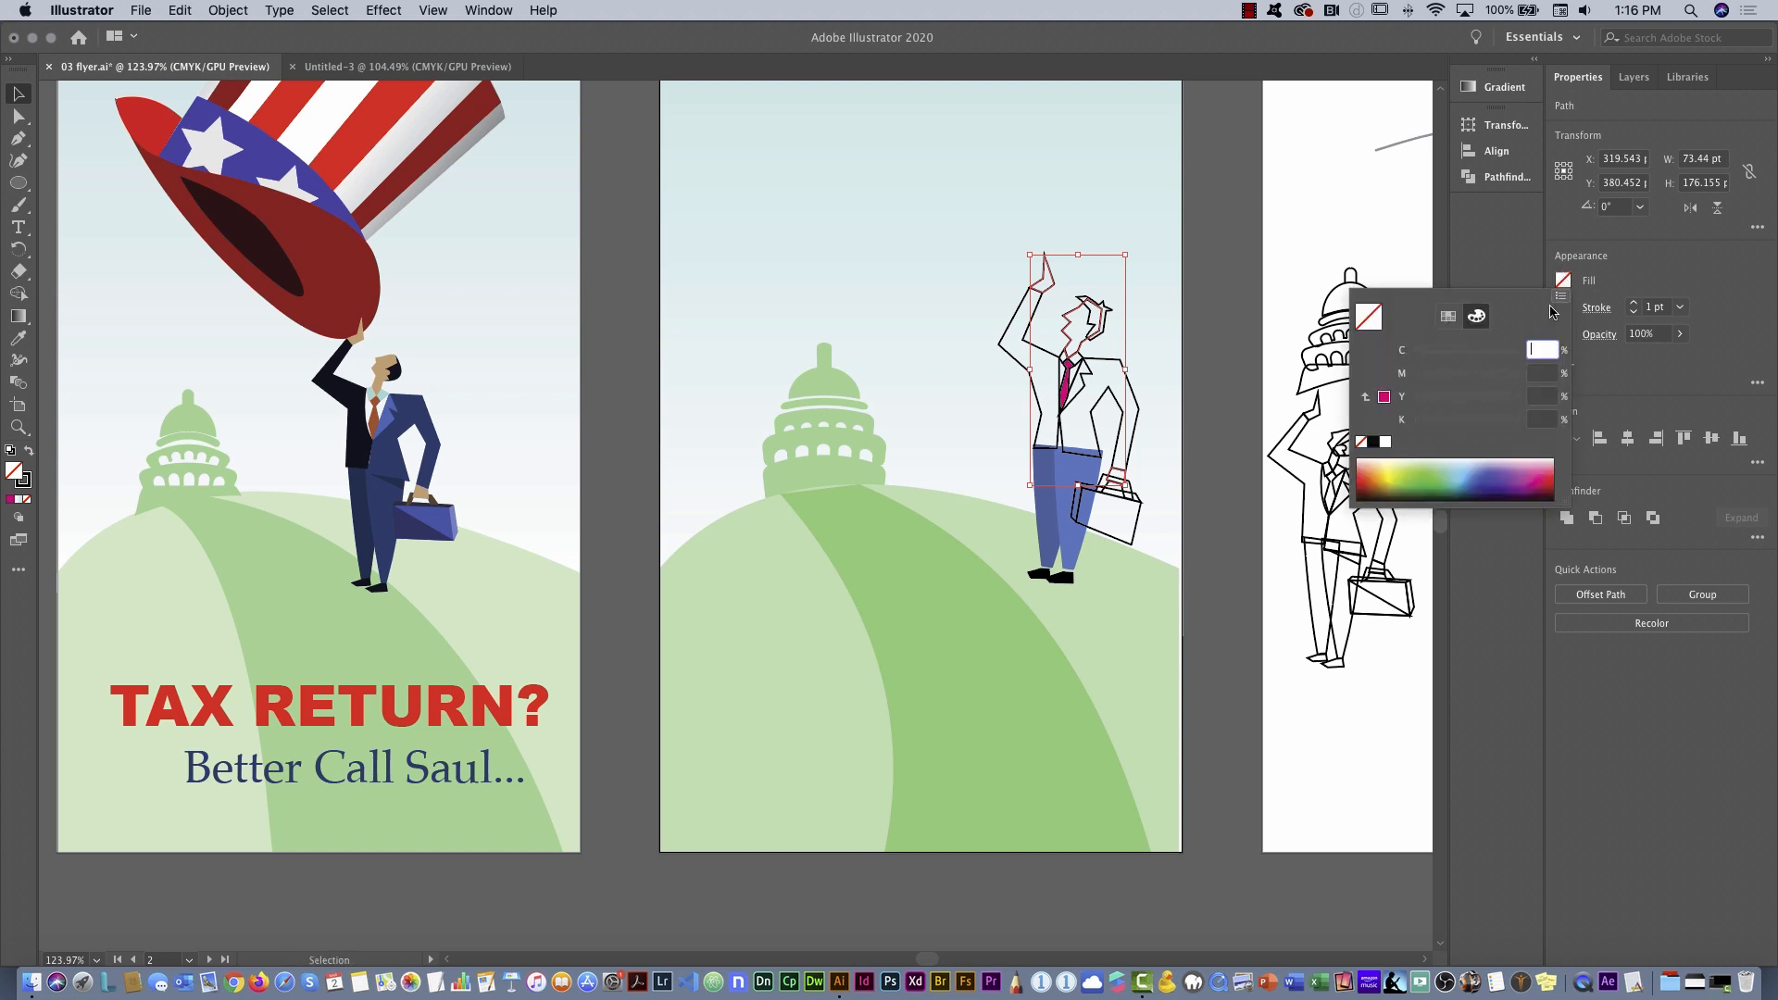
pyautogui.click(1372, 460)
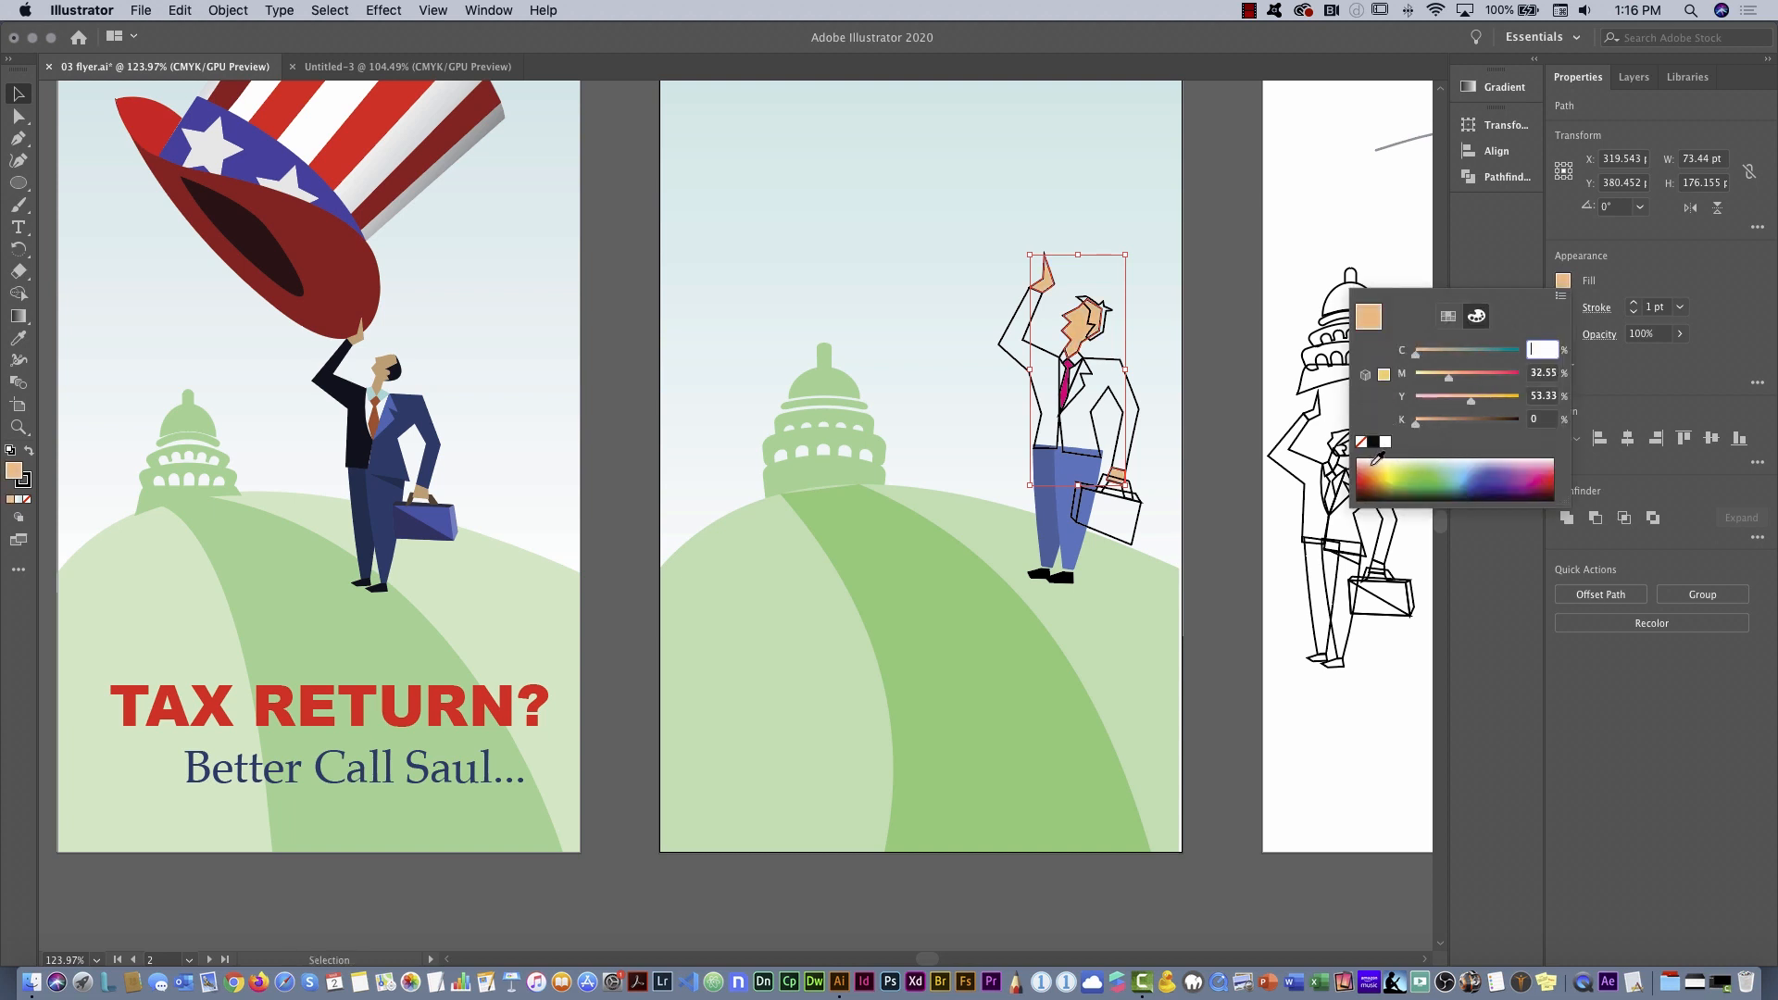
pyautogui.click(1374, 459)
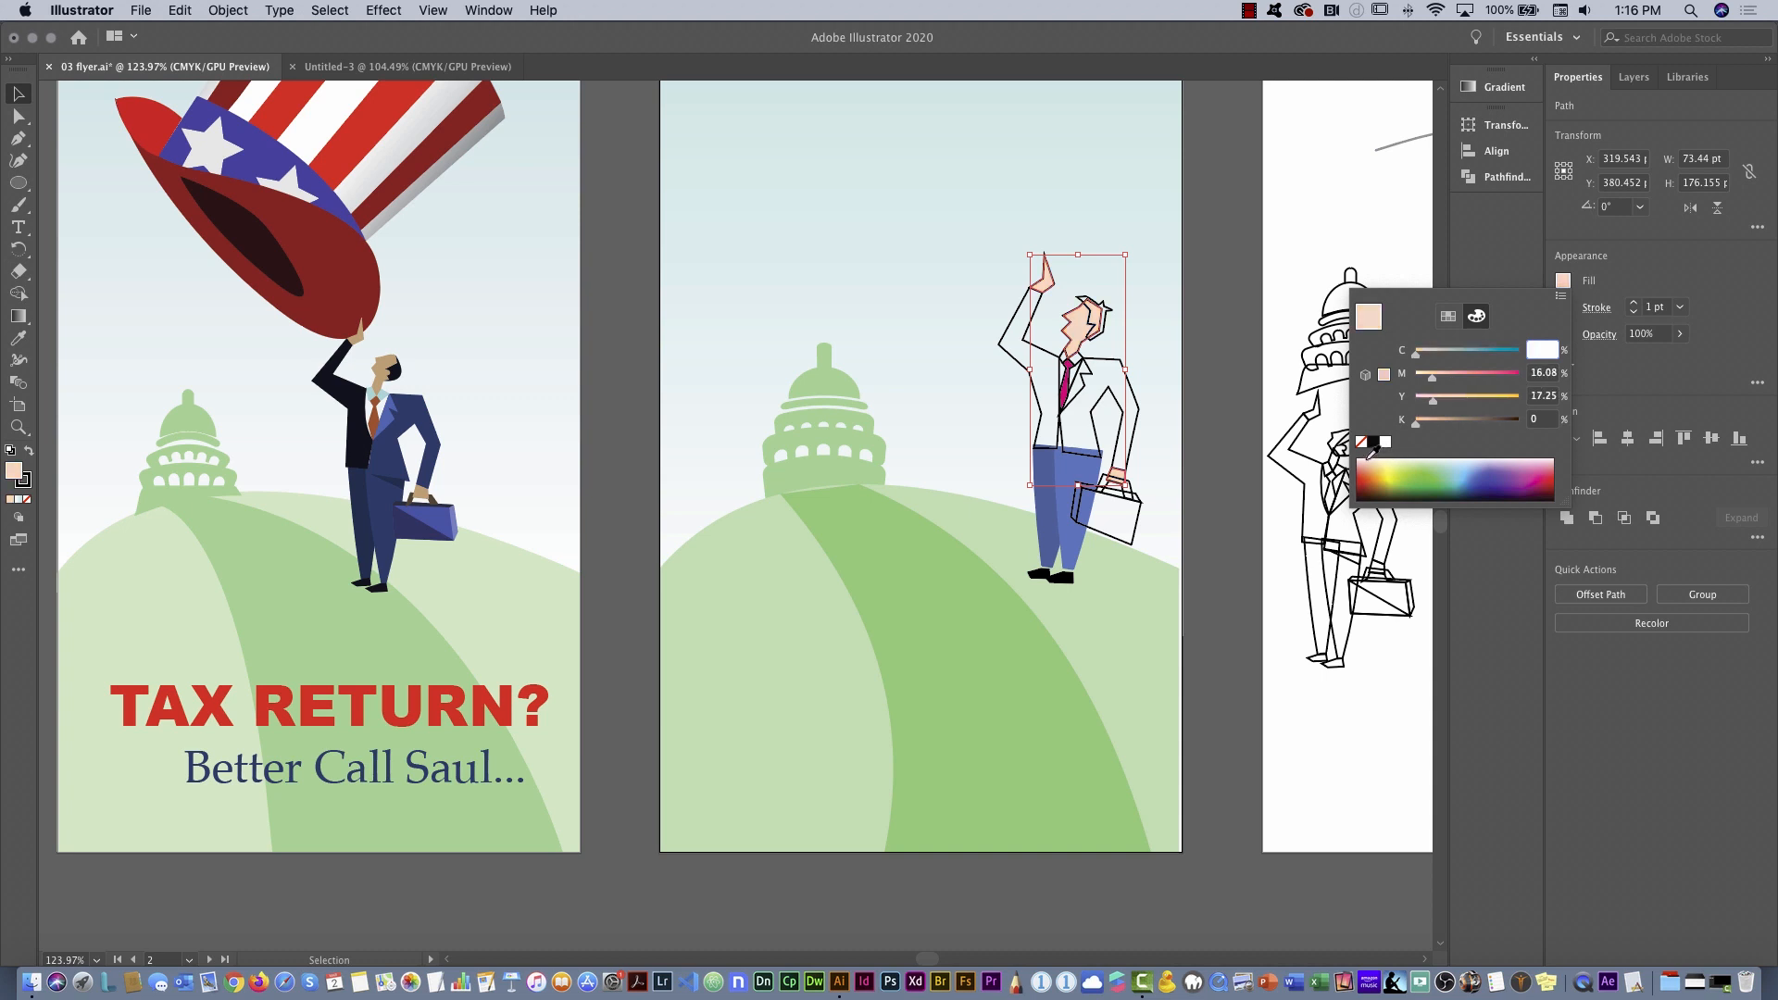
pyautogui.click(1188, 283)
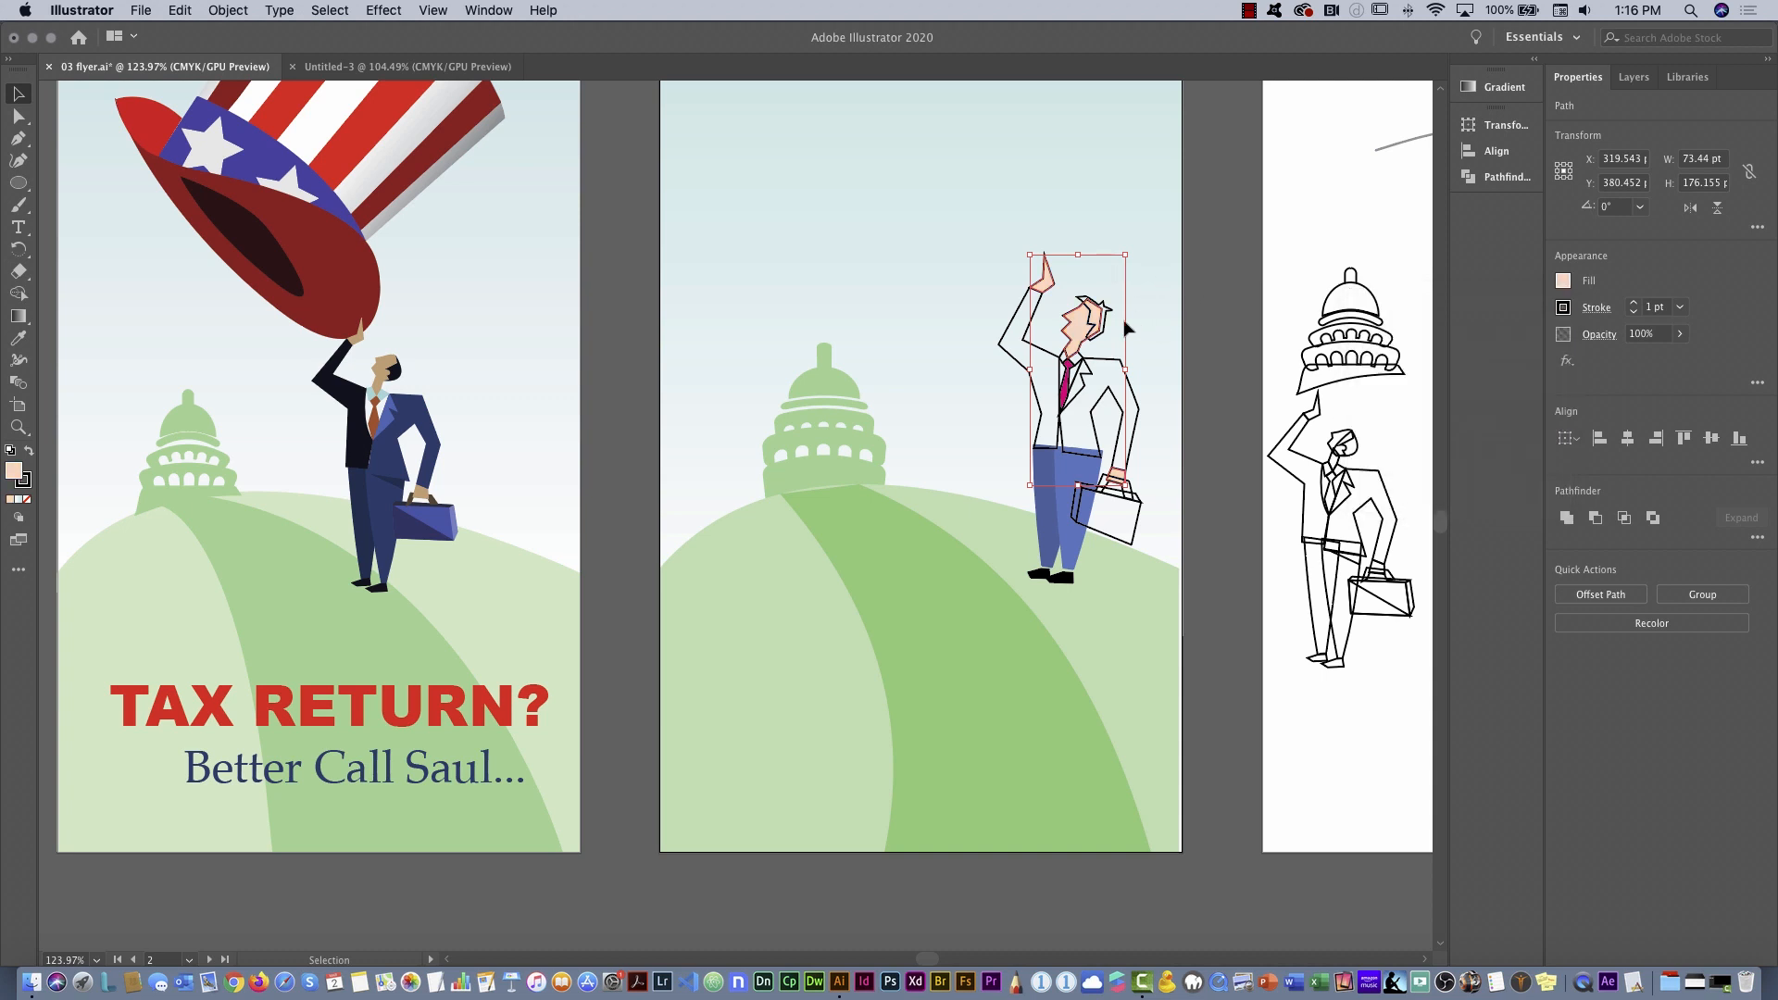
# Fill the hair shape with black, K 100
pyautogui.click(1115, 319)
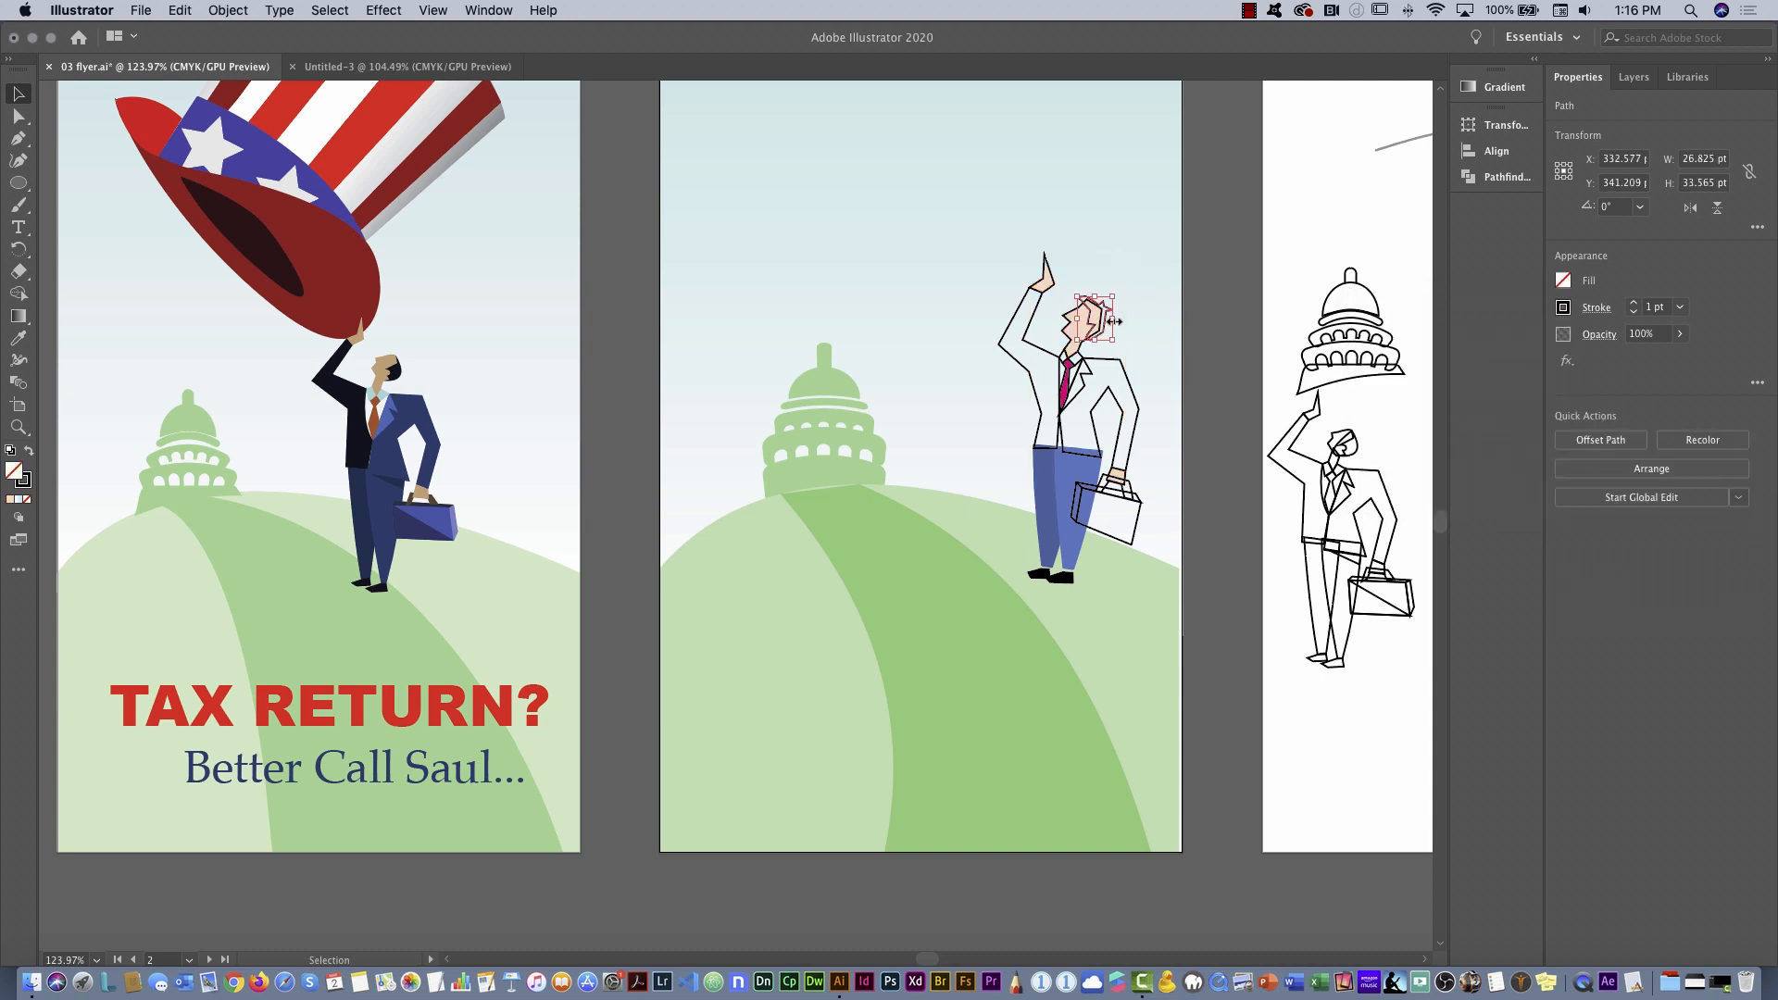
pyautogui.click(1561, 280)
pyautogui.click(1372, 442)
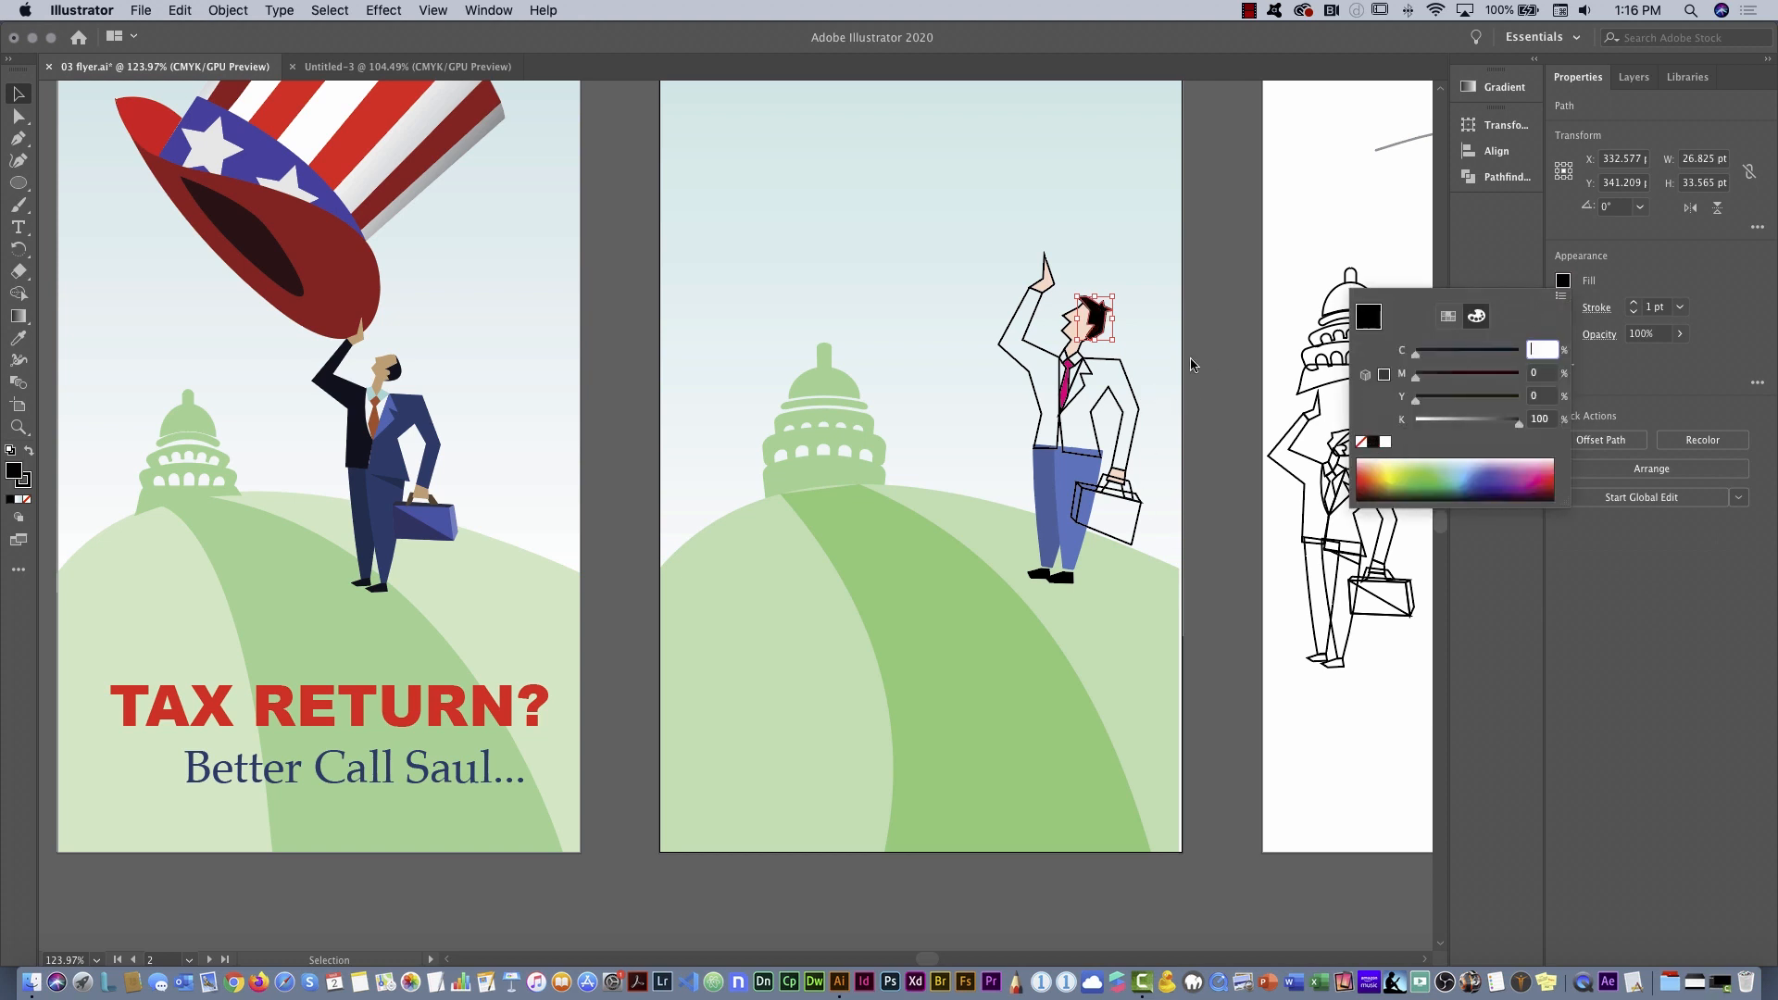
pyautogui.click(1124, 384)
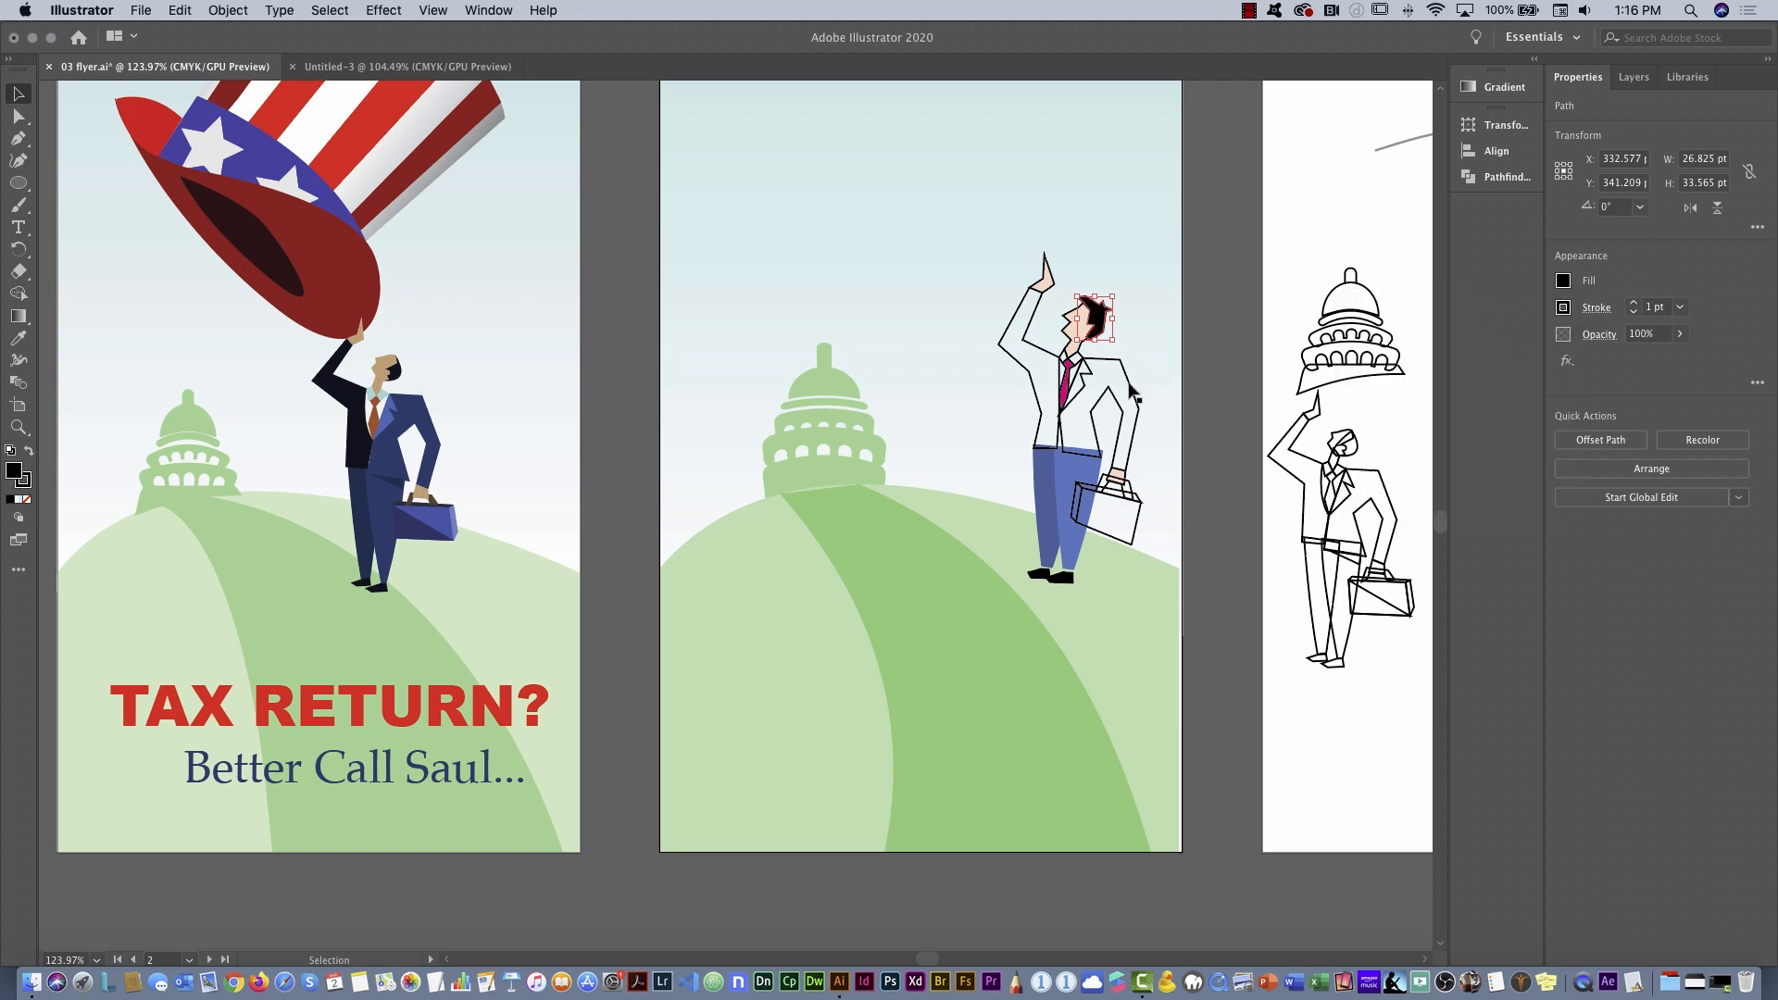
# Sample the lighter trouser blue with the Eyedropper onto the jacket half with the lowered arm
pyautogui.click(1134, 389)
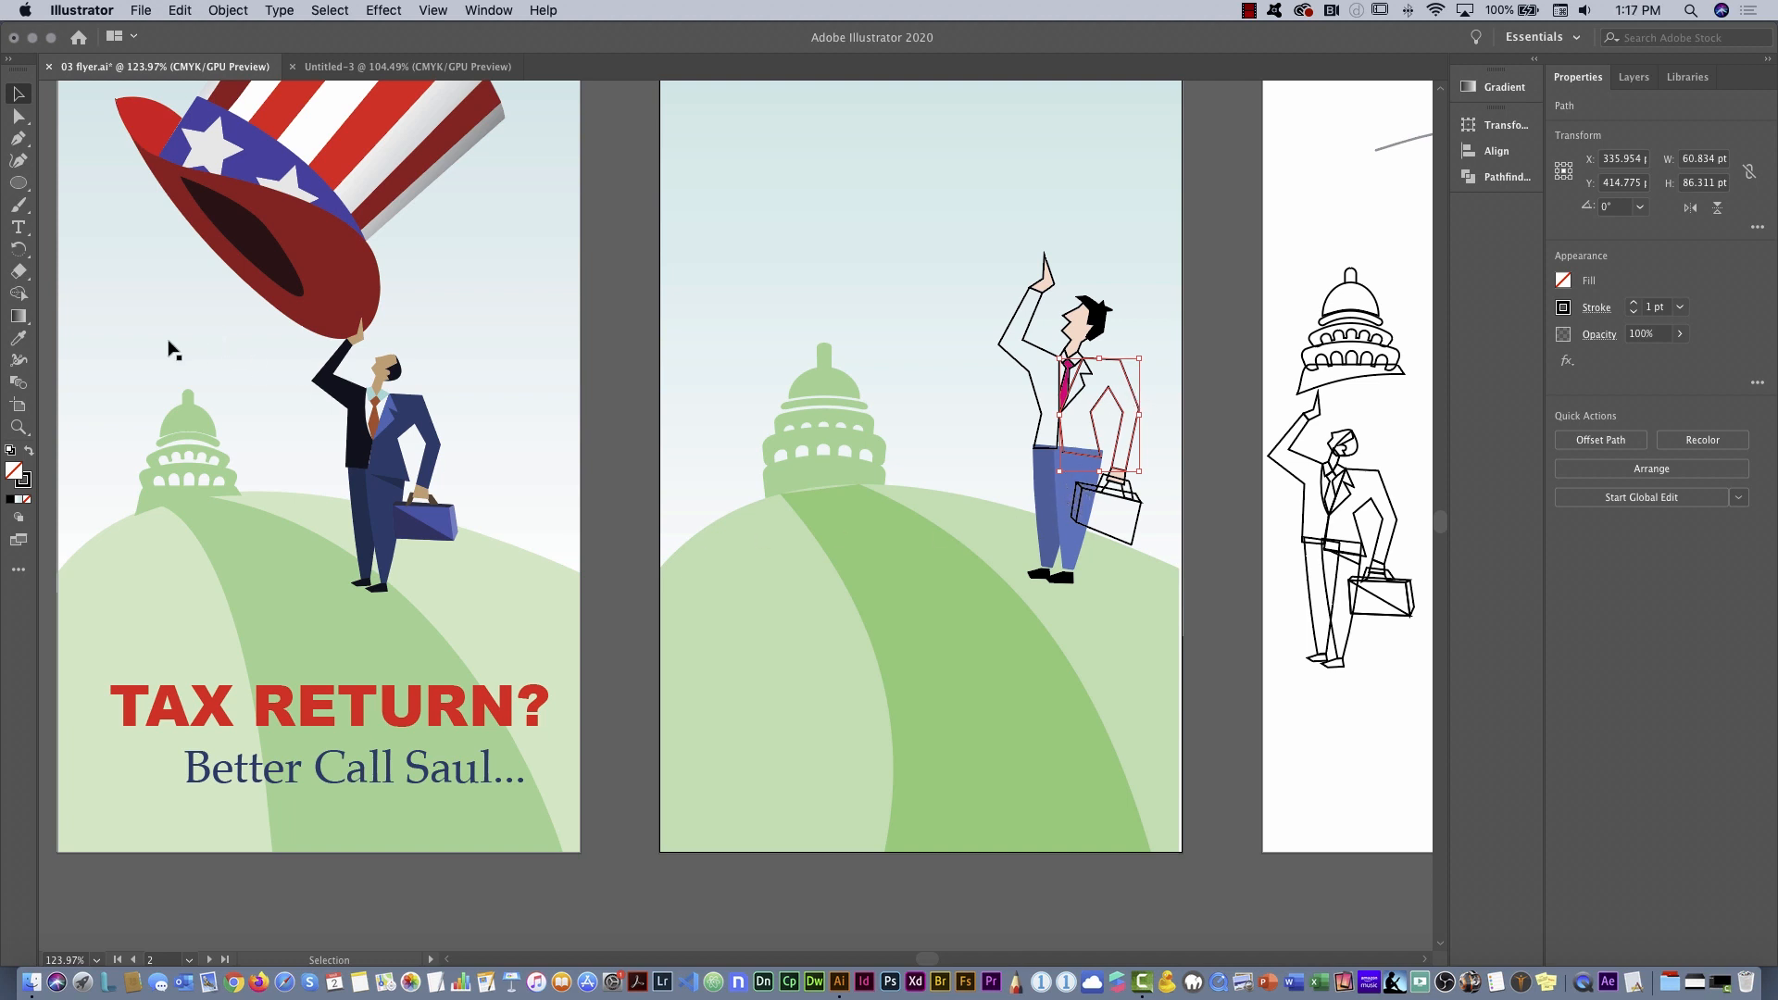
pyautogui.click(20, 341)
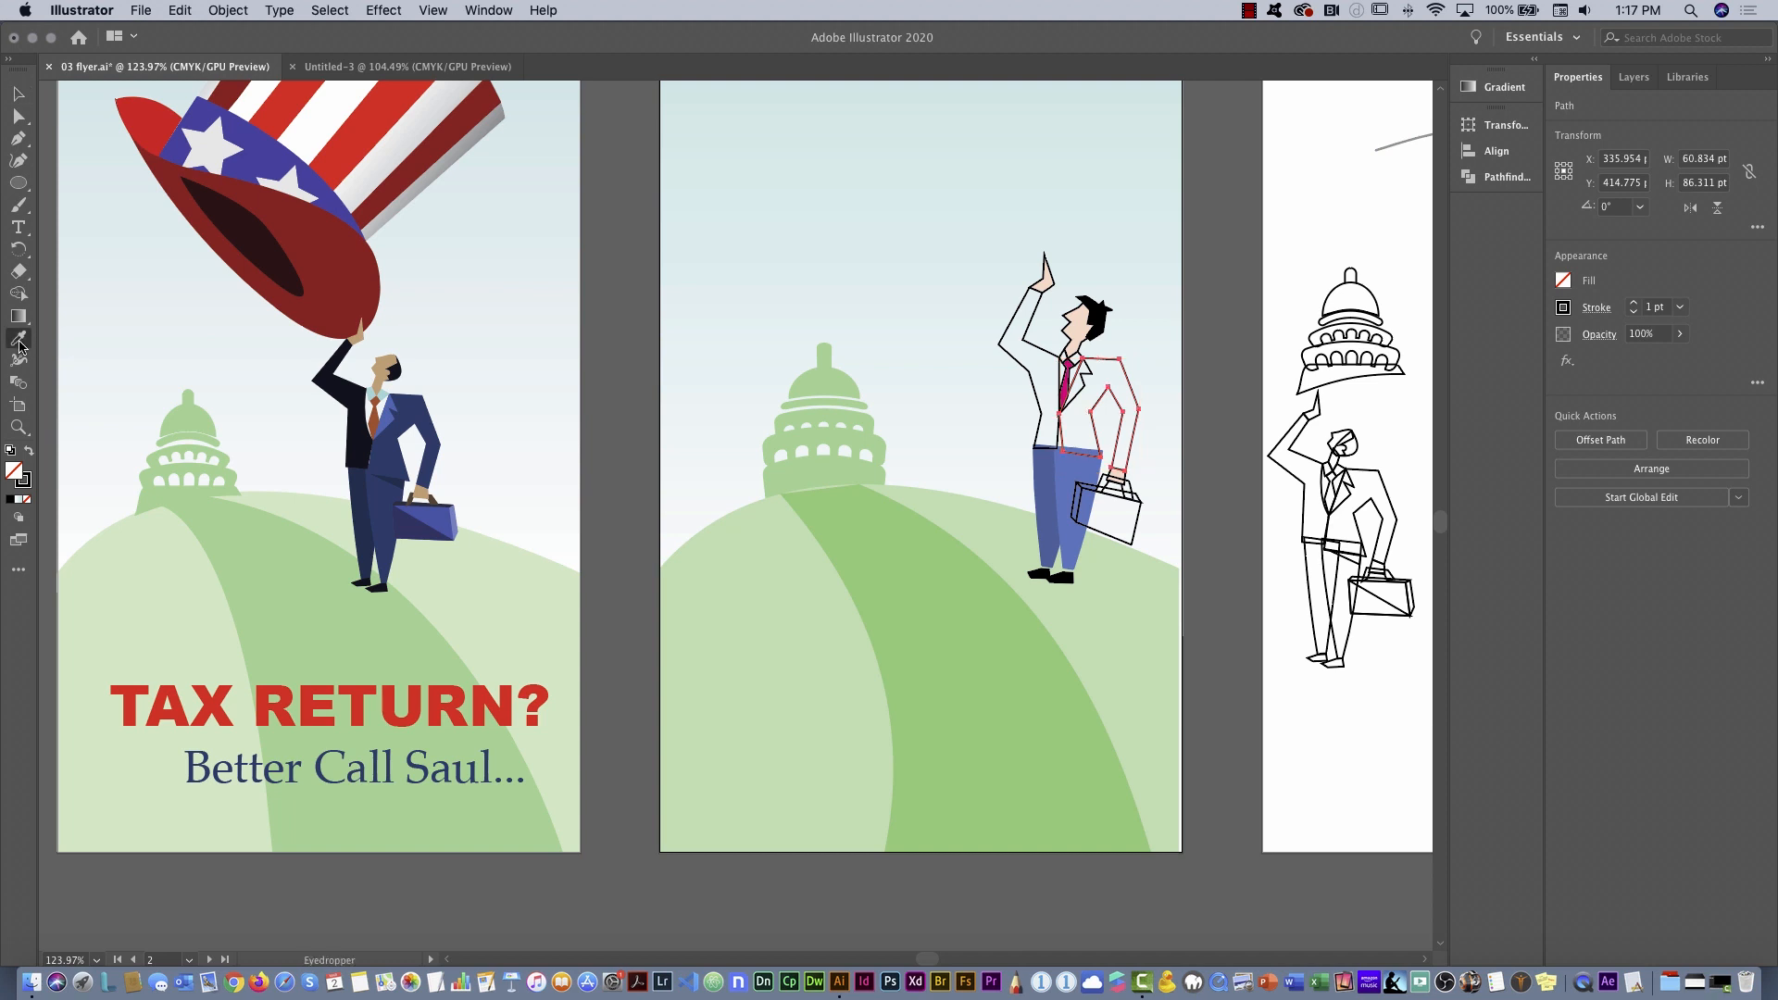
pyautogui.click(1075, 544)
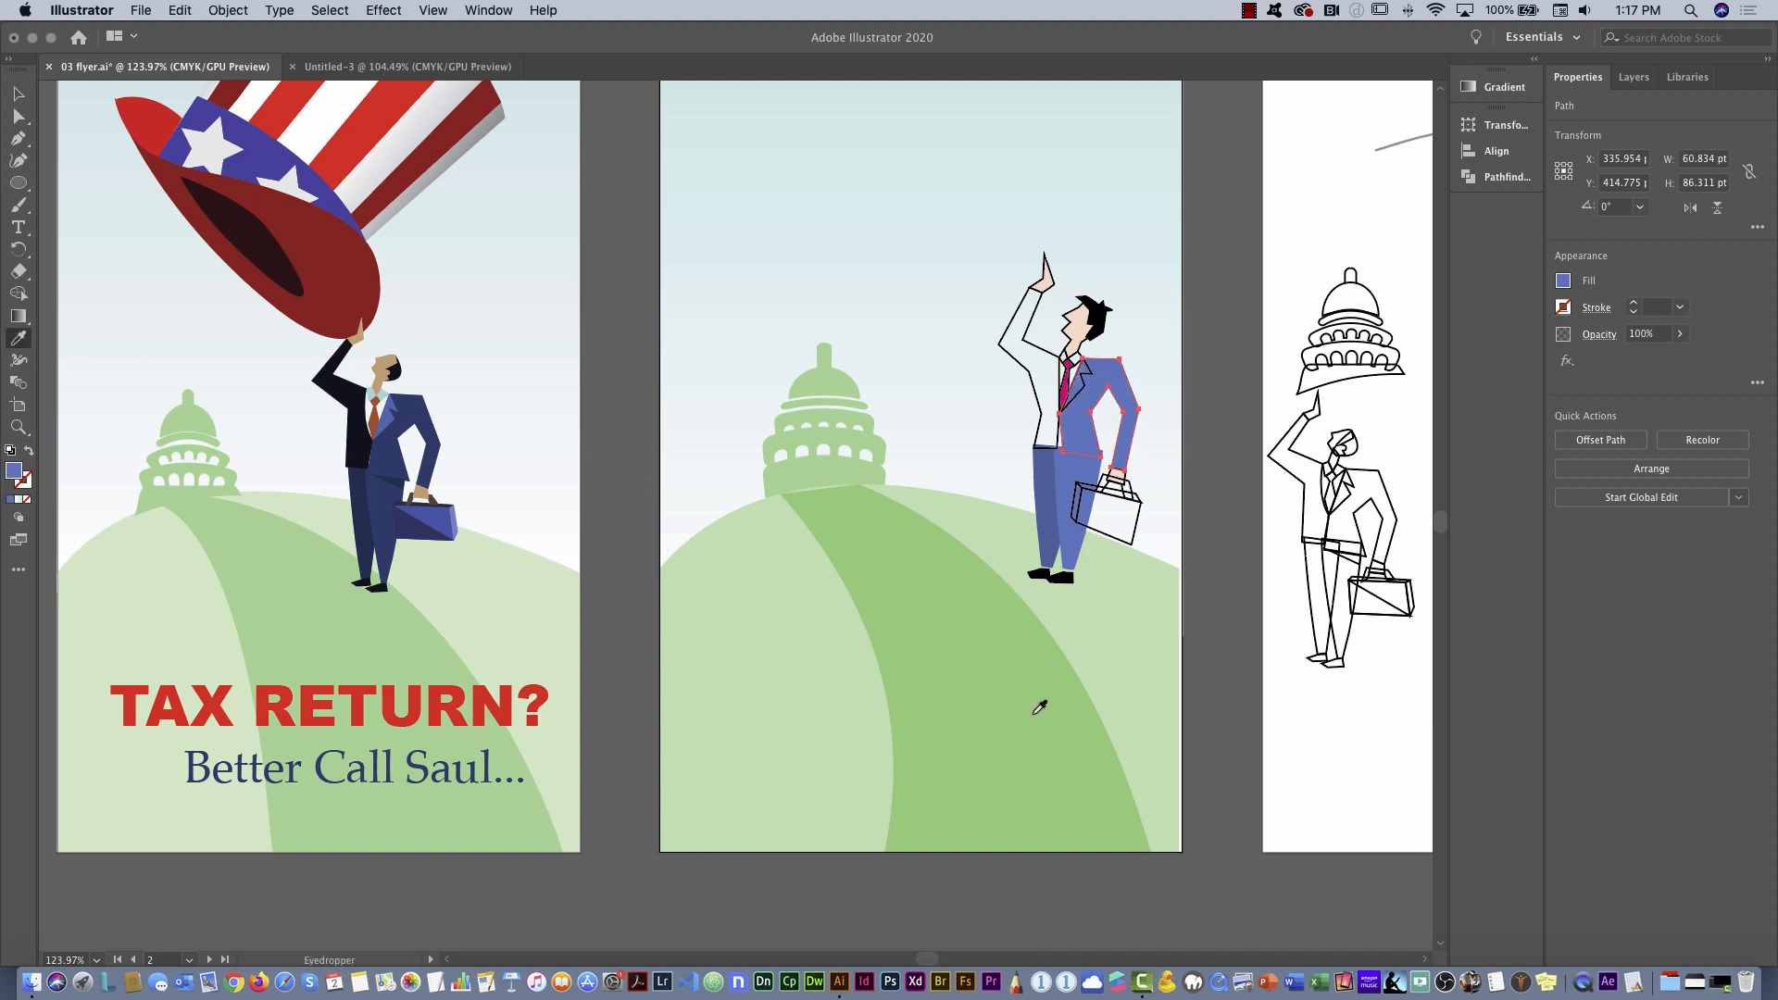
pyautogui.click(18, 94)
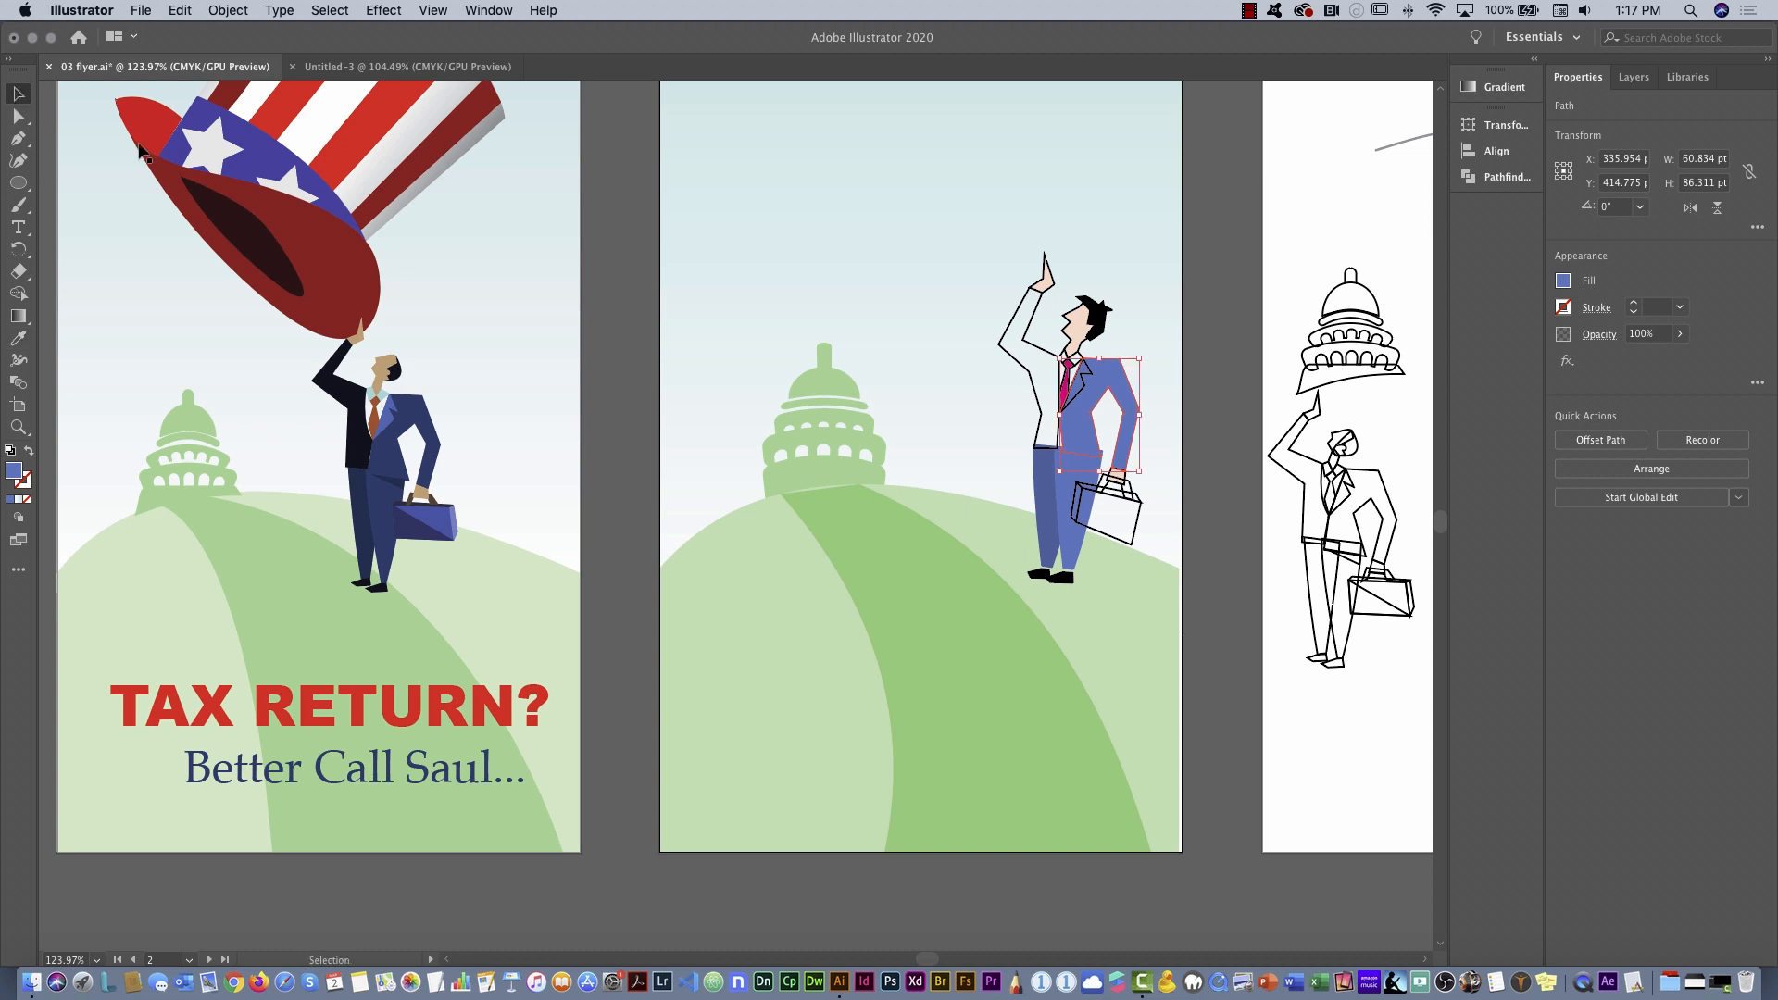
# Give the jacket lapel the darker trouser-leg blue without an outline by sampling that leg with the Eyedropper
pyautogui.click(1090, 378)
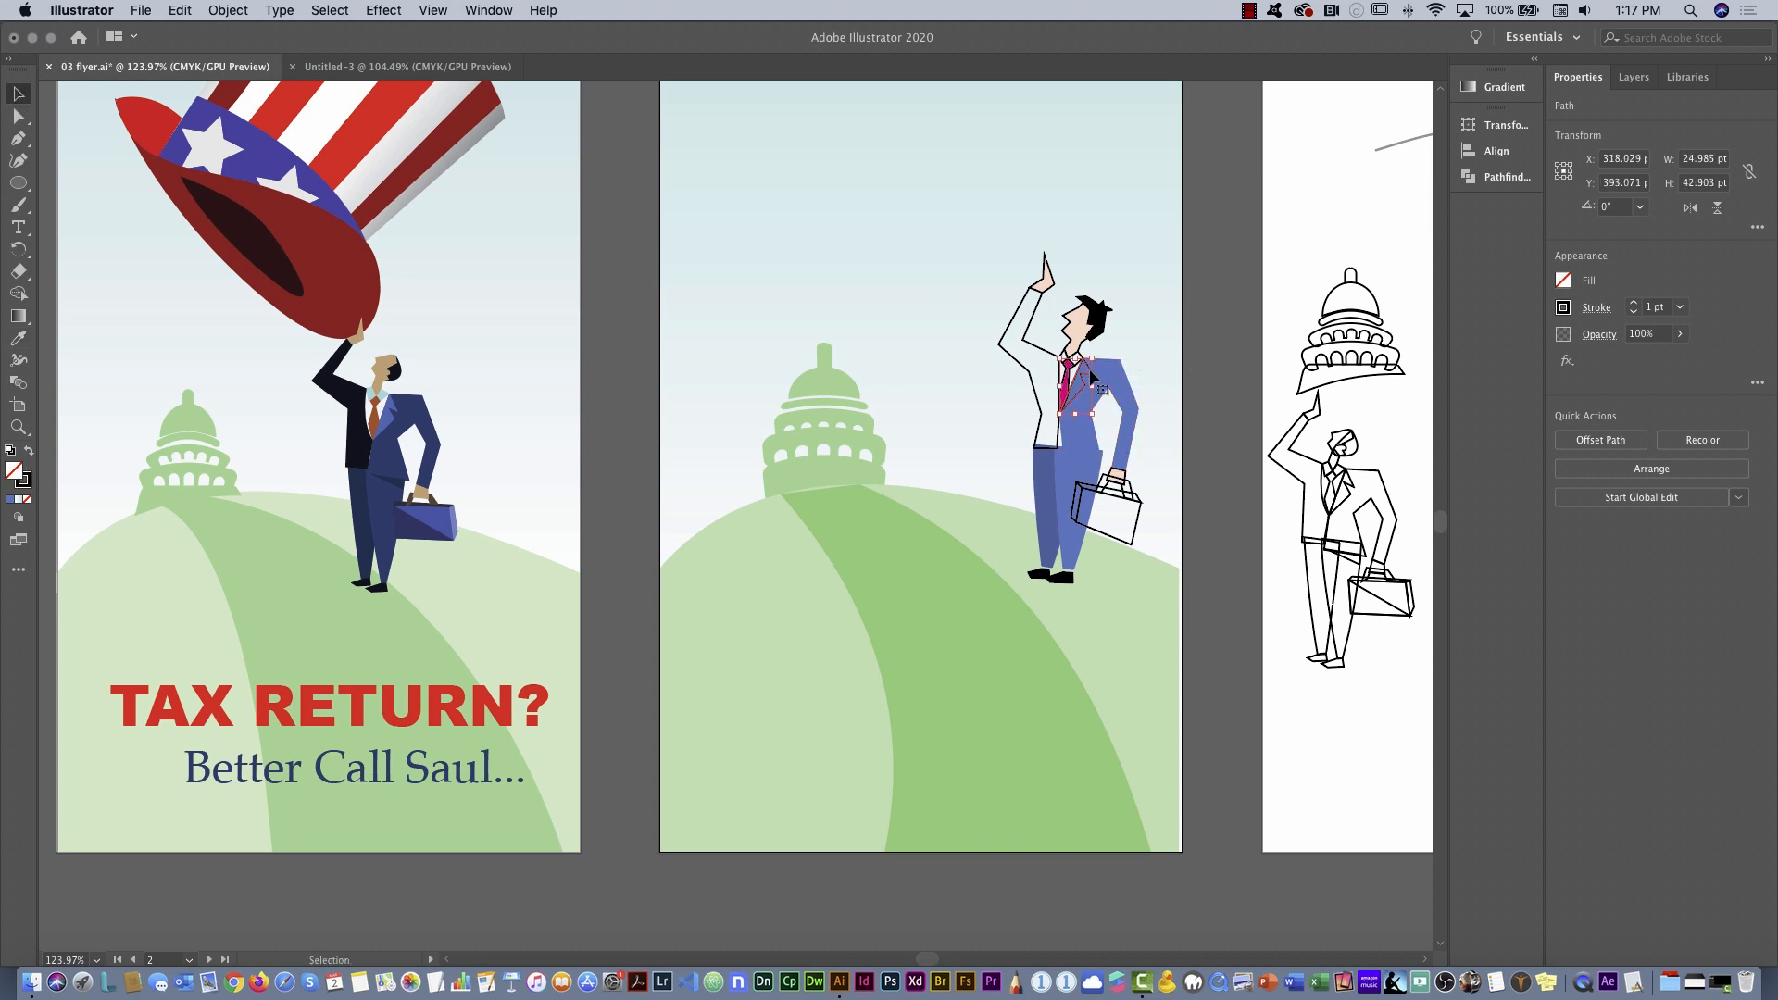
pyautogui.click(1564, 281)
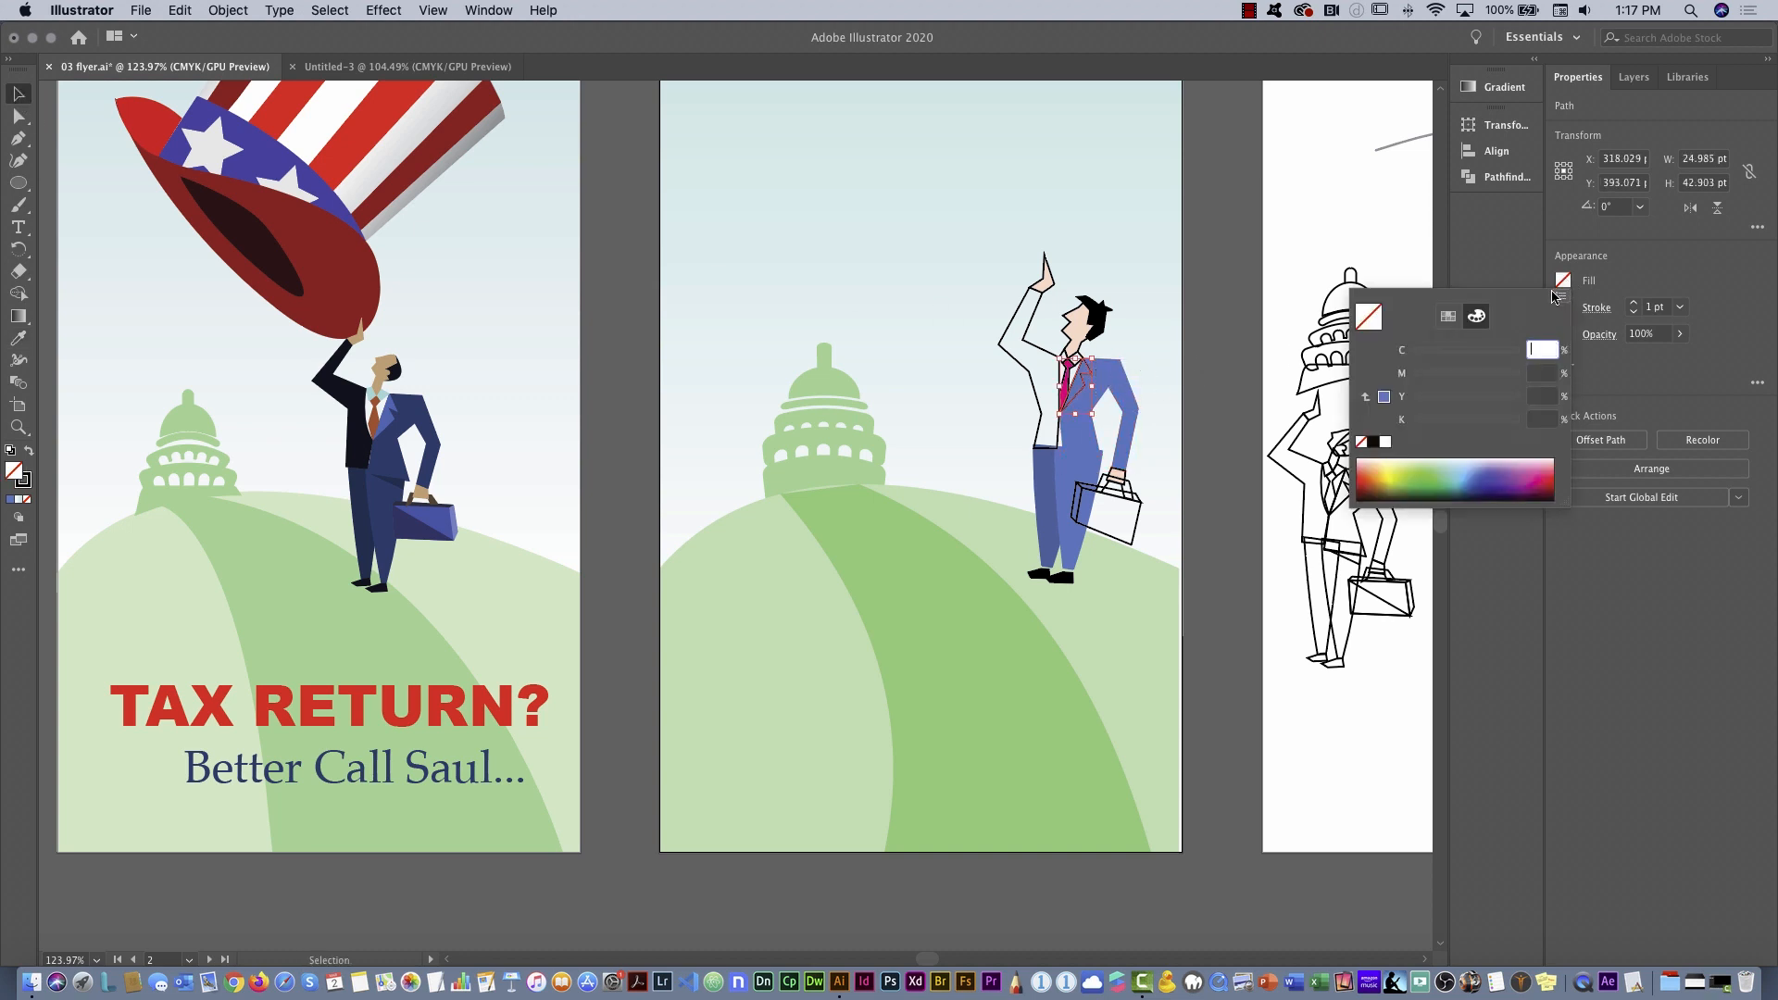
pyautogui.click(1564, 281)
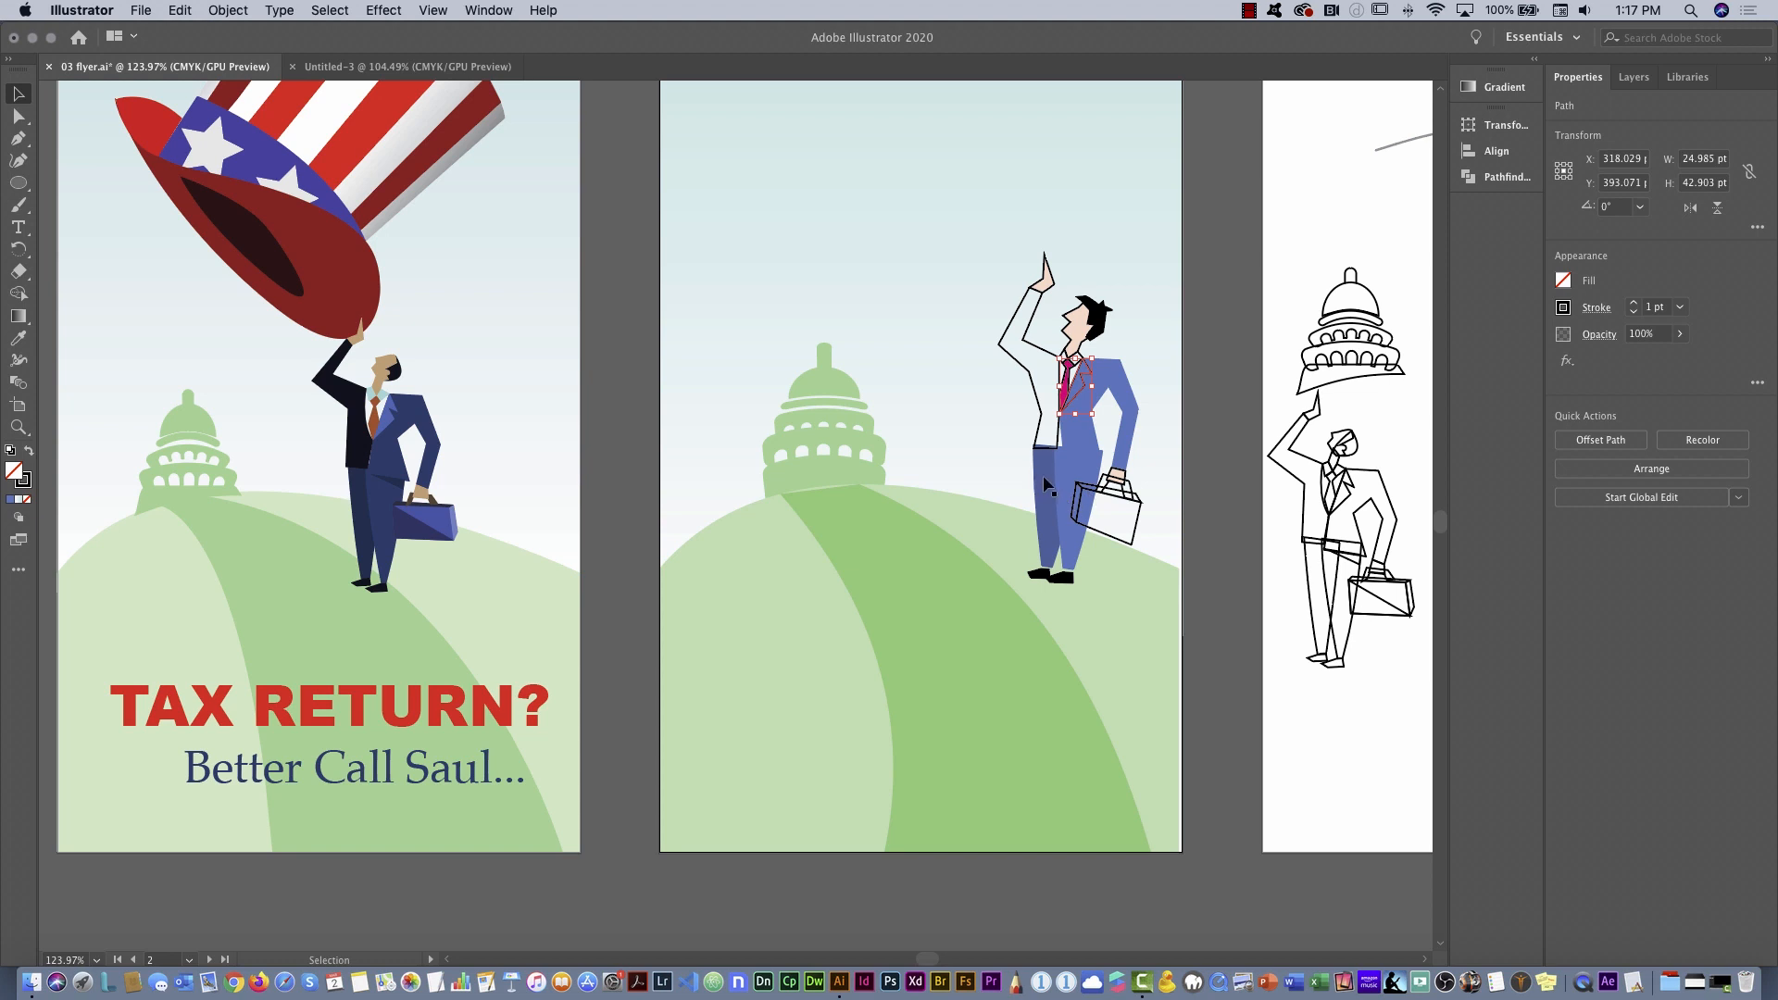
pyautogui.click(19, 339)
pyautogui.click(1046, 478)
pyautogui.click(16, 95)
# Sample the darker trouser blue onto the raised-arm jacket half and deepen it by setting black to 49%
pyautogui.click(1033, 350)
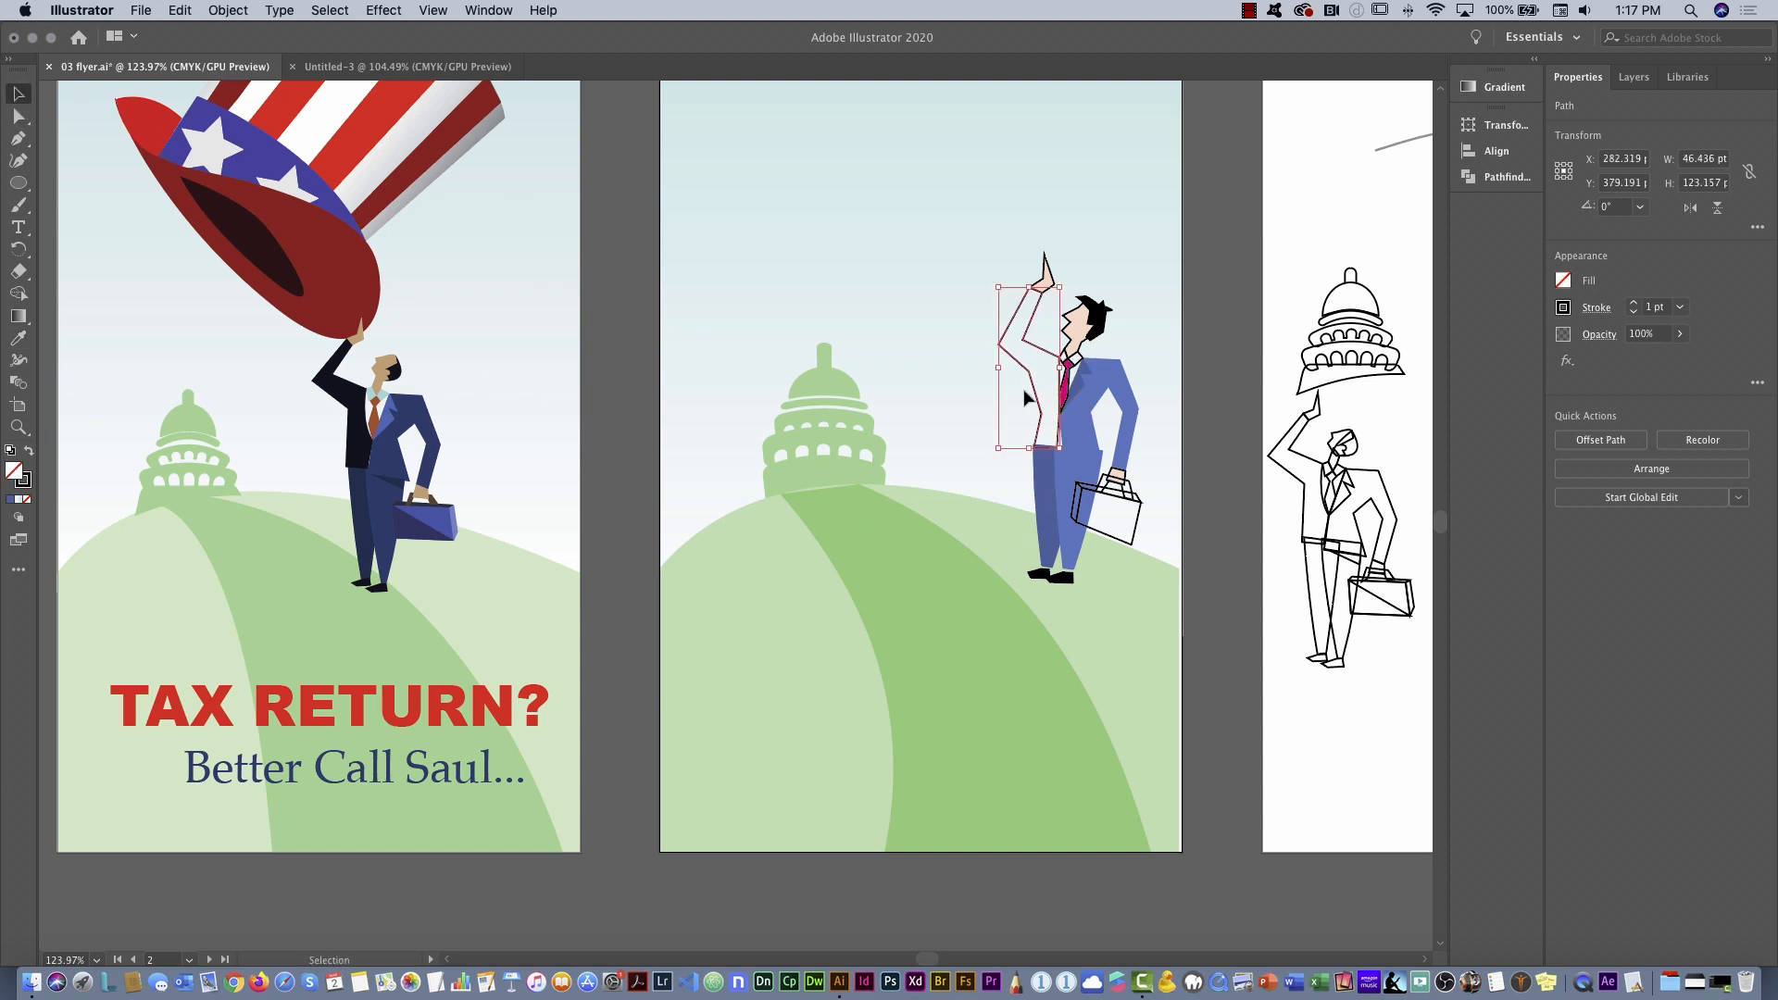
pyautogui.click(22, 338)
pyautogui.click(1049, 469)
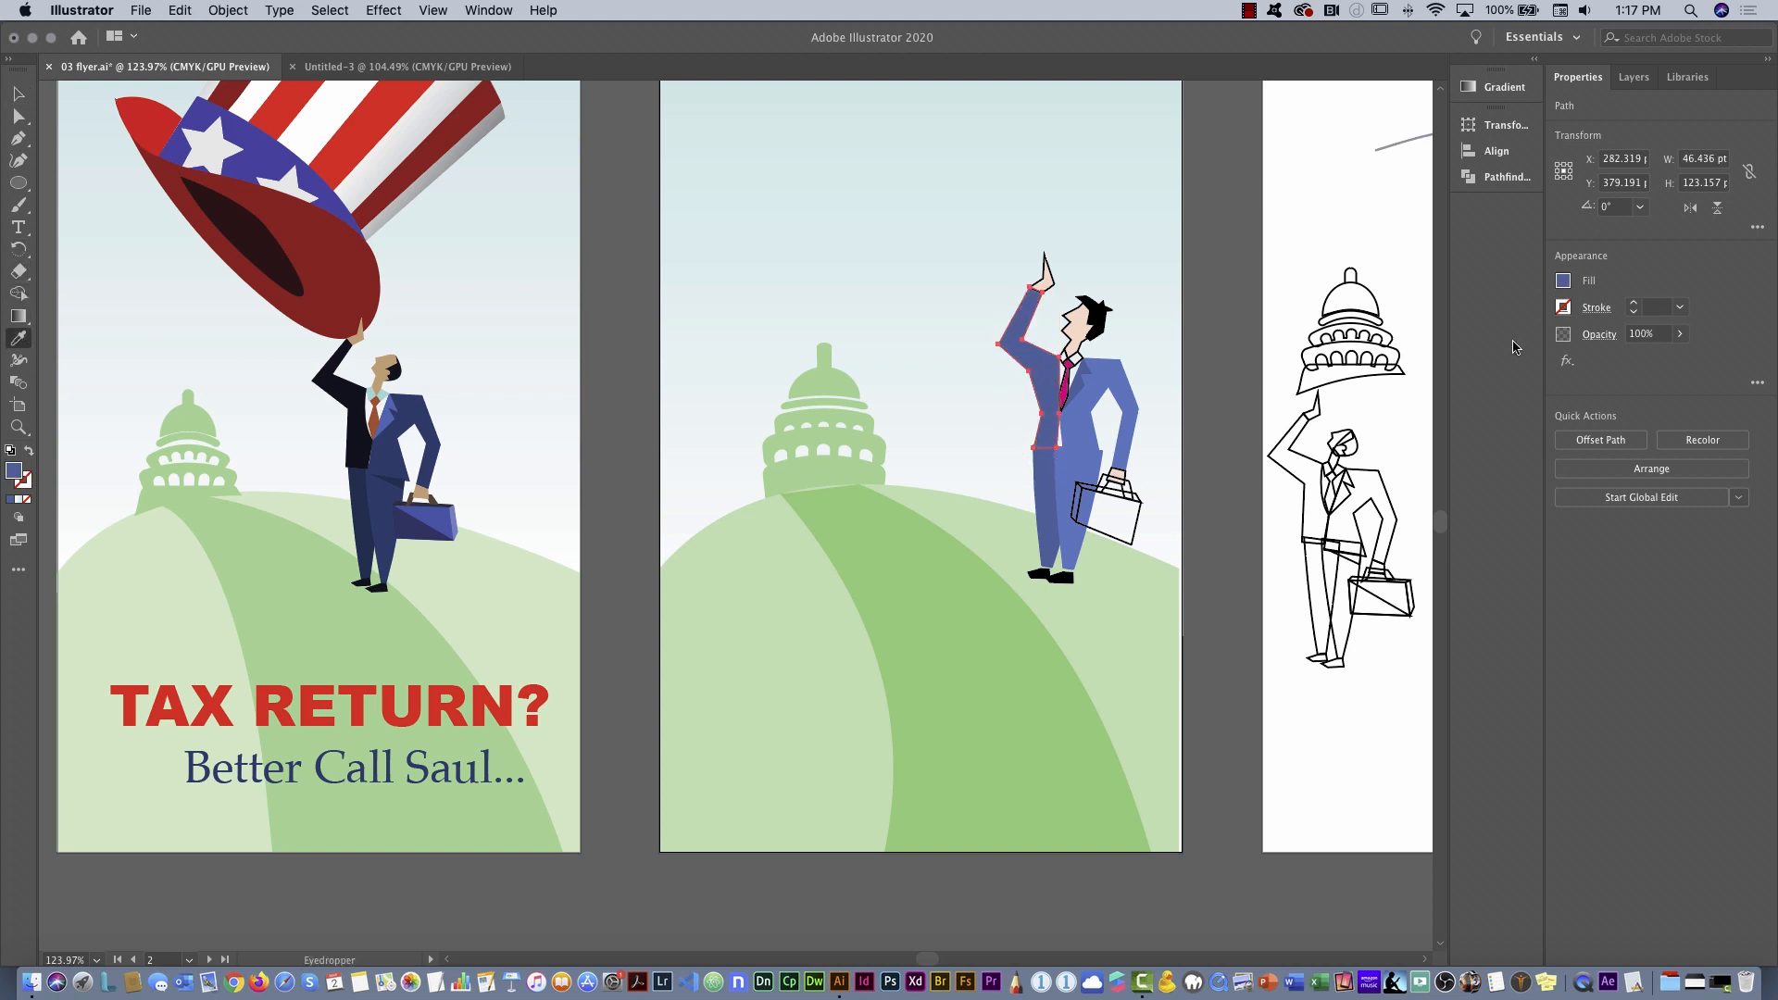
pyautogui.click(1564, 281)
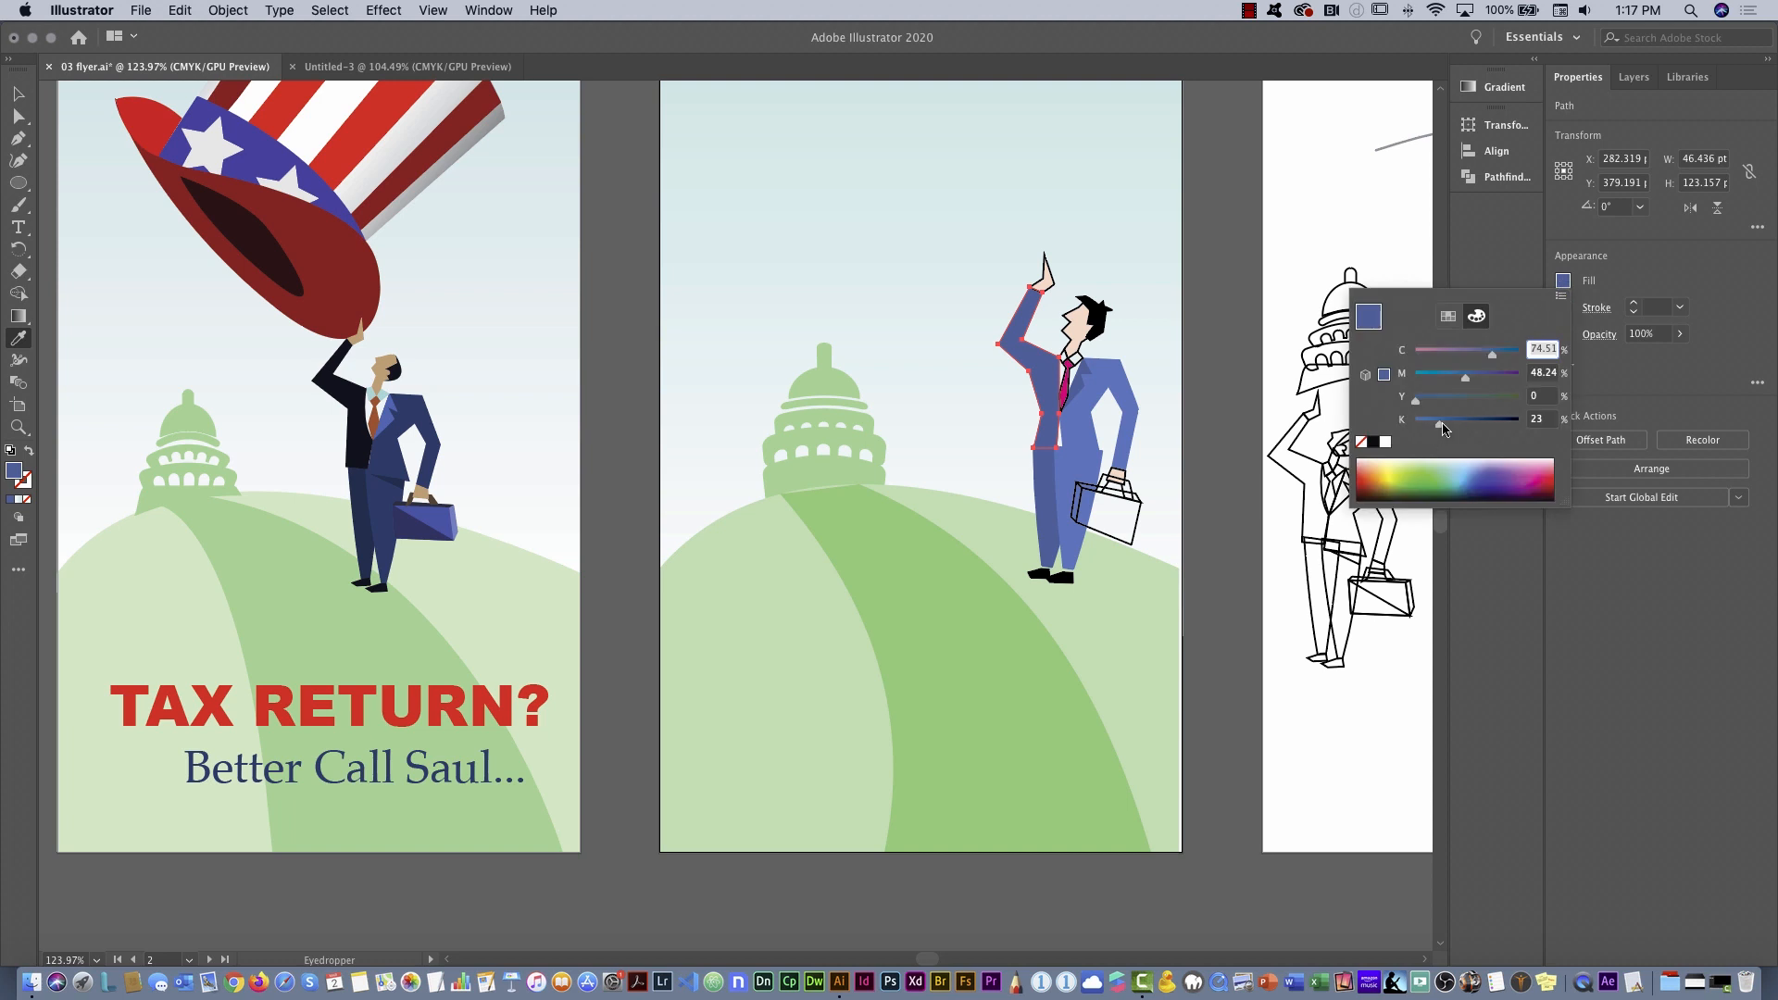
pyautogui.moveTo(1442, 427); pyautogui.dragTo(1467, 431)
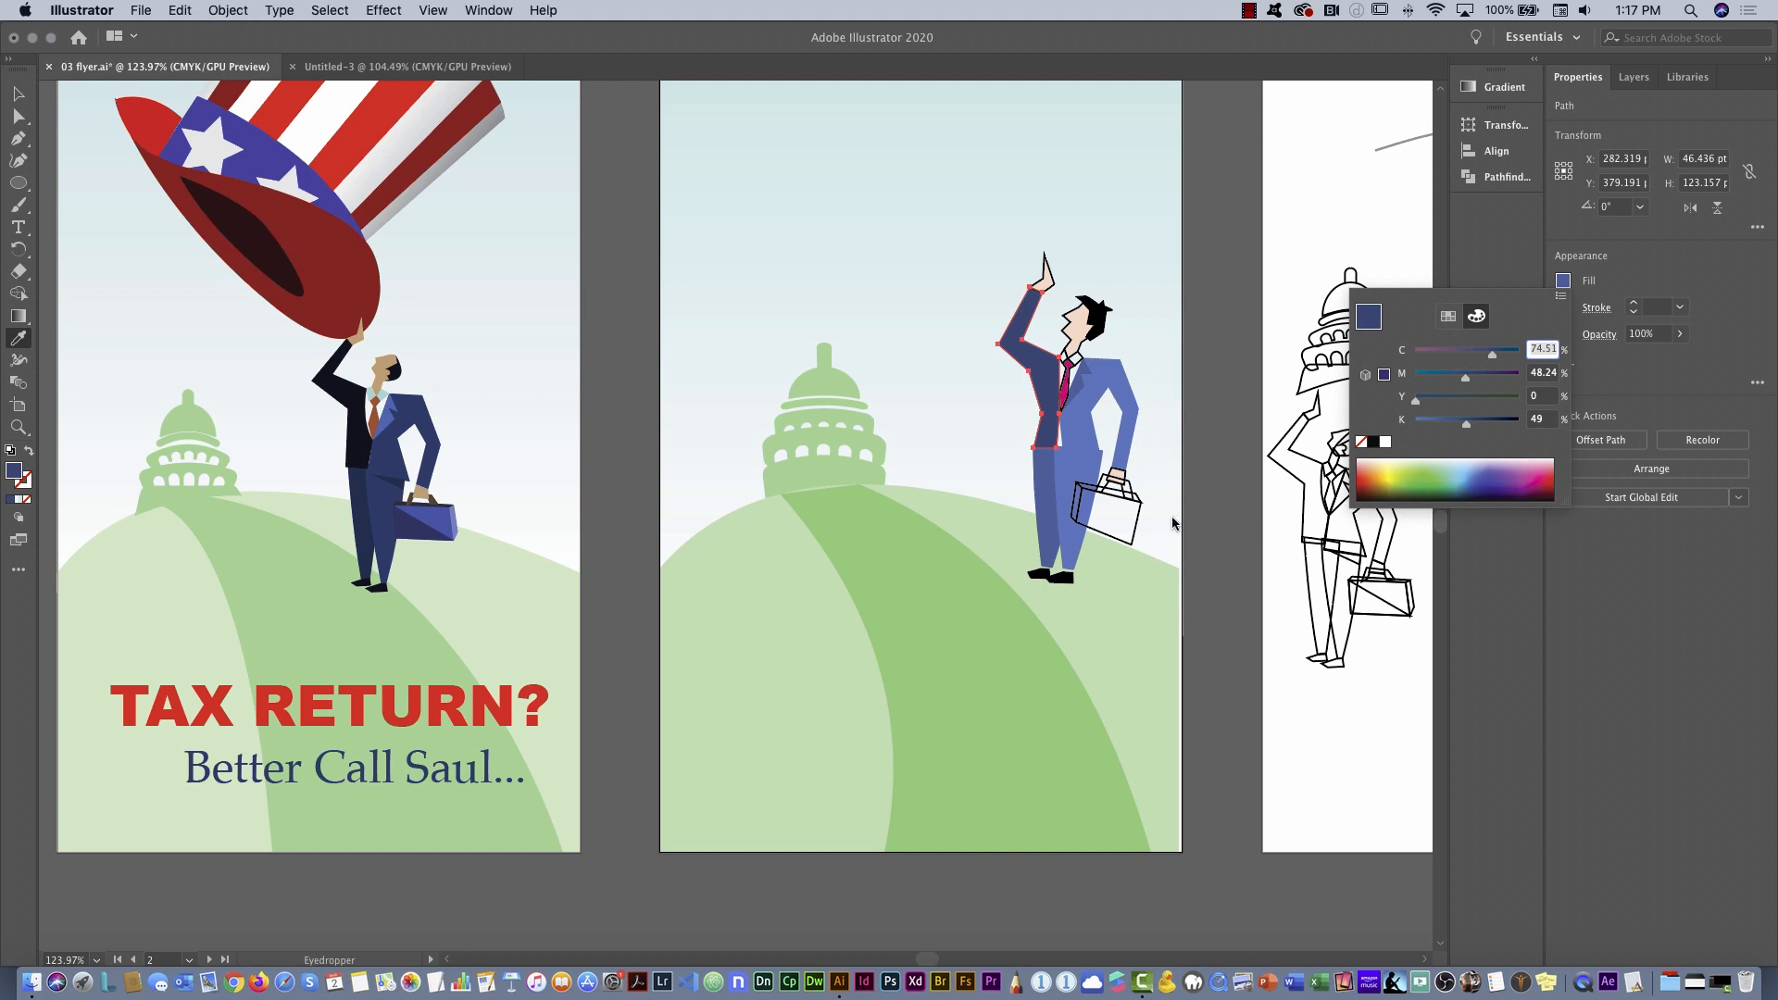
pyautogui.press('Escape')
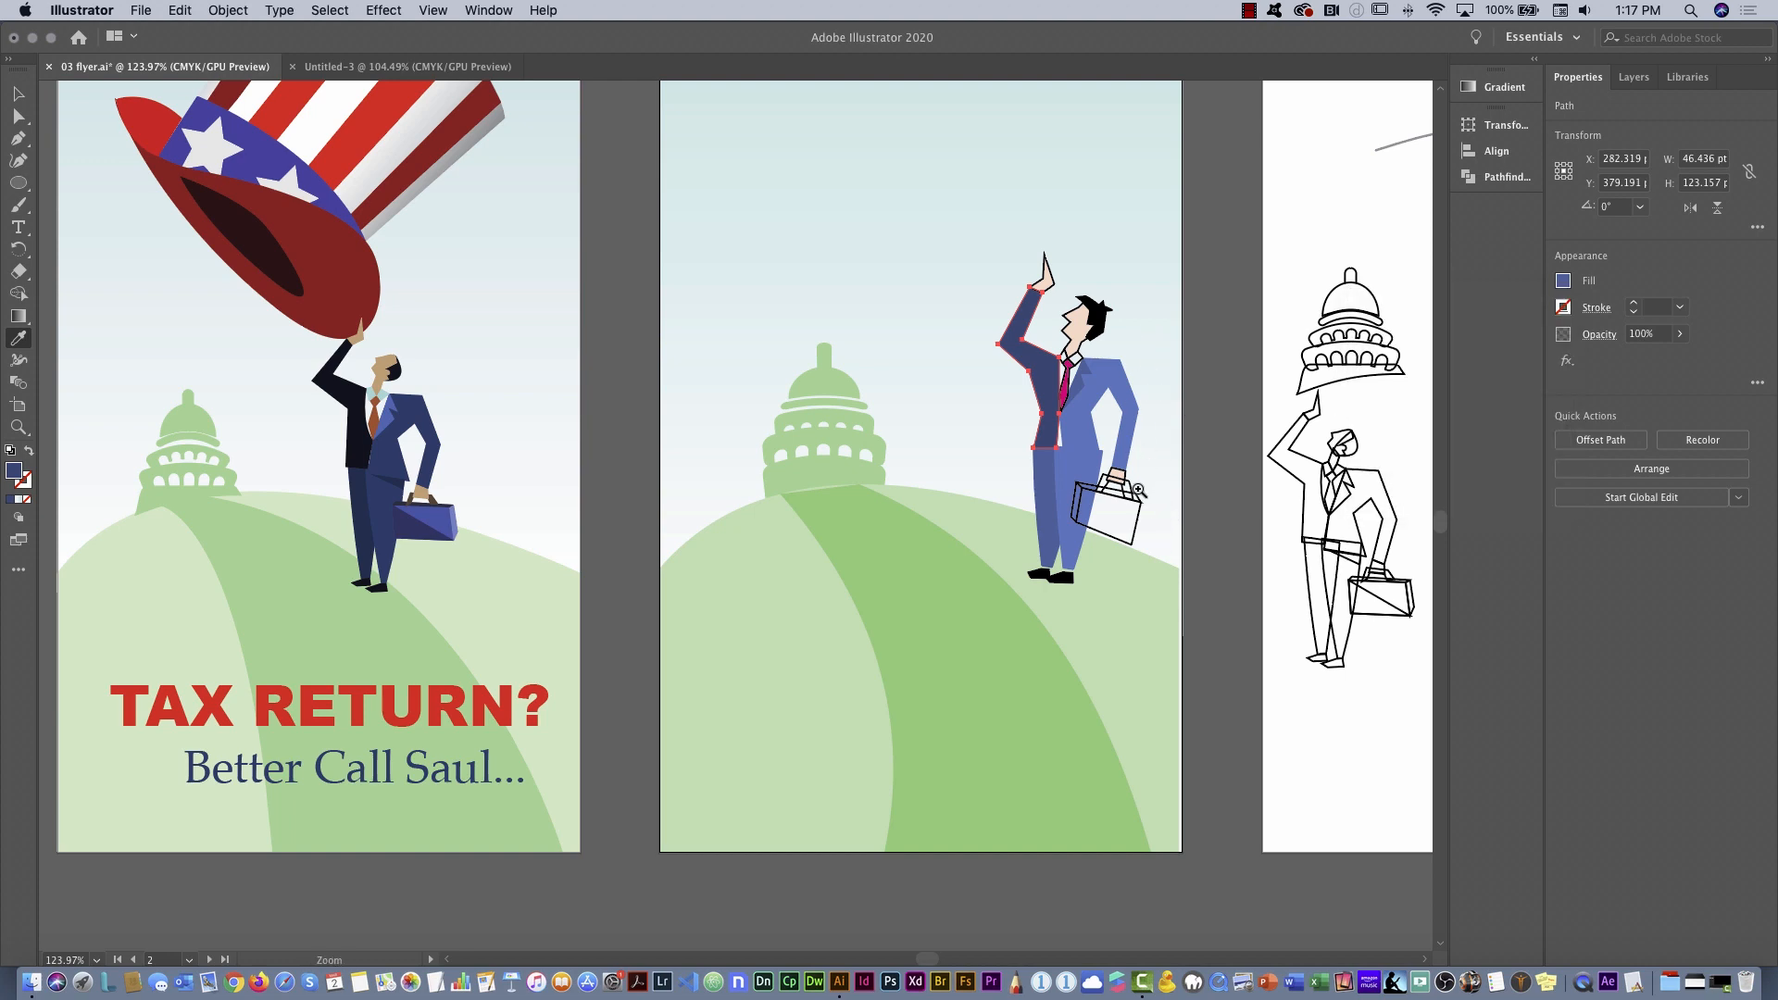
# Fill the briefcase handle with dark red
pyautogui.keyDown('super'); pyautogui.click(1134, 493); pyautogui.keyUp('super')
pyautogui.moveTo(1270, 385); pyautogui.dragTo(1324, 385)
pyautogui.moveTo(1183, 412); pyautogui.dragTo(1090, 617)
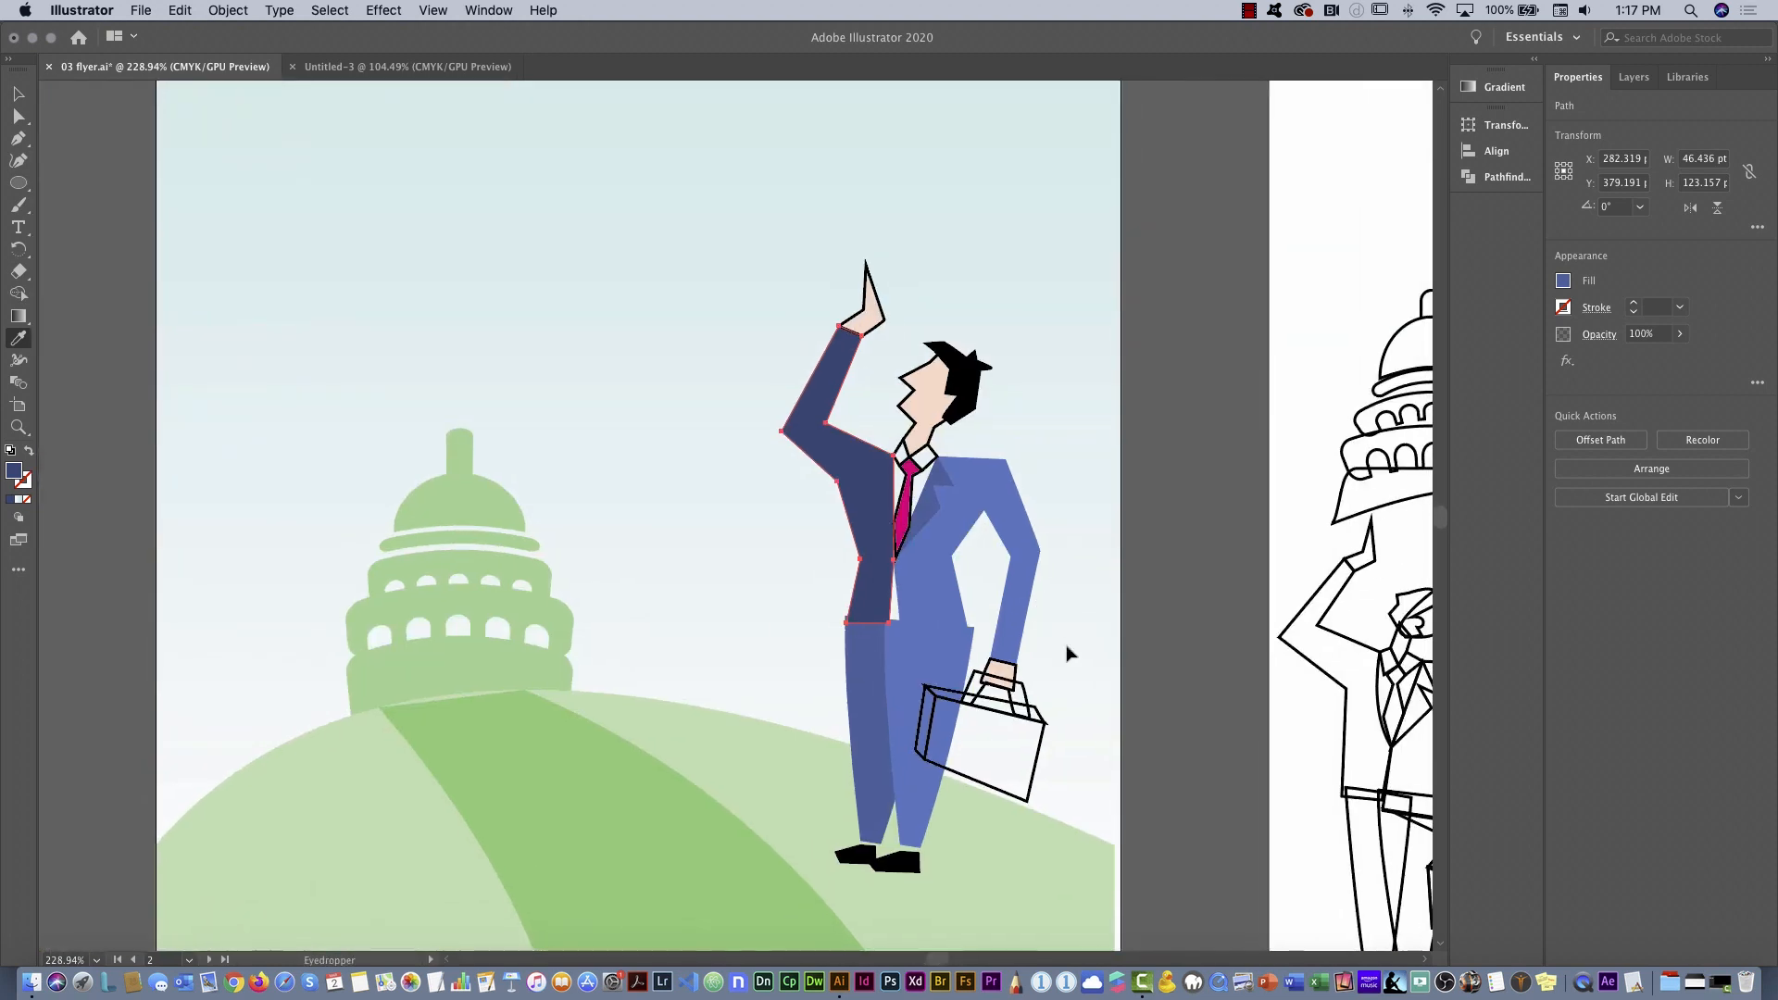
pyautogui.press('v')
pyautogui.click(1024, 694)
pyautogui.click(1563, 280)
pyautogui.click(1379, 479)
pyautogui.press('Escape')
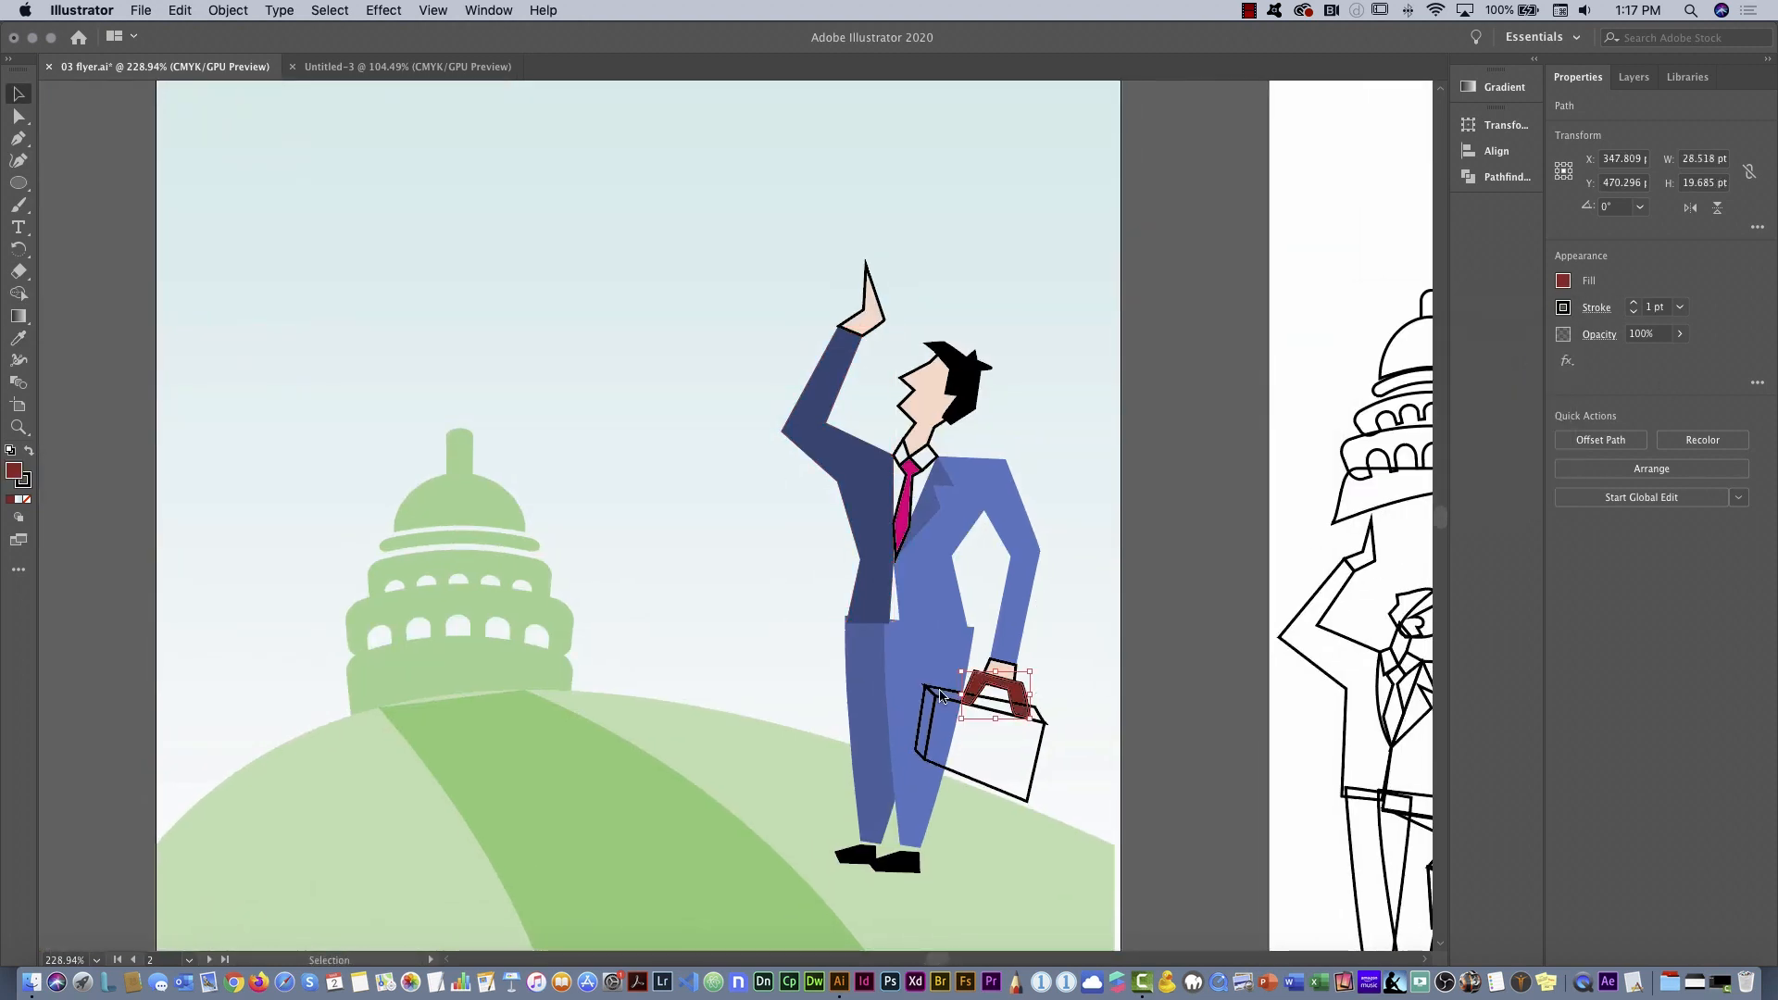
# Fill the briefcase's thin top panel with a dark shade, stripping out magenta and cyan and reducing yellow and black
pyautogui.click(951, 696)
pyautogui.click(1562, 280)
pyautogui.moveTo(1372, 468); pyautogui.dragTo(1373, 492)
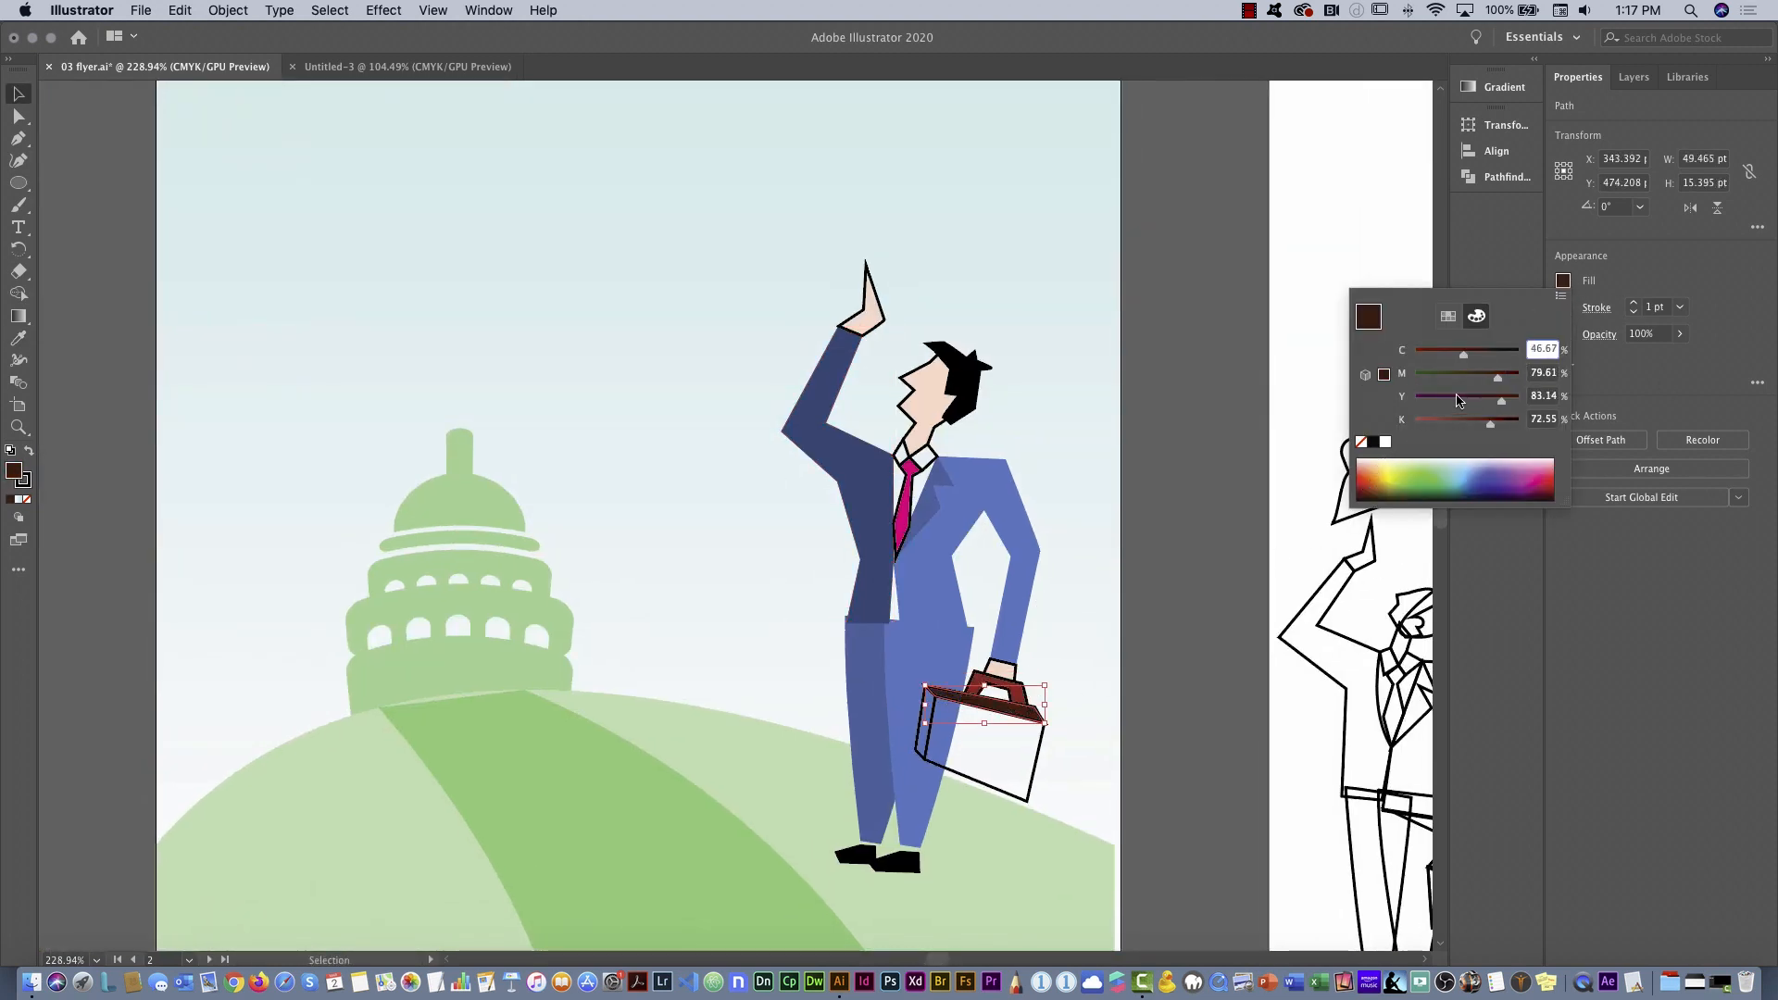
pyautogui.moveTo(1496, 375); pyautogui.dragTo(1414, 373)
pyautogui.click(1424, 397)
pyautogui.click(1415, 352)
pyautogui.moveTo(1490, 422); pyautogui.dragTo(1471, 422)
pyautogui.press('Escape')
# Shift the briefcase top panel's fill to a dark grey-green by raising its cyan, yellow and black
pyautogui.moveTo(1101, 666); pyautogui.dragTo(1145, 578)
pyautogui.click(1563, 281)
pyautogui.moveTo(1416, 354); pyautogui.dragTo(1456, 354)
pyautogui.moveTo(1425, 400); pyautogui.dragTo(1440, 400)
pyautogui.moveTo(1471, 423); pyautogui.dragTo(1493, 423)
# Fill the briefcase's front face with navy, C 100, M 80.78, Y 29.02, K 14.12, and its narrow side panel with dark blue
pyautogui.click(1081, 664)
pyautogui.click(1562, 280)
pyautogui.click(1473, 479)
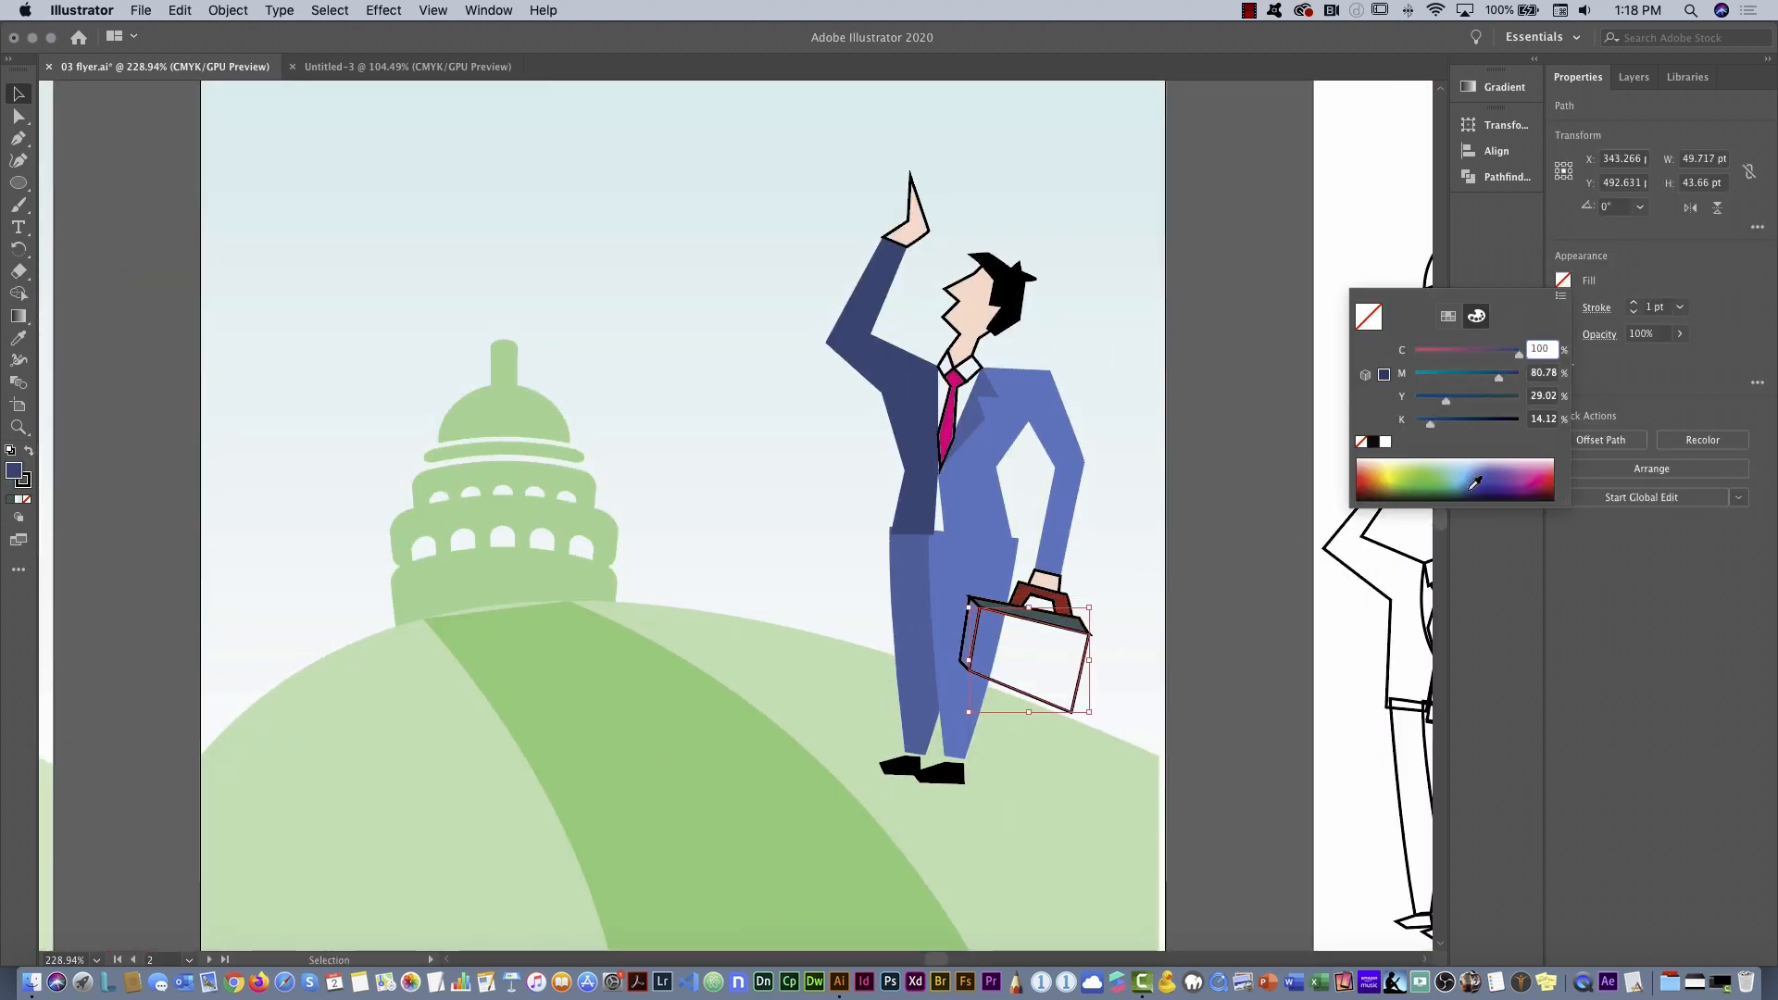
pyautogui.click(946, 744)
pyautogui.click(967, 639)
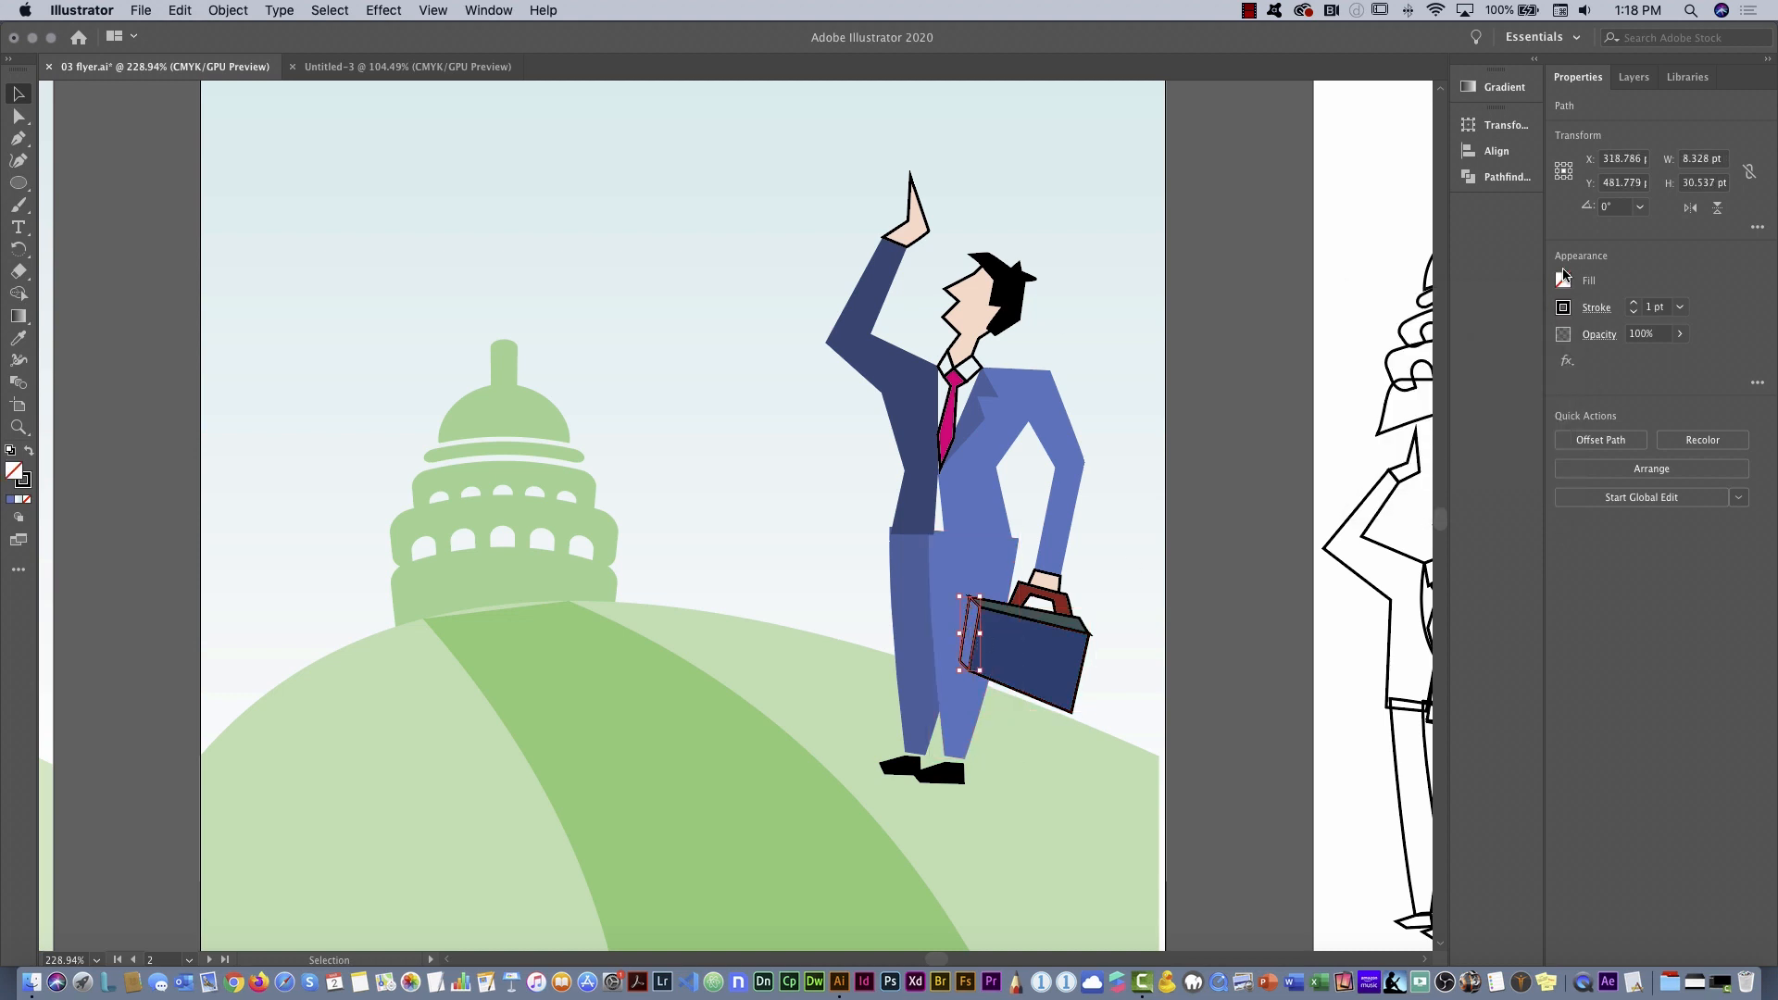
pyautogui.click(1562, 280)
pyautogui.click(1477, 468)
# Fill both shirt collar pieces beside the tie knot with pale blue
pyautogui.click(975, 367)
pyautogui.keyDown('shift'); pyautogui.click(946, 365); pyautogui.keyUp('shift')
pyautogui.click(1562, 280)
pyautogui.click(1459, 456)
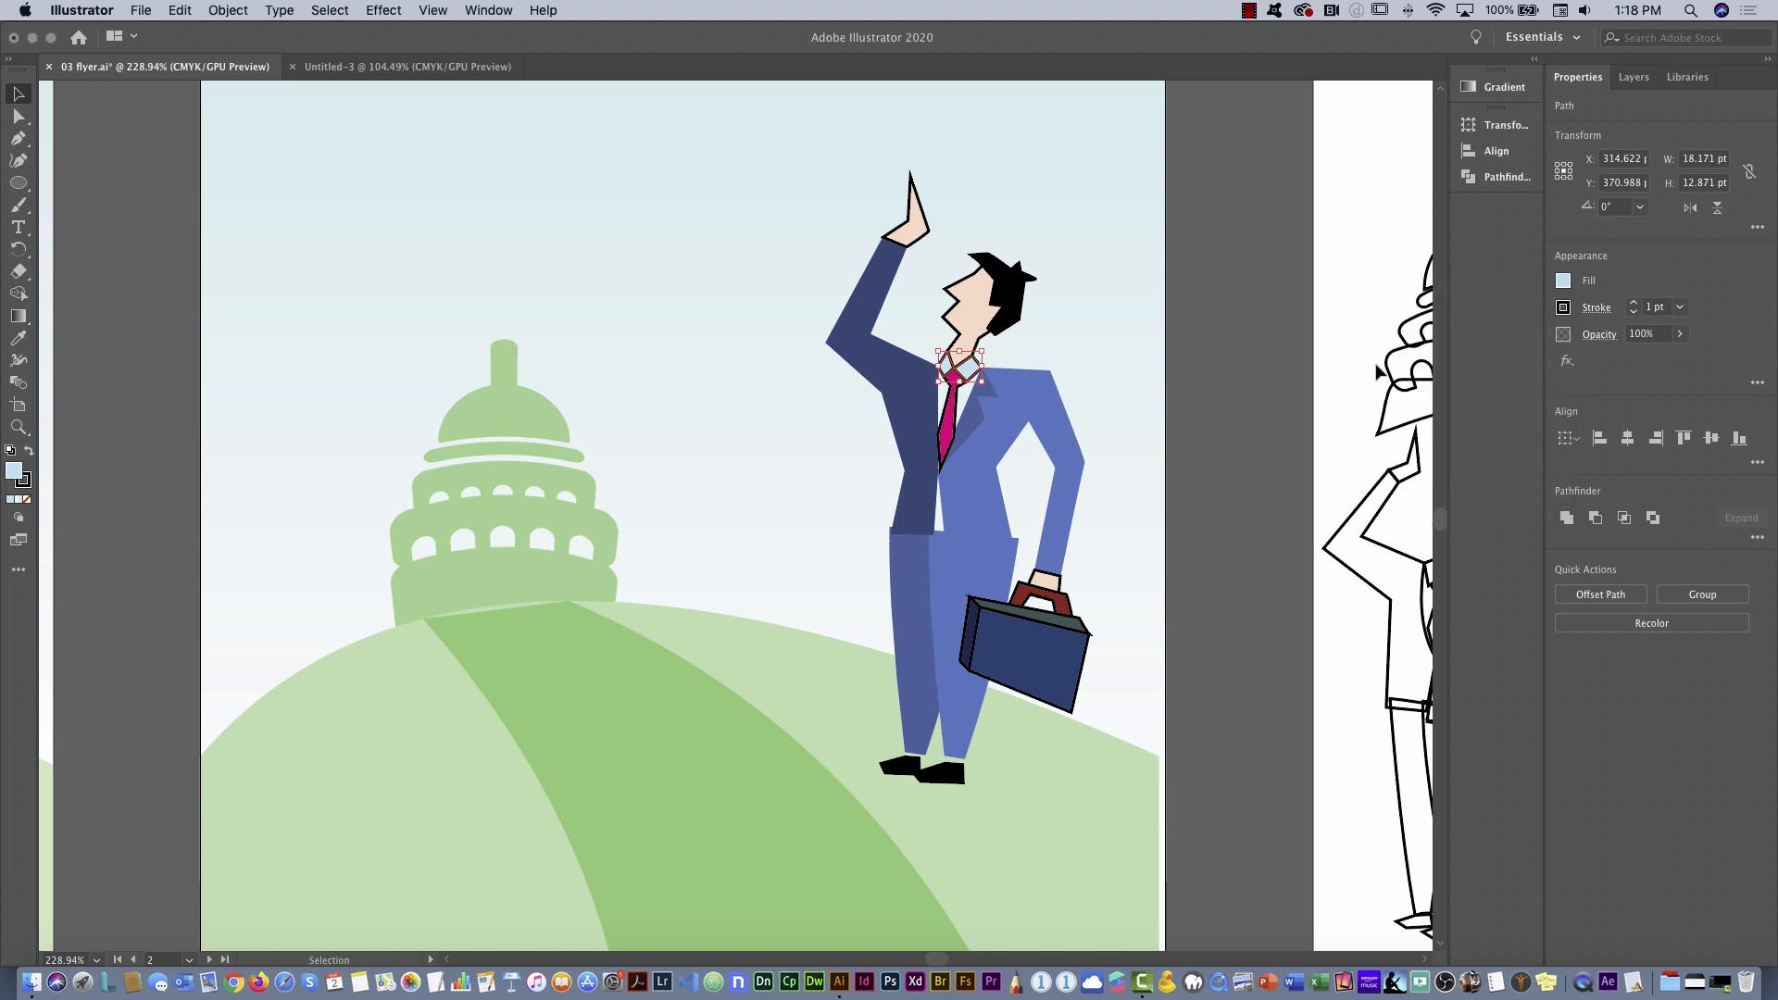
pyautogui.click(1201, 693)
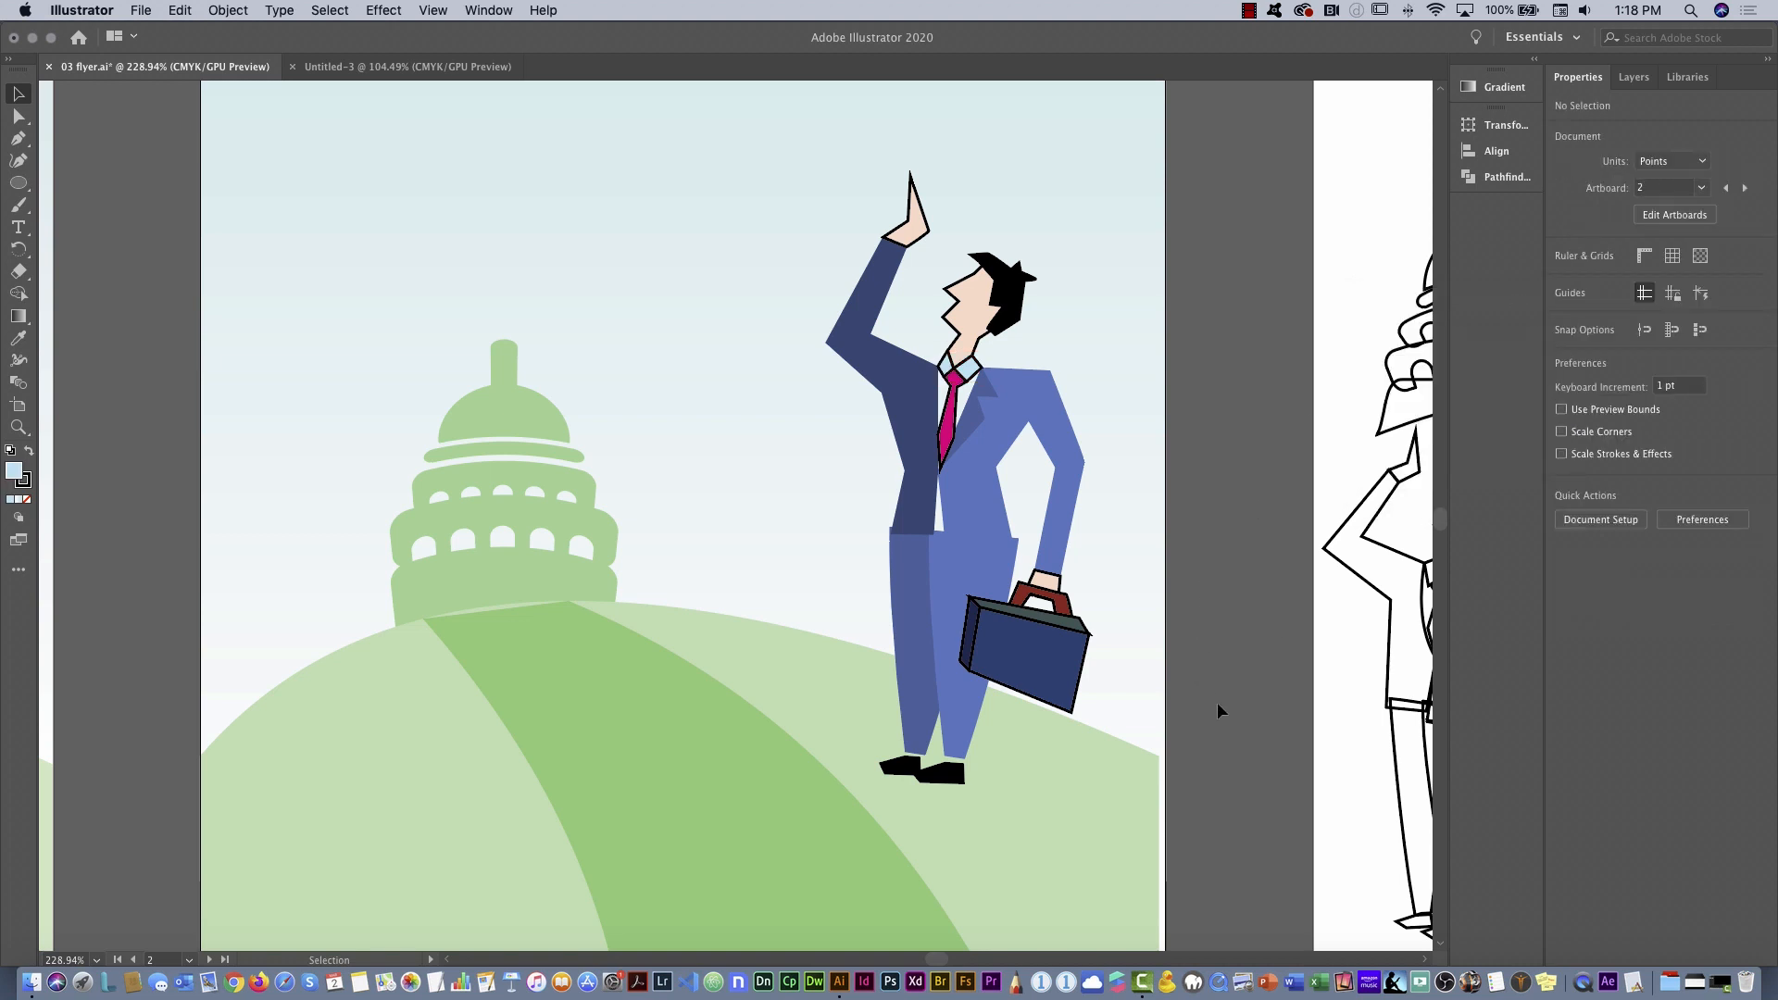
# Remove the outline stroke from all the businessman's shapes, leaving only their colour fills
pyautogui.moveTo(784, 166); pyautogui.dragTo(1117, 834)
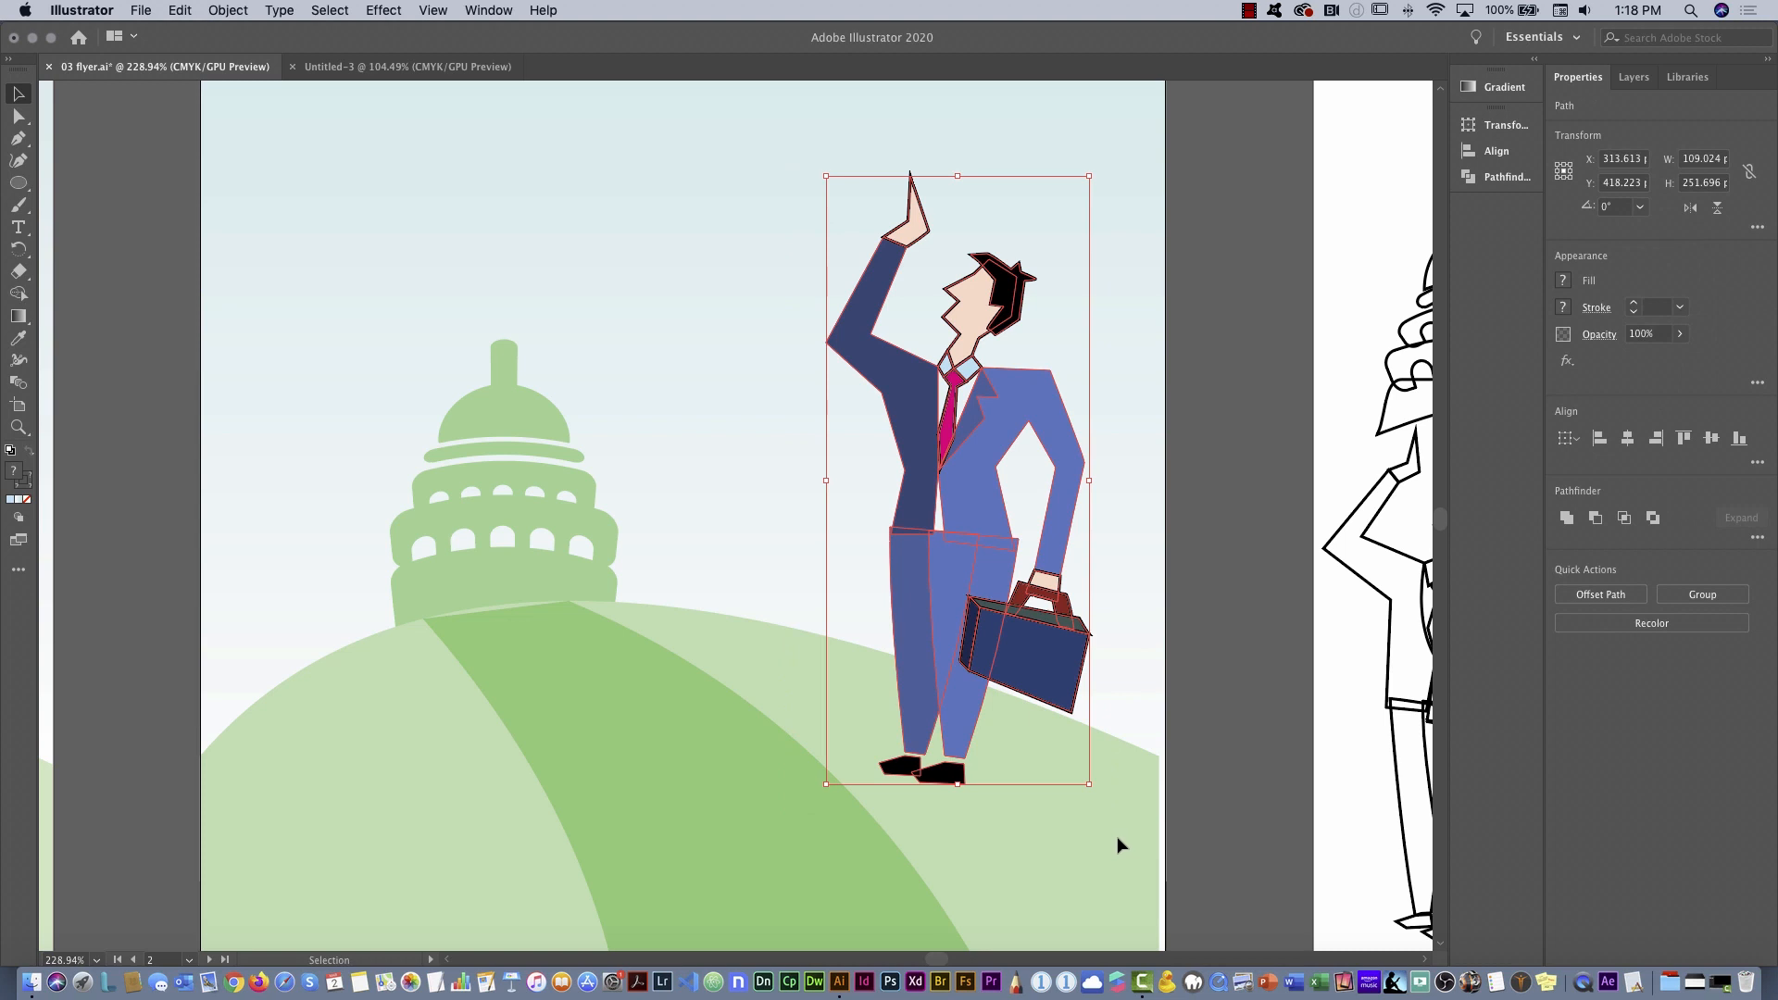
pyautogui.click(1562, 307)
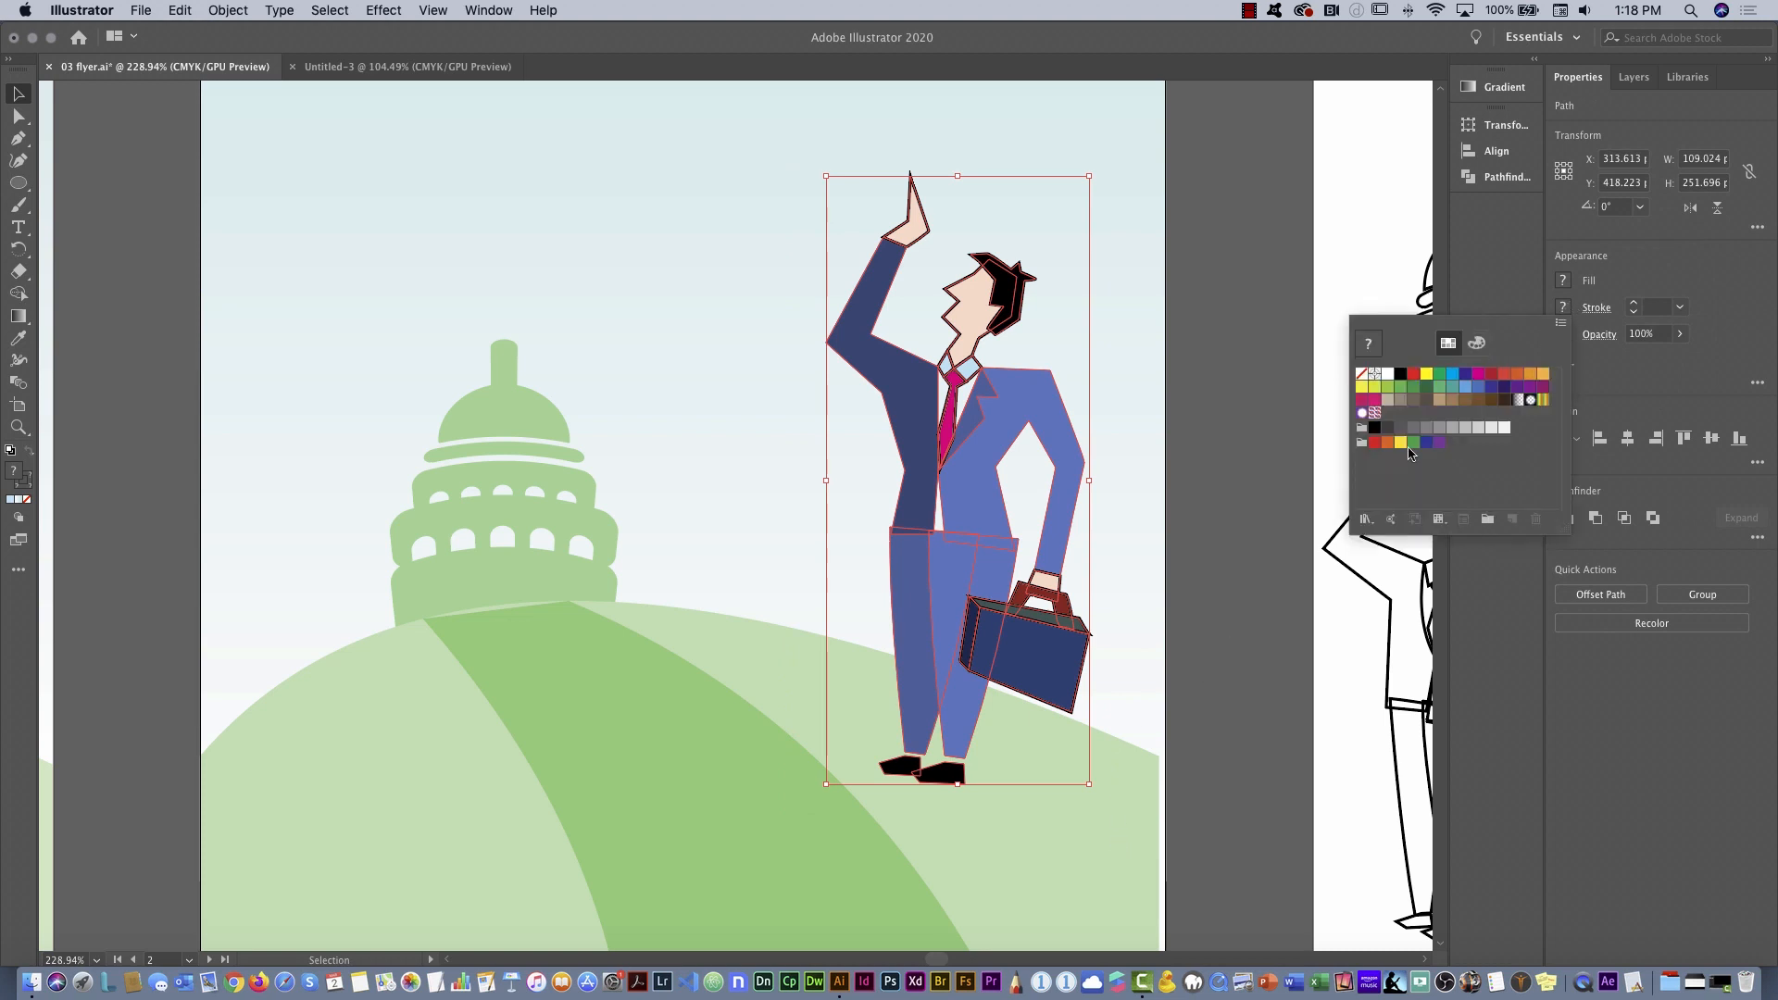
pyautogui.click(1365, 375)
pyautogui.click(1207, 747)
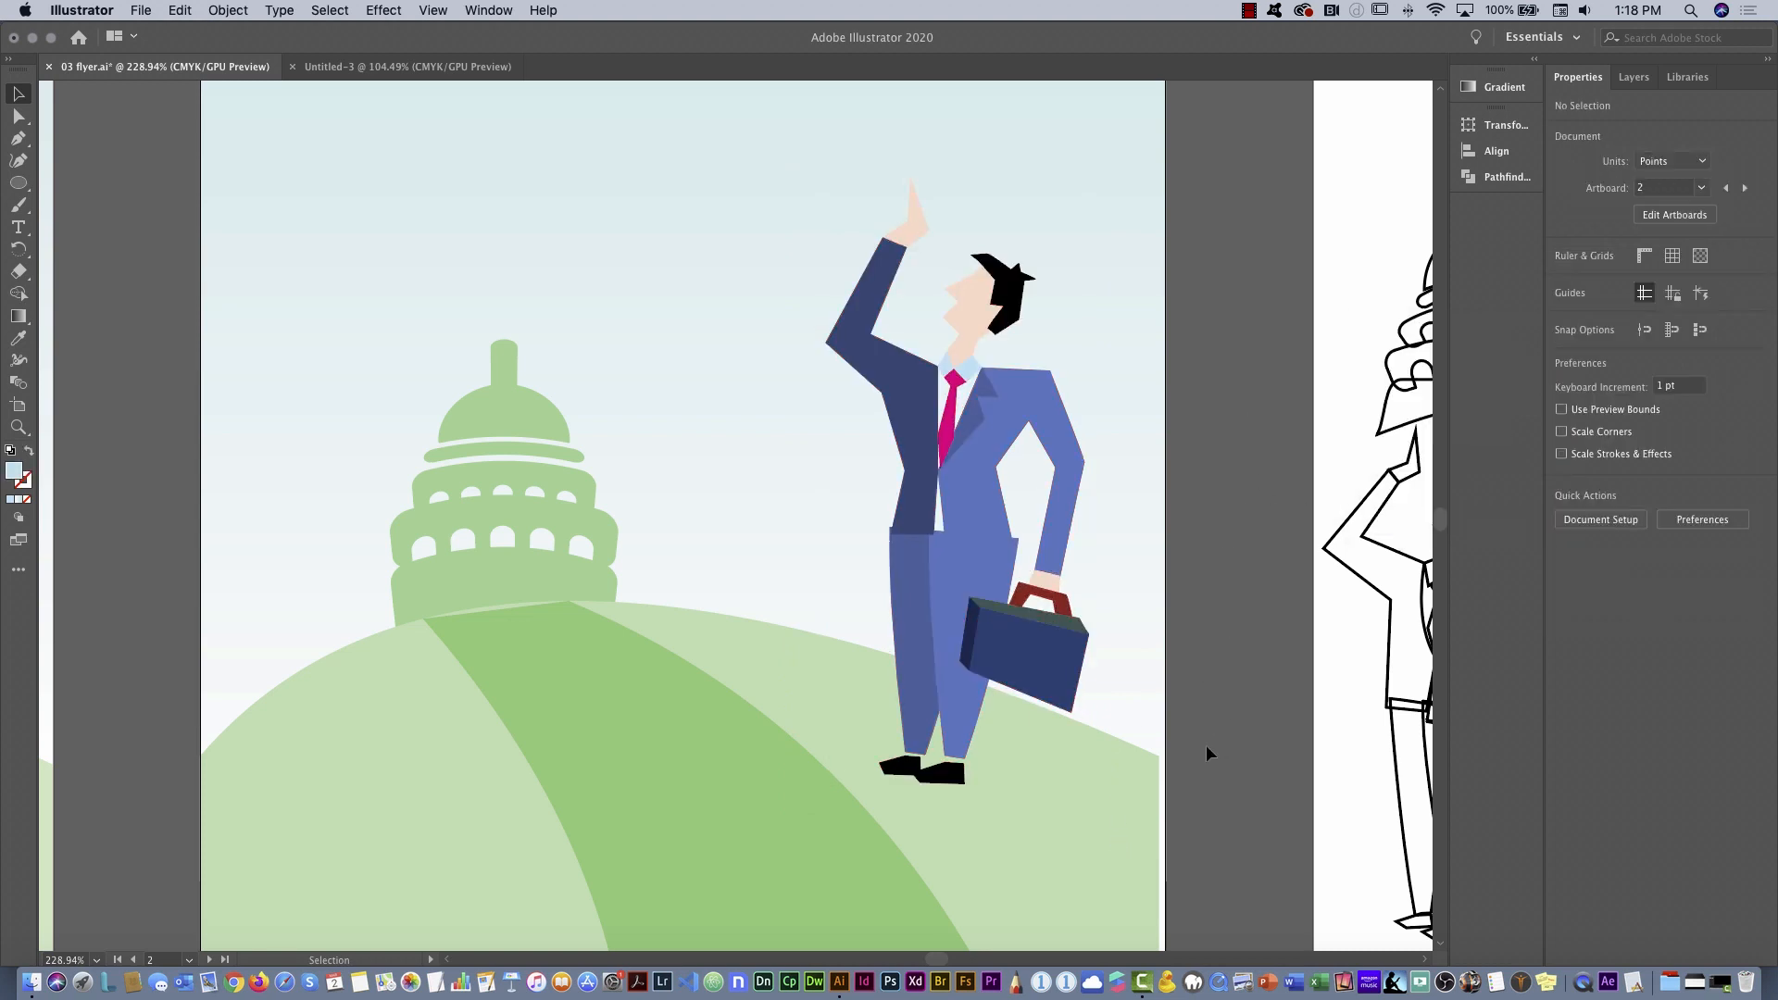
# Pull the outer bottom corner anchor of the dark jacket half slightly outward past the trousers
pyautogui.click(912, 519)
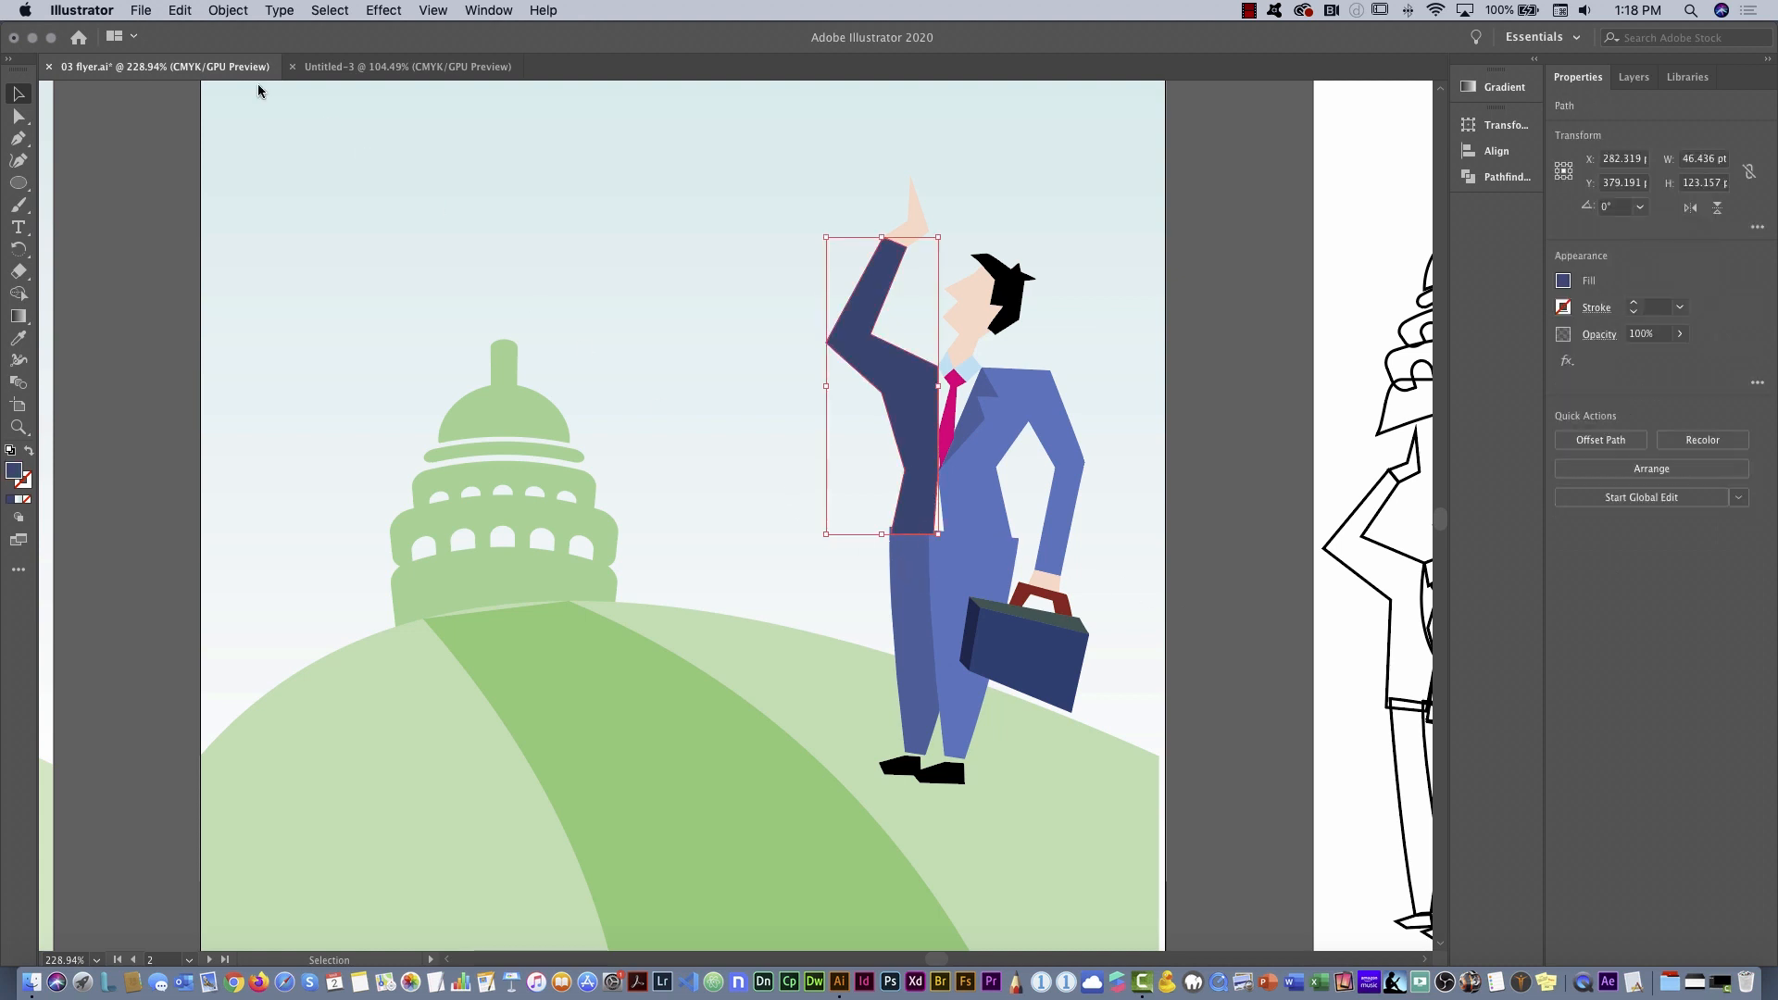
pyautogui.click(18, 116)
pyautogui.click(891, 535)
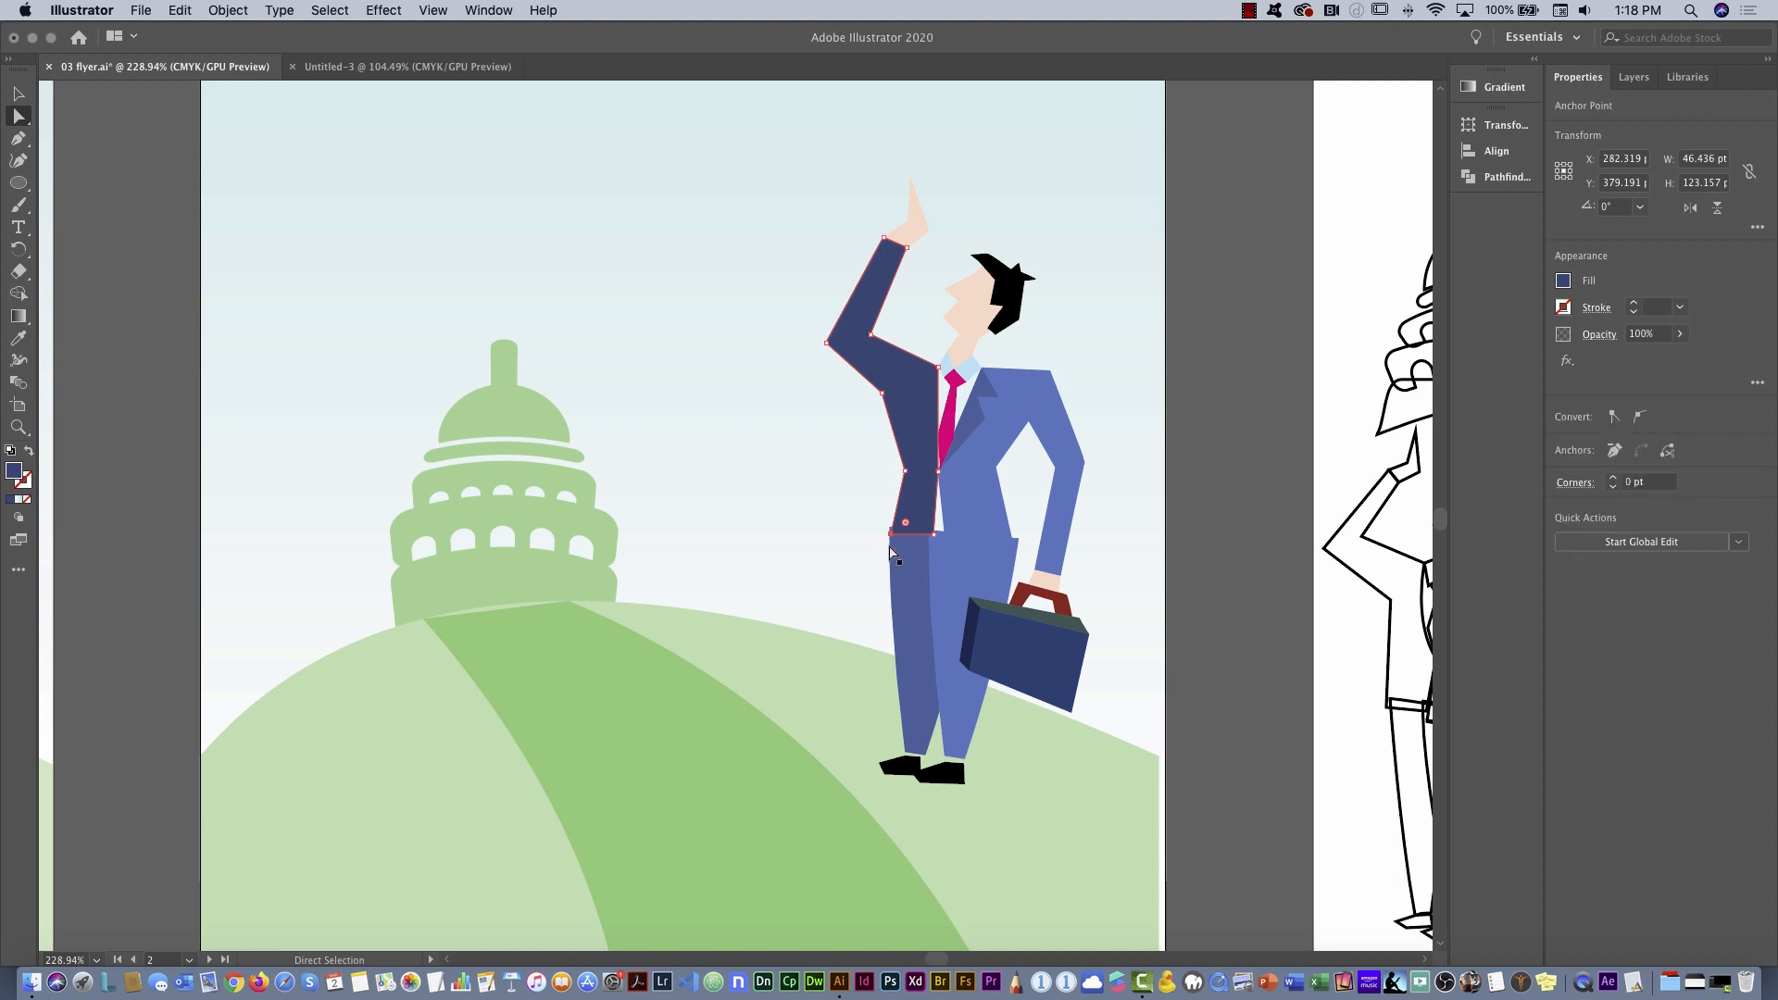
pyautogui.moveTo(890, 535); pyautogui.dragTo(882, 541)
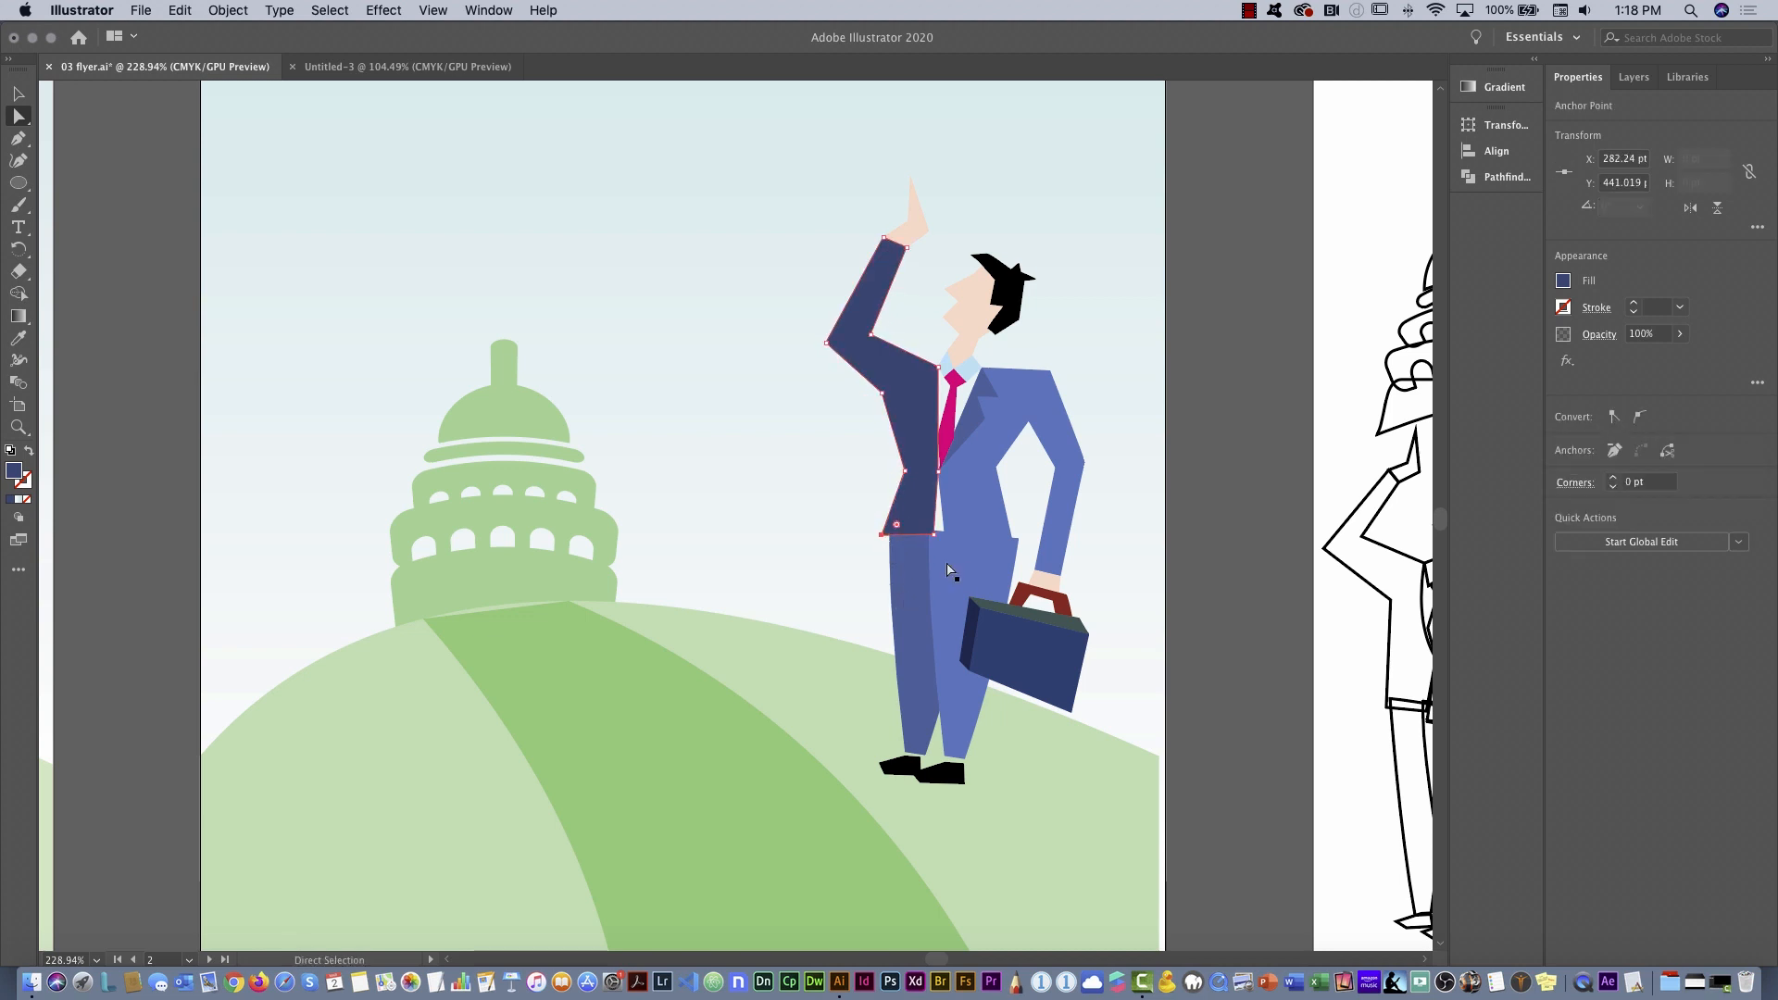
pyautogui.click(972, 528)
pyautogui.click(1185, 559)
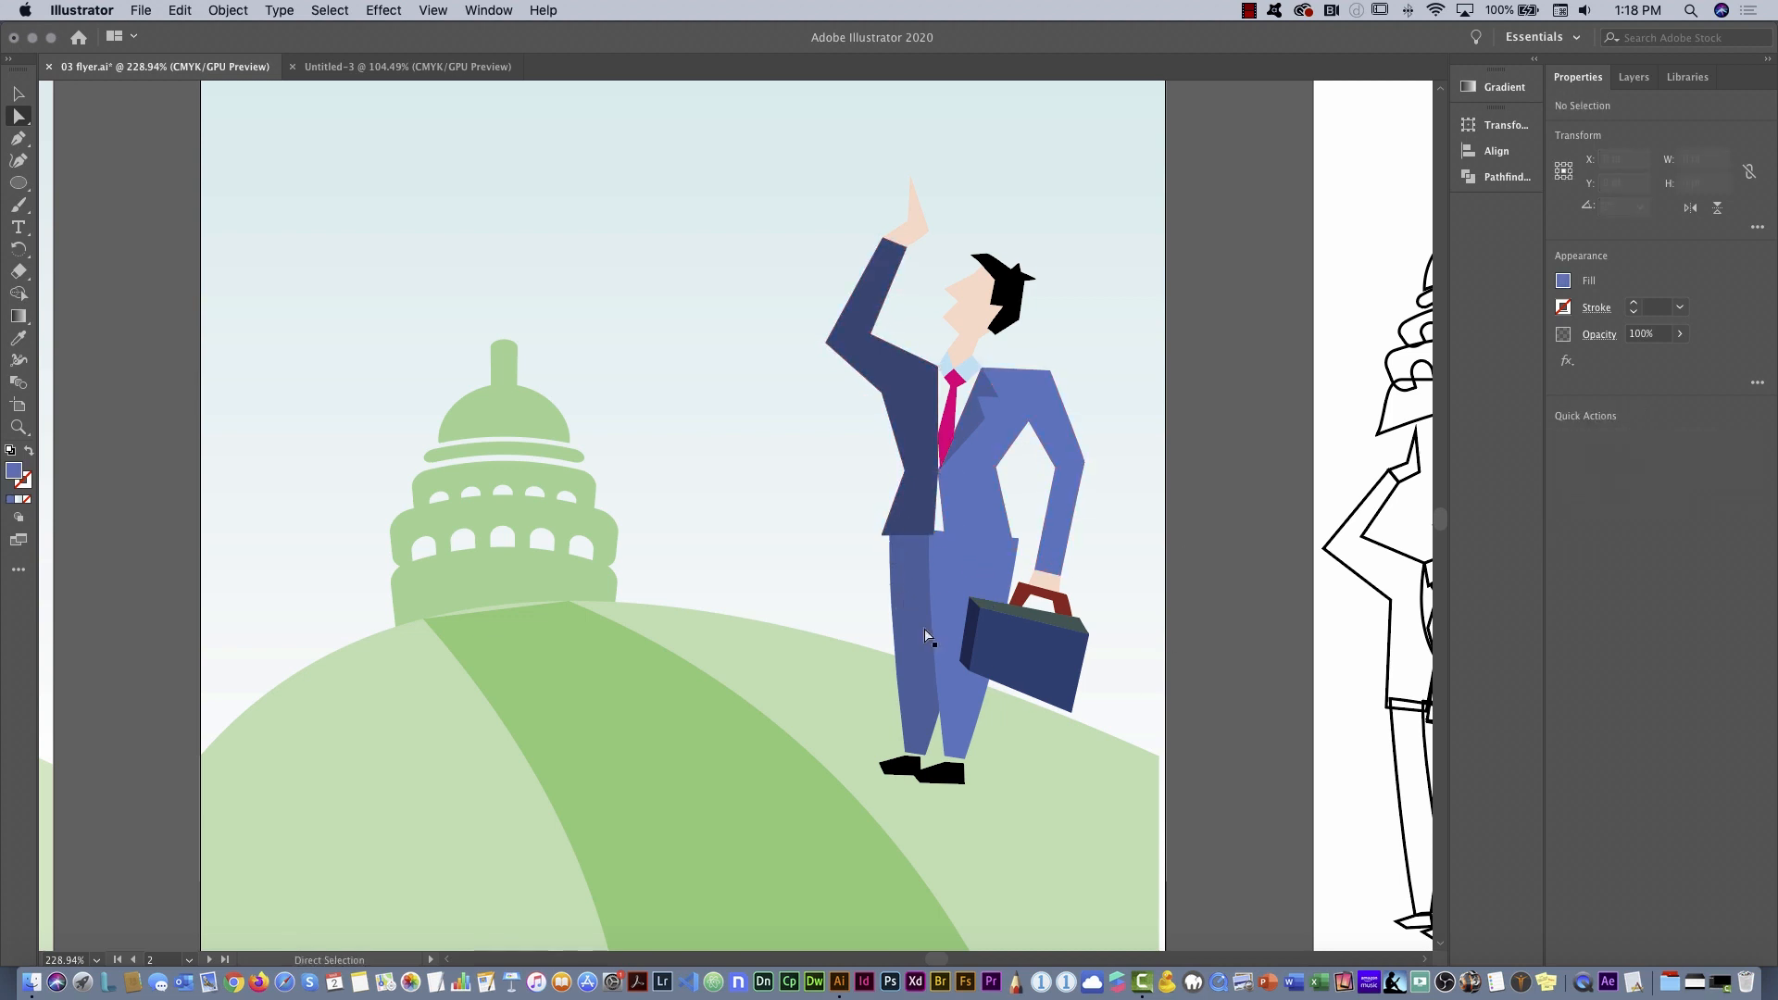
# Draw a thin closed triangular shadow with the Pen tool along the lower hem of the lighter jacket half
pyautogui.click(960, 547)
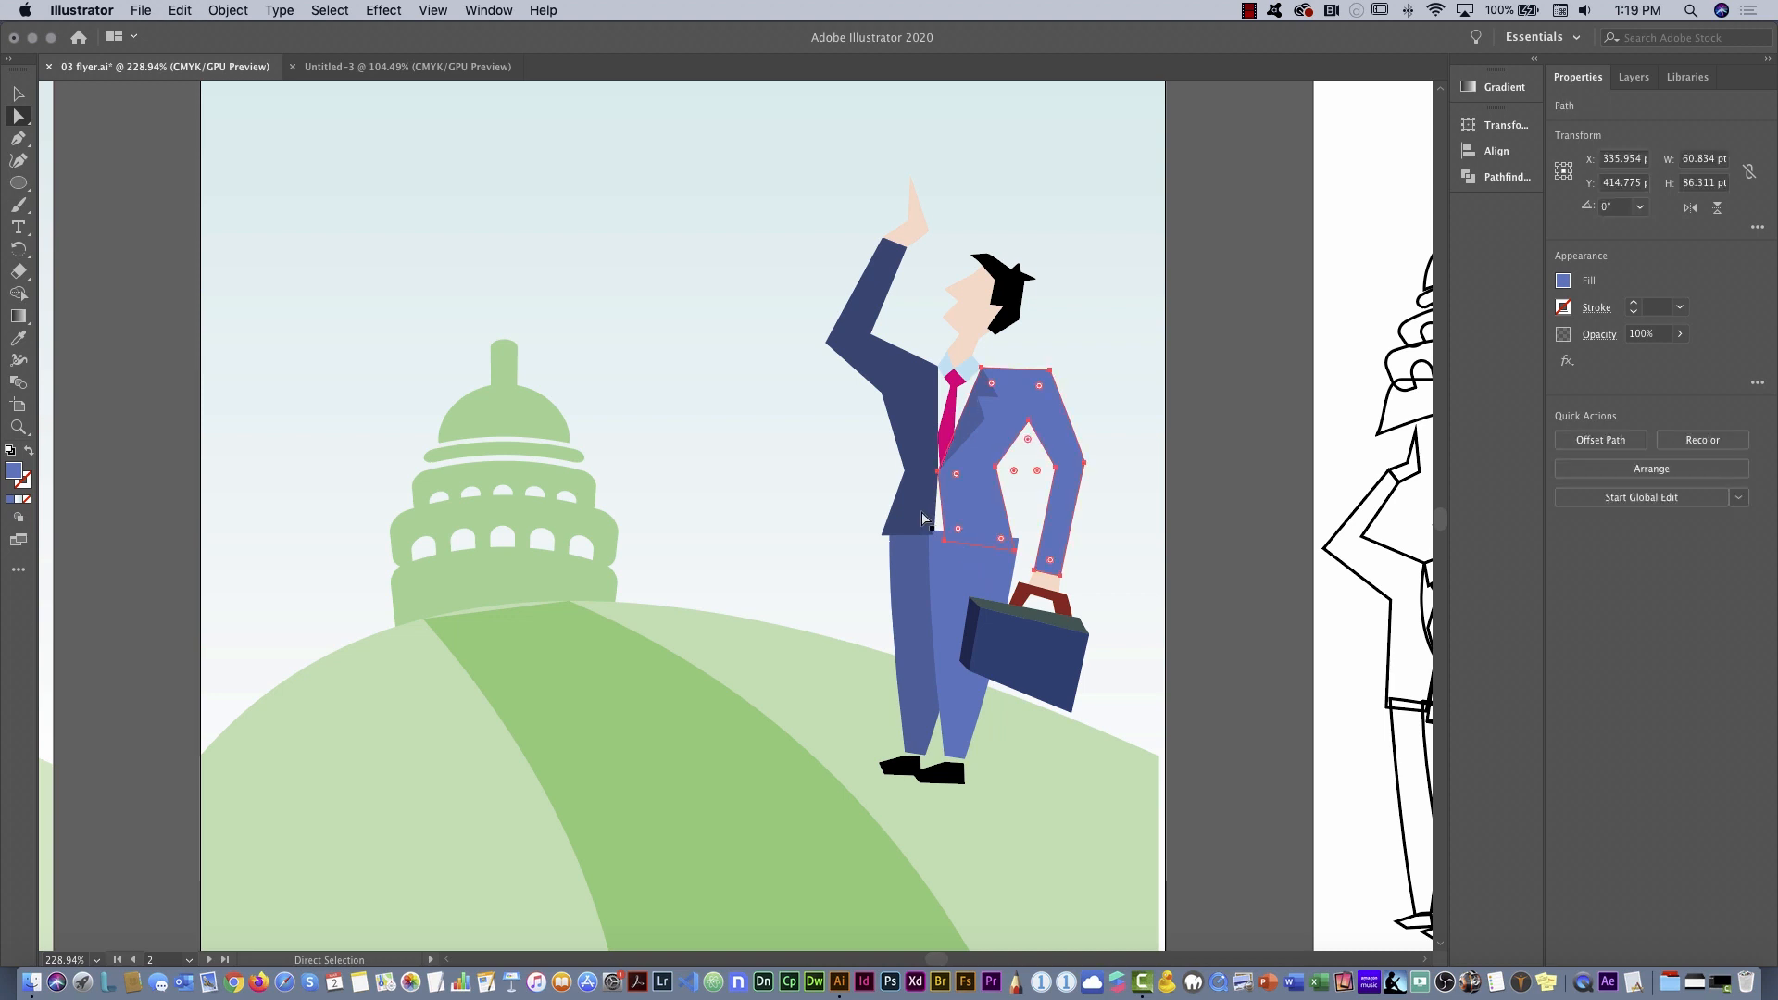
pyautogui.moveTo(702, 628); pyautogui.dragTo(1454, 547)
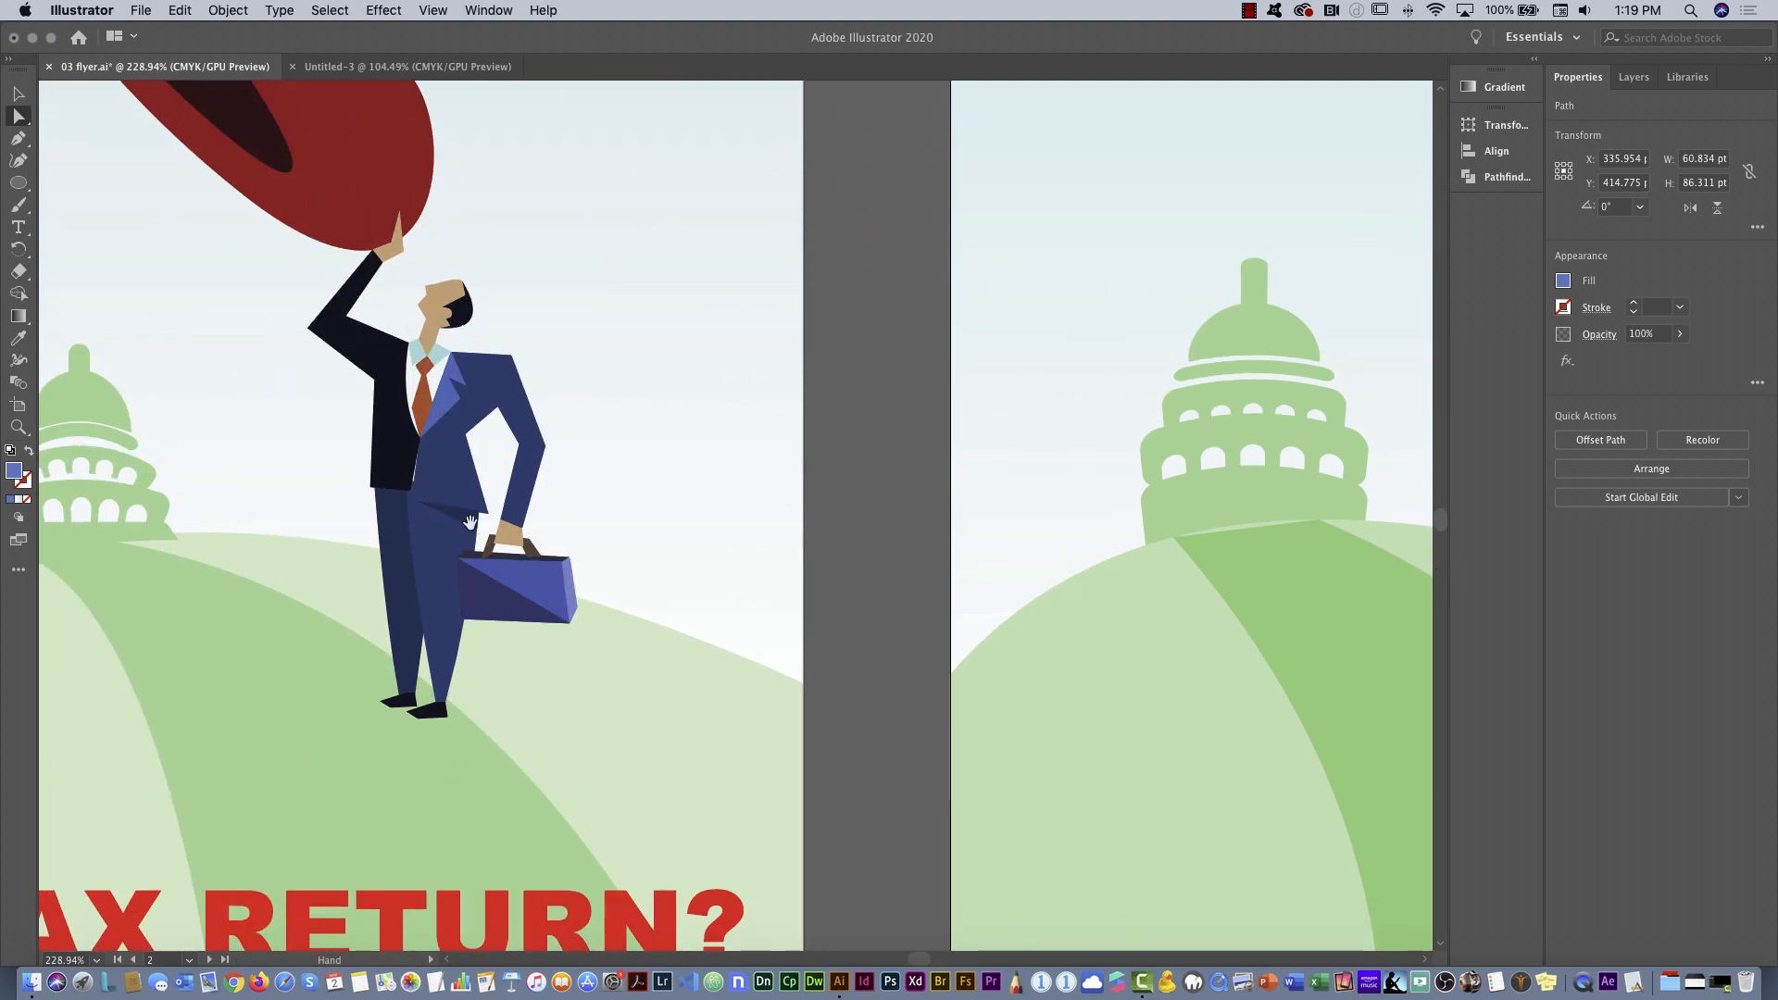
pyautogui.moveTo(1124, 548); pyautogui.dragTo(567, 564)
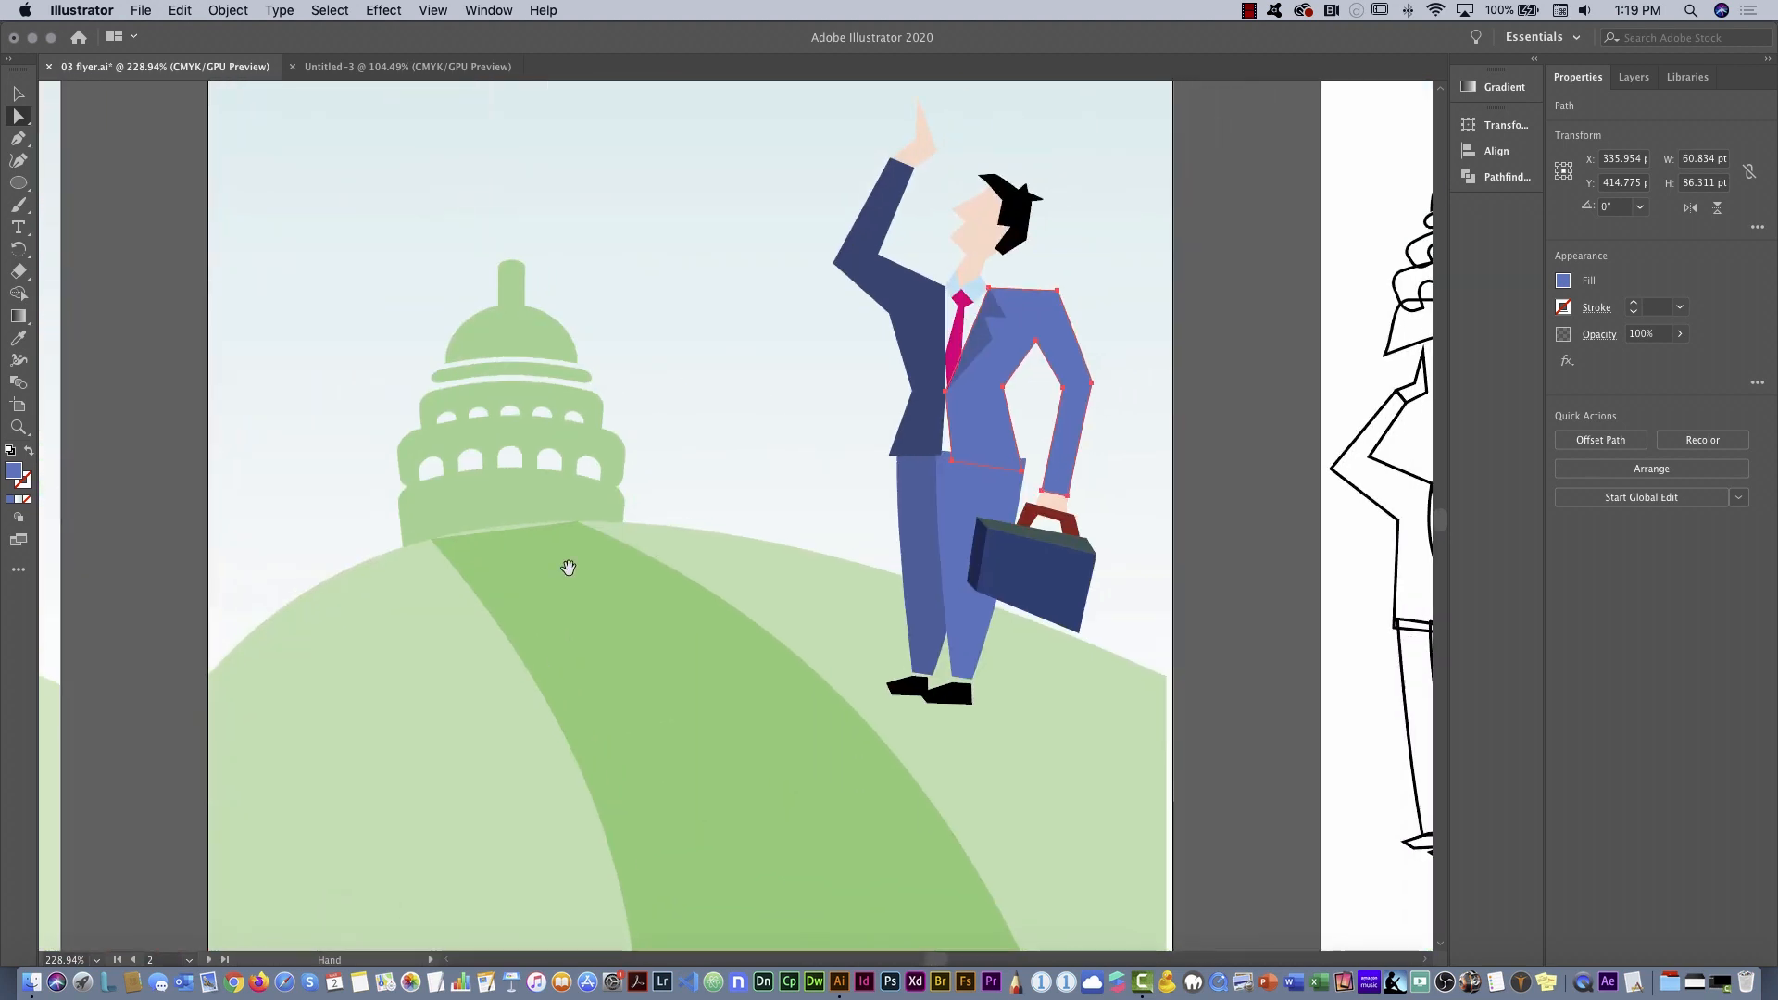
pyautogui.click(1218, 470)
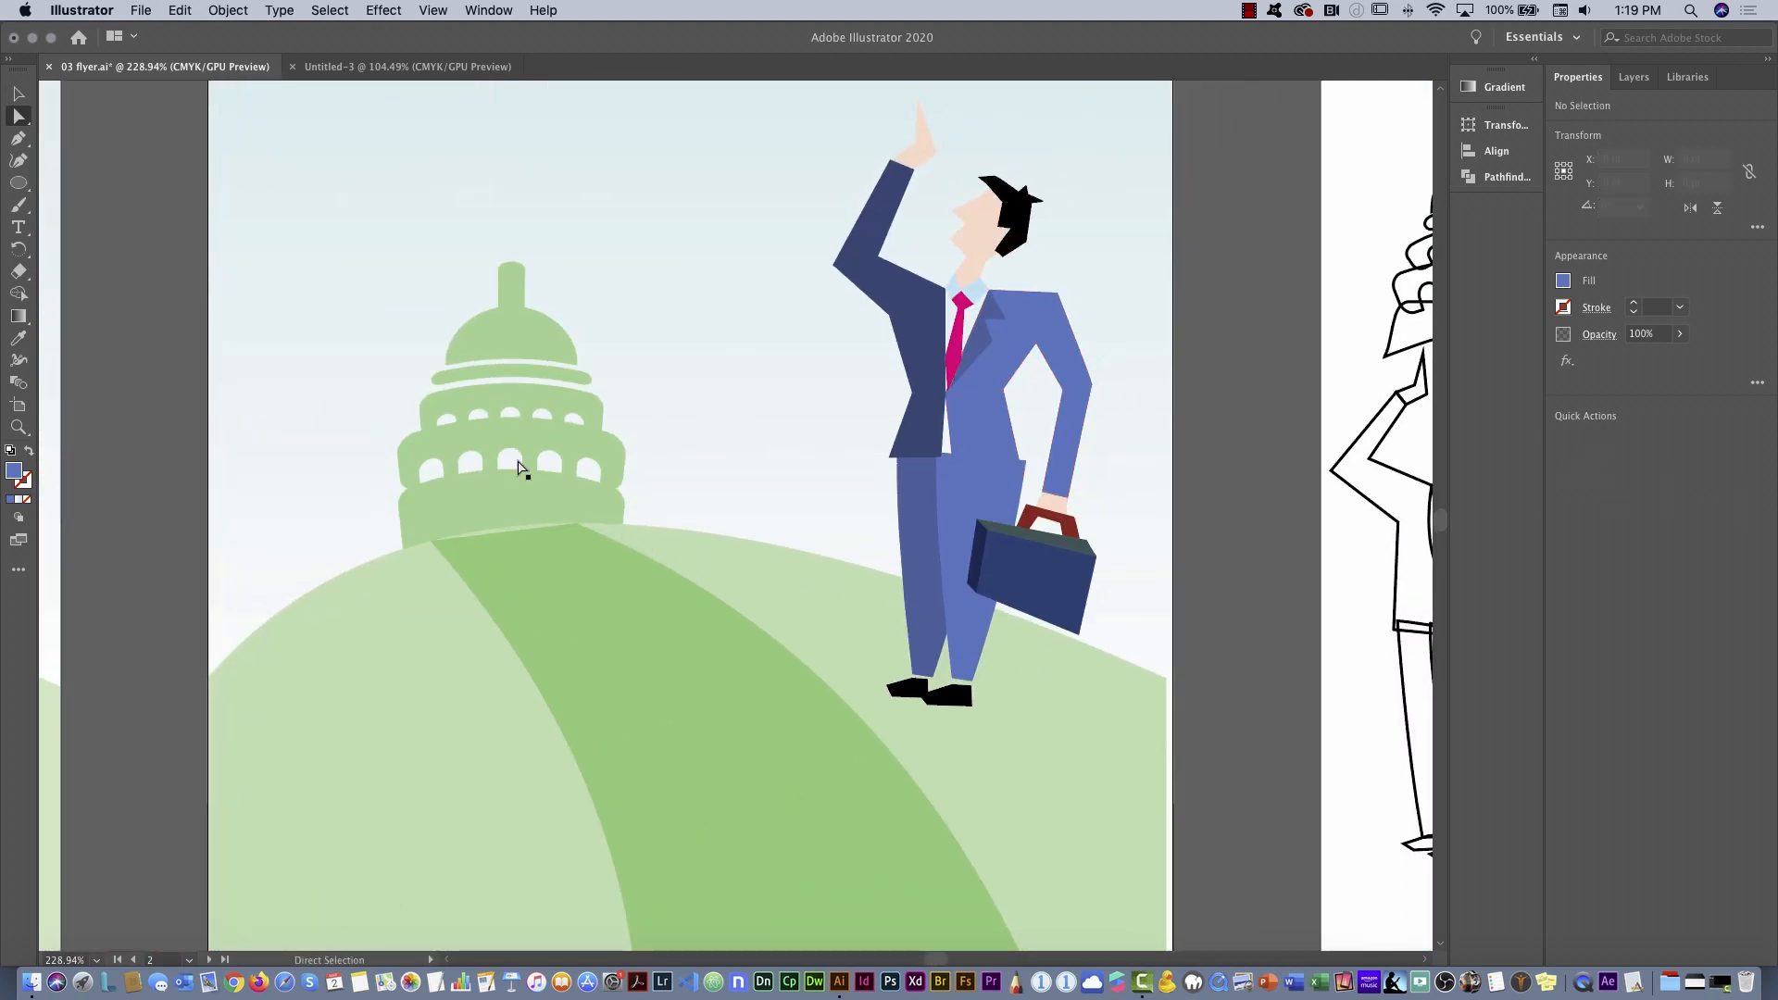
pyautogui.click(18, 138)
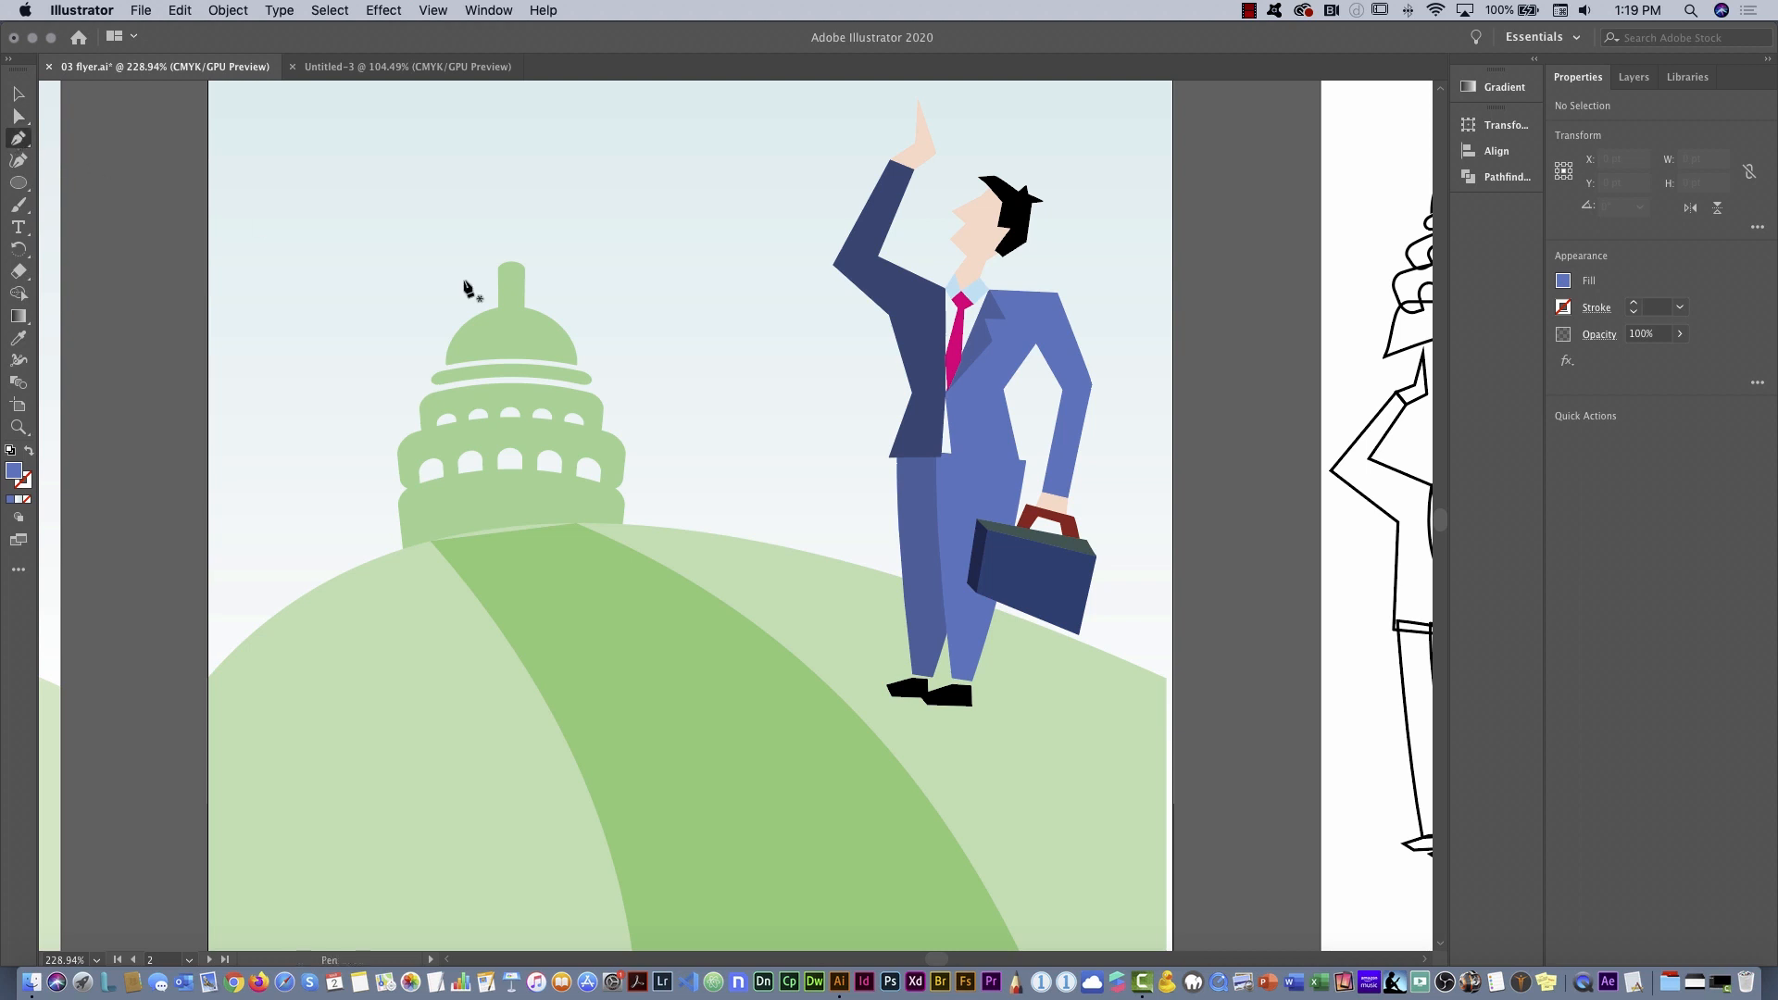
pyautogui.click(1017, 470)
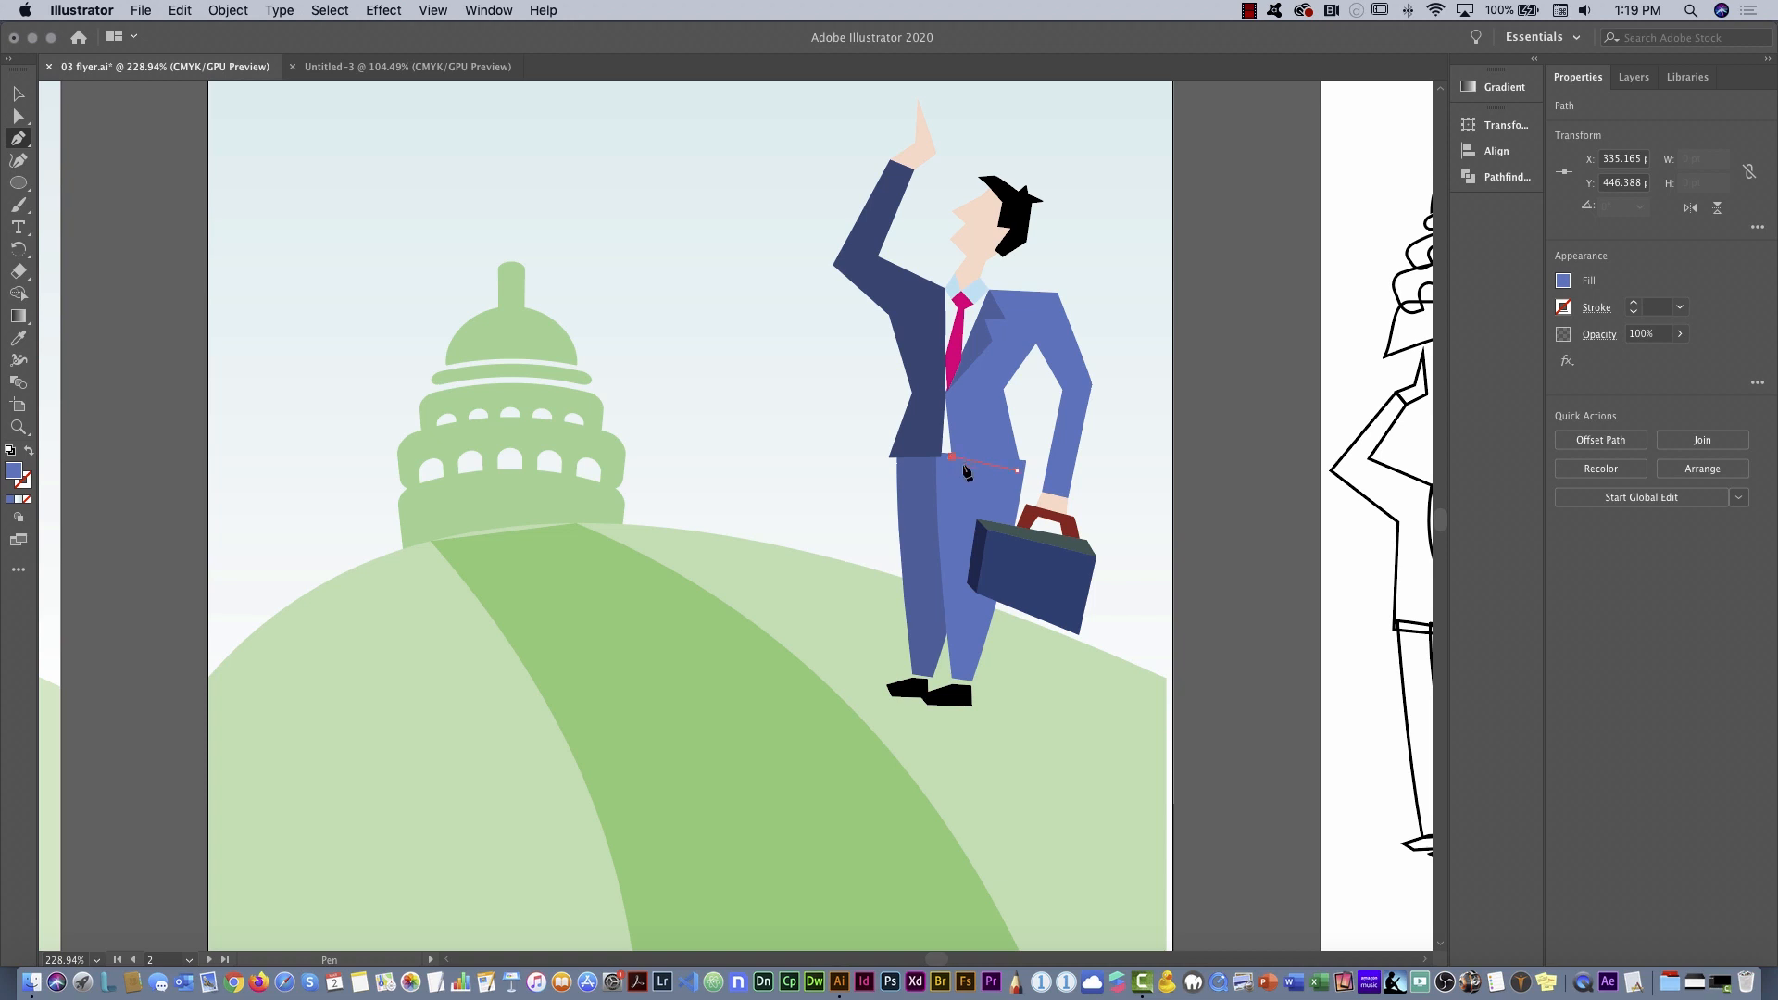
pyautogui.click(952, 457)
pyautogui.click(1010, 482)
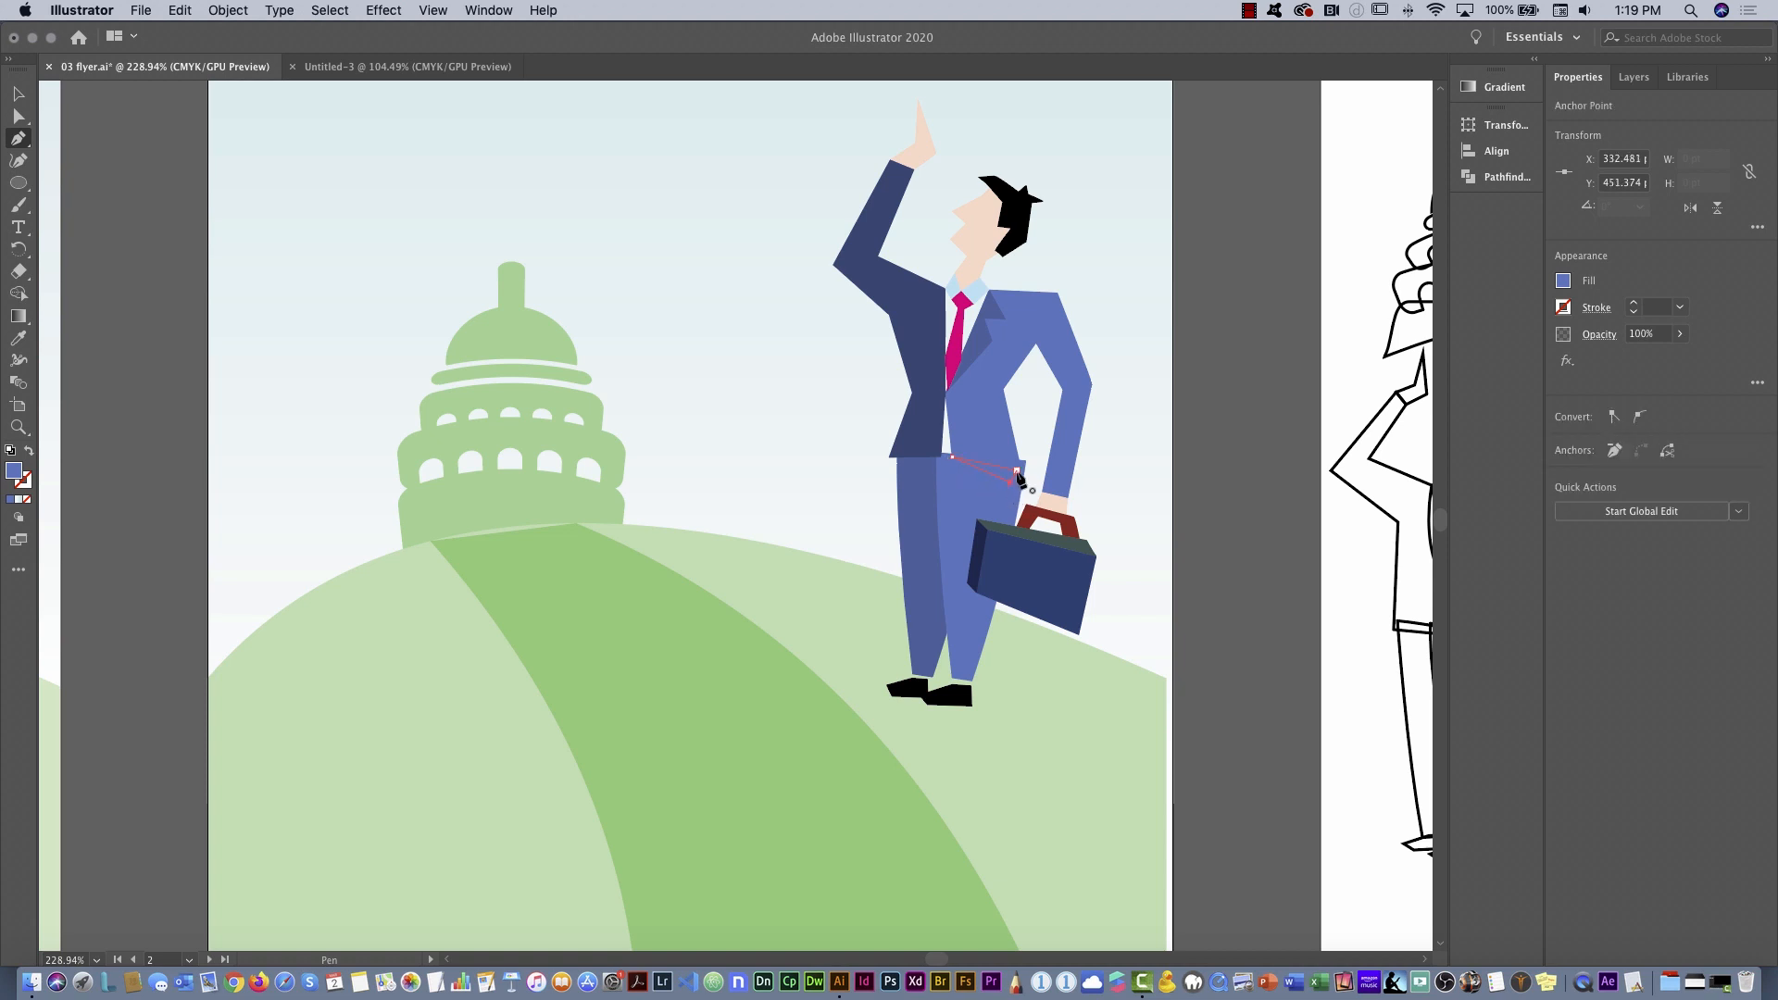
# Darken the triangular hem shadow's fill by raising black to 53%, then deselect it
pyautogui.click(1564, 280)
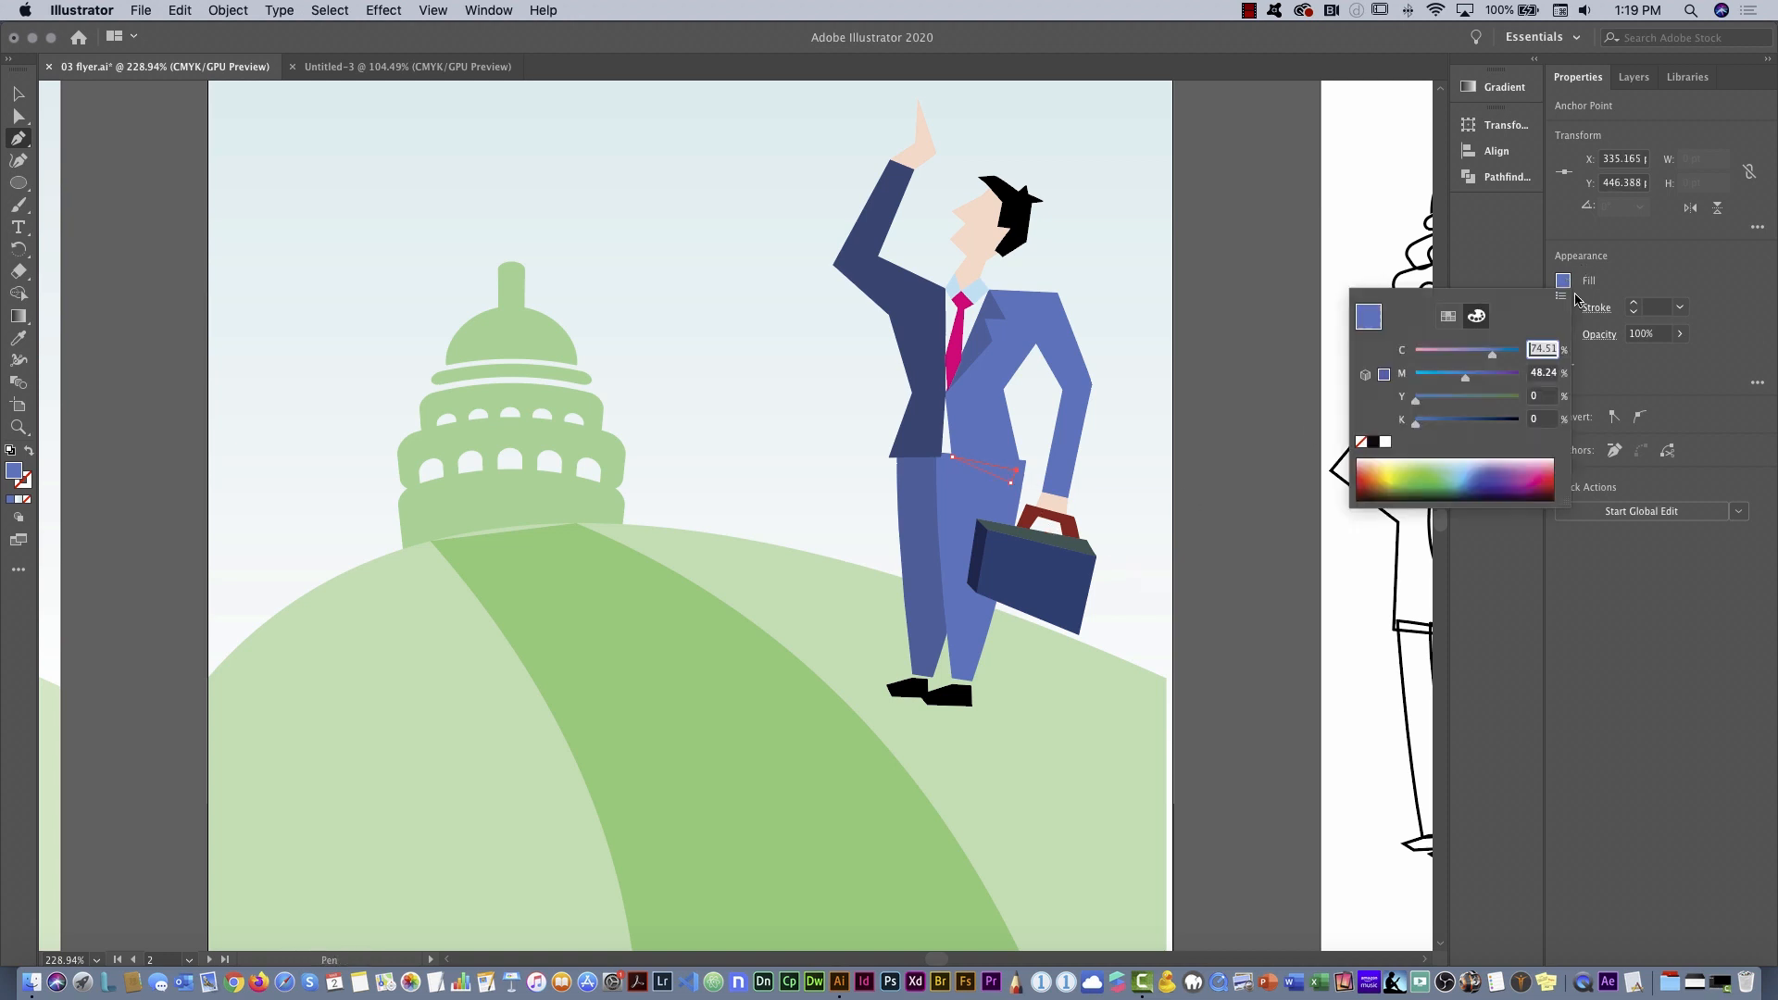
pyautogui.moveTo(1415, 424); pyautogui.dragTo(1470, 424)
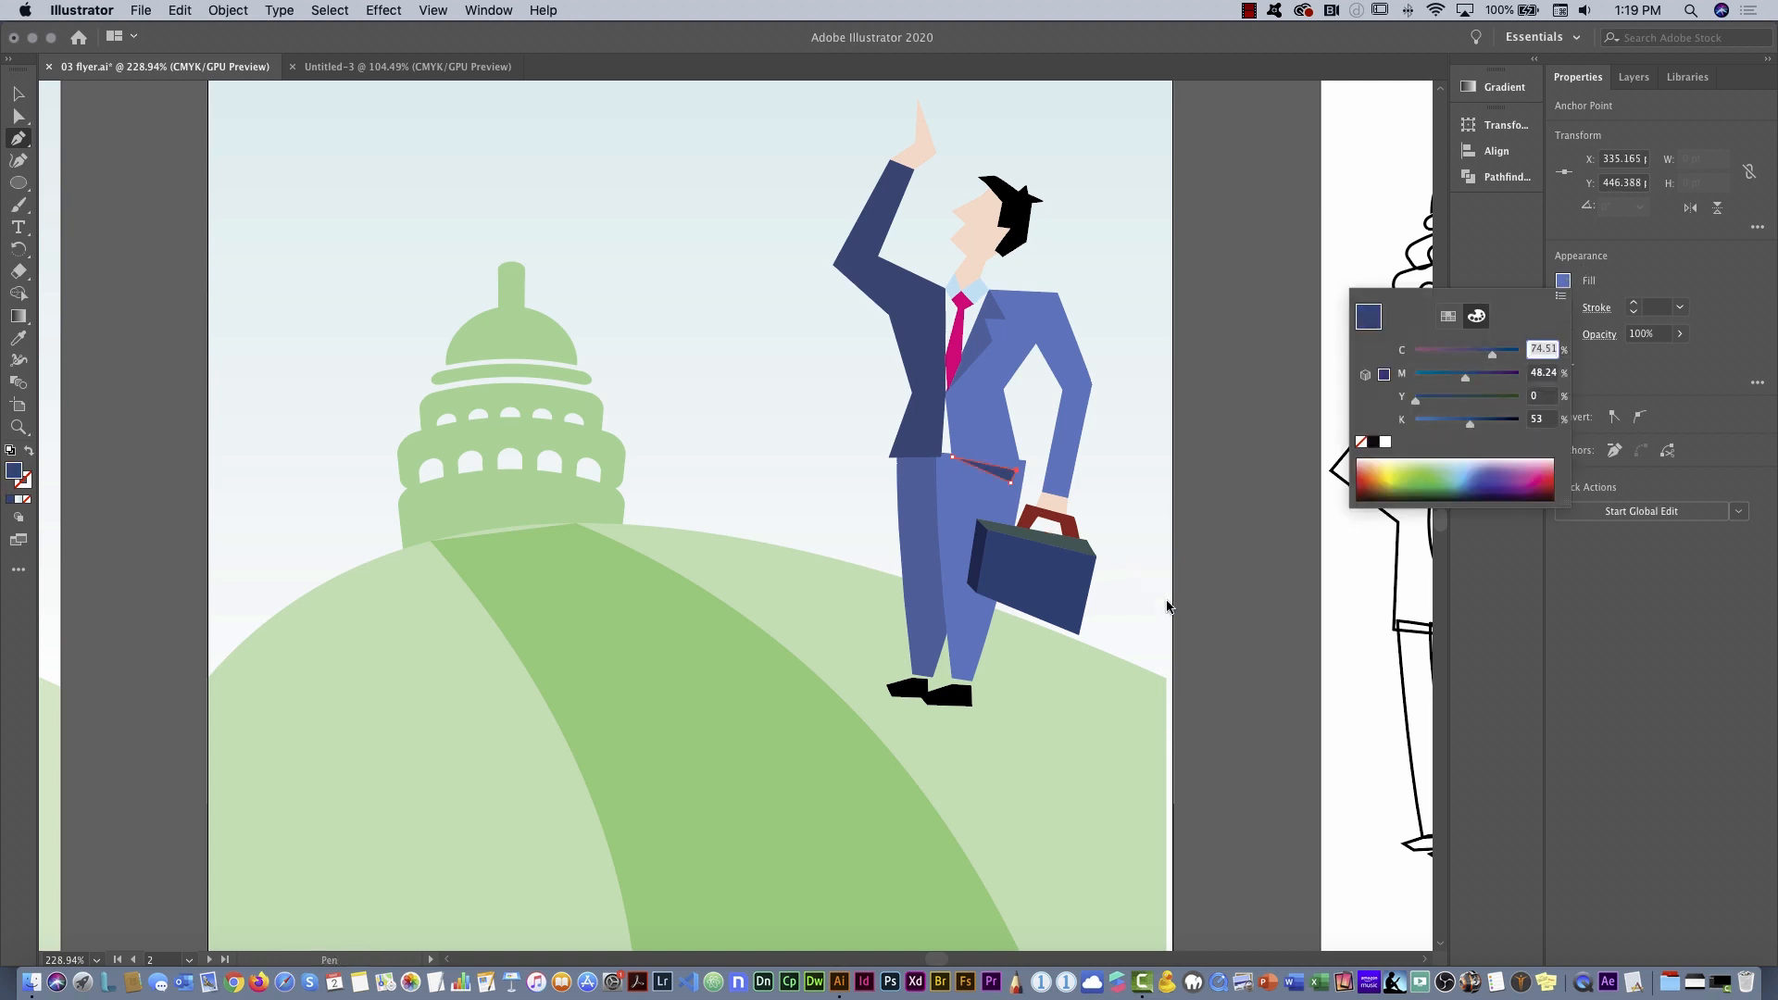
pyautogui.press('a')
pyautogui.press('super+shift+a')
pyautogui.press('super+1')
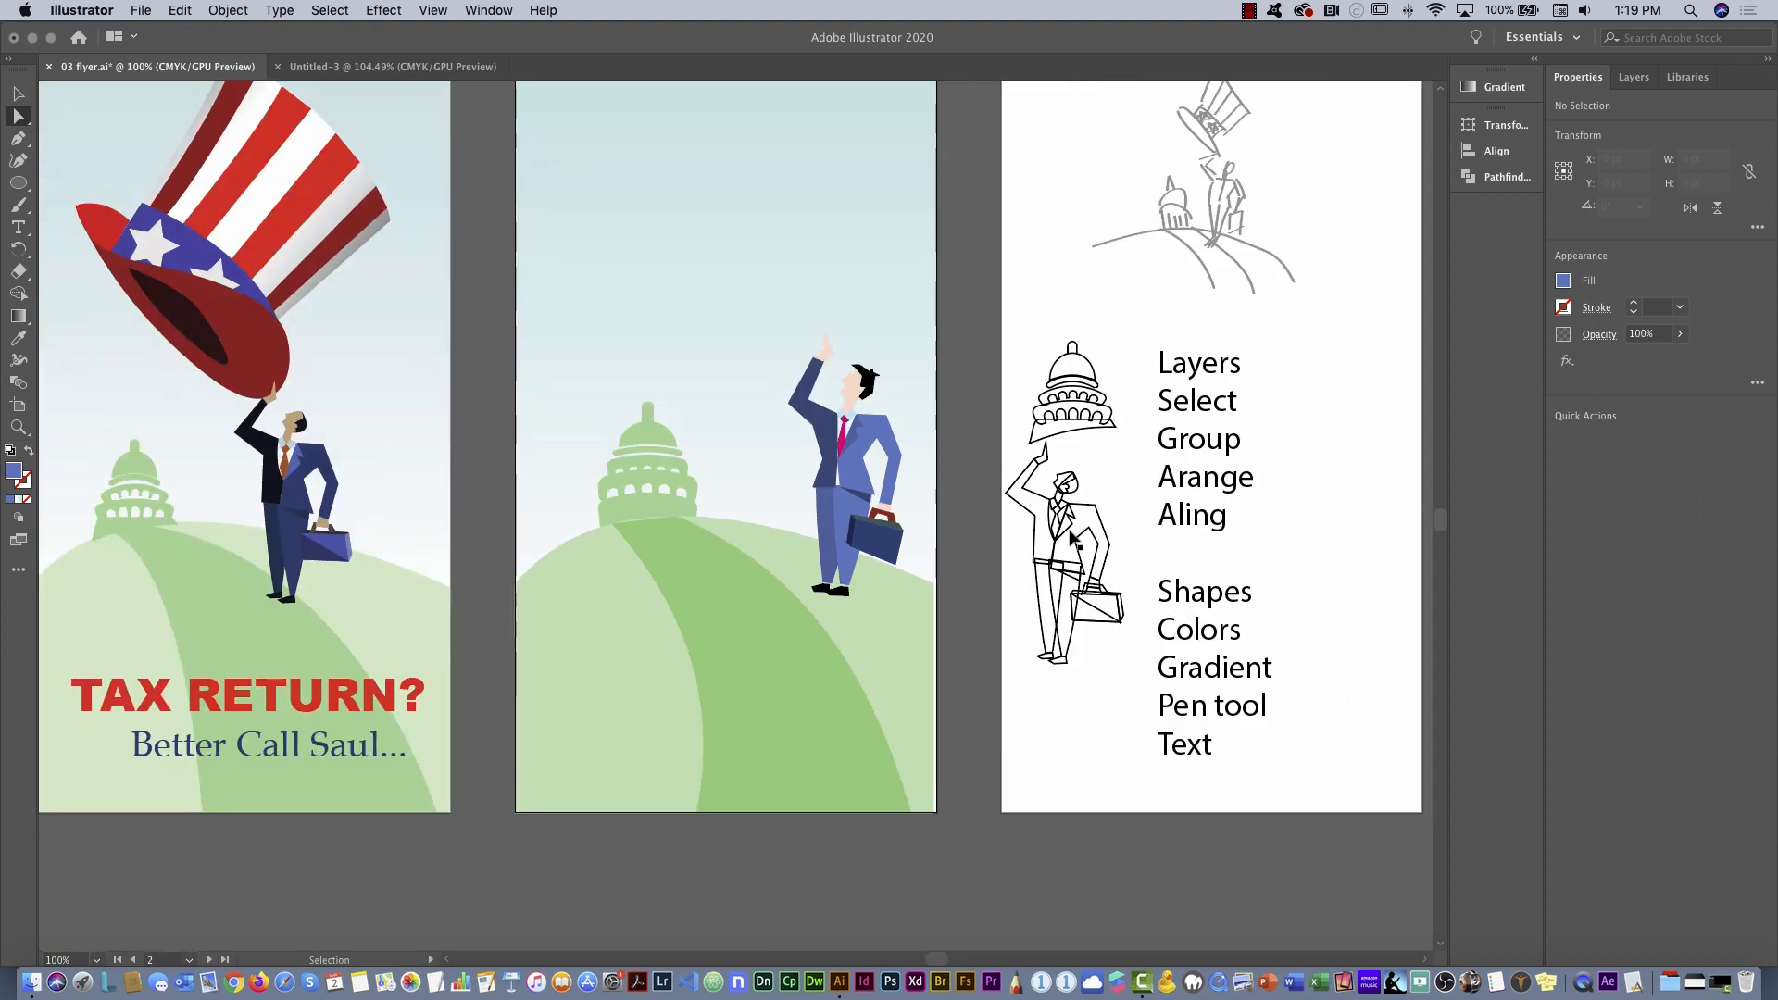
# Copy the striped top hat from the original flyer and place the copy above the businessman on the second artboard
pyautogui.moveTo(723, 409); pyautogui.dragTo(1001, 491)
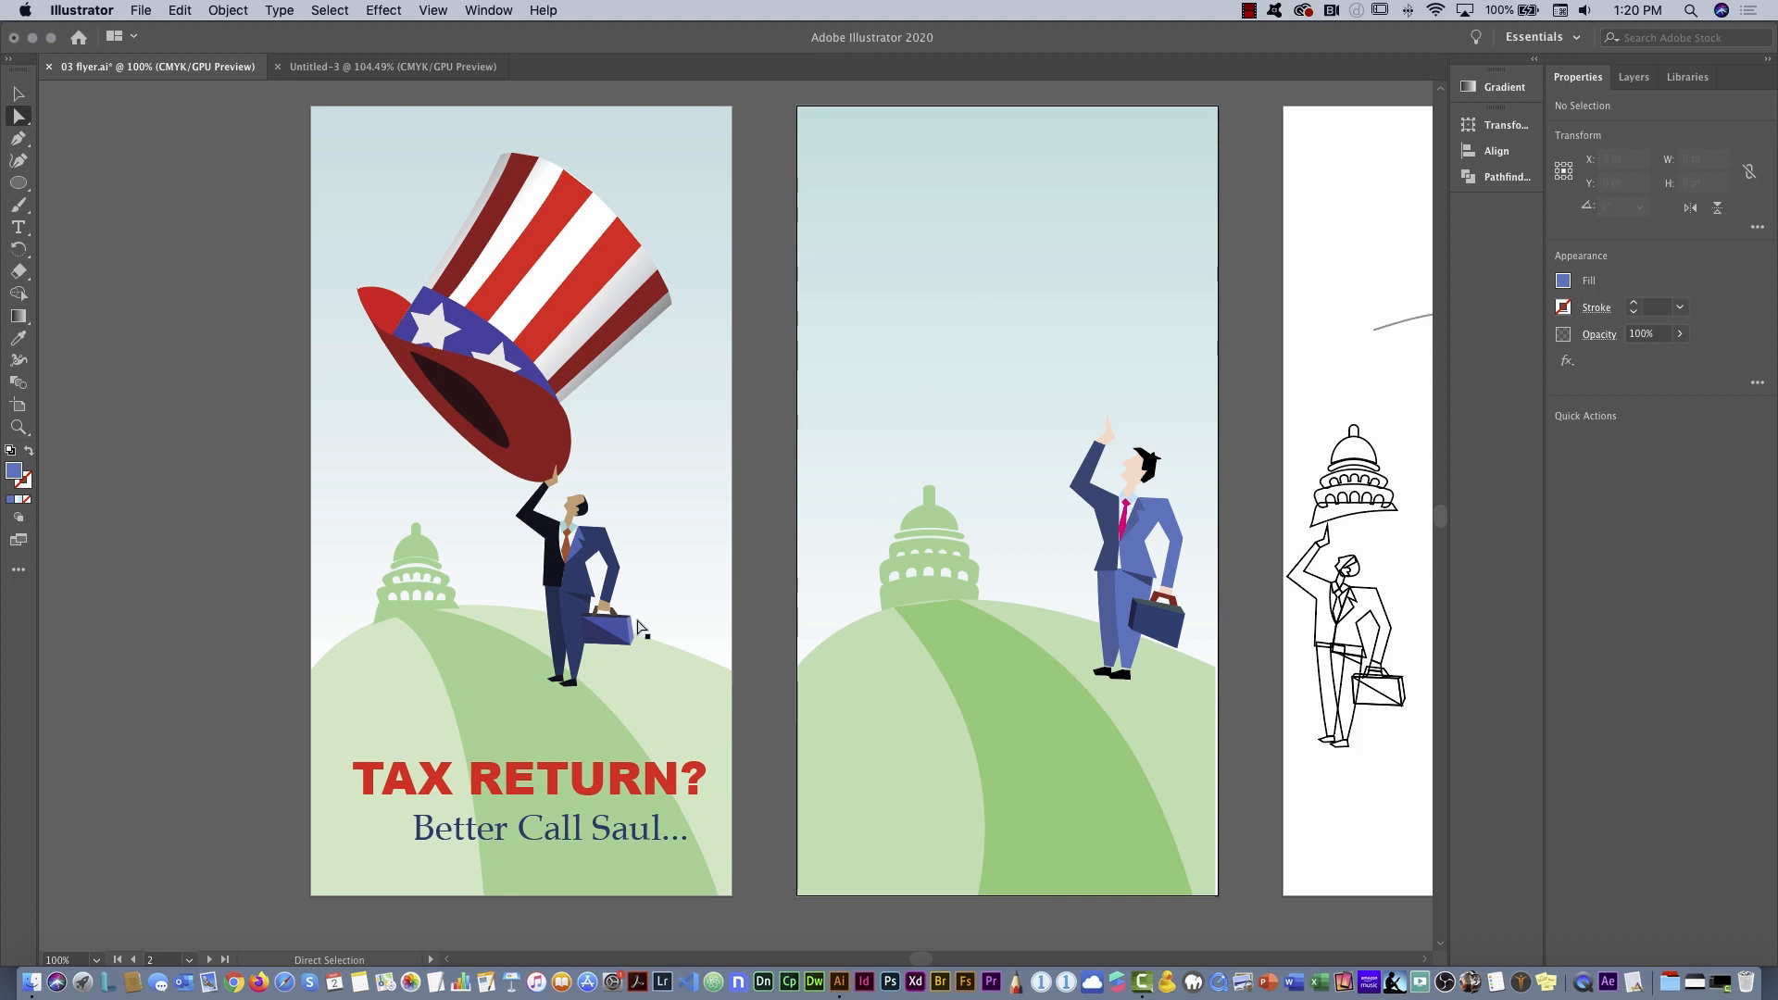
pyautogui.click(19, 94)
pyautogui.click(584, 341)
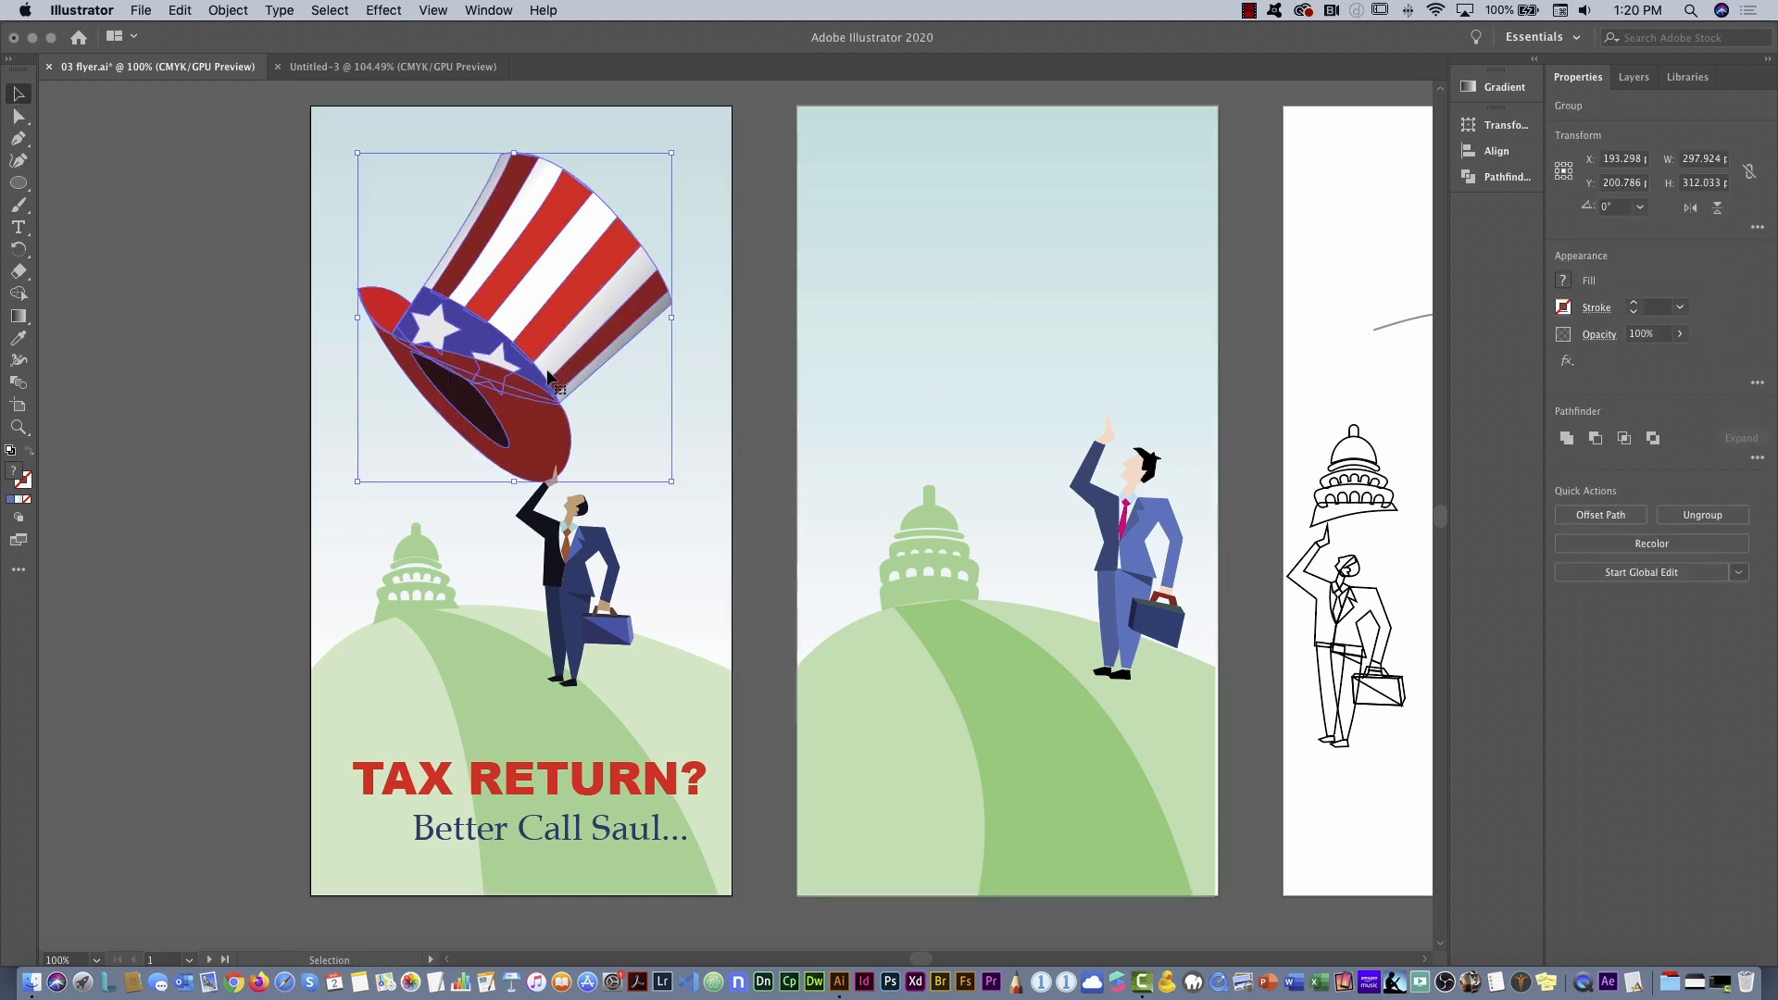
pyautogui.click(180, 10)
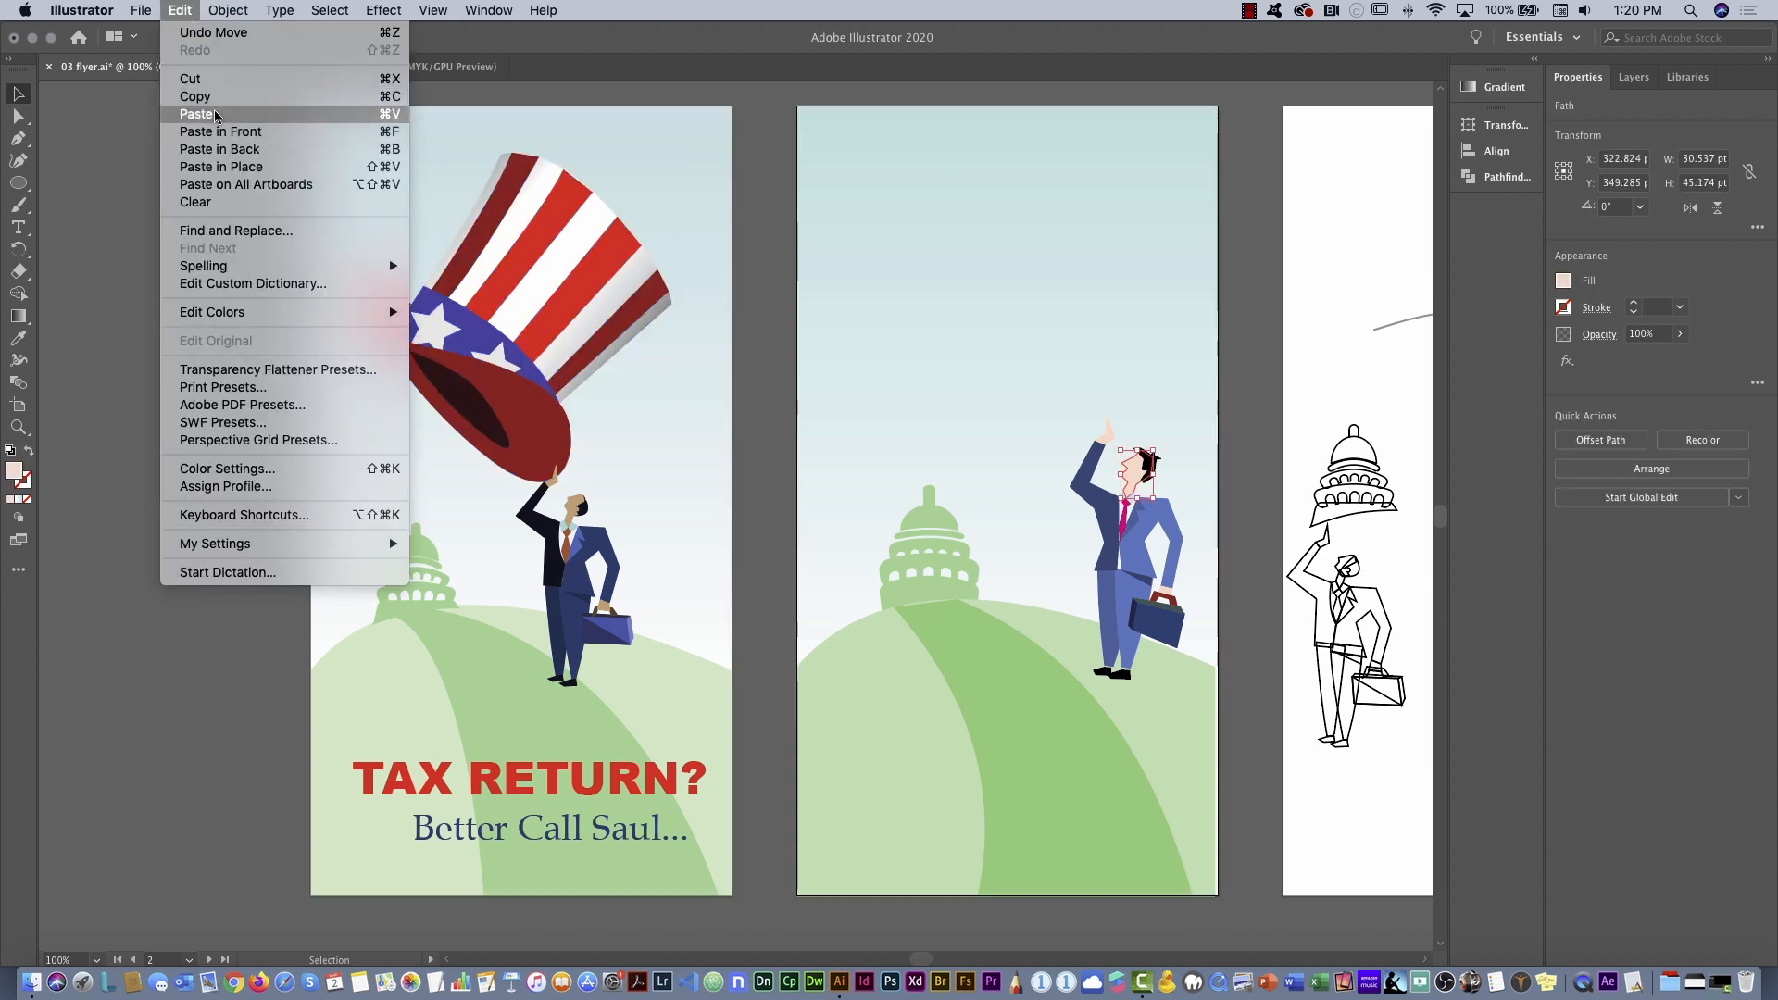
pyautogui.click(214, 115)
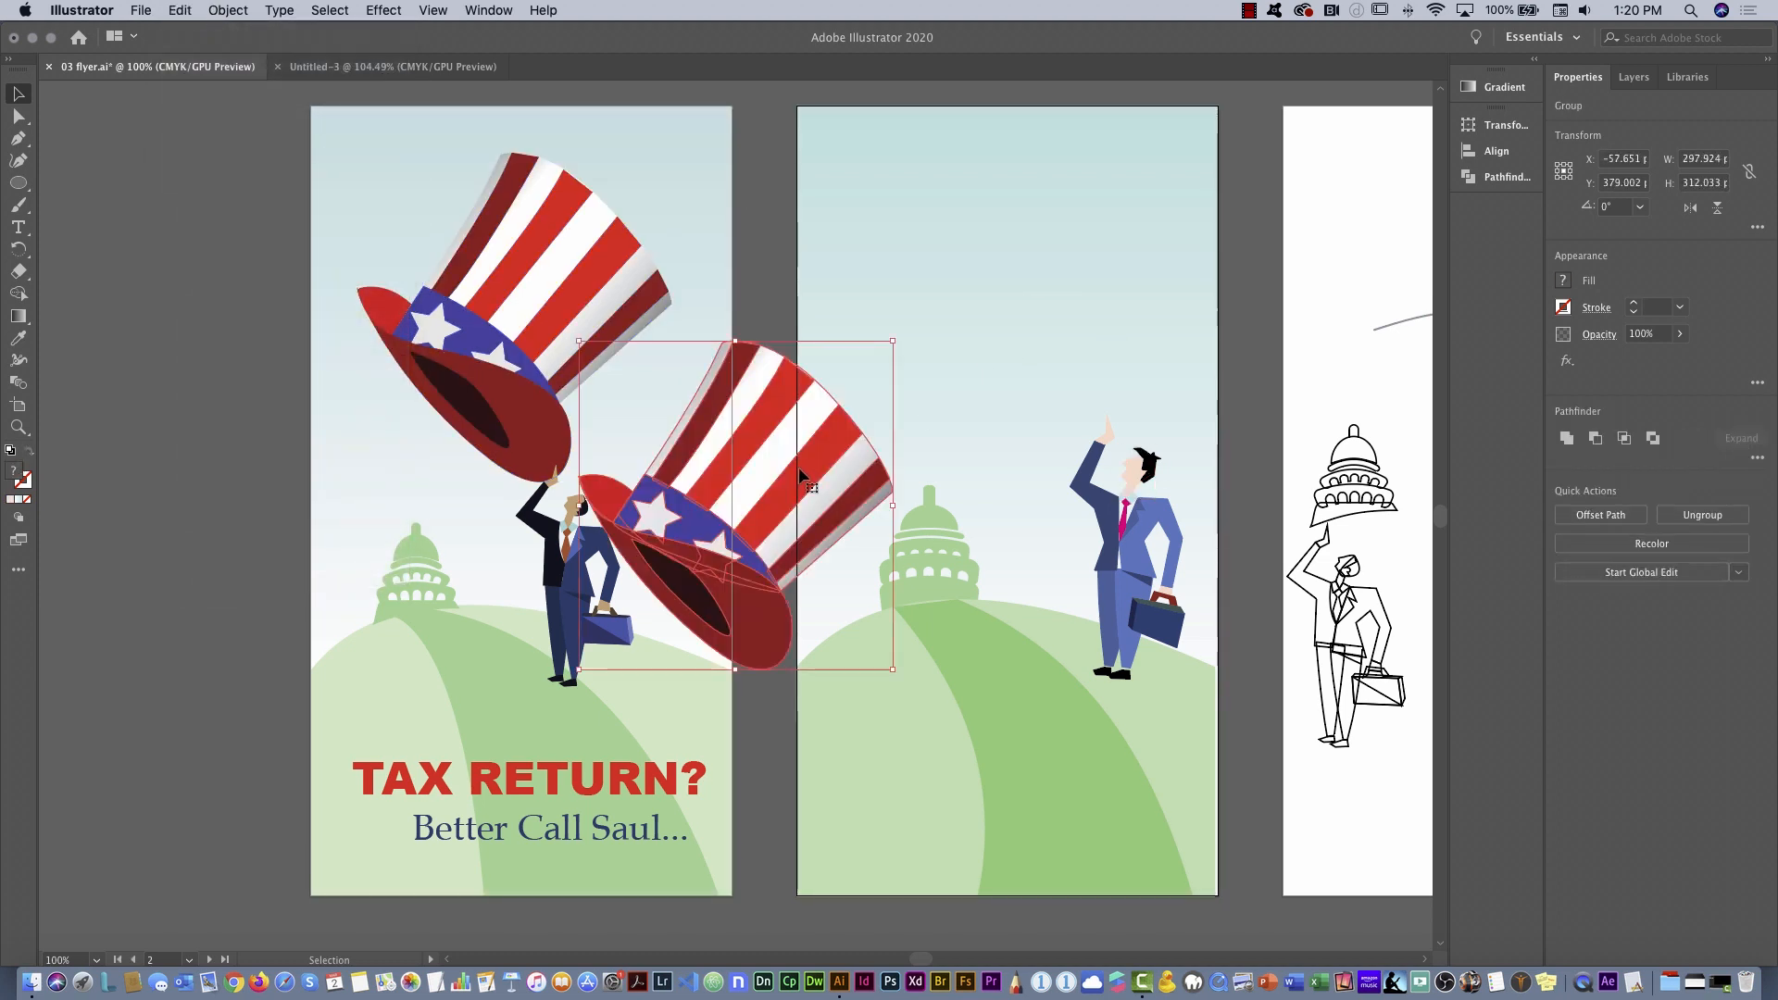
pyautogui.moveTo(798, 467); pyautogui.dragTo(1057, 263)
pyautogui.click(1259, 274)
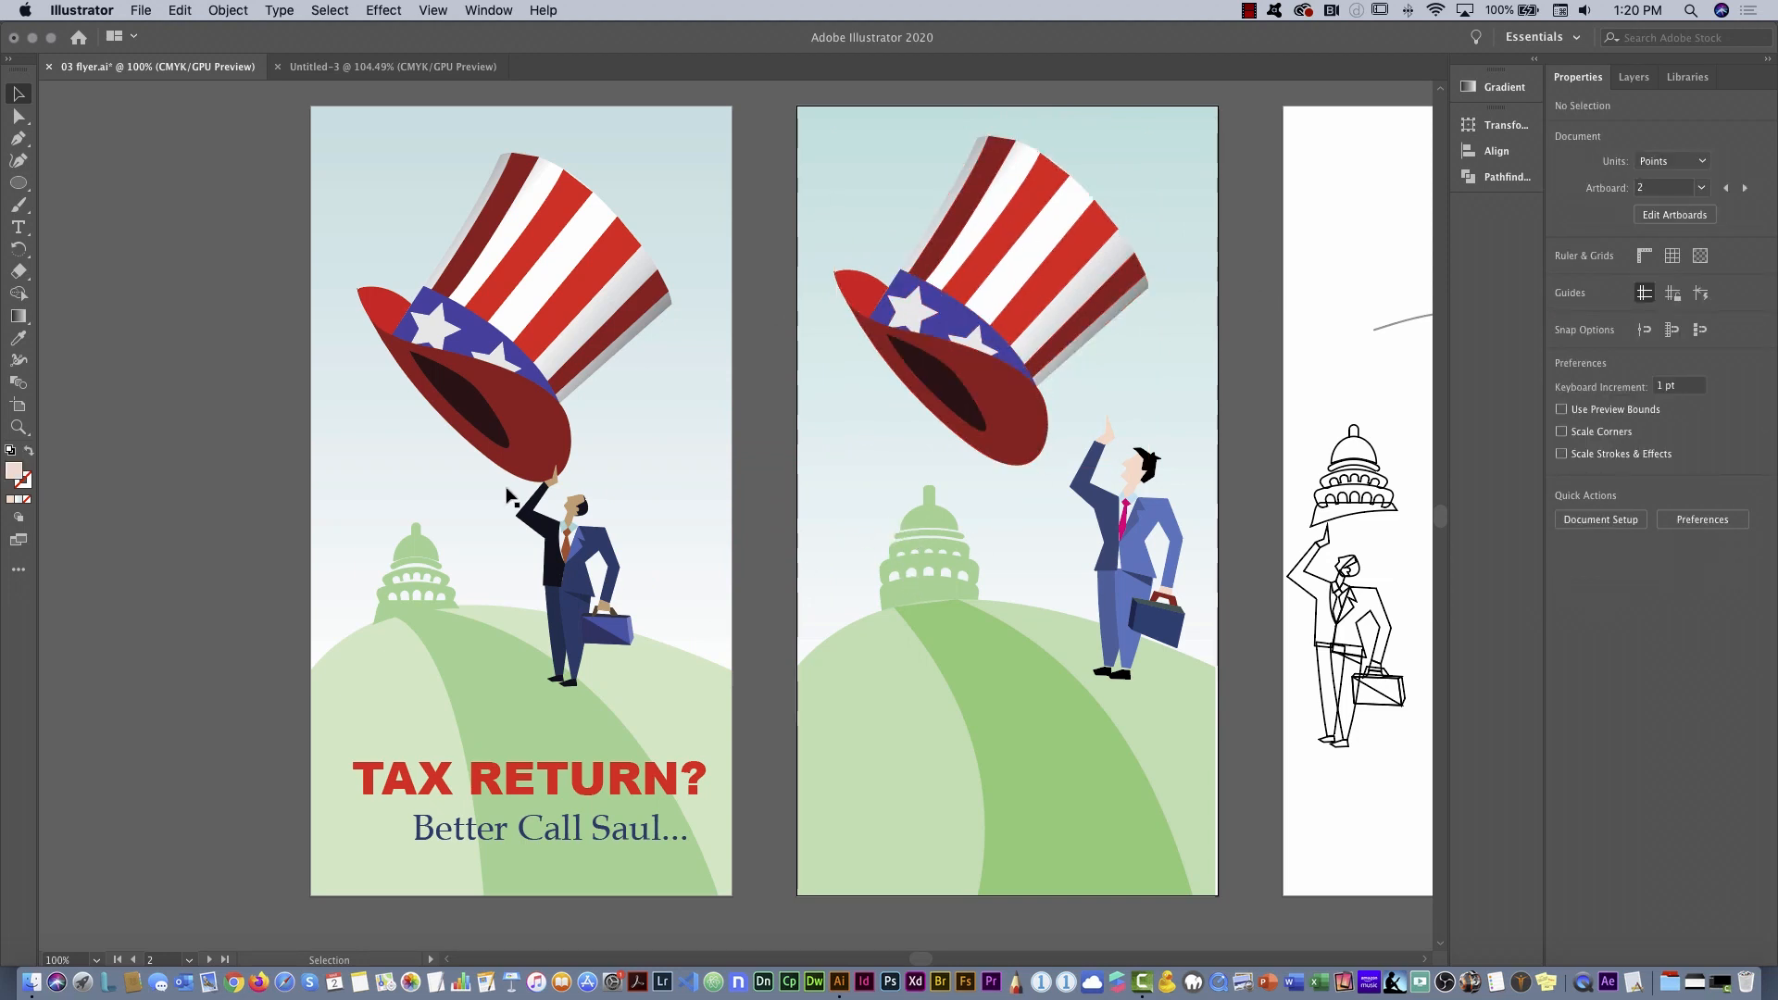
# Draw an ellipse about 149 by 78 pt below the copied hat and move its anchor points onto the dark red brim's outline
pyautogui.click(18, 184)
pyautogui.moveTo(836, 388); pyautogui.dragTo(993, 471)
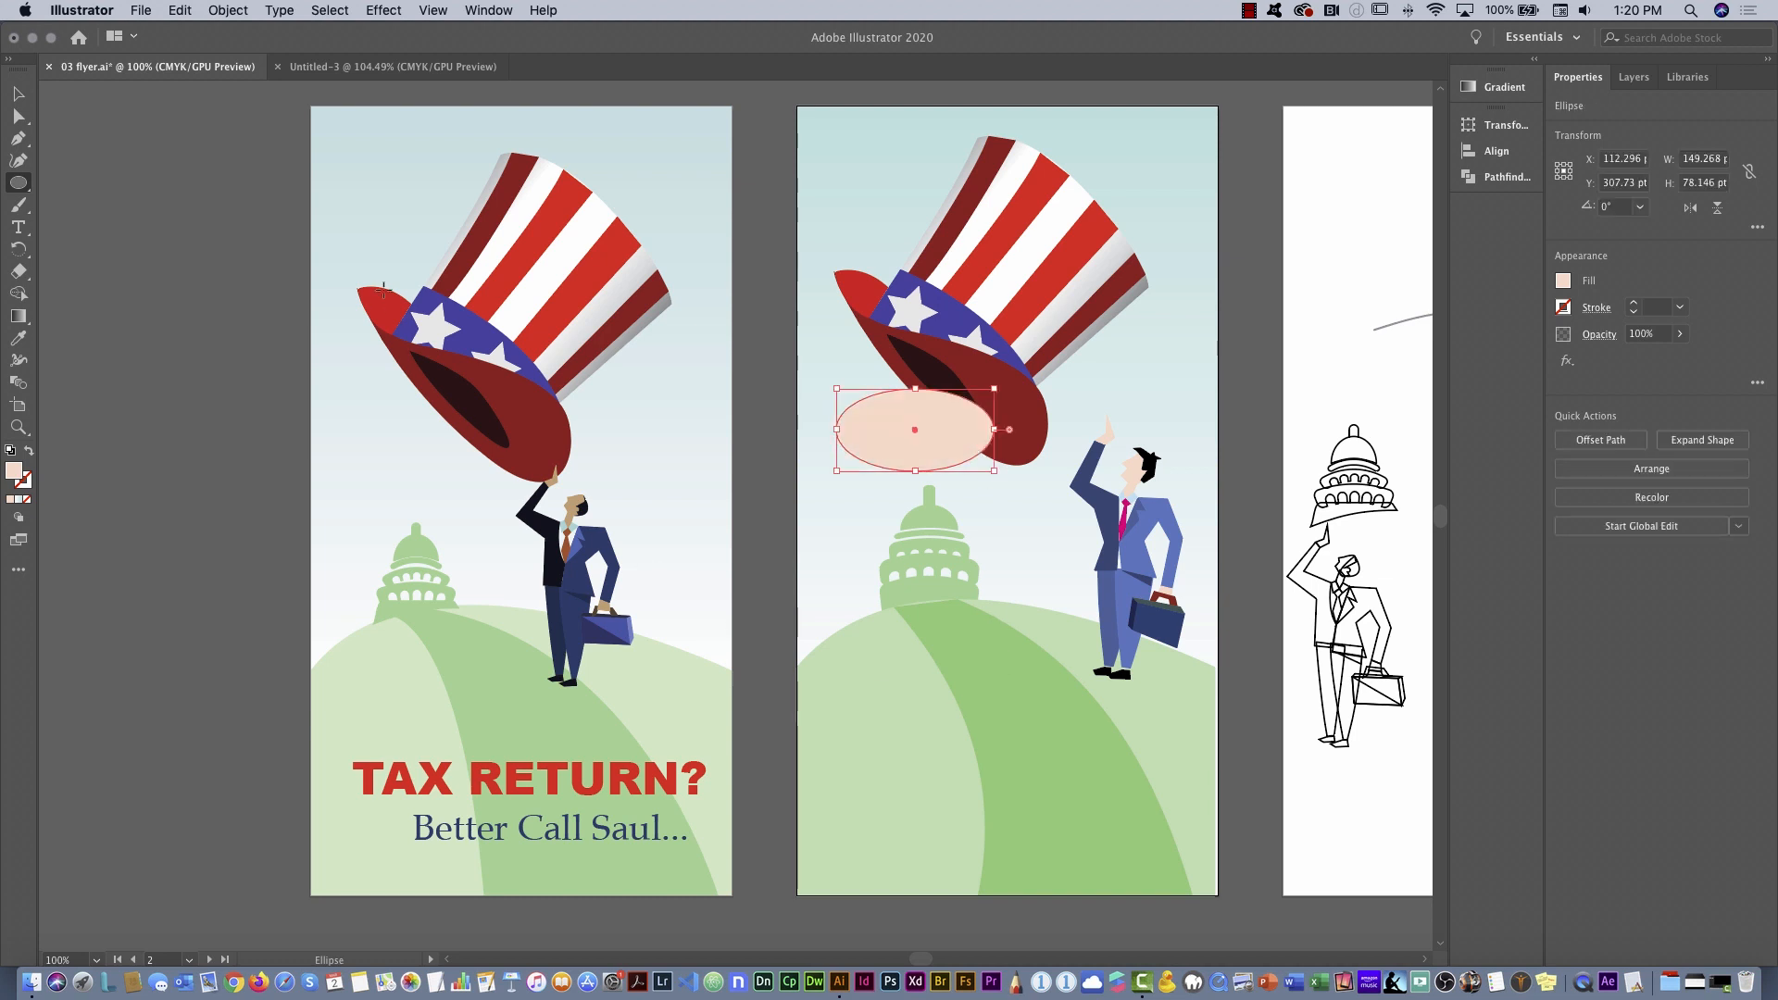
pyautogui.click(18, 116)
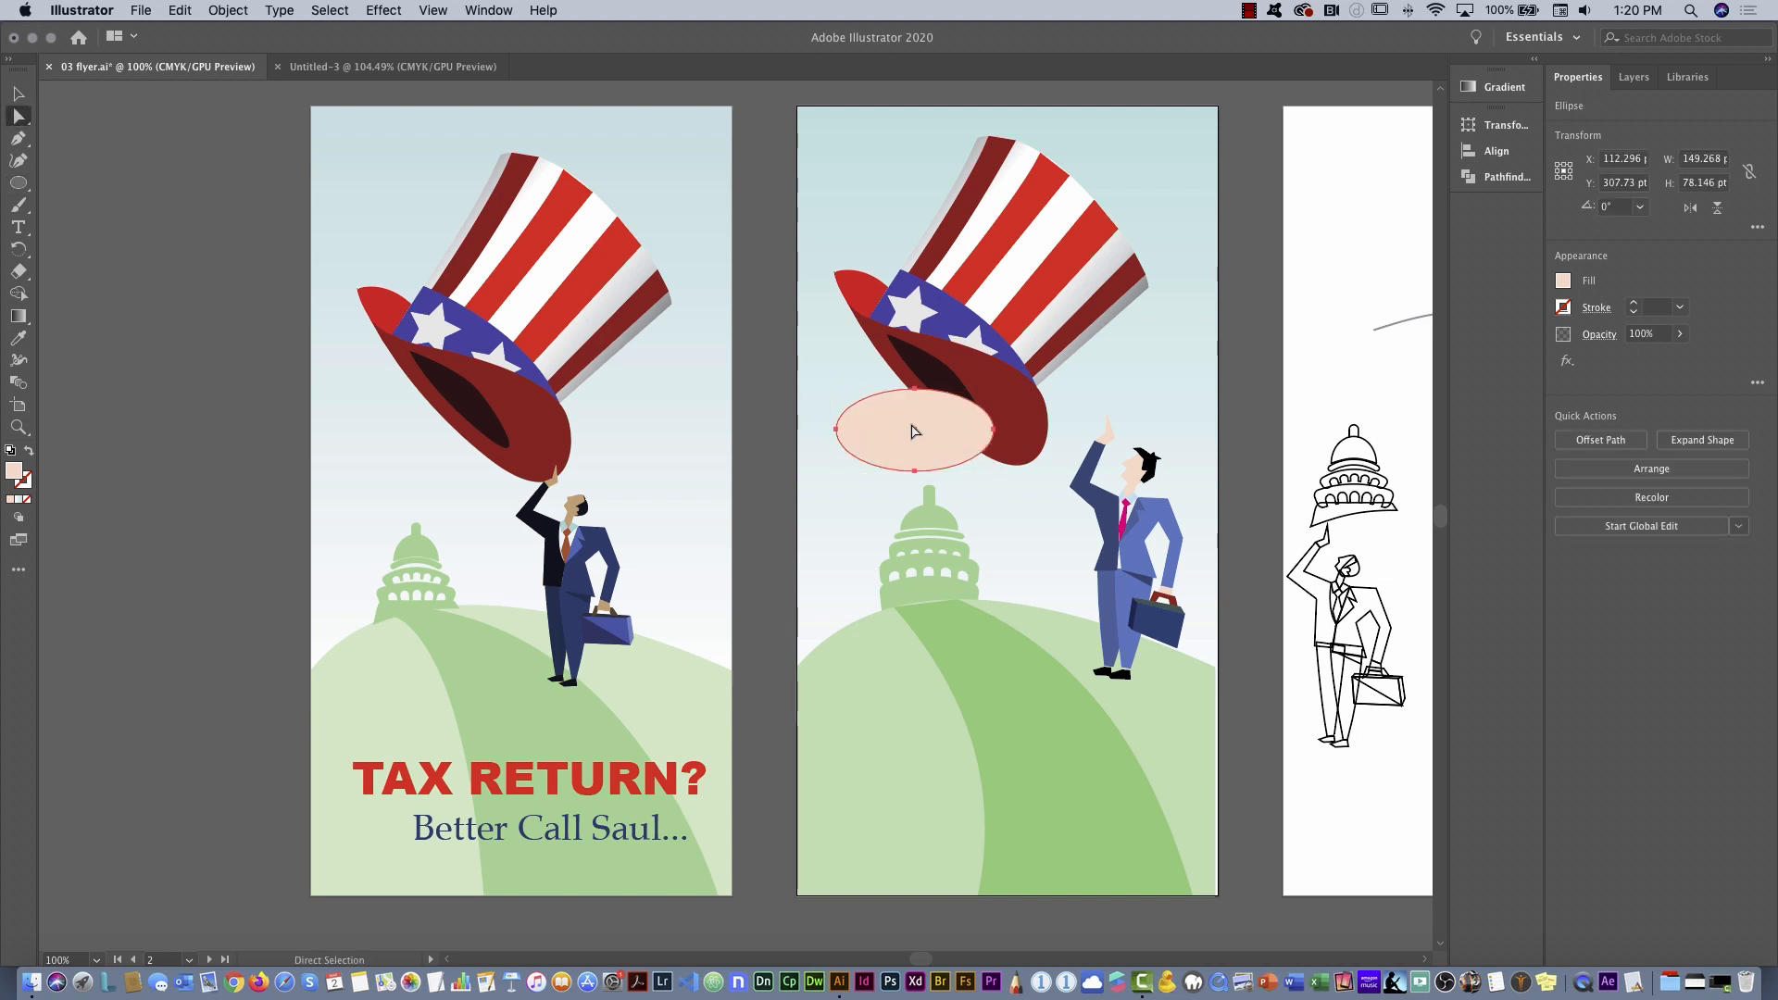
pyautogui.moveTo(914, 431); pyautogui.dragTo(988, 357)
pyautogui.click(965, 396)
pyautogui.moveTo(885, 438); pyautogui.dragTo(853, 310)
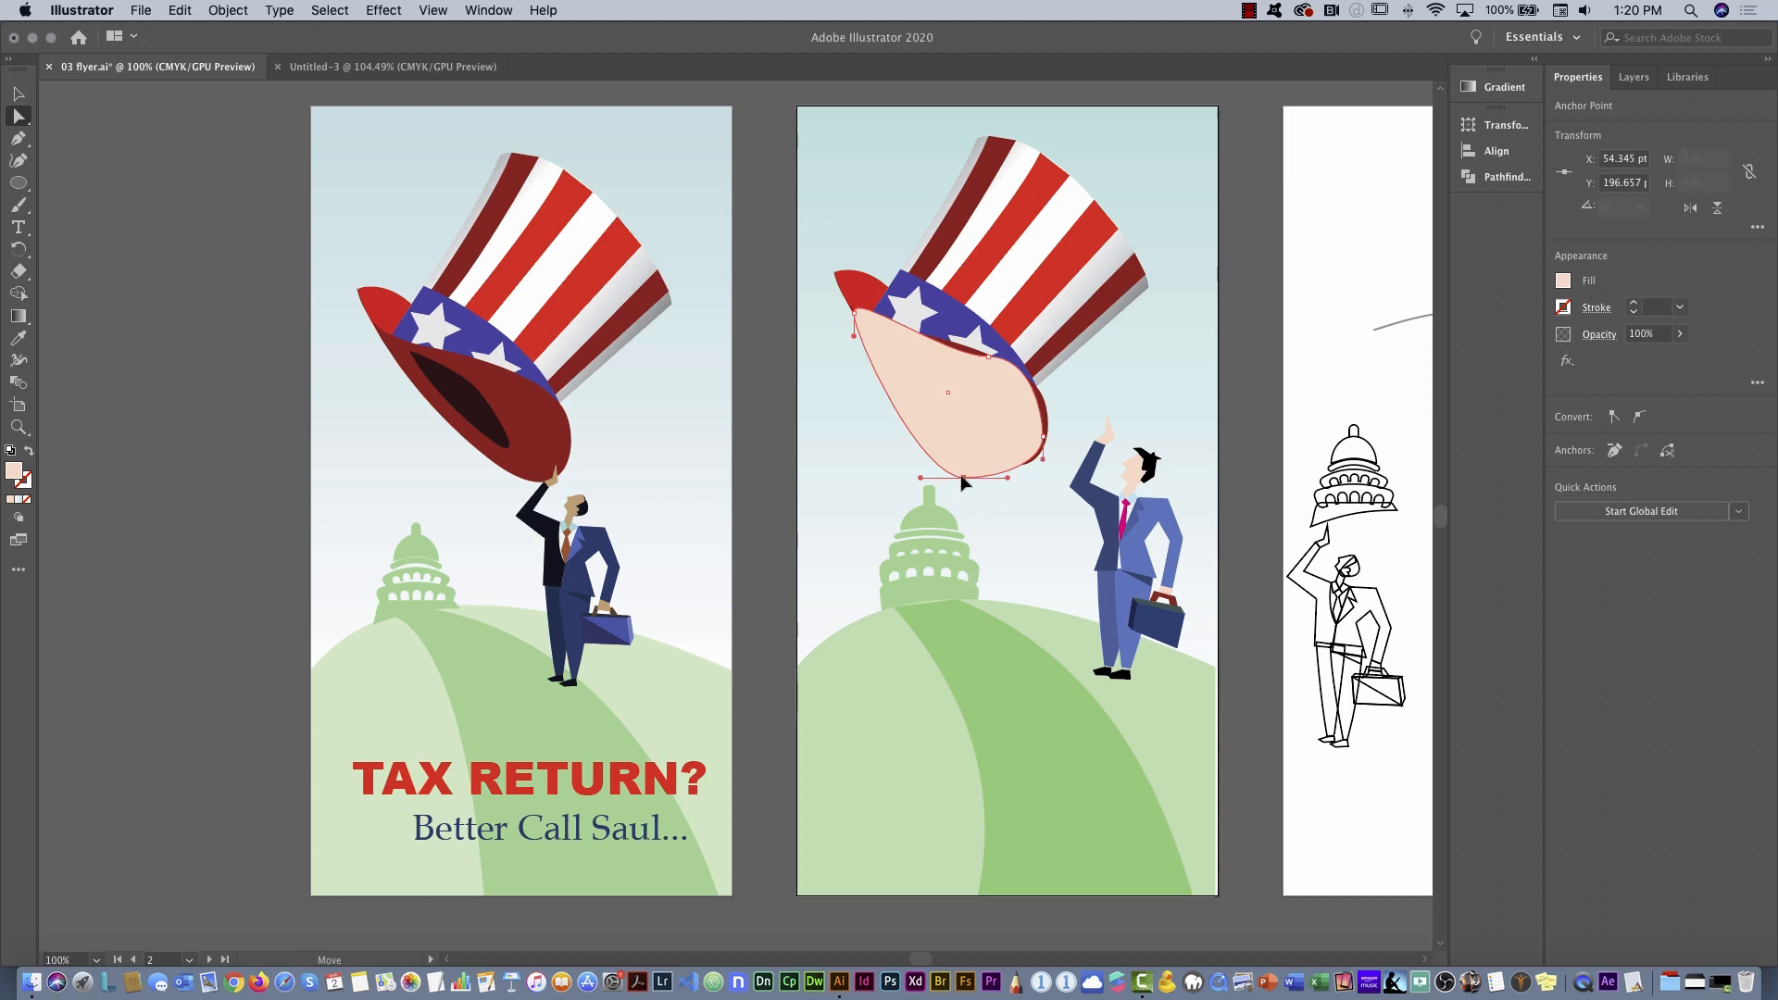
pyautogui.moveTo(963, 479); pyautogui.dragTo(951, 432)
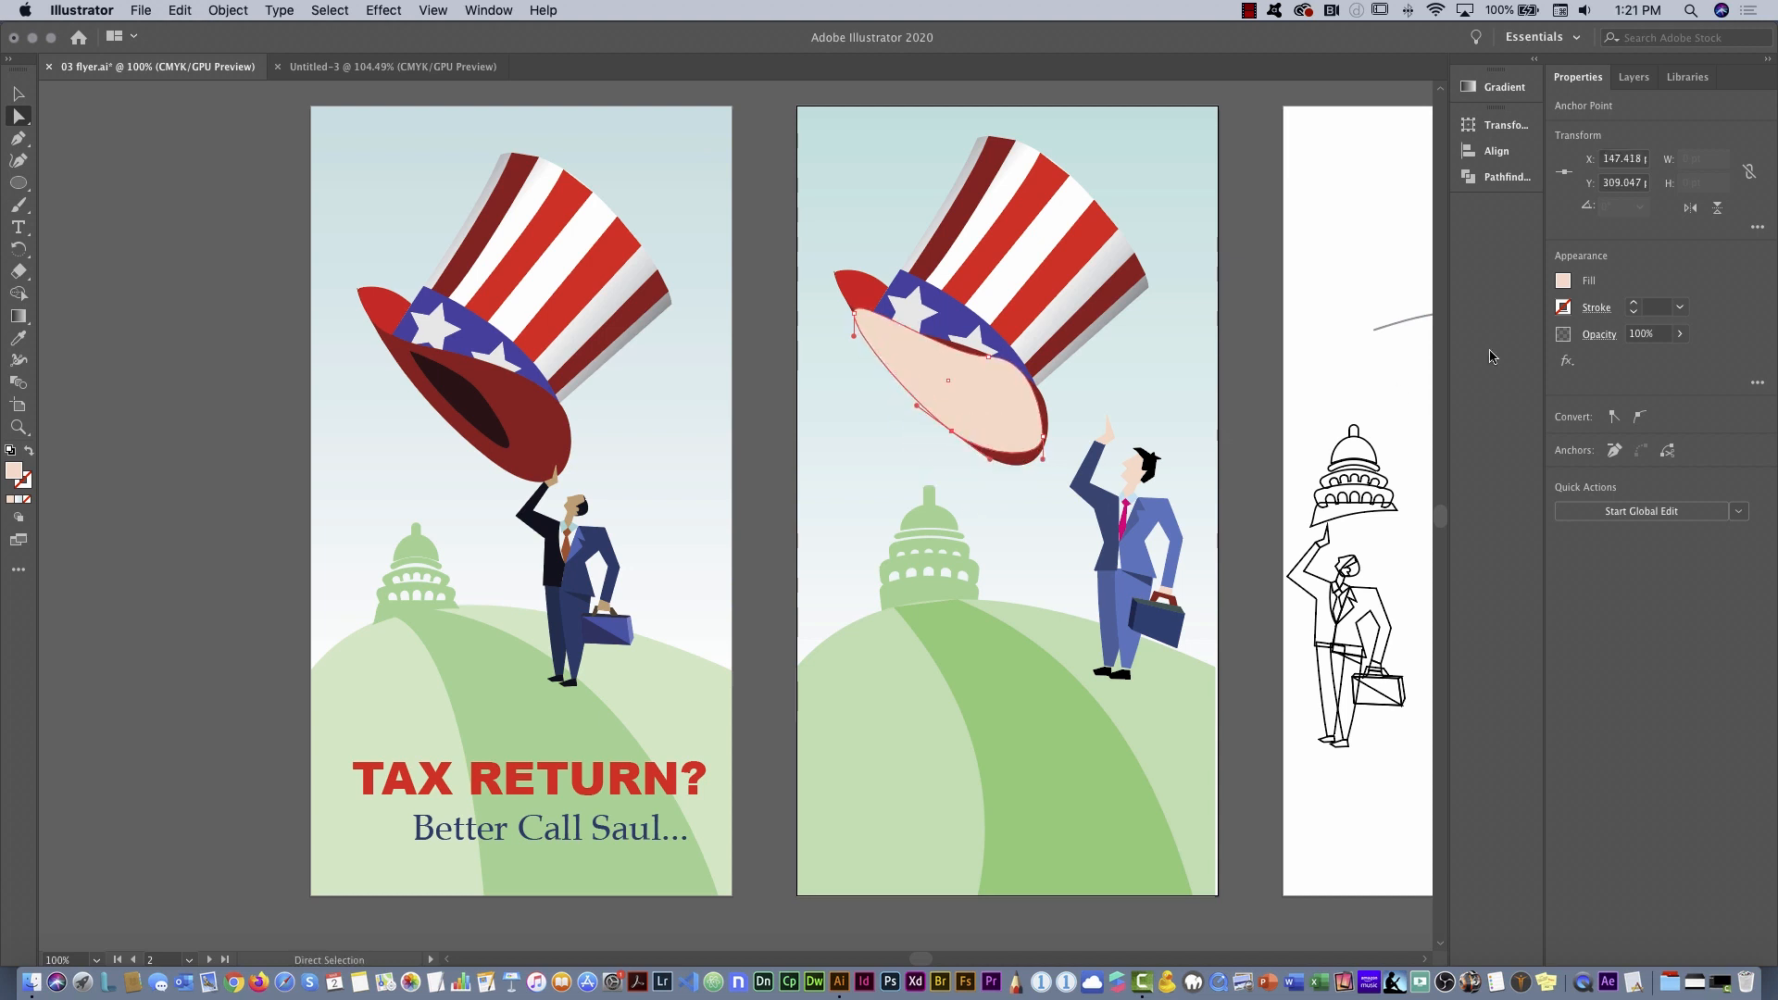
# Remove the brim ellipse's fill and give it a 1 pt yellow-green stroke
pyautogui.click(1563, 281)
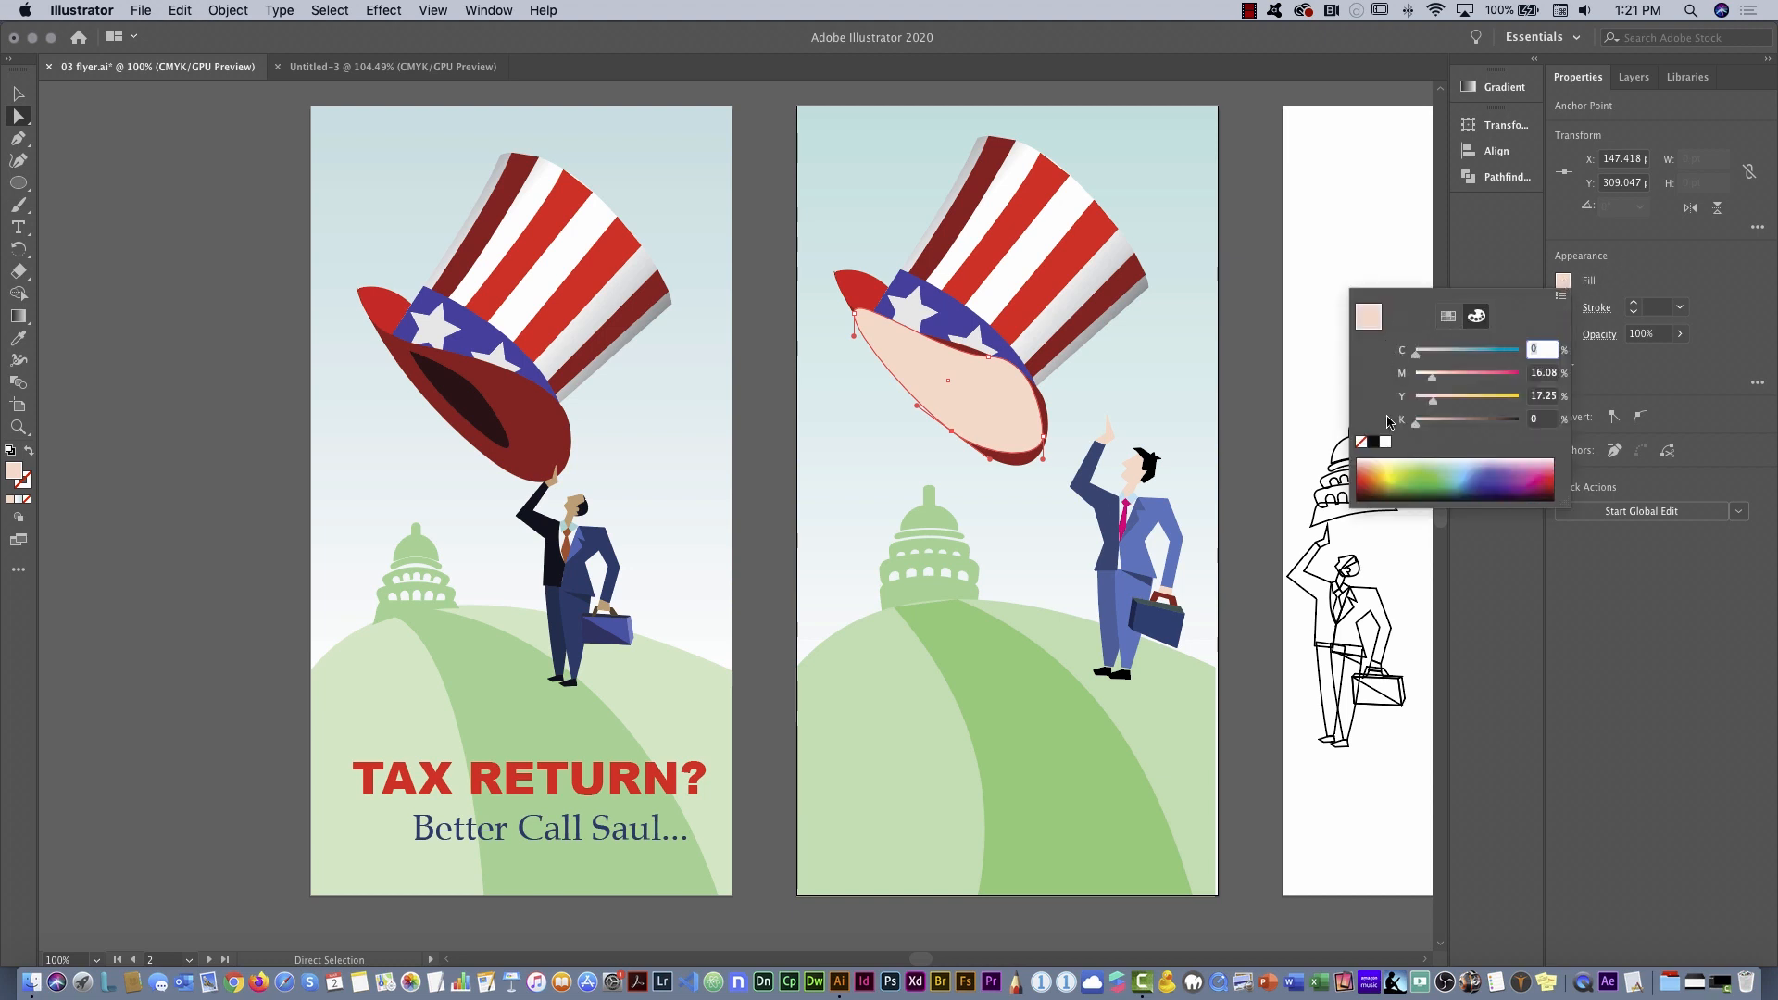
pyautogui.click(1361, 442)
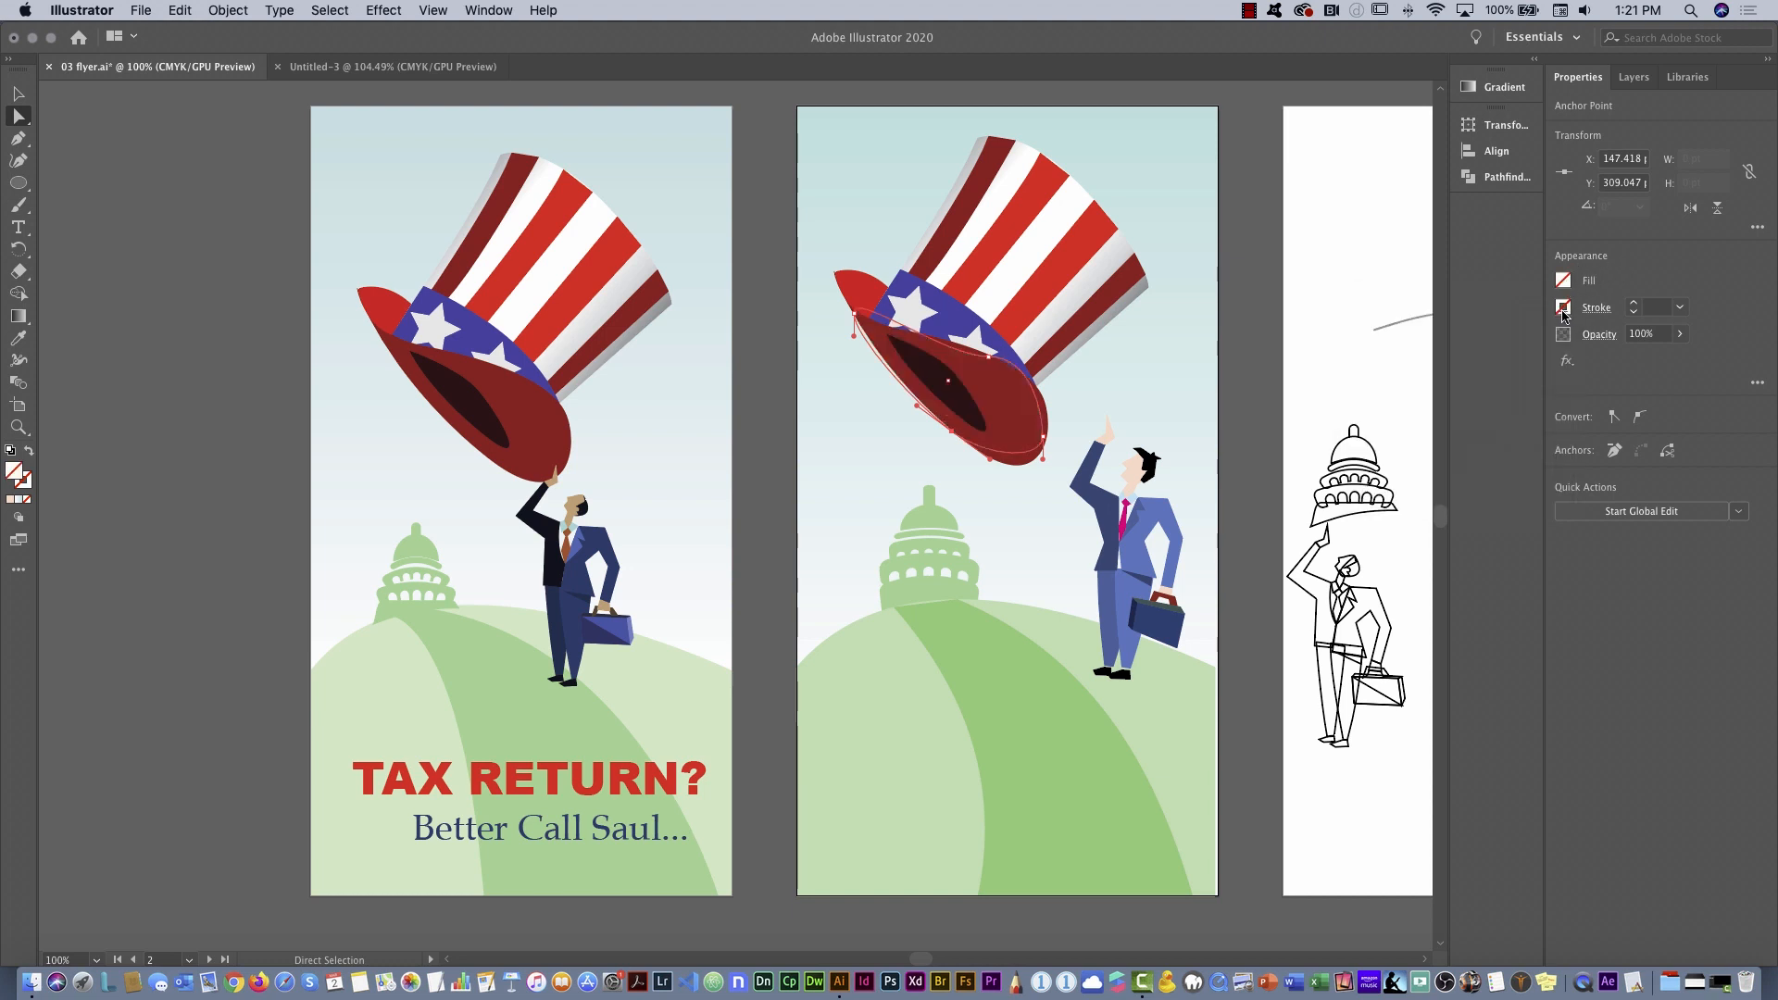
pyautogui.click(1562, 306)
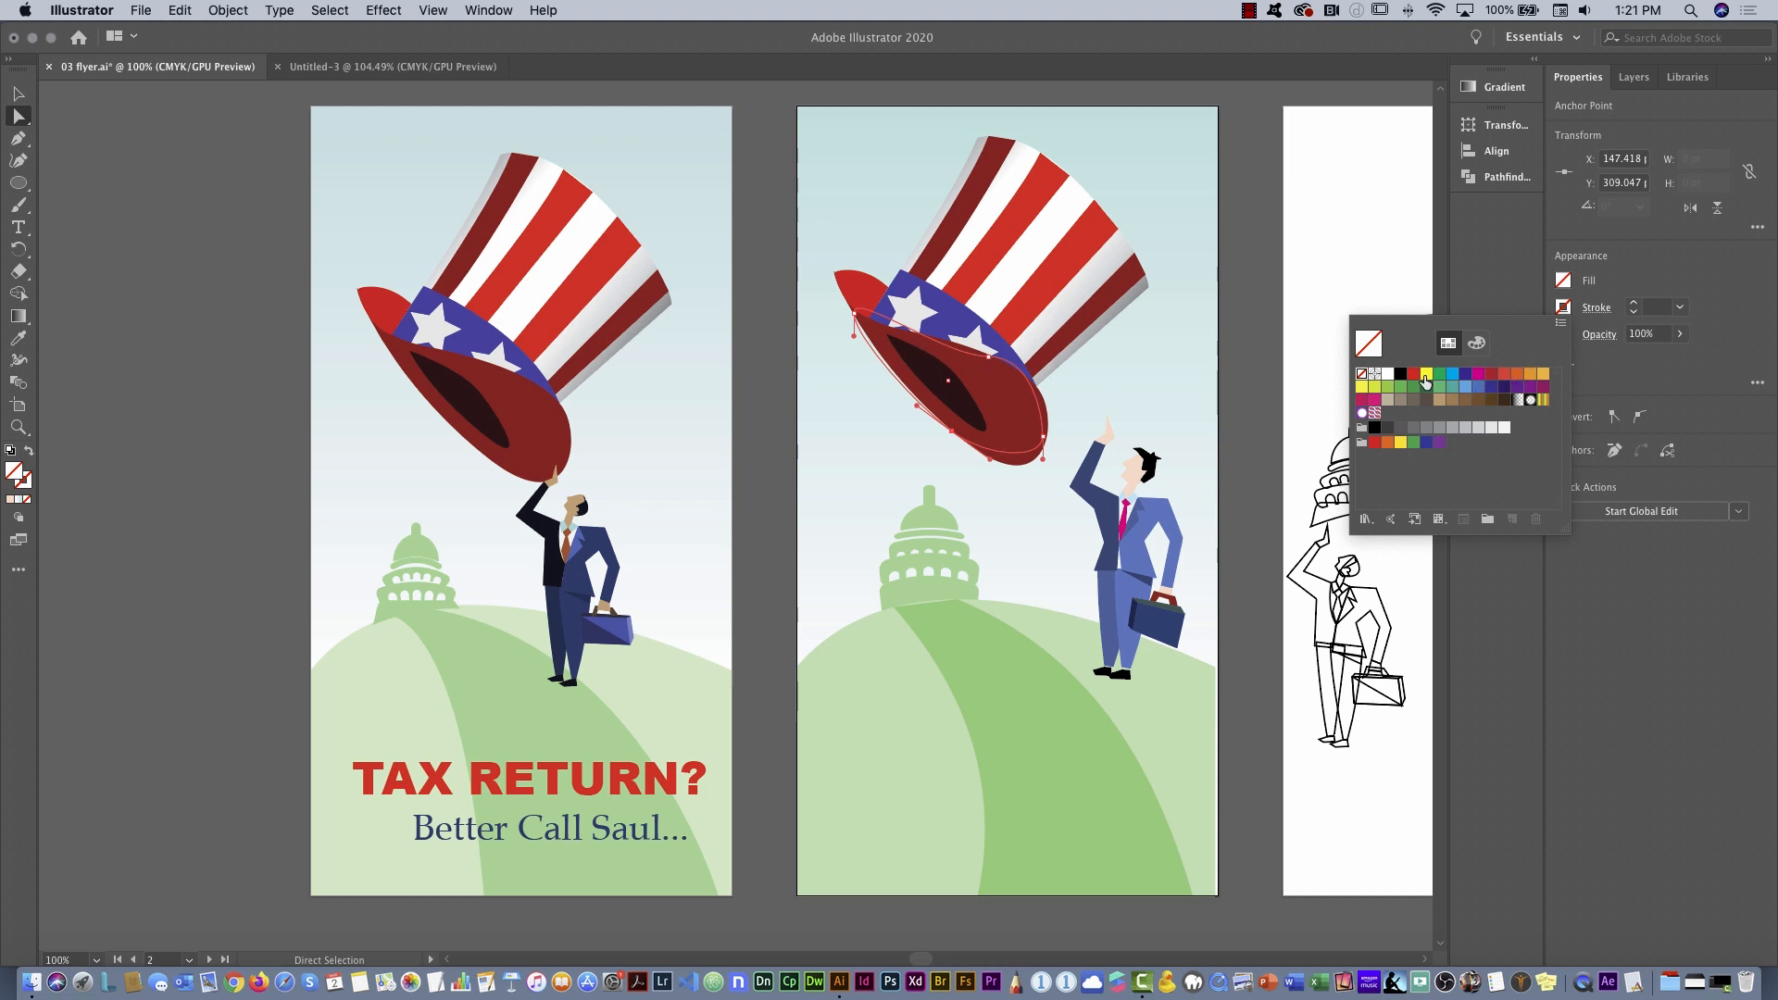
pyautogui.click(1374, 386)
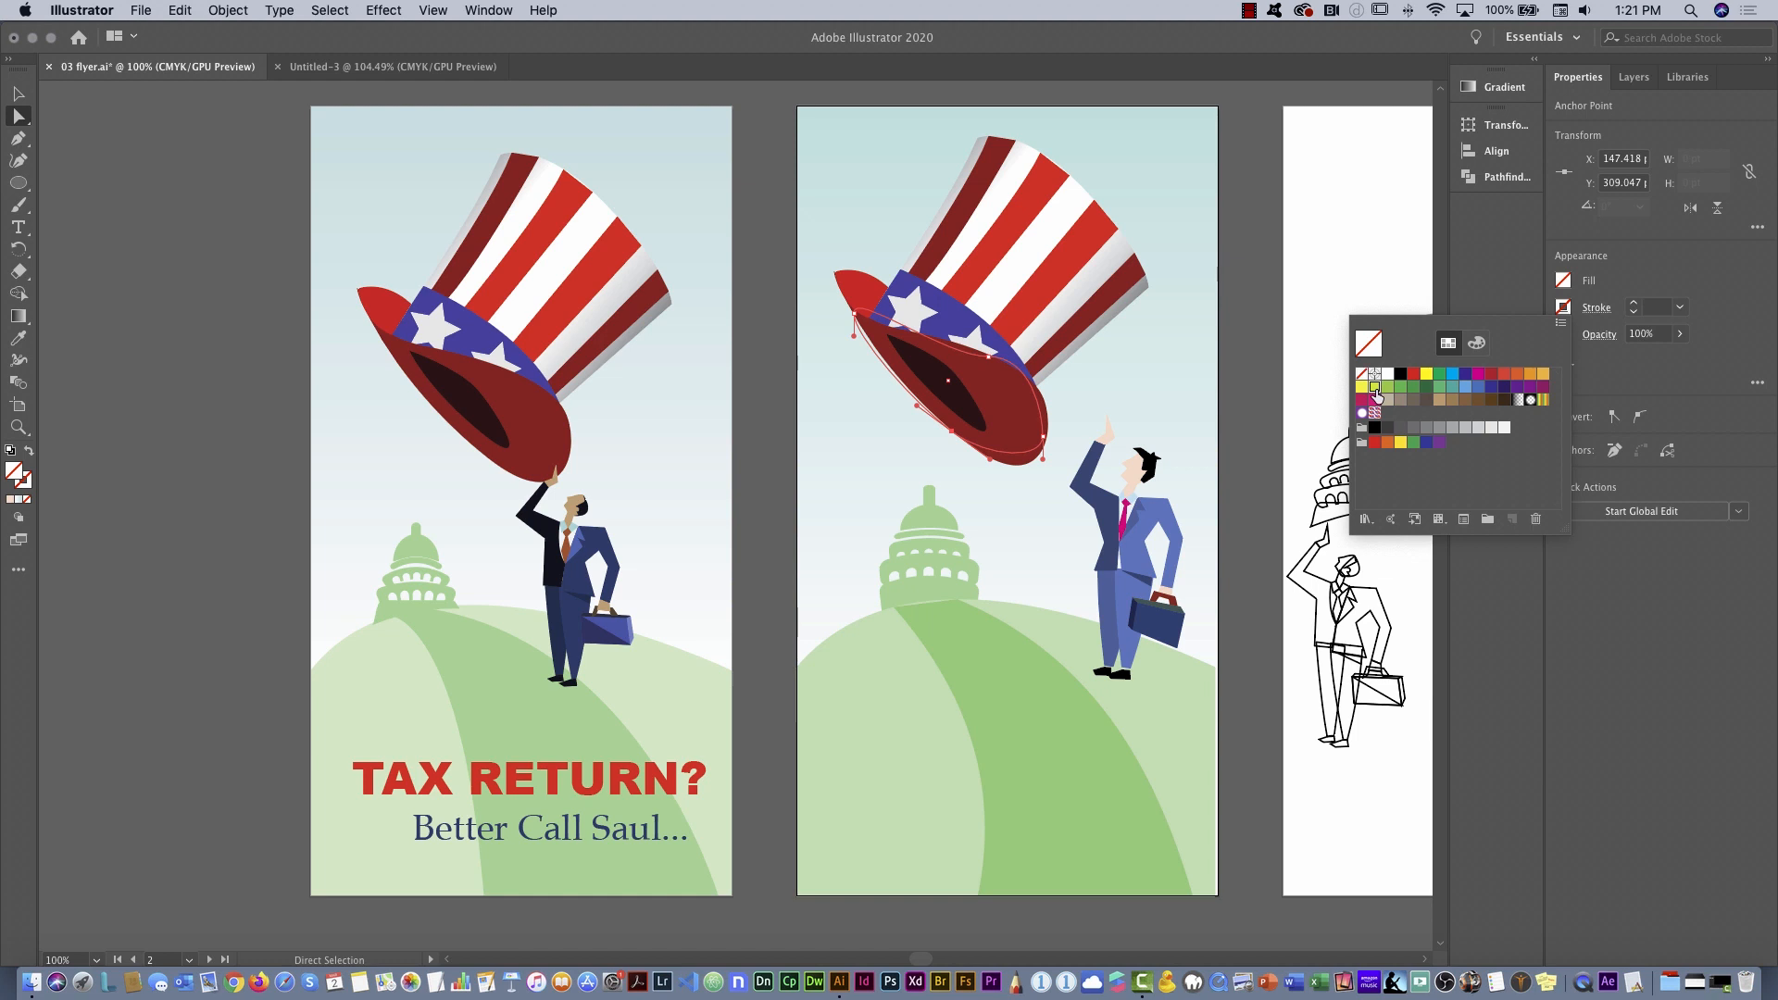
pyautogui.click(1562, 307)
pyautogui.click(1043, 436)
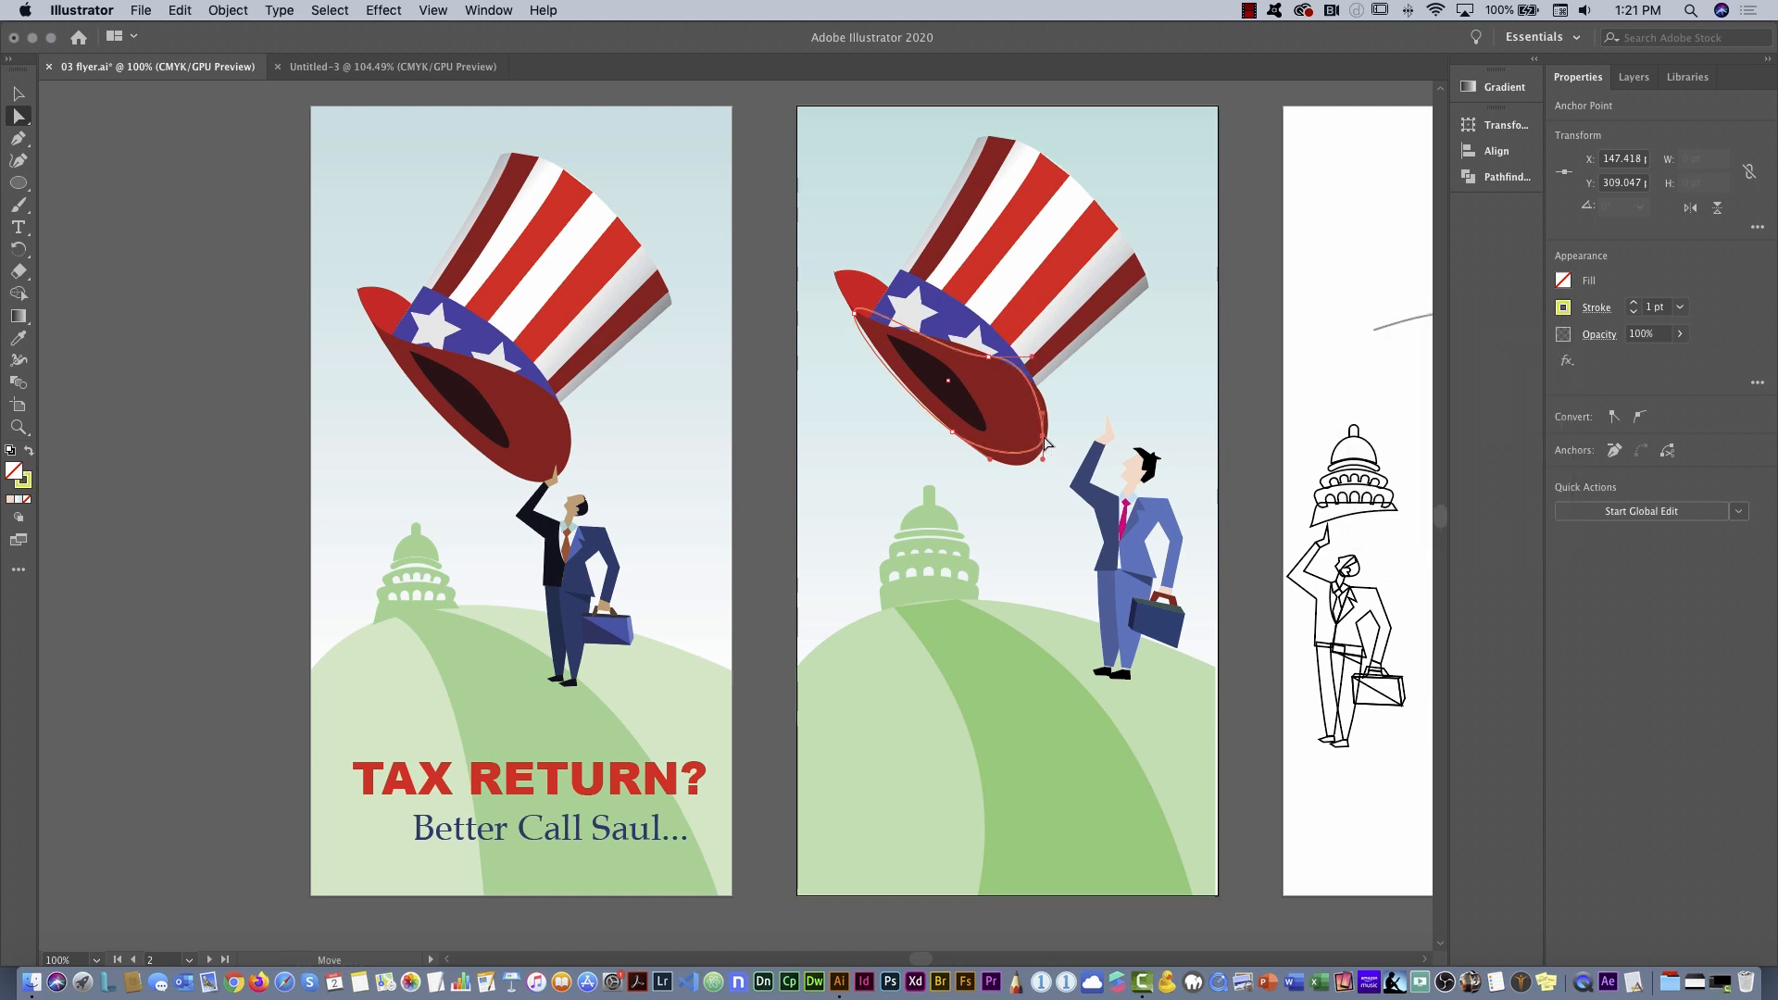
# Adjust the direction handles of the brim ellipse's lower and left-end anchor points to follow the dark red brim
pyautogui.moveTo(1045, 443); pyautogui.dragTo(1006, 491)
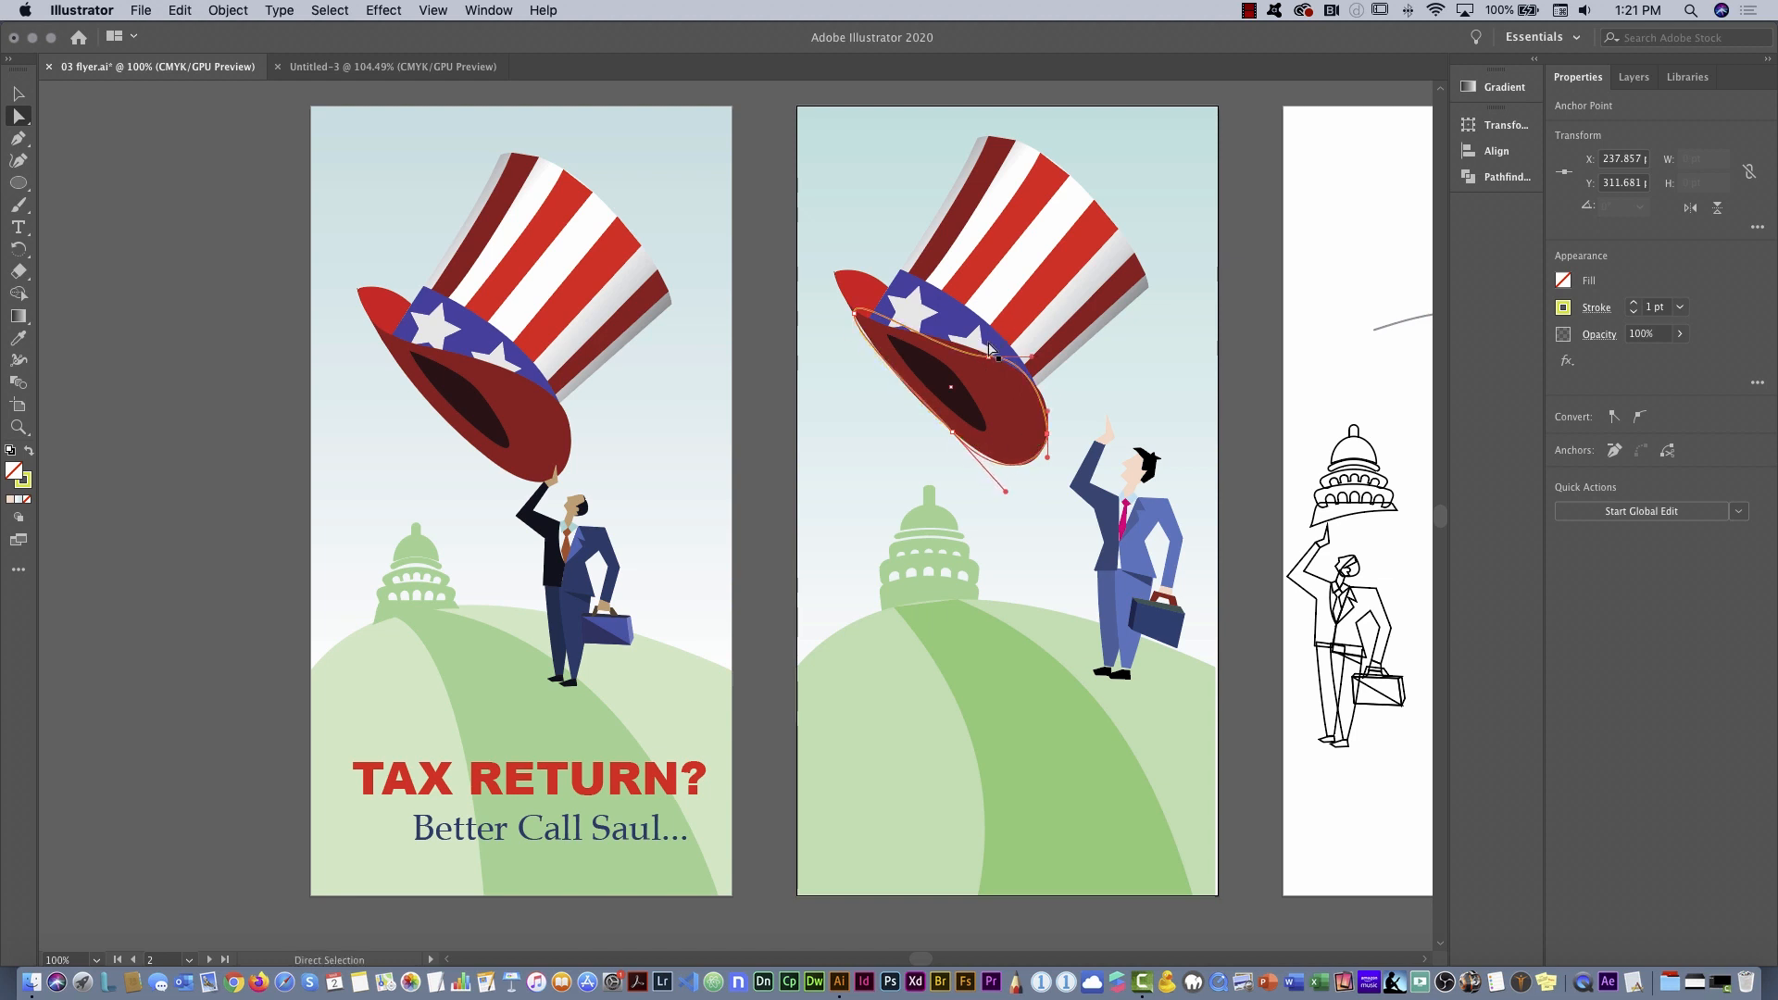
pyautogui.press('super+shift+a')
pyautogui.click(855, 313)
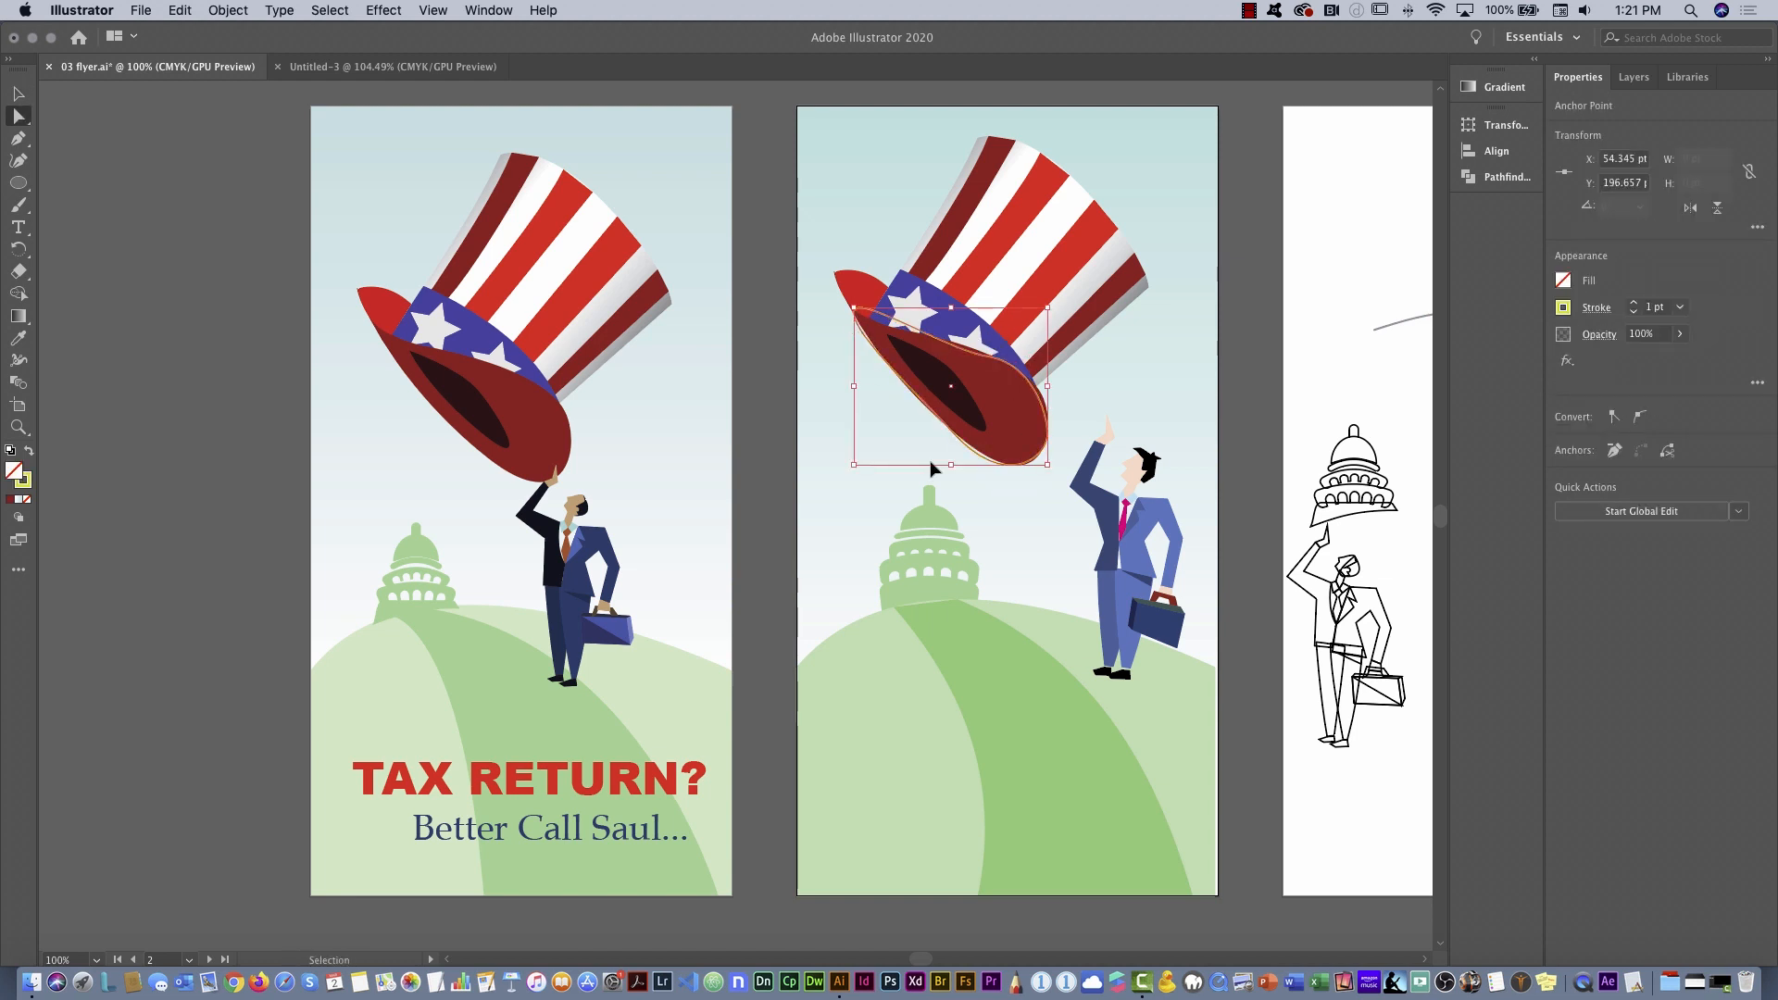
pyautogui.press('super+equal')
pyautogui.press('super+equal')
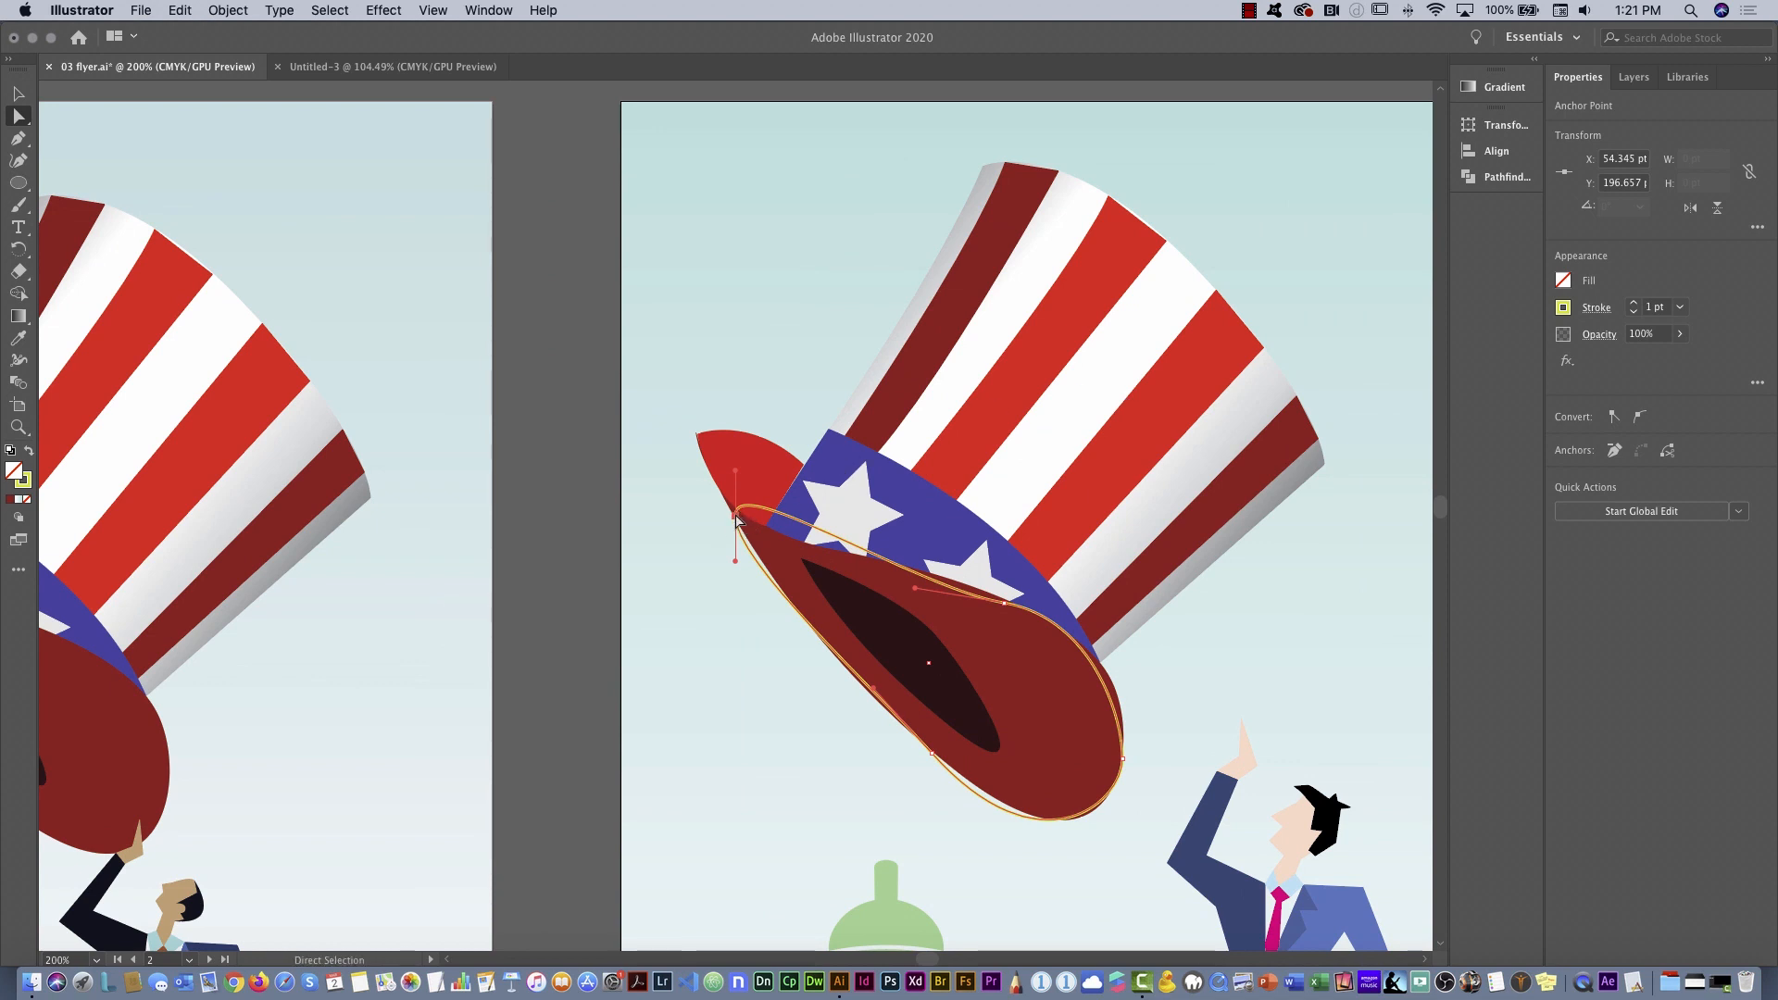
pyautogui.moveTo(738, 519); pyautogui.dragTo(820, 593)
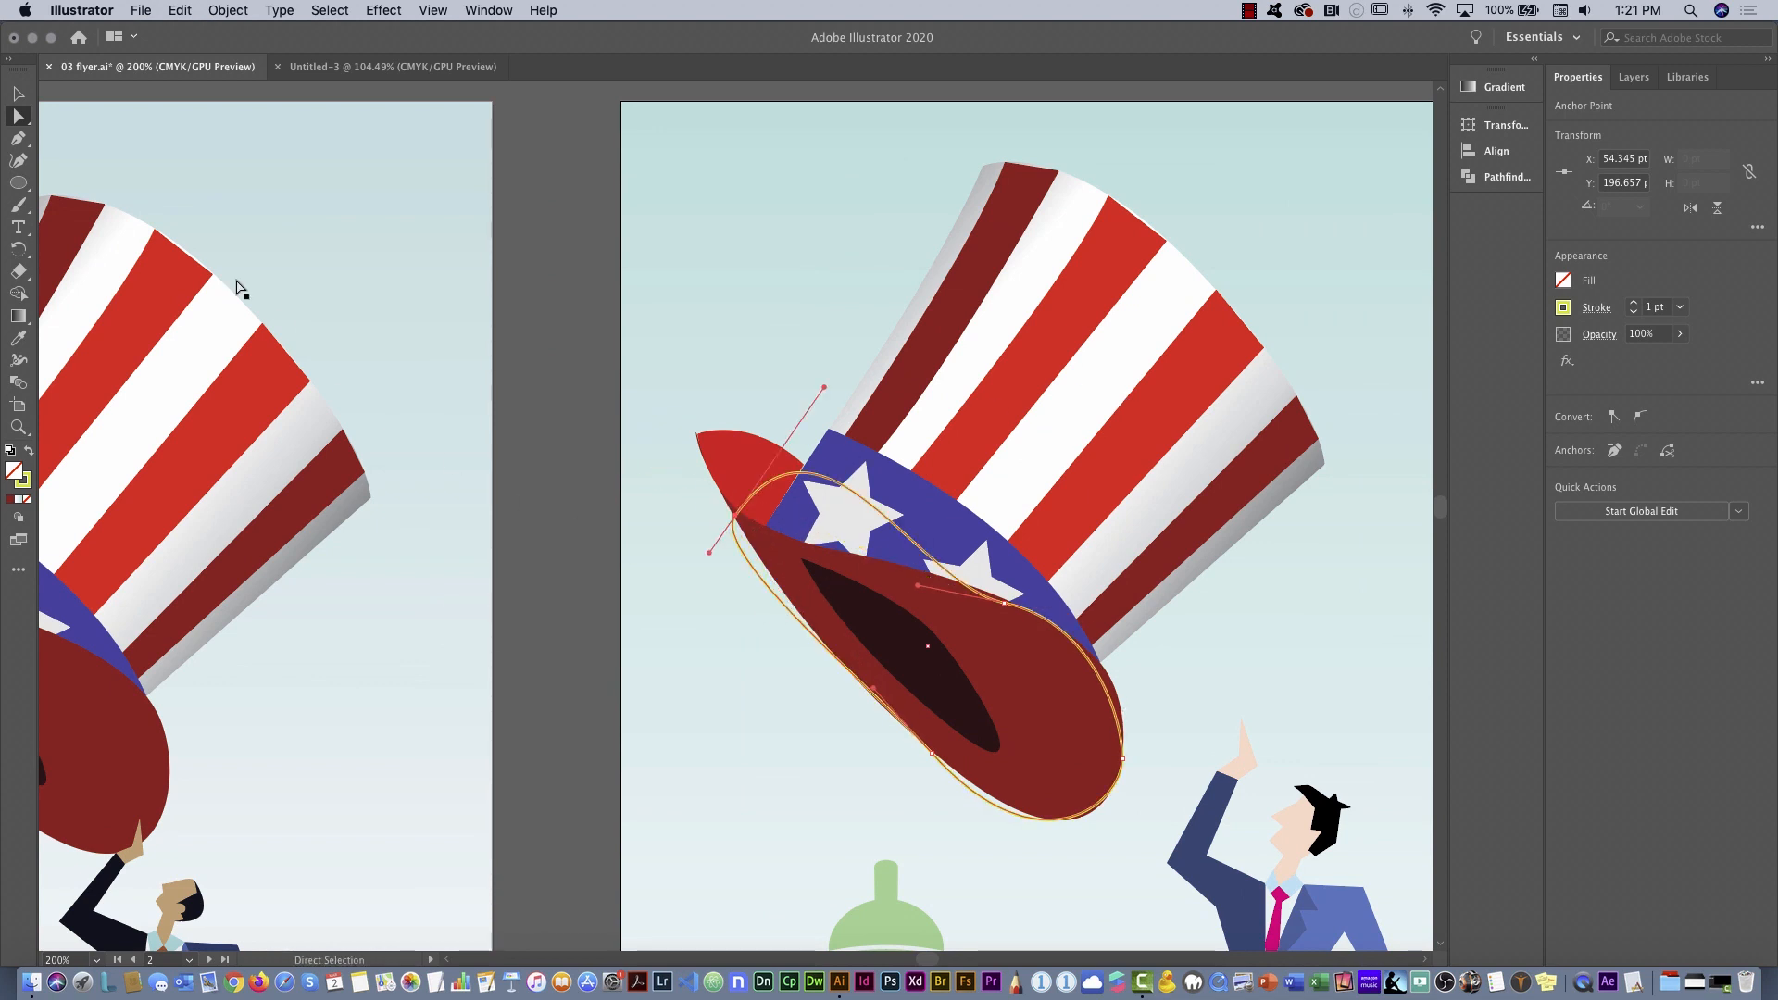
# Convert the brim path's left-tip anchor to a sharp corner and set its handles independently so both adjoining edges hug the brim
pyautogui.click(18, 139)
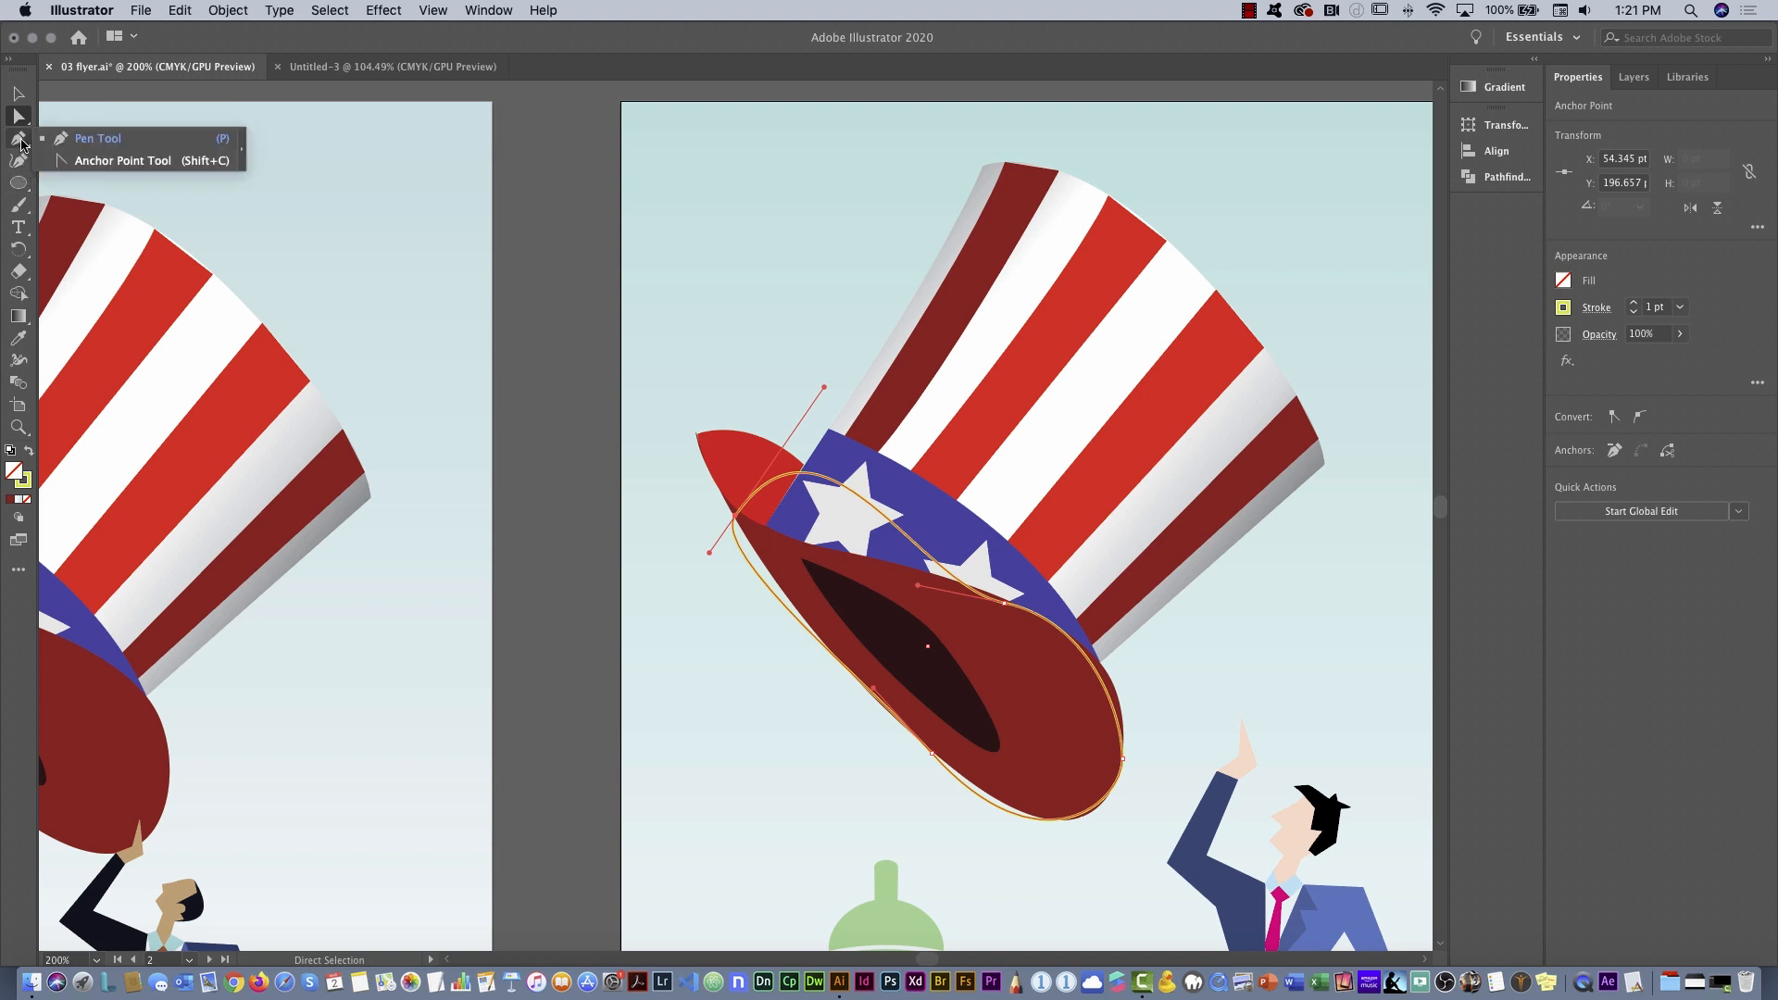
pyautogui.click(102, 163)
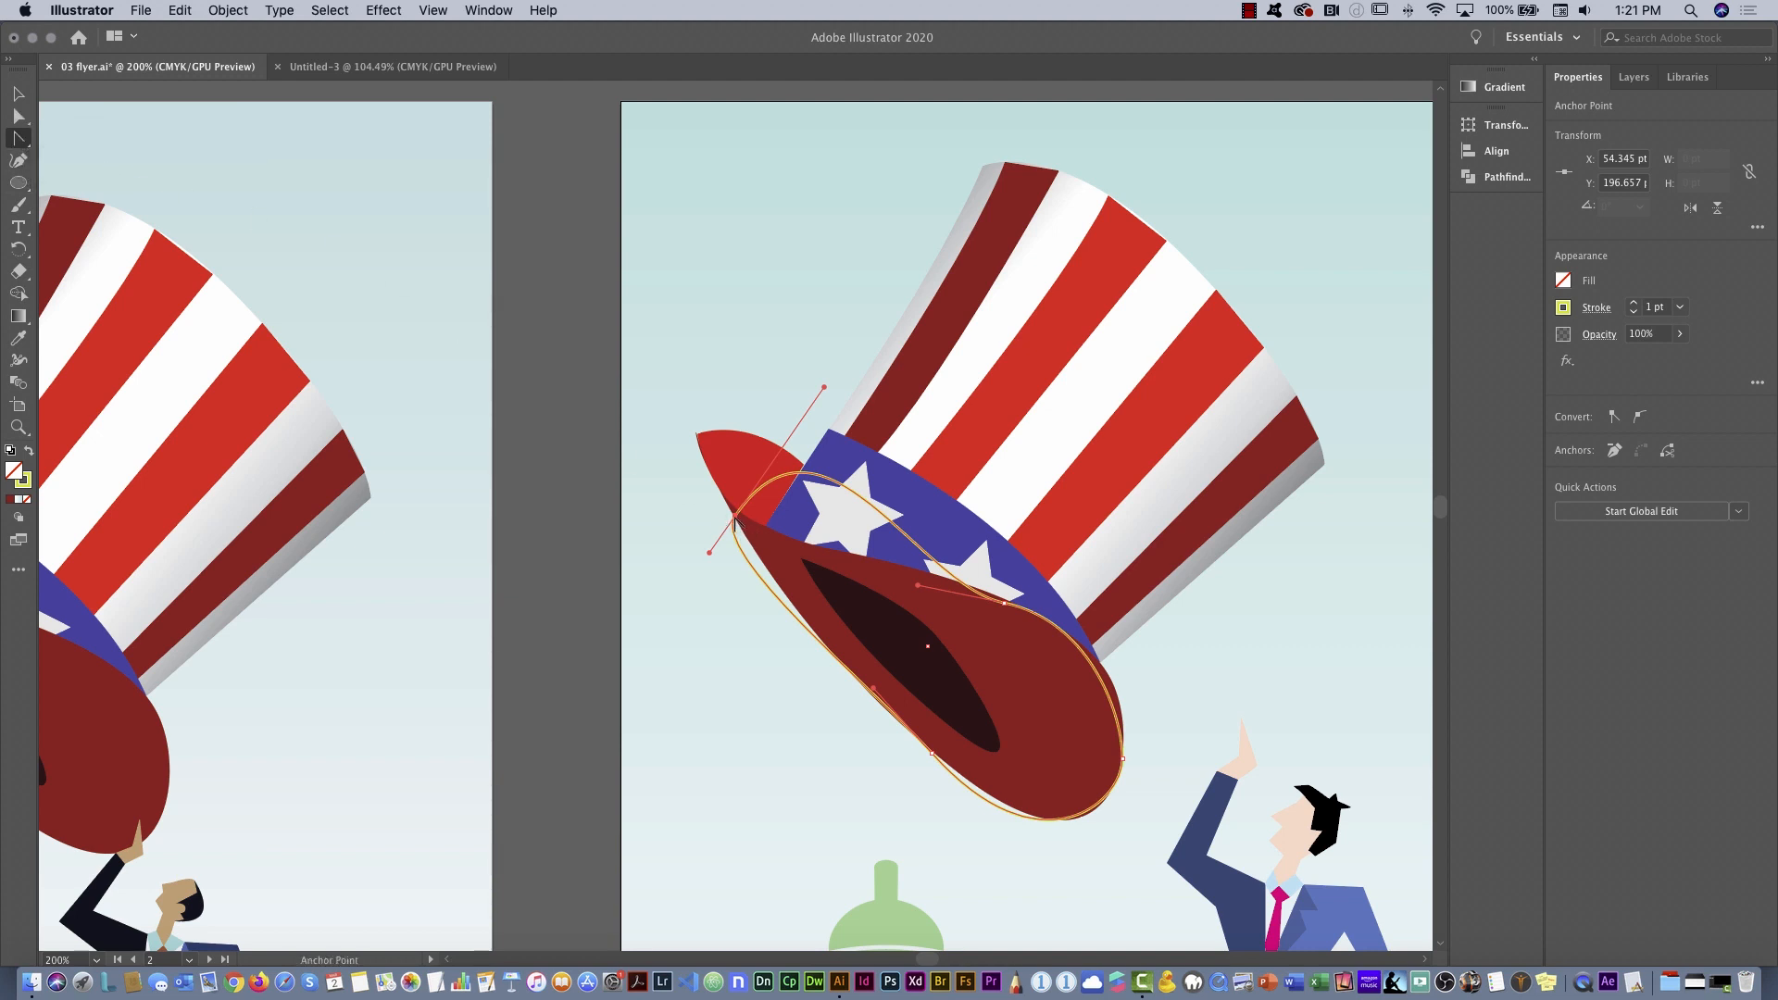
pyautogui.click(734, 523)
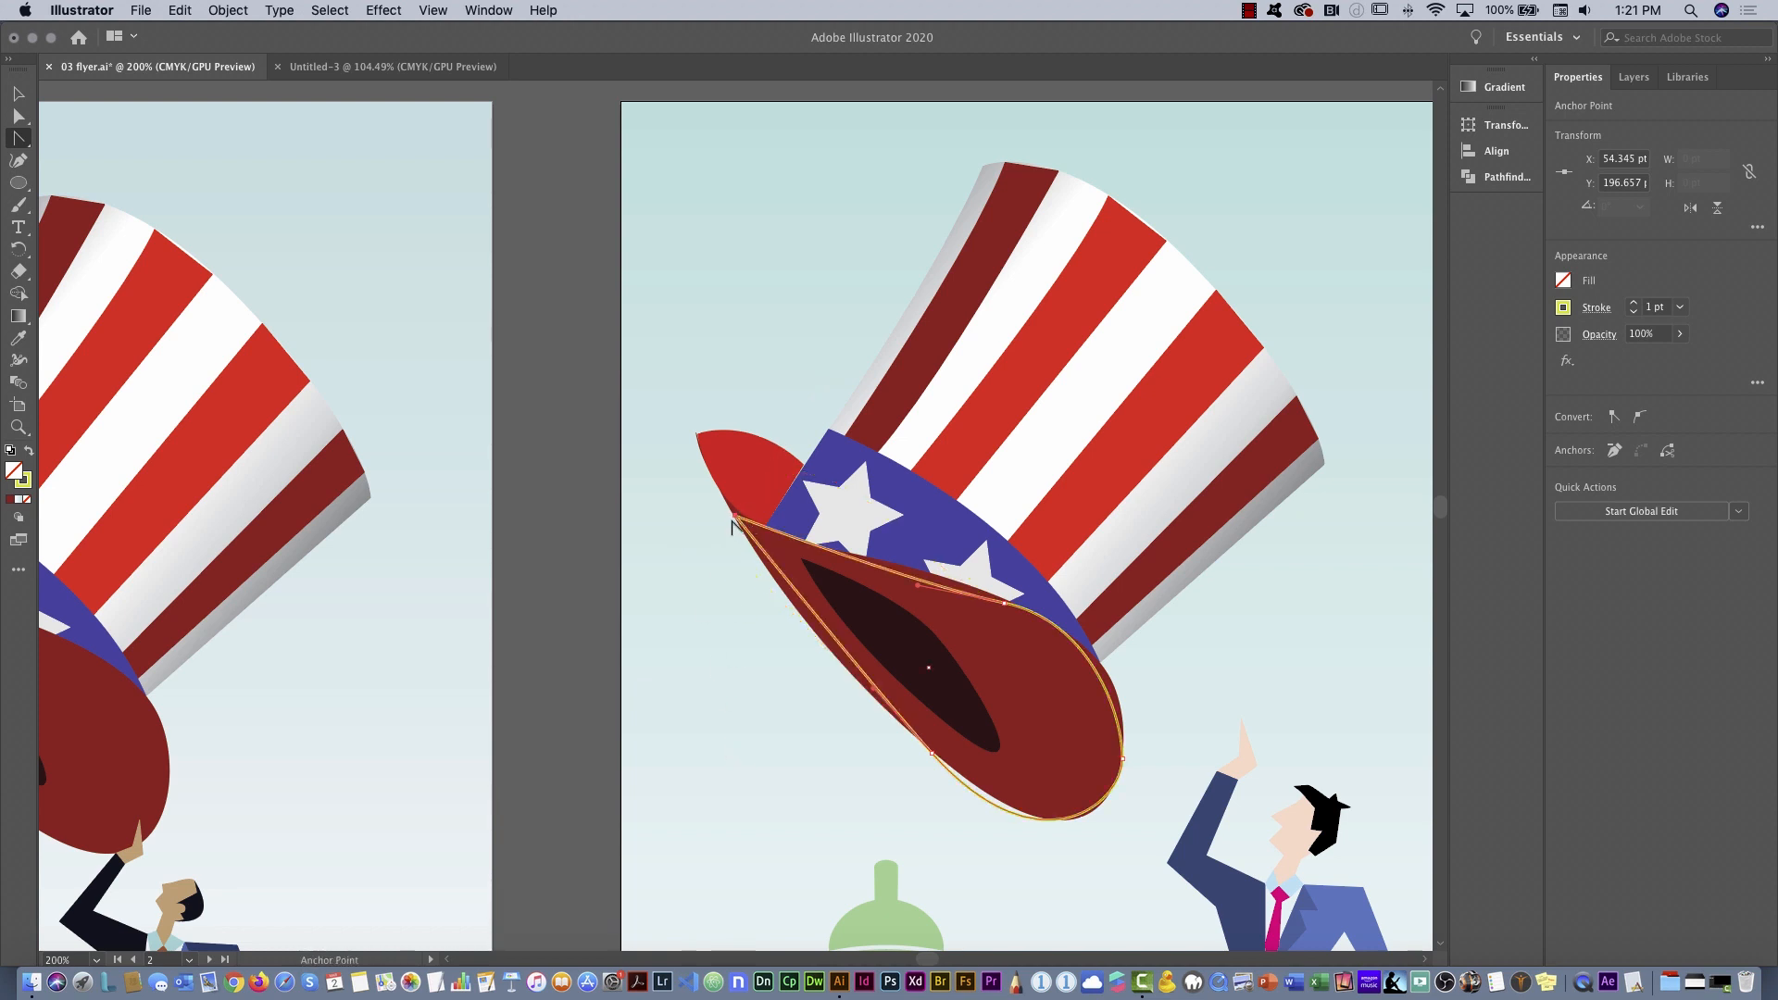
pyautogui.moveTo(734, 523); pyautogui.dragTo(765, 446)
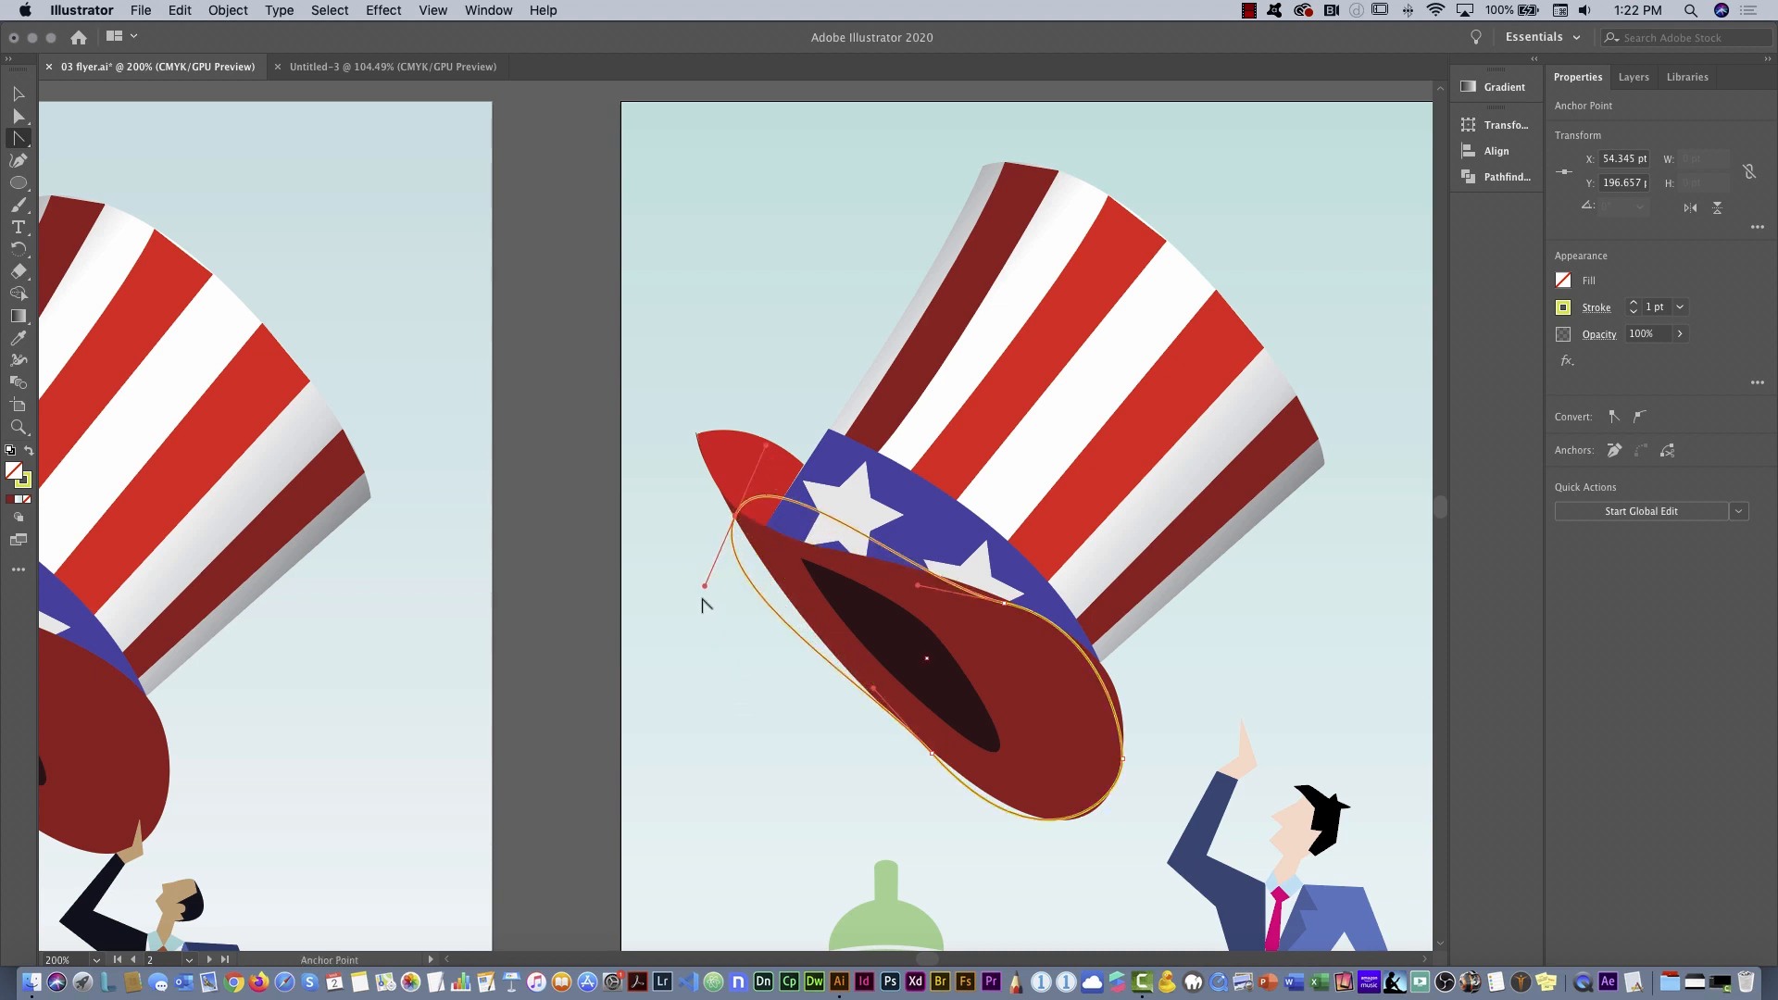
pyautogui.moveTo(704, 590); pyautogui.dragTo(758, 588)
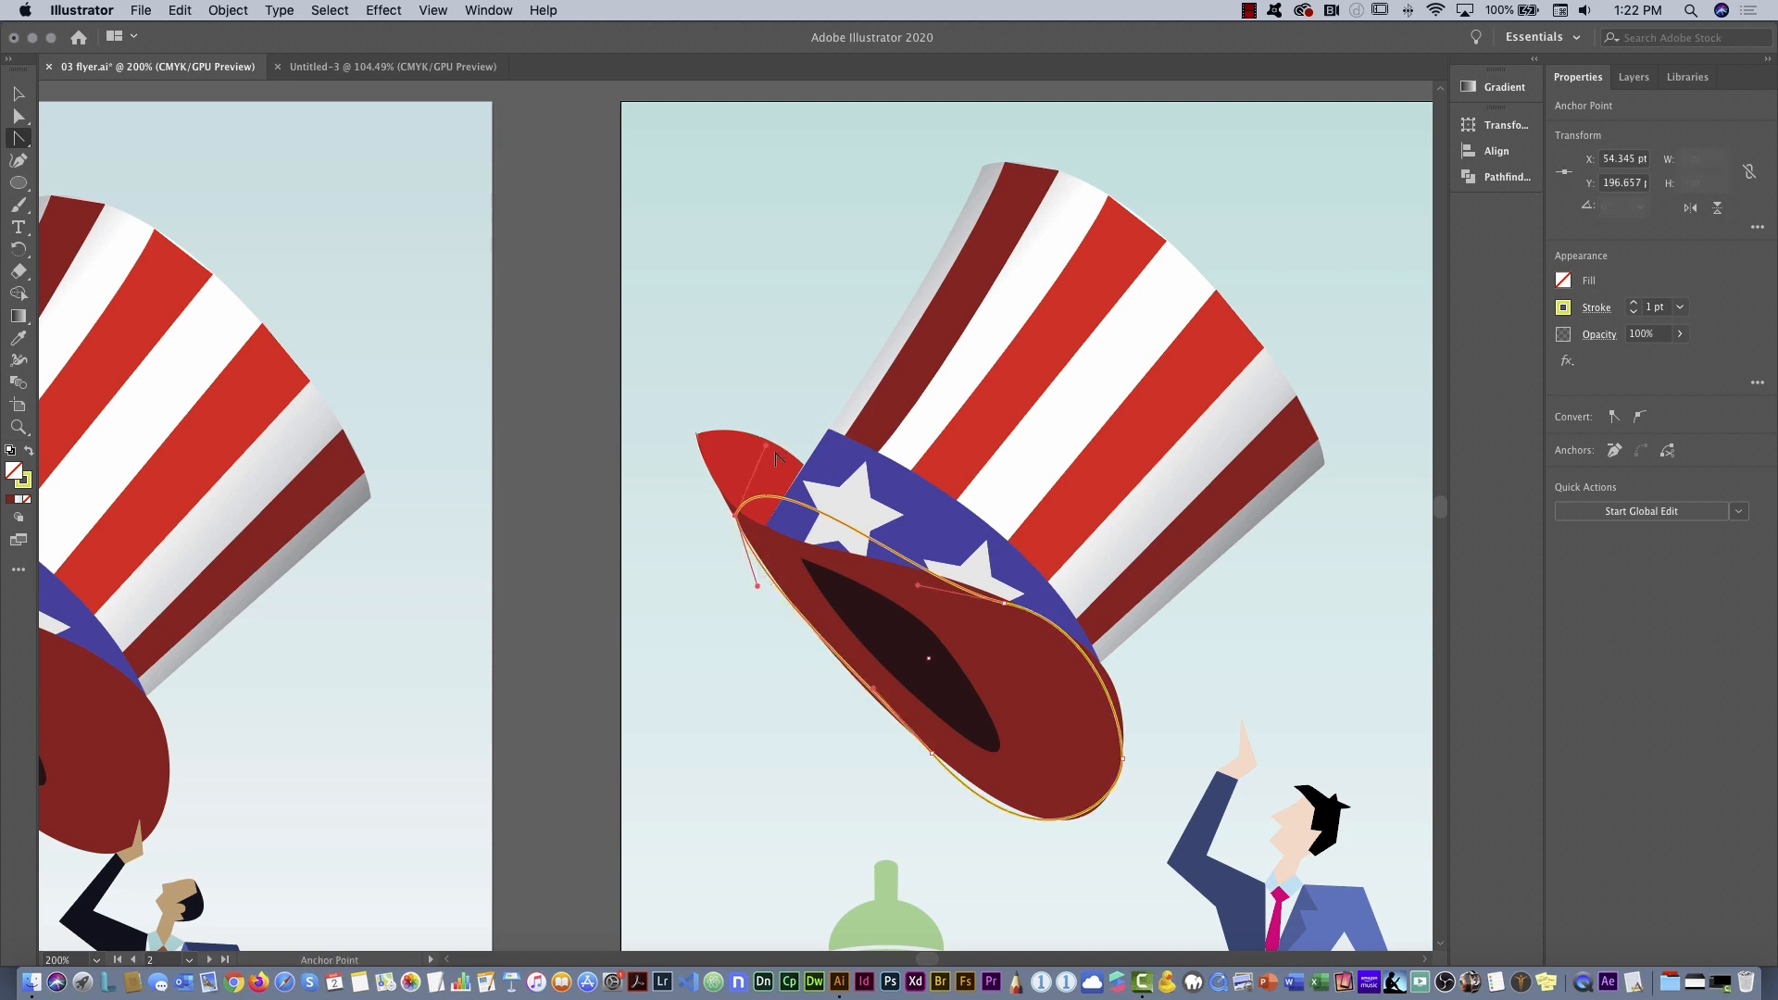
pyautogui.moveTo(766, 451); pyautogui.dragTo(853, 565)
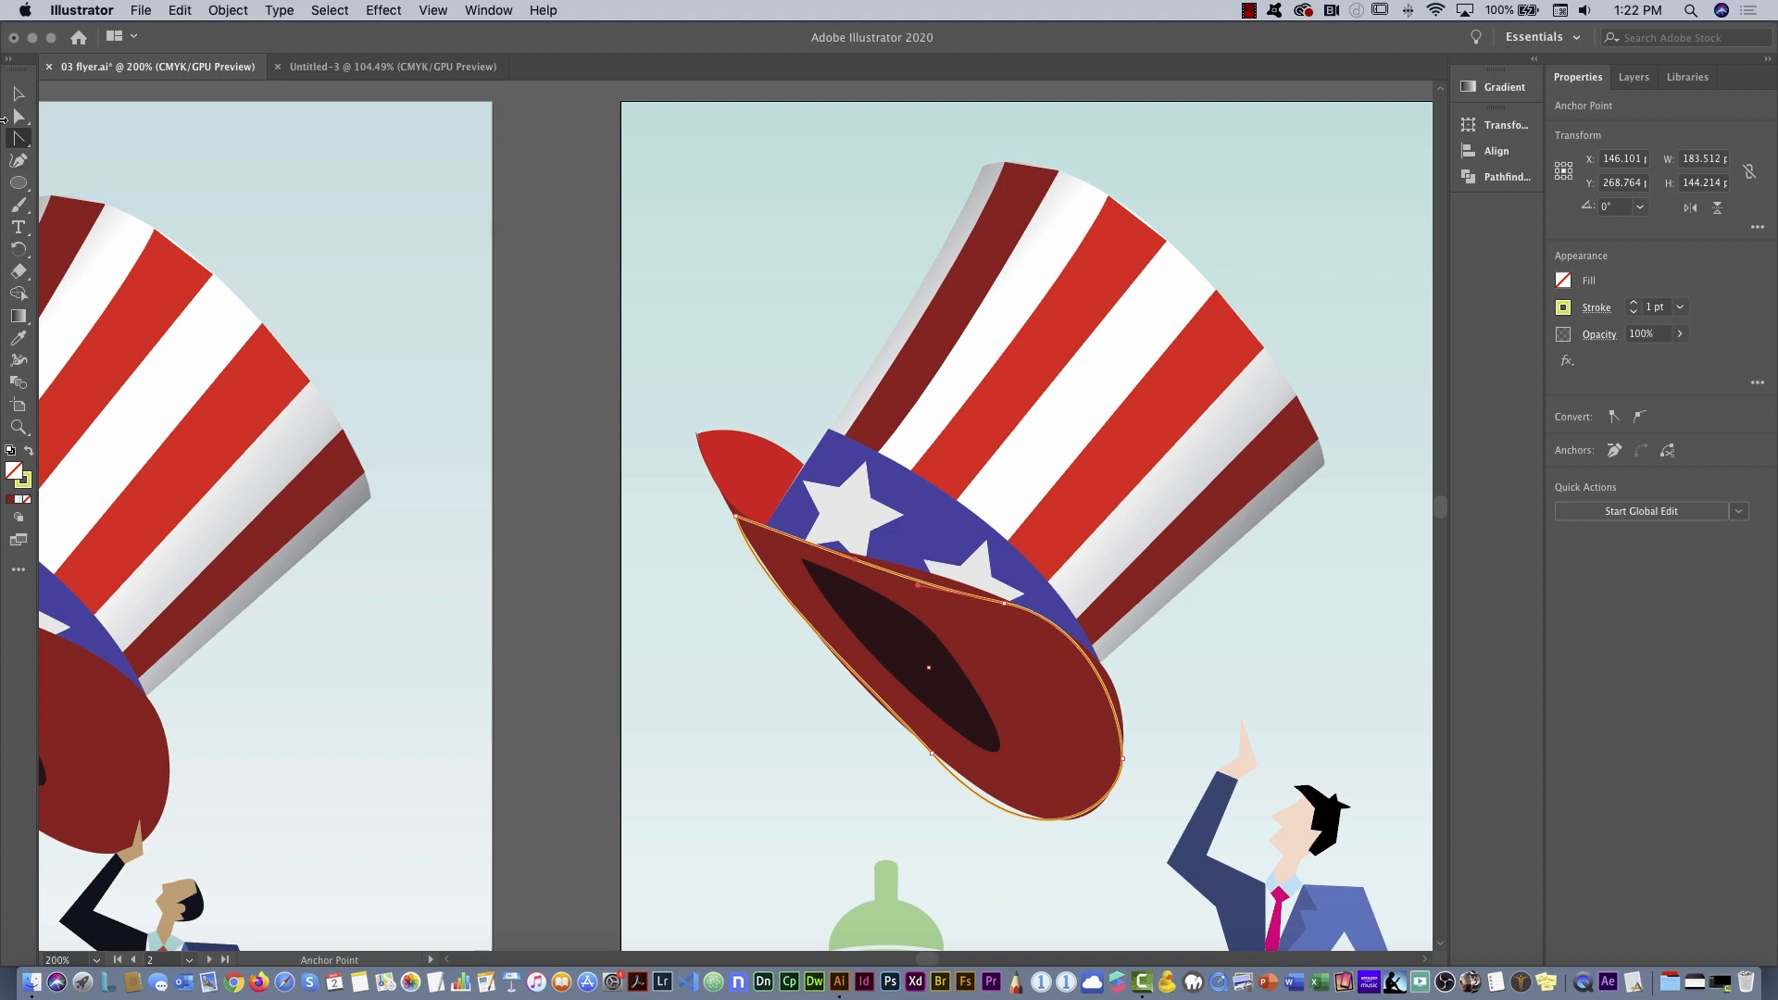
pyautogui.click(23, 119)
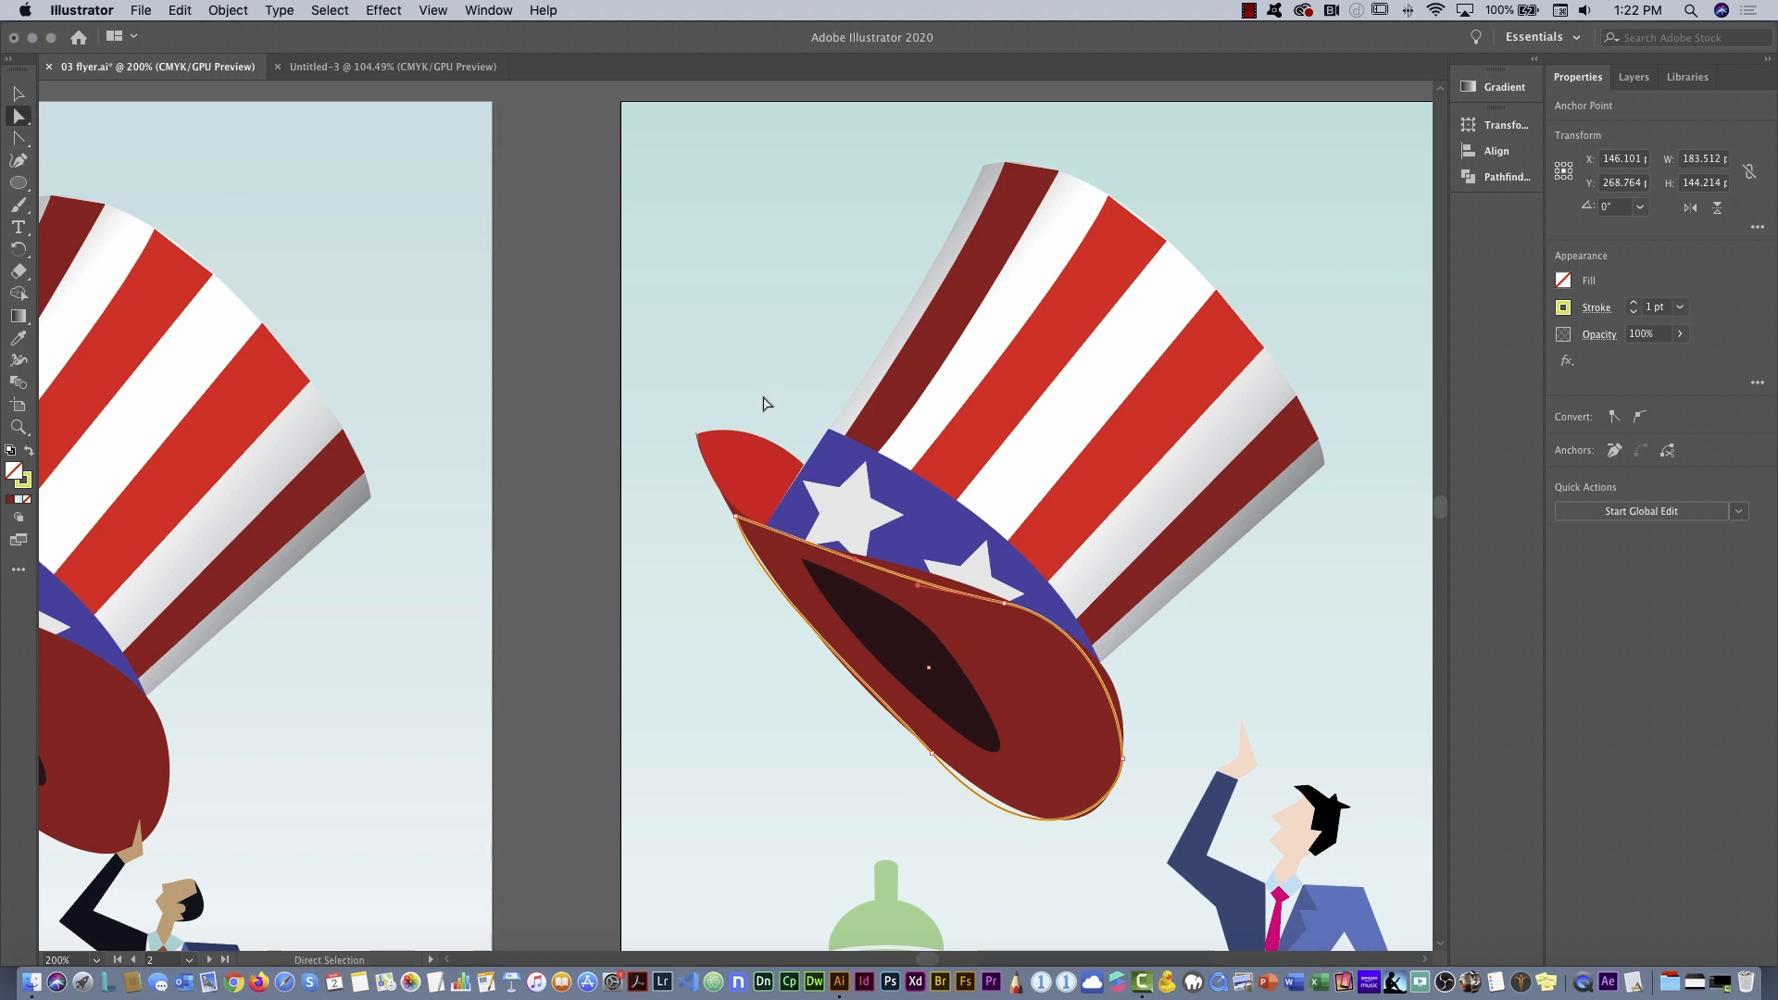
# Trace the bright red brim flap with a closed four-point Pen path about 61 by 52 pt and bend its upper edge along the flap
pyautogui.click(19, 162)
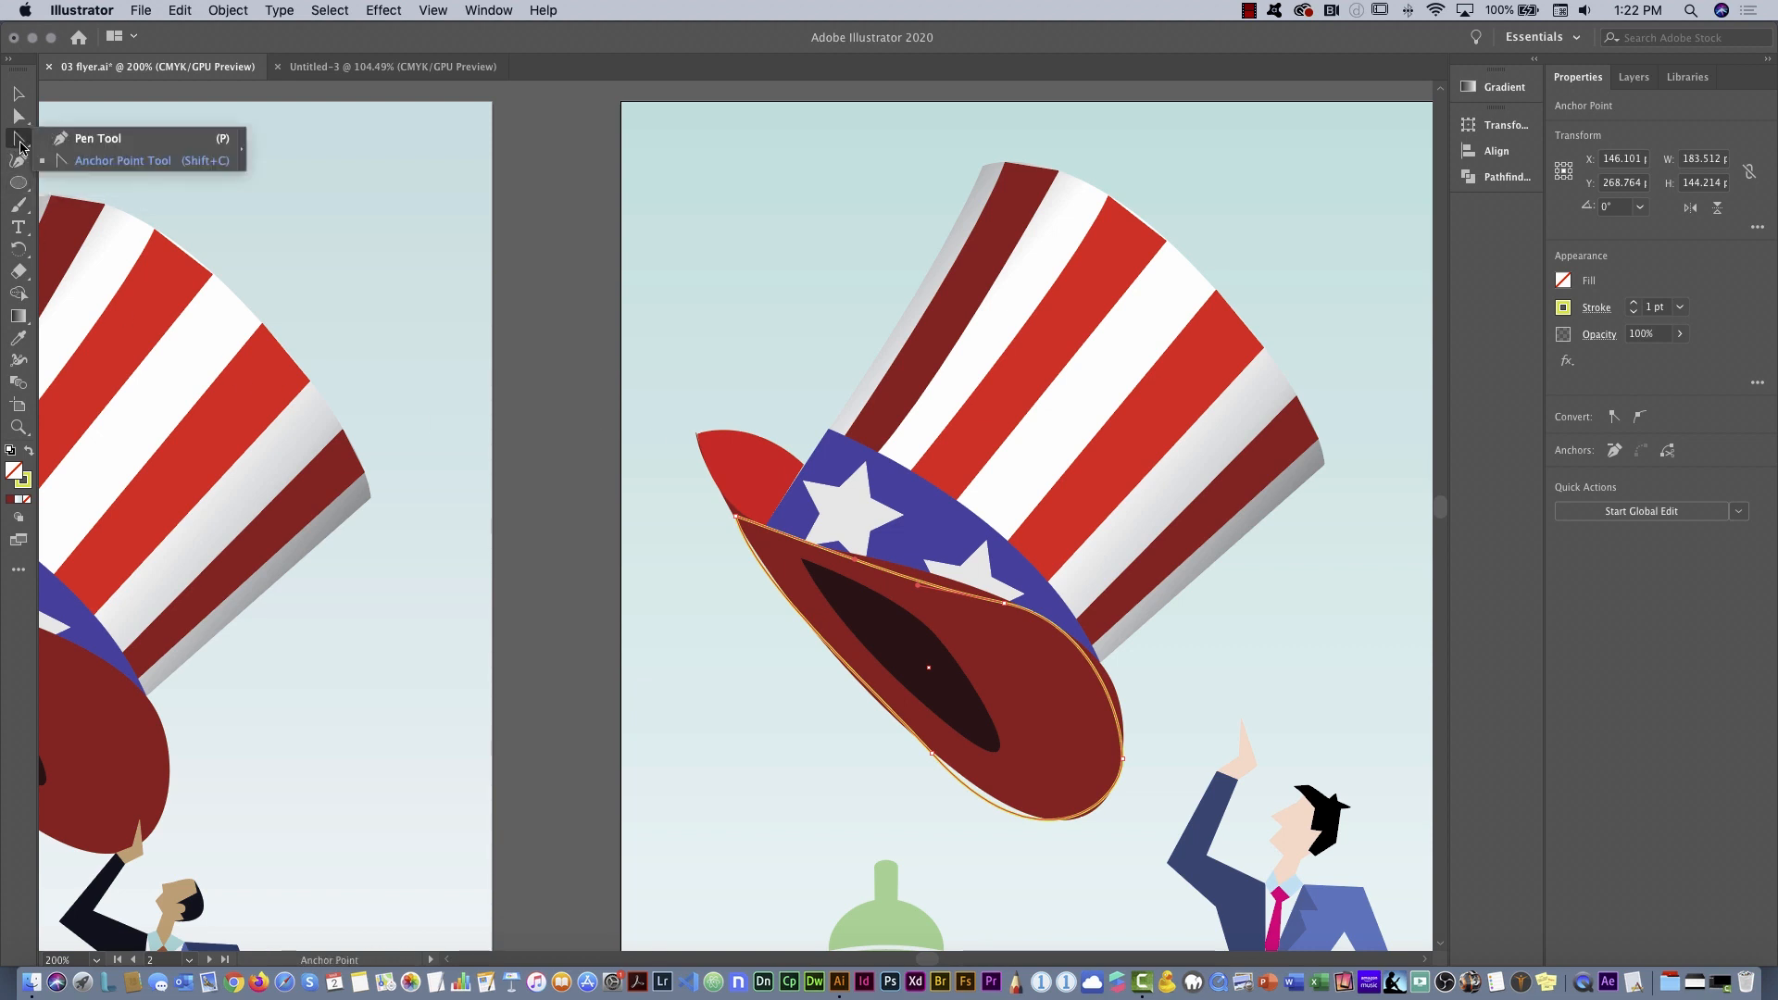
pyautogui.click(822, 474)
pyautogui.click(694, 434)
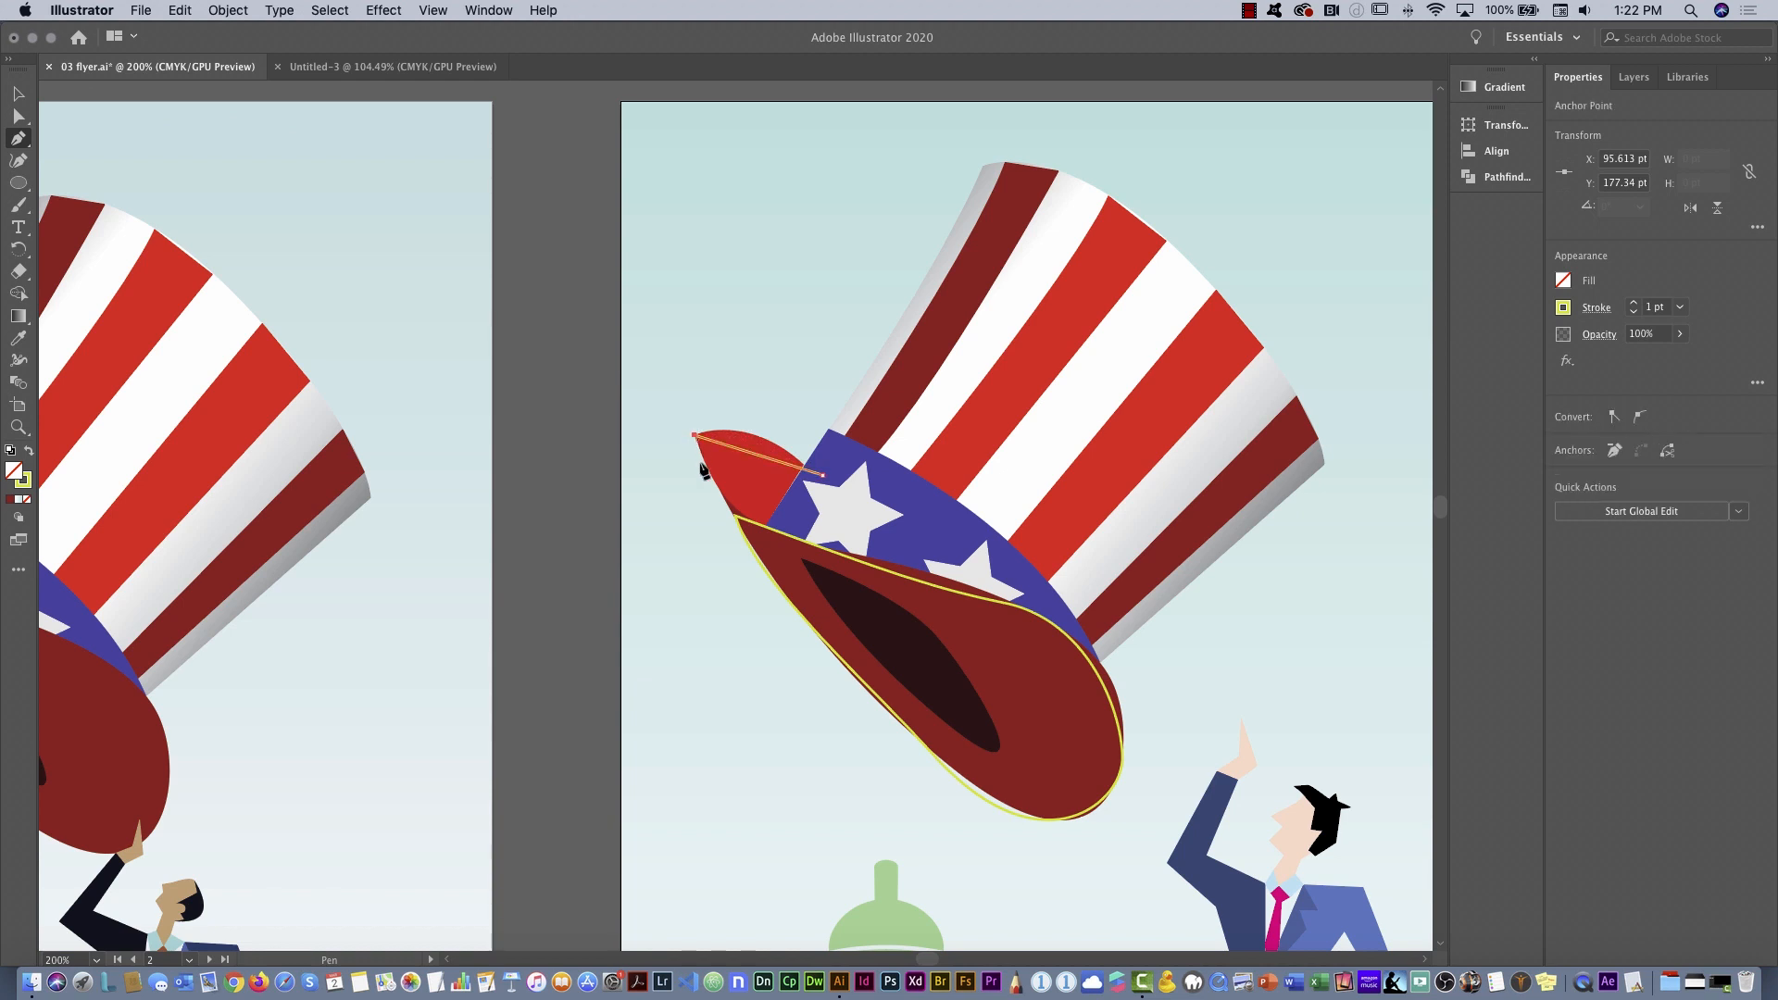
pyautogui.click(751, 542)
pyautogui.click(822, 474)
pyautogui.moveTo(19, 137); pyautogui.dragTo(101, 162)
pyautogui.moveTo(758, 454); pyautogui.dragTo(767, 432)
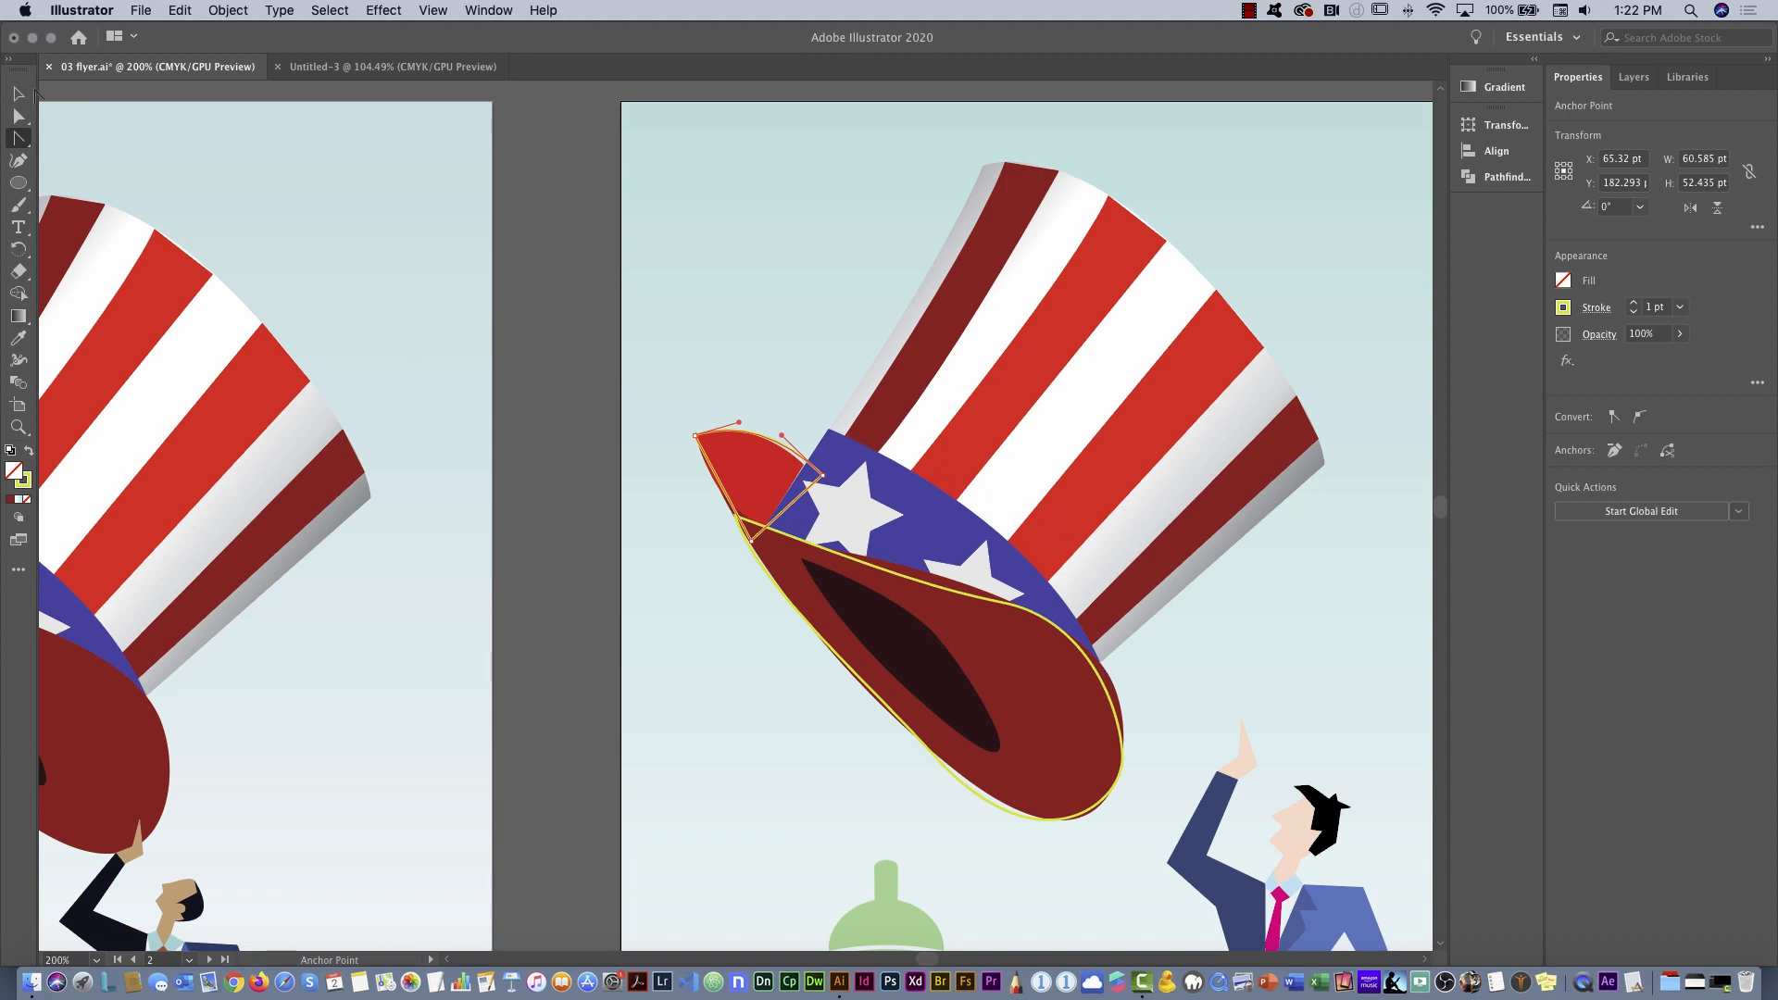
# Outline the blue star band with a closed four-point Pen path about 166 by 147 pt and curve its upper edge along the band
pyautogui.moveTo(15, 139); pyautogui.dragTo(61, 145)
pyautogui.click(762, 538)
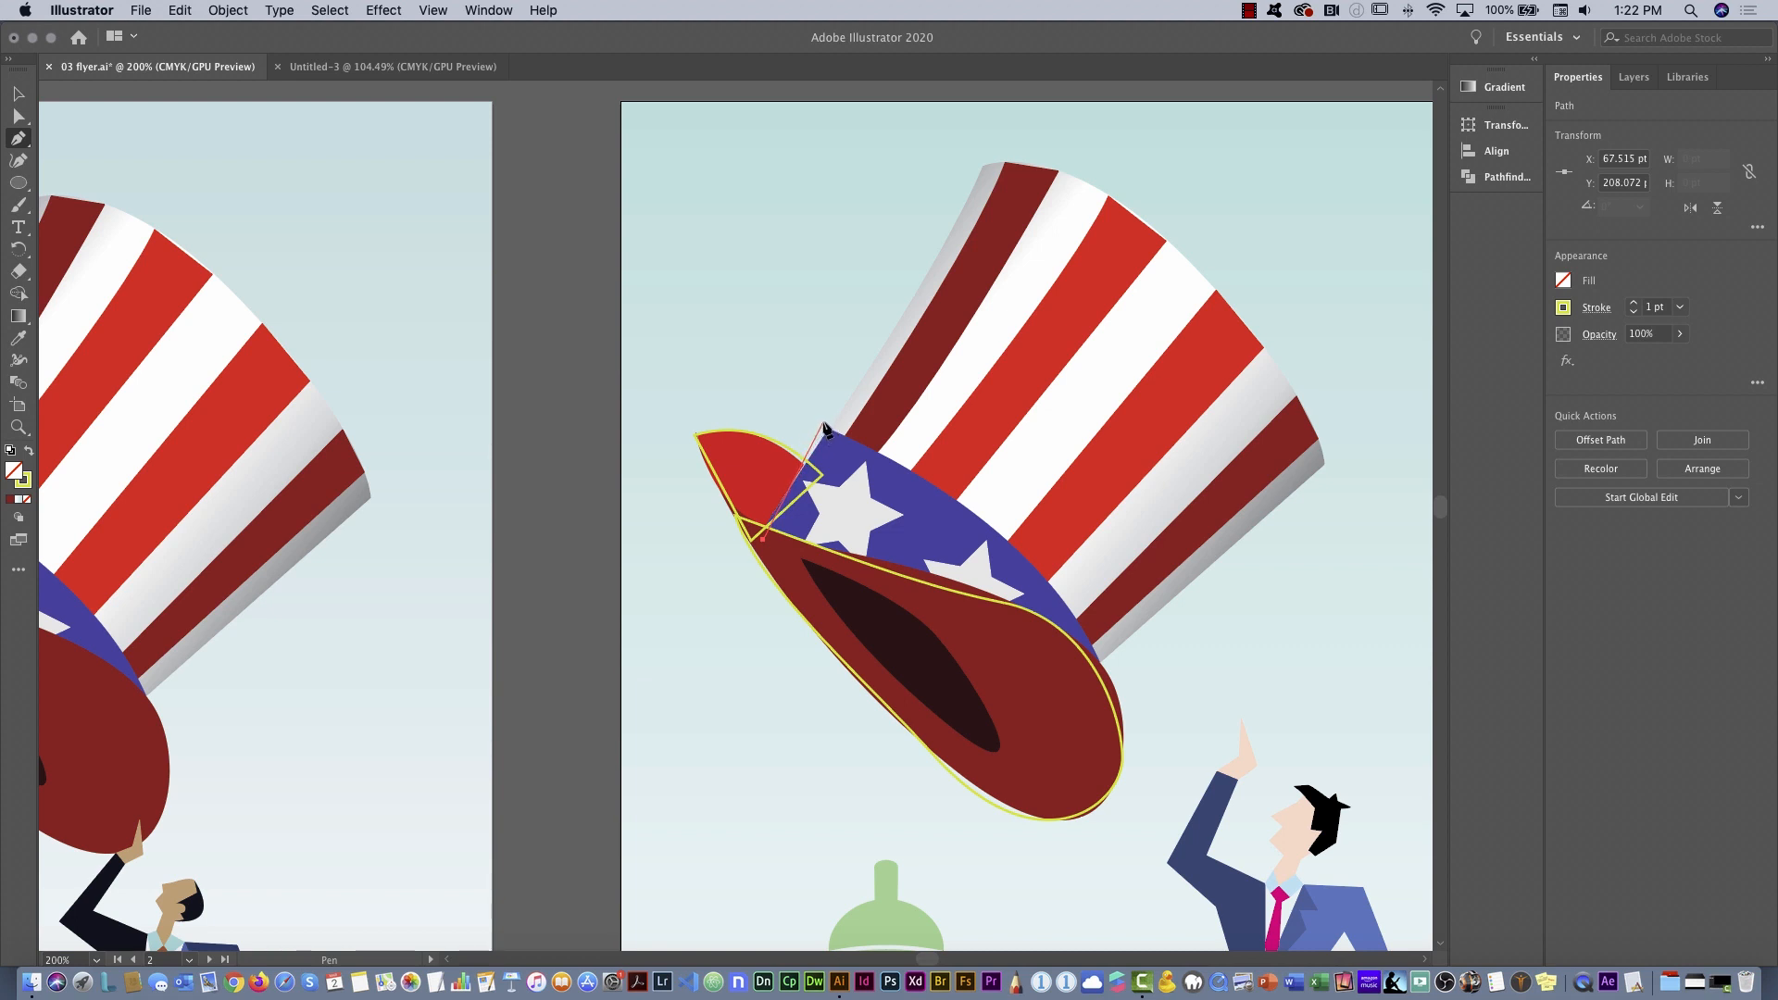
pyautogui.moveTo(824, 423); pyautogui.dragTo(1102, 681)
pyautogui.click(1051, 733)
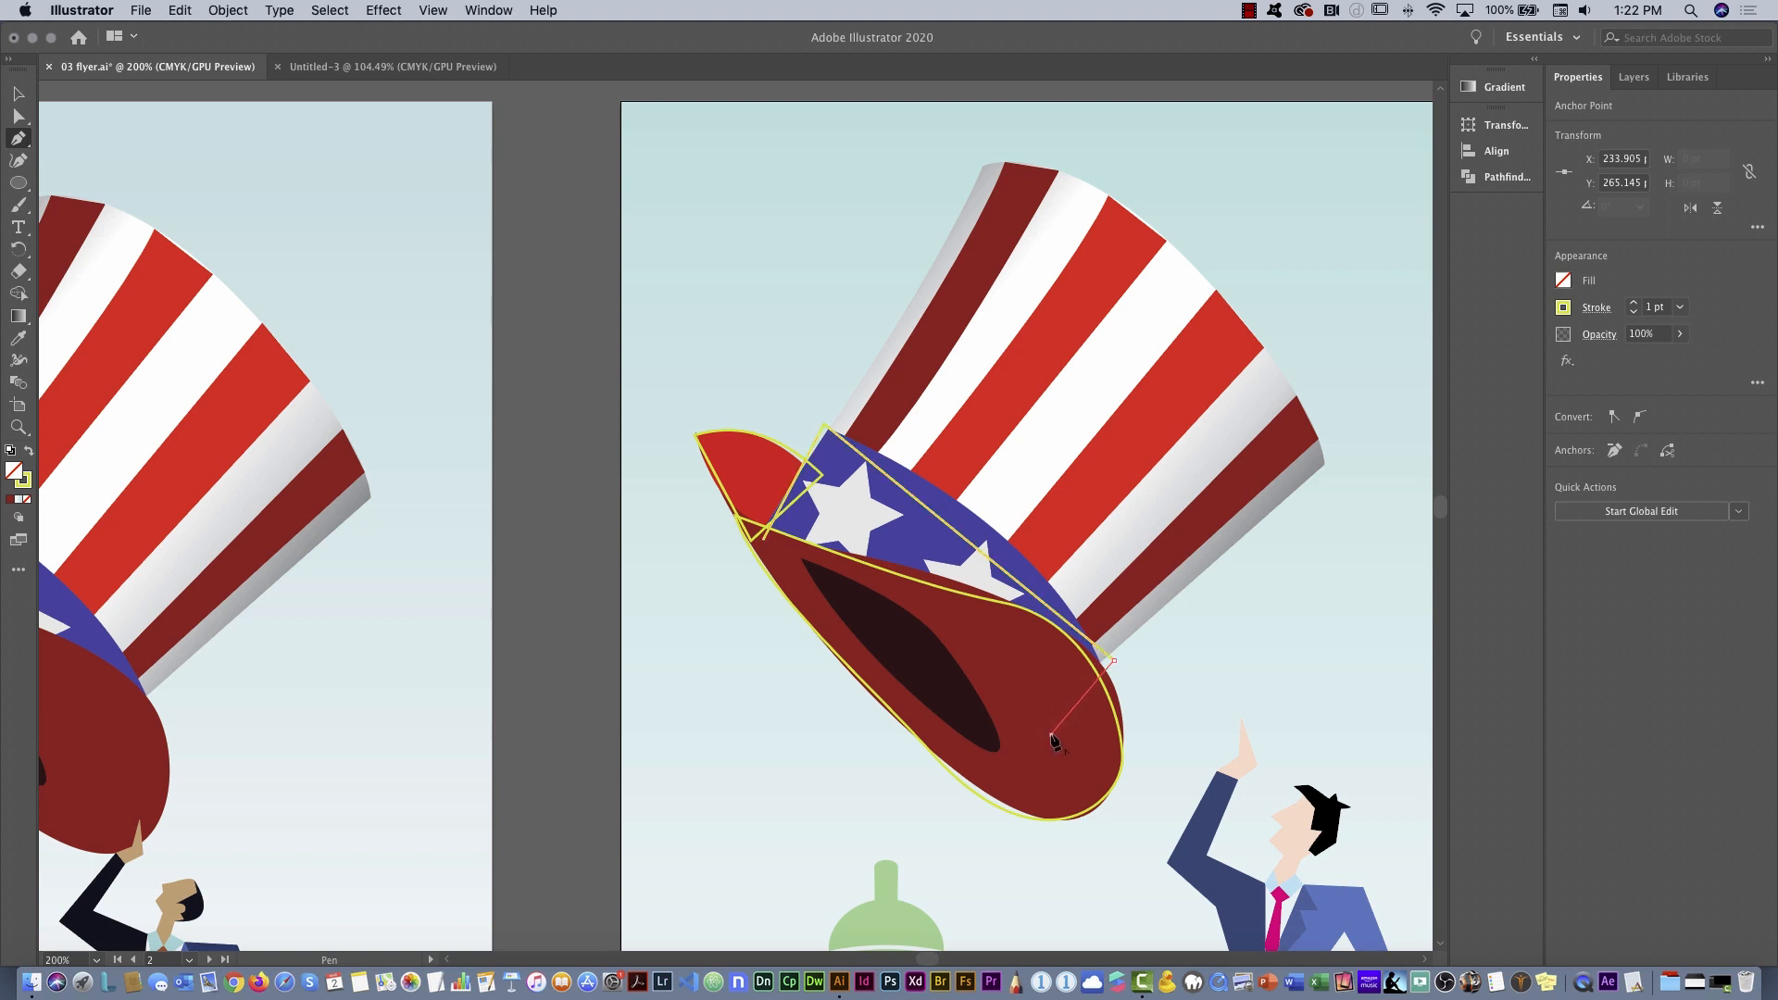
pyautogui.click(765, 538)
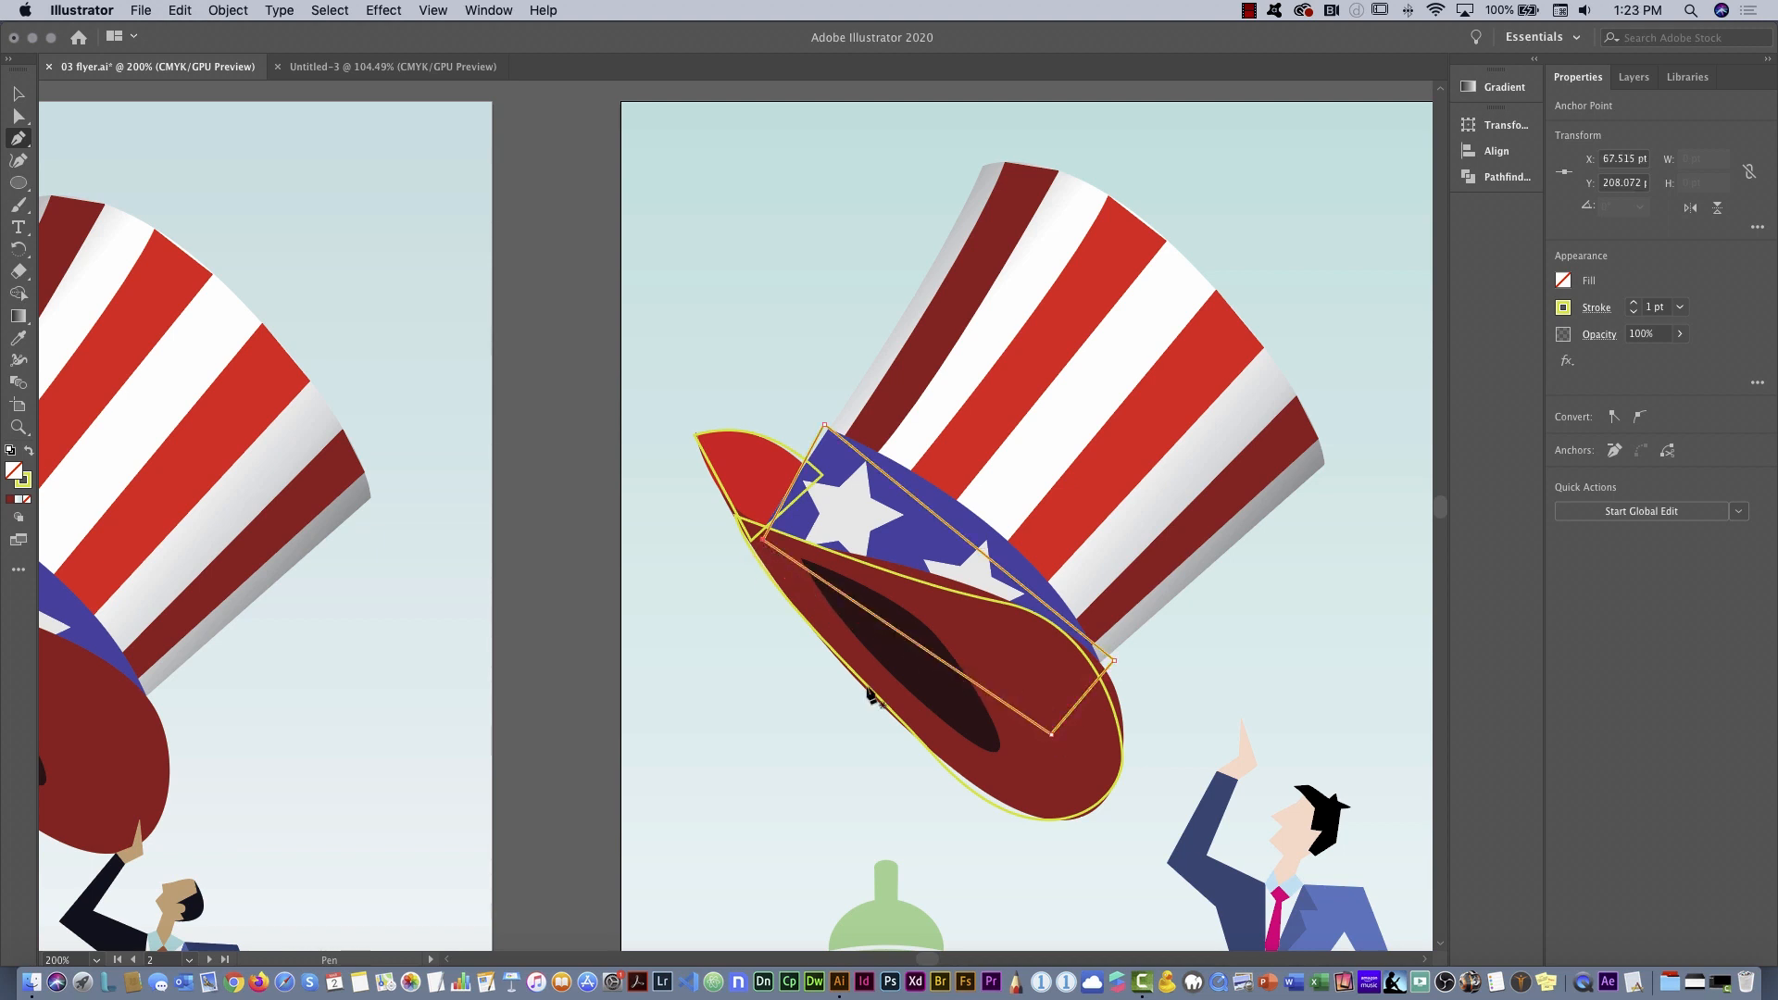
pyautogui.moveTo(18, 138); pyautogui.dragTo(106, 162)
pyautogui.moveTo(942, 518); pyautogui.dragTo(1056, 521)
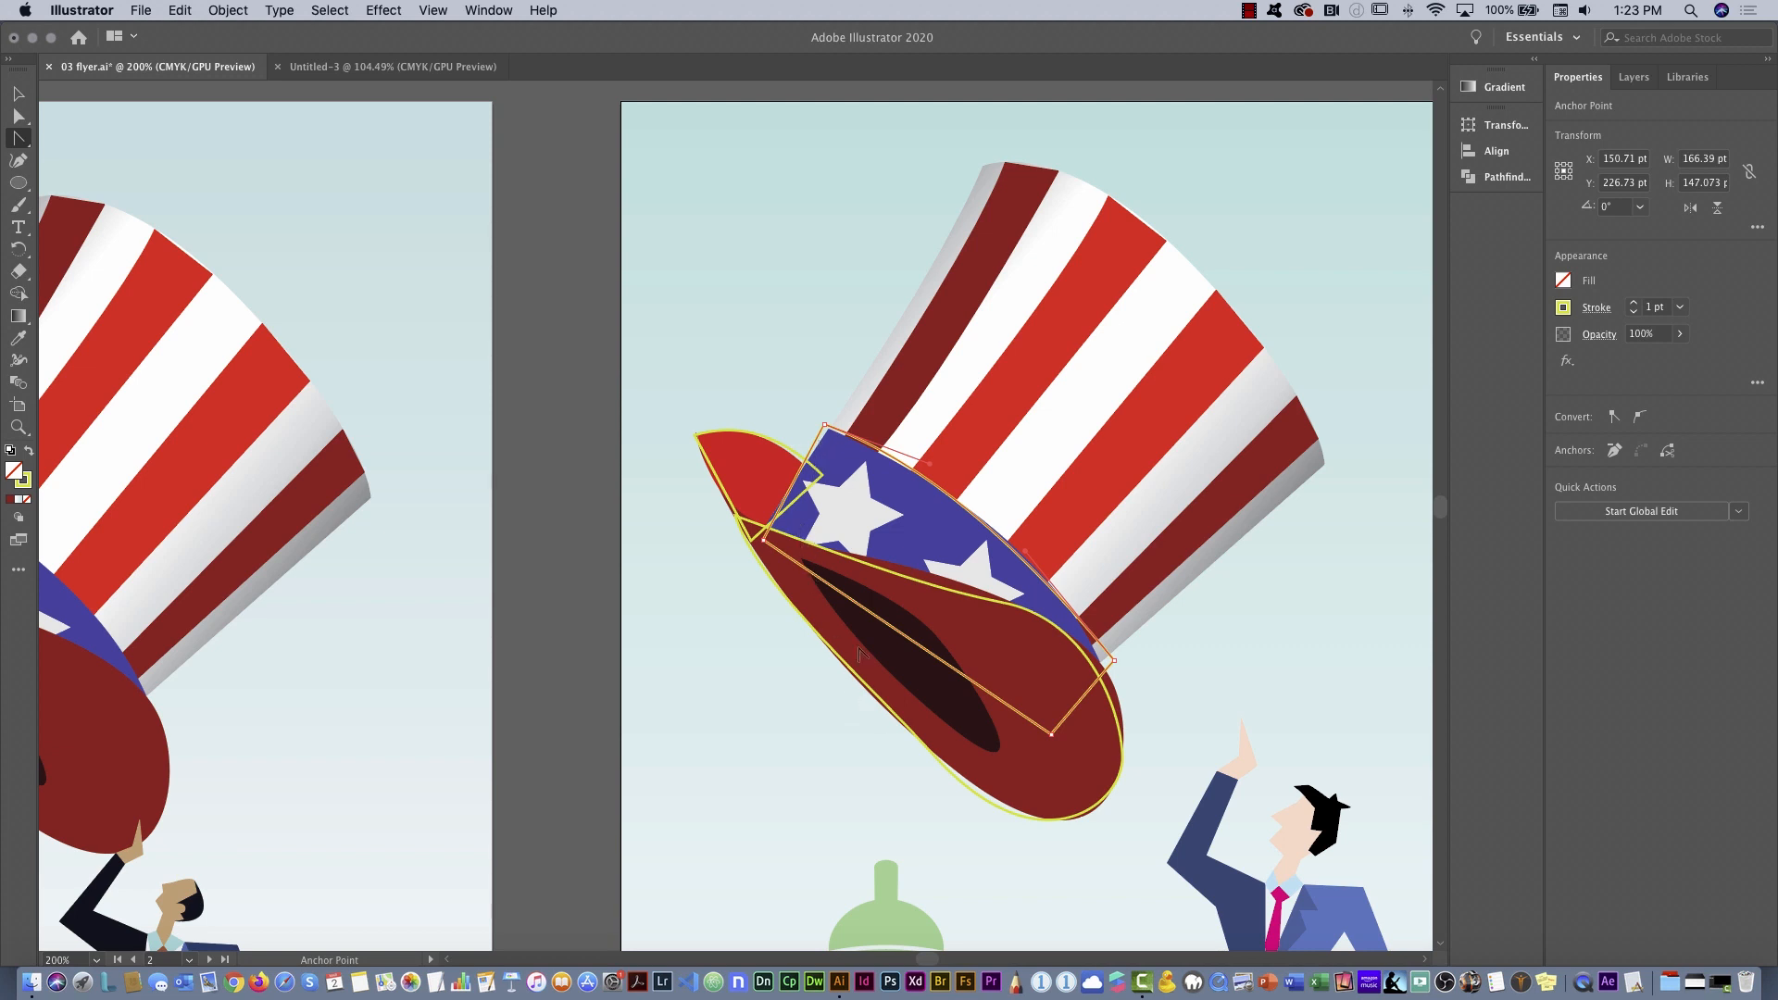
# Trace the hat's dark inner opening with a closed four-point Pen path and curve its sides and lower end to match
pyautogui.click(19, 183)
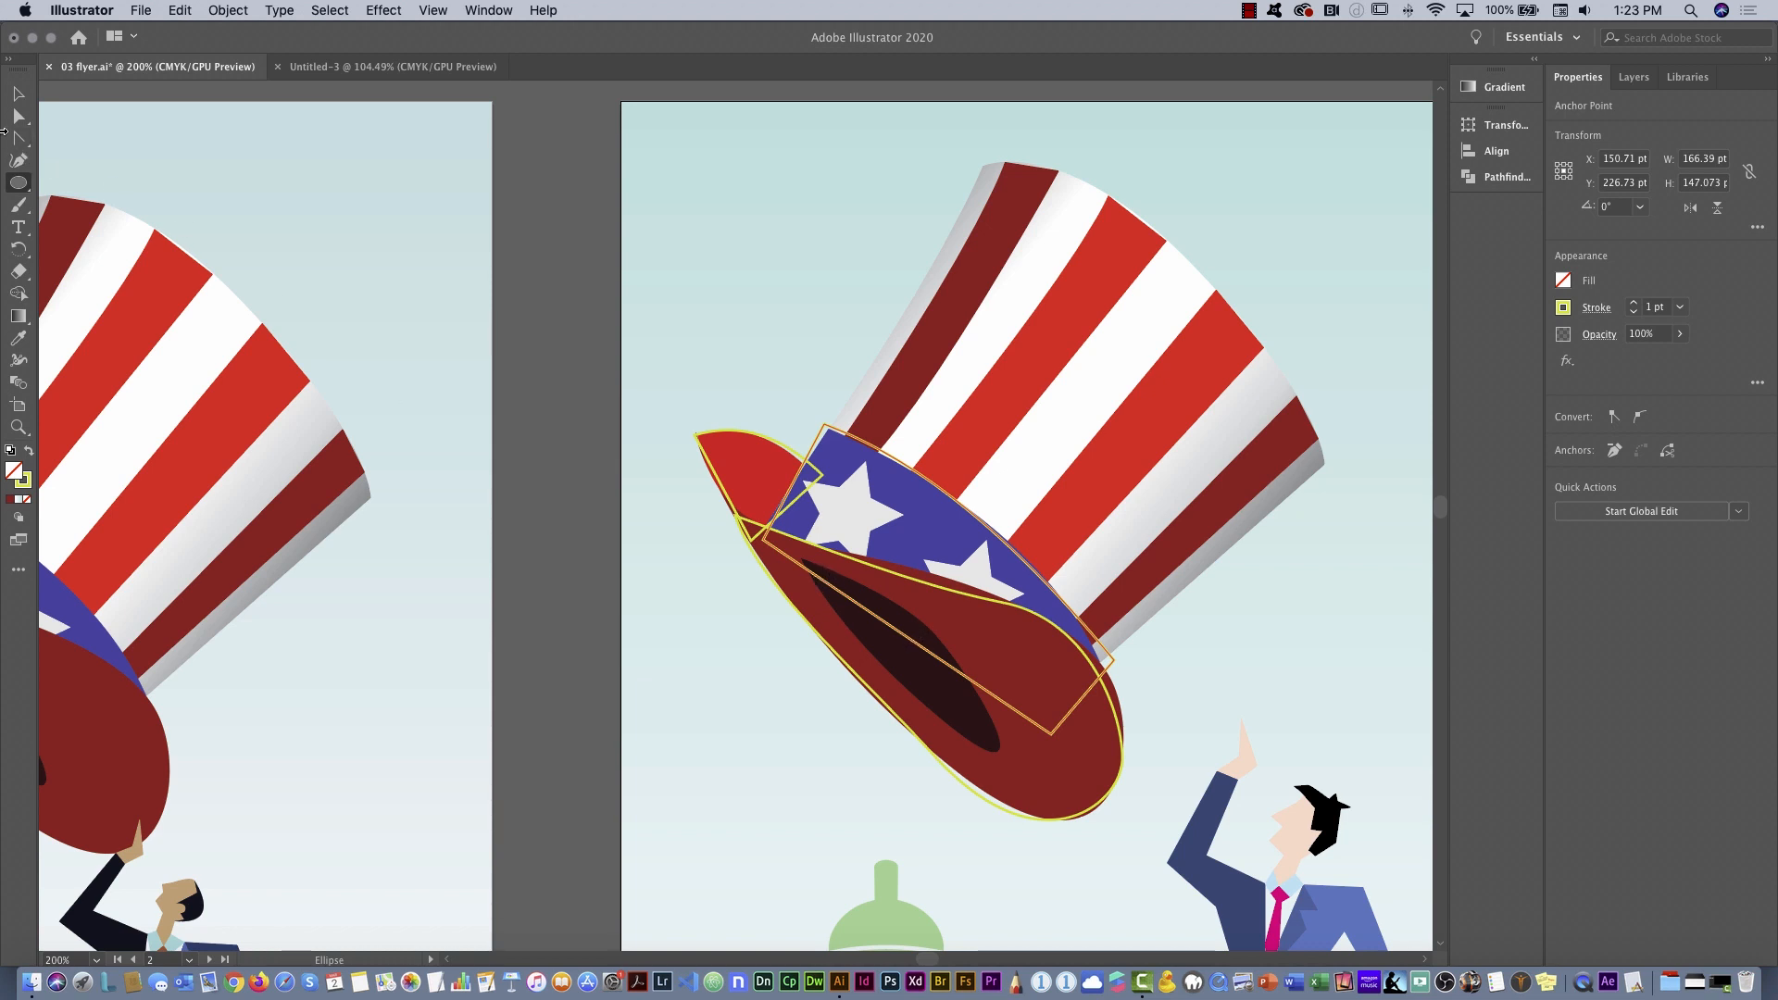
pyautogui.click(19, 138)
pyautogui.click(802, 557)
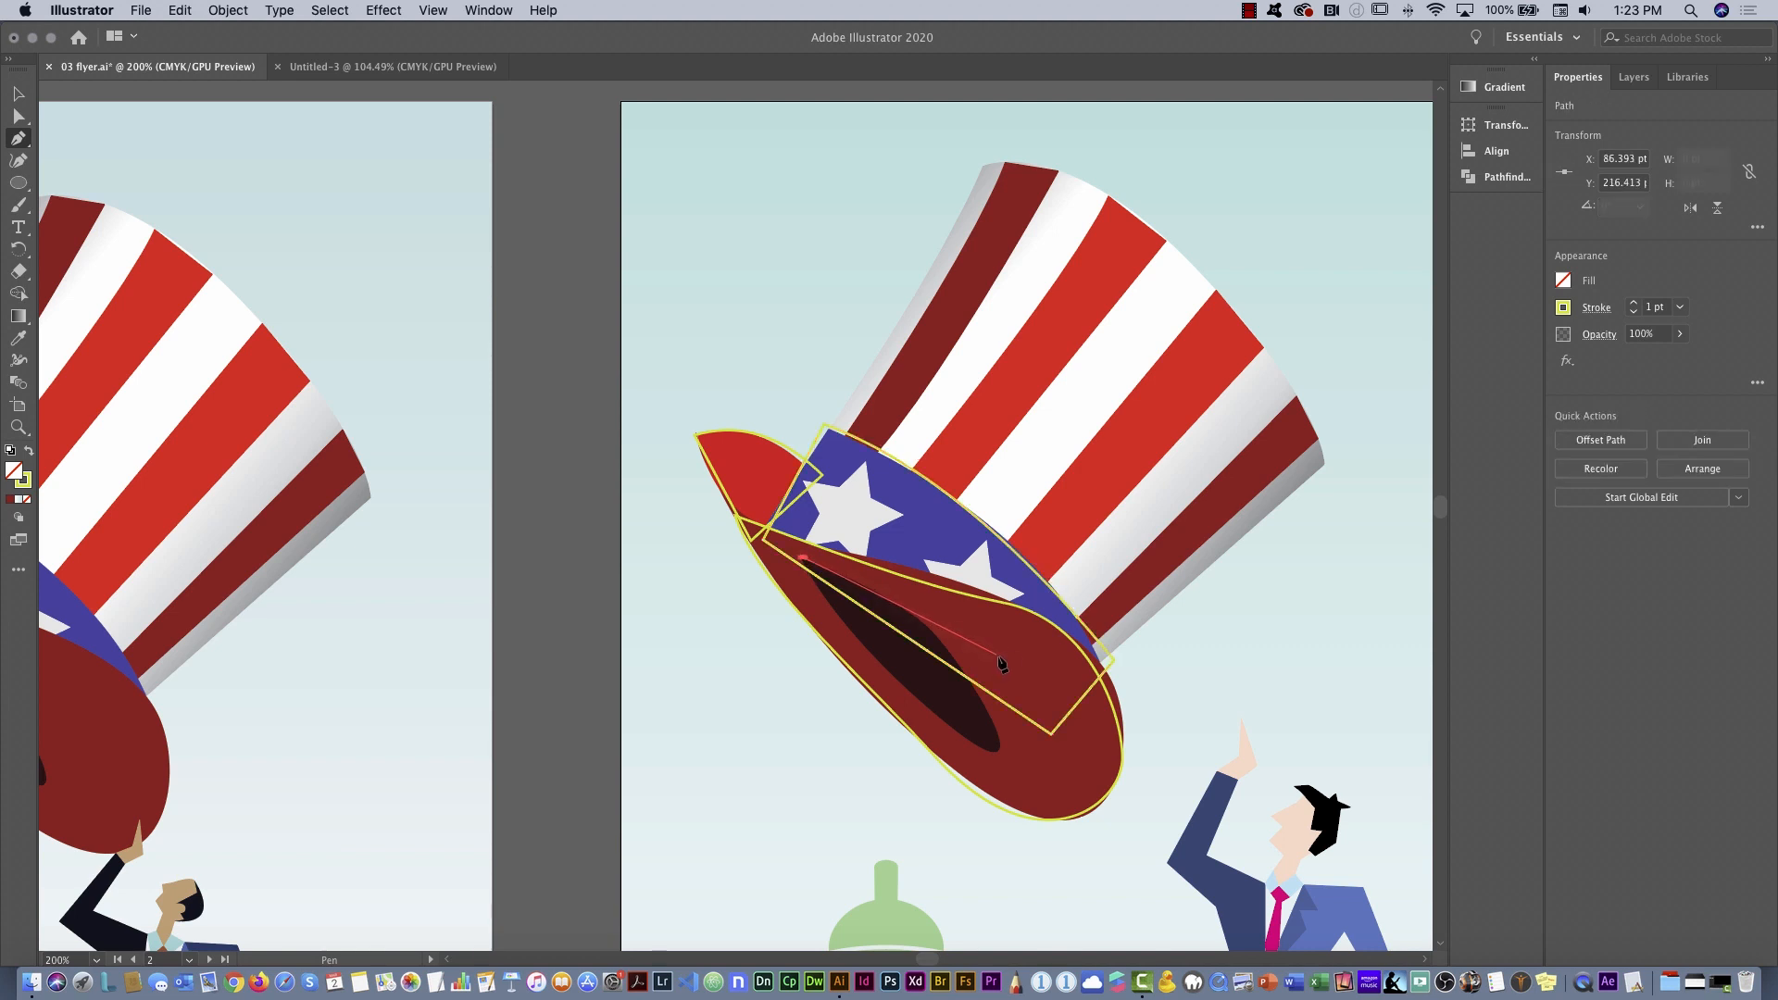
pyautogui.click(937, 632)
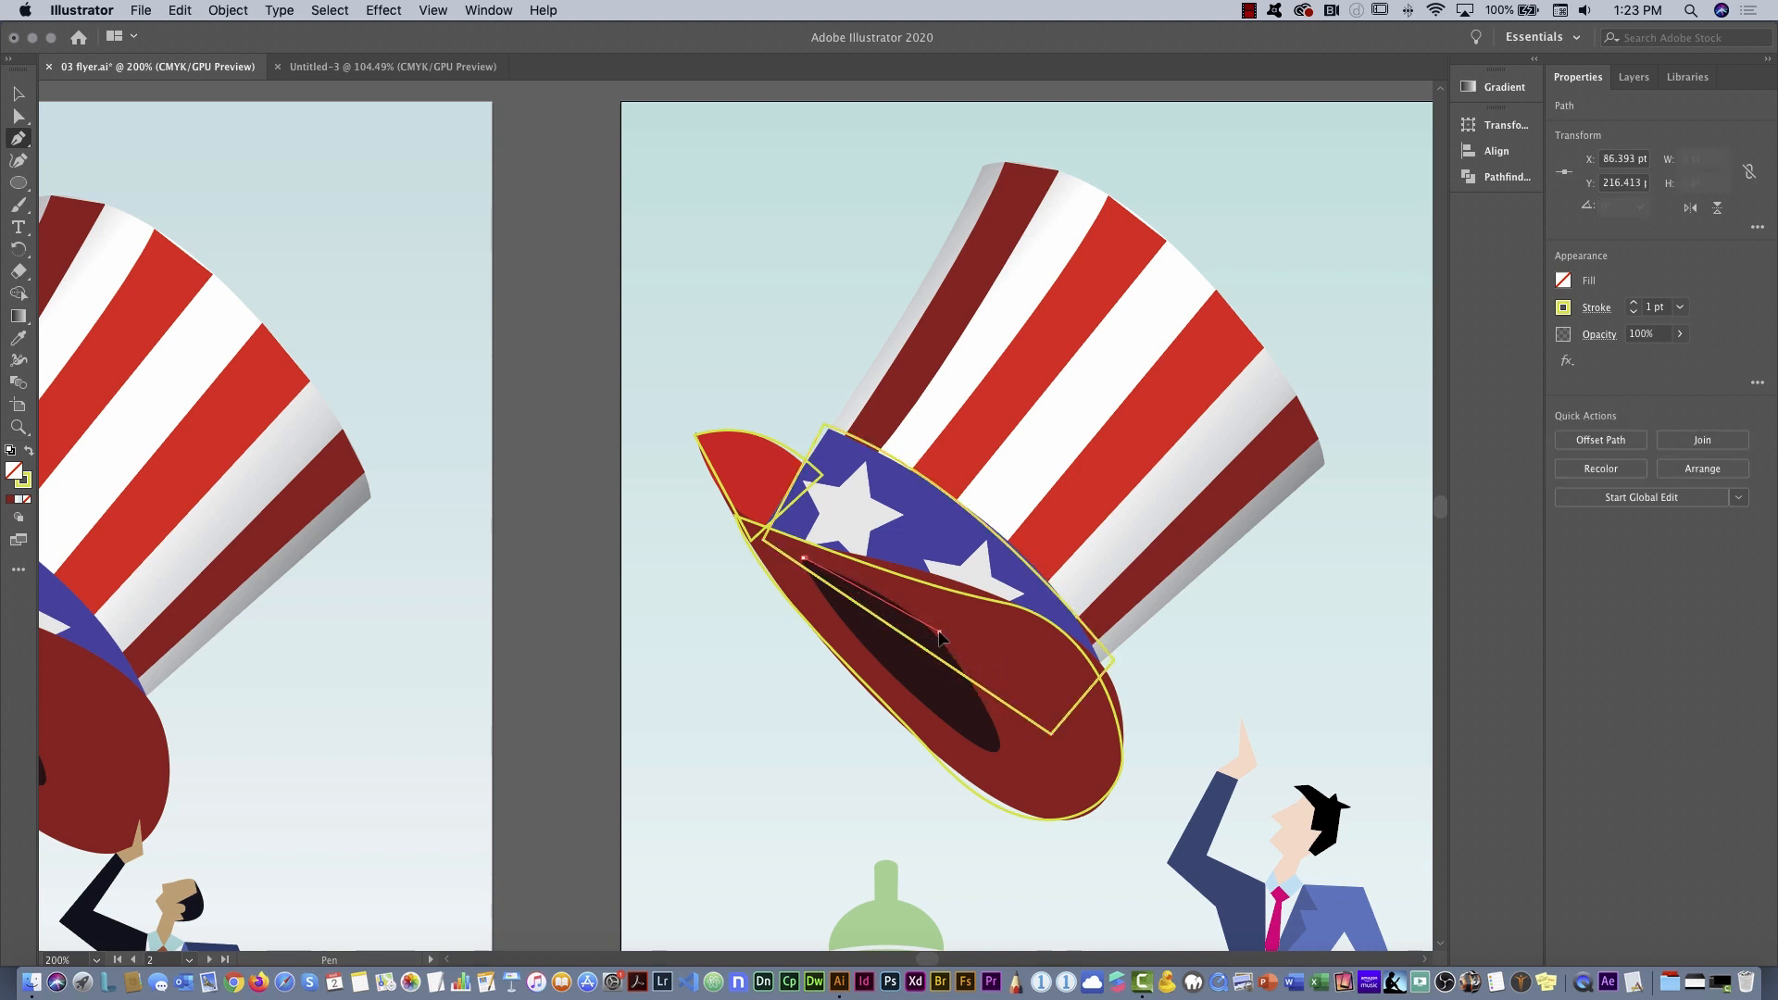
pyautogui.click(999, 752)
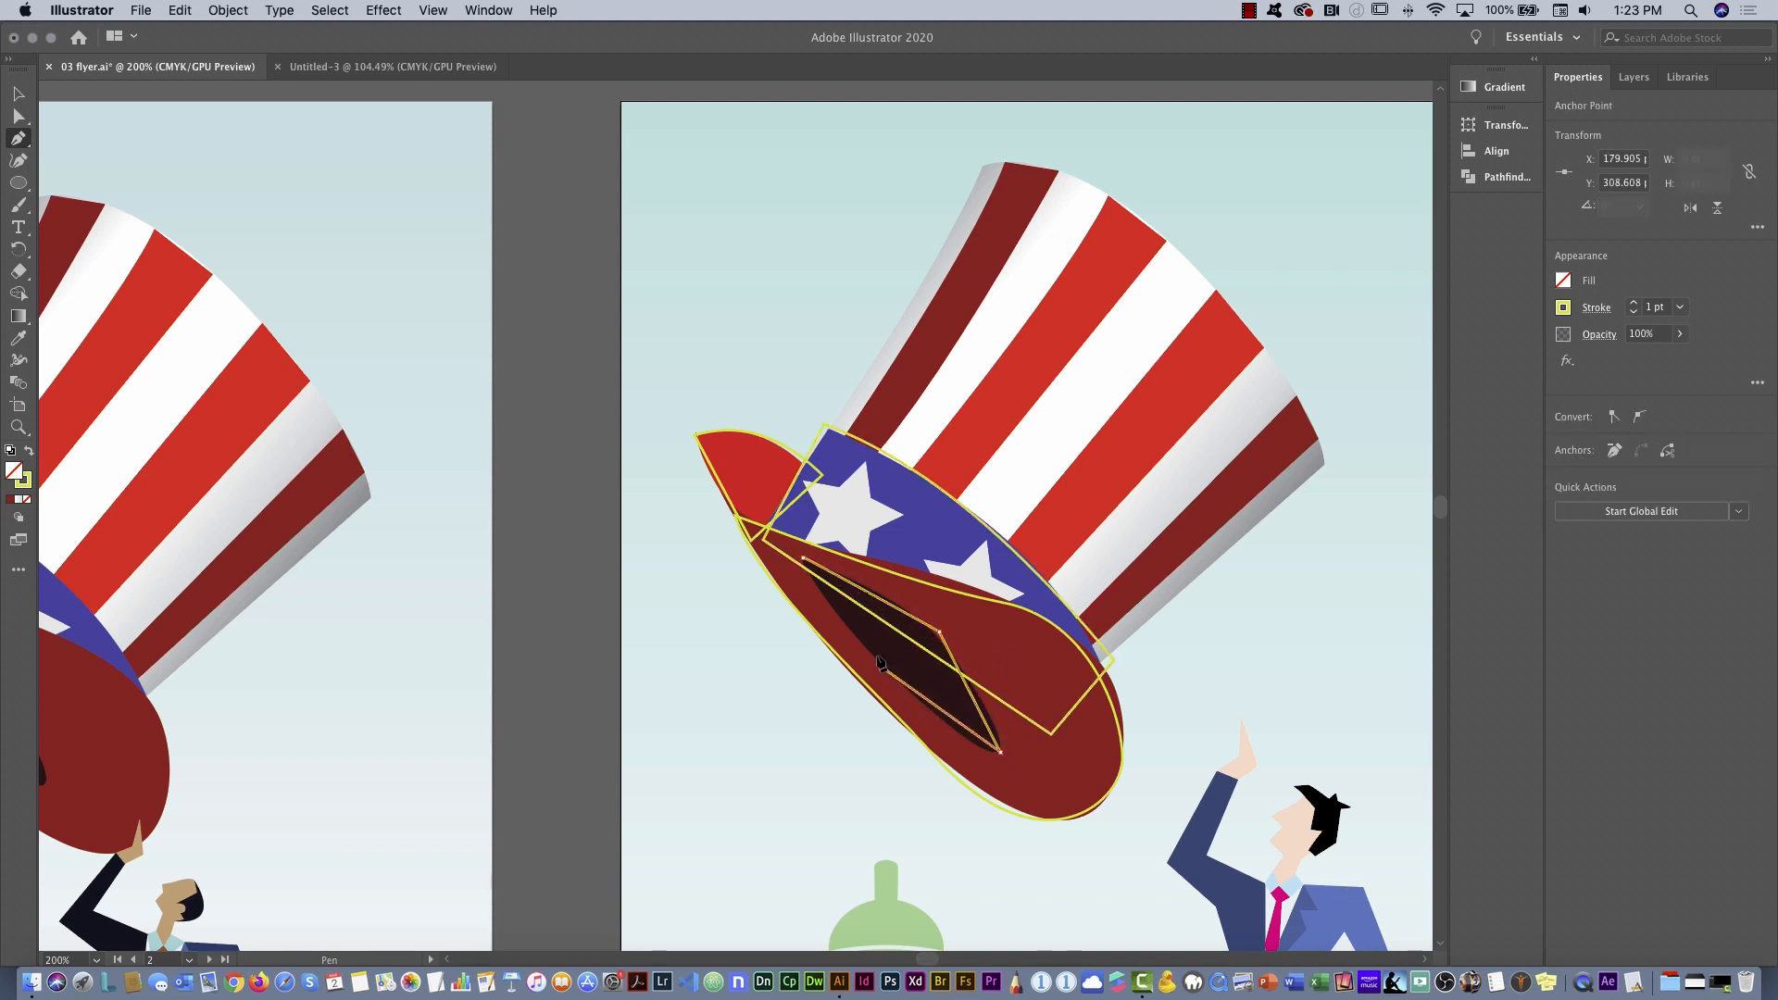
pyautogui.click(881, 663)
pyautogui.click(802, 557)
pyautogui.moveTo(23, 147); pyautogui.dragTo(80, 165)
pyautogui.moveTo(938, 633); pyautogui.dragTo(839, 626)
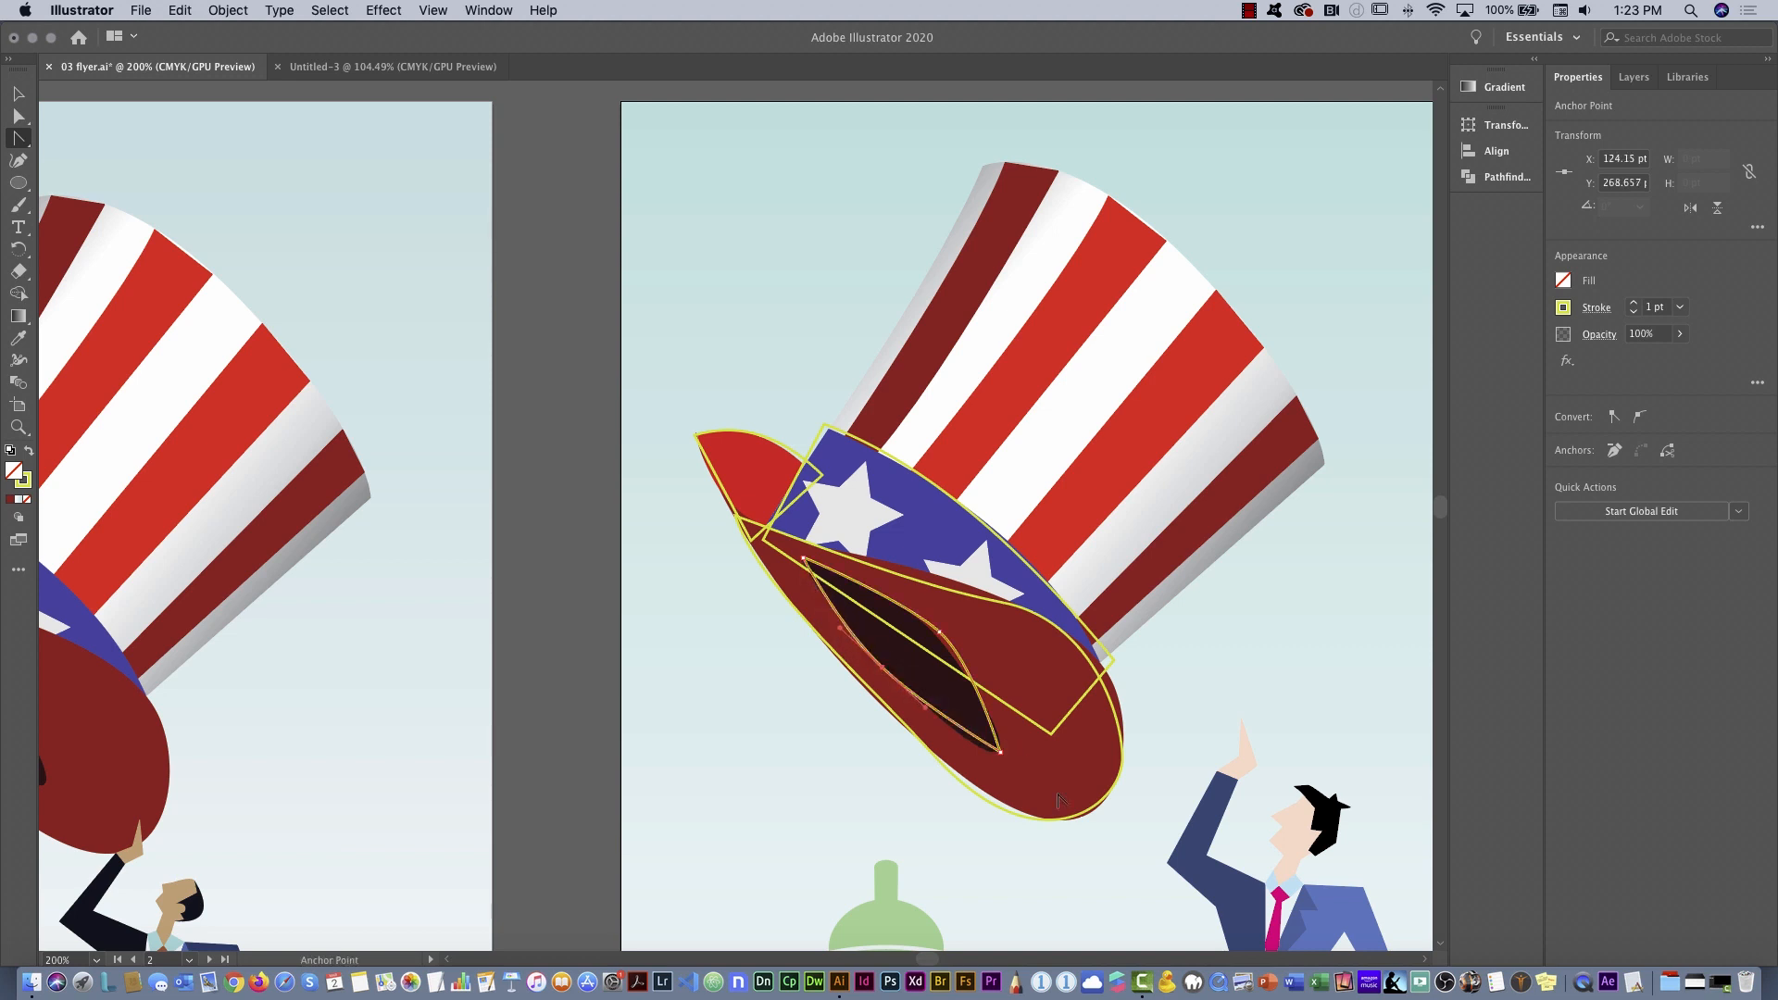
pyautogui.moveTo(1000, 752); pyautogui.dragTo(983, 764)
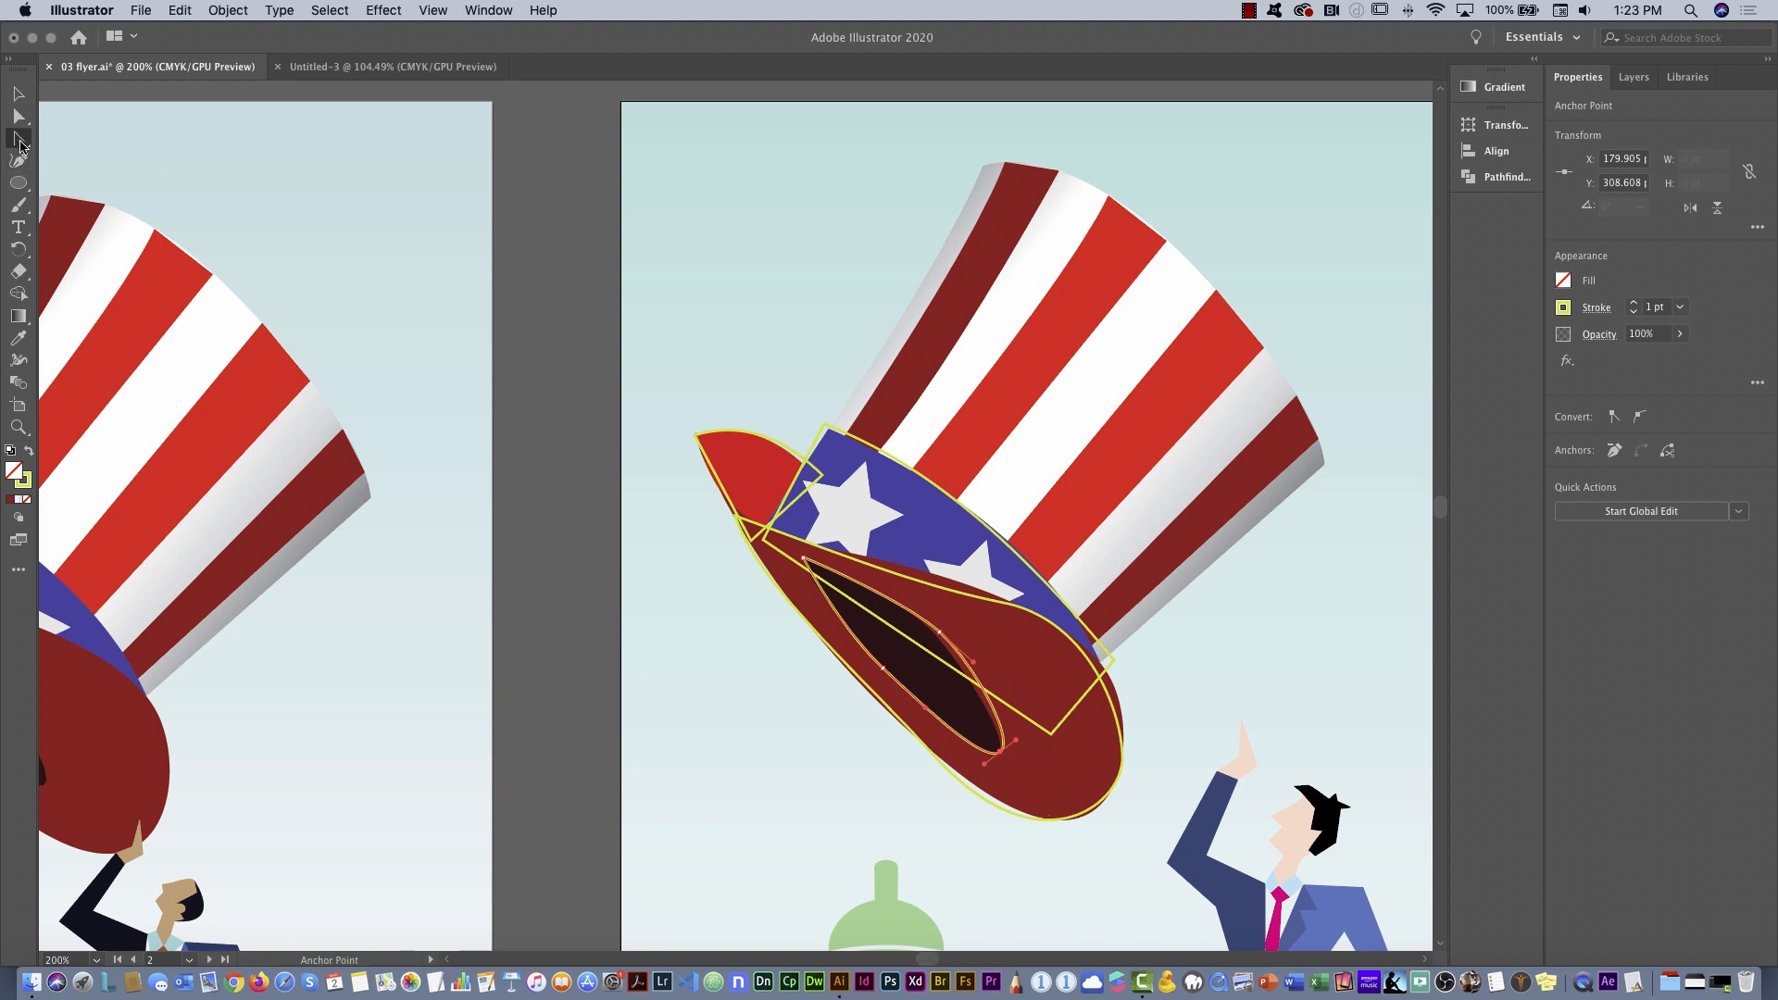
# Outline the striped crown with a closed Pen path about 236 by 245 pt, curve its top edge and nudge the top-left anchor onto the corner
pyautogui.moveTo(20, 137); pyautogui.dragTo(84, 147)
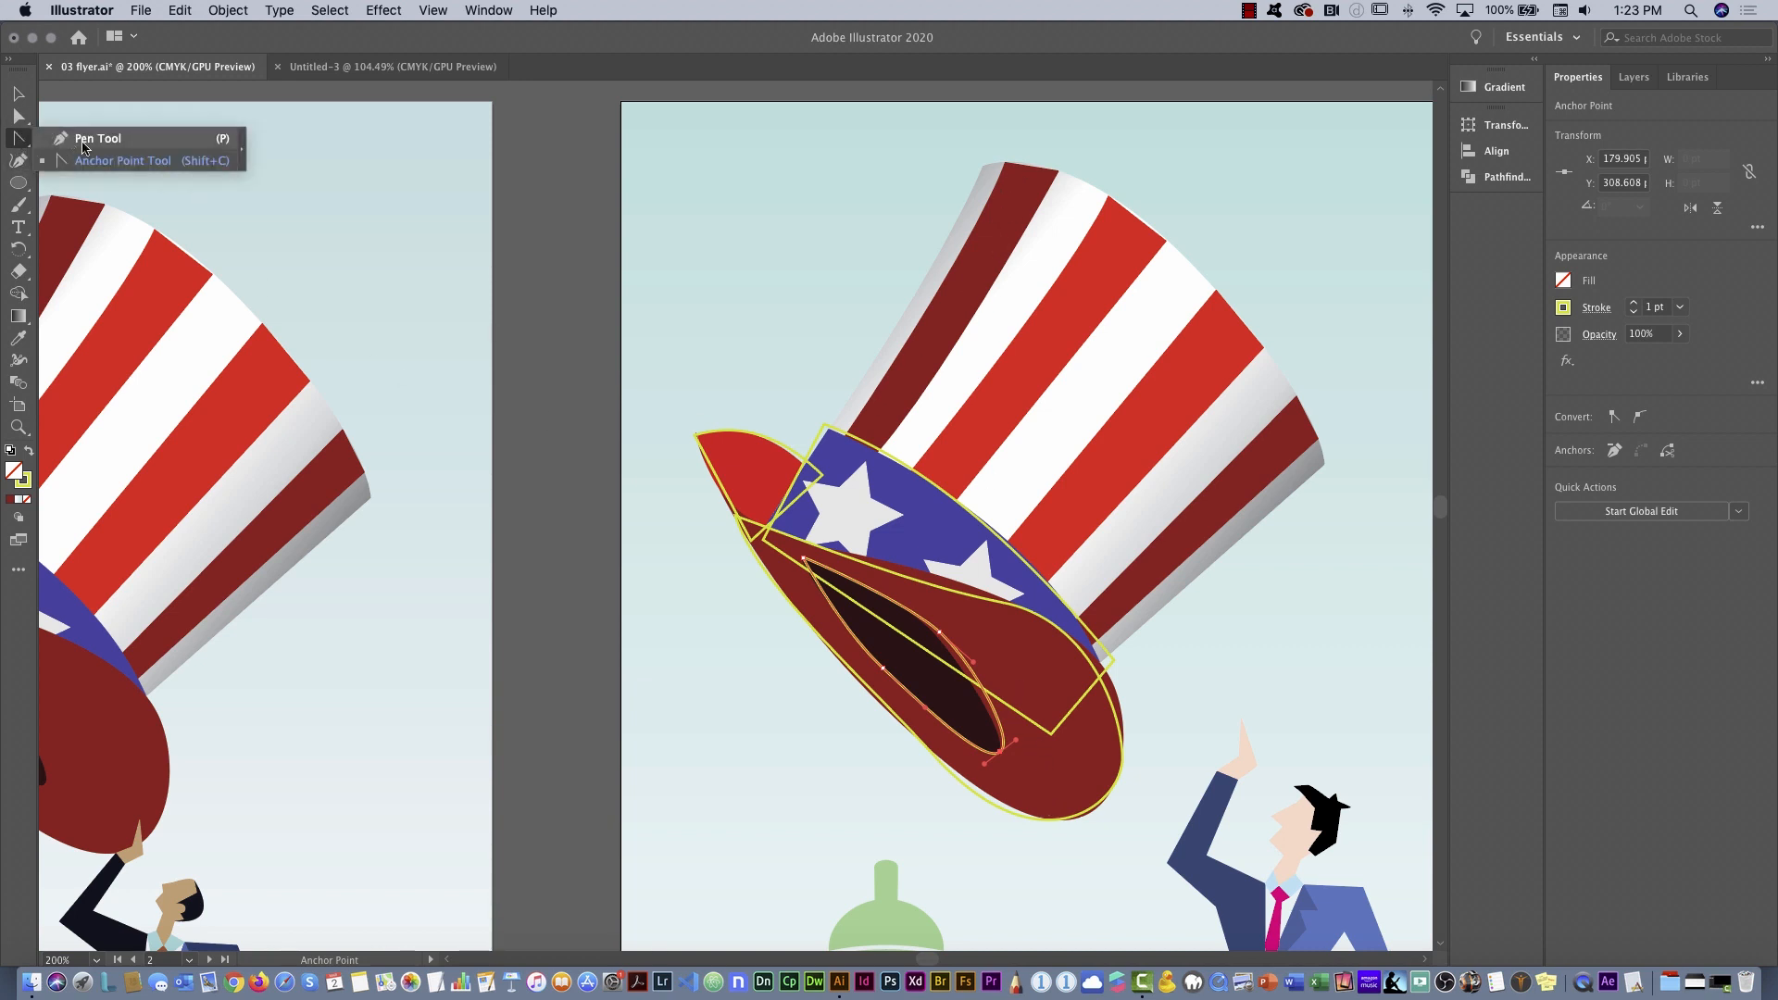
pyautogui.click(823, 437)
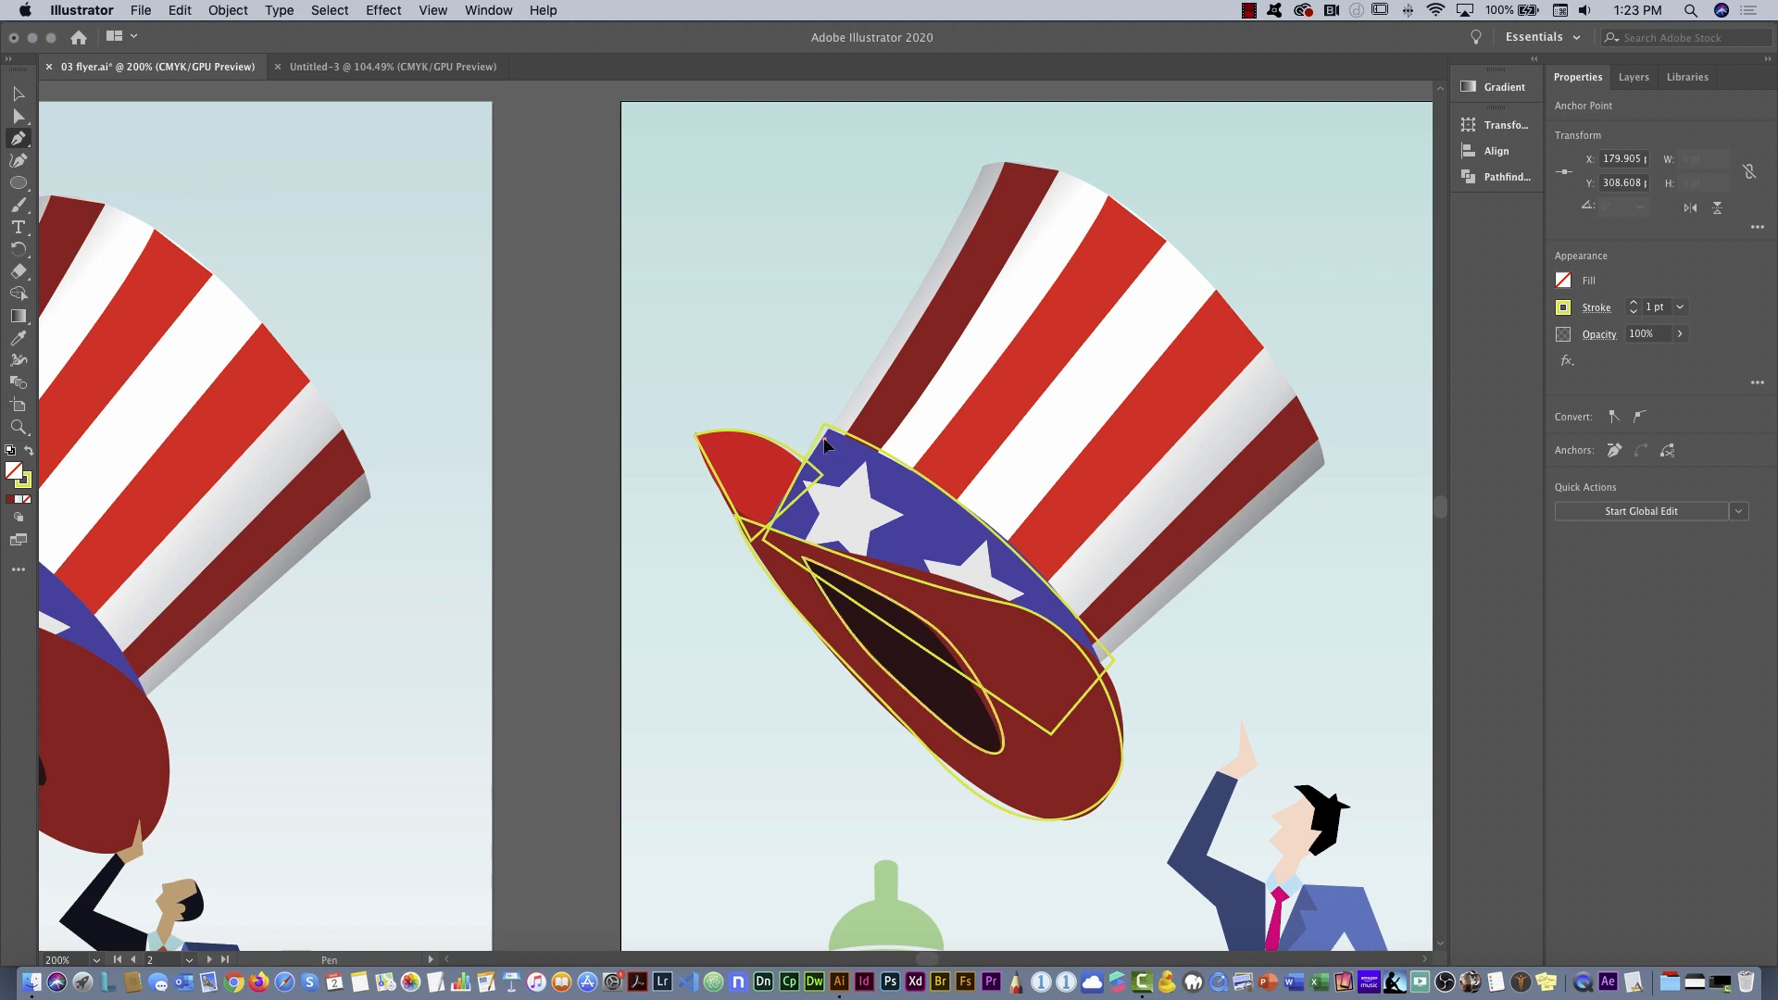
pyautogui.click(982, 164)
pyautogui.click(1321, 460)
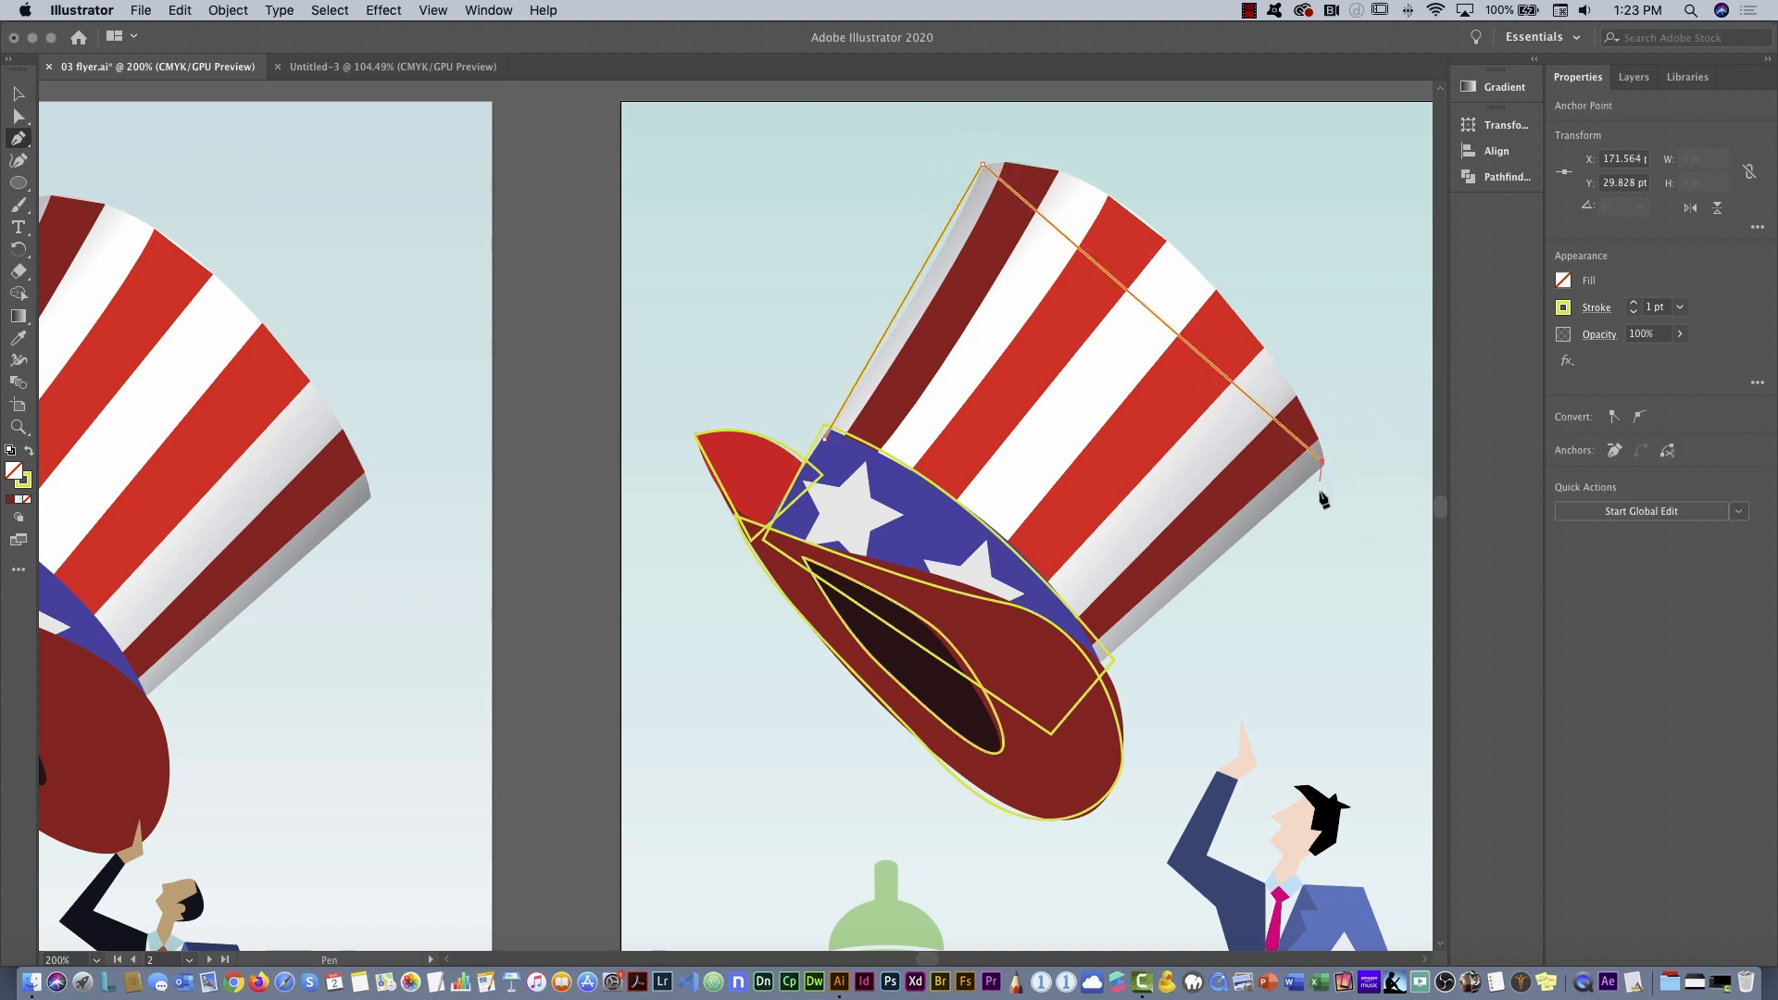
pyautogui.click(1079, 680)
pyautogui.click(823, 439)
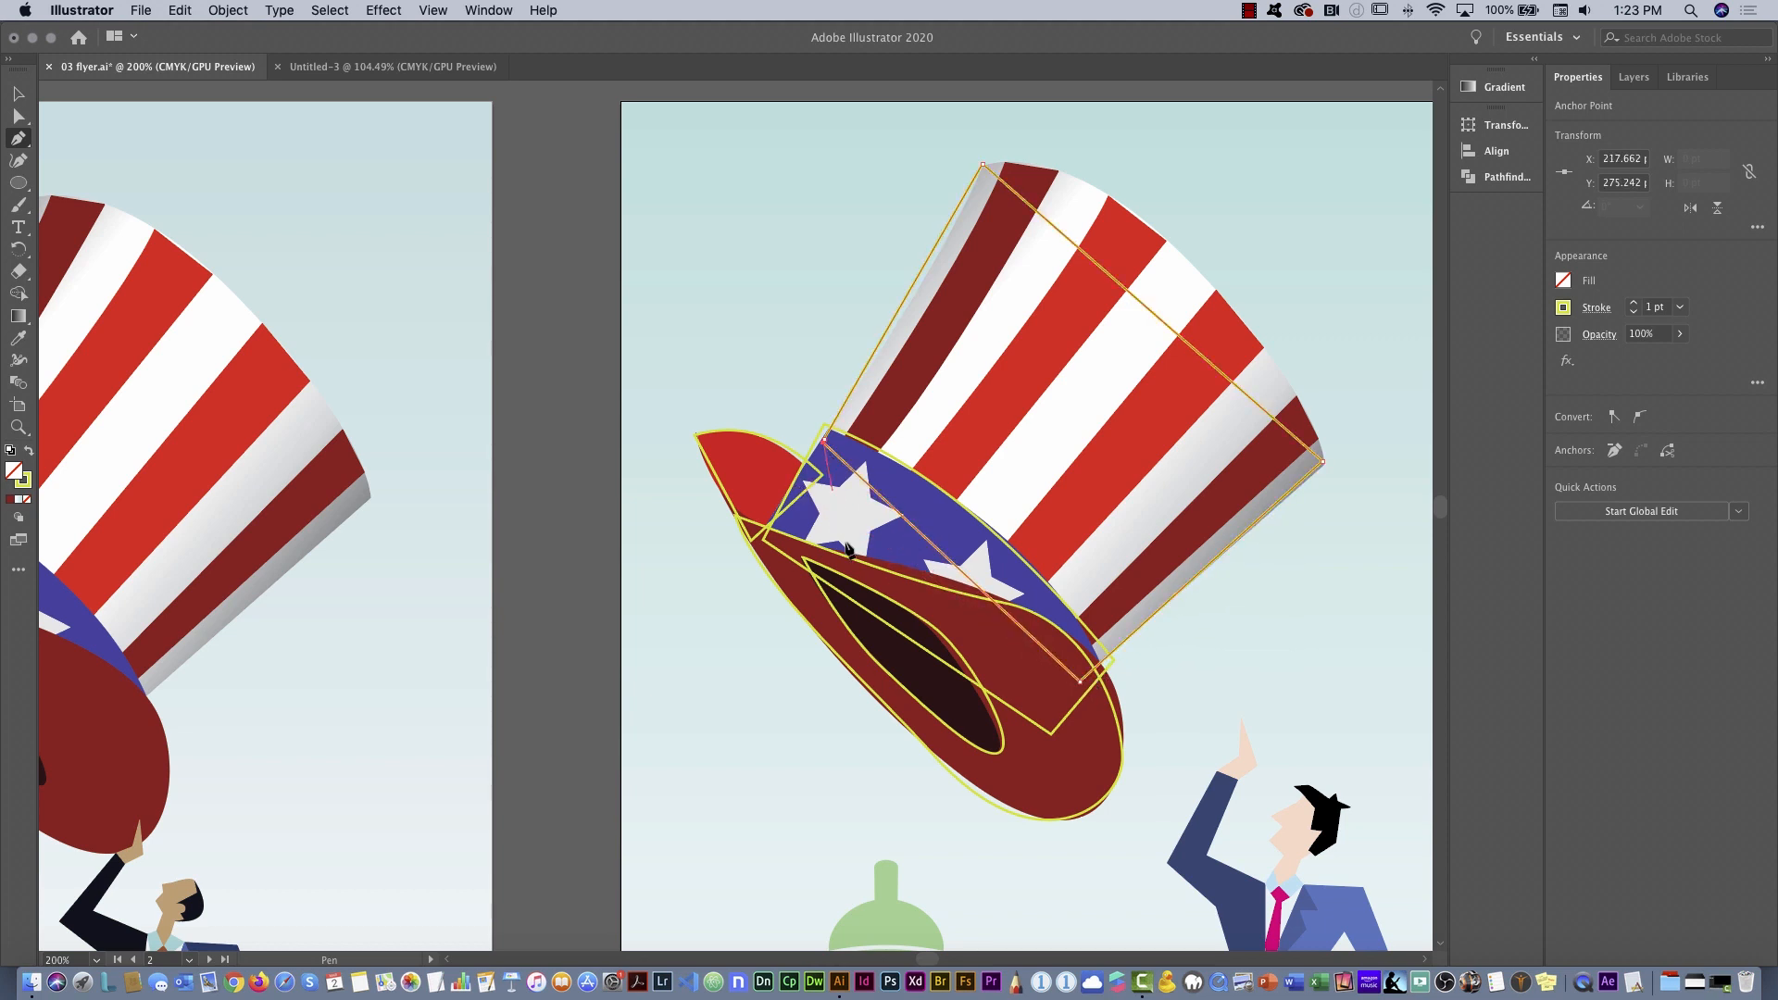
pyautogui.moveTo(847, 548); pyautogui.dragTo(845, 542)
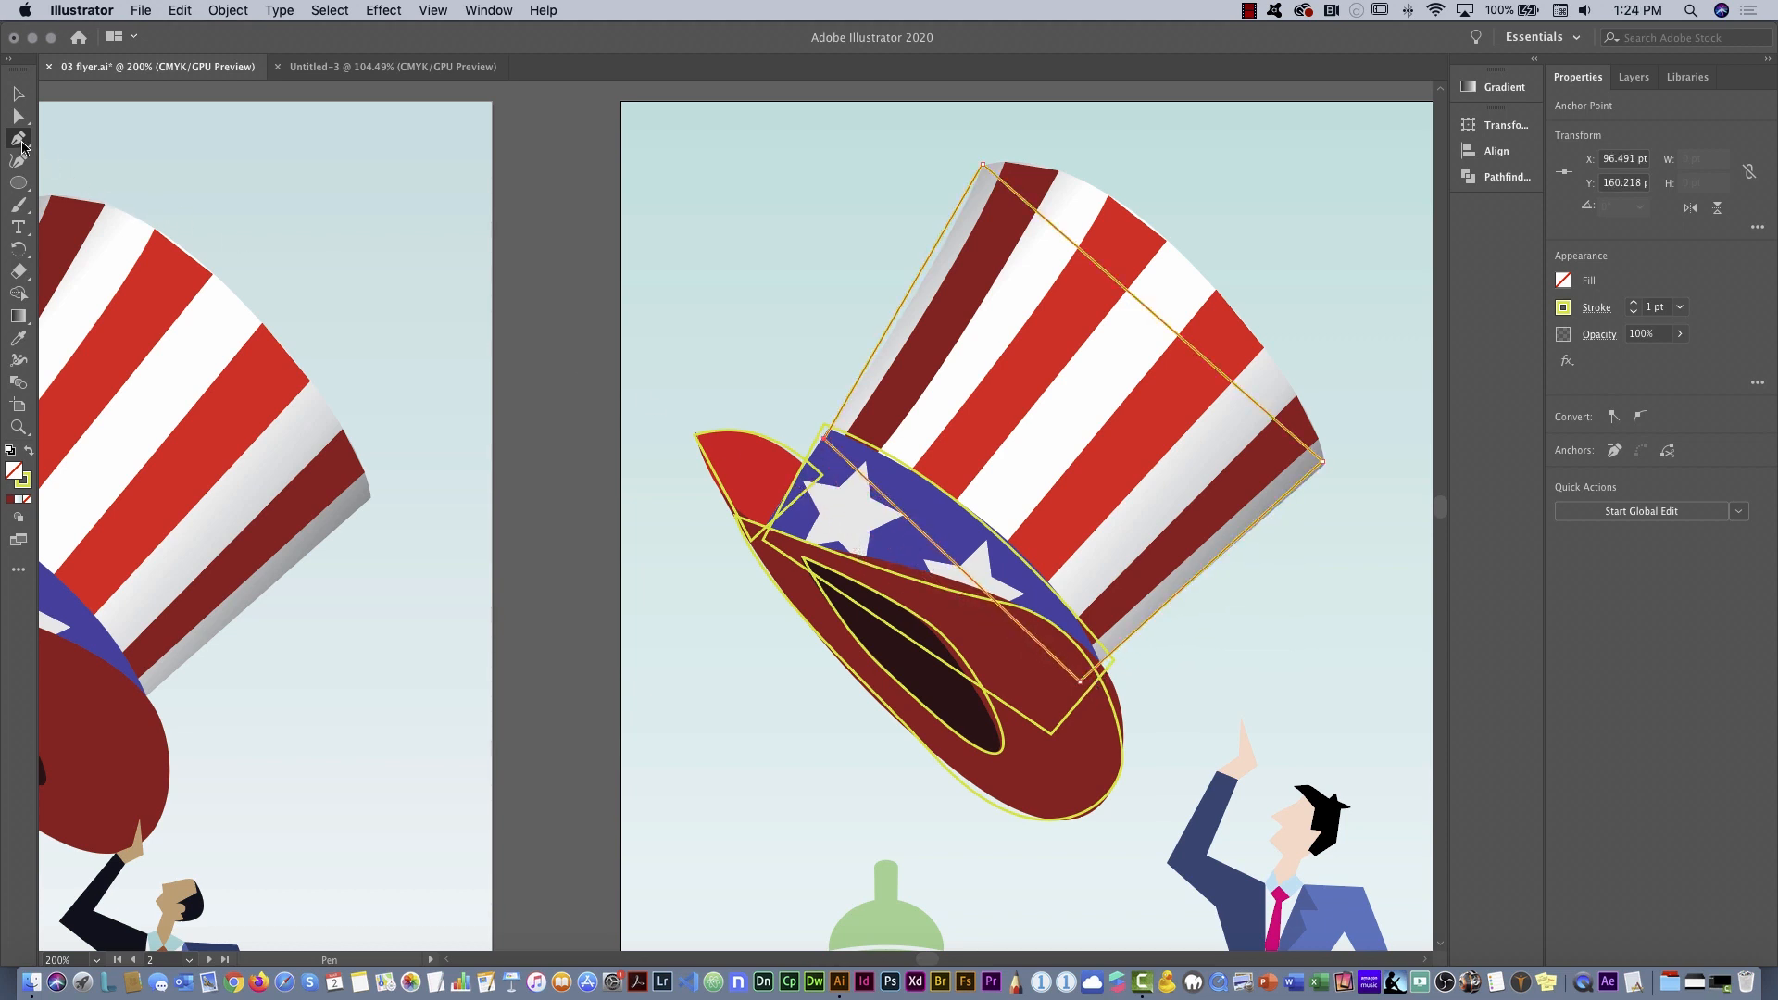
pyautogui.moveTo(22, 146); pyautogui.dragTo(110, 182)
pyautogui.moveTo(1155, 315); pyautogui.dragTo(1187, 263)
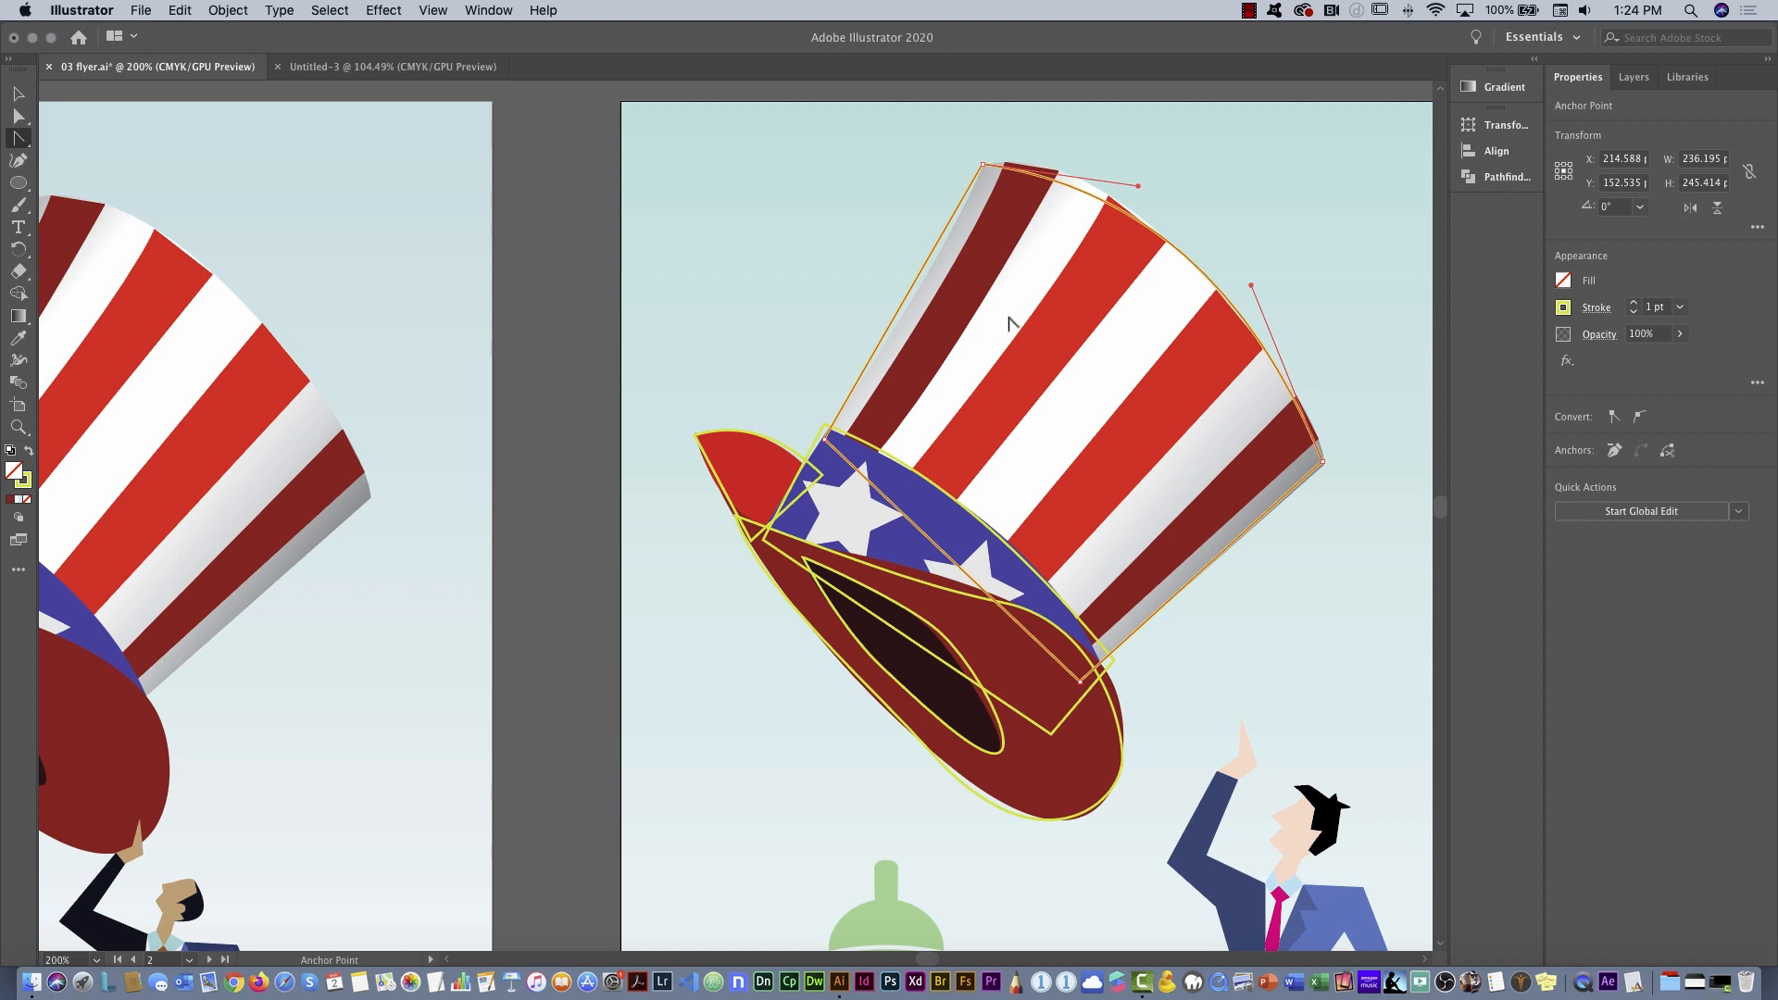
pyautogui.click(19, 116)
pyautogui.moveTo(987, 166); pyautogui.dragTo(990, 162)
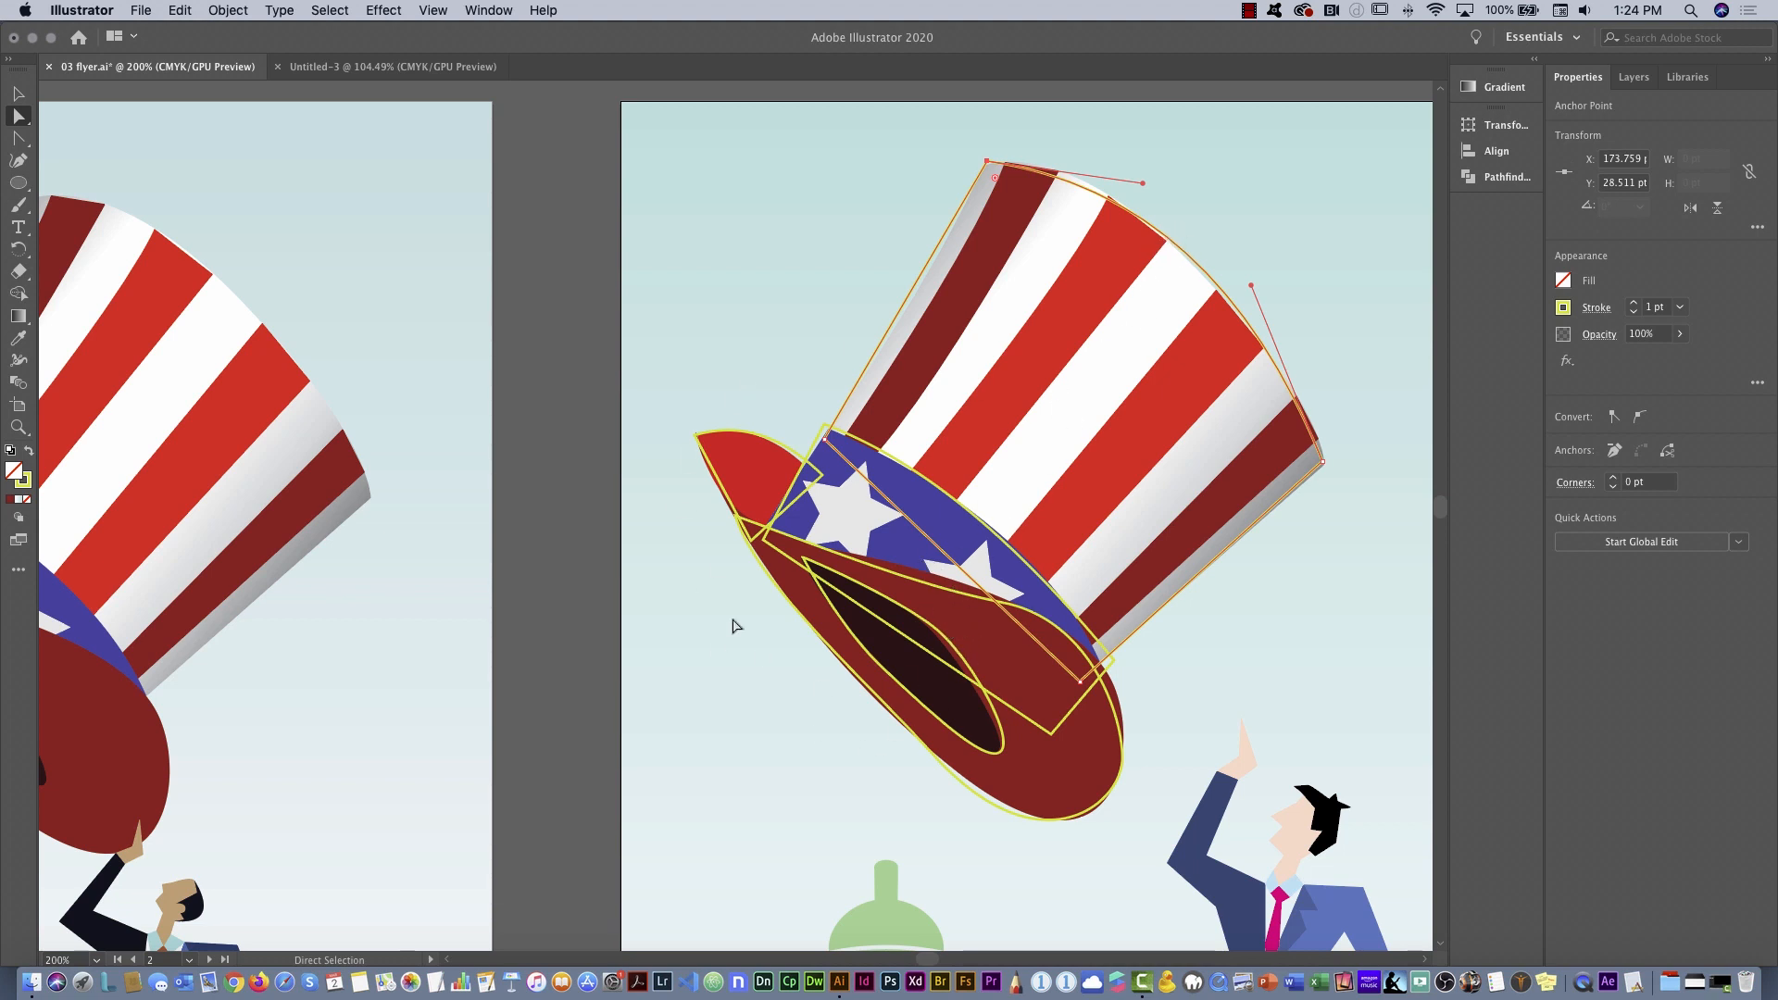
# Refine the curve along the brim path's upper edge and fill the brim with red at C 17.25, M 98.04, Y 100, K 8.63
pyautogui.click(952, 590)
pyautogui.moveTo(1002, 602); pyautogui.dragTo(912, 572)
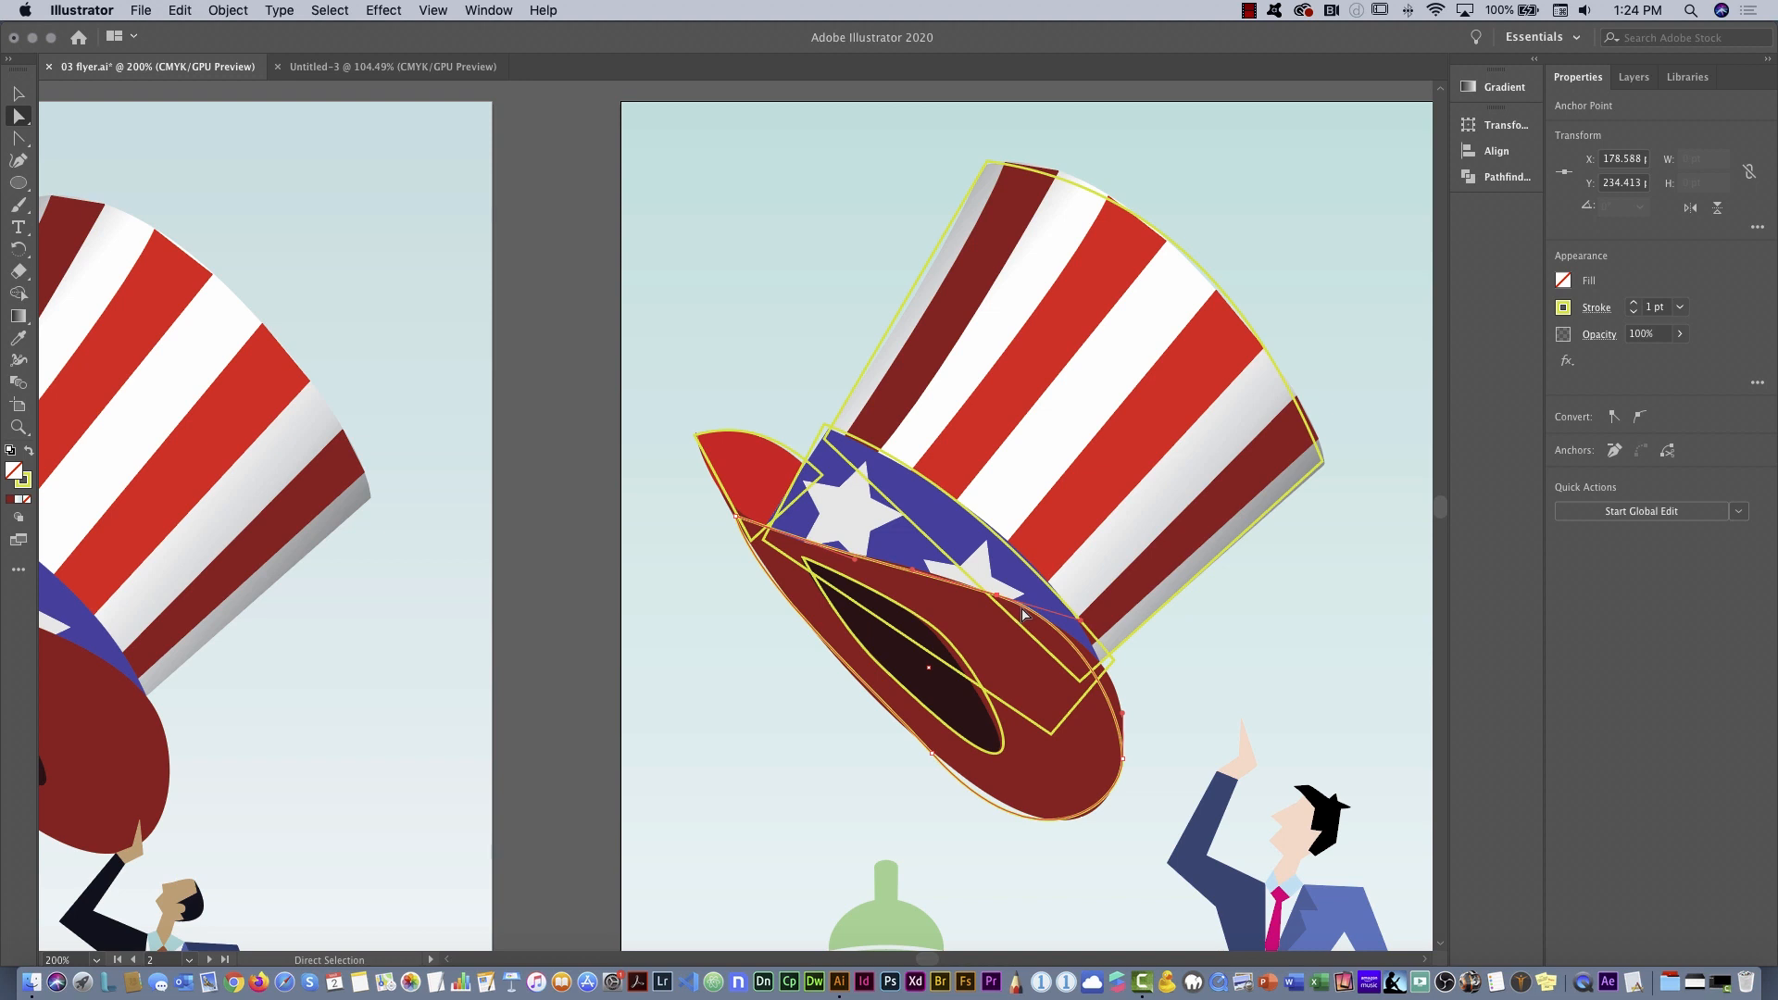
pyautogui.click(1563, 287)
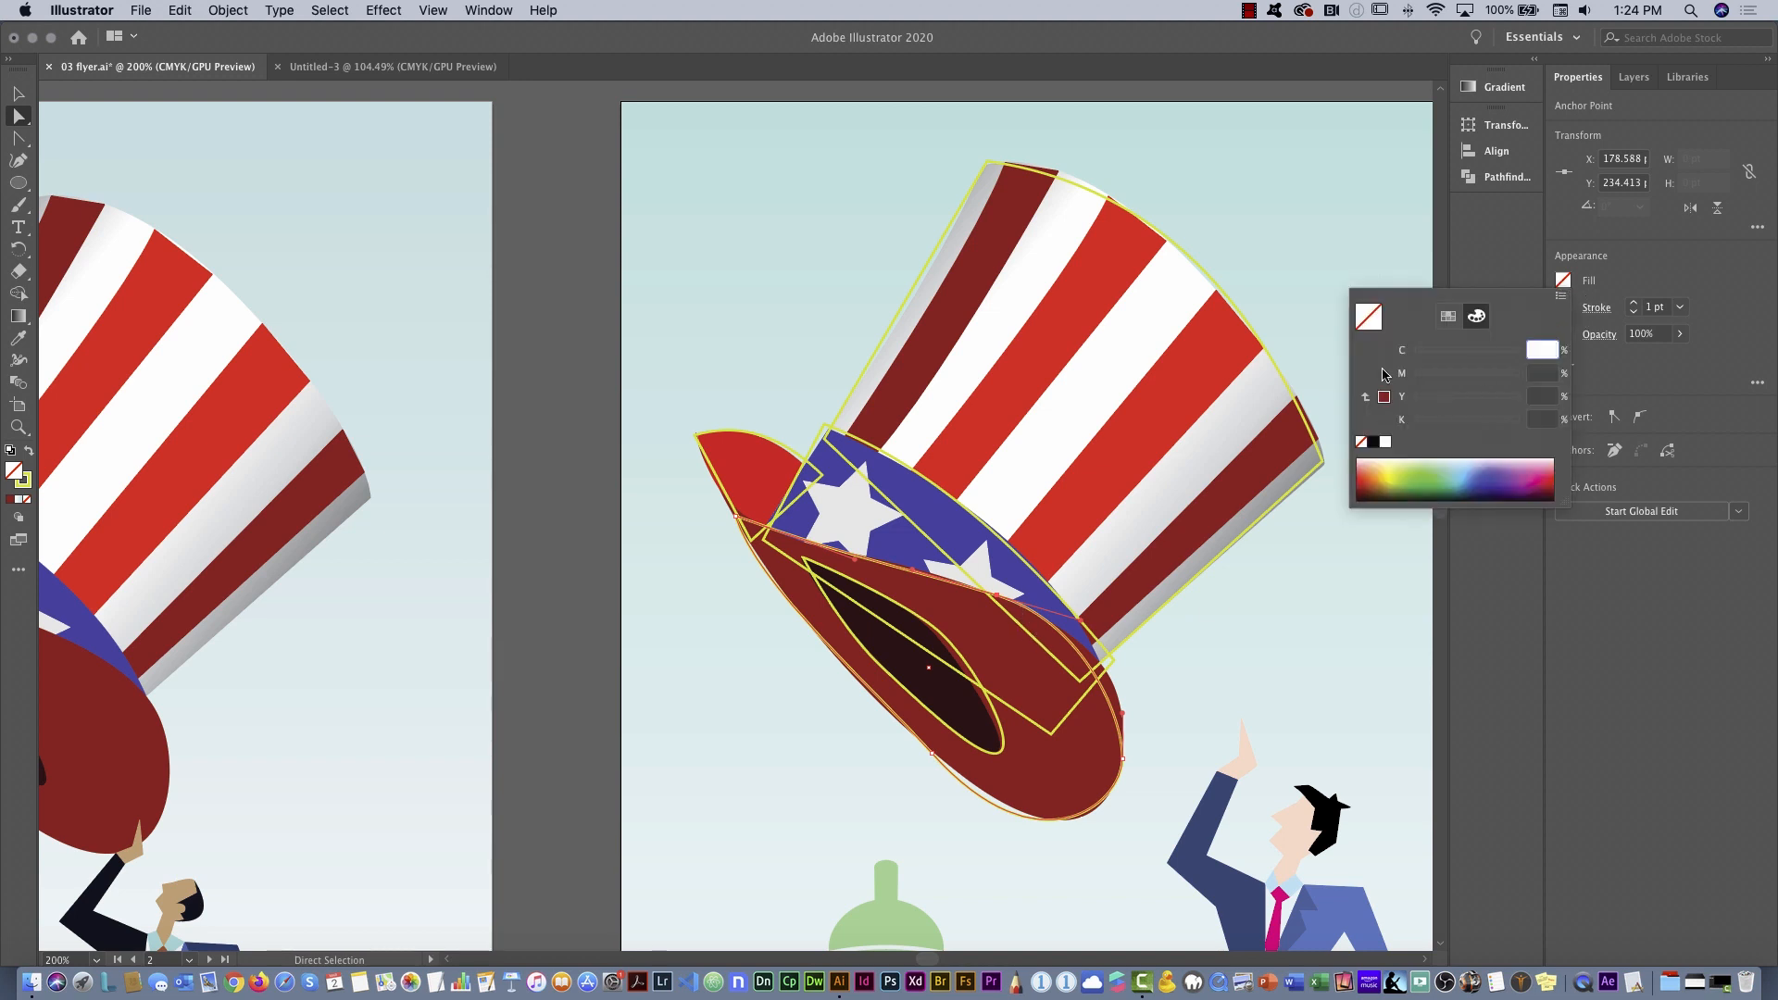
pyautogui.click(1368, 490)
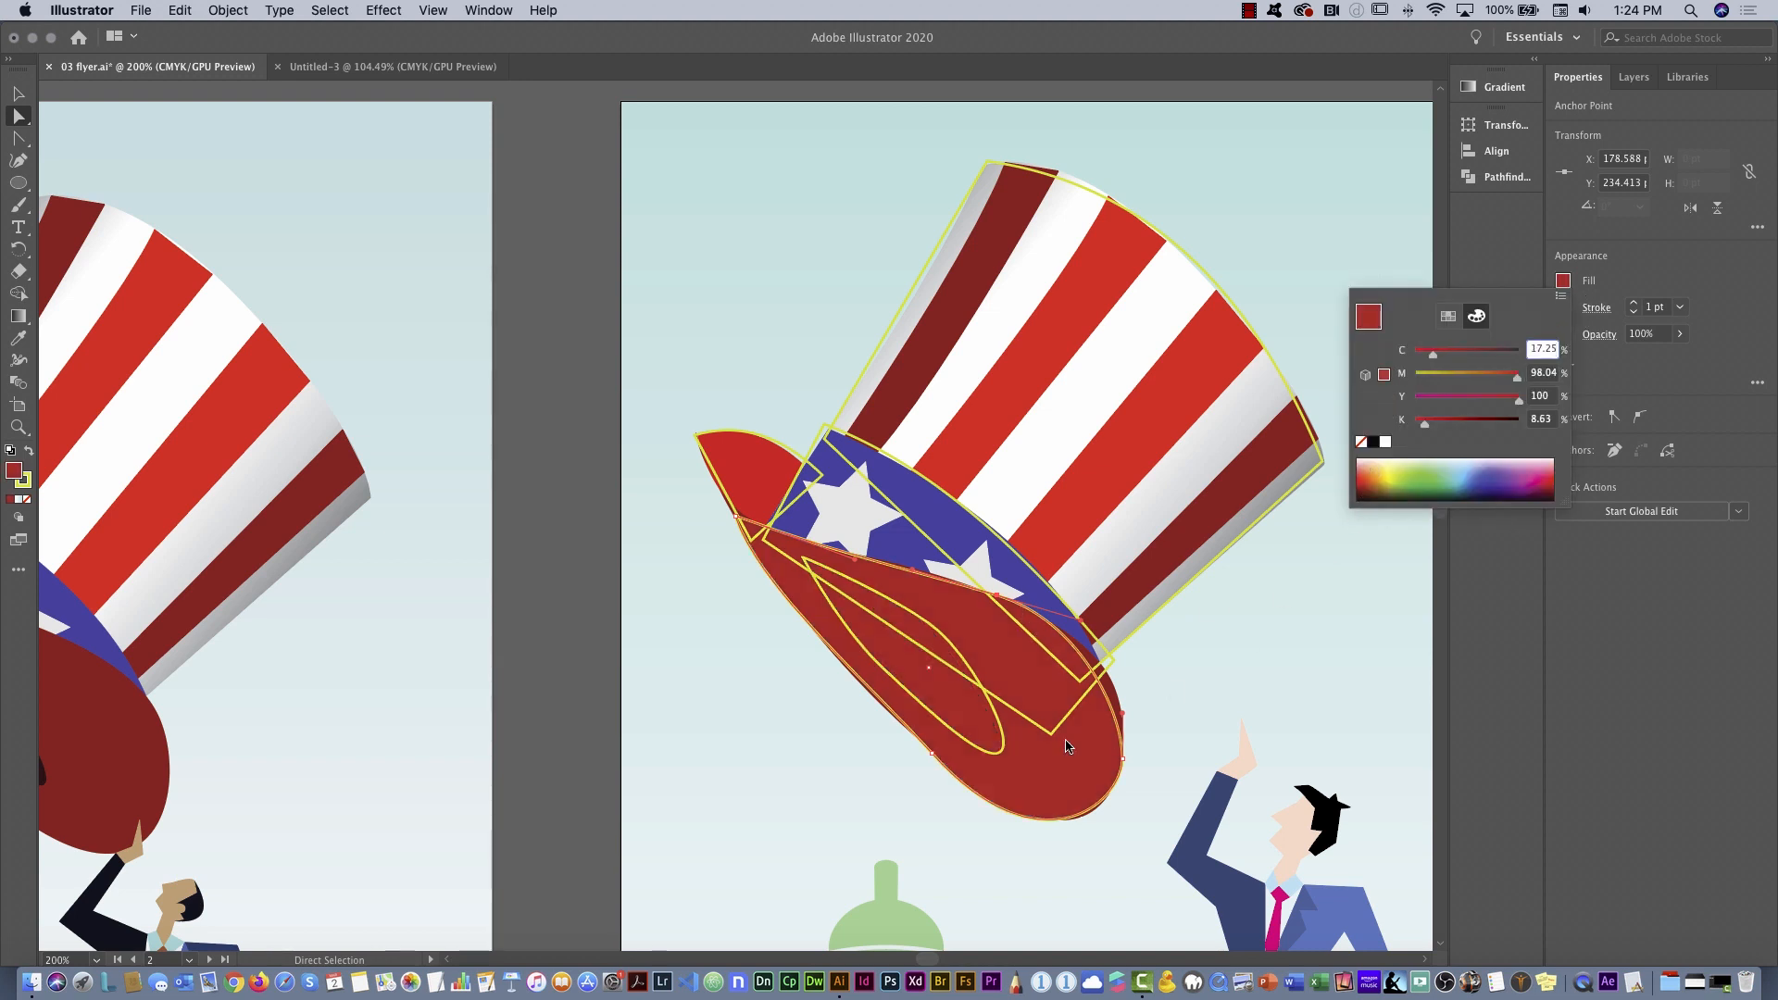
pyautogui.click(940, 638)
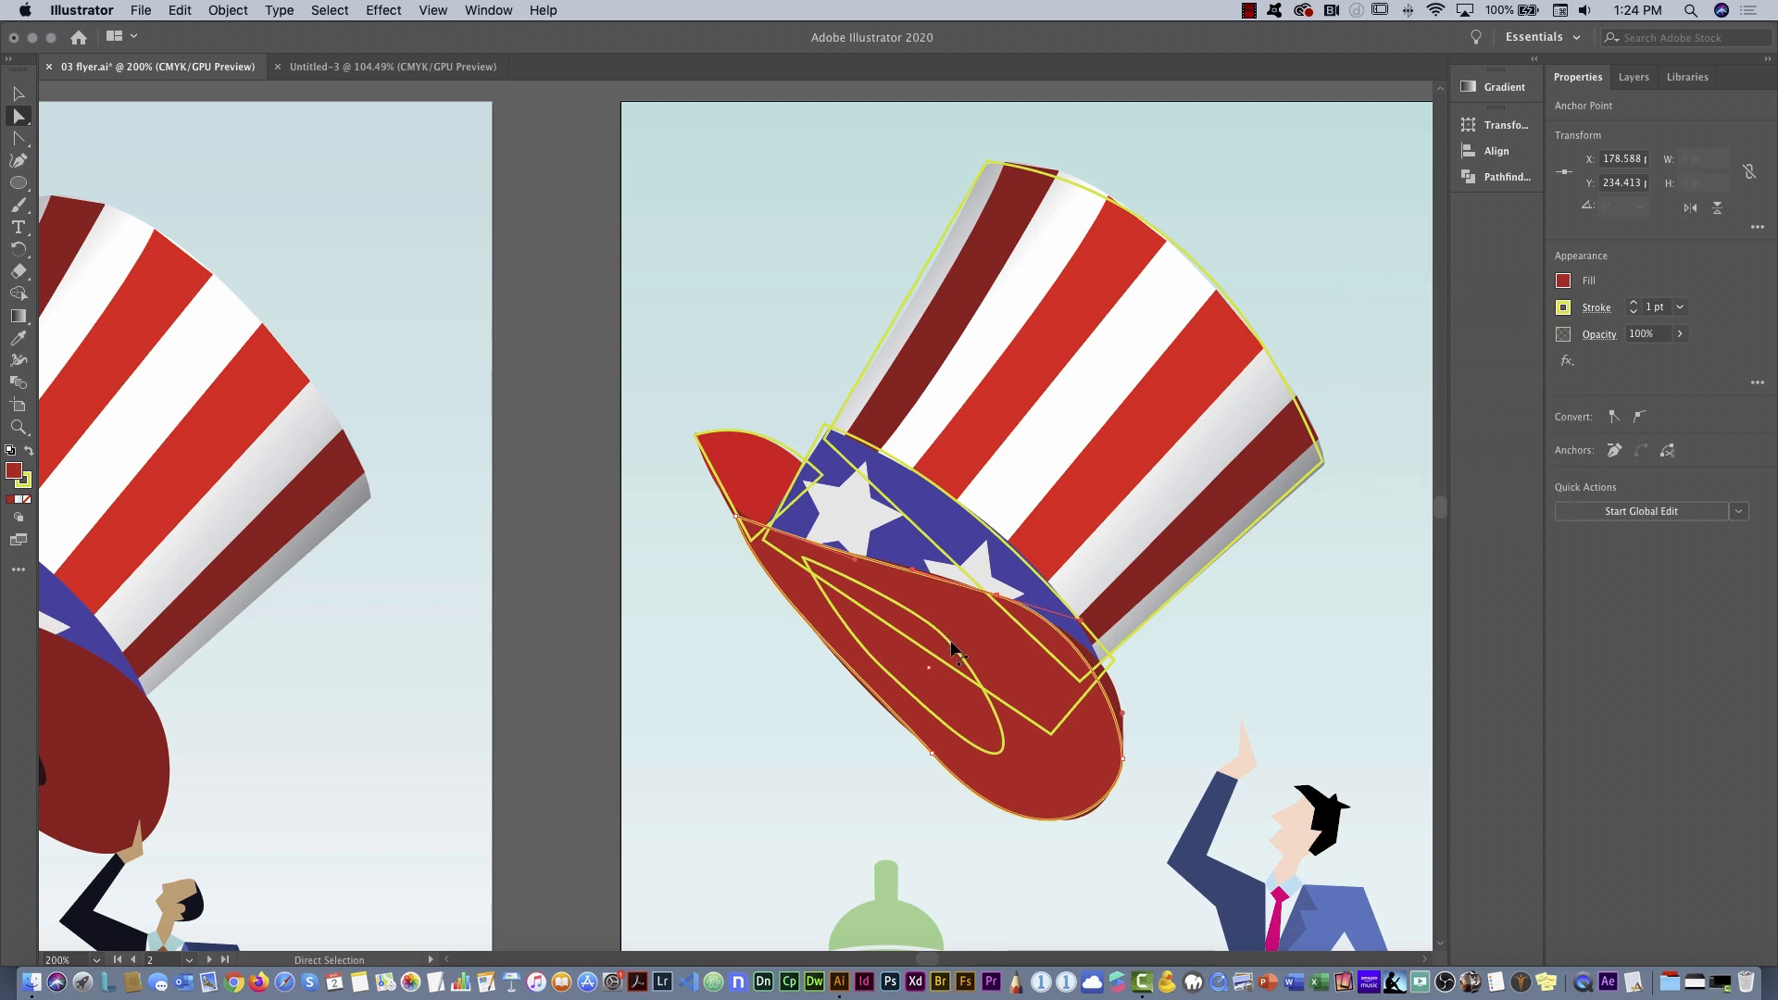
# Fill the hat's inner opening with black
pyautogui.click(970, 666)
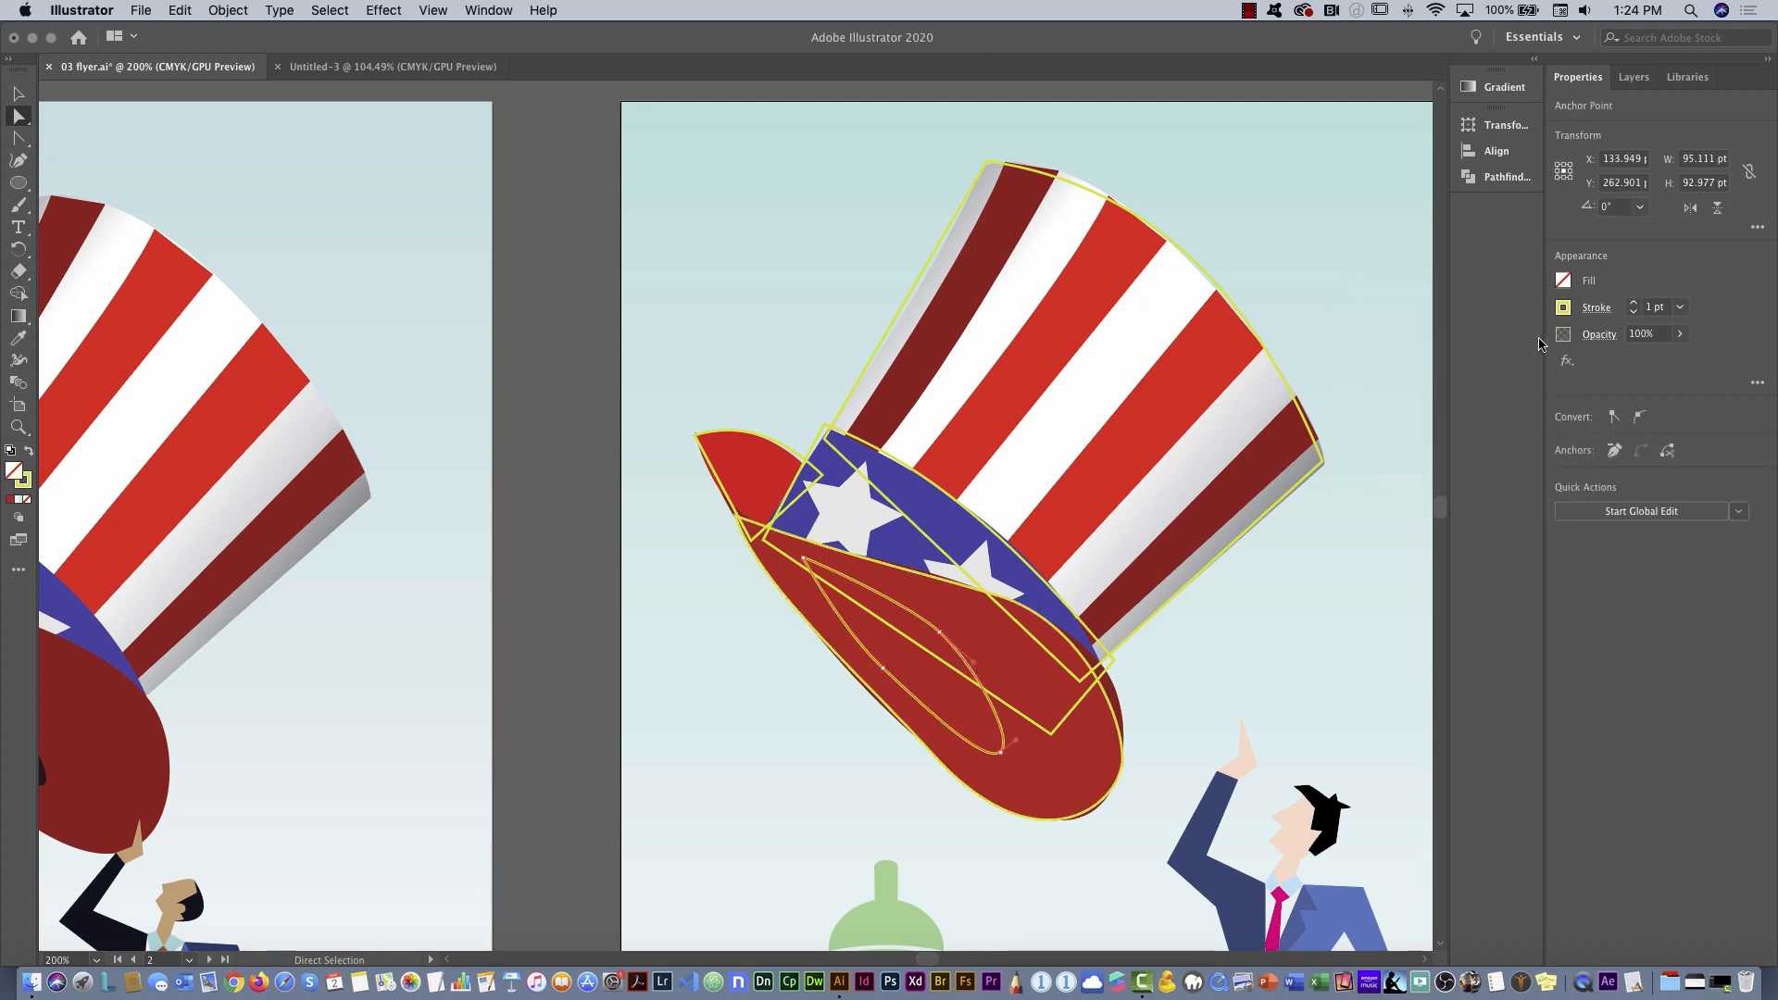
pyautogui.click(1563, 280)
pyautogui.click(1373, 442)
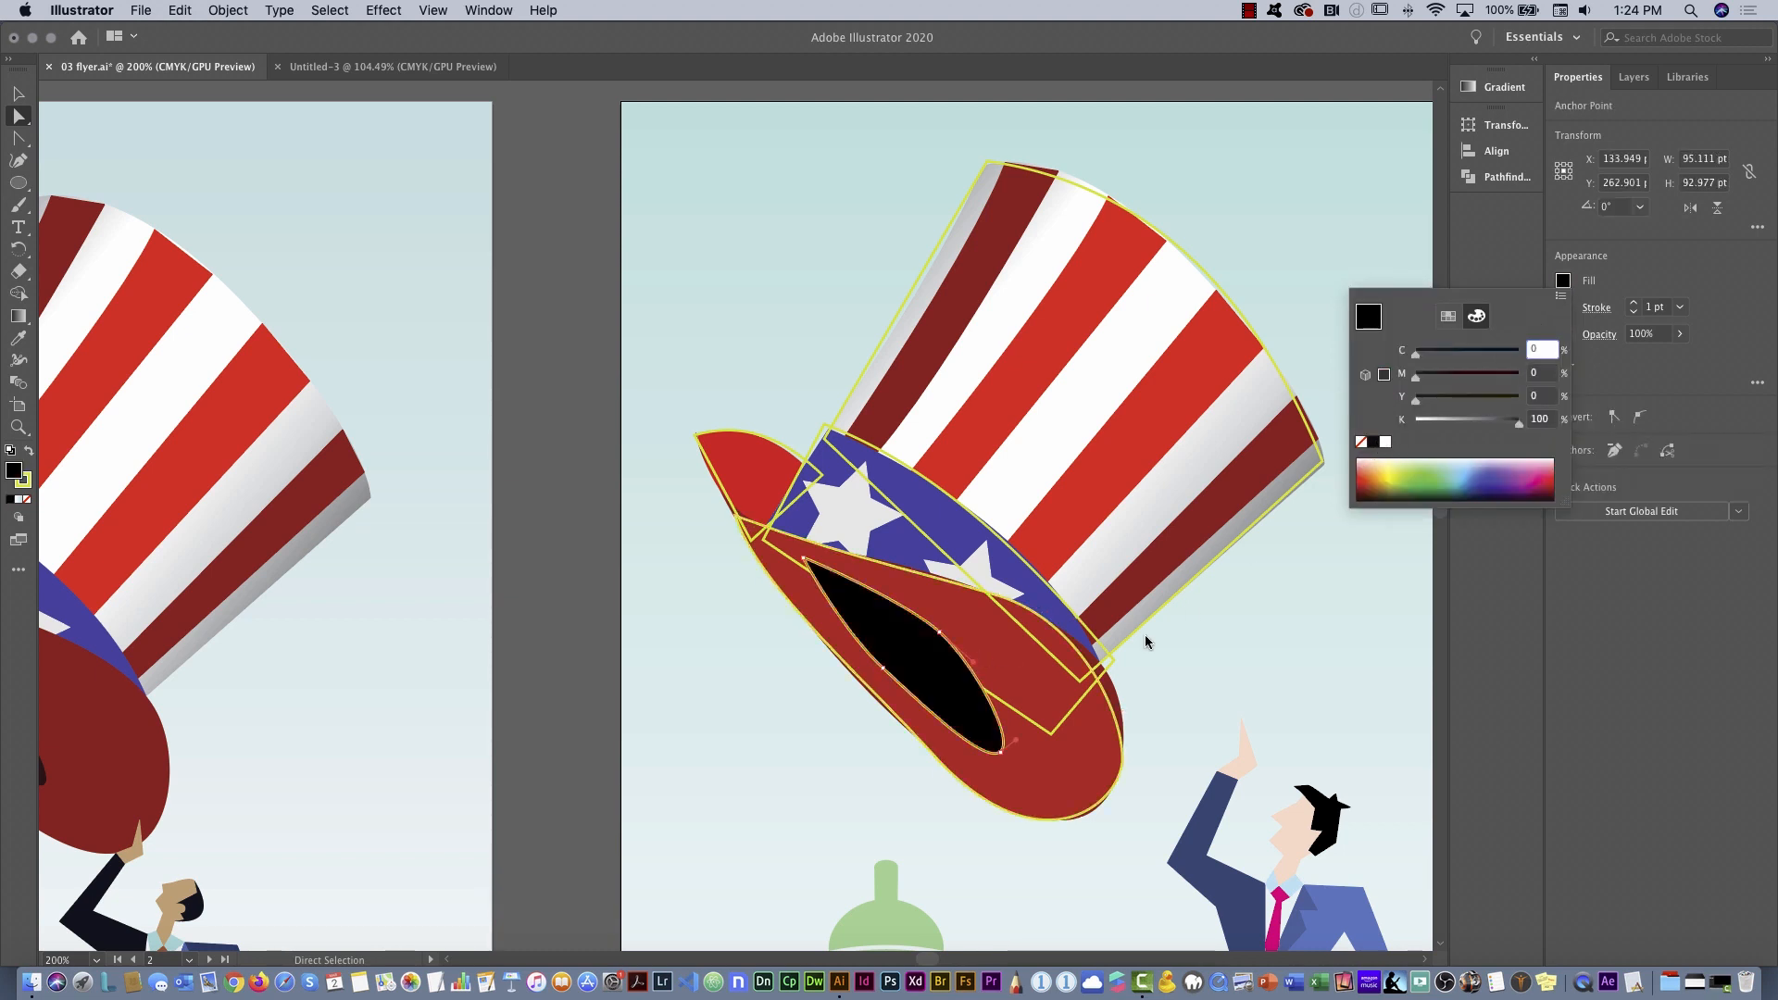
# Fill the hat band with blue at C 76.47, M 40.78, Y 0, K 0 and stack it beneath the red brim
pyautogui.click(822, 435)
pyautogui.click(821, 444)
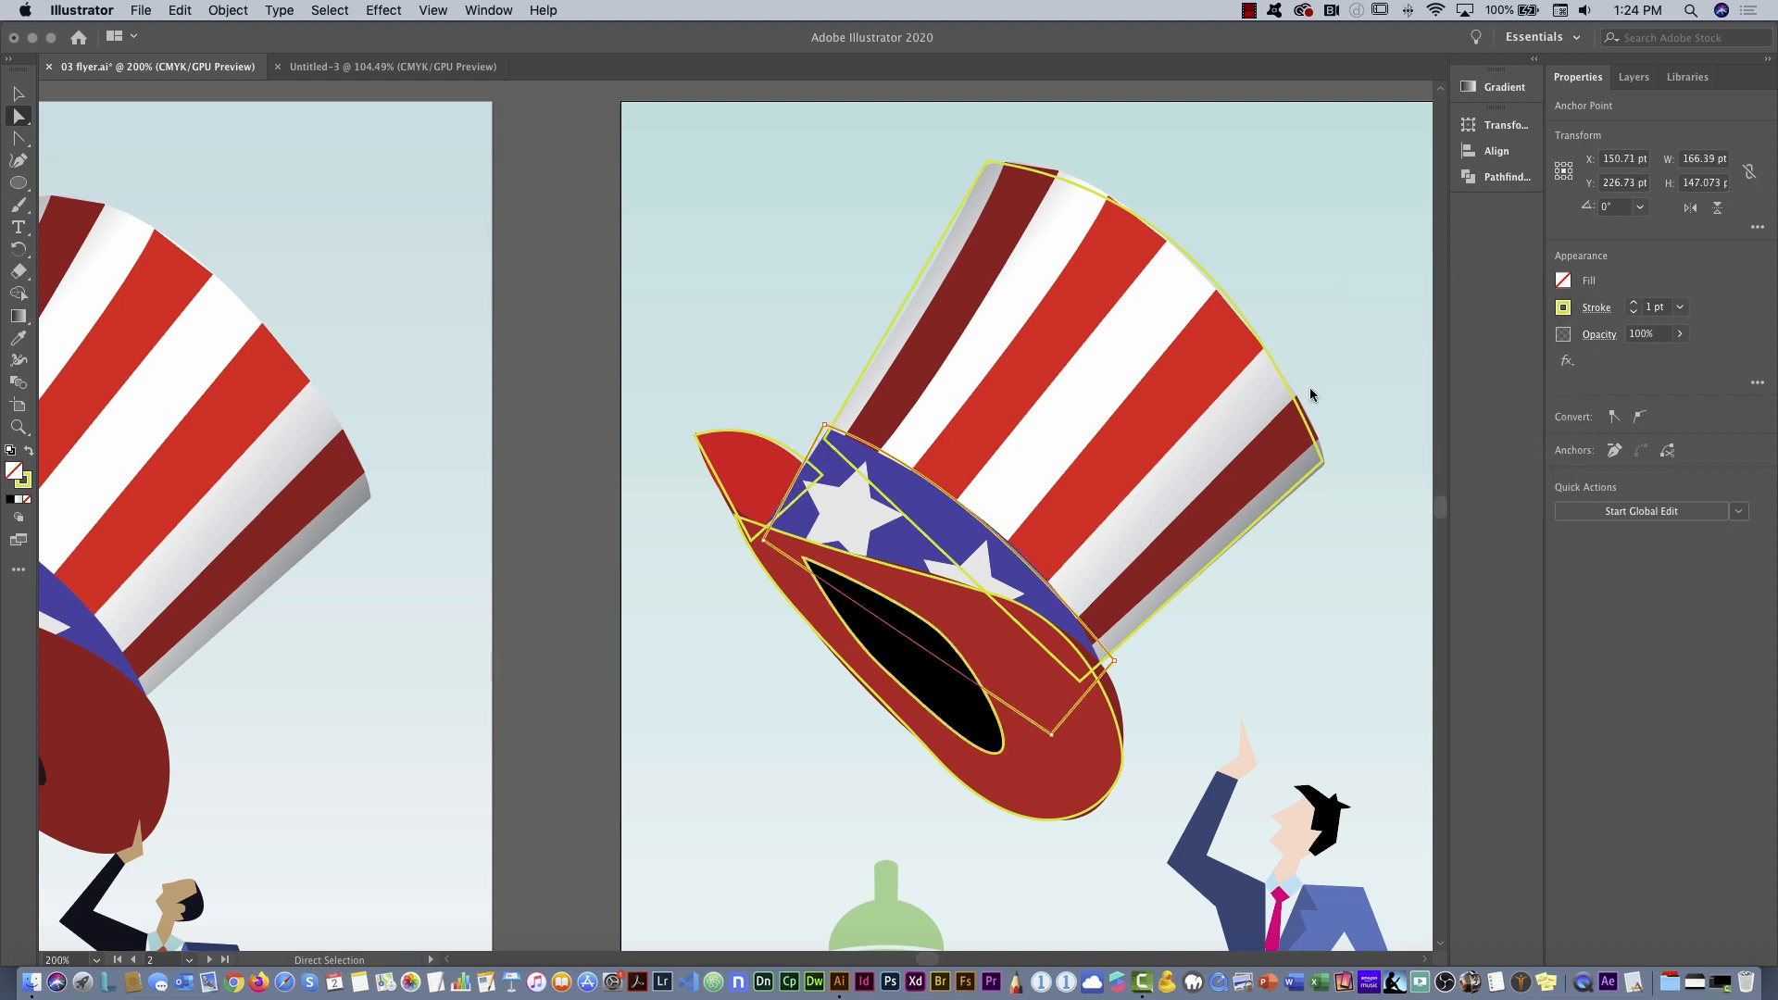
pyautogui.click(1564, 281)
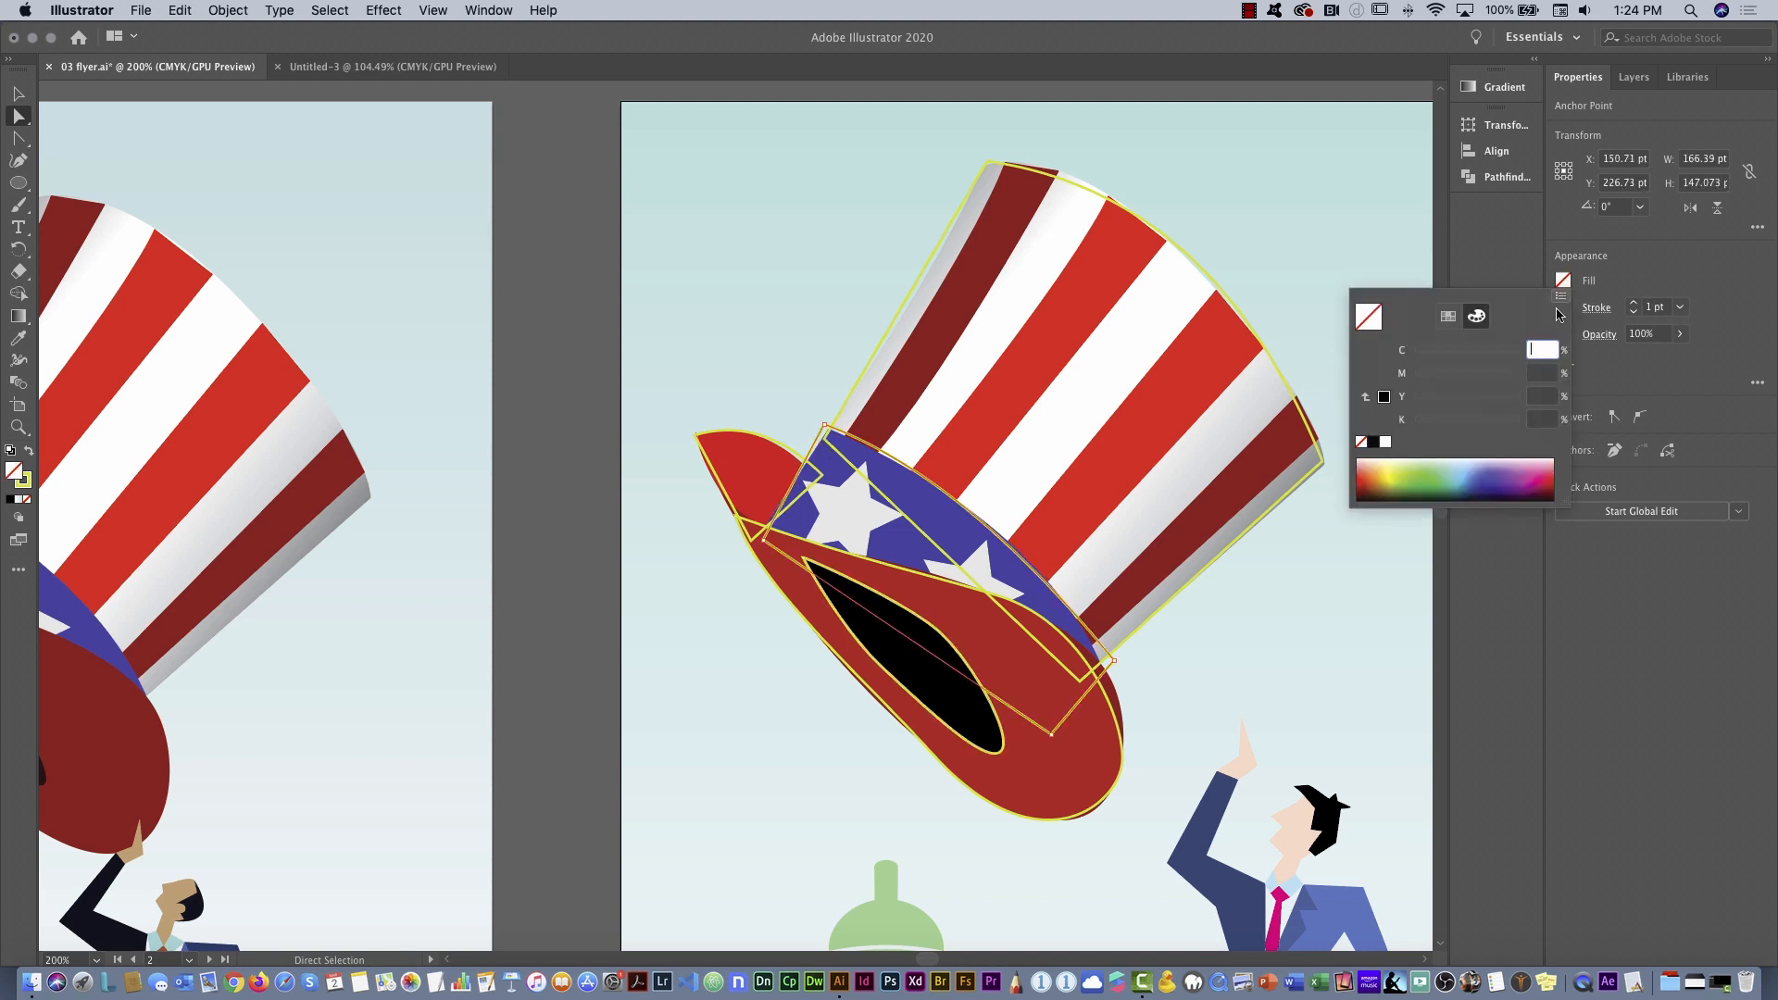
pyautogui.click(1478, 473)
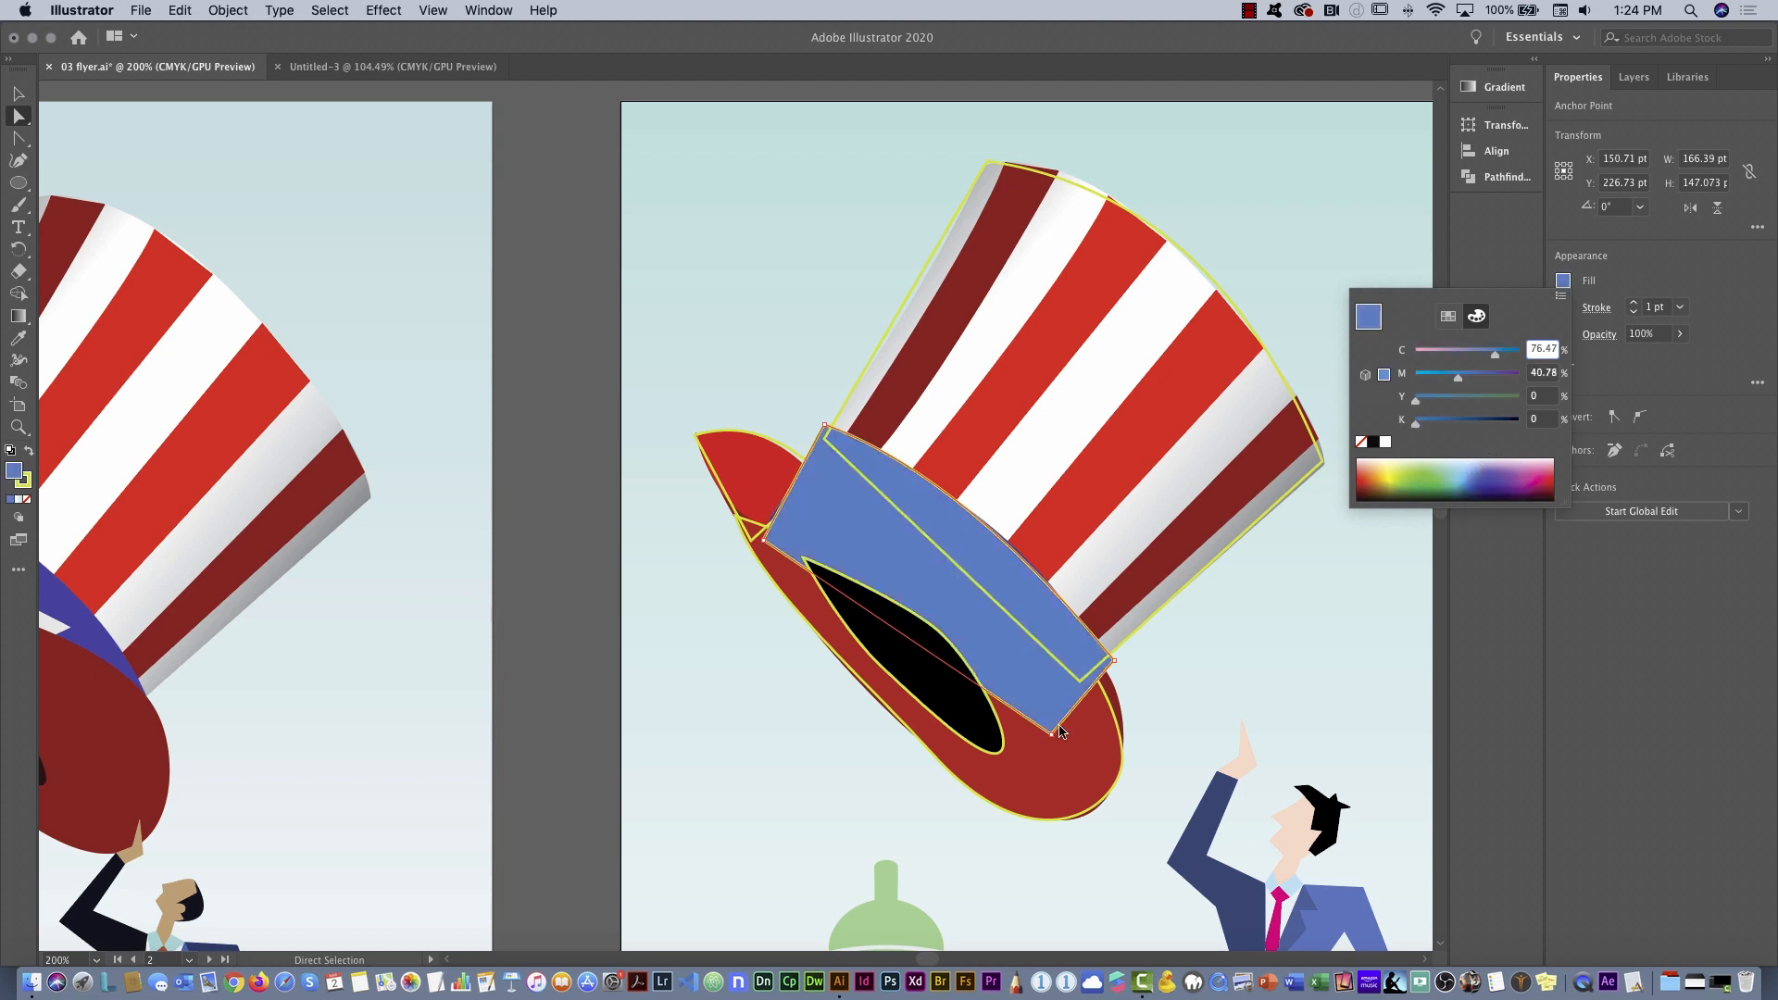
pyautogui.press('Escape')
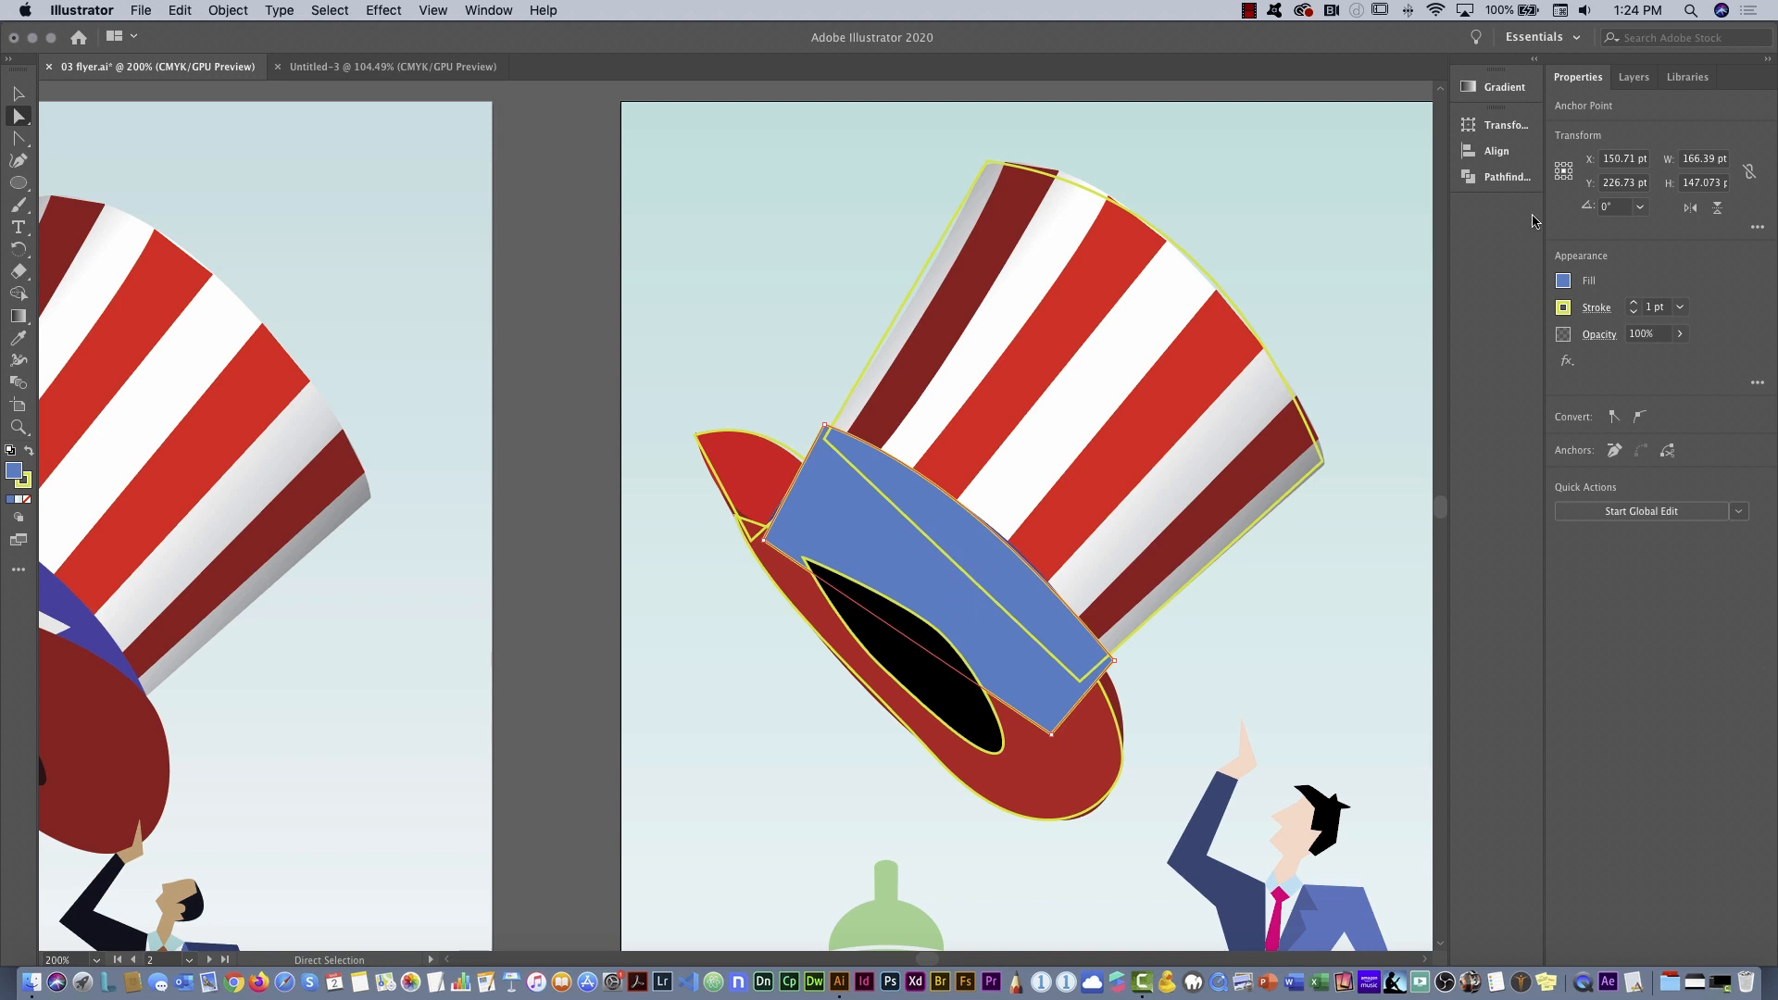
pyautogui.click(1633, 77)
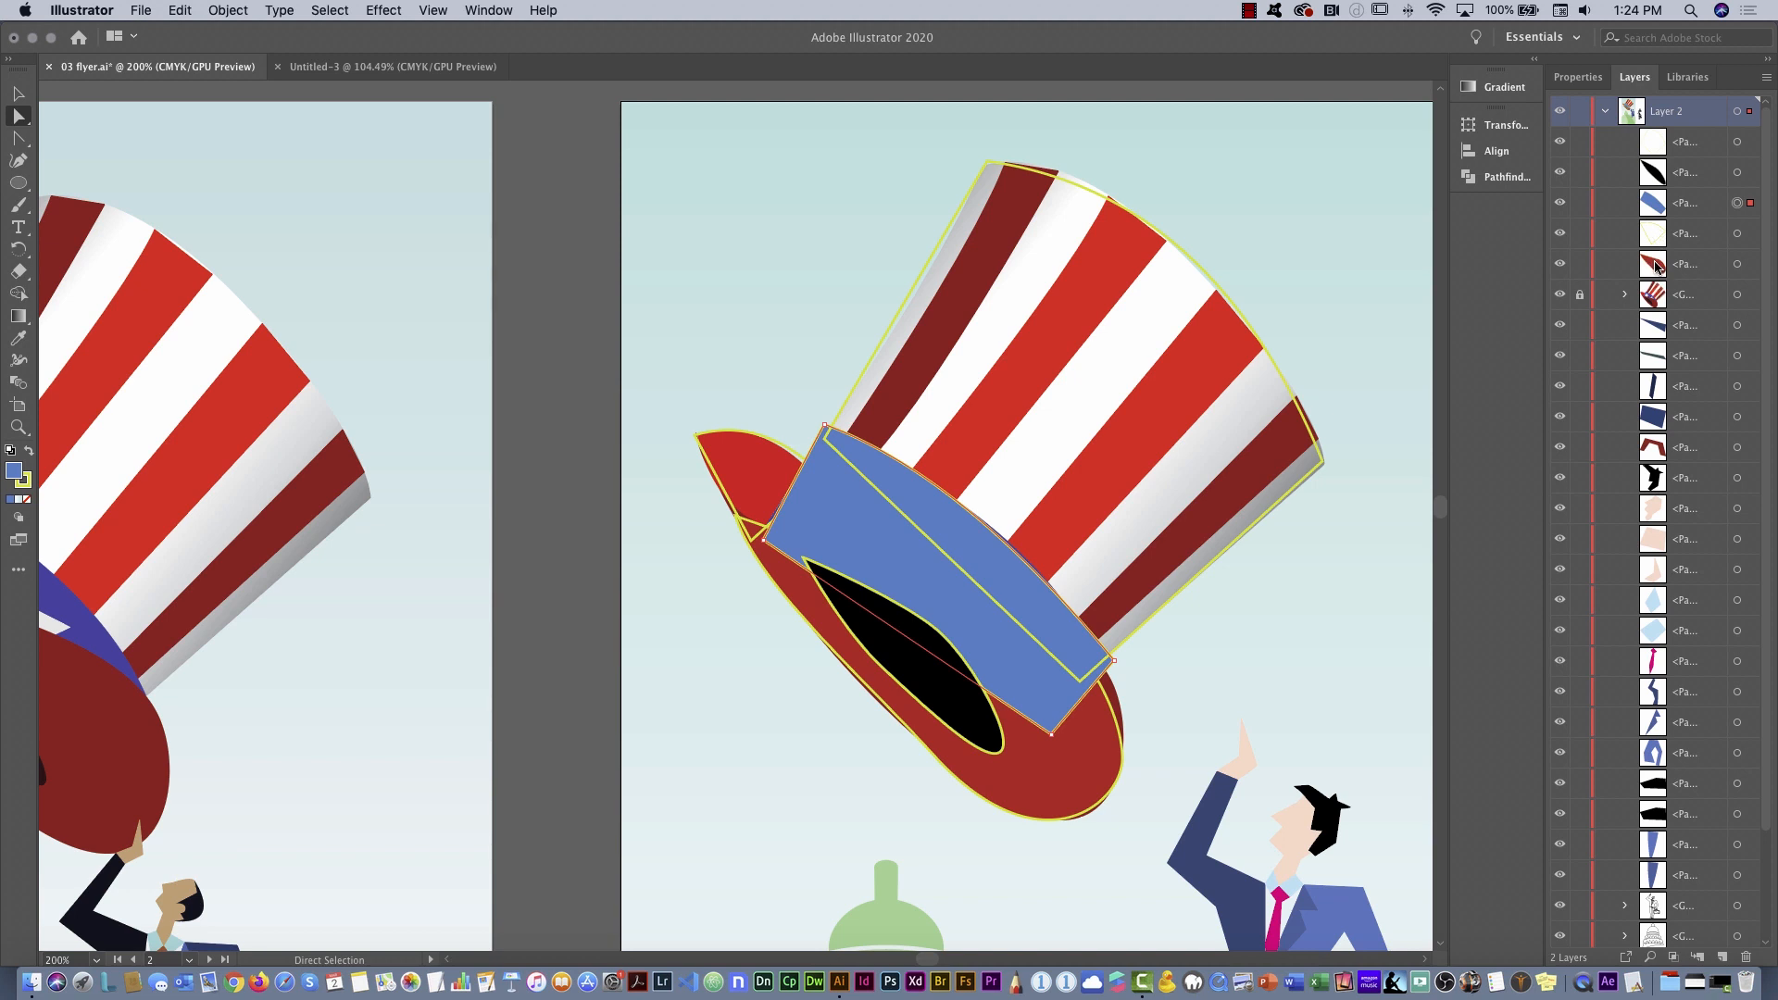
pyautogui.moveTo(1656, 204); pyautogui.dragTo(1659, 274)
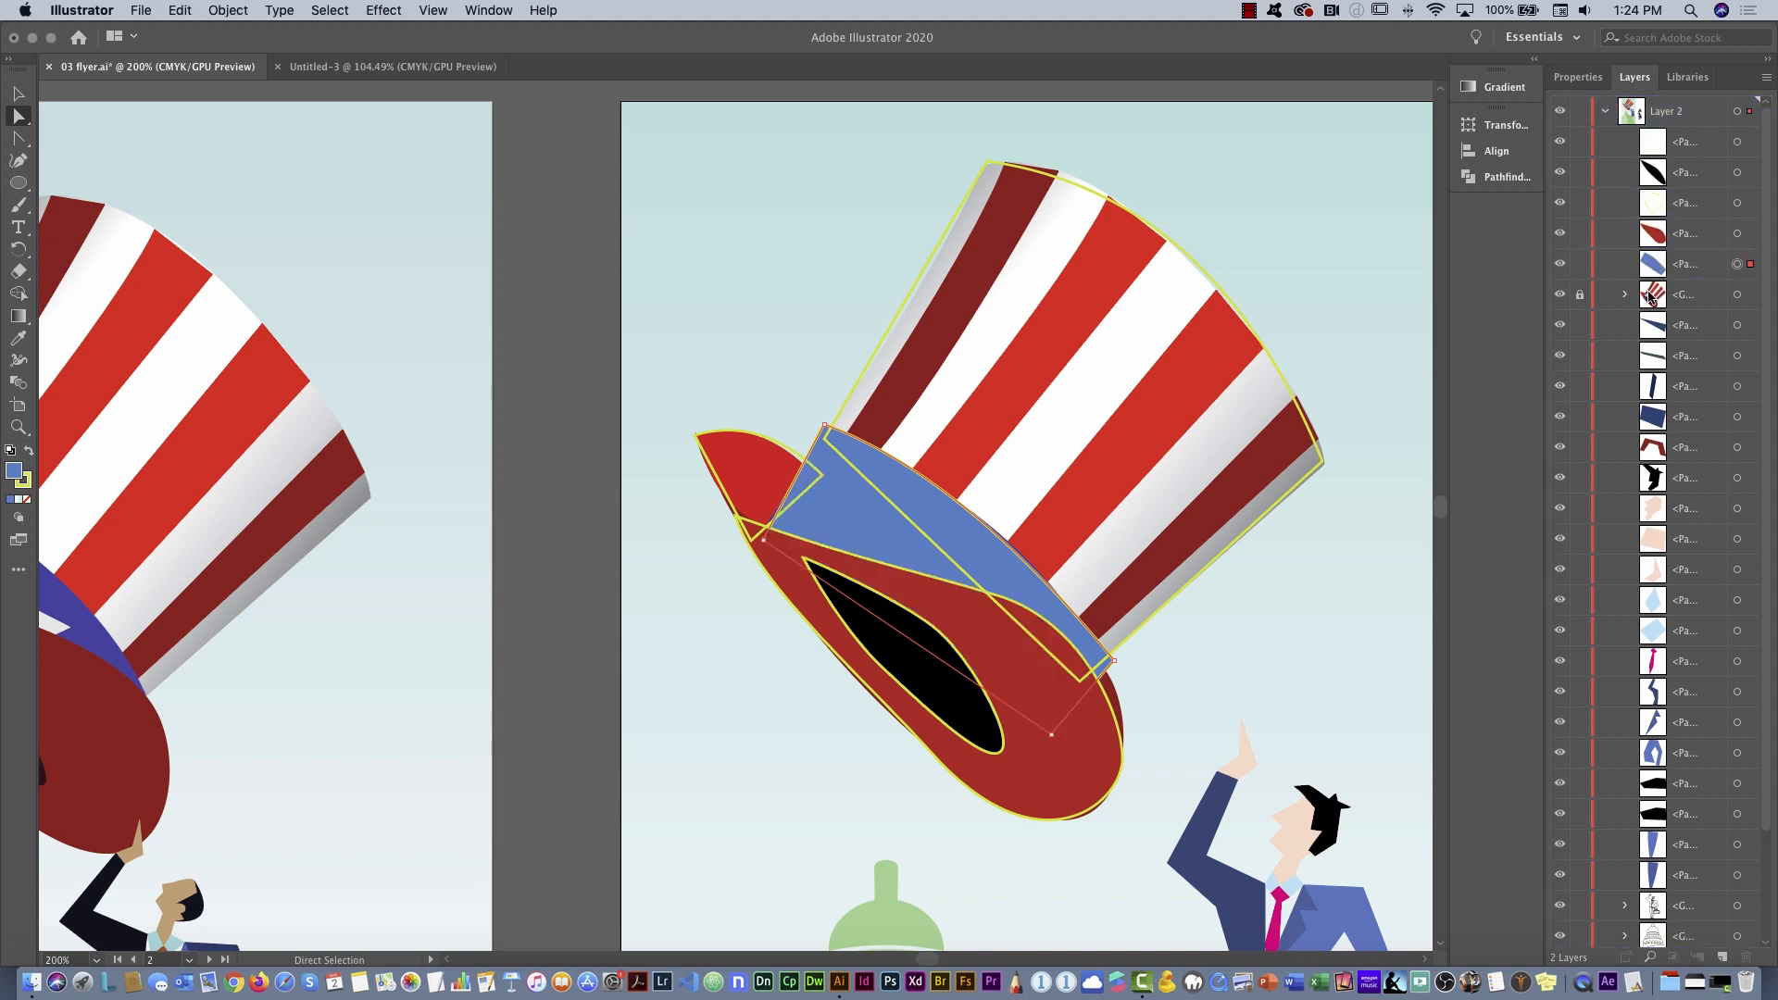
# Fill the small brim flap beside the band with red at C 20, M 96.86, Y 100, K 12.94
pyautogui.click(775, 449)
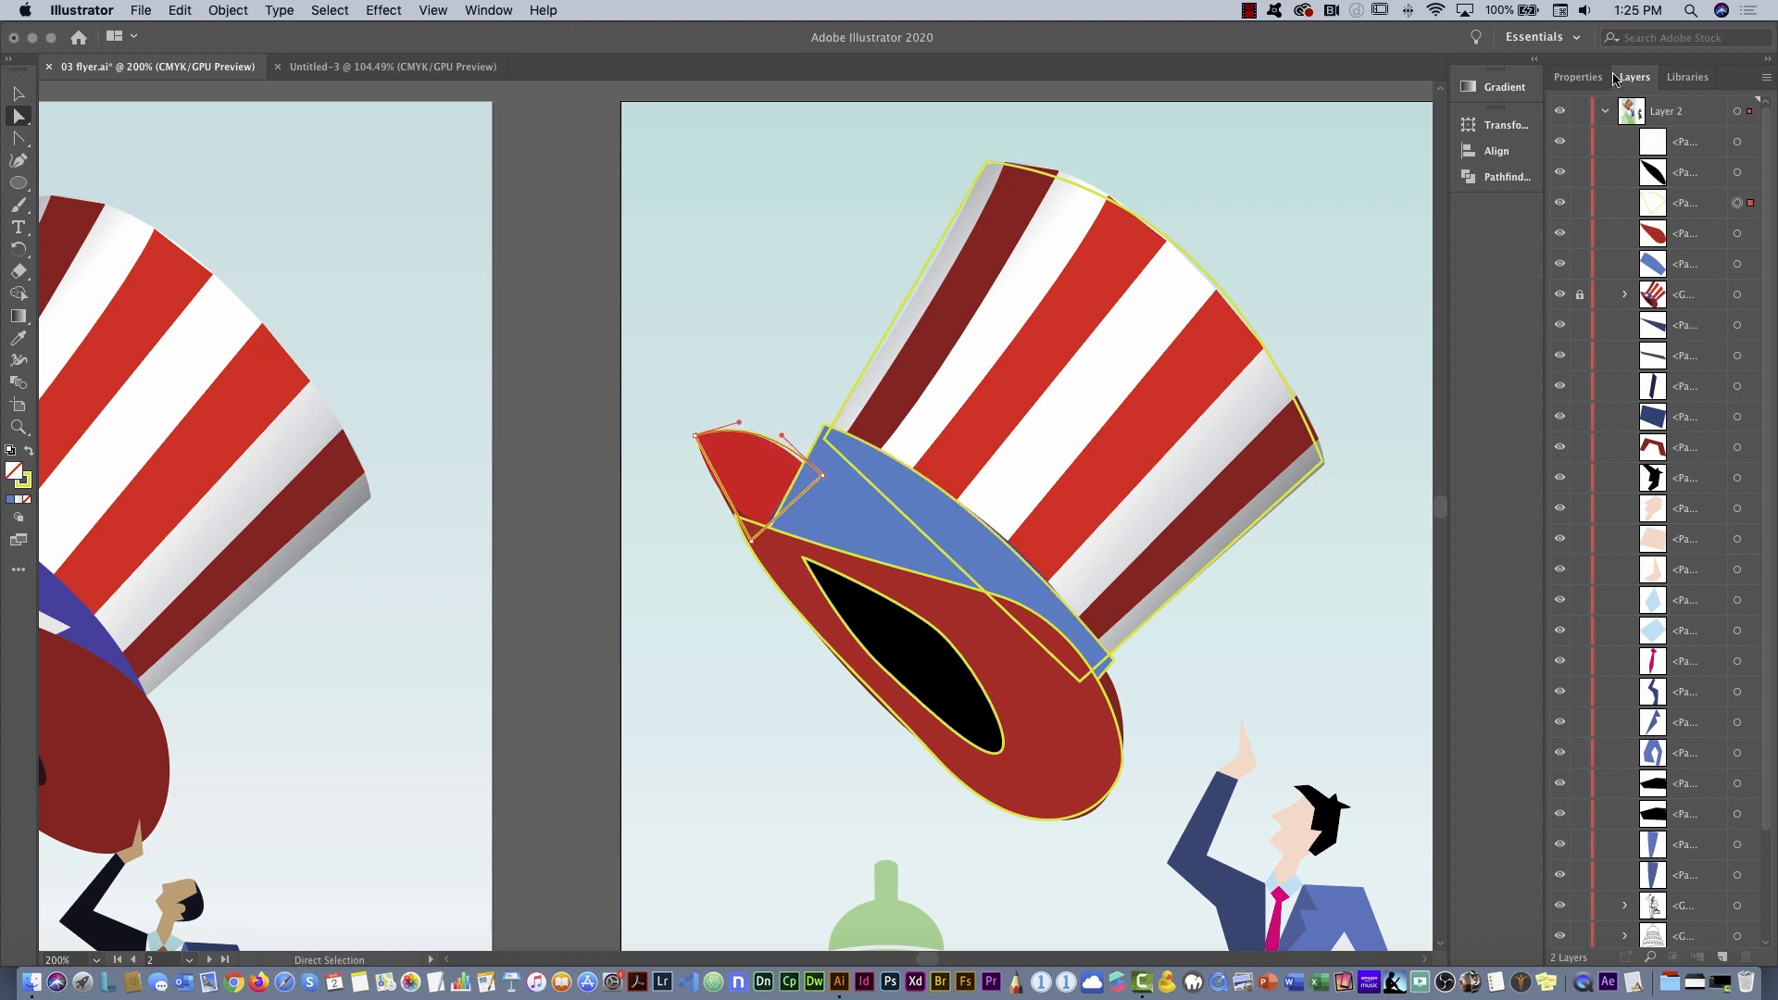
pyautogui.click(1578, 77)
pyautogui.click(1562, 280)
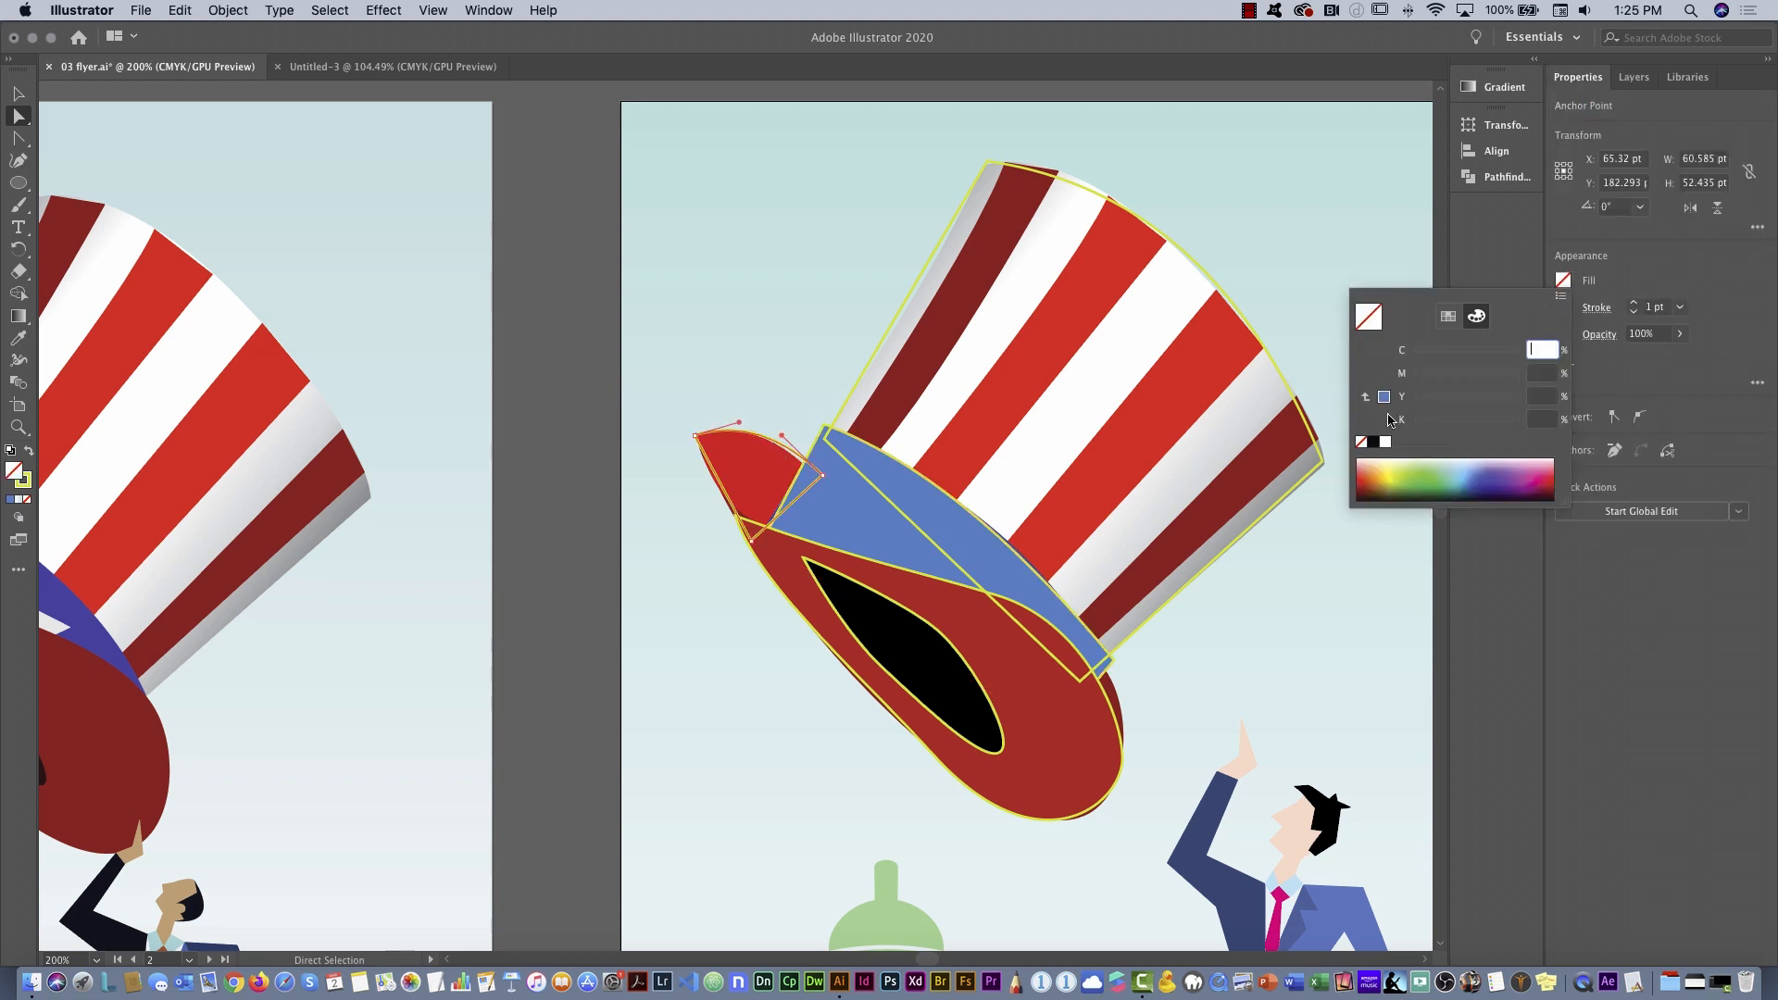
pyautogui.click(1366, 488)
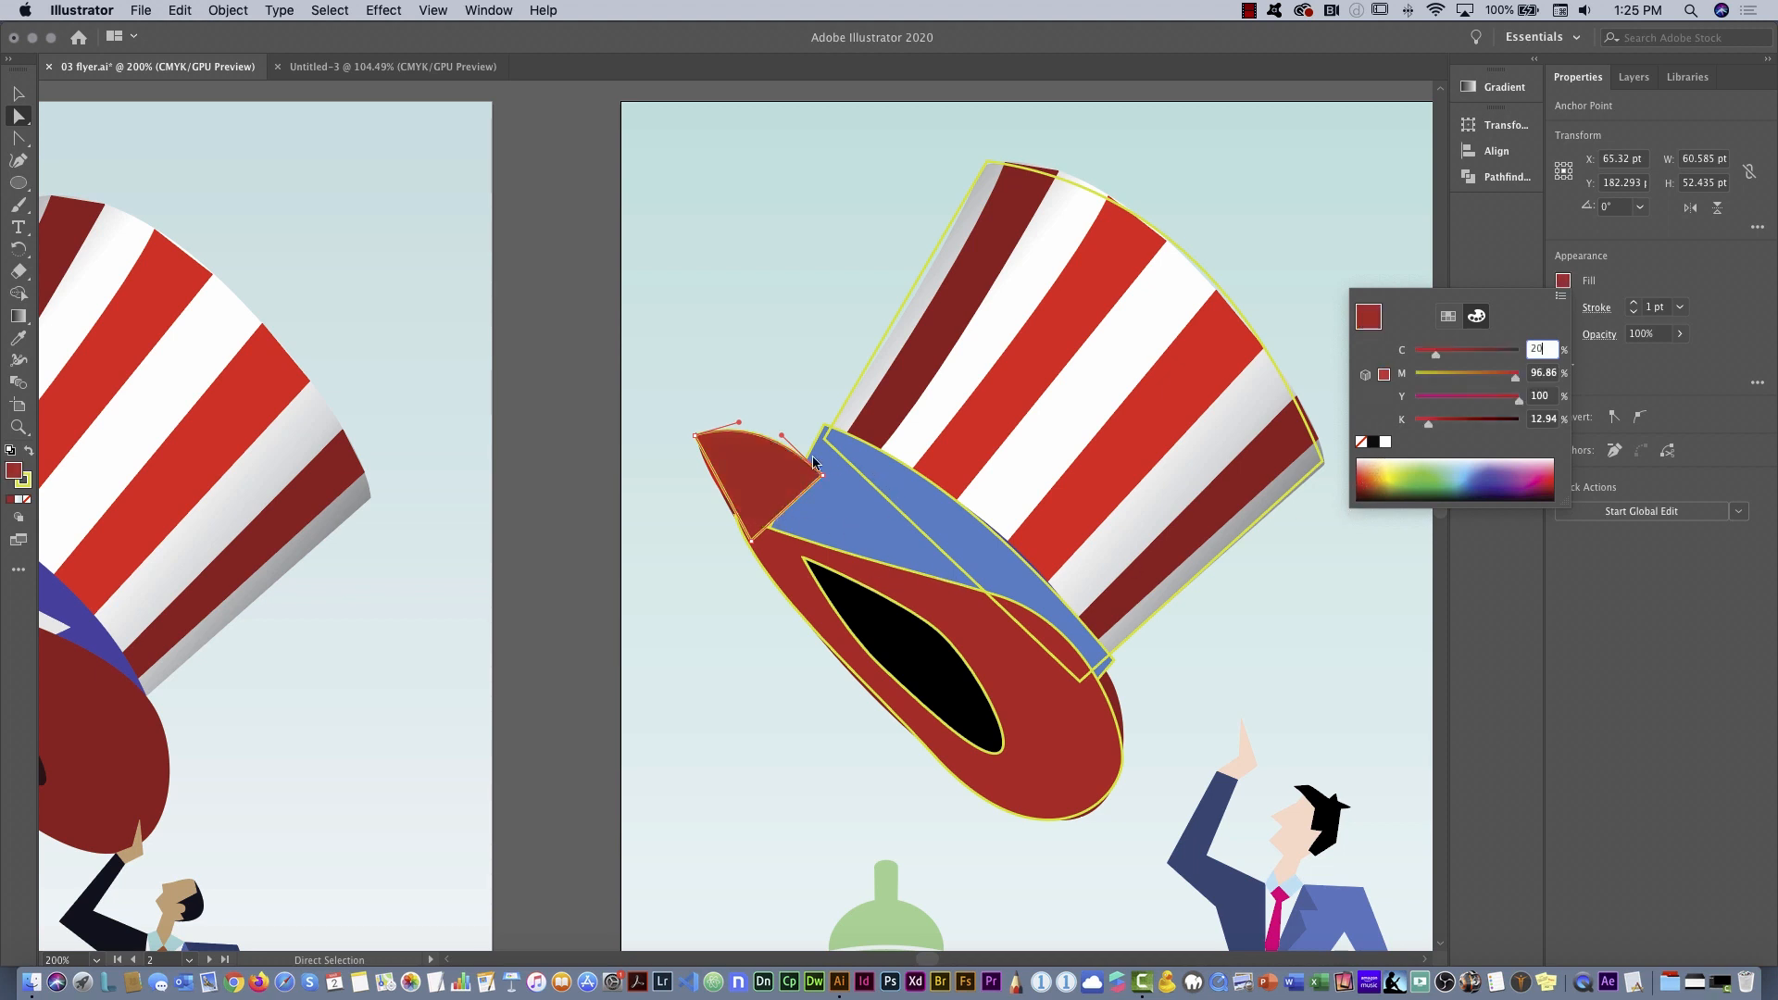
pyautogui.press('Return')
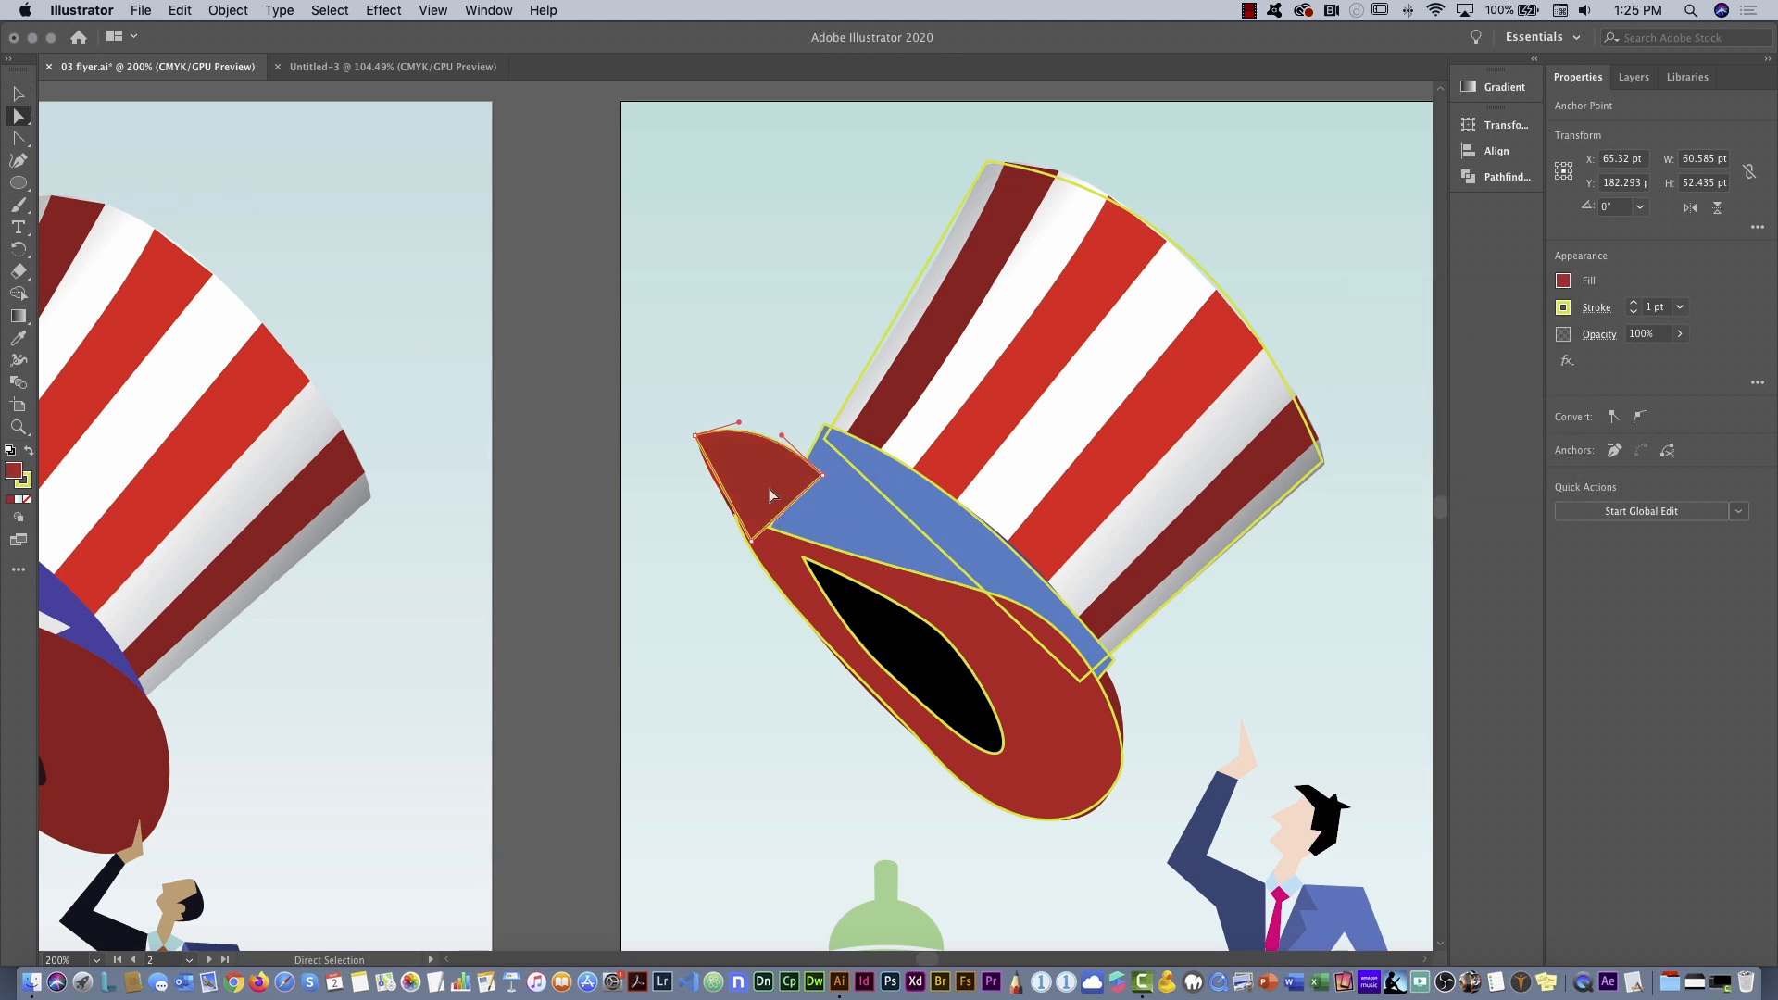
# Shift the red flap slightly downward, then cut it and paste it behind the blue band
pyautogui.moveTo(768, 491)
pyautogui.mouseDown()
pyautogui.moveTo(782, 477)
pyautogui.moveTo(754, 485)
pyautogui.mouseUp()
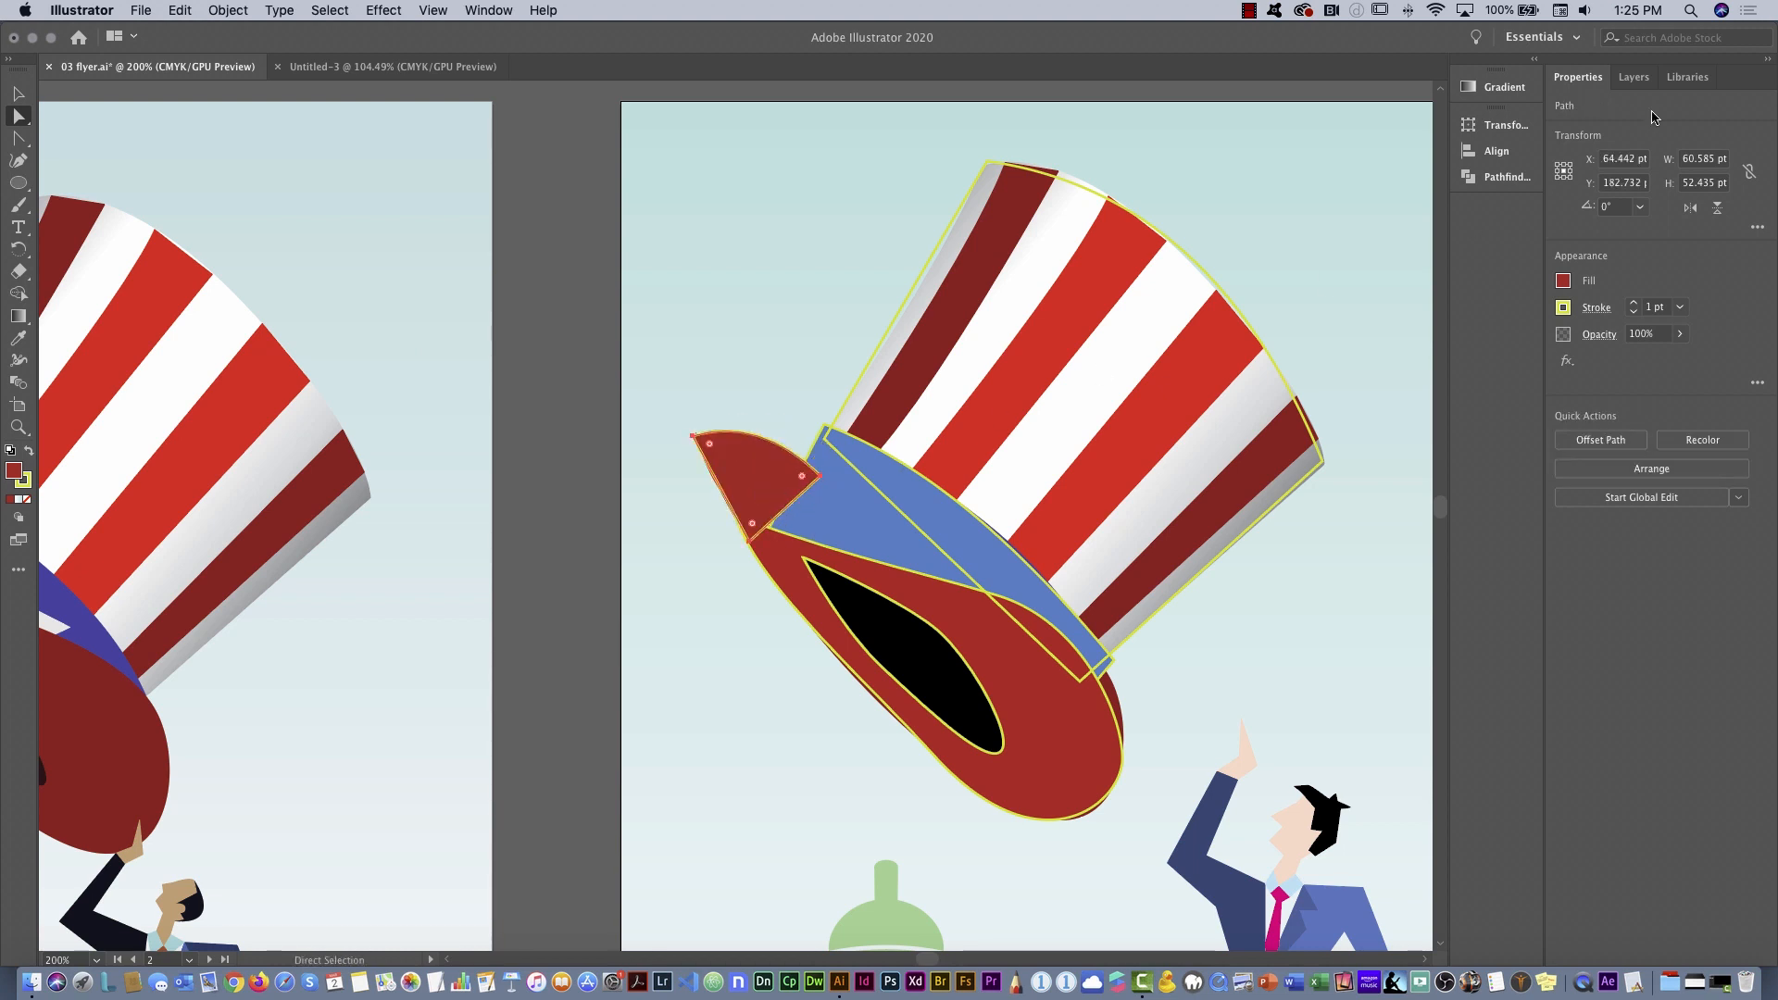
pyautogui.click(1634, 78)
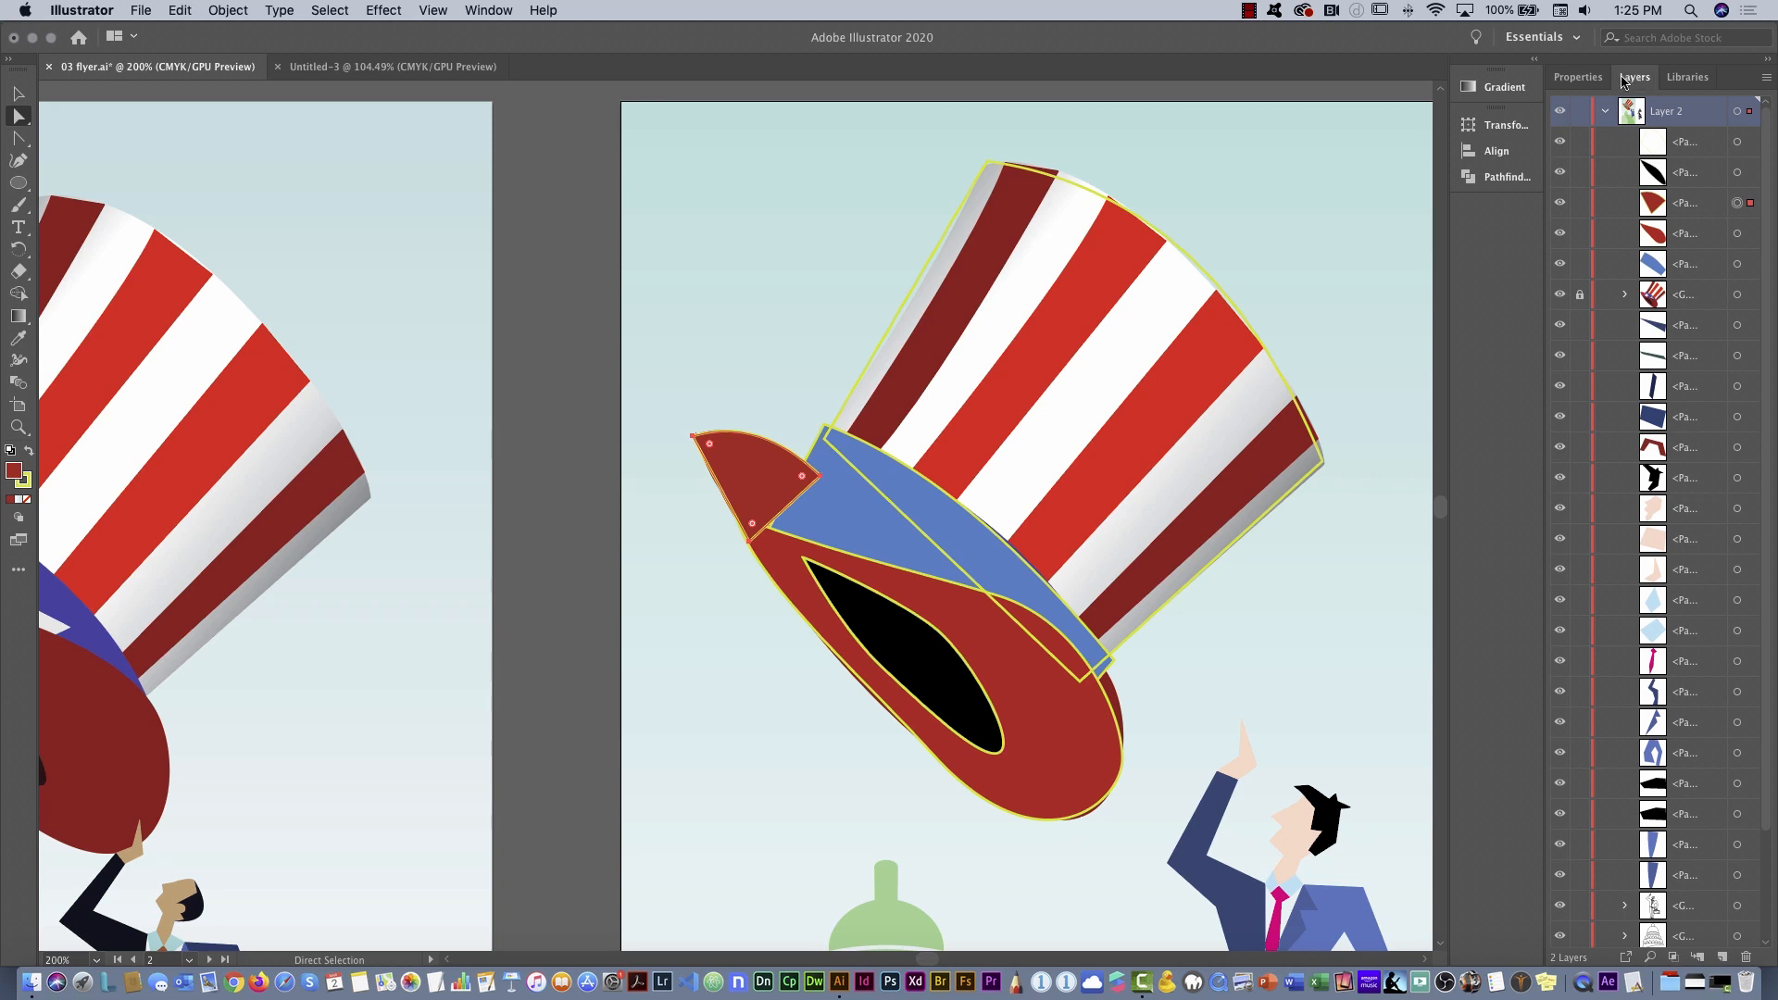
pyautogui.click(1578, 77)
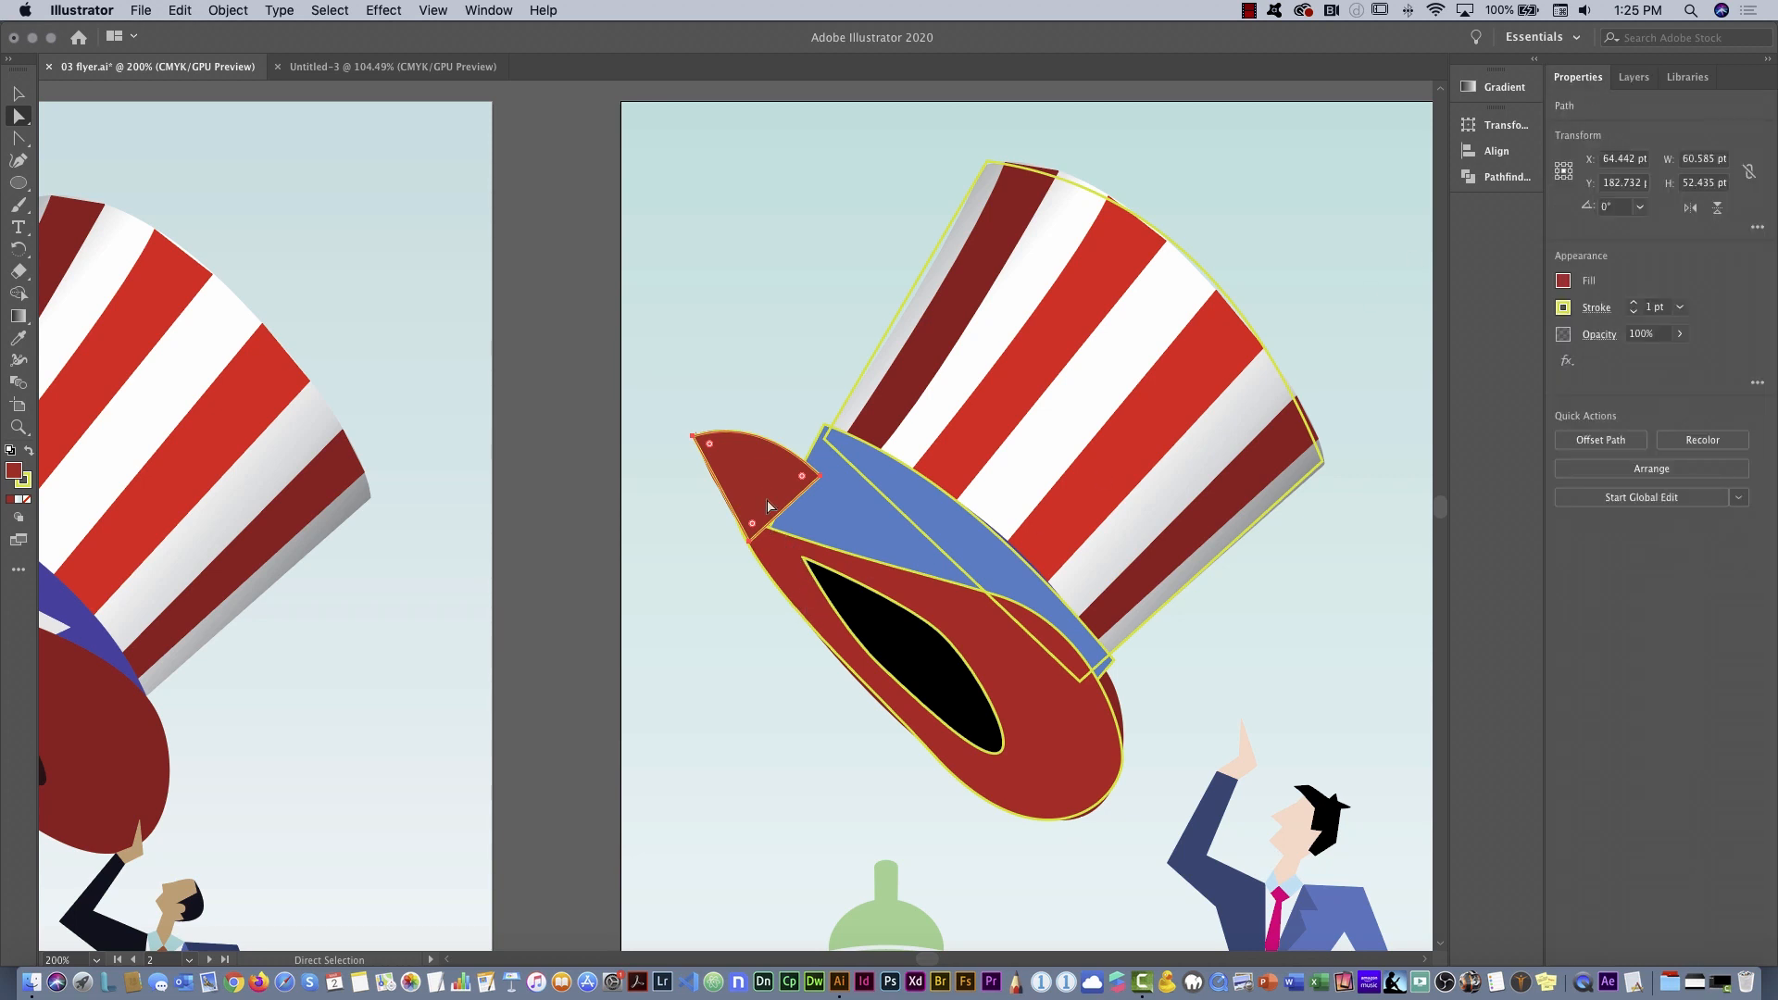
pyautogui.moveTo(767, 503); pyautogui.dragTo(774, 504)
pyautogui.click(176, 11)
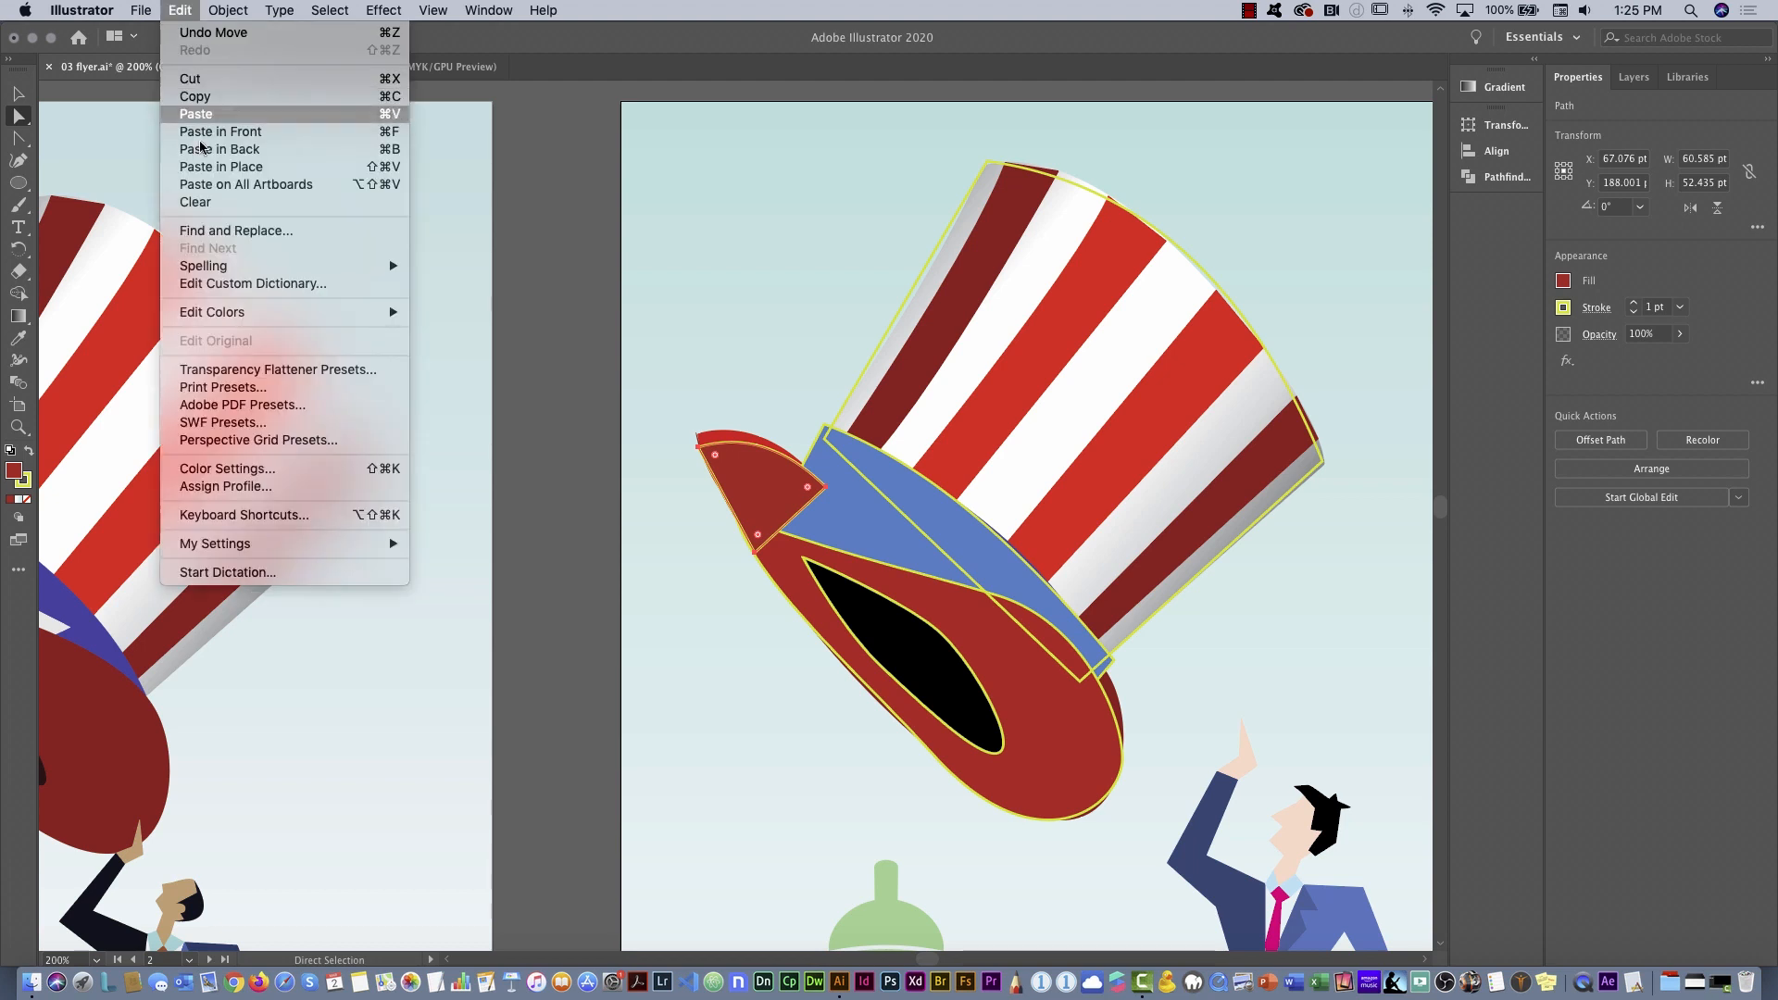
pyautogui.click(208, 85)
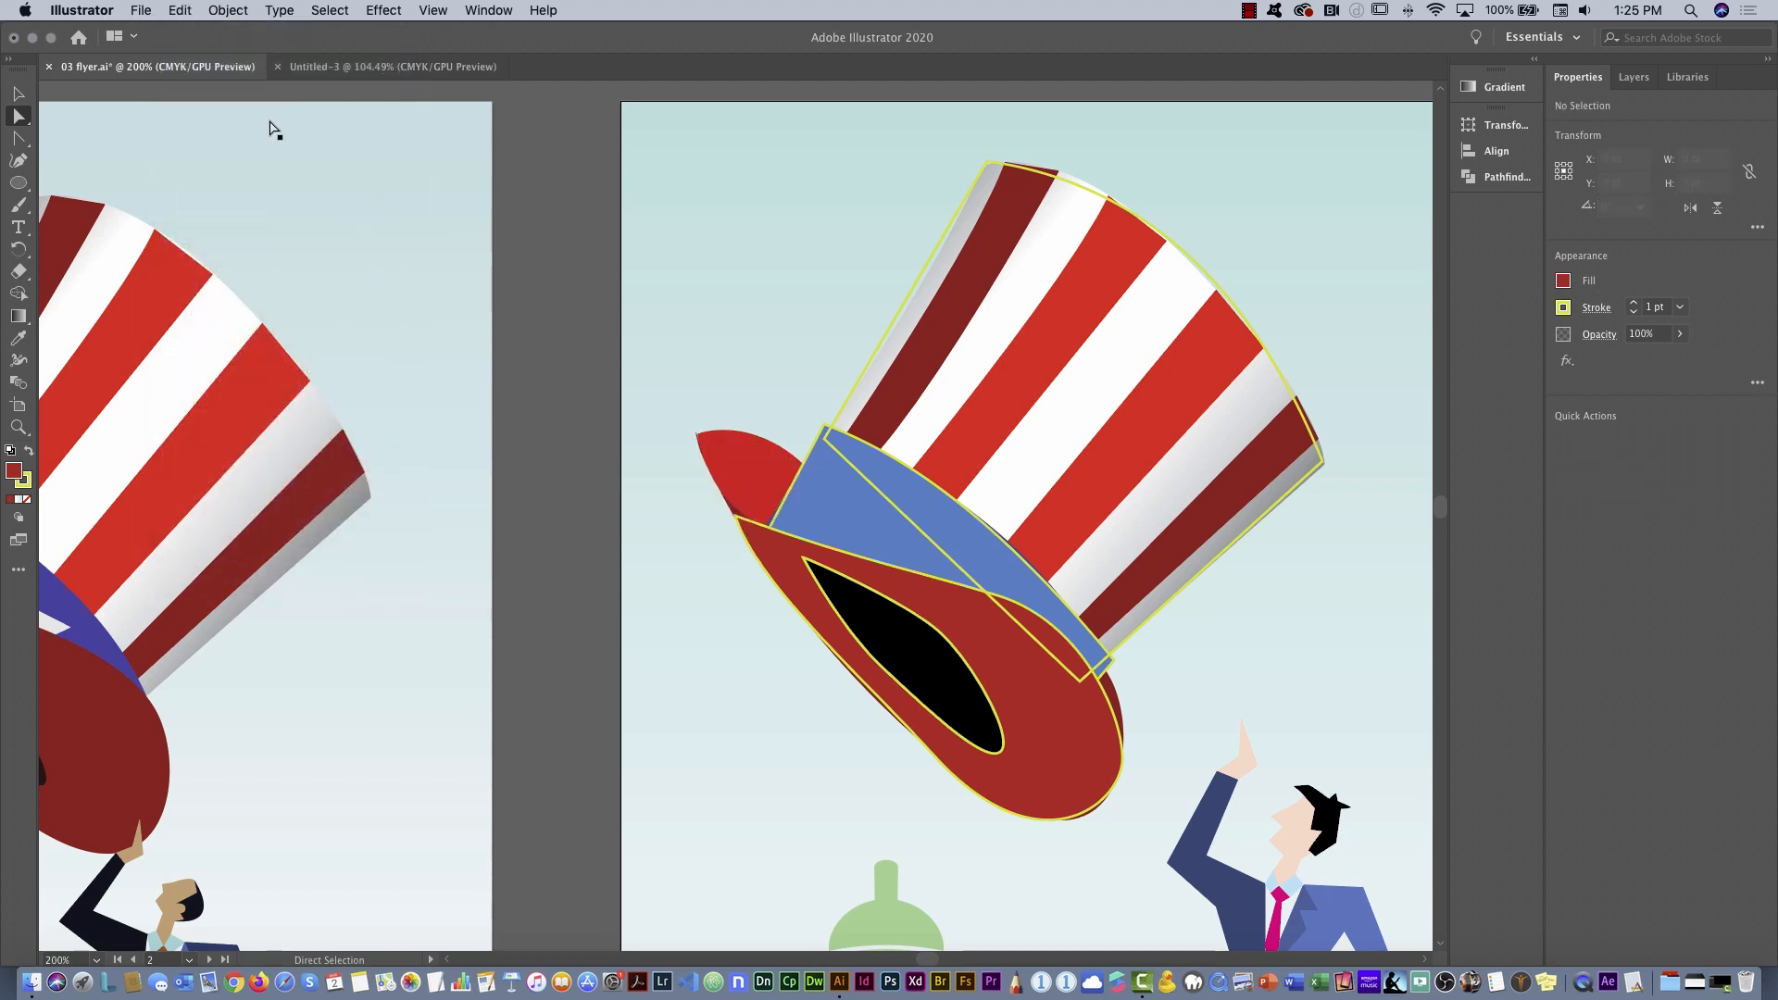
pyautogui.click(814, 502)
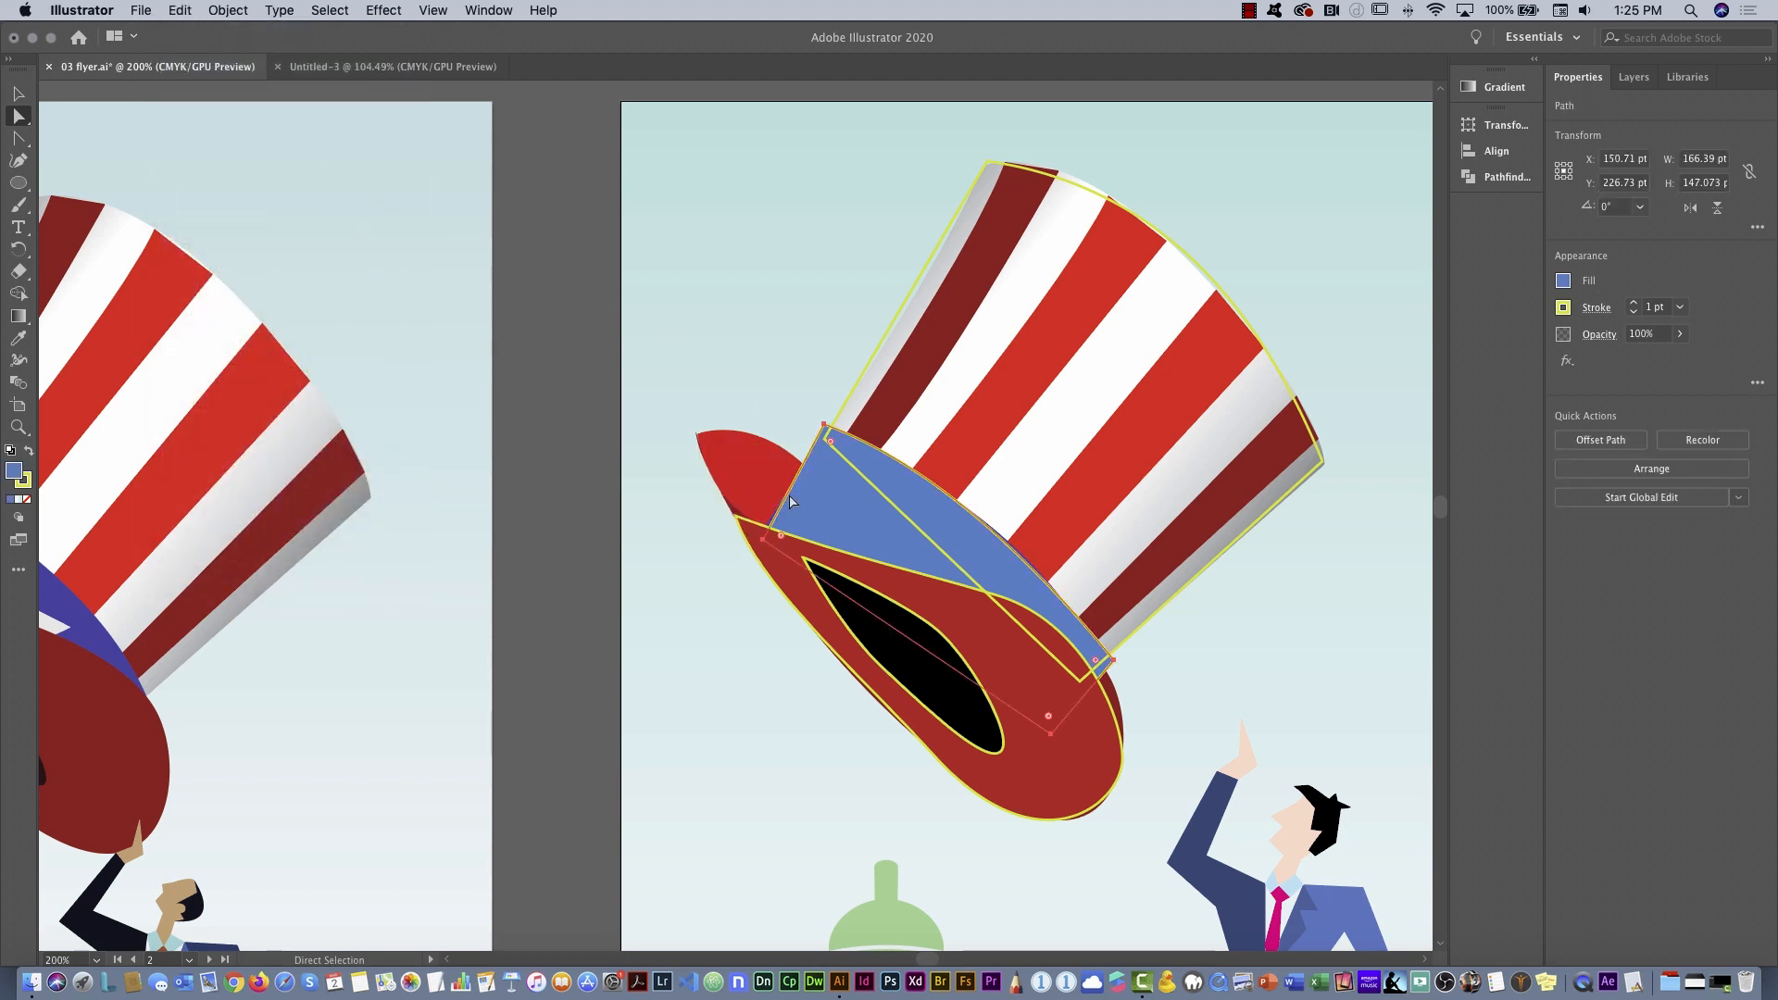
pyautogui.click(176, 10)
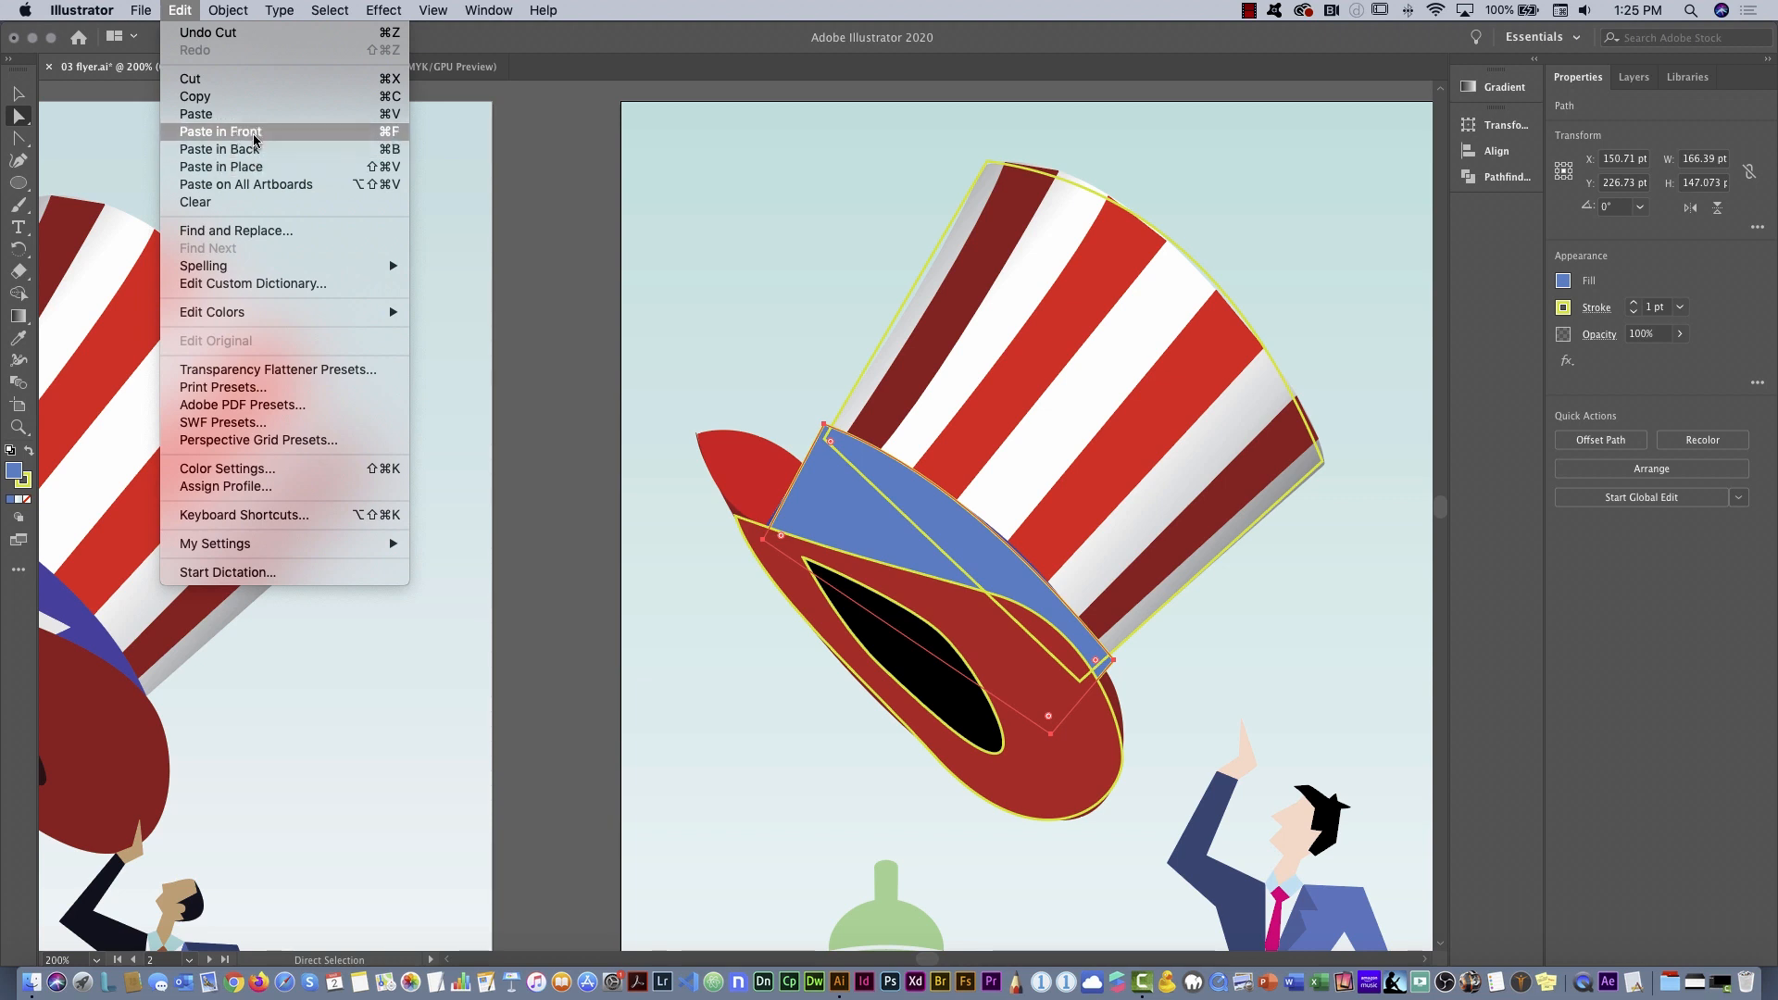
pyautogui.click(219, 149)
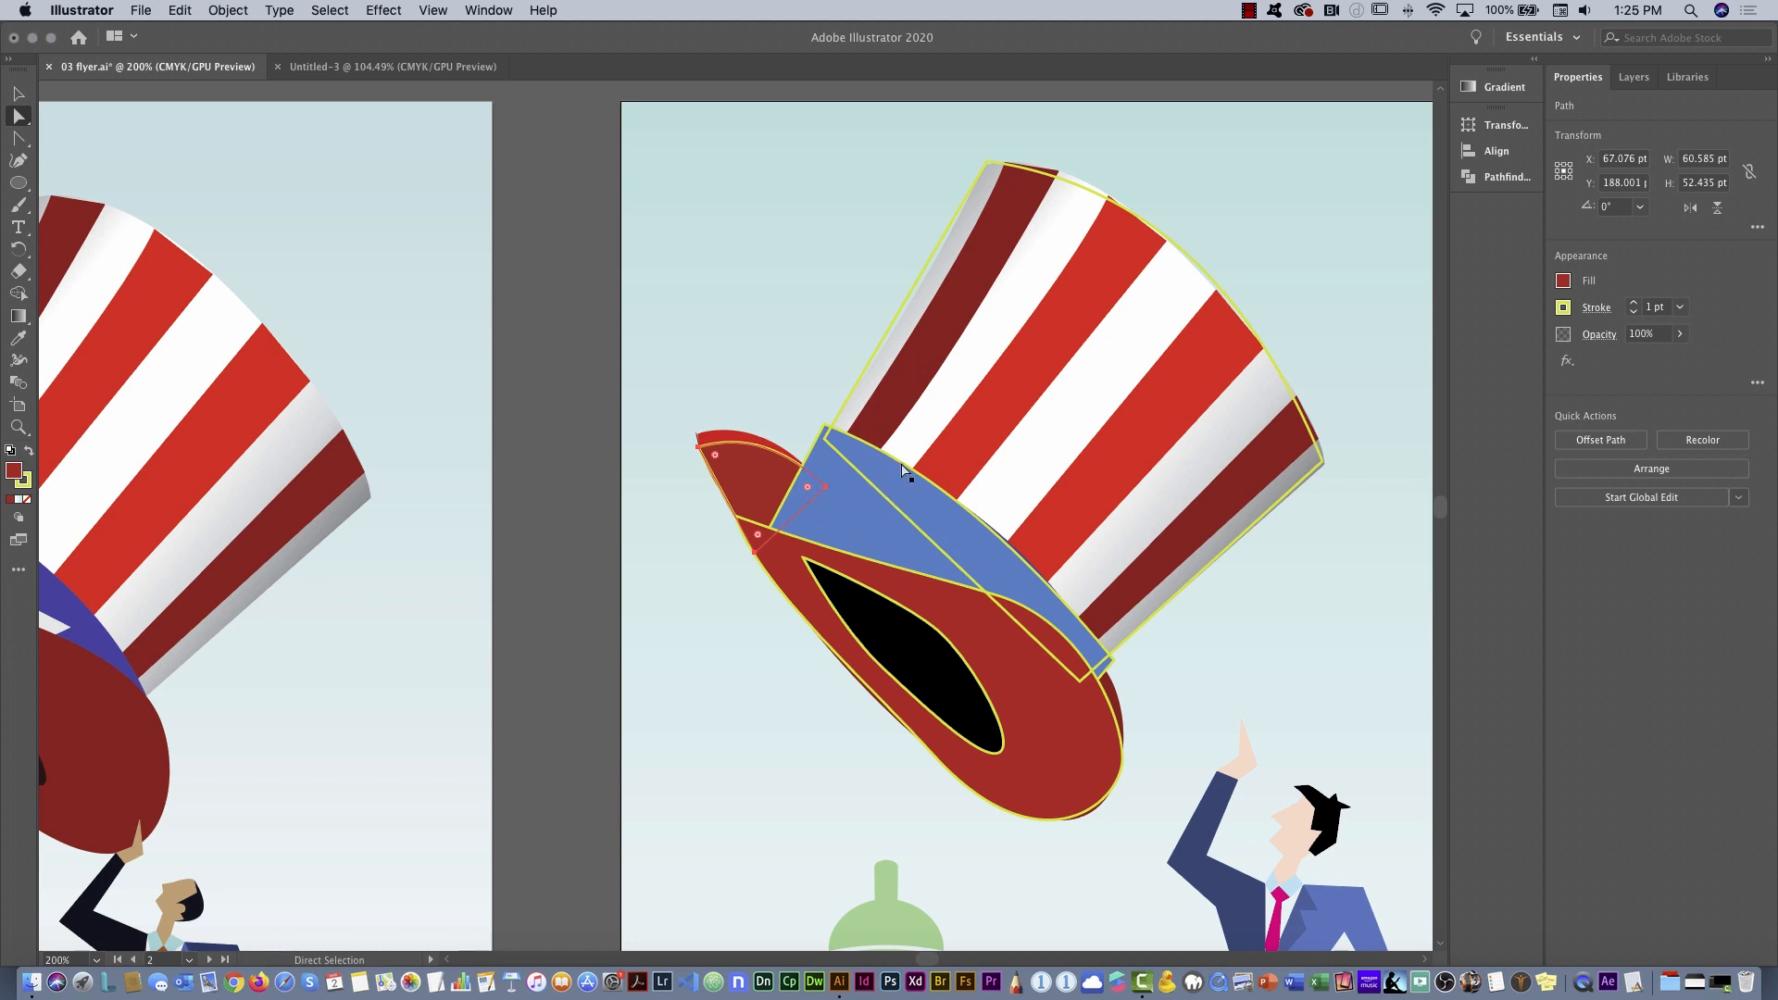
# Trace the crown's leftmost red stripe with a closed four-point Pen path from the band to the top edge
pyautogui.click(826, 256)
pyautogui.press('p')
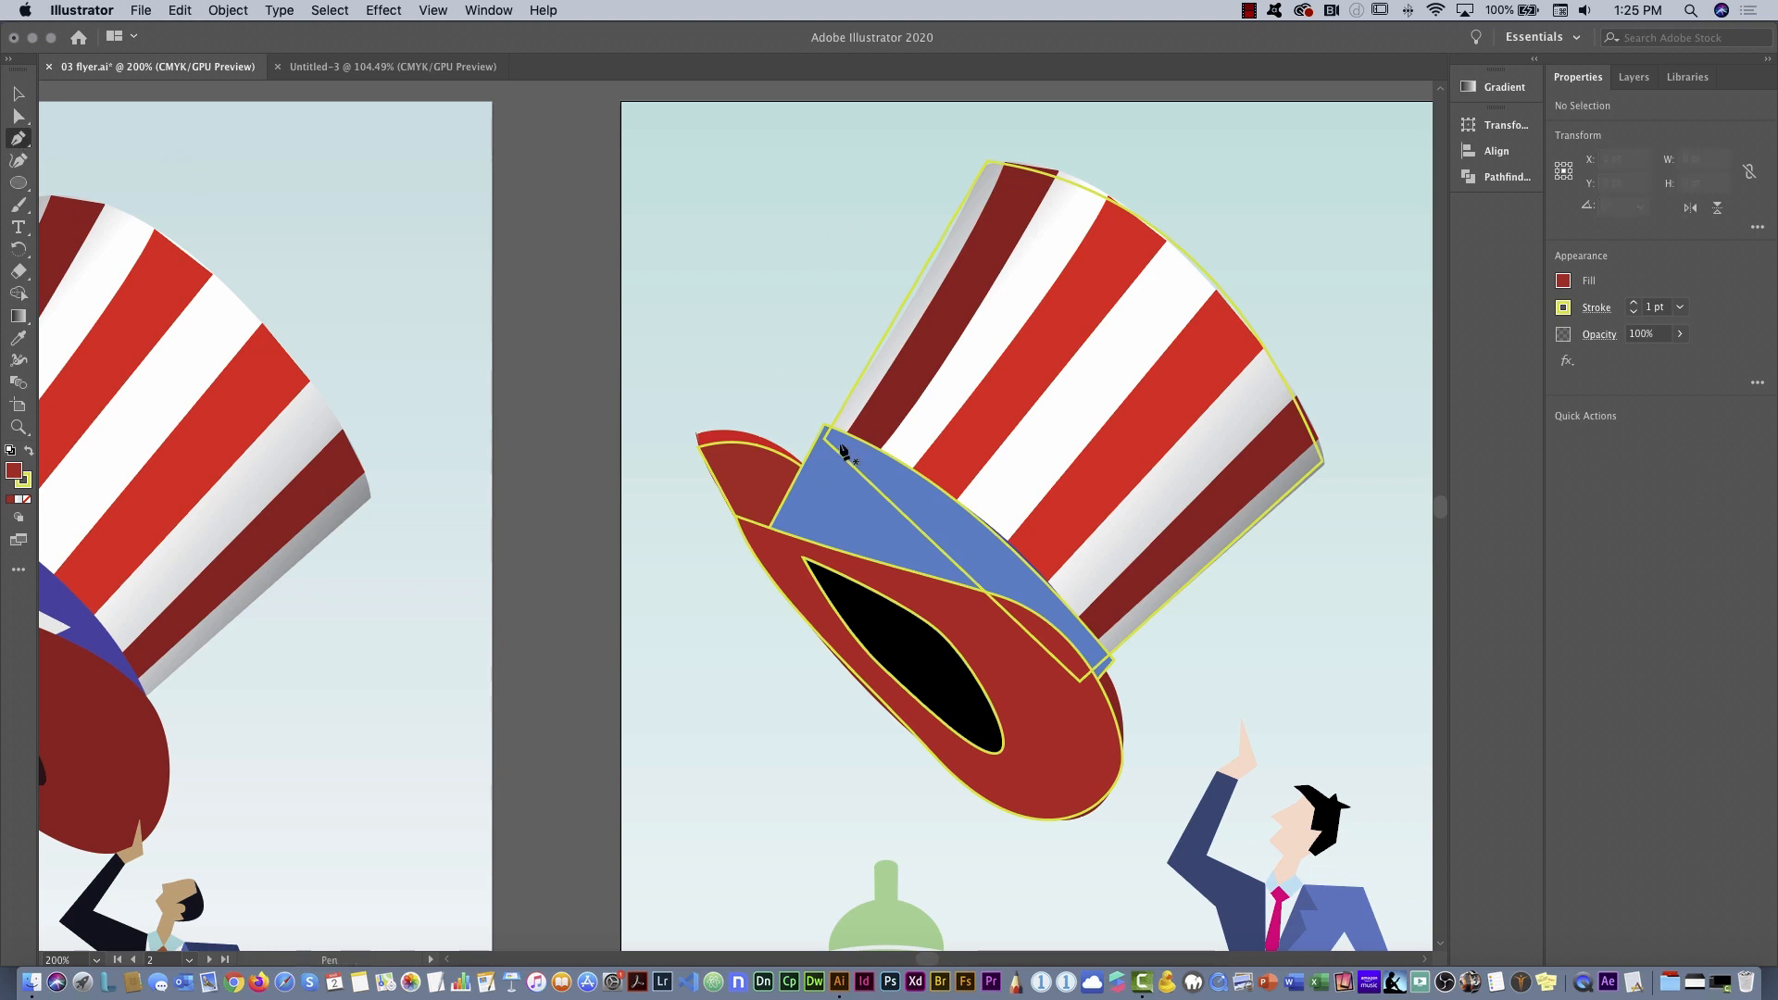
pyautogui.click(841, 446)
pyautogui.click(1008, 155)
pyautogui.click(1058, 163)
pyautogui.click(873, 465)
pyautogui.click(841, 444)
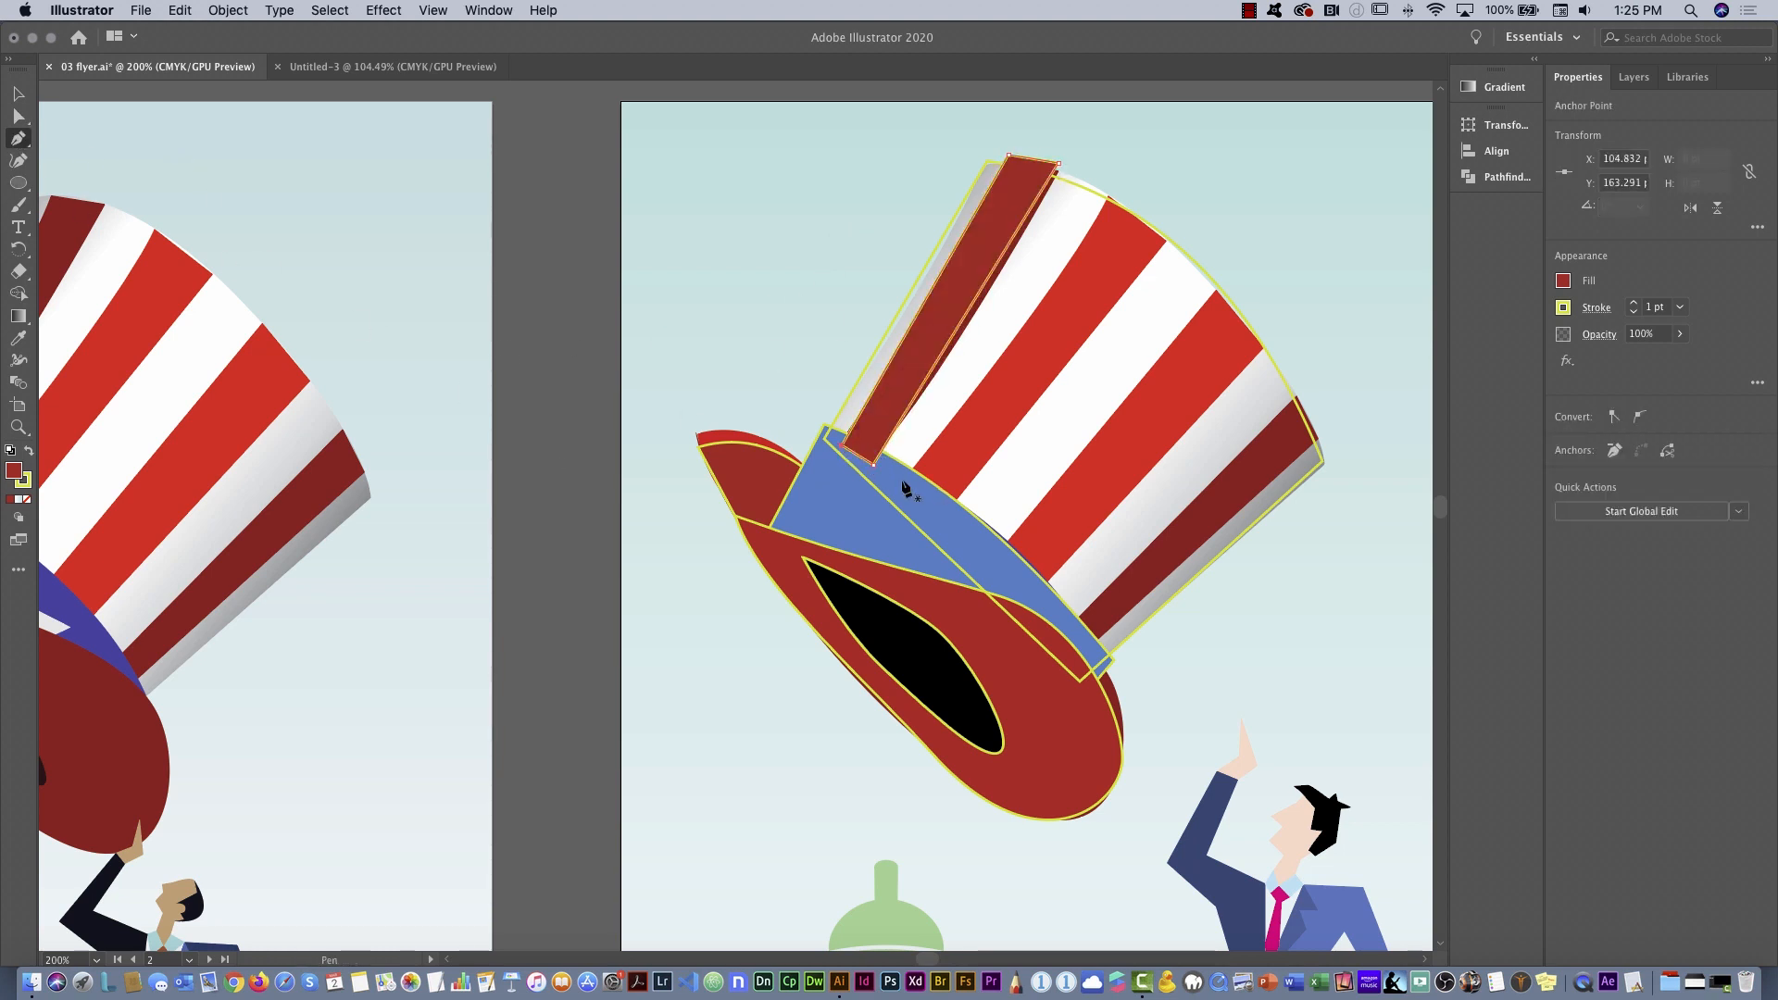
# Trace the crown's second red stripe from the left with a closed four-point Pen path
pyautogui.click(904, 479)
pyautogui.click(1118, 183)
pyautogui.click(1174, 231)
pyautogui.click(948, 511)
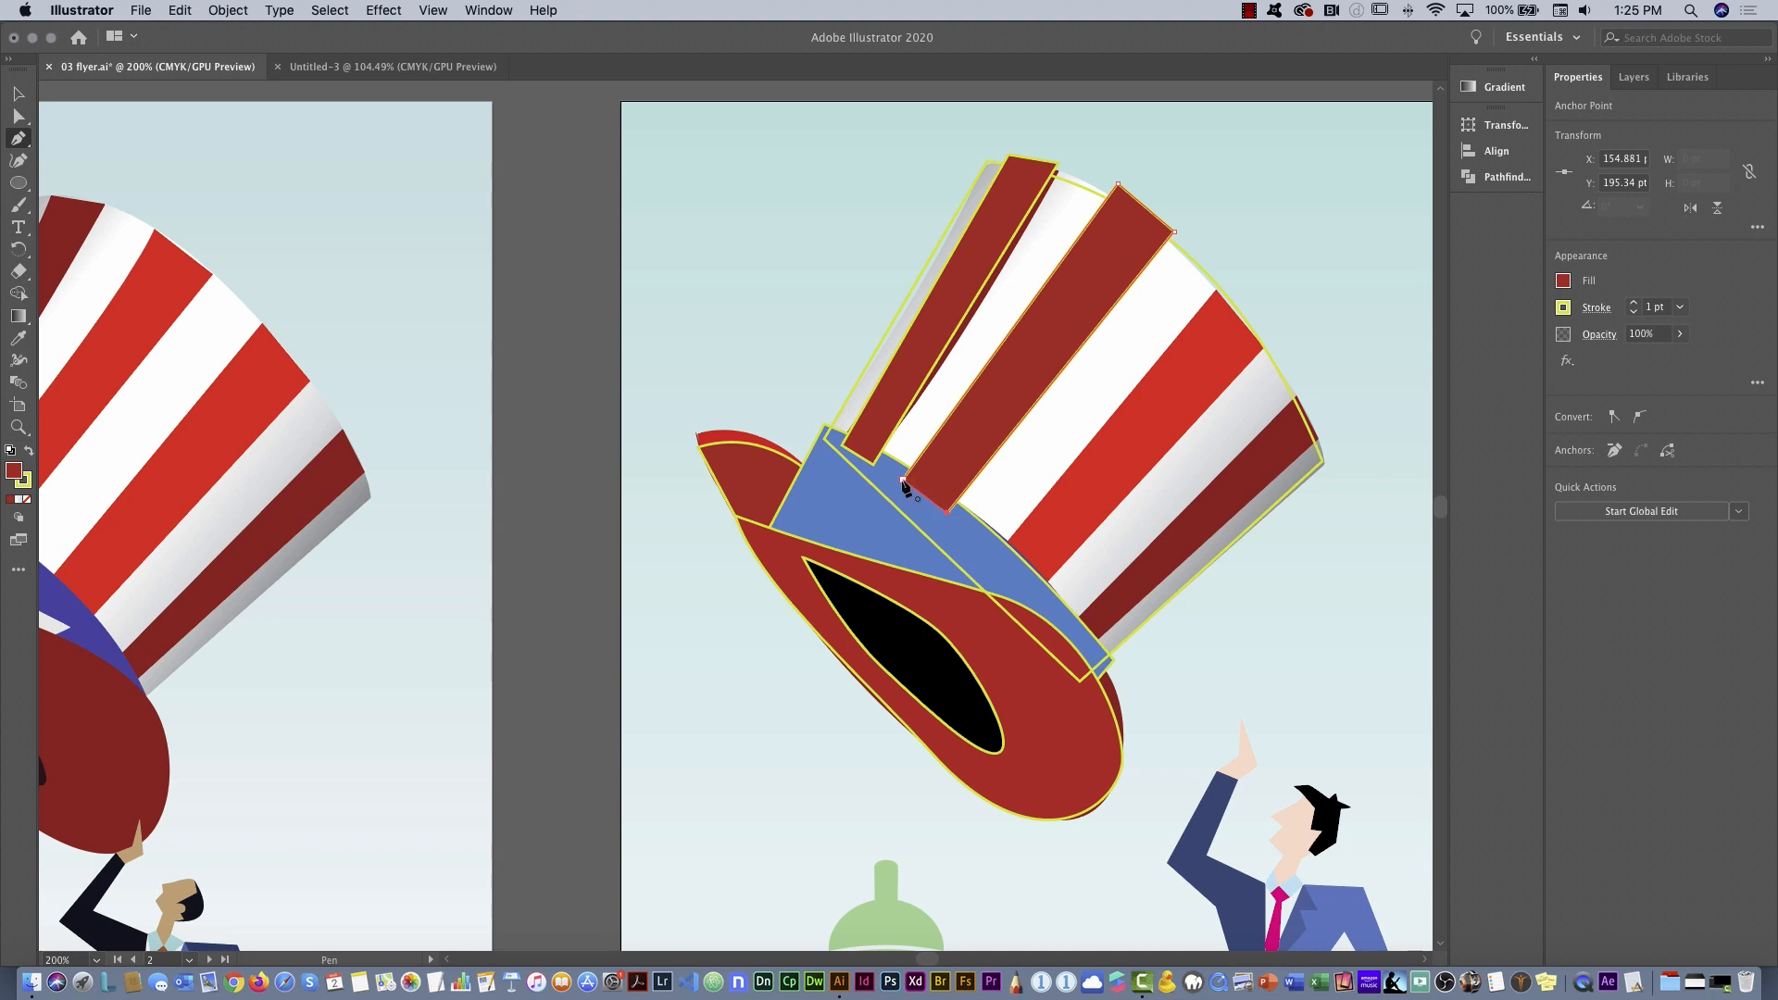
pyautogui.click(903, 480)
# Trace the crown's third red stripe from the left with a closed four-point Pen path
pyautogui.click(997, 557)
pyautogui.click(1231, 273)
pyautogui.click(1273, 339)
pyautogui.click(1035, 594)
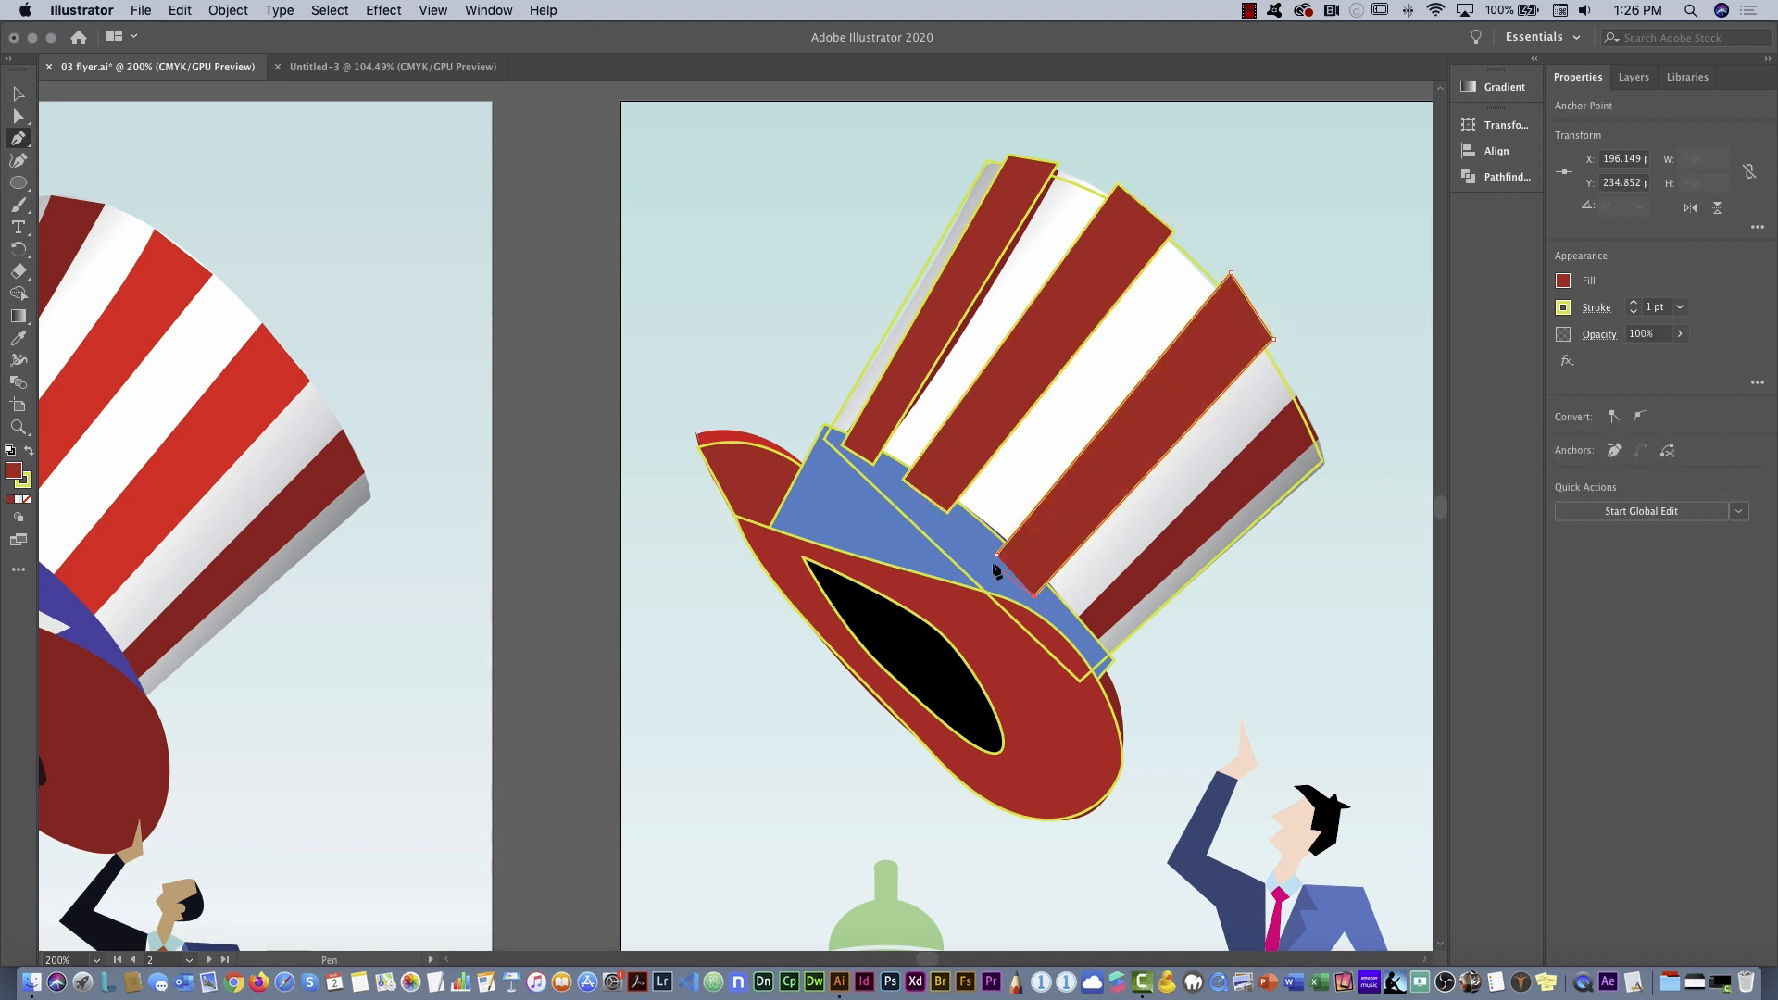
pyautogui.click(997, 557)
# Trace the crown's rightmost red stripe with a closed four-point Pen path
pyautogui.click(1070, 627)
pyautogui.click(1306, 385)
pyautogui.click(1326, 434)
pyautogui.click(1088, 649)
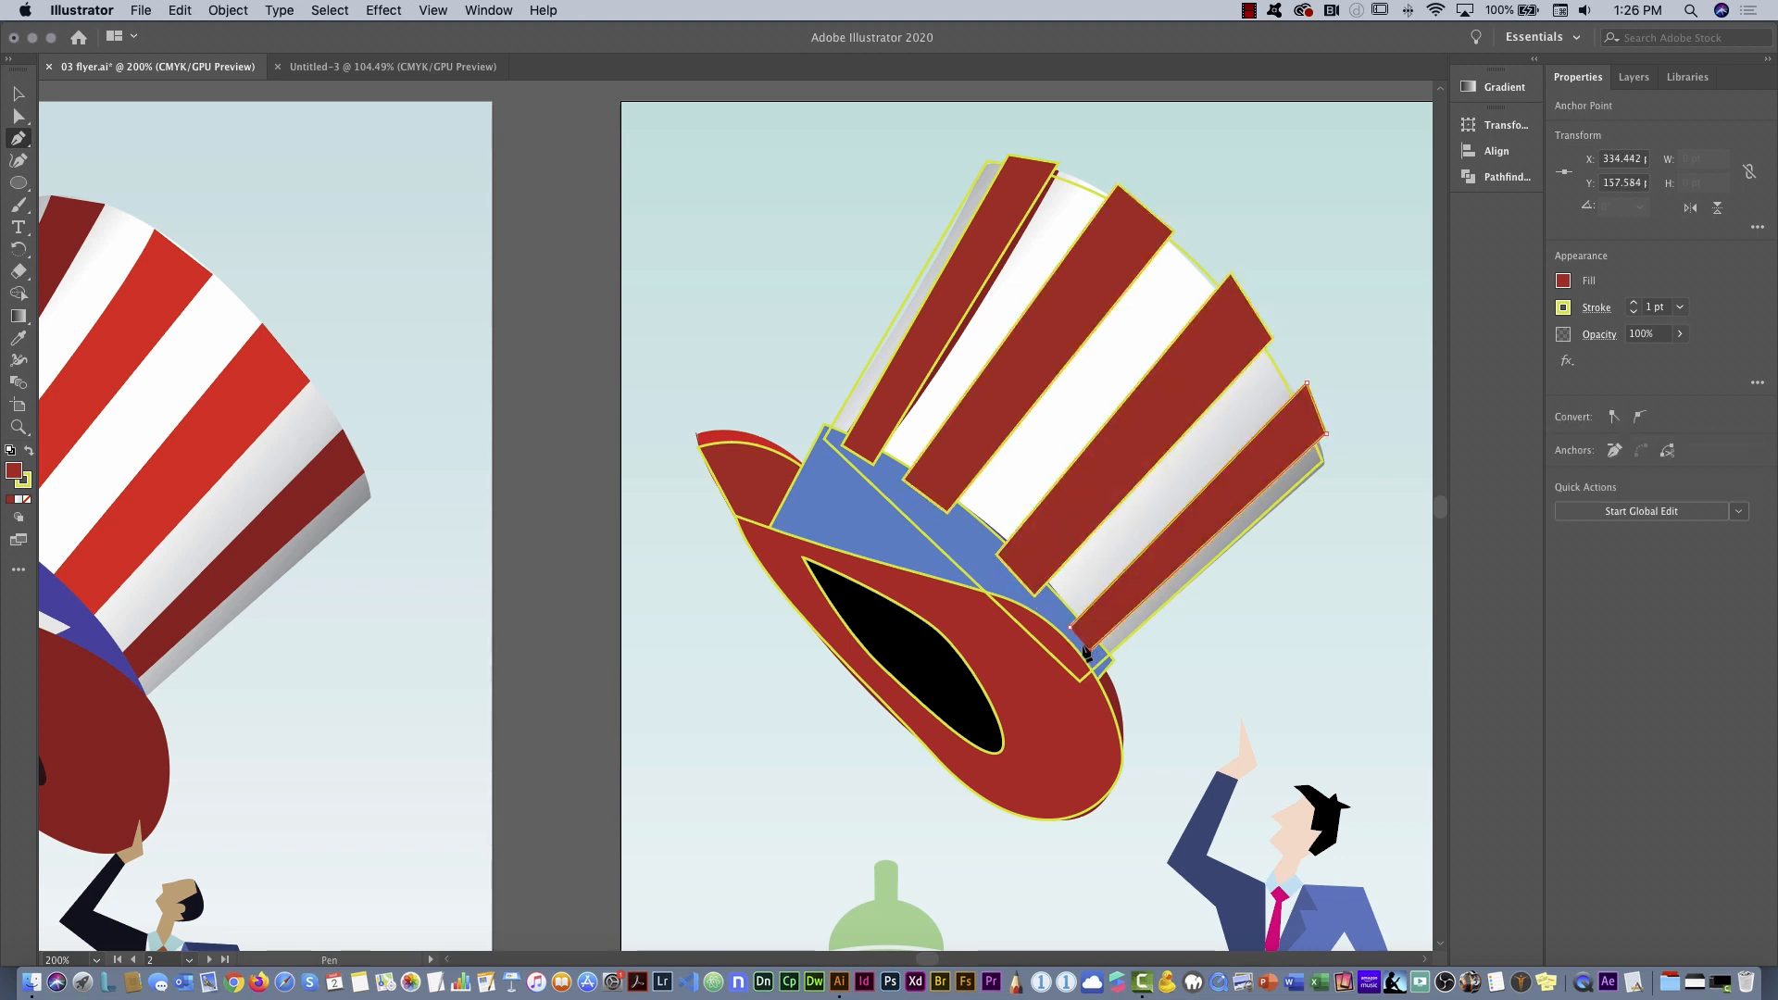
pyautogui.click(1071, 628)
# Fill the crown shape behind the stripes with white
pyautogui.press('v')
pyautogui.click(1086, 188)
pyautogui.click(1563, 280)
pyautogui.click(1385, 441)
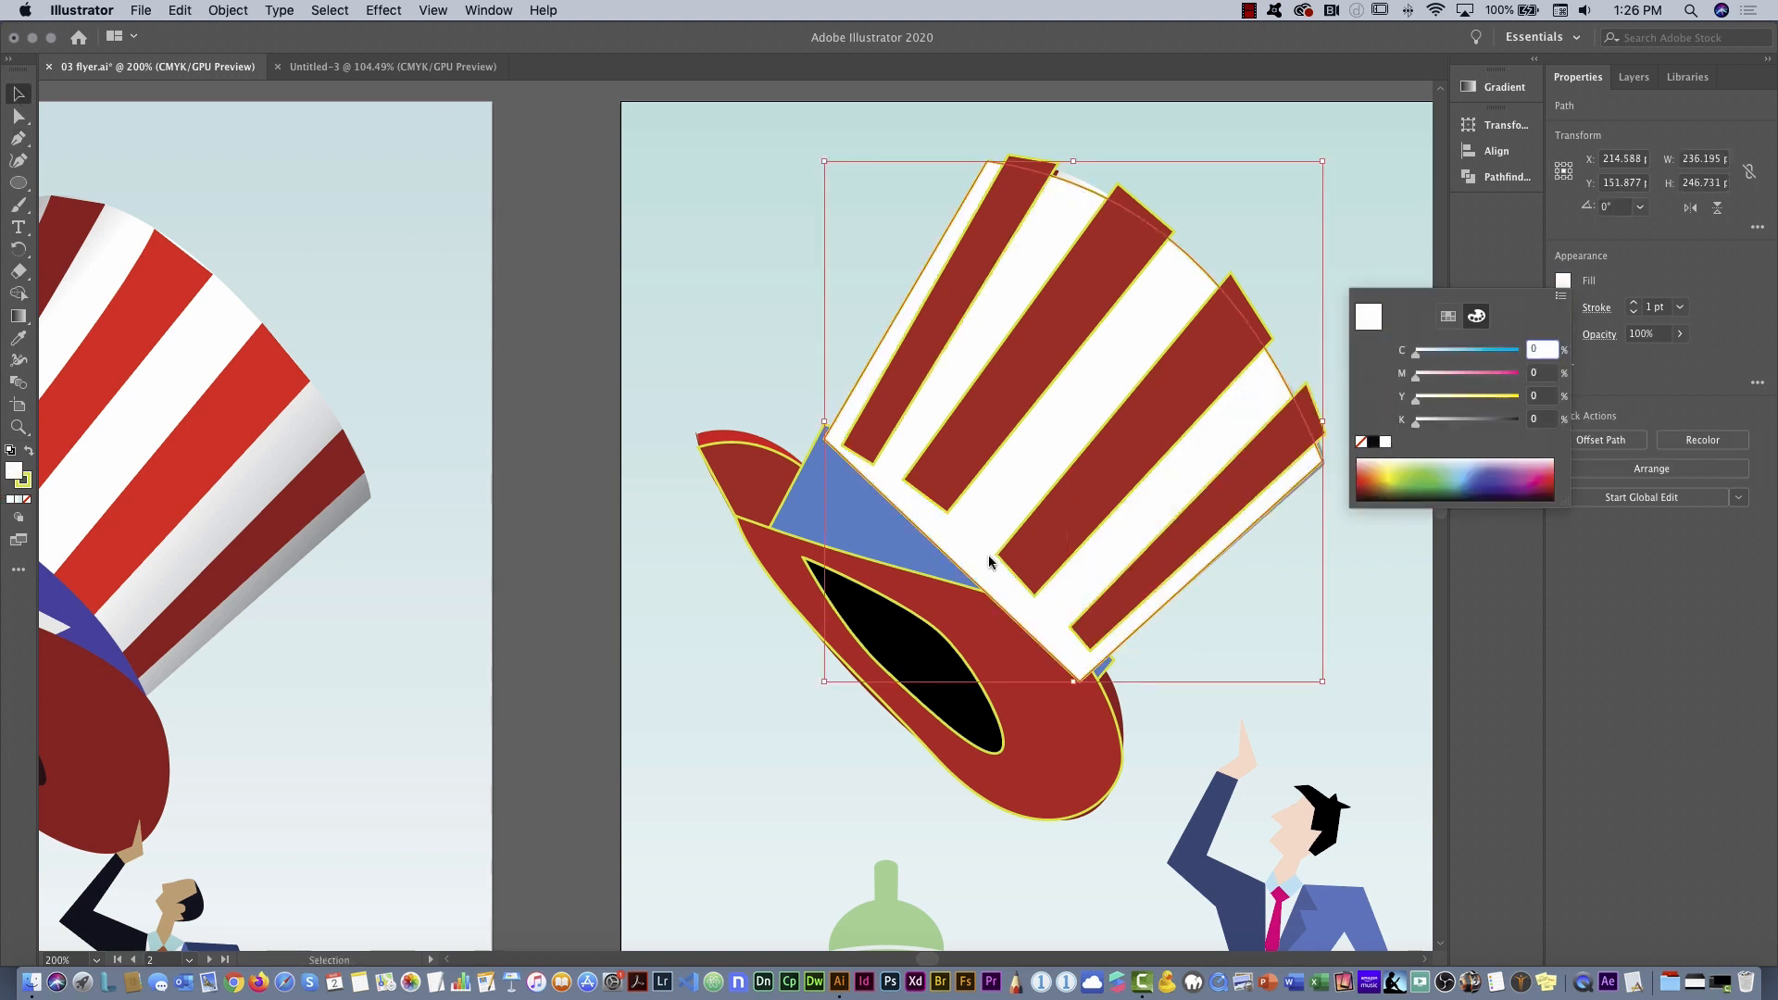
# Cut the white crown shape and paste it behind the blue band
pyautogui.click(181, 9)
pyautogui.click(190, 13)
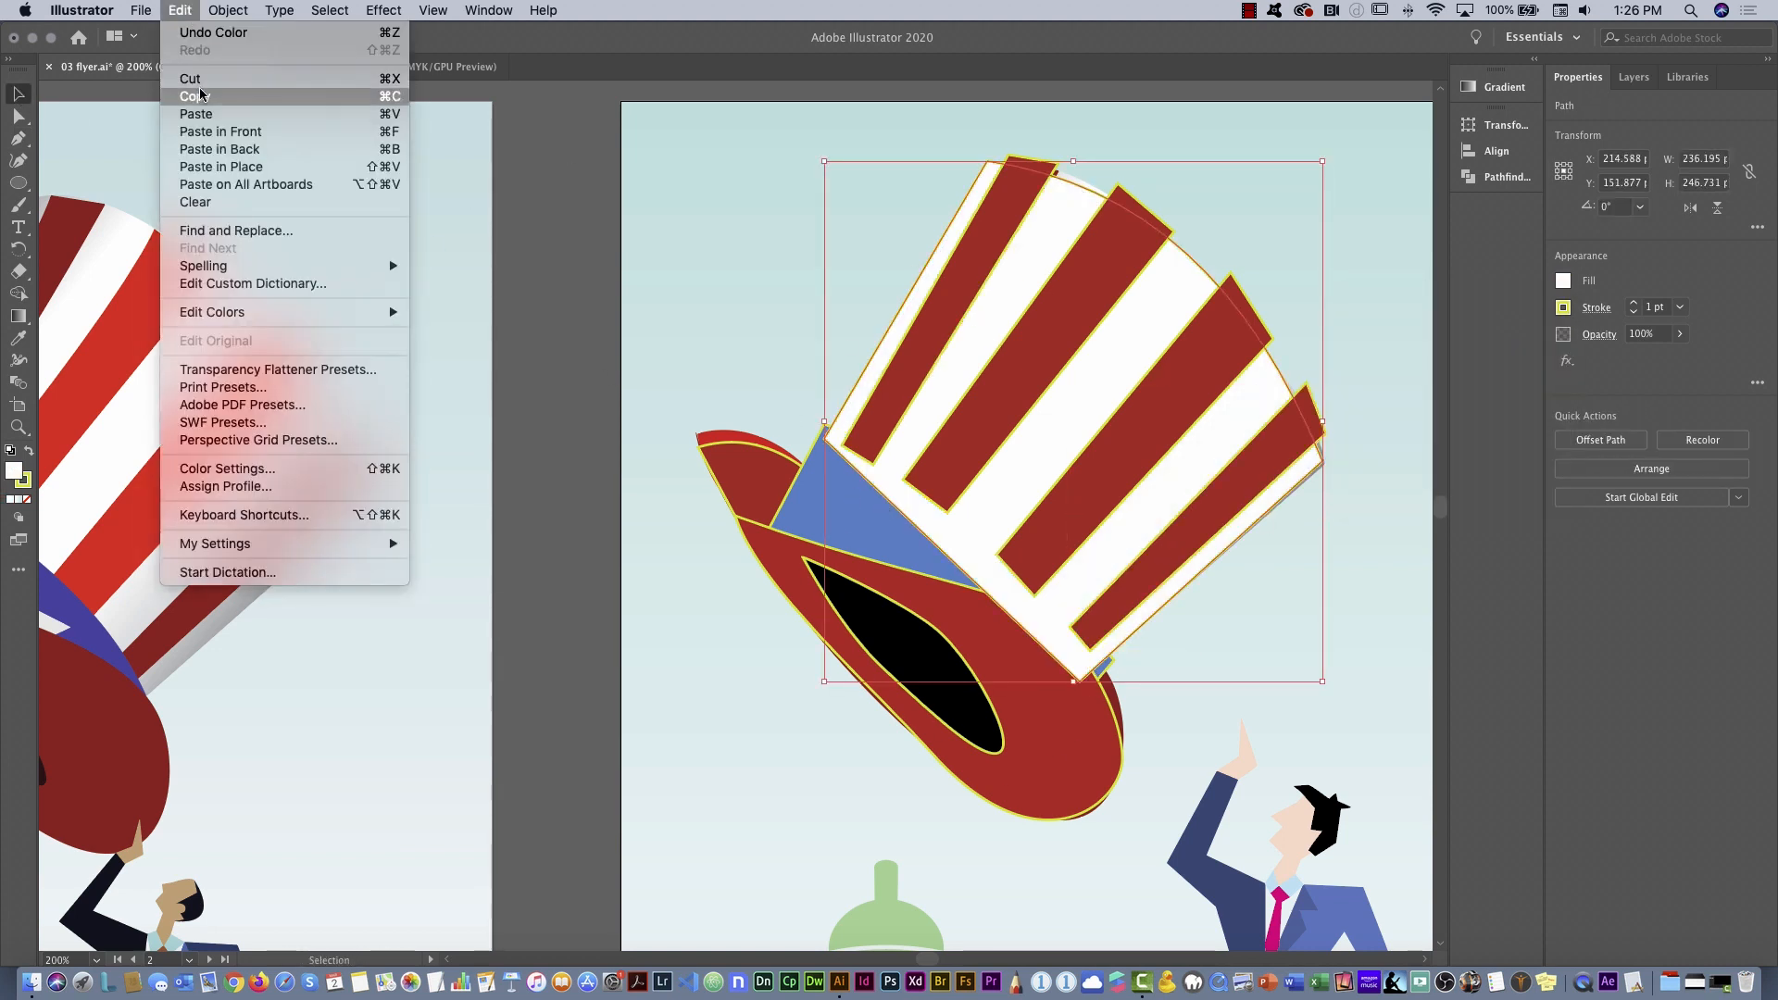
pyautogui.click(198, 80)
pyautogui.click(853, 496)
pyautogui.click(144, 10)
pyautogui.moveTo(180, 11)
pyautogui.click(209, 149)
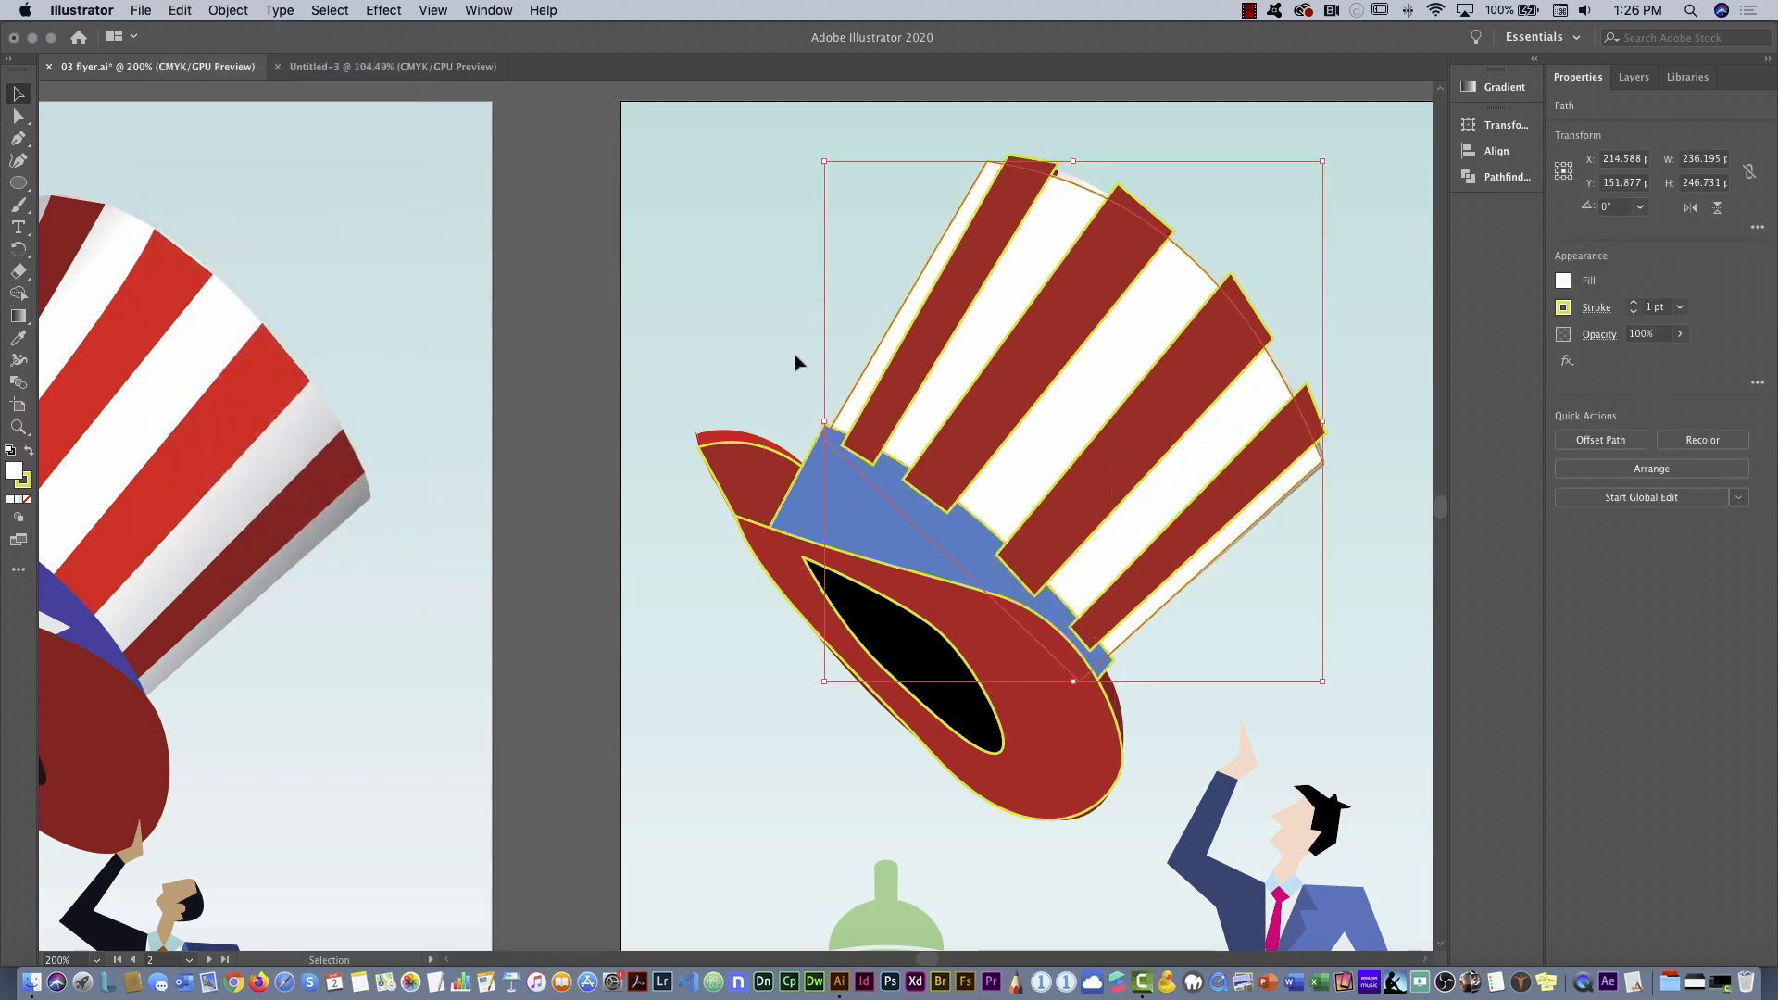
pyautogui.click(794, 361)
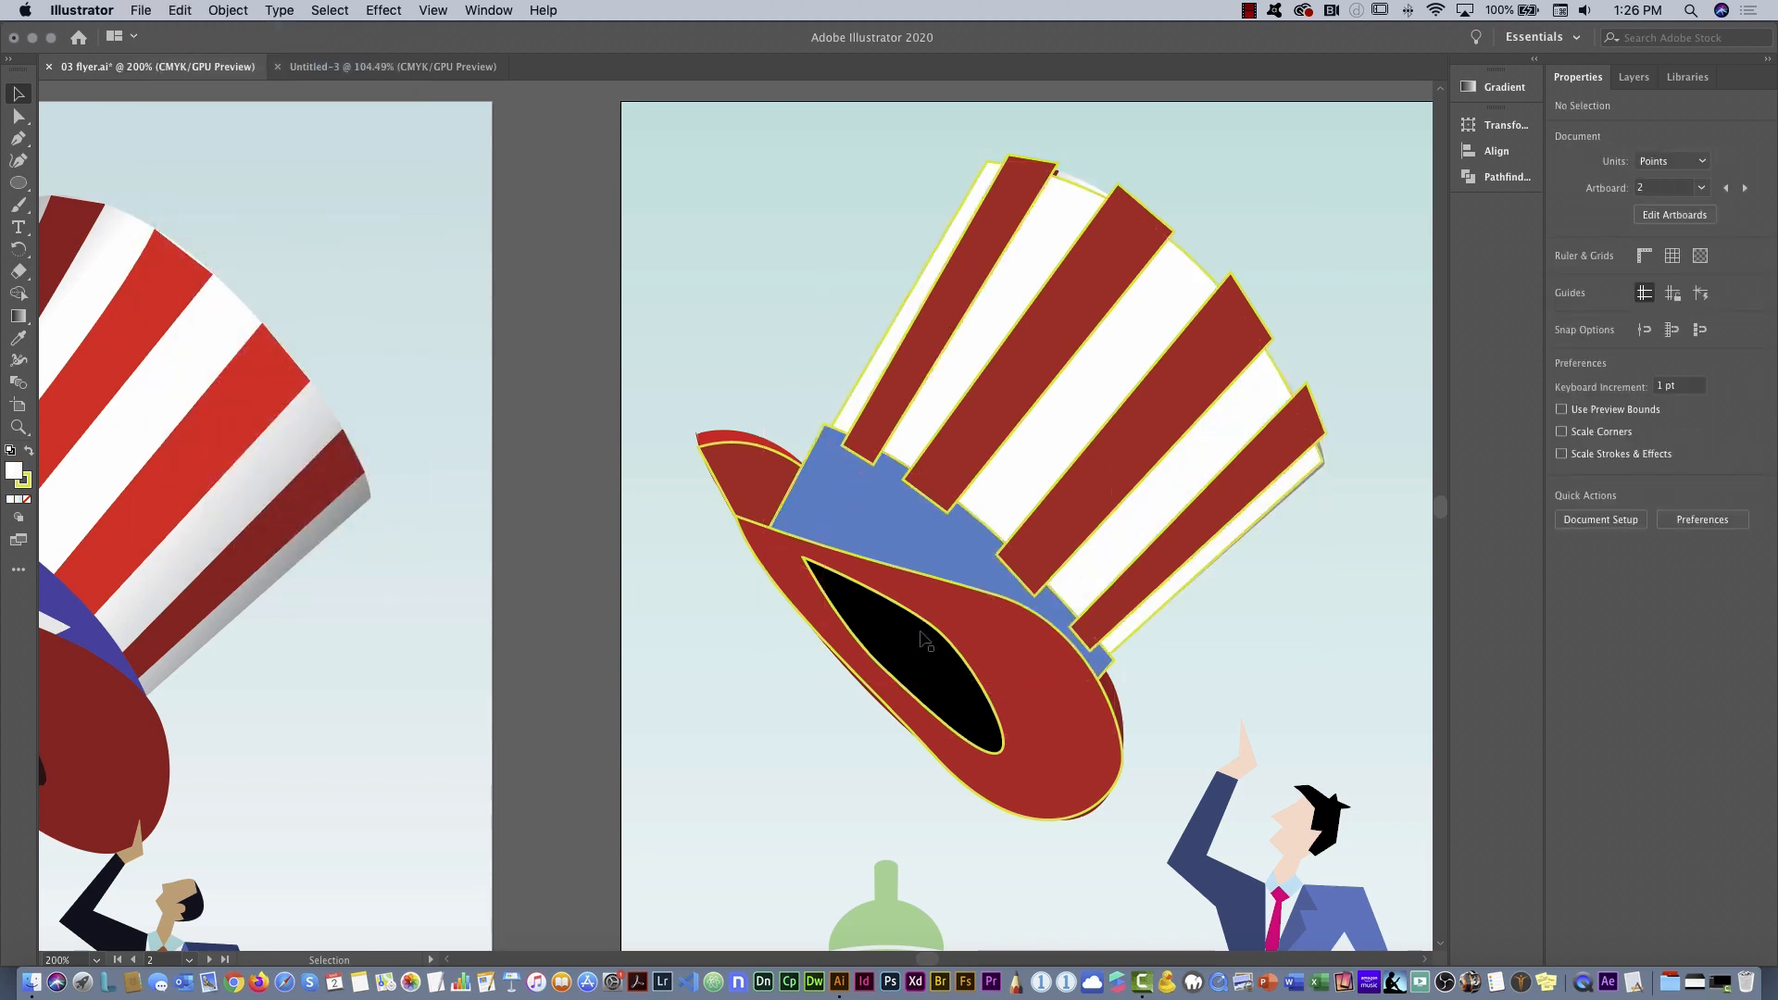
# Draw a tilted white five-point star about 55 by 57 pt on the left part of the blue band
pyautogui.click(26, 190)
pyautogui.click(101, 268)
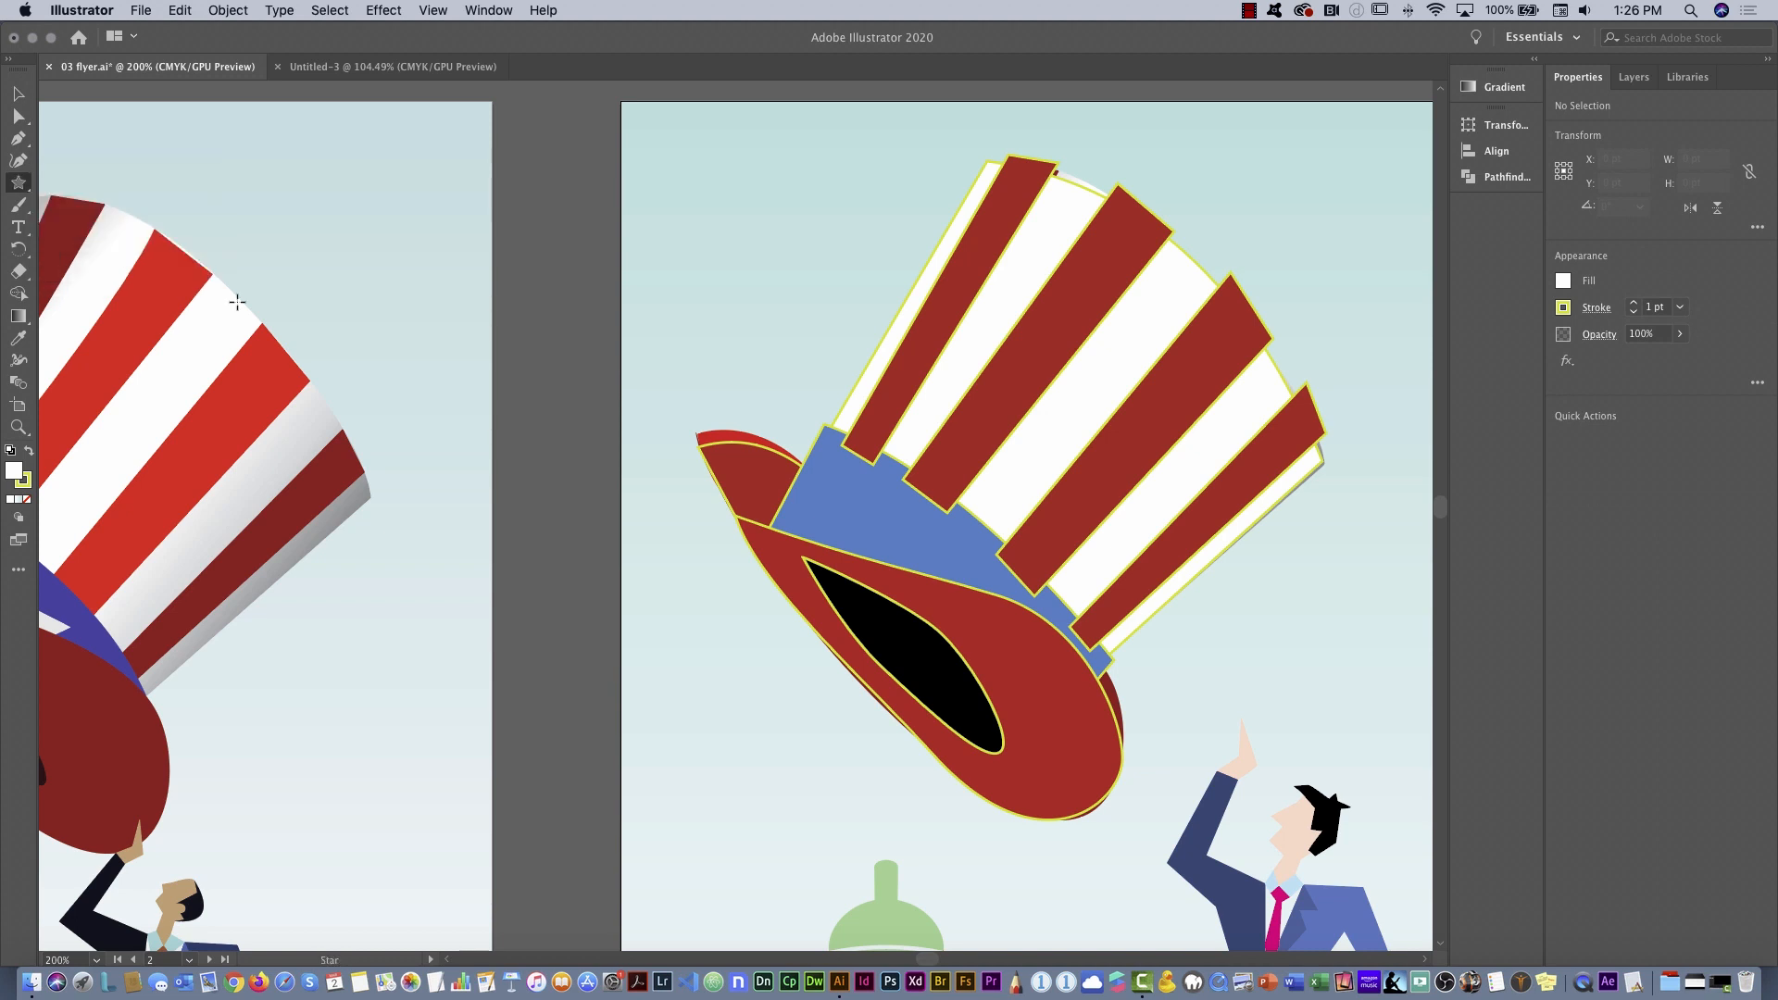
pyautogui.moveTo(862, 521); pyautogui.dragTo(879, 583)
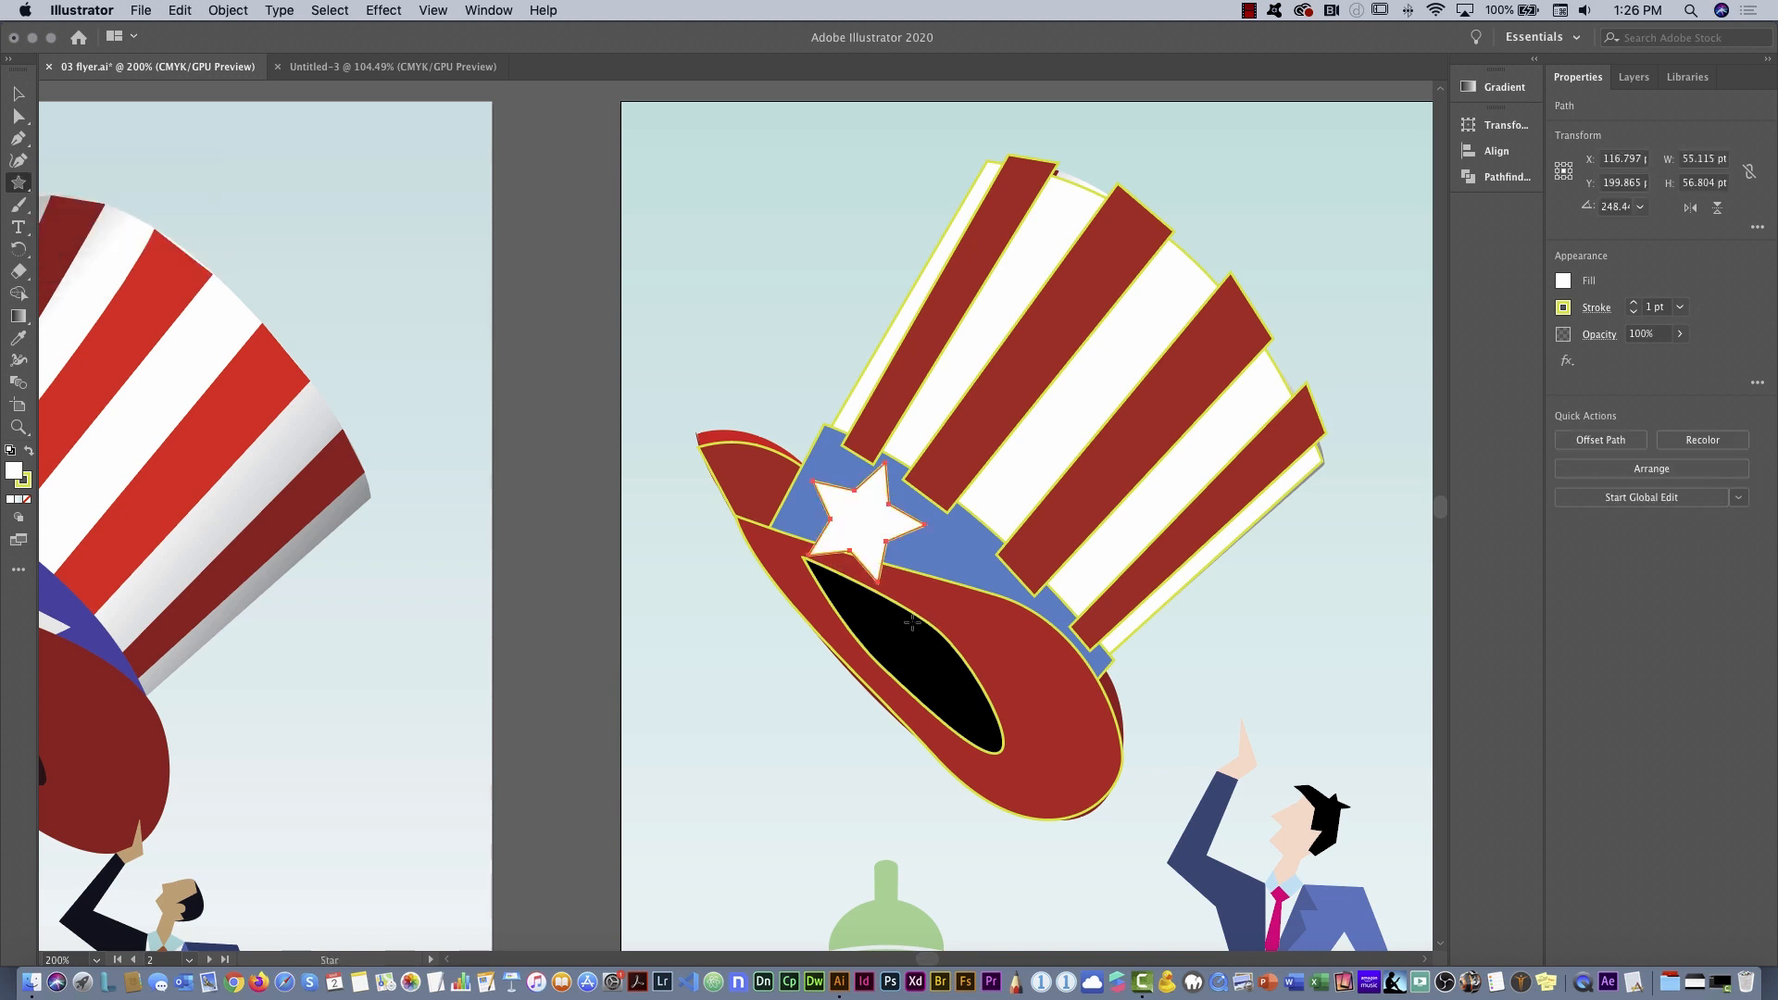
# Cut the star and paste it directly in front of the blue band, beneath the brim, and place a duplicate further down the band
pyautogui.click(182, 10)
pyautogui.click(199, 32)
pyautogui.click(18, 96)
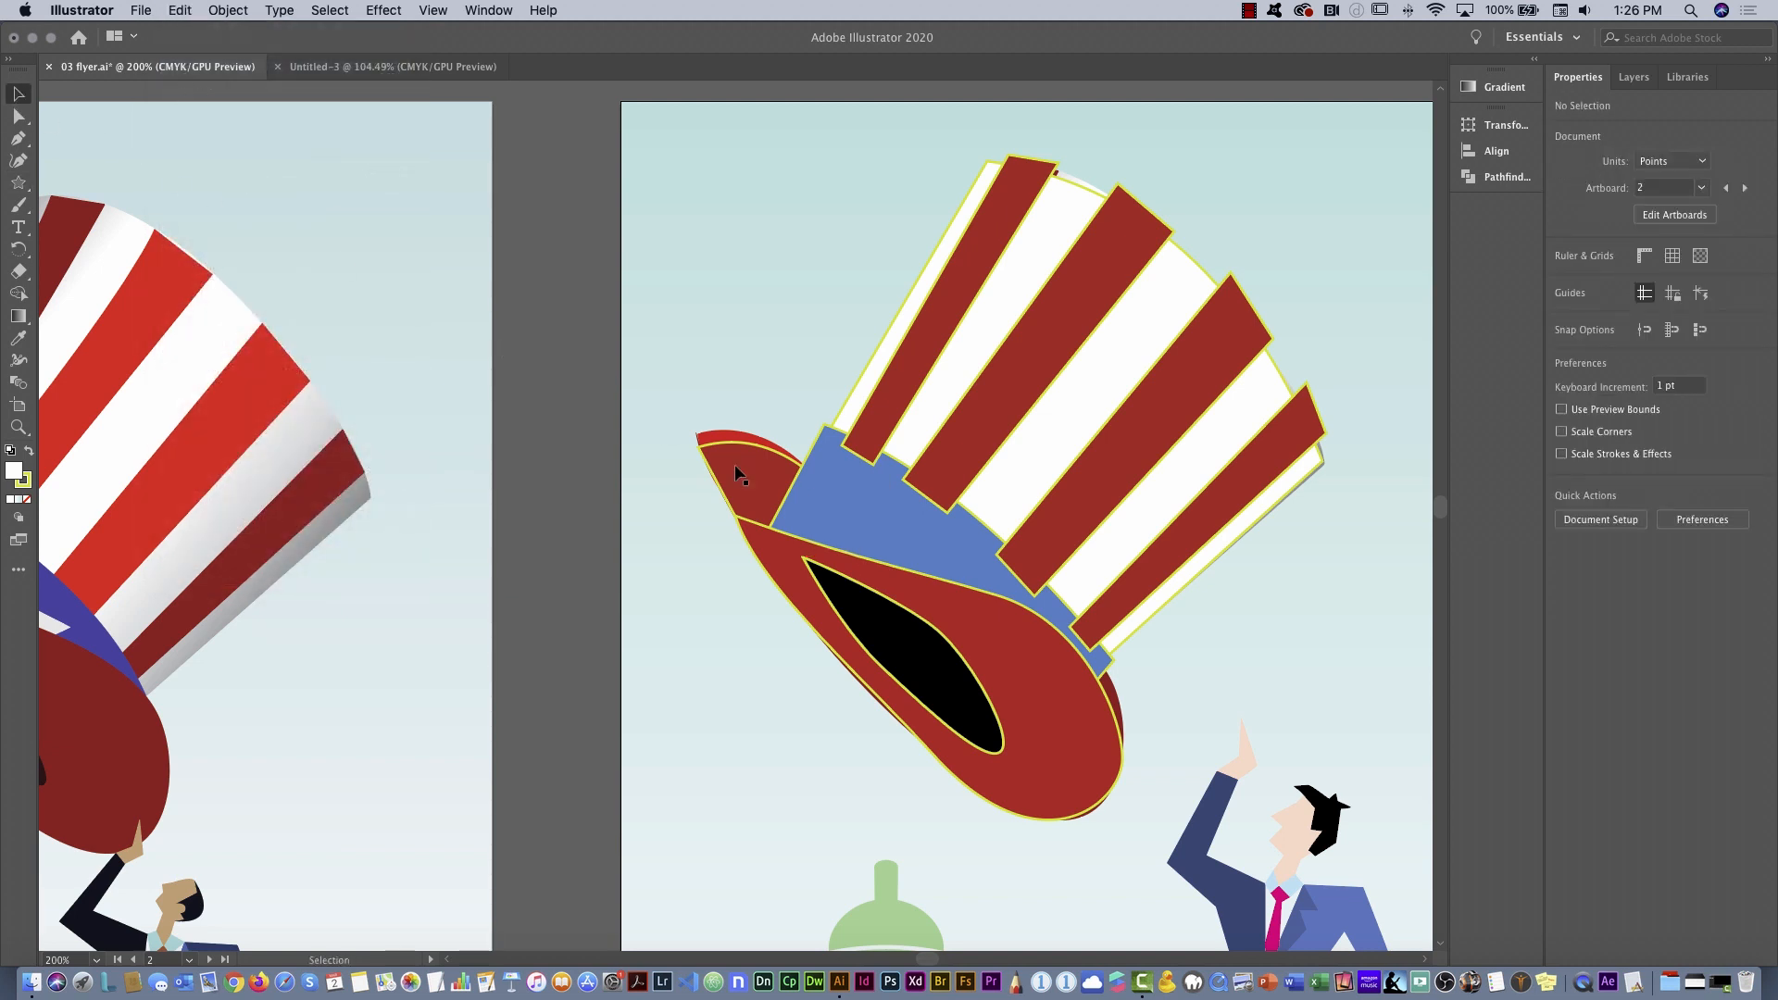
pyautogui.click(865, 525)
pyautogui.click(174, 10)
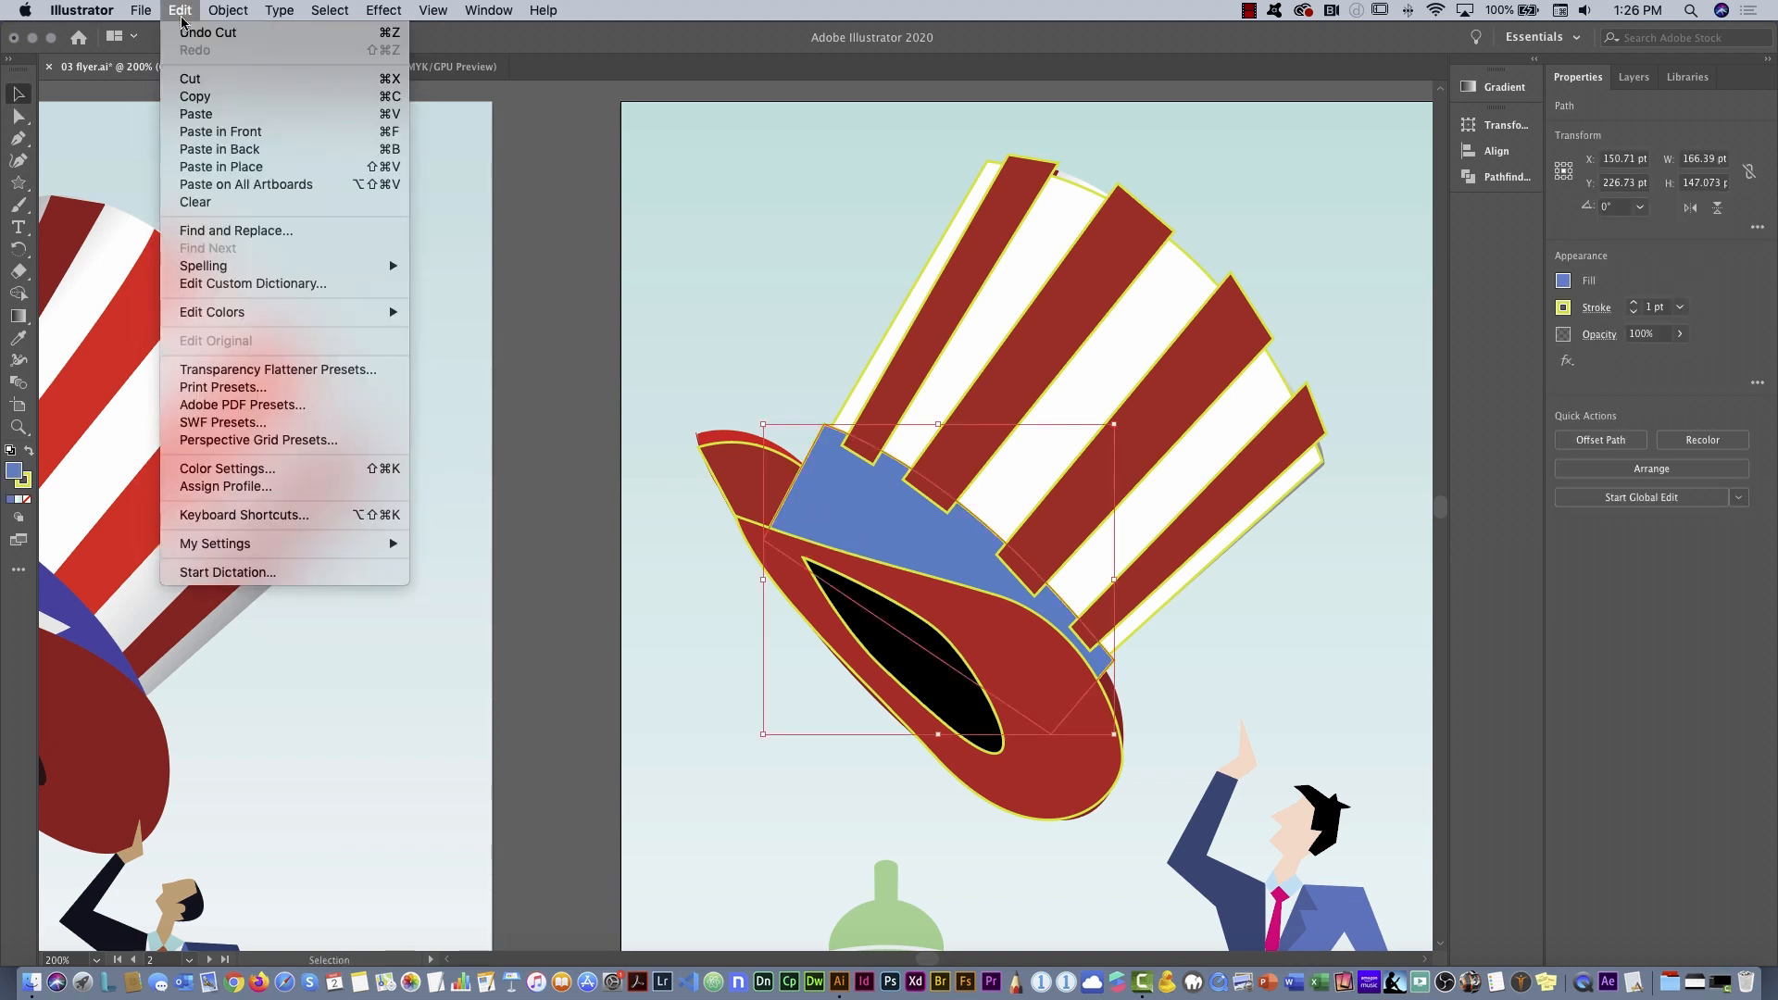
pyautogui.click(232, 131)
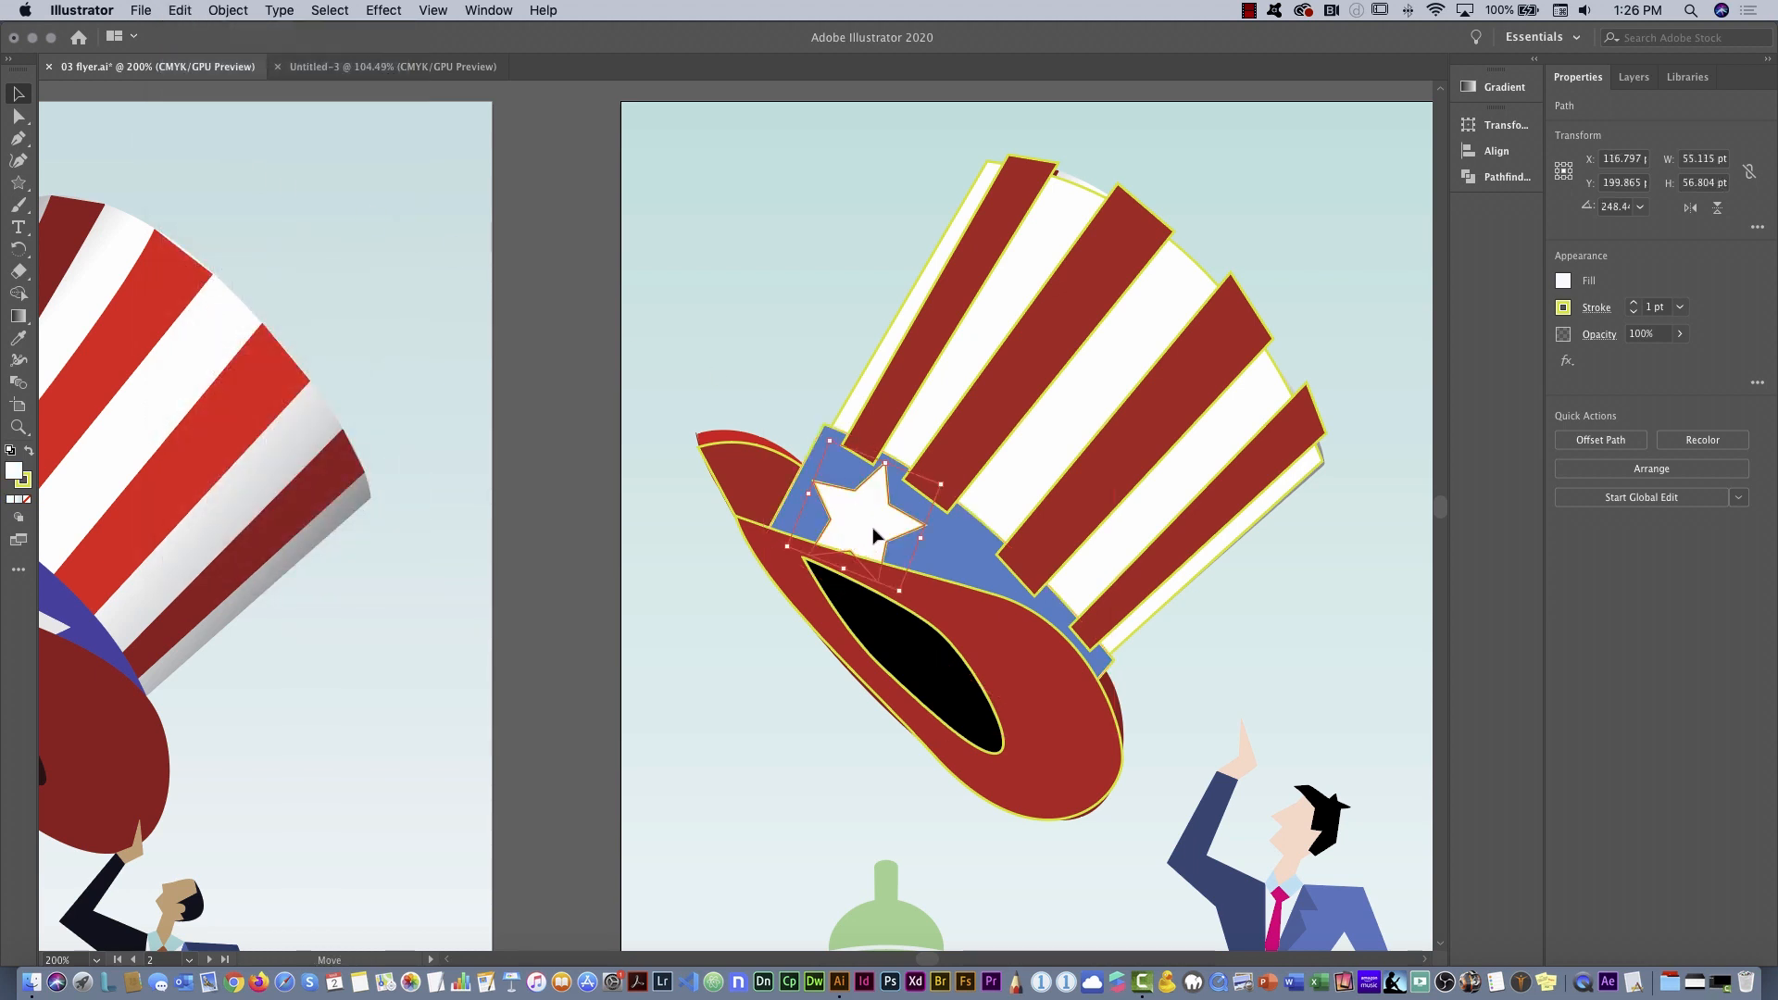
pyautogui.moveTo(873, 531); pyautogui.dragTo(982, 616)
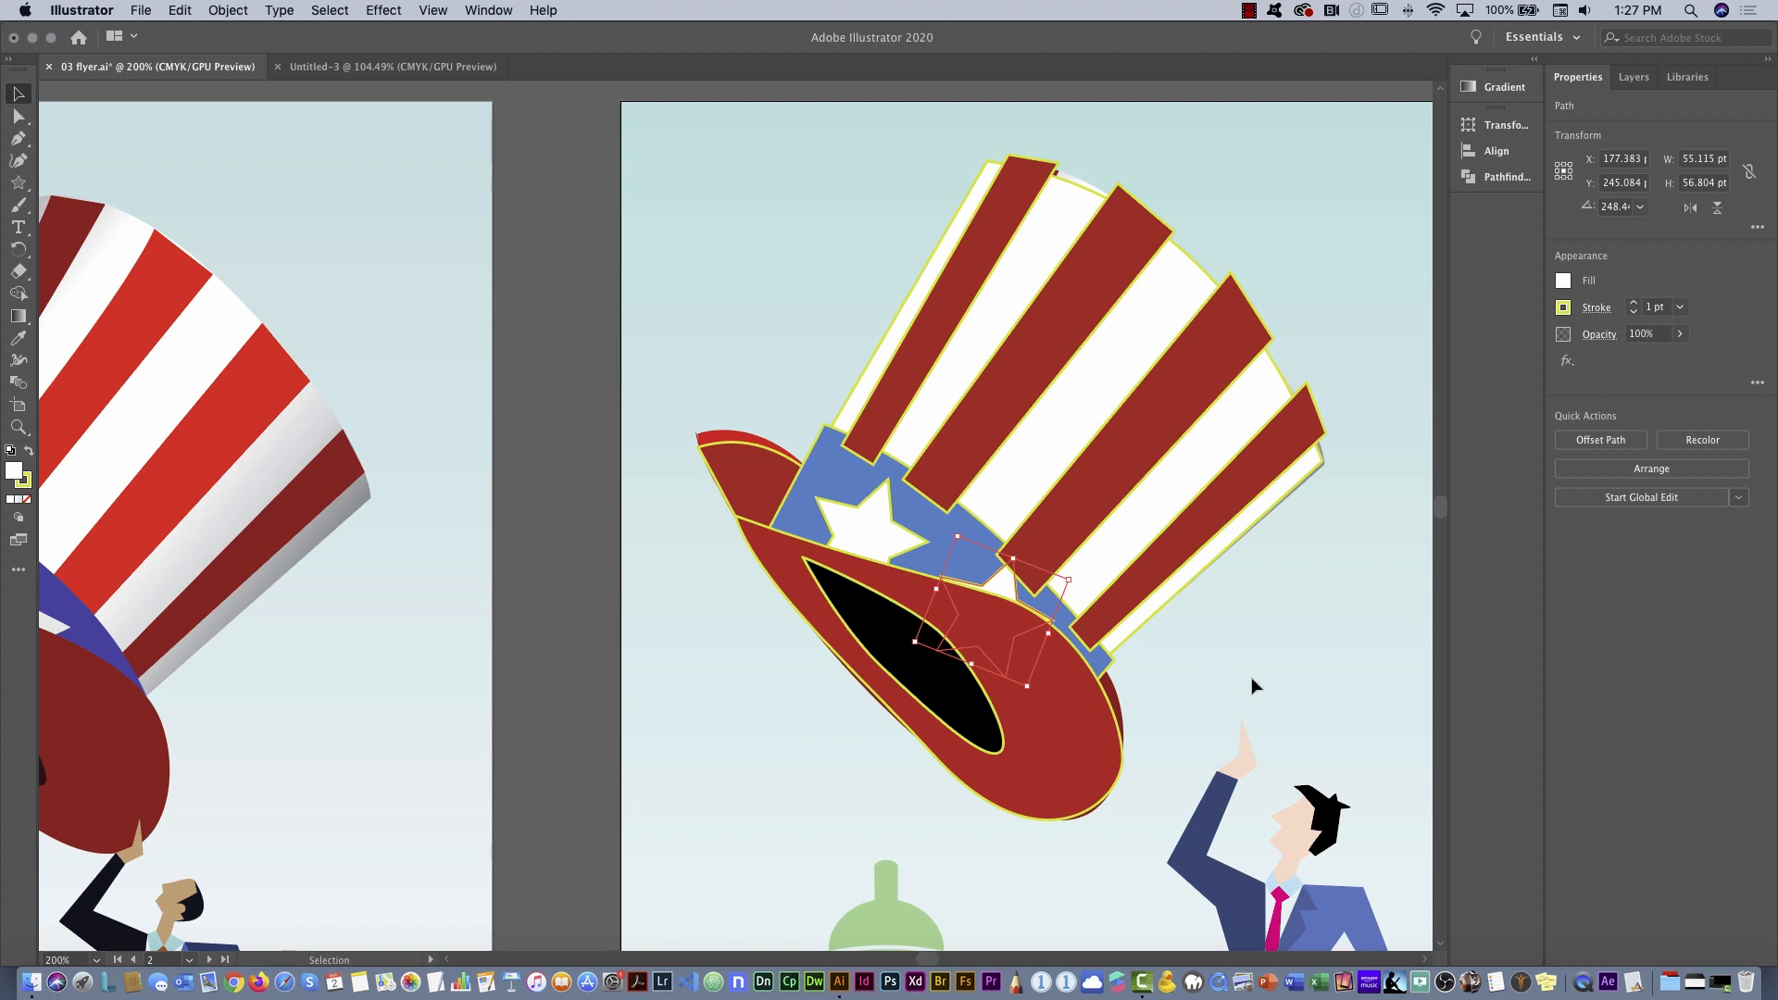
# Cut the white crown together with its four red stripes and paste them behind the blue band
pyautogui.click(1202, 709)
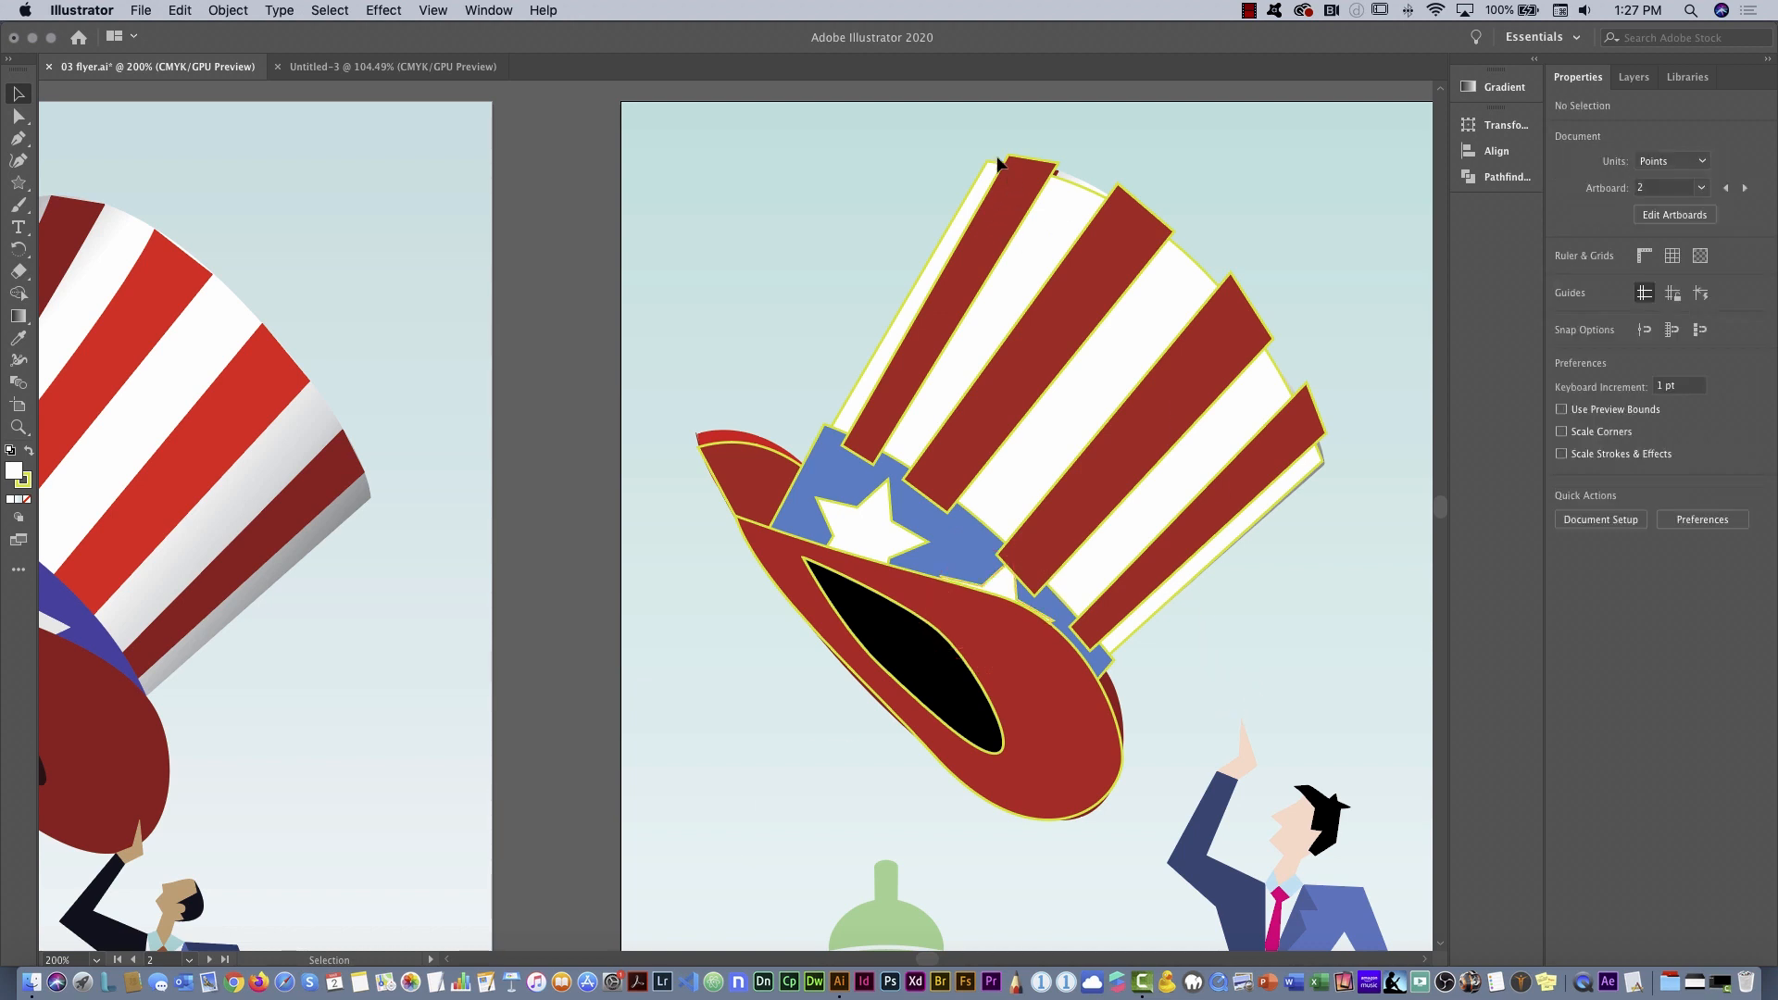
pyautogui.moveTo(970, 135); pyautogui.dragTo(1335, 447)
pyautogui.moveTo(1090, 424); pyautogui.dragTo(1148, 335)
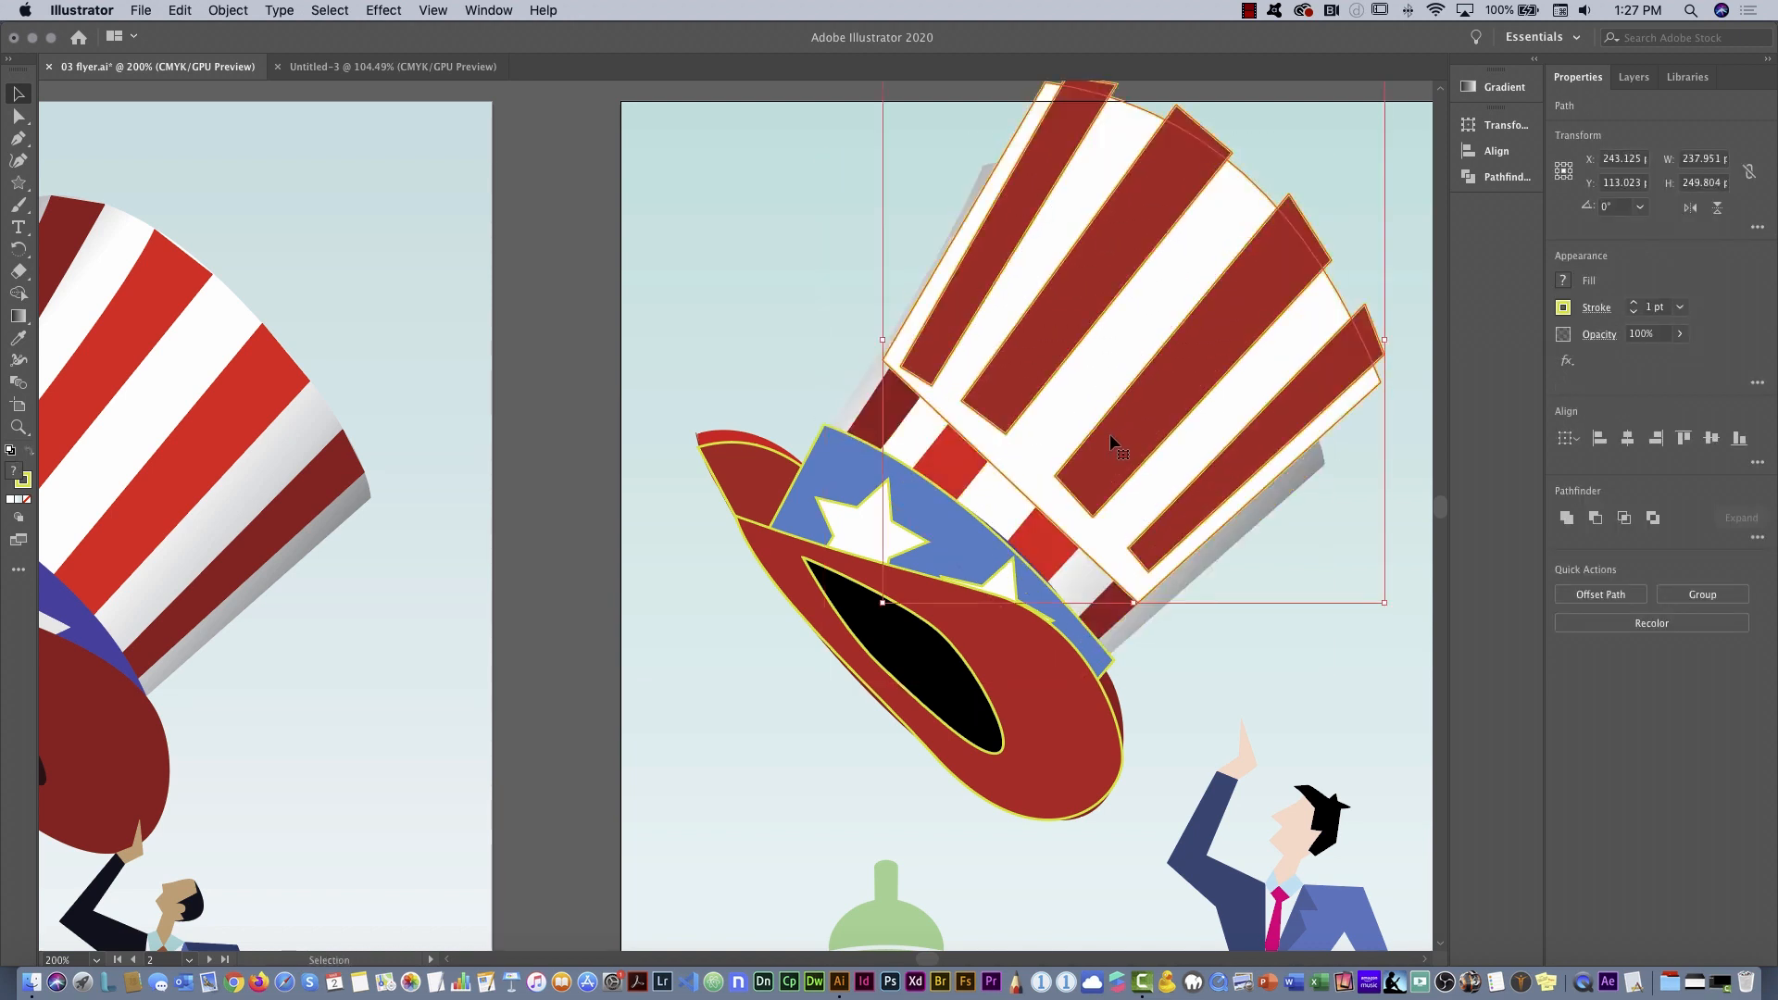
pyautogui.moveTo(1109, 433); pyautogui.dragTo(1051, 512)
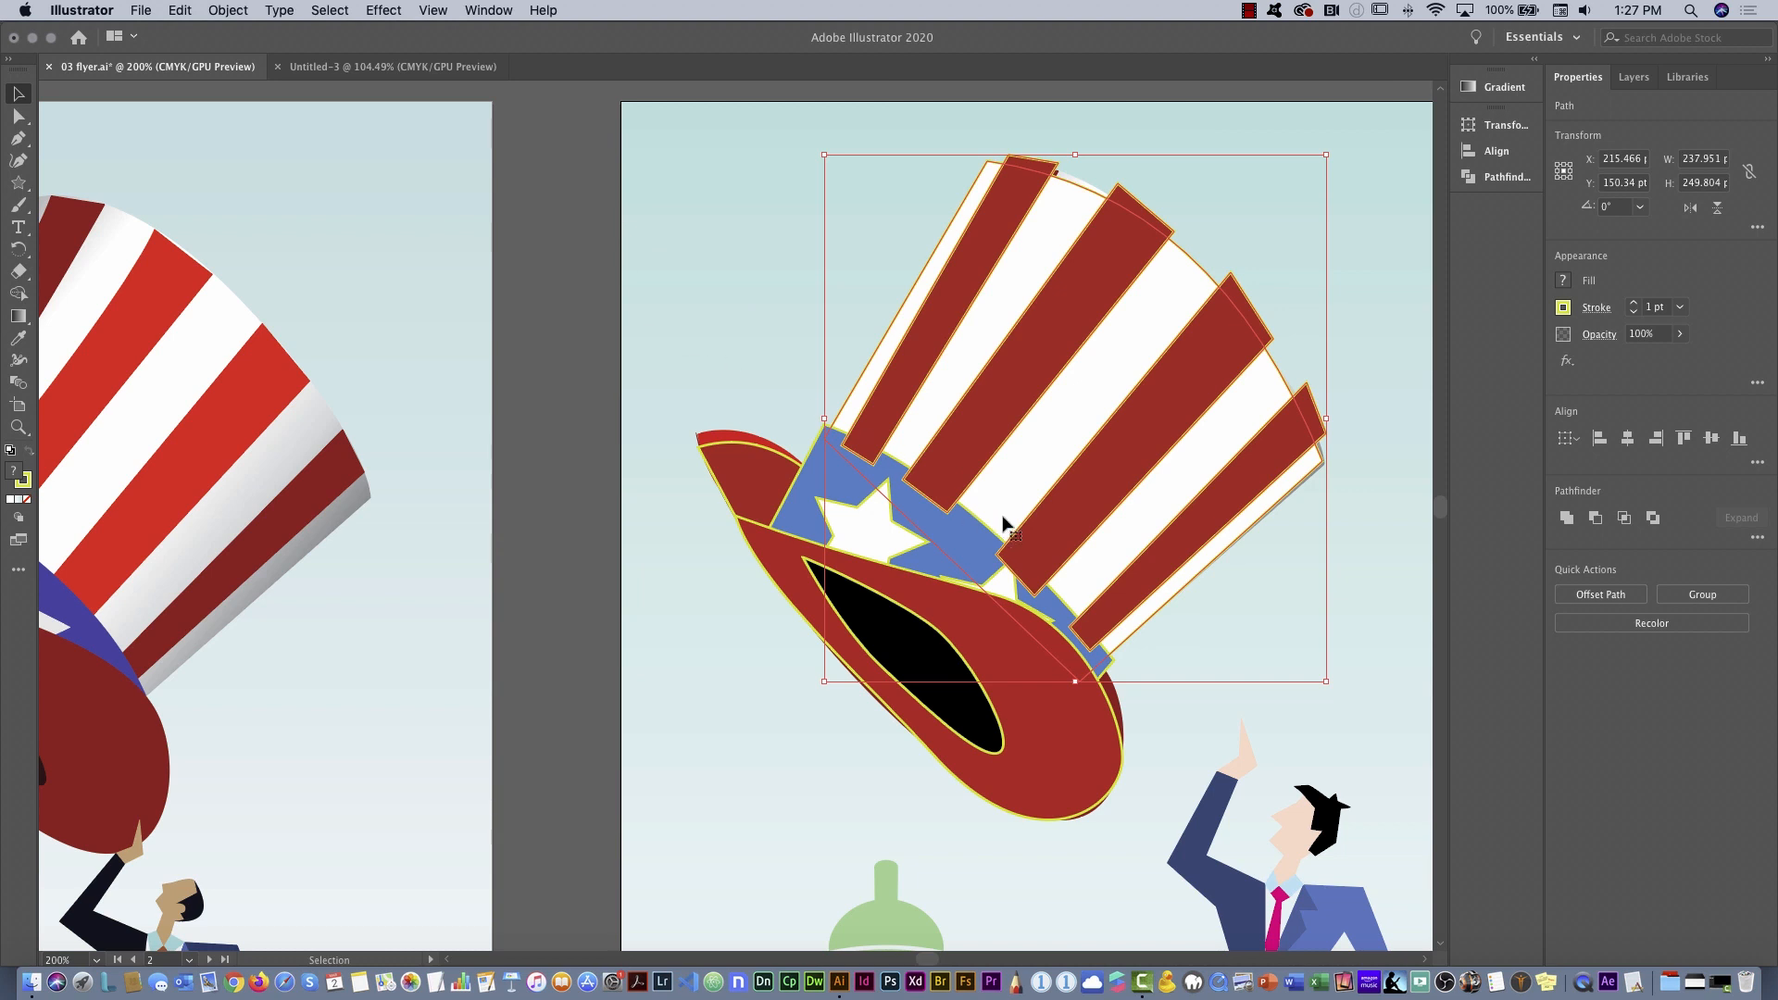
pyautogui.press('super+shift+a')
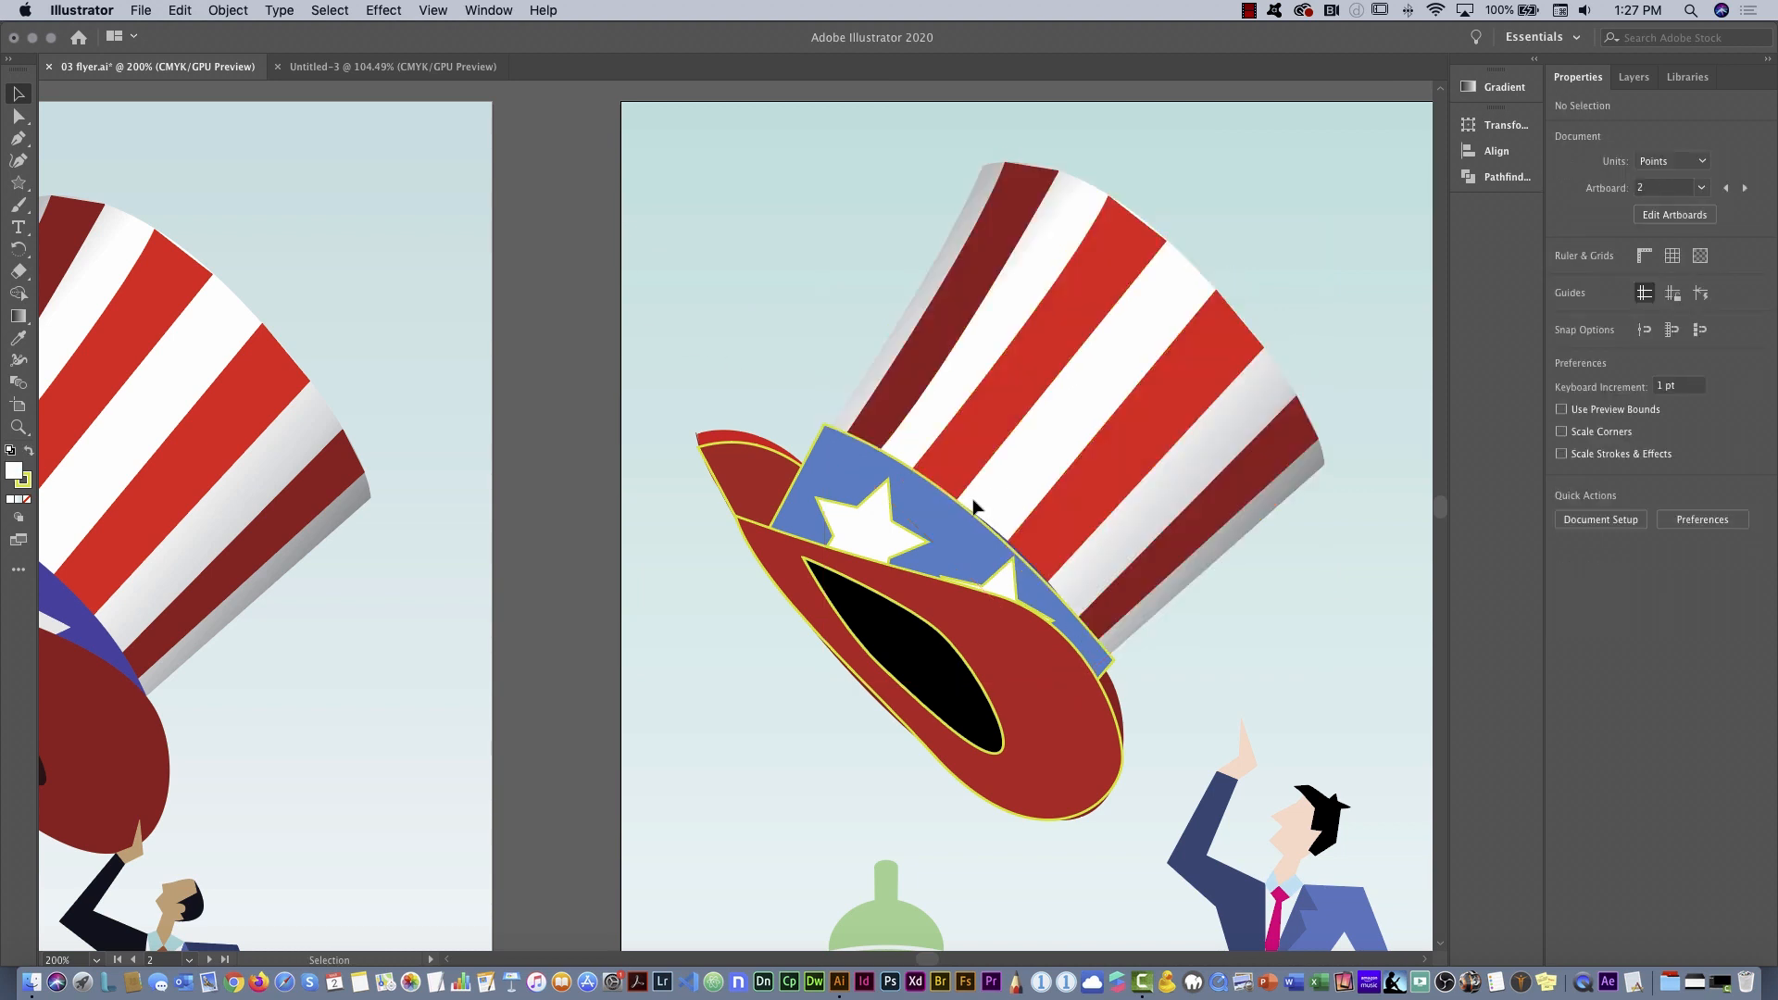
pyautogui.click(959, 530)
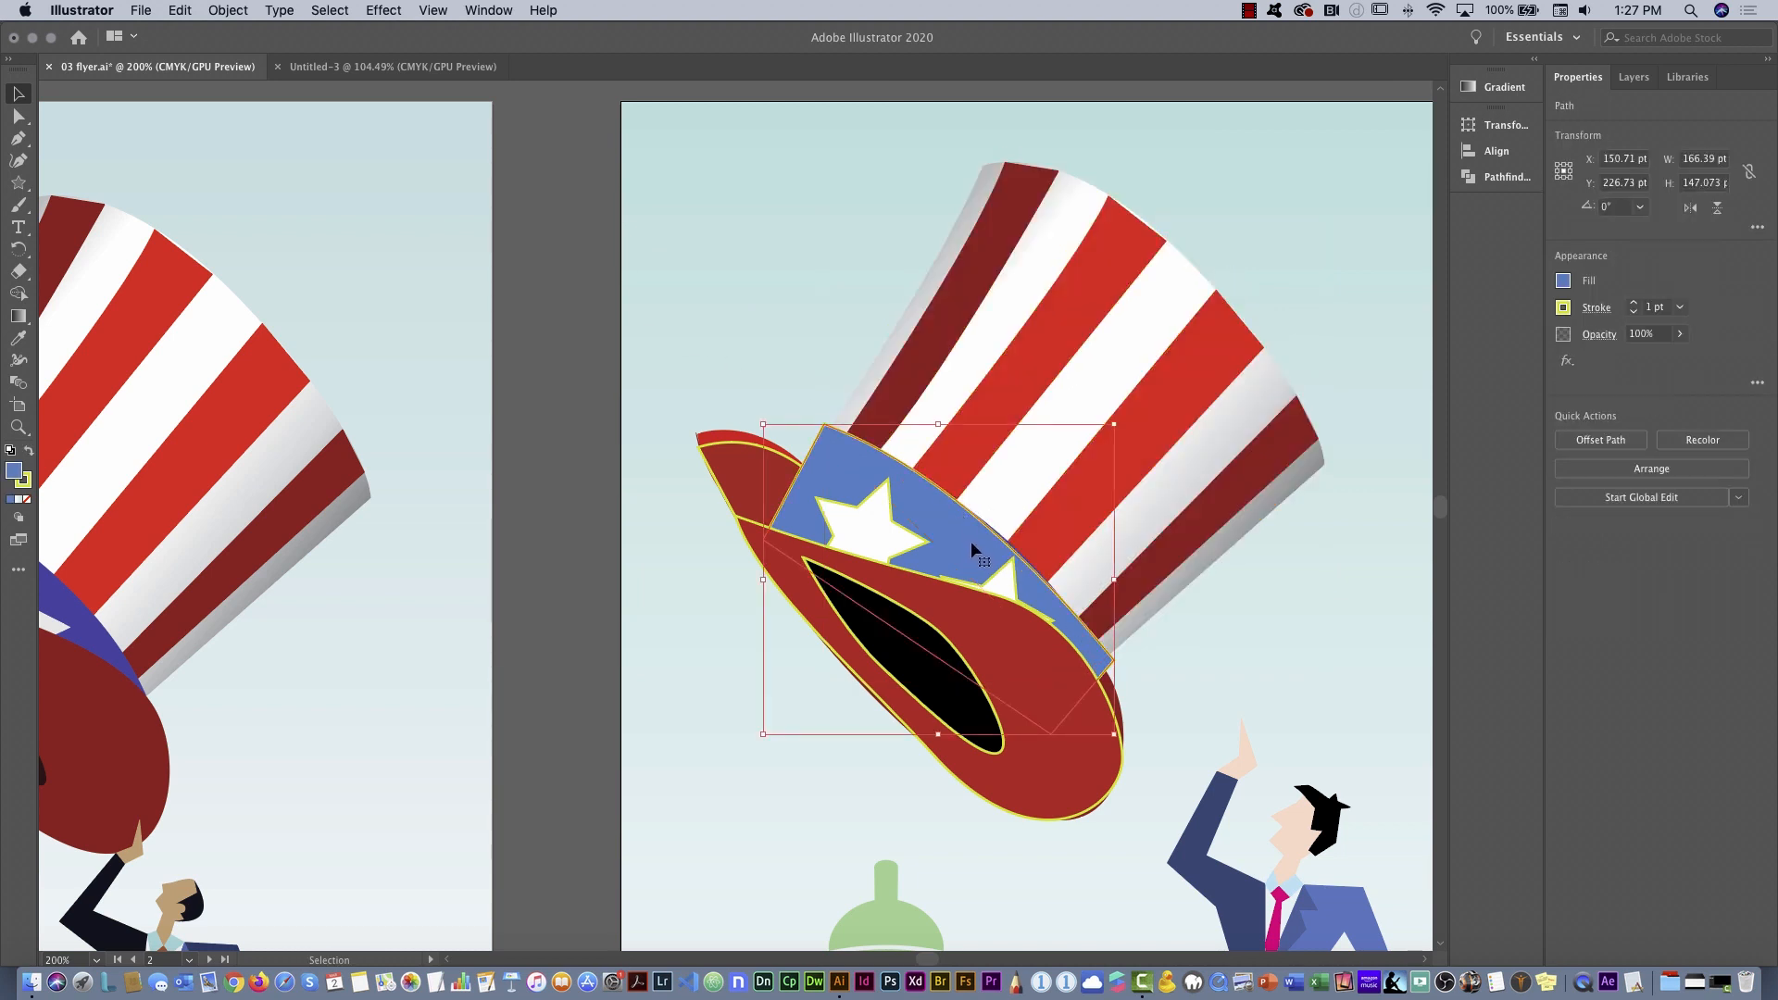
pyautogui.press('a')
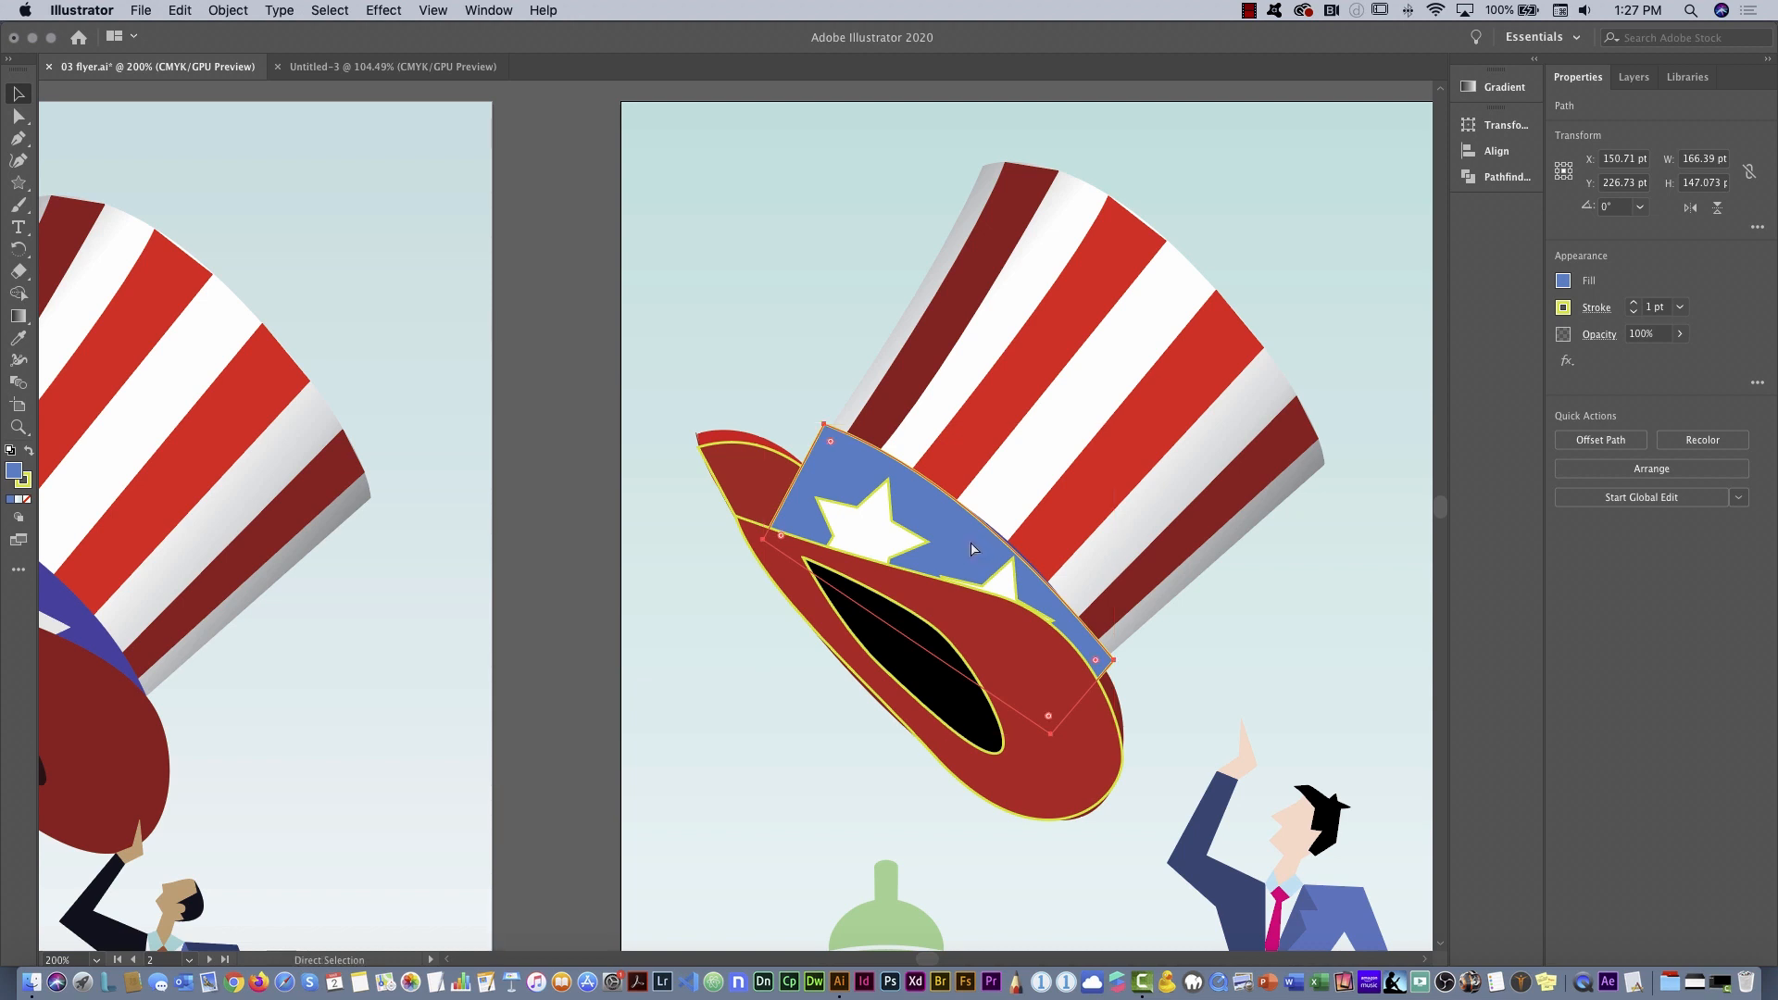
pyautogui.press('alt+super+3')
pyautogui.click(767, 391)
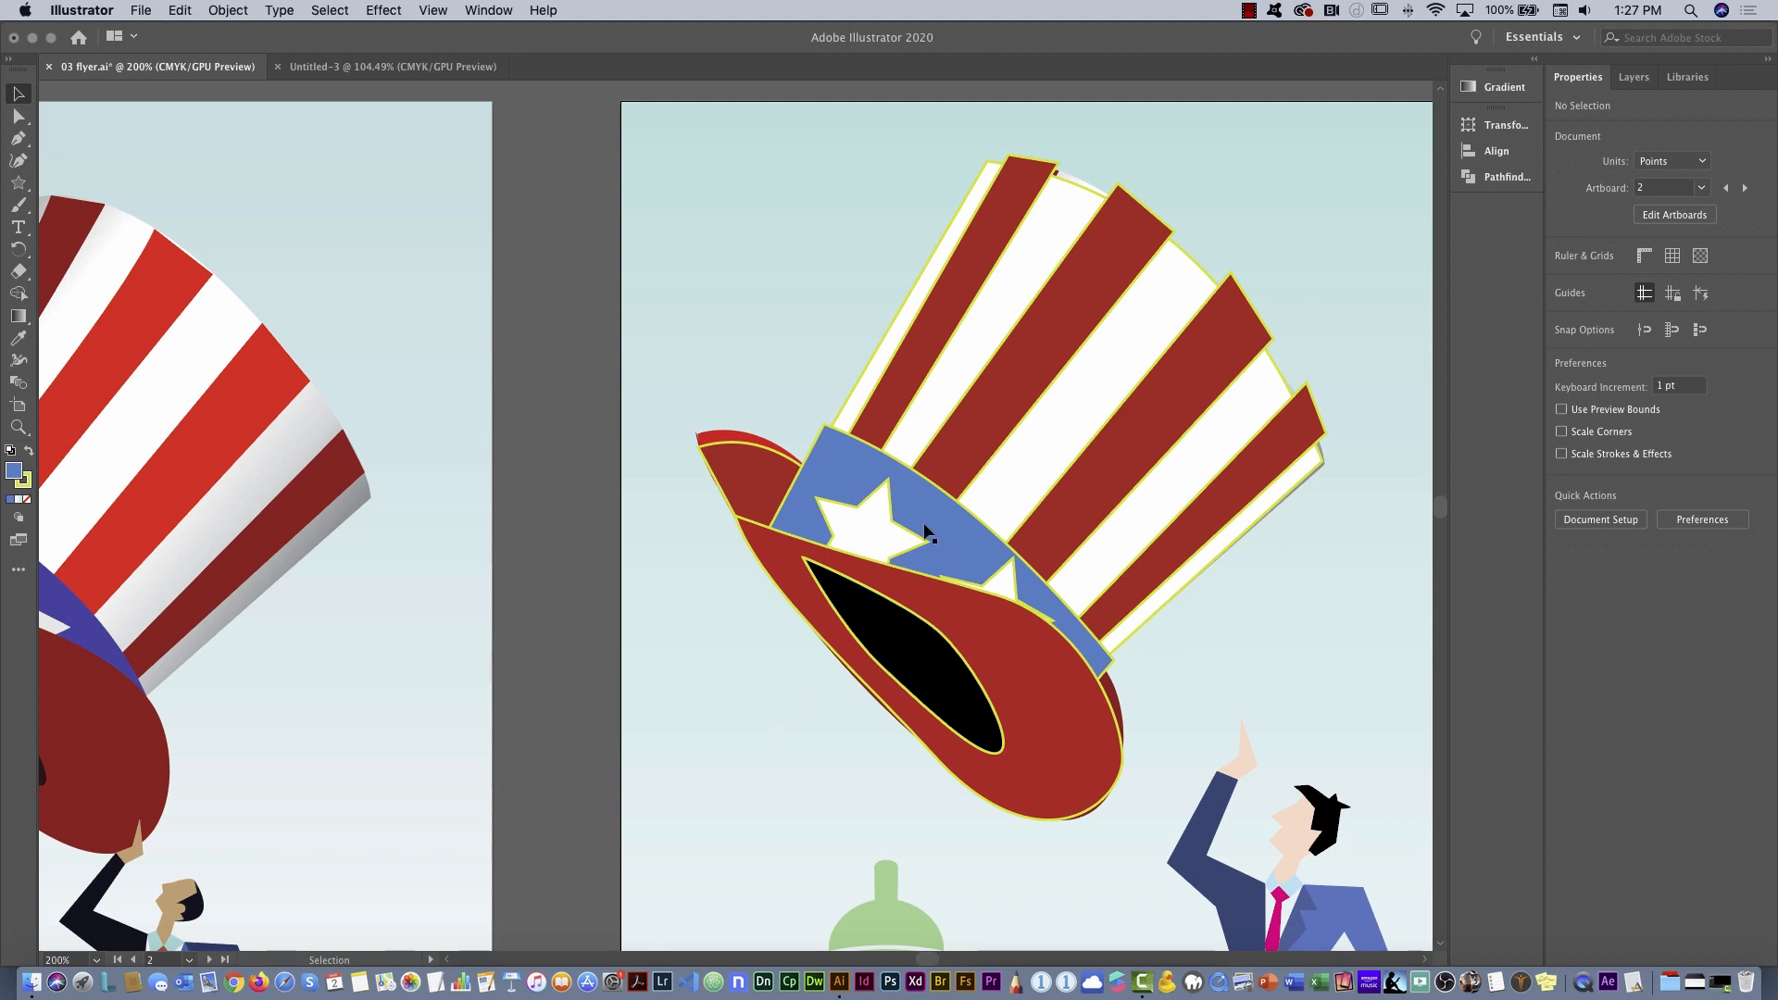
# Remove the yellow stroke from all the hat's parts
pyautogui.moveTo(765, 129); pyautogui.dragTo(1193, 785)
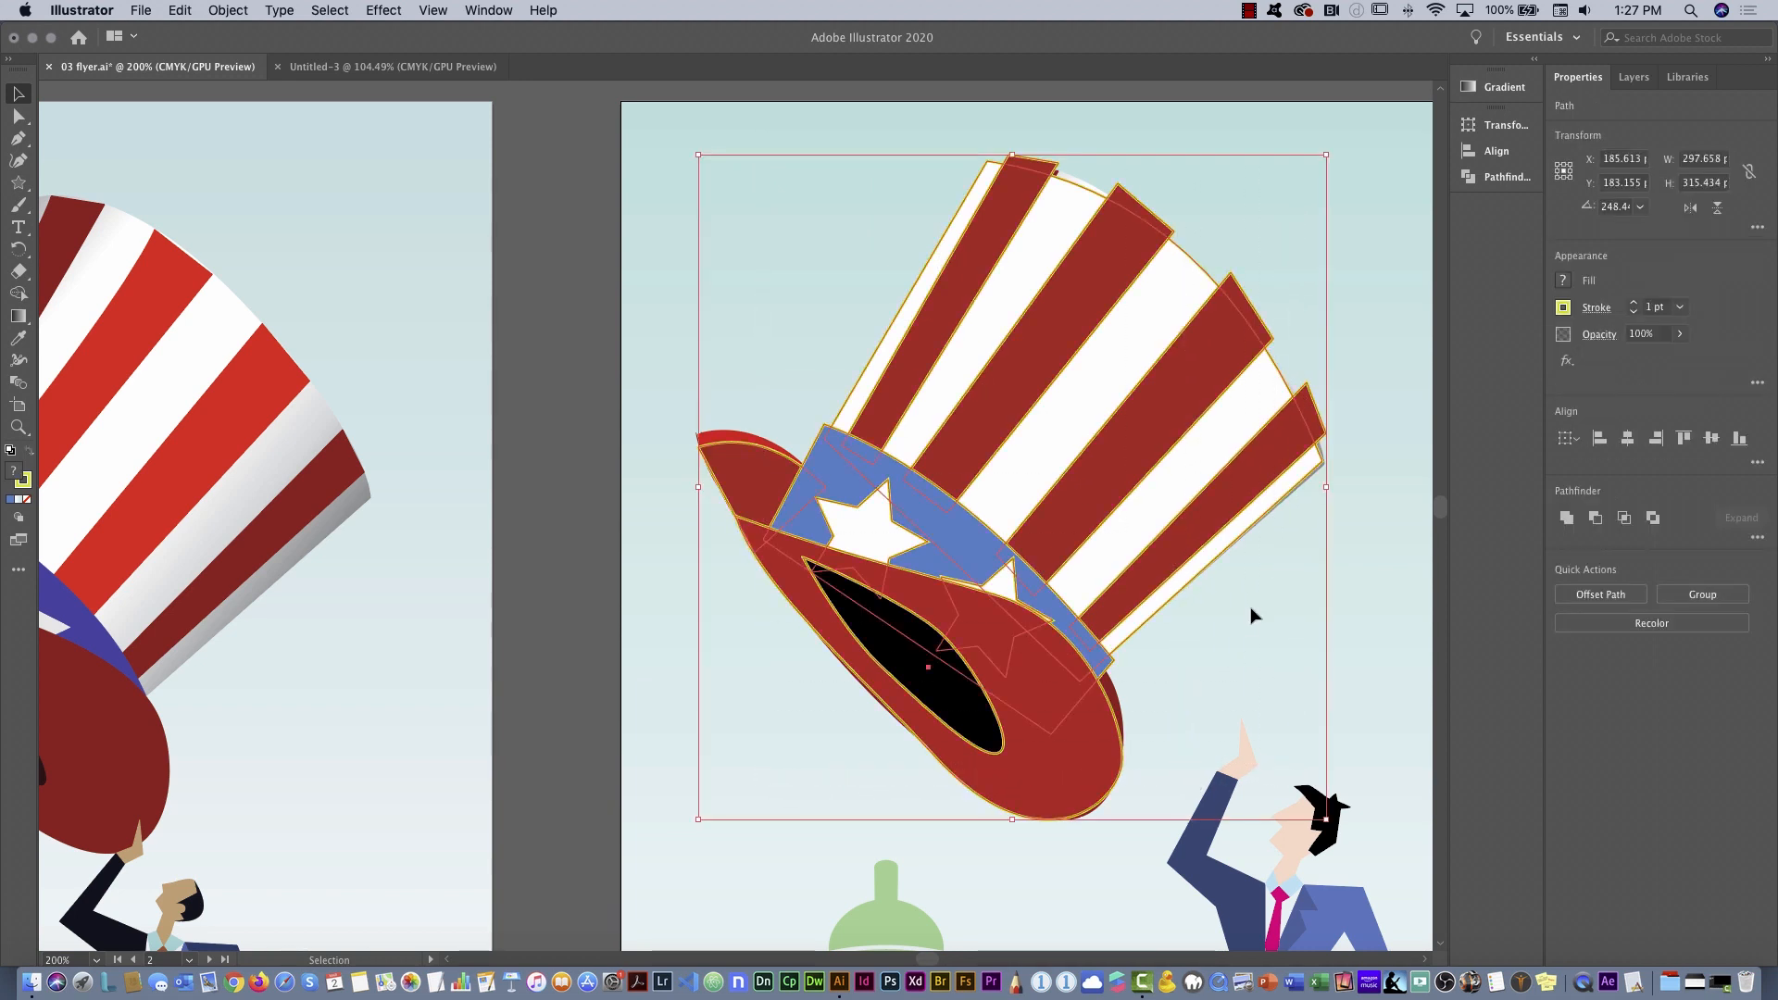
pyautogui.click(1563, 308)
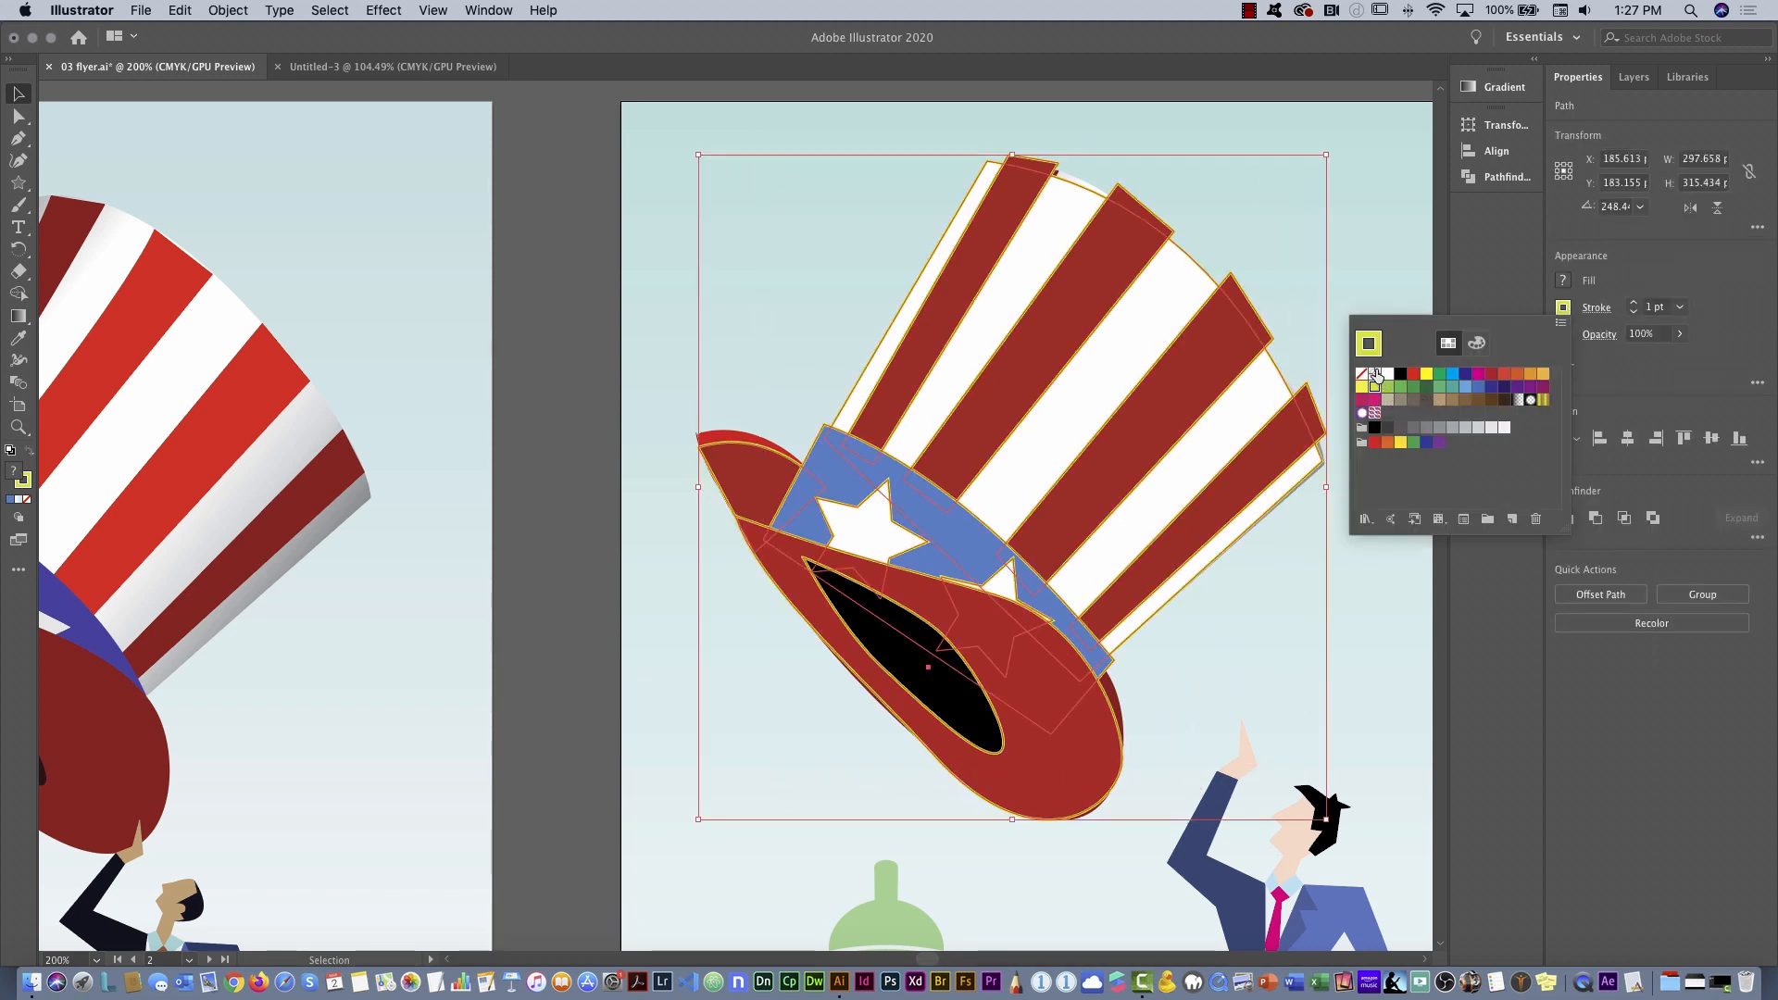
pyautogui.click(1362, 375)
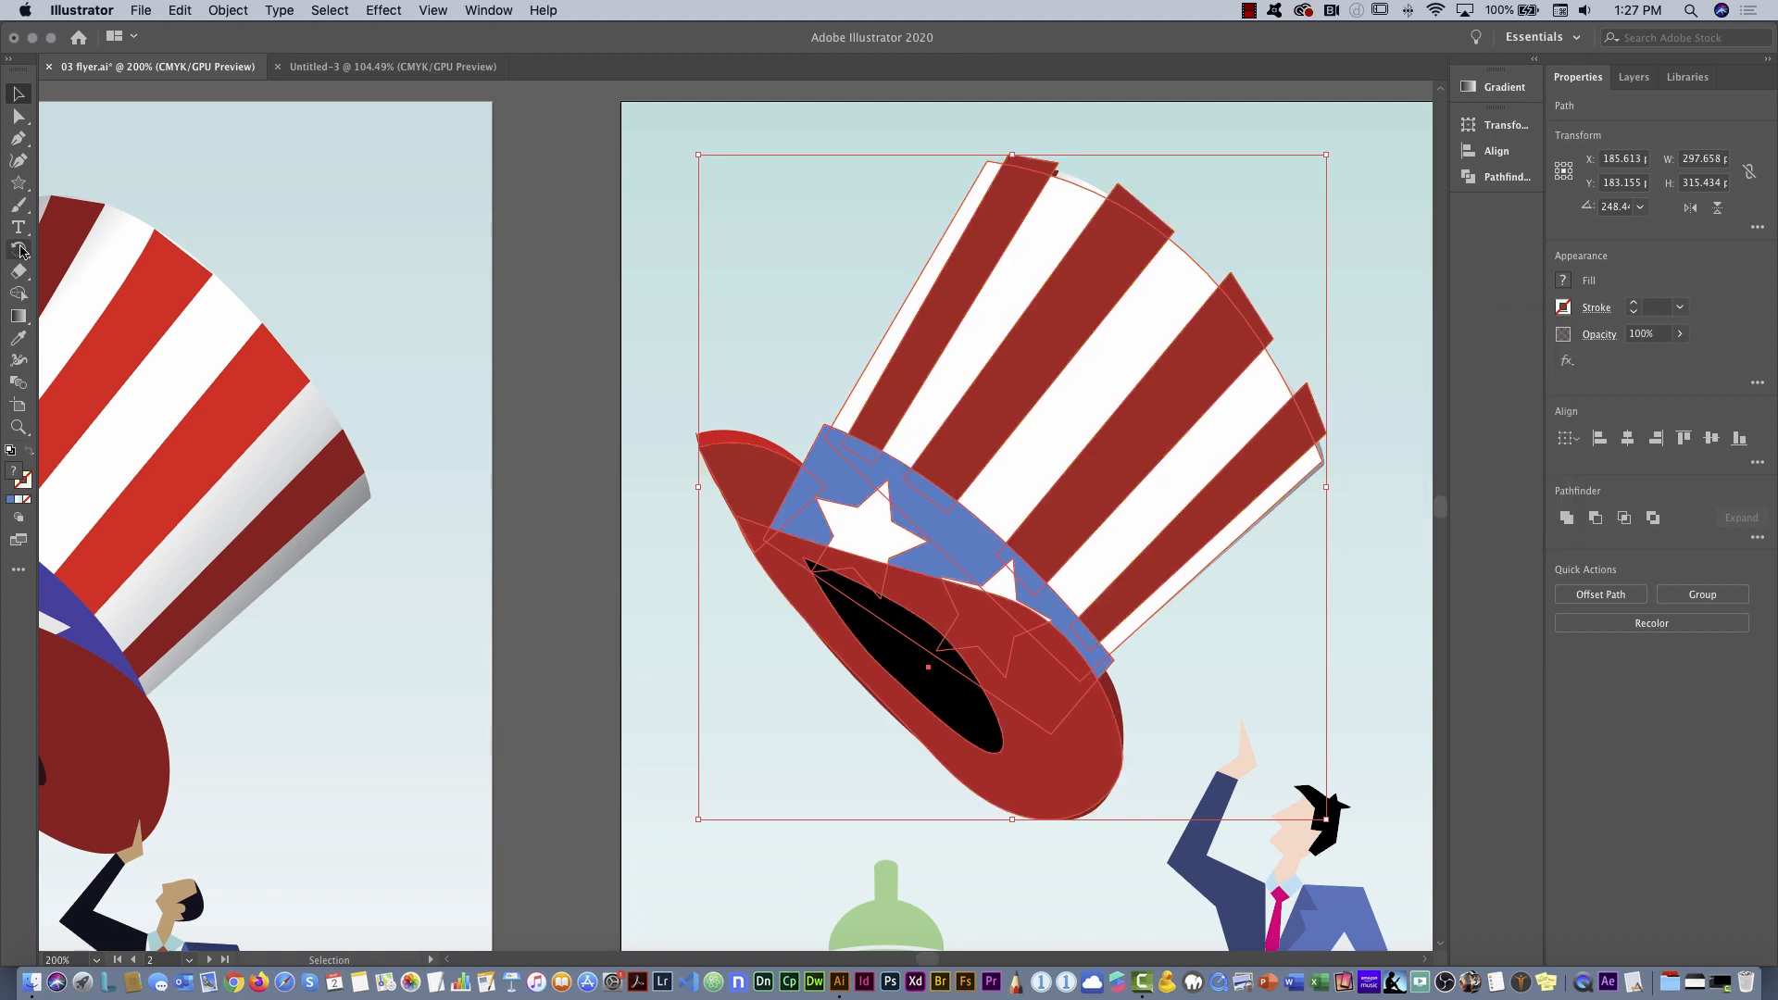
# Trim off the four red stripe ends that stick out past the crown's upper edge with the Shape Builder tool
pyautogui.click(19, 293)
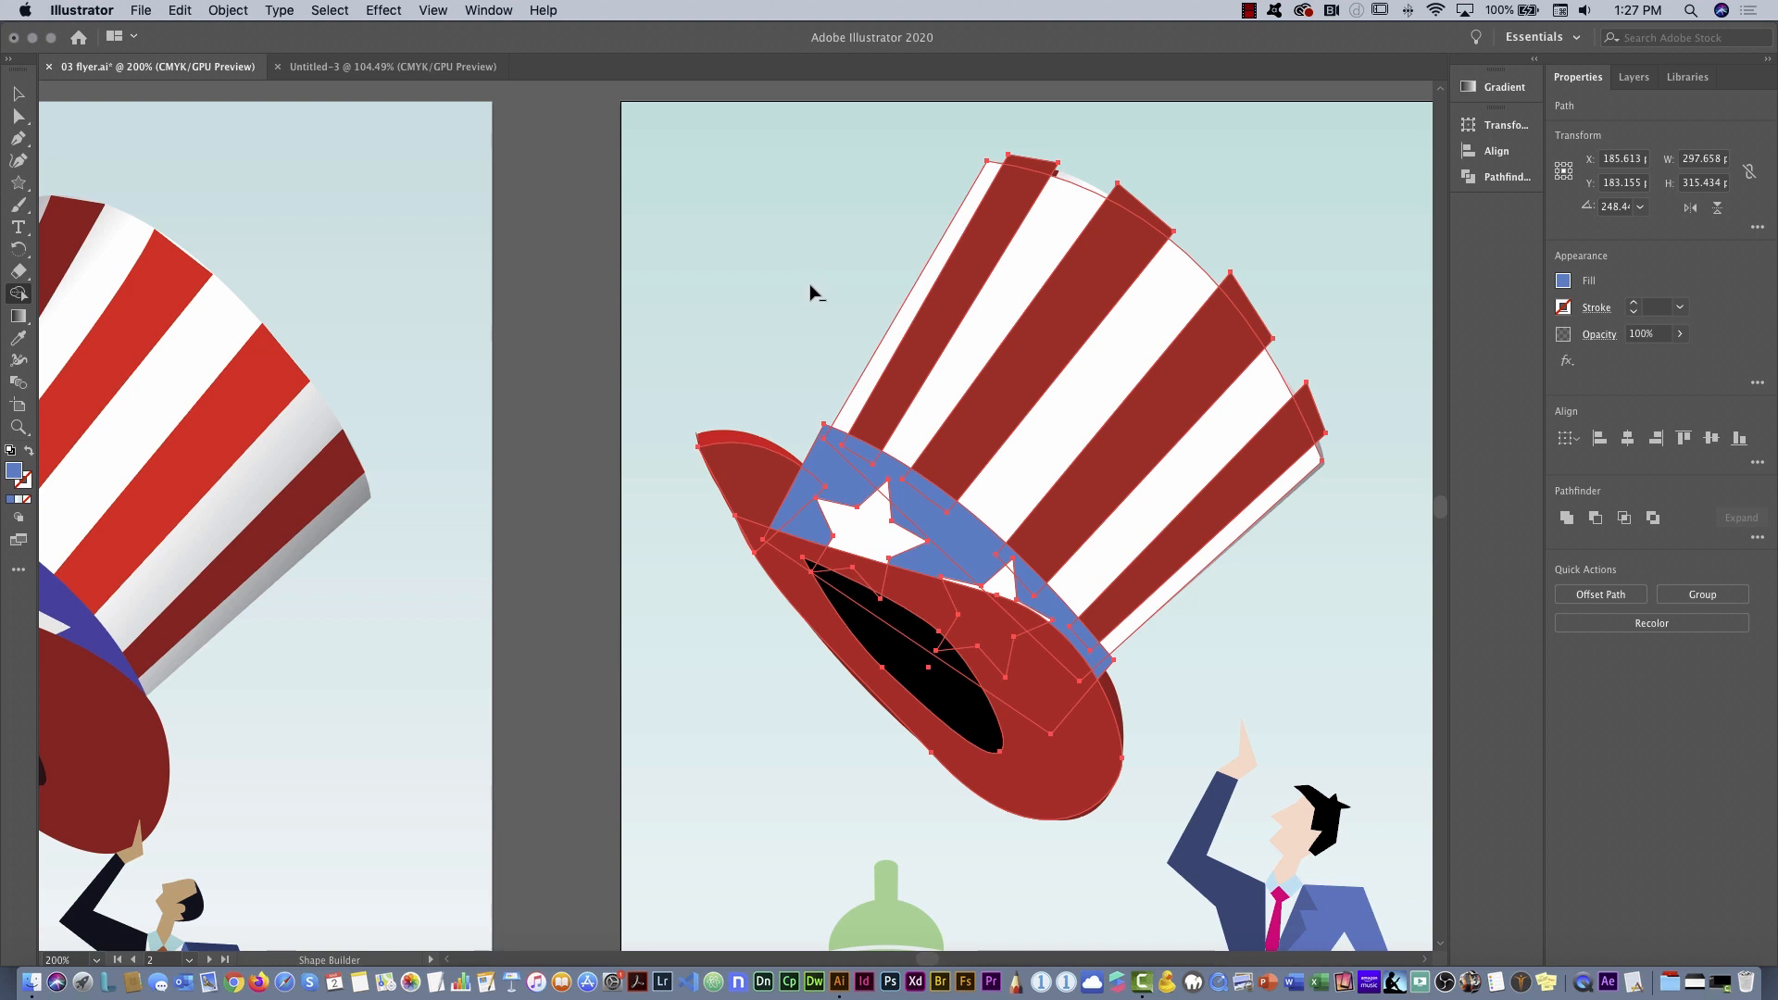
pyautogui.keyDown('alt'); pyautogui.click(1035, 167); pyautogui.keyUp('alt')
pyautogui.keyDown('alt'); pyautogui.click(1148, 213); pyautogui.keyUp('alt')
pyautogui.keyDown('alt'); pyautogui.click(1245, 312); pyautogui.keyUp('alt')
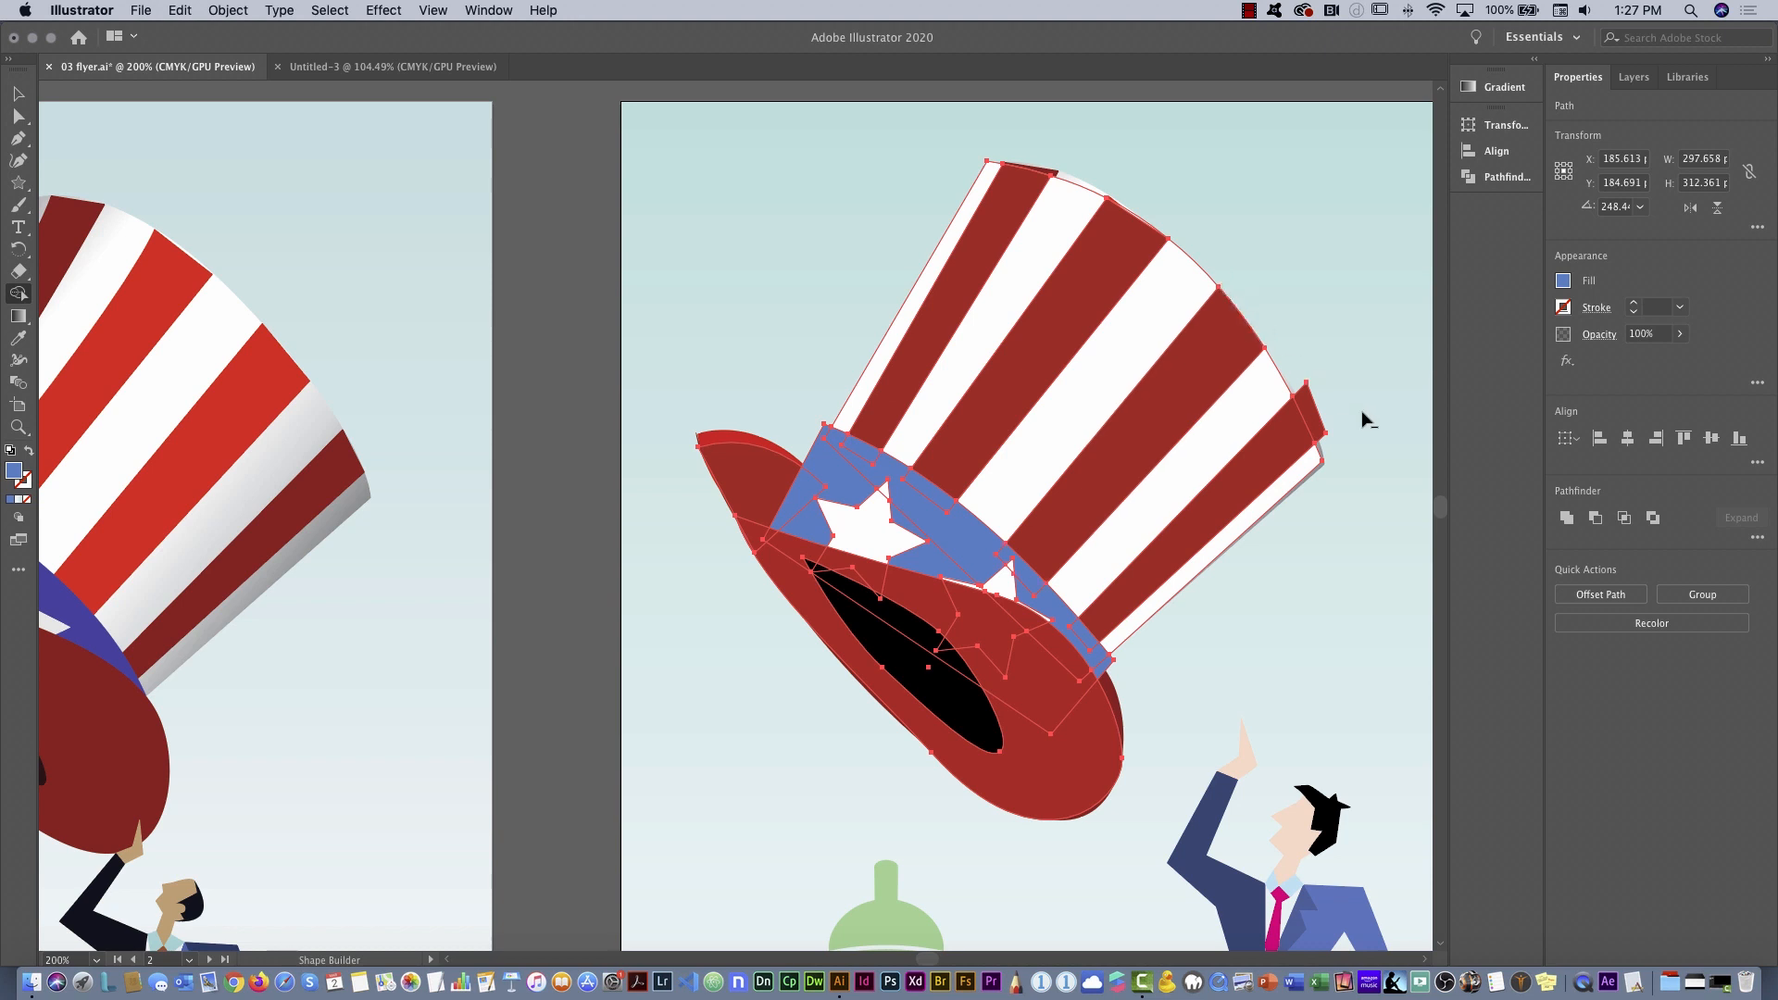
pyautogui.keyDown('alt'); pyautogui.click(1319, 427); pyautogui.keyUp('alt')
# Group all the hat's parts and move the group to lie roughly over the reference hat
pyautogui.click(1705, 597)
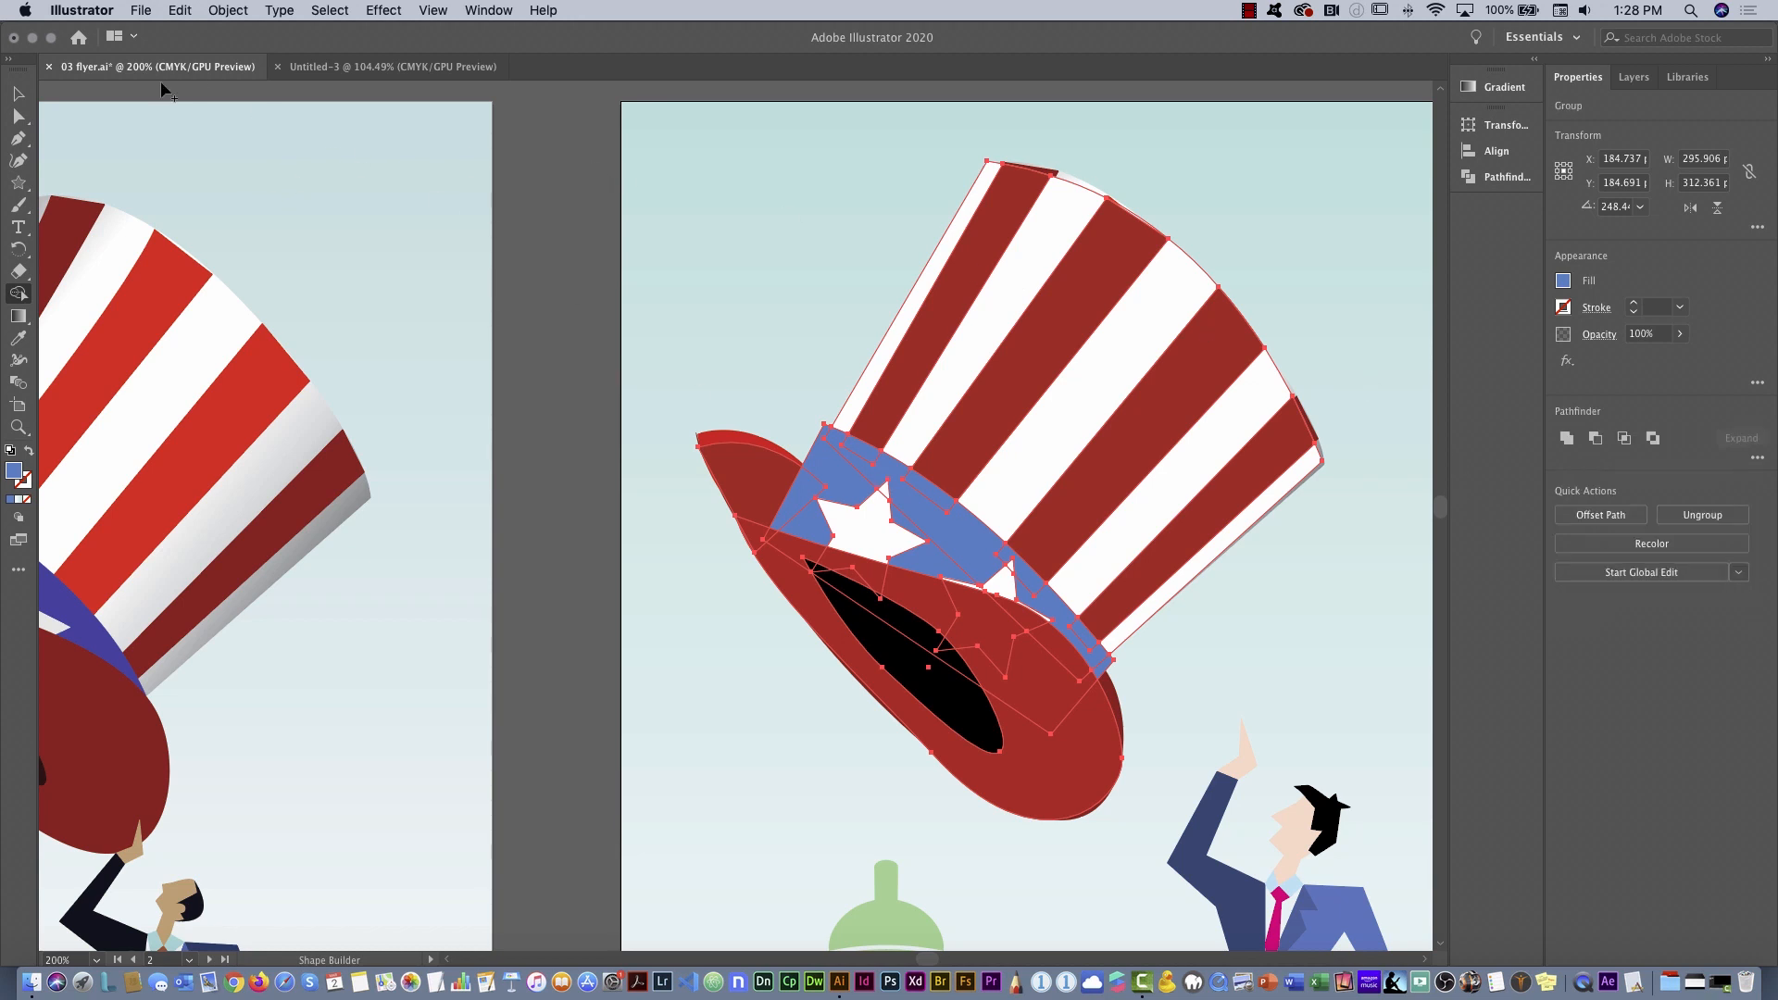
pyautogui.click(18, 94)
pyautogui.moveTo(833, 431); pyautogui.dragTo(916, 348)
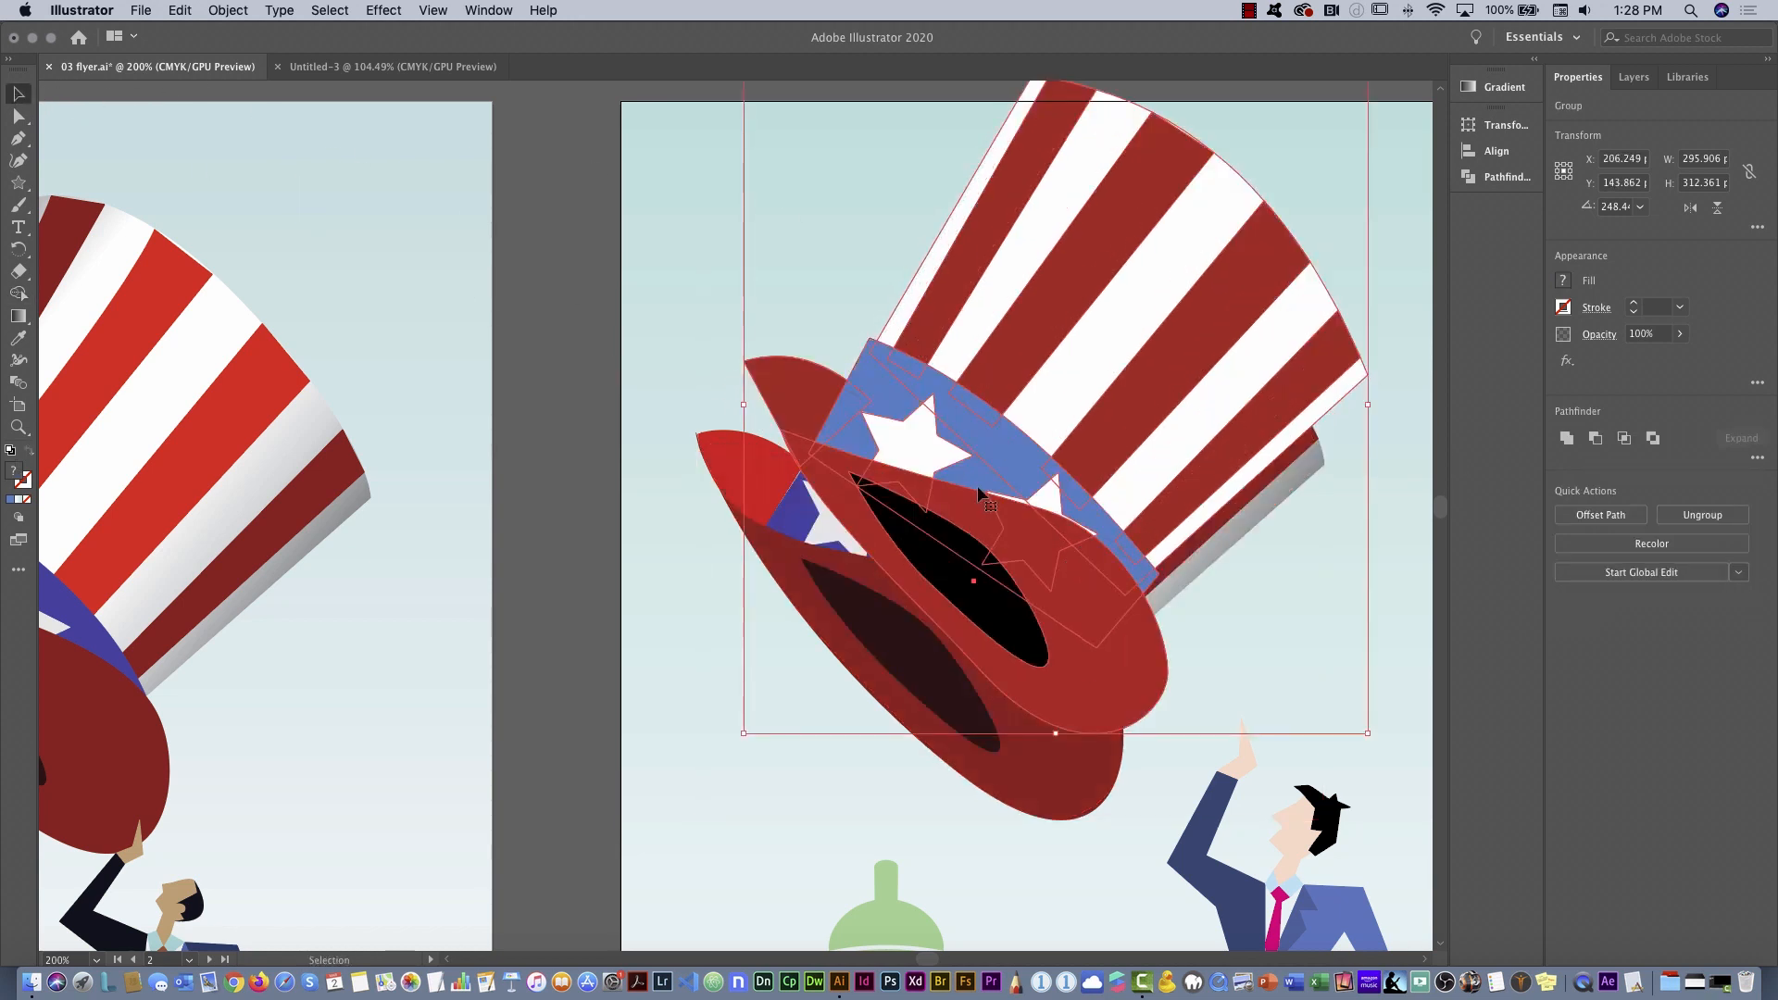
pyautogui.moveTo(970, 507); pyautogui.dragTo(896, 560)
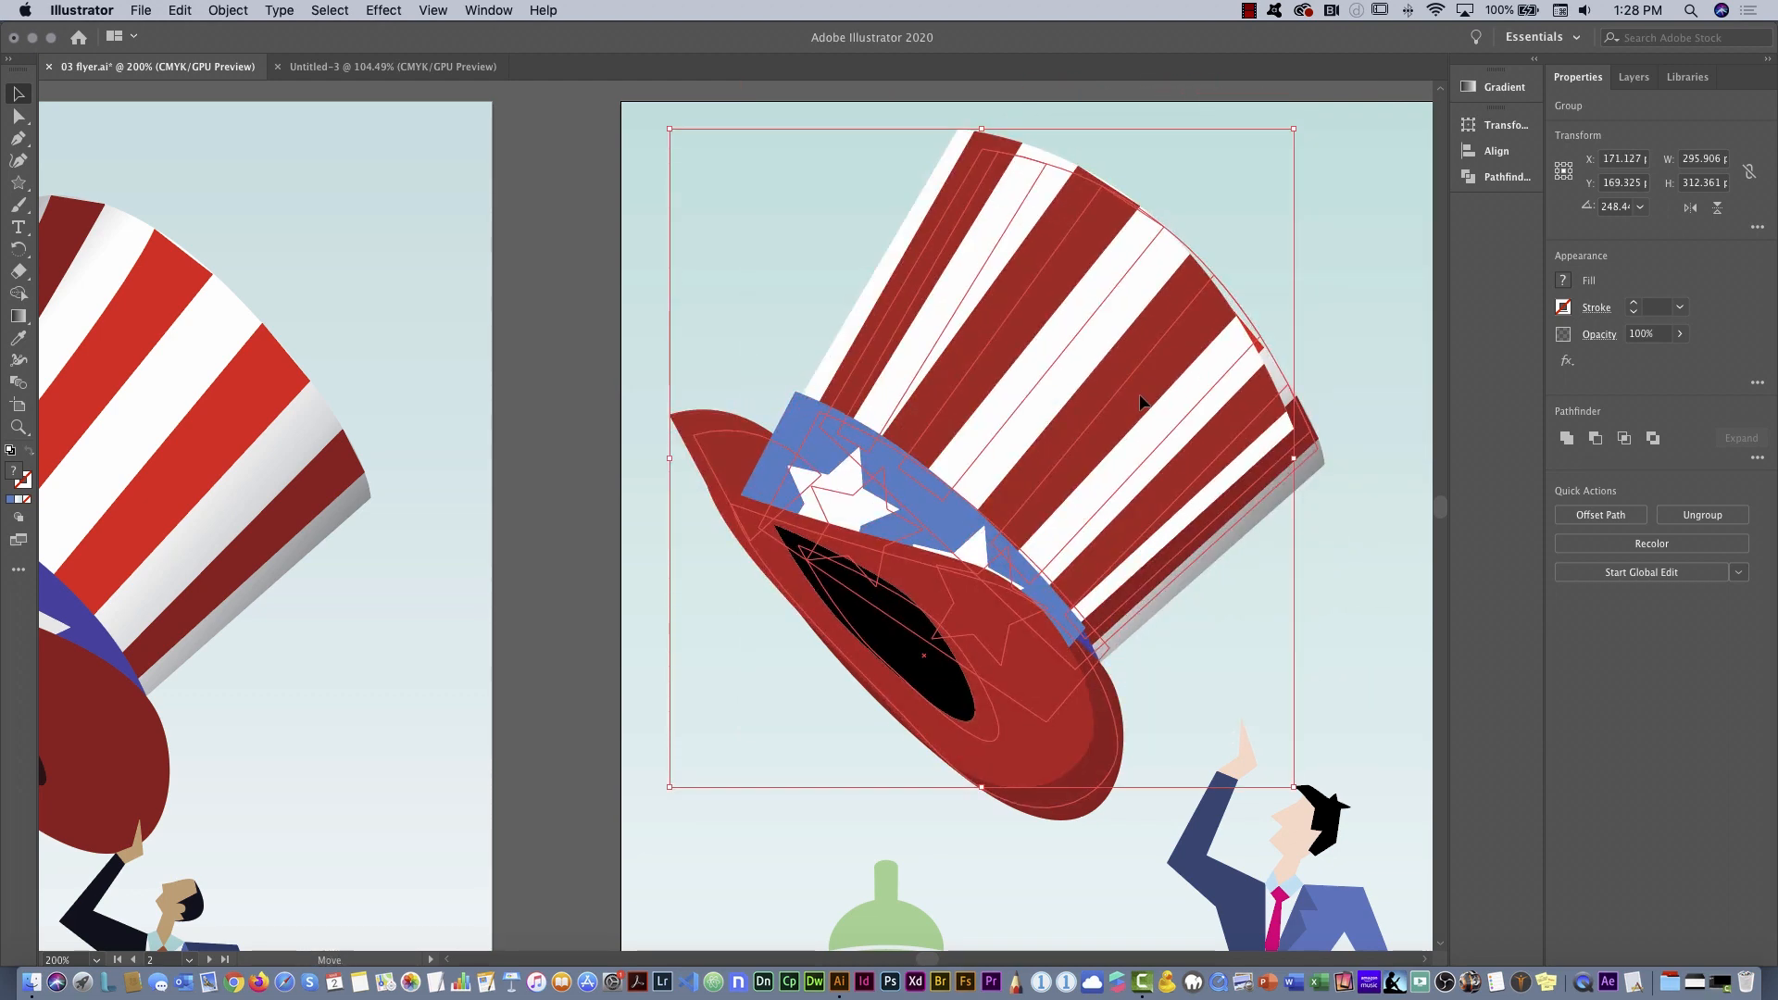
pyautogui.moveTo(1047, 338); pyautogui.dragTo(1072, 358)
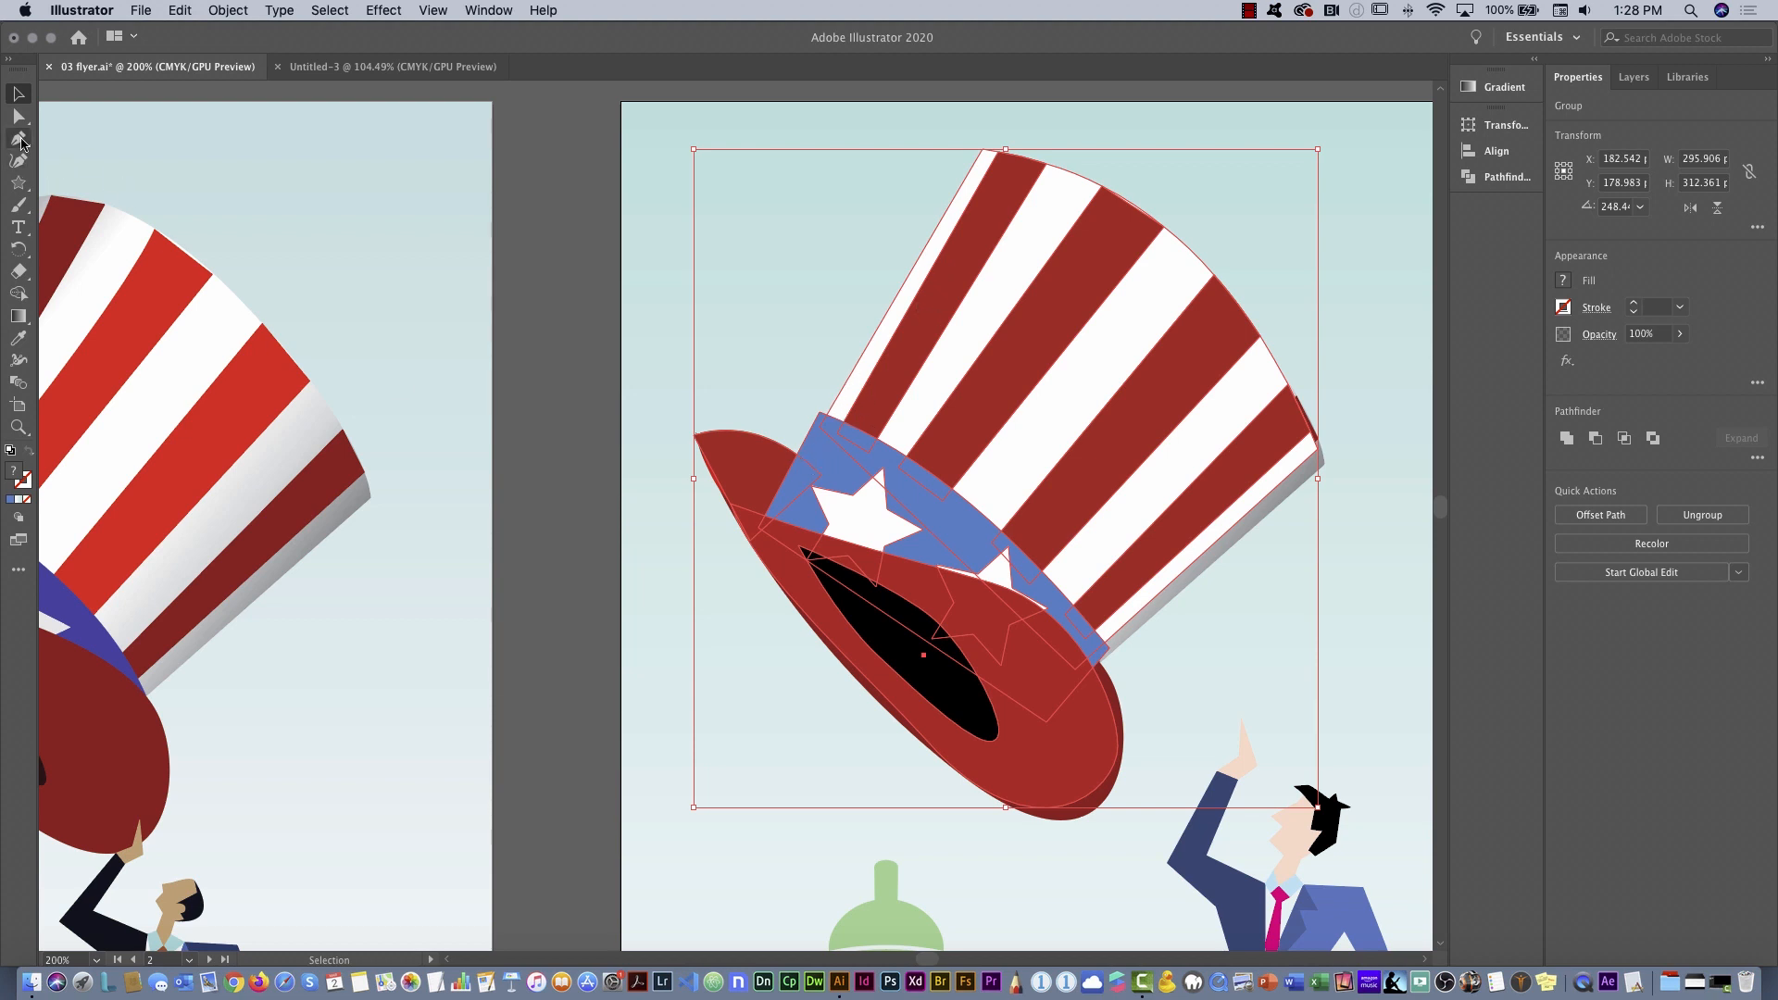
# Bend the long edges of the first three red stripes into slight curves with the Anchor Point tool
pyautogui.moveTo(22, 141); pyautogui.dragTo(111, 160)
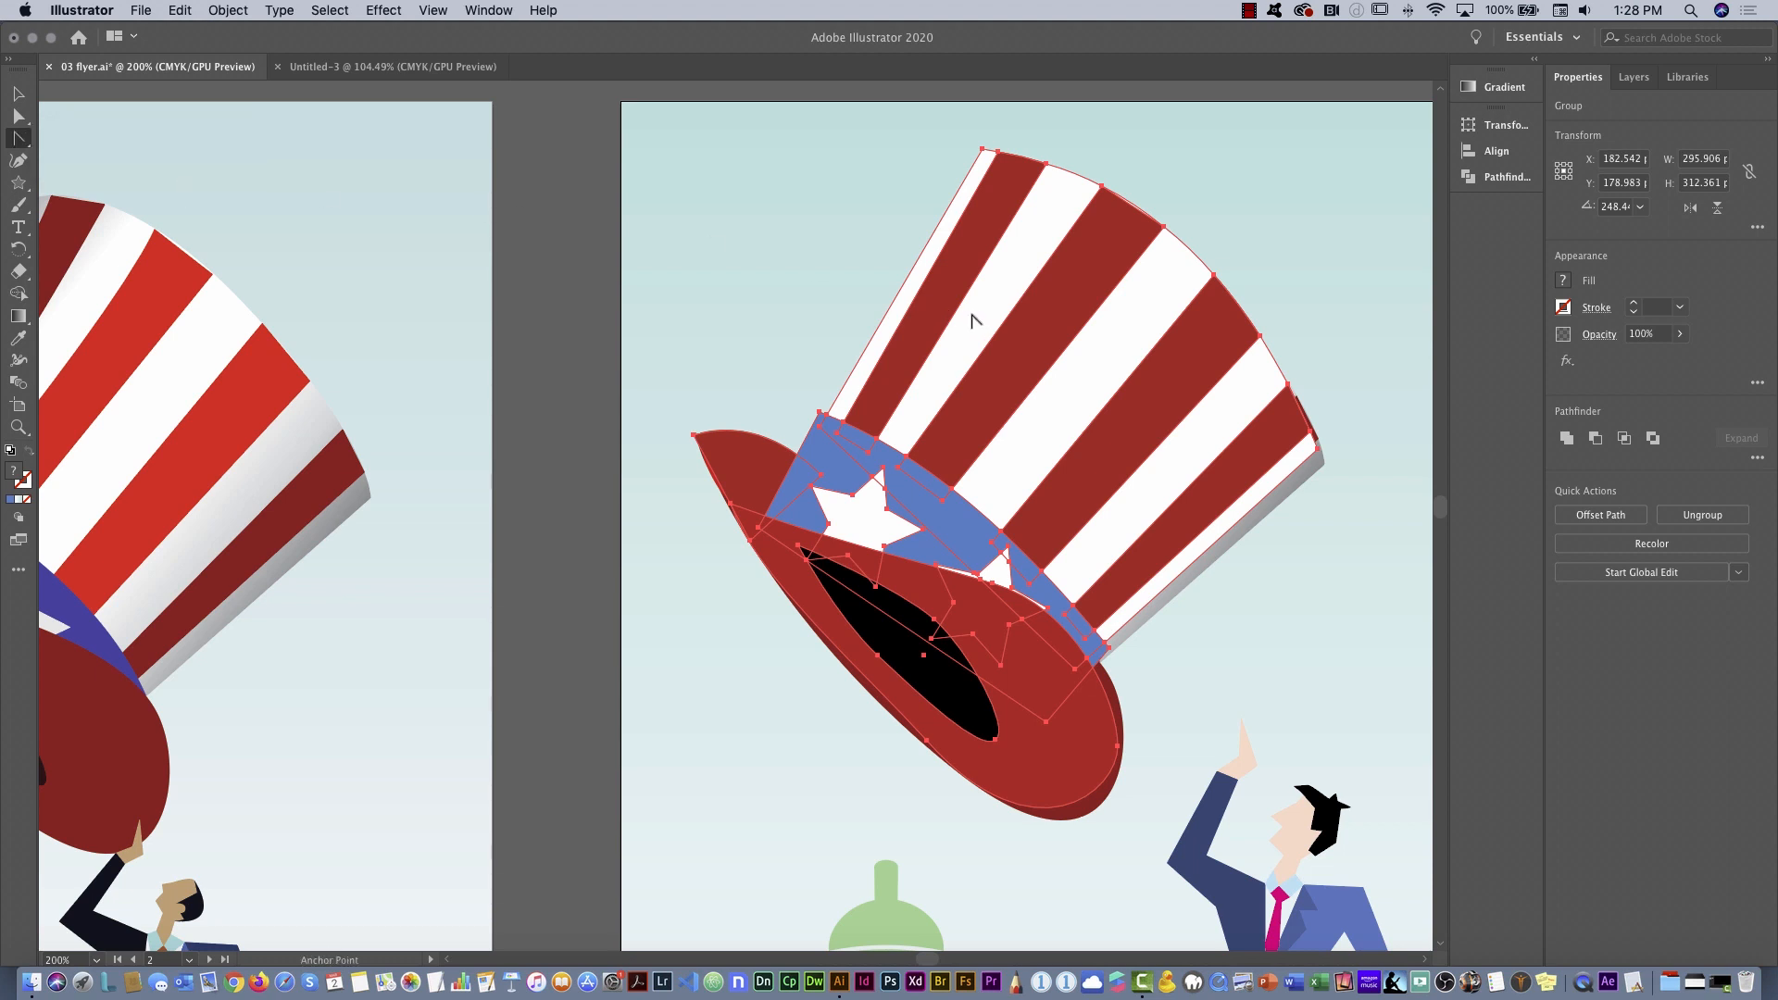
pyautogui.moveTo(957, 309); pyautogui.dragTo(950, 311)
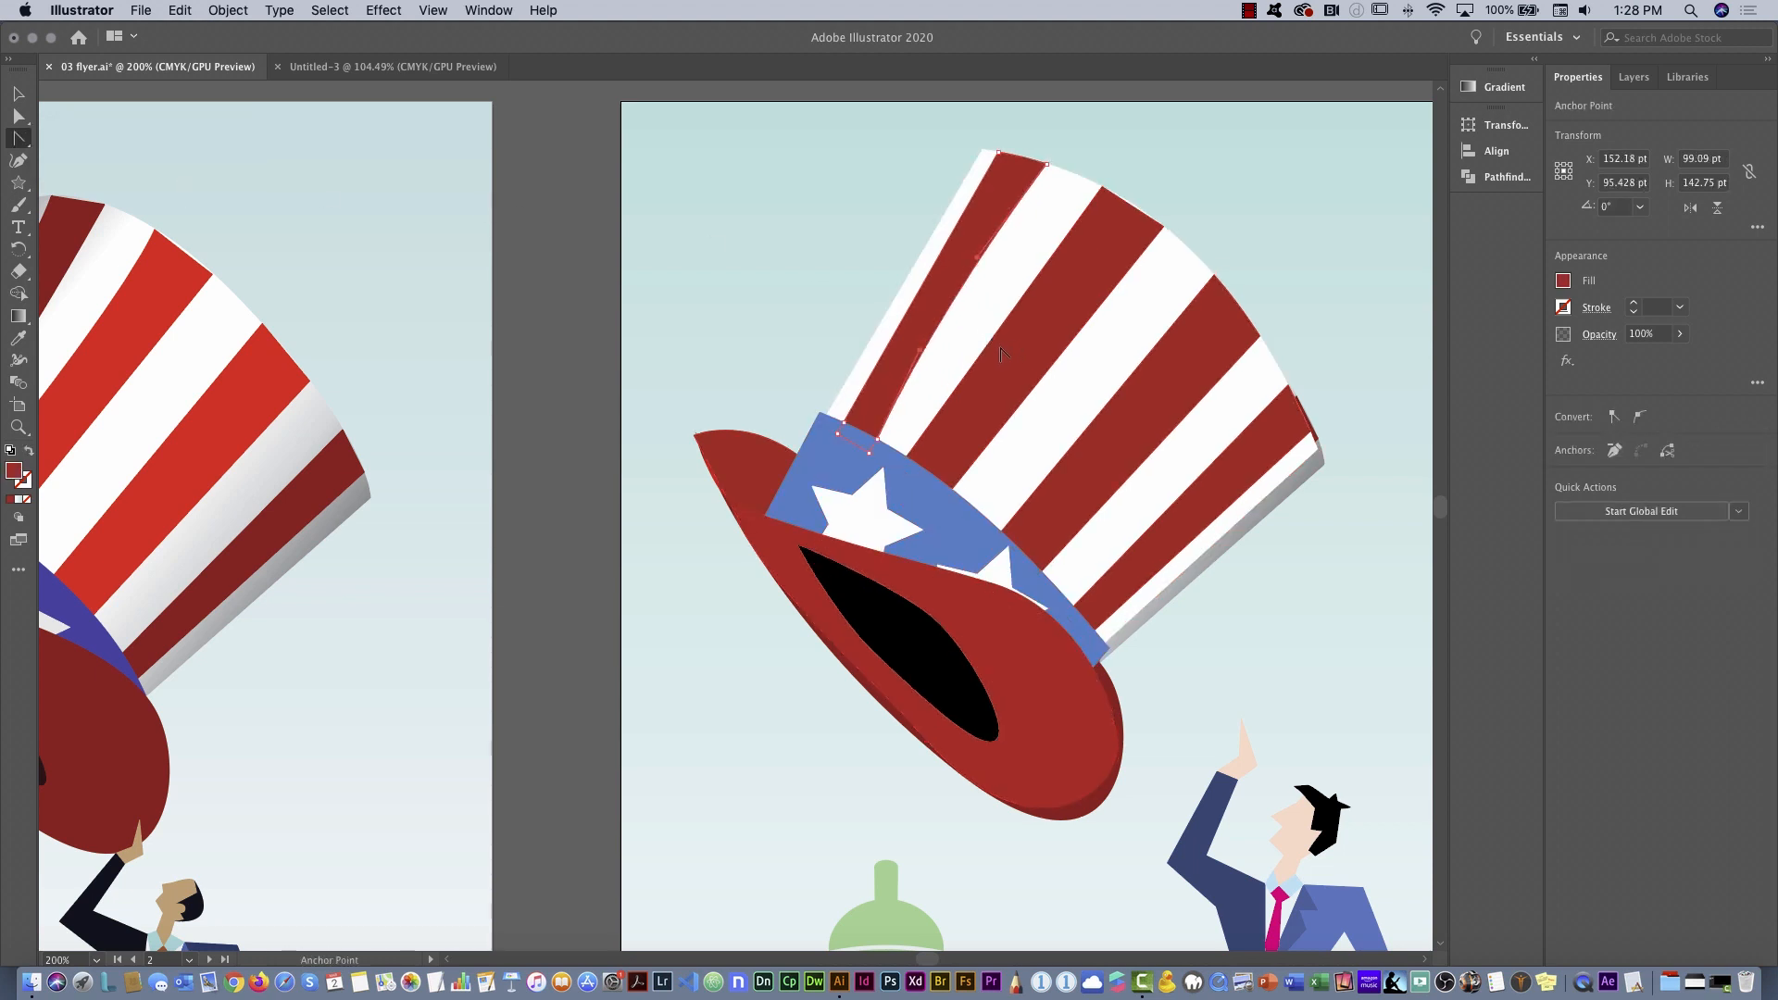
pyautogui.click(995, 342)
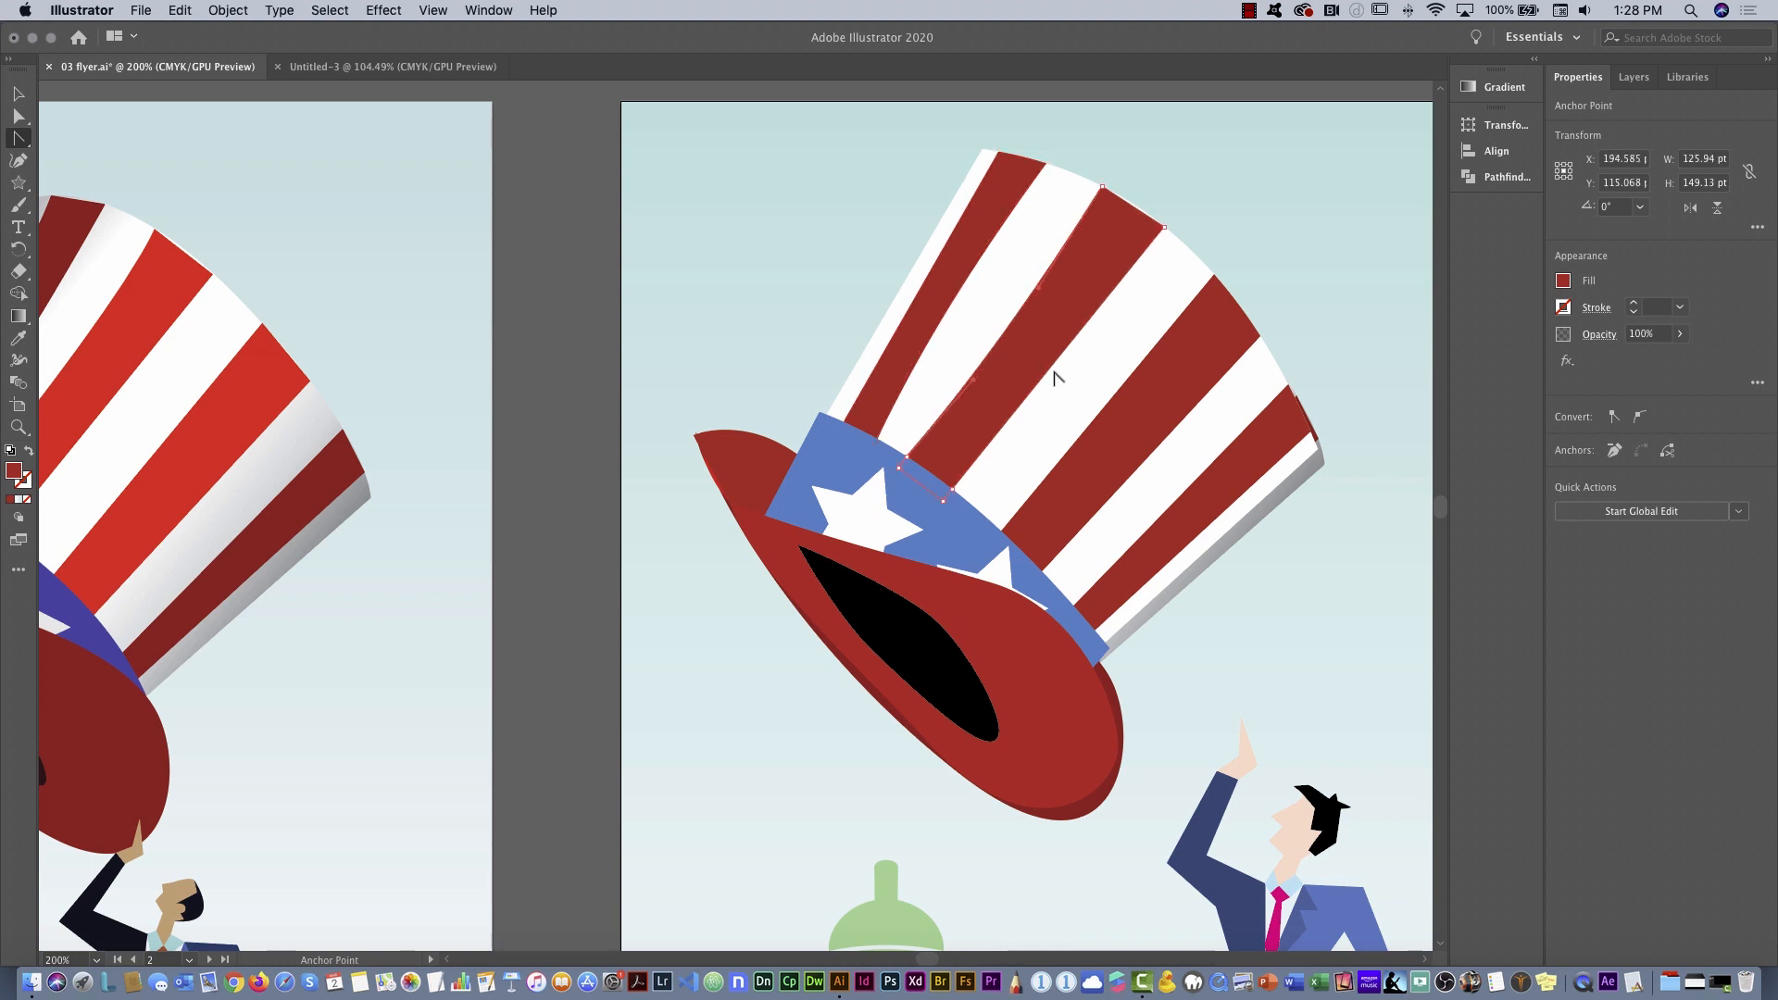
pyautogui.moveTo(1050, 370); pyautogui.dragTo(1041, 369)
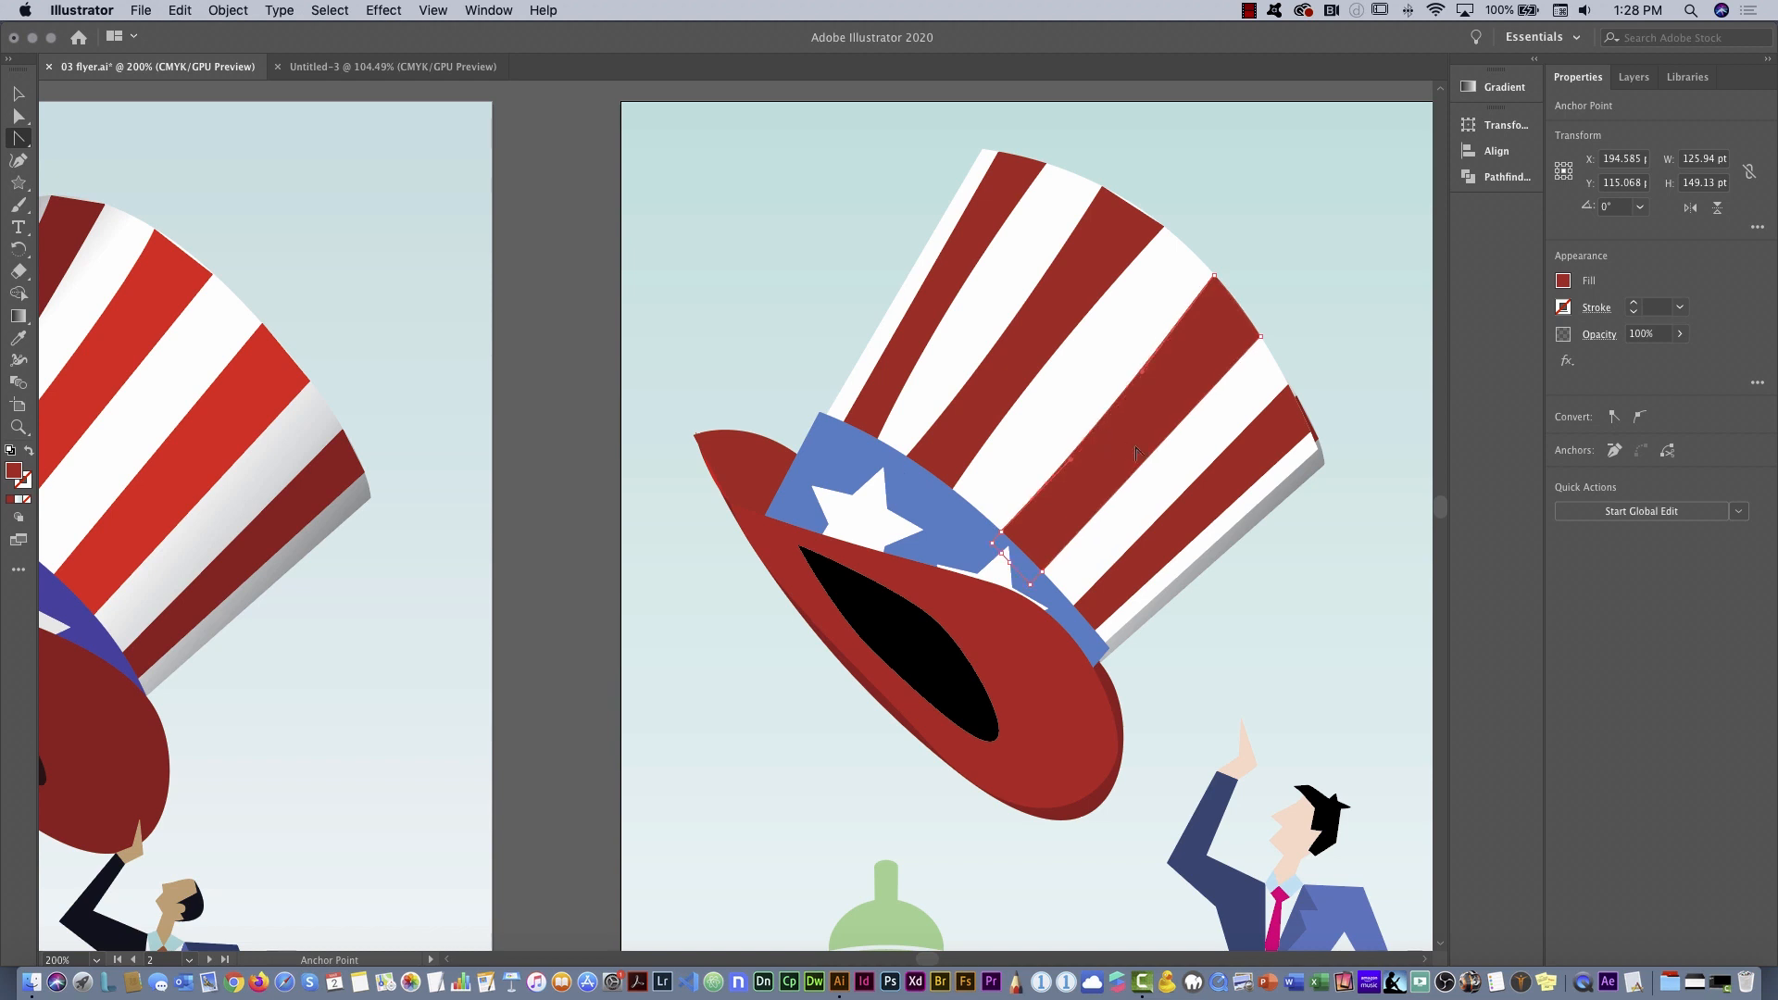
pyautogui.click(1145, 471)
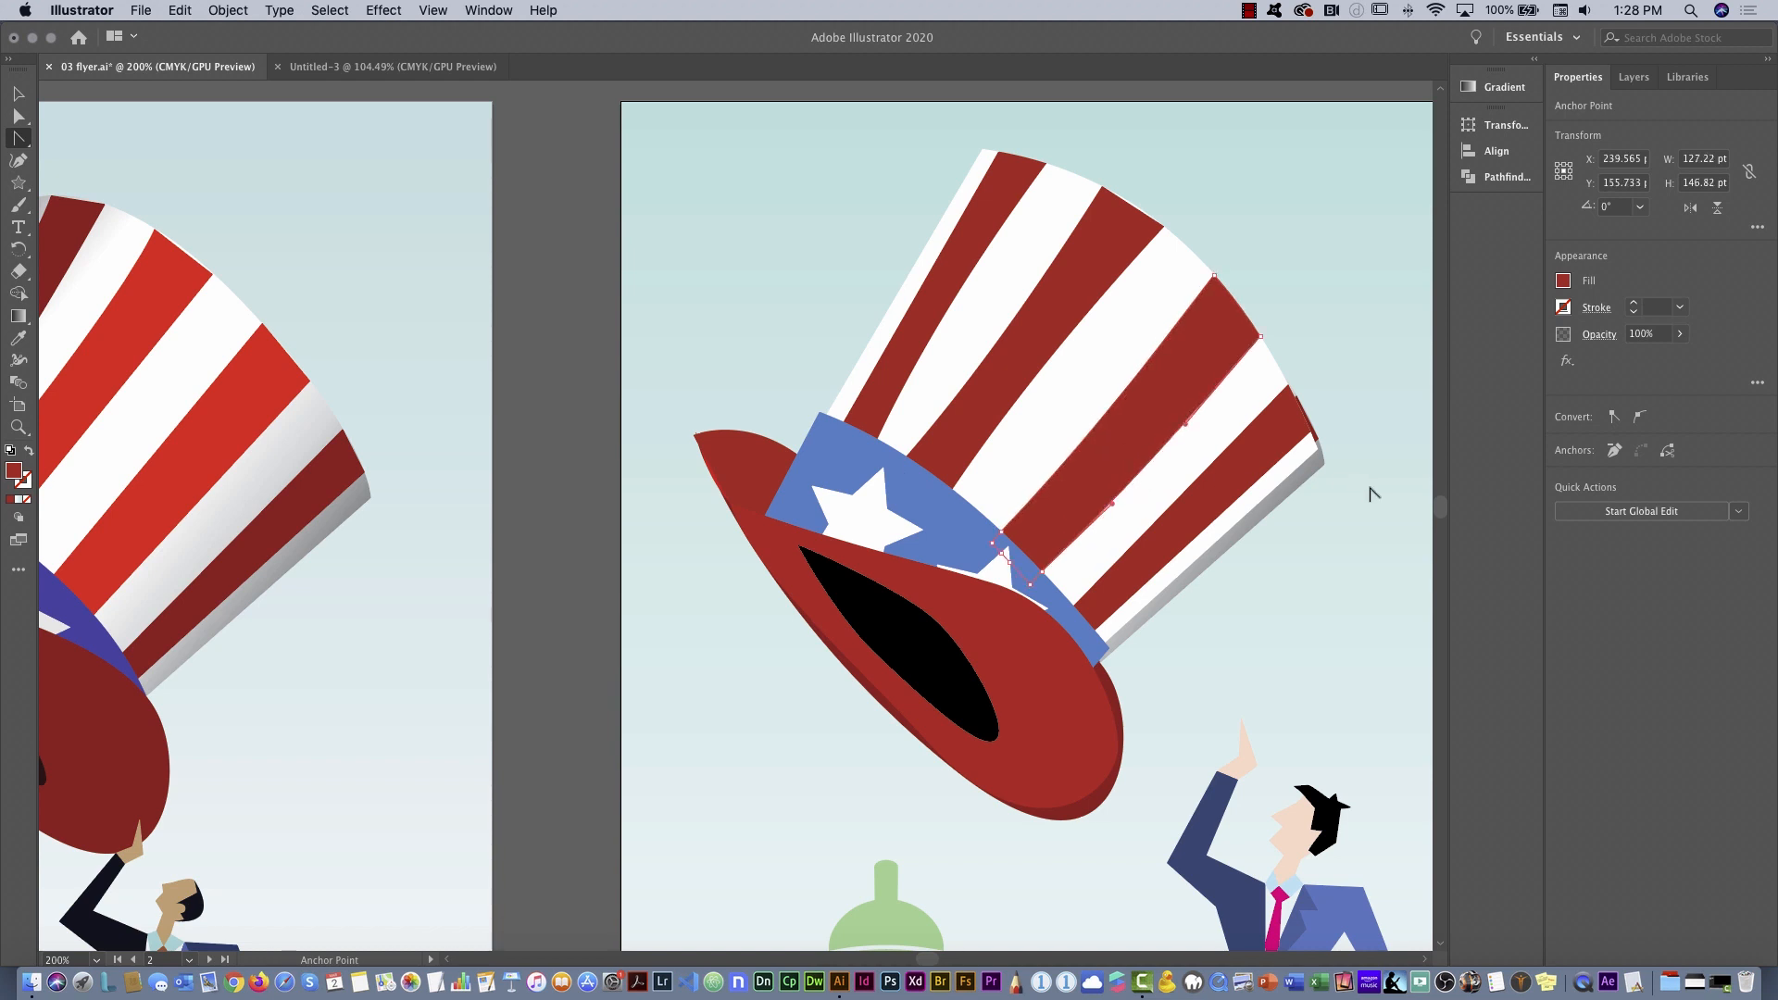
# Move the grouped hat to the right so it sits clear of most of the reference hat beneath it
pyautogui.press('v')
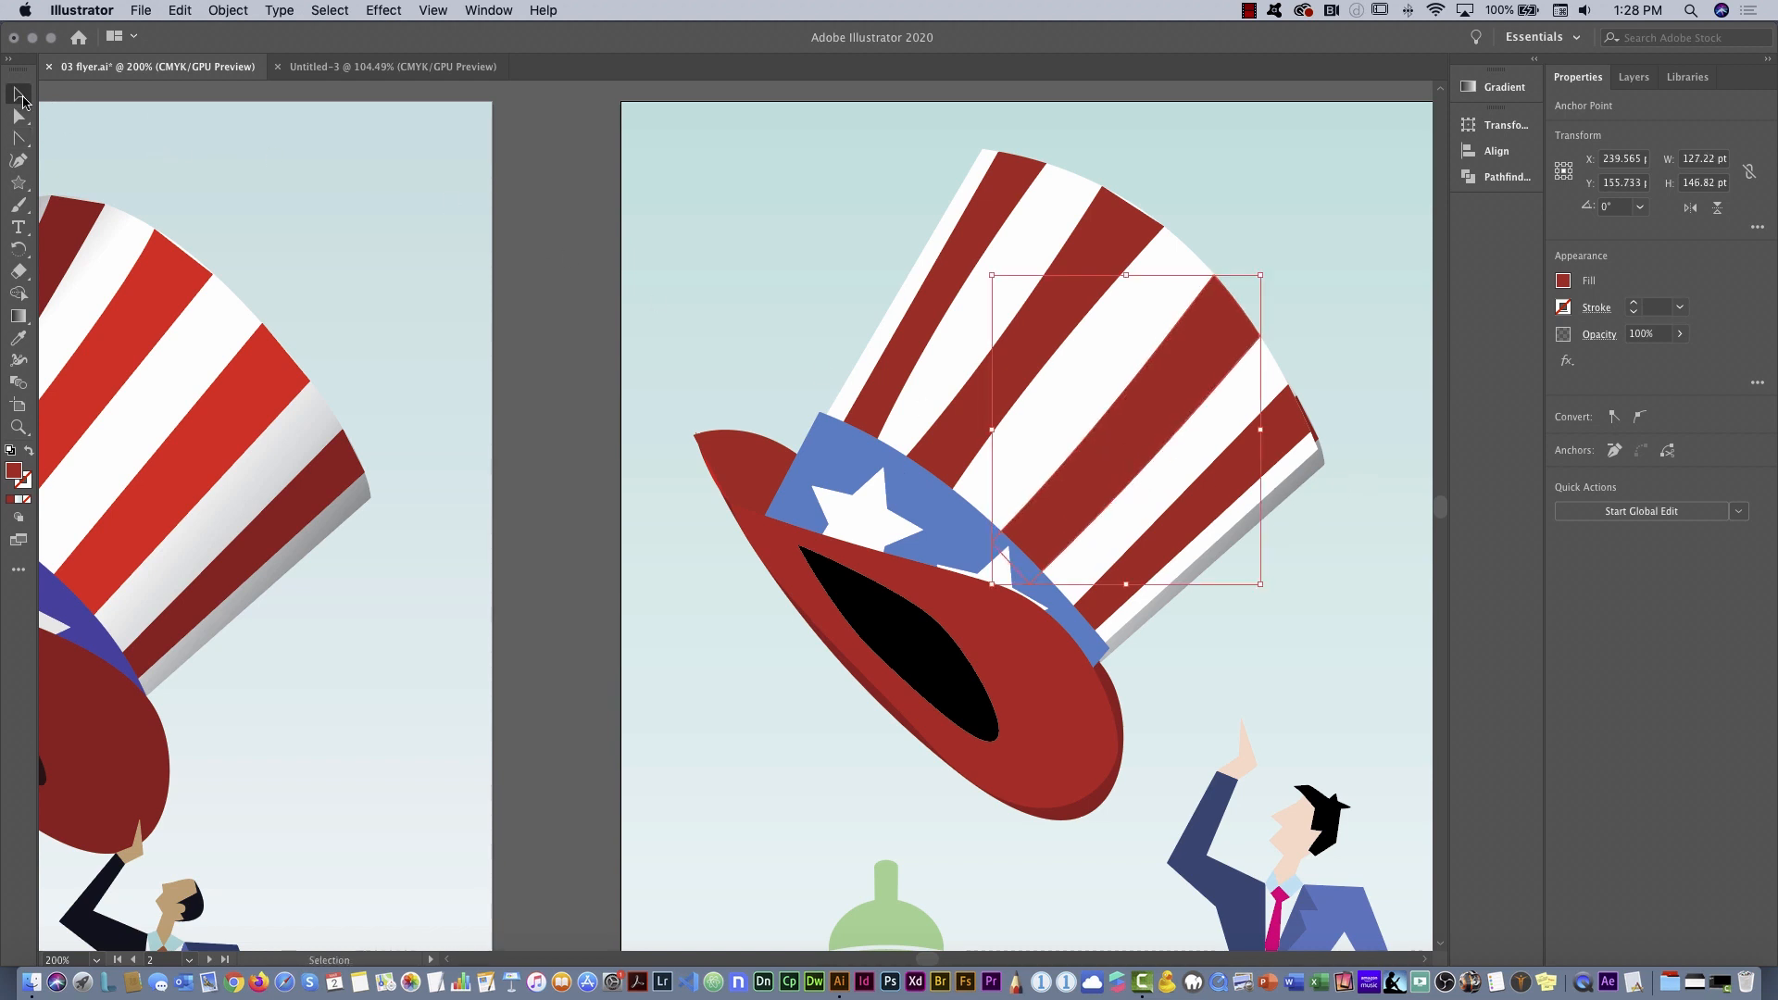
pyautogui.press('super+0')
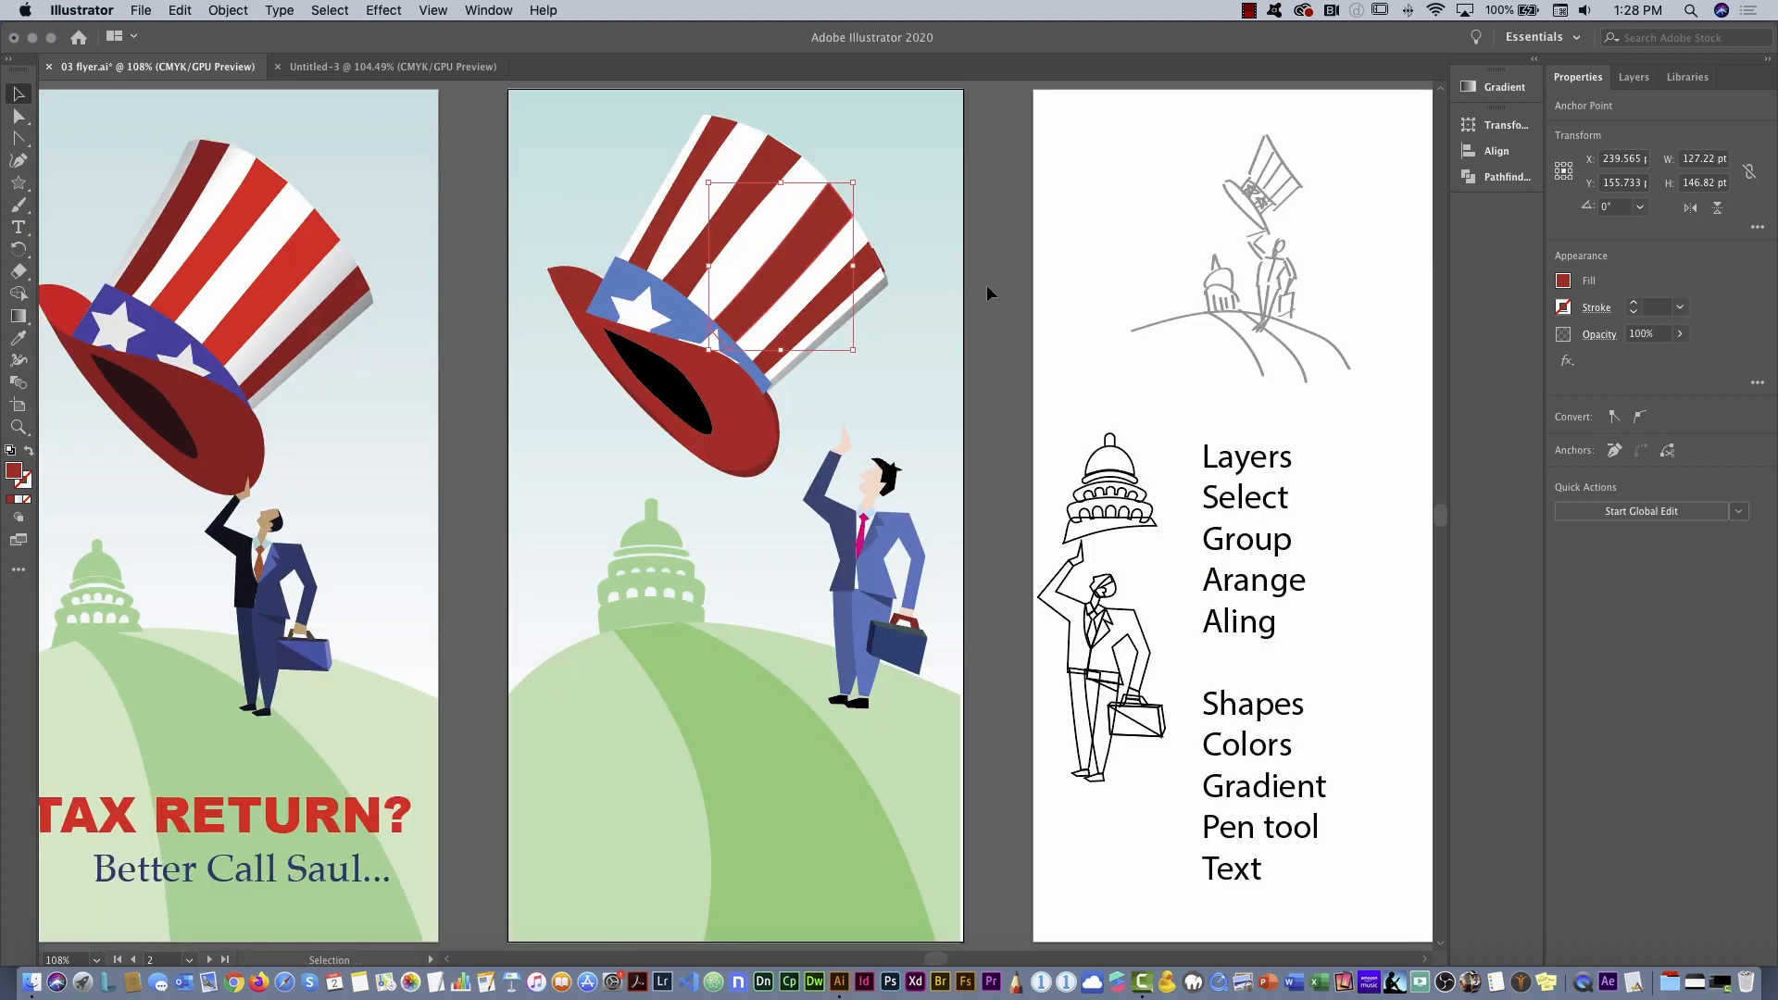
pyautogui.click(704, 392)
pyautogui.moveTo(748, 424); pyautogui.dragTo(814, 410)
pyautogui.click(481, 480)
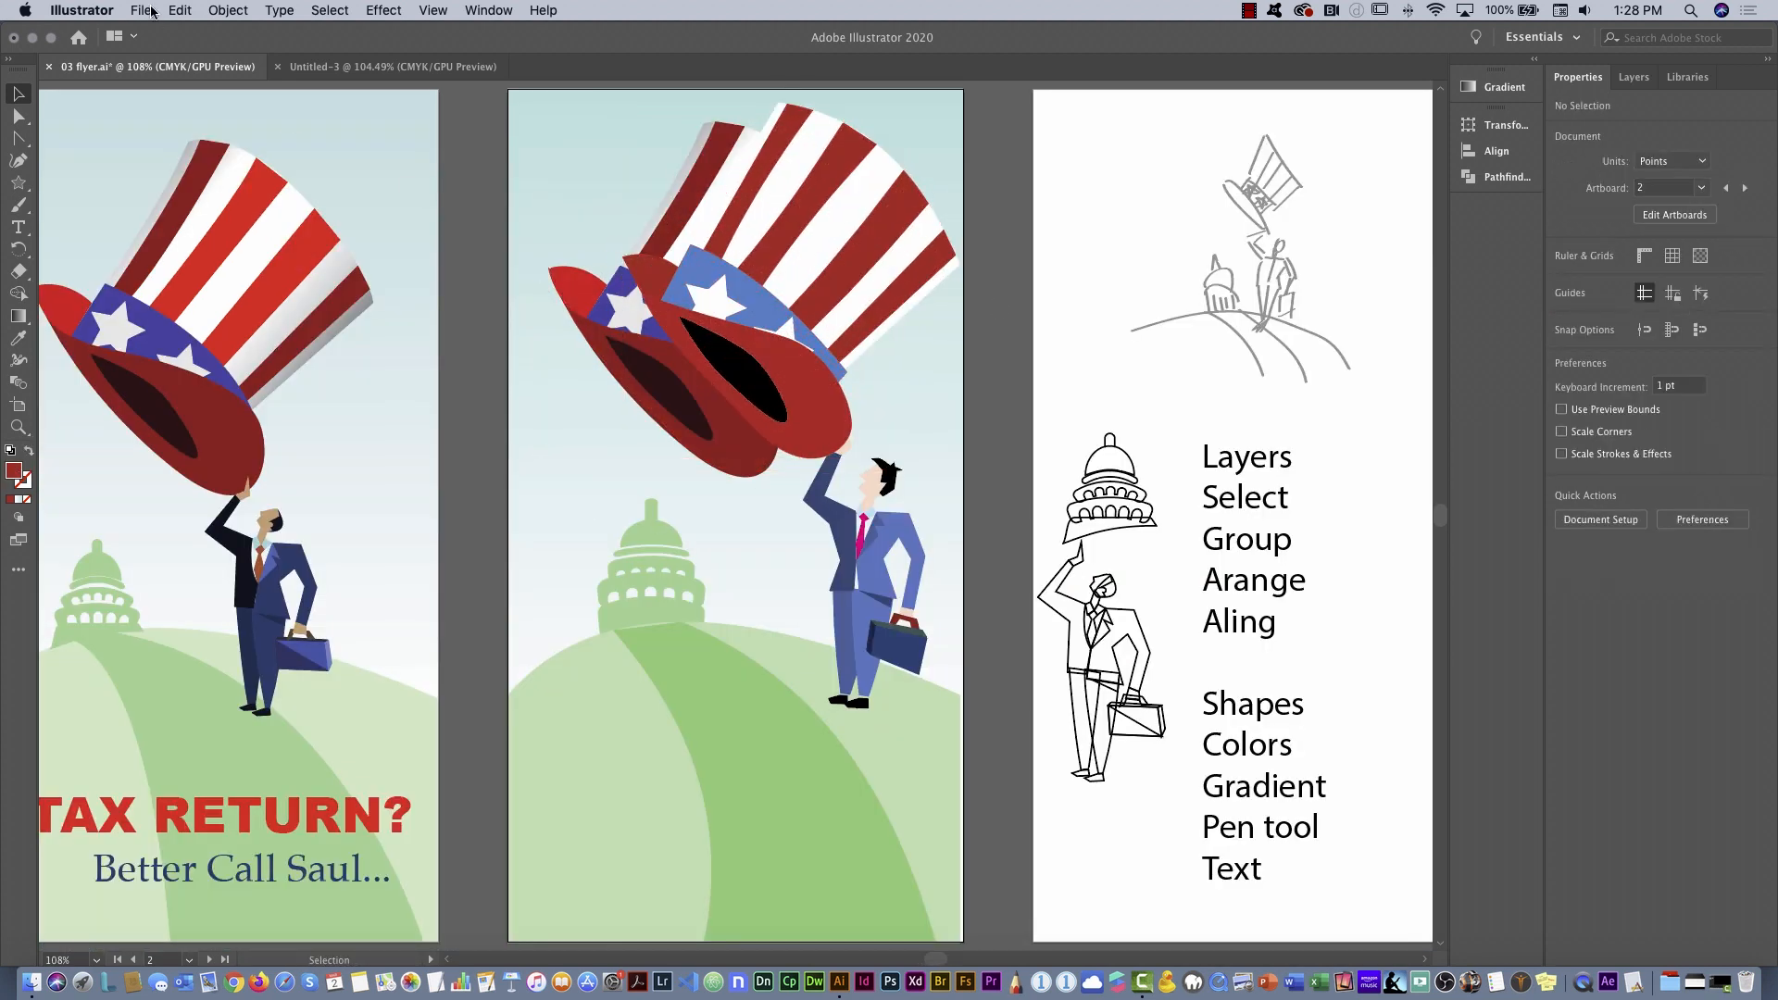
# Unlock and delete the reference hat on the second artboard, and move the new hat left into its place
pyautogui.click(224, 11)
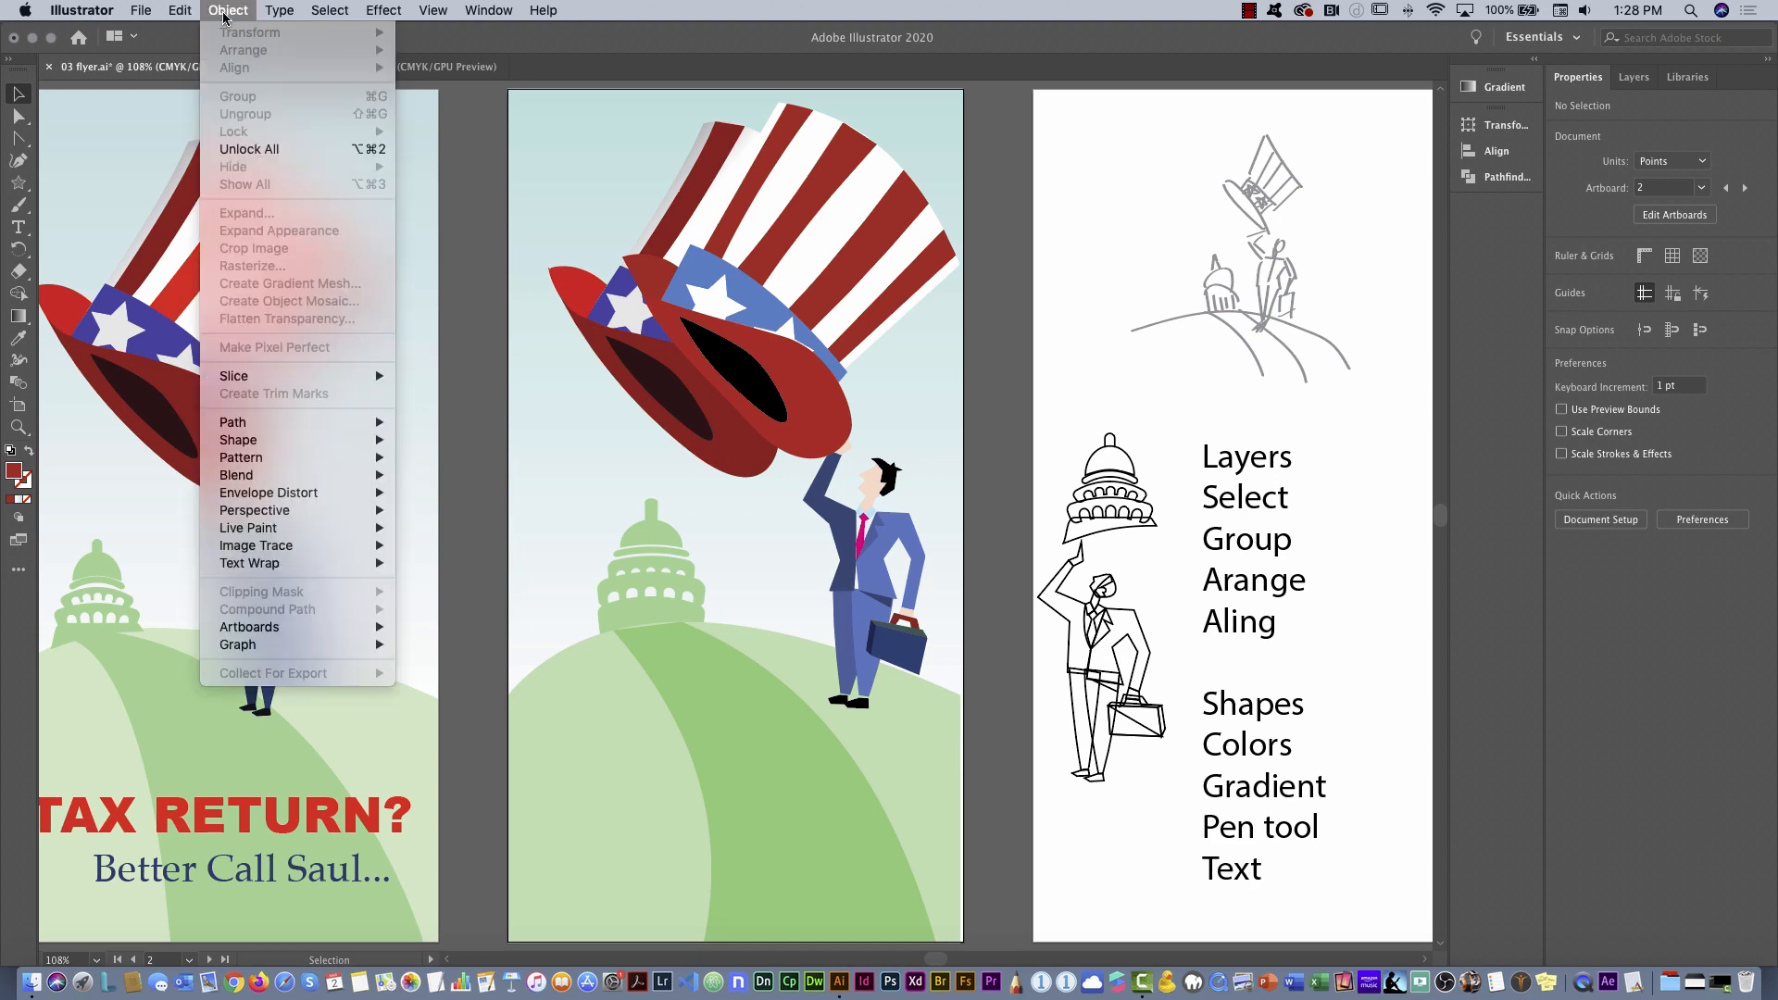
pyautogui.click(248, 149)
pyautogui.click(486, 376)
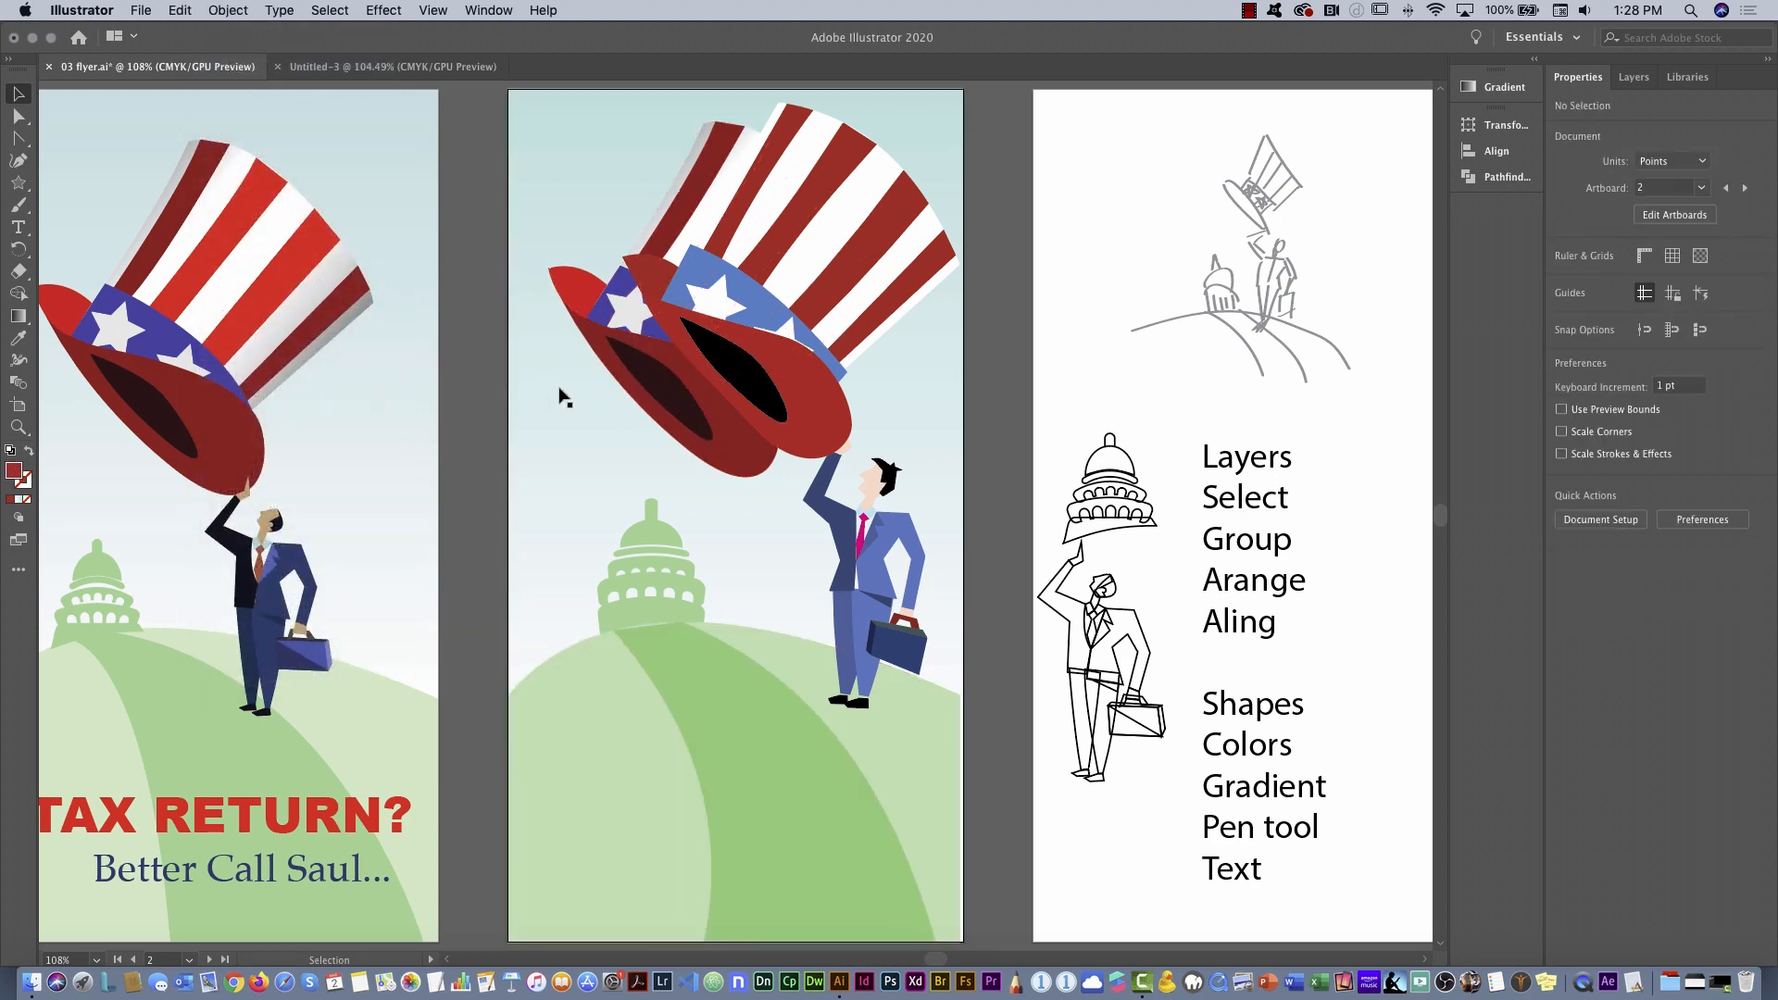
pyautogui.click(616, 398)
pyautogui.press('Delete')
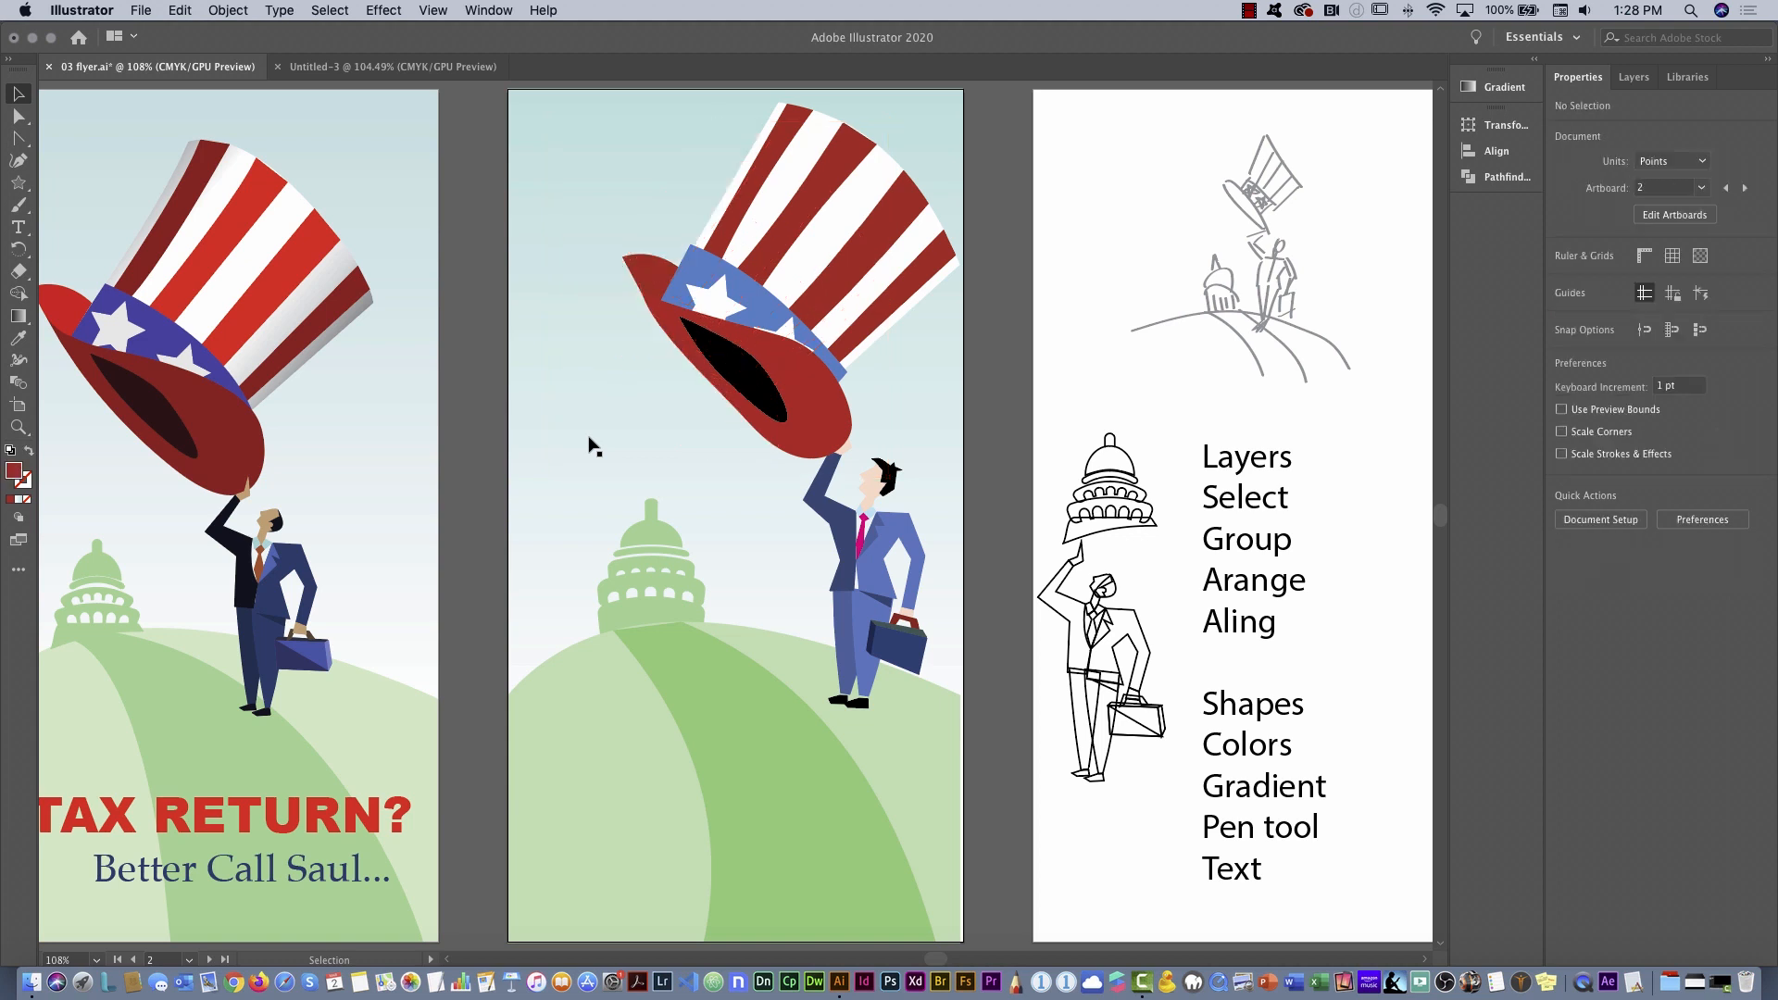
pyautogui.moveTo(837, 388); pyautogui.dragTo(752, 389)
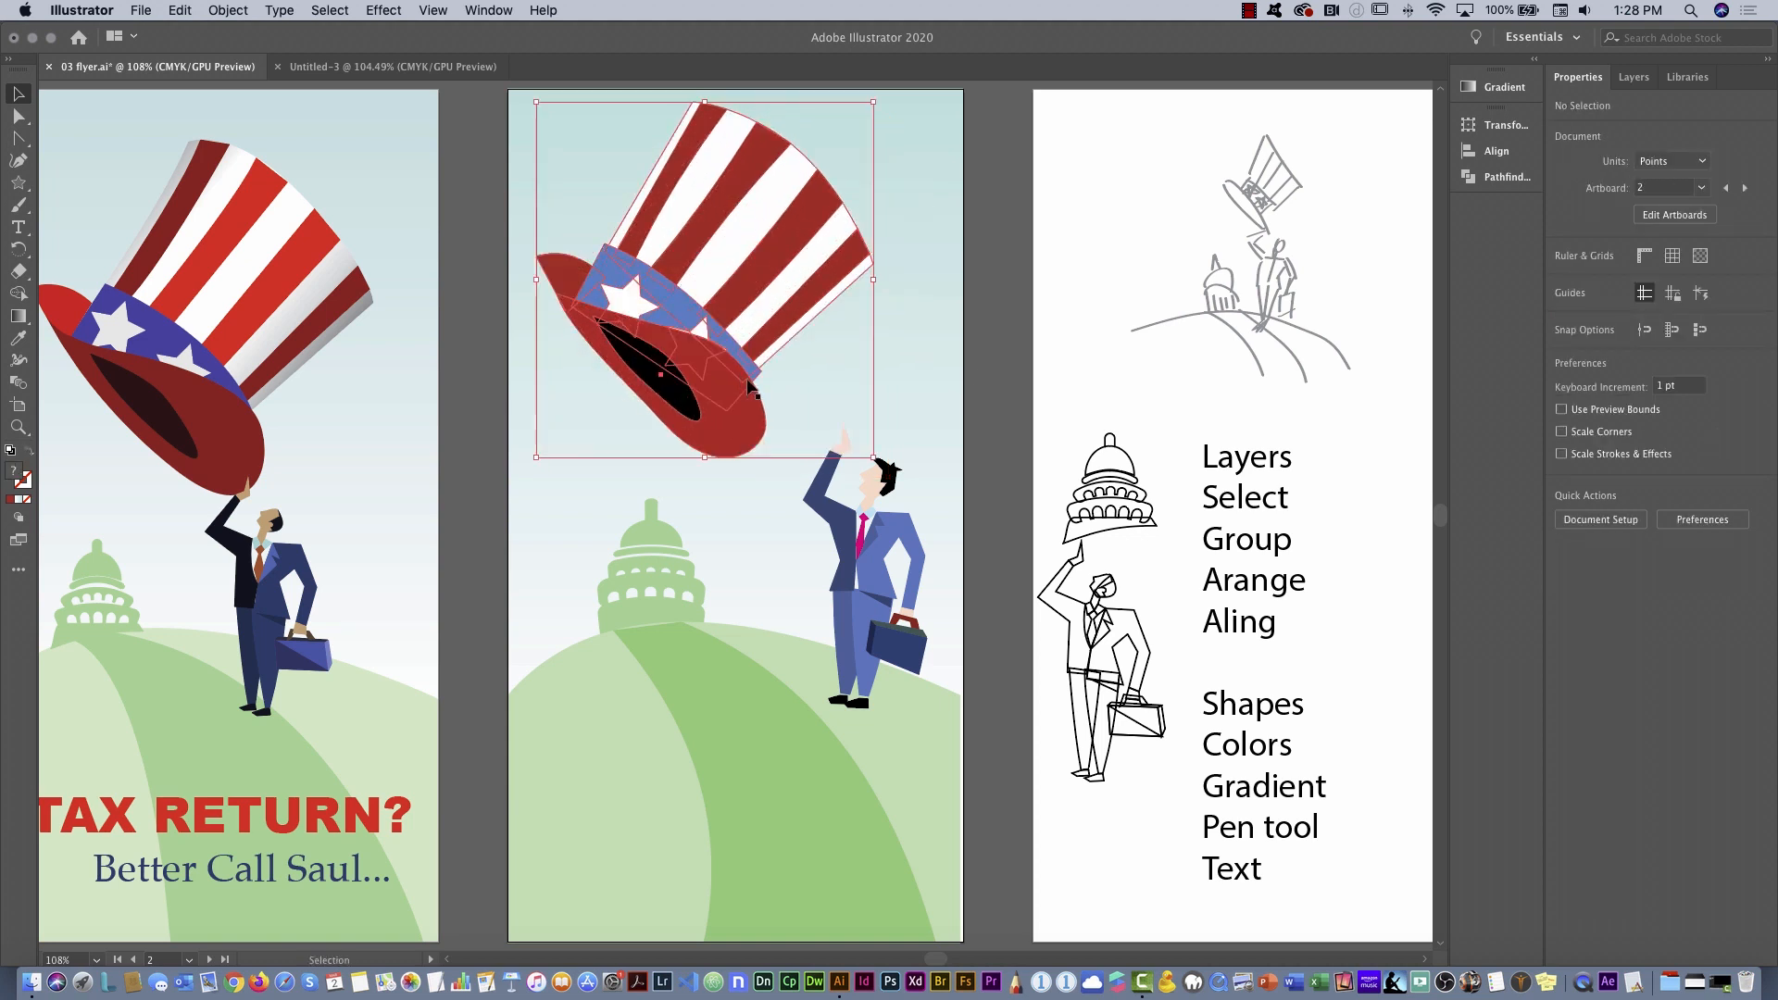
# Lock the sky gradient rectangle and the green hills group in Layer 2
pyautogui.click(889, 564)
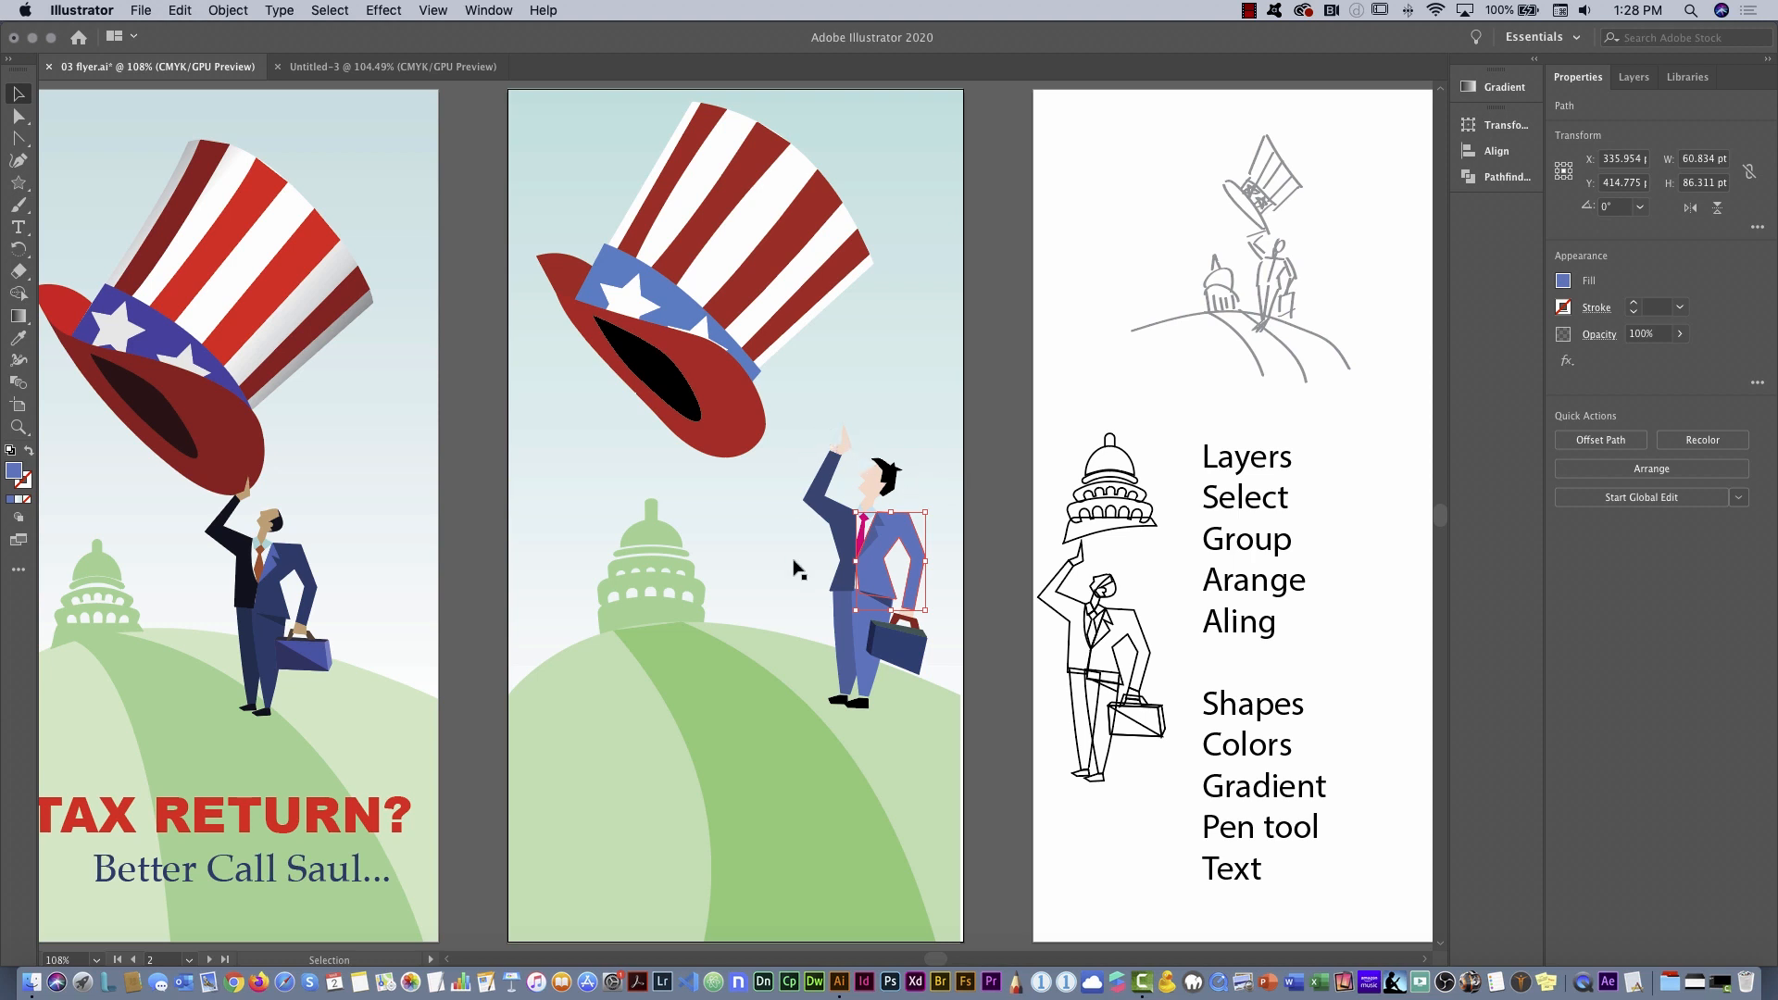
pyautogui.click(907, 431)
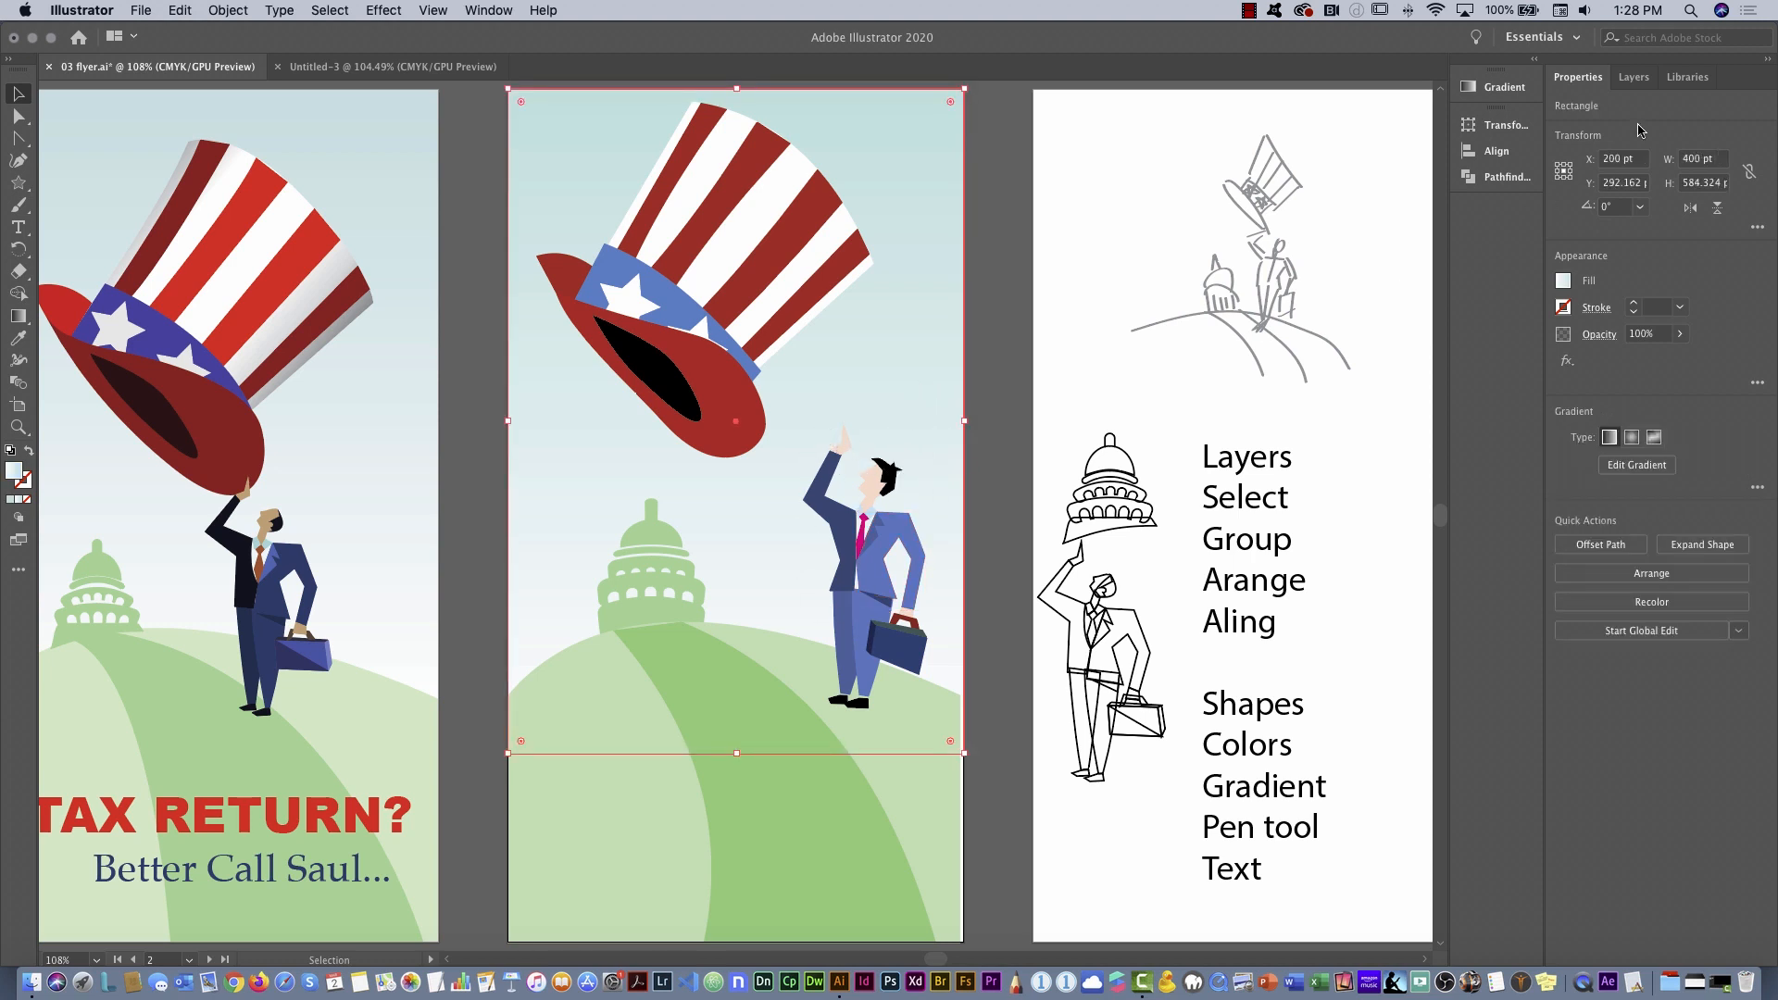
pyautogui.click(1633, 77)
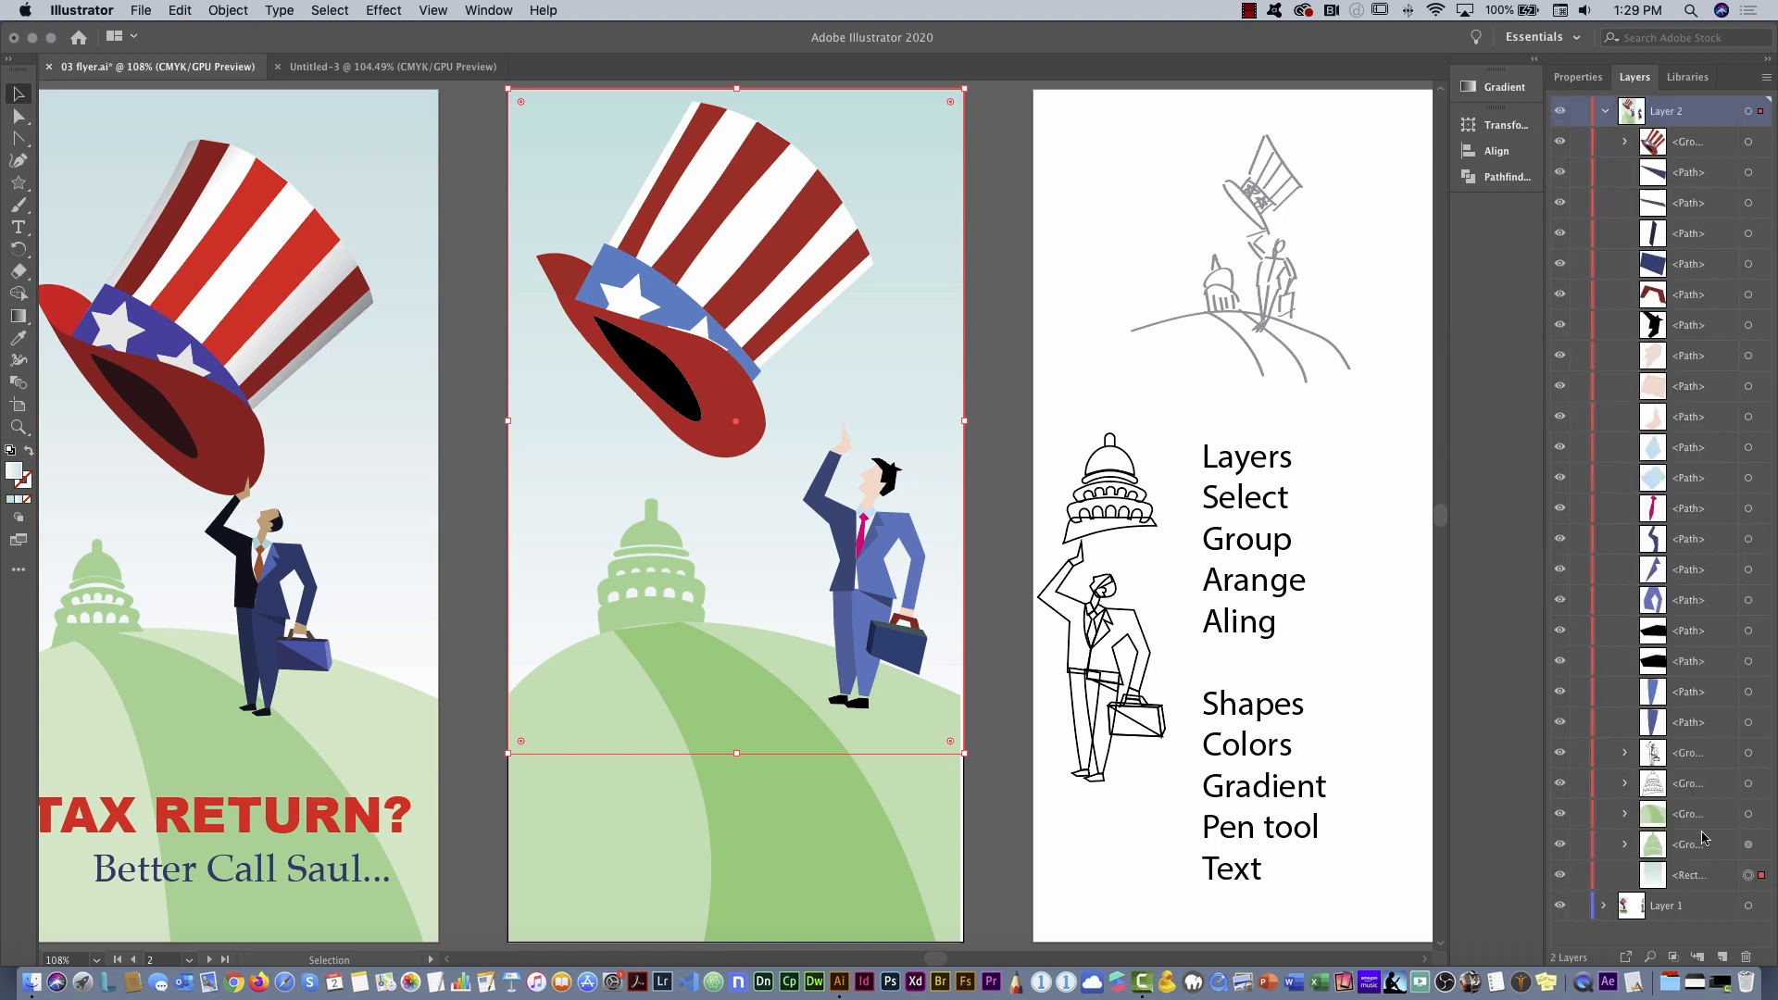
pyautogui.click(1580, 875)
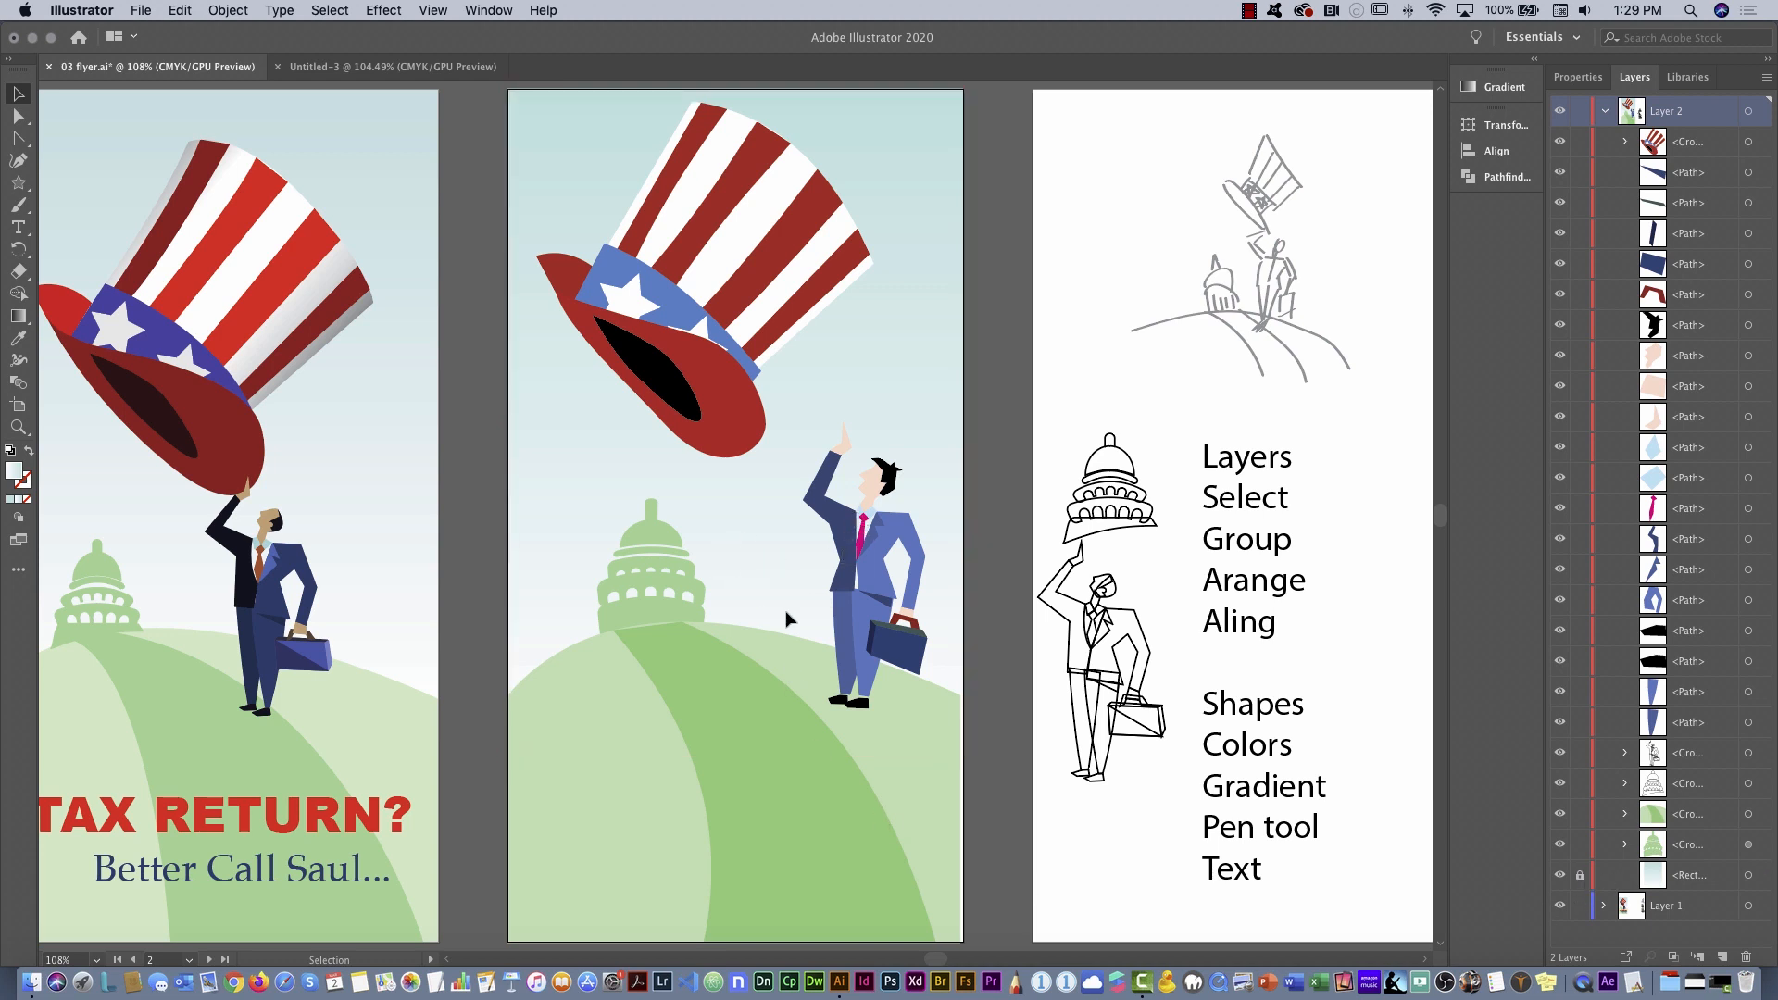
pyautogui.click(771, 650)
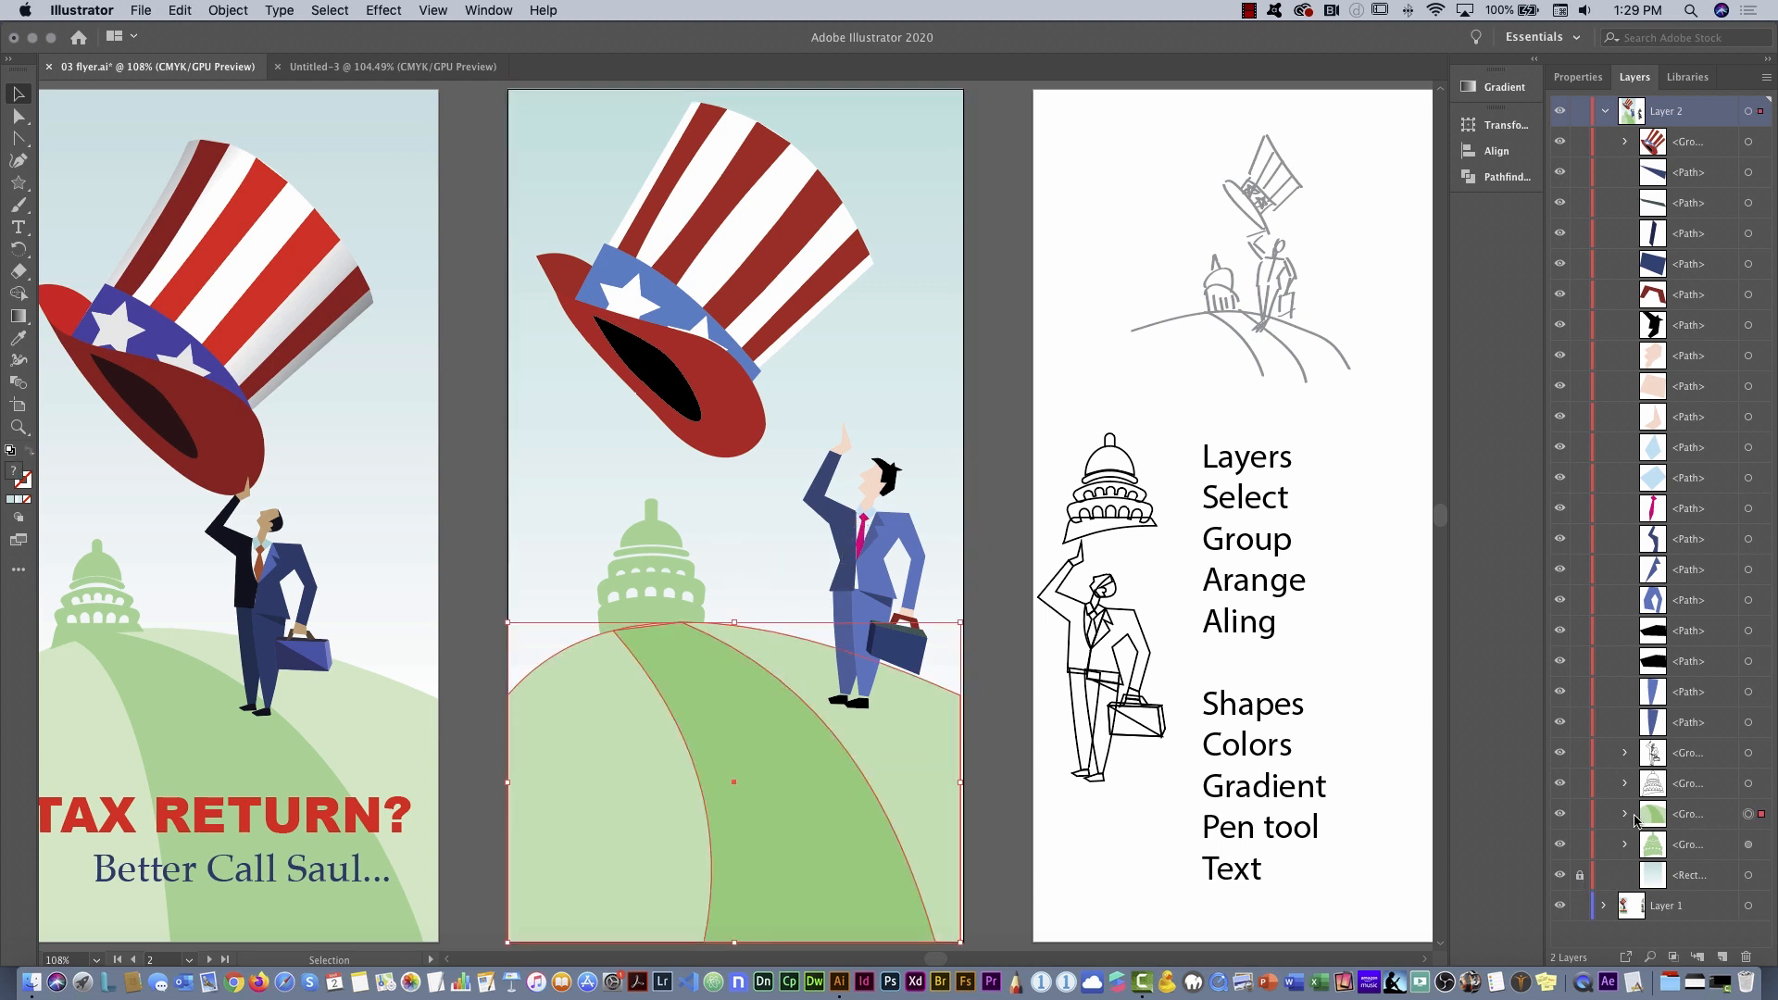
pyautogui.click(1579, 815)
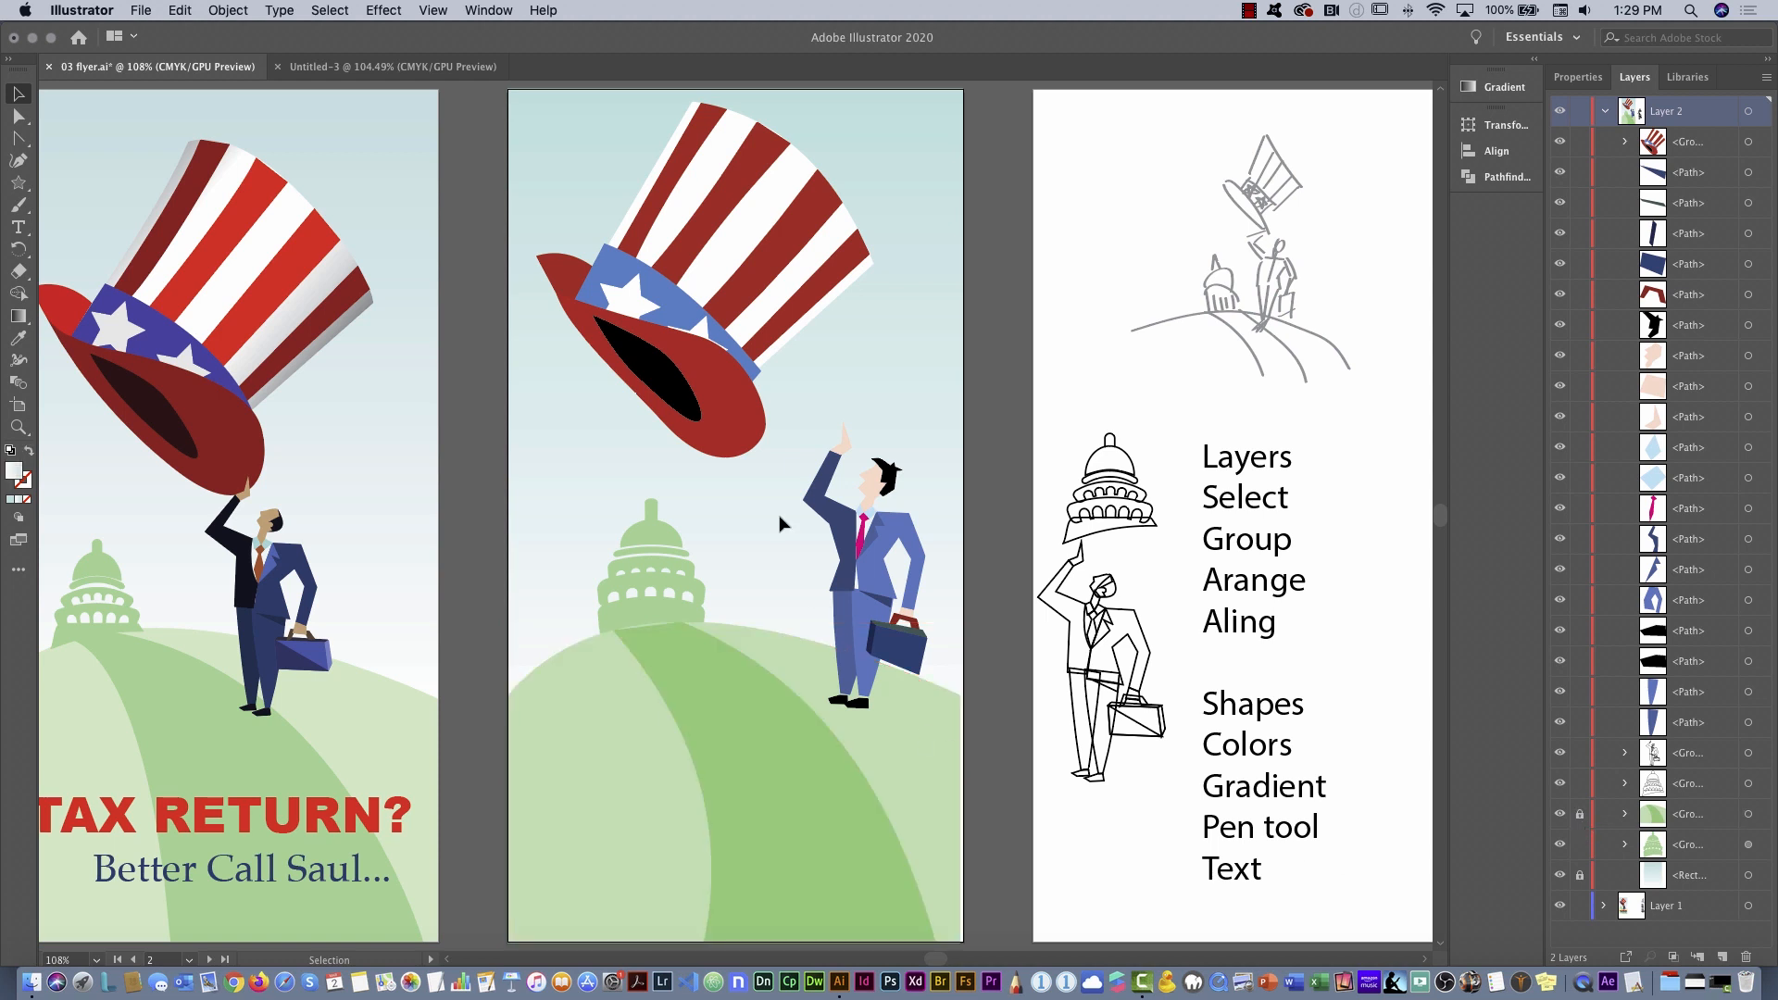
# Move all the businessman's paths left so his raised hand meets the hat brim, and group them
pyautogui.moveTo(797, 410); pyautogui.dragTo(961, 745)
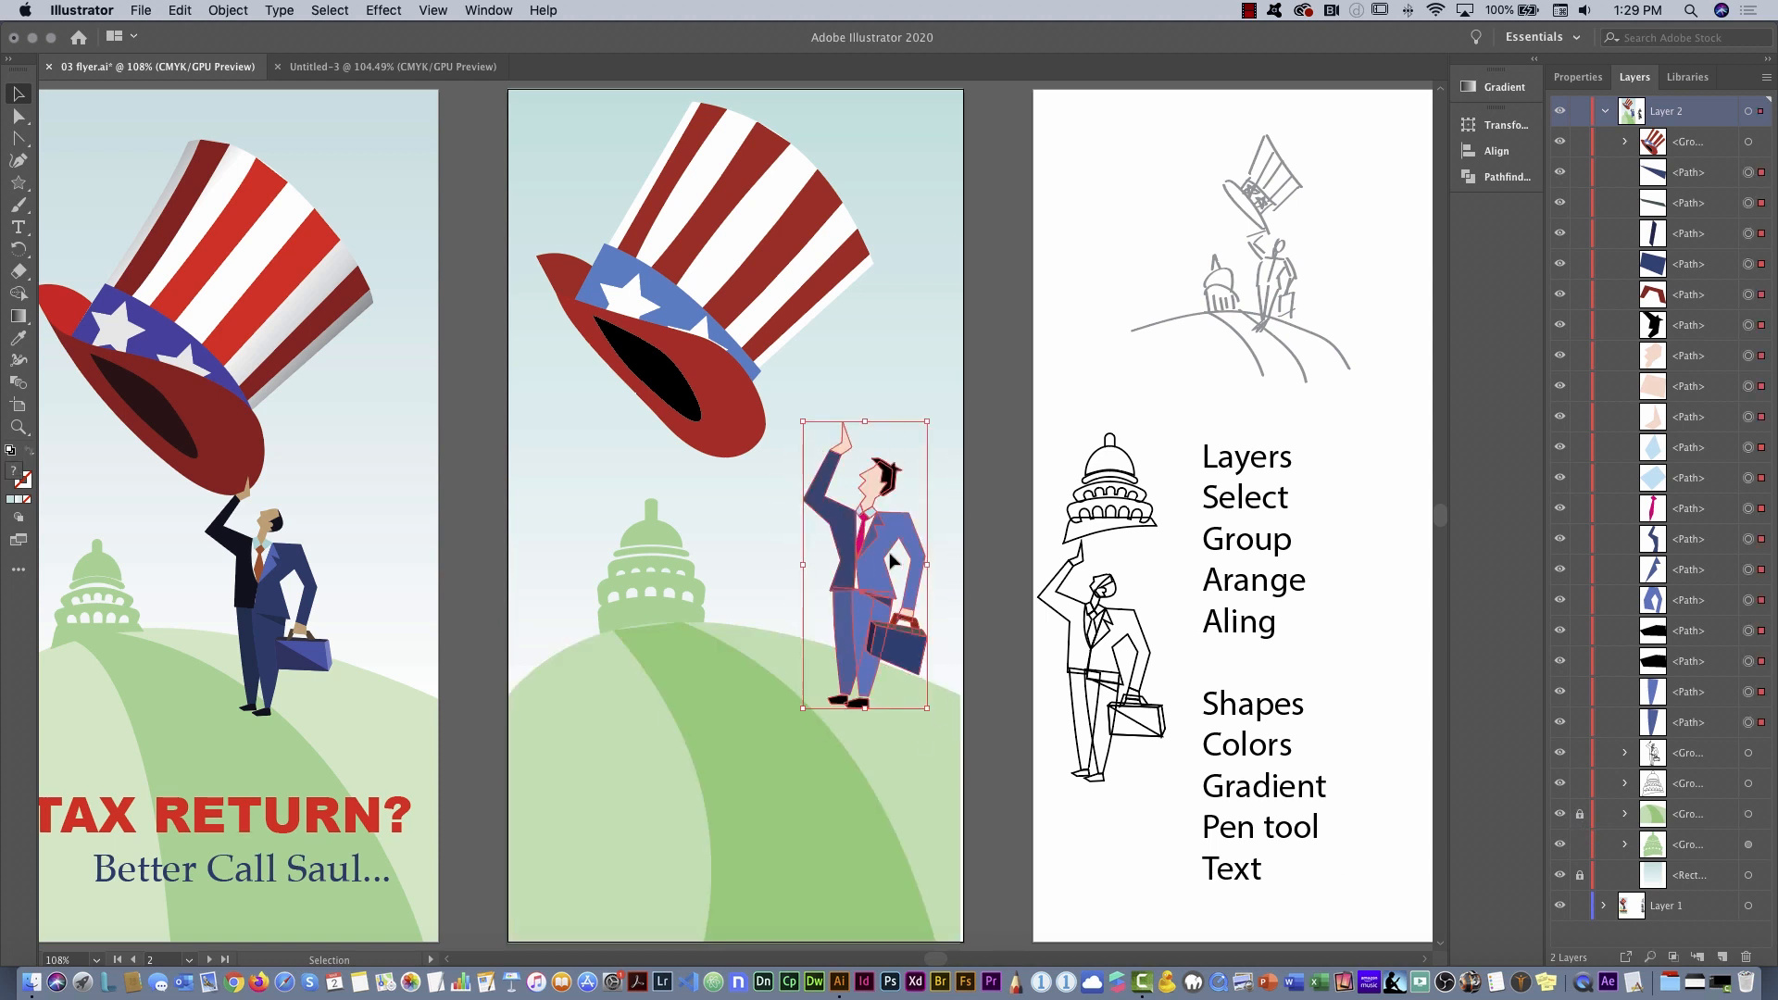
pyautogui.moveTo(890, 566); pyautogui.dragTo(816, 576)
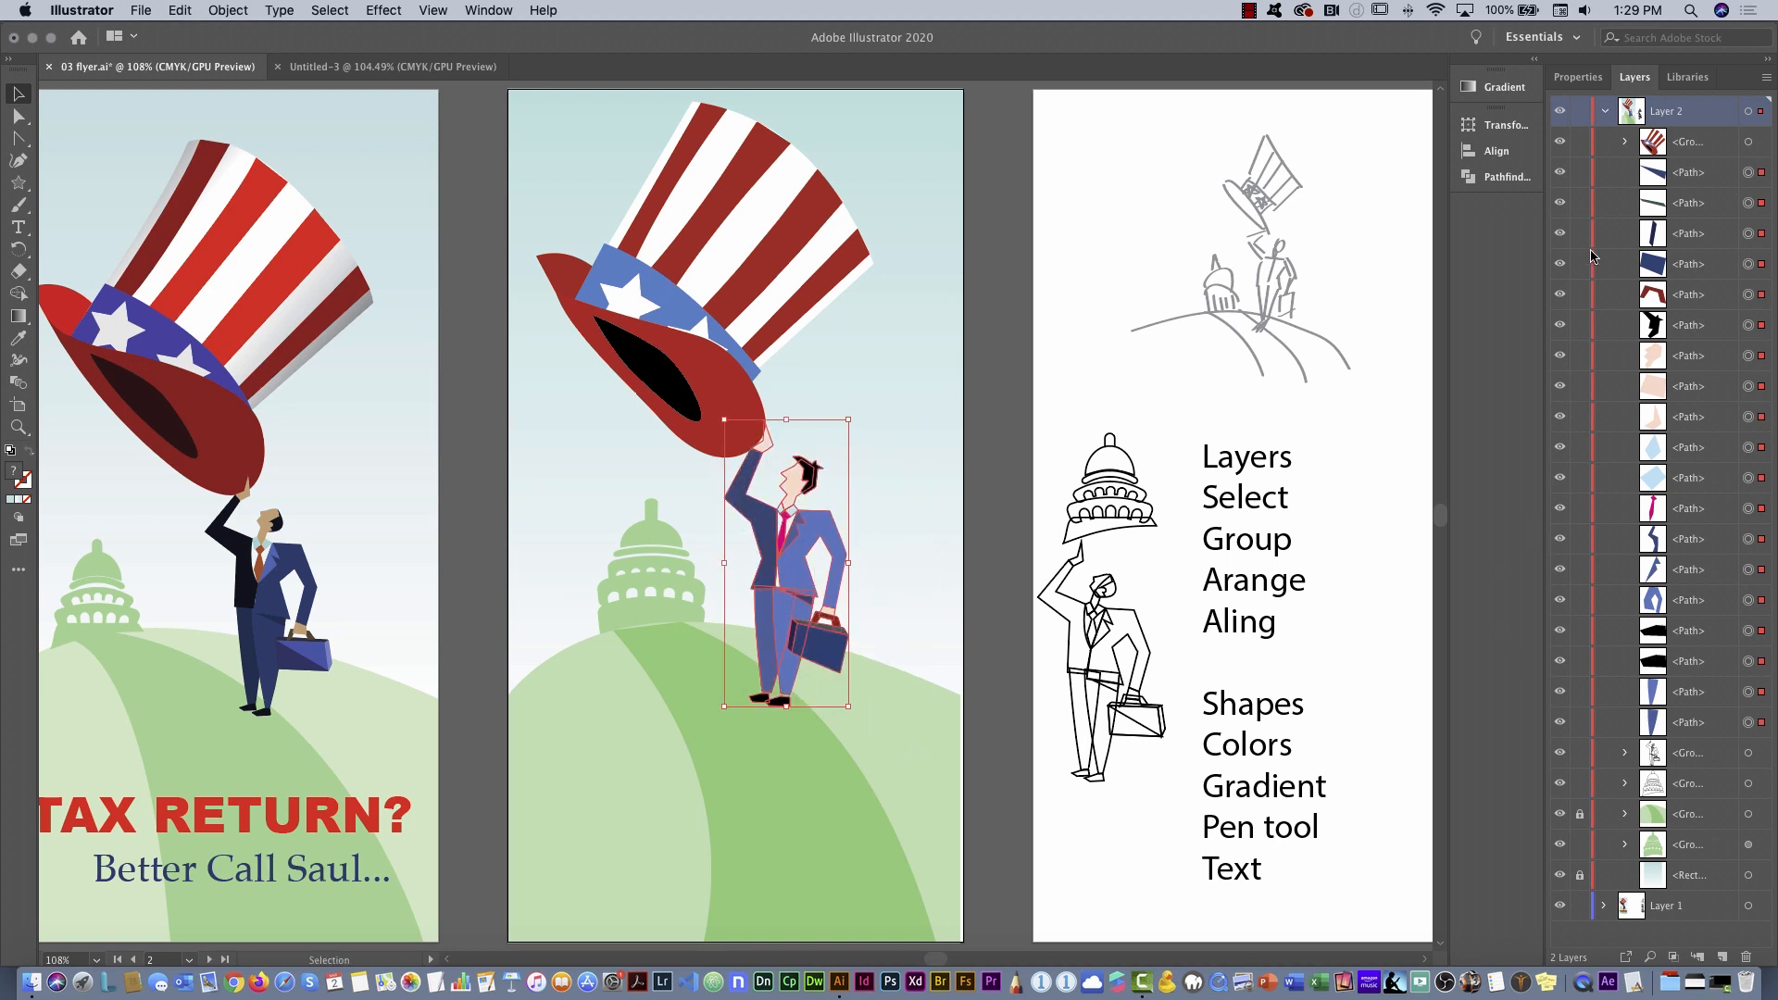
pyautogui.click(1577, 76)
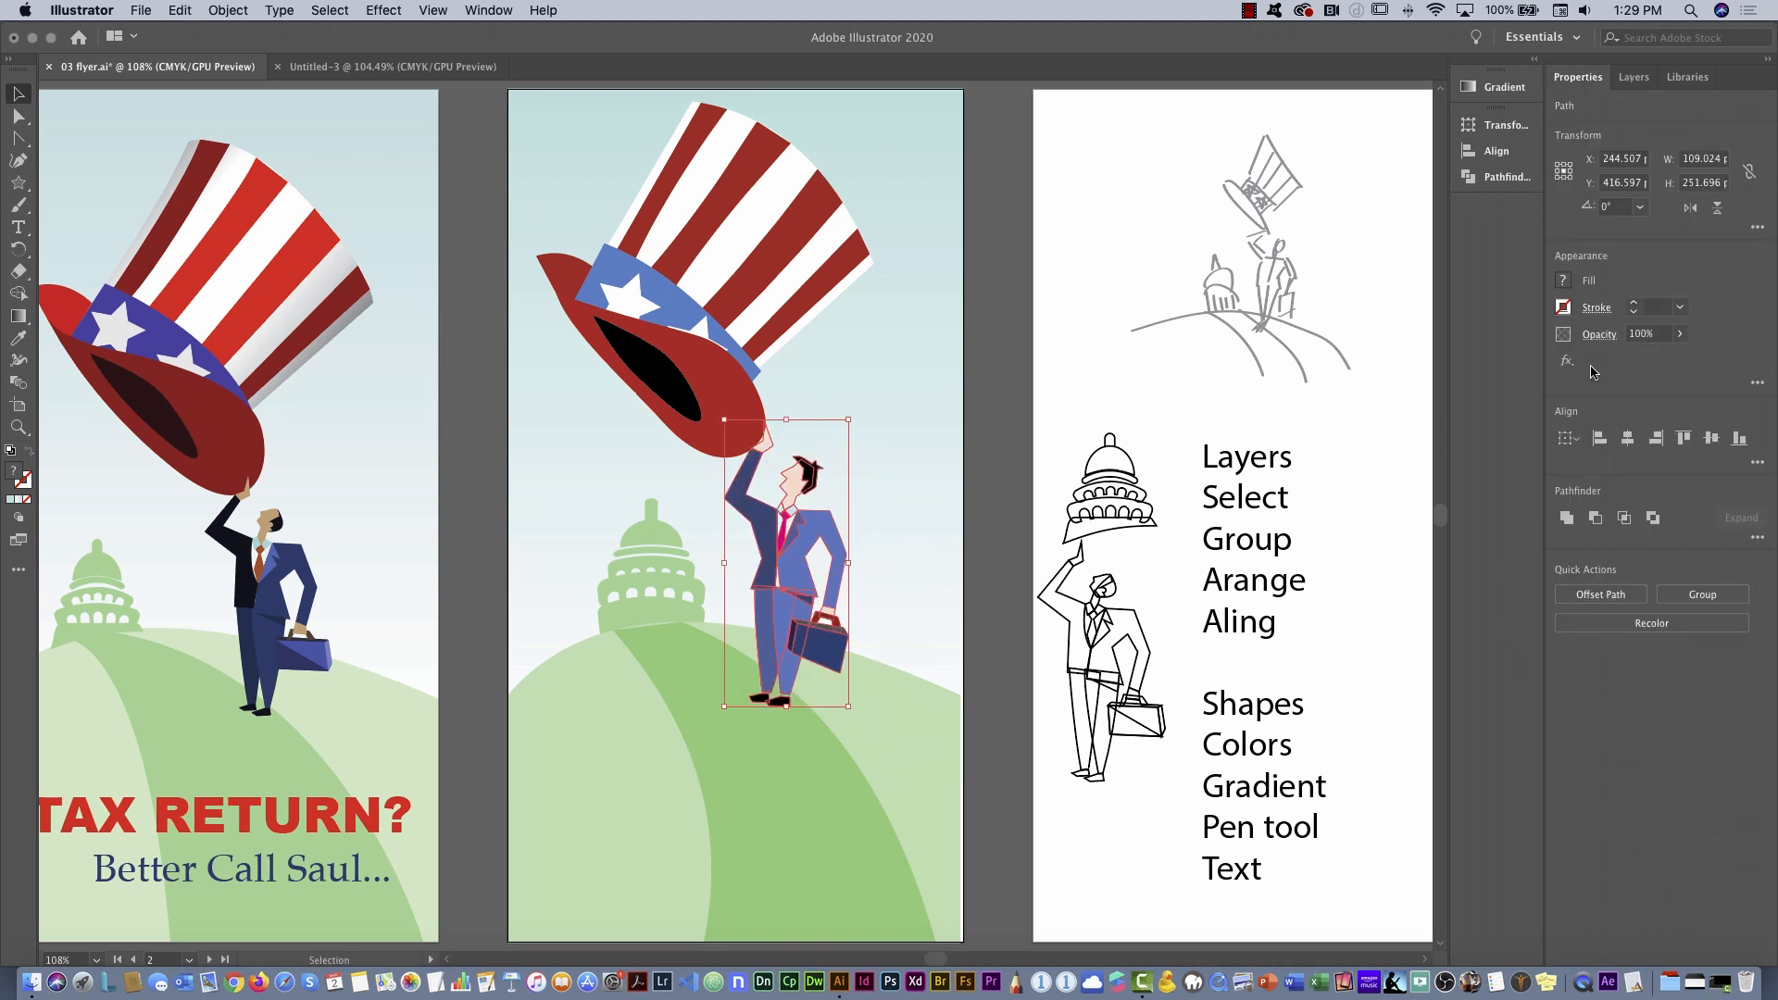
pyautogui.click(1706, 597)
pyautogui.click(984, 594)
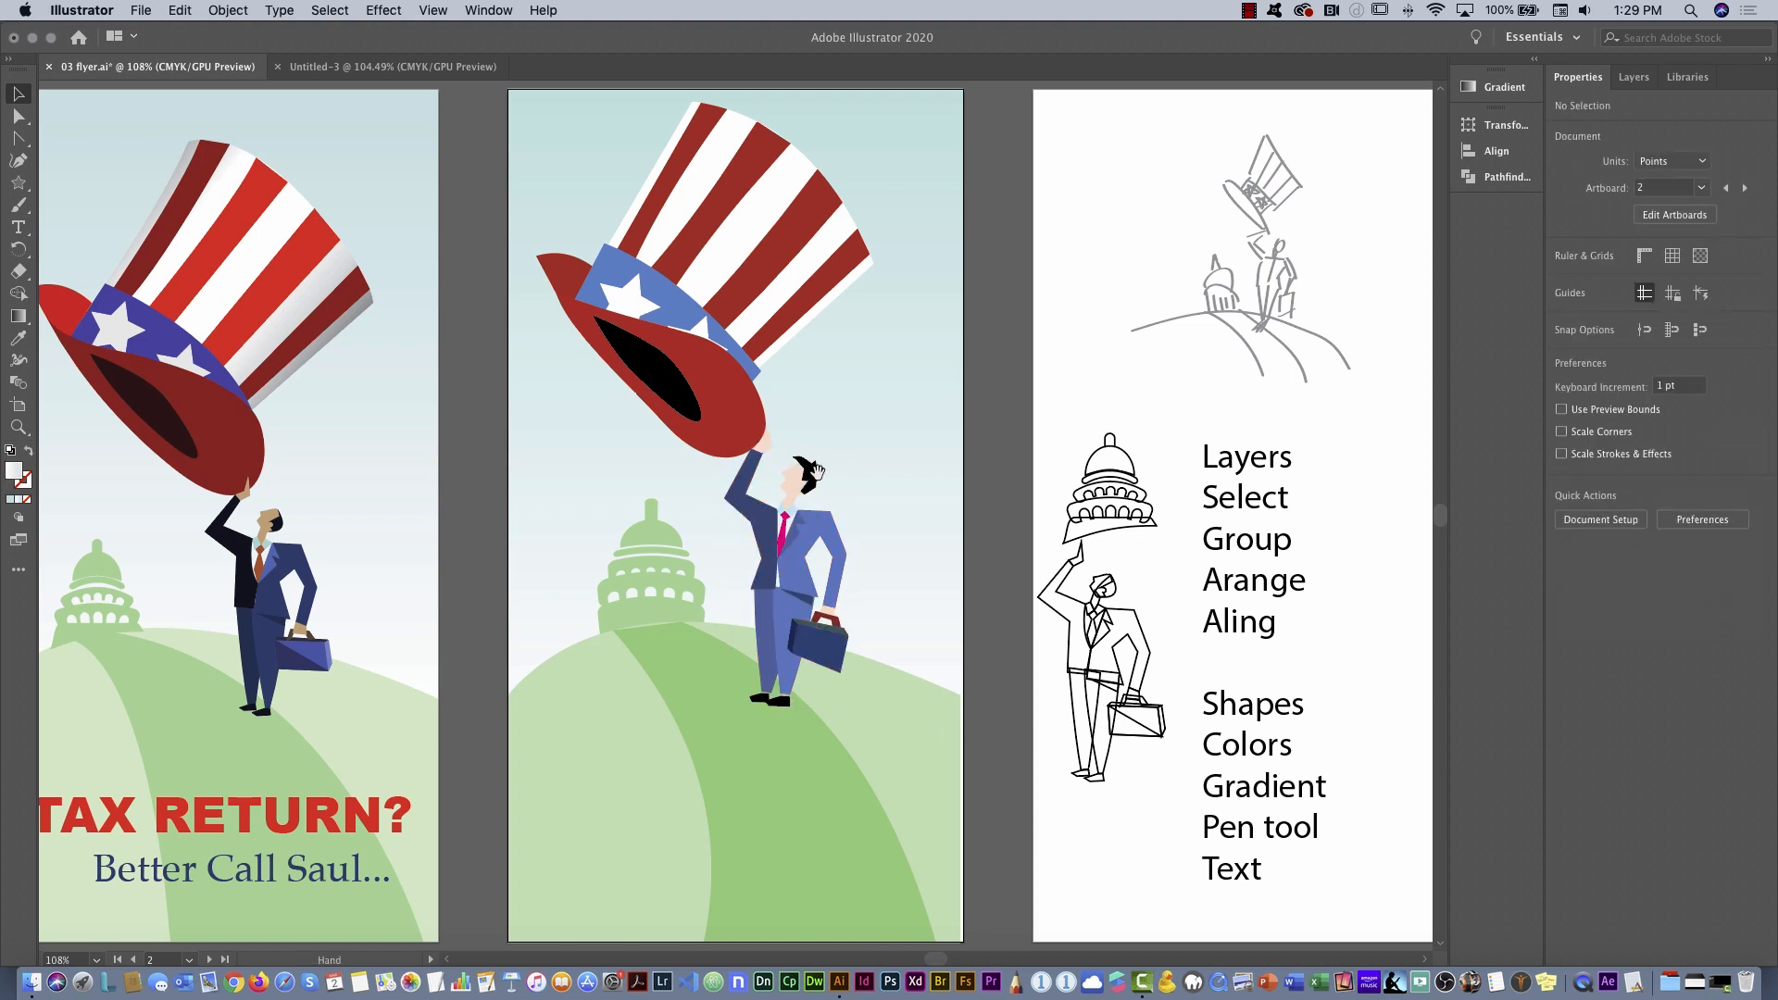
# Add the point text "TAX RETURN" on the green hills below the businessman on the second artboard
pyautogui.hscroll(-5, 815, 470)
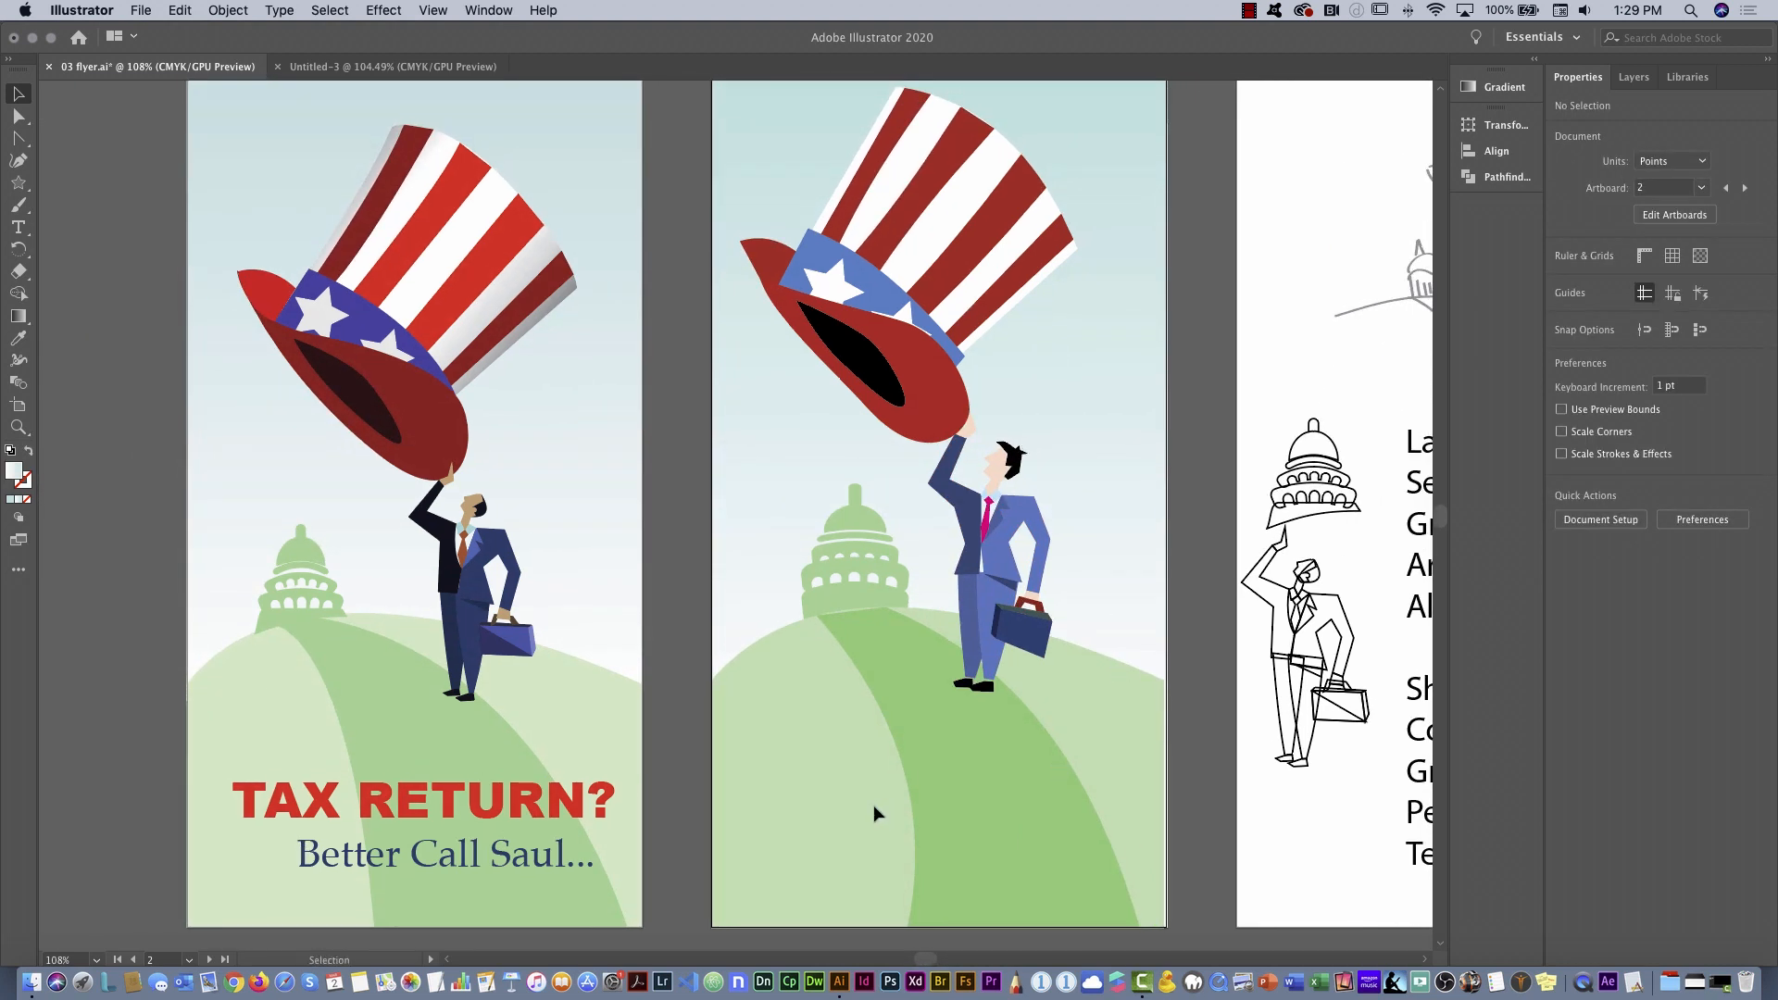
pyautogui.click(19, 226)
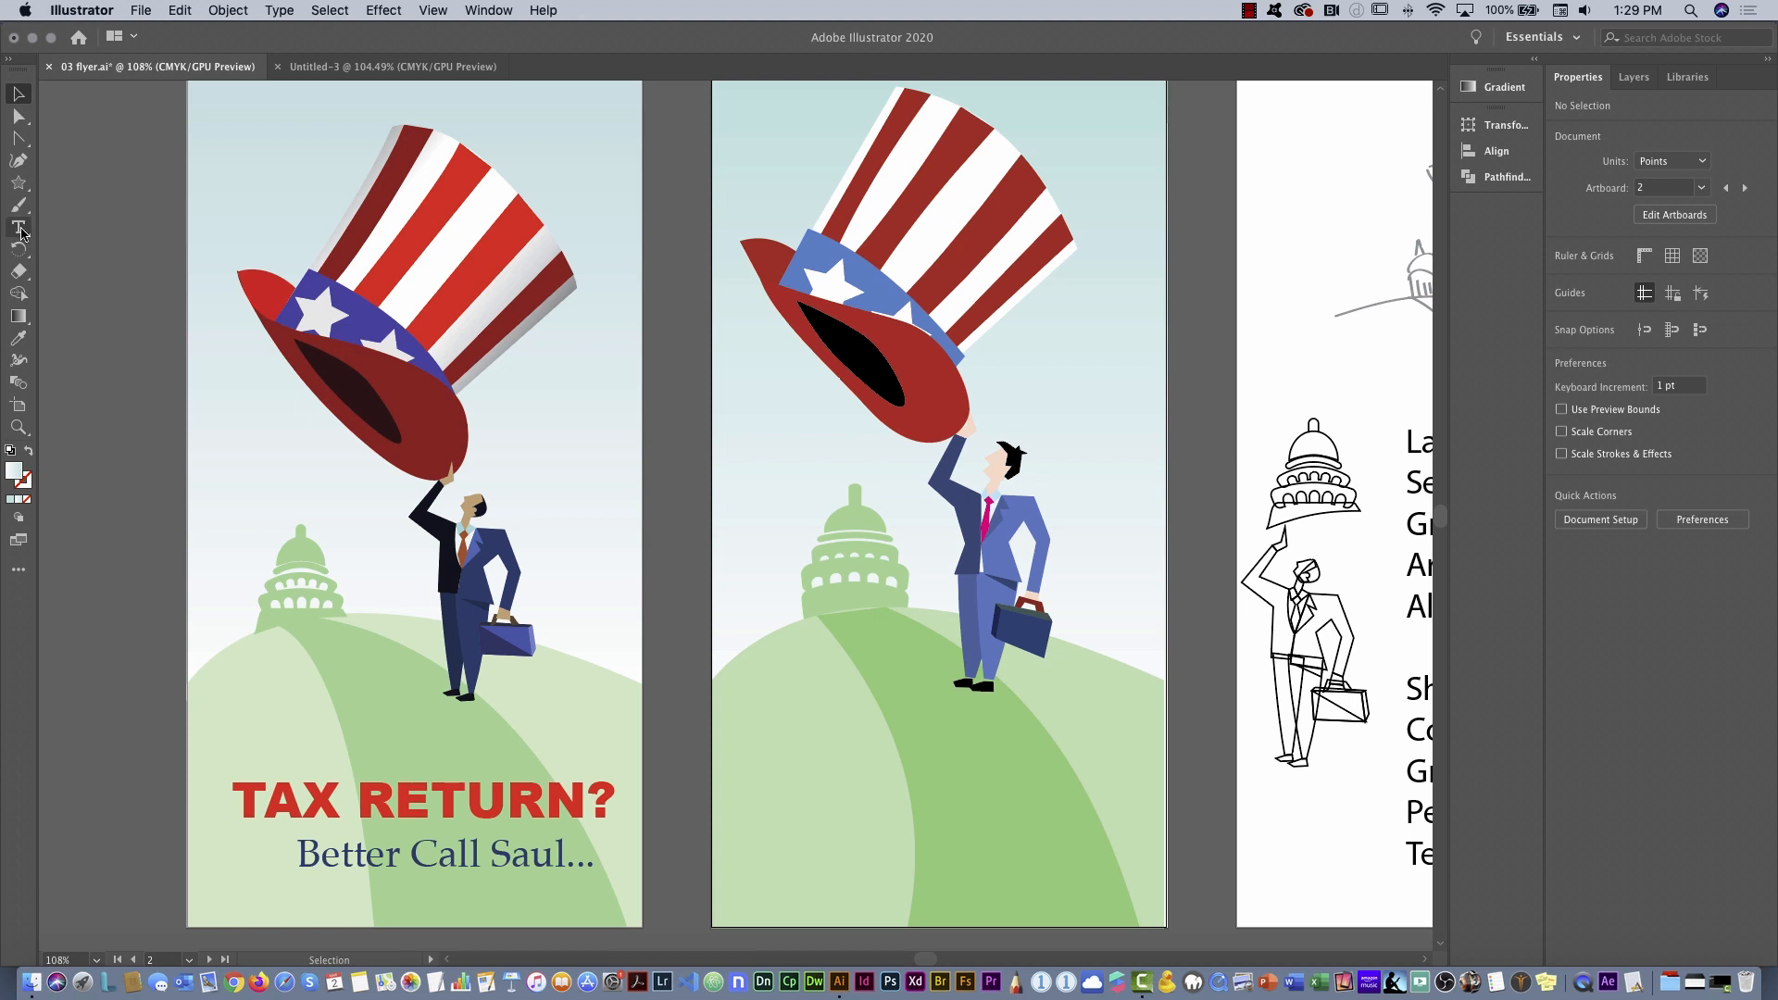
pyautogui.click(928, 800)
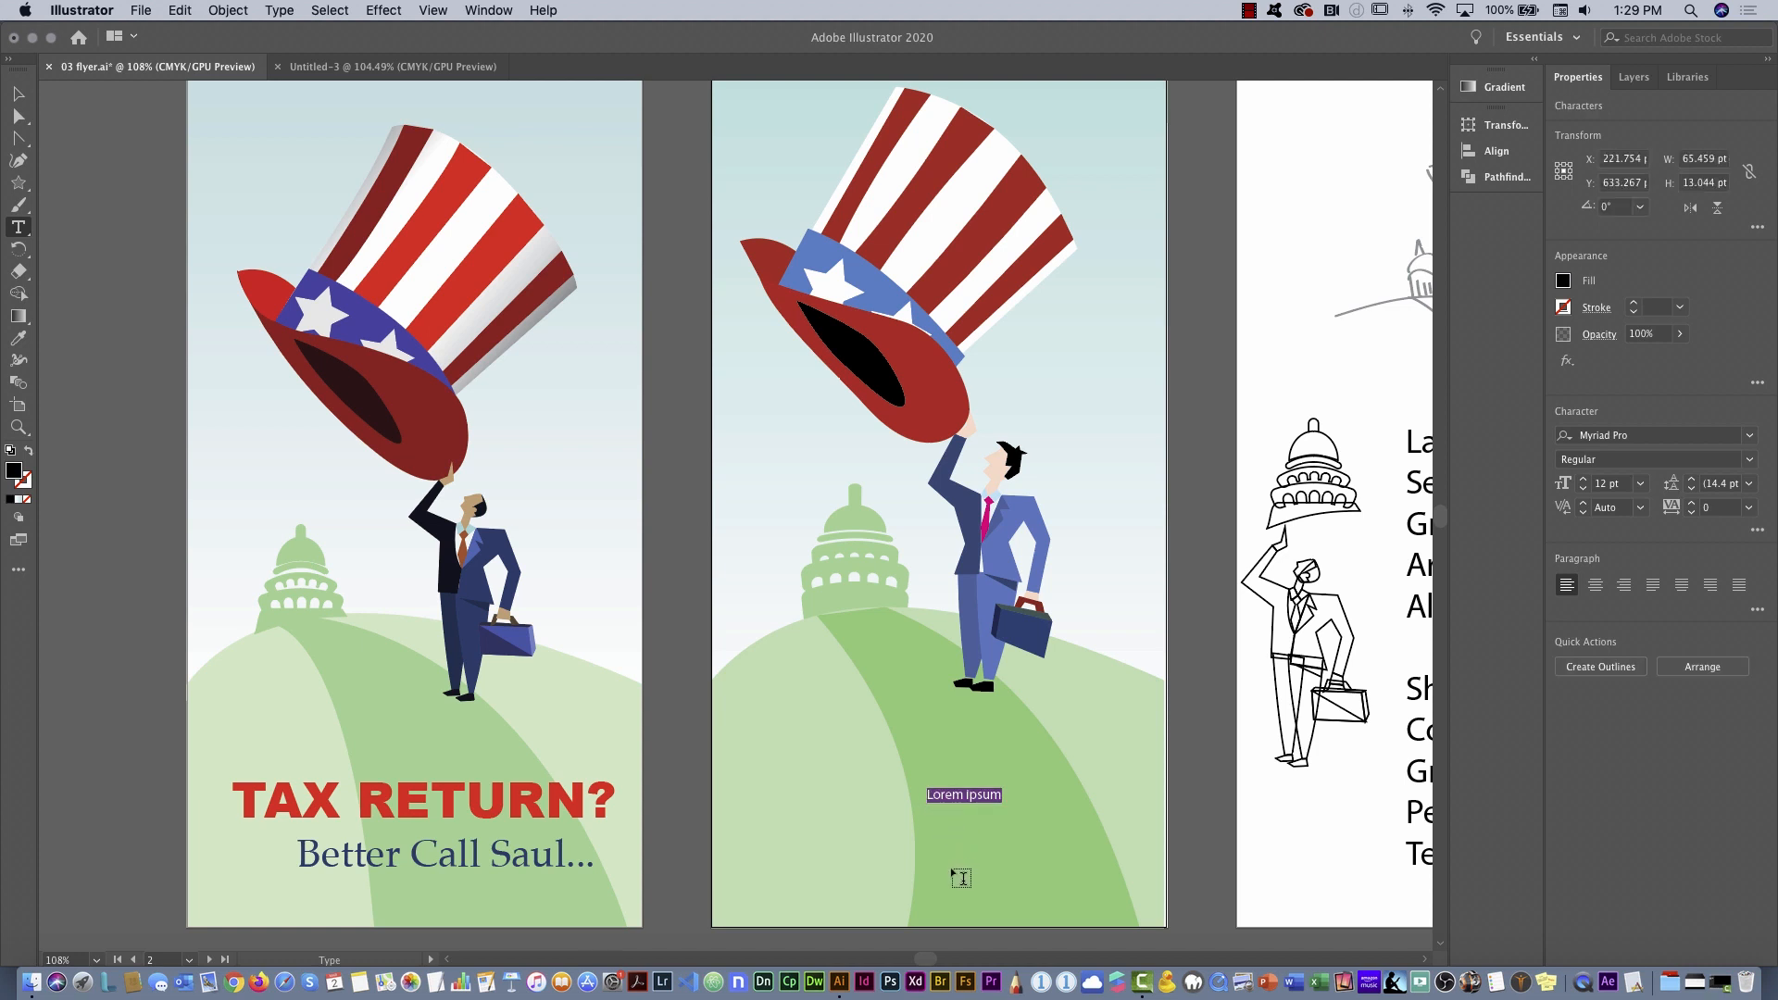
pyautogui.write('TAX RETURN')
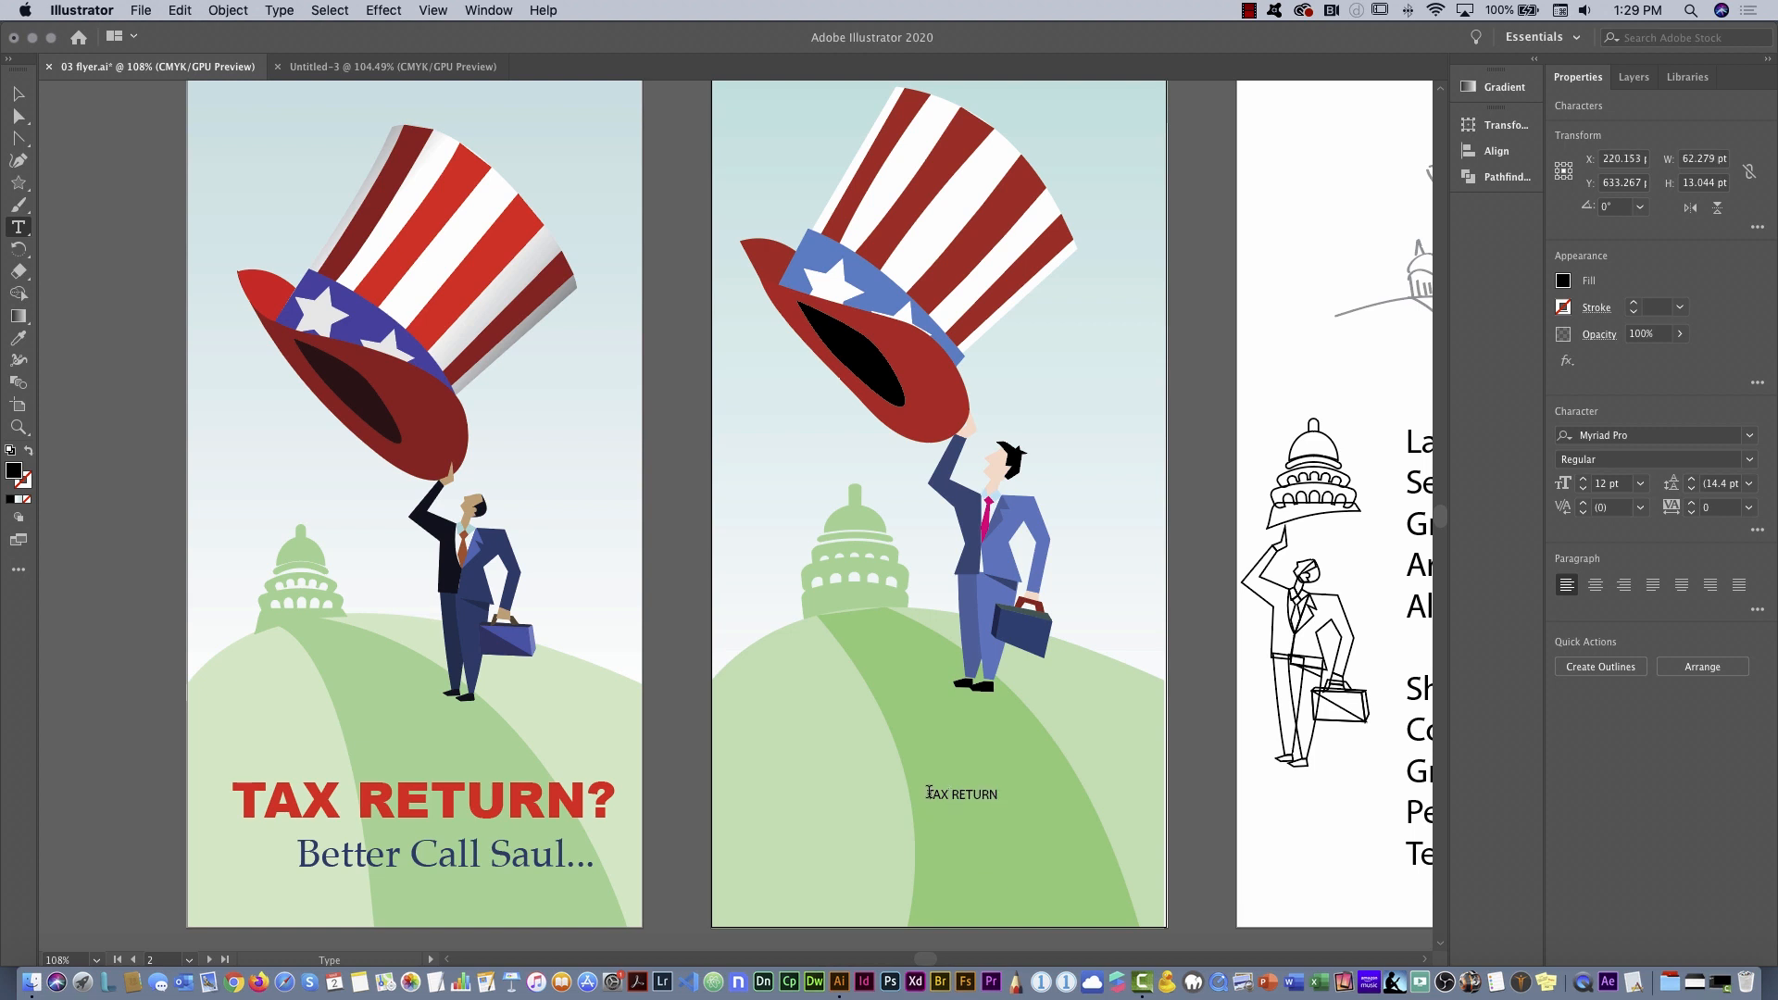
# Format the "TAX RETURN" text as Bold at 60 pt with centred paragraph alignment
pyautogui.moveTo(927, 794); pyautogui.dragTo(1010, 796)
pyautogui.click(1748, 459)
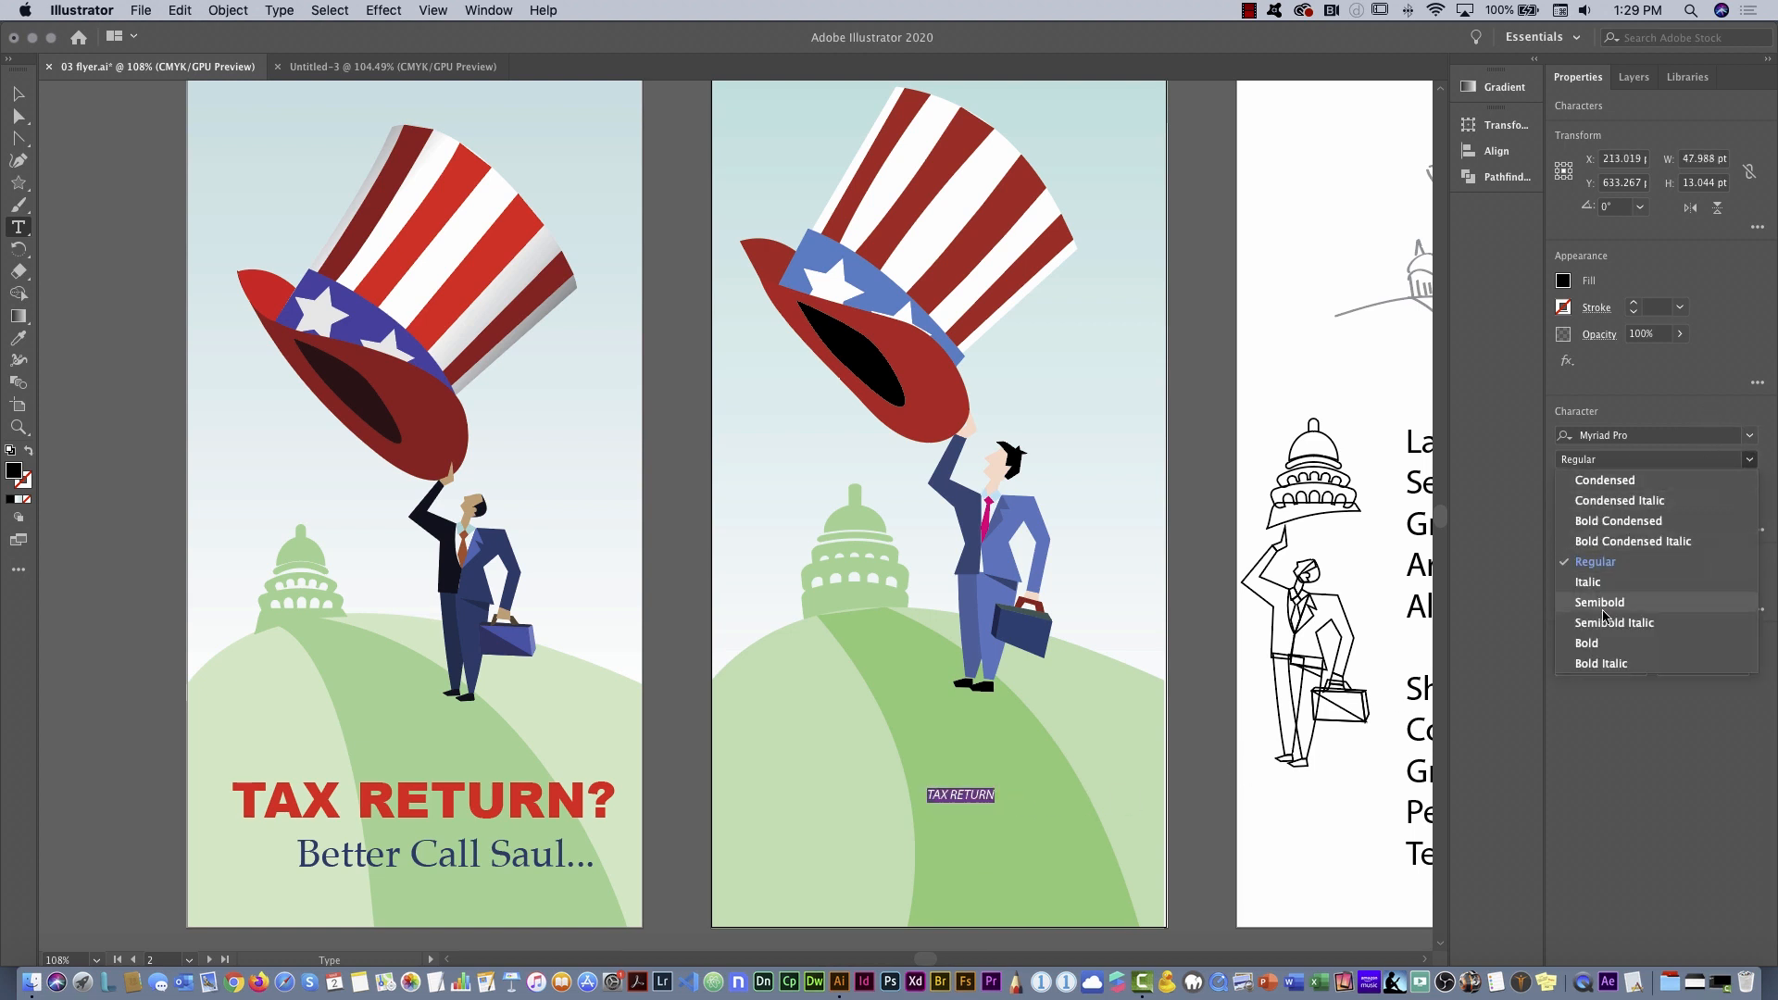
pyautogui.click(1613, 643)
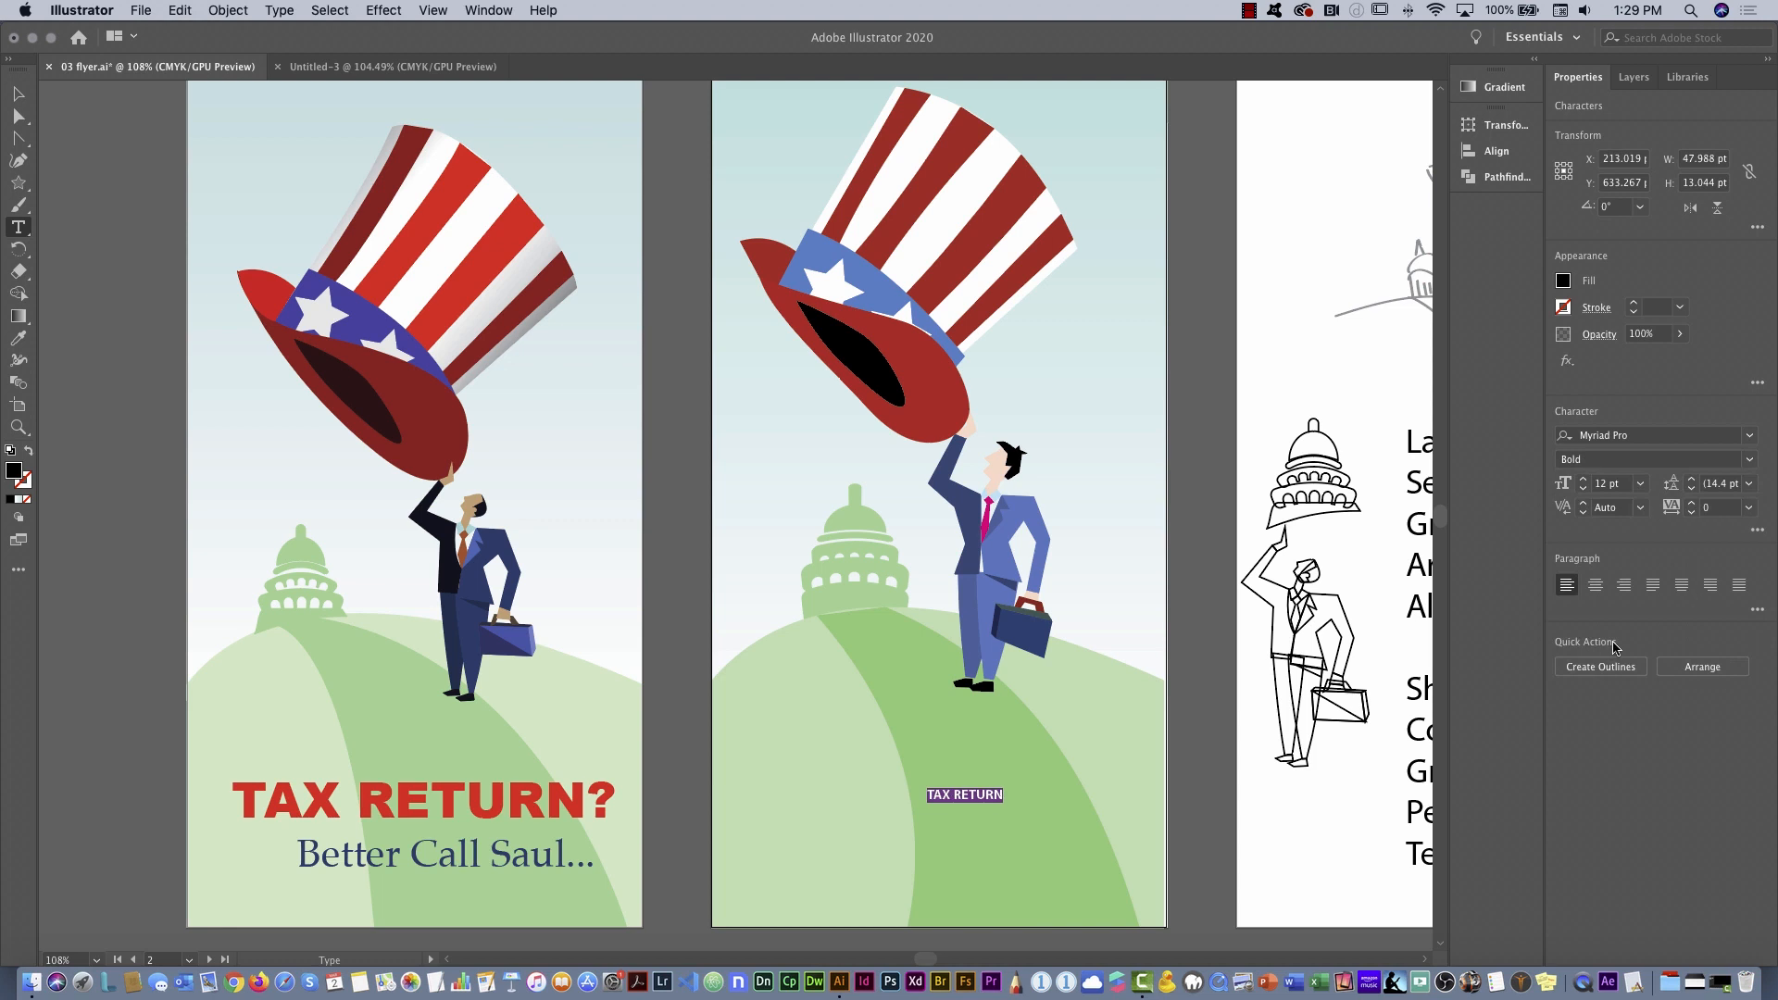
pyautogui.click(1640, 483)
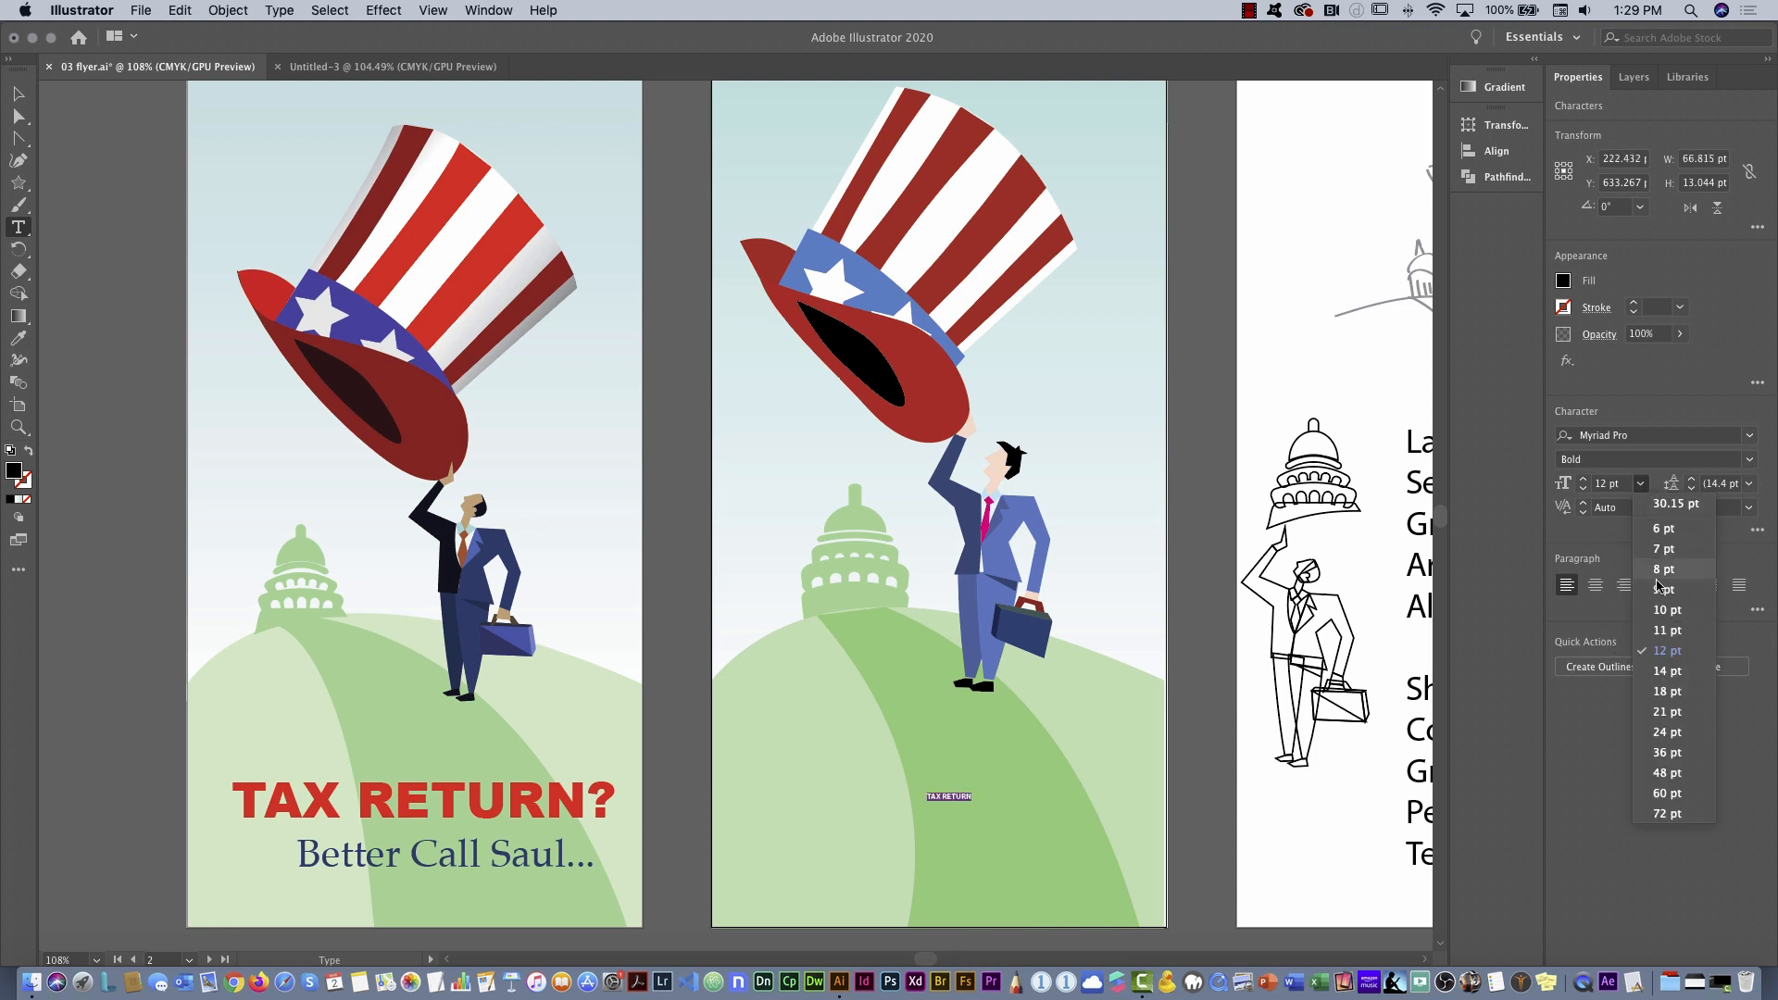
pyautogui.click(1667, 793)
pyautogui.click(1595, 585)
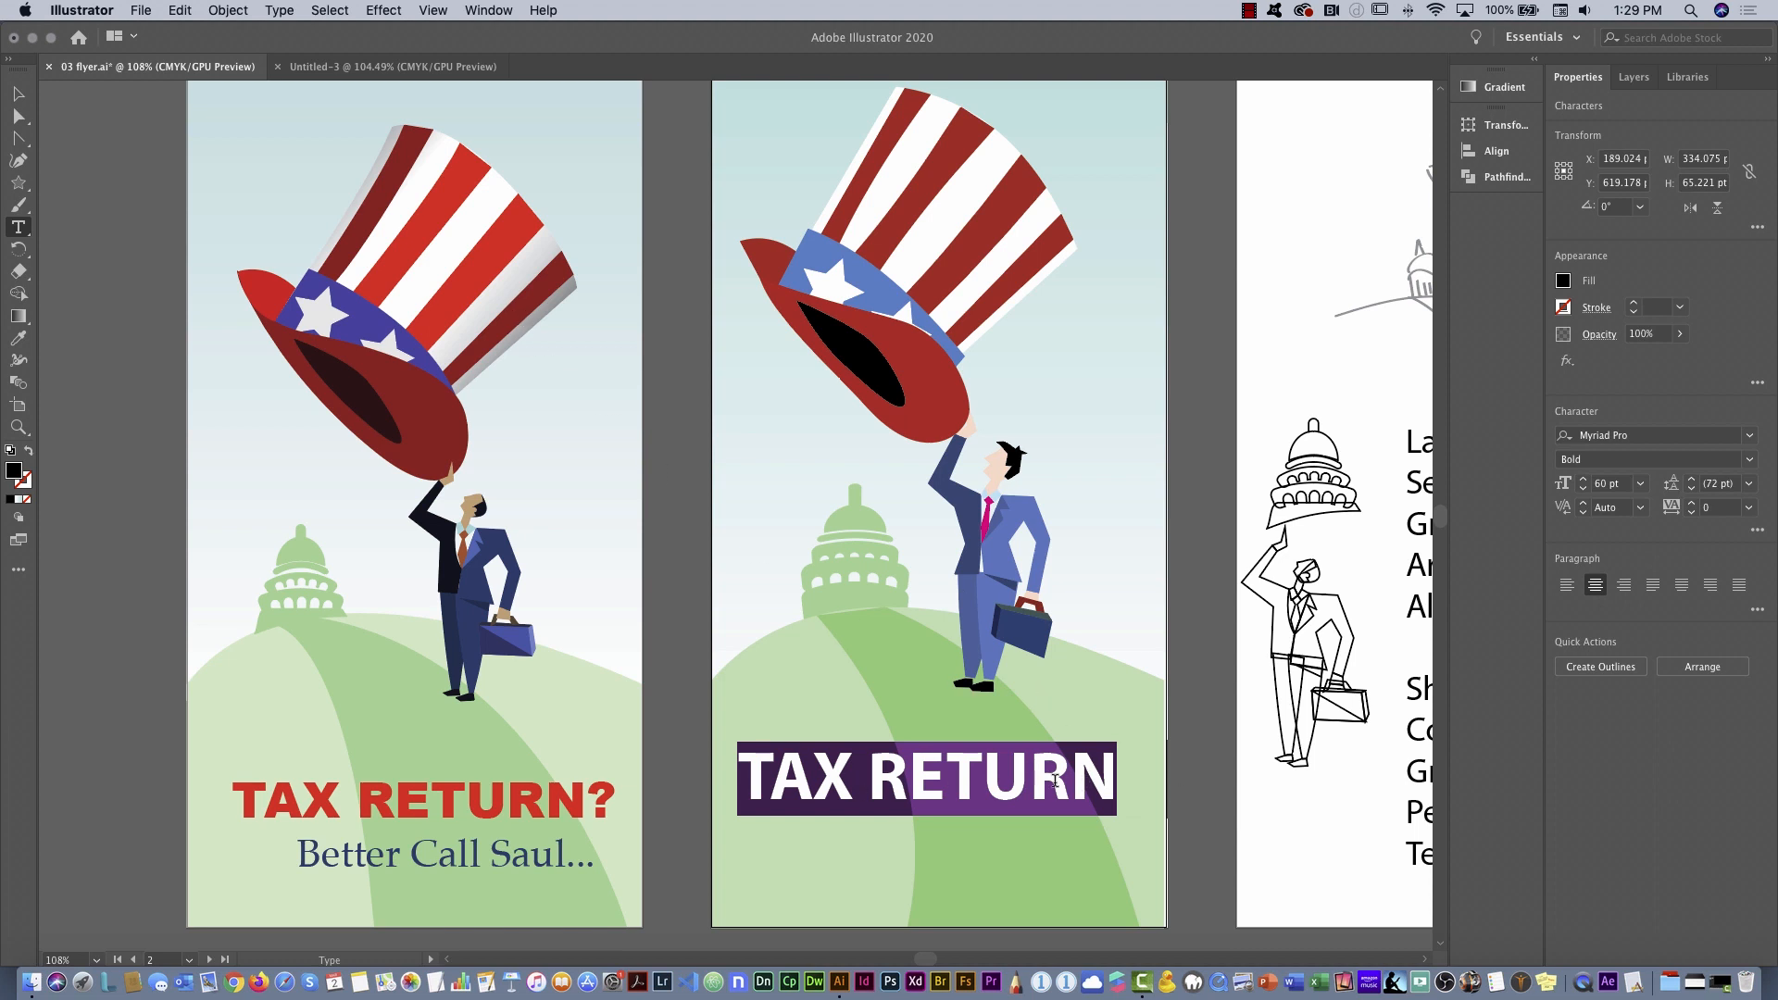
# Move the "TAX RETURN" heading slightly down and right on the green hills
pyautogui.click(20, 96)
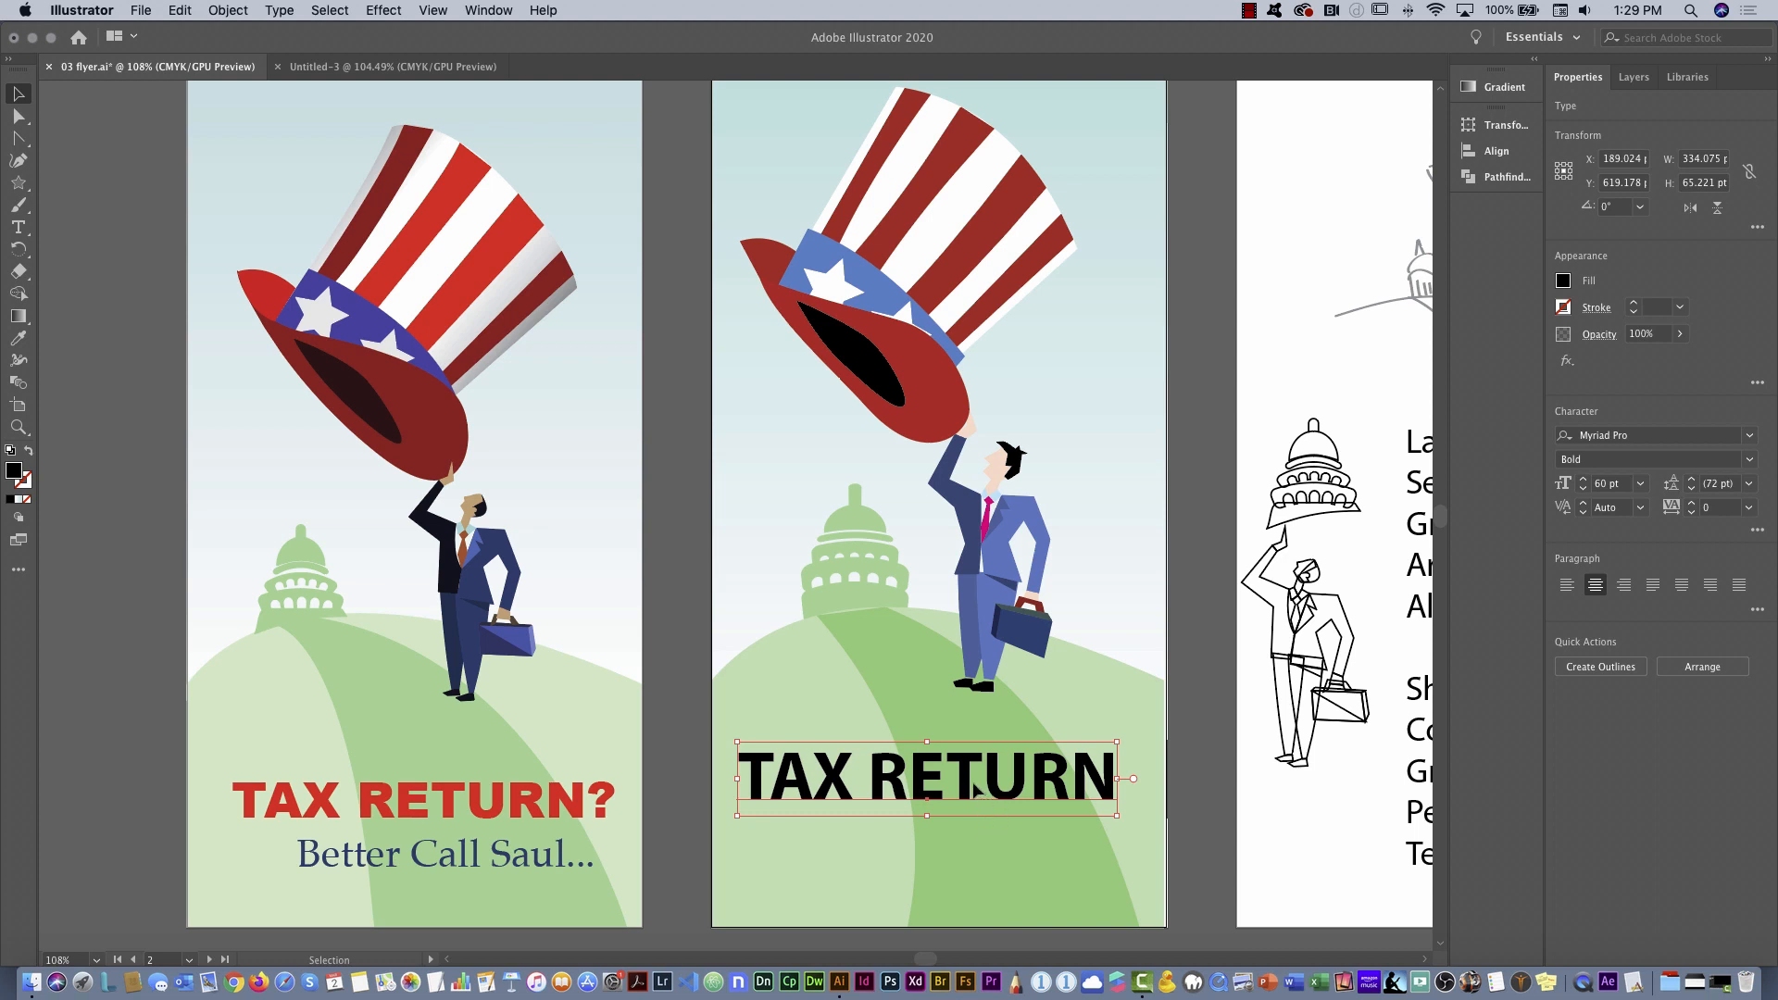
pyautogui.moveTo(979, 789); pyautogui.dragTo(987, 810)
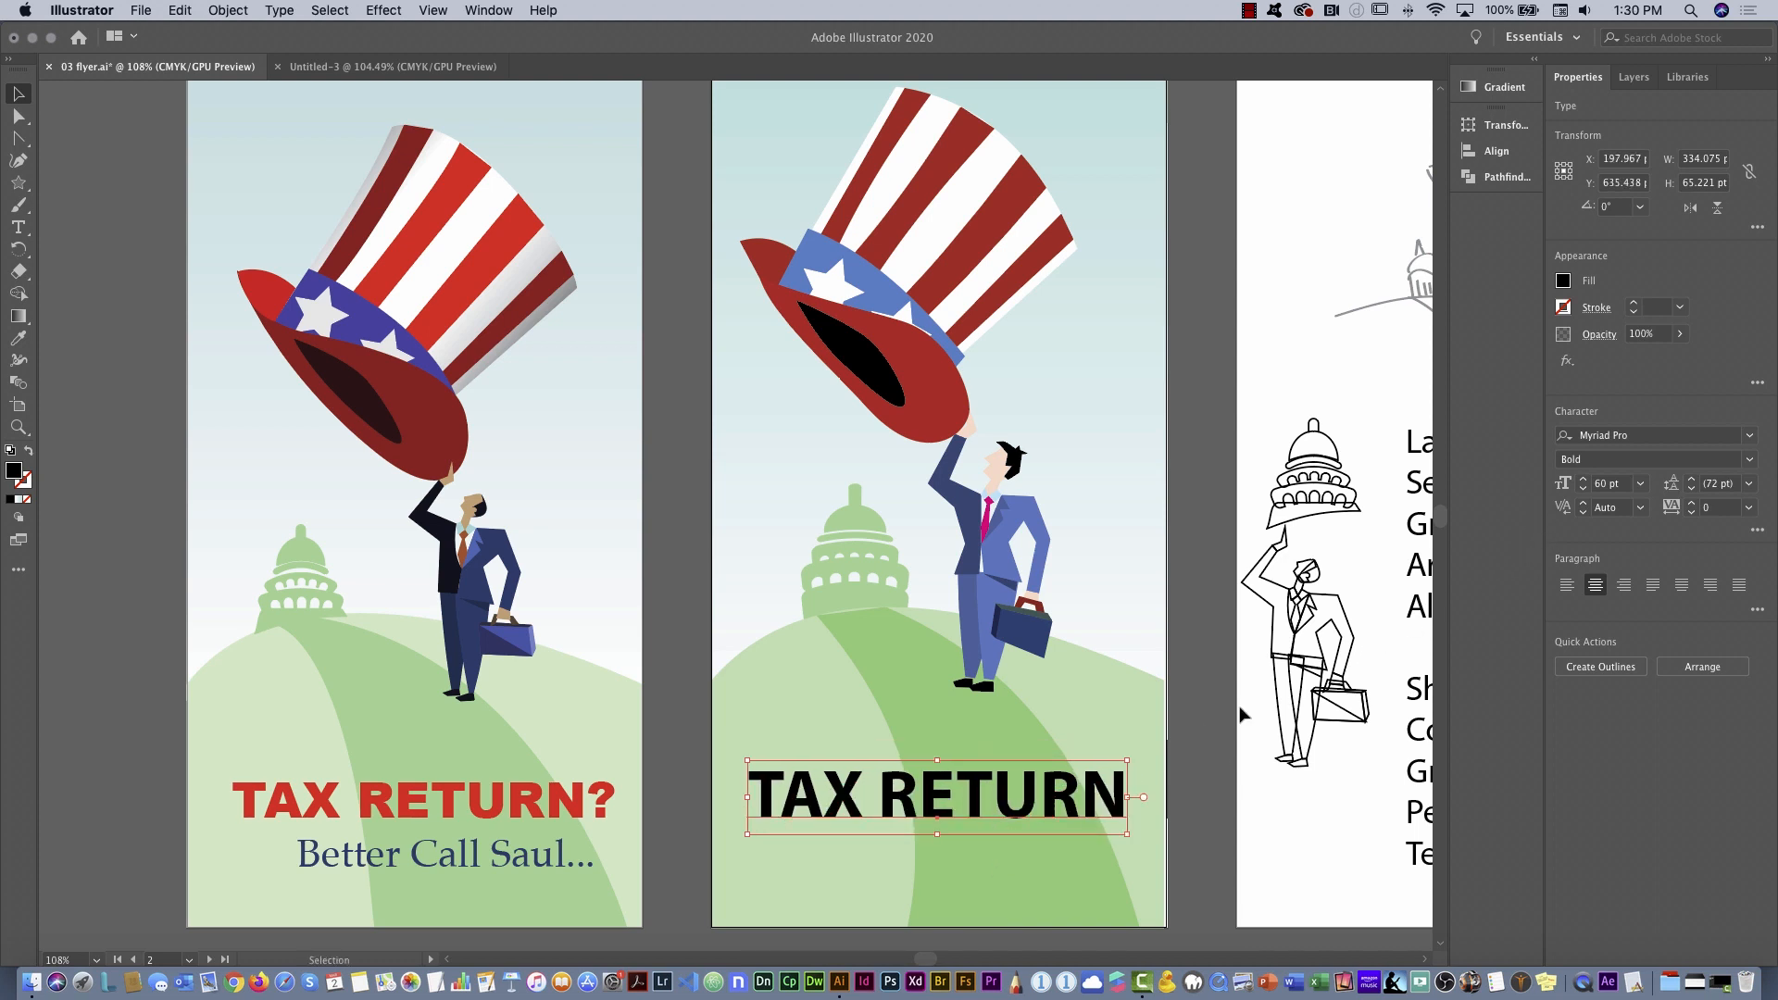
pyautogui.moveTo(990, 804); pyautogui.dragTo(989, 795)
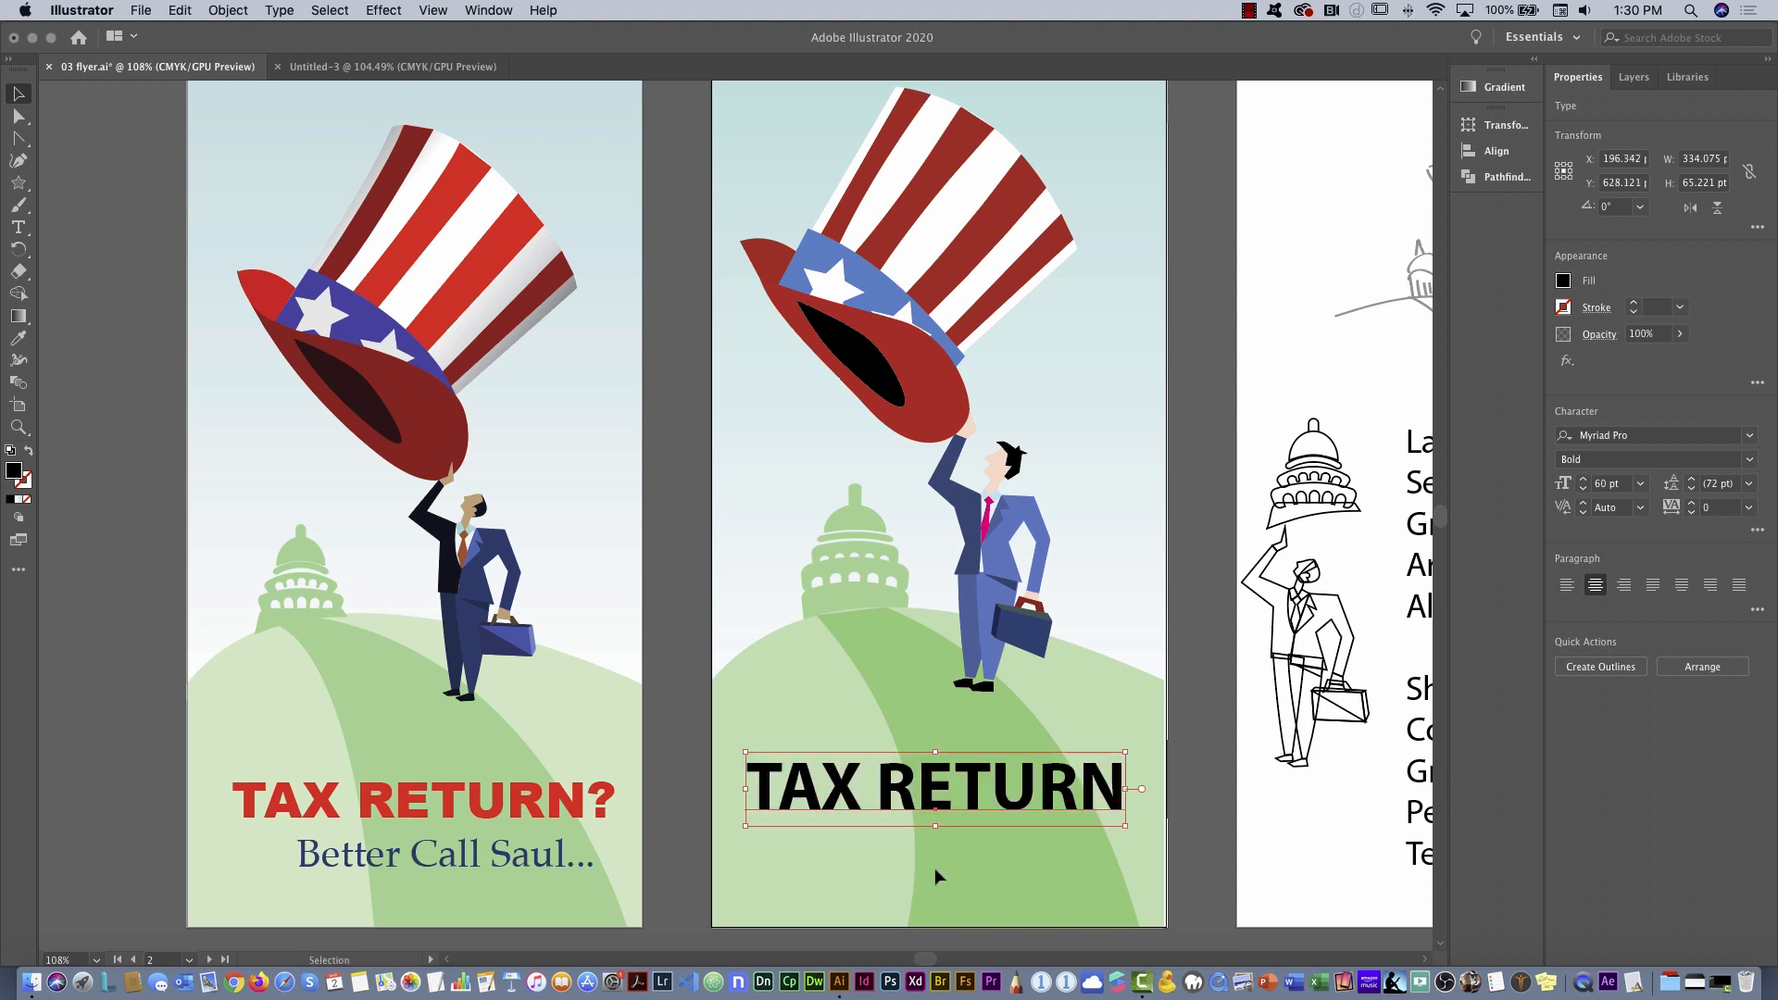
# Add the tagline "Better Call Saul..." as a separate text object beneath the heading
pyautogui.press('t')
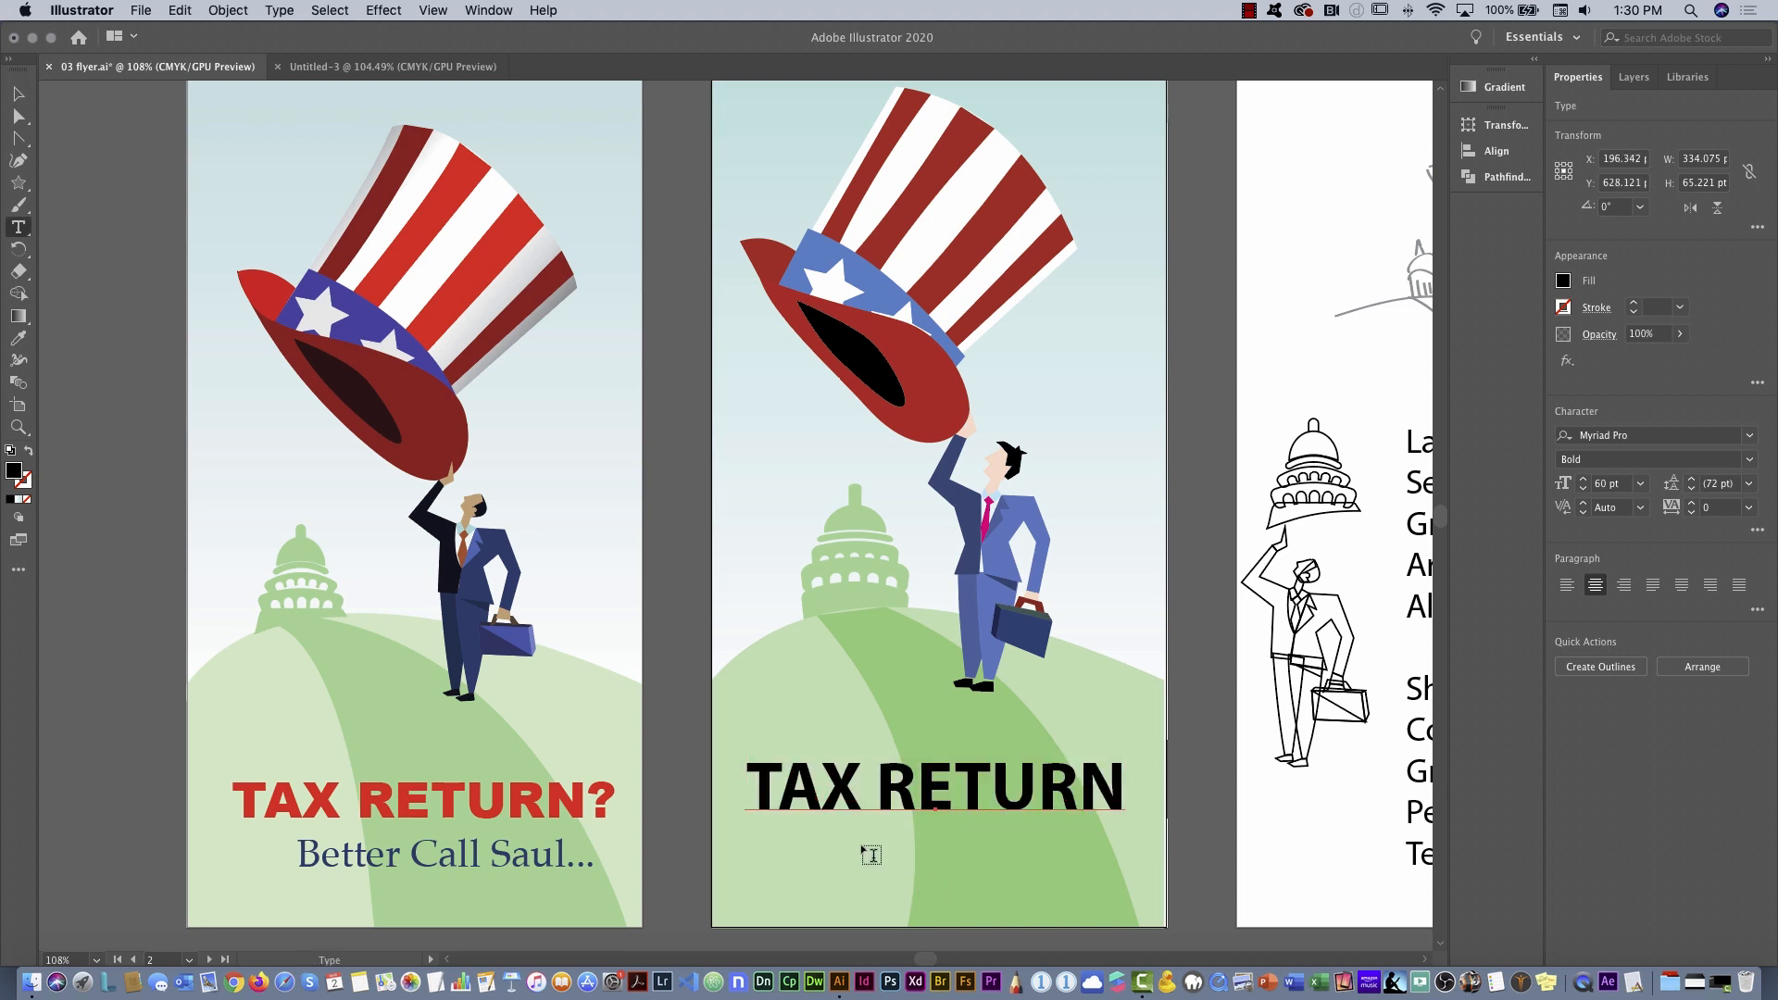
pyautogui.click(935, 853)
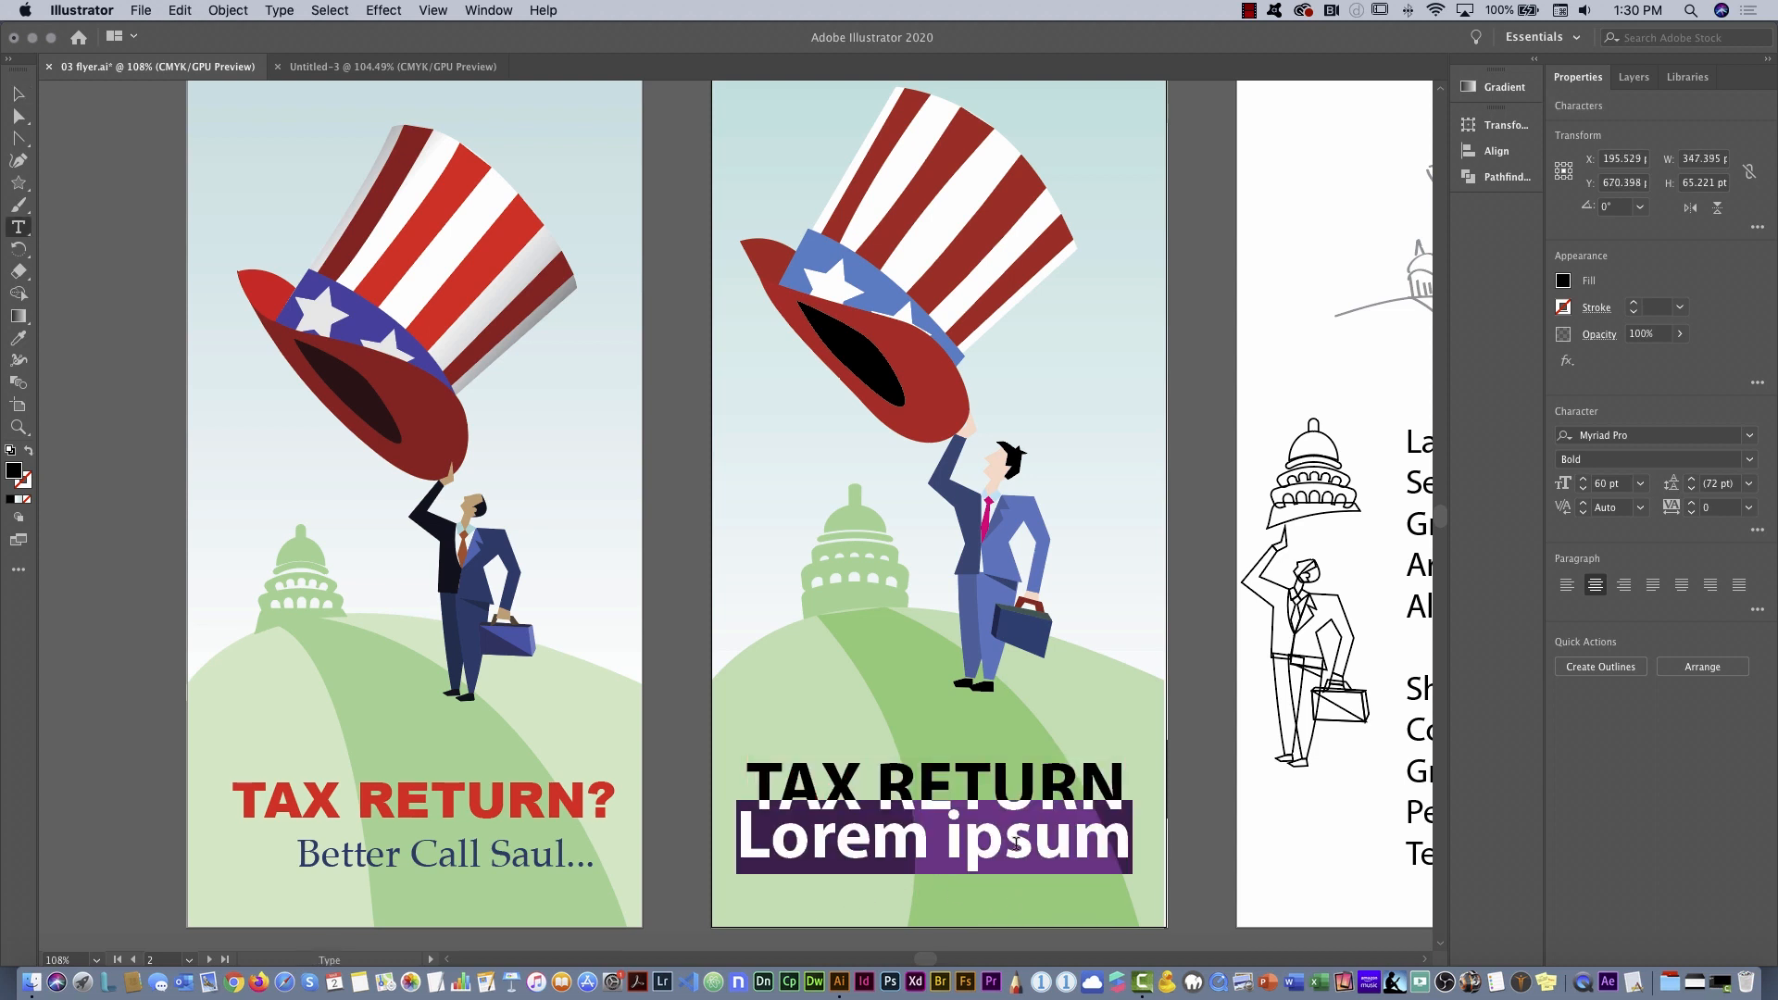
pyautogui.write('Better Call Saul...')
# Set the whole tagline to the Regular style at 36 pt
pyautogui.hotkey('ctrl', 'a')
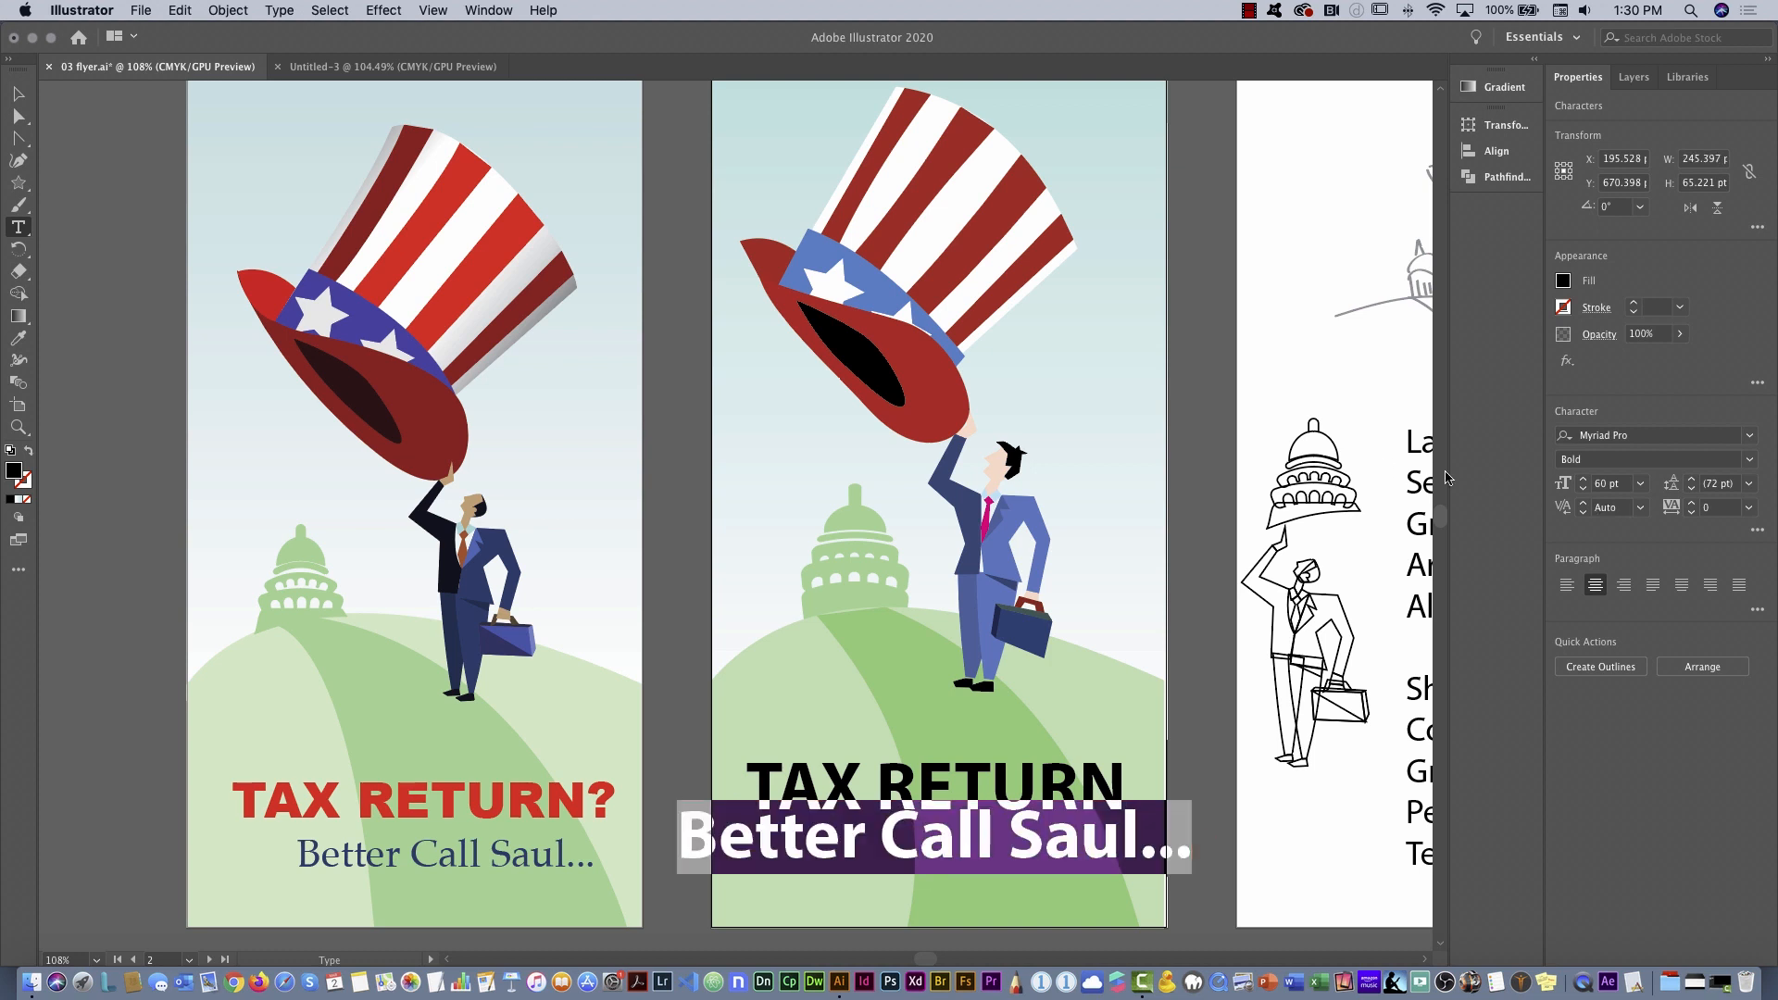
pyautogui.click(1749, 459)
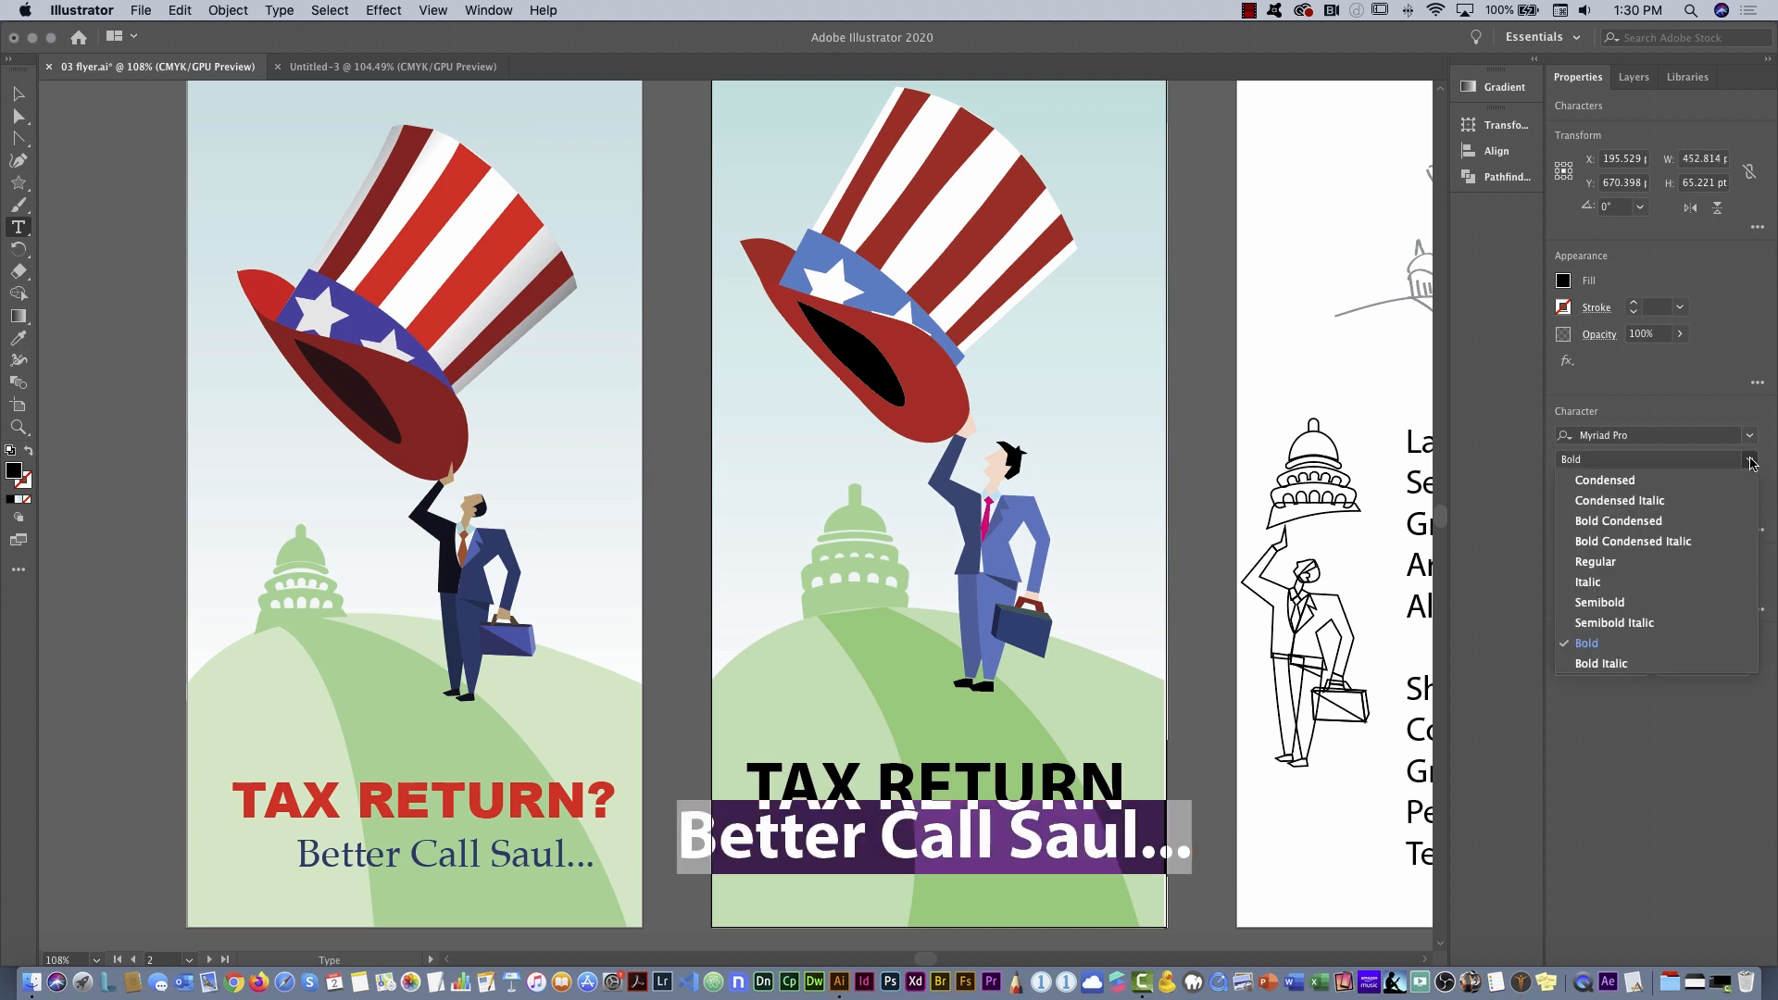
pyautogui.click(1633, 563)
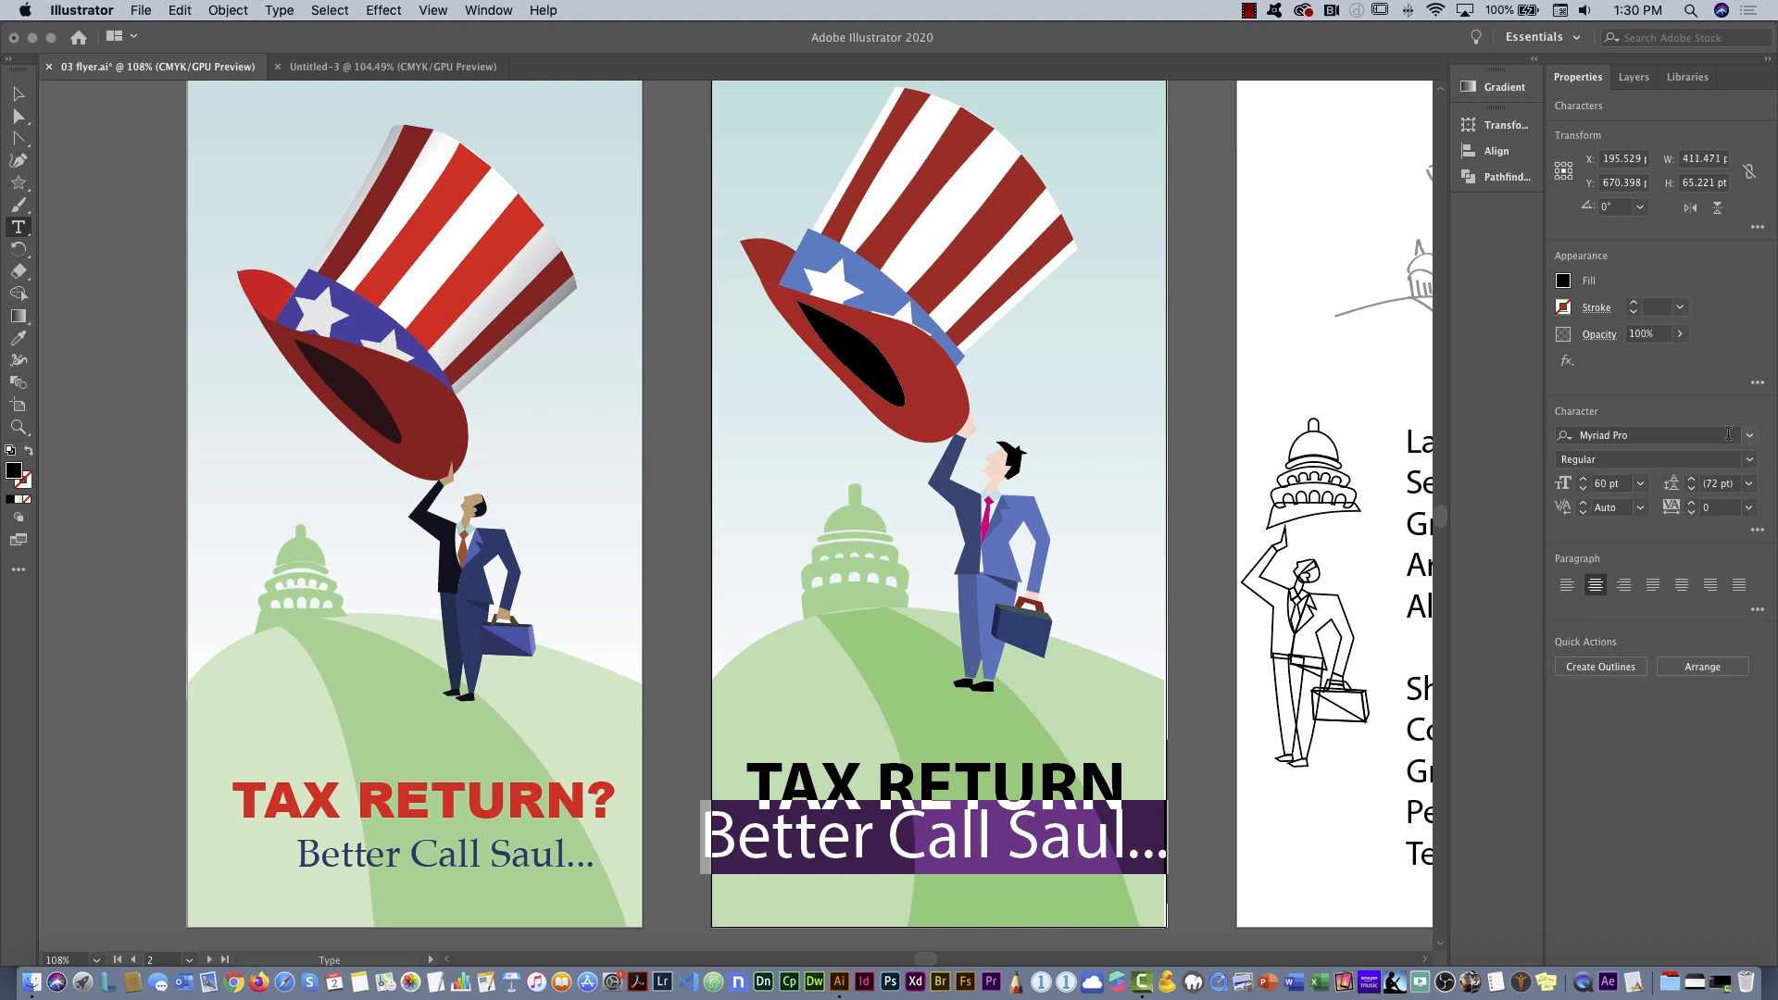
pyautogui.click(1638, 485)
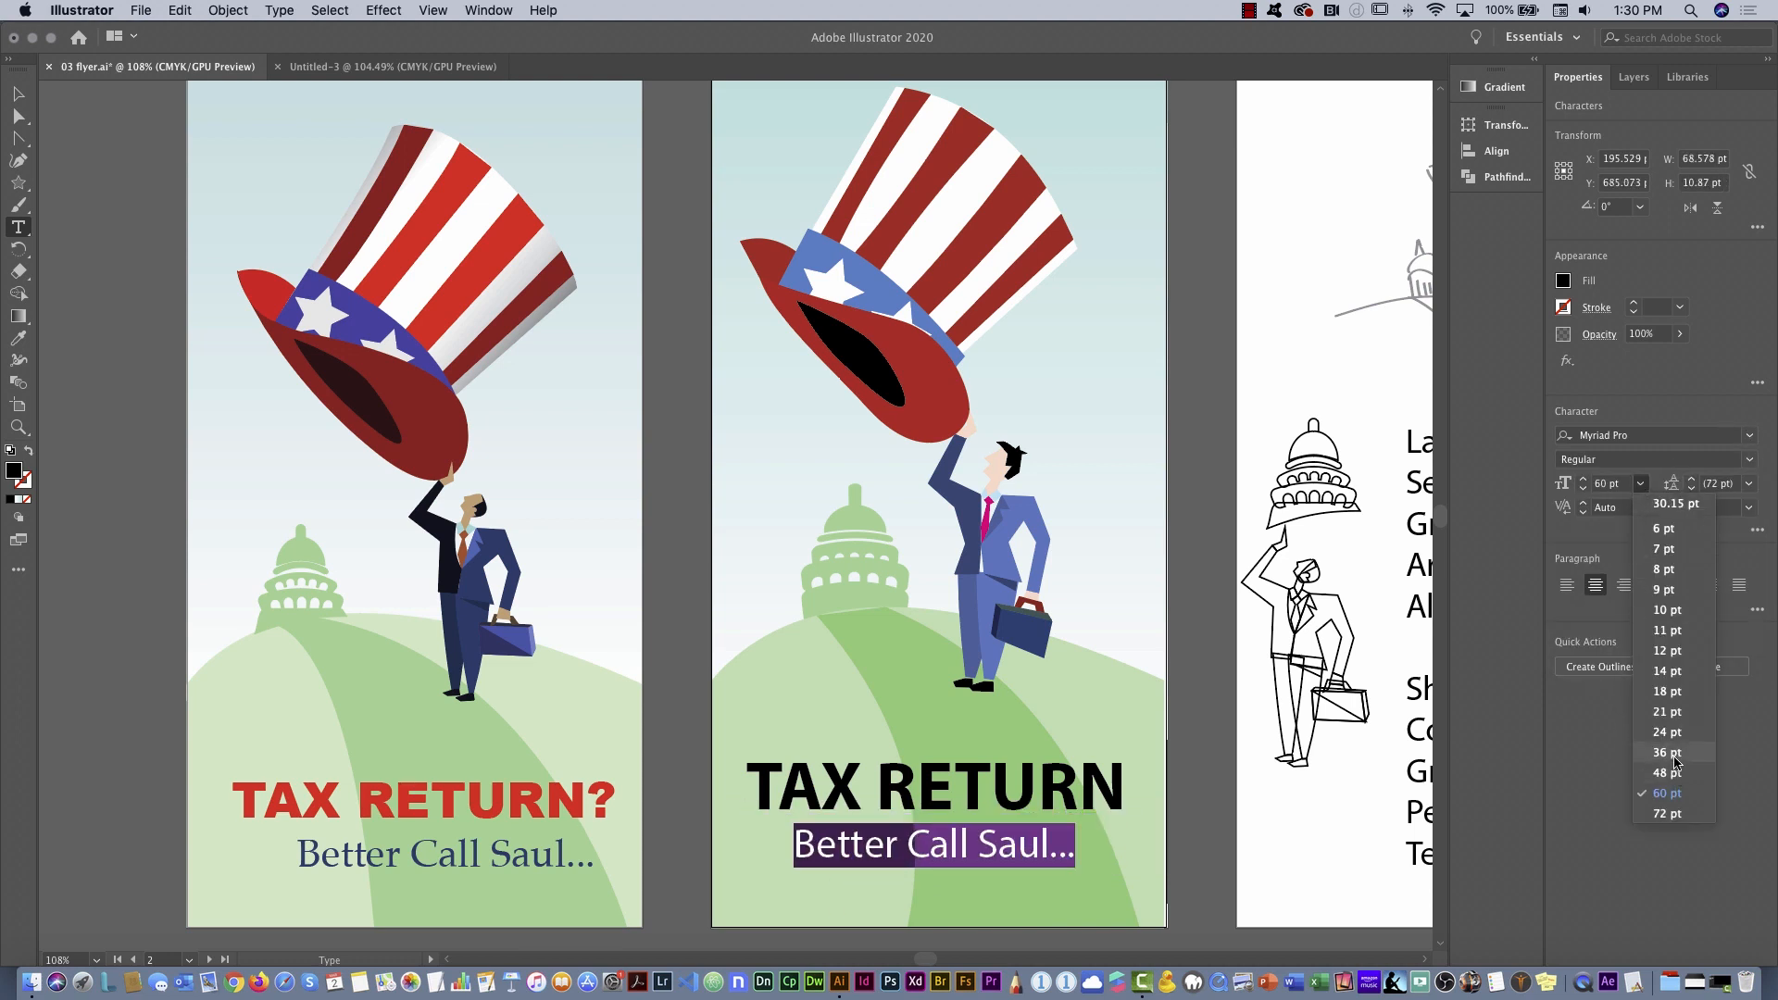
pyautogui.click(1676, 761)
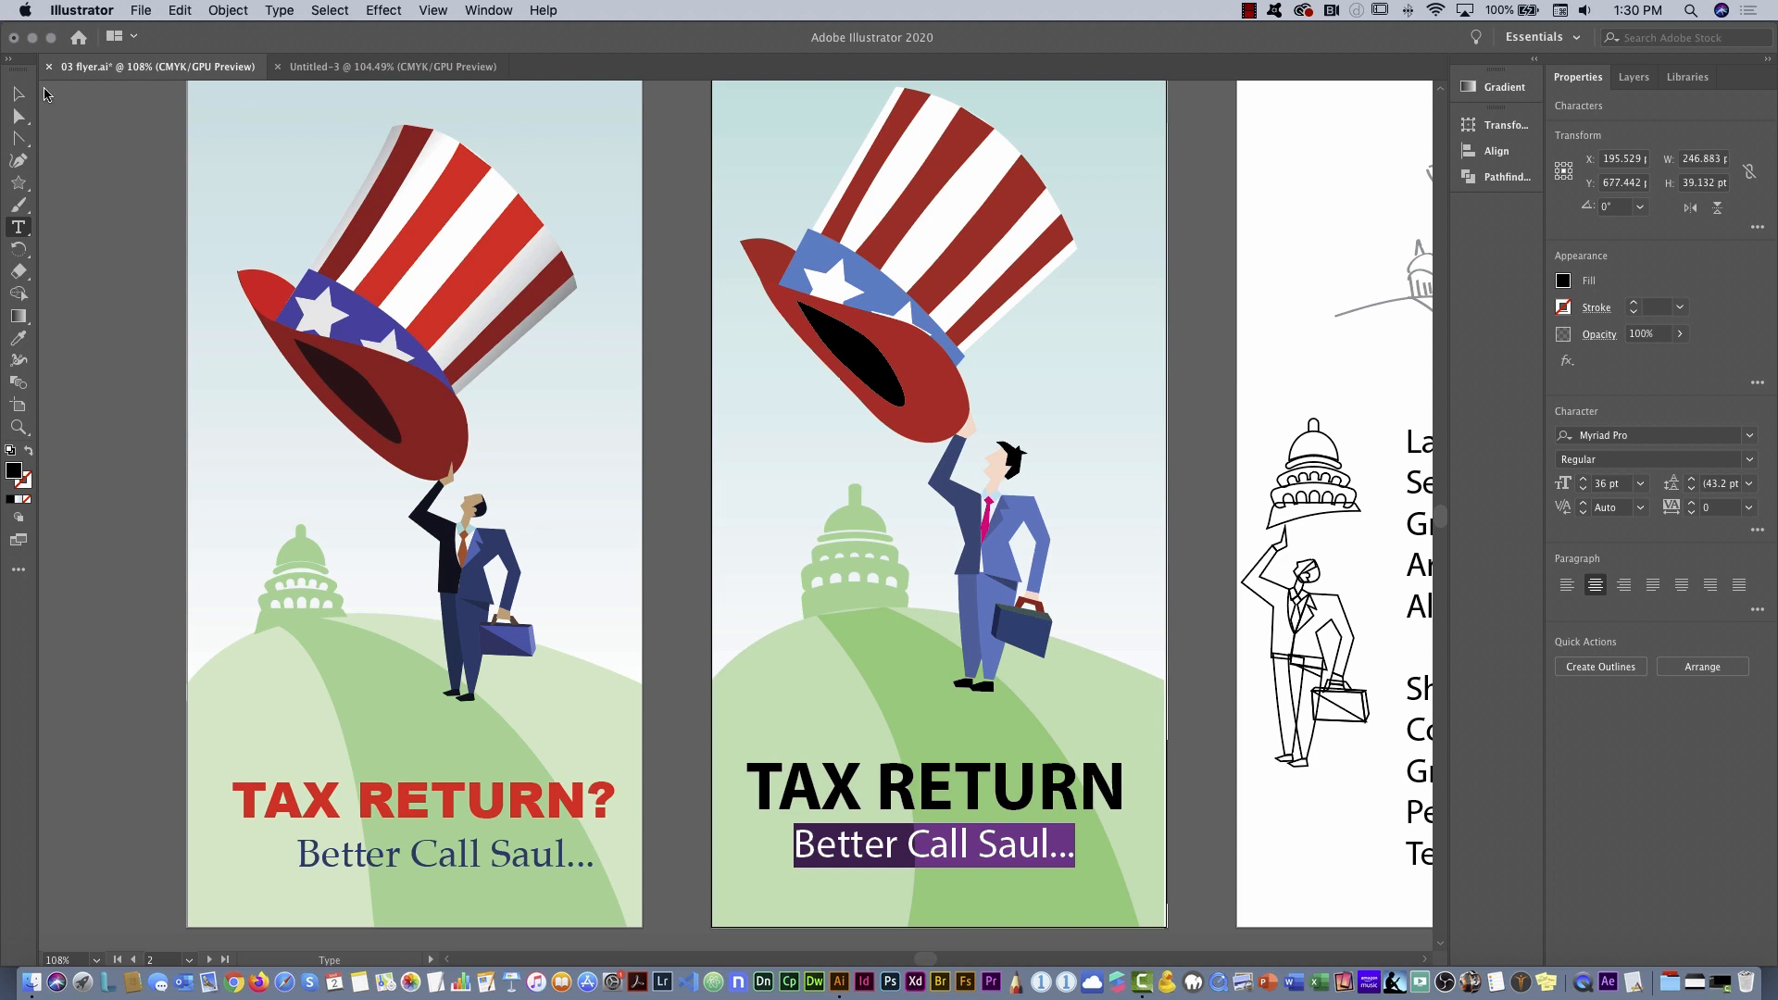
# Move the tagline slightly further below the heading, and centre both text lines horizontally on the artboard
pyautogui.click(18, 94)
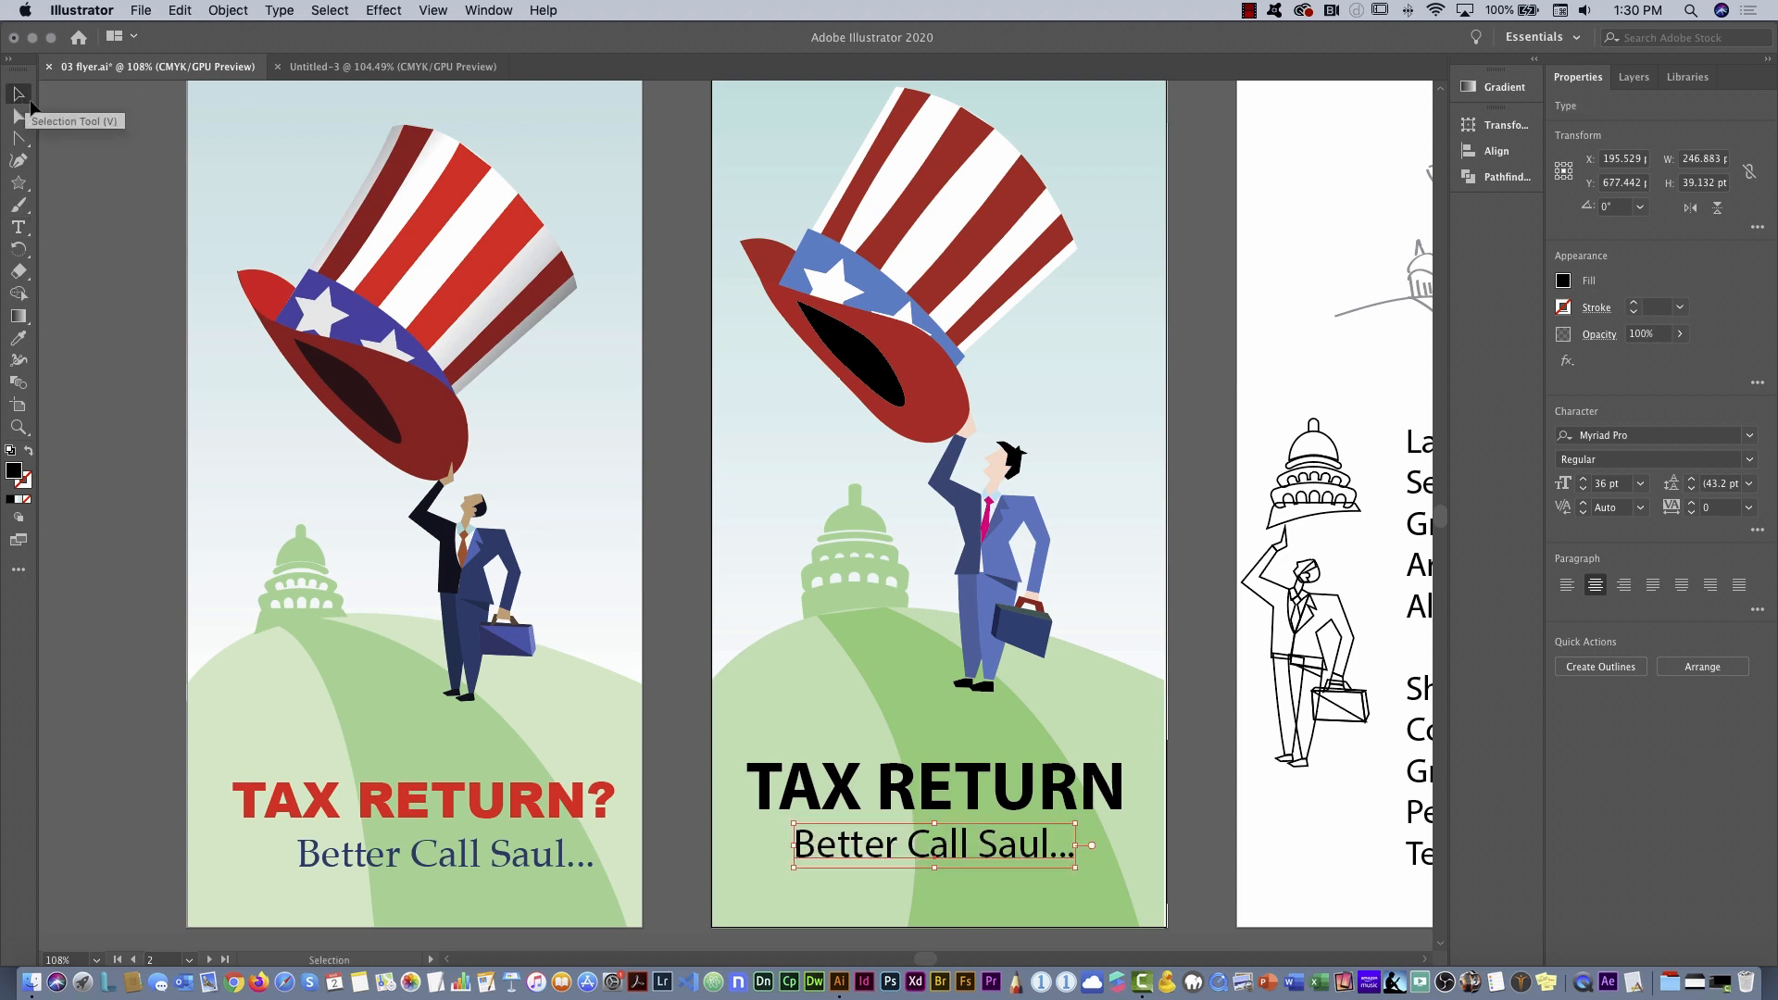
pyautogui.moveTo(1009, 846); pyautogui.dragTo(1025, 856)
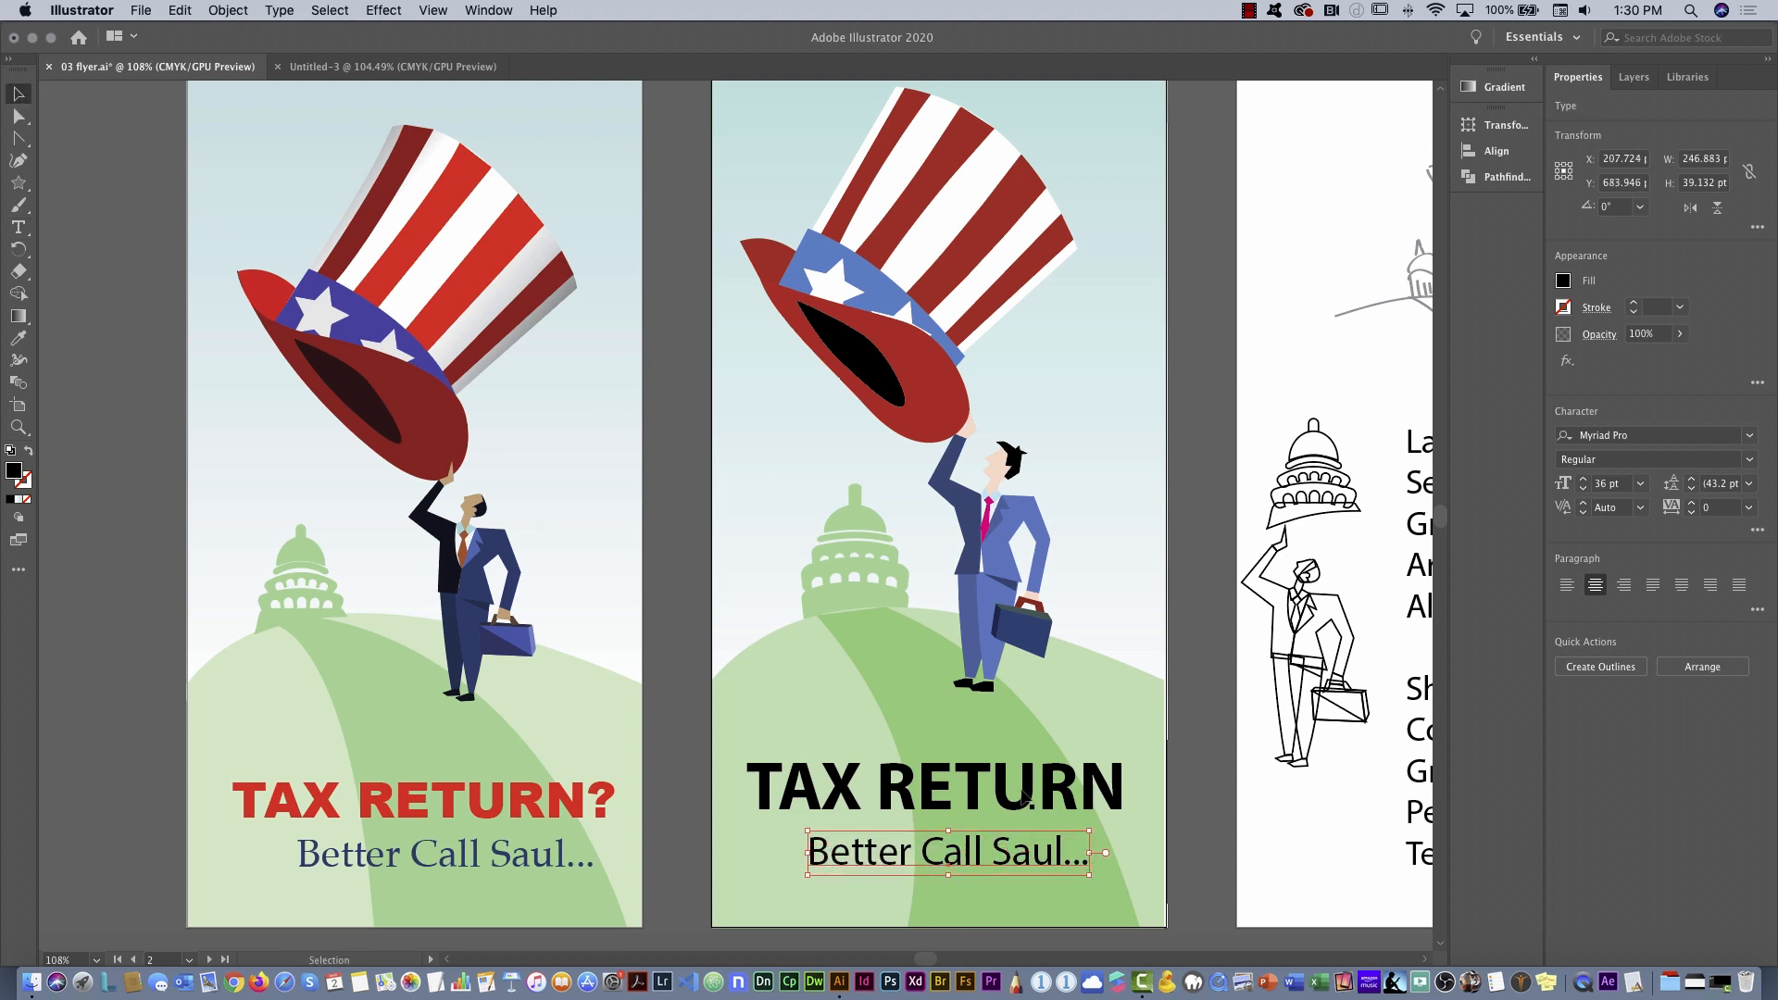
pyautogui.keyDown('shift'); pyautogui.click(1026, 801); pyautogui.keyUp('shift')
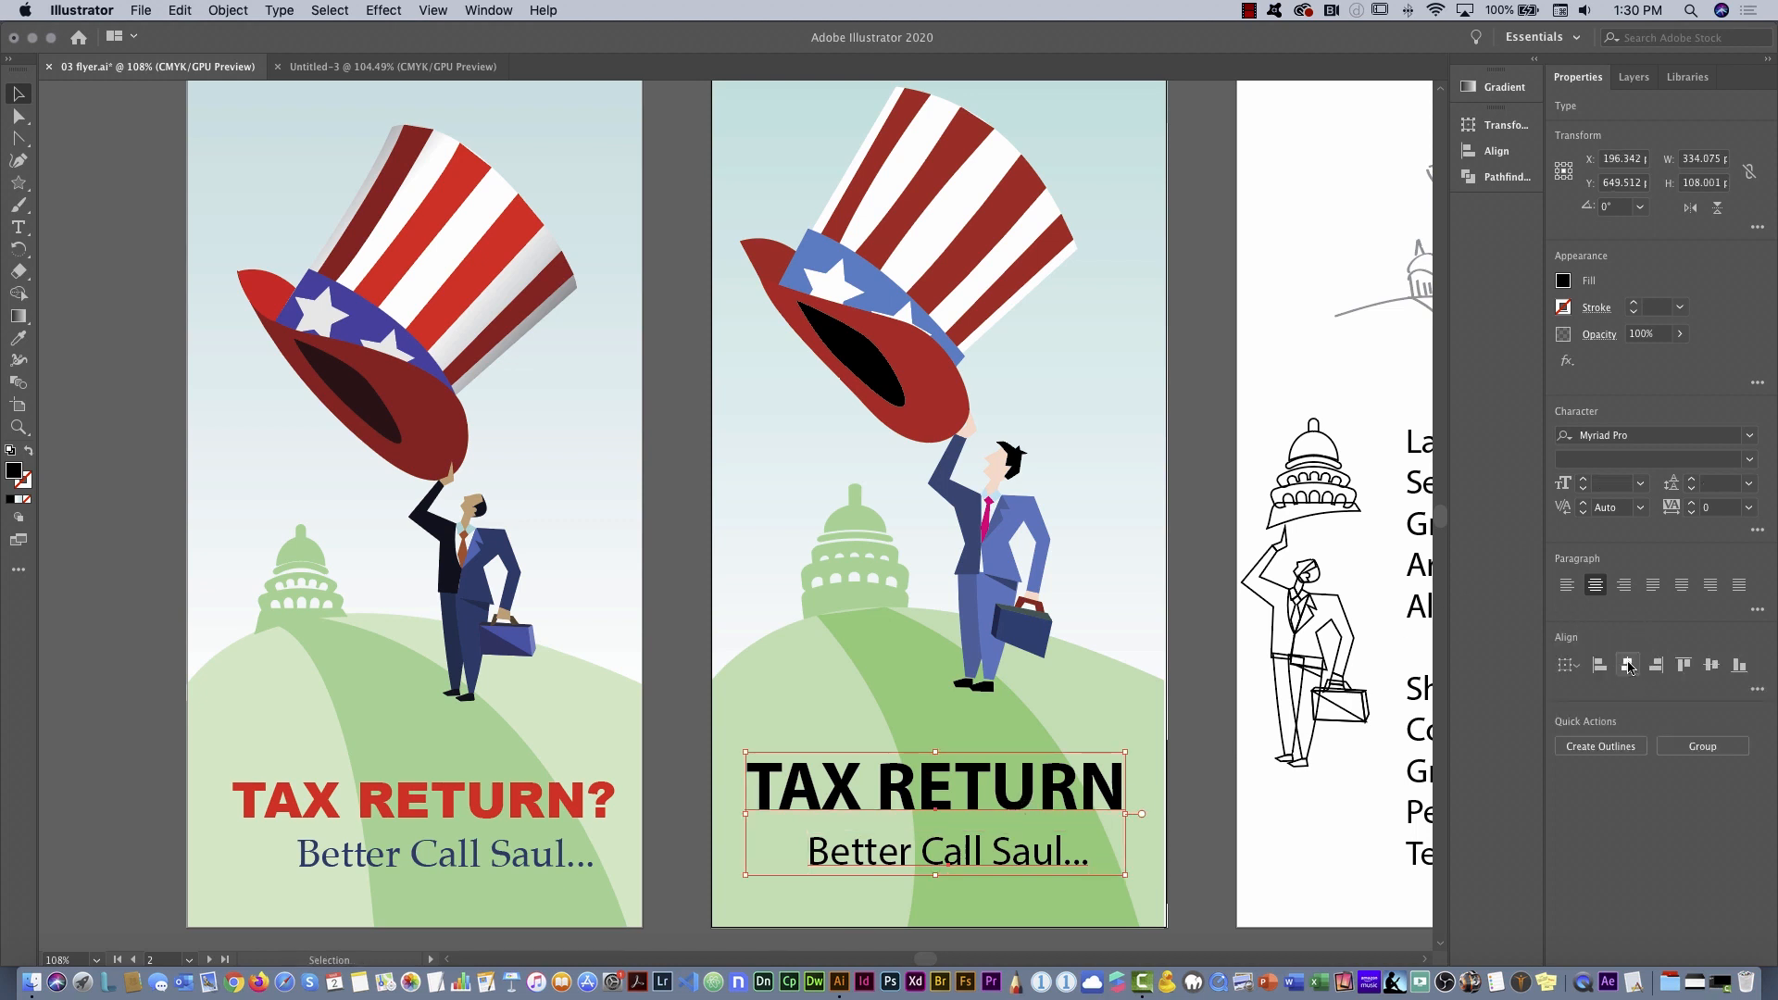
pyautogui.click(1576, 669)
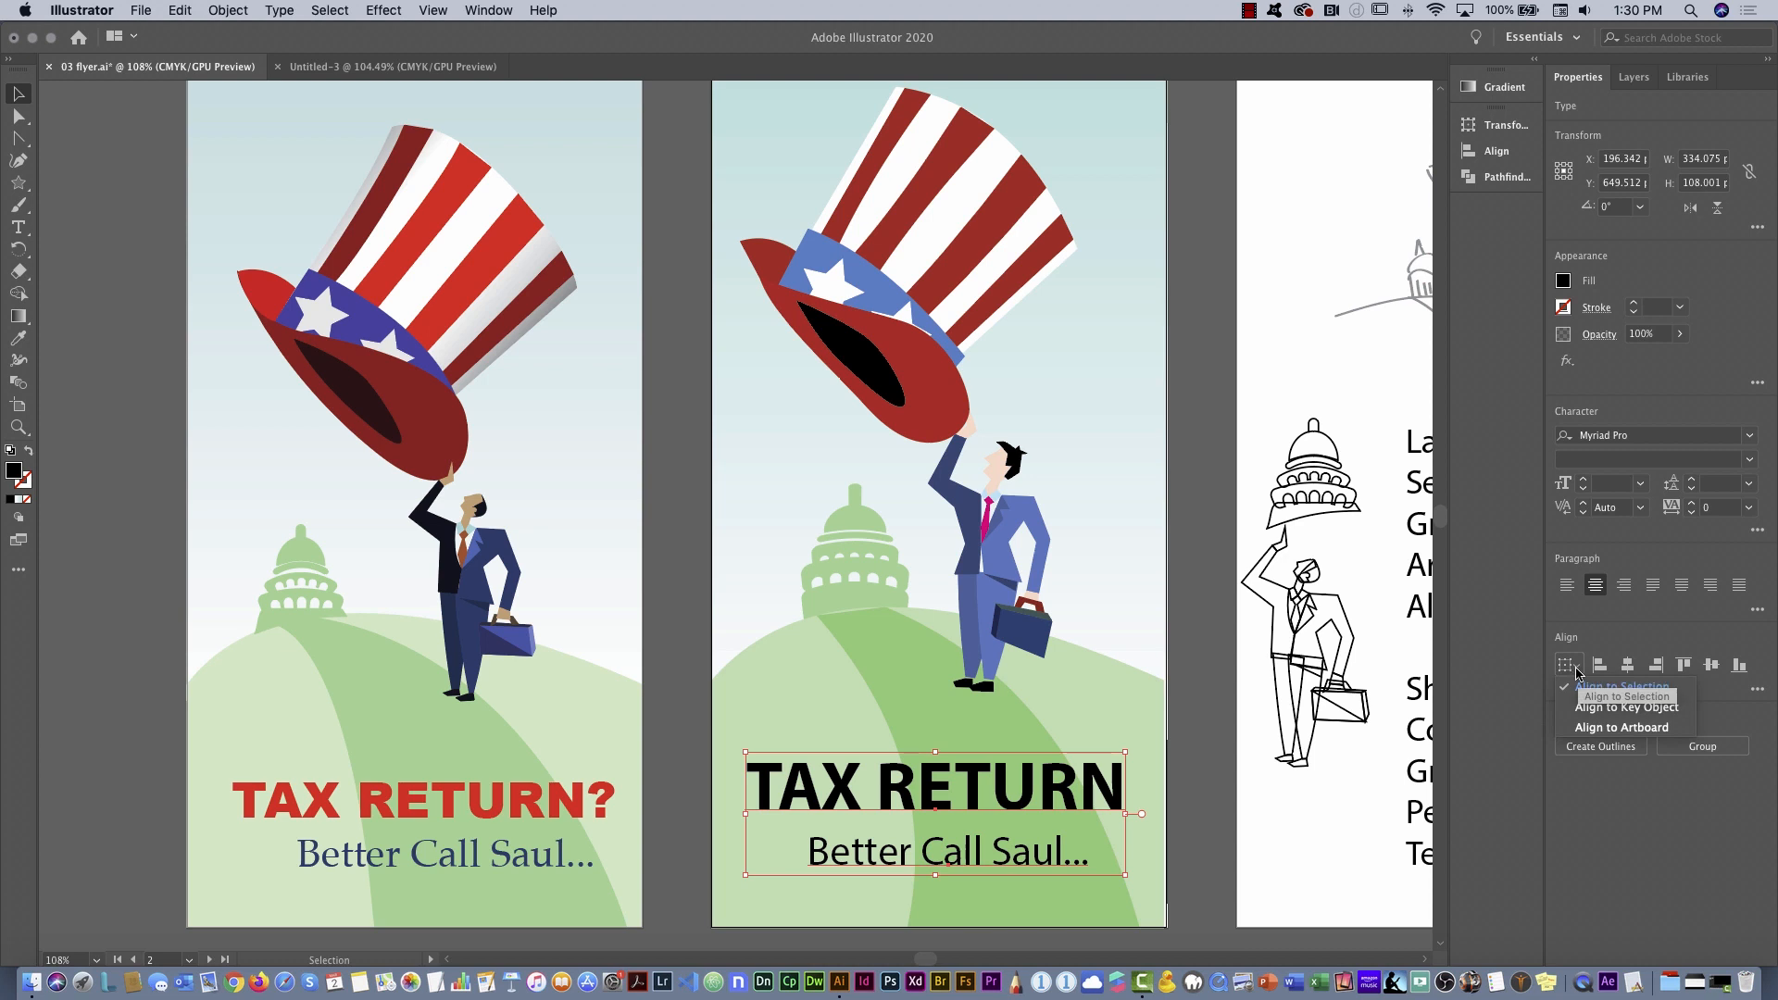
pyautogui.click(1611, 730)
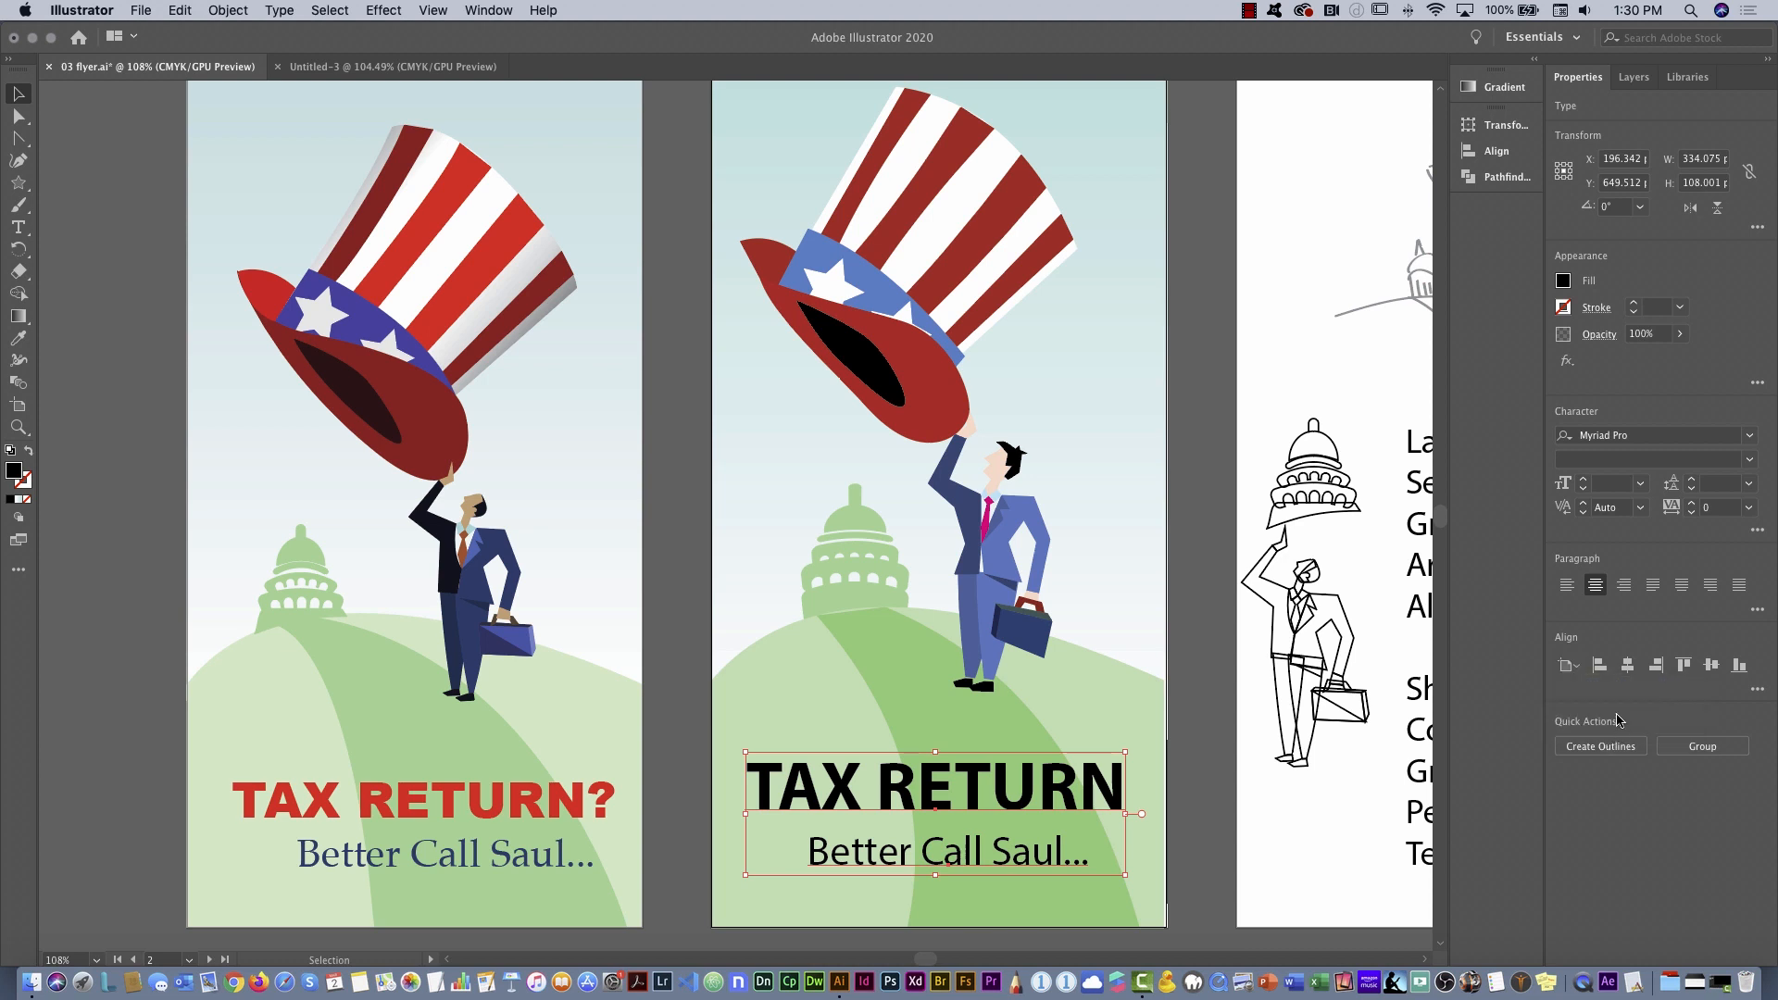
pyautogui.click(1629, 666)
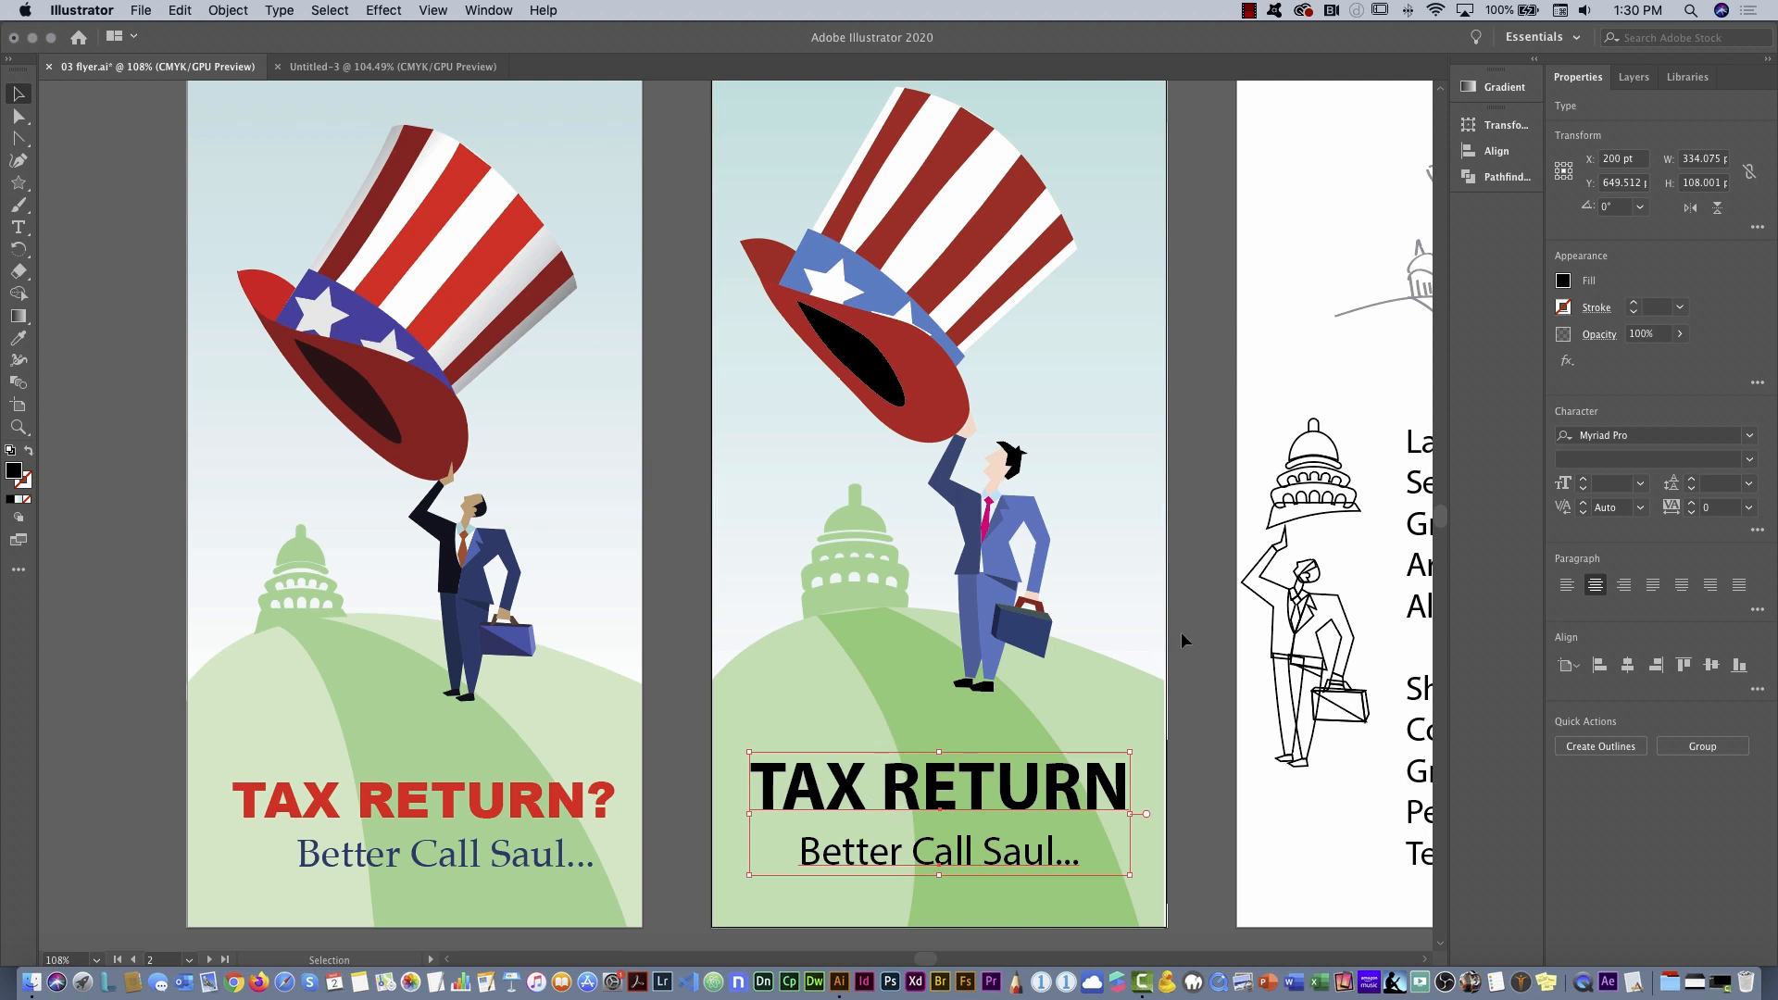
pyautogui.click(1187, 732)
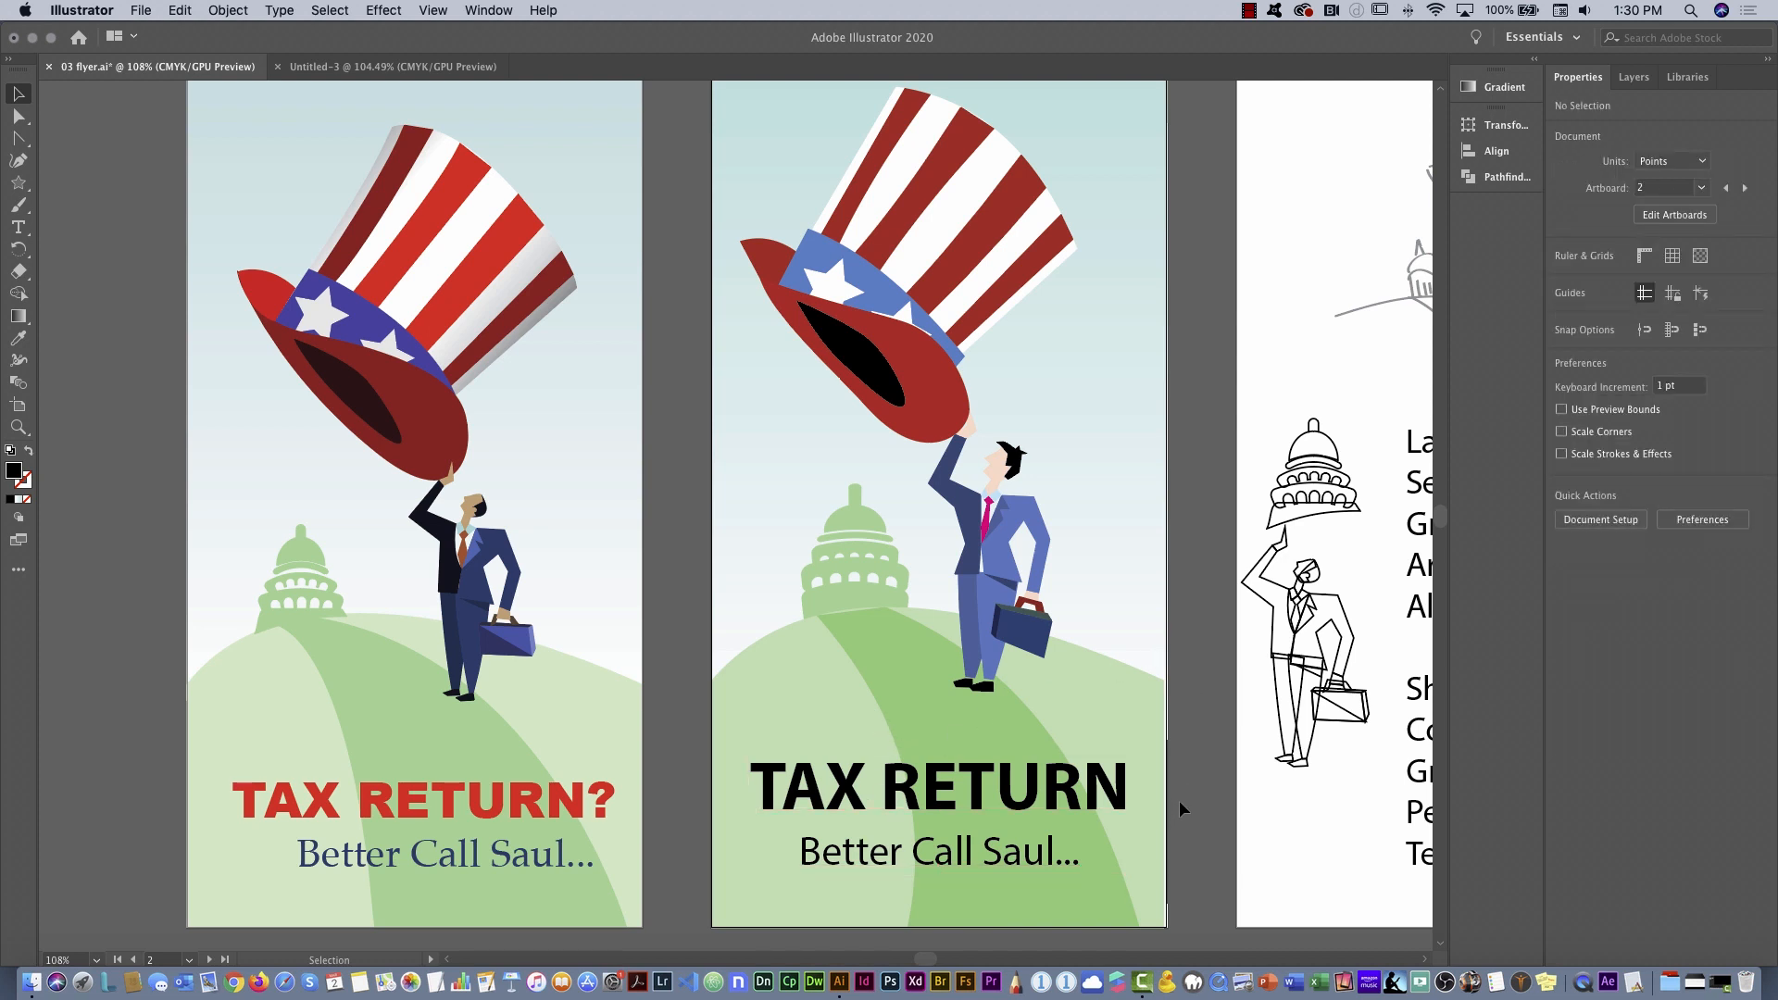